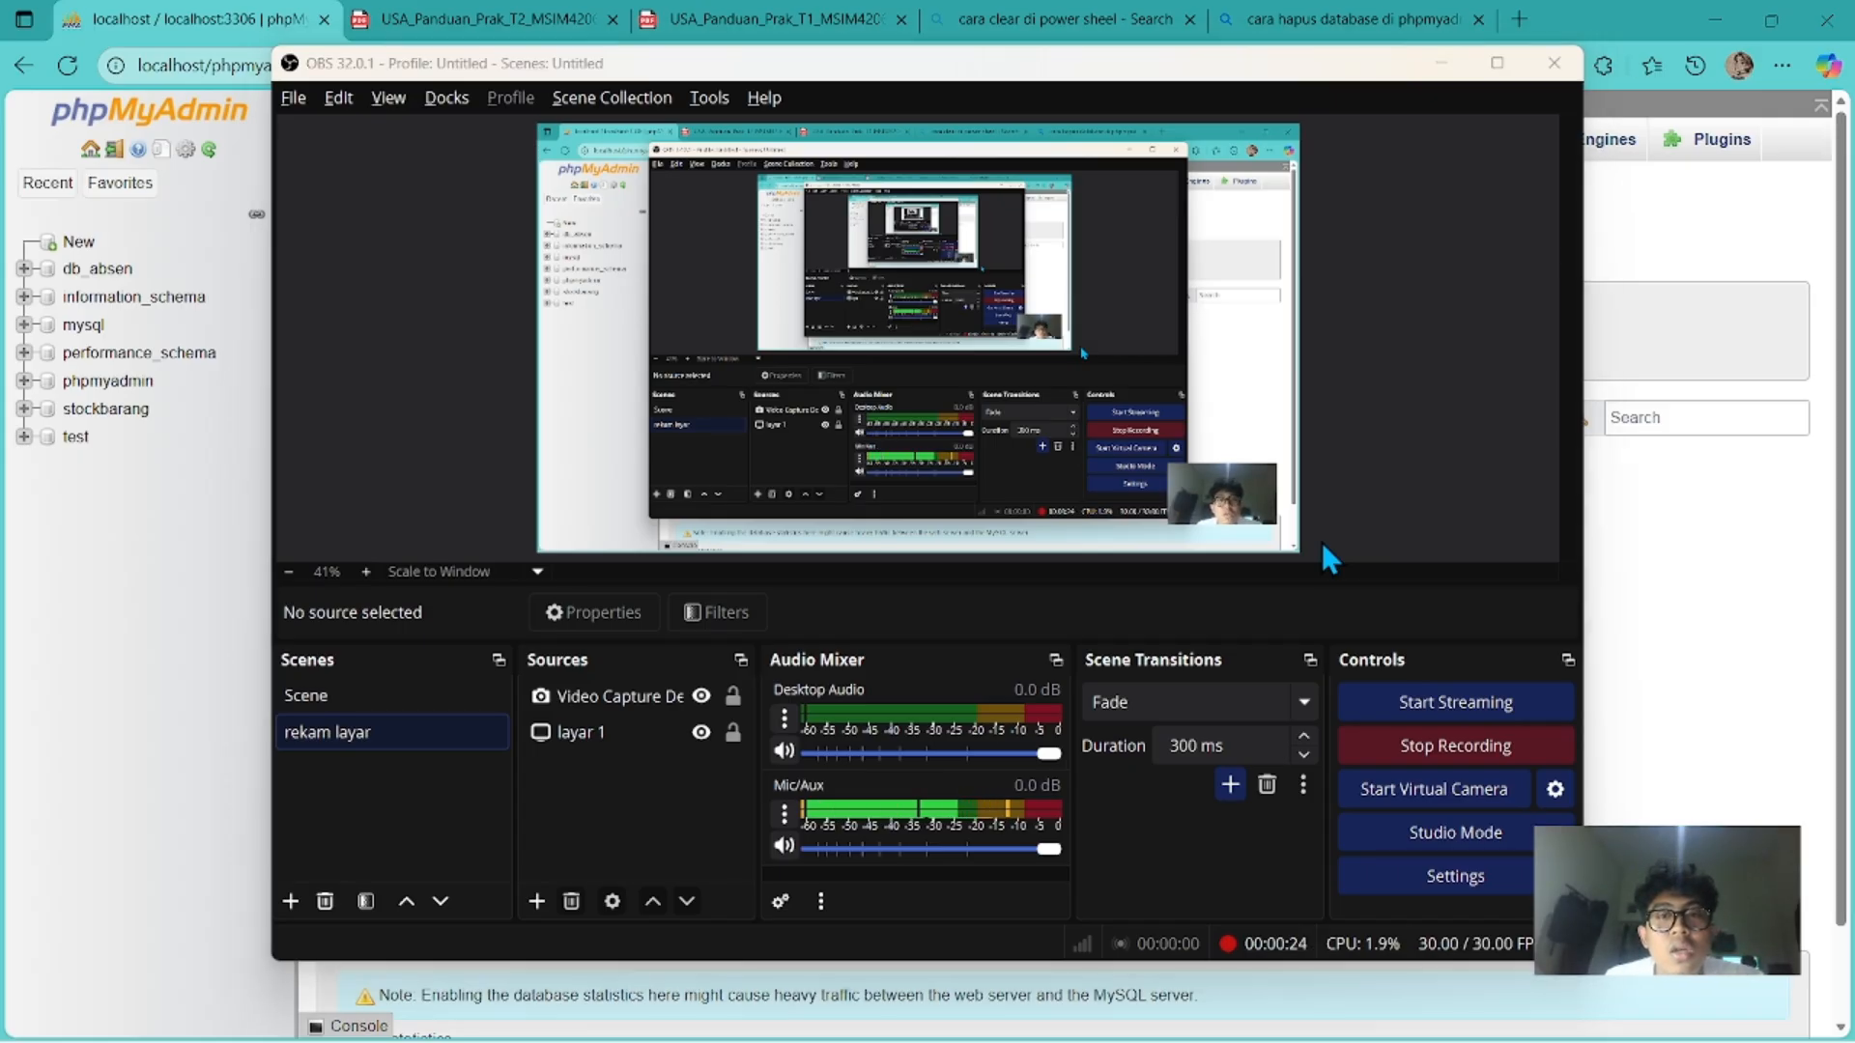
Switch to the Word report laporan_praktikum_2_basisdata.docx and review the Tugas 2 ERD and the assignment instructions below it.
{"action": "key", "text": "alt+Tab"}
{"action": "key", "text": "alt+Tab"}
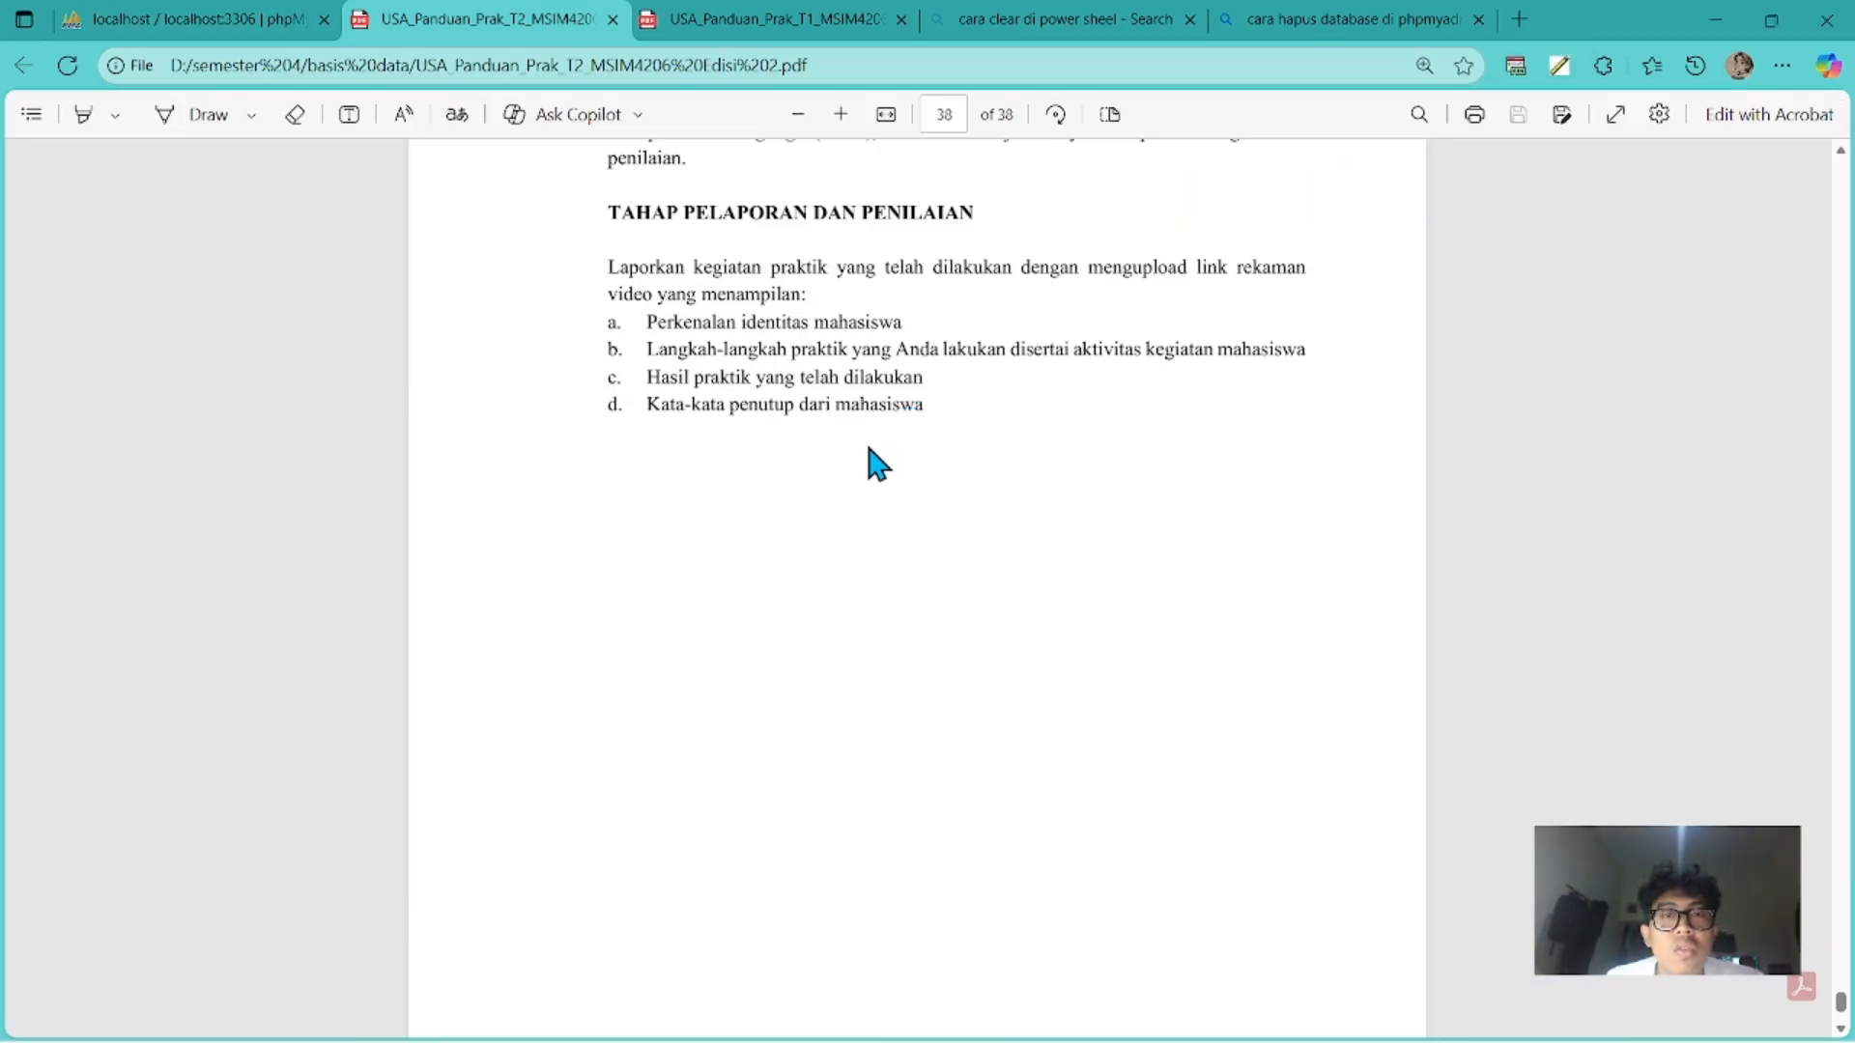
{"action": "key", "text": "alt+Tab"}
{"action": "key", "text": "alt+Tab"}
{"action": "key", "text": "alt+Tab"}
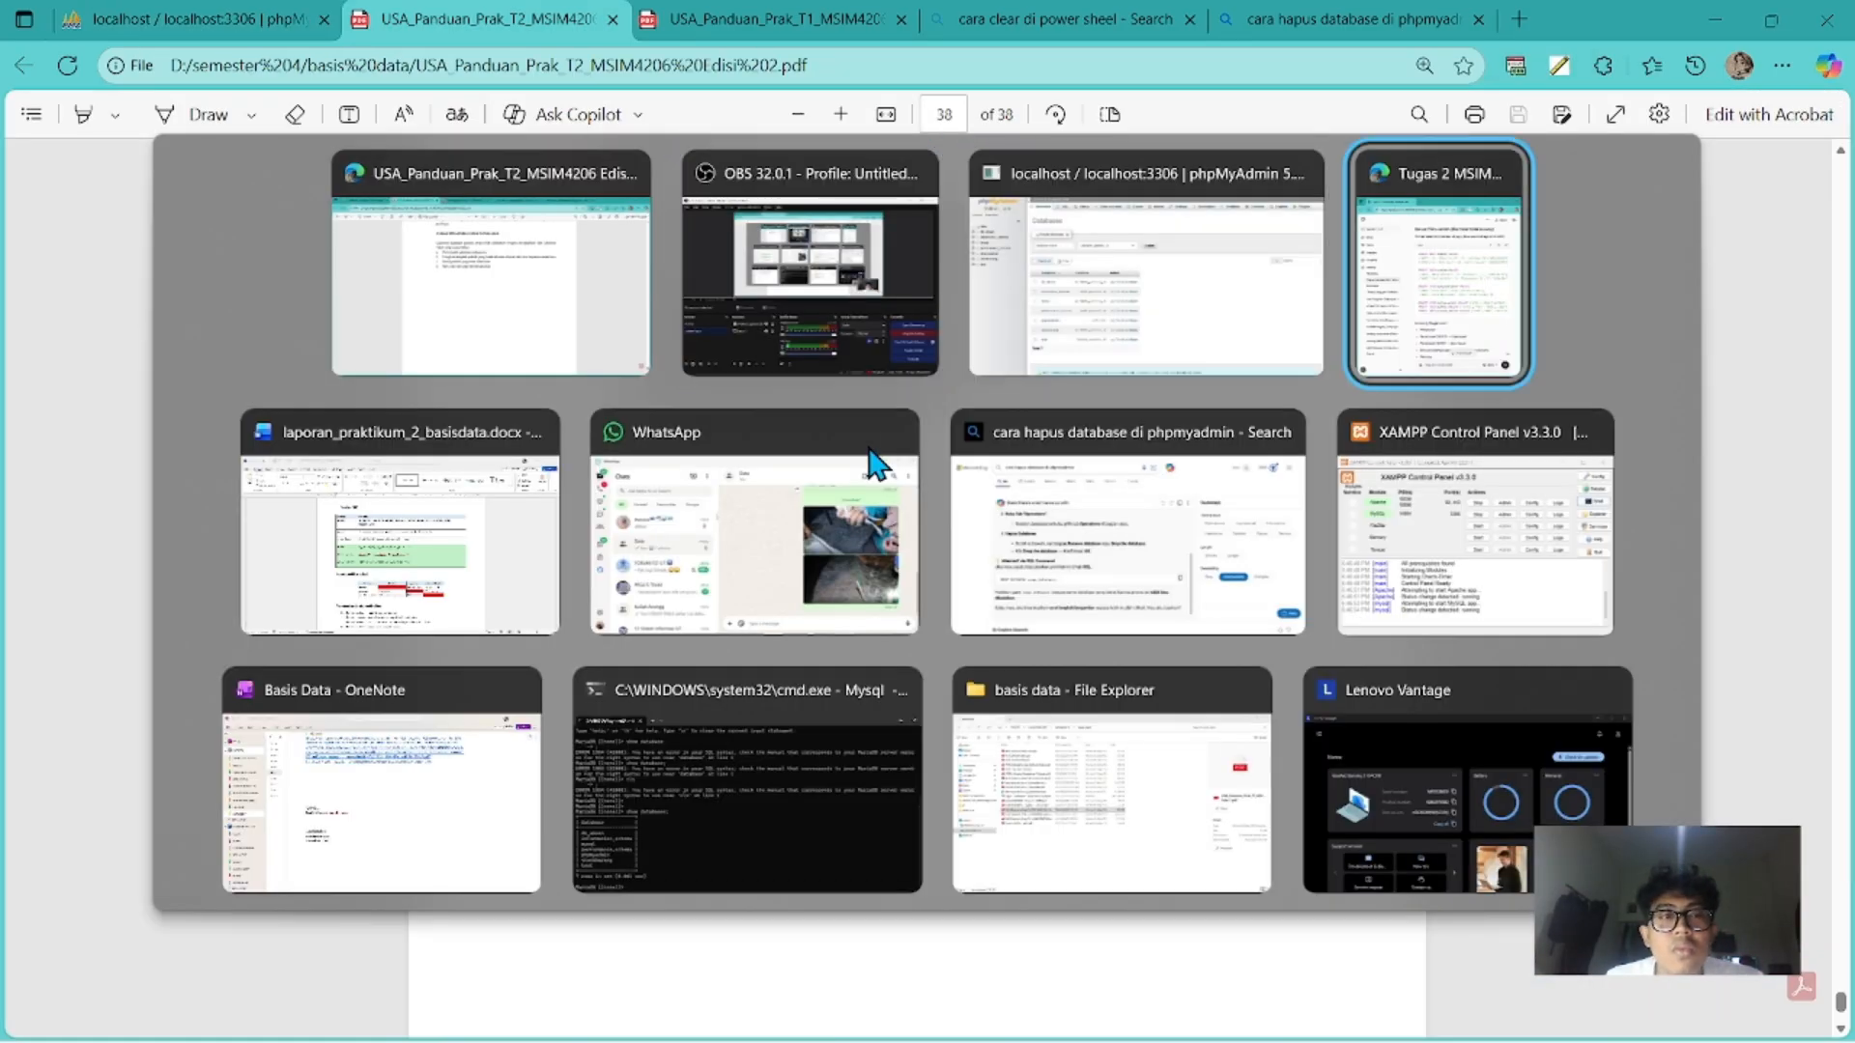
{"action": "key", "text": "alt+Tab"}
{"action": "scroll", "coordinate": [869, 425], "scroll_direction": "up", "scroll_amount": 10}
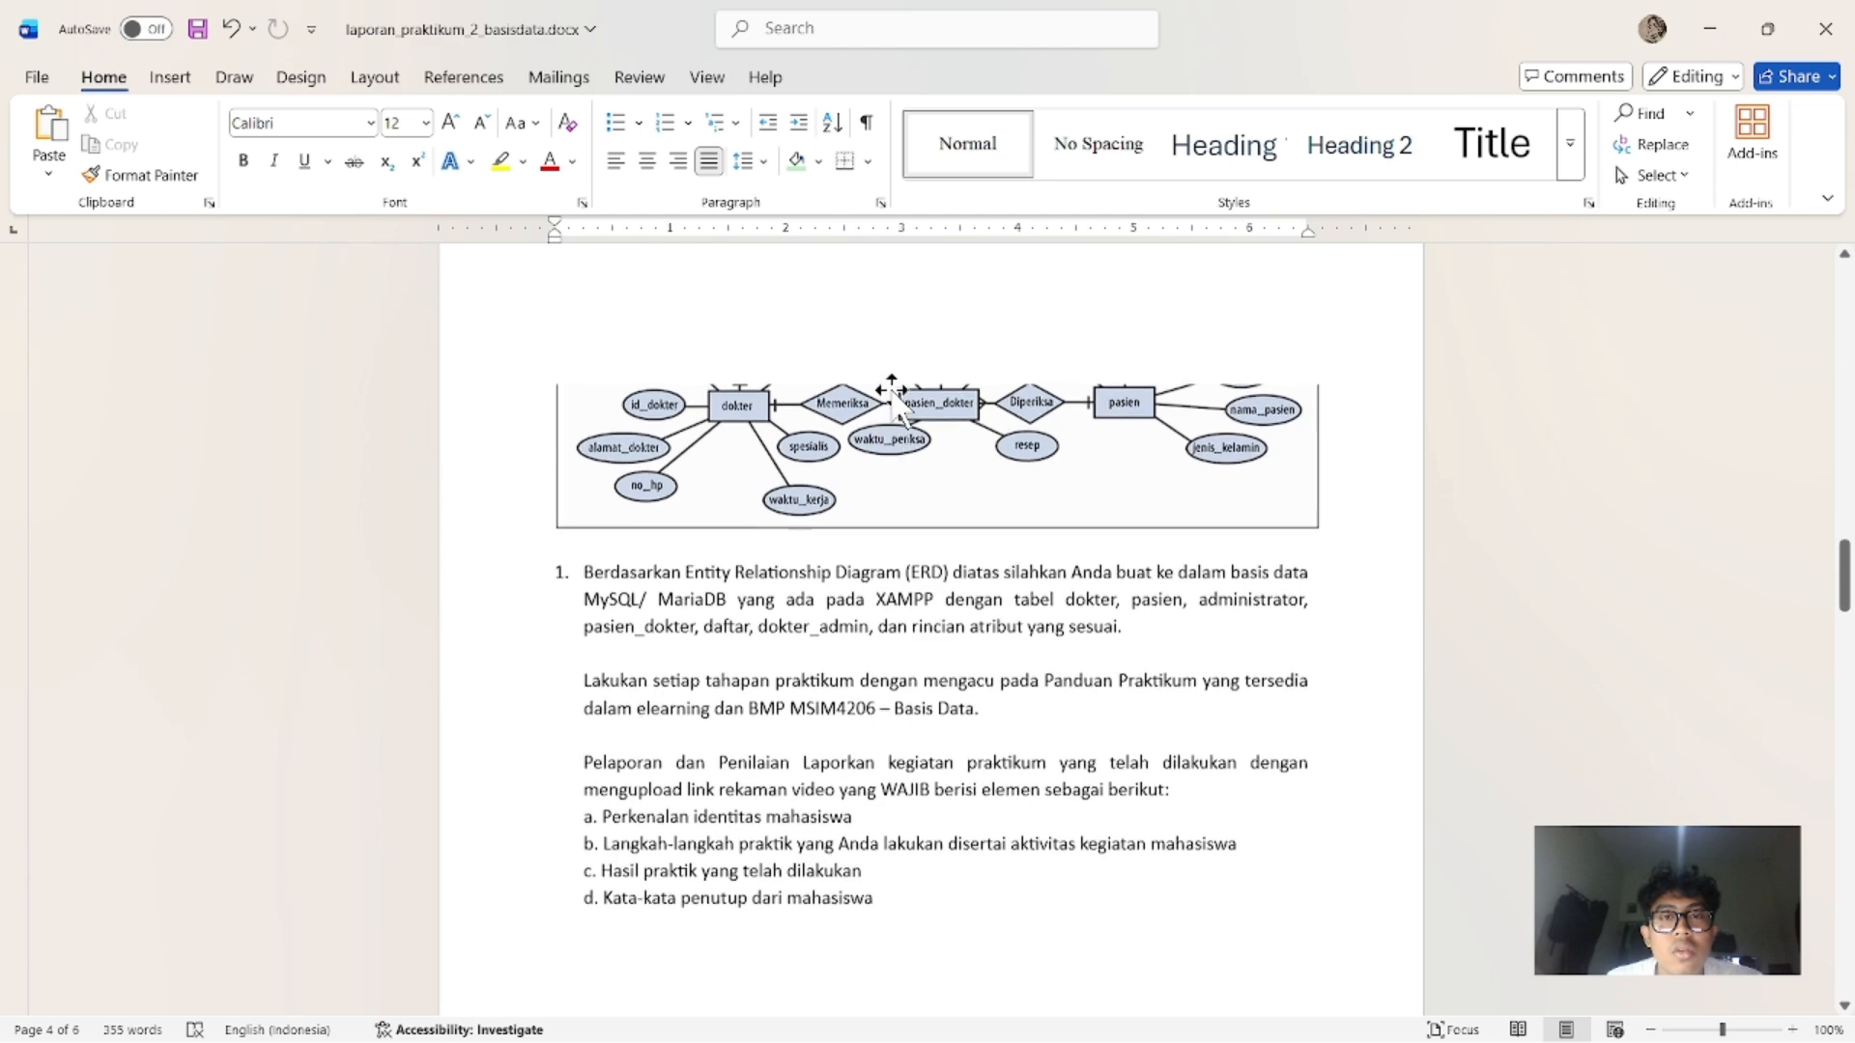
{"action": "scroll", "coordinate": [892, 396], "scroll_direction": "up", "scroll_amount": 4}
{"action": "scroll", "coordinate": [892, 391], "scroll_direction": "up", "scroll_amount": 4}
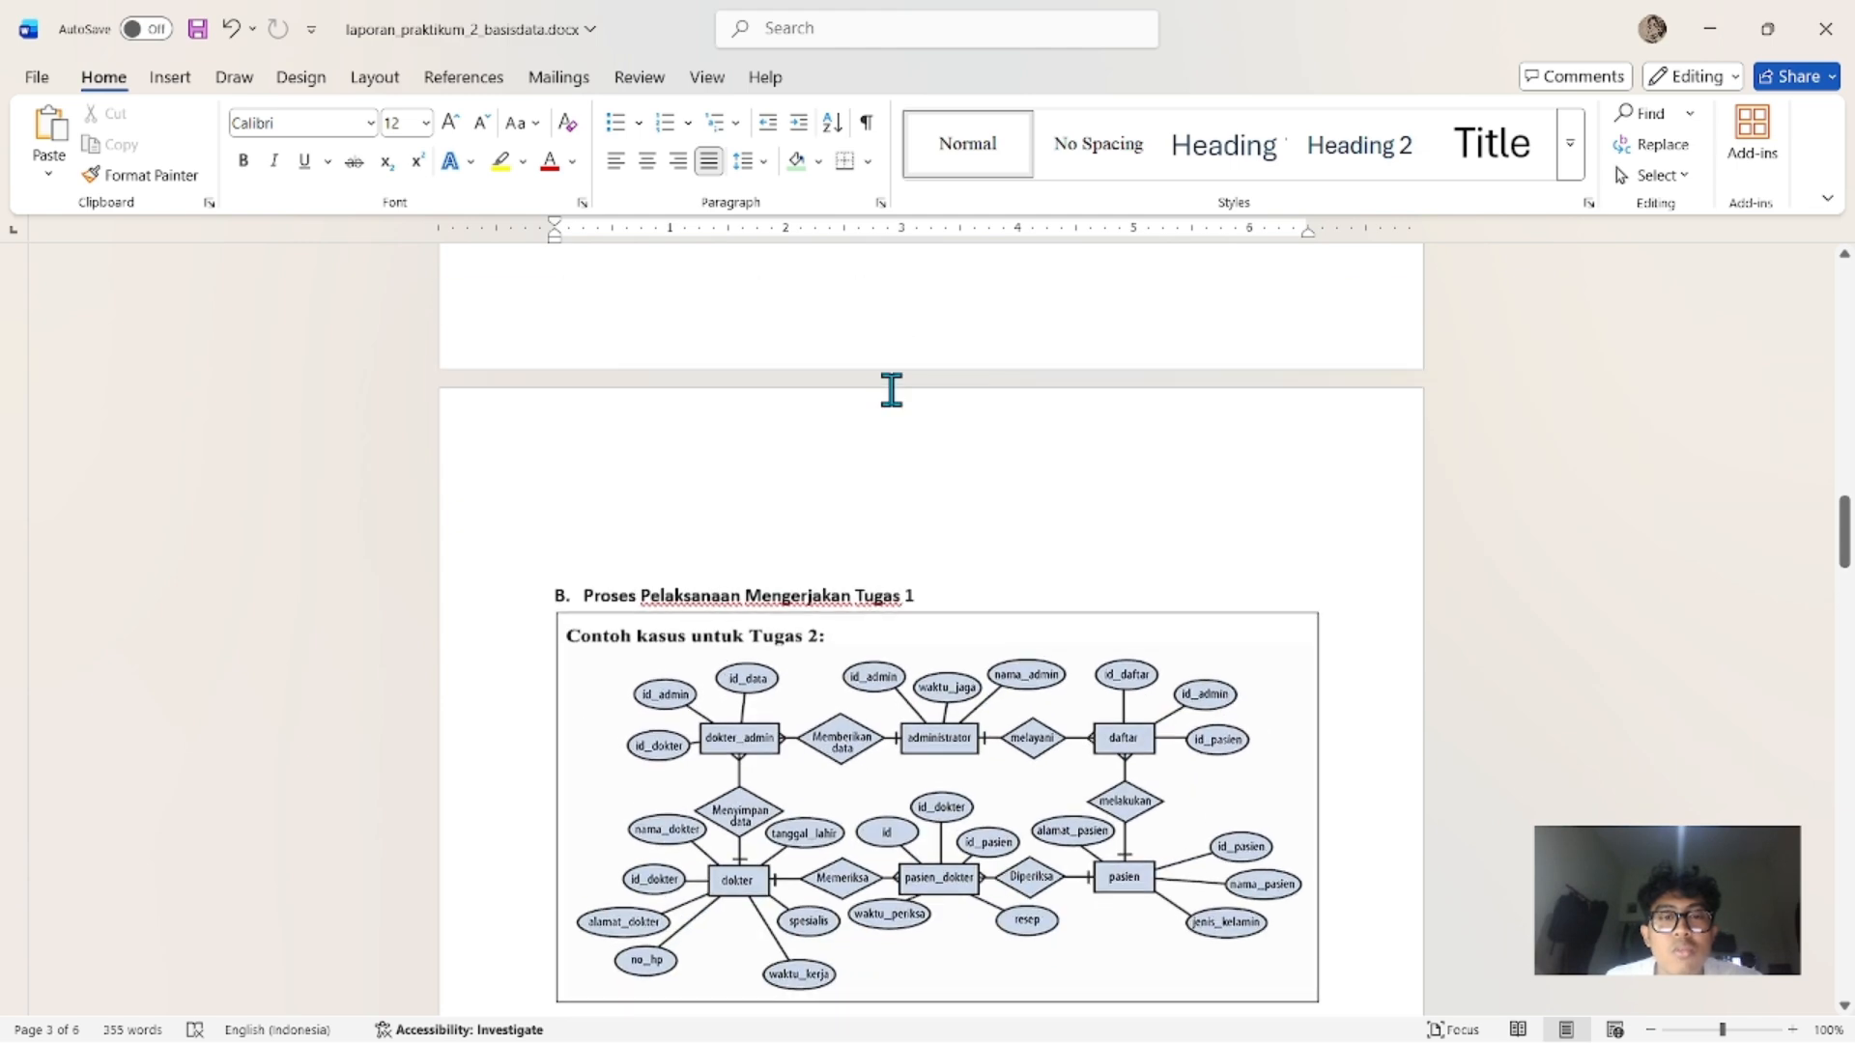
{"action": "scroll", "coordinate": [892, 391], "scroll_direction": "down", "scroll_amount": 4}
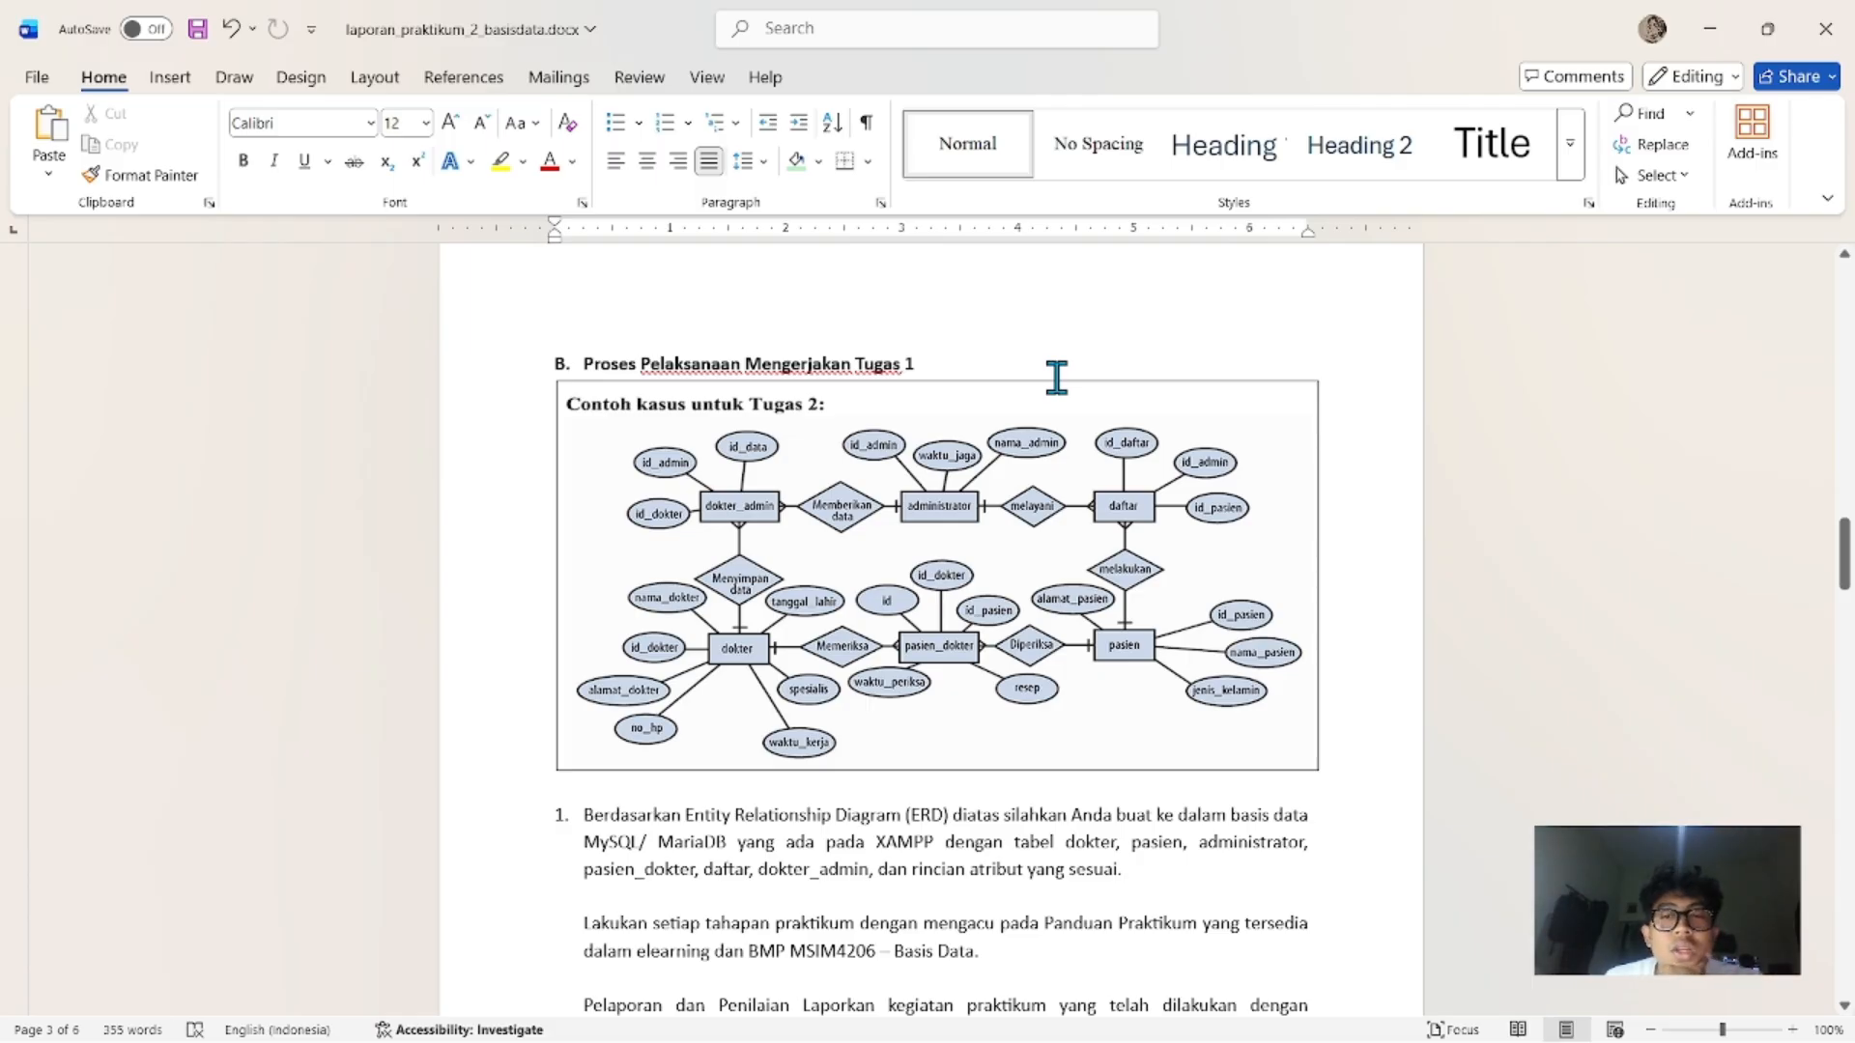
{"action": "scroll", "coordinate": [965, 466], "scroll_direction": "down", "scroll_amount": 2}
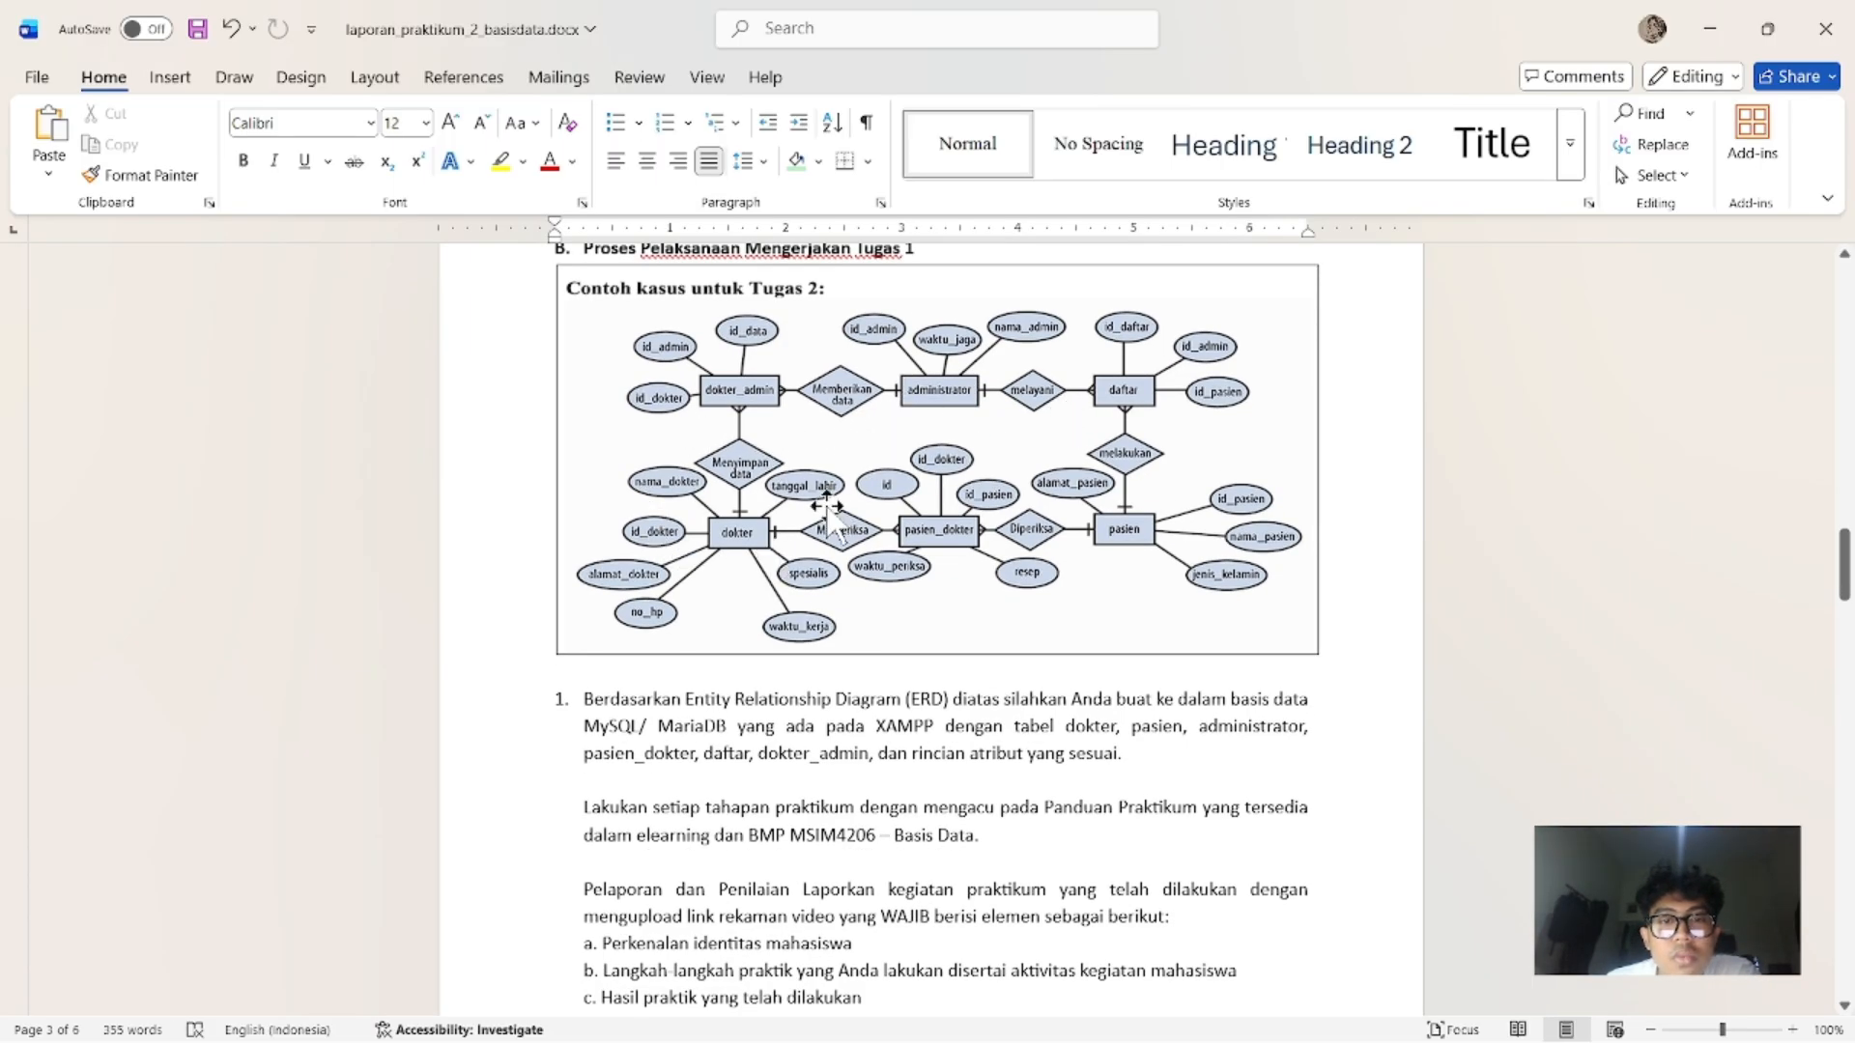
{"action": "scroll", "coordinate": [750, 536], "scroll_direction": "down", "scroll_amount": 5}
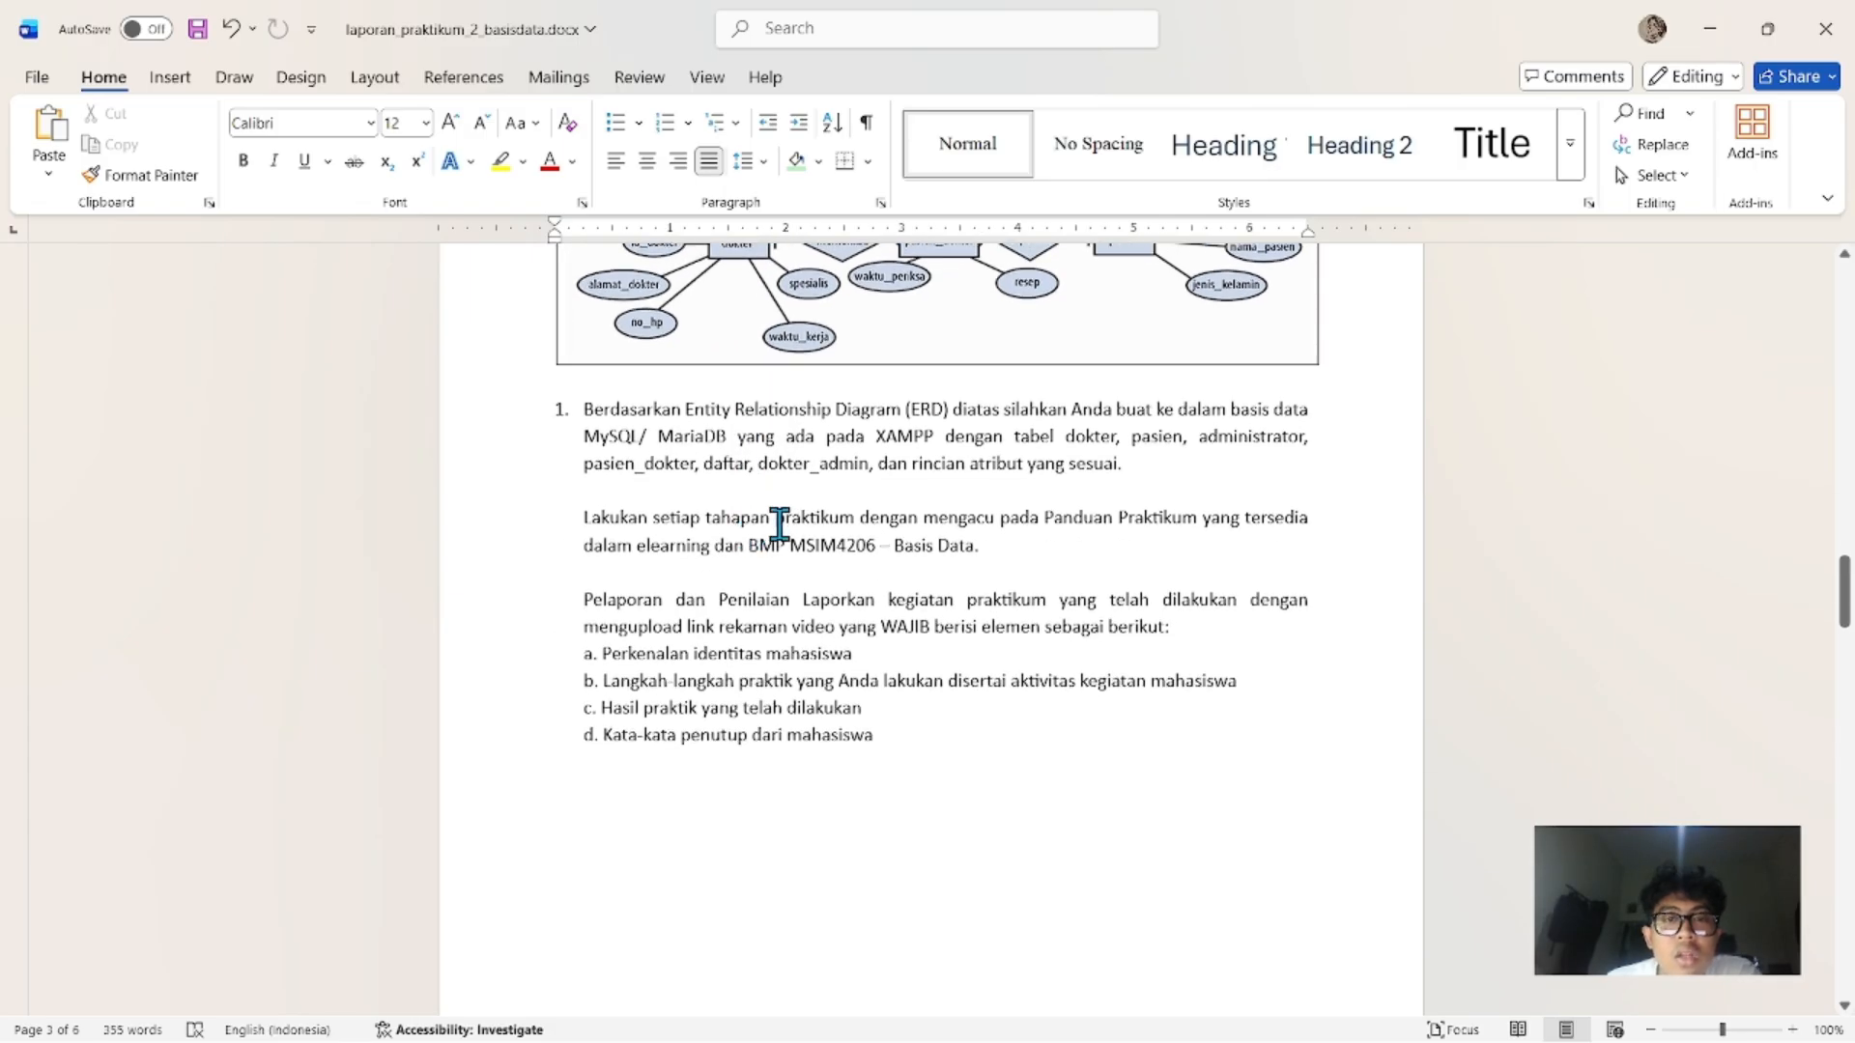
Read through the report's ERD analysis, covering the entity attributes, relation matrix, cardinality degrees and the explanation of the extra entities.
{"action": "scroll", "coordinate": [809, 543], "scroll_direction": "down", "scroll_amount": 15}
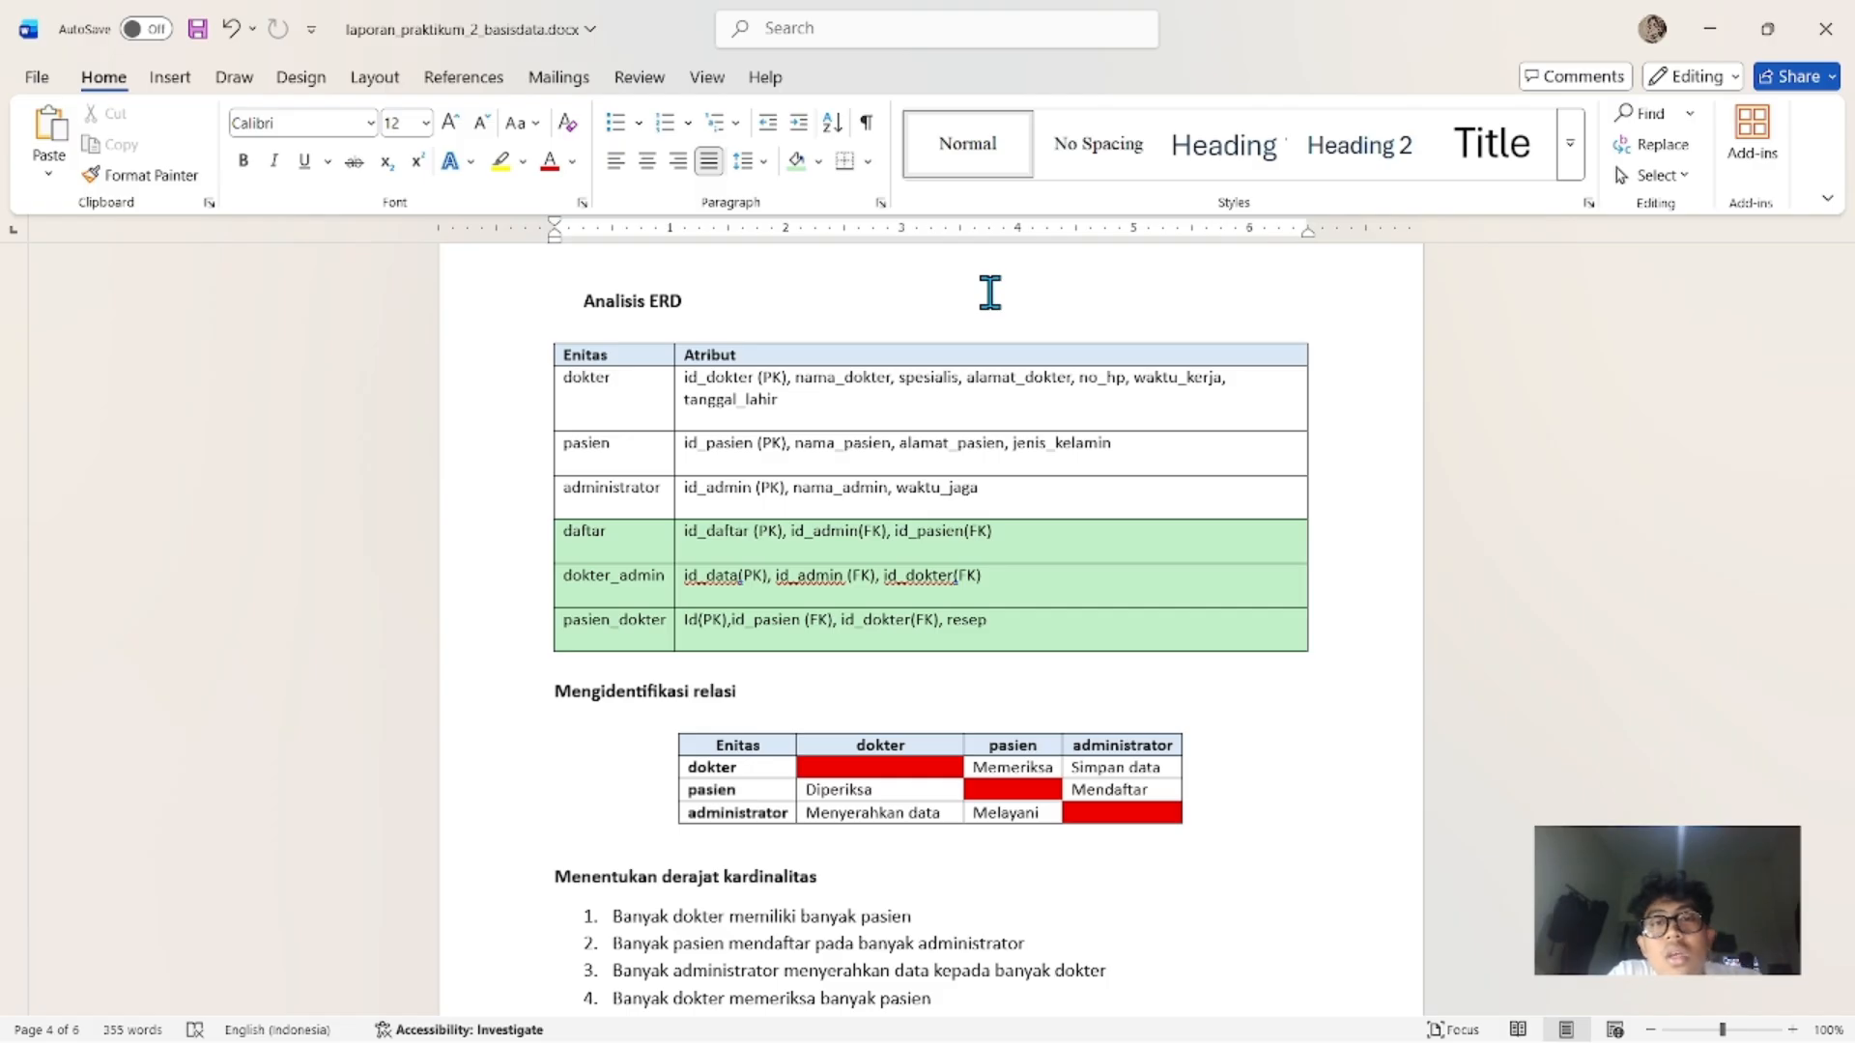
{"action": "scroll", "coordinate": [990, 293], "scroll_direction": "down", "scroll_amount": 3}
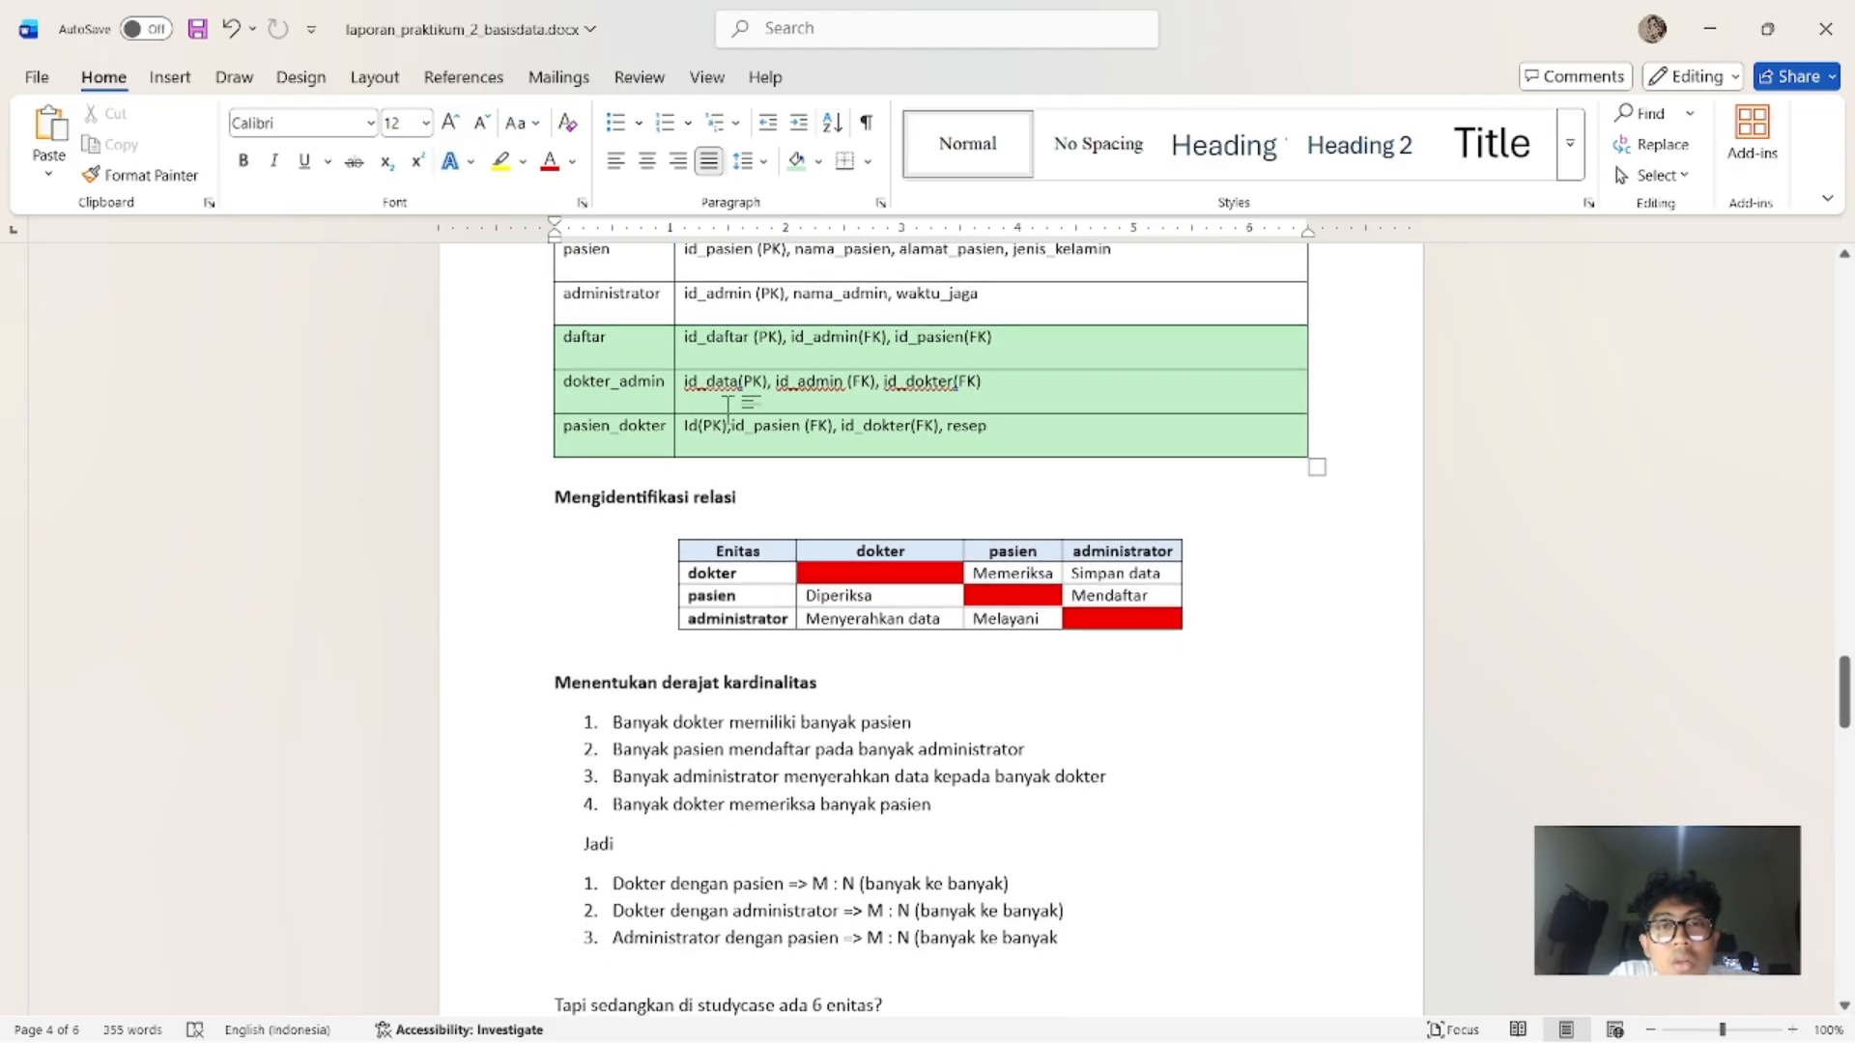
{"action": "scroll", "coordinate": [715, 413], "scroll_direction": "down", "scroll_amount": 3}
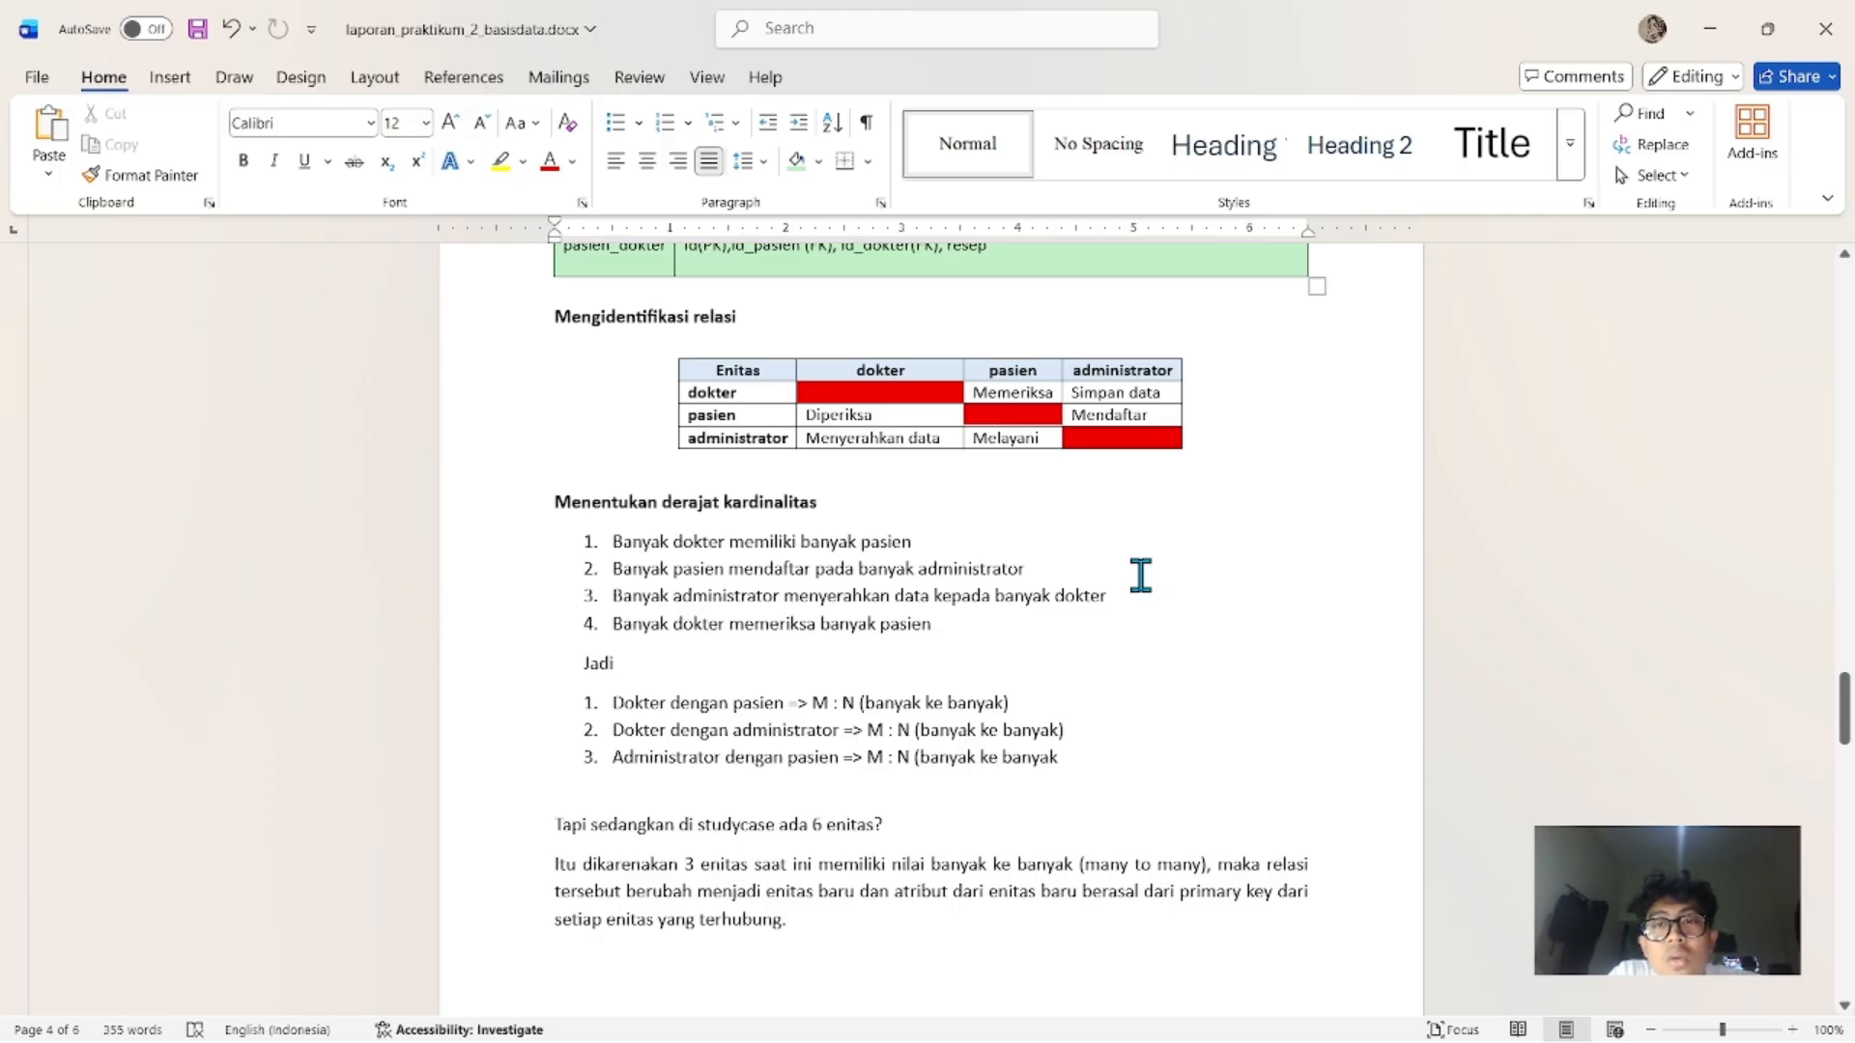
{"action": "scroll", "coordinate": [1141, 575], "scroll_direction": "down", "scroll_amount": 1}
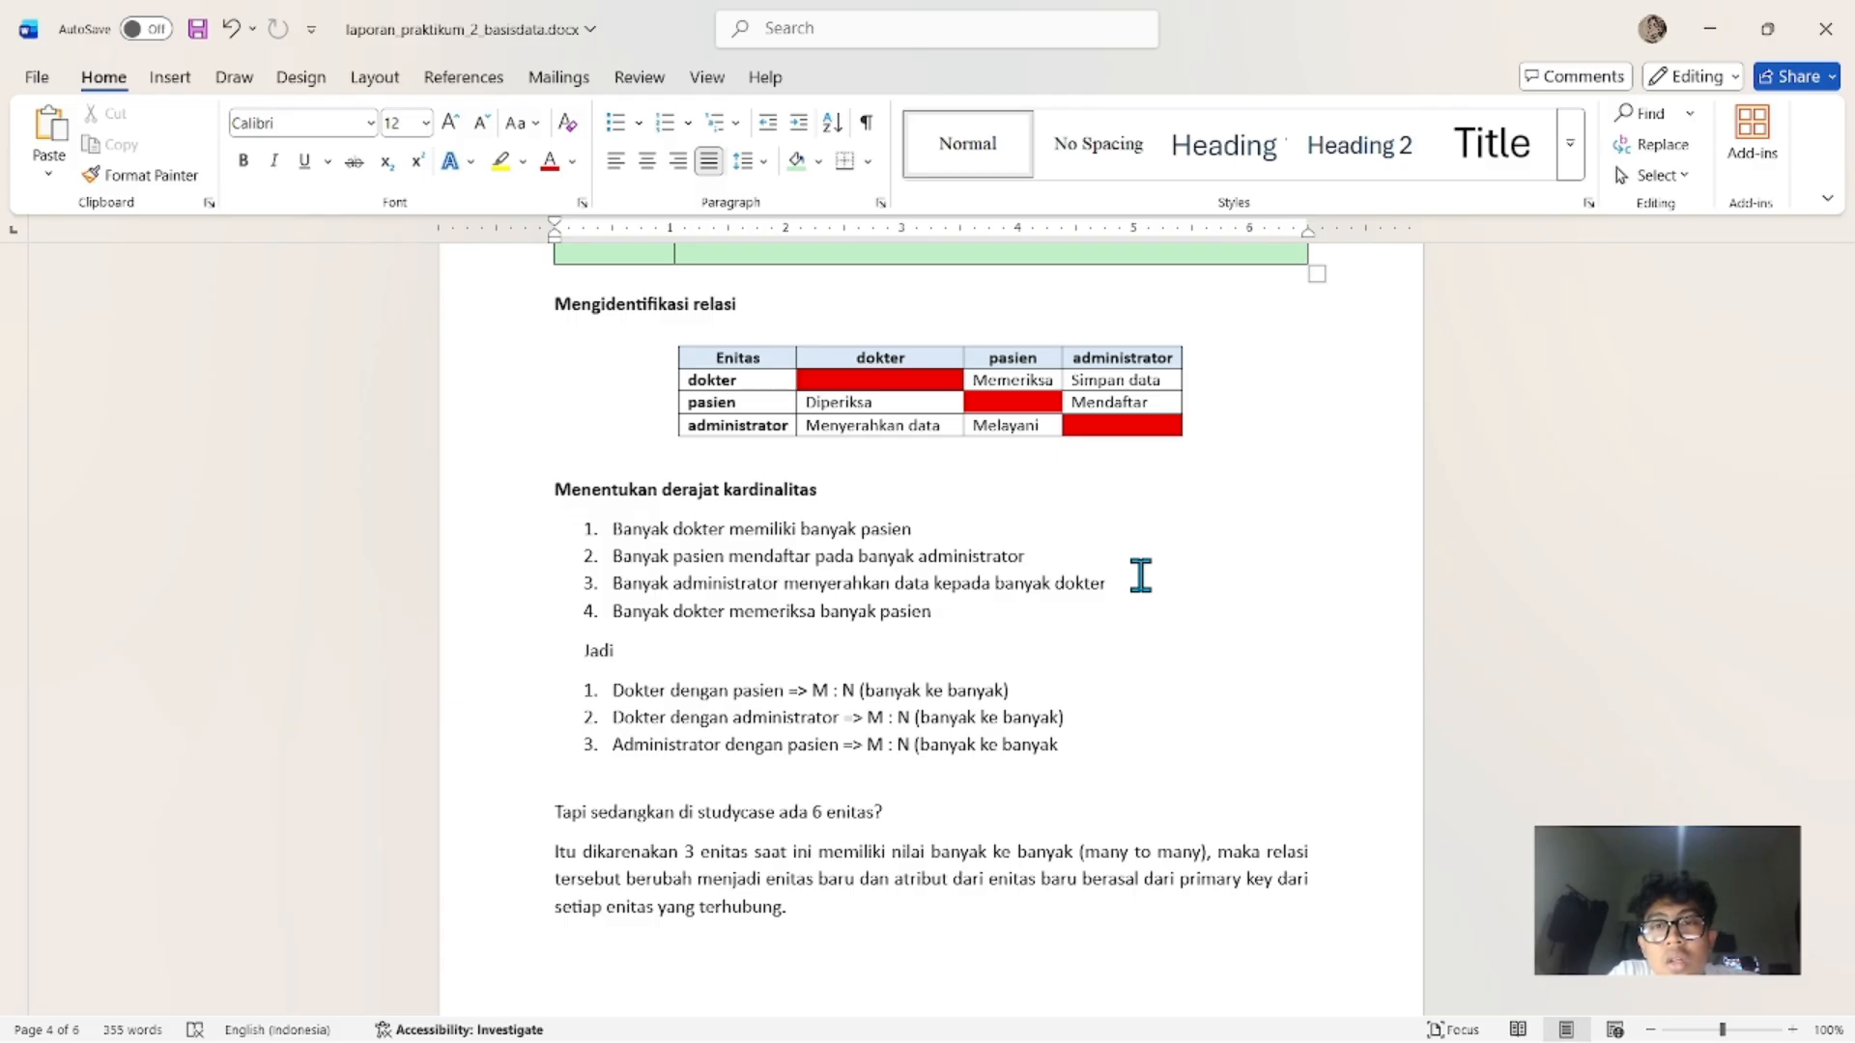
{"action": "scroll", "coordinate": [1141, 575], "scroll_direction": "down", "scroll_amount": 1}
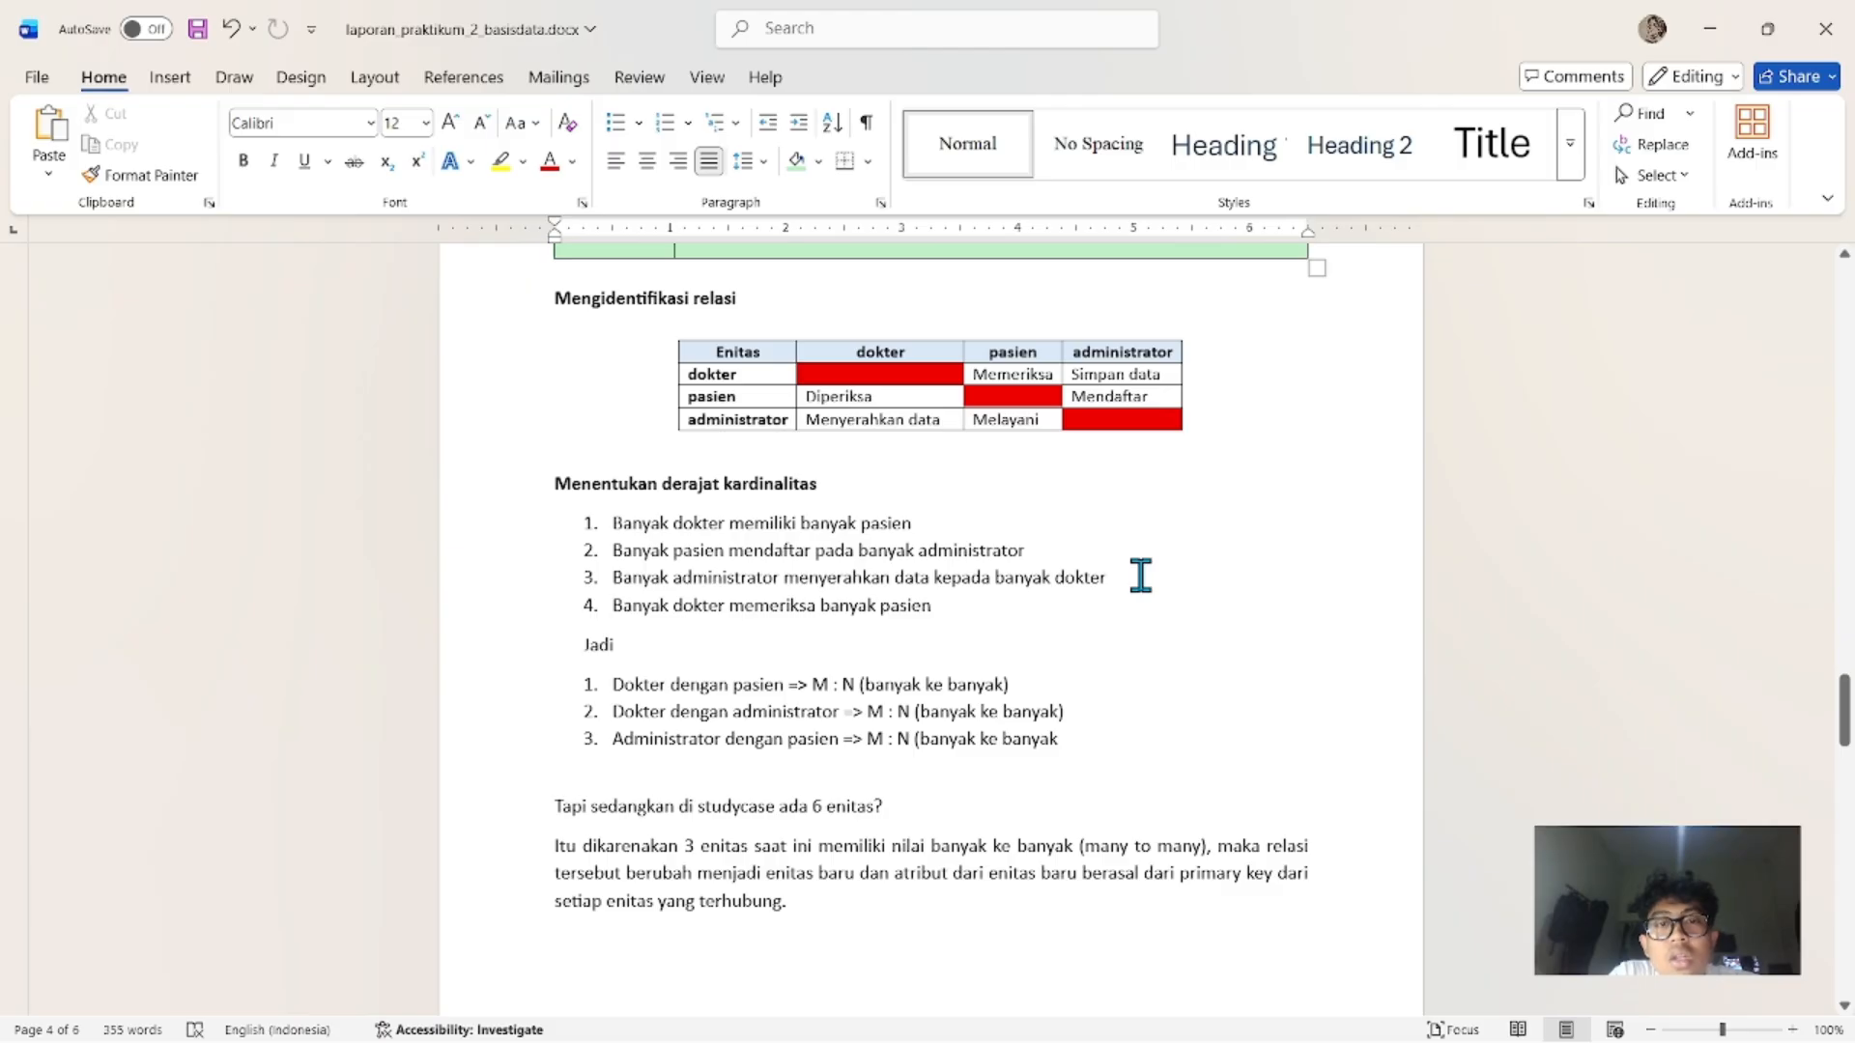
{"action": "scroll", "coordinate": [1141, 576], "scroll_direction": "down", "scroll_amount": 2}
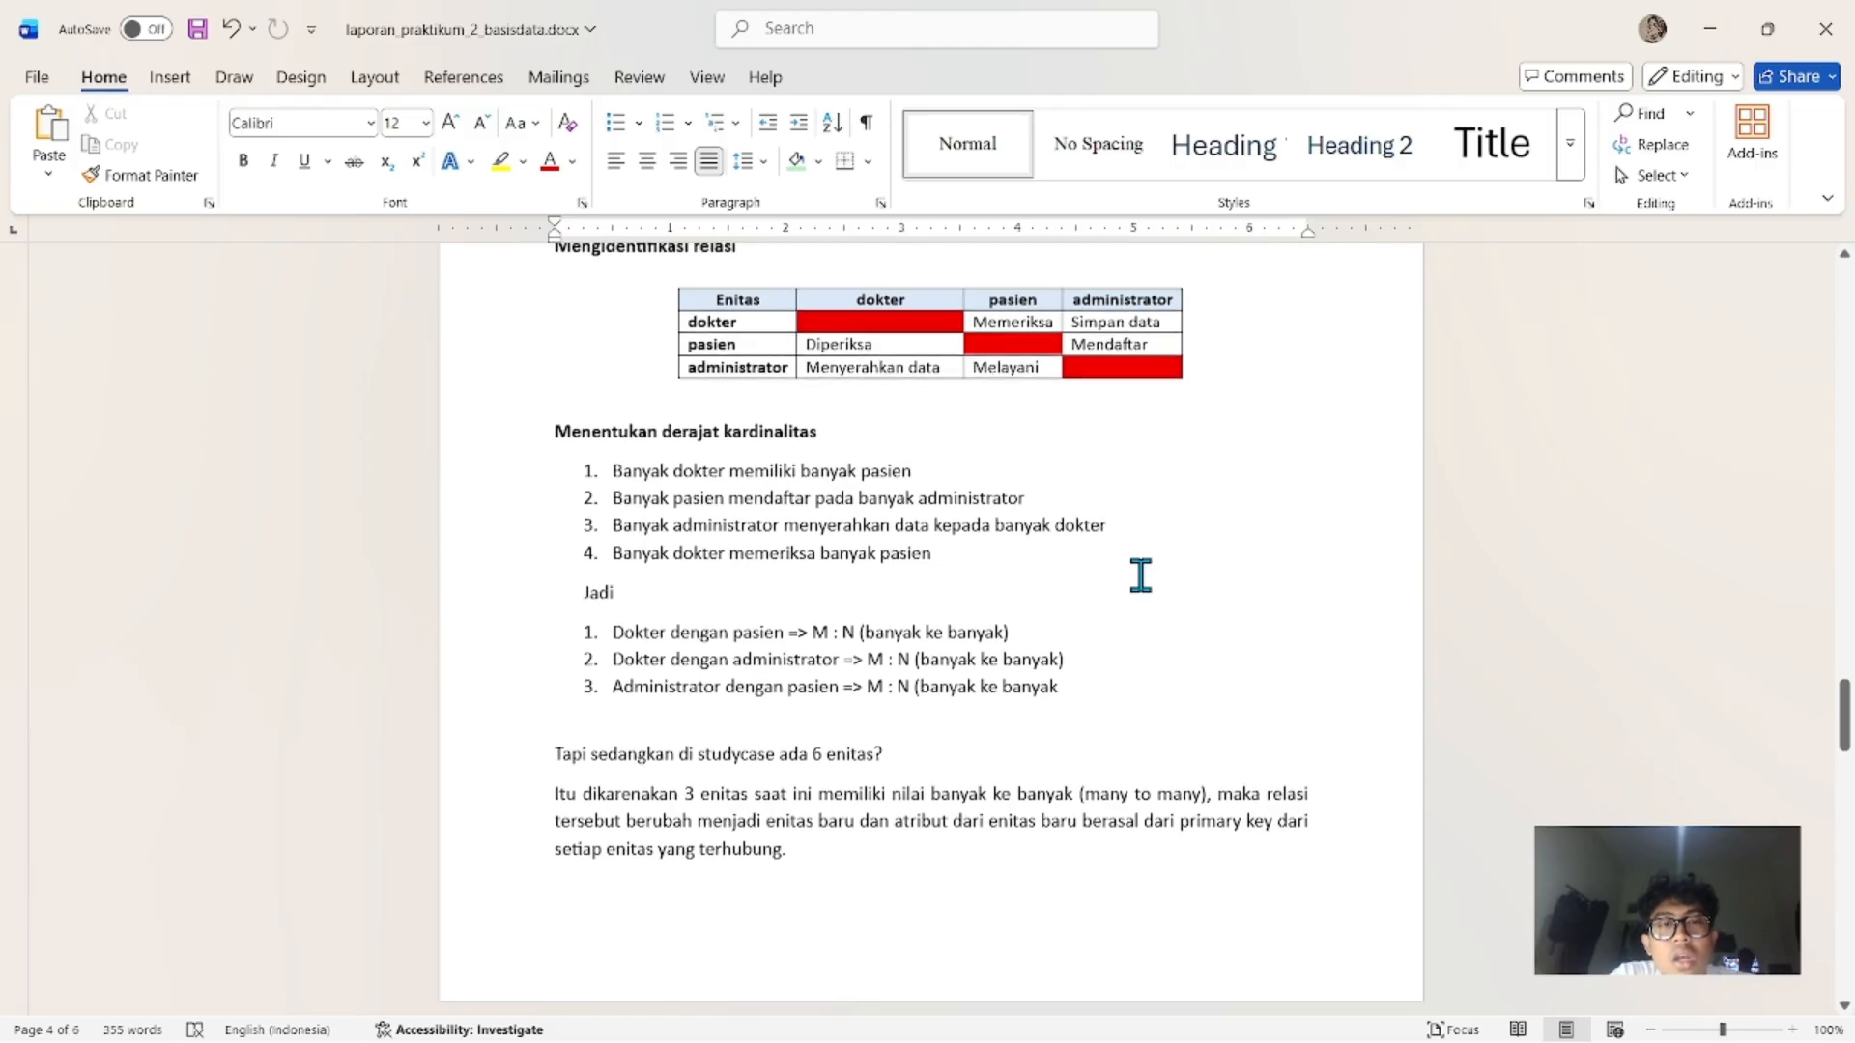
{"action": "scroll", "coordinate": [1141, 576], "scroll_direction": "down", "scroll_amount": 1}
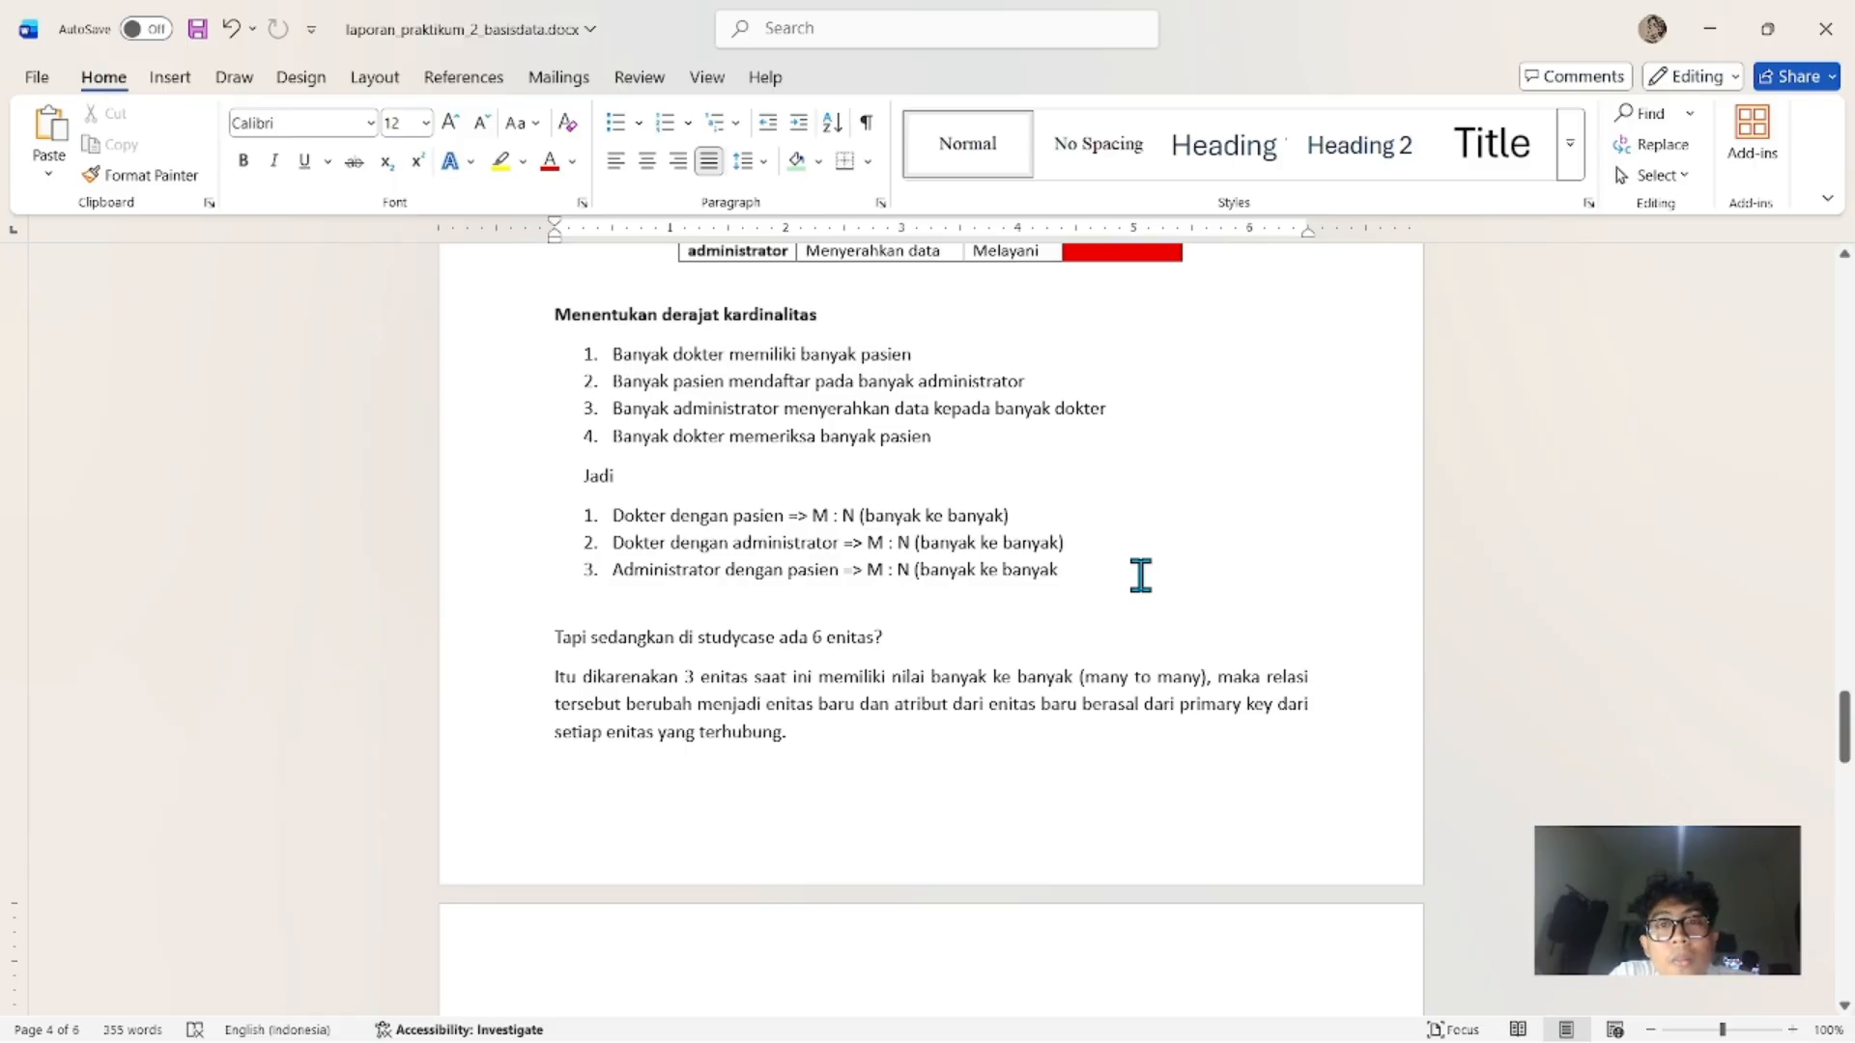
{"action": "scroll", "coordinate": [1141, 575], "scroll_direction": "down", "scroll_amount": 1}
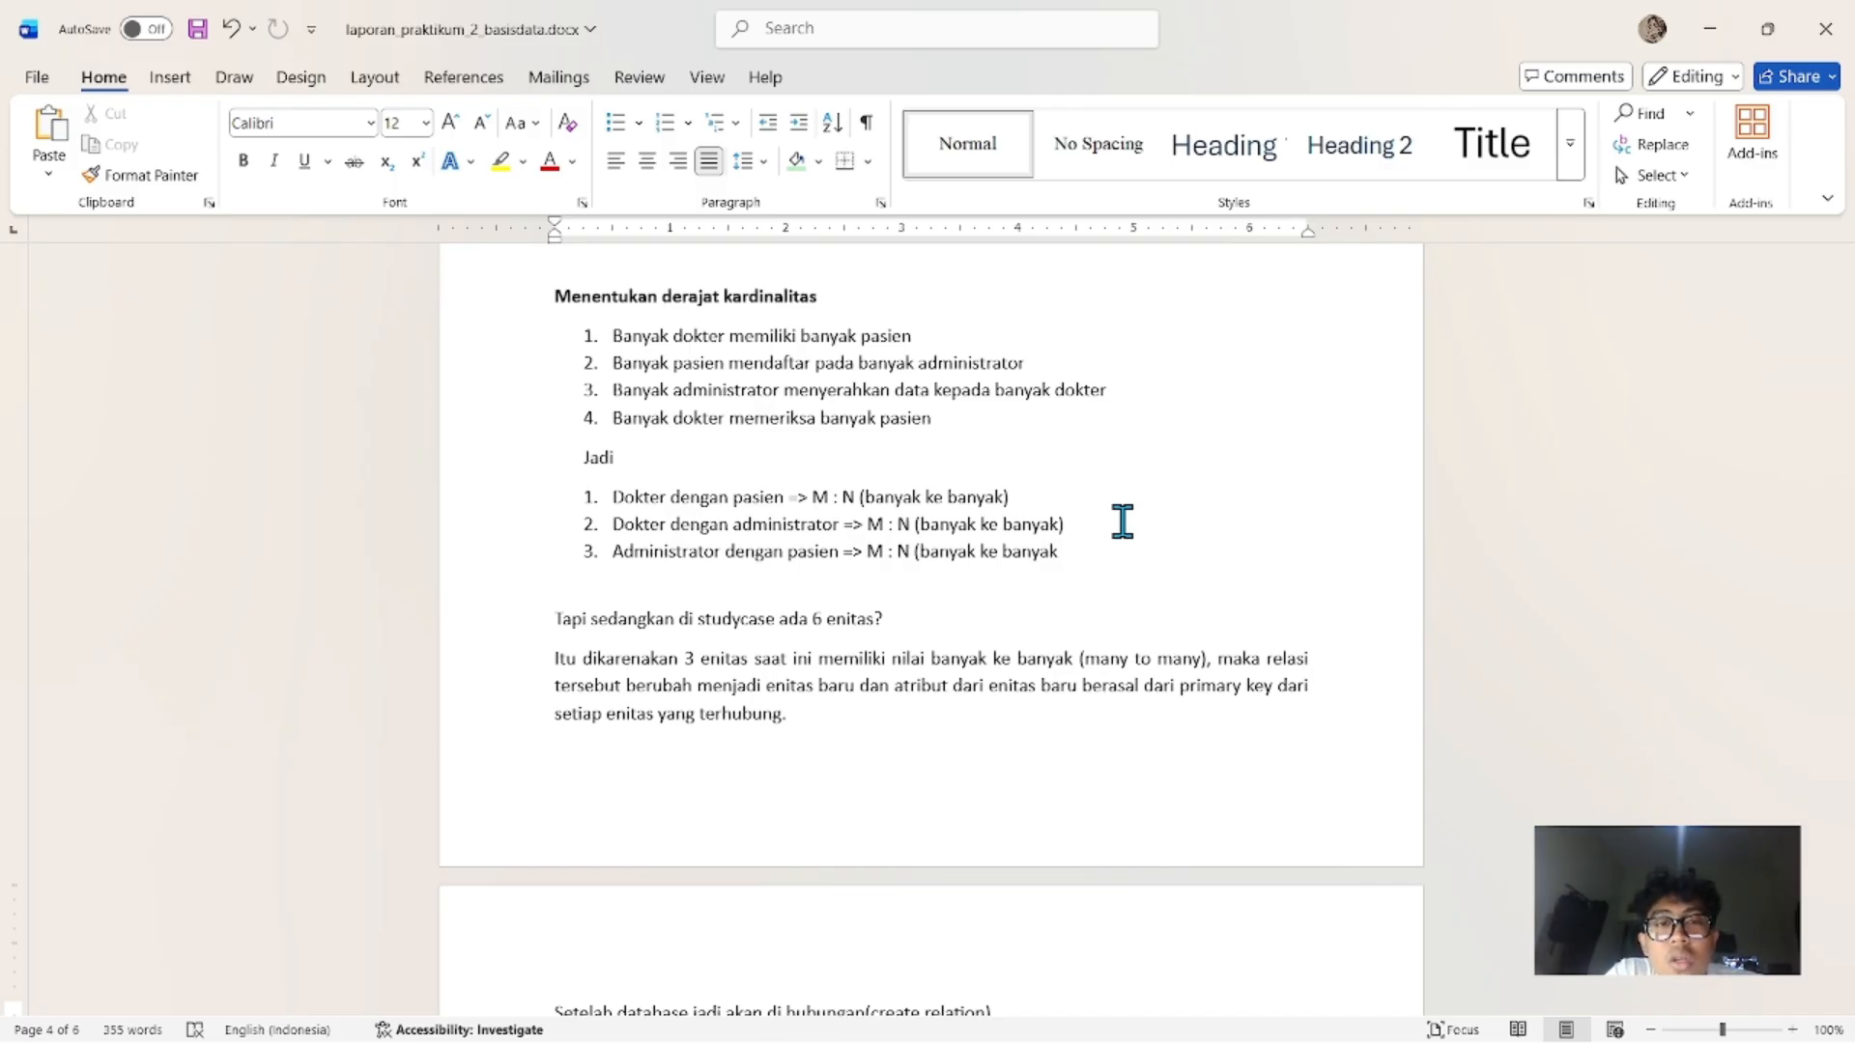
{"action": "scroll", "coordinate": [1121, 521], "scroll_direction": "down", "scroll_amount": 1}
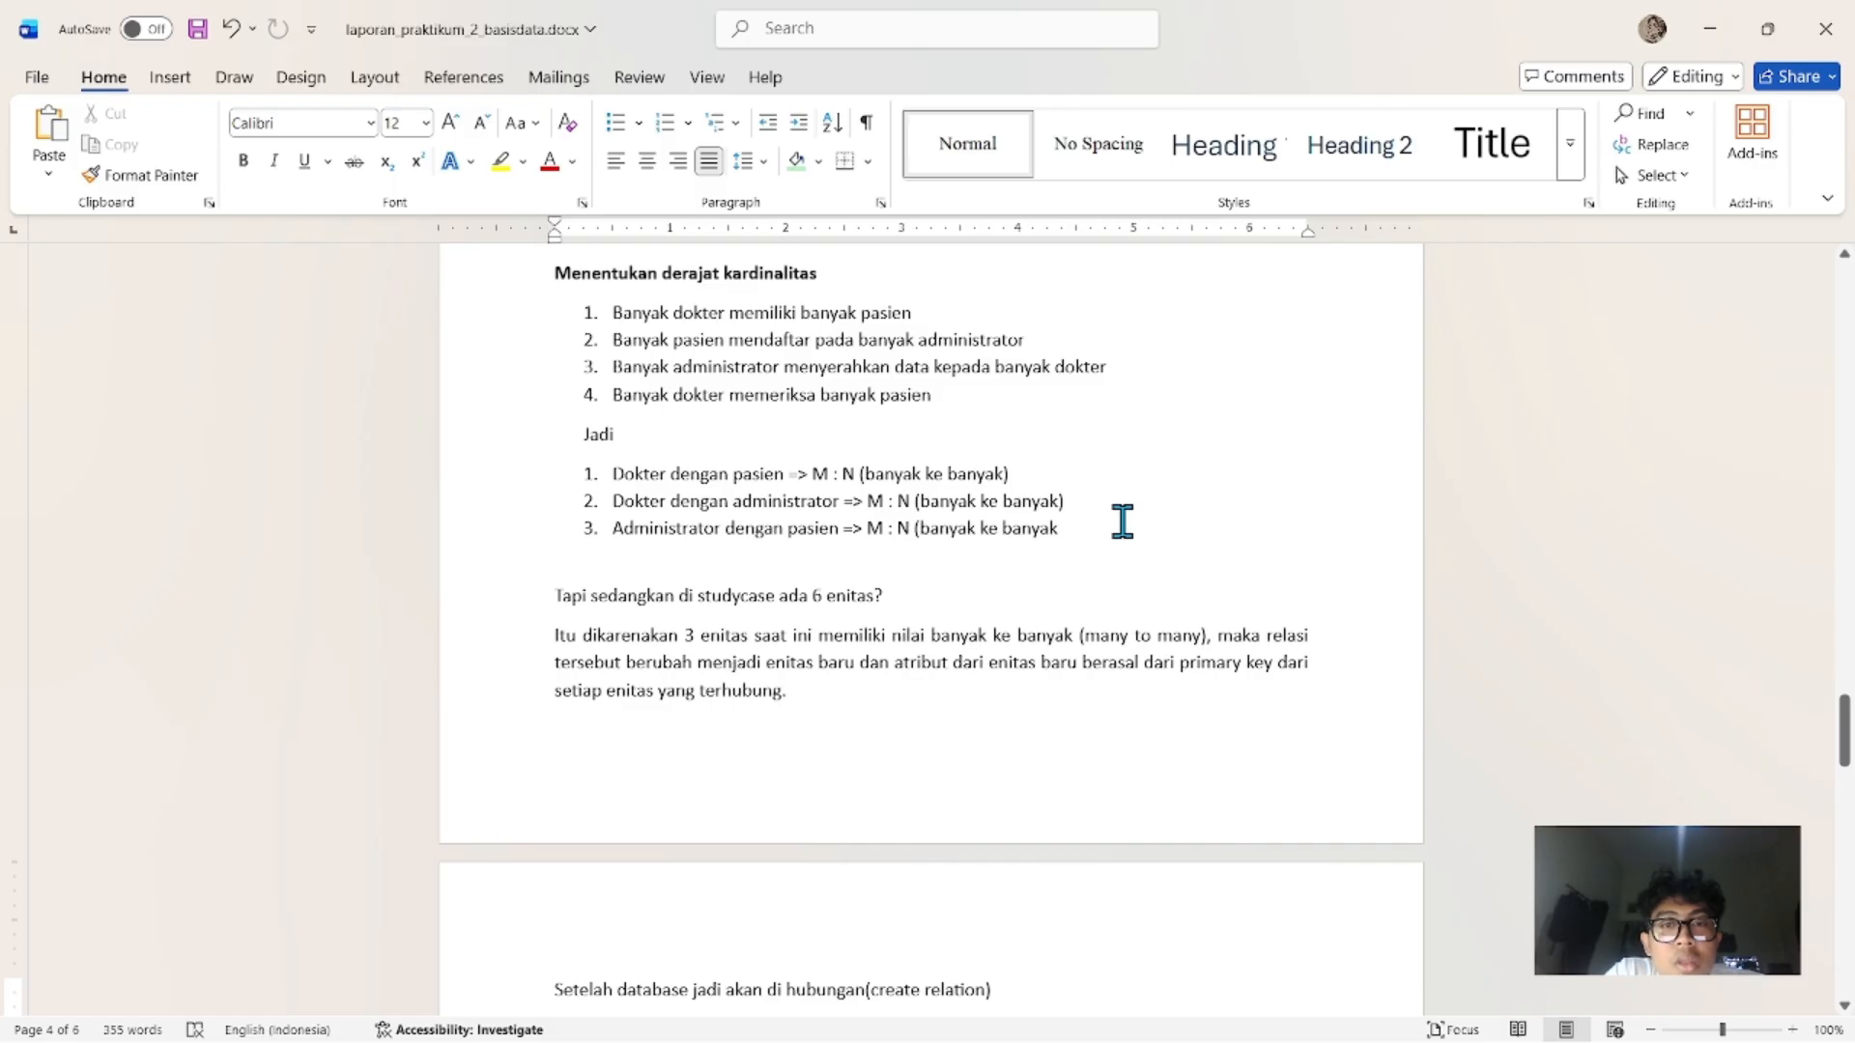
{"action": "scroll", "coordinate": [1122, 521], "scroll_direction": "down", "scroll_amount": 1}
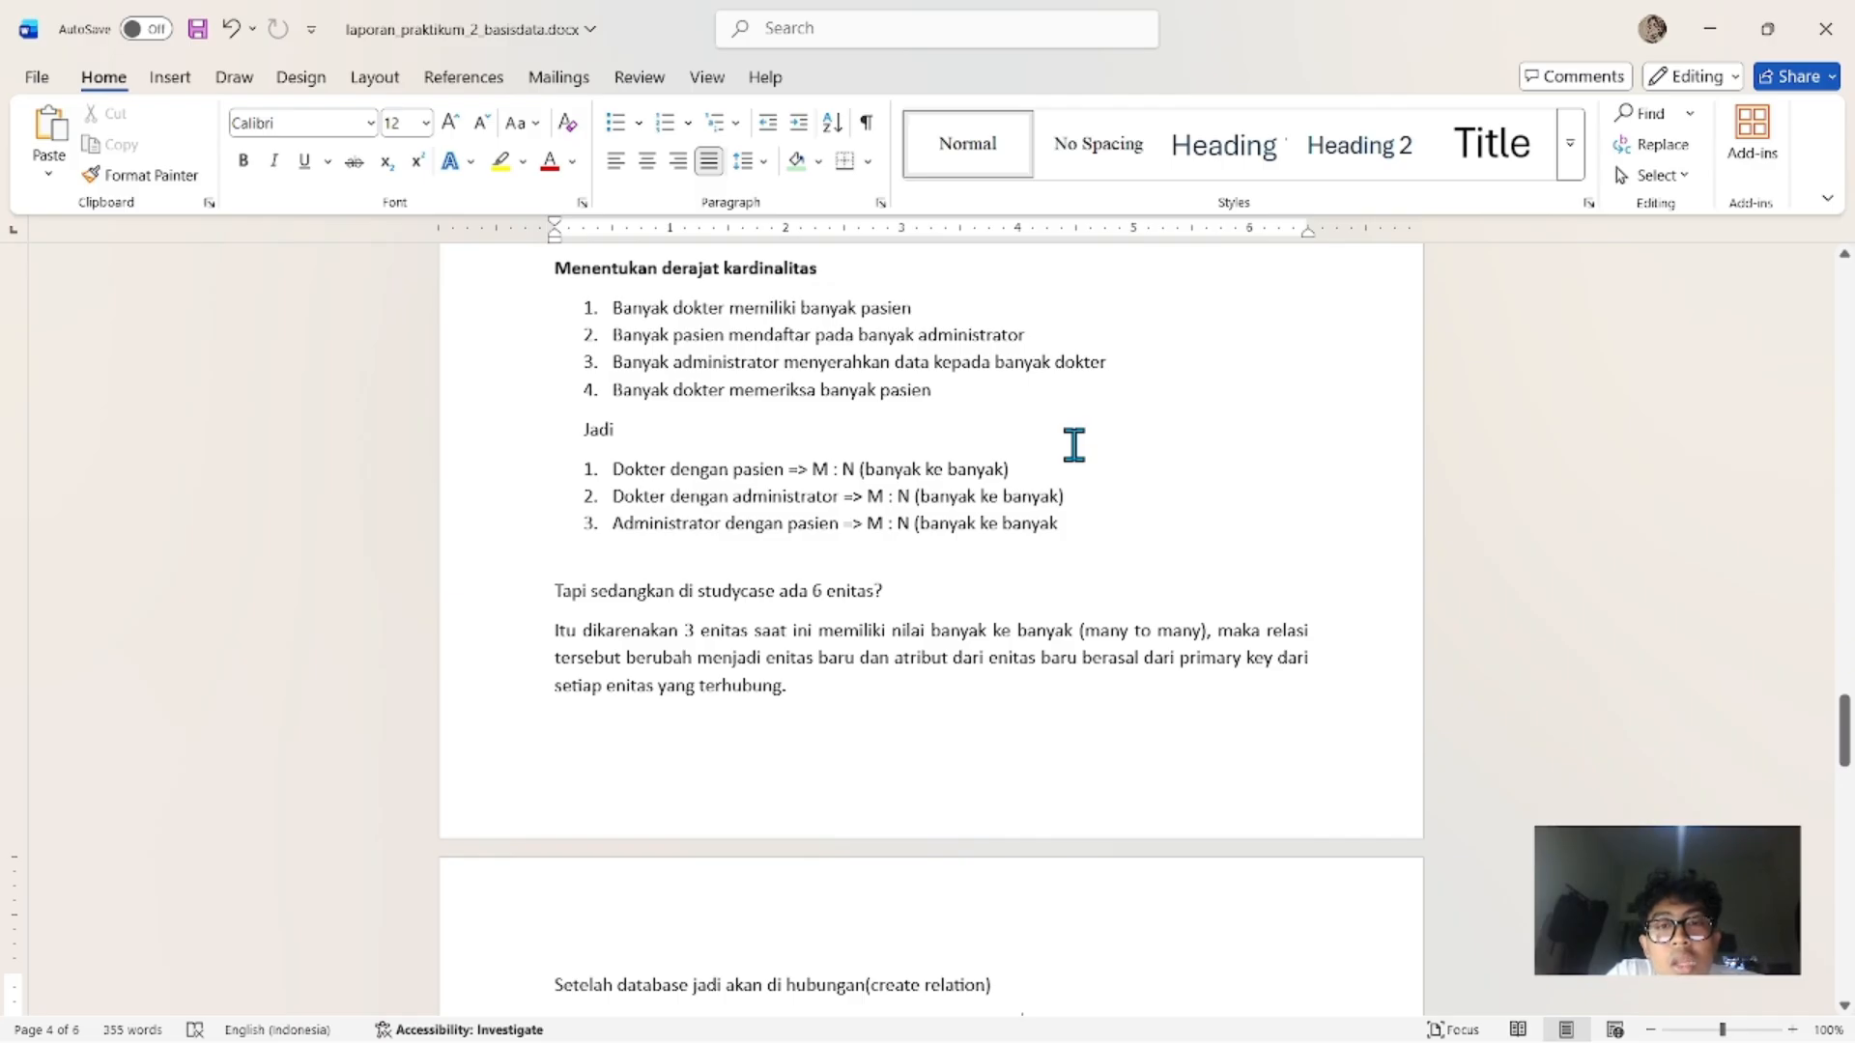
{"action": "scroll", "coordinate": [1074, 444], "scroll_direction": "up", "scroll_amount": 10}
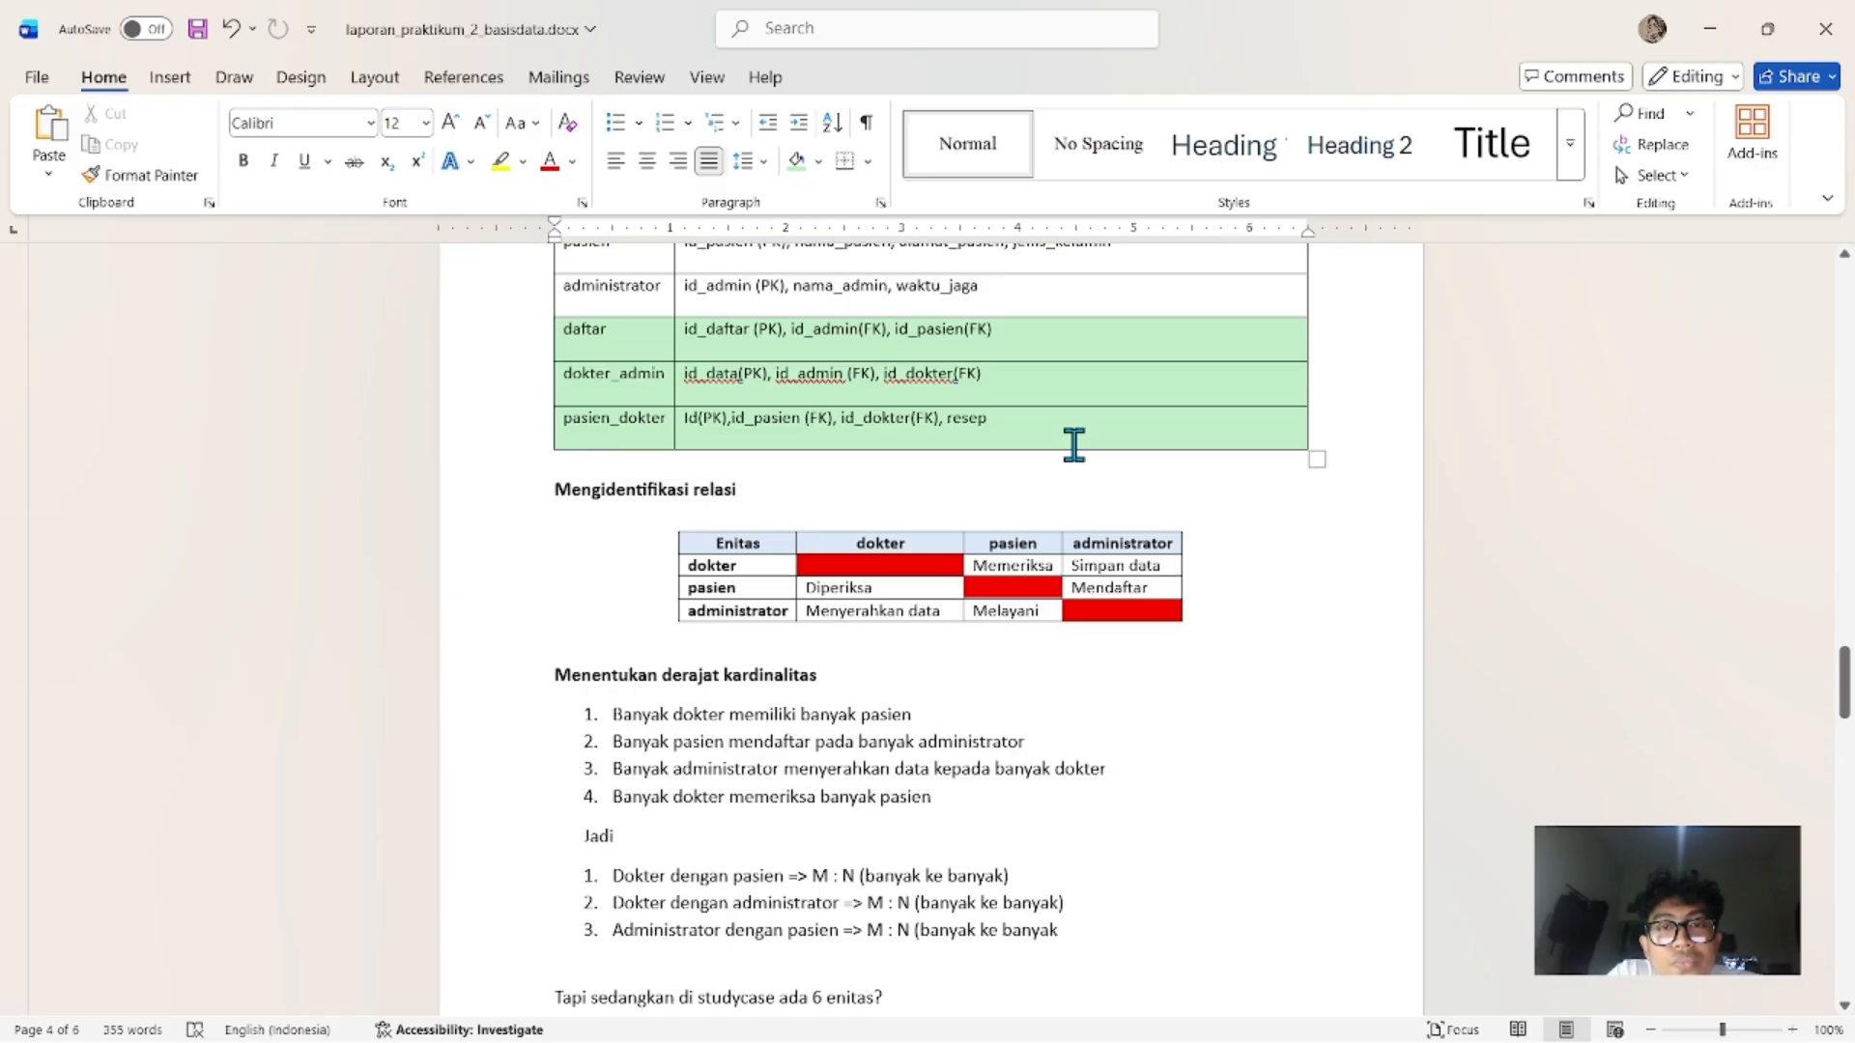
{"action": "scroll", "coordinate": [1074, 445], "scroll_direction": "down", "scroll_amount": 3}
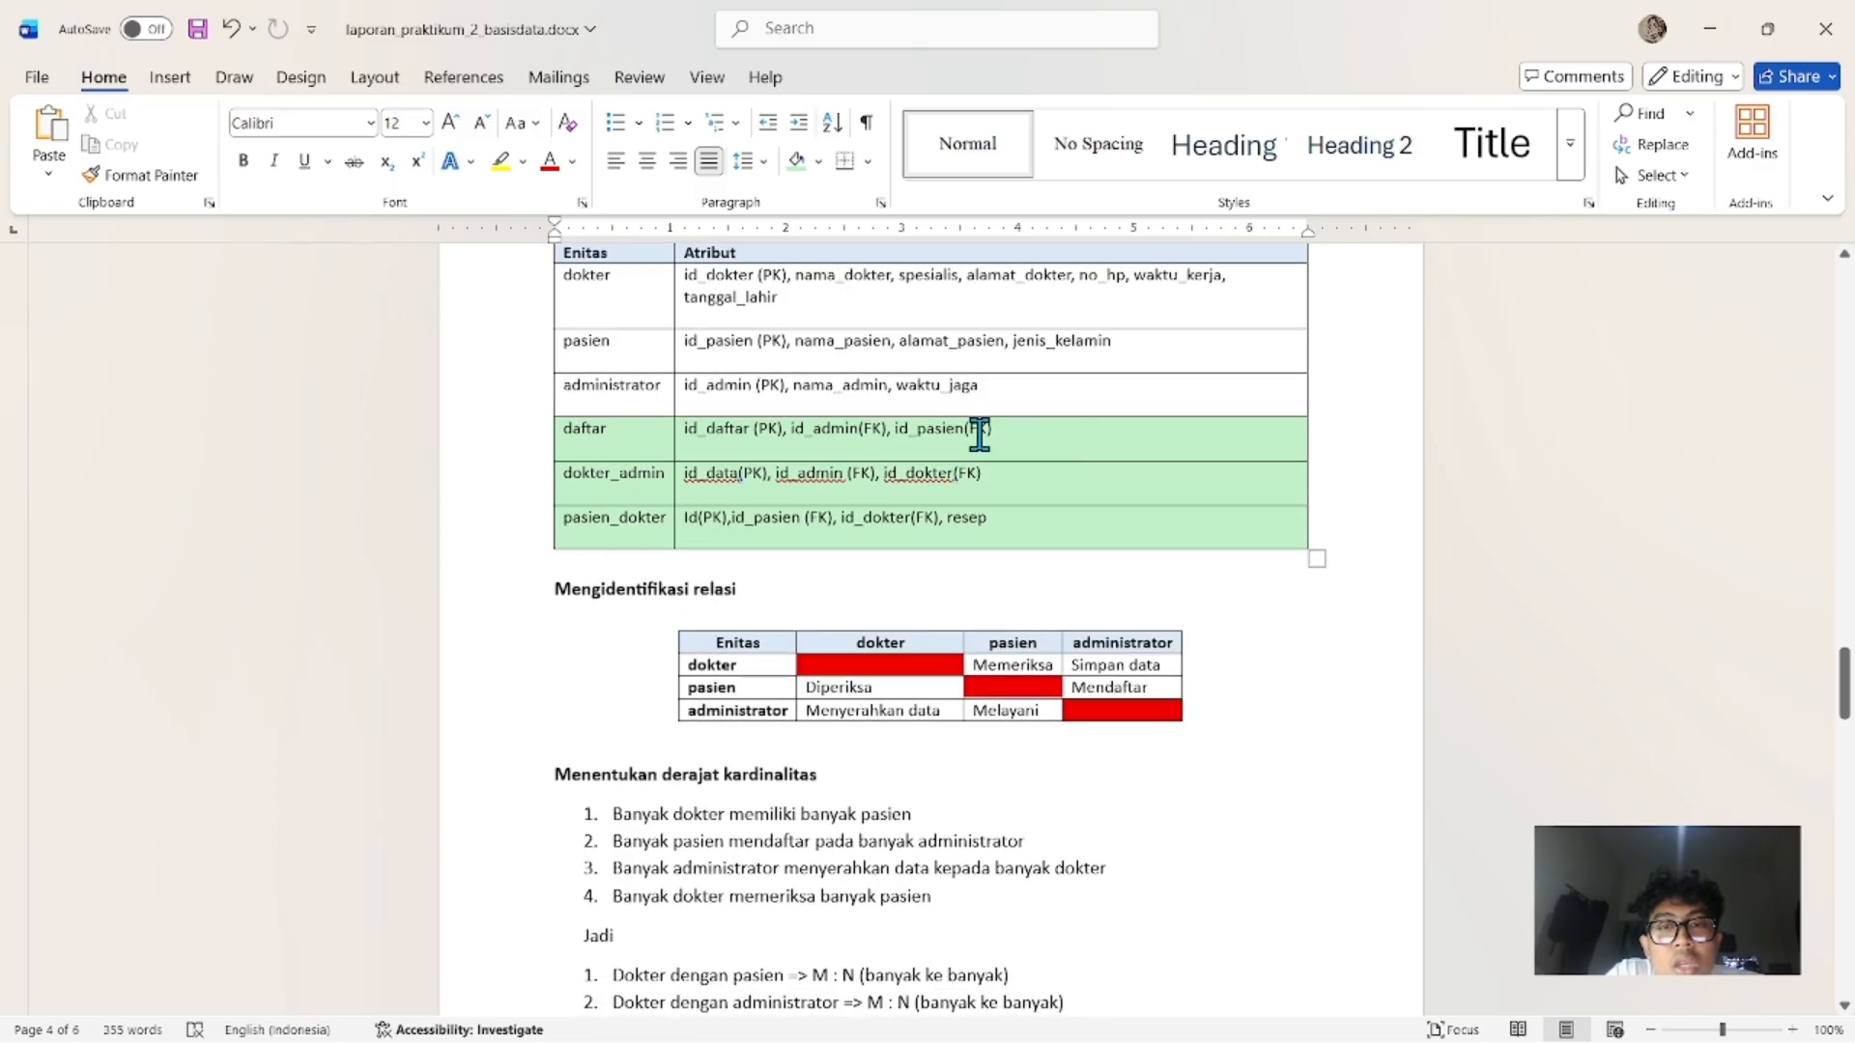
{"action": "scroll", "coordinate": [865, 530], "scroll_direction": "down", "scroll_amount": 3}
{"action": "scroll", "coordinate": [864, 530], "scroll_direction": "down", "scroll_amount": 1}
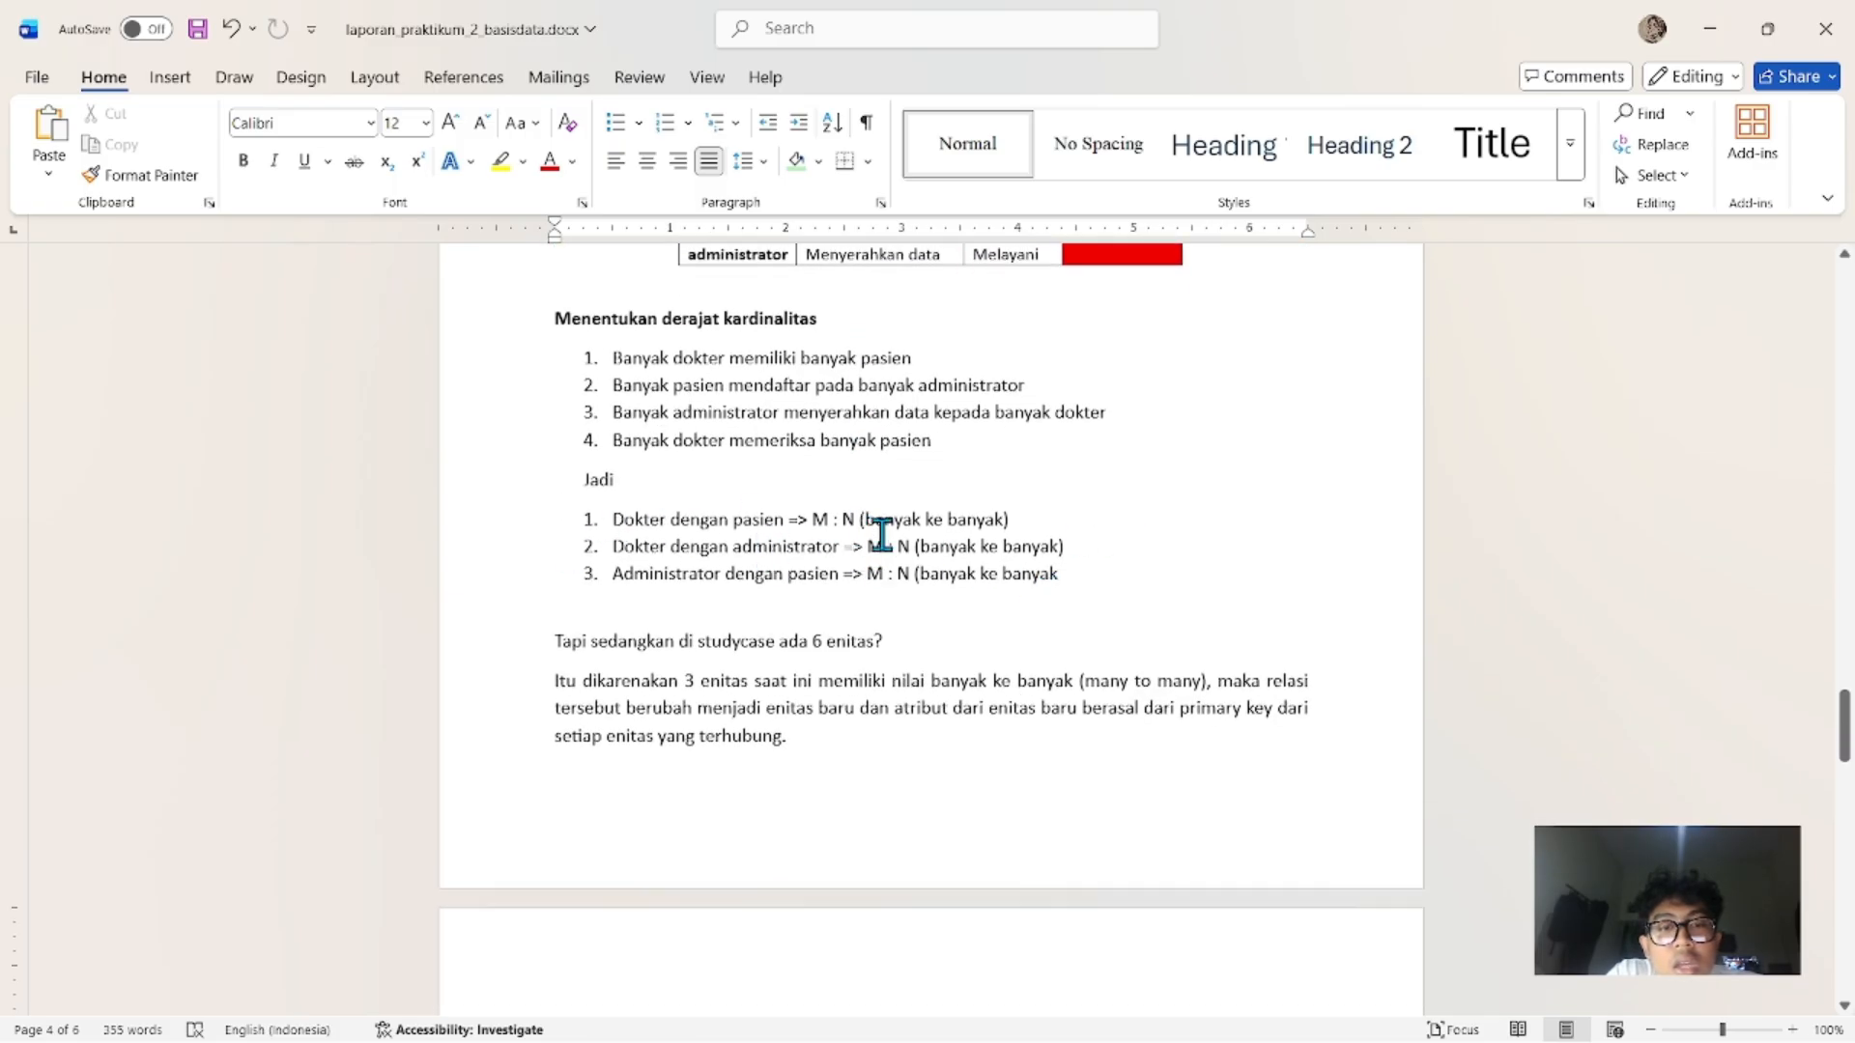
{"action": "scroll", "coordinate": [878, 532], "scroll_direction": "down", "scroll_amount": 1}
{"action": "scroll", "coordinate": [1015, 719], "scroll_direction": "down", "scroll_amount": 1}
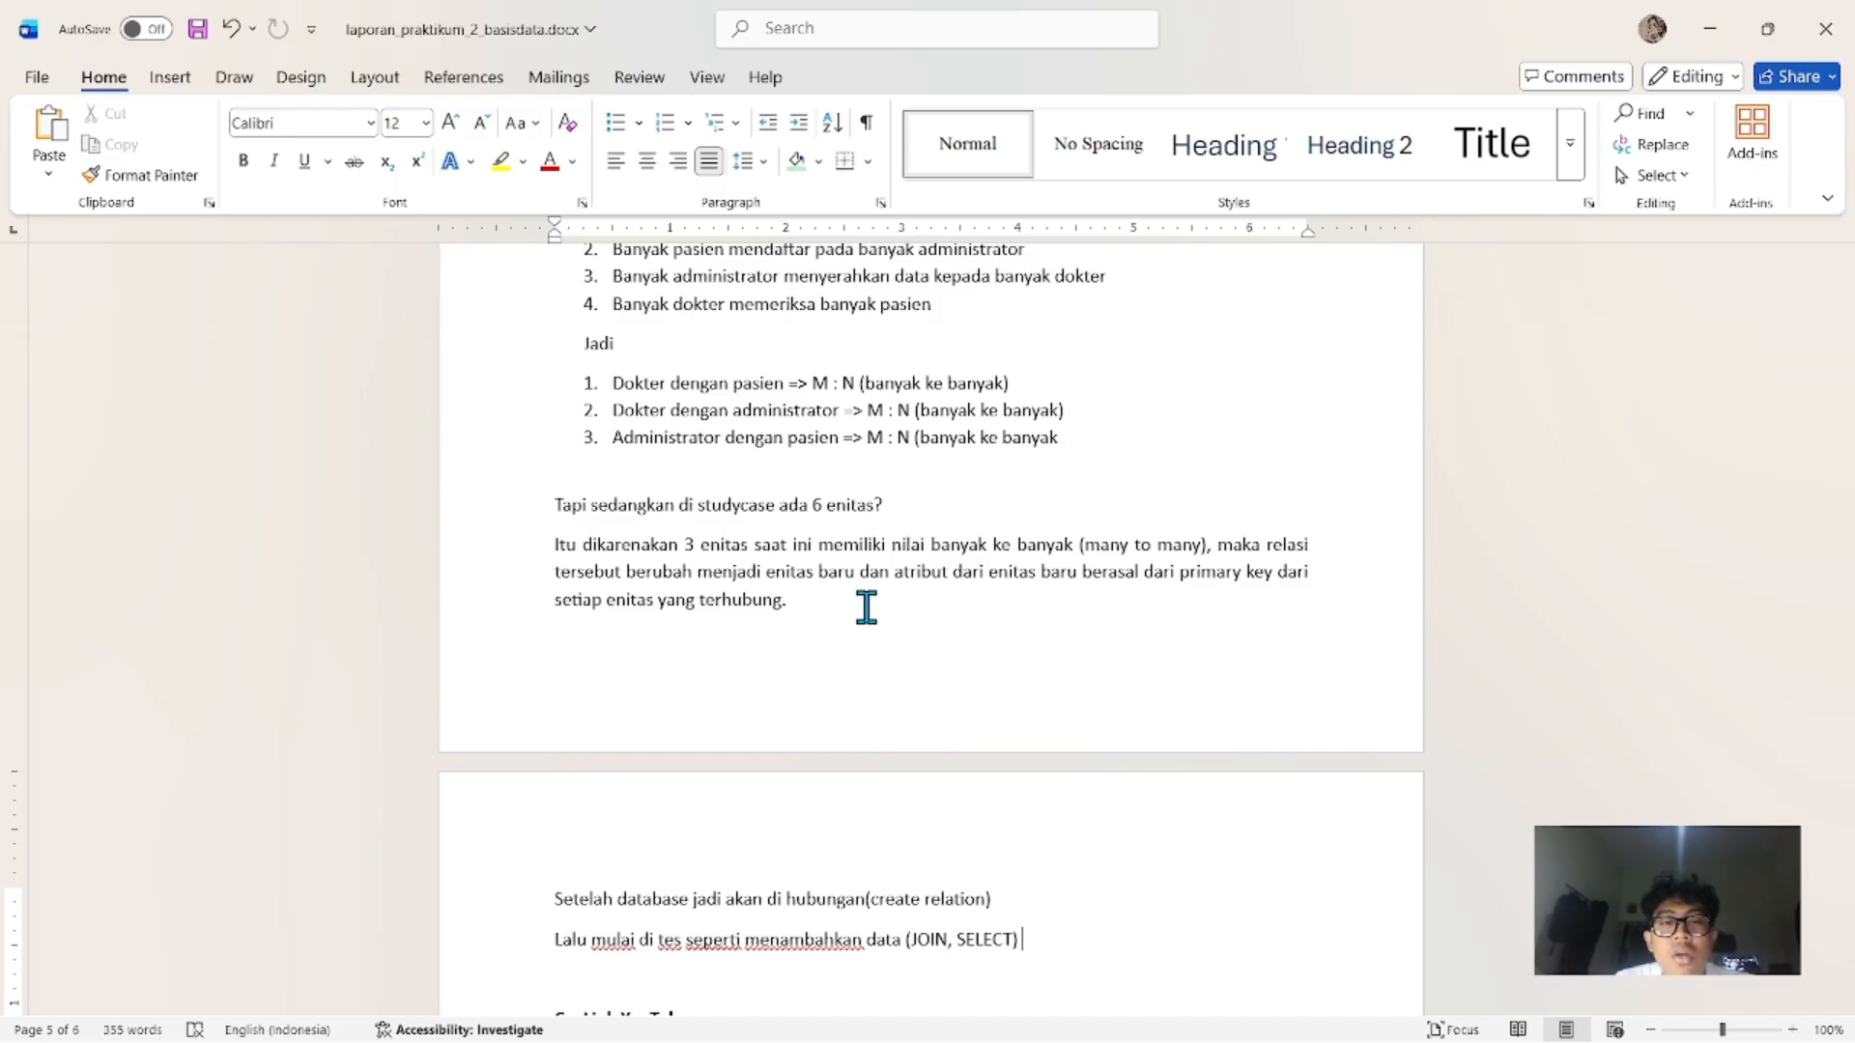
Re-examine the Analisis ERD table with its primary and foreign keys, including the green rows, and the cardinality section.
{"action": "scroll", "coordinate": [865, 605], "scroll_direction": "up", "scroll_amount": 10}
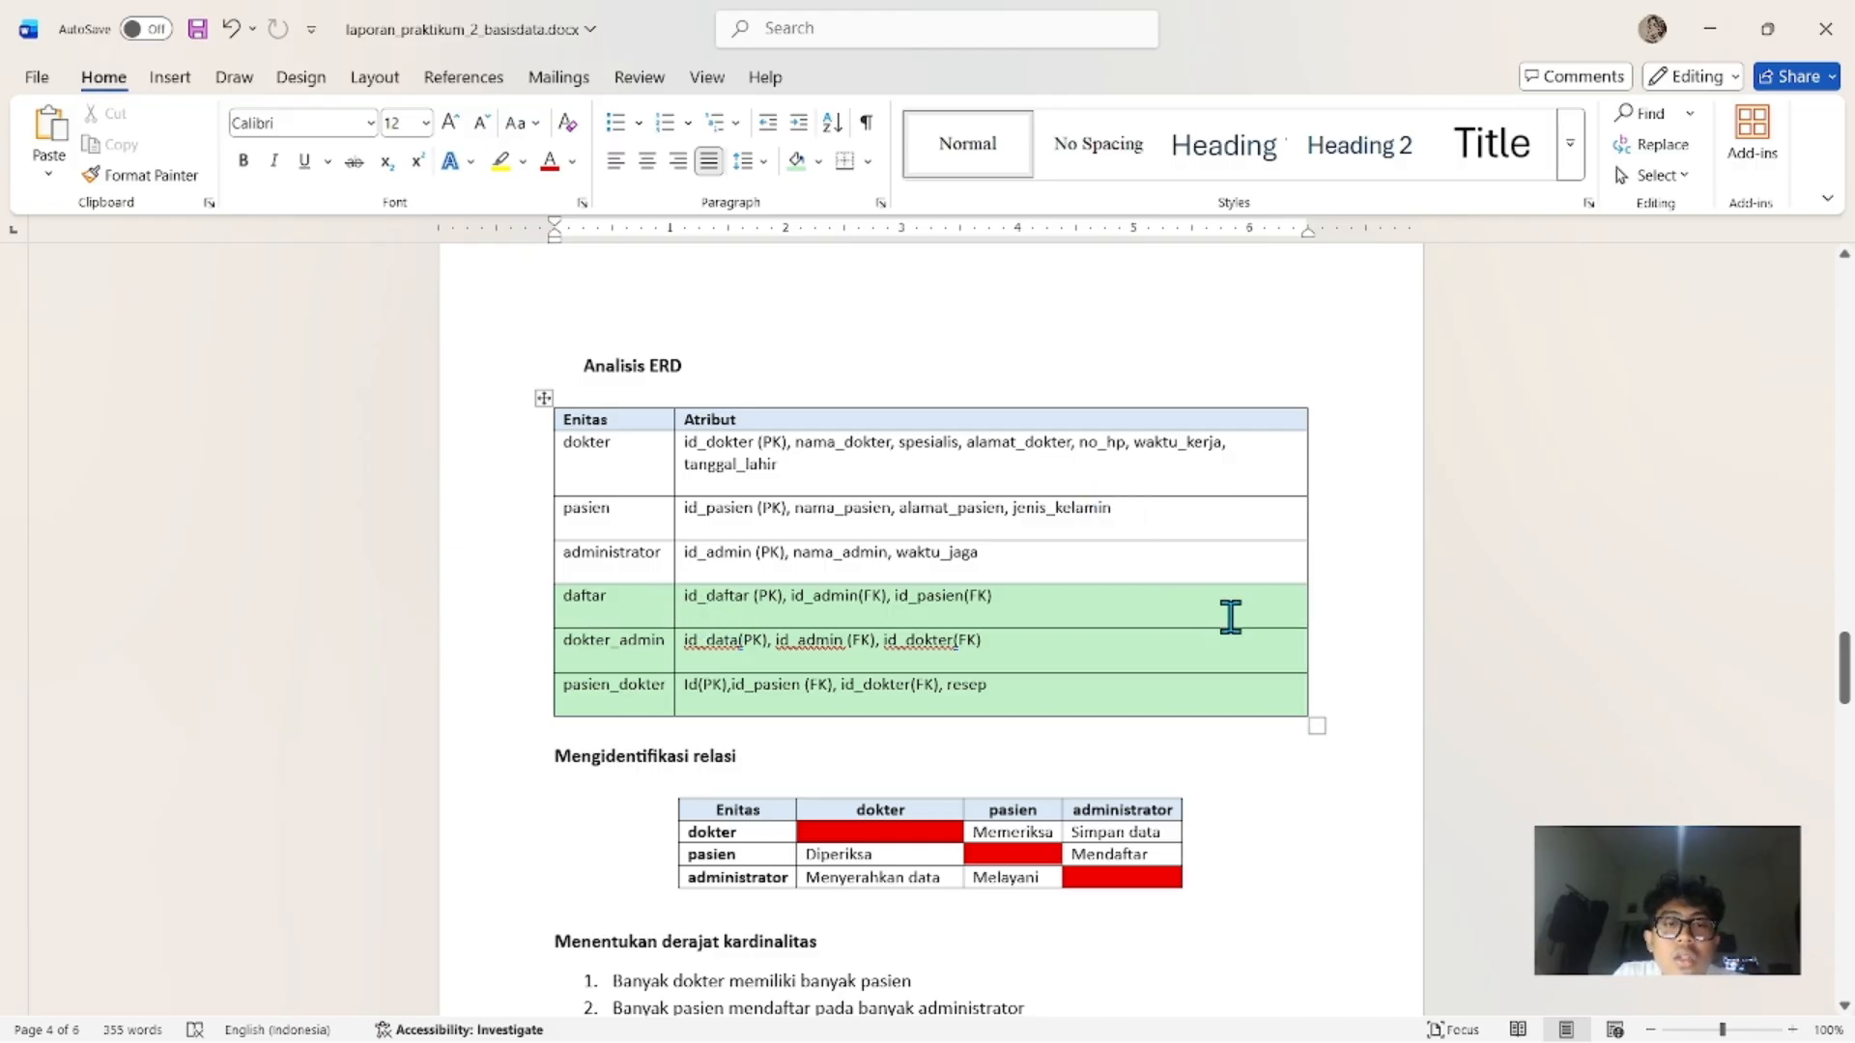
{"action": "scroll", "coordinate": [1230, 616], "scroll_direction": "down", "scroll_amount": 1}
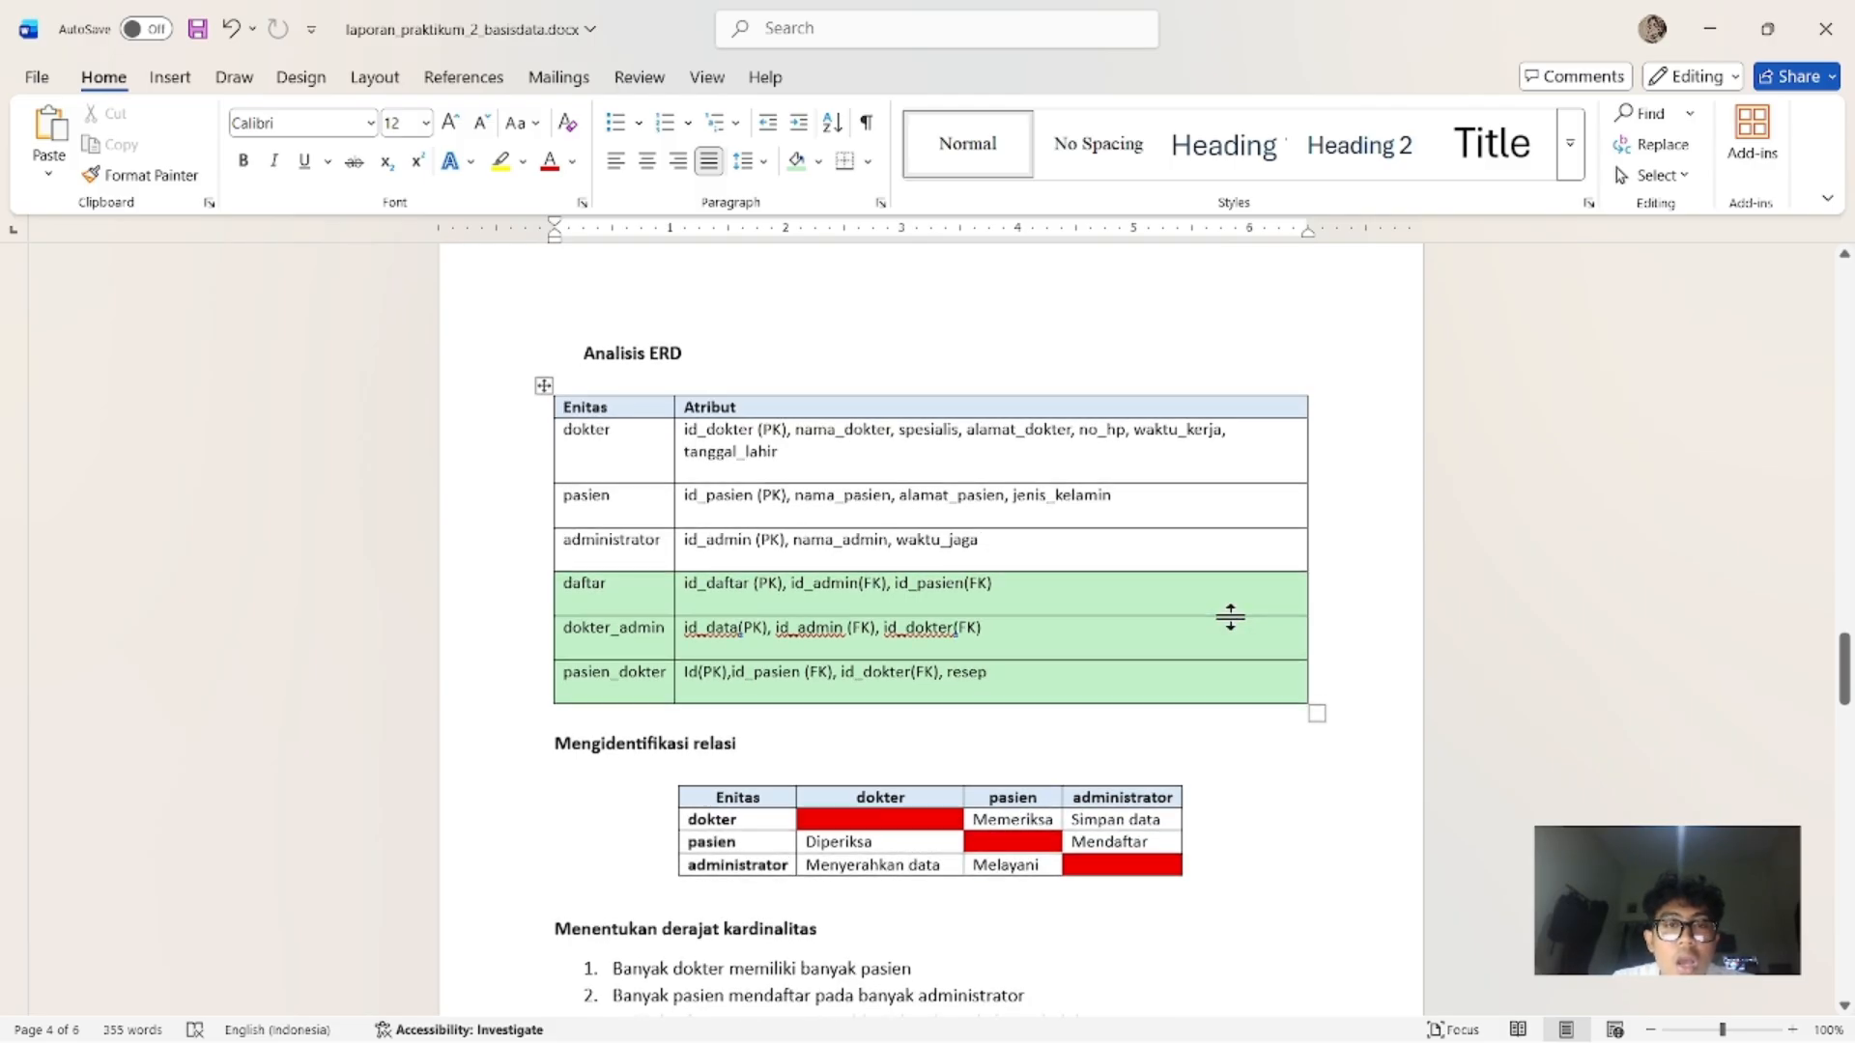
{"action": "scroll", "coordinate": [1230, 616], "scroll_direction": "down", "scroll_amount": 1}
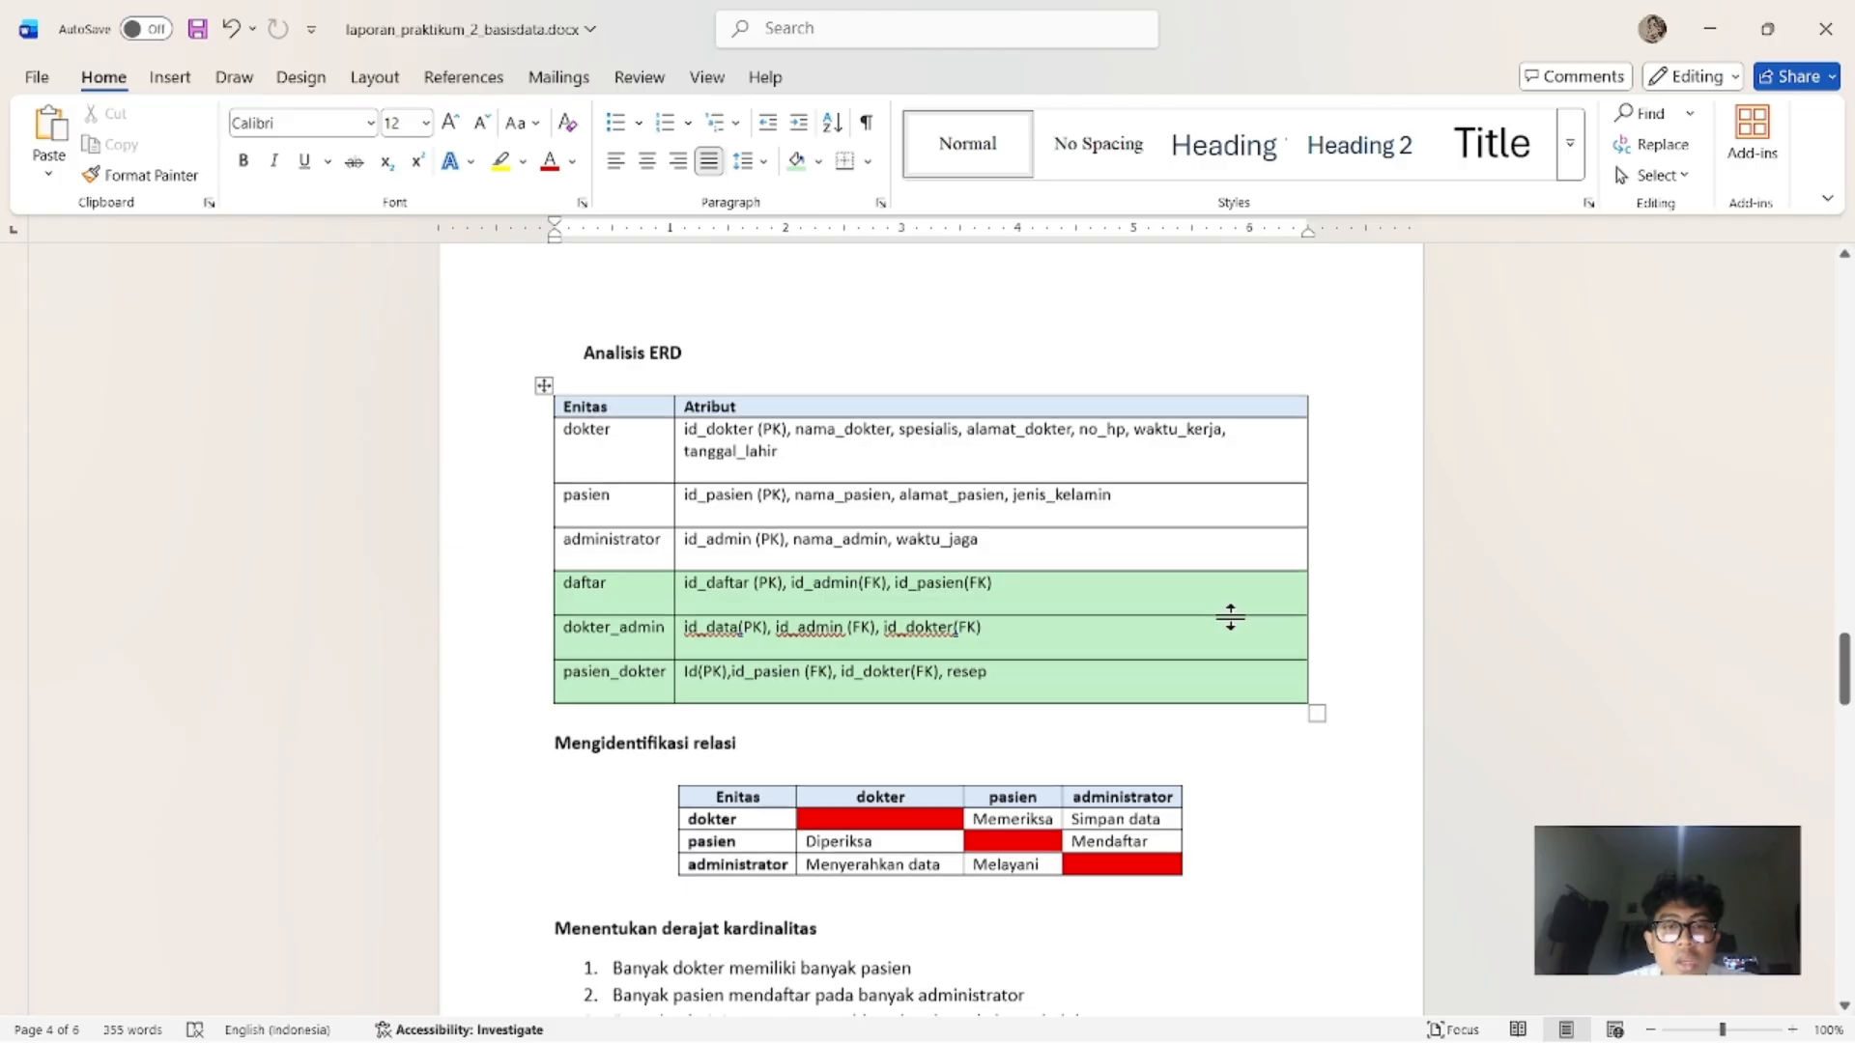
{"action": "scroll", "coordinate": [1230, 617], "scroll_direction": "down", "scroll_amount": 1}
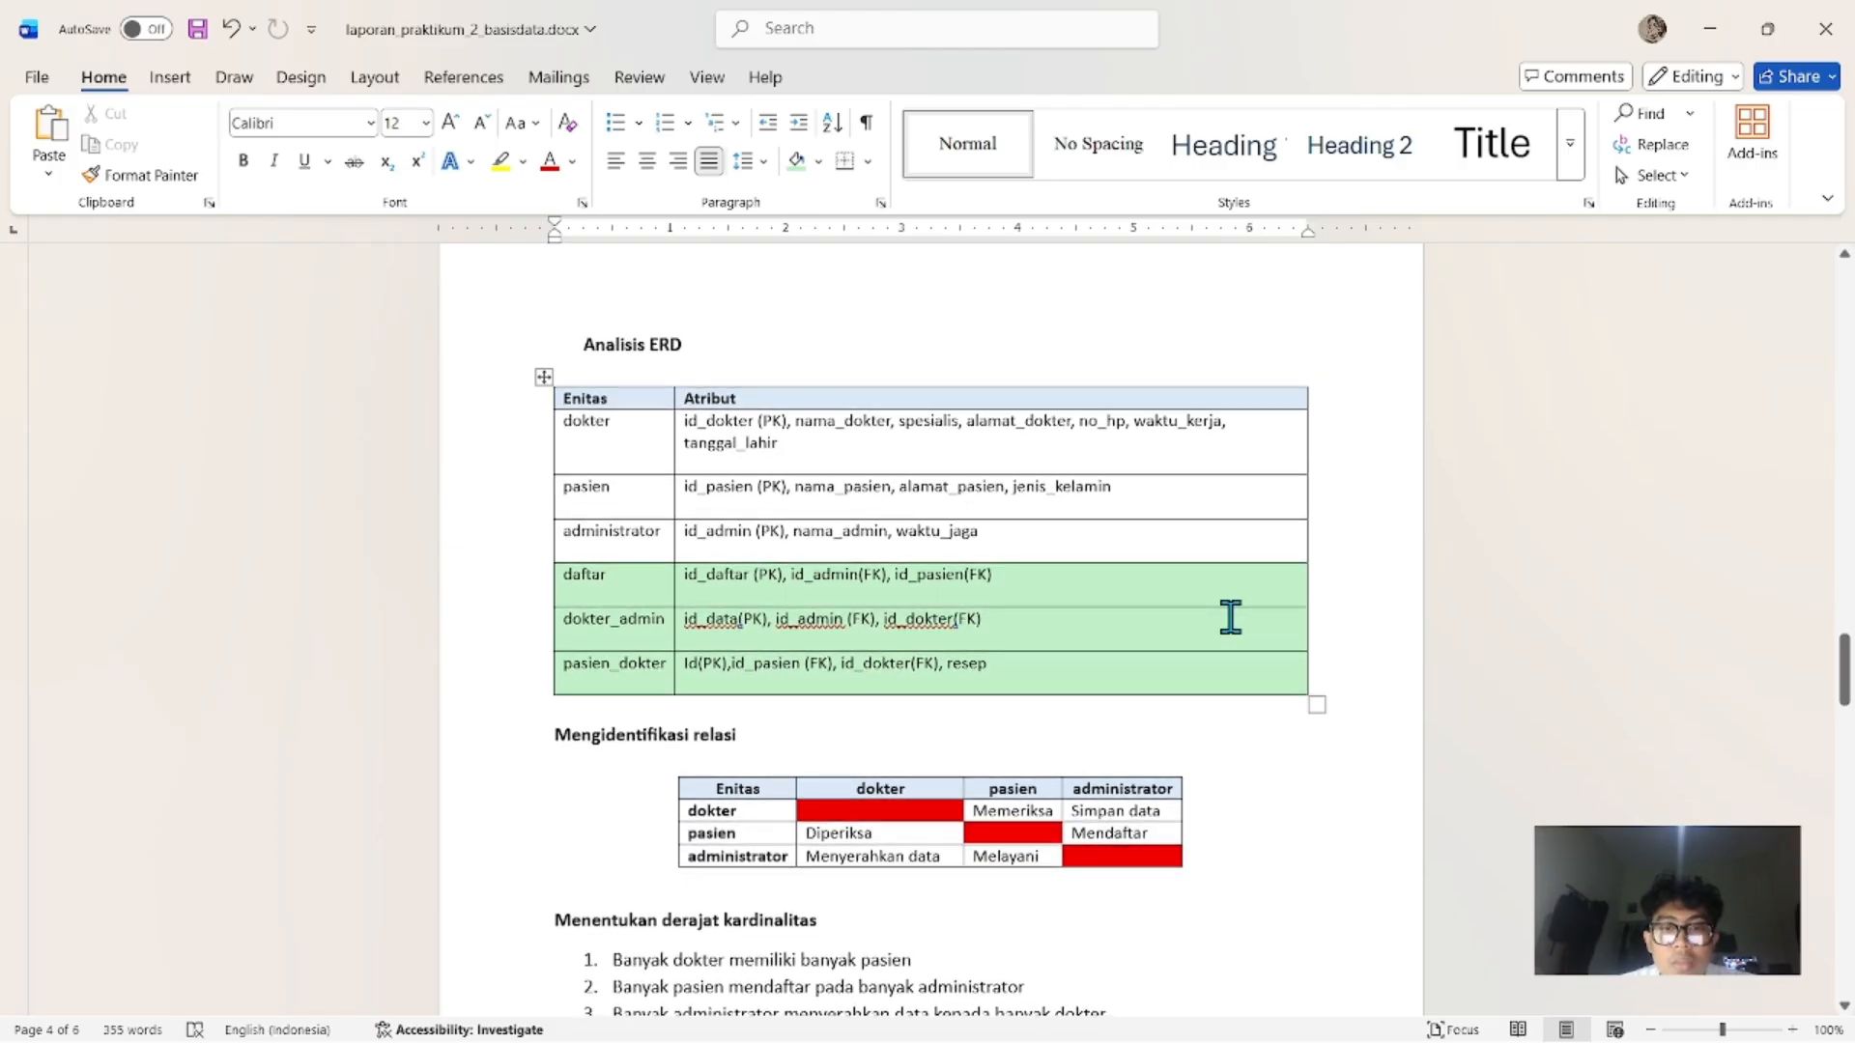
{"action": "scroll", "coordinate": [1230, 616], "scroll_direction": "down", "scroll_amount": 1}
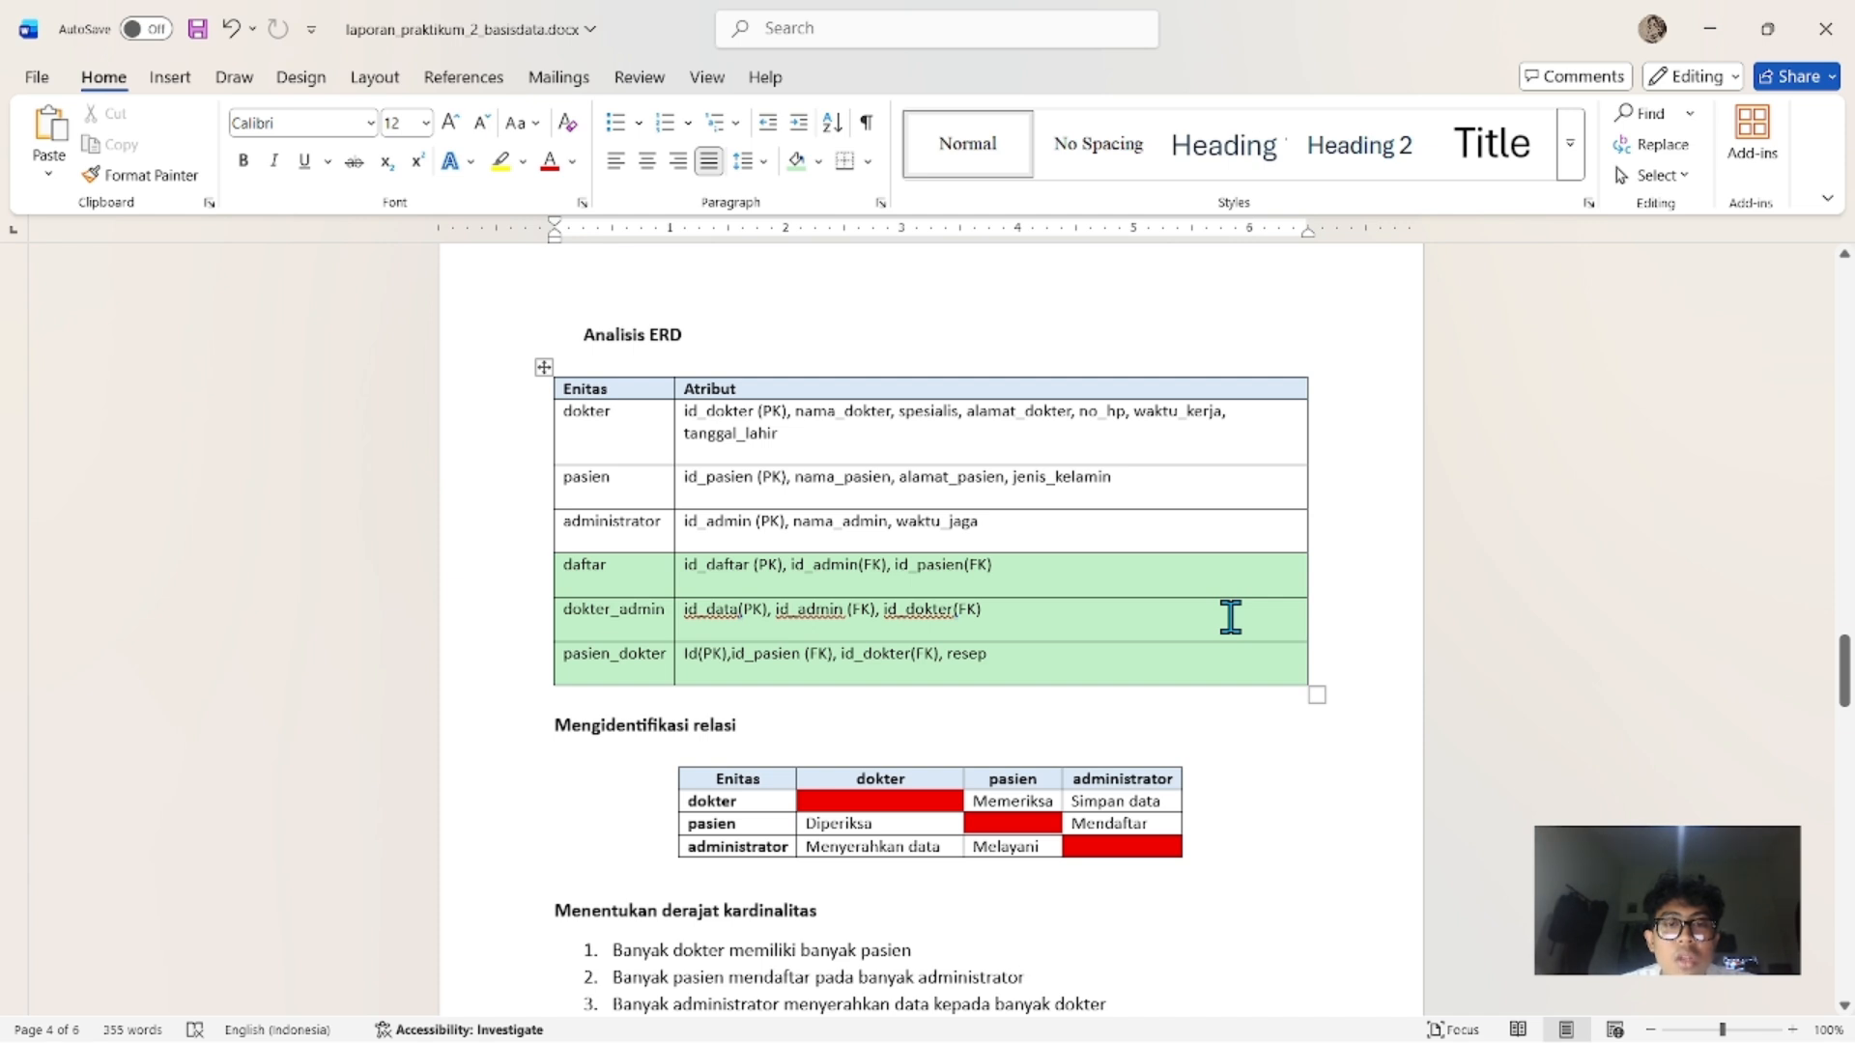
{"action": "scroll", "coordinate": [1230, 616], "scroll_direction": "down", "scroll_amount": 1}
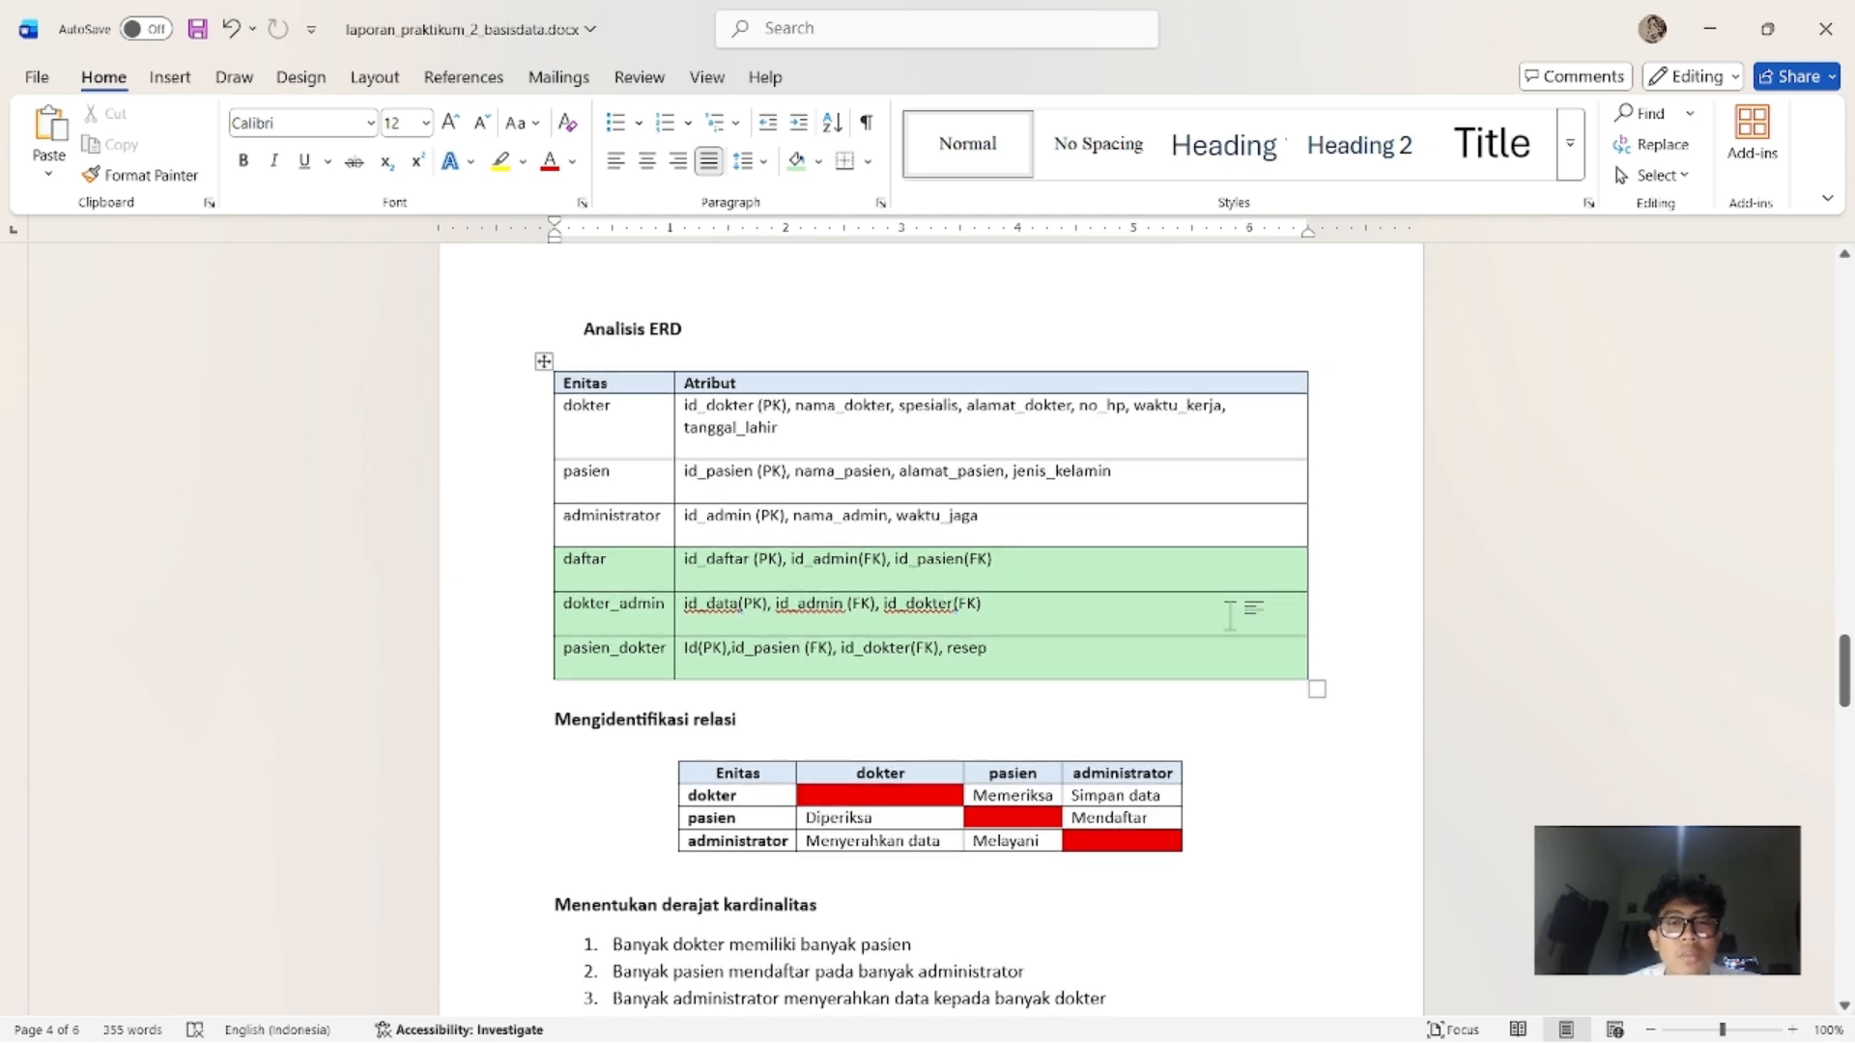
{"action": "scroll", "coordinate": [1230, 617], "scroll_direction": "down", "scroll_amount": 1}
{"action": "scroll", "coordinate": [1229, 616], "scroll_direction": "down", "scroll_amount": 1}
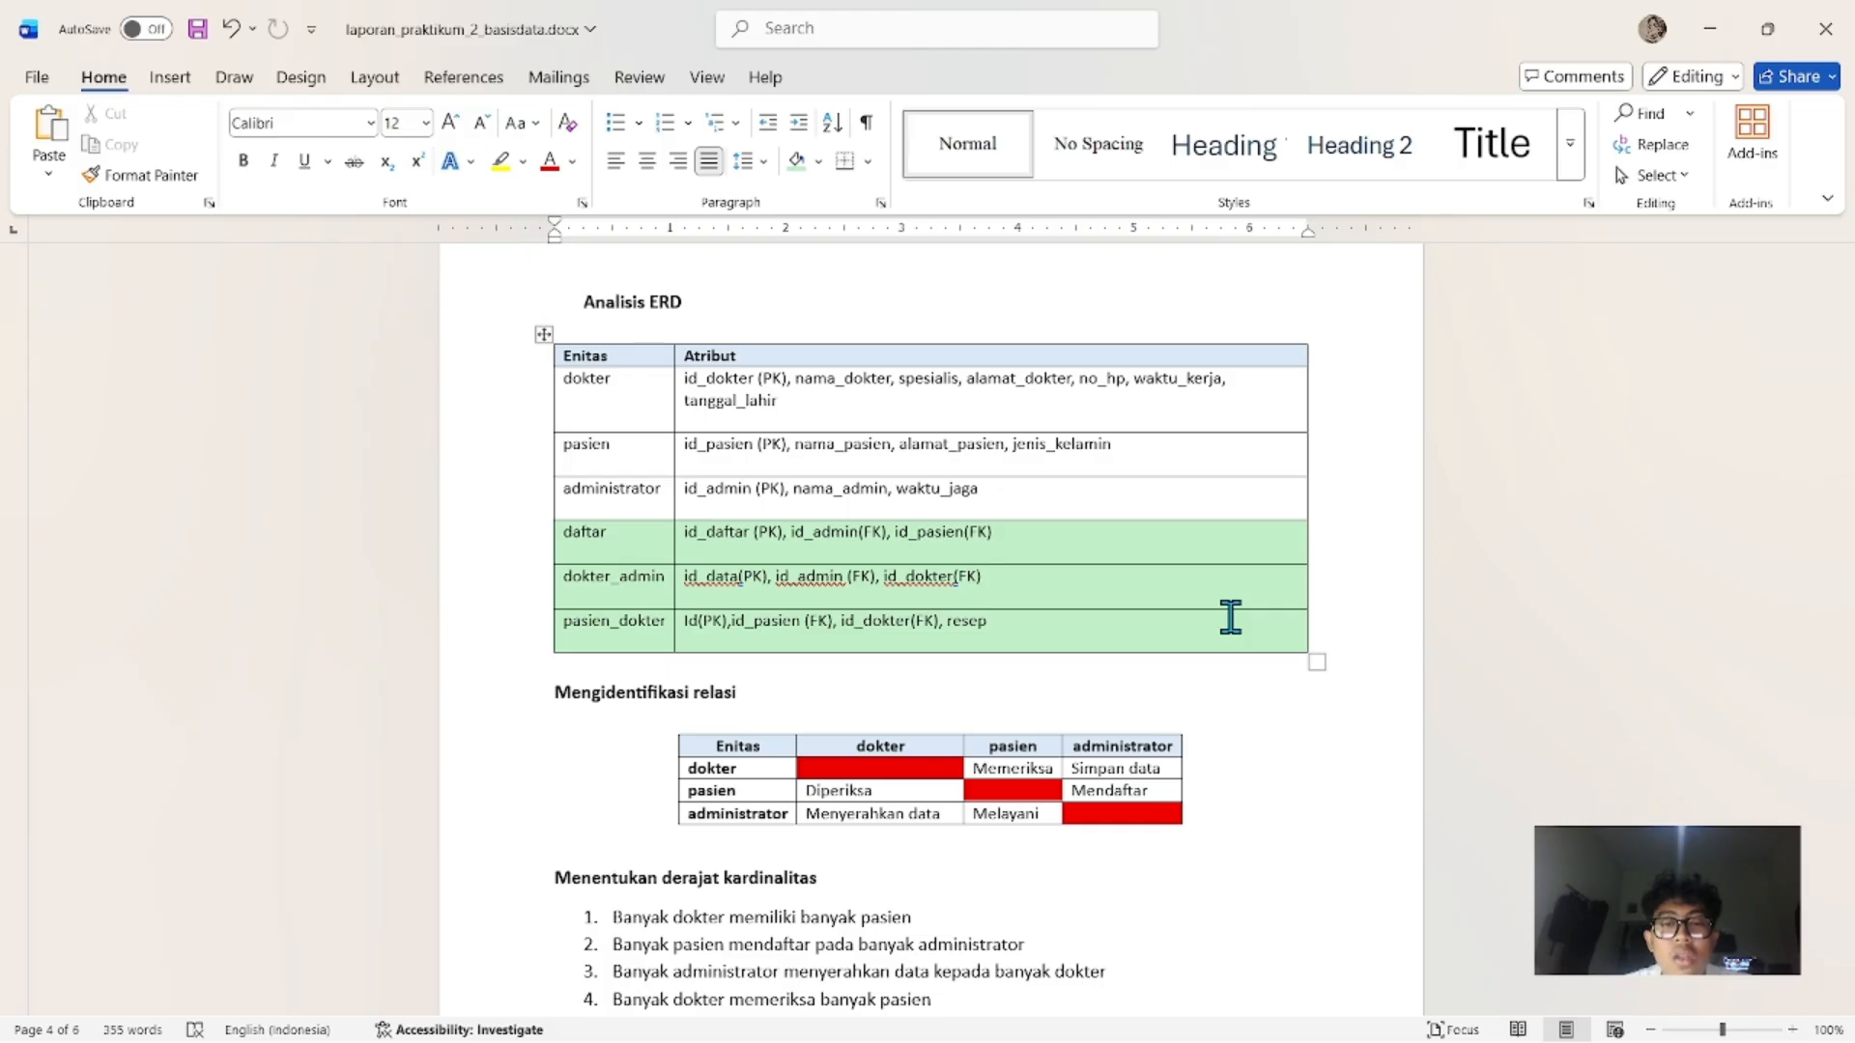
{"action": "scroll", "coordinate": [1230, 617], "scroll_direction": "down", "scroll_amount": 10}
{"action": "scroll", "coordinate": [1230, 617], "scroll_direction": "up", "scroll_amount": 5}
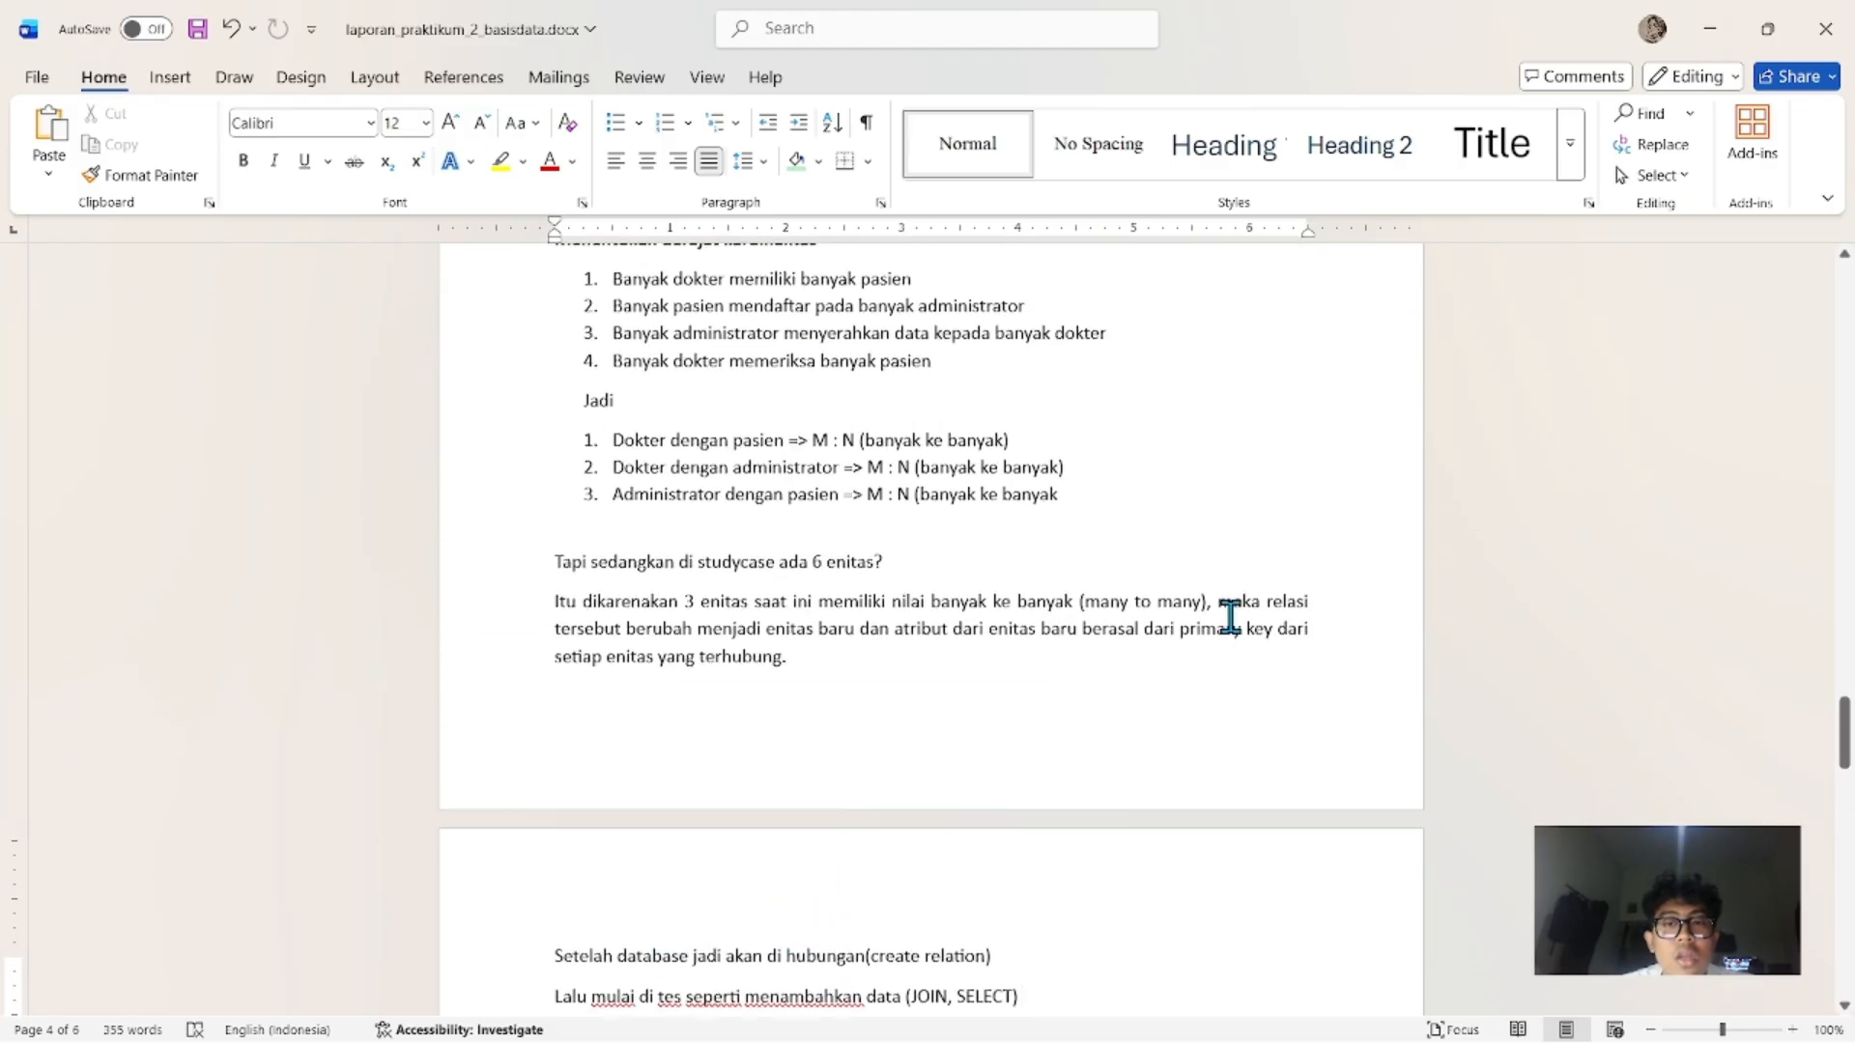
{"action": "scroll", "coordinate": [1230, 617], "scroll_direction": "up", "scroll_amount": 1}
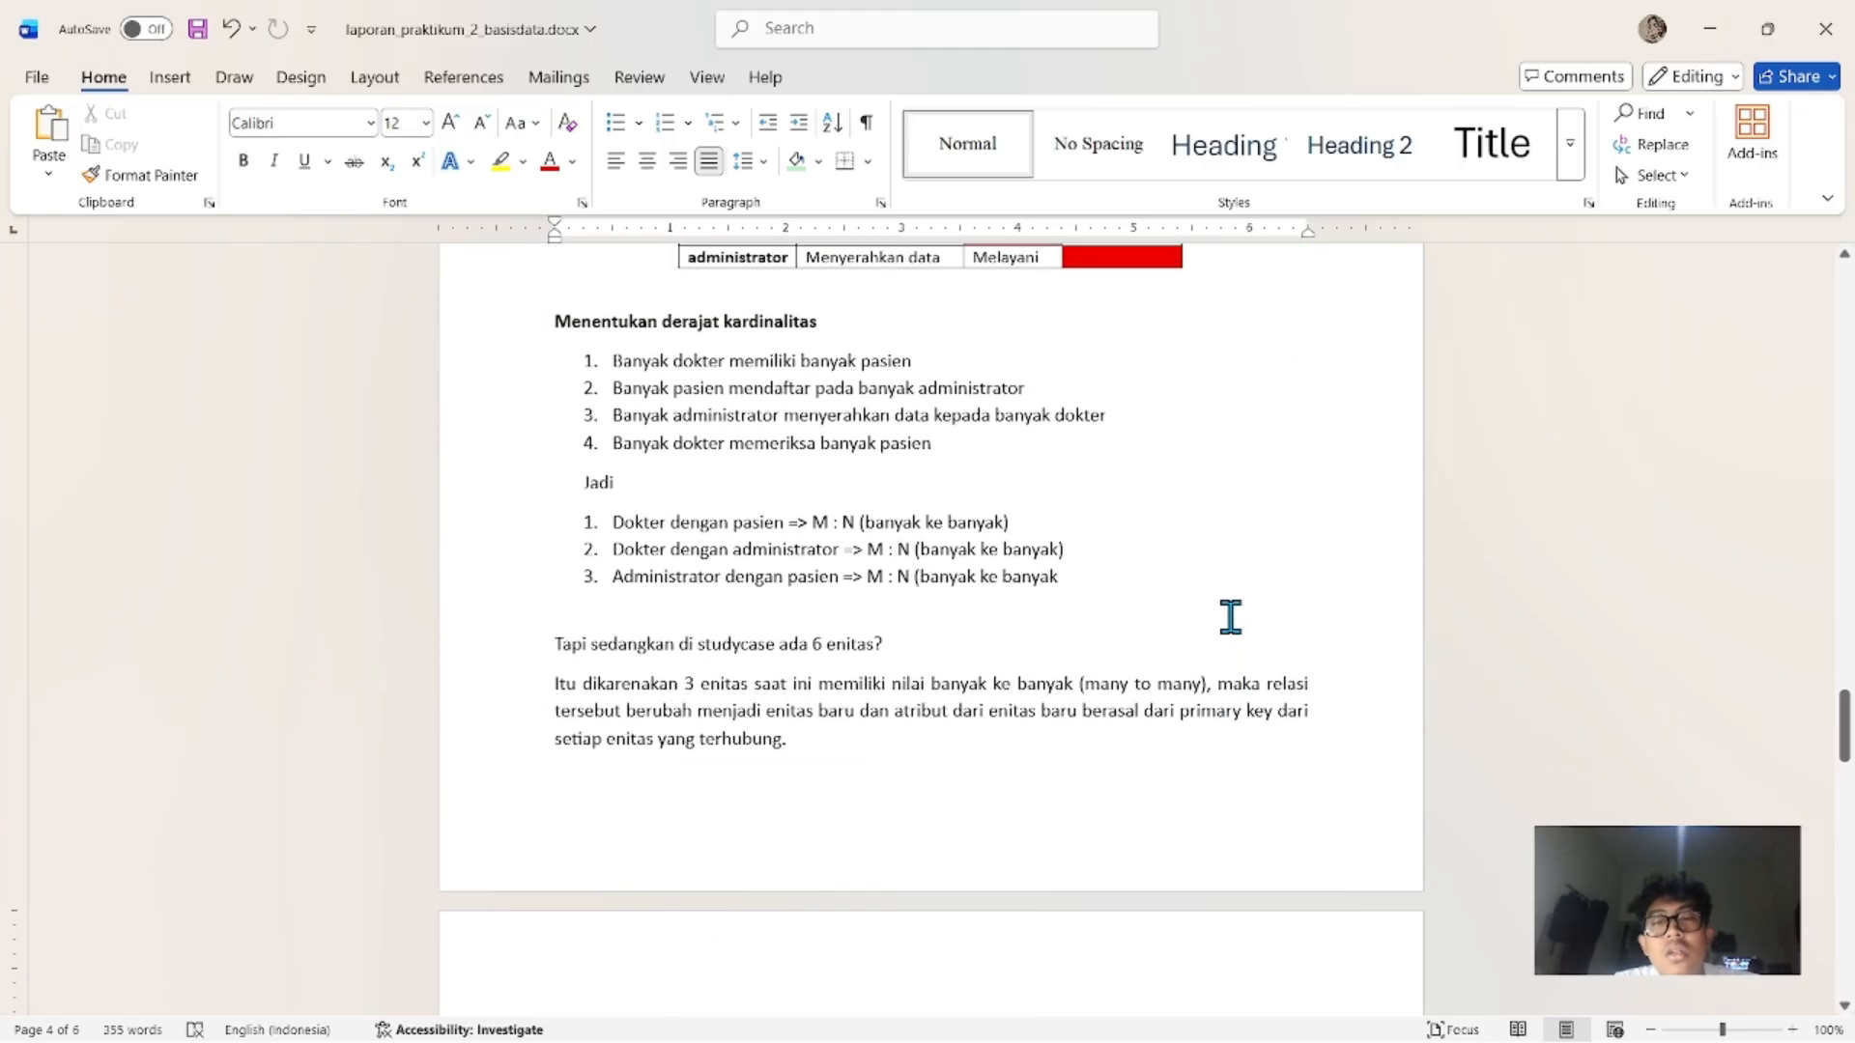
Switch to phpMyAdmin and create the database rumah_sakit with the utf8mb4_general_ci collation.
{"action": "key", "text": "alt+Tab"}
{"action": "key", "text": "alt+Tab"}
{"action": "key", "text": "alt+Tab"}
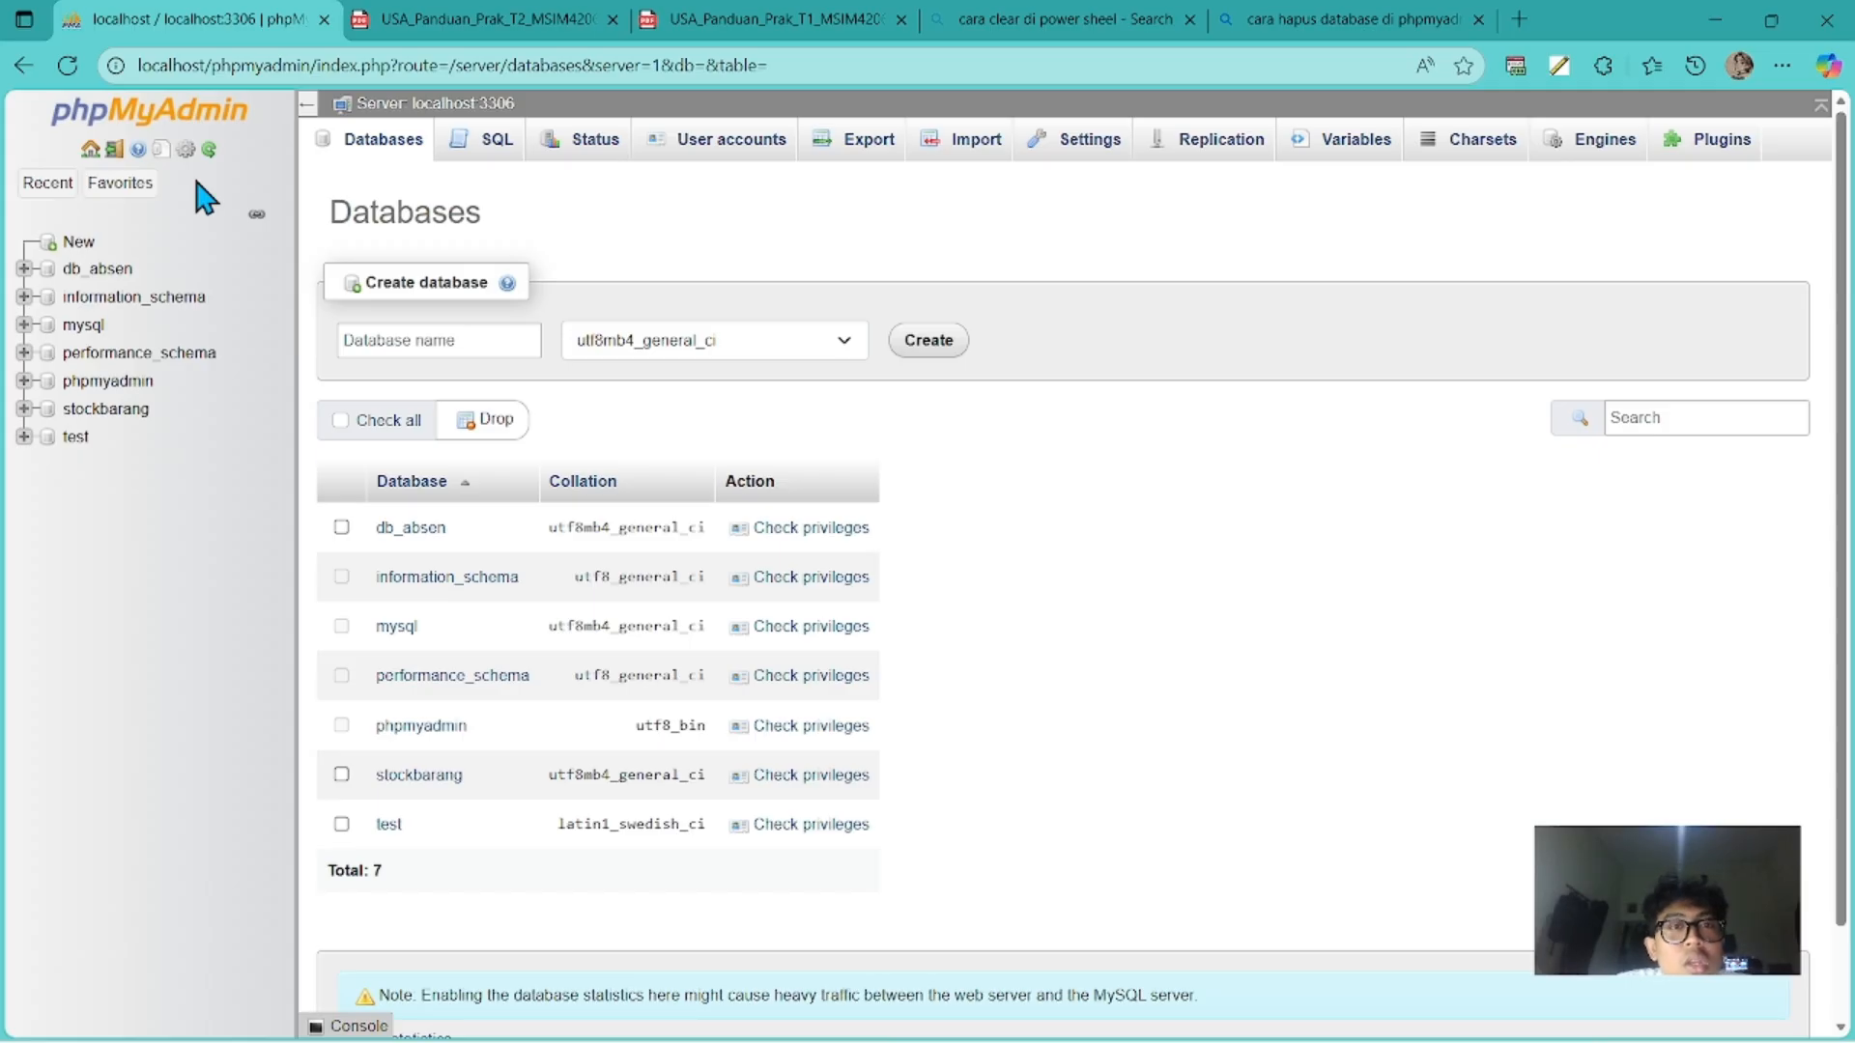
{"action": "left_click", "coordinate": [120, 183]}
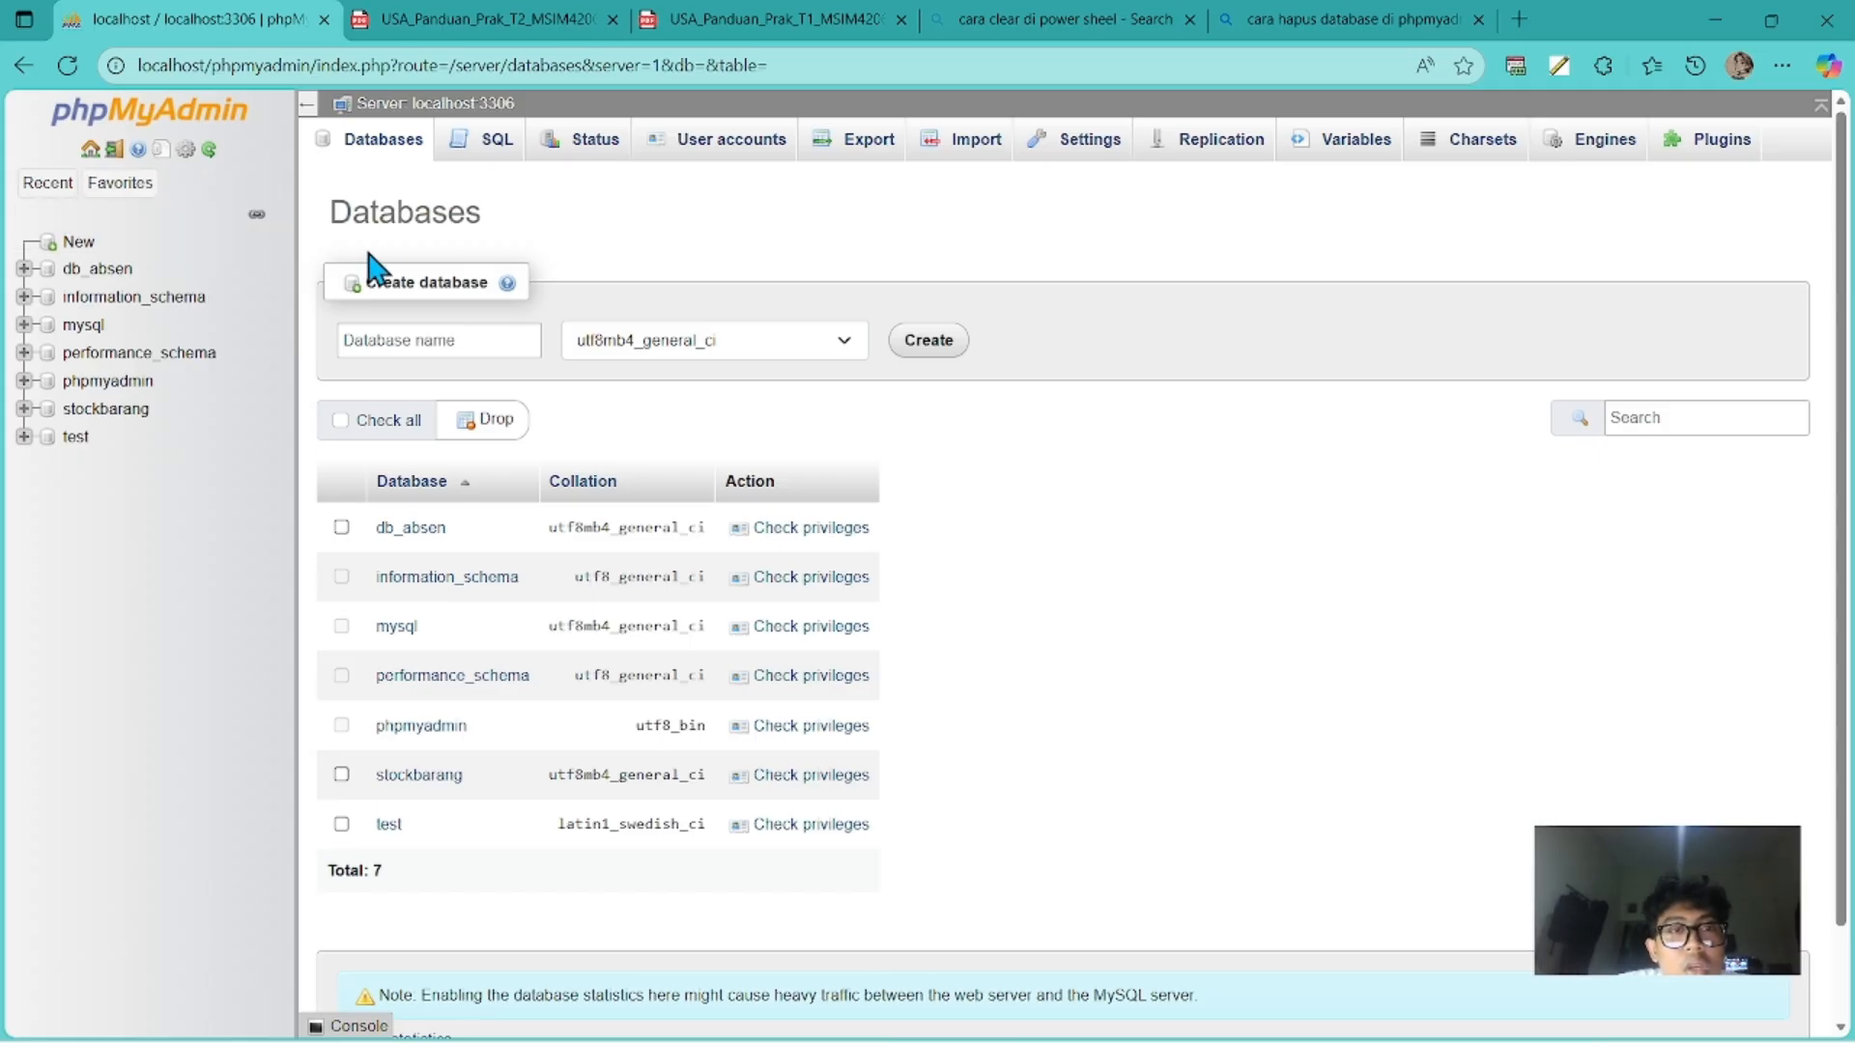
{"action": "left_click", "coordinate": [456, 341]}
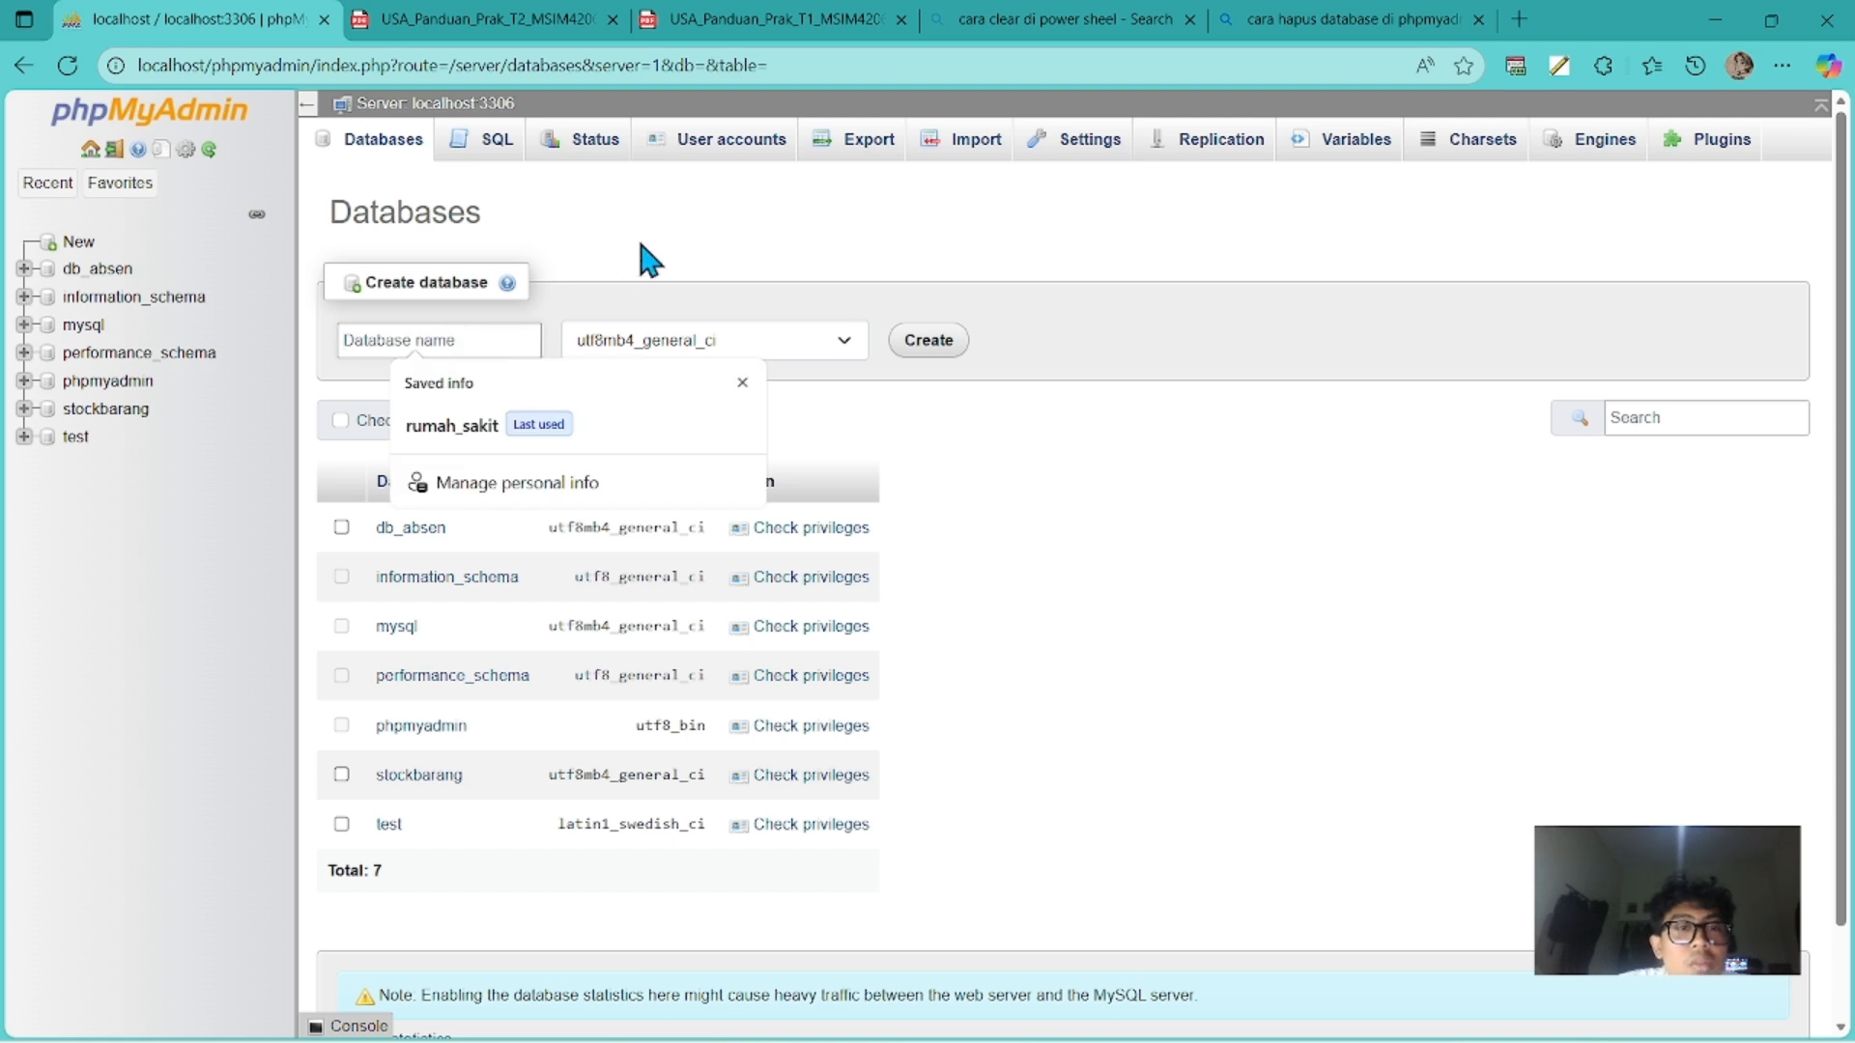
{"action": "type", "text": "ruamh"}
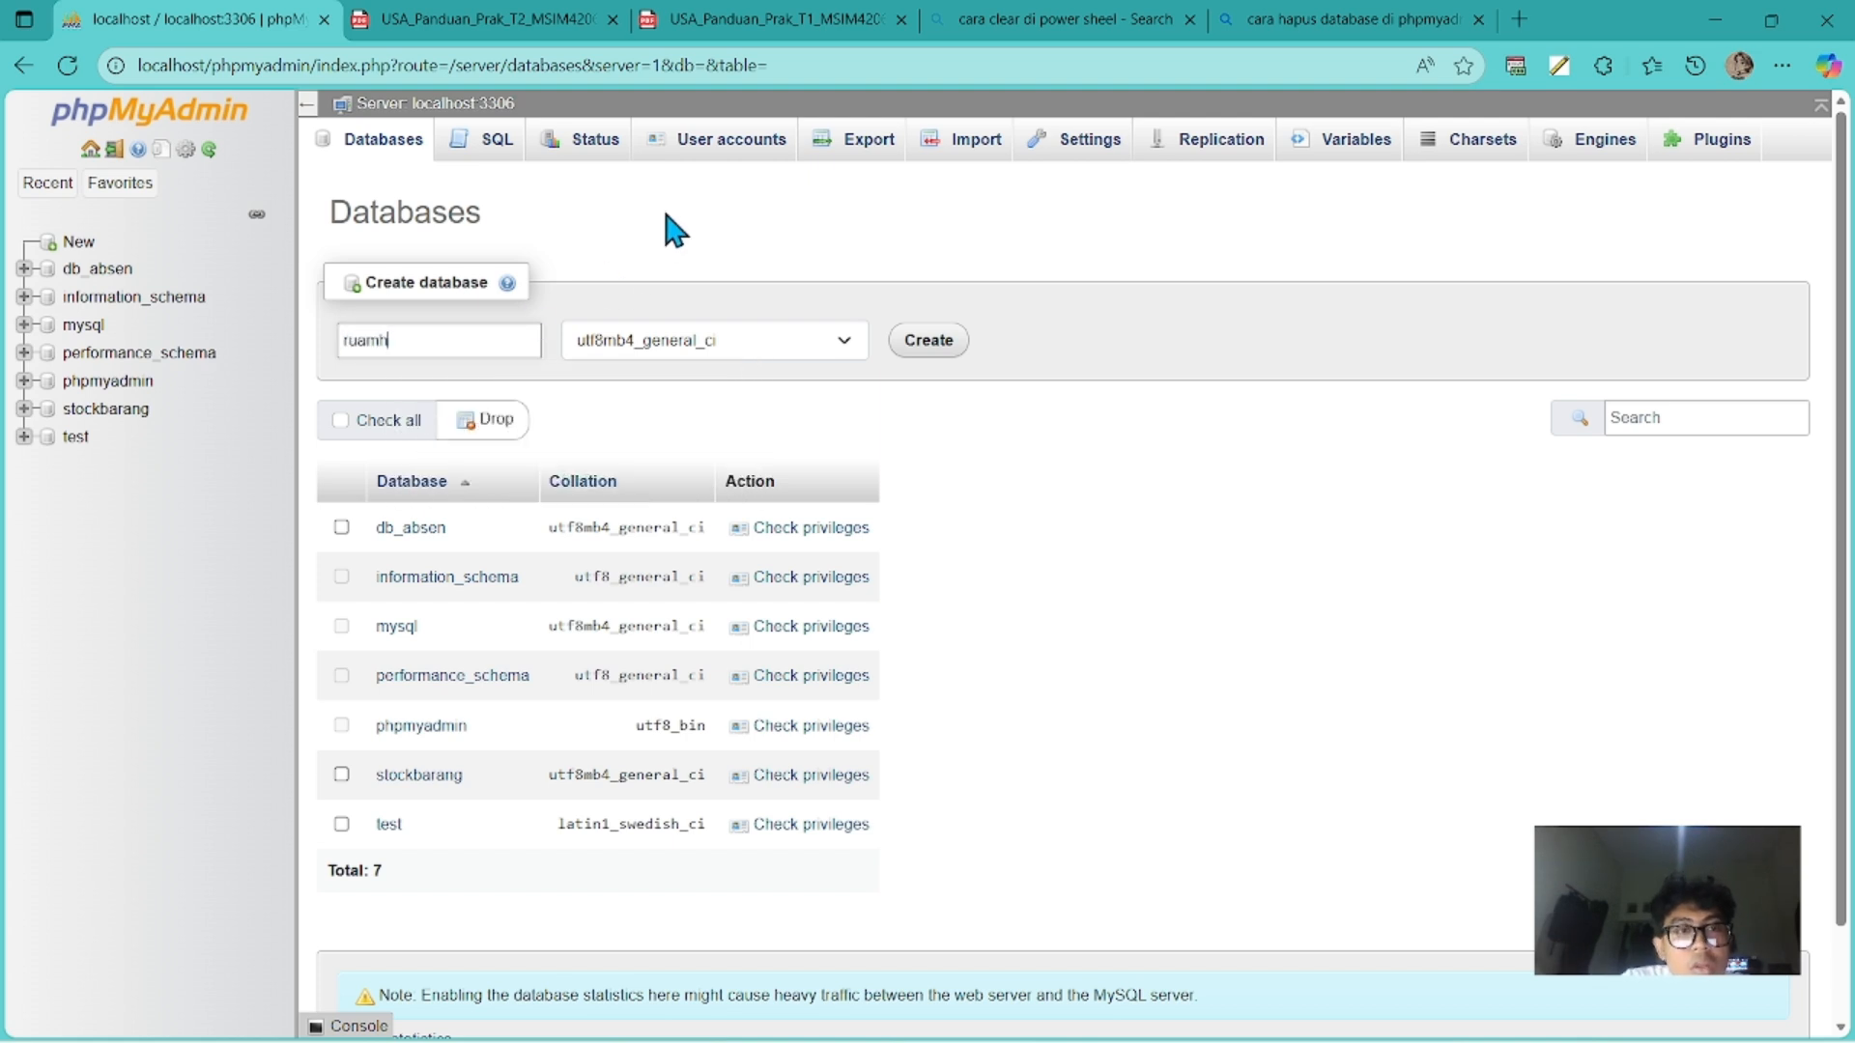
{"action": "key", "text": "BackSpace"}
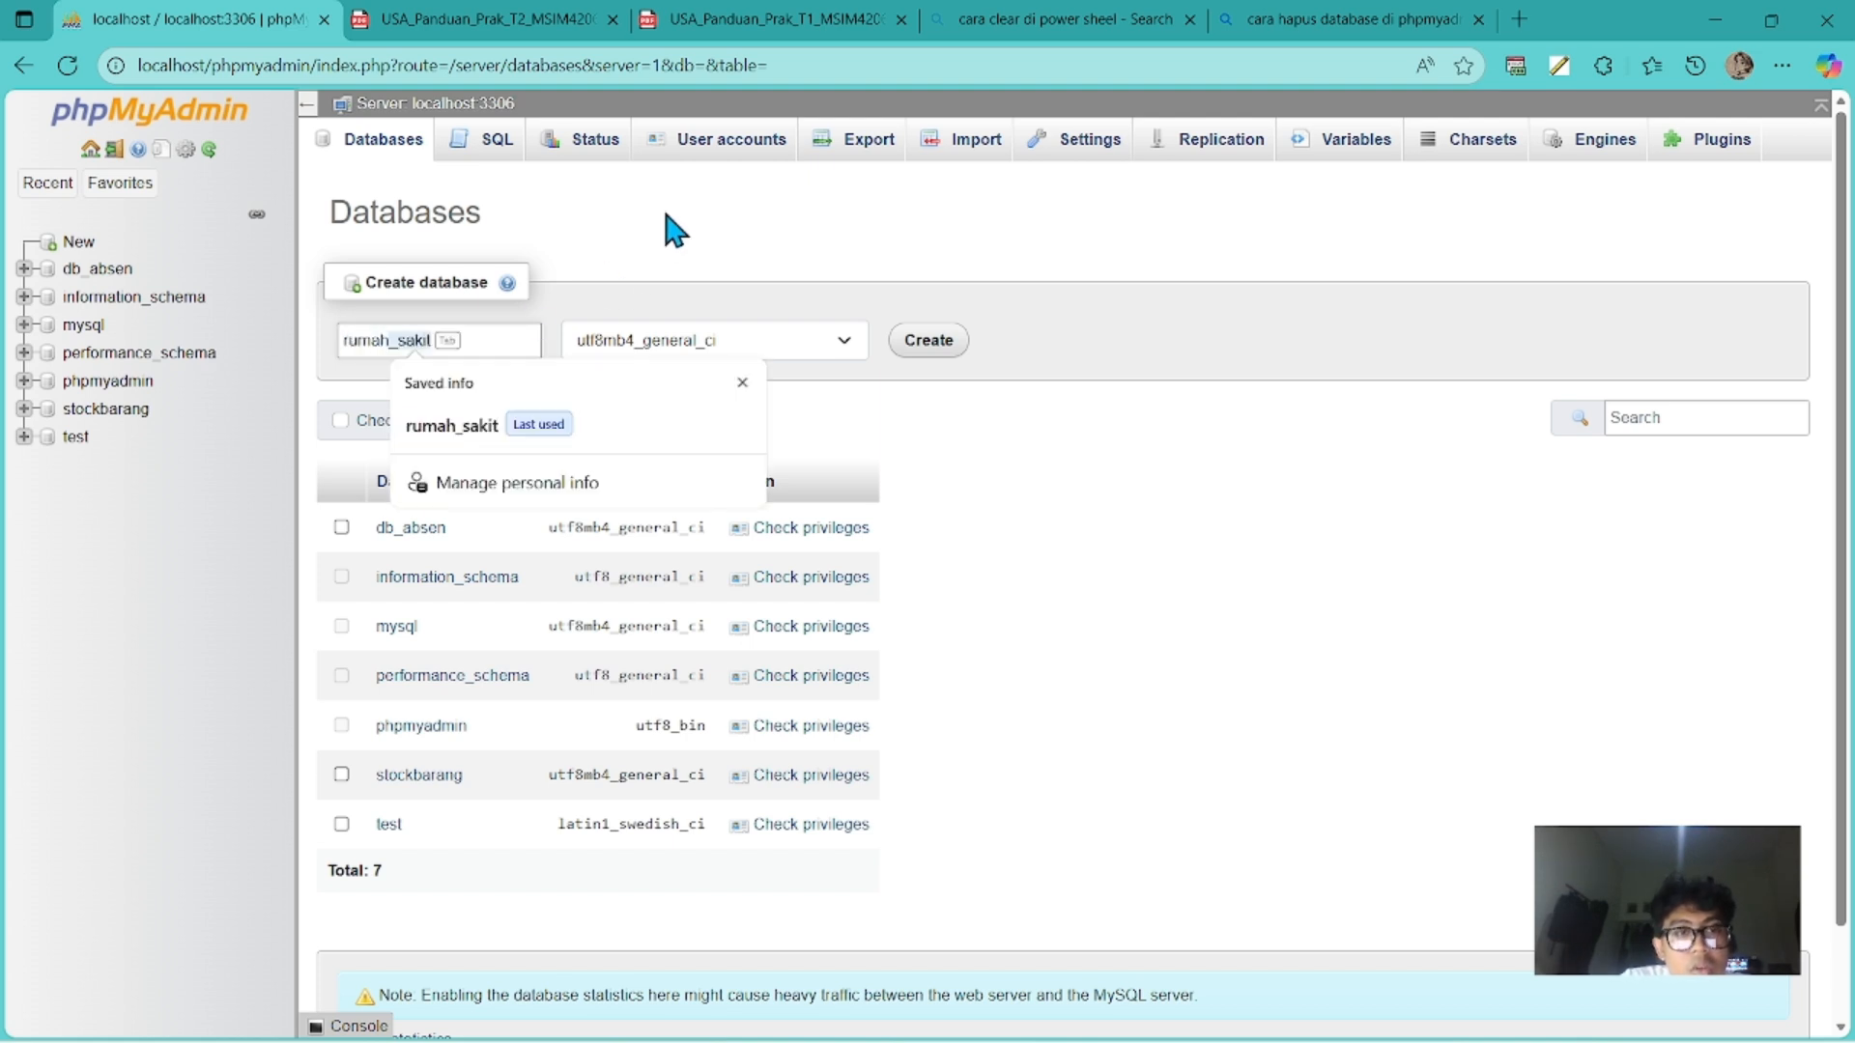
{"action": "type", "text": "mah_"}
{"action": "key", "text": "Tab"}
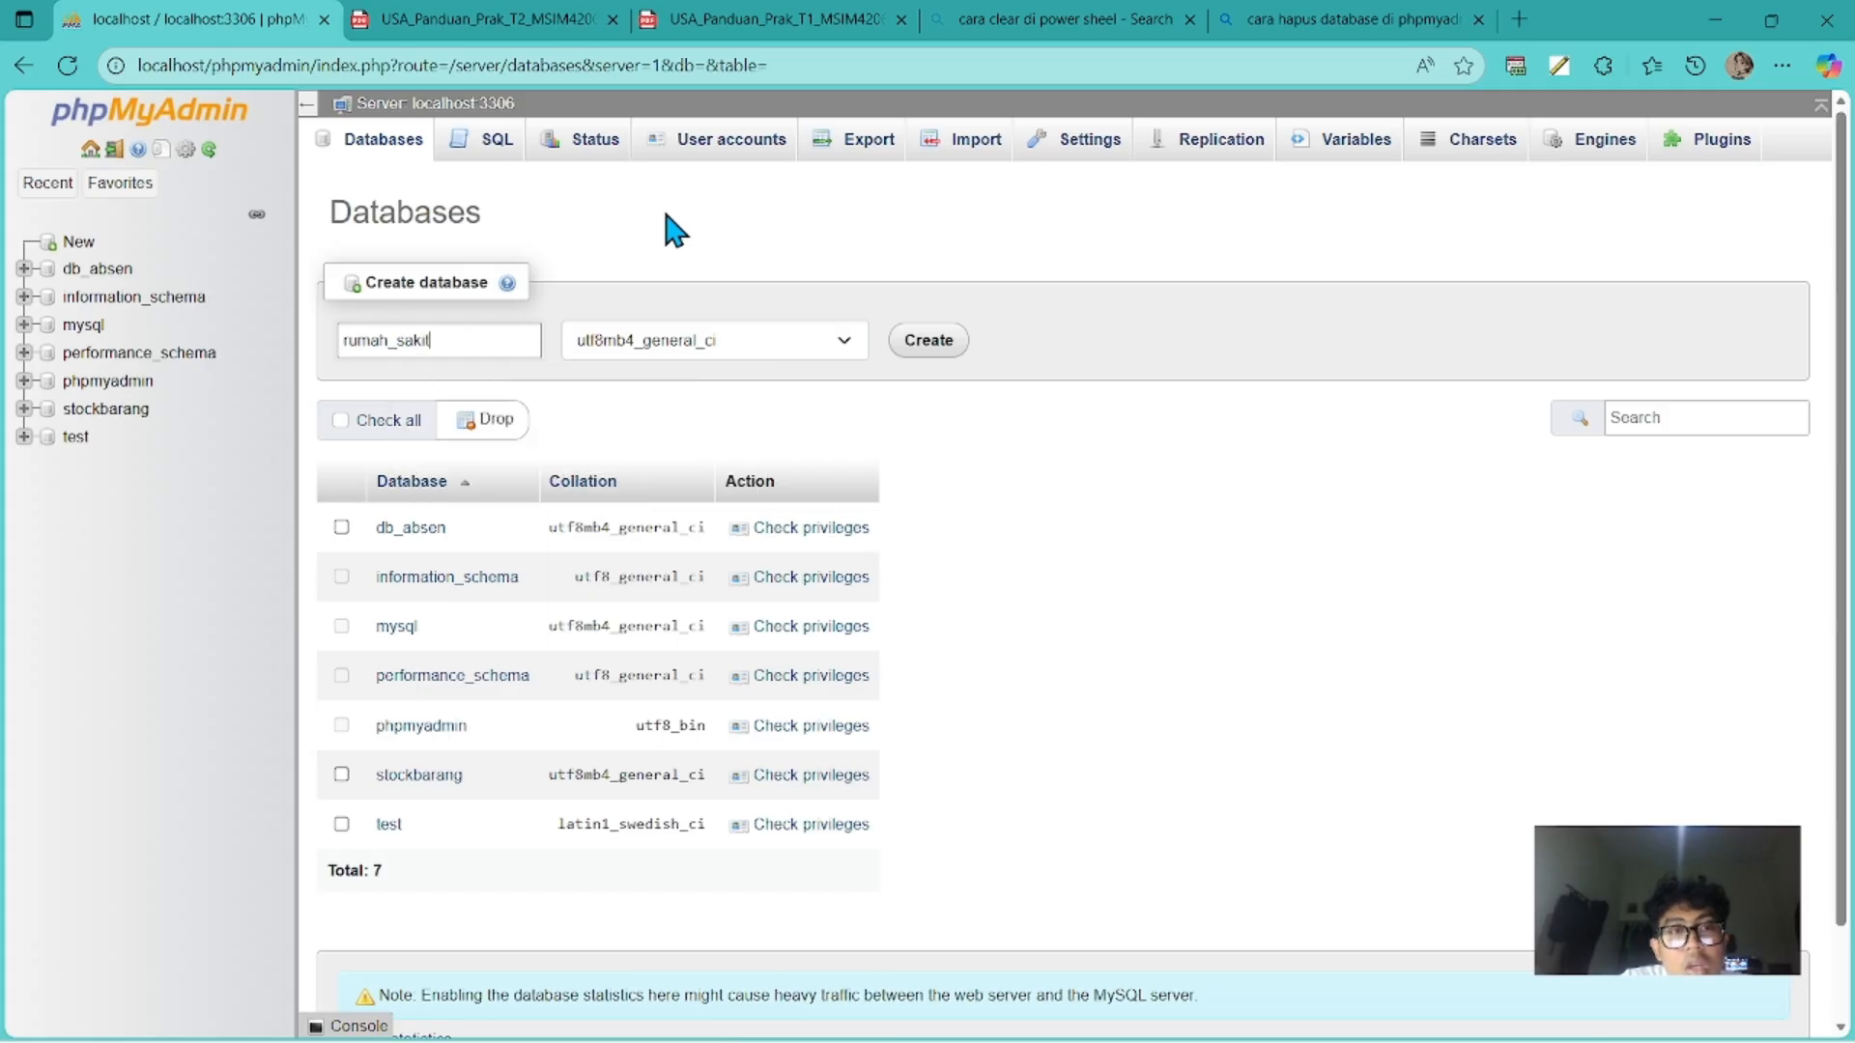
{"action": "left_click", "coordinate": [943, 352]}
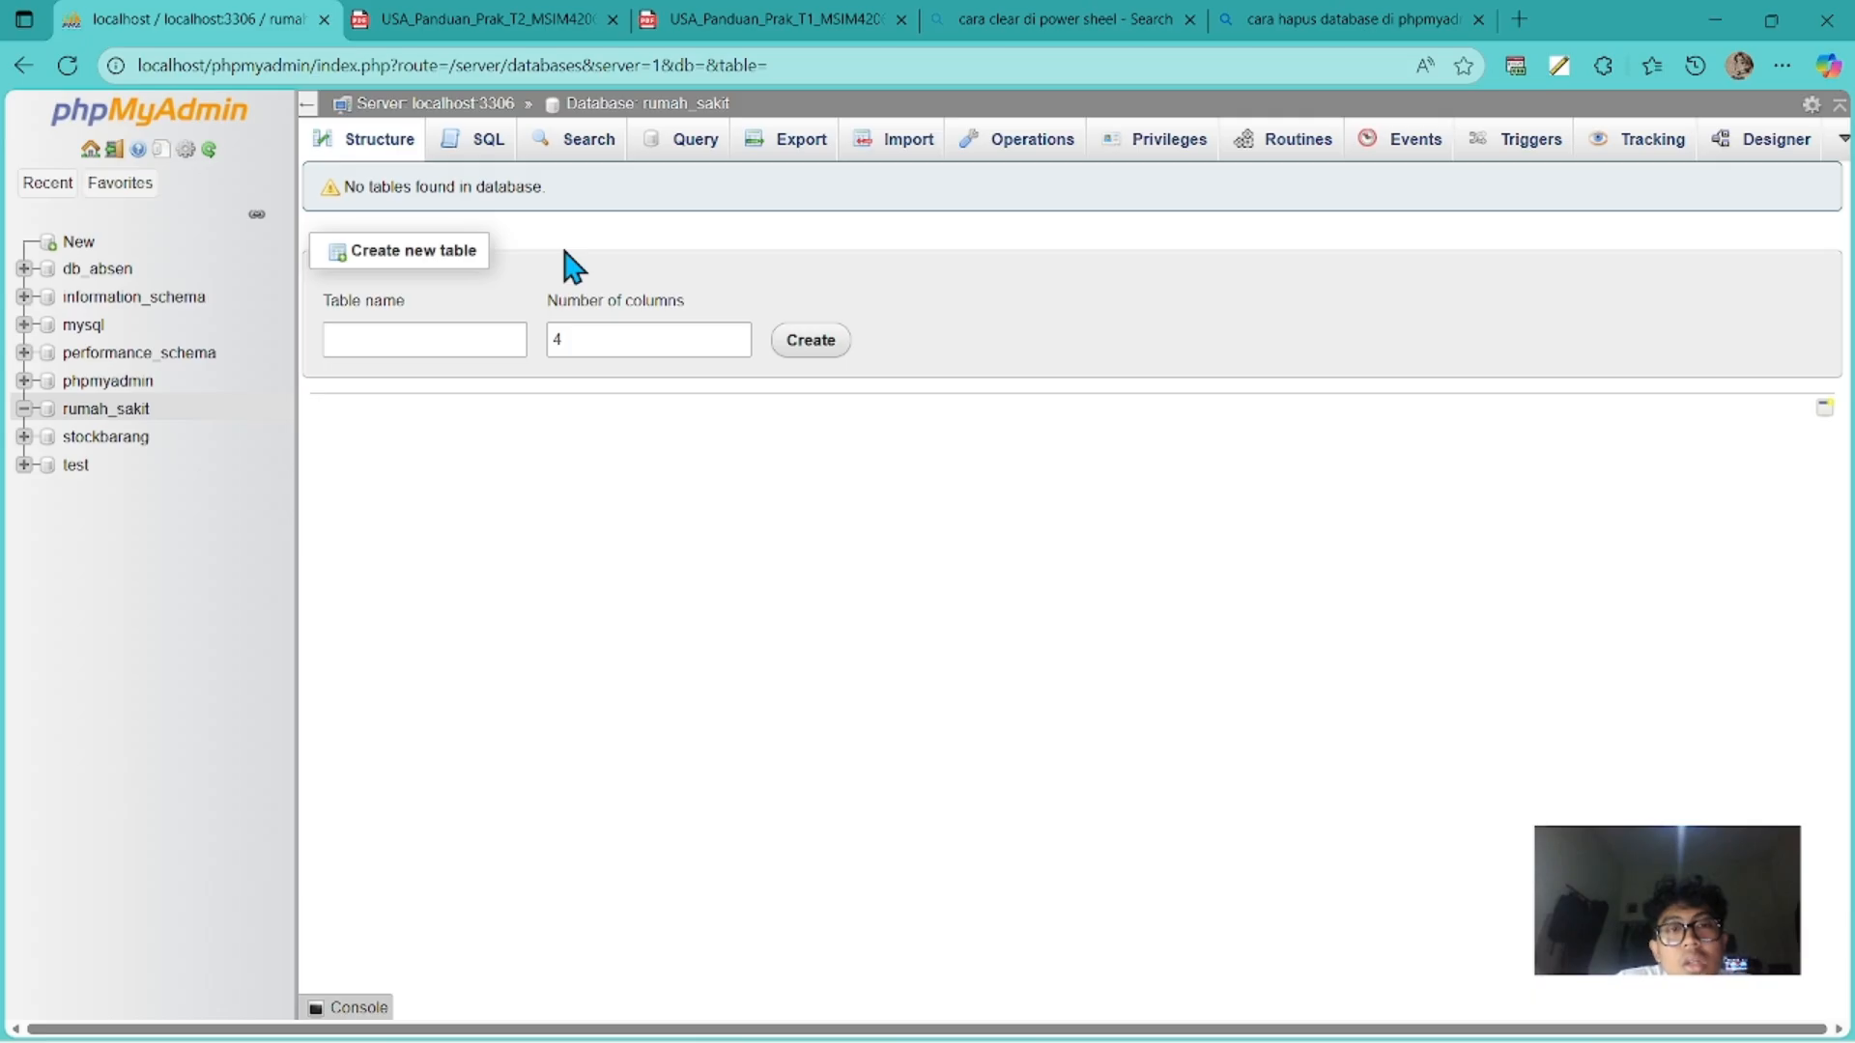
Look at the MariaDB command-line window with its list of databases, and return to phpMyAdmin.
{"action": "key", "text": "alt+Tab"}
{"action": "key", "text": "alt+Tab"}
{"action": "key", "text": "alt+Tab"}
{"action": "key", "text": "alt+Tab"}
{"action": "key", "text": "alt+Tab"}
{"action": "key", "text": "alt+Tab"}
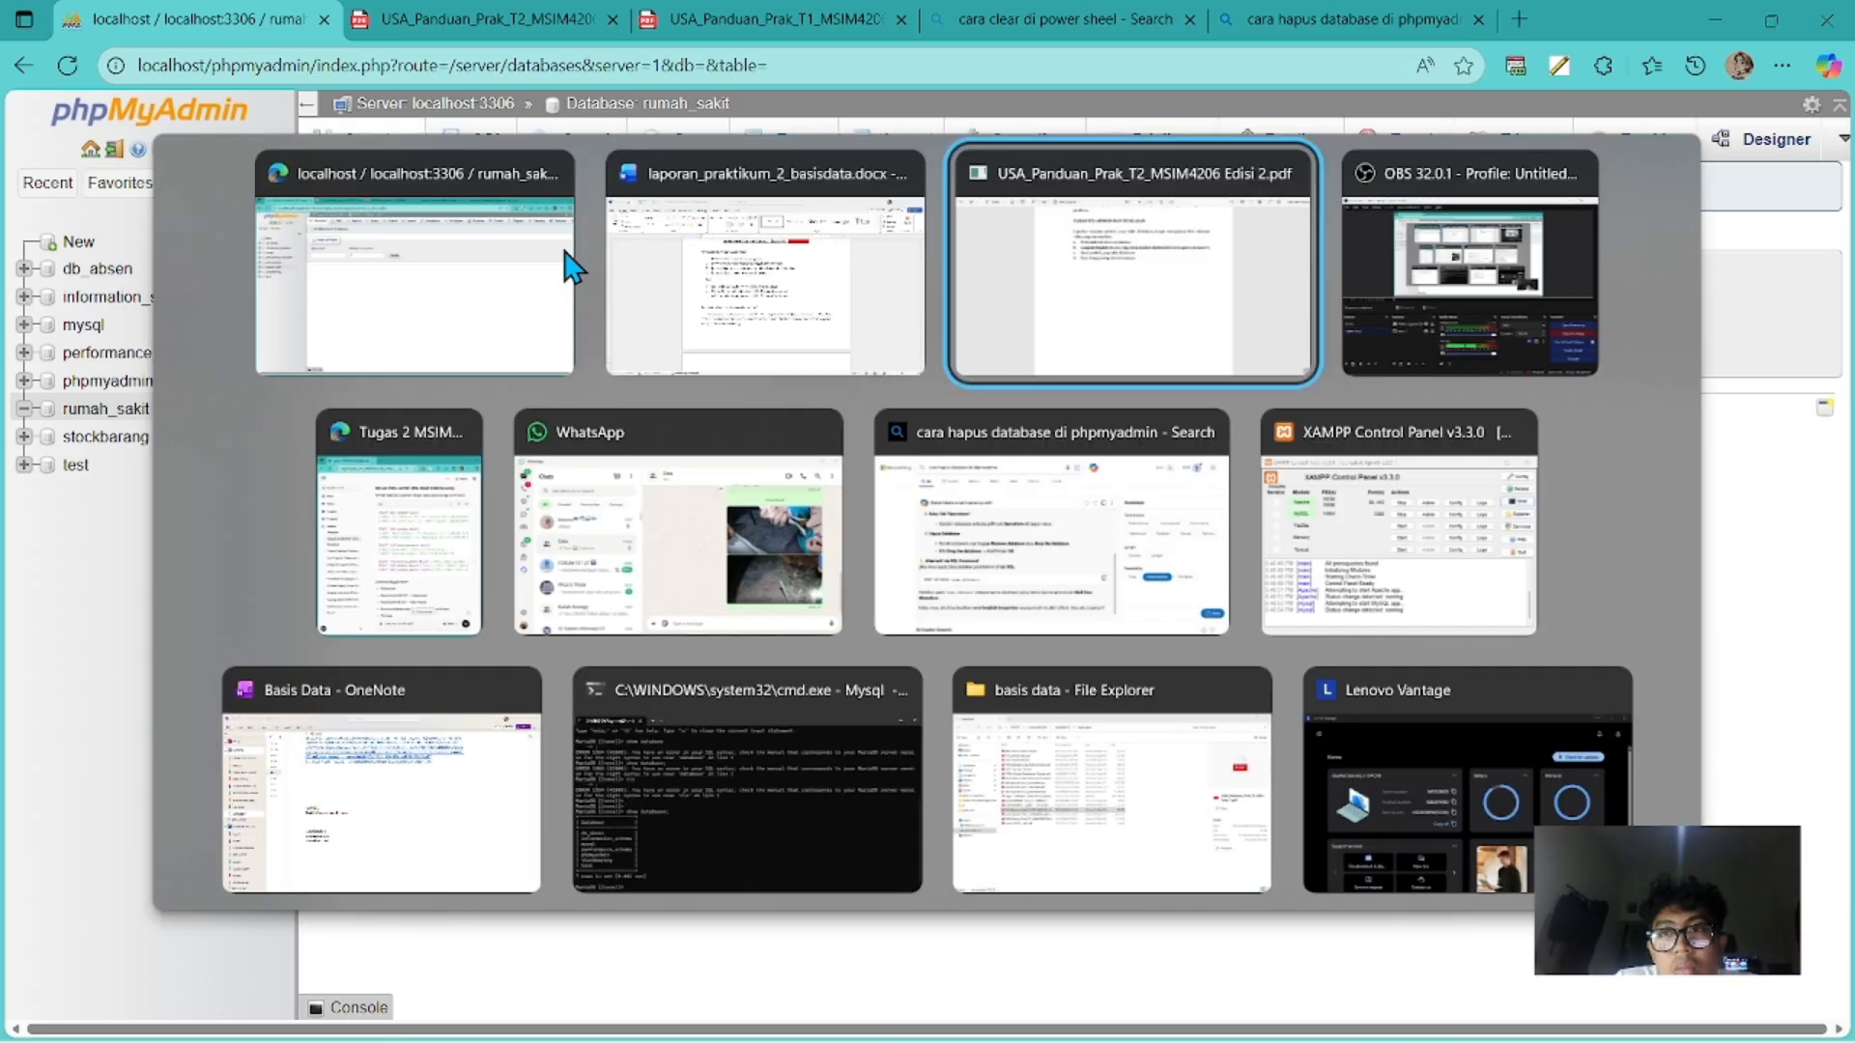
{"action": "key", "text": "alt+Tab"}
{"action": "key", "text": "alt+Tab"}
{"action": "key", "text": "alt+Tab"}
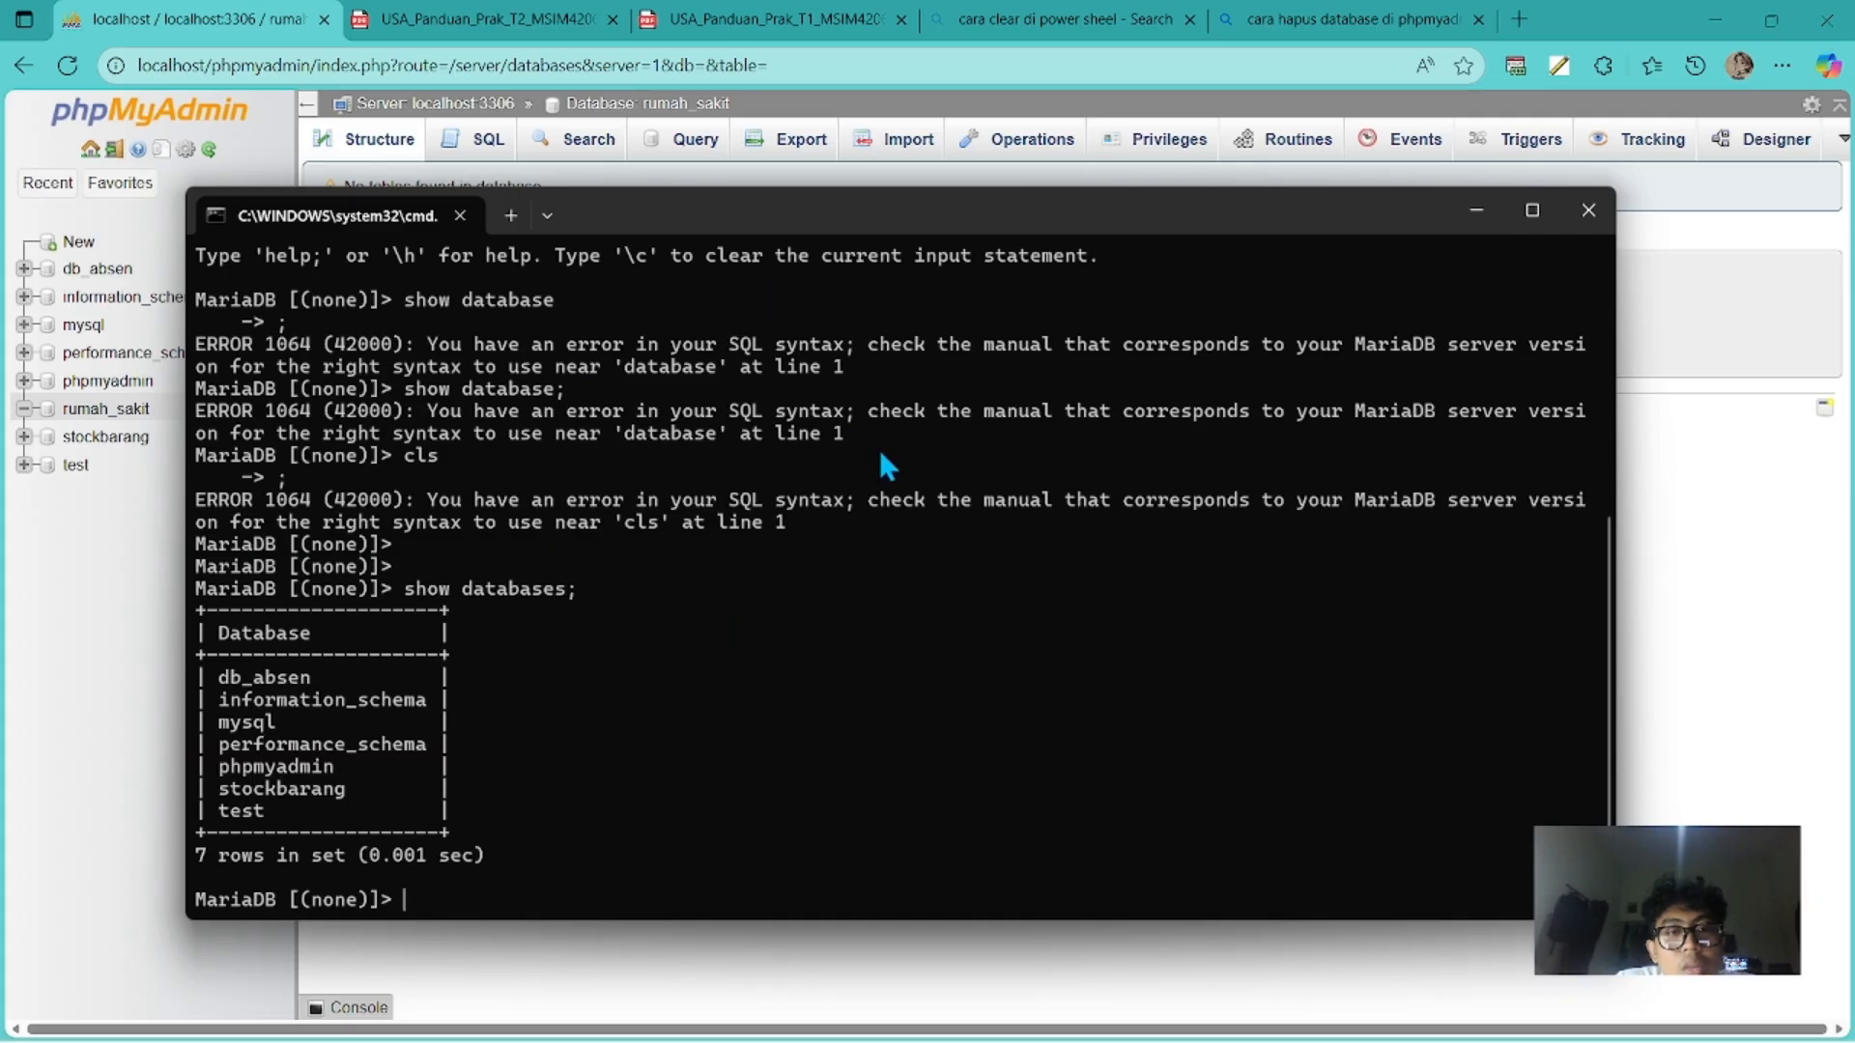
{"action": "key", "text": "alt+Tab"}
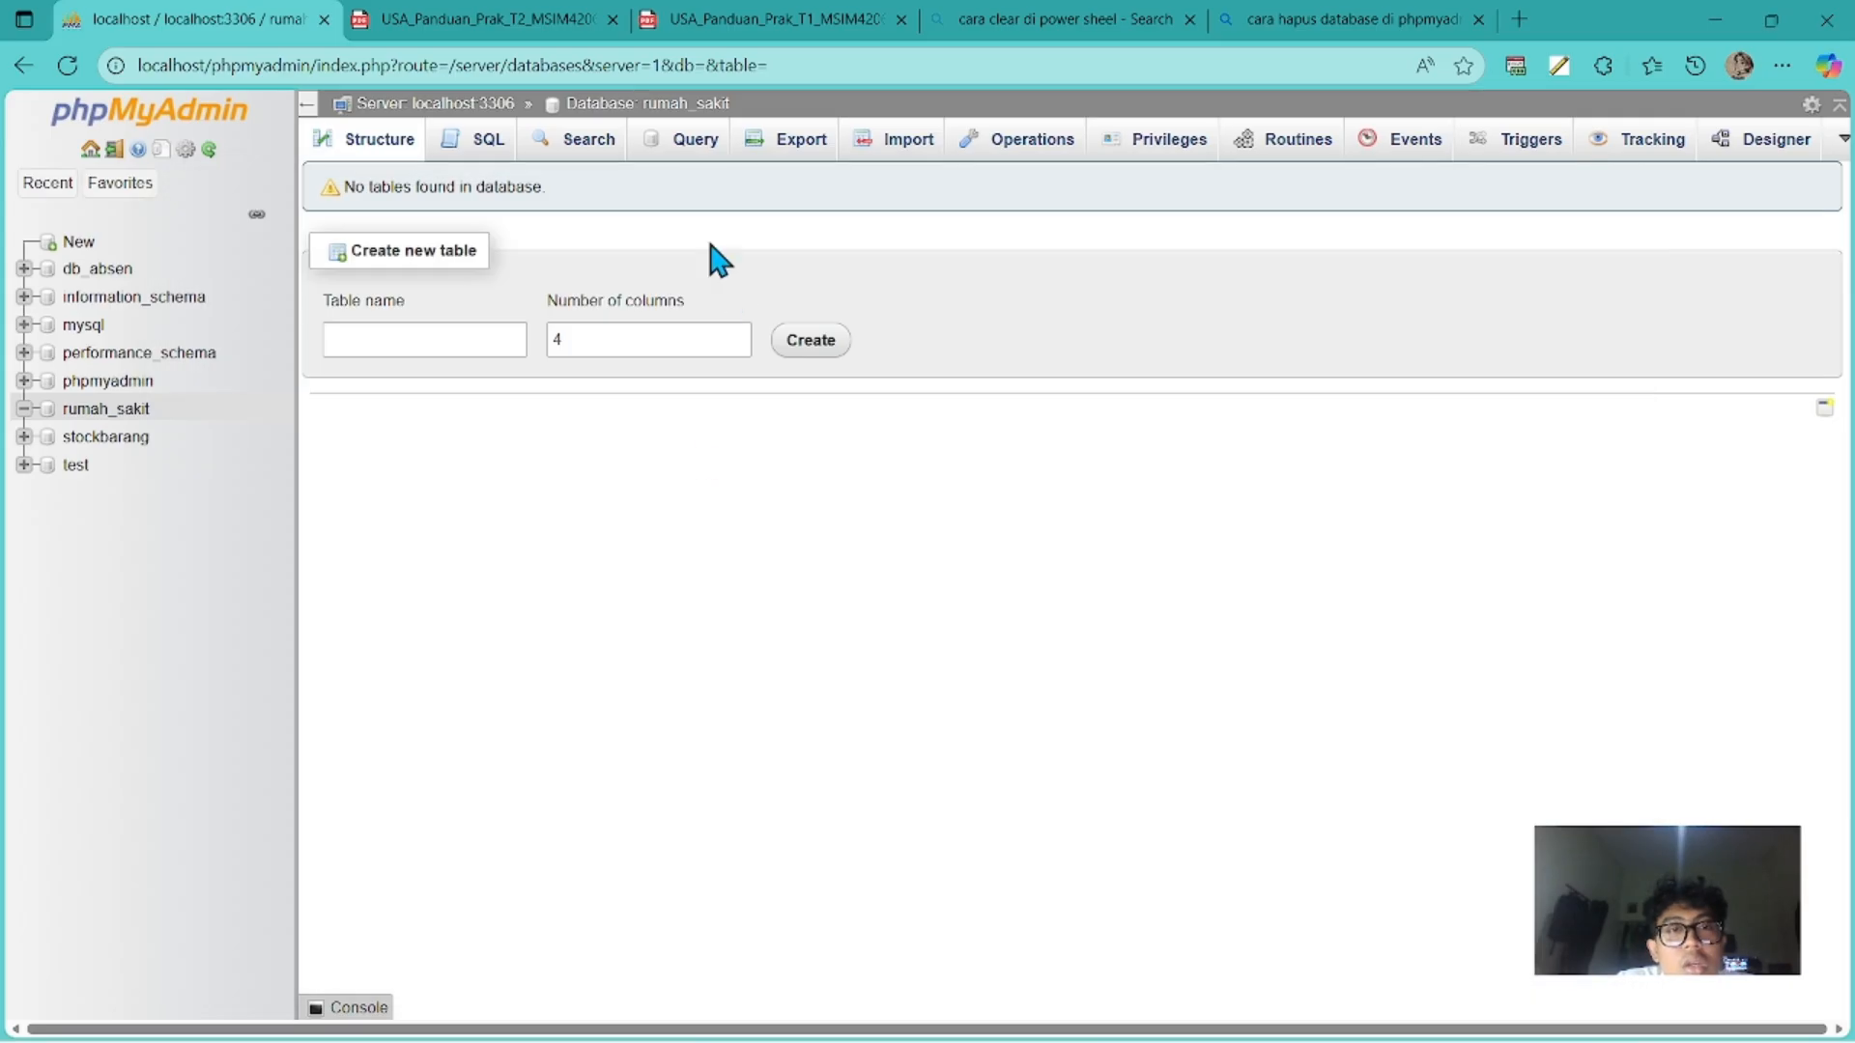
Enter dokter as the name of a new table in the rumah_sakit database structure.
{"action": "left_click", "coordinate": [473, 166]}
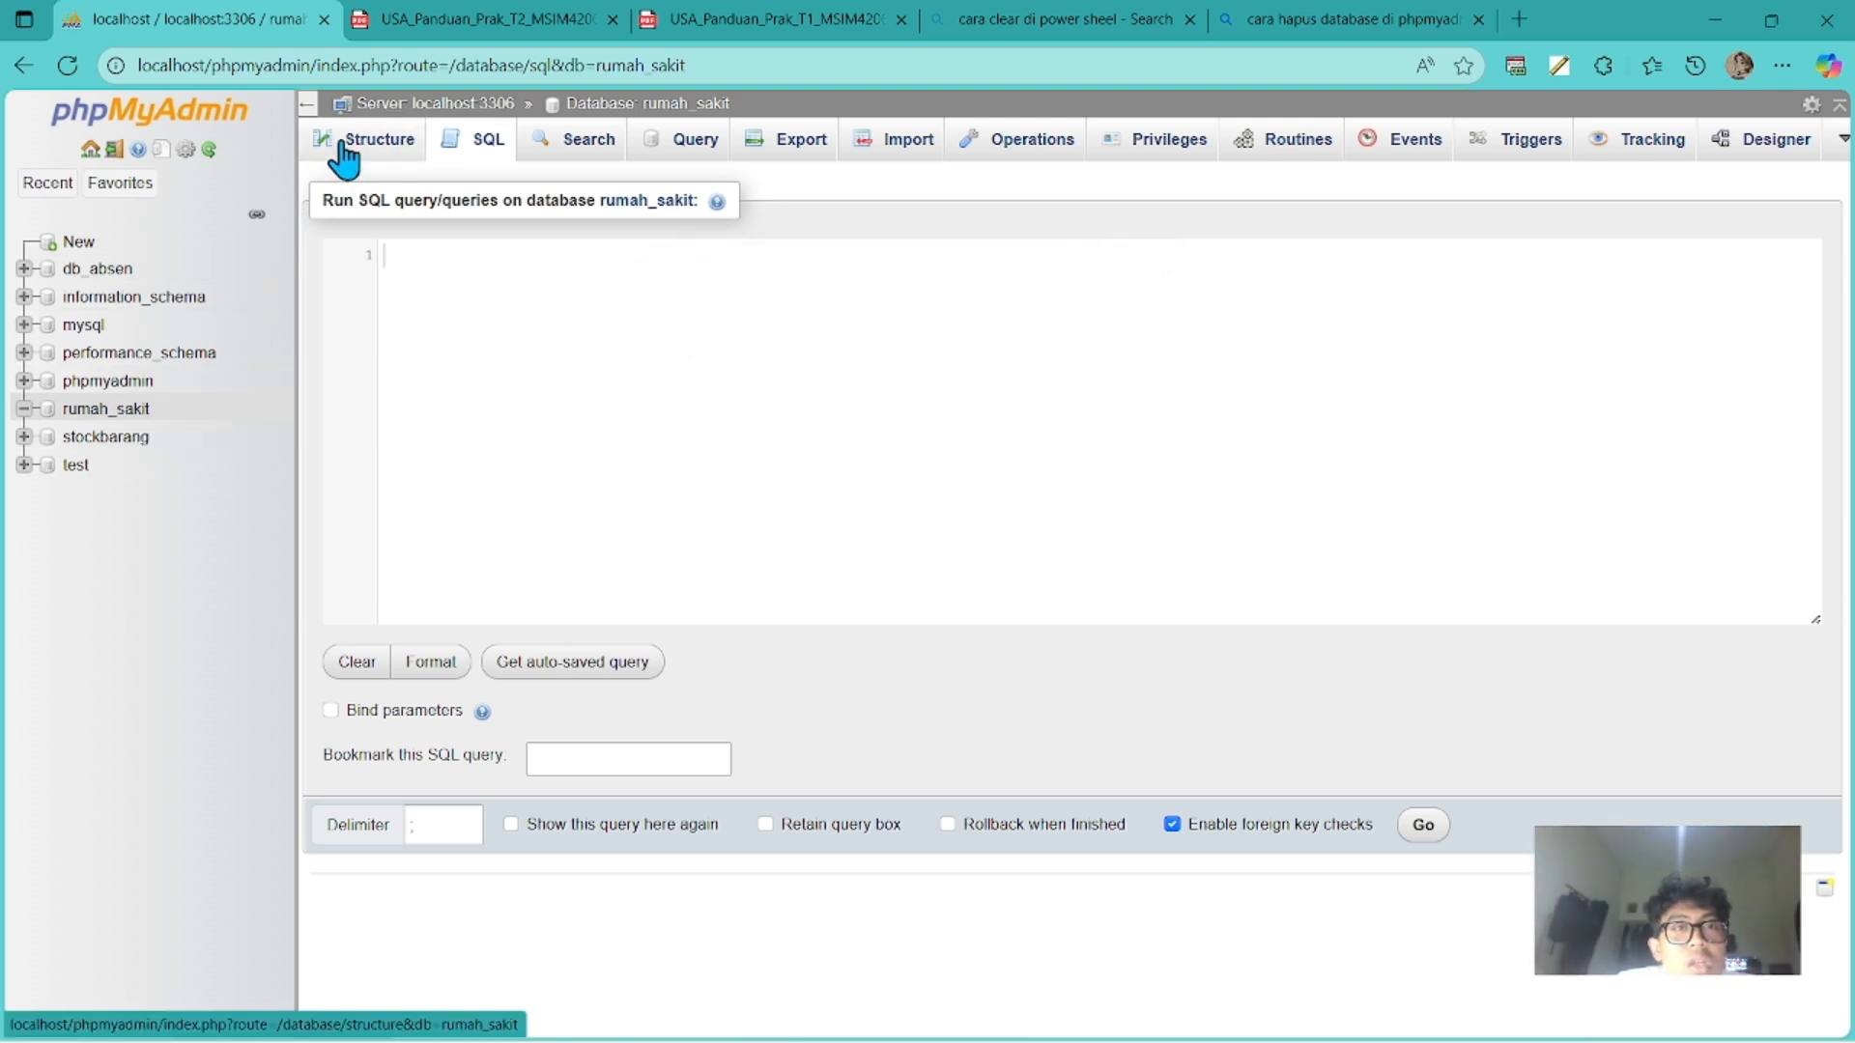
{"action": "left_click", "coordinate": [341, 145]}
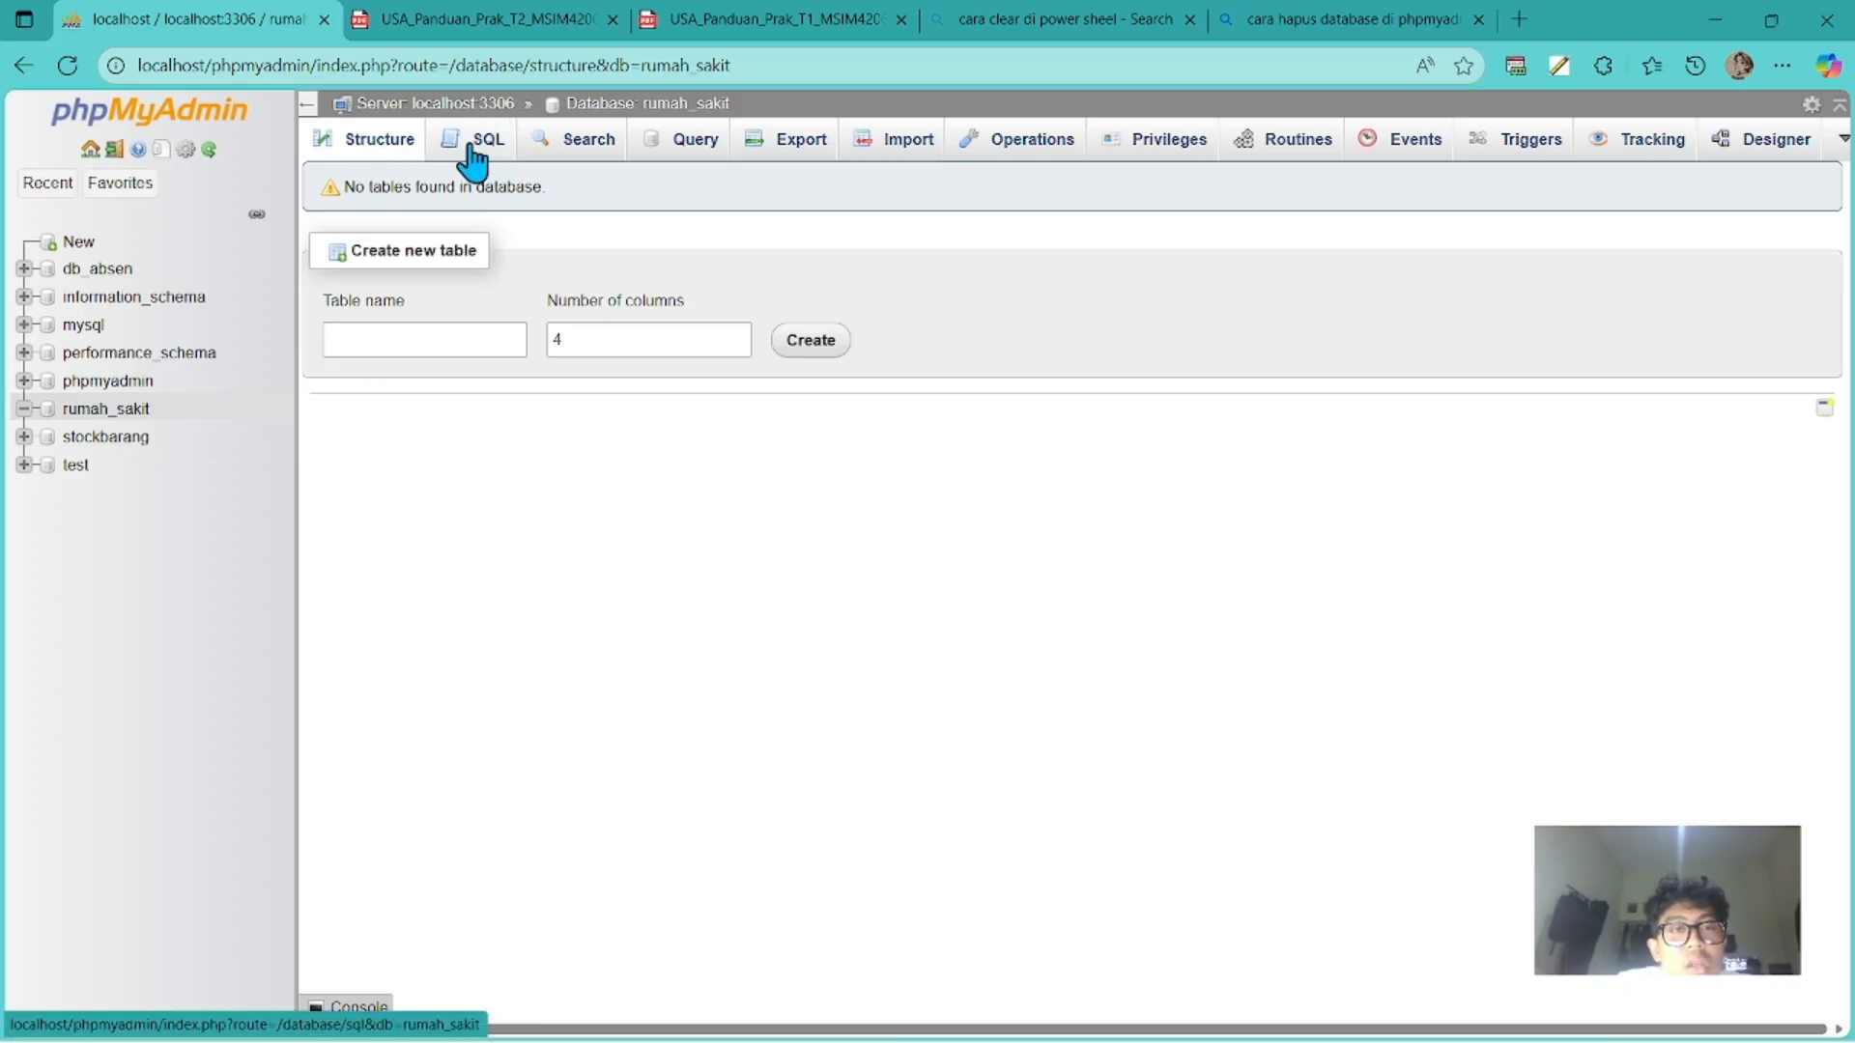
{"action": "left_click", "coordinate": [423, 340]}
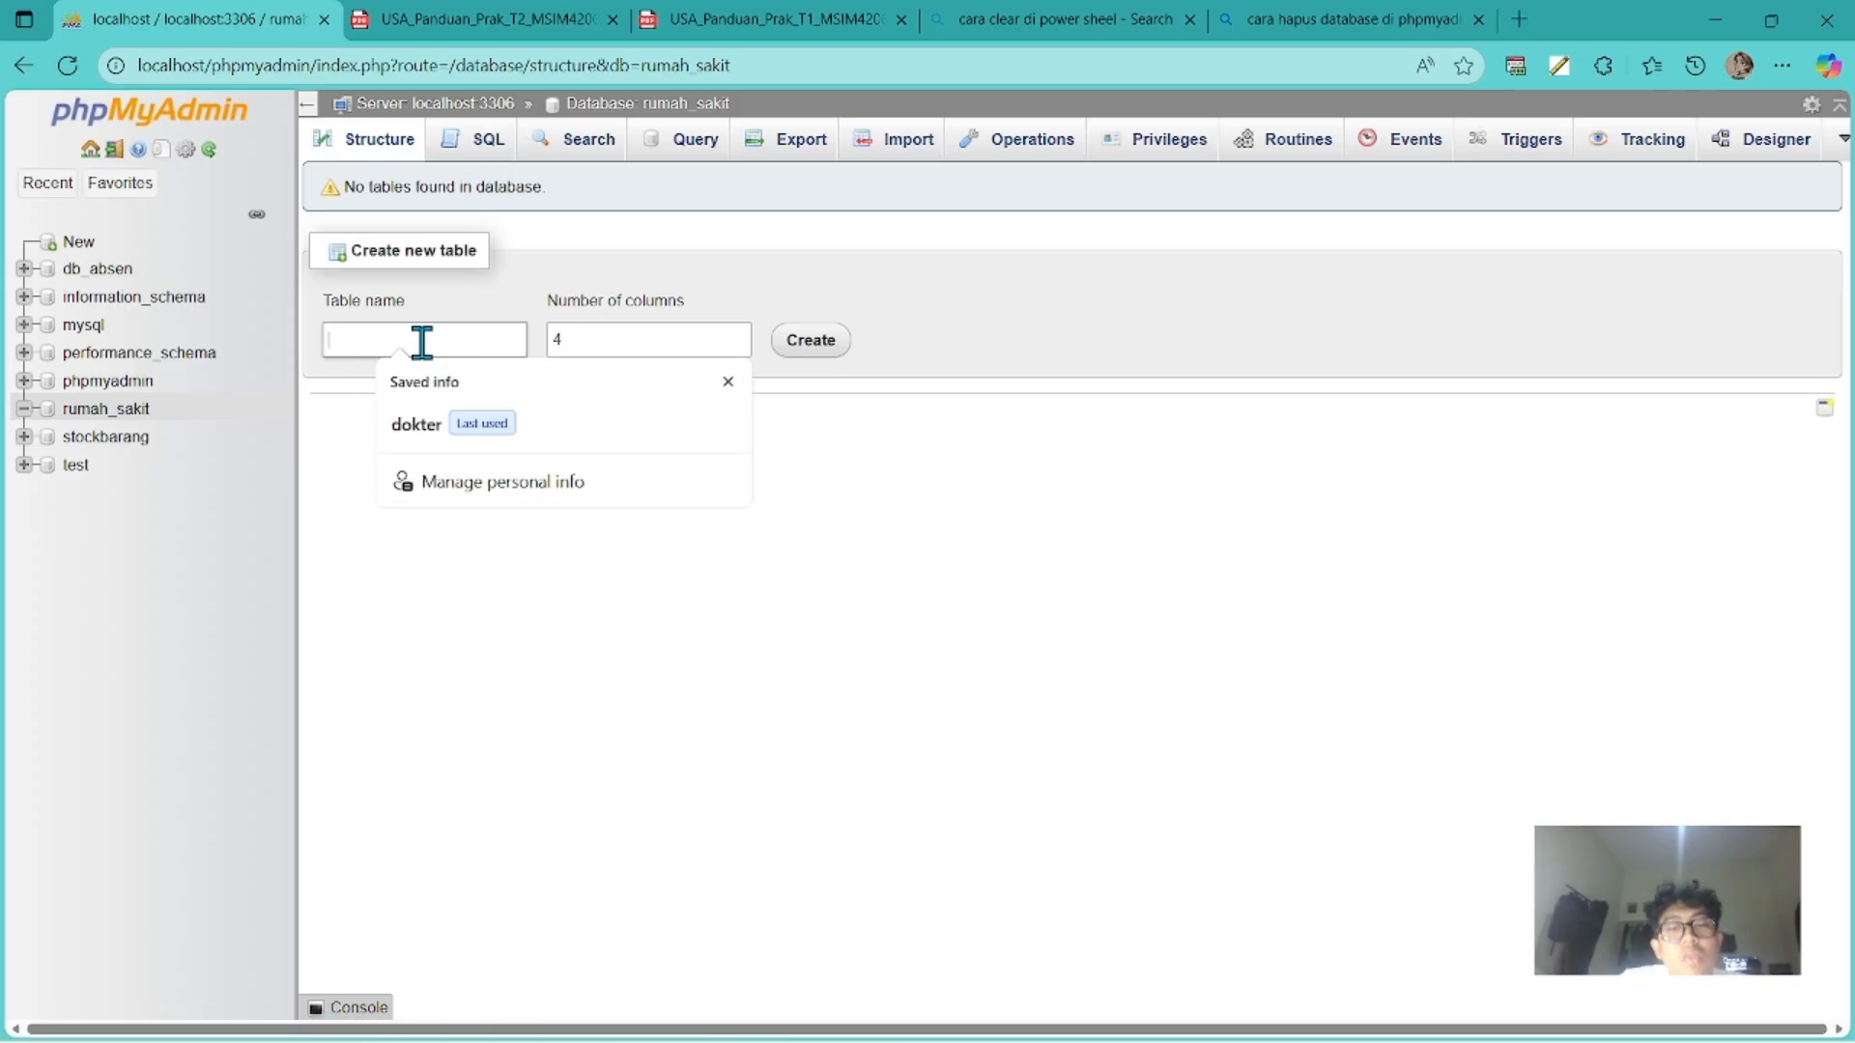
{"action": "key", "text": "Down"}
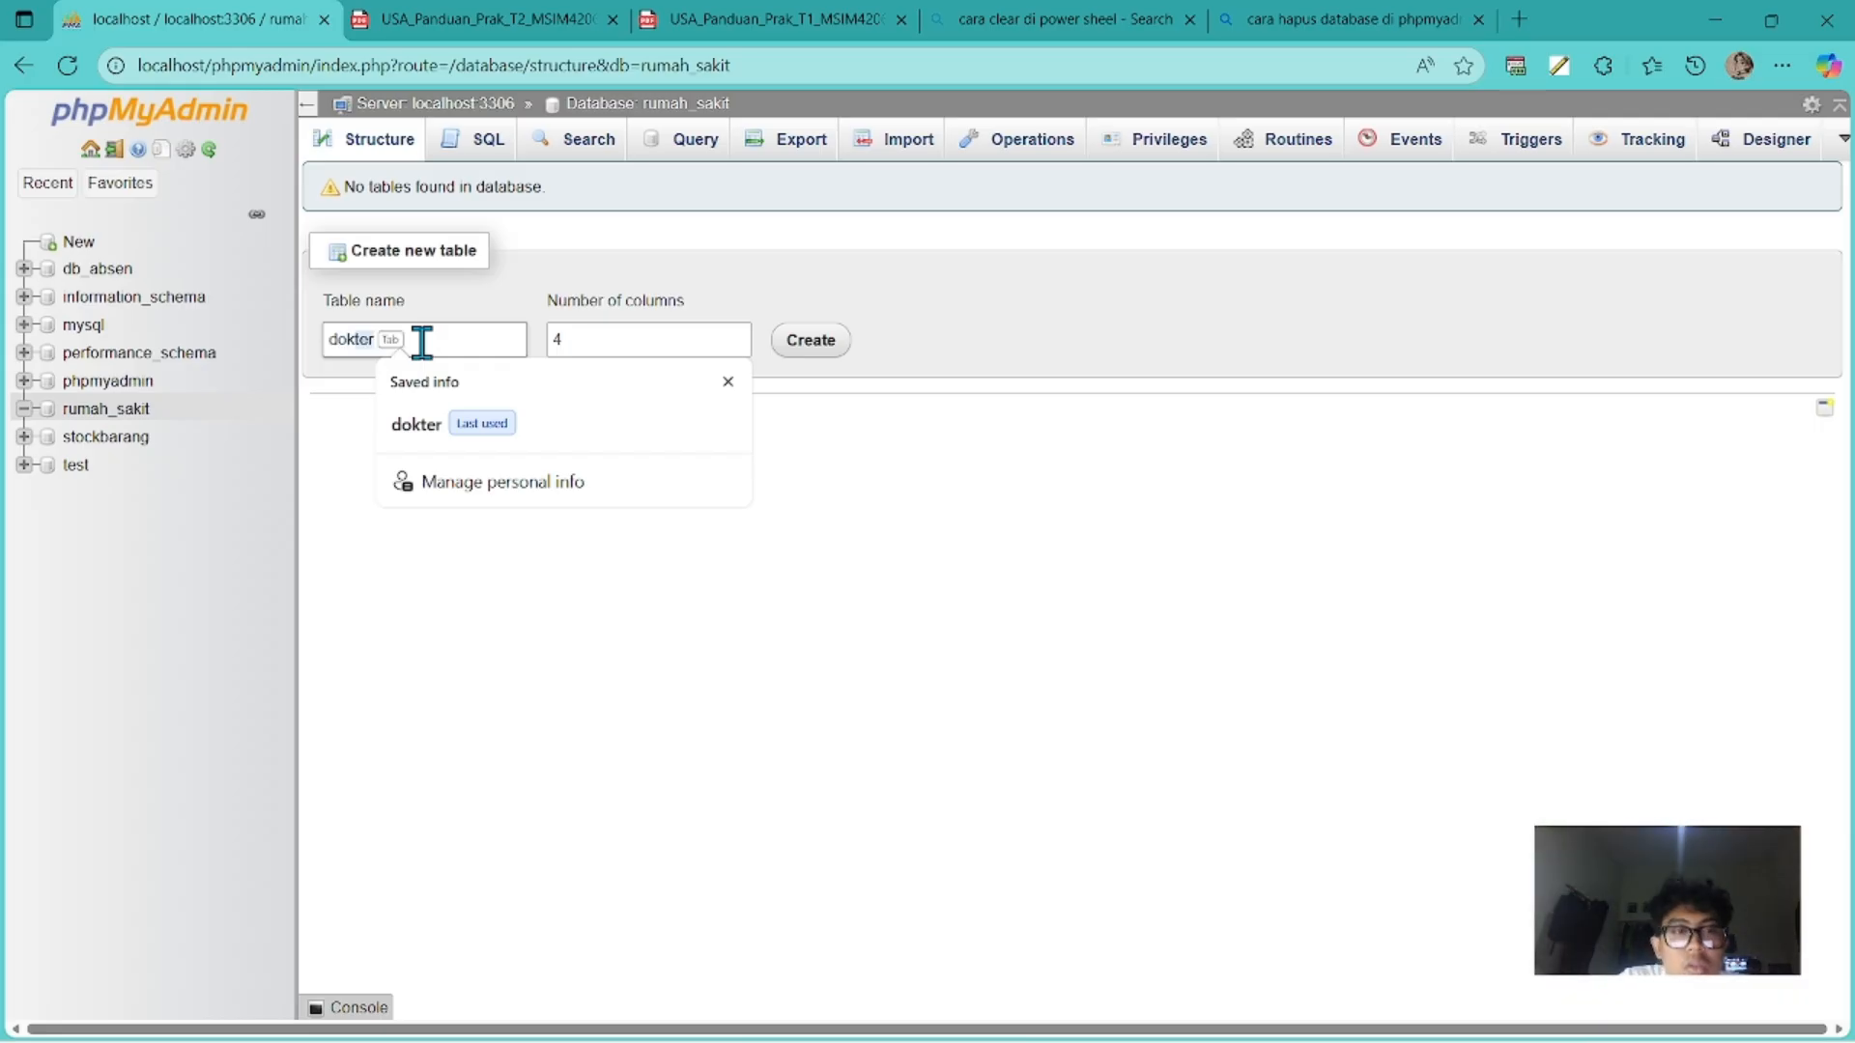
{"action": "key", "text": "Return"}
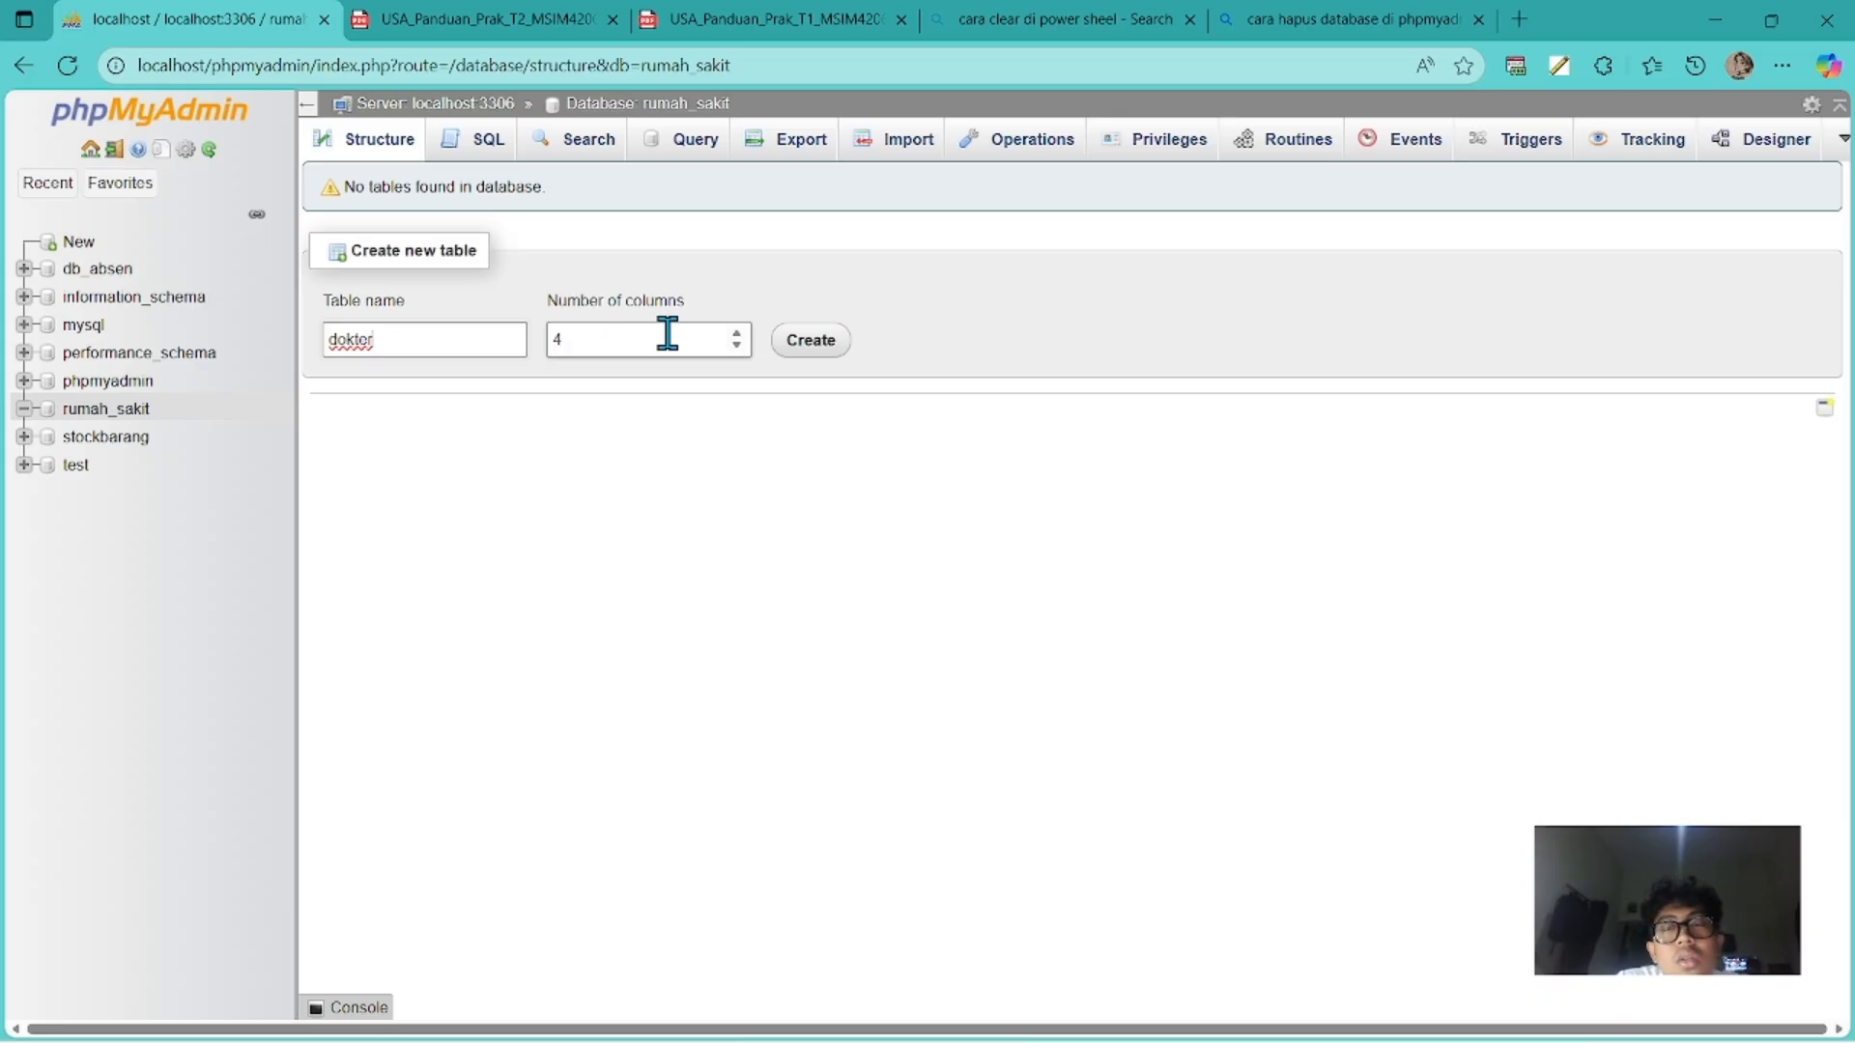
Switch to the Word report and examine the dokter attributes in its Analisis ERD table.
{"action": "key", "text": "alt+Tab"}
{"action": "key", "text": "alt+Tab"}
{"action": "key", "text": "alt+Tab"}
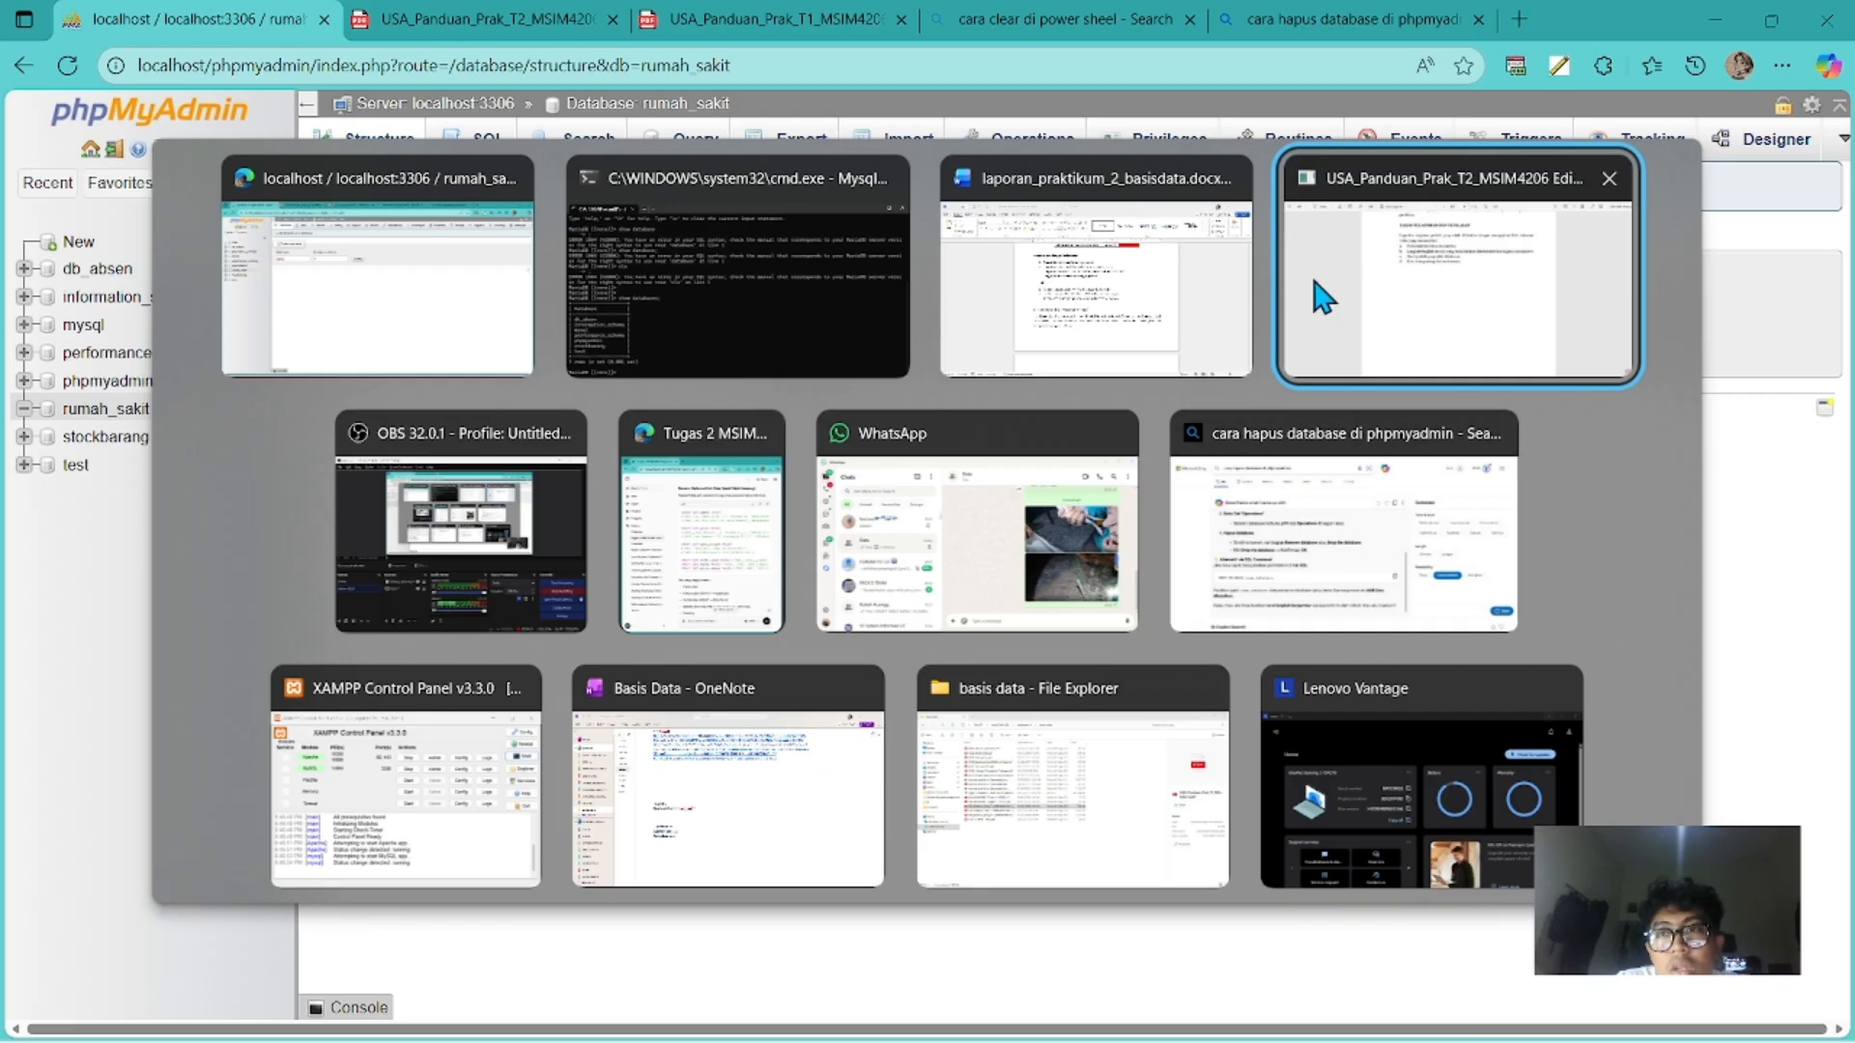
{"action": "scroll", "coordinate": [1084, 273], "scroll_direction": "up", "scroll_amount": 1}
{"action": "scroll", "coordinate": [1084, 273], "scroll_direction": "up", "scroll_amount": 10}
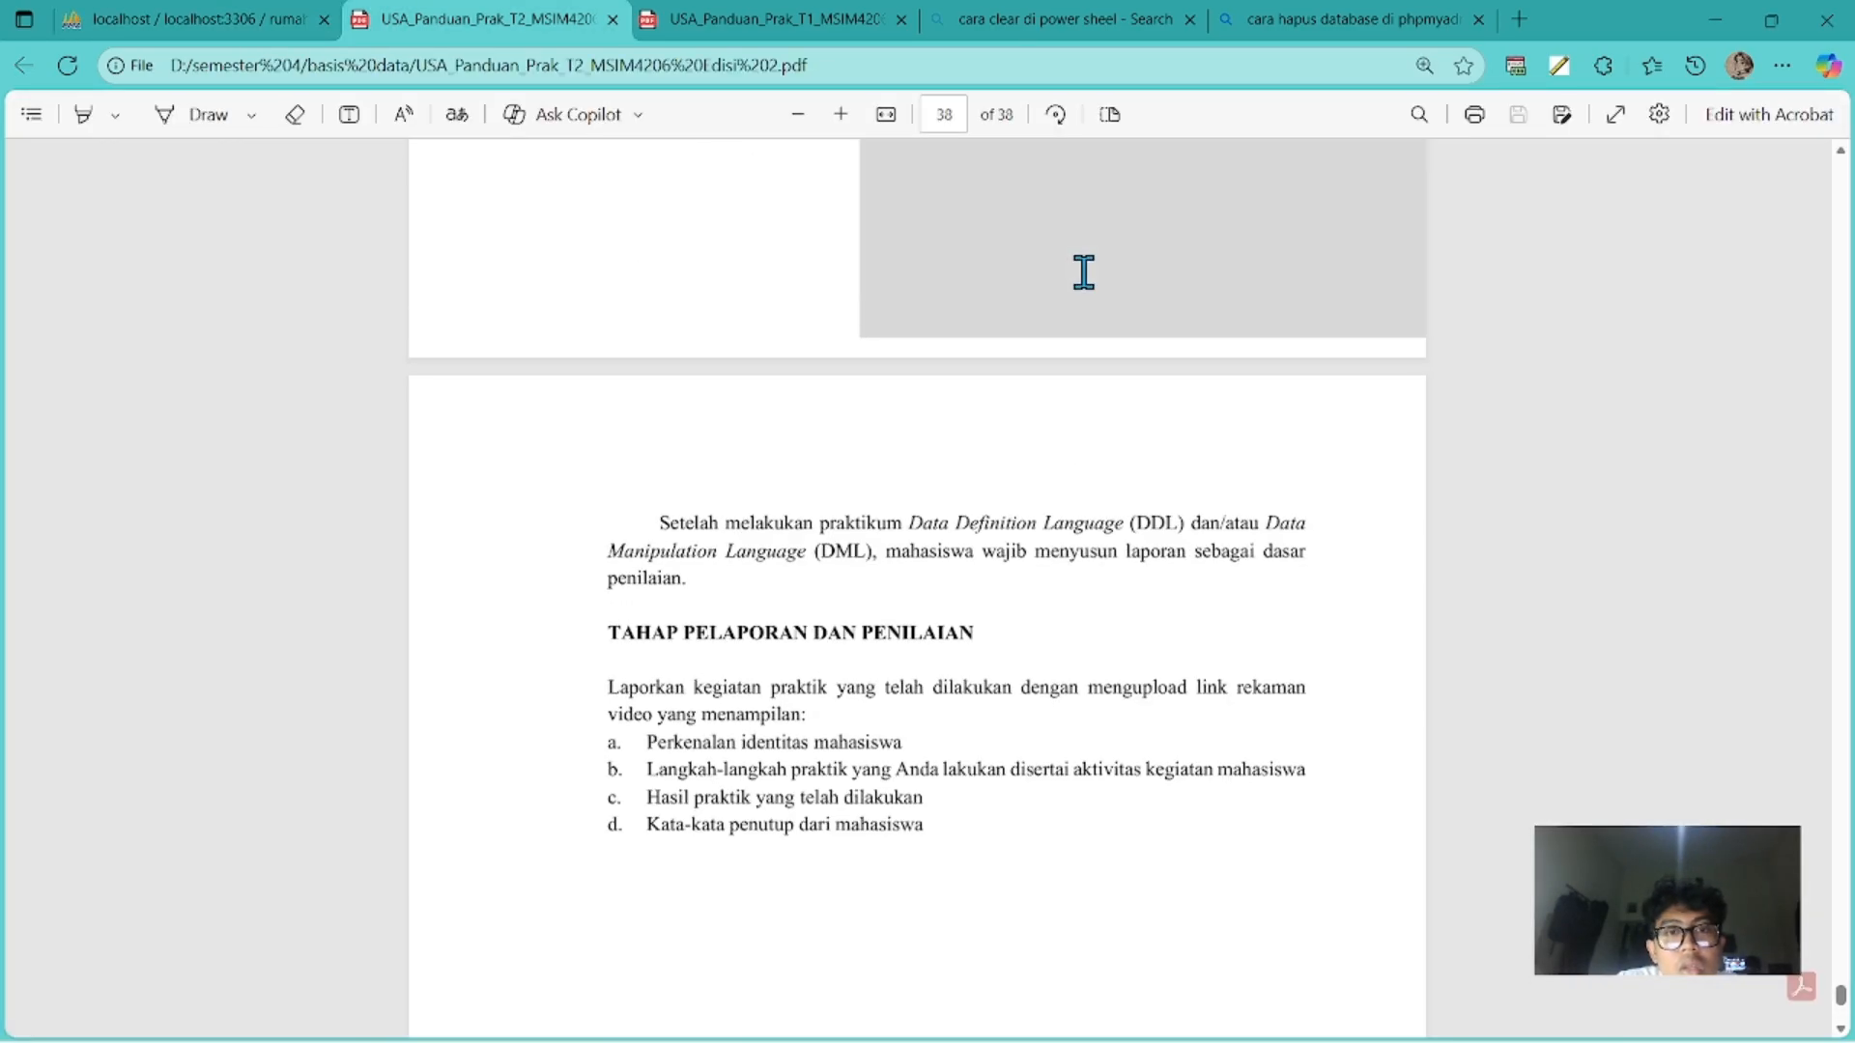
{"action": "key", "text": "alt+Tab"}
{"action": "key", "text": "alt+Tab"}
{"action": "key", "text": "alt+Tab"}
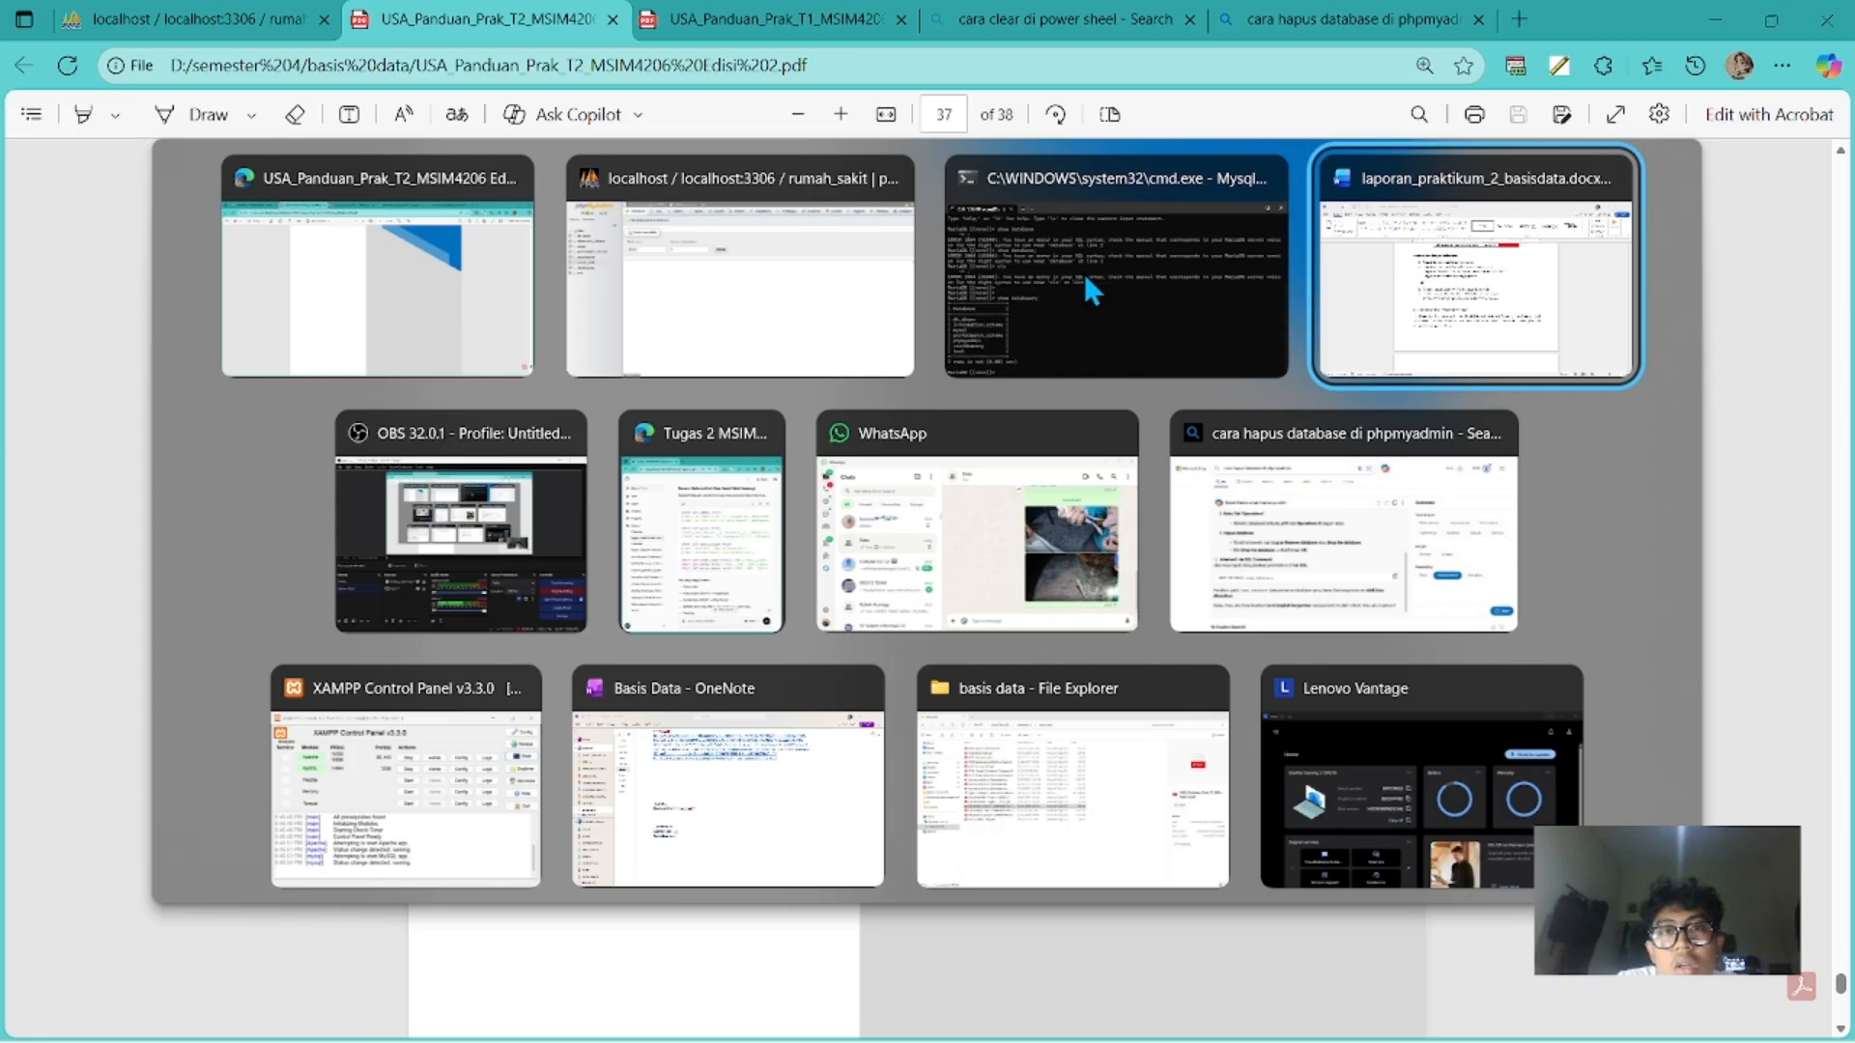
{"action": "left_click", "coordinate": [1515, 254]}
{"action": "scroll", "coordinate": [879, 427], "scroll_direction": "up", "scroll_amount": 10}
{"action": "scroll", "coordinate": [874, 428], "scroll_direction": "down", "scroll_amount": 4}
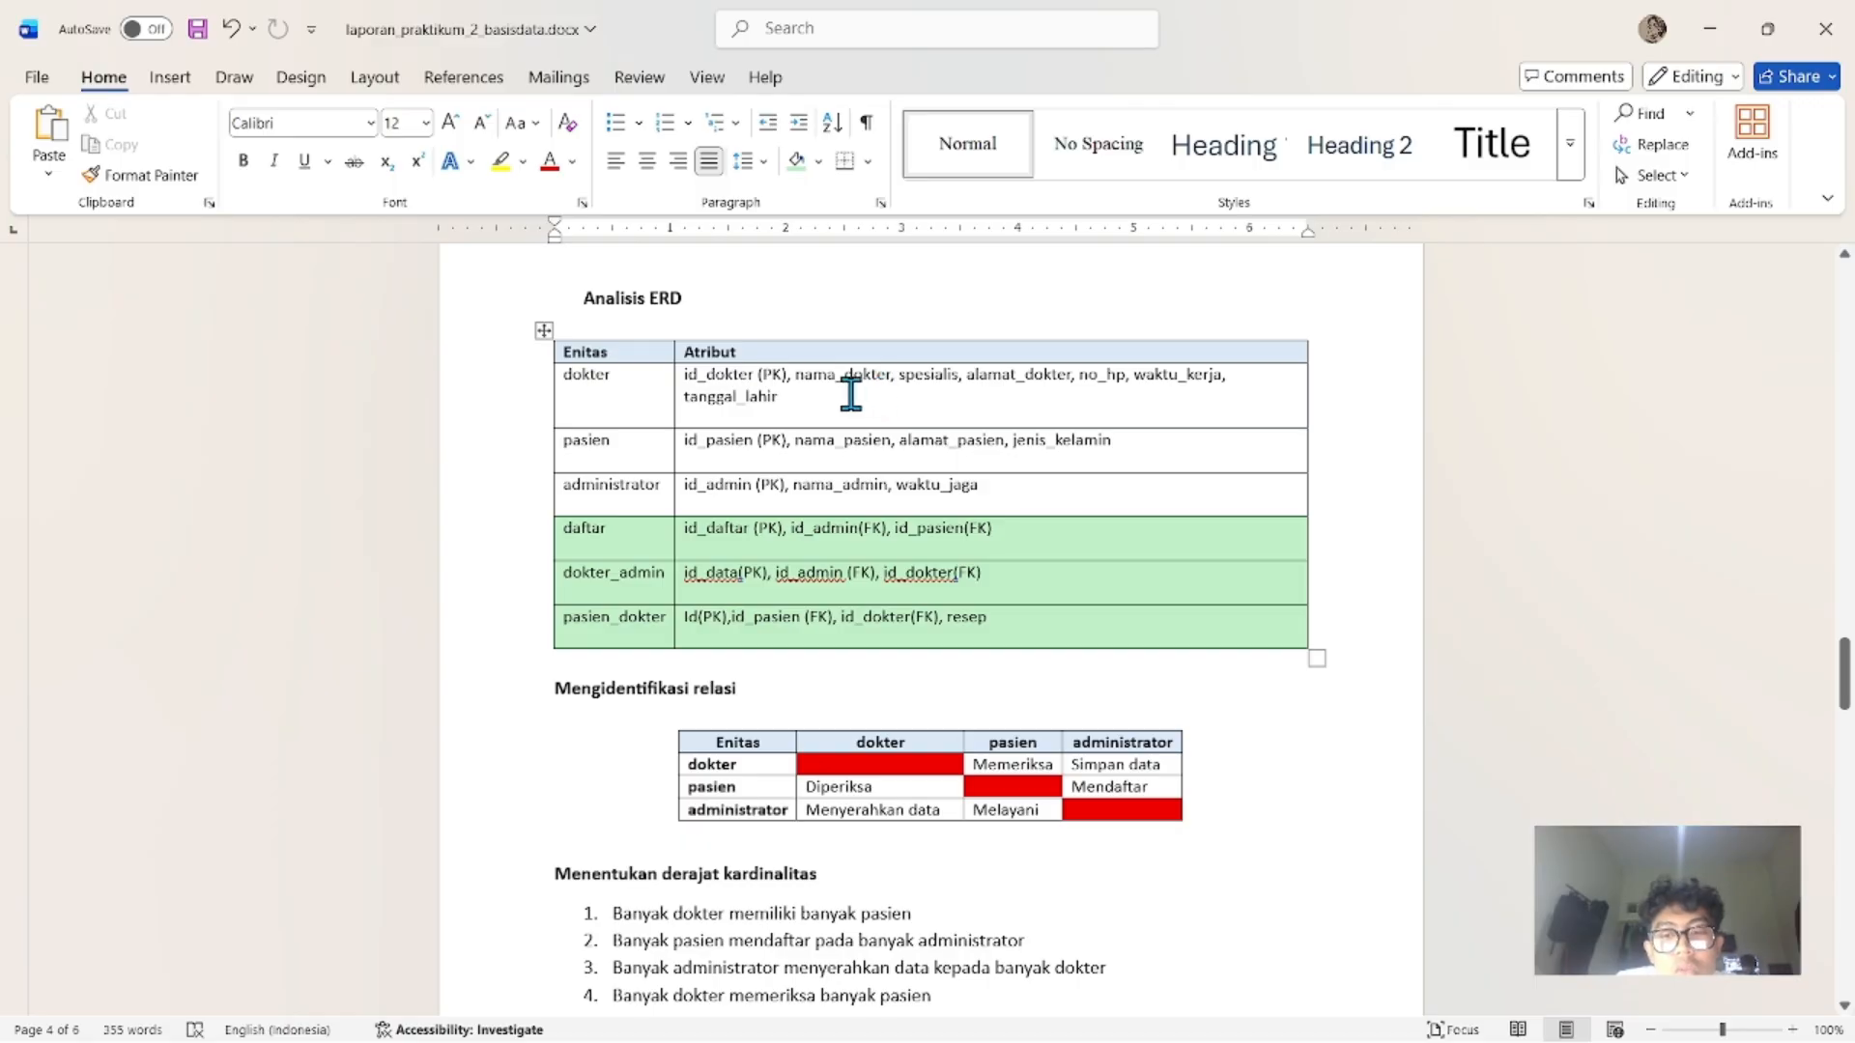
Return to phpMyAdmin, set the dokter table's number of columns to 7 and open its column definition form.
{"action": "key", "text": "alt+Tab"}
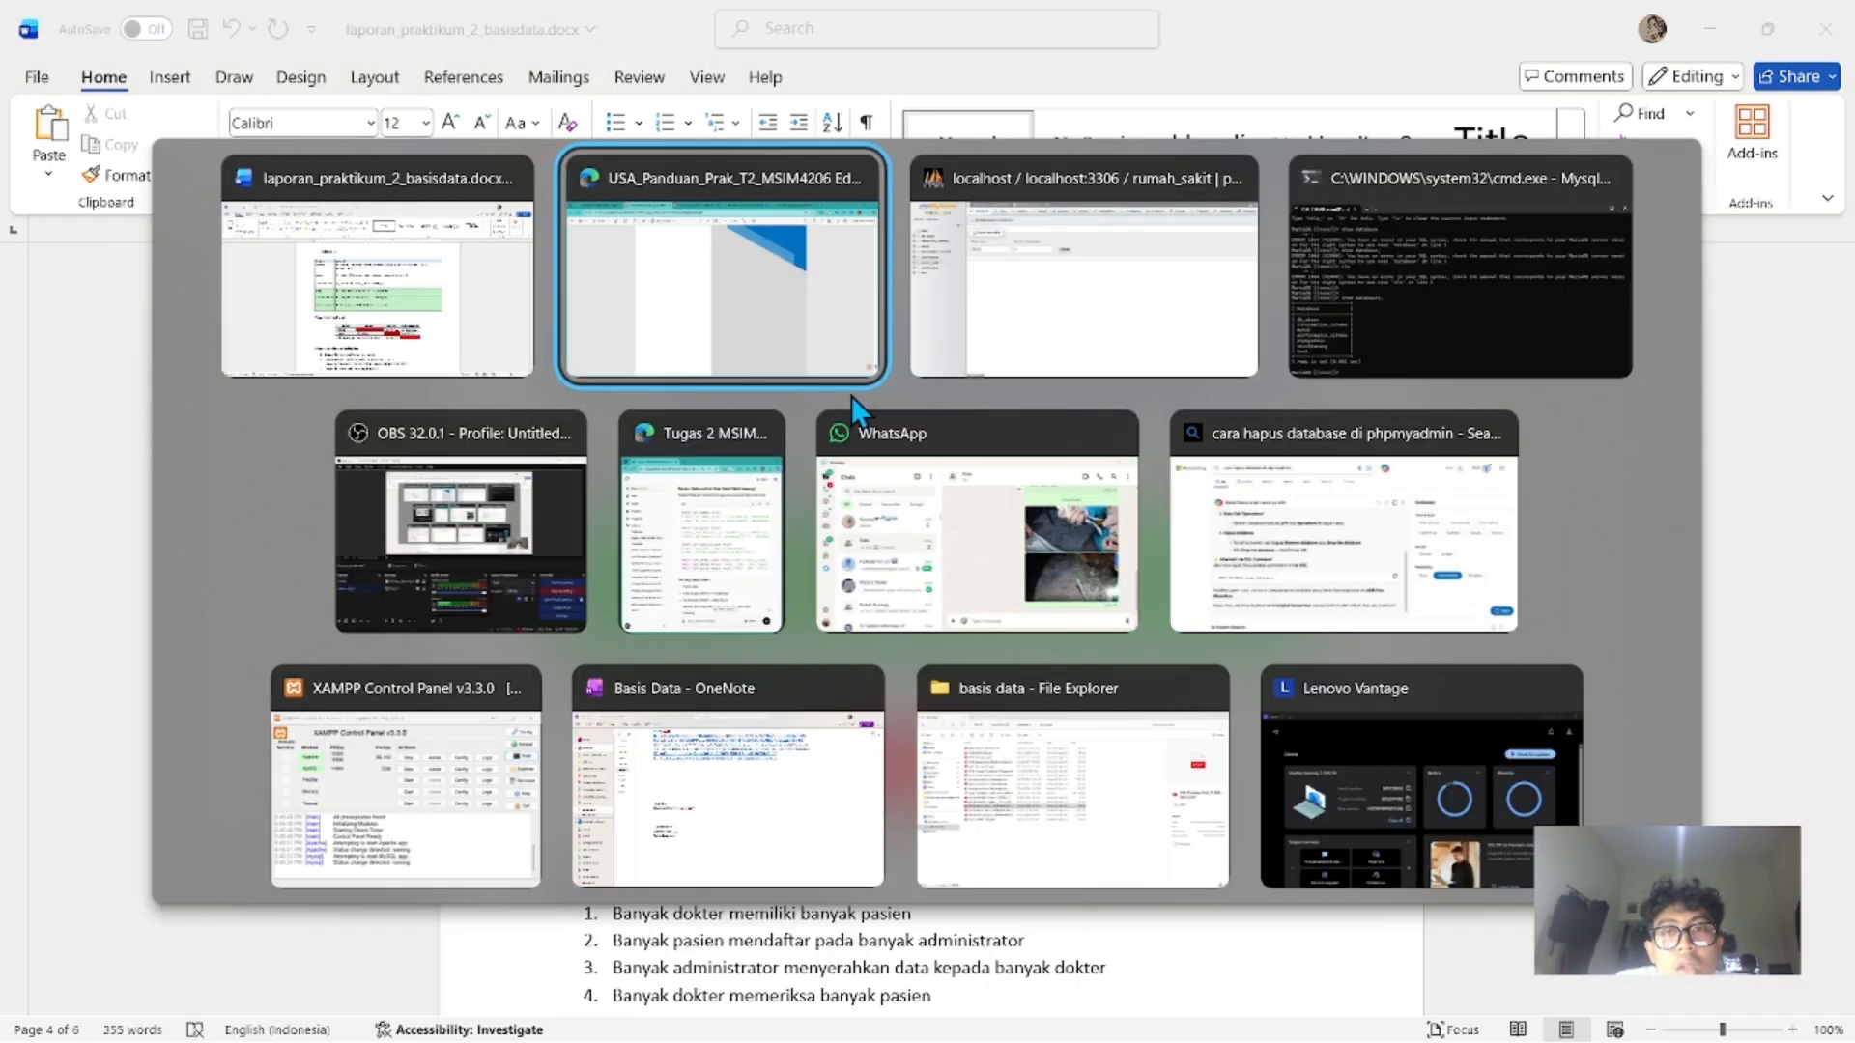
{"action": "type", "text": "4"}
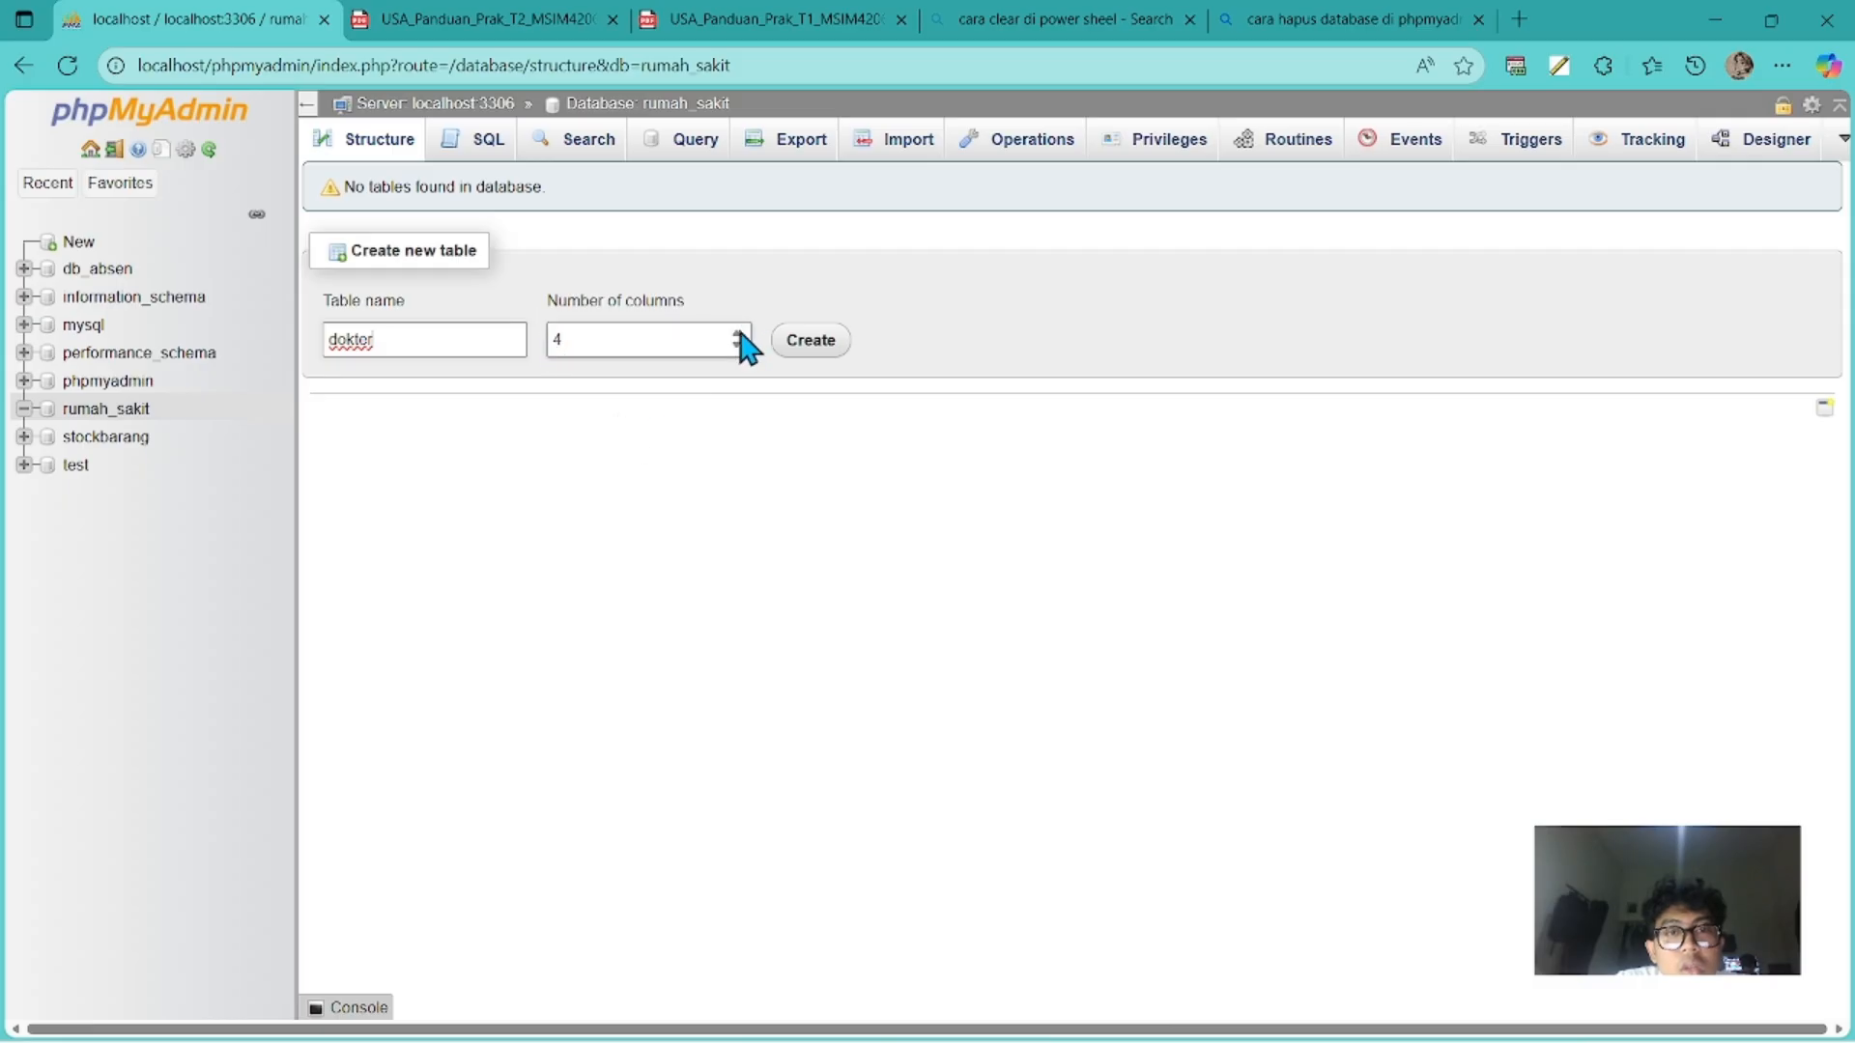
{"action": "left_click", "coordinate": [738, 335]}
{"action": "left_click", "coordinate": [737, 334]}
{"action": "left_click", "coordinate": [737, 334]}
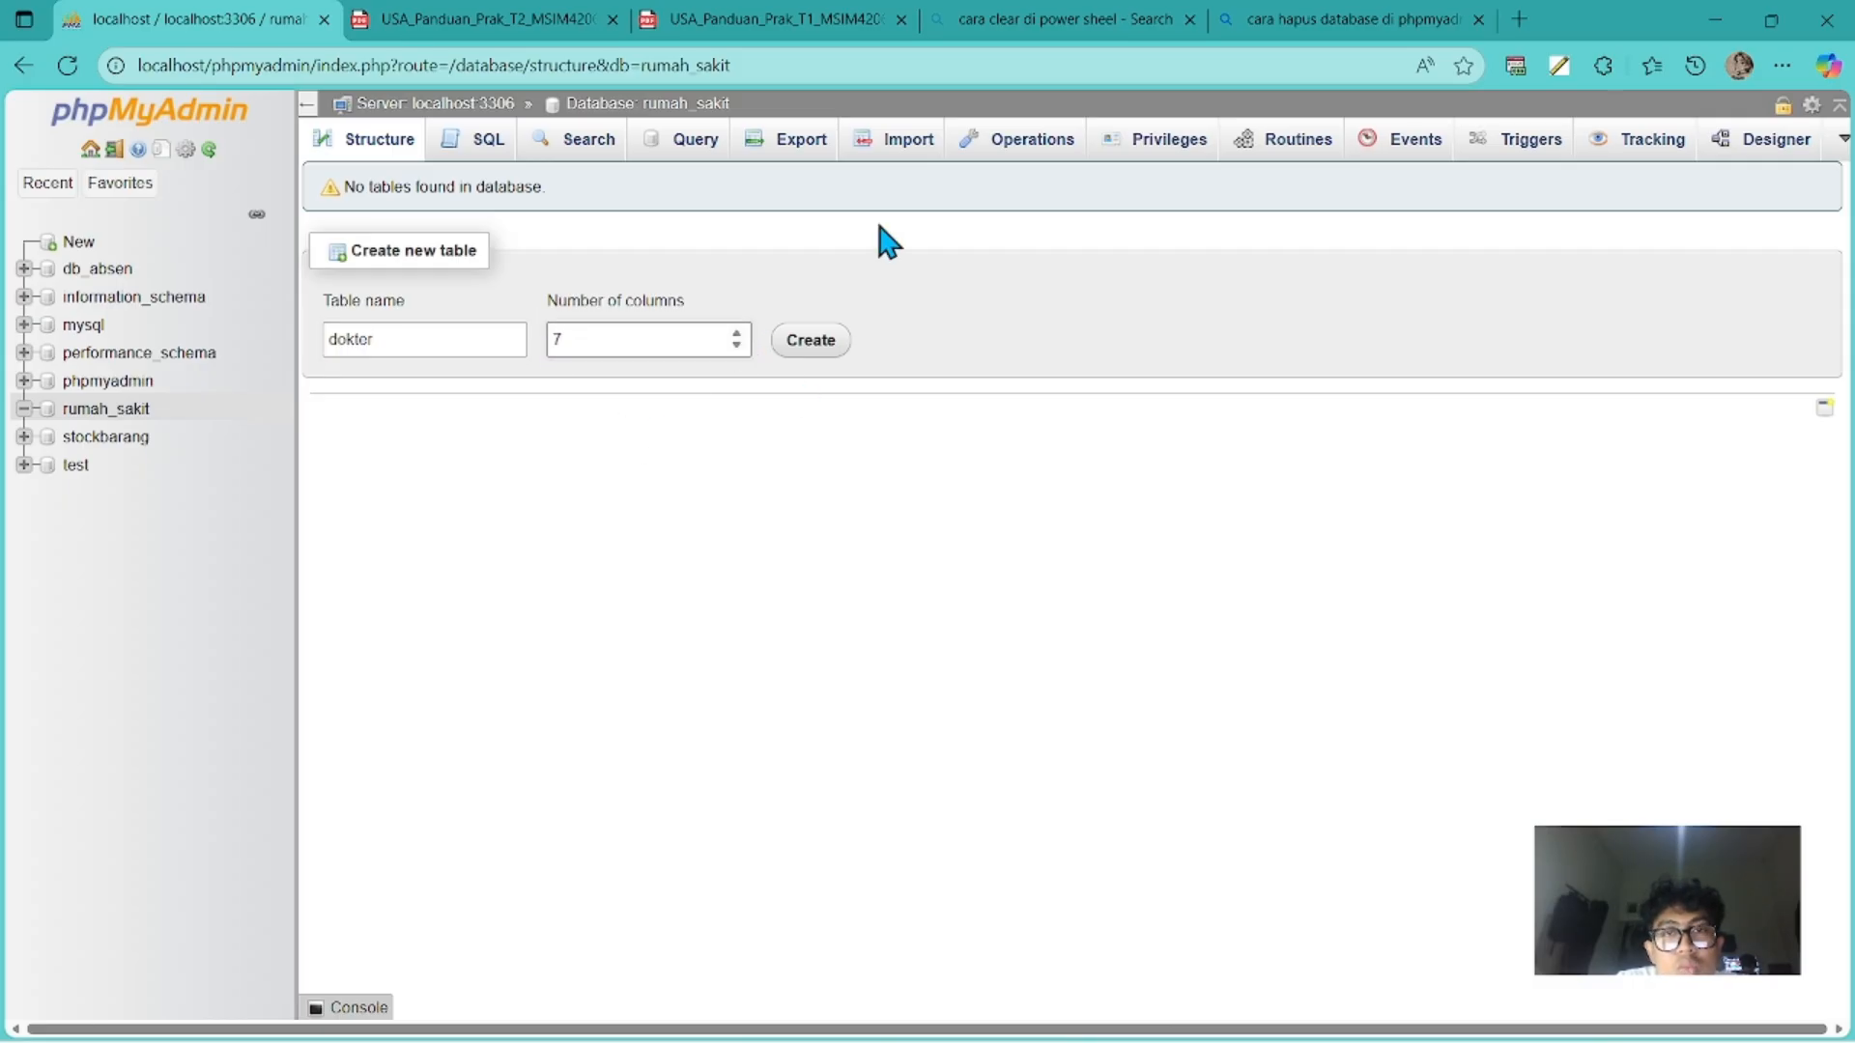
{"action": "key", "text": "alt+Tab"}
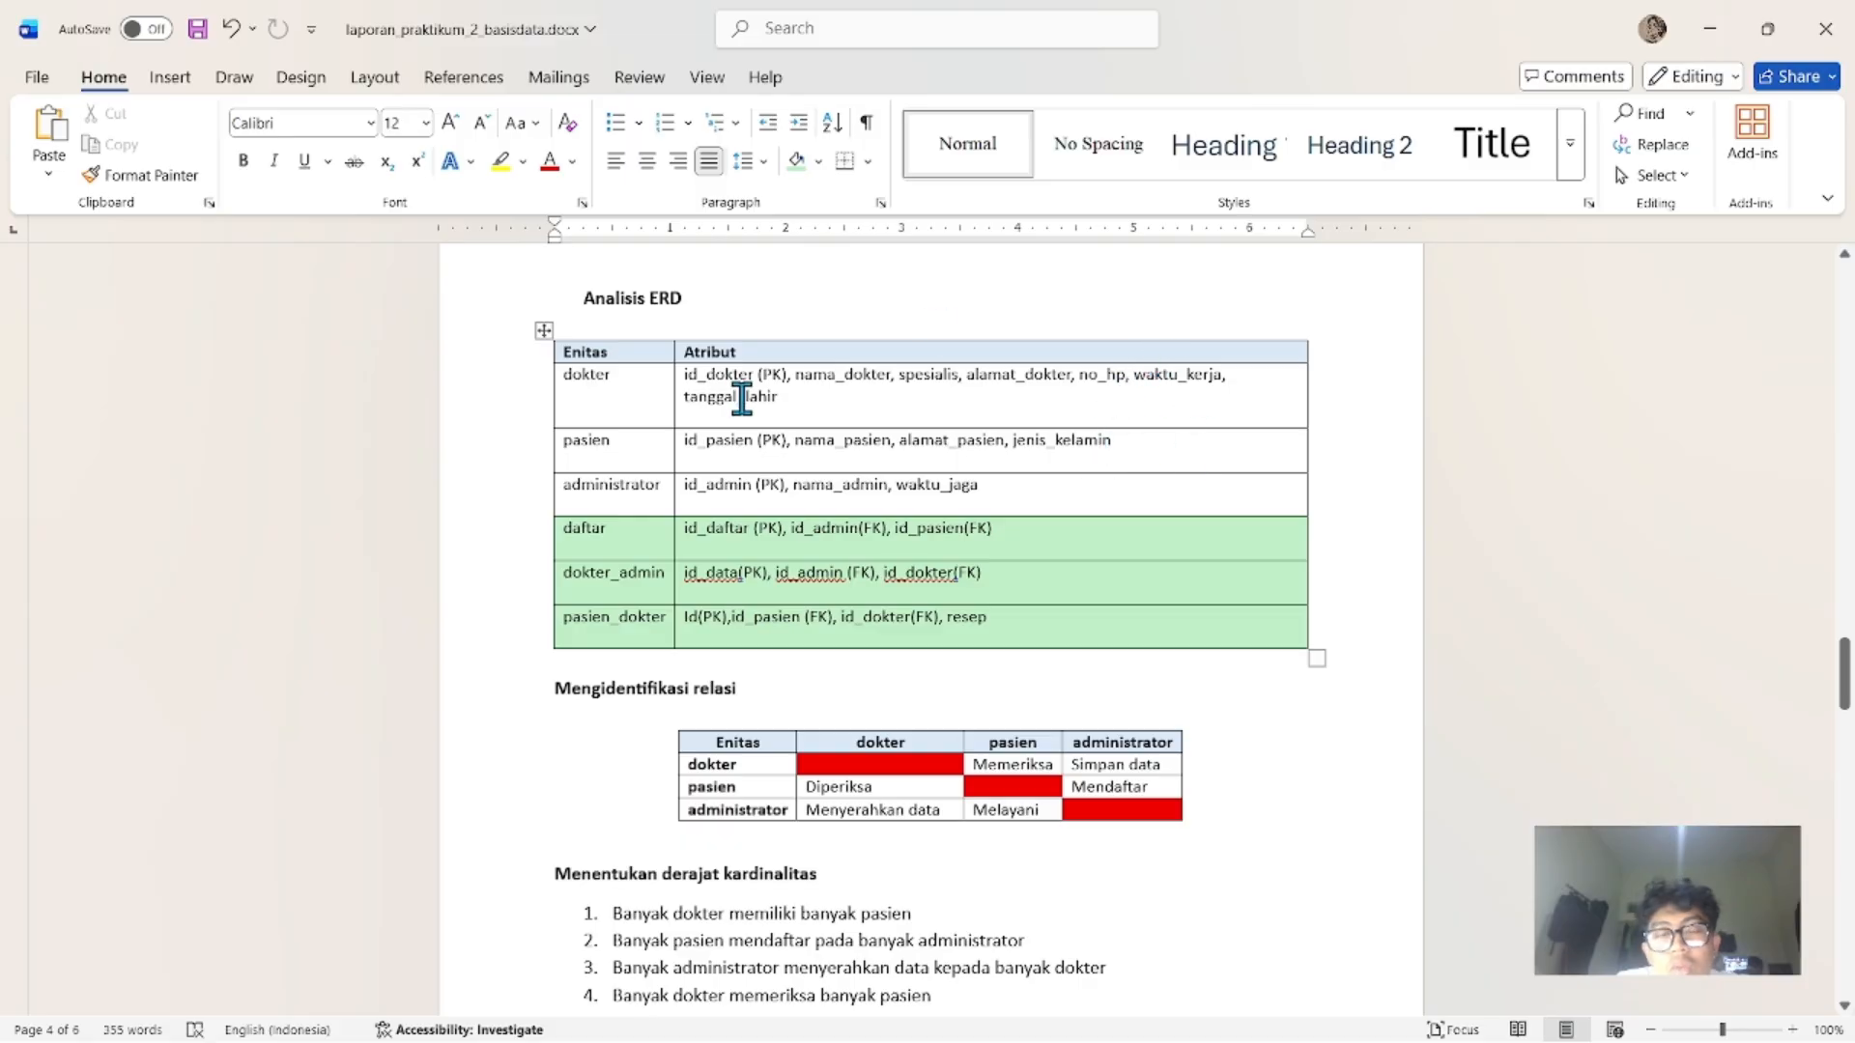
{"action": "key", "text": "alt+Tab"}
{"action": "left_click", "coordinate": [807, 357]}
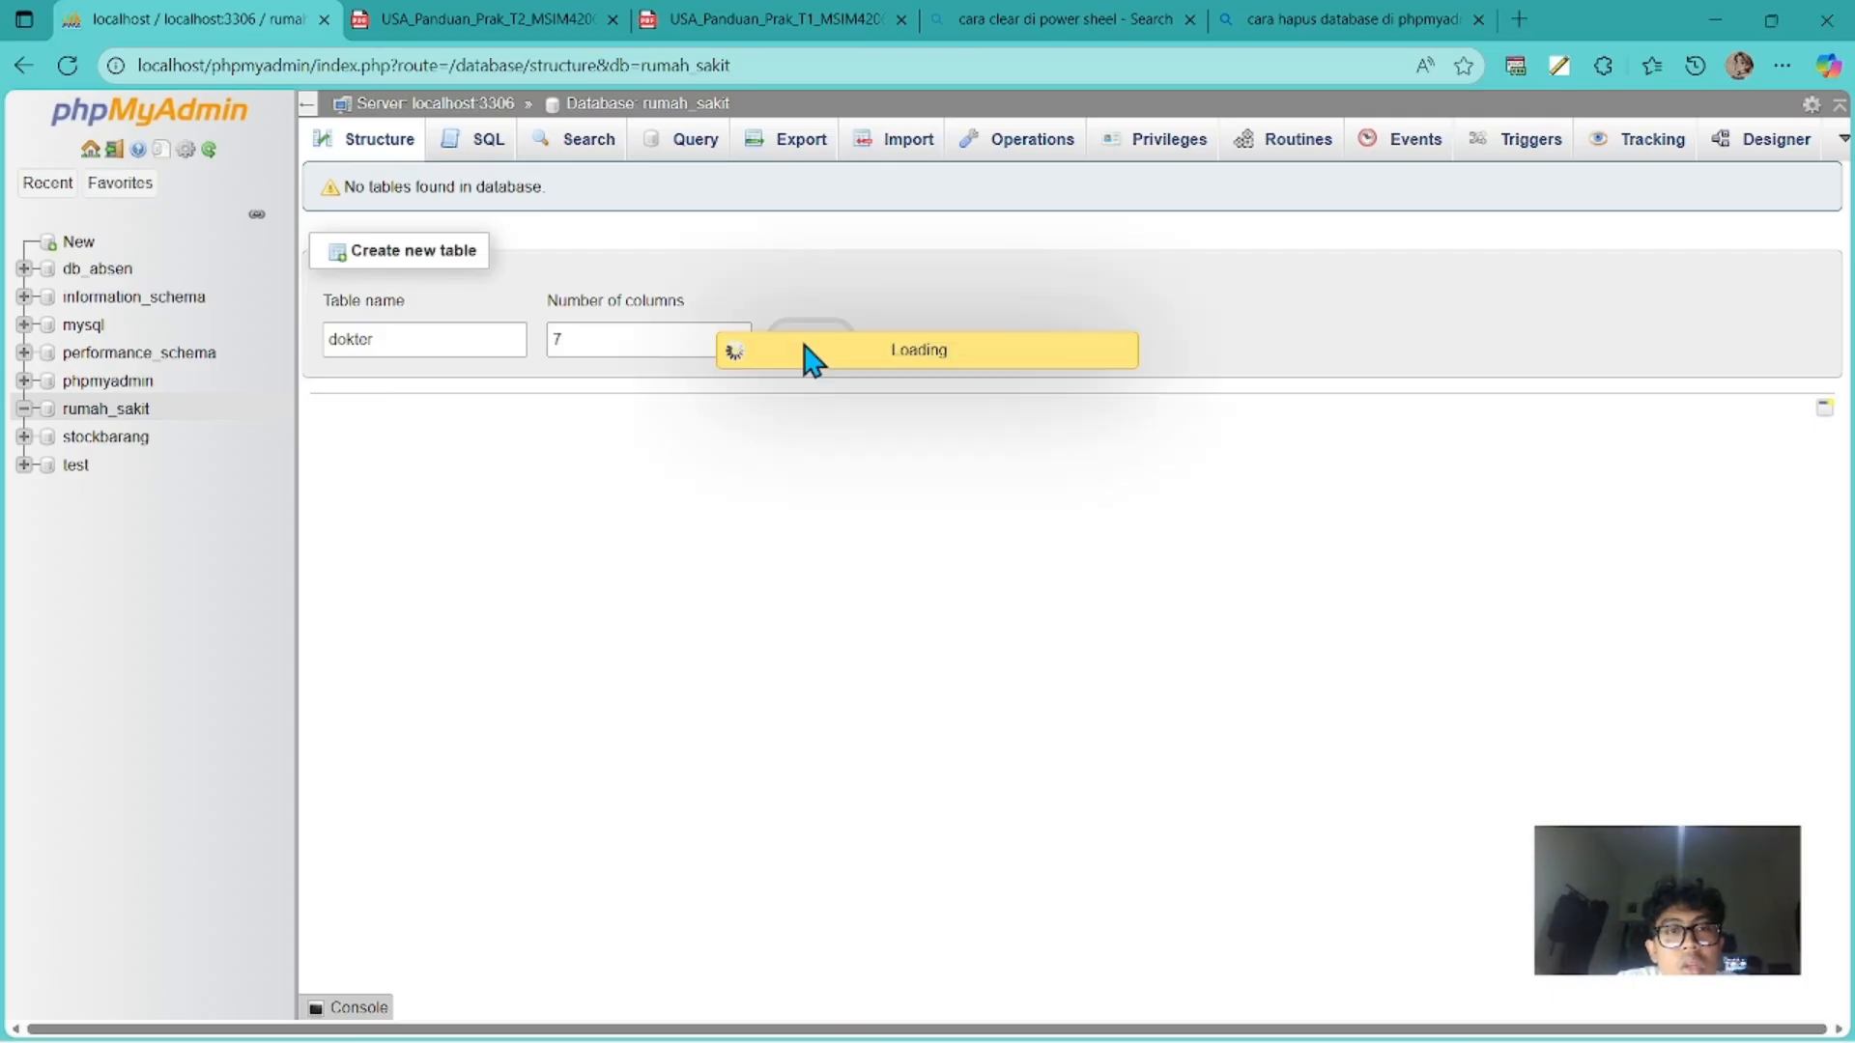
Name the first two columns of the dokter table id_dokter and nama_dokter.
{"action": "scroll", "coordinate": [811, 362], "scroll_direction": "down", "scroll_amount": 5}
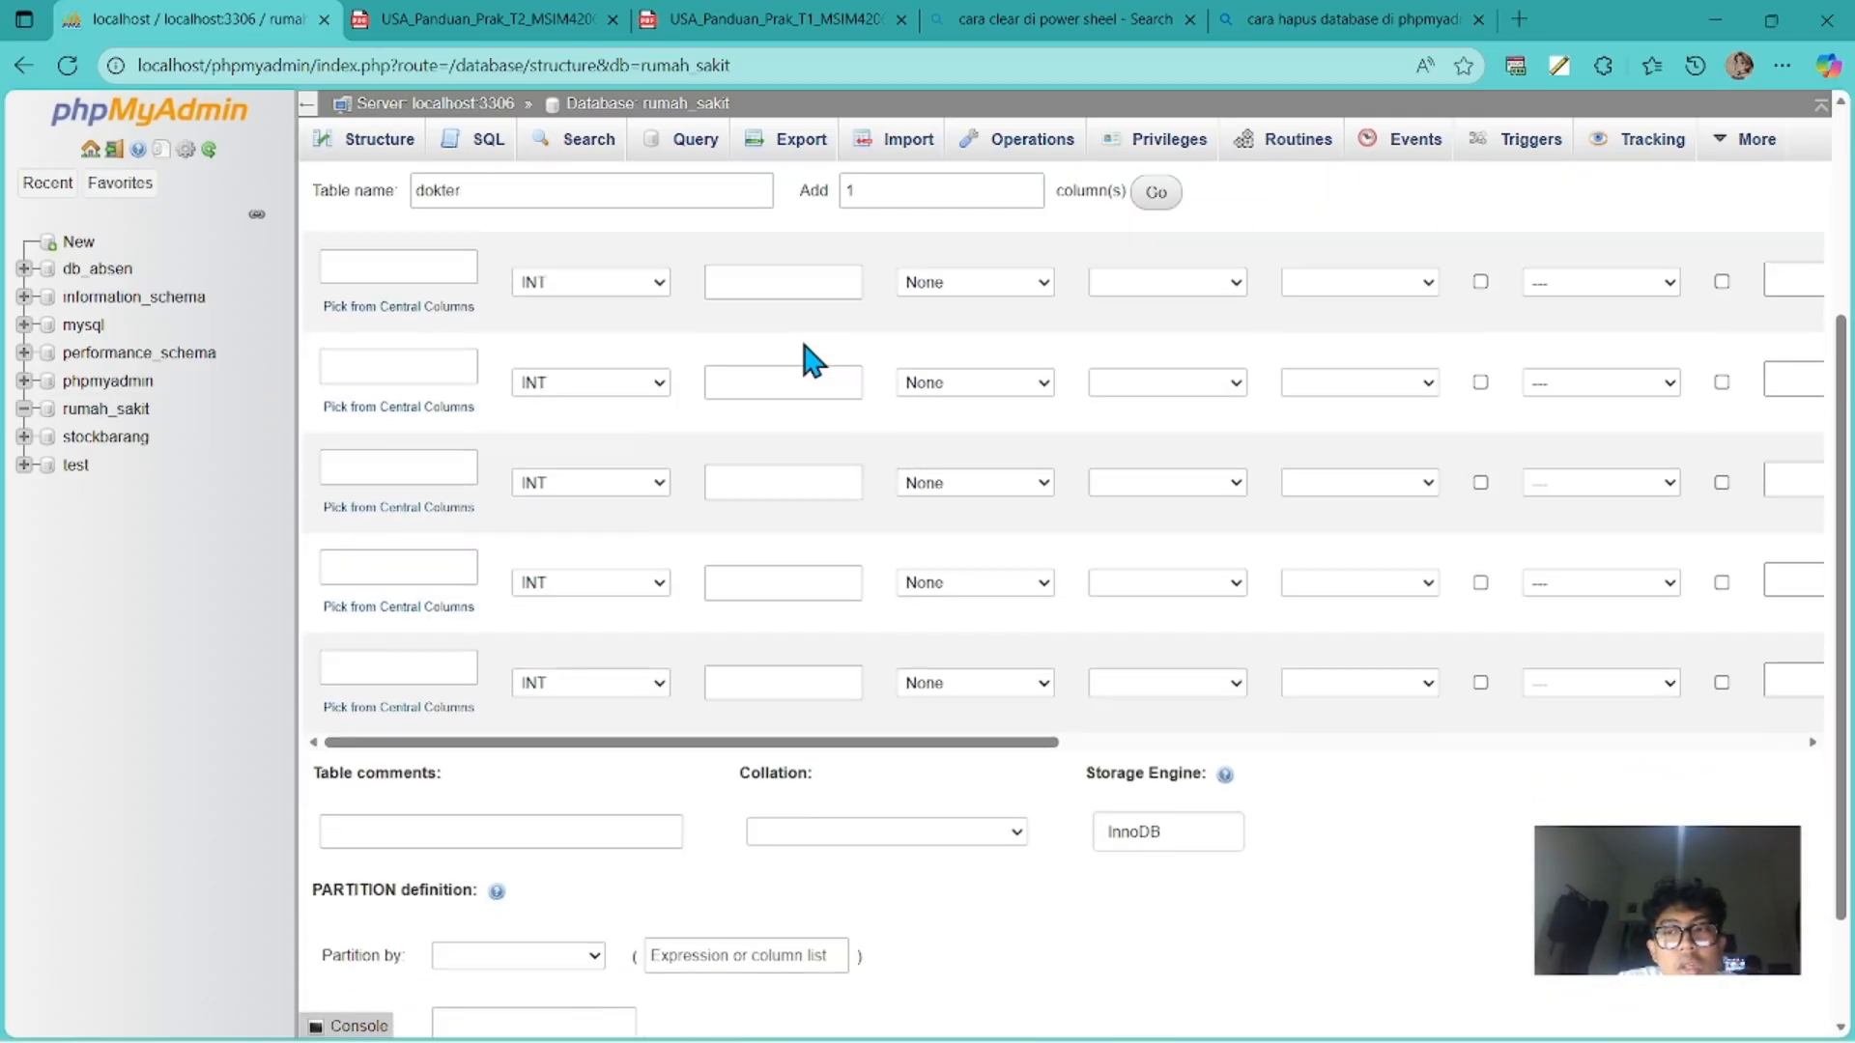
{"action": "scroll", "coordinate": [812, 362], "scroll_direction": "up", "scroll_amount": 5}
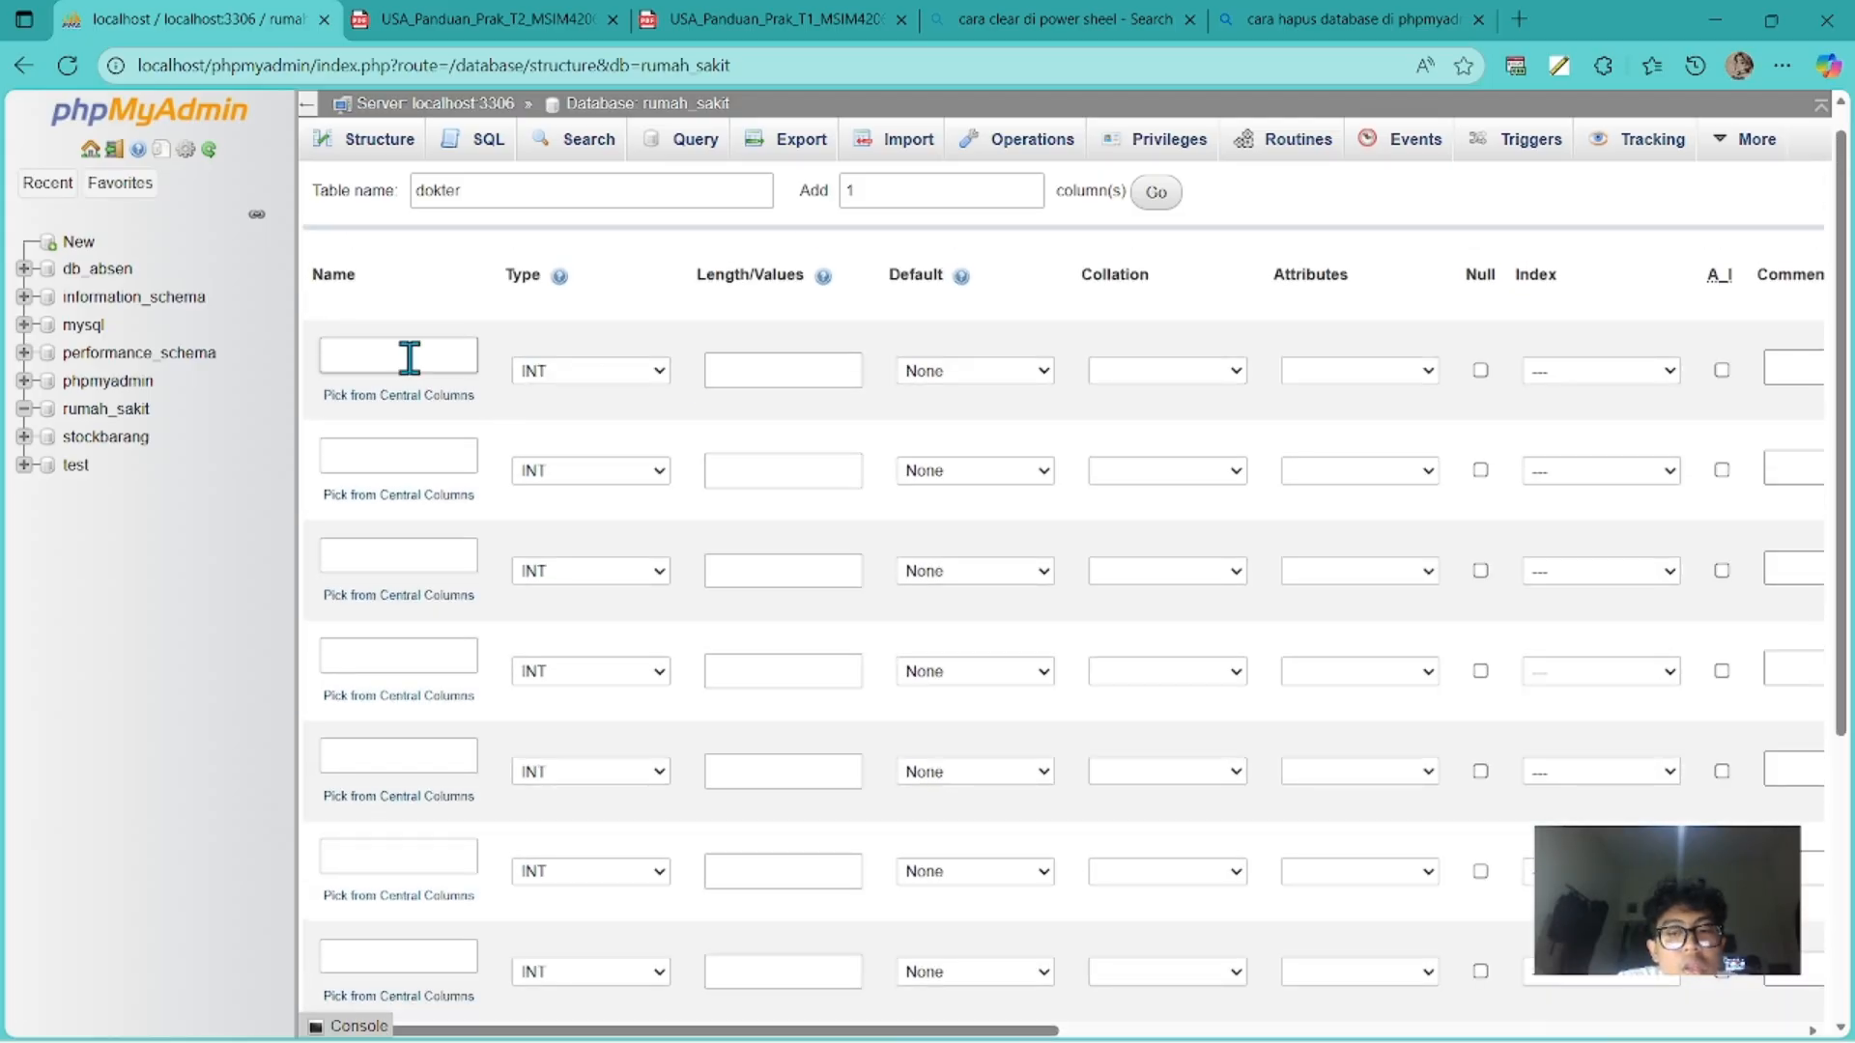
{"action": "left_click", "coordinate": [410, 356]}
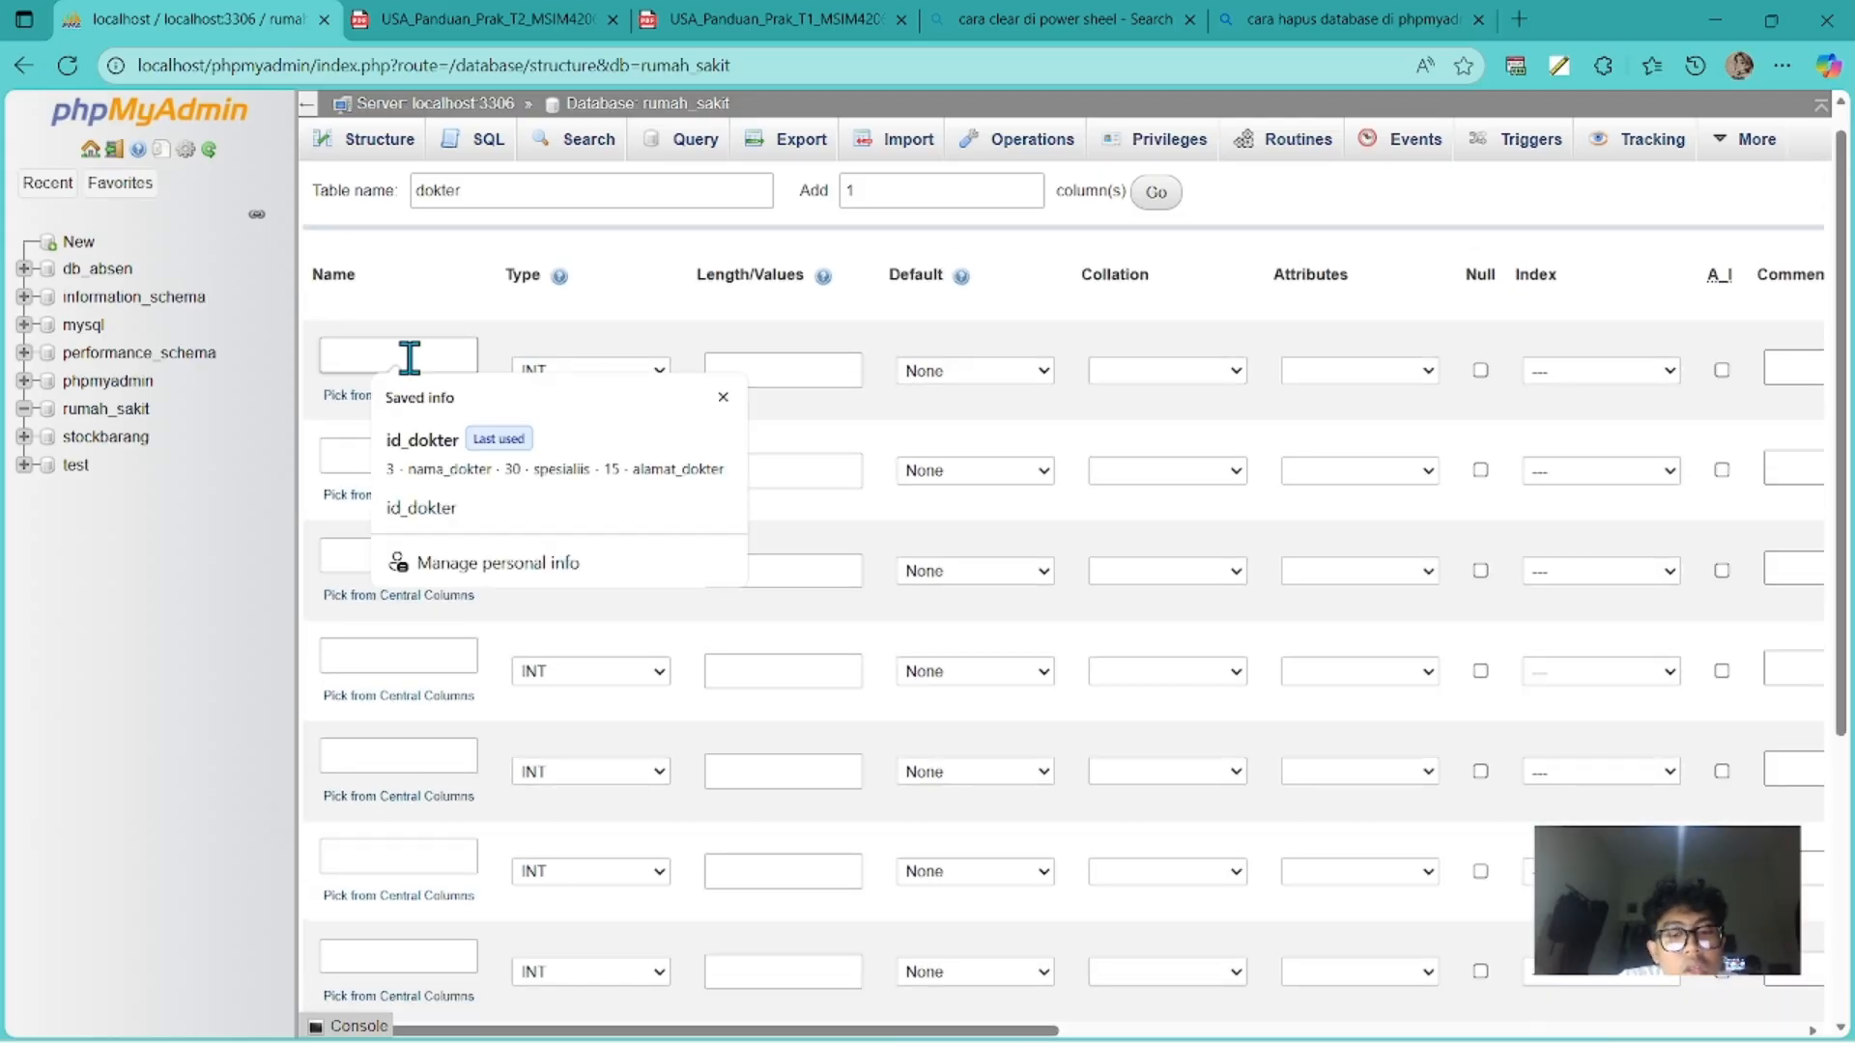
{"action": "type", "text": "id_dokter"}
{"action": "key", "text": "Tab"}
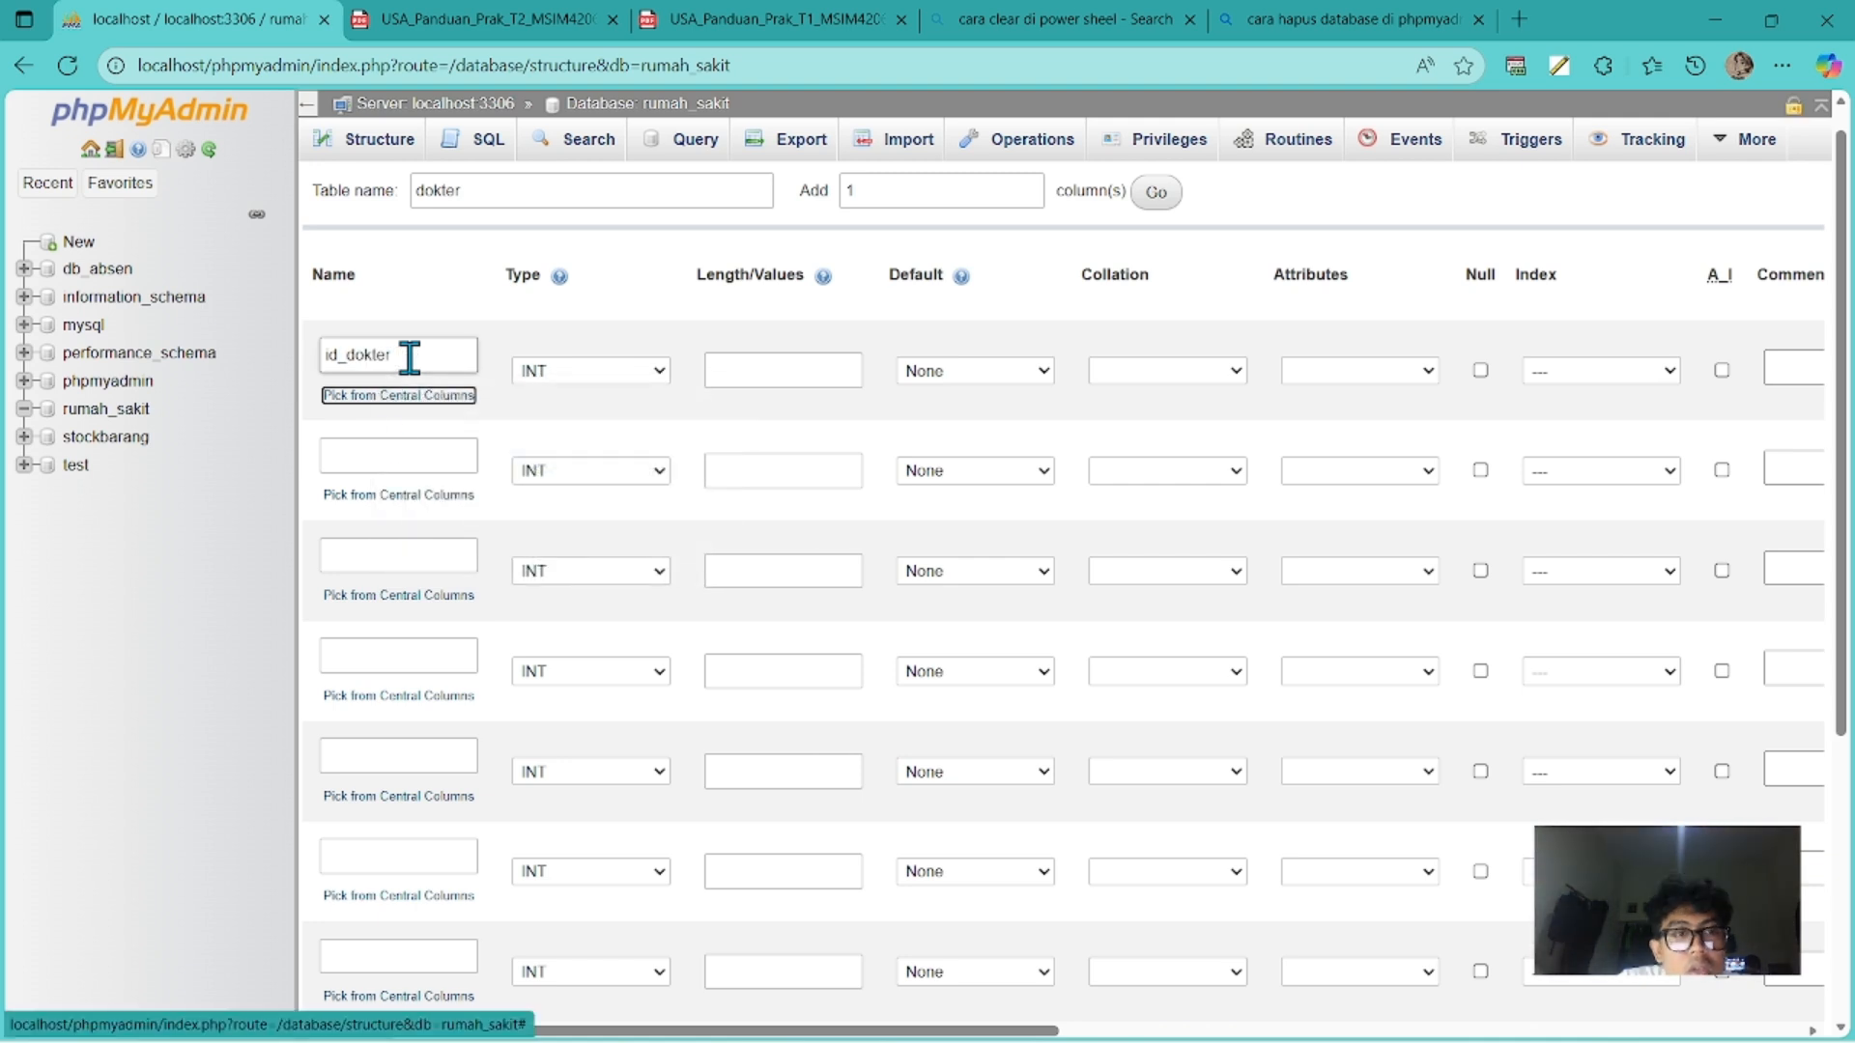
{"action": "left_click", "coordinate": [369, 467]}
{"action": "type", "text": "nama_dokter"}
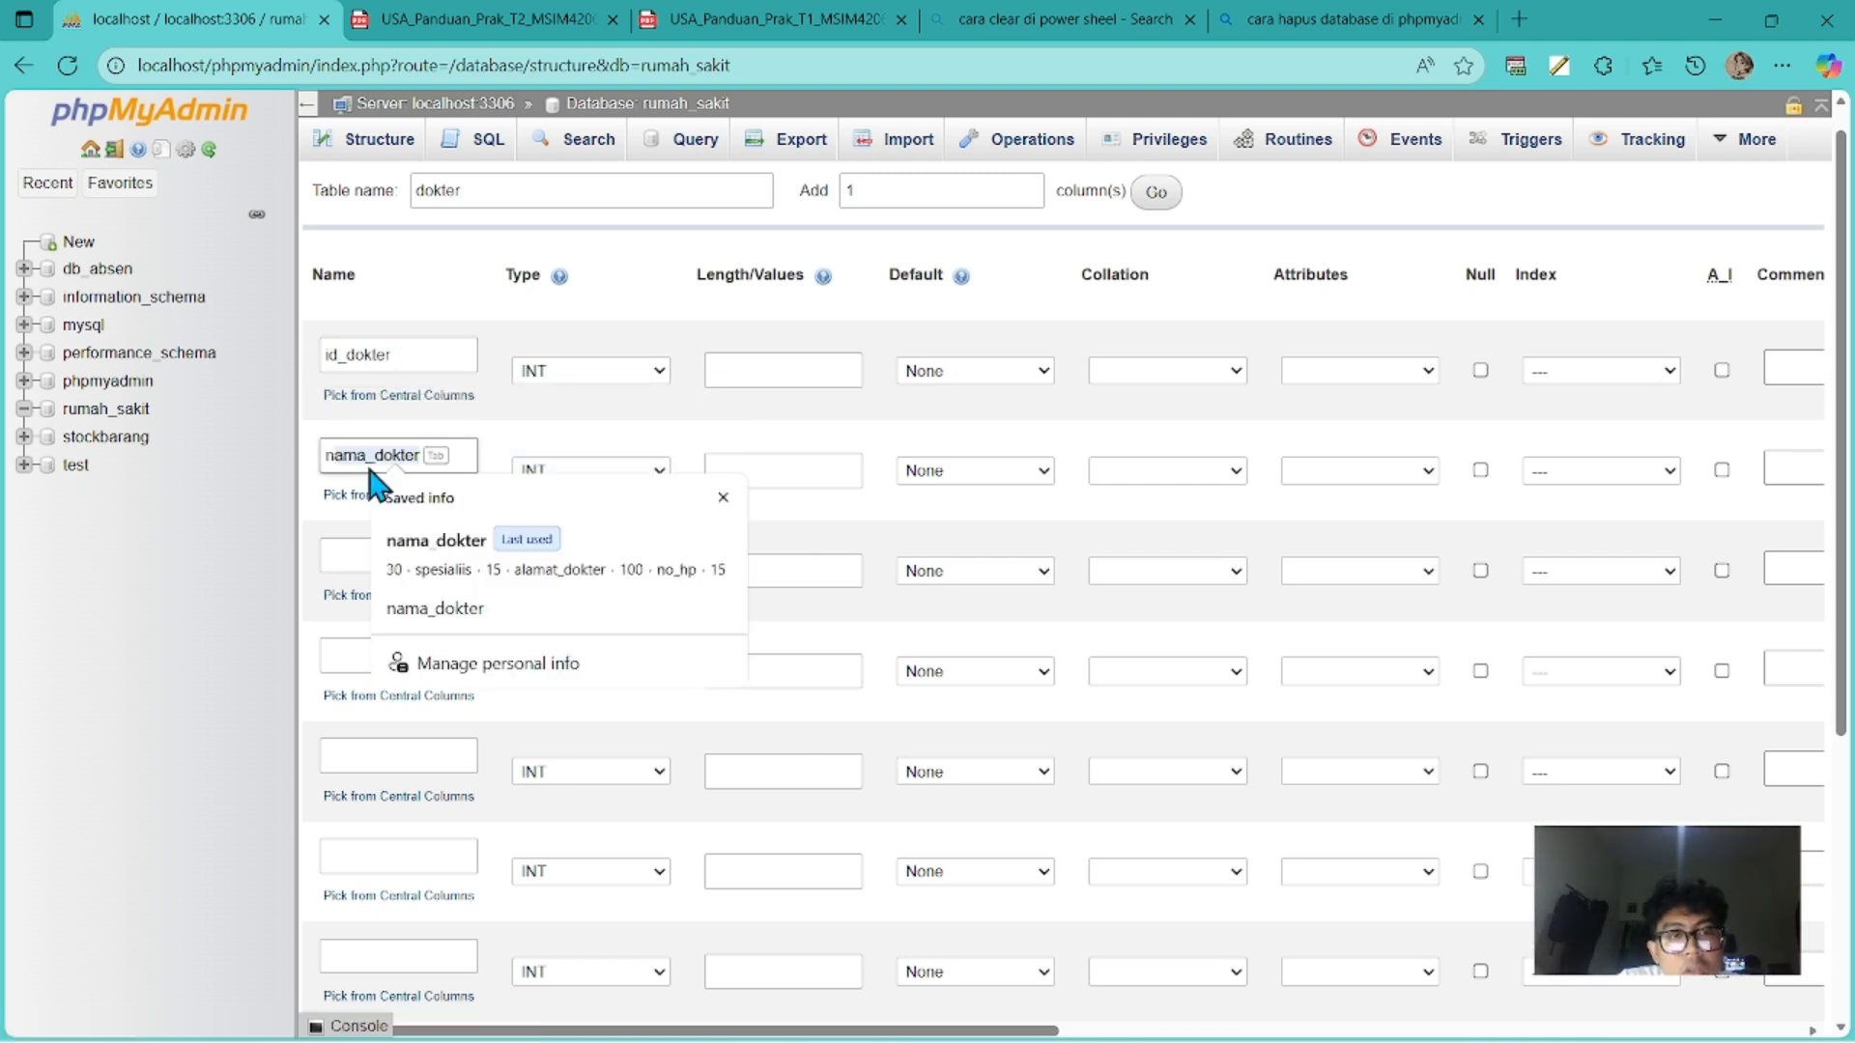
{"action": "key", "text": "Tab"}
Name the third column of the dokter table spesialiis, without filling in the other saved form values.
{"action": "scroll", "coordinate": [357, 426], "scroll_direction": "down", "scroll_amount": 2}
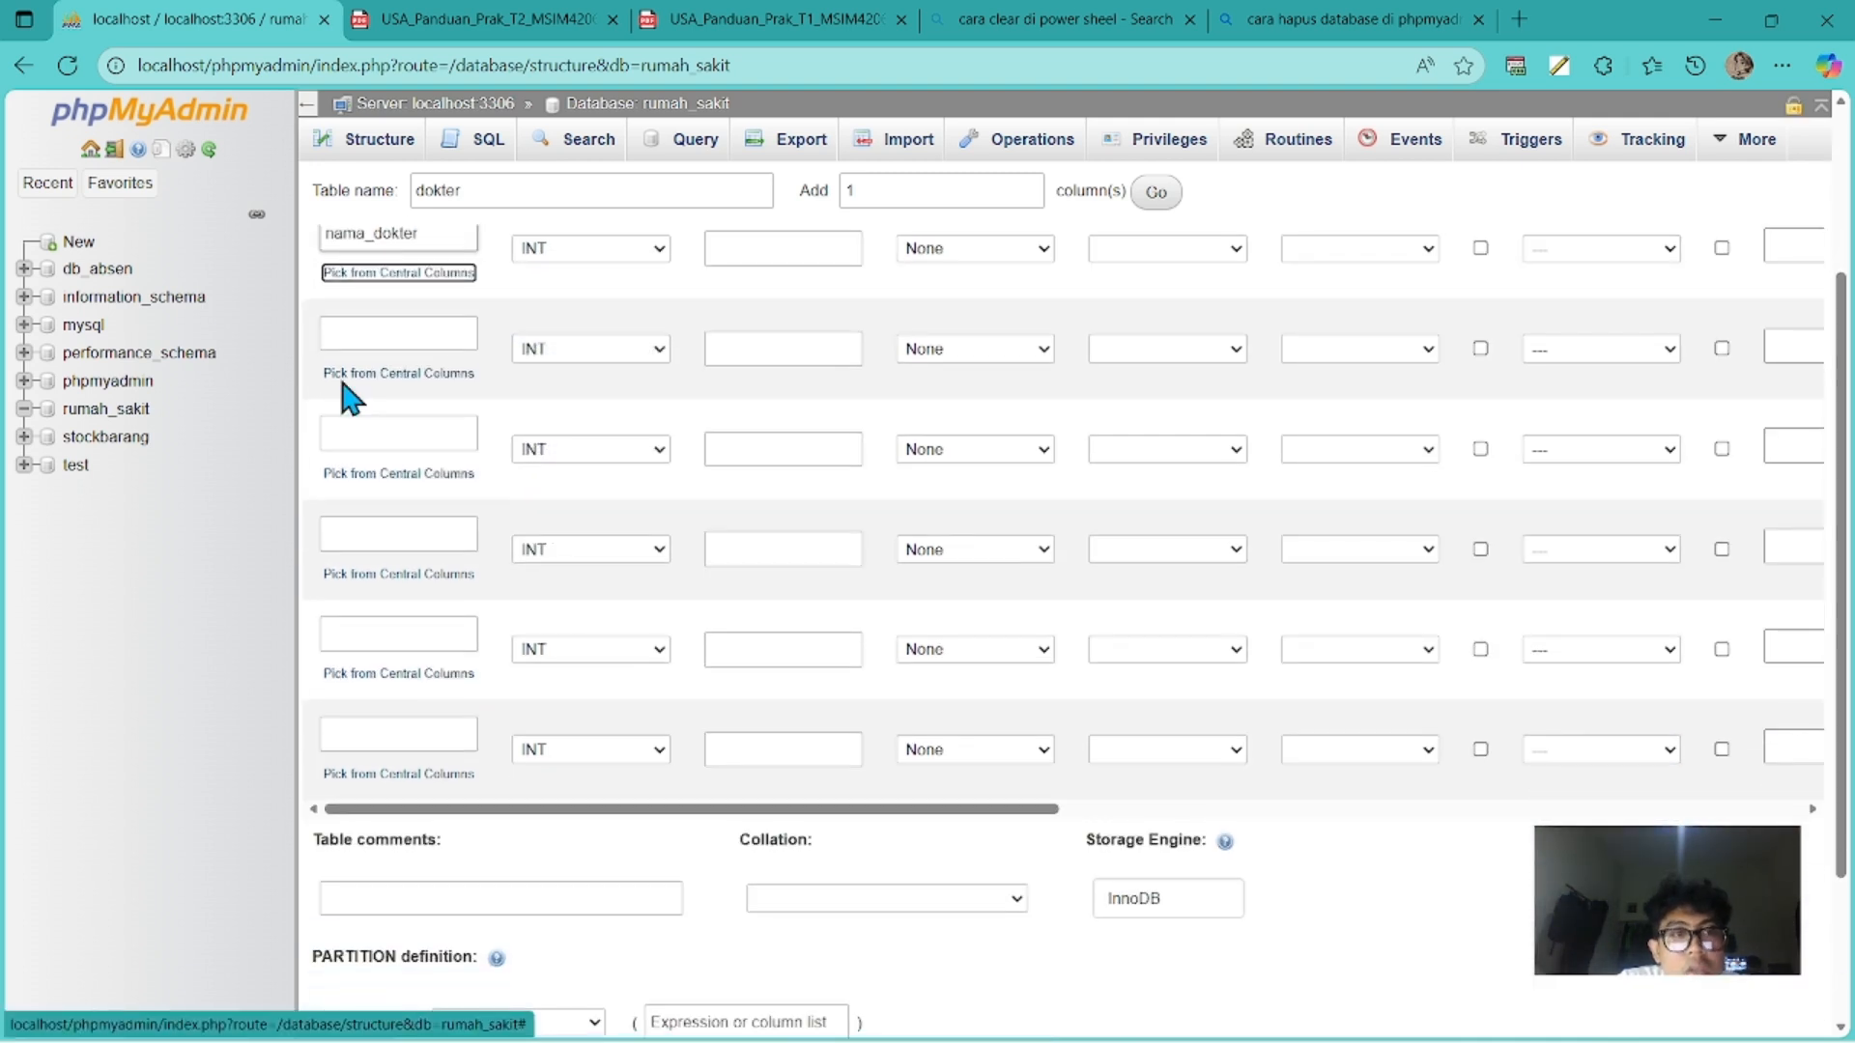
{"action": "left_click", "coordinate": [377, 329]}
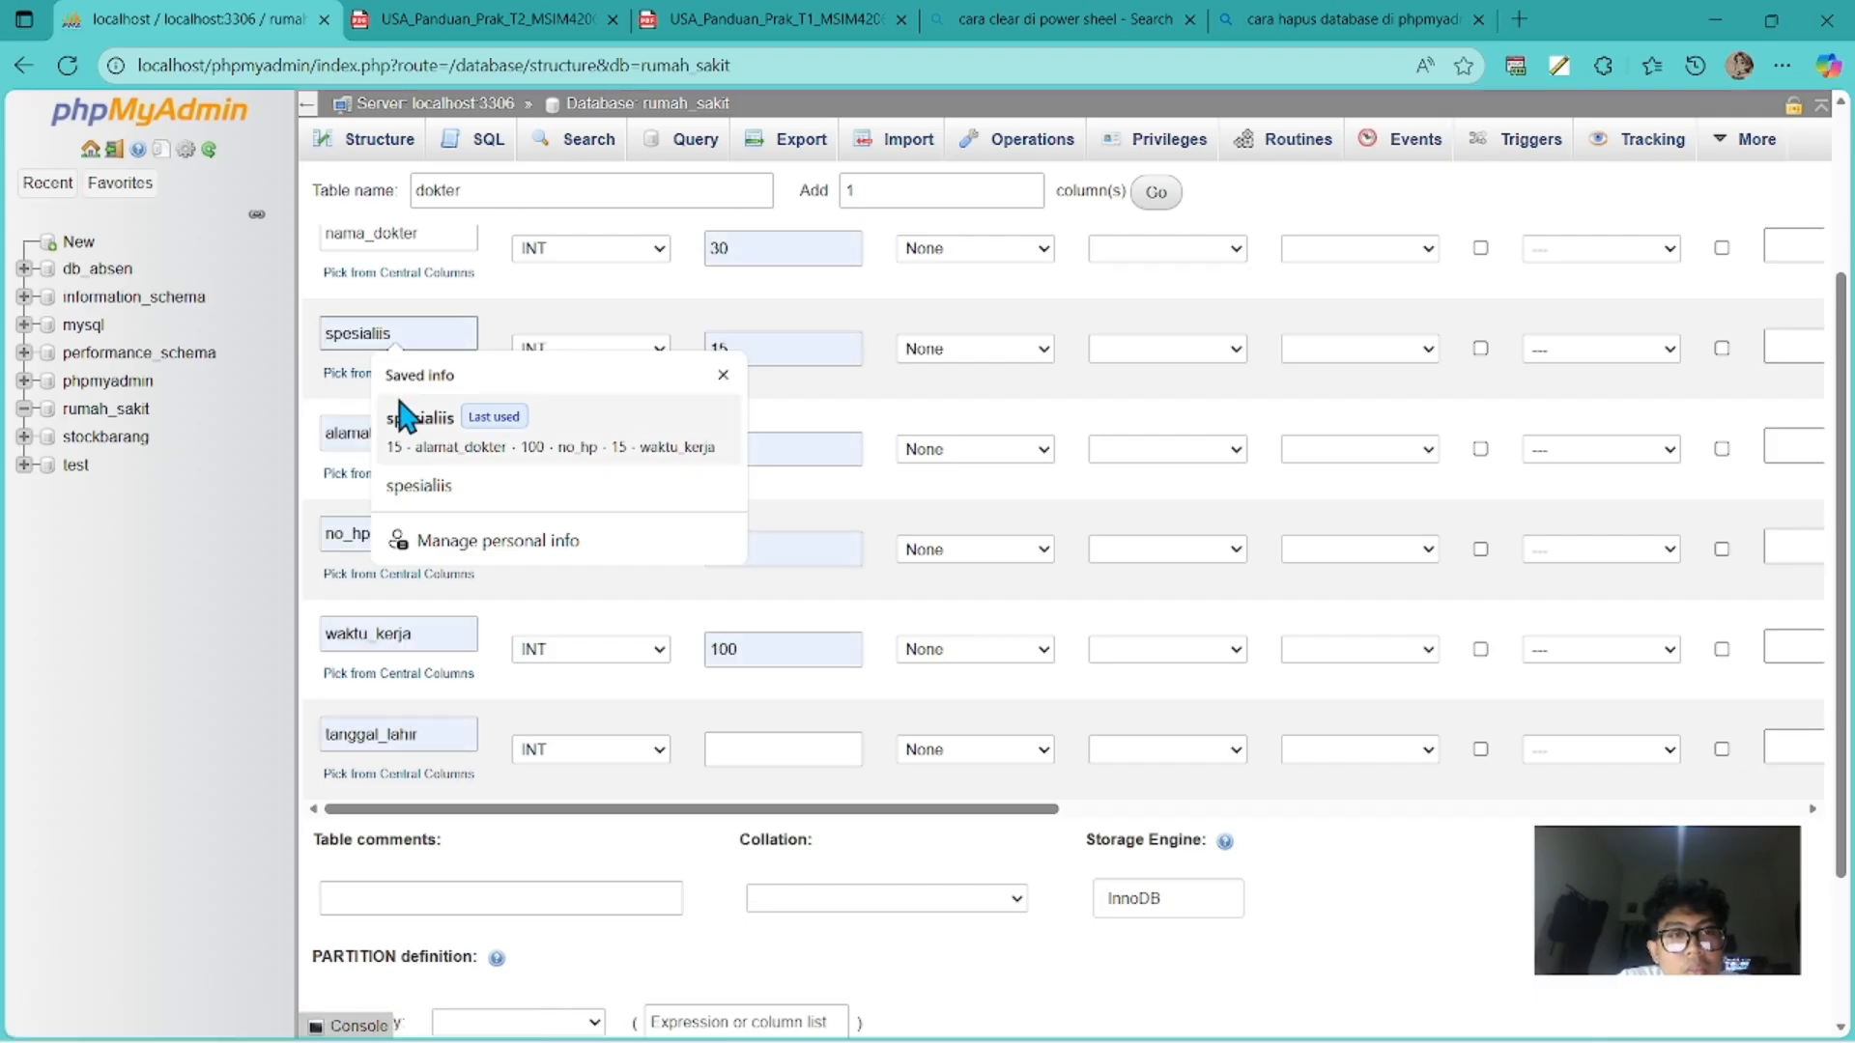
{"action": "key", "text": "Tab"}
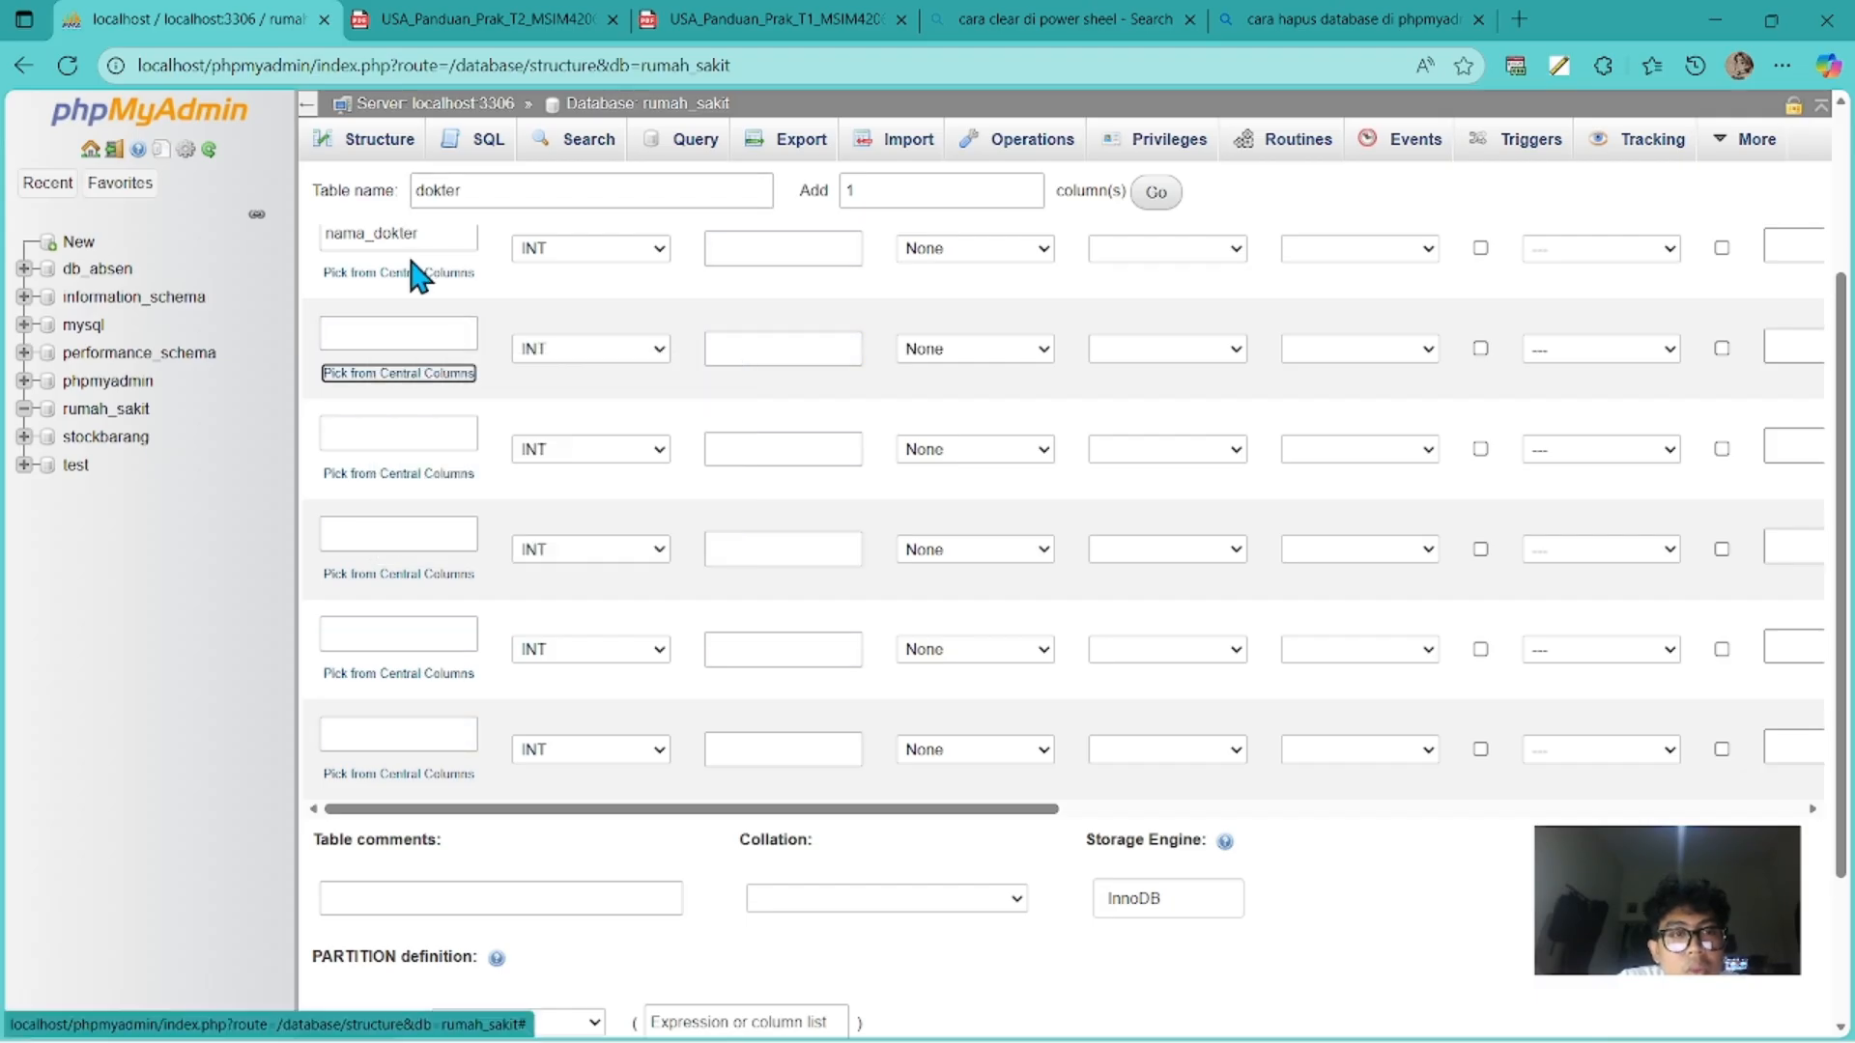
{"action": "left_click", "coordinate": [378, 328]}
{"action": "key", "text": "Down"}
{"action": "key", "text": "Tab"}
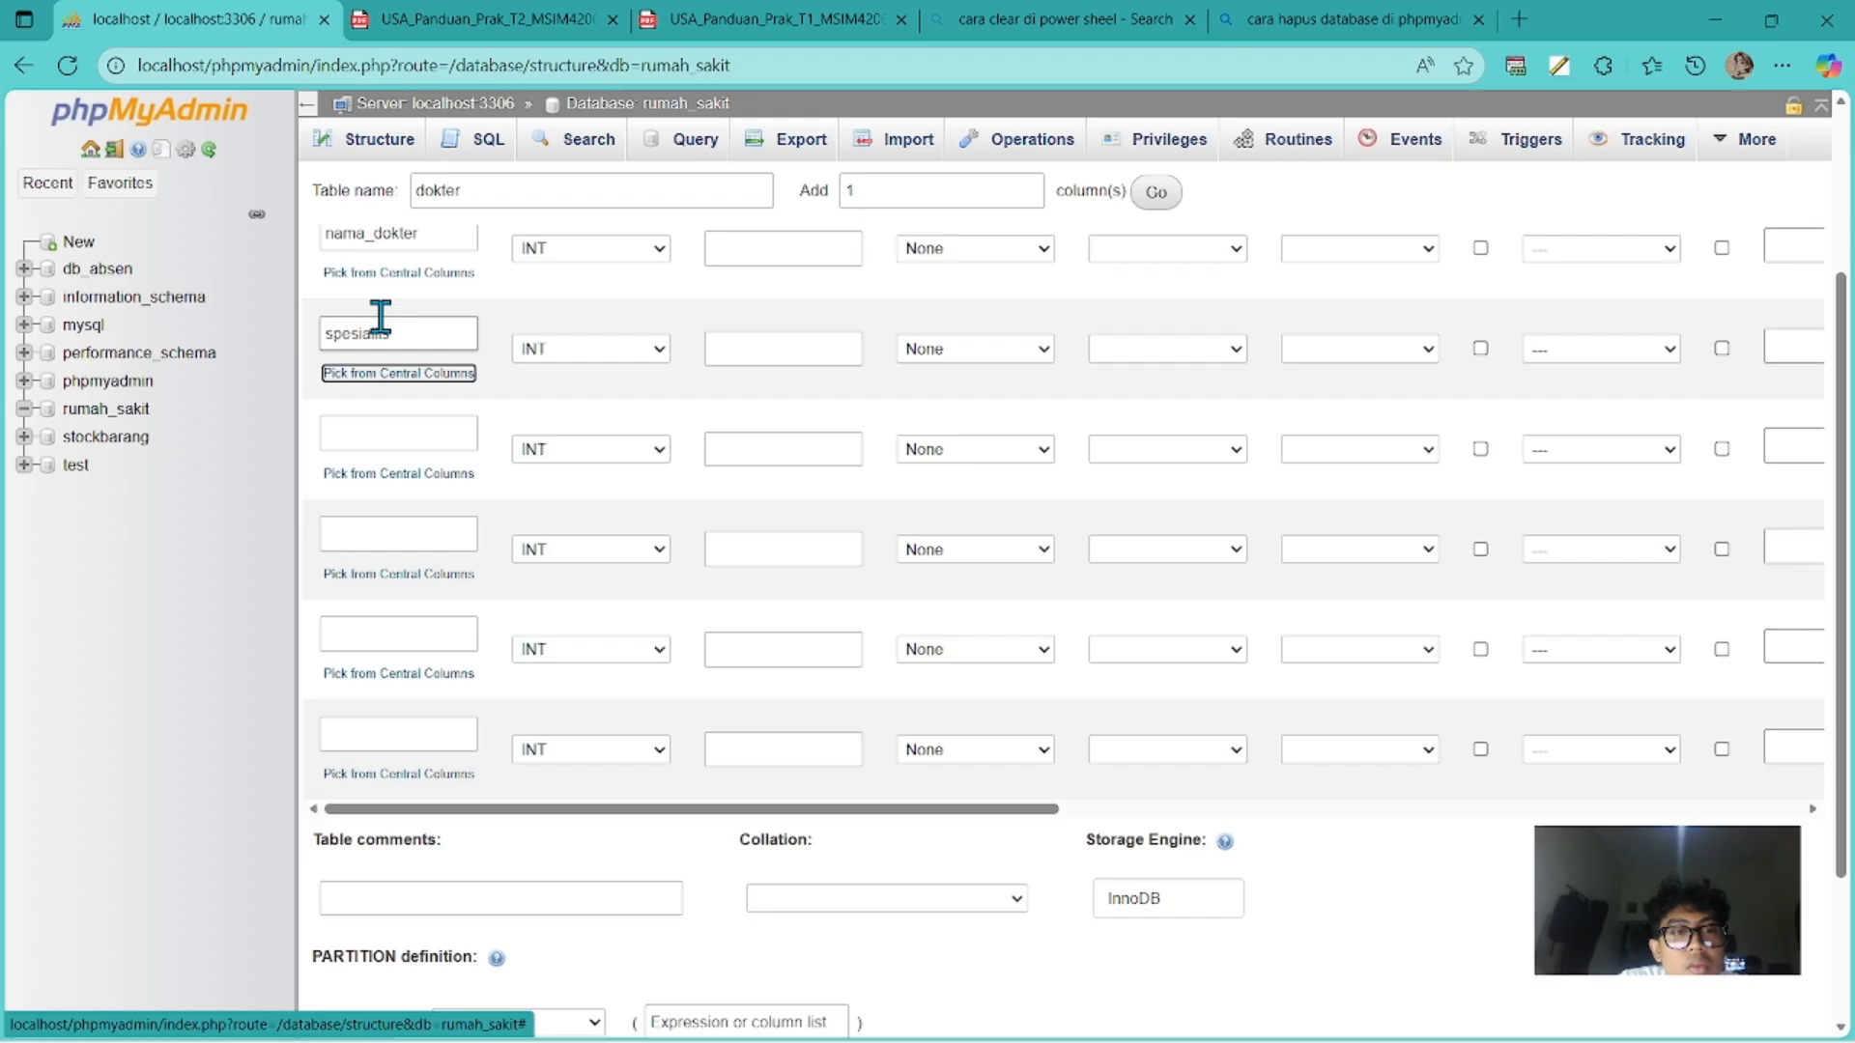
Name the fourth and fifth columns of the dokter table alamat_dokter and no_hp.
{"action": "left_click", "coordinate": [368, 425]}
{"action": "key", "text": "Down"}
{"action": "key", "text": "Down"}
{"action": "key", "text": "Tab"}
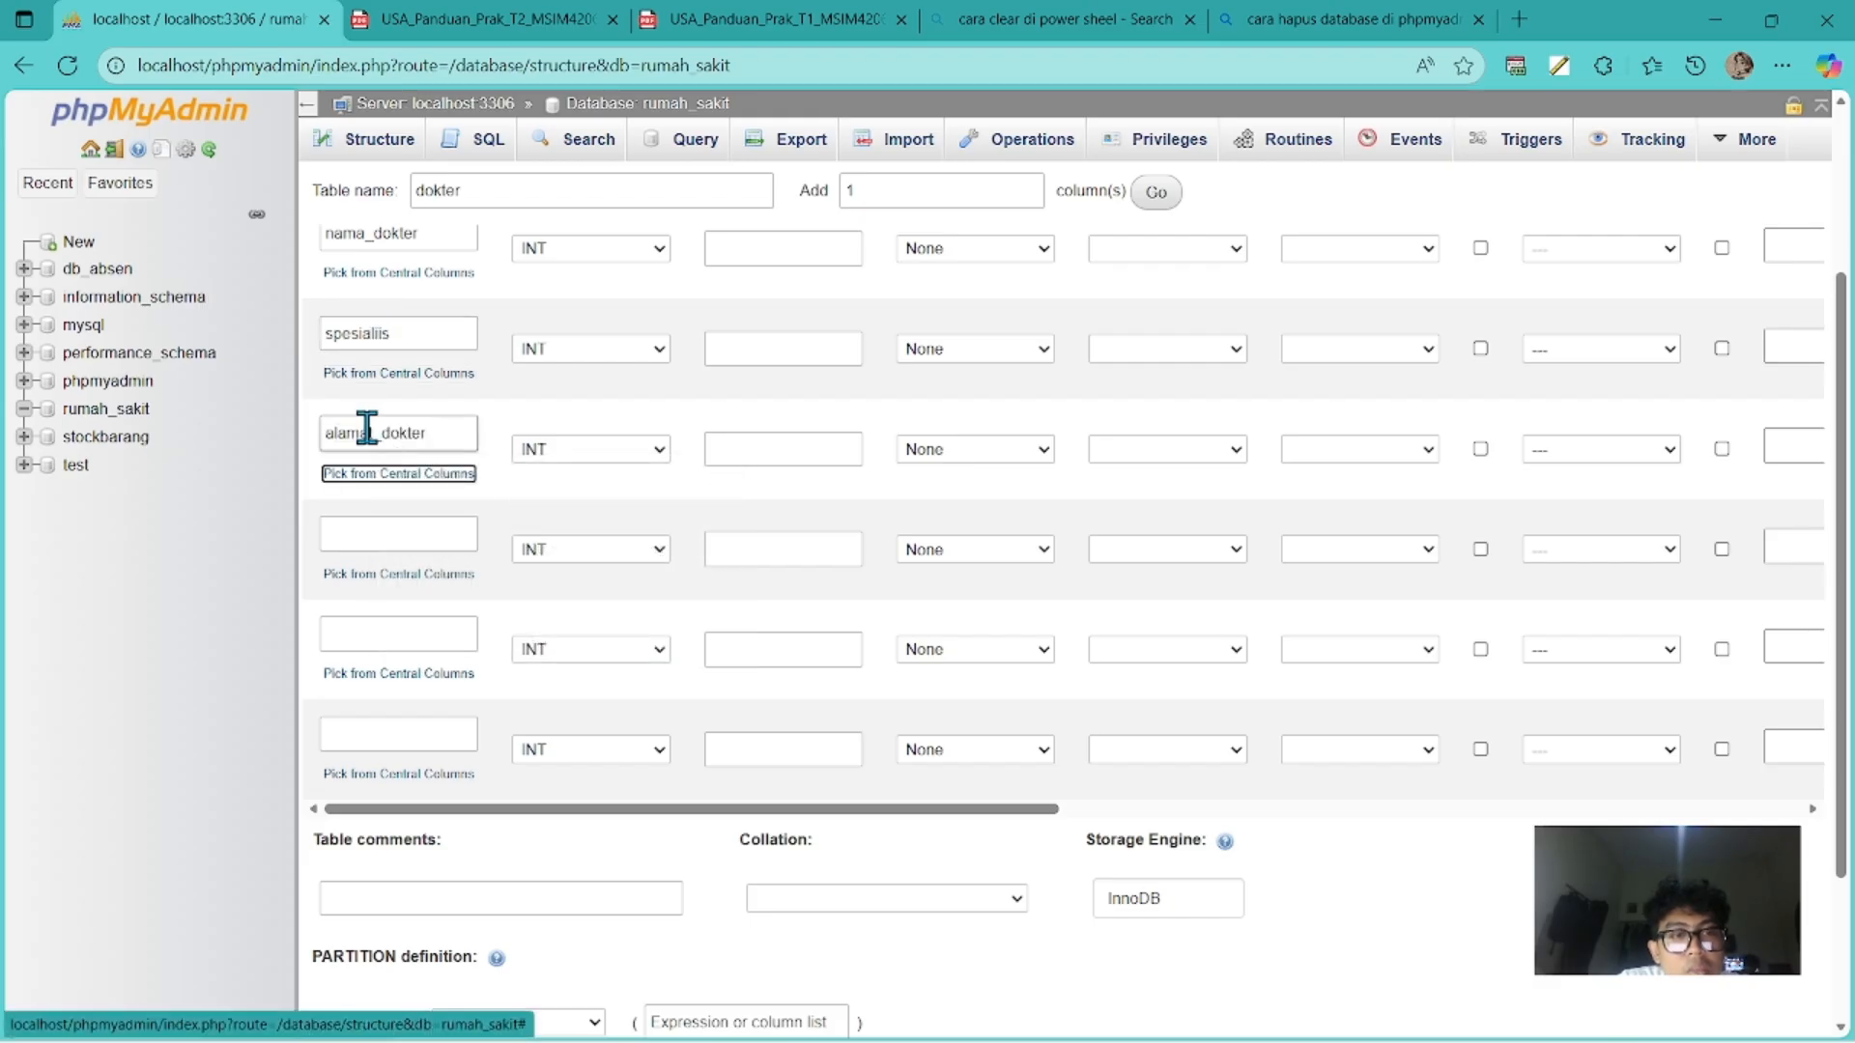
{"action": "left_click", "coordinate": [368, 529]}
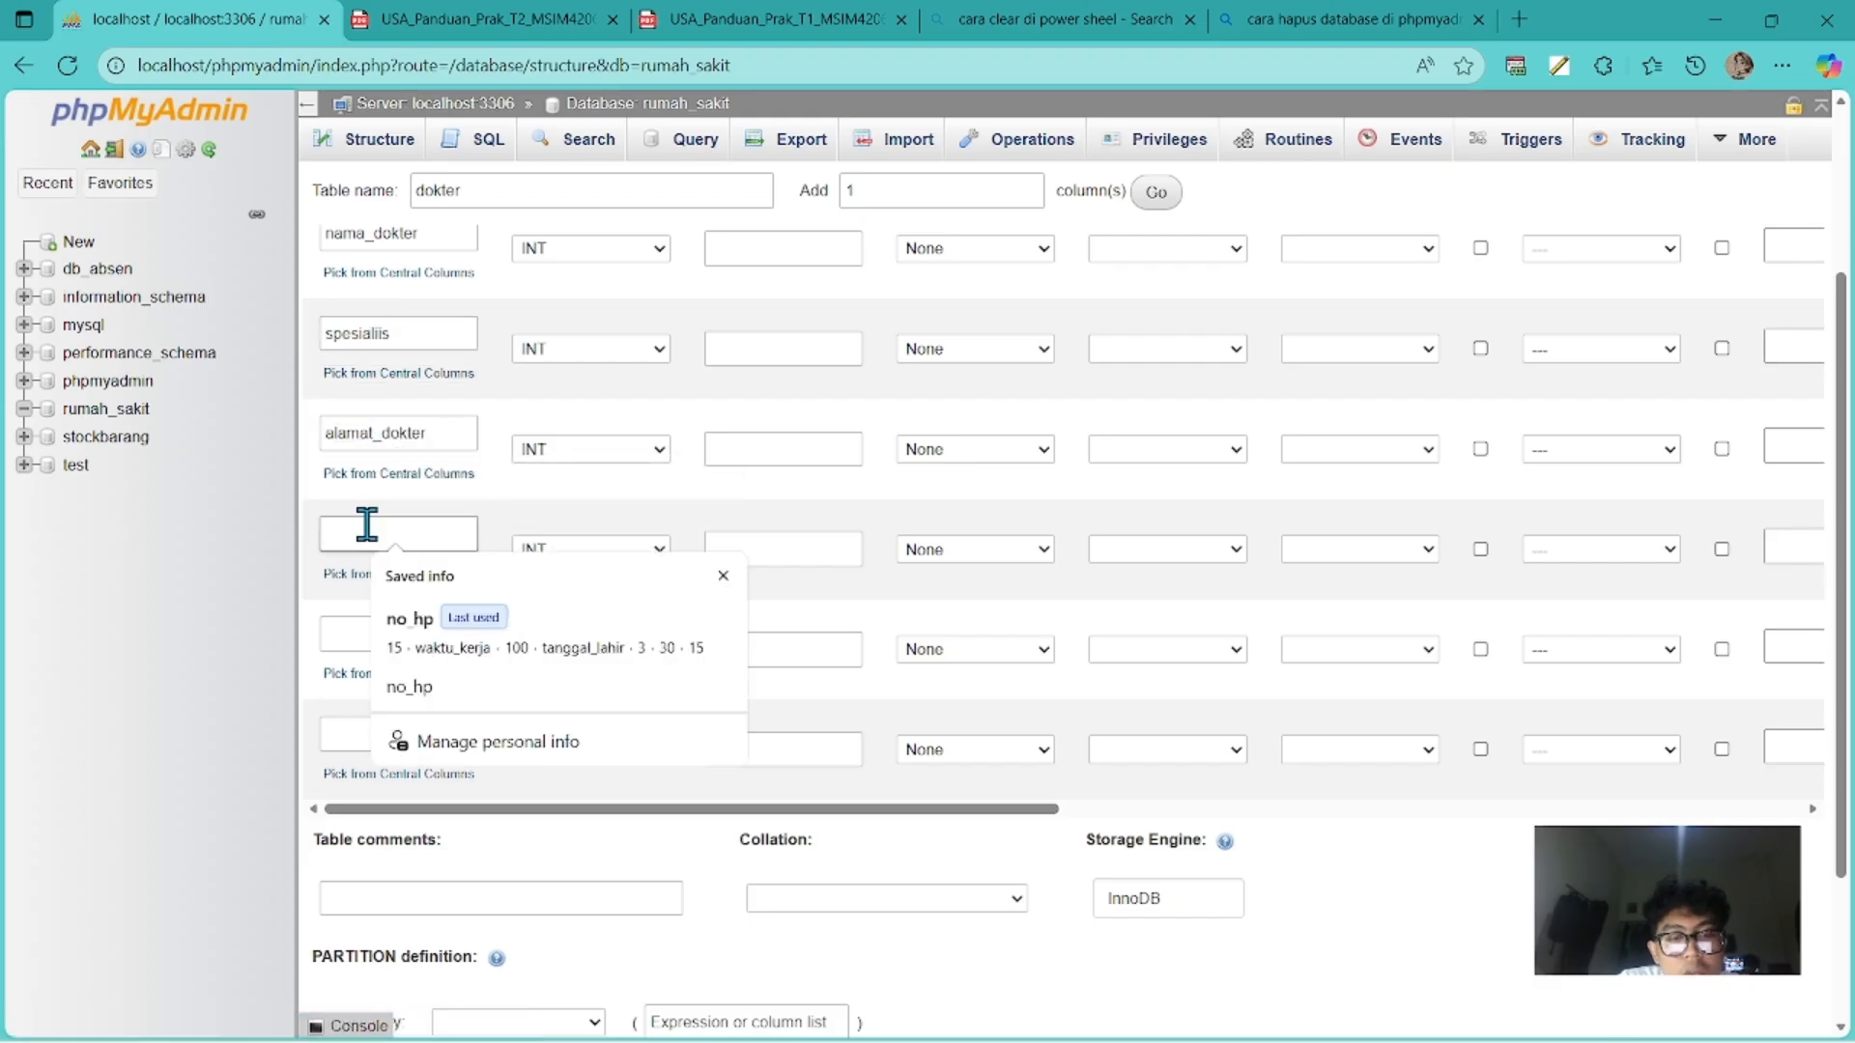
{"action": "key", "text": "Tab"}
Name the sixth and seventh columns of the dokter table waktu_kerja and tanggal_lahir.
{"action": "scroll", "coordinate": [364, 527], "scroll_direction": "down", "scroll_amount": 2}
{"action": "left_click", "coordinate": [377, 499]}
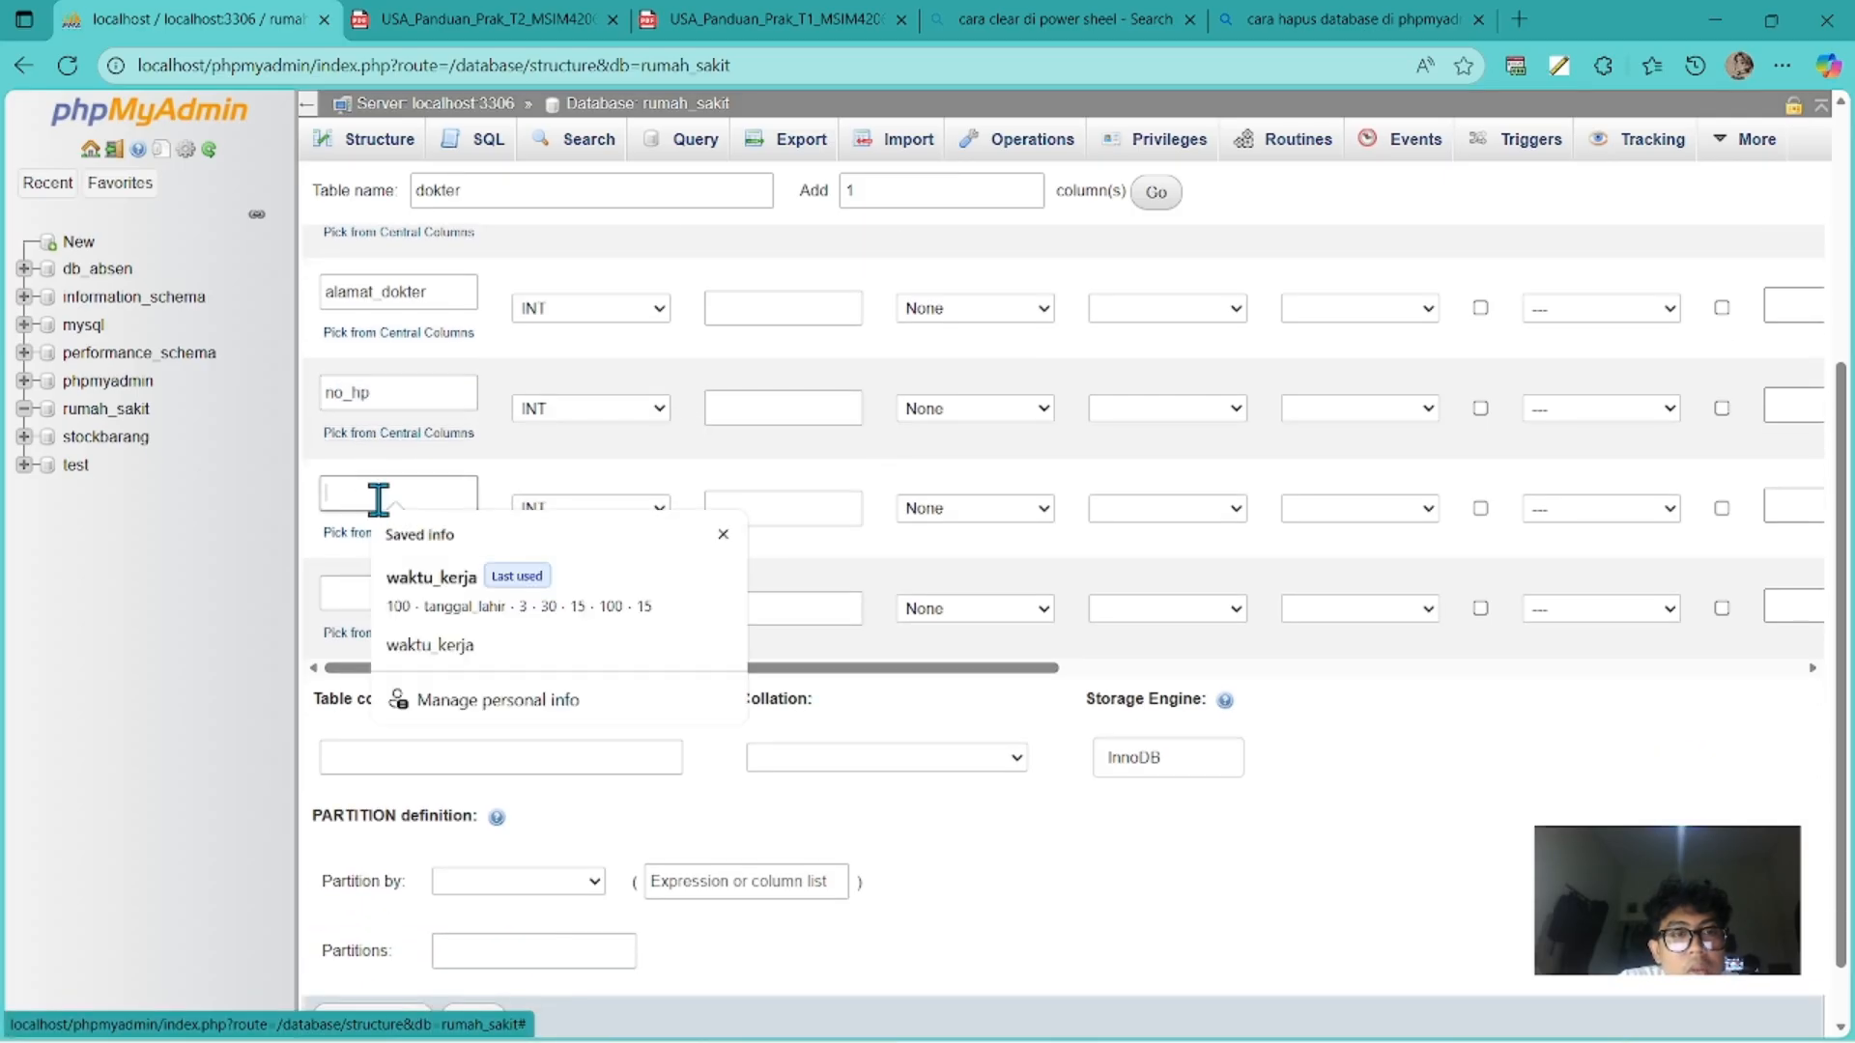
{"action": "key", "text": "Tab"}
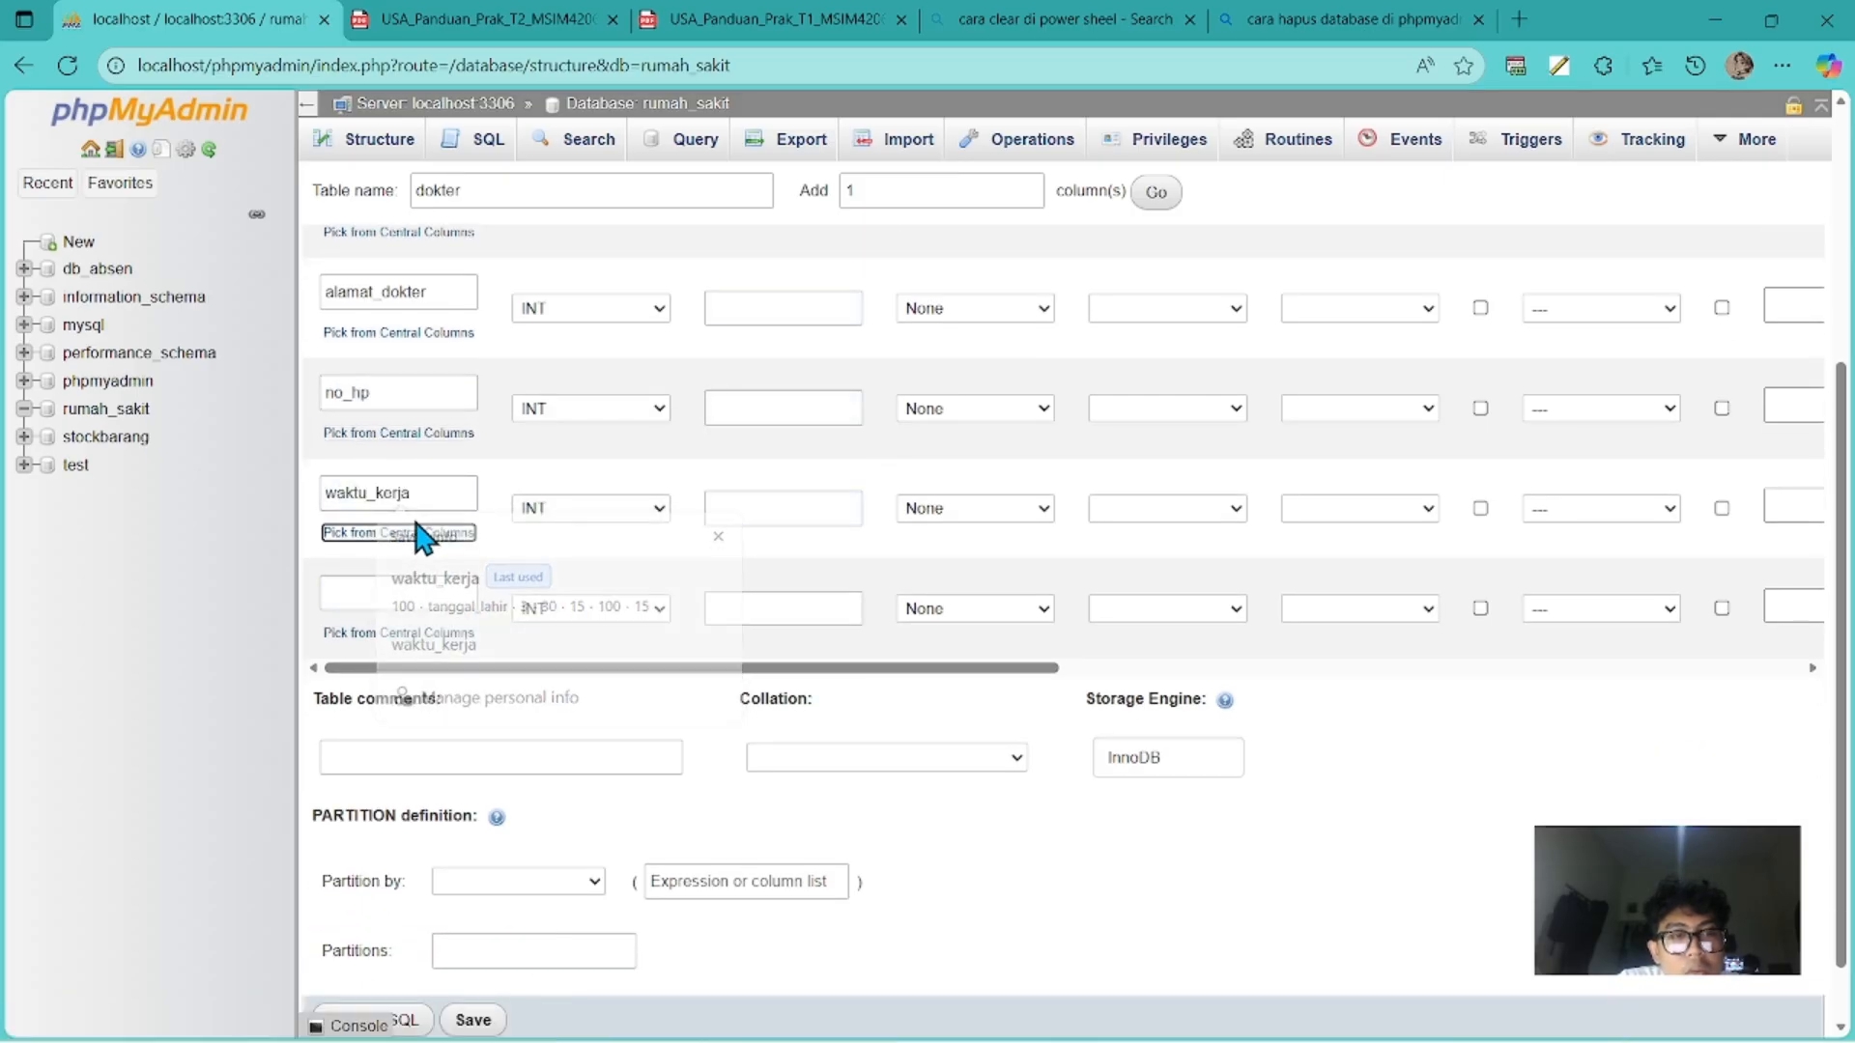
{"action": "left_click", "coordinate": [368, 594]}
{"action": "key", "text": "Down"}
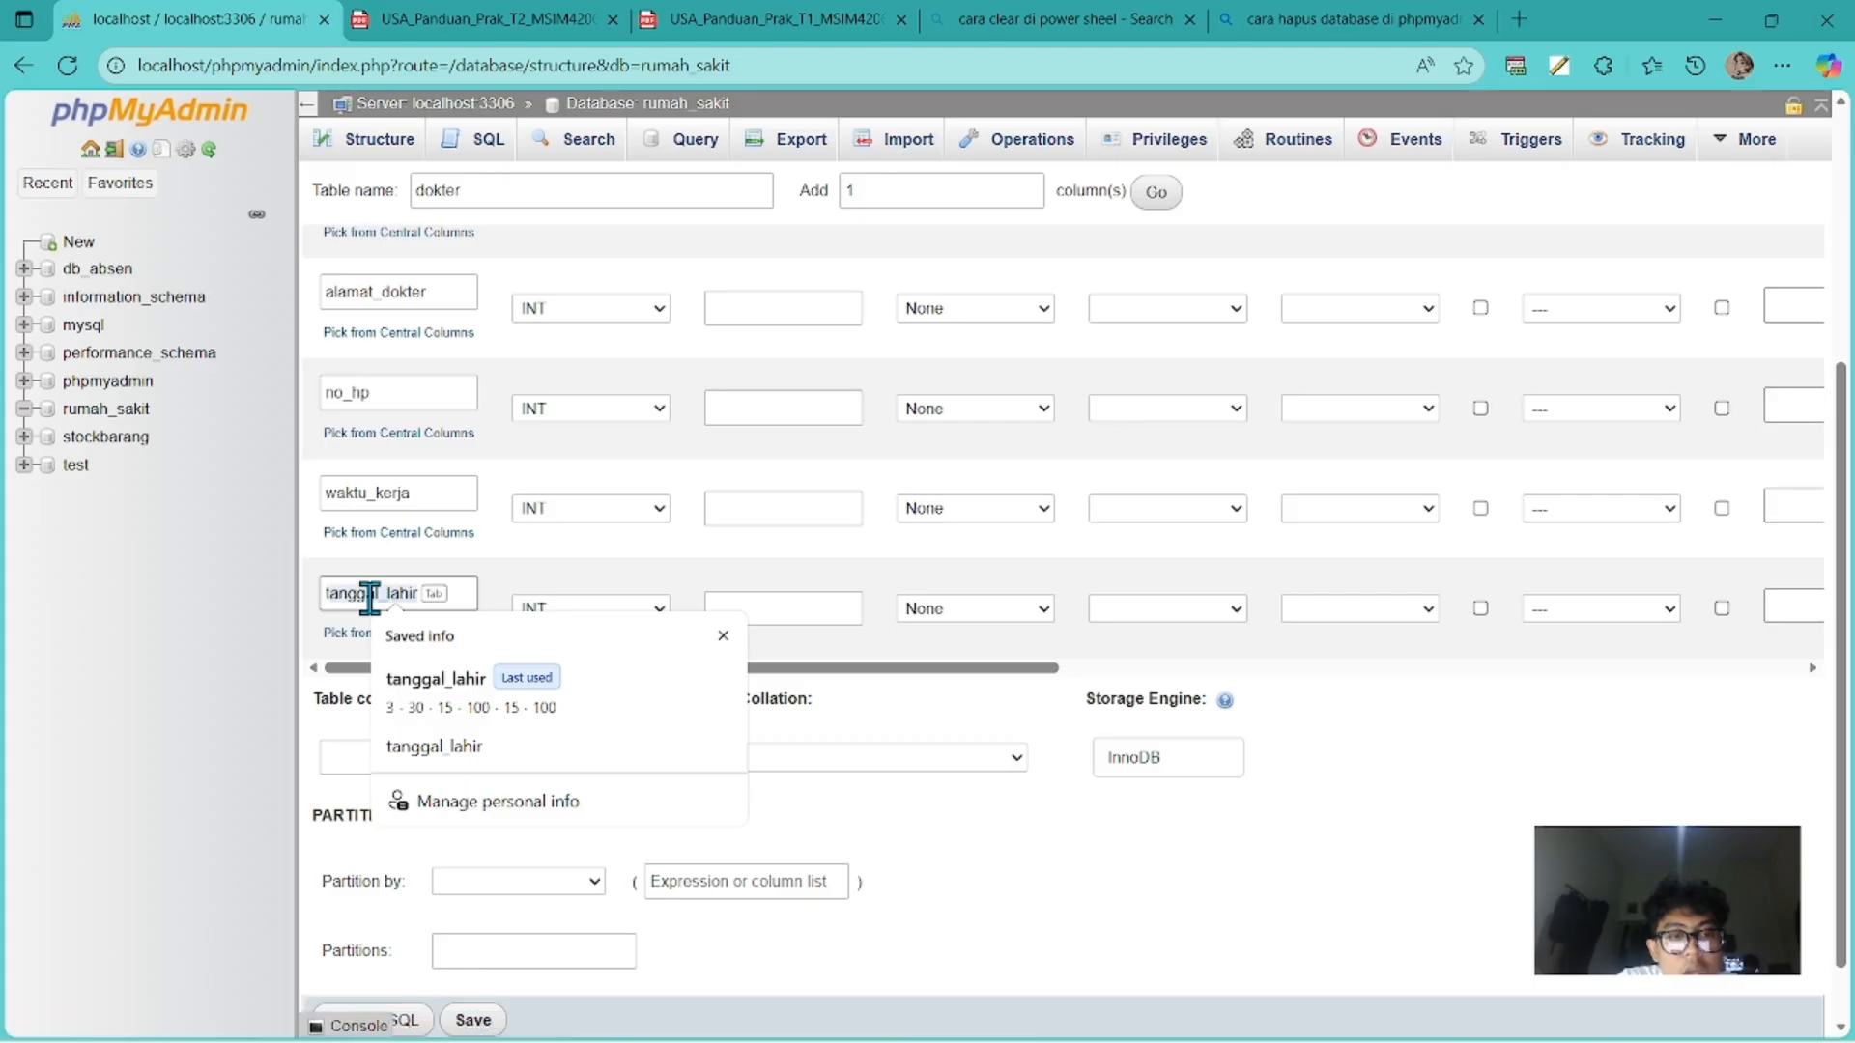
{"action": "key", "text": "Tab"}
Set the data type of the nama_dokter and spesialiis columns to VARCHAR.
{"action": "scroll", "coordinate": [557, 404], "scroll_direction": "up", "scroll_amount": 4}
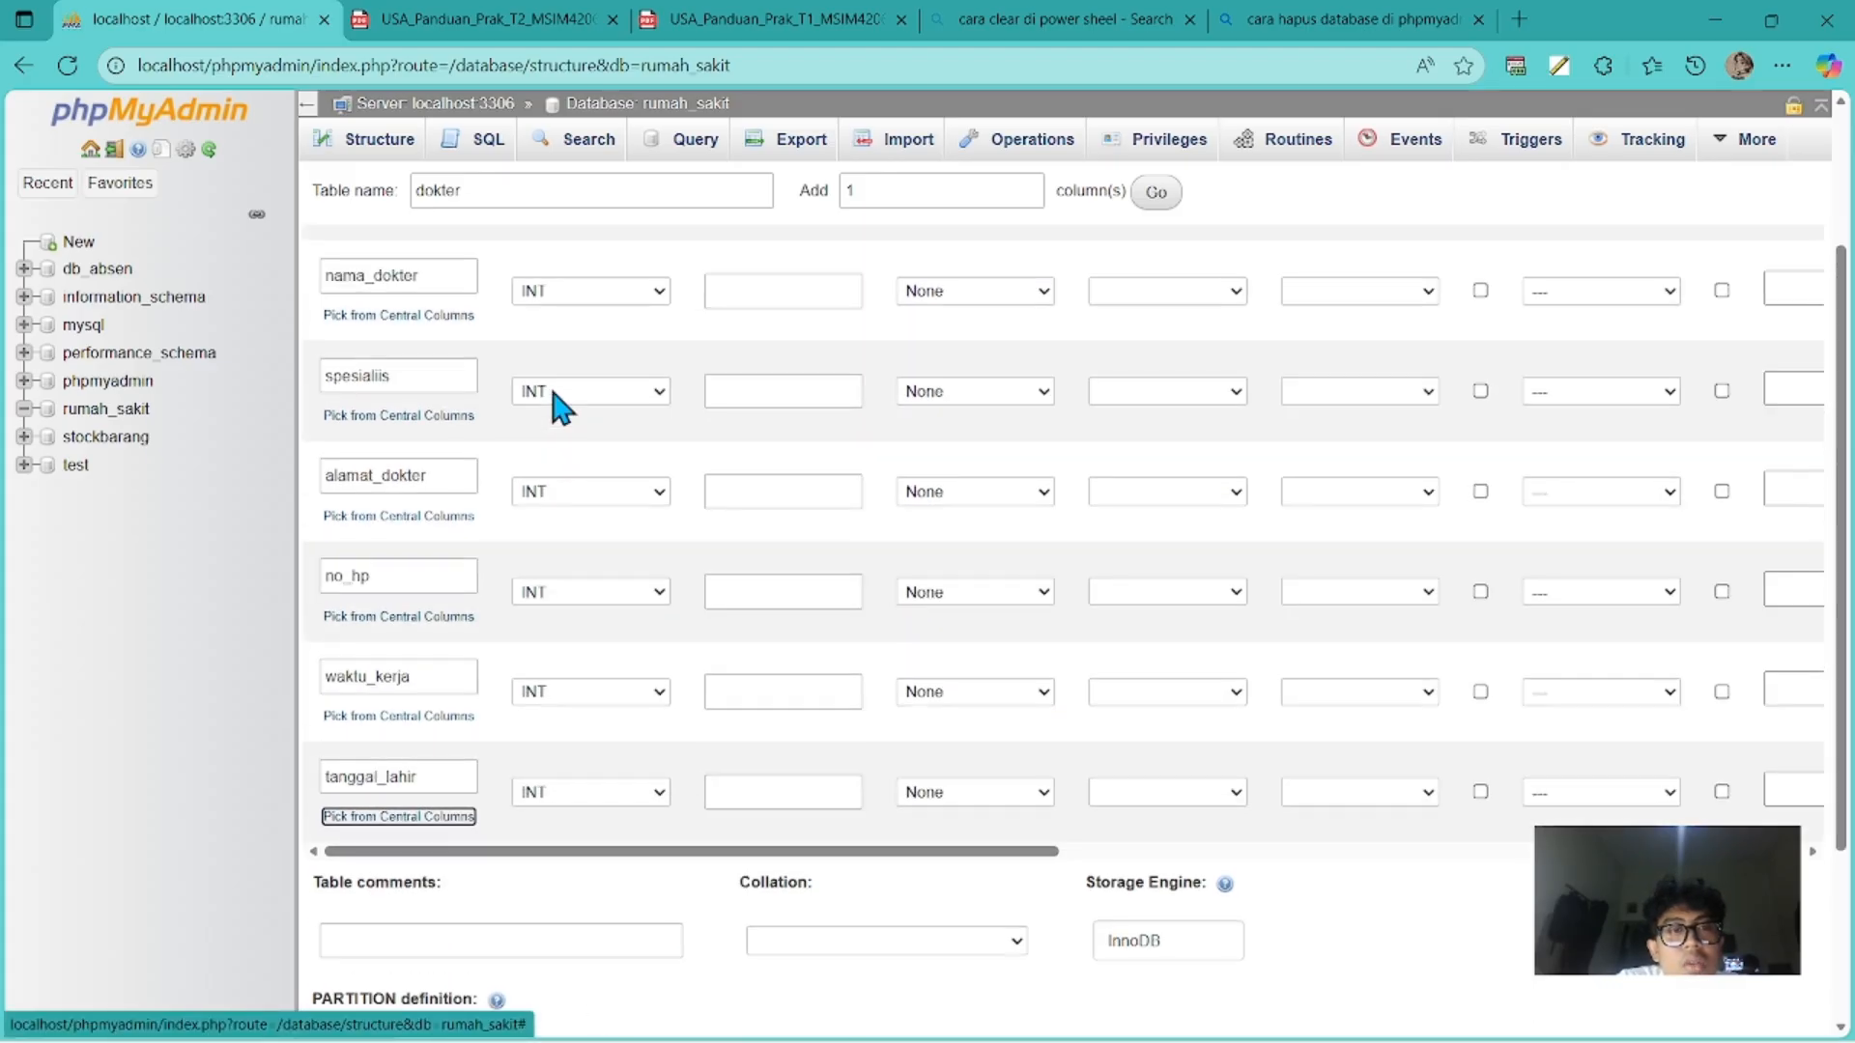
{"action": "scroll", "coordinate": [553, 404], "scroll_direction": "up", "scroll_amount": 1}
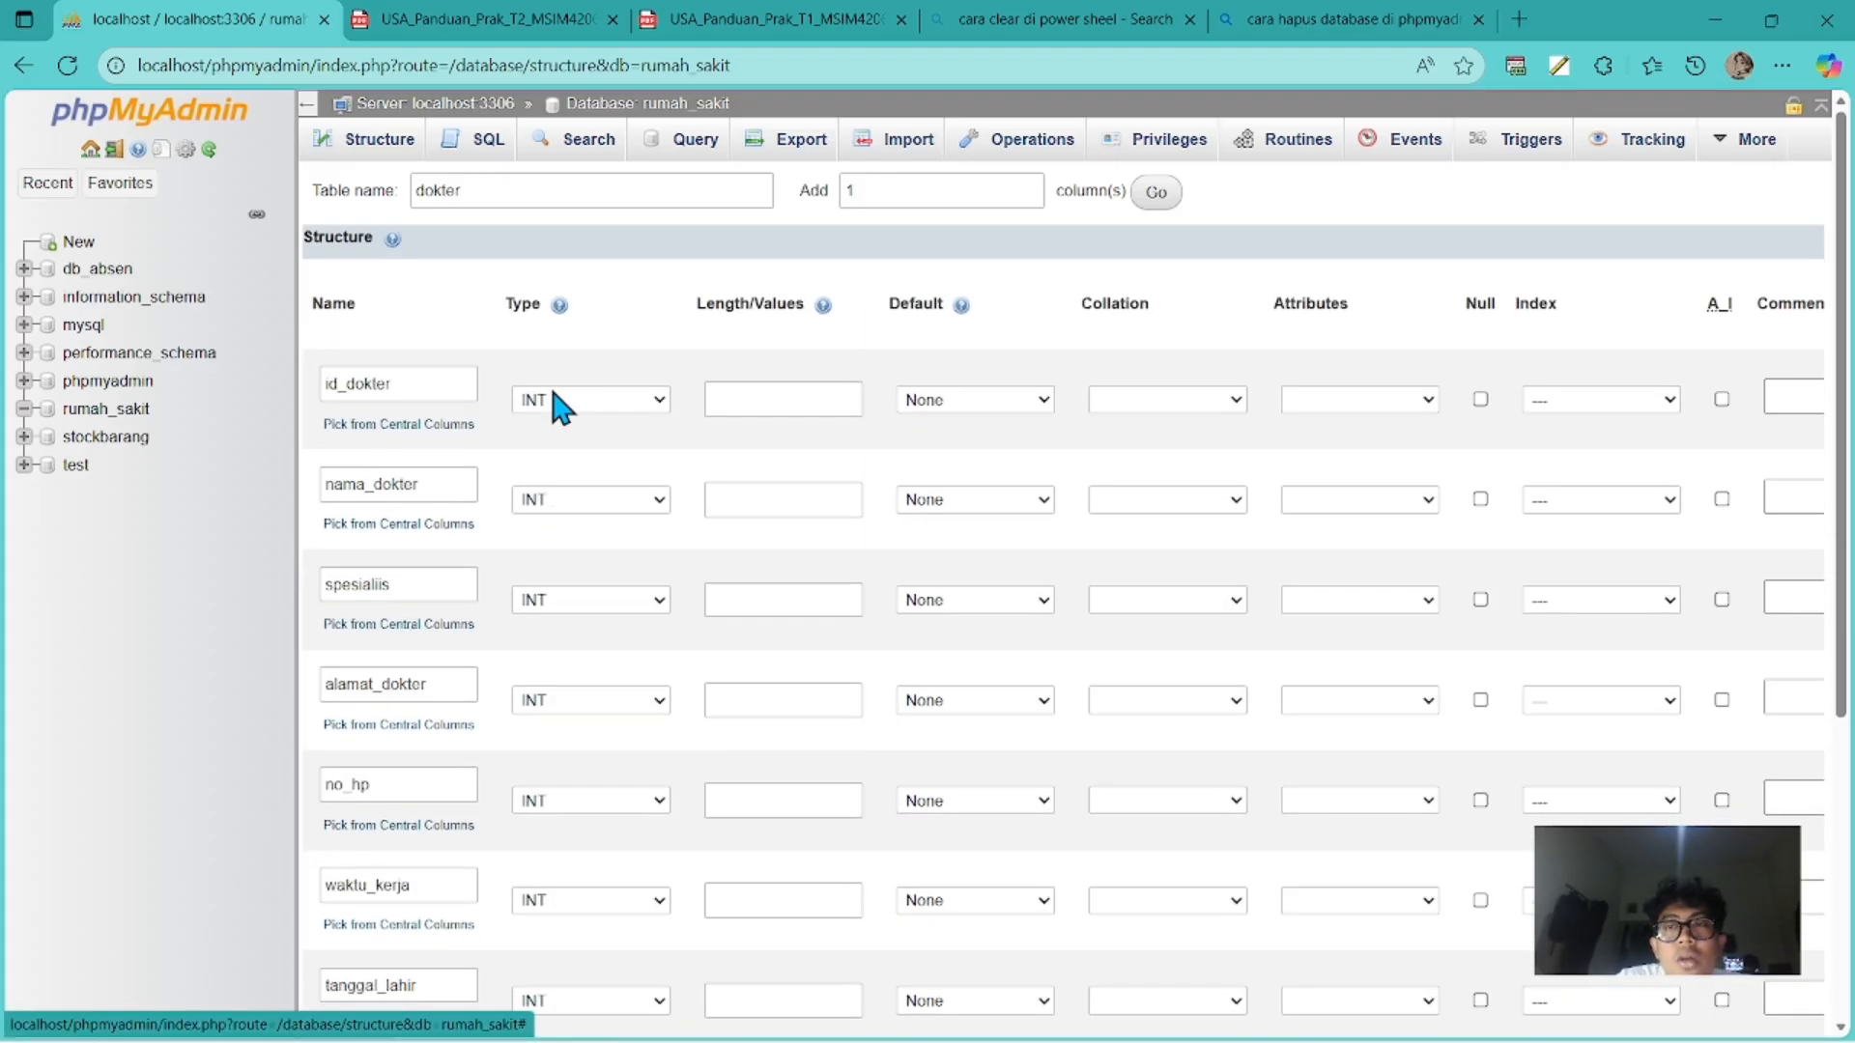
{"action": "scroll", "coordinate": [667, 365], "scroll_direction": "down", "scroll_amount": 1}
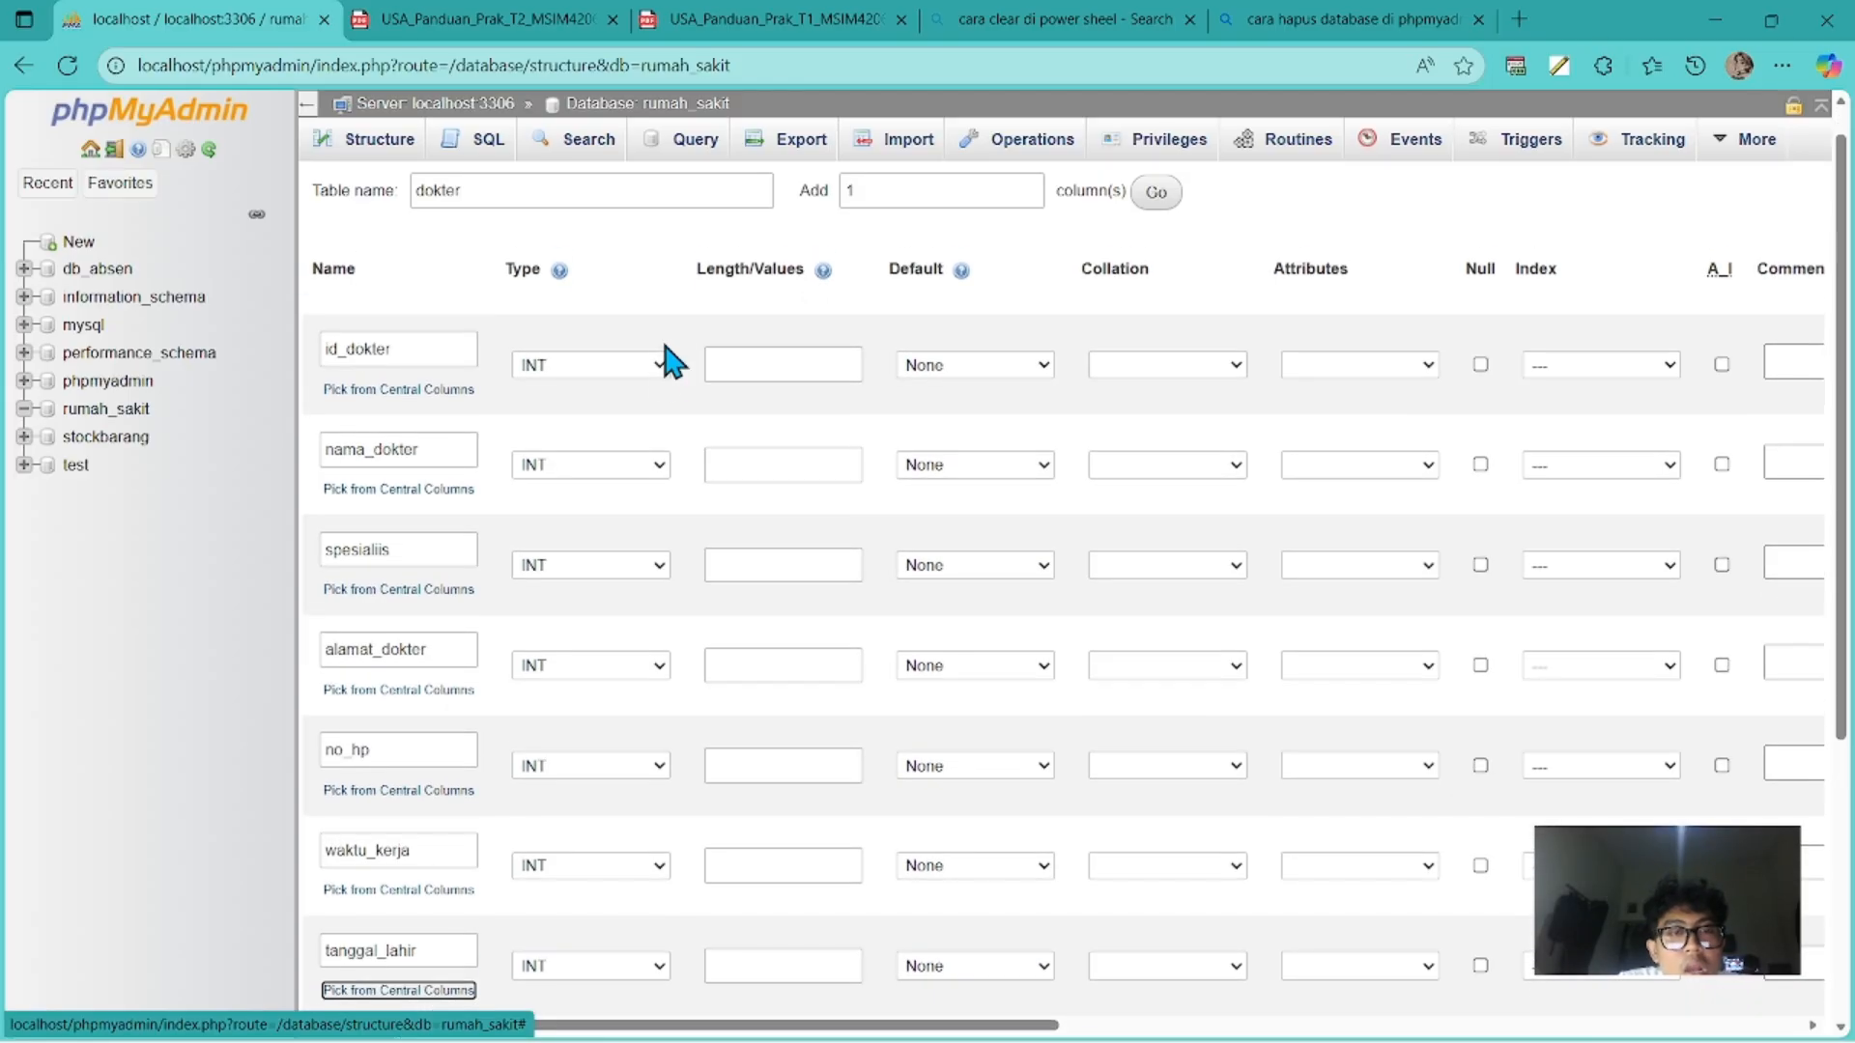
{"action": "scroll", "coordinate": [660, 385], "scroll_direction": "down", "scroll_amount": 2}
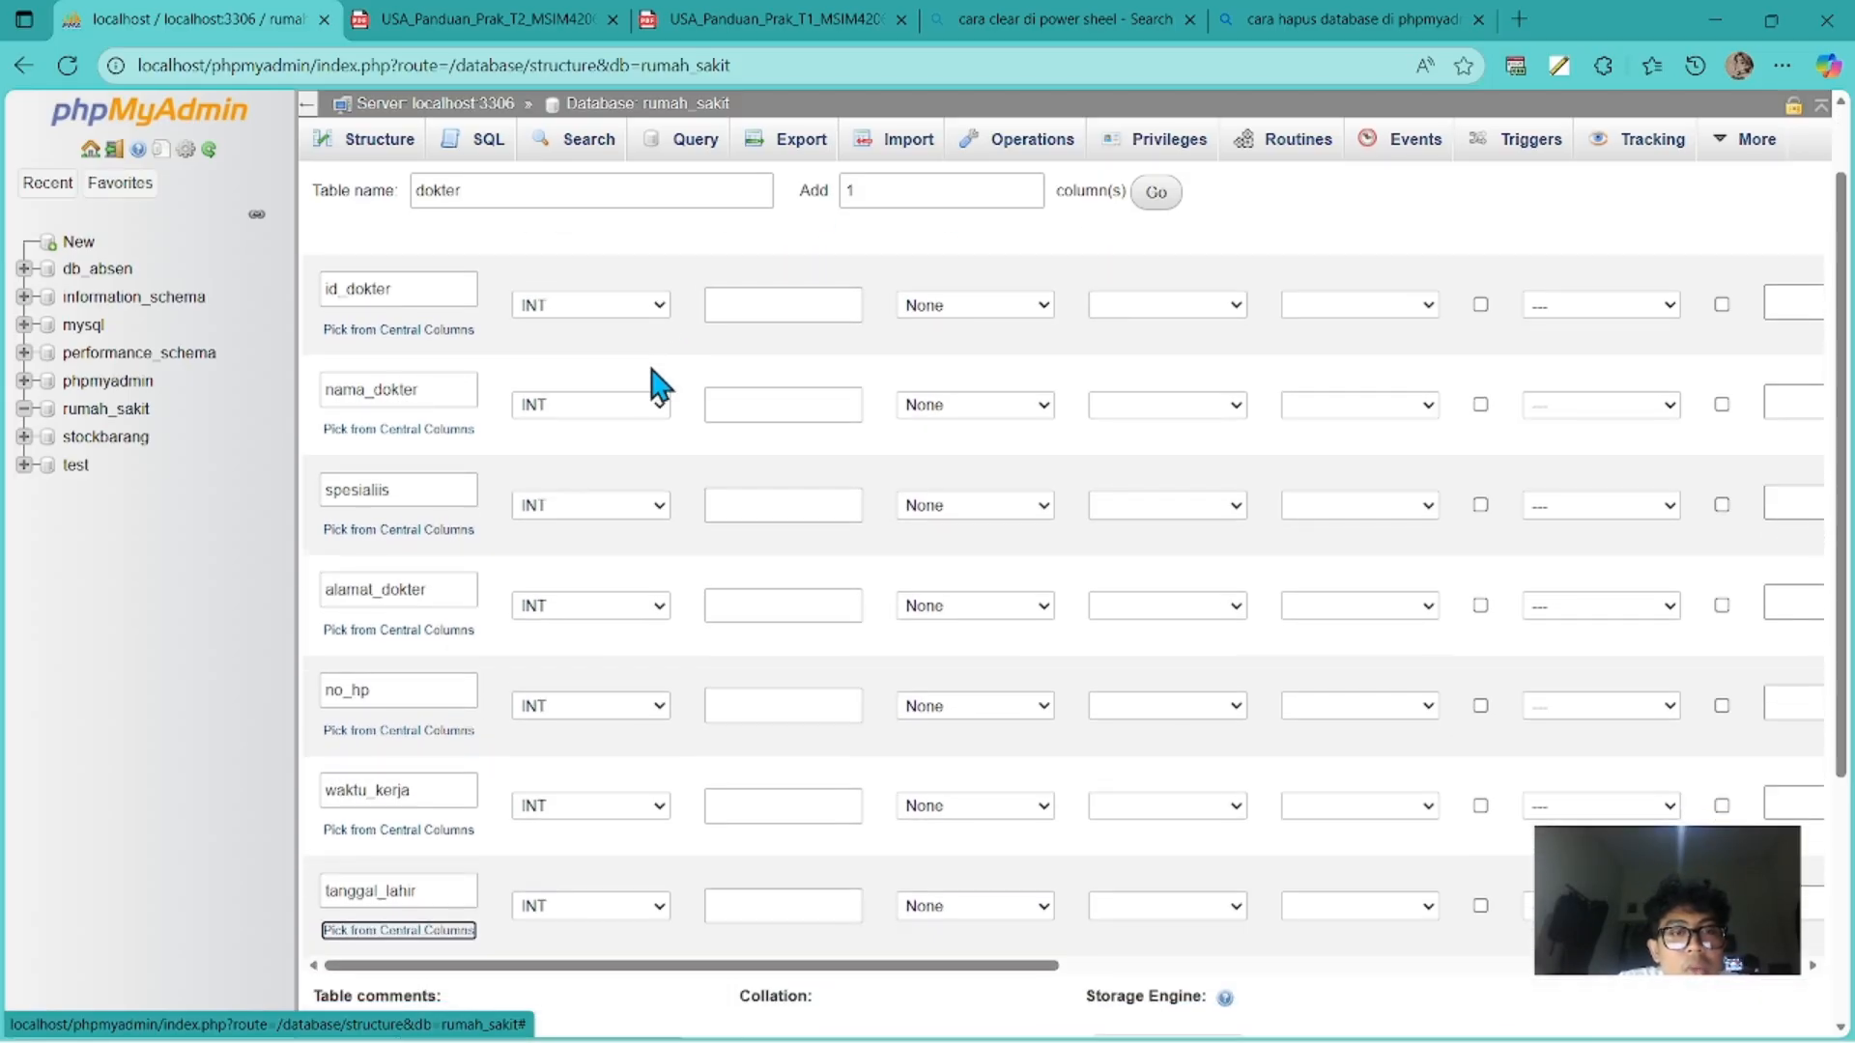
{"action": "left_click", "coordinate": [646, 386]}
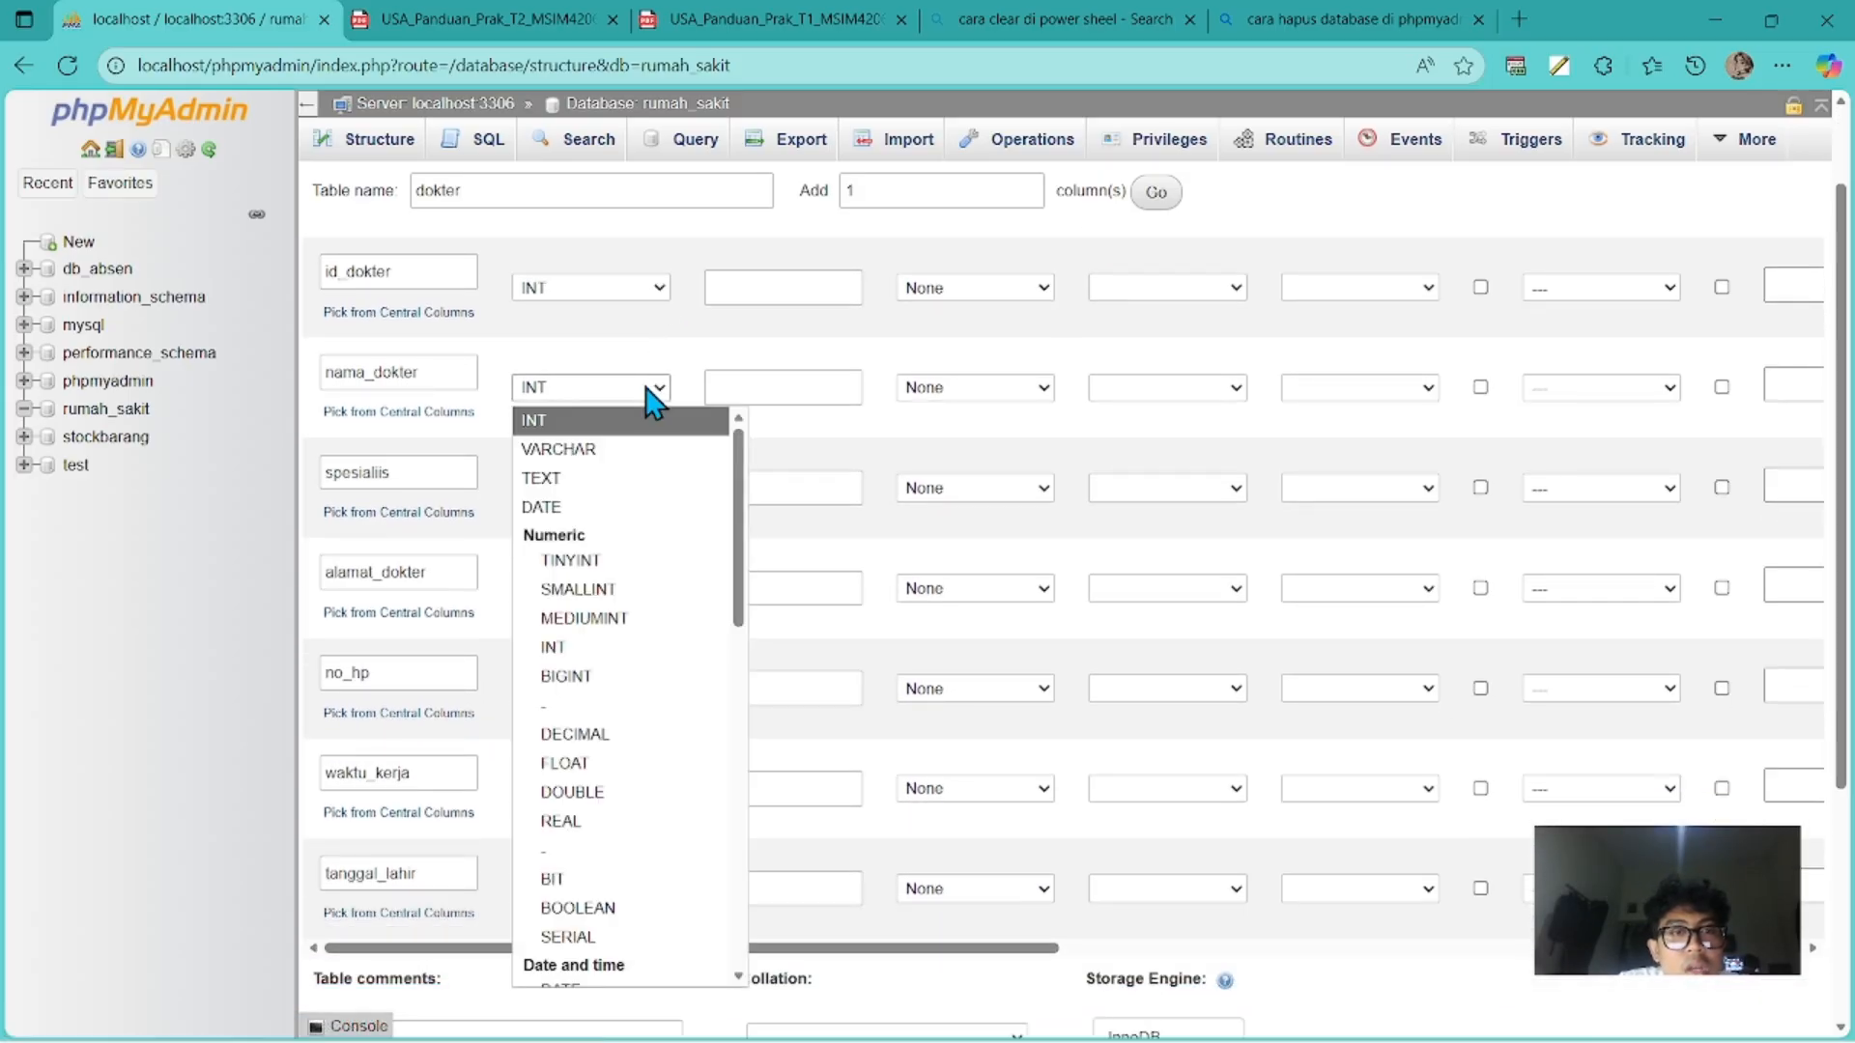
{"action": "left_click", "coordinate": [611, 451]}
{"action": "scroll", "coordinate": [618, 464], "scroll_direction": "down", "scroll_amount": 3}
{"action": "left_click", "coordinate": [647, 347]}
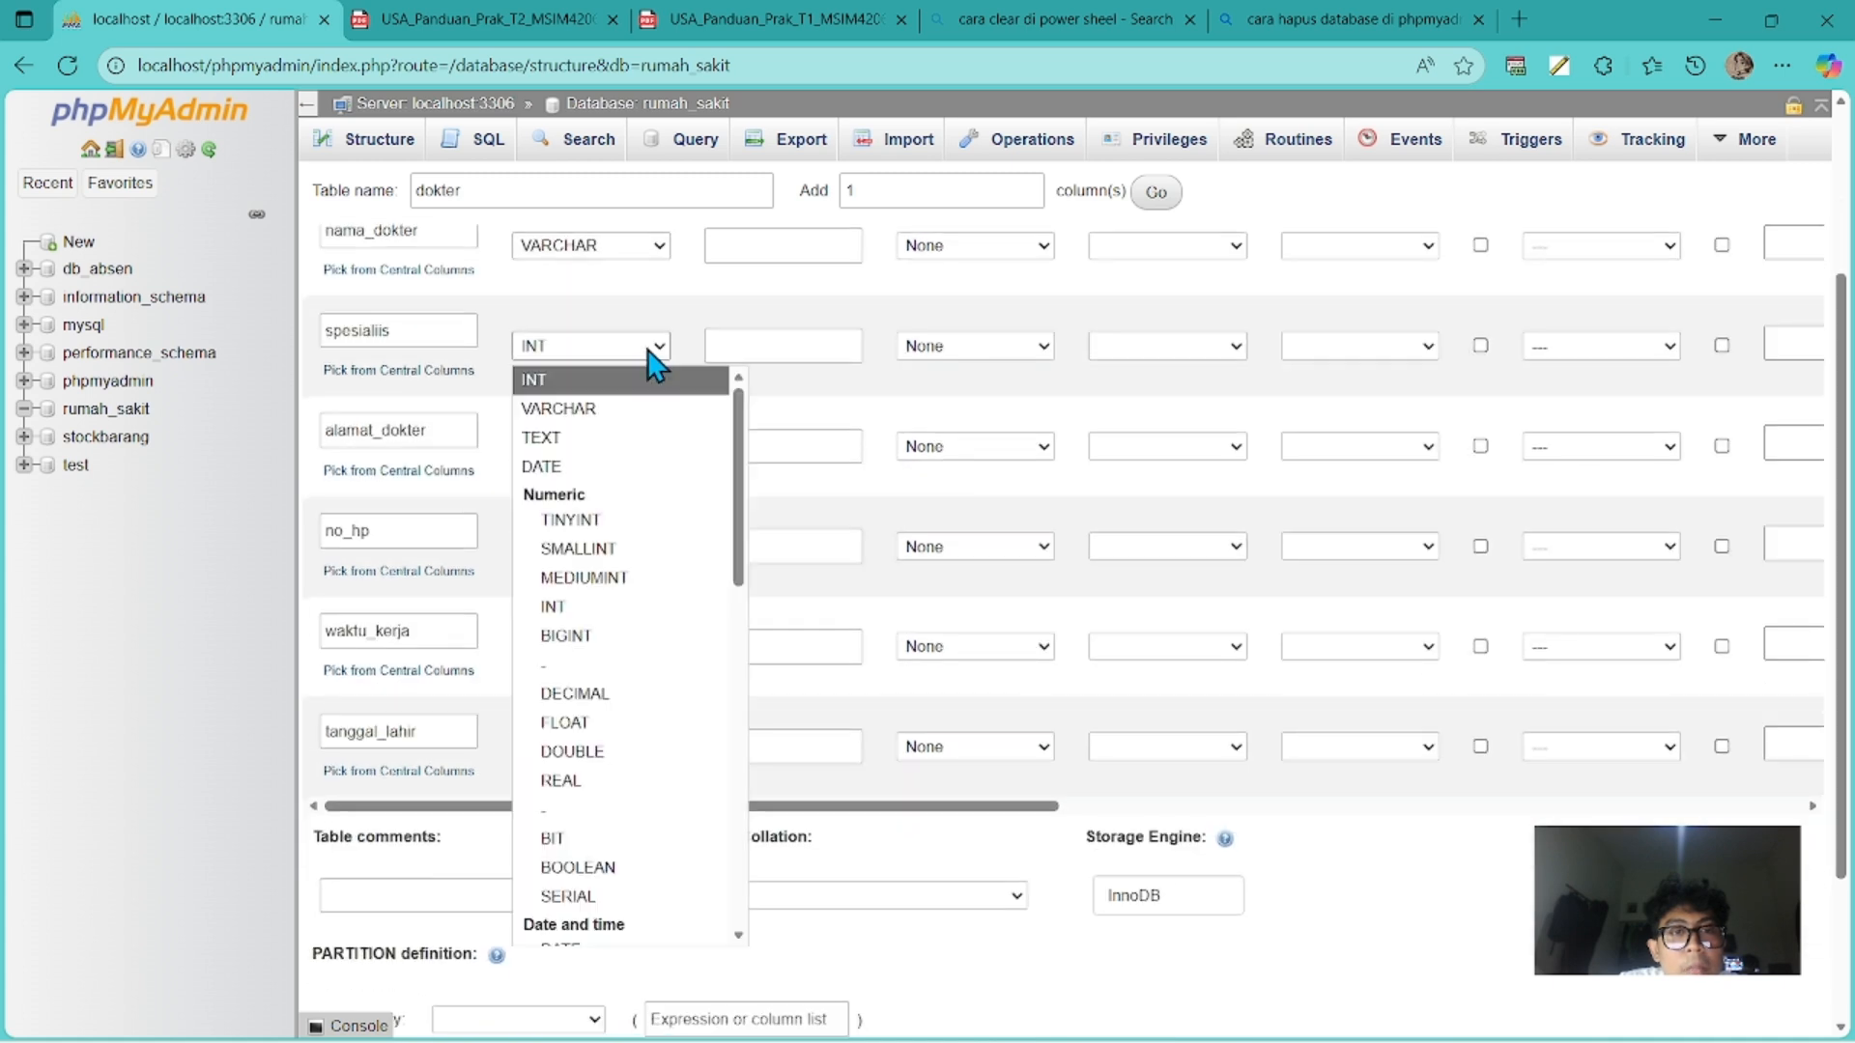
{"action": "left_click", "coordinate": [640, 414]}
Set the data type of the alamat_dokter and no_hp columns to VARCHAR.
{"action": "left_click", "coordinate": [626, 447]}
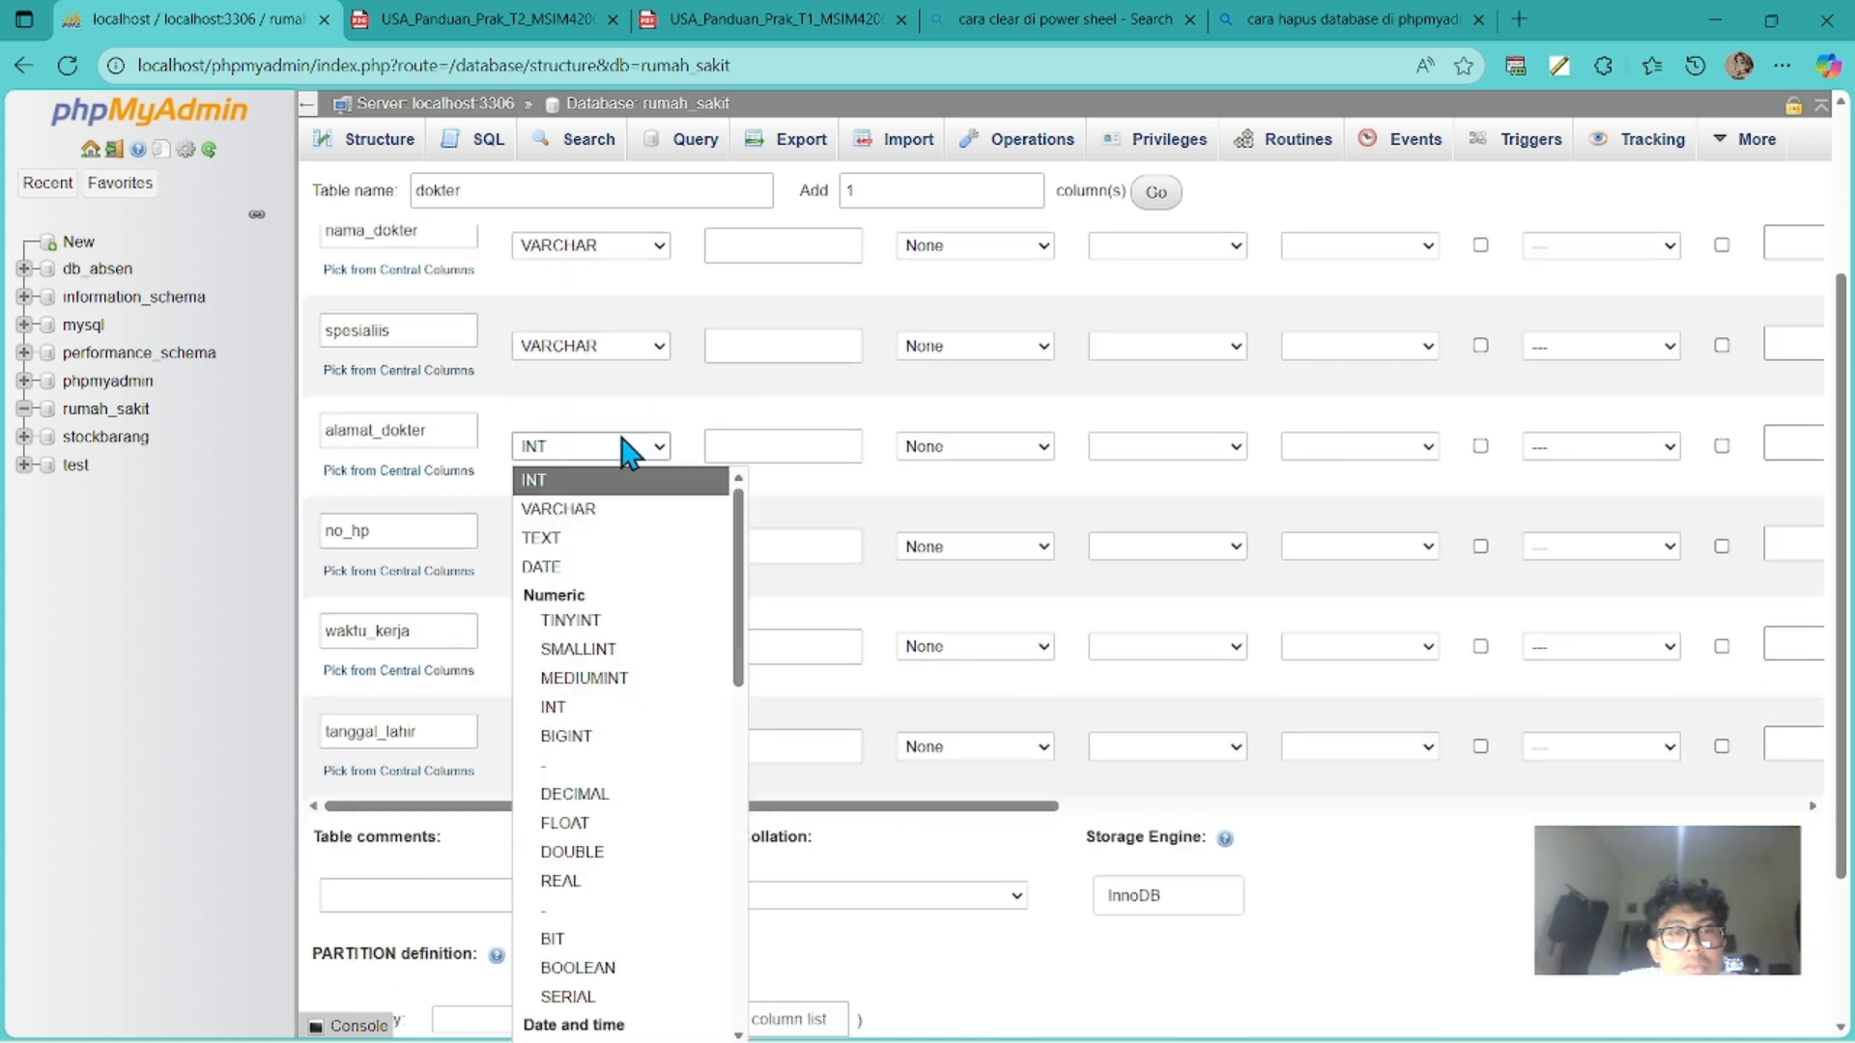
{"action": "left_click", "coordinate": [608, 509]}
{"action": "scroll", "coordinate": [609, 509], "scroll_direction": "down", "scroll_amount": 1}
{"action": "left_click", "coordinate": [616, 495]}
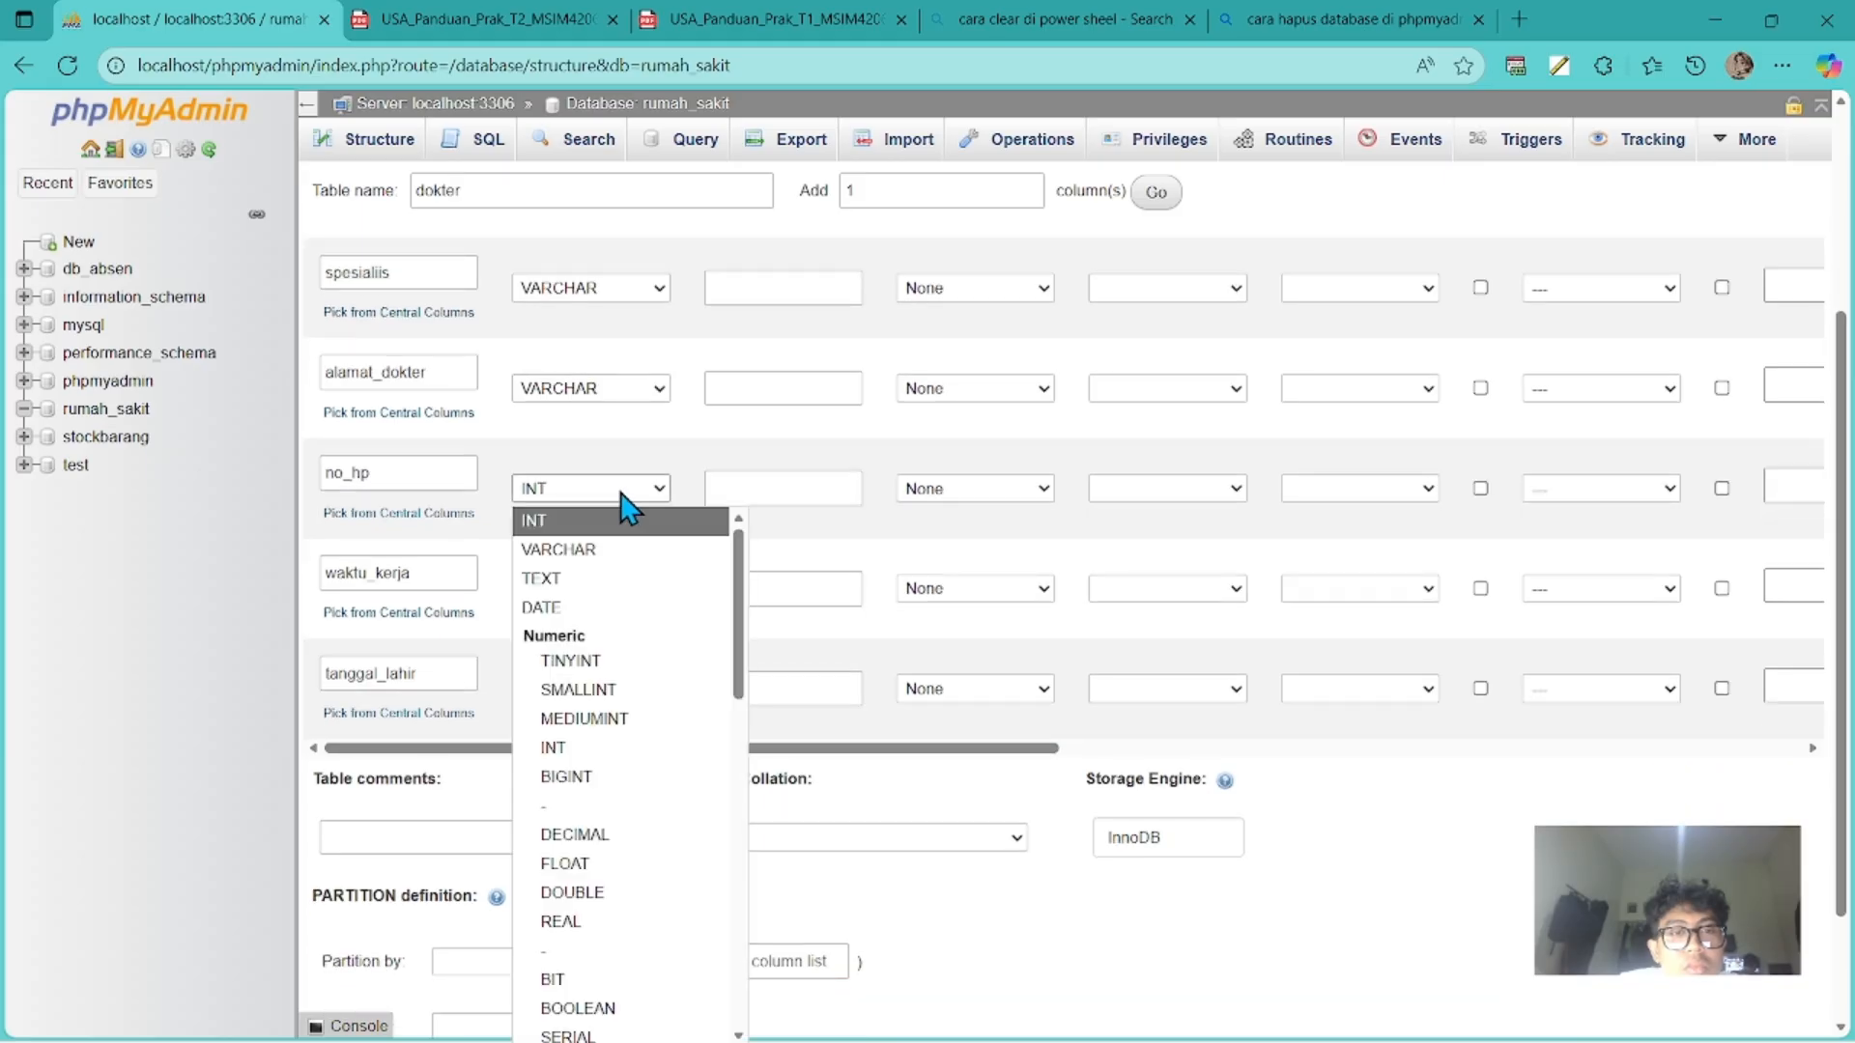
{"action": "left_click", "coordinate": [580, 547]}
Set the data type of waktu_kerja to VARCHAR and of tanggal_lahir to DATE.
{"action": "scroll", "coordinate": [610, 560], "scroll_direction": "down", "scroll_amount": 1}
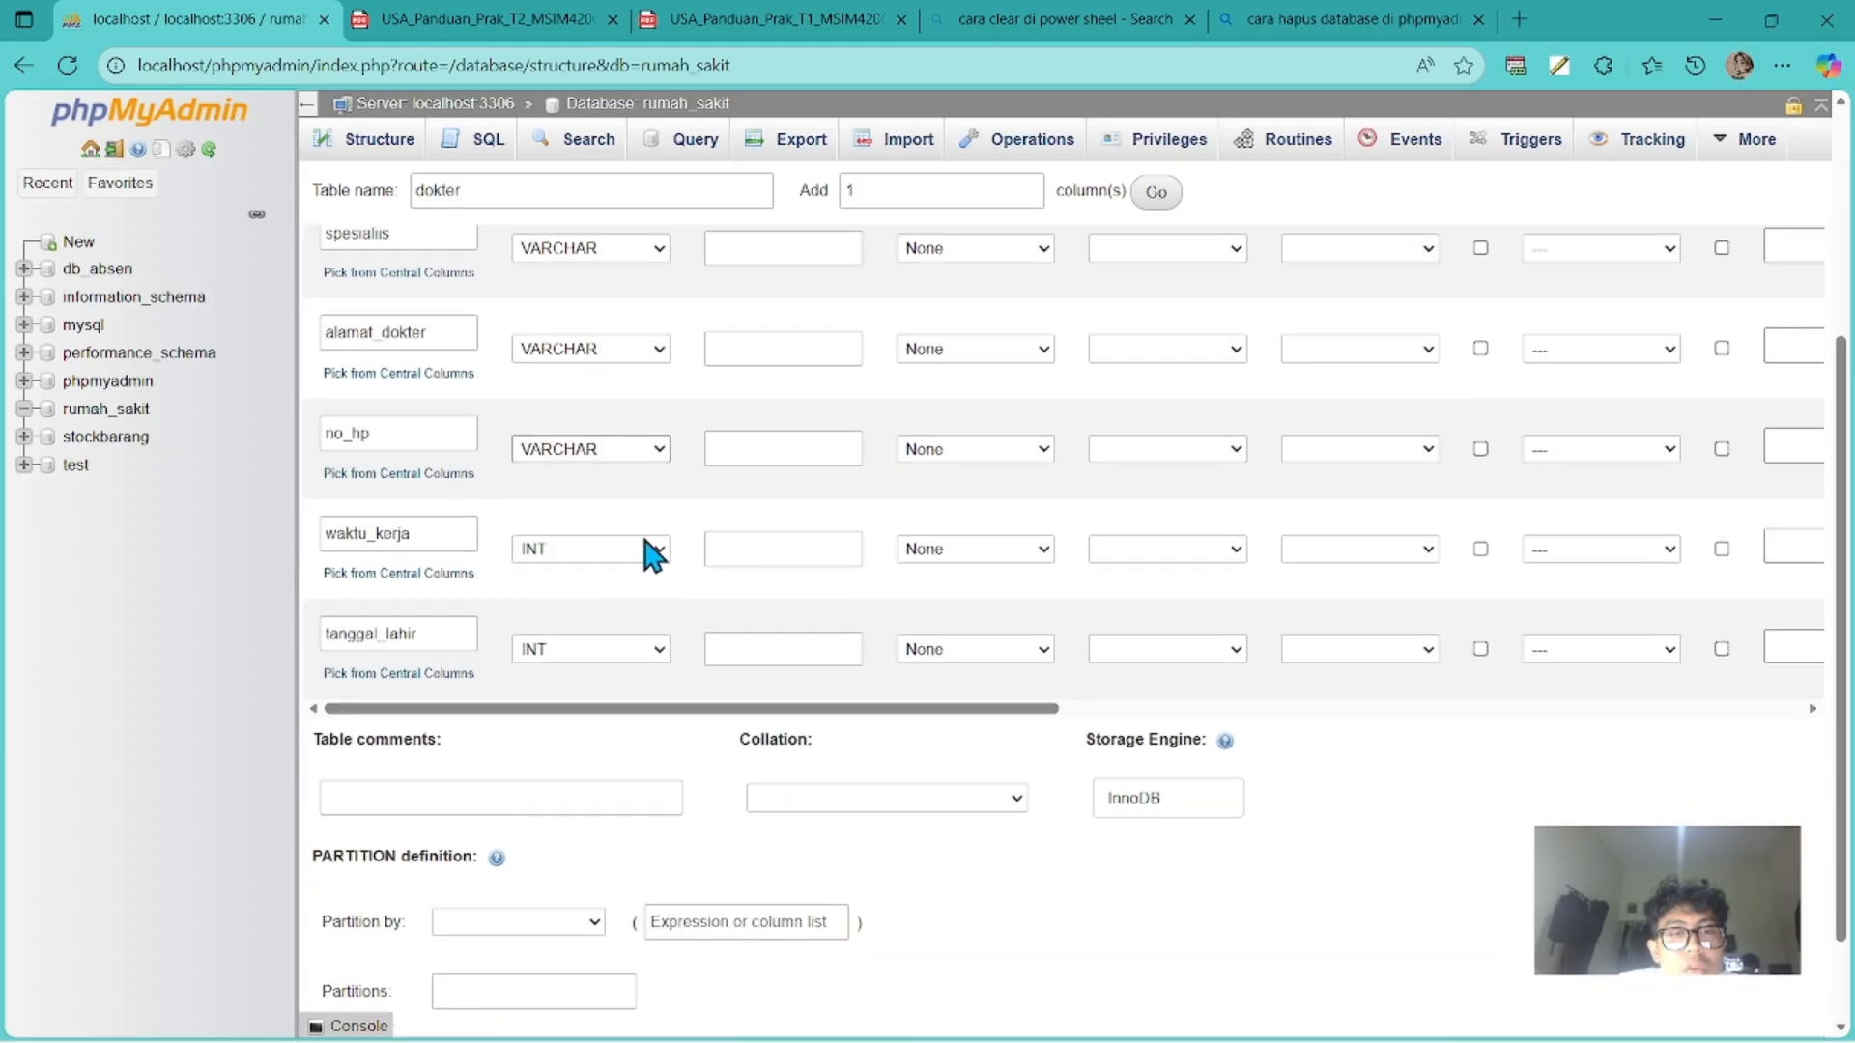
{"action": "left_click", "coordinate": [650, 549]}
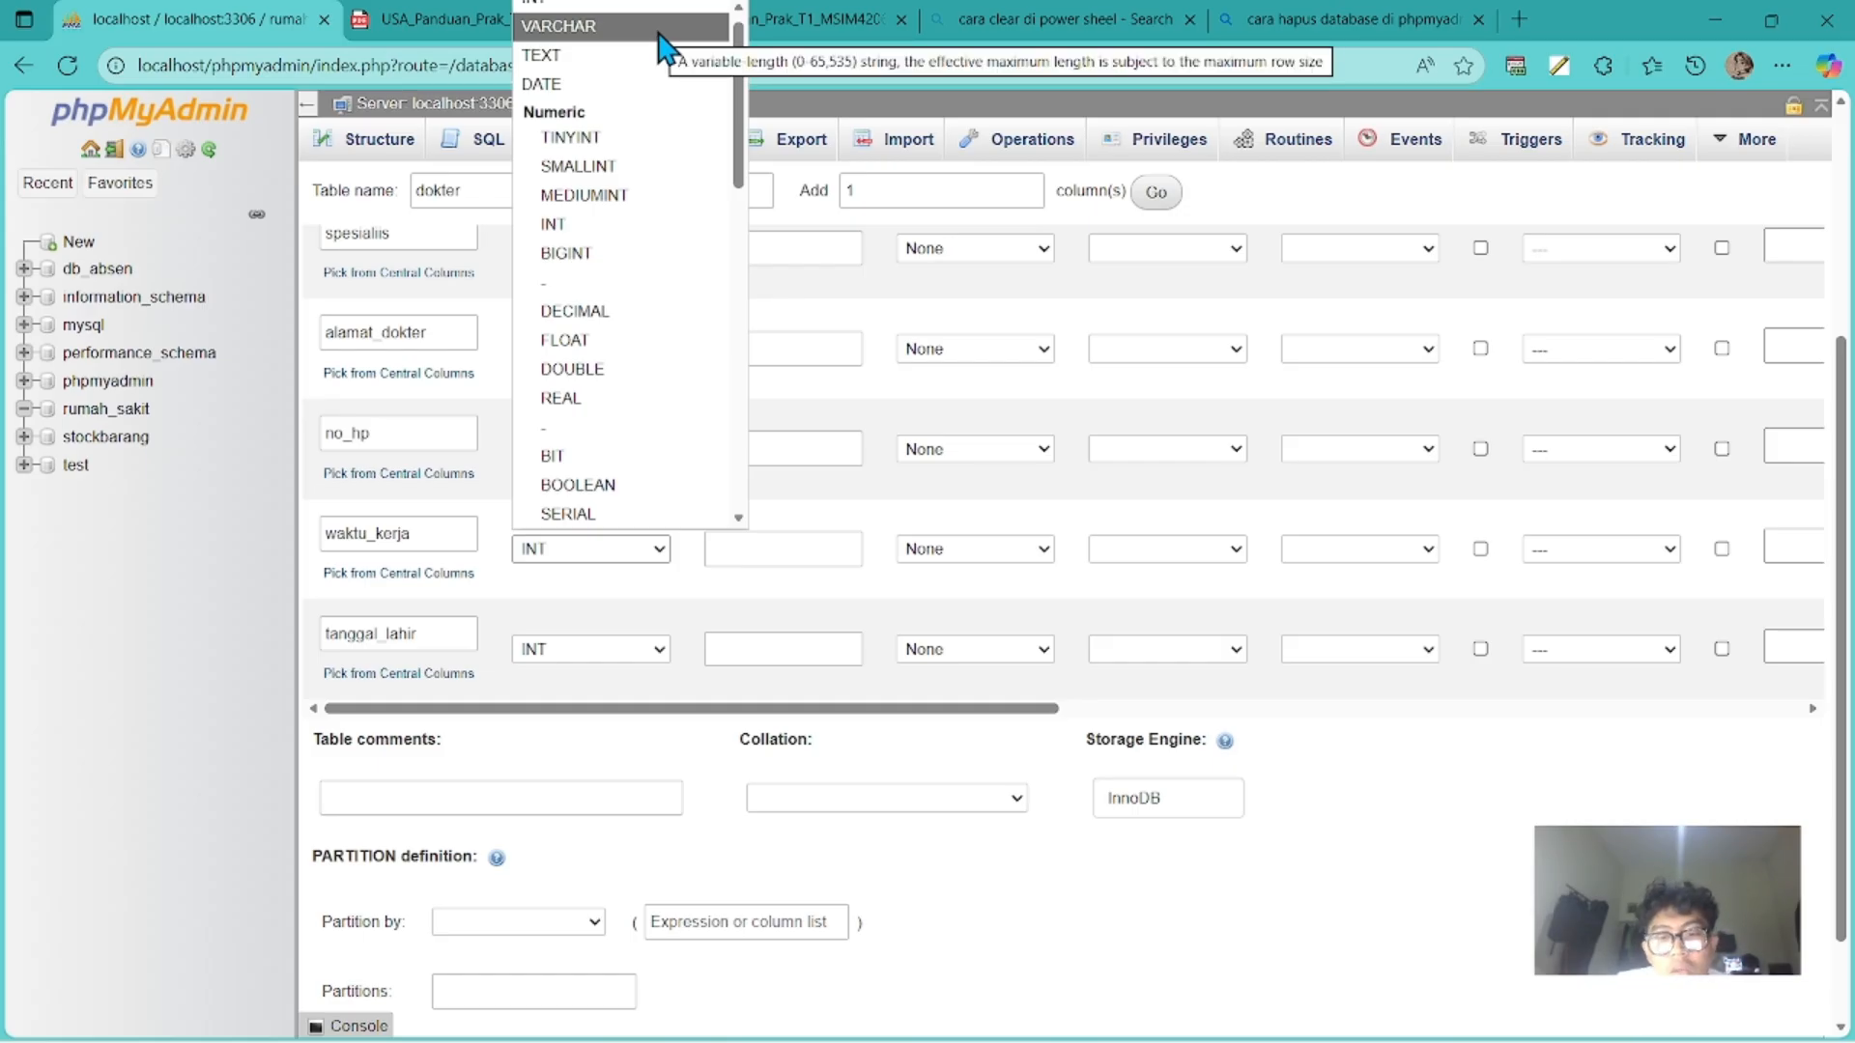
{"action": "left_click", "coordinate": [658, 35]}
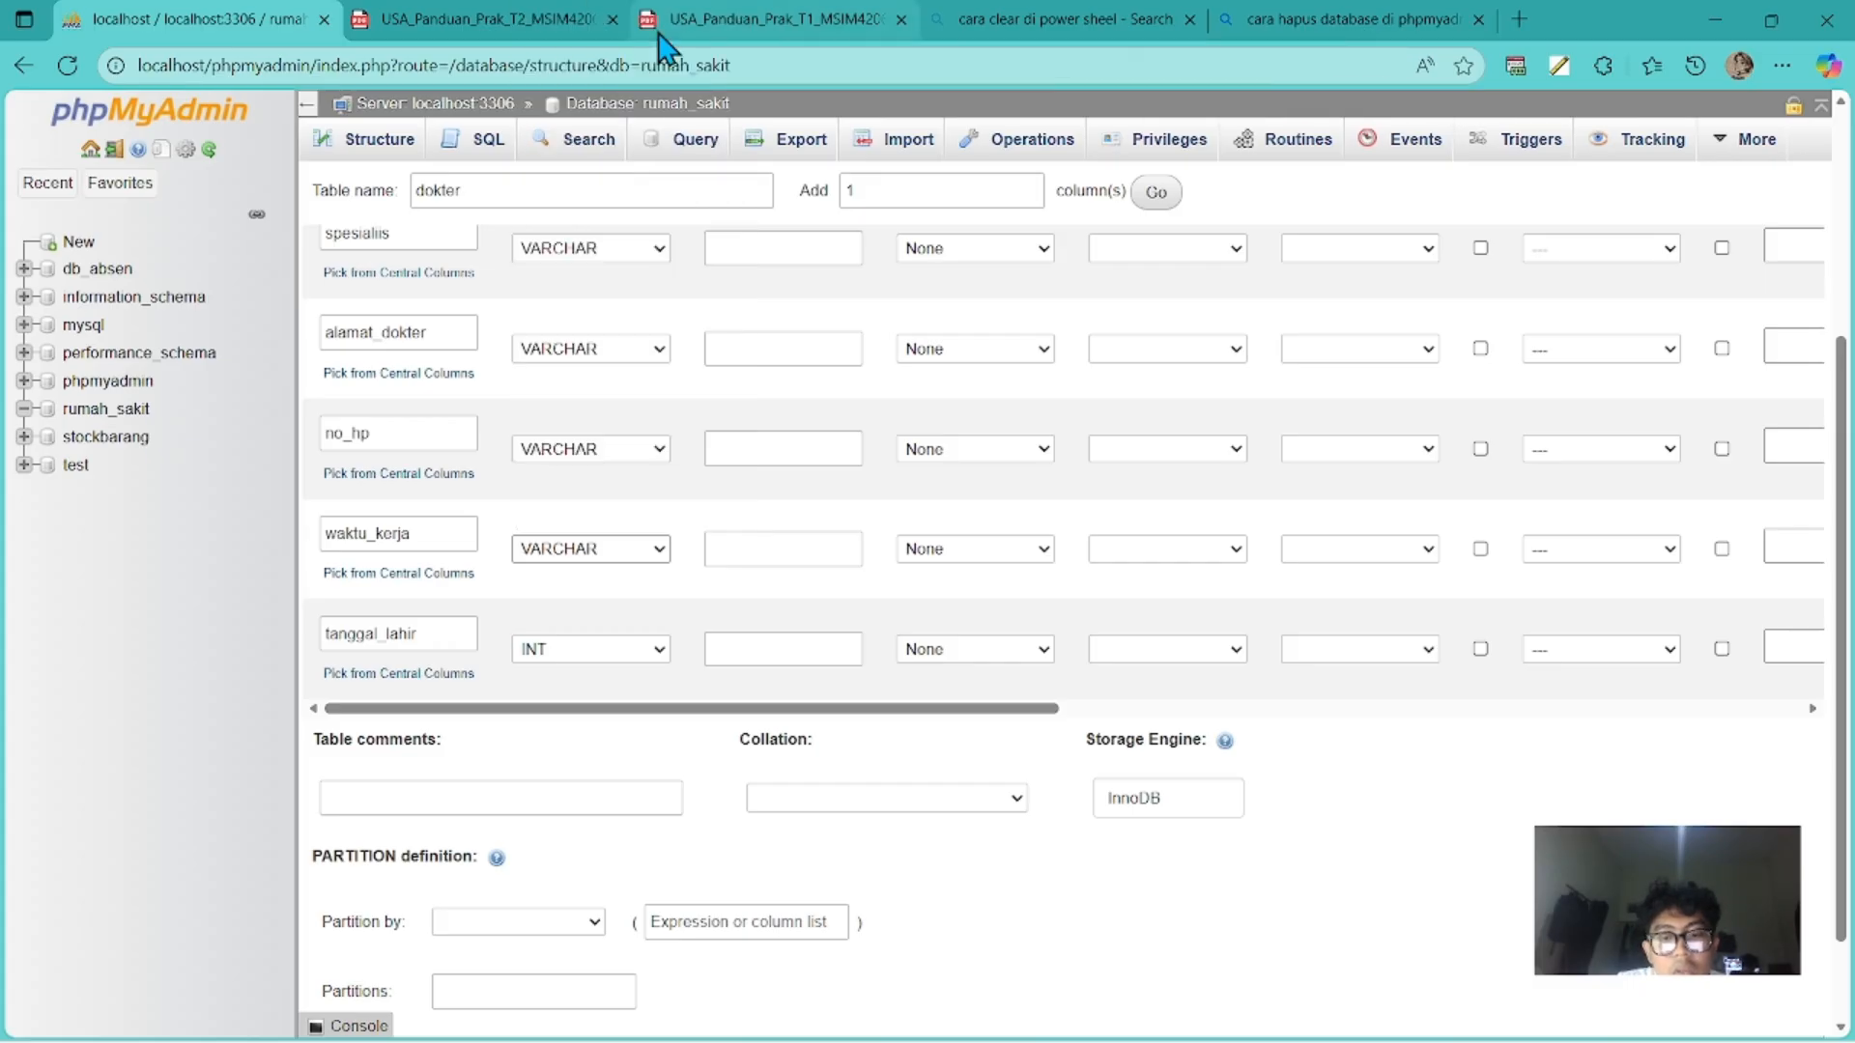
{"action": "left_click", "coordinate": [631, 659]}
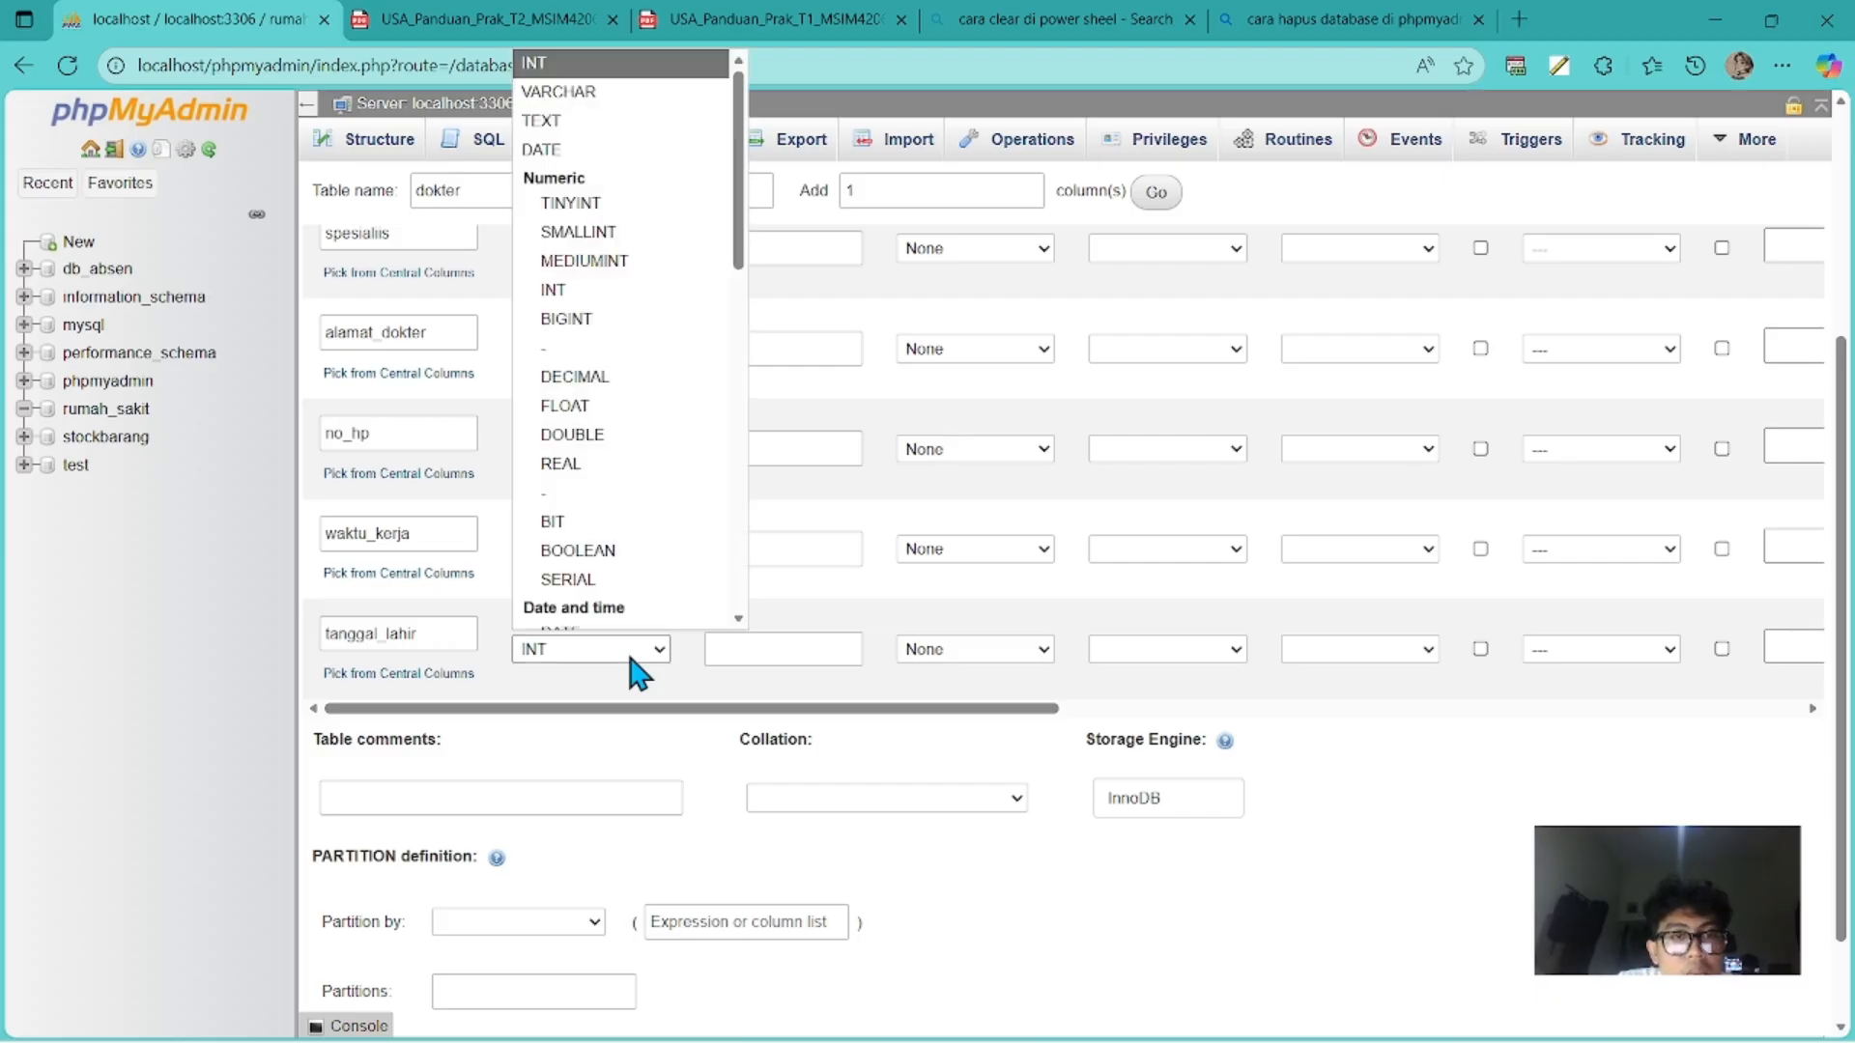
{"action": "left_click", "coordinate": [623, 153]}
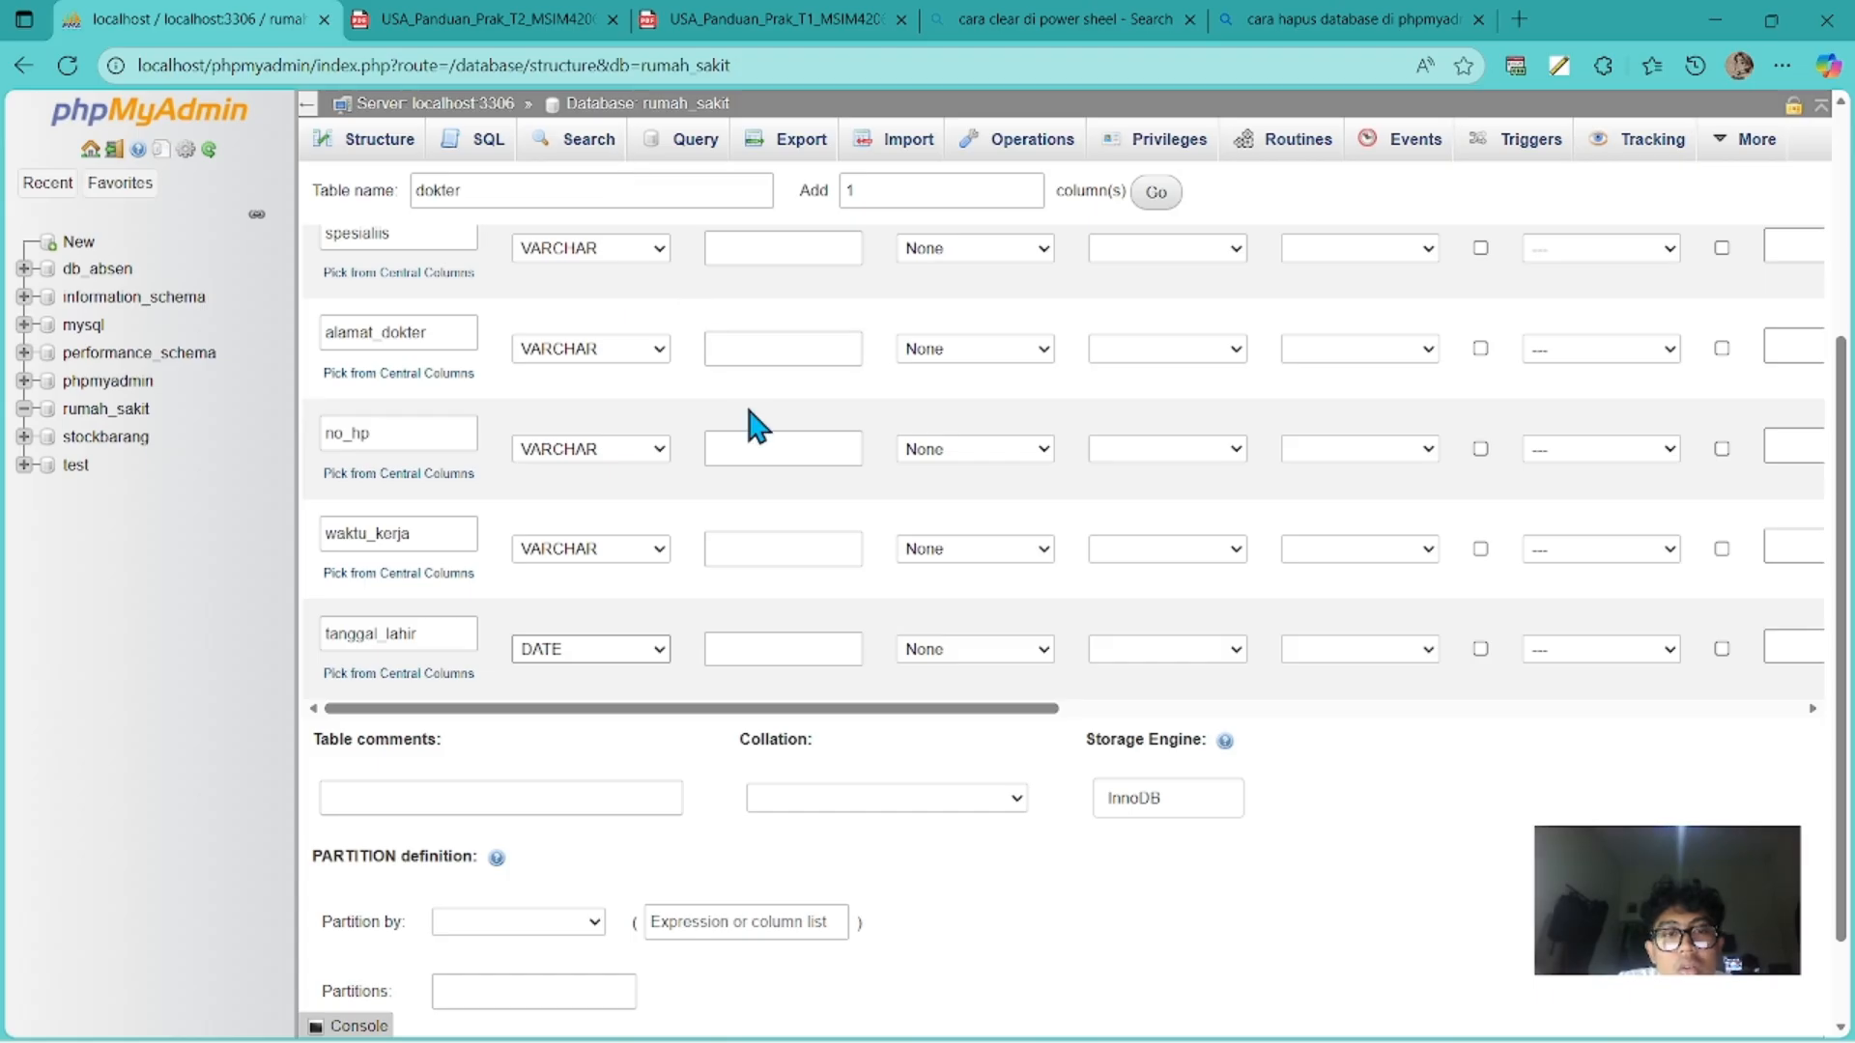
Set the lengths of id_dokter to 3, nama_dokter to 30 and spesialiis to 15.
{"action": "scroll", "coordinate": [750, 420], "scroll_direction": "up", "scroll_amount": 4}
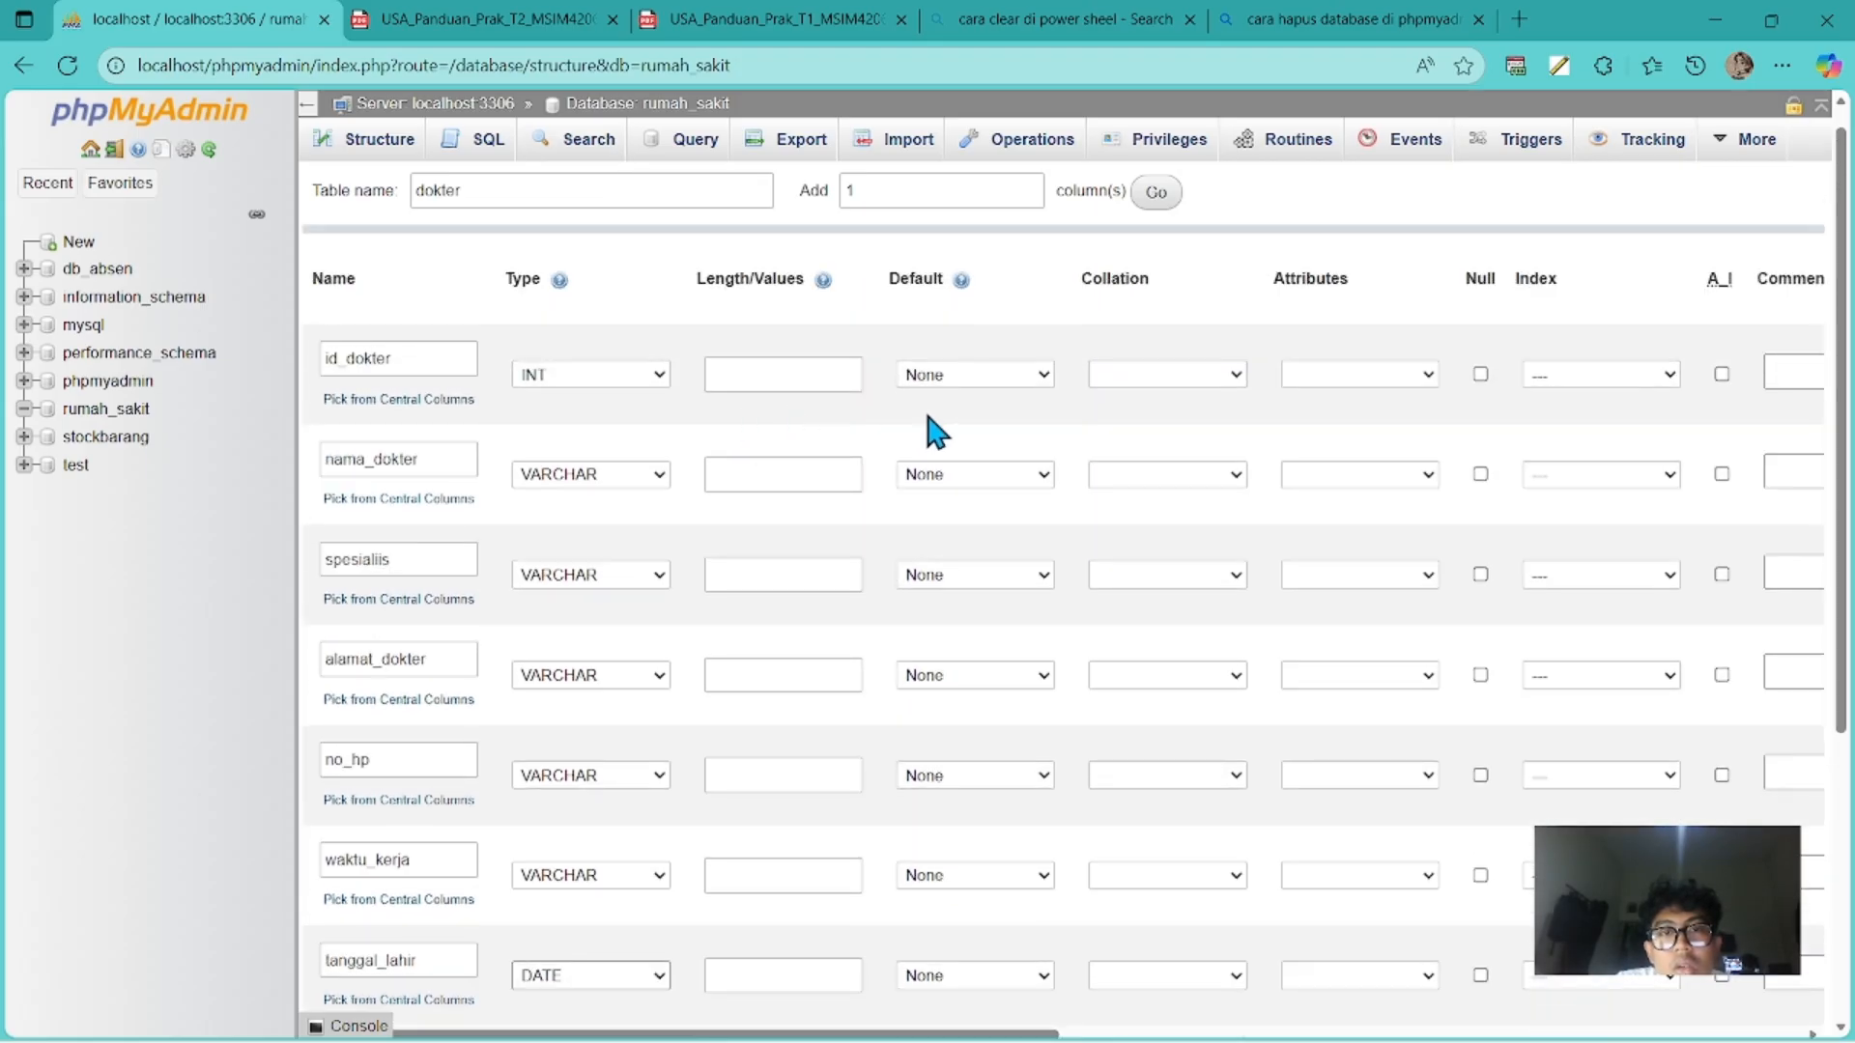
{"action": "left_click", "coordinate": [765, 374]}
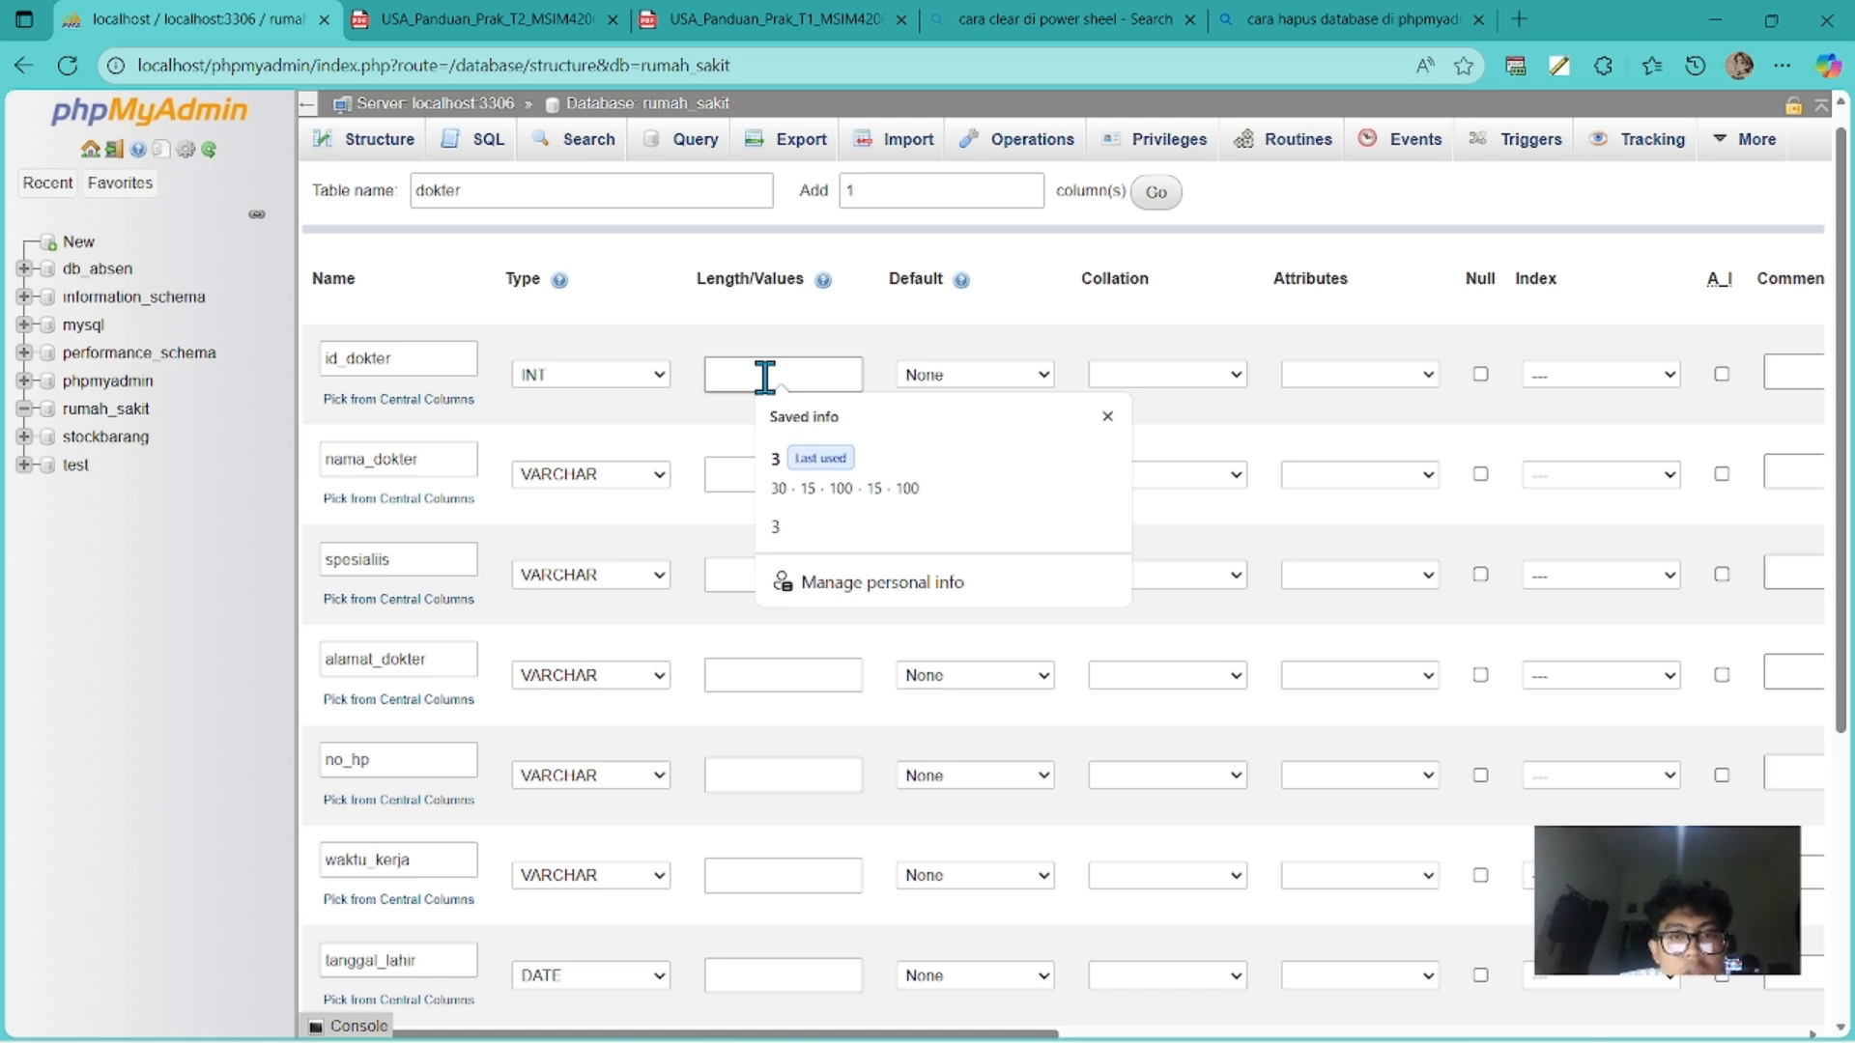
{"action": "type", "text": "3"}
{"action": "left_click", "coordinate": [730, 465]}
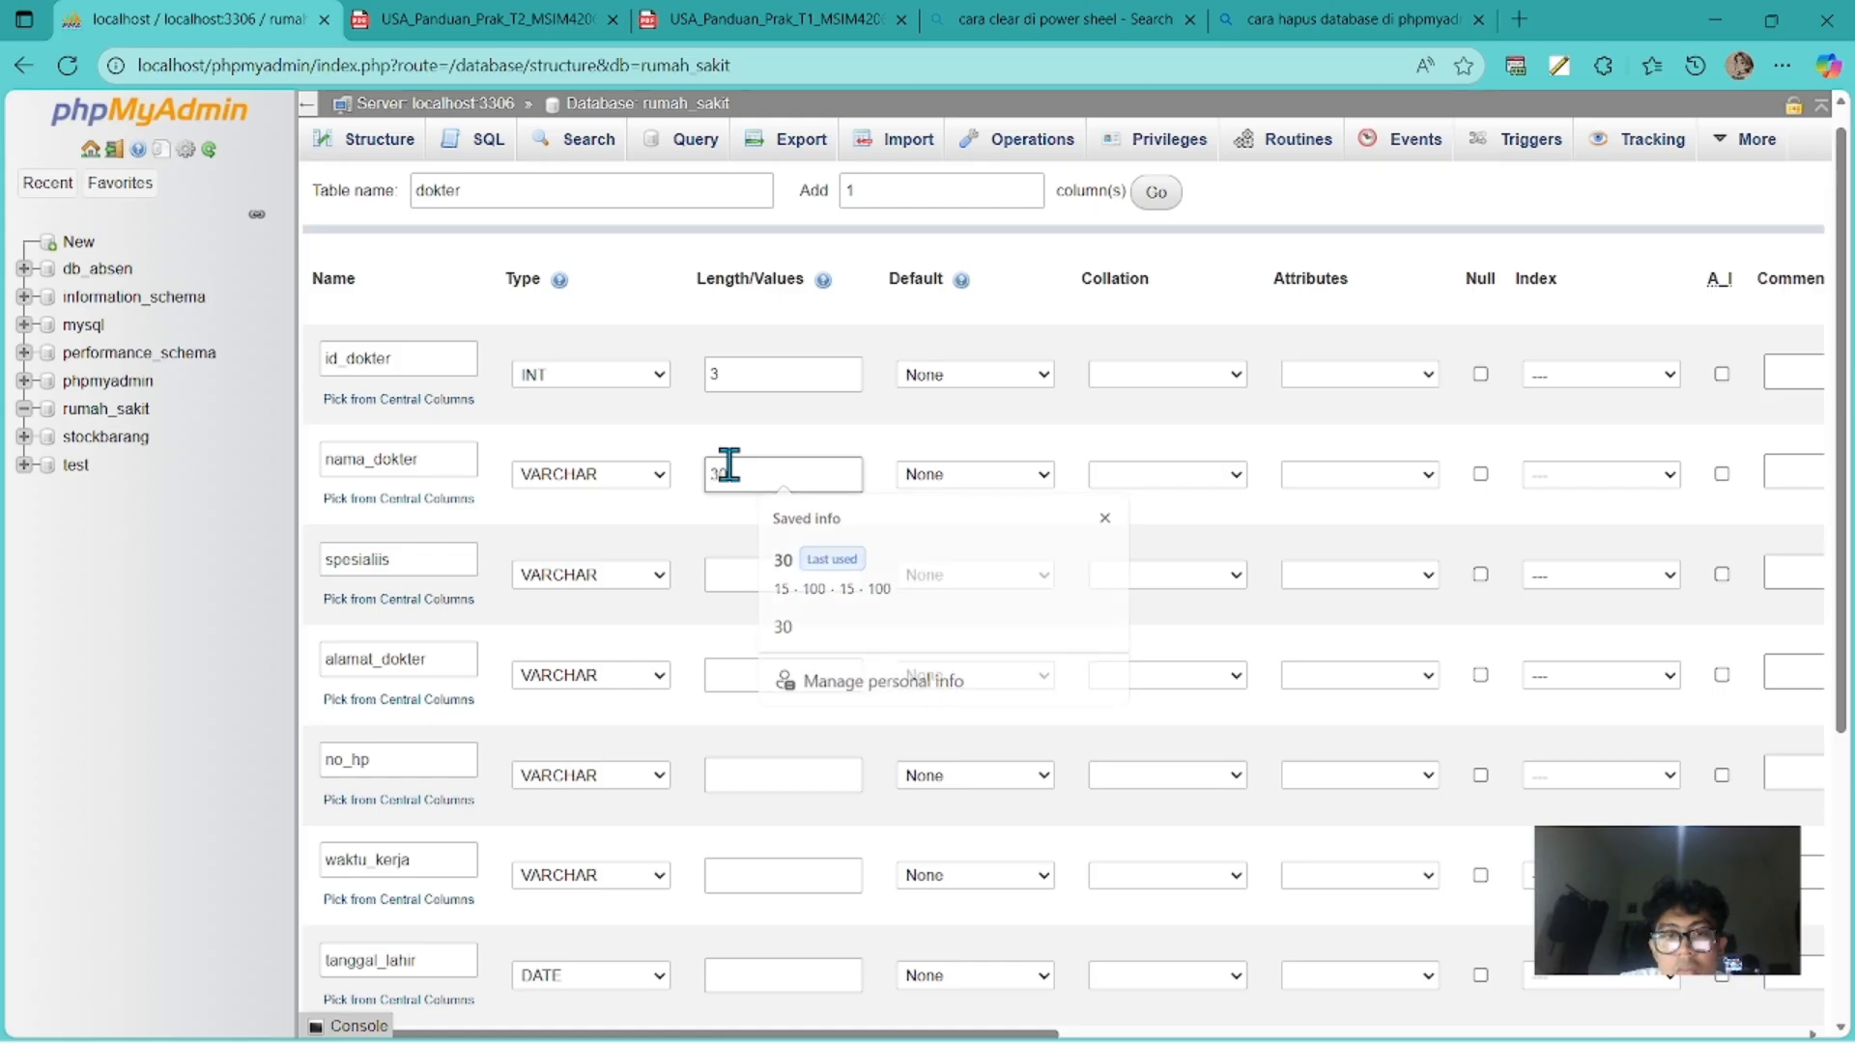
{"action": "type", "text": "30"}
{"action": "left_click", "coordinate": [731, 569]}
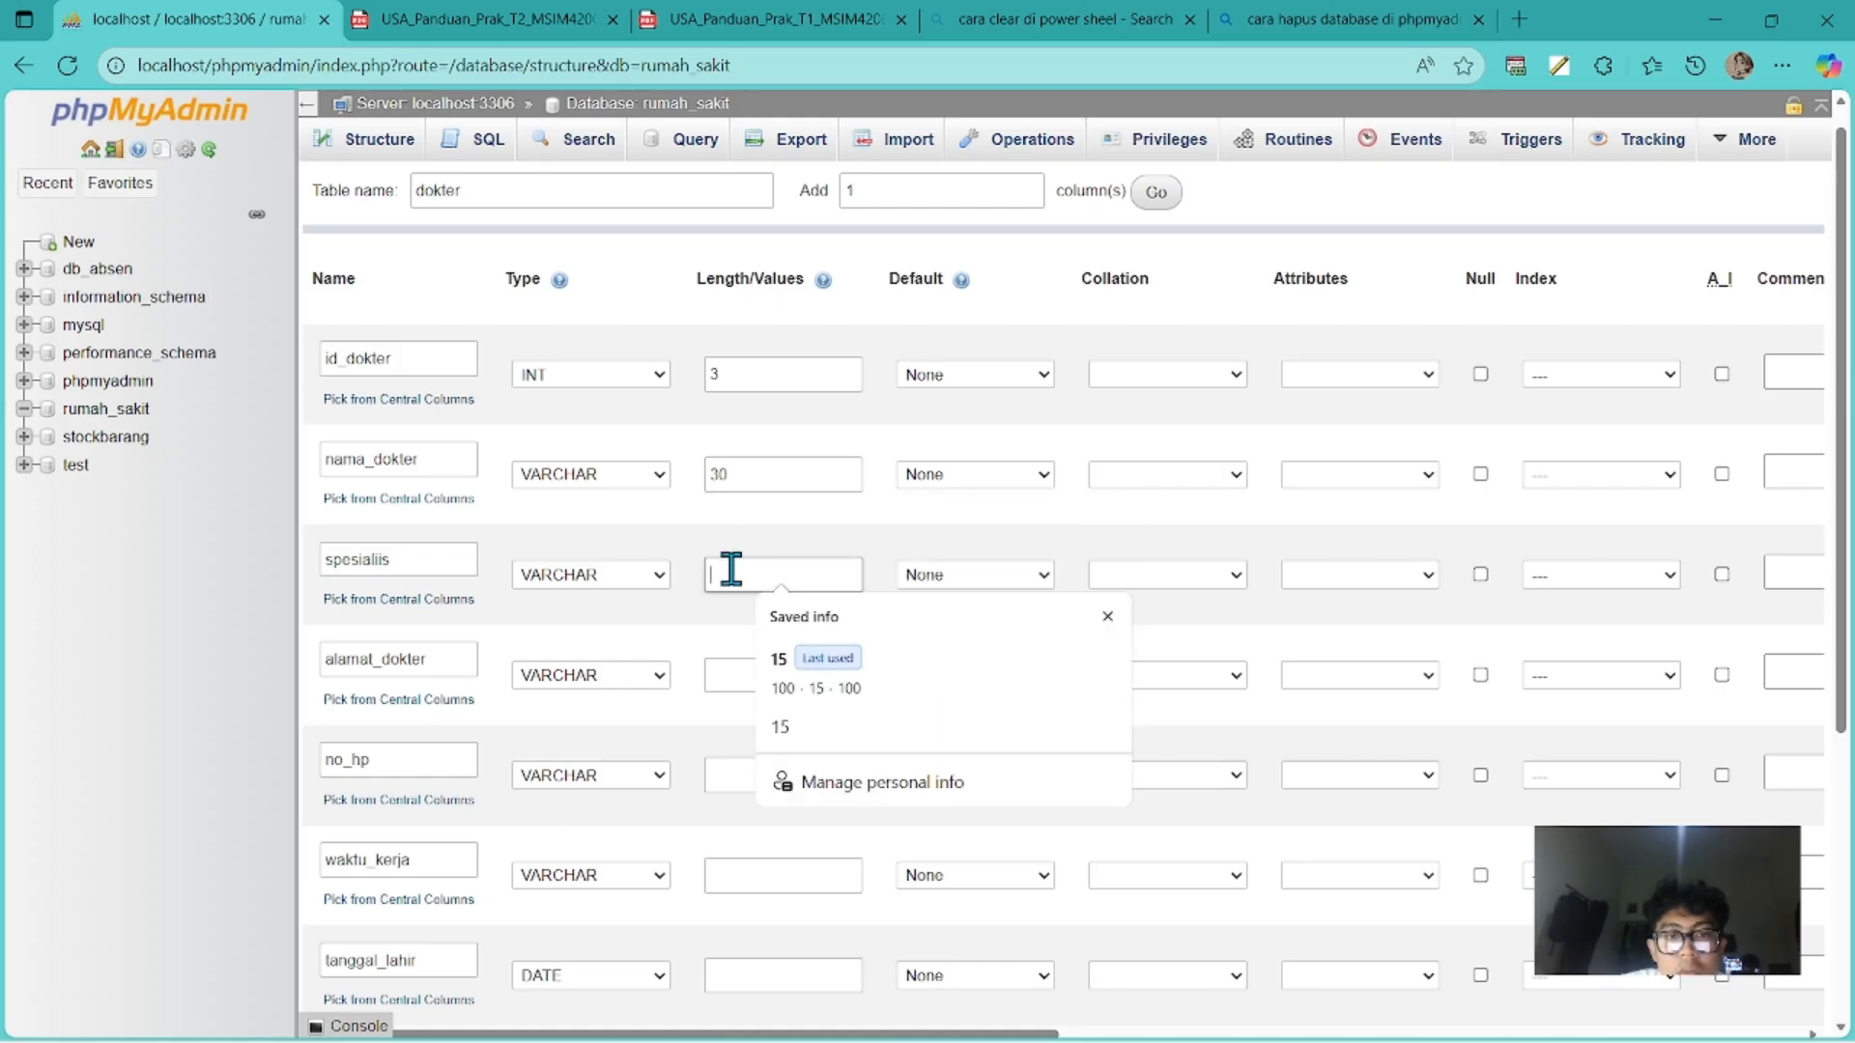
{"action": "scroll", "coordinate": [730, 575], "scroll_direction": "down", "scroll_amount": 1}
{"action": "type", "text": "15"}
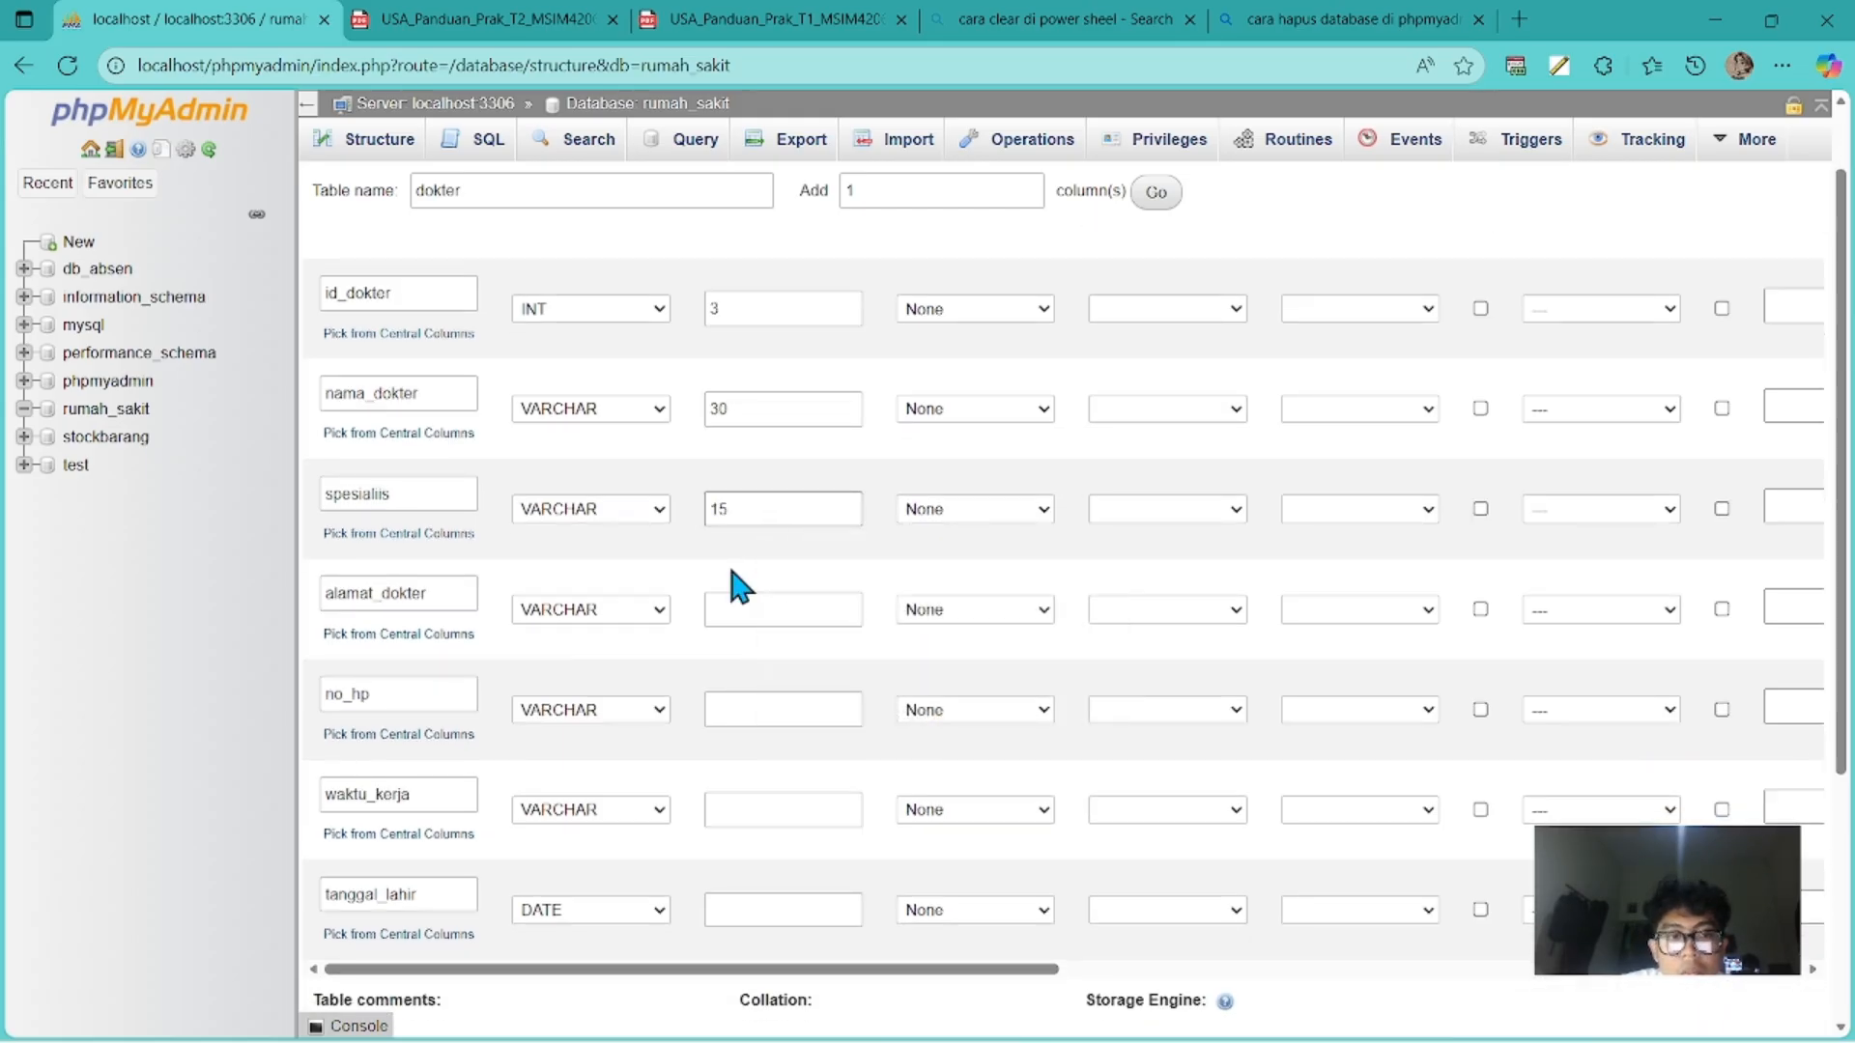
Set the lengths of alamat_dokter to 100, no_hp to 15 and waktu_kerja to 100.
{"action": "left_click", "coordinate": [731, 610]}
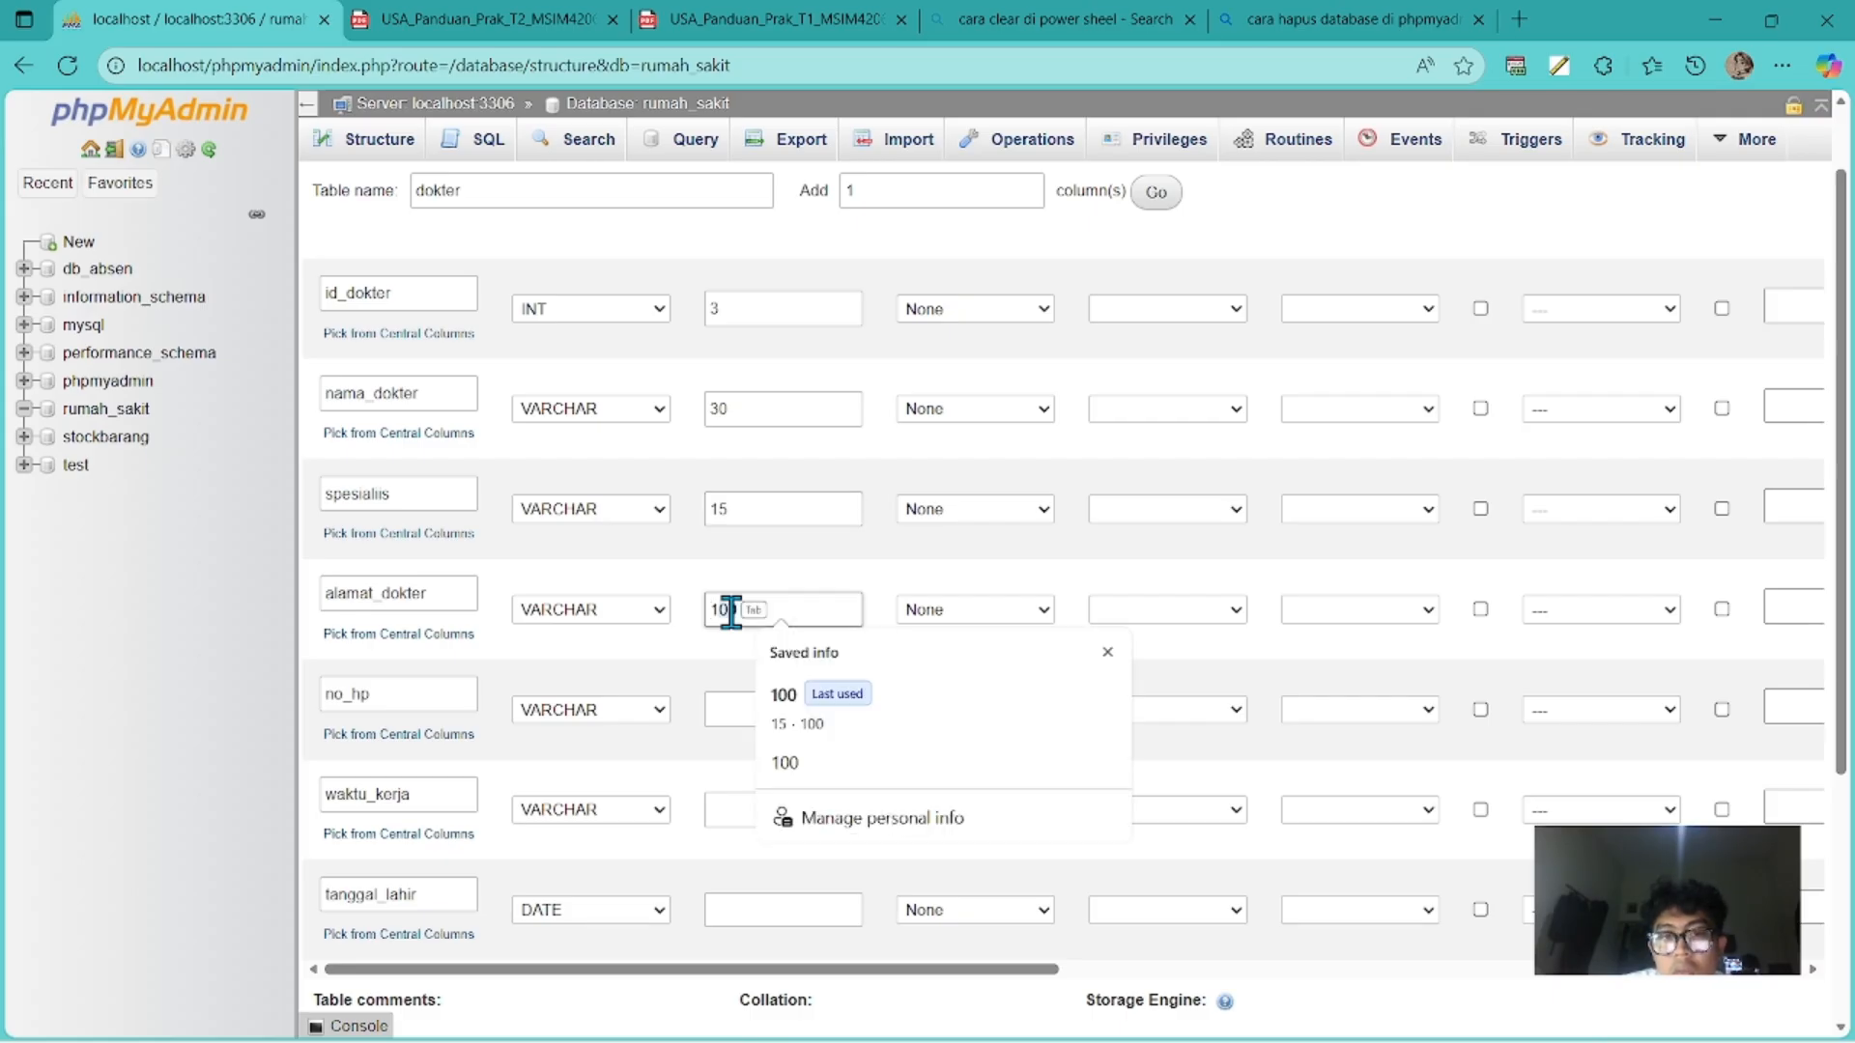
{"action": "type", "text": "100"}
{"action": "scroll", "coordinate": [732, 619], "scroll_direction": "down", "scroll_amount": 2}
{"action": "left_click", "coordinate": [771, 560]}
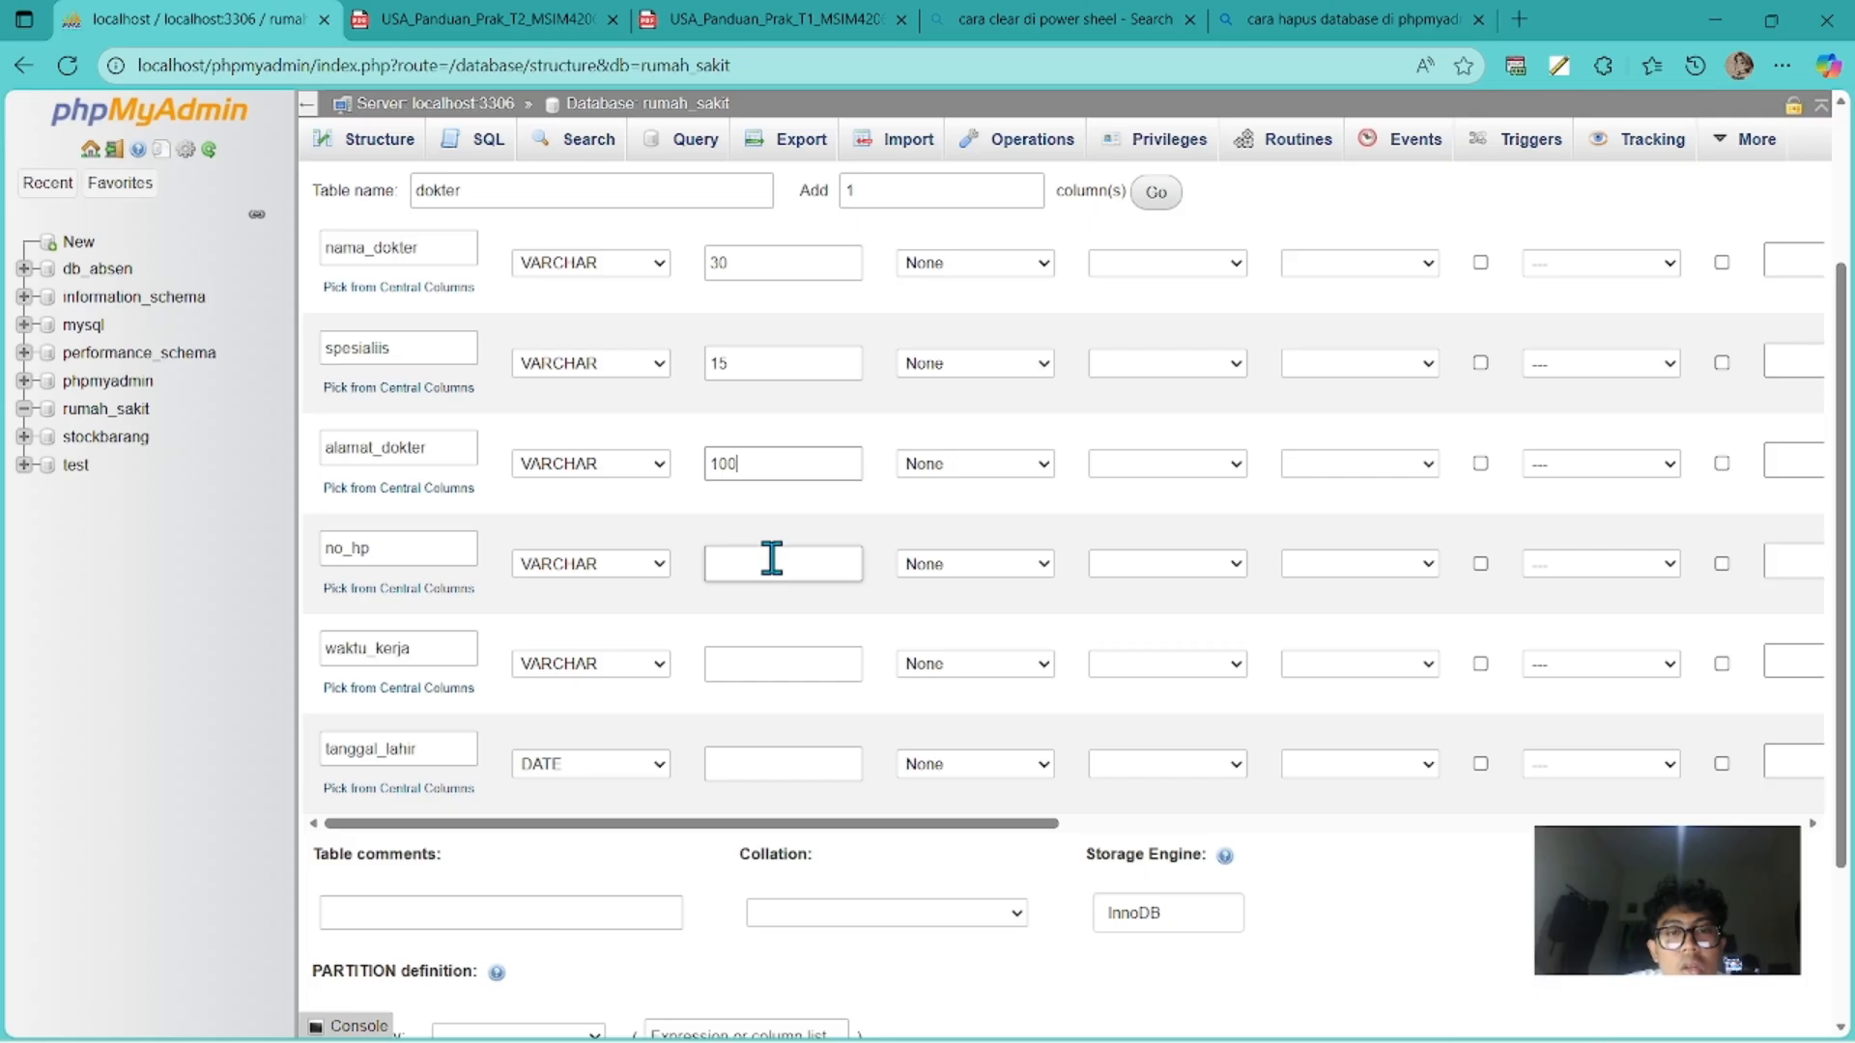
{"action": "type", "text": "15"}
{"action": "scroll", "coordinate": [770, 559], "scroll_direction": "down", "scroll_amount": 1}
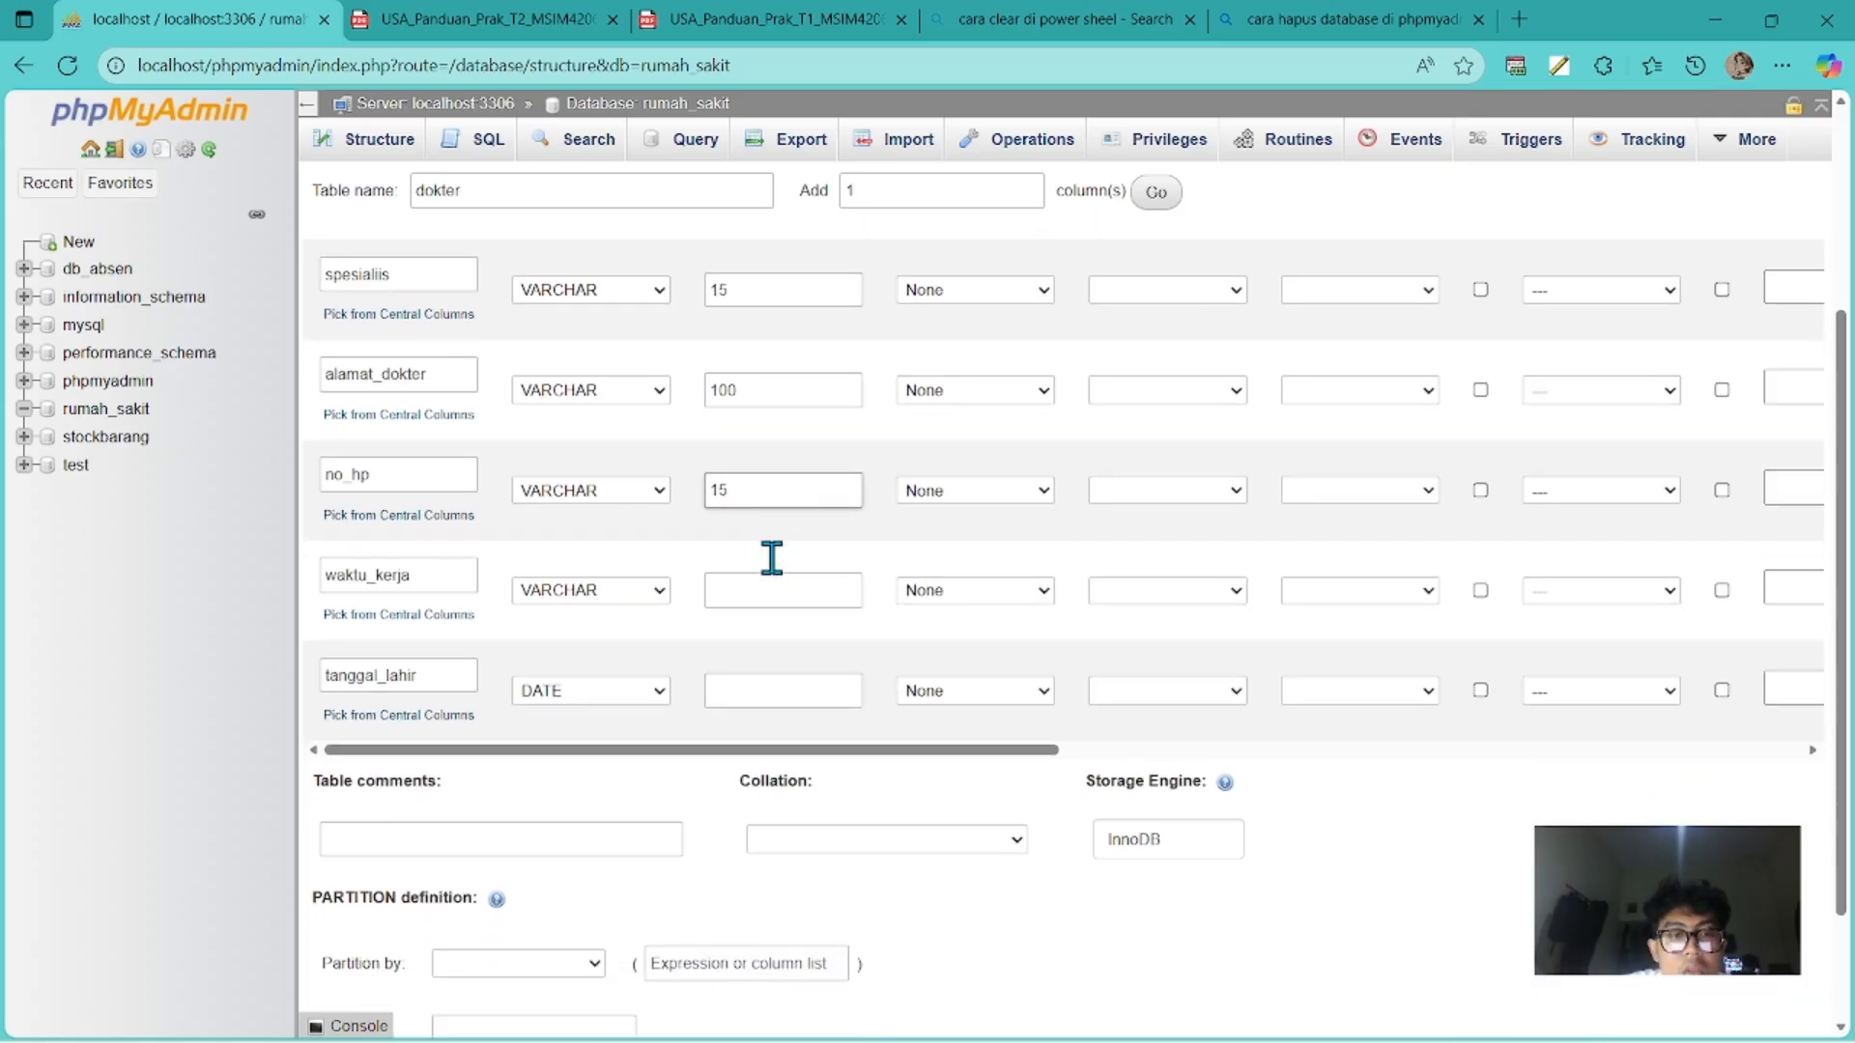
{"action": "left_click", "coordinate": [768, 588]}
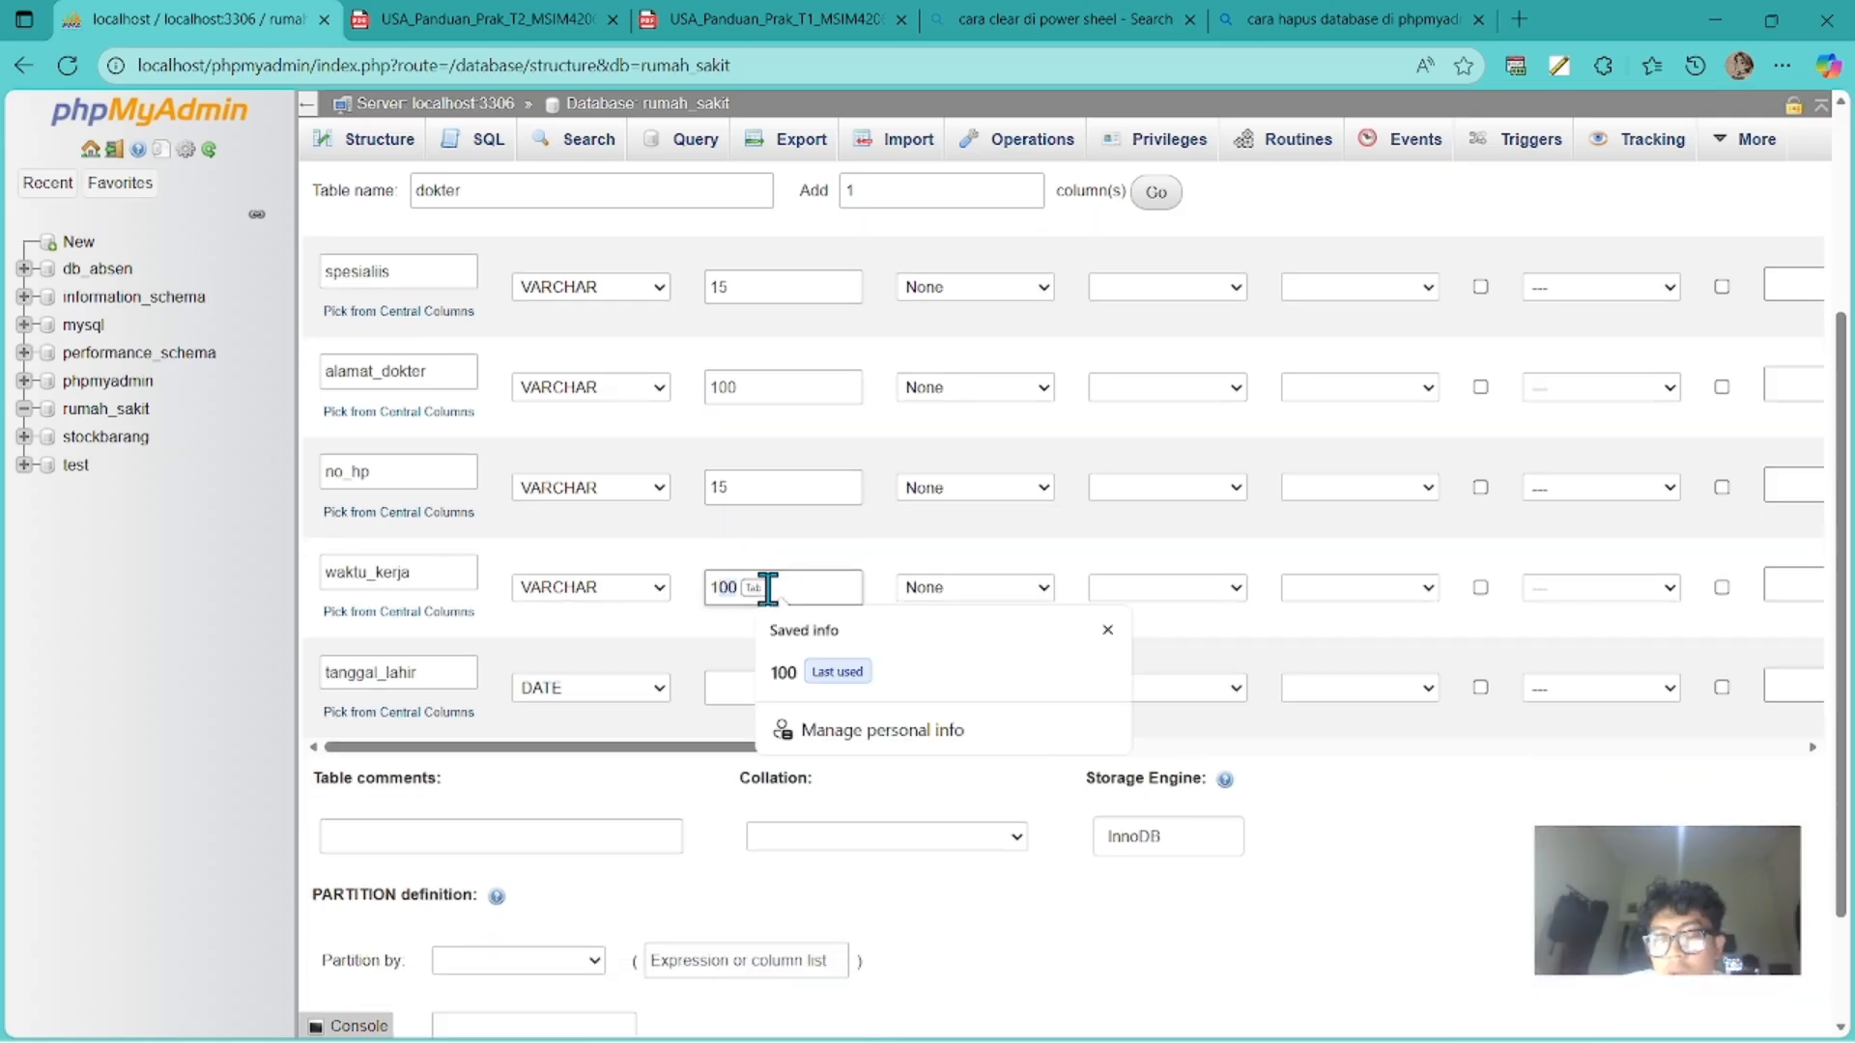
{"action": "type", "text": "100"}
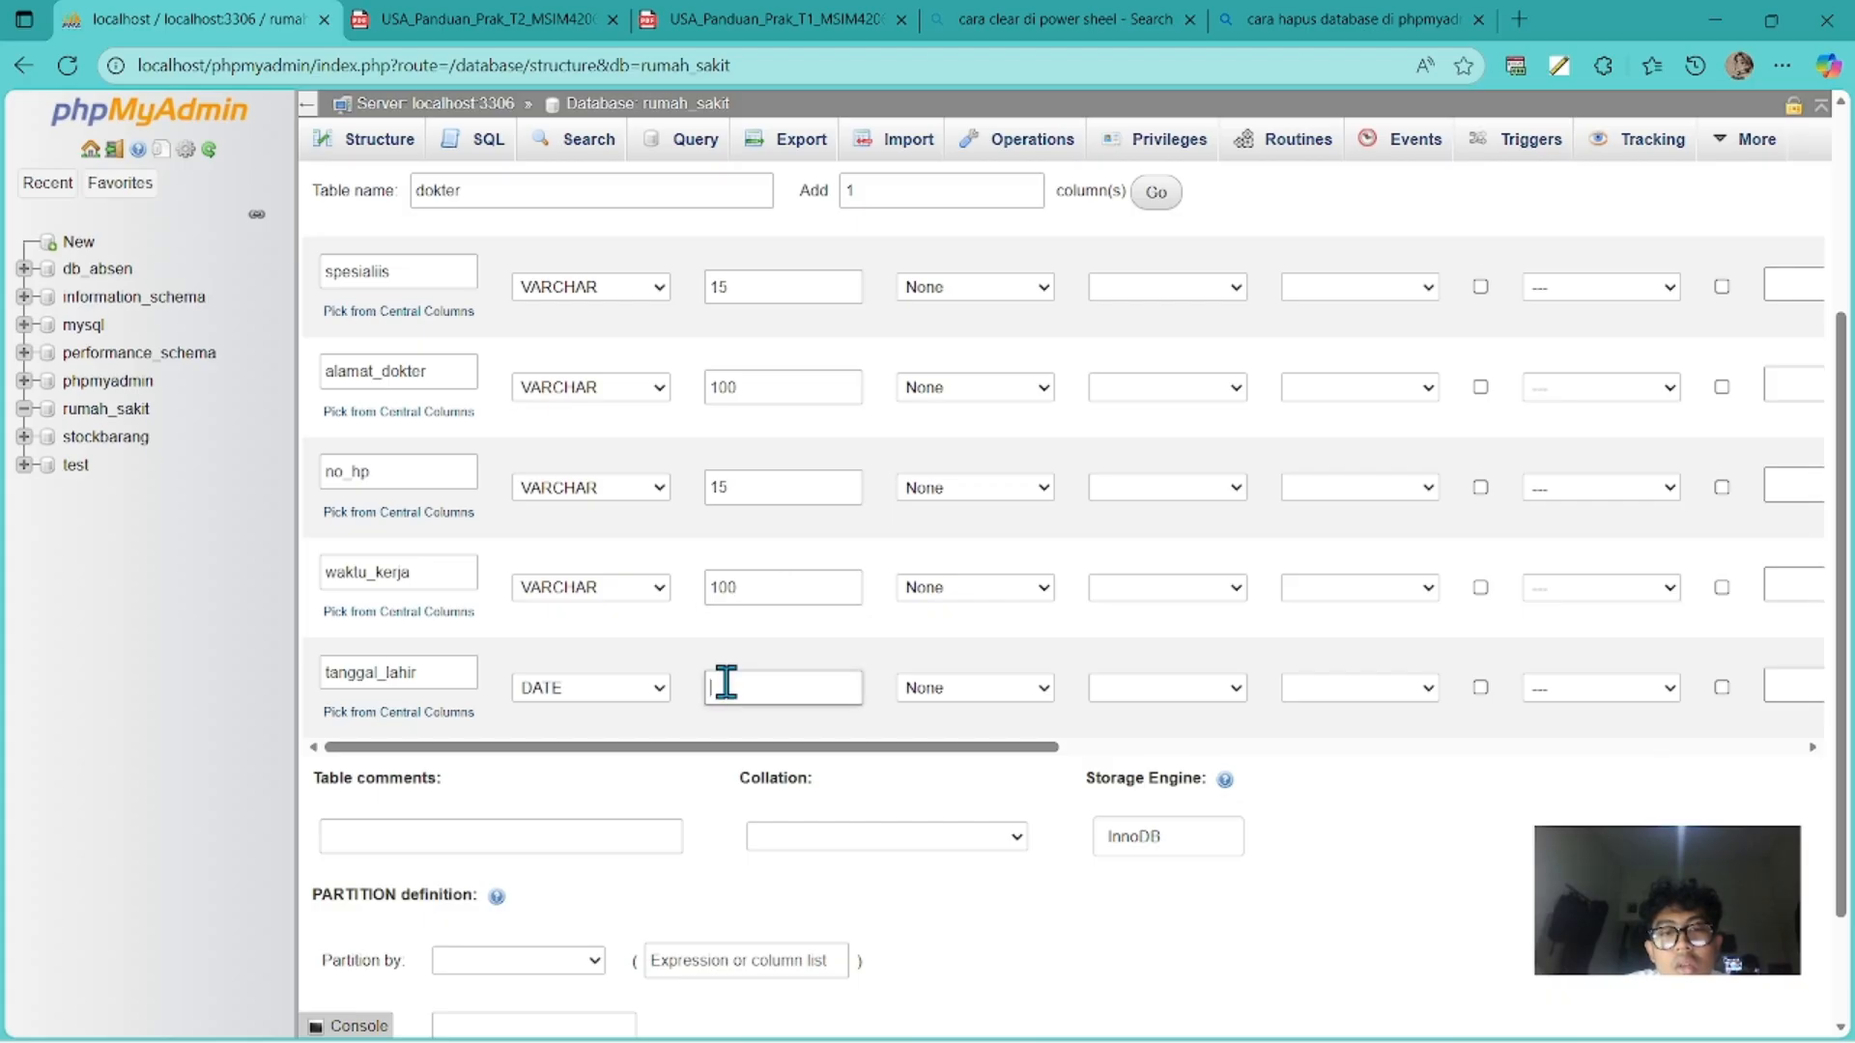
Enable auto-increment on the id_dokter column with a PRIMARY index, leaving the tanggal_lahir length empty.
{"action": "scroll", "coordinate": [789, 647], "scroll_direction": "up", "scroll_amount": 3}
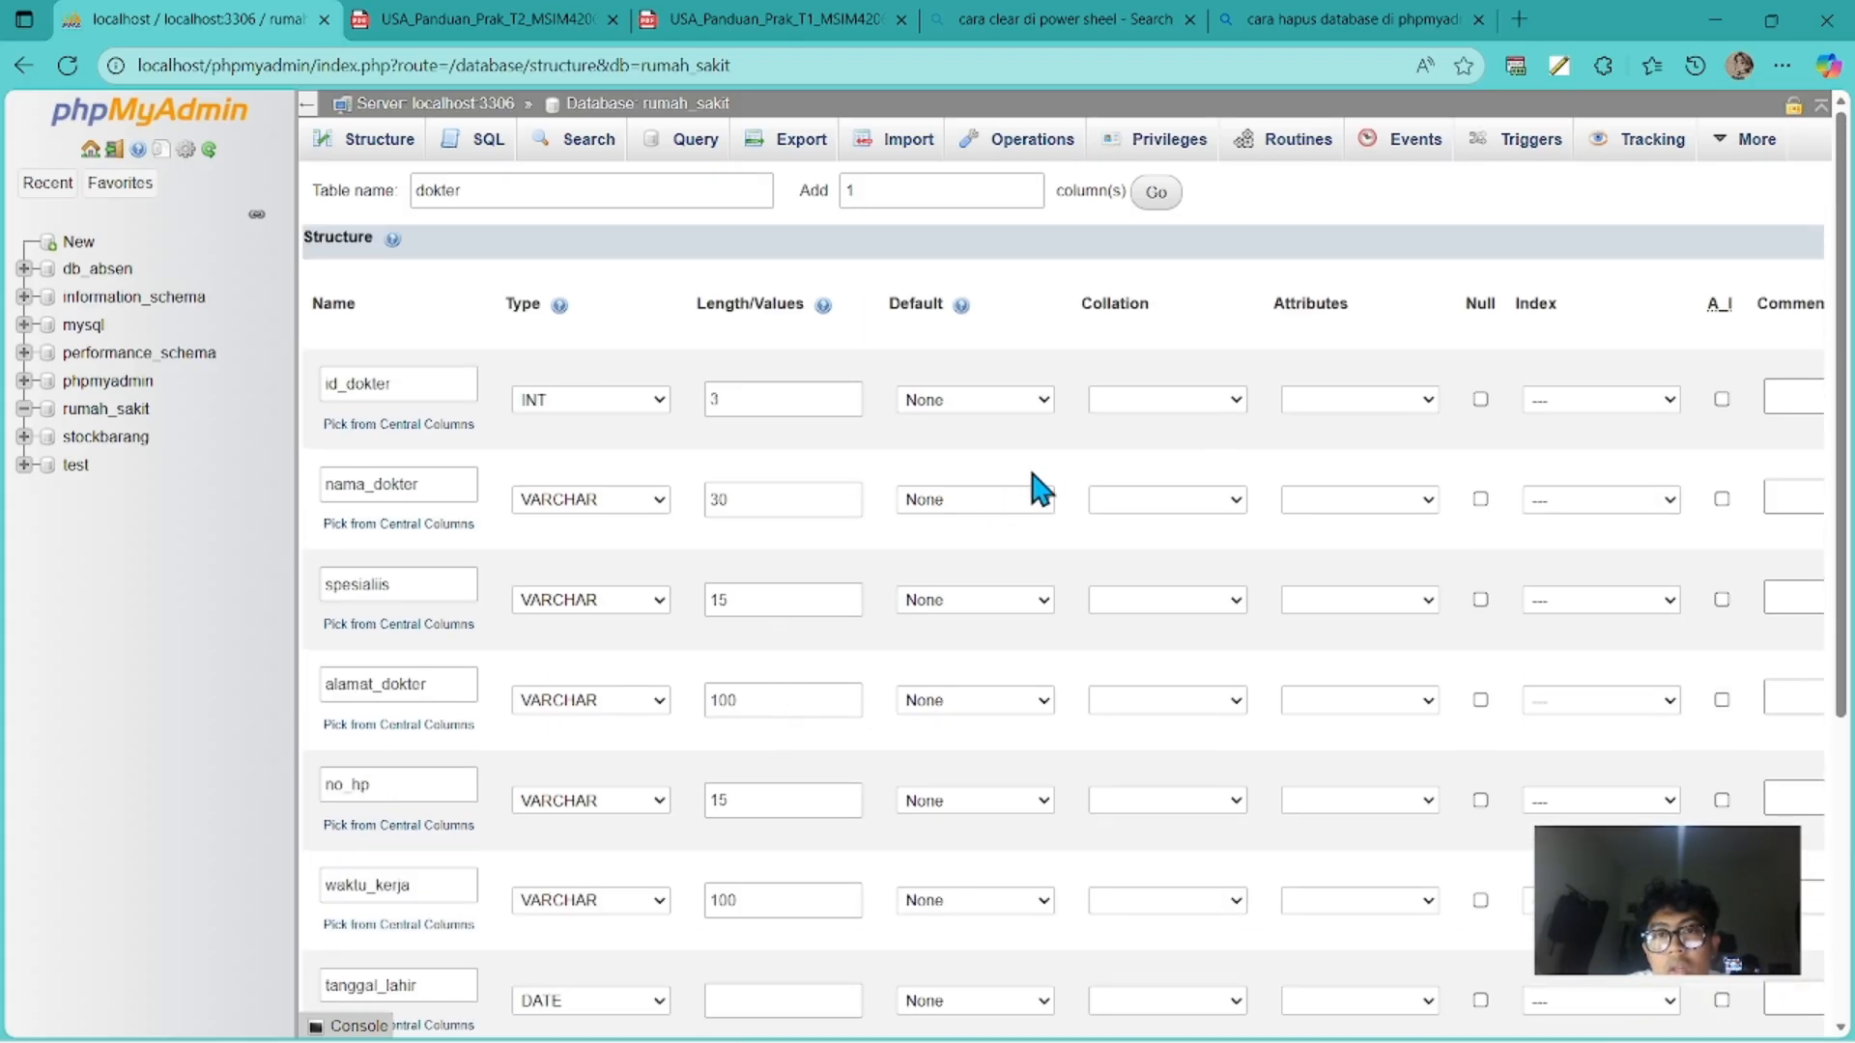
{"action": "scroll", "coordinate": [1068, 459], "scroll_direction": "right", "scroll_amount": 5}
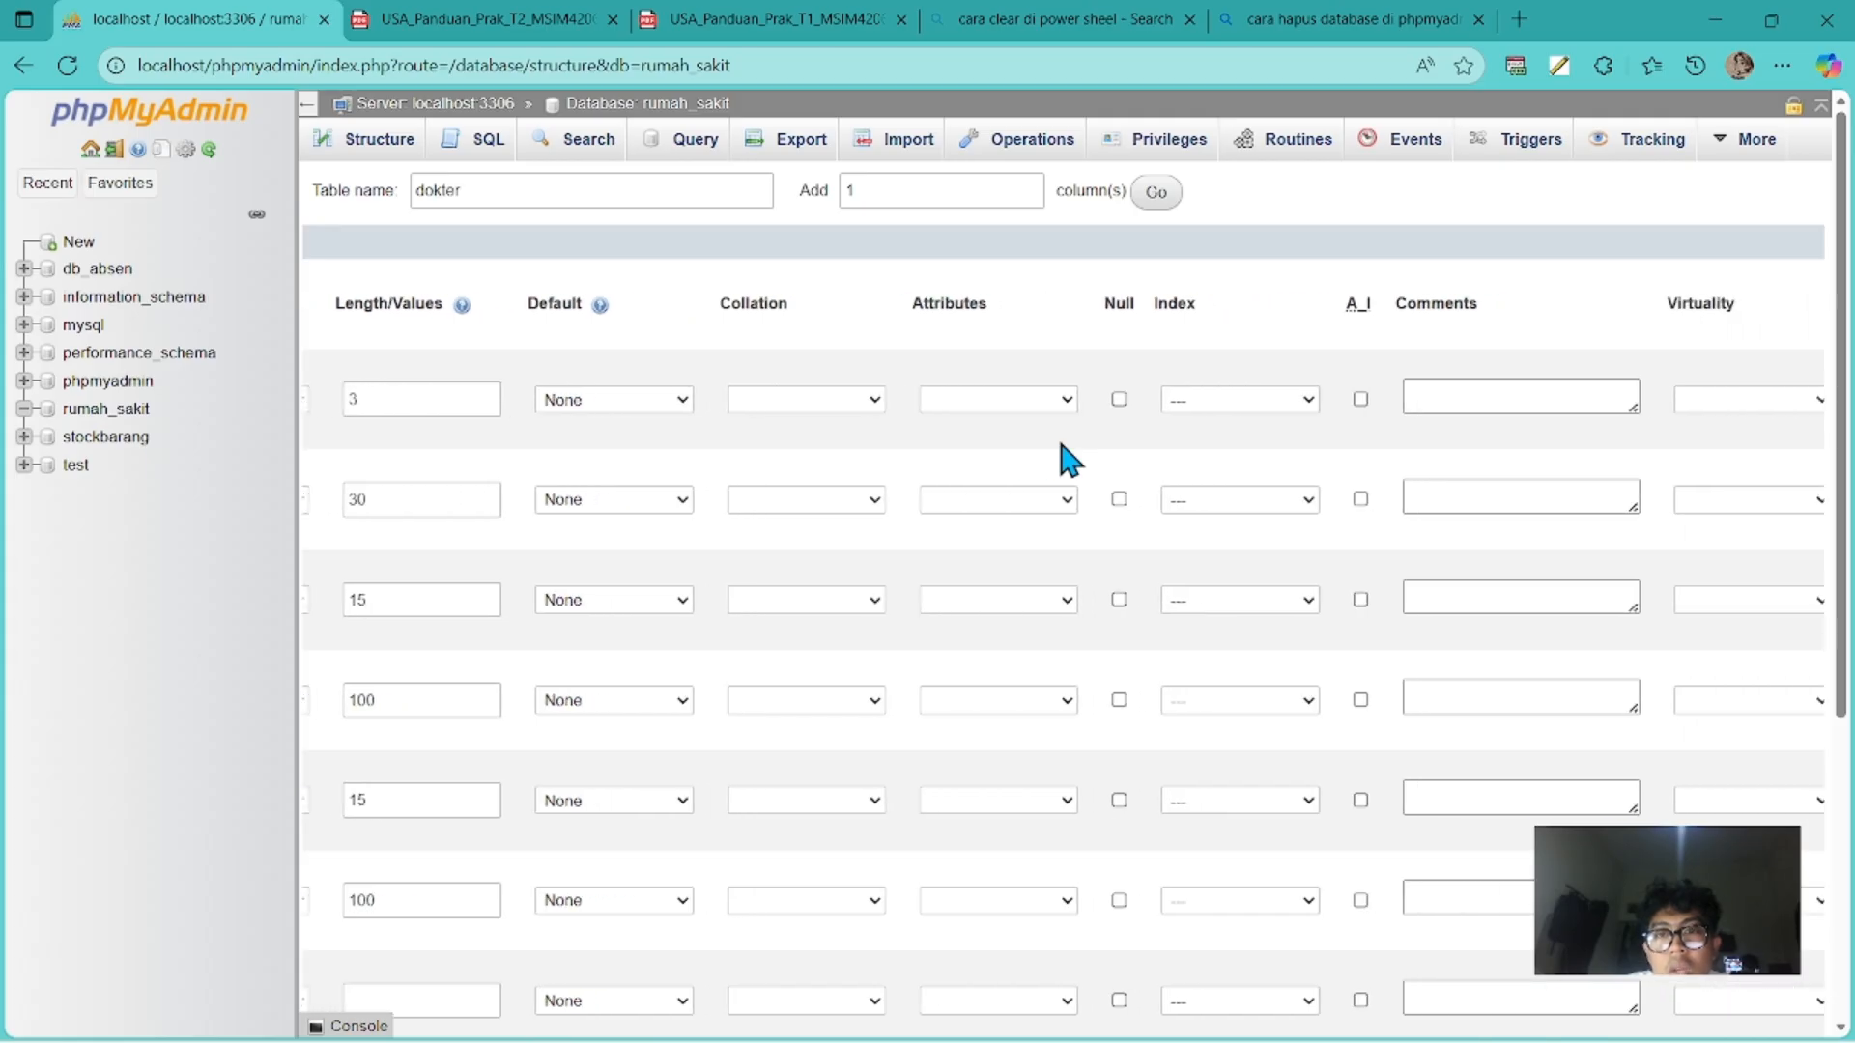
{"action": "scroll", "coordinate": [1068, 459], "scroll_direction": "right", "scroll_amount": 3}
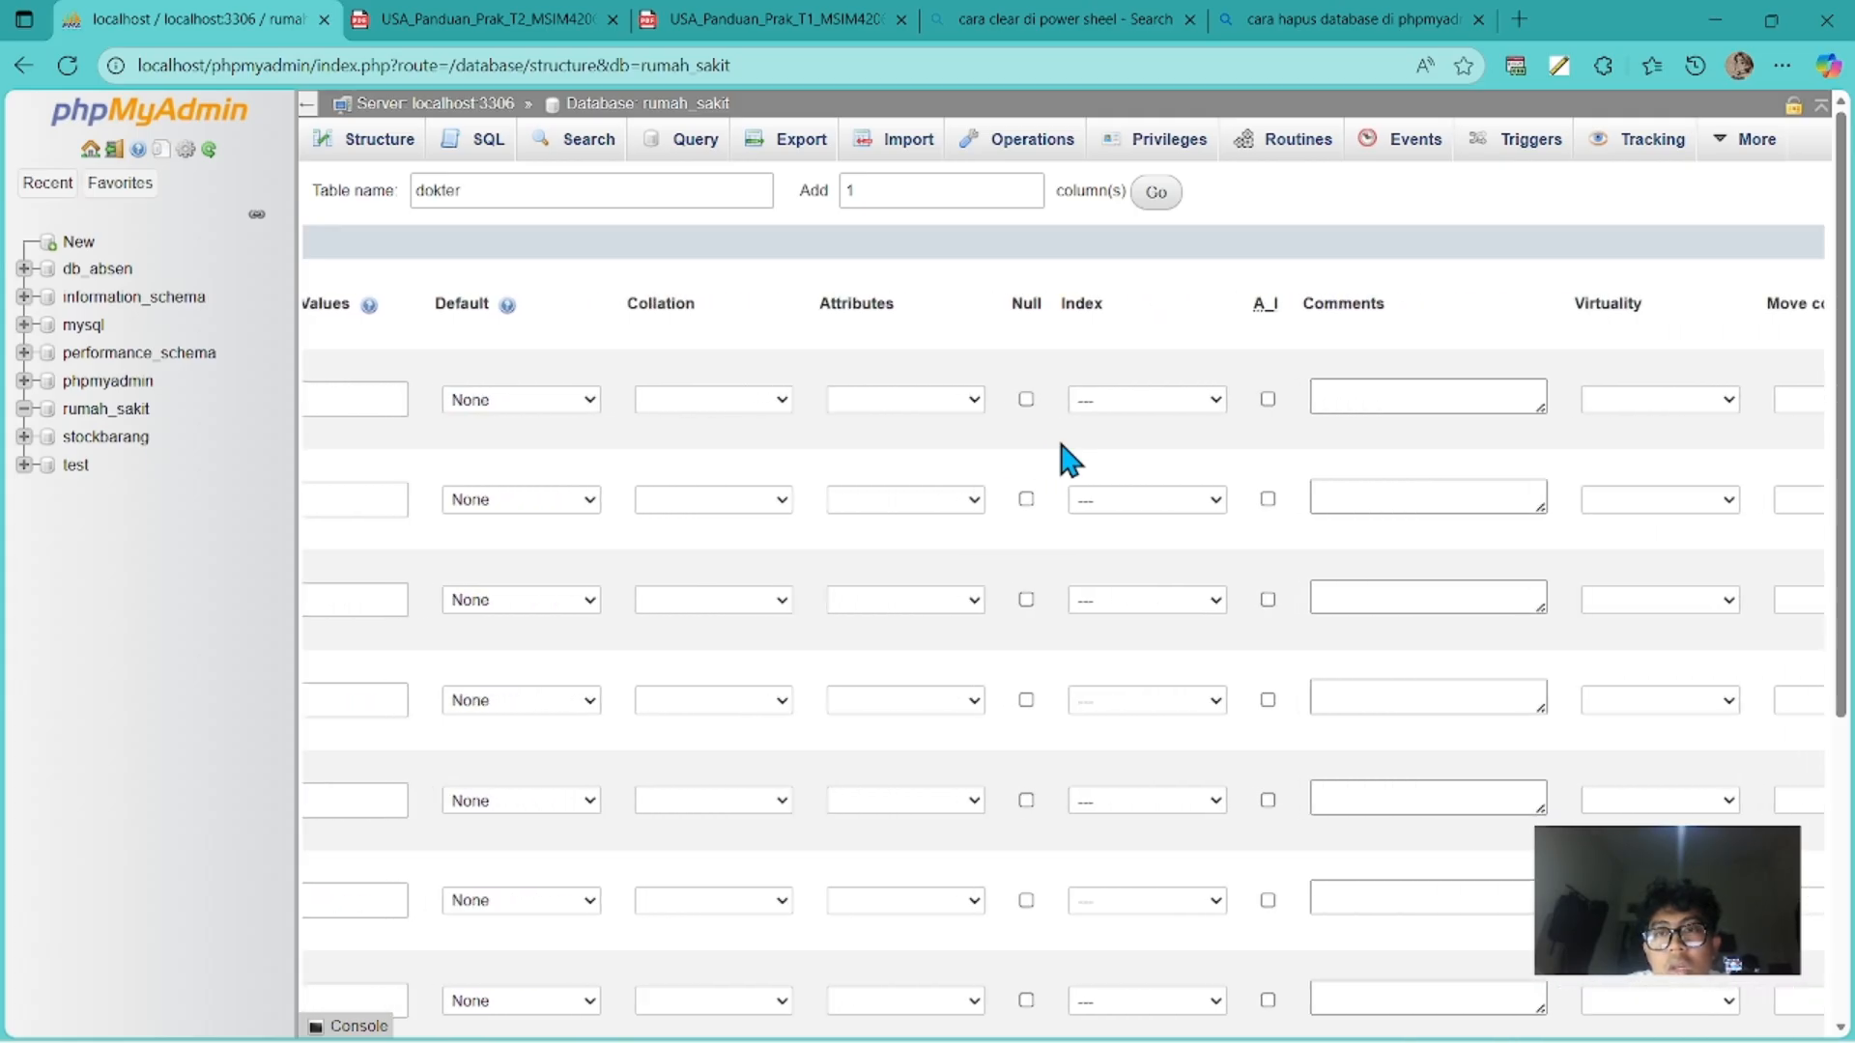
{"action": "left_click", "coordinate": [1268, 399]}
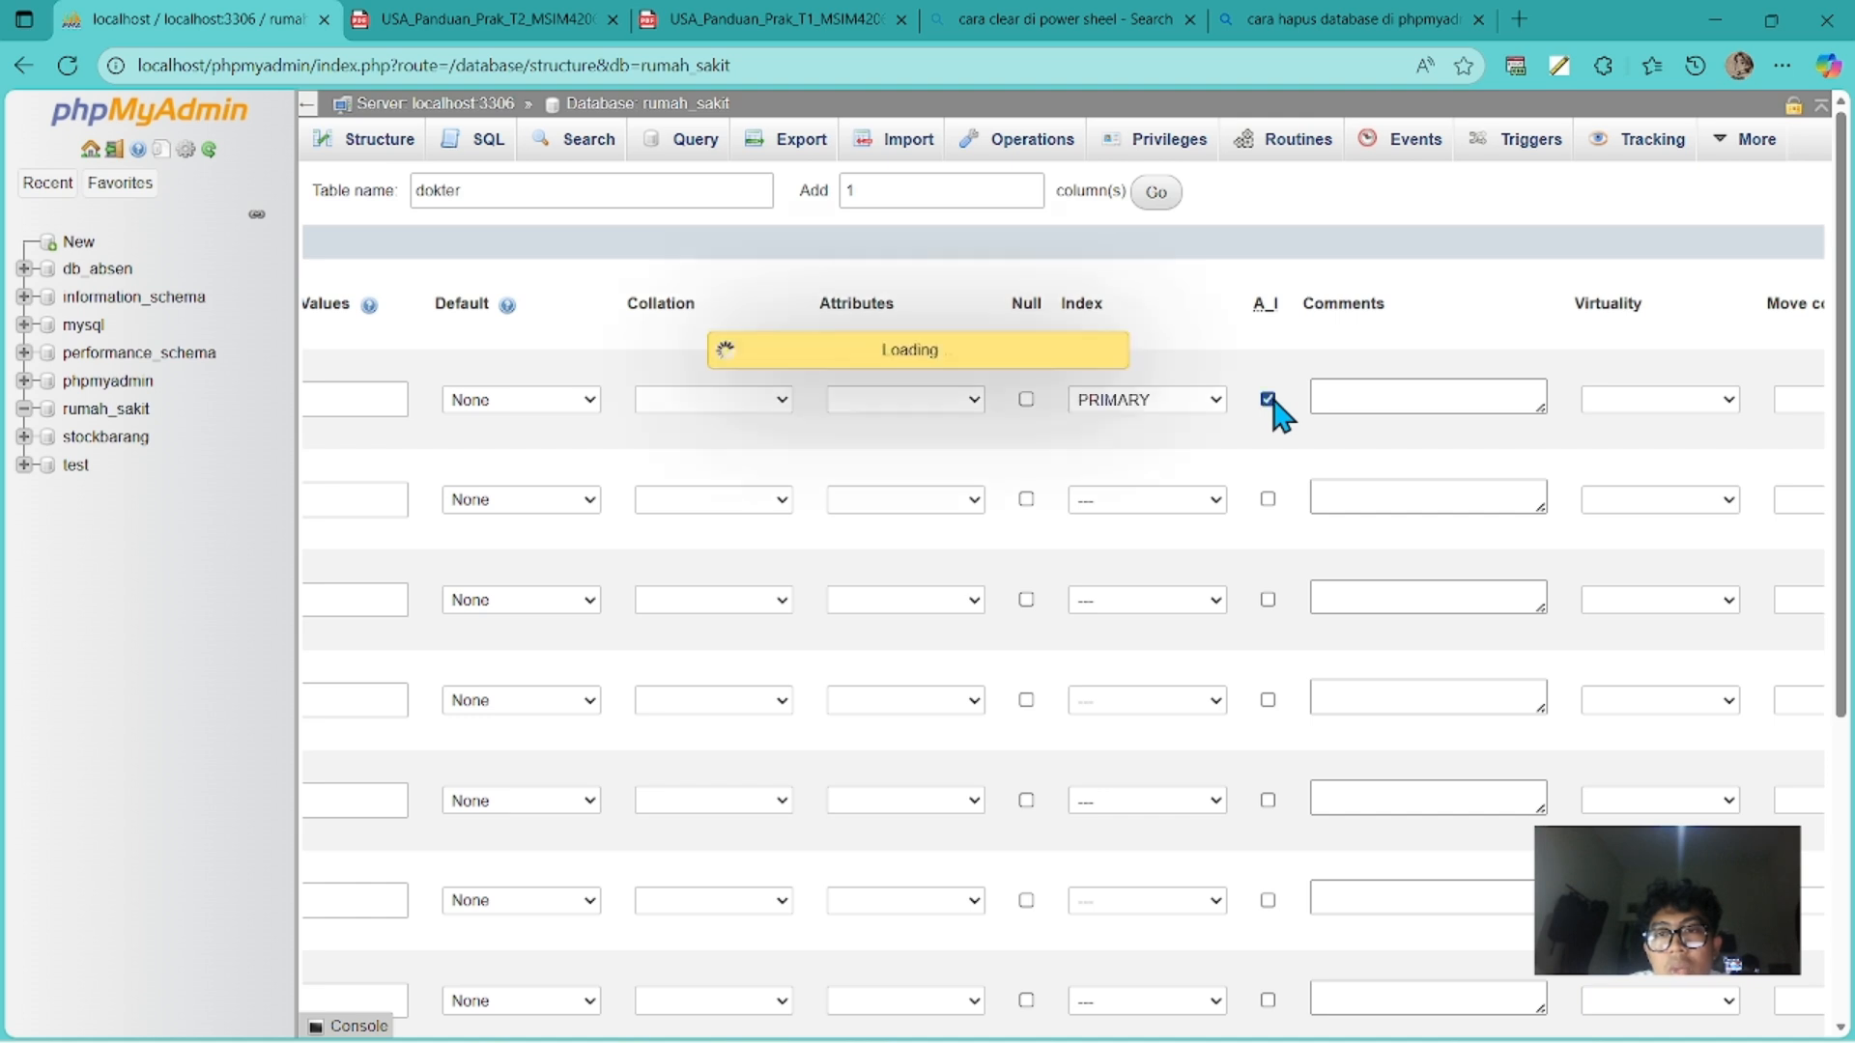
Review the names, types, lengths and index of all seven dokter columns with the page zoomed to 90%.
{"action": "scroll", "coordinate": [1063, 474], "scroll_direction": "left", "scroll_amount": 5}
{"action": "scroll", "coordinate": [1063, 473], "scroll_direction": "down", "scroll_amount": 5}
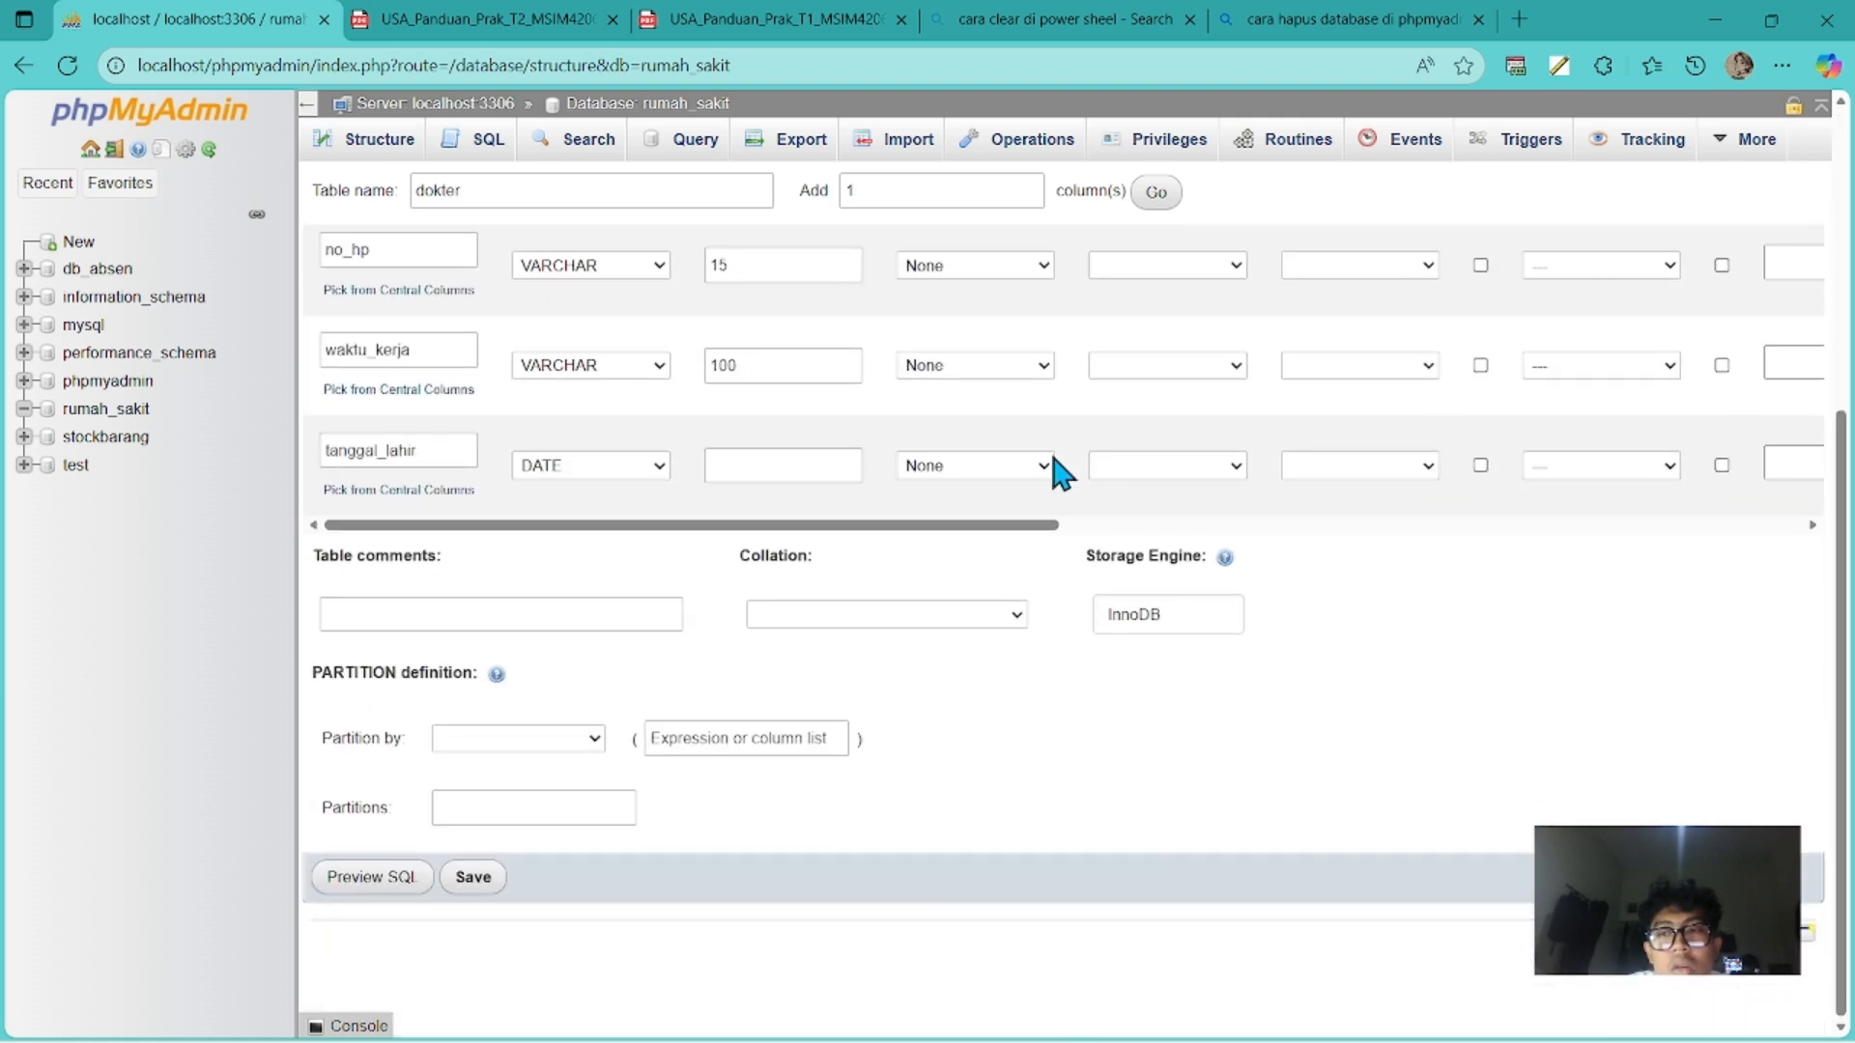
{"action": "scroll", "coordinate": [1627, 605], "scroll_direction": "up", "scroll_amount": 1}
{"action": "scroll", "coordinate": [1485, 673], "scroll_direction": "up", "scroll_amount": 3}
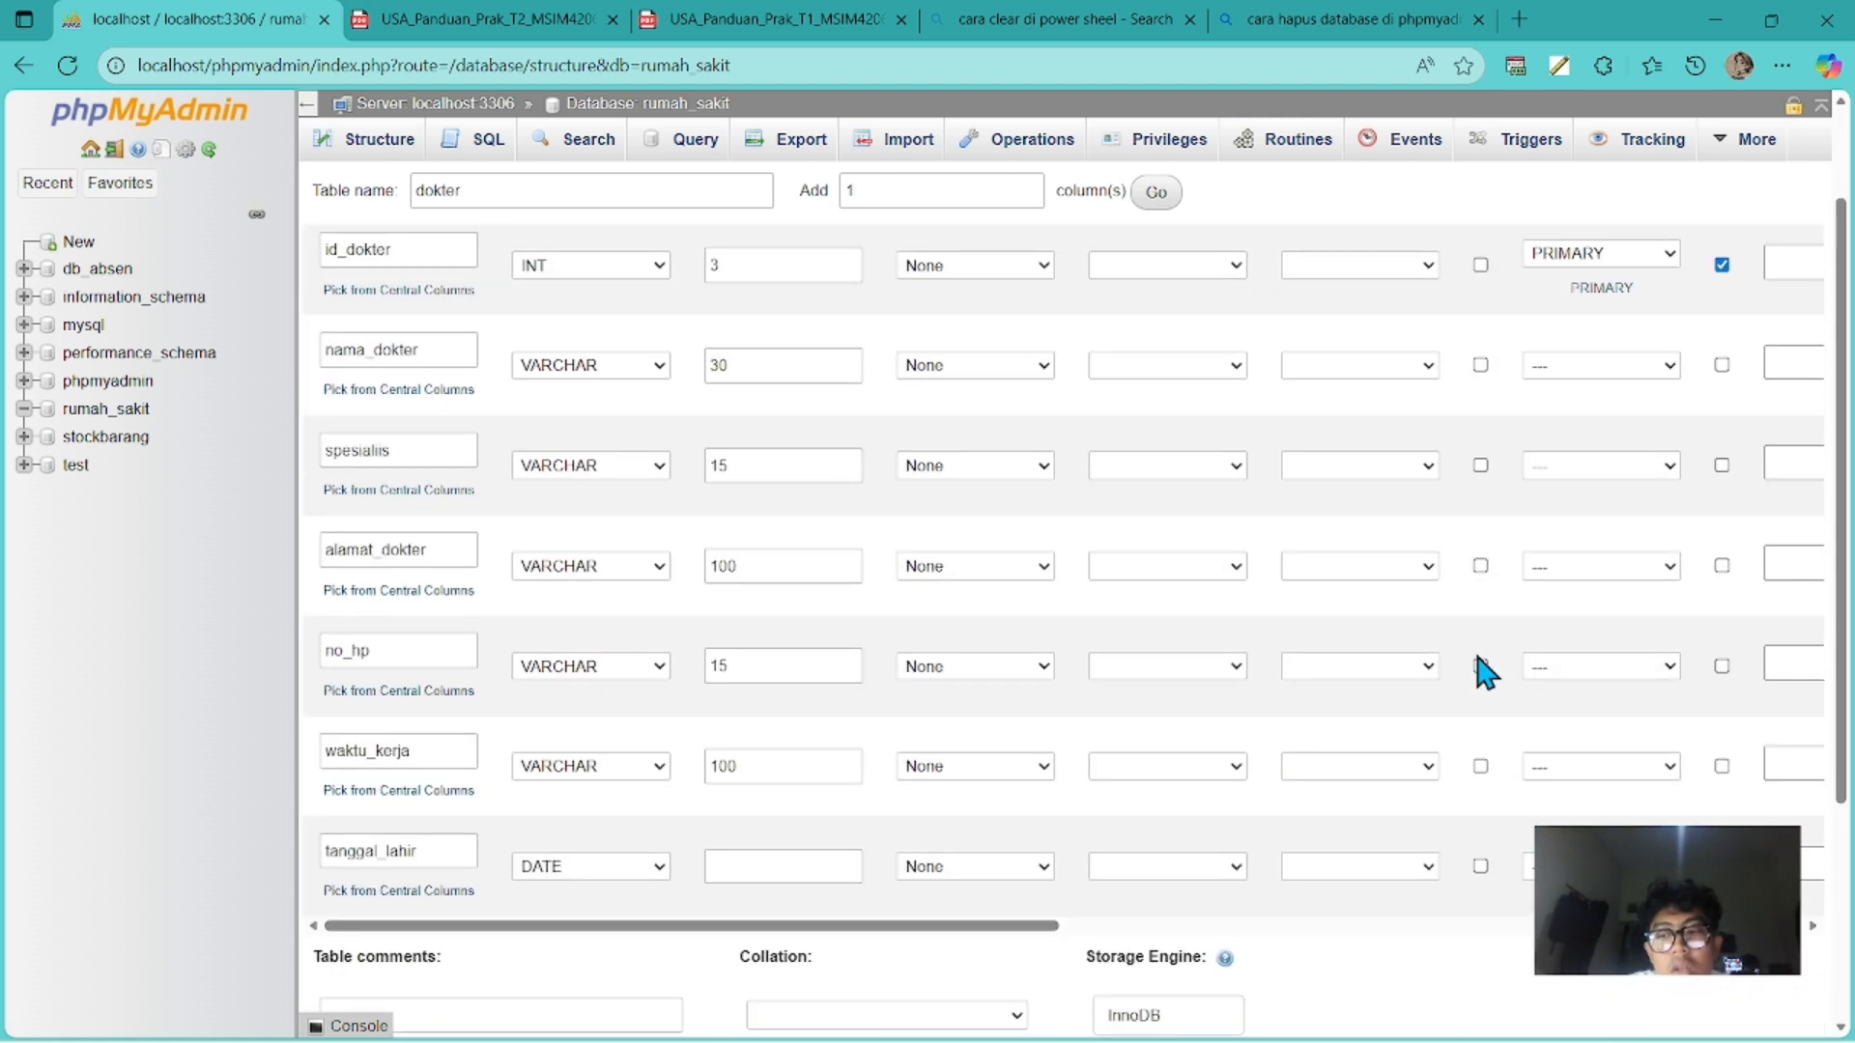
{"action": "key", "text": "ctrl+minus"}
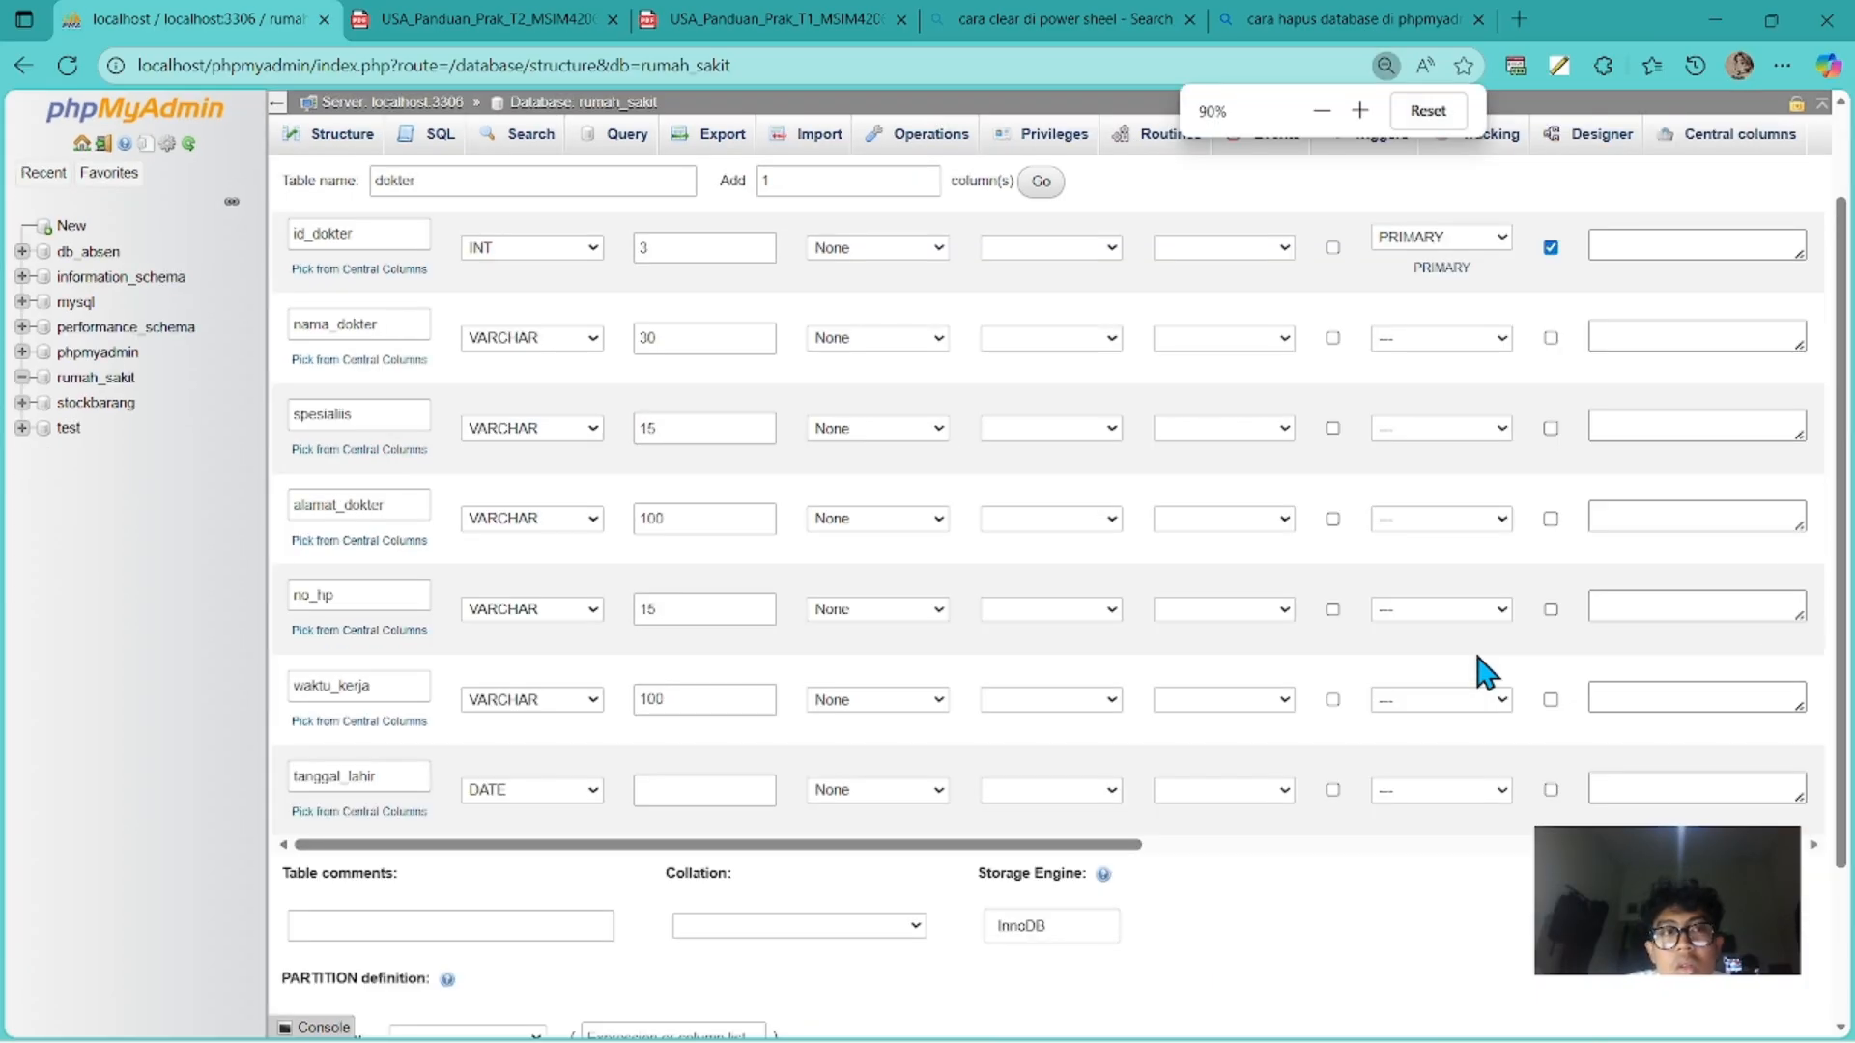
Save the dokter table with its seven defined columns in the rumah_sakit database.
{"action": "key", "text": "ctrl+plus"}
{"action": "scroll", "coordinate": [1106, 821], "scroll_direction": "down", "scroll_amount": 3}
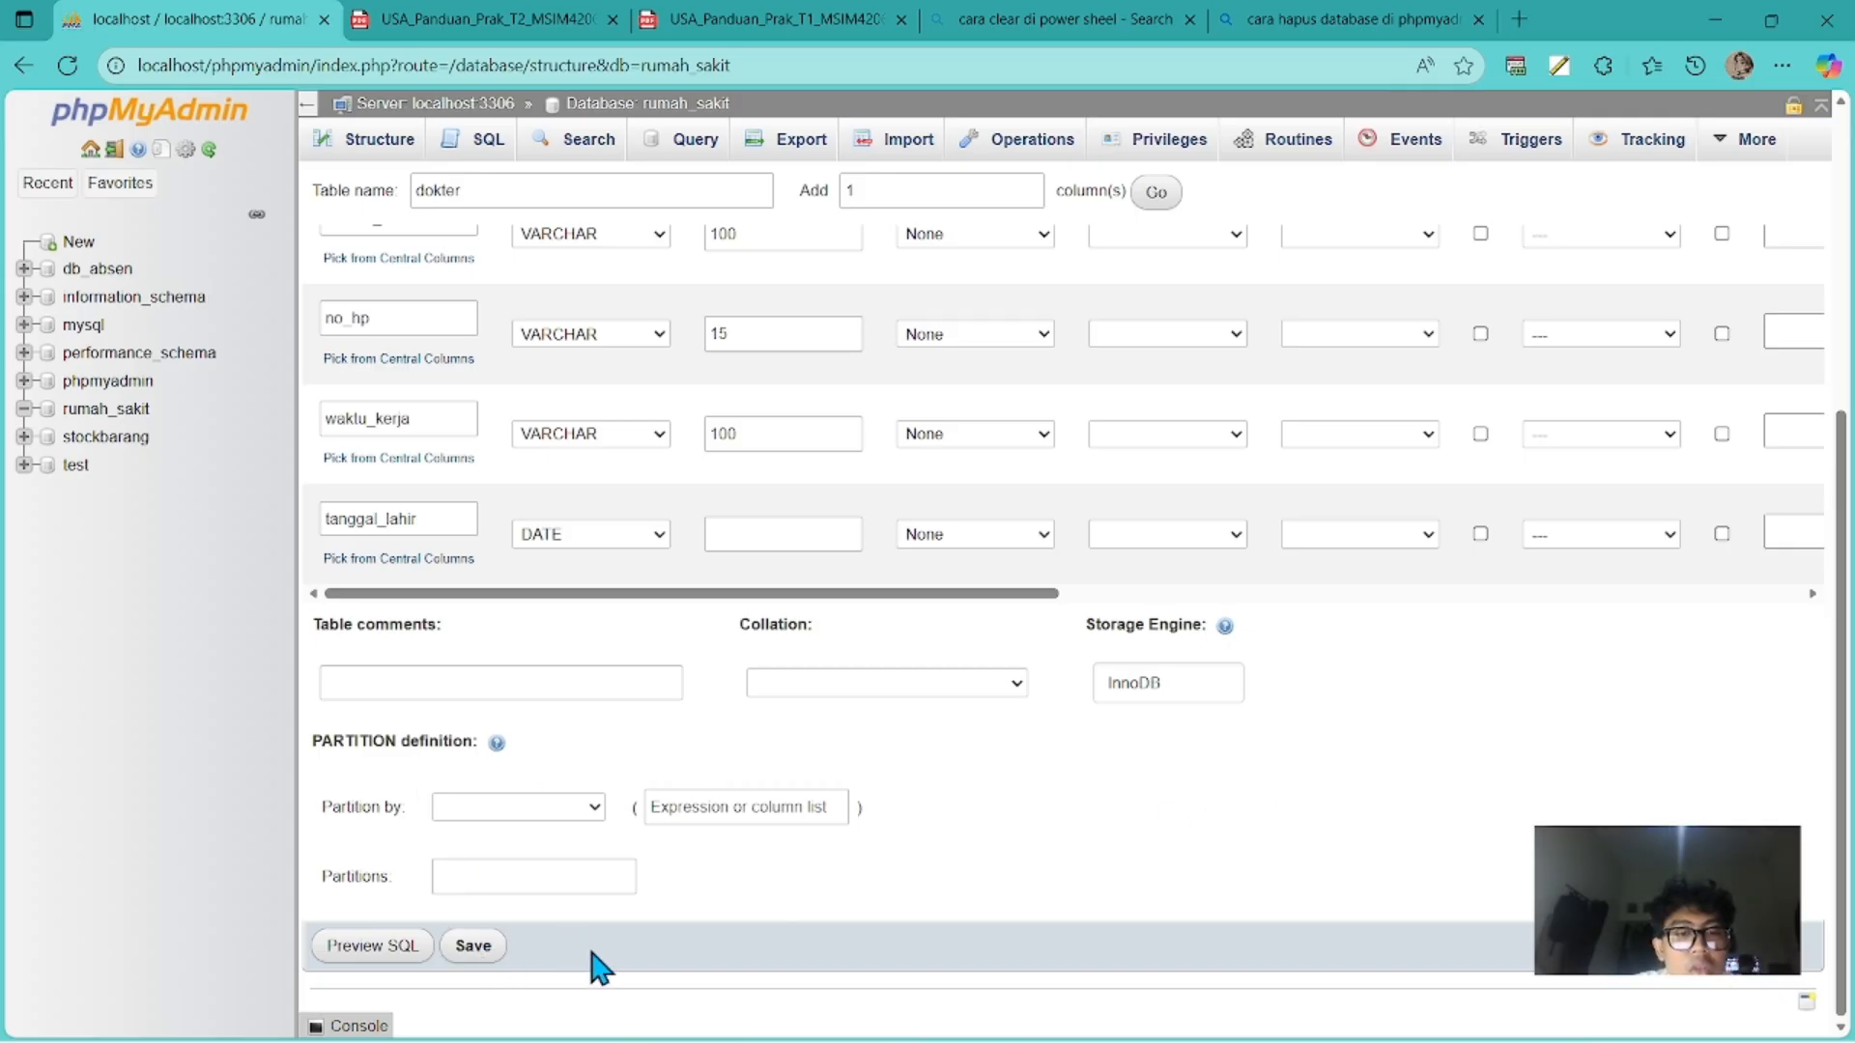
{"action": "left_click", "coordinate": [473, 947]}
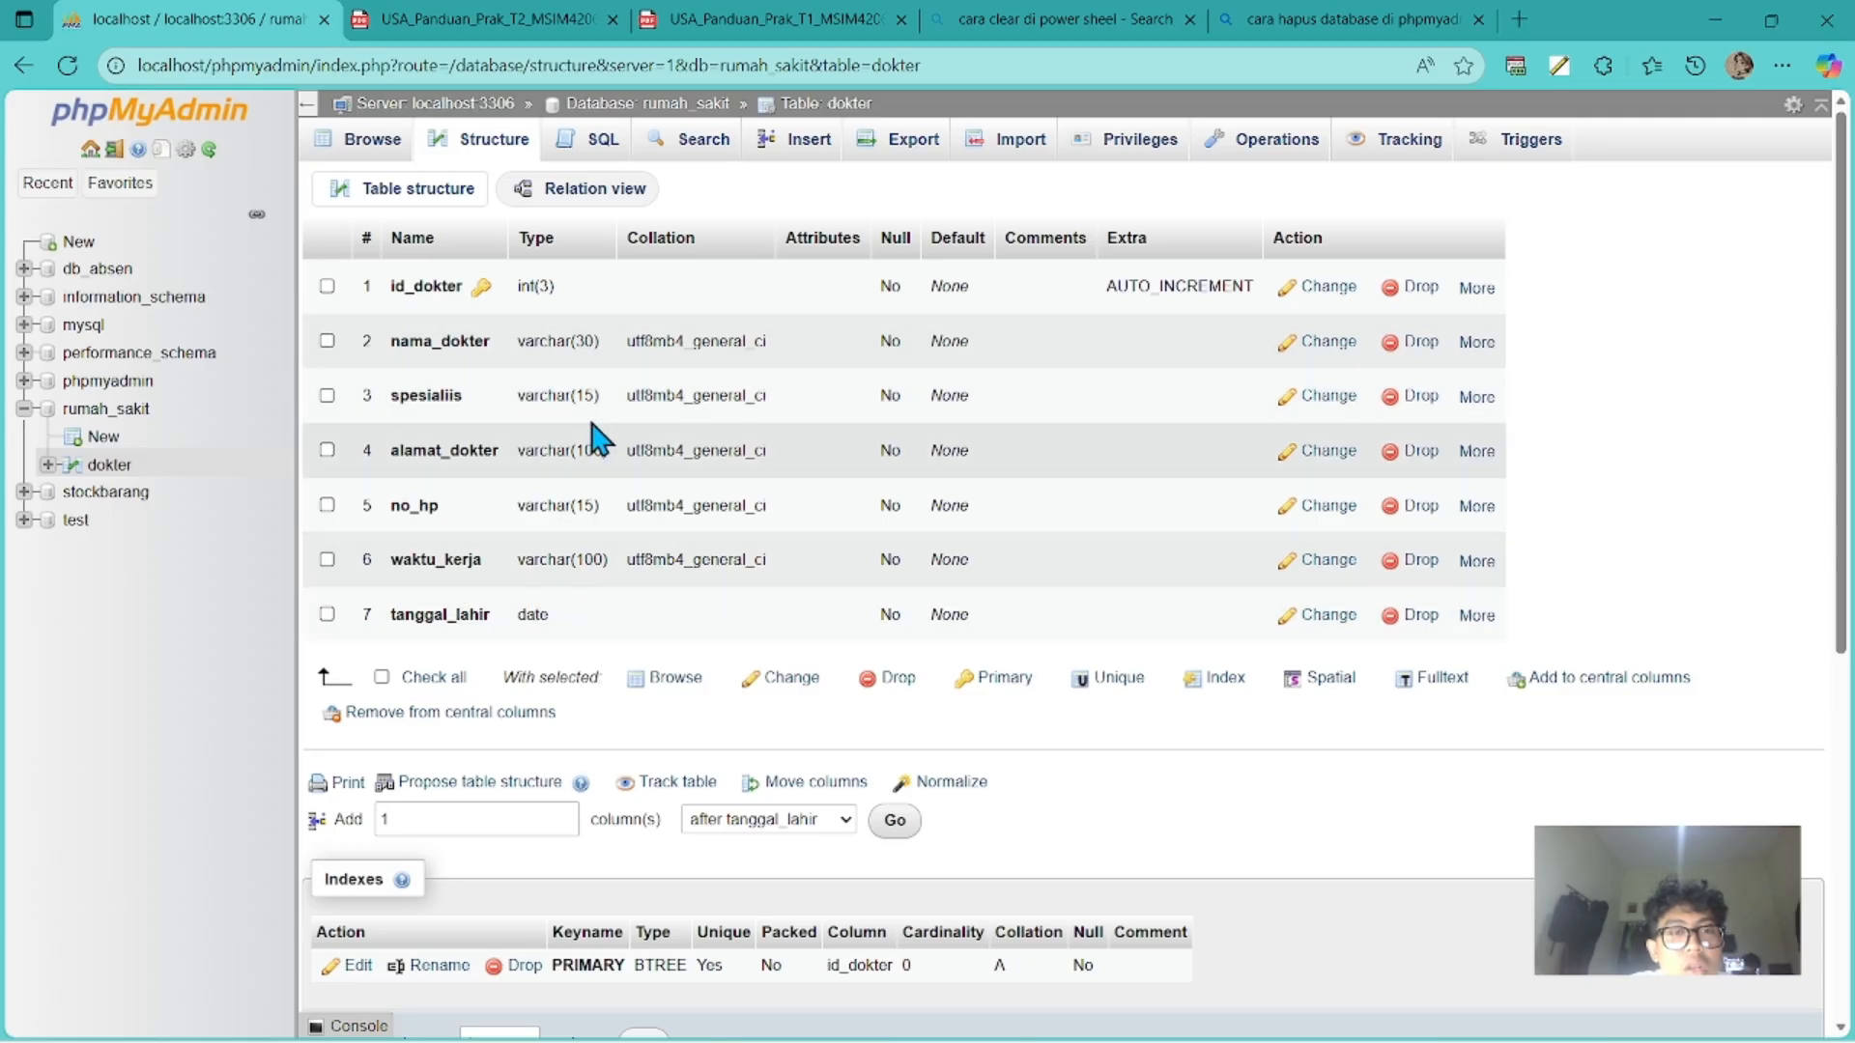
{"action": "mouse_move", "coordinate": [679, 515]}
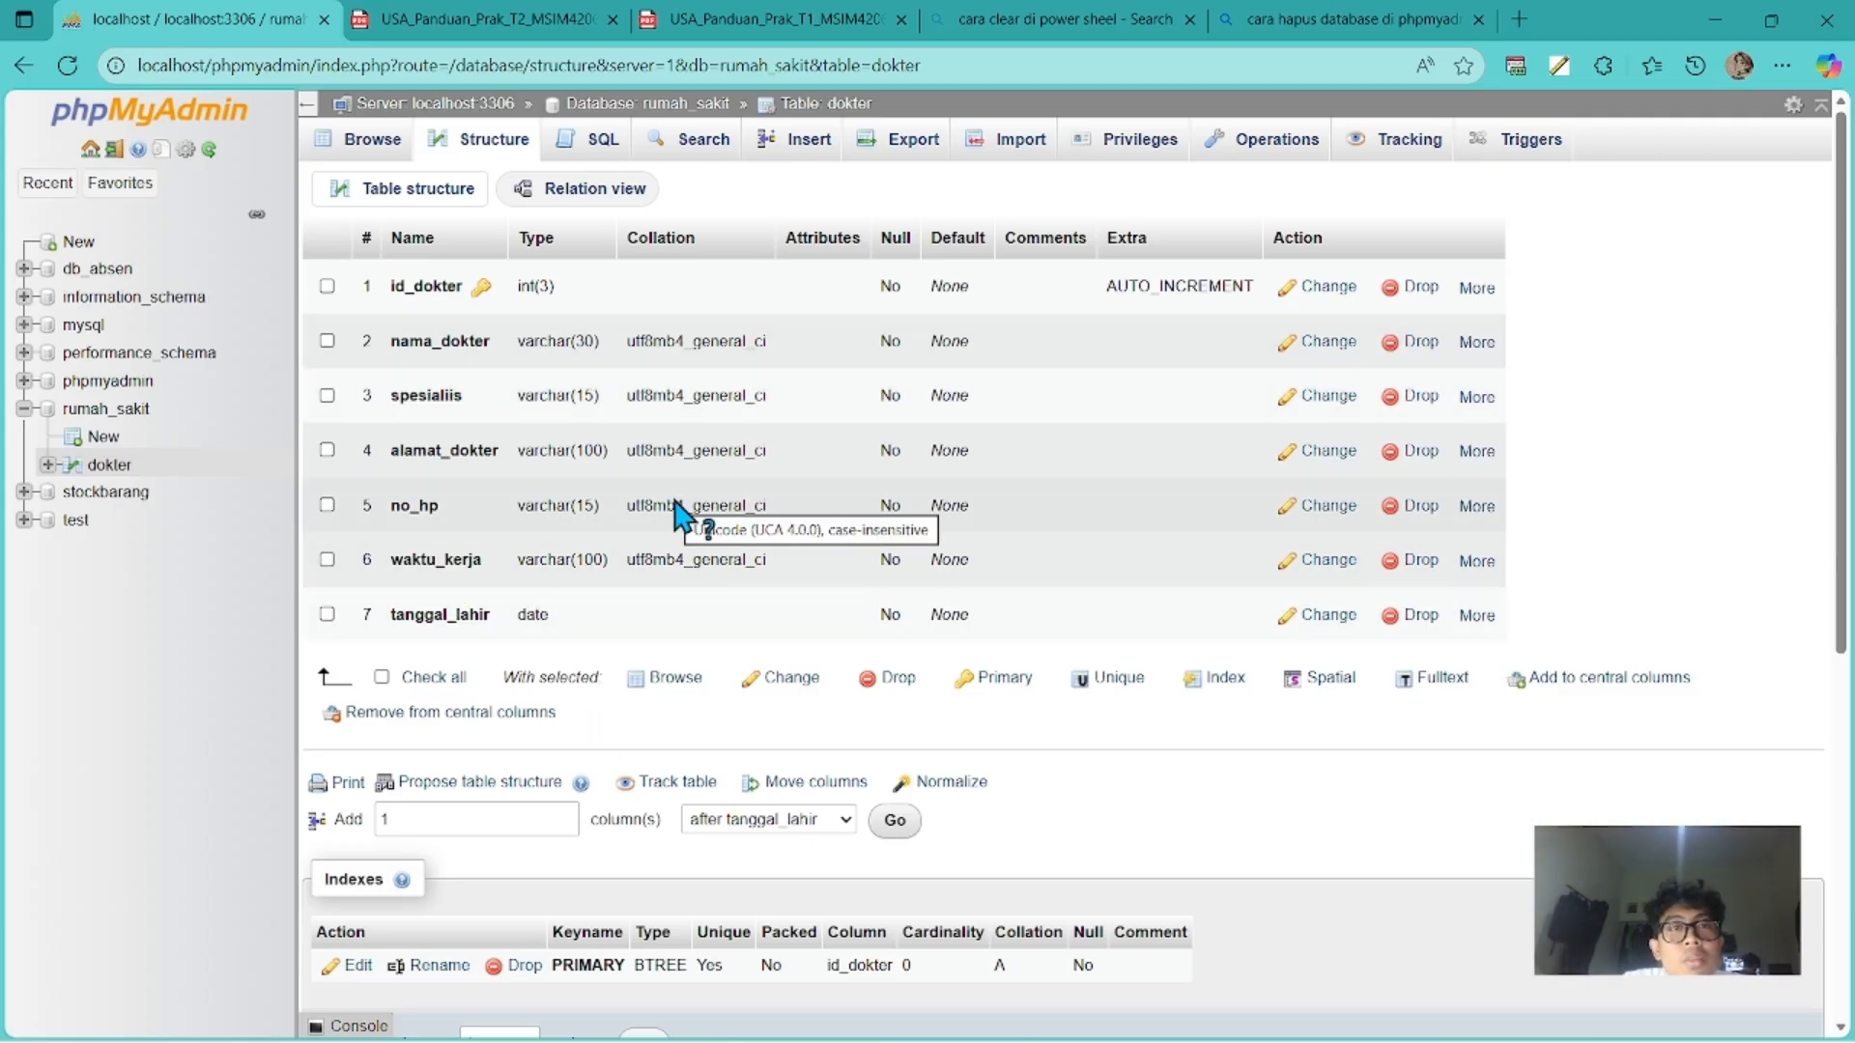
Start a CREATE TABLE administrator( statement in a new SQL query on the rumah_sakit database.
{"action": "left_click", "coordinate": [113, 418]}
{"action": "left_click", "coordinate": [488, 150]}
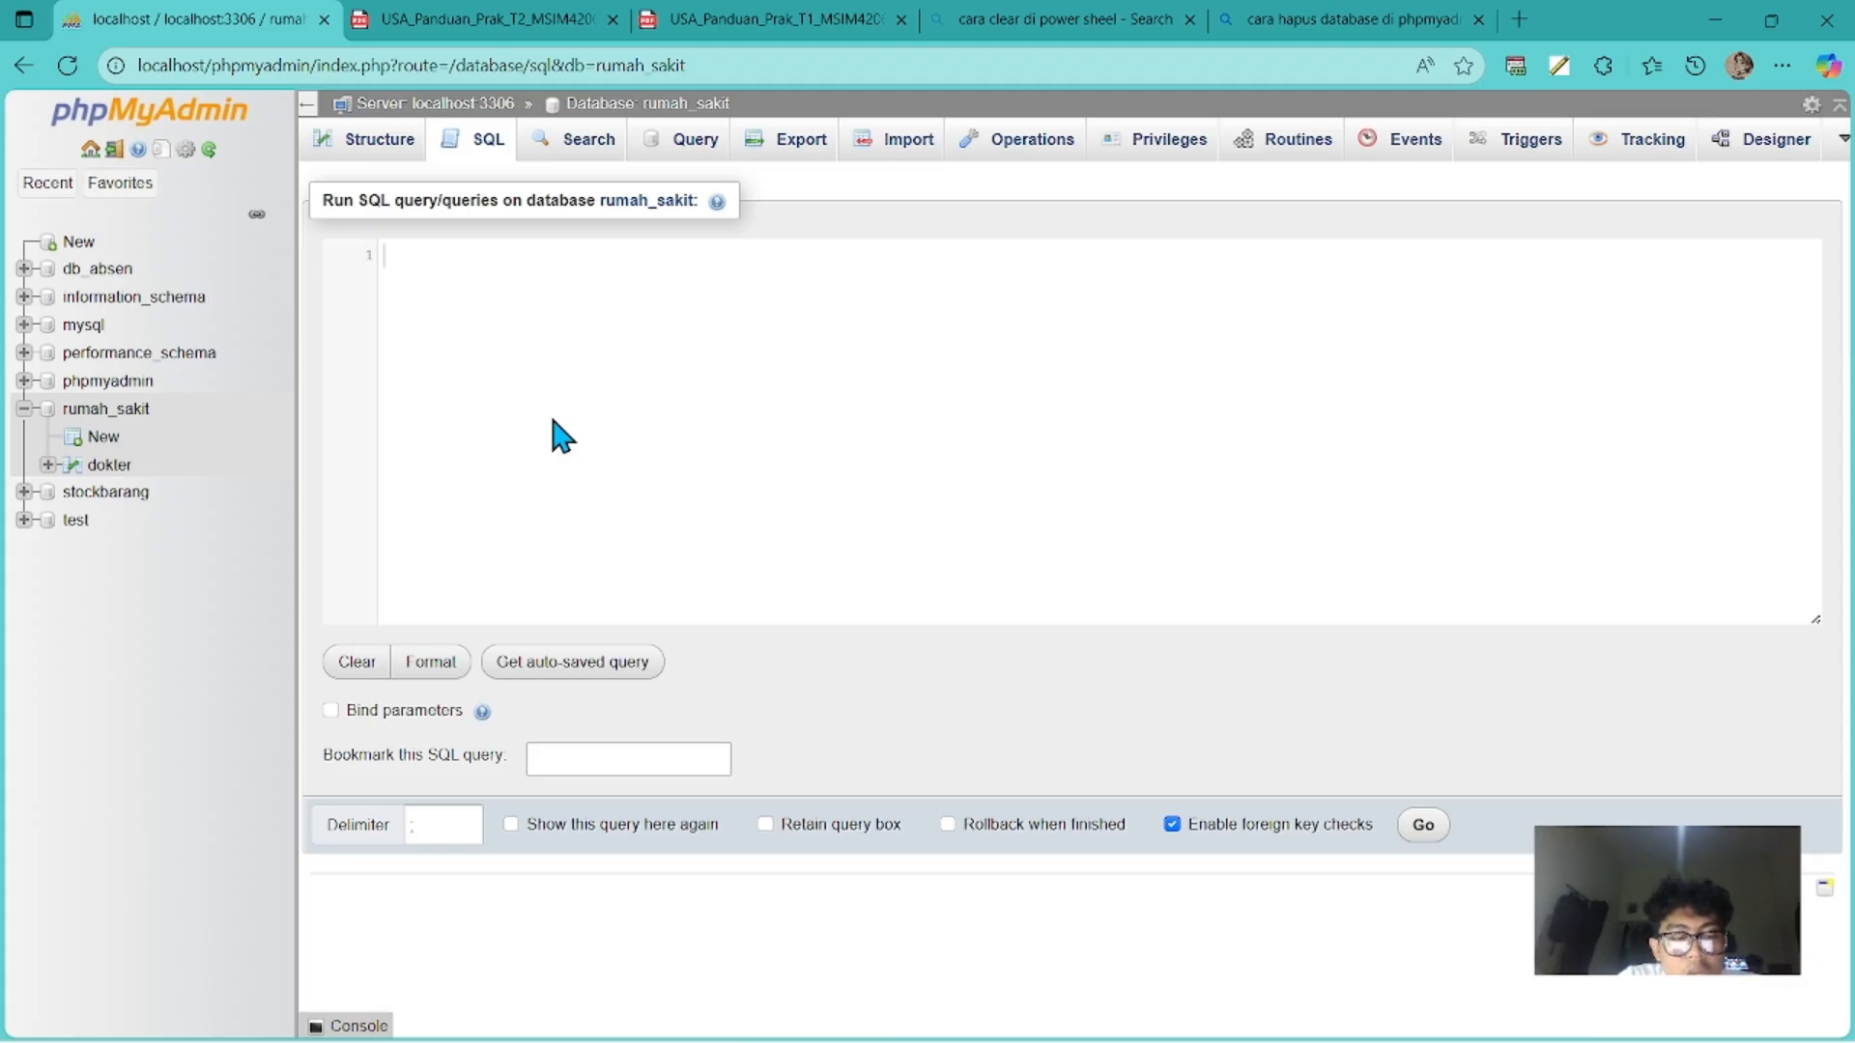
{"action": "type", "text": "CREA"}
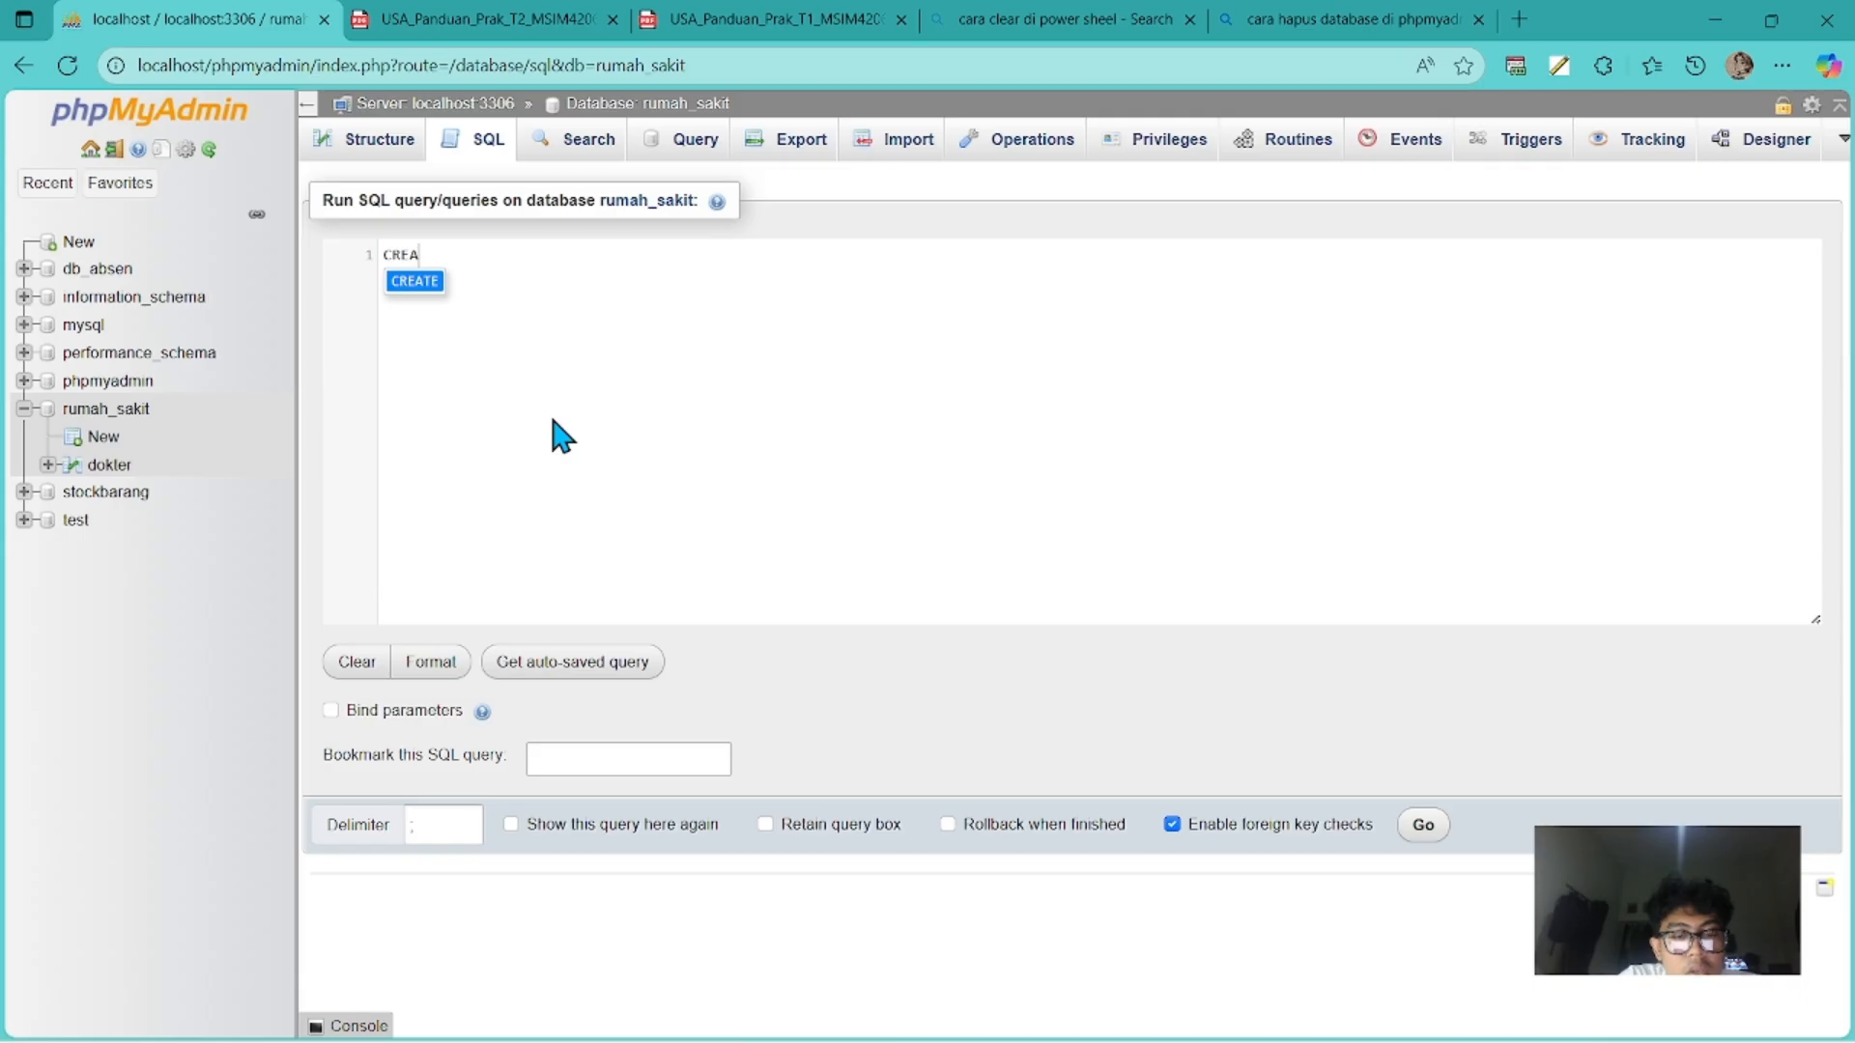
{"action": "type", "text": "TE TA"}
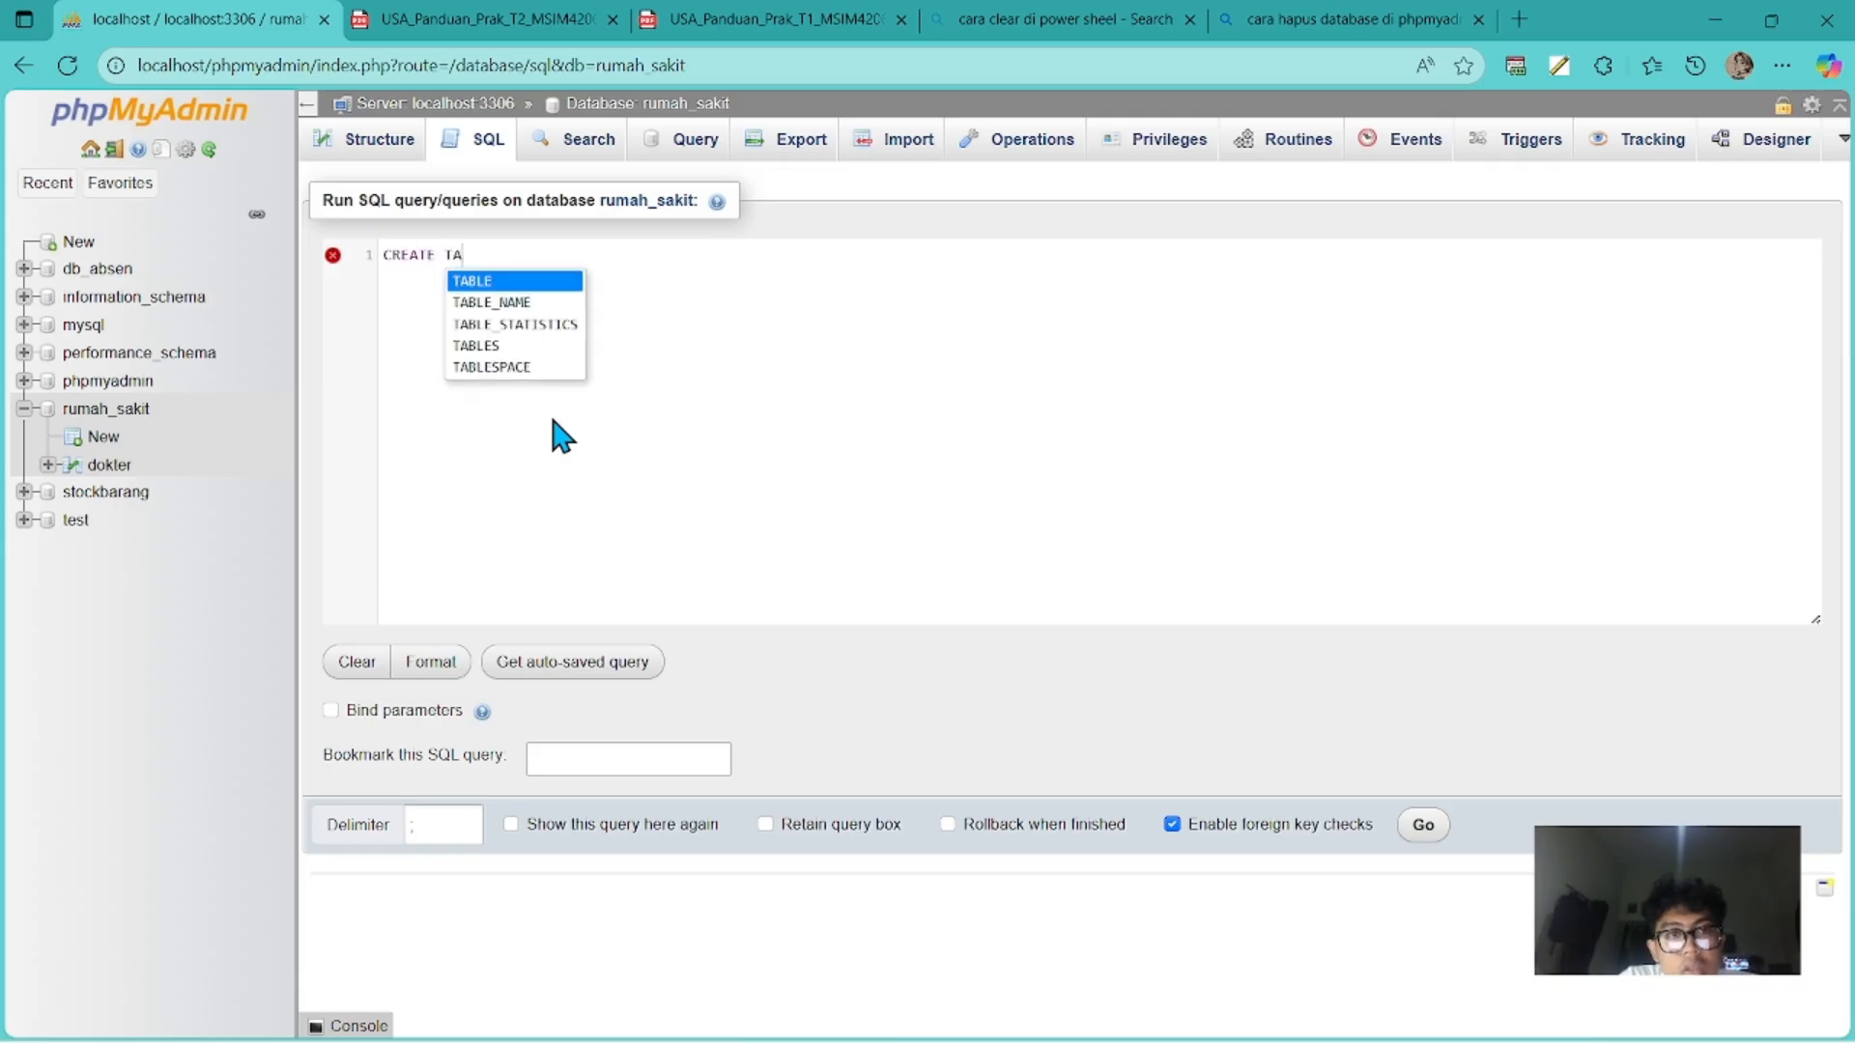
{"action": "type", "text": "BLE ad"}
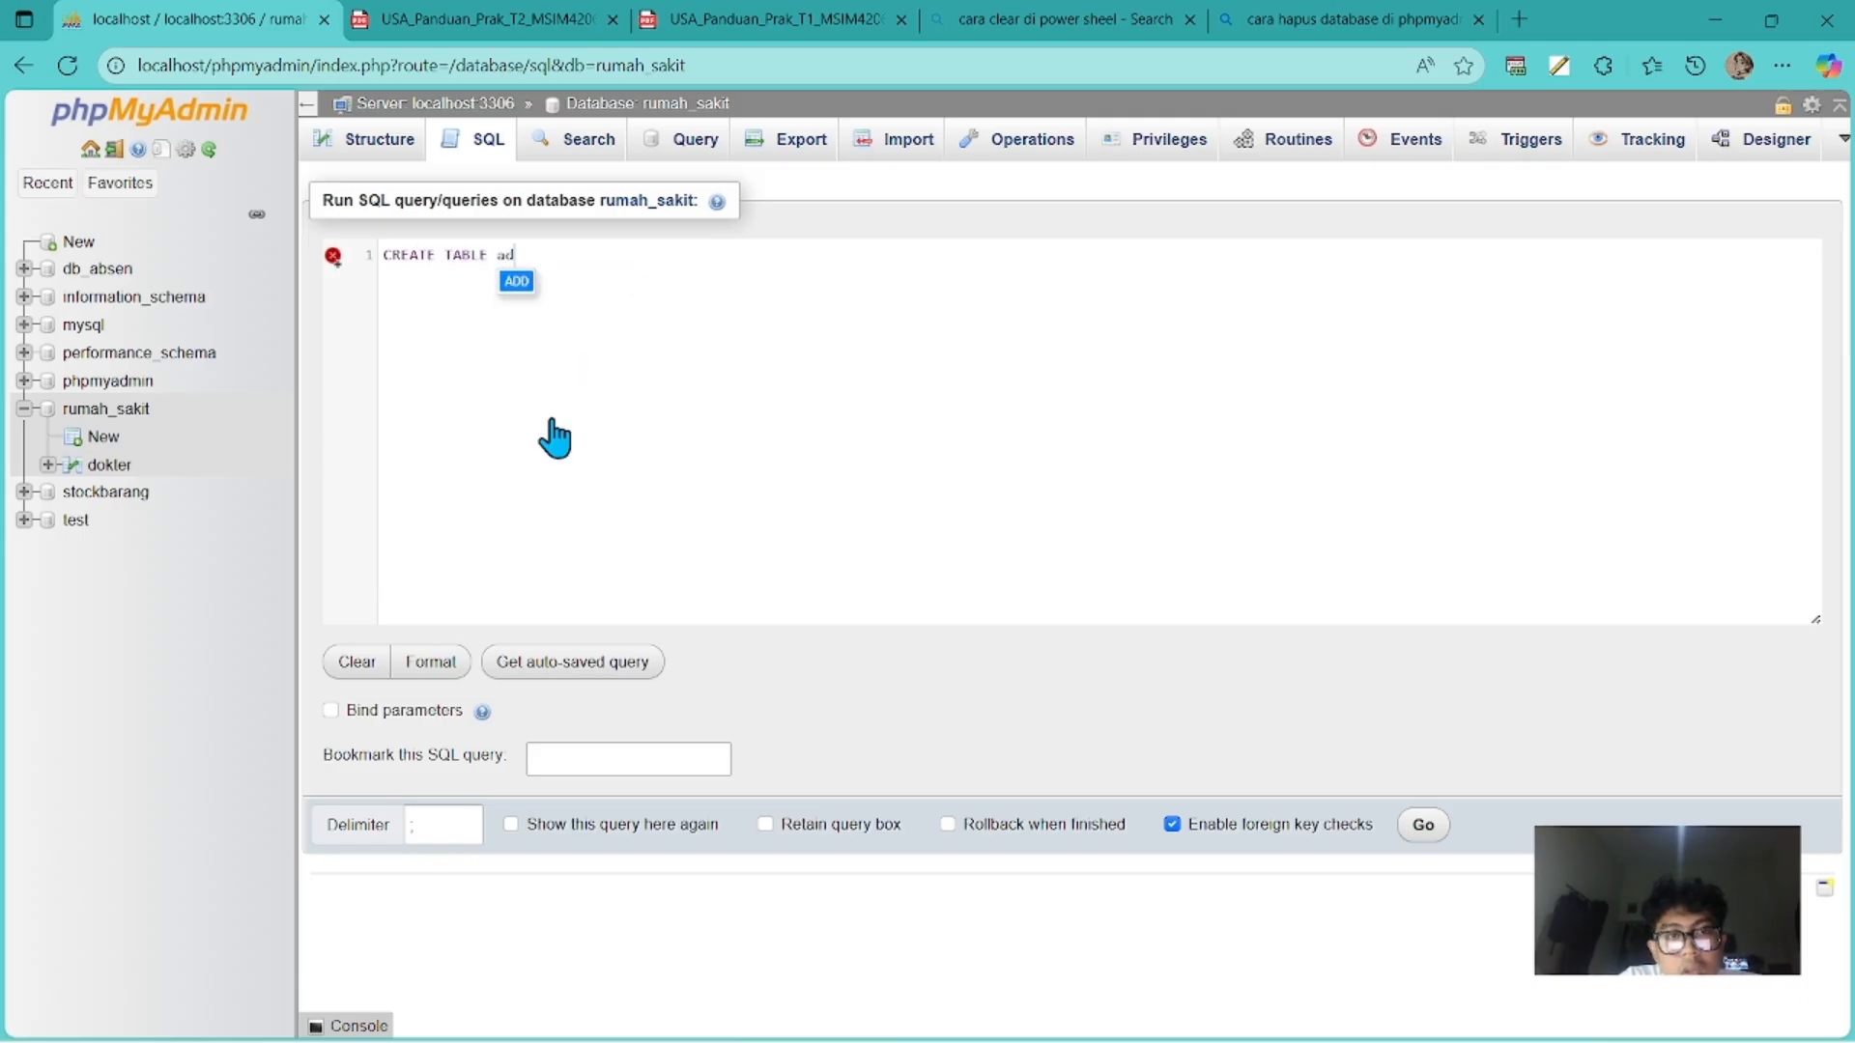
{"action": "type", "text": "ministrator"}
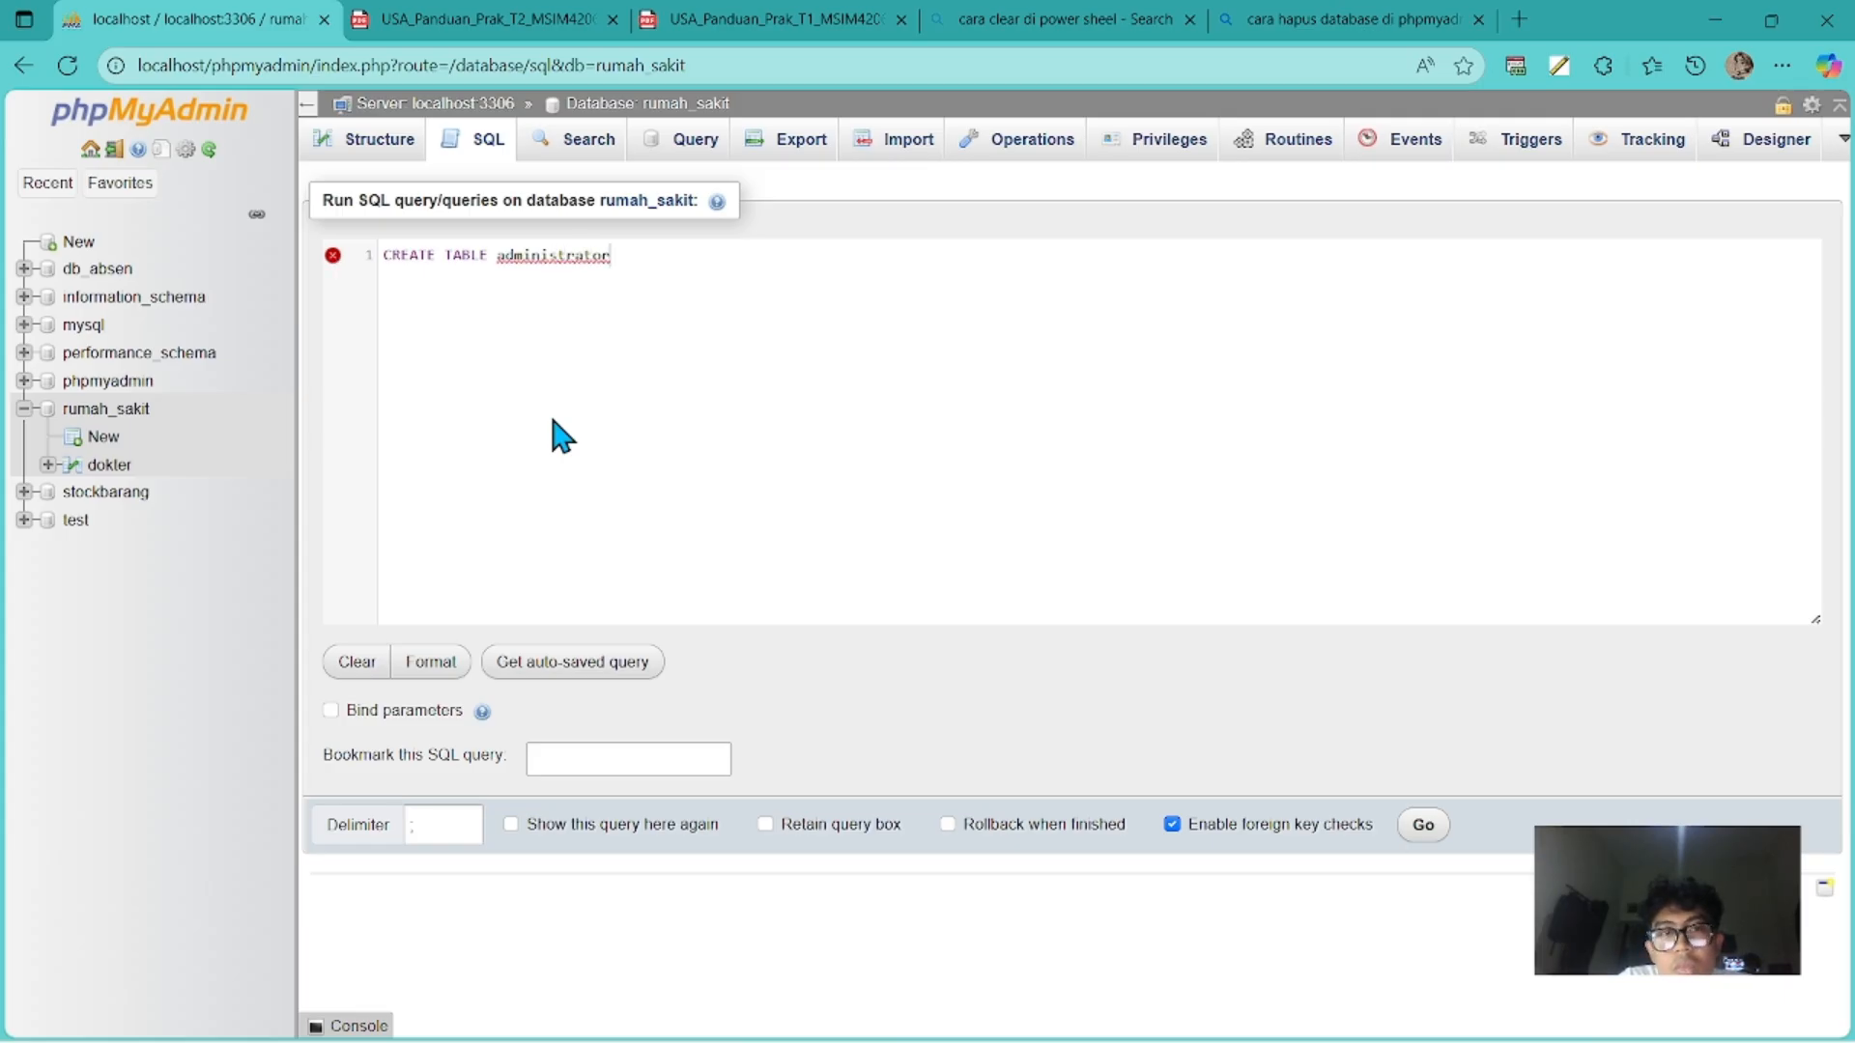
{"action": "type", "text": "(     "}
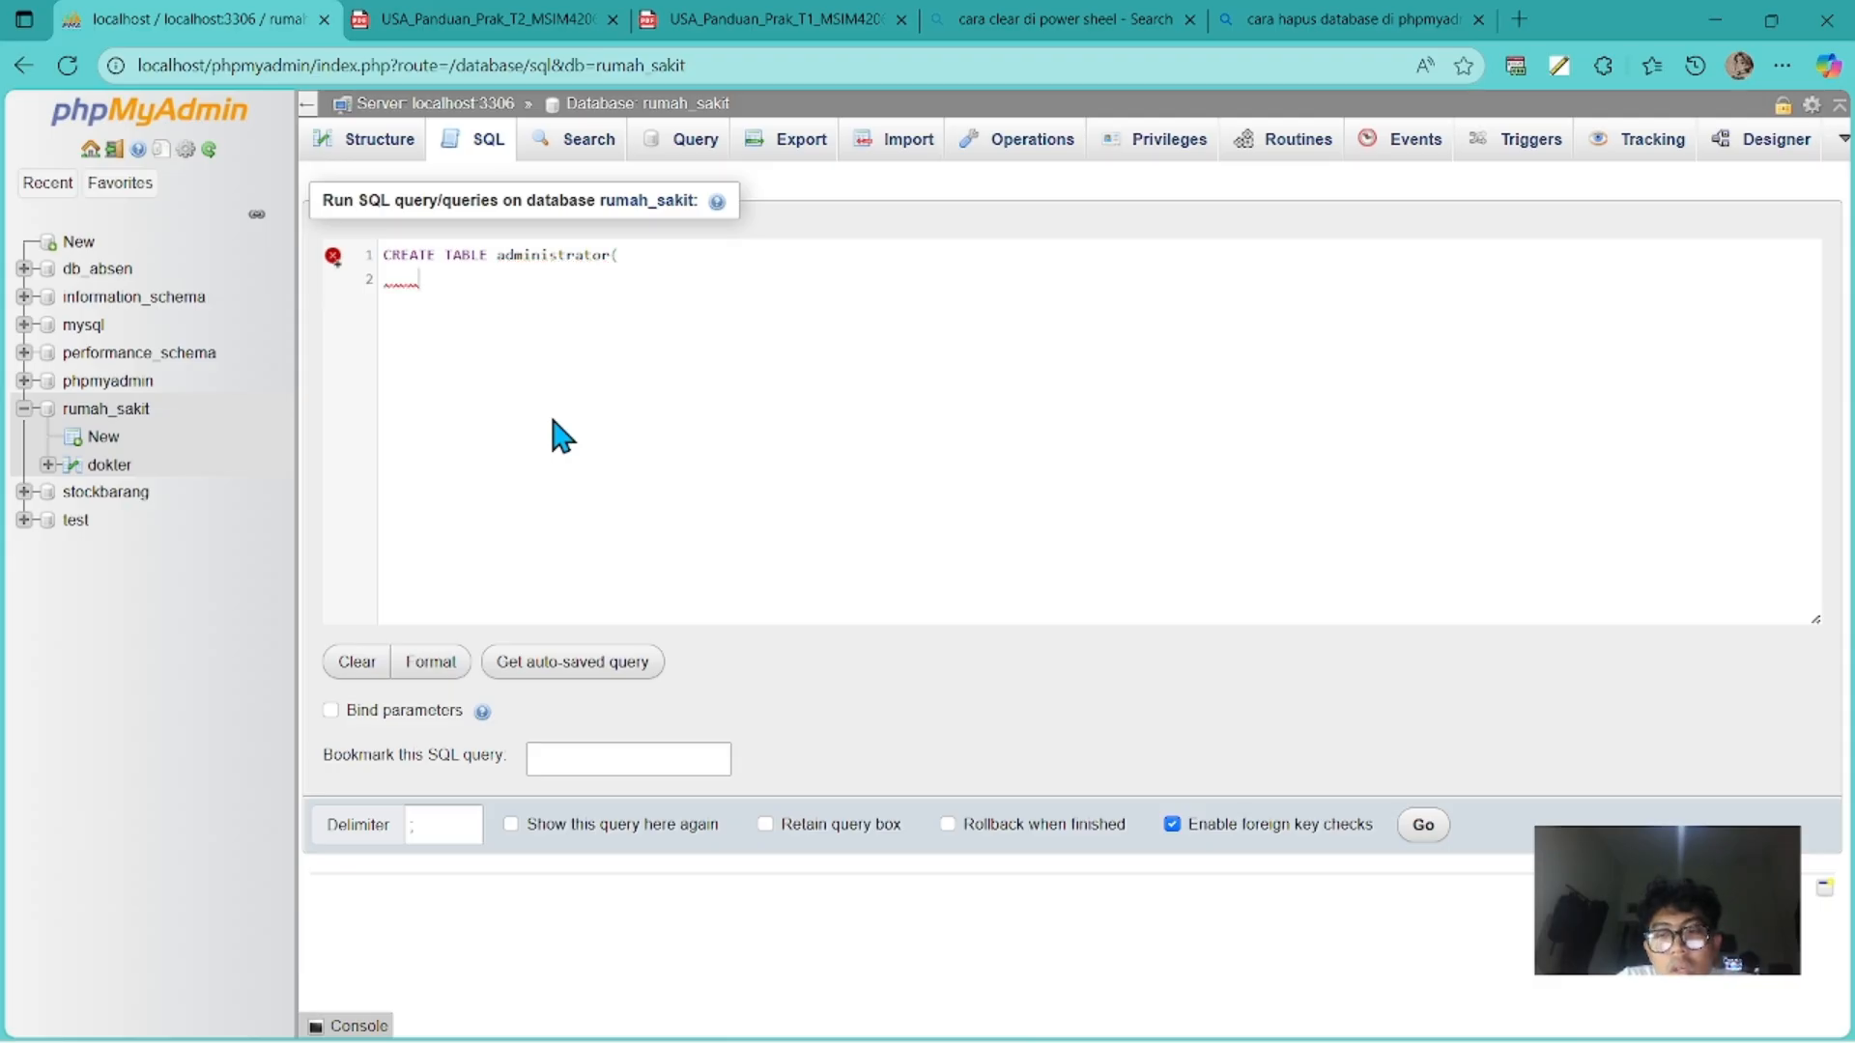
Add the id_admin column to the administrator statement as PRIMARY KEY AUTO_INCREMENT, ending the line with a comma.
{"action": "type", "text": "id"}
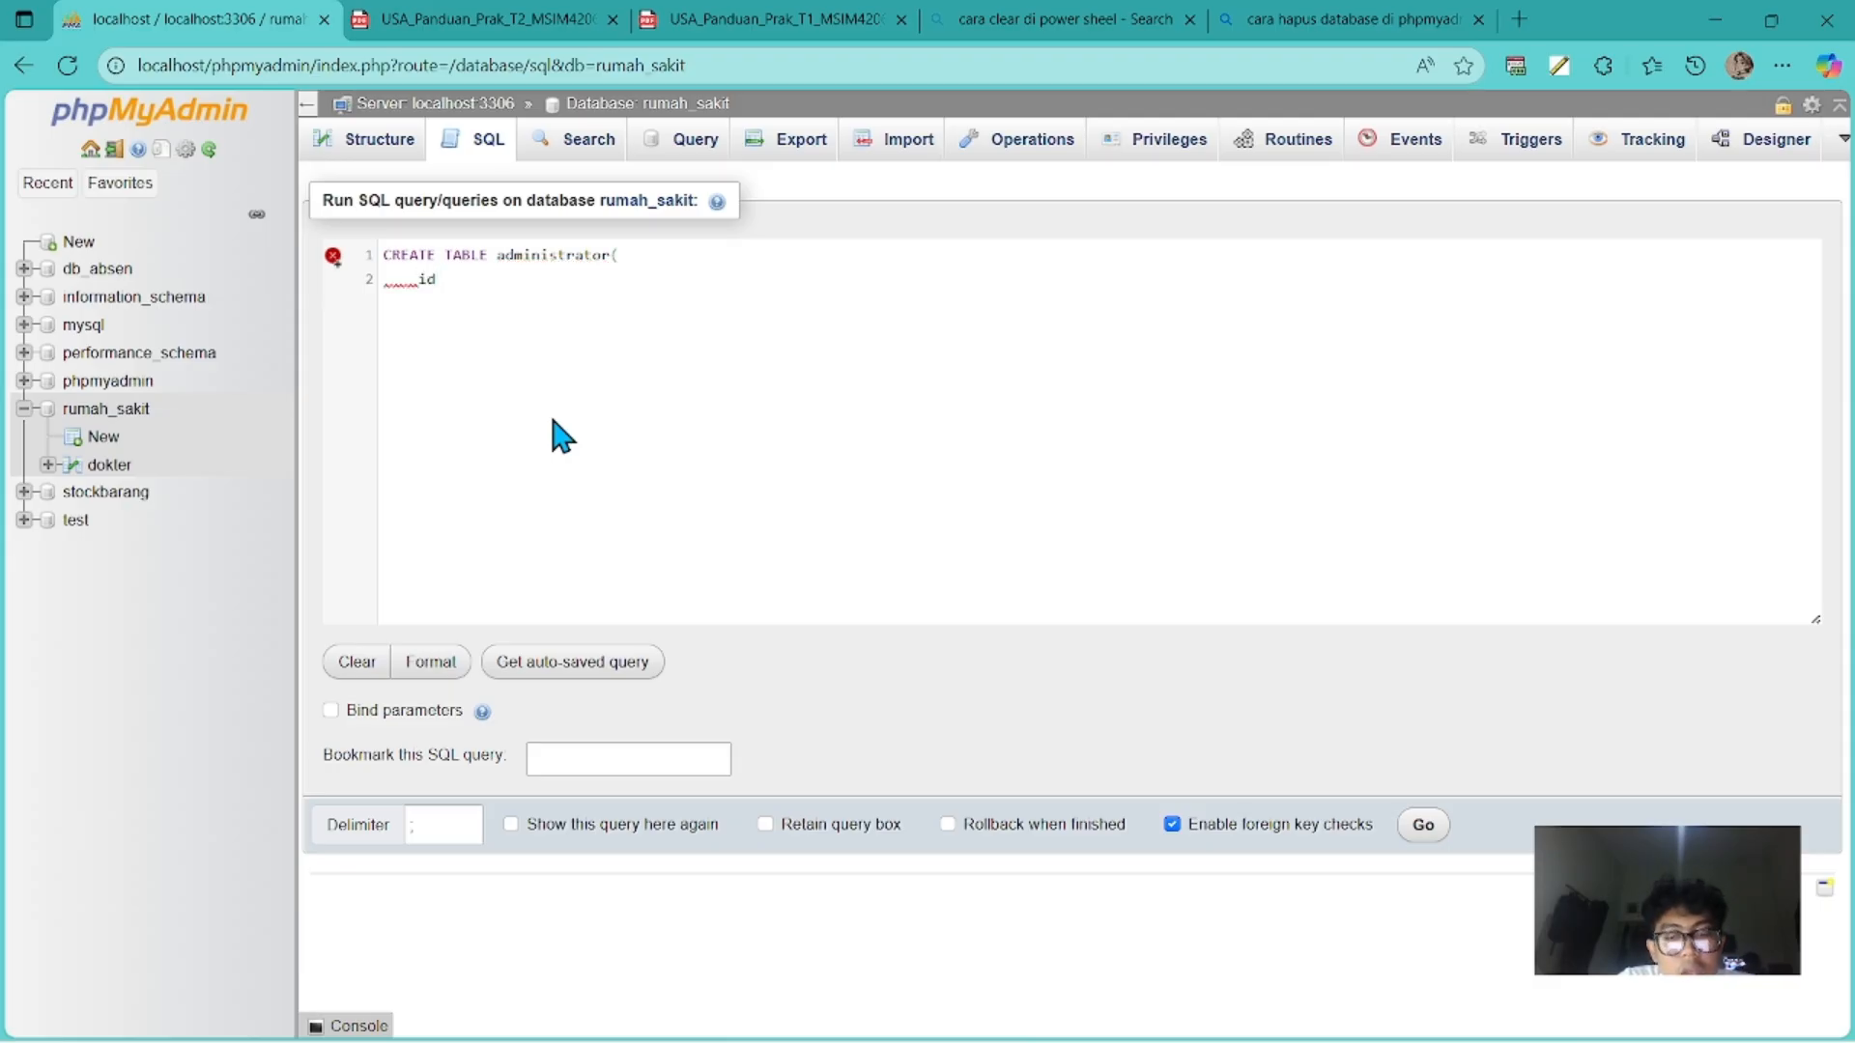
{"action": "type", "text": "_admin "}
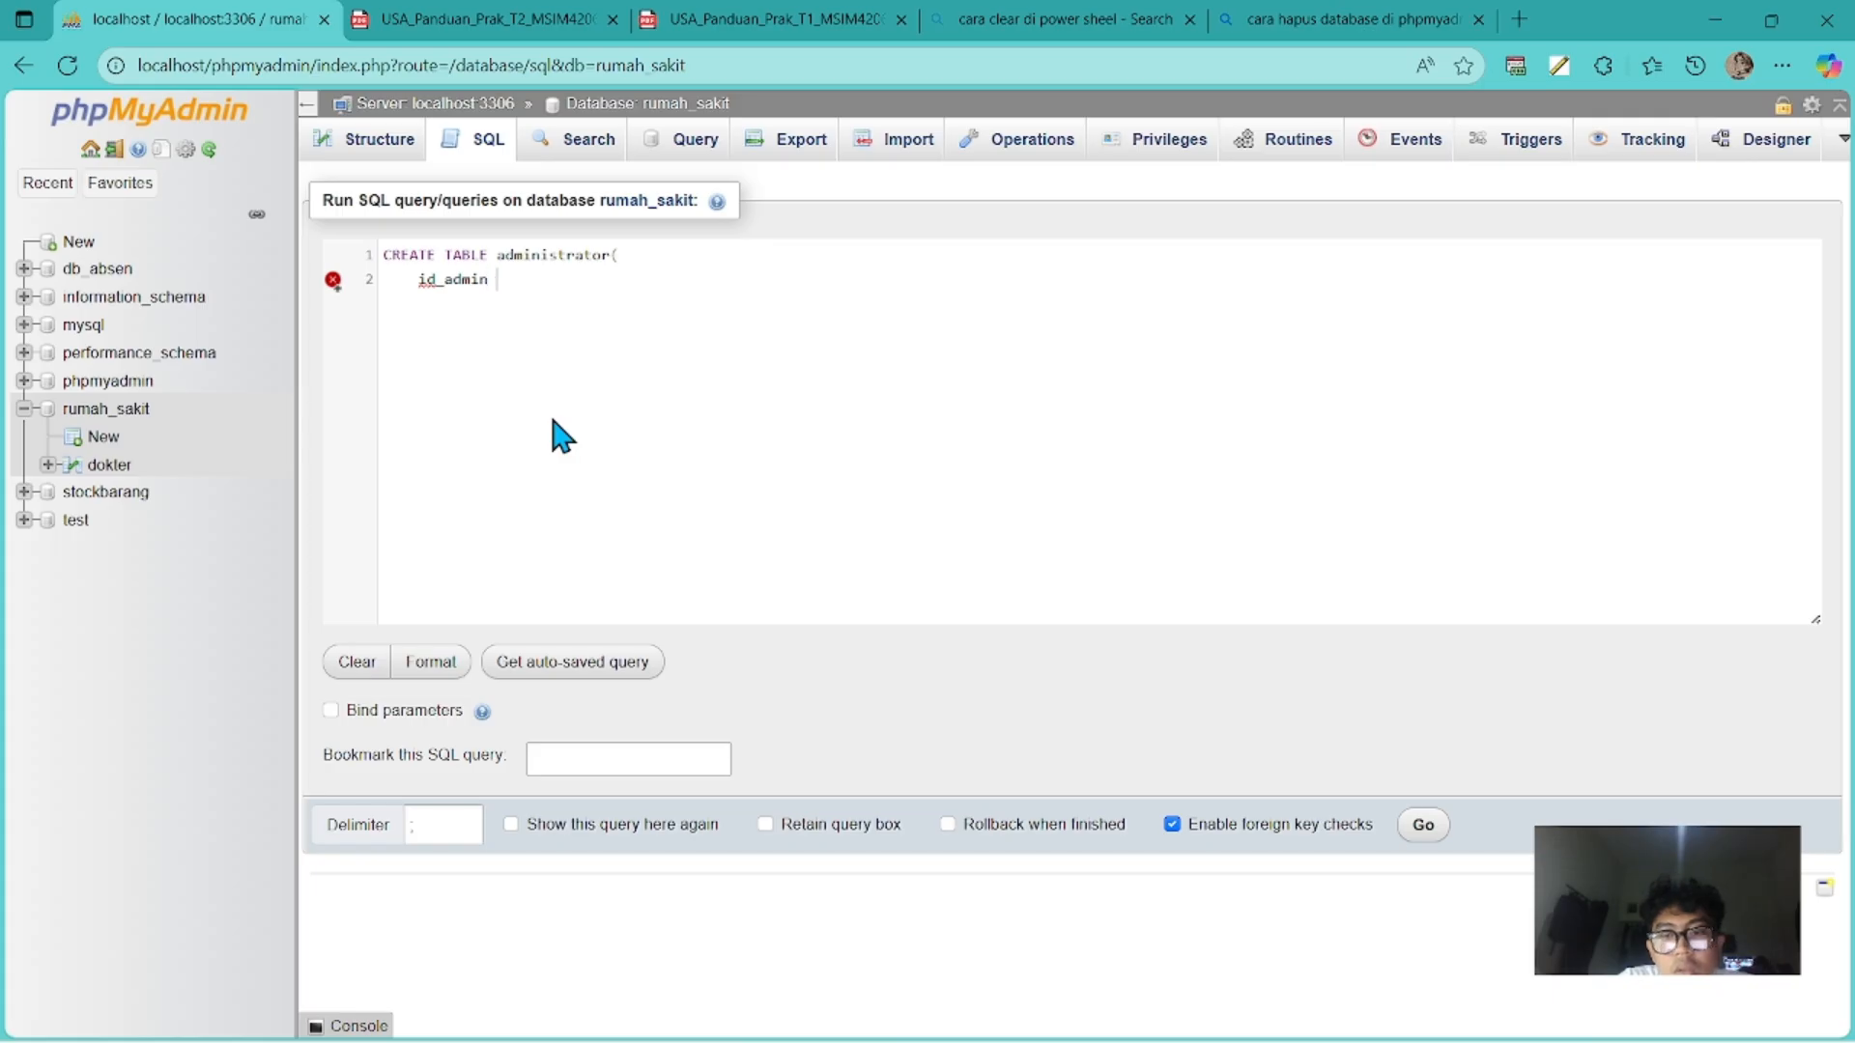
{"action": "type", "text": "PRIM"}
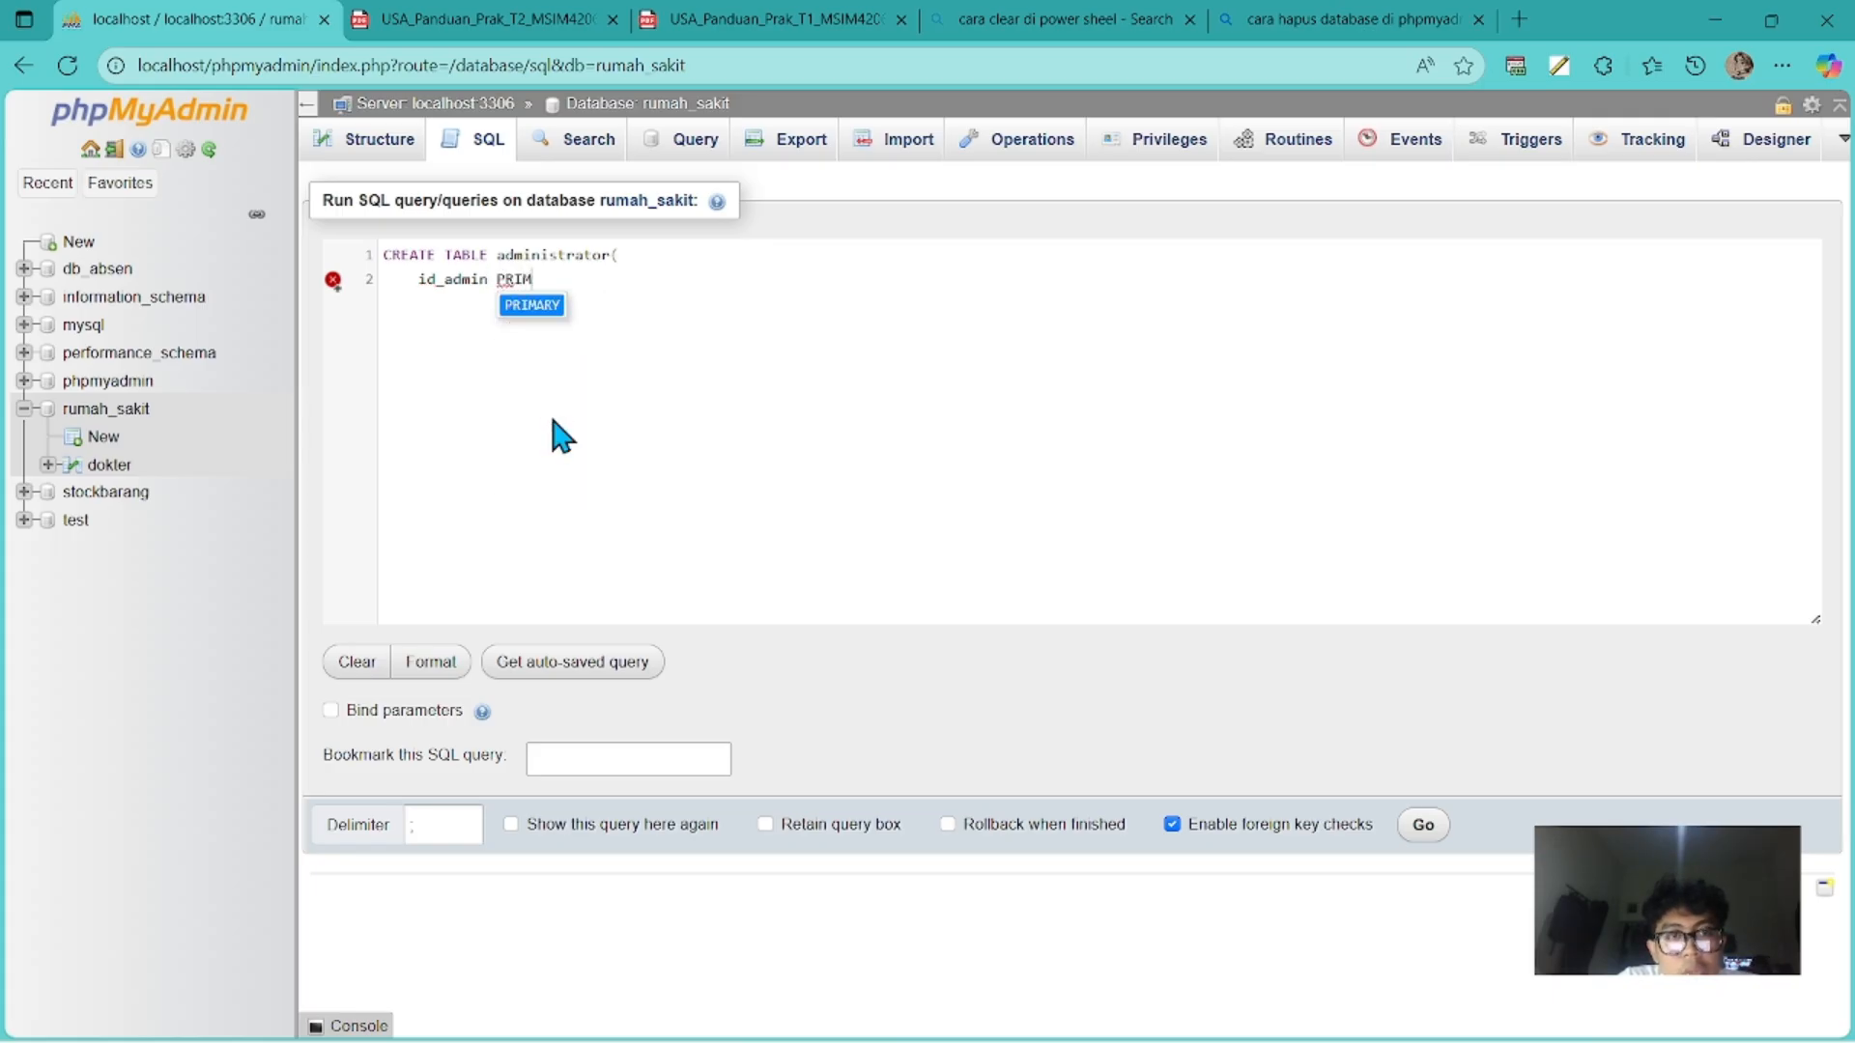
{"action": "key", "text": "Return"}
{"action": "type", "text": "KEY"}
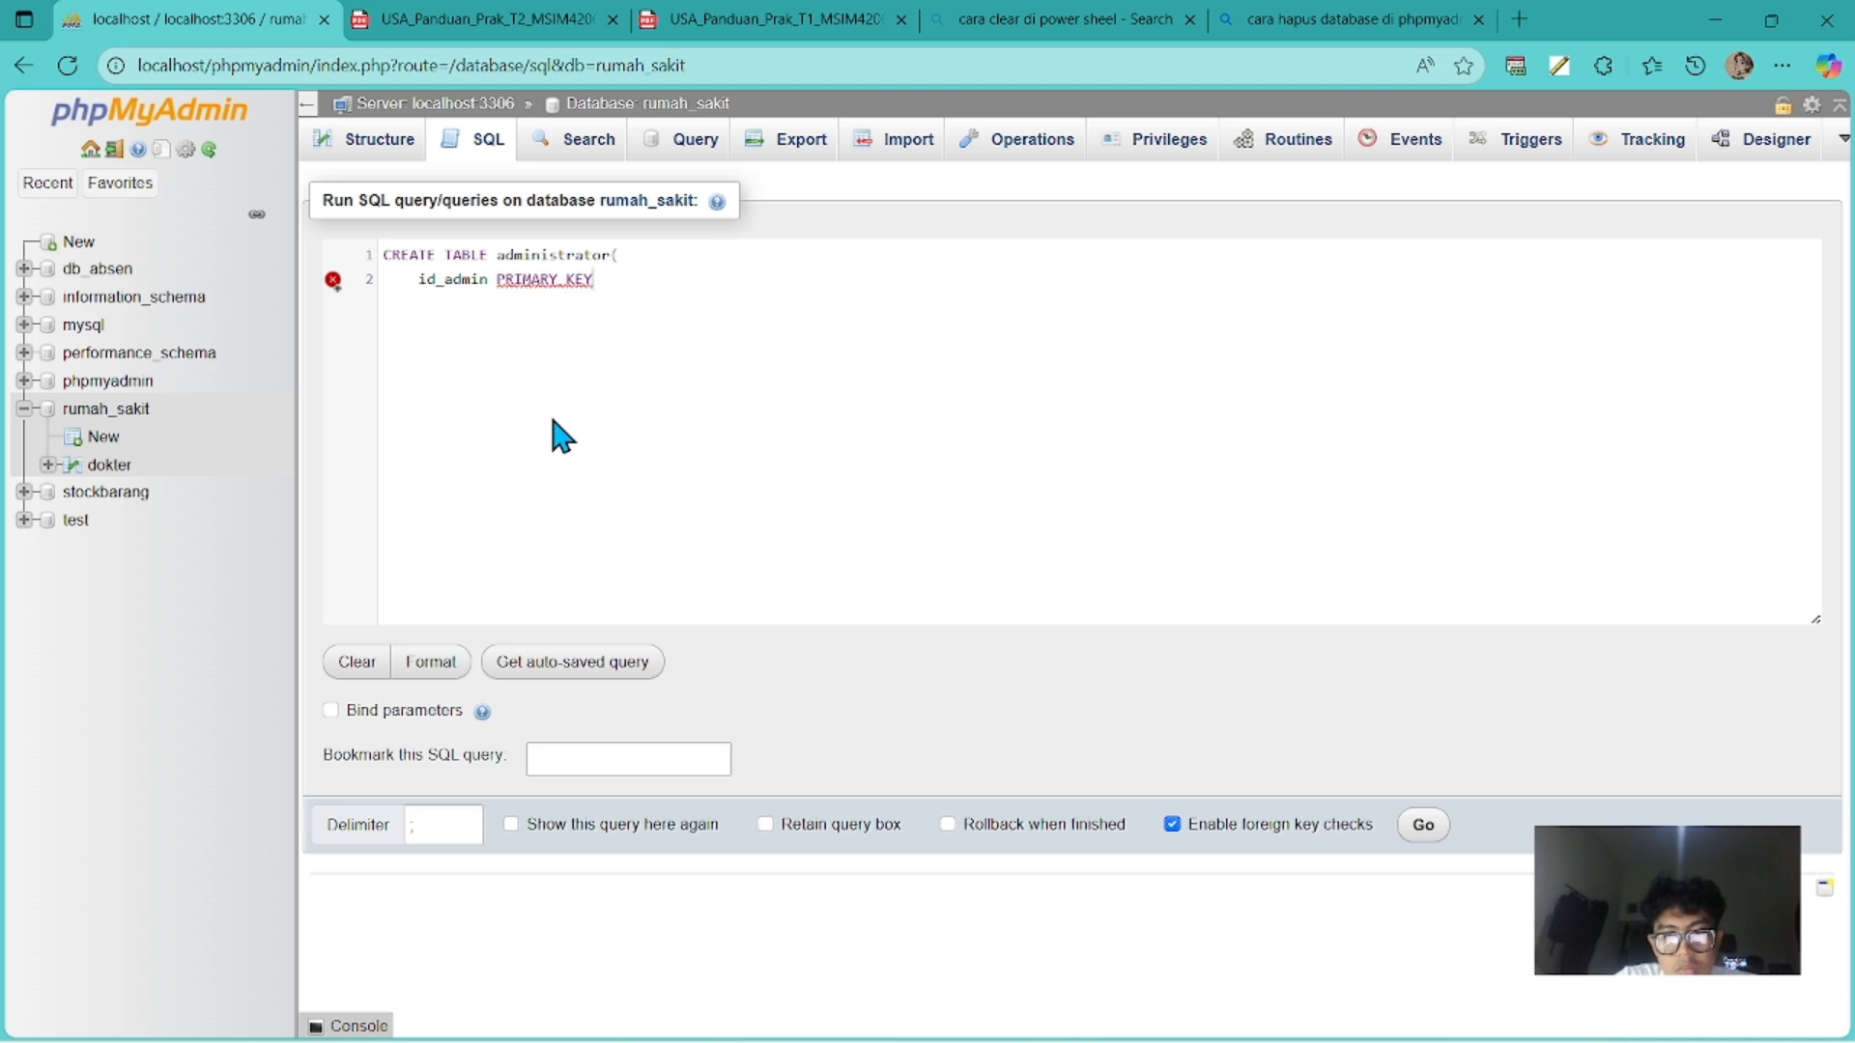
{"action": "type", "text": " AU"}
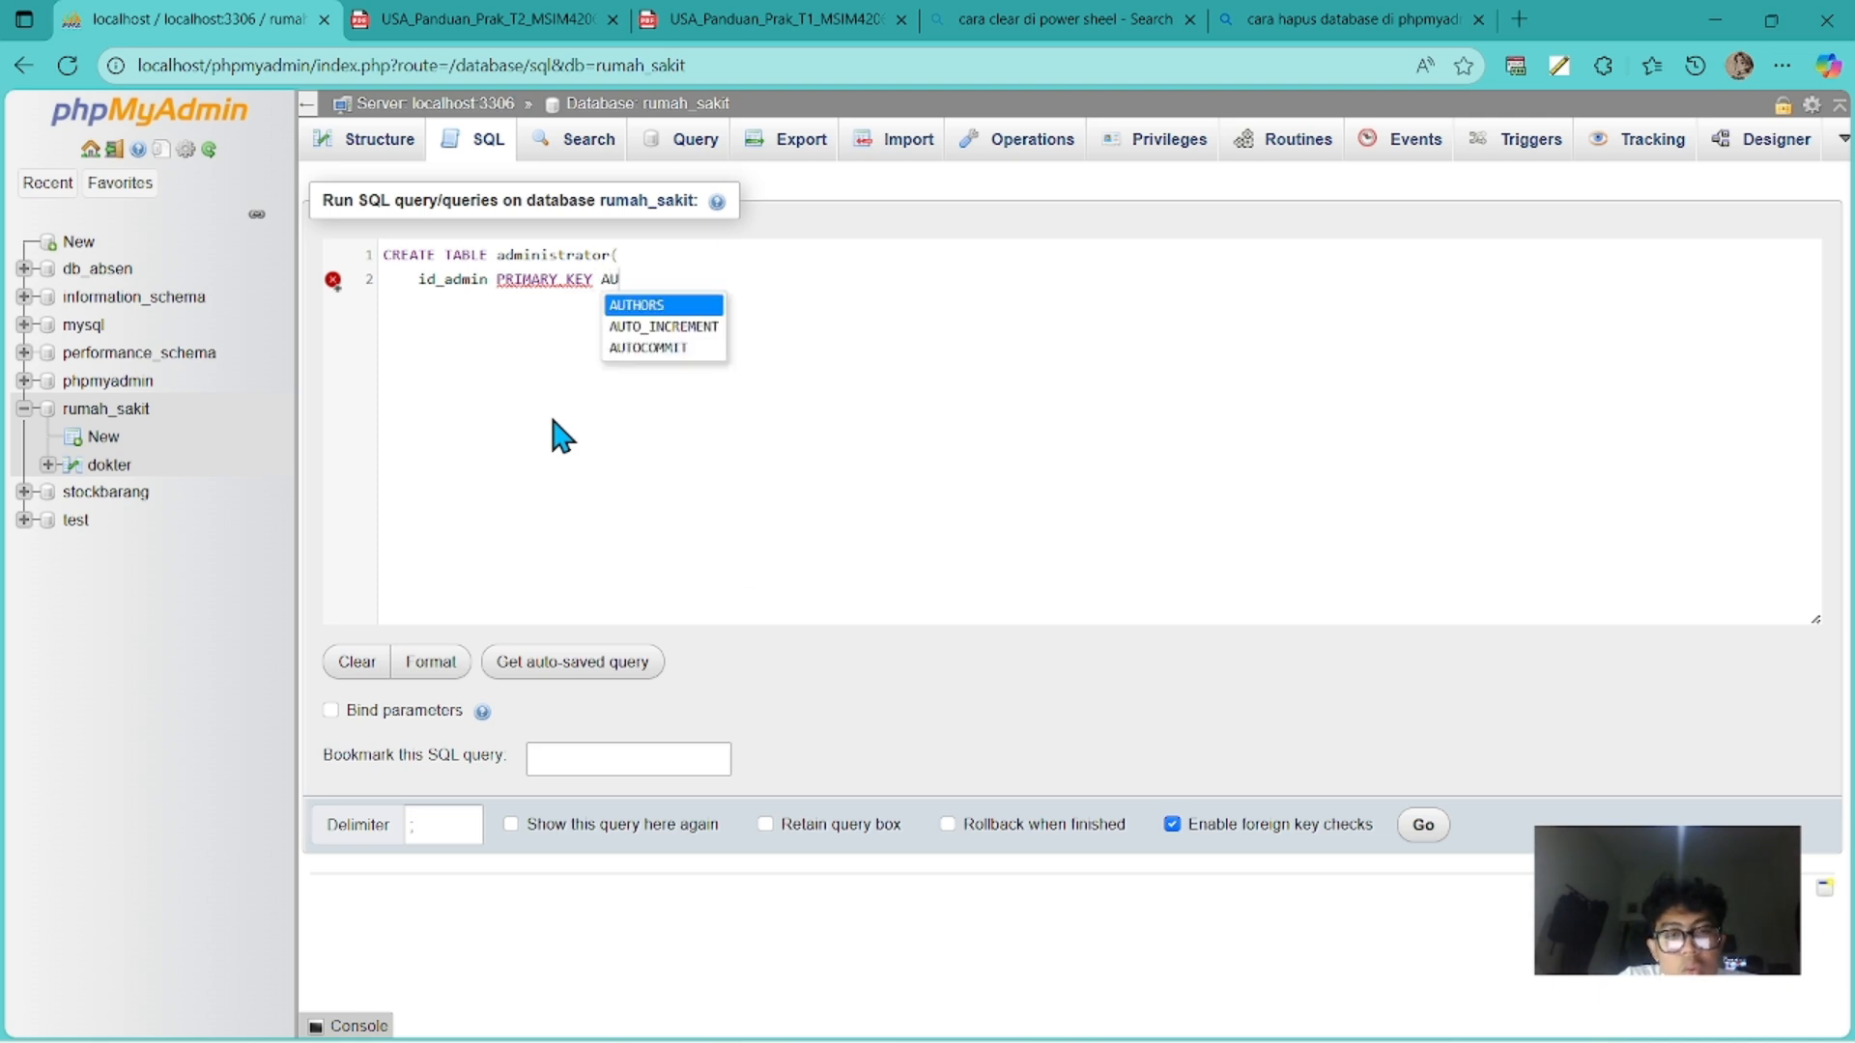
{"action": "type", "text": "TO"}
{"action": "key", "text": "Return"}
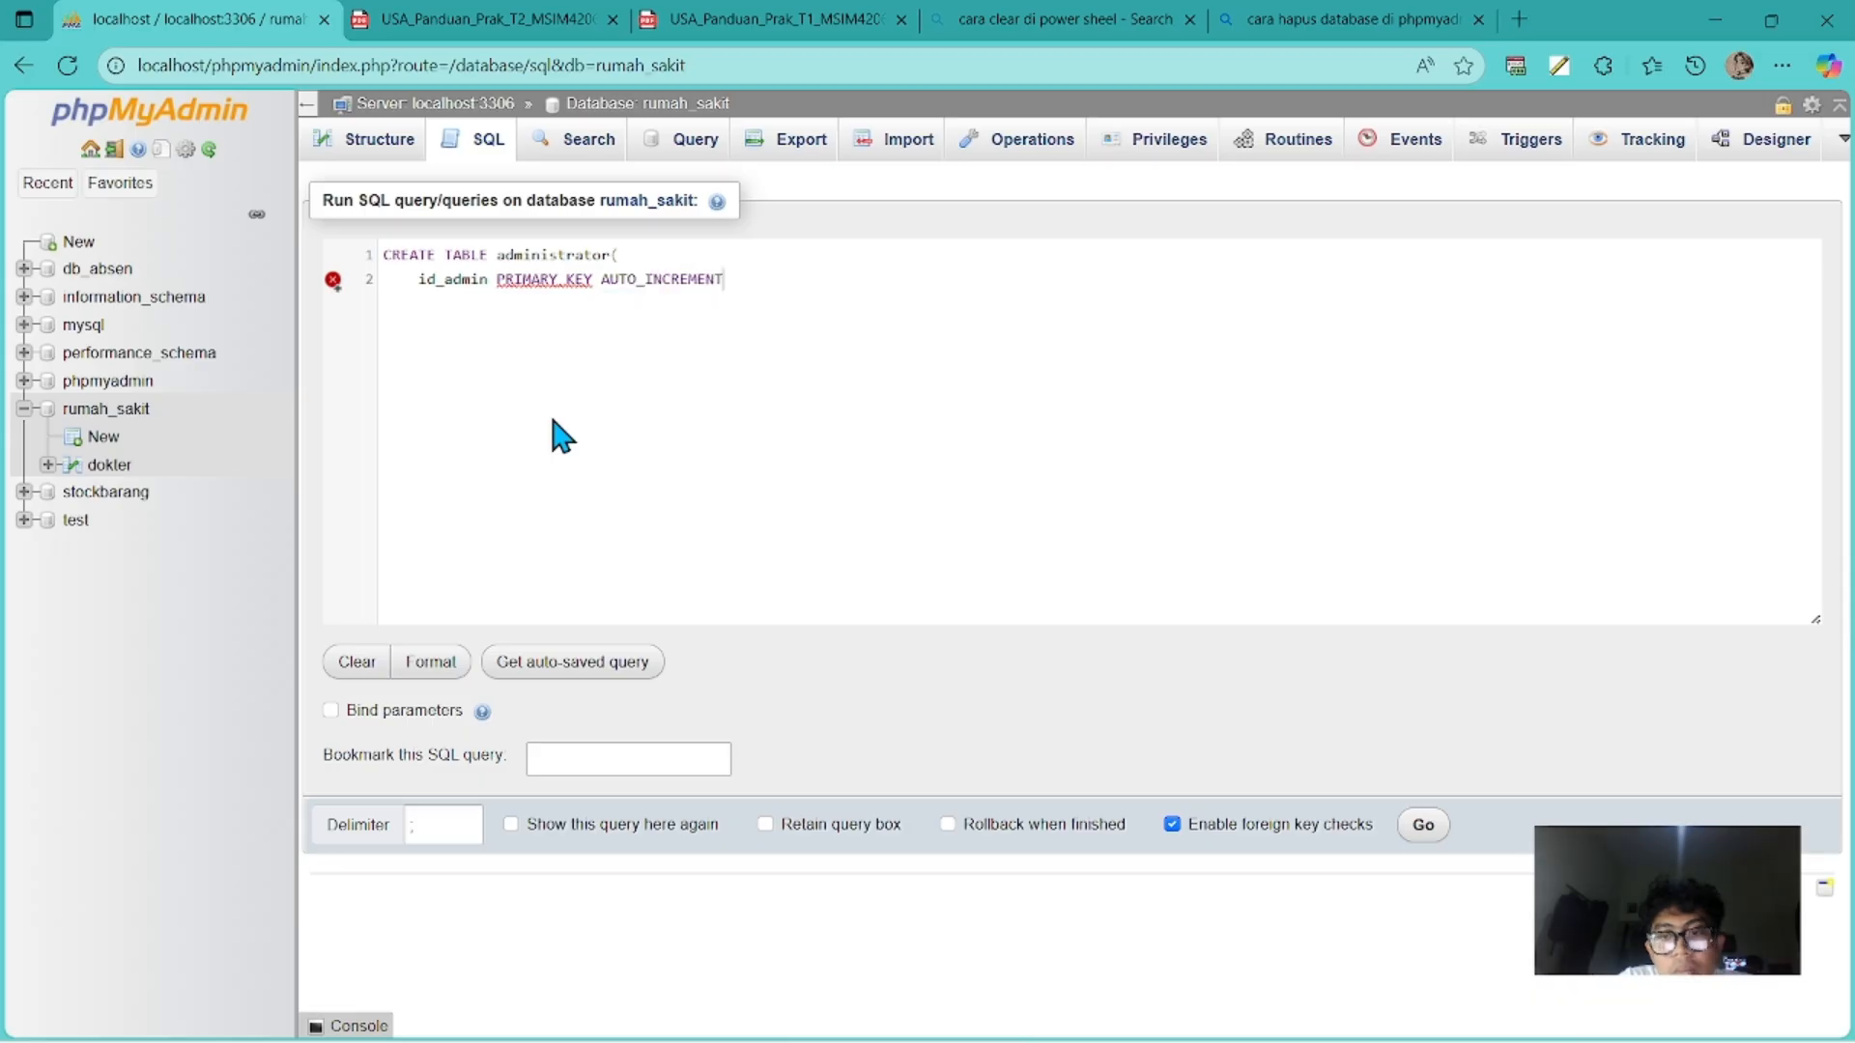
{"action": "type", "text": "L"}
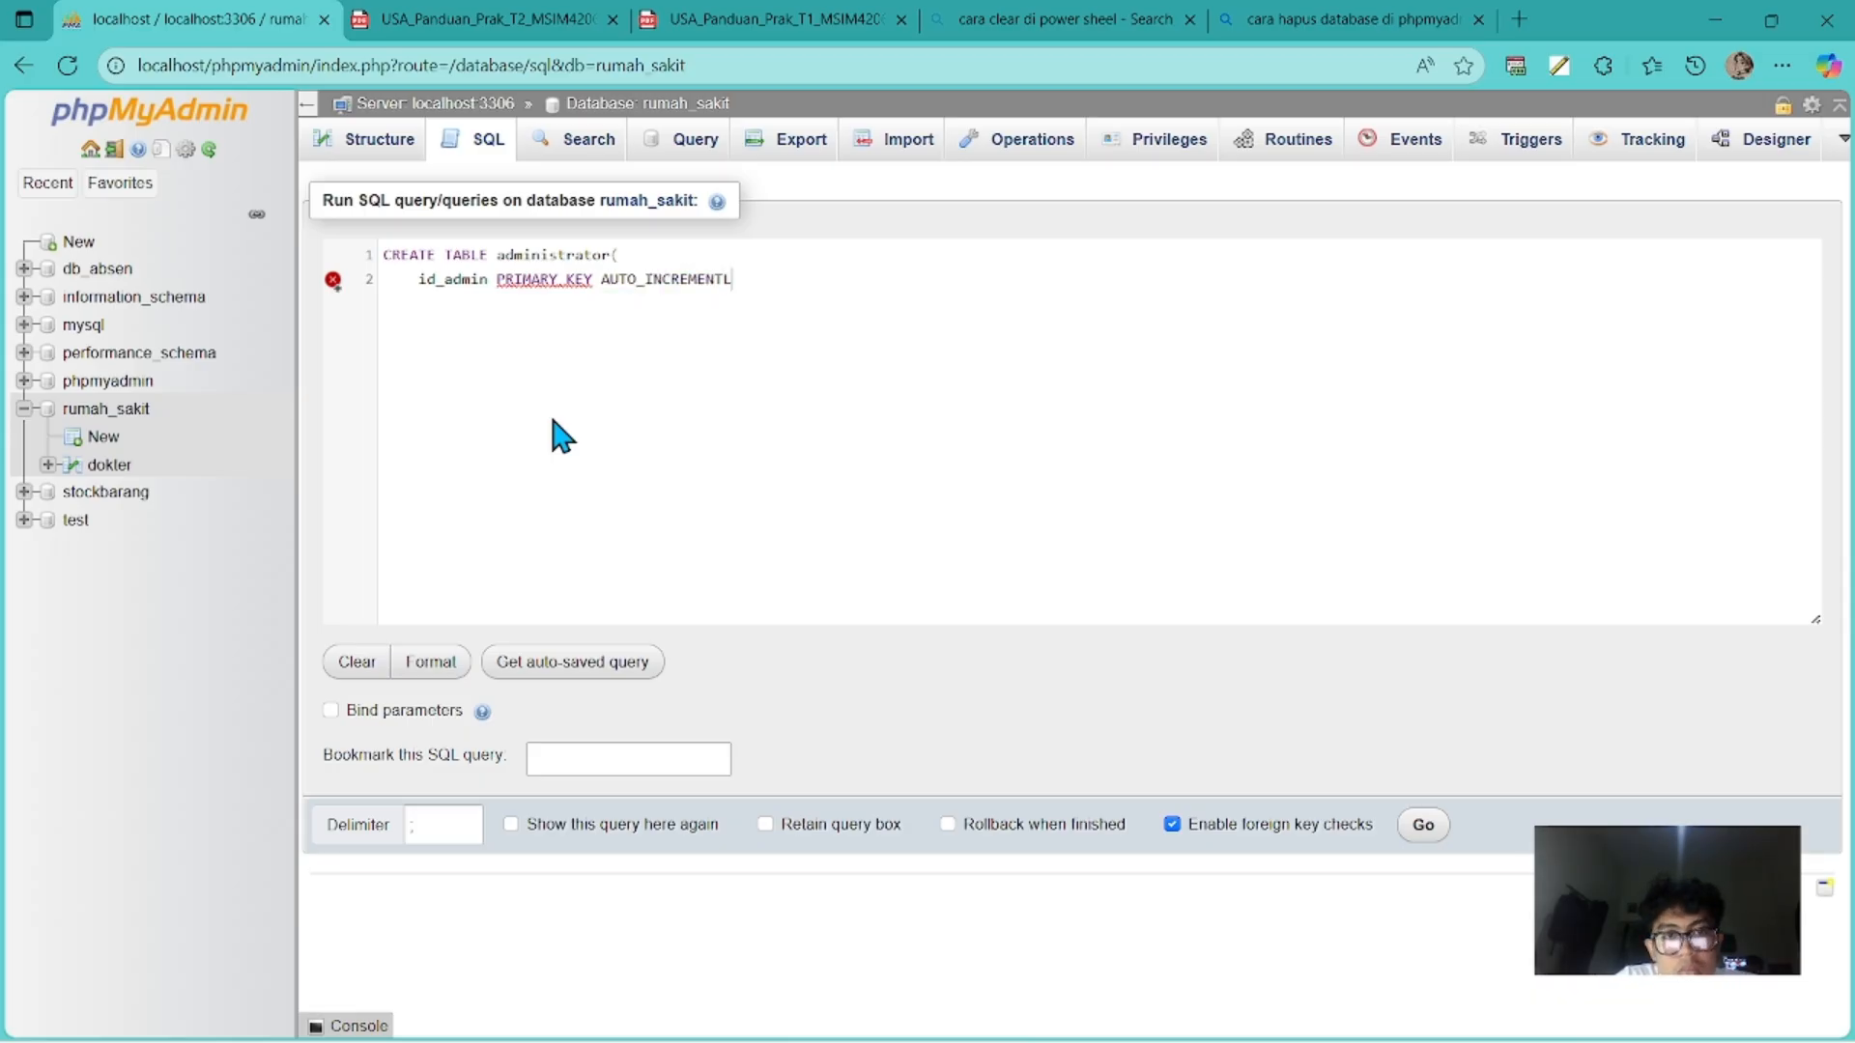
{"action": "key", "text": "BackSpace"}
{"action": "type", "text": ","}
{"action": "key", "text": "Return"}
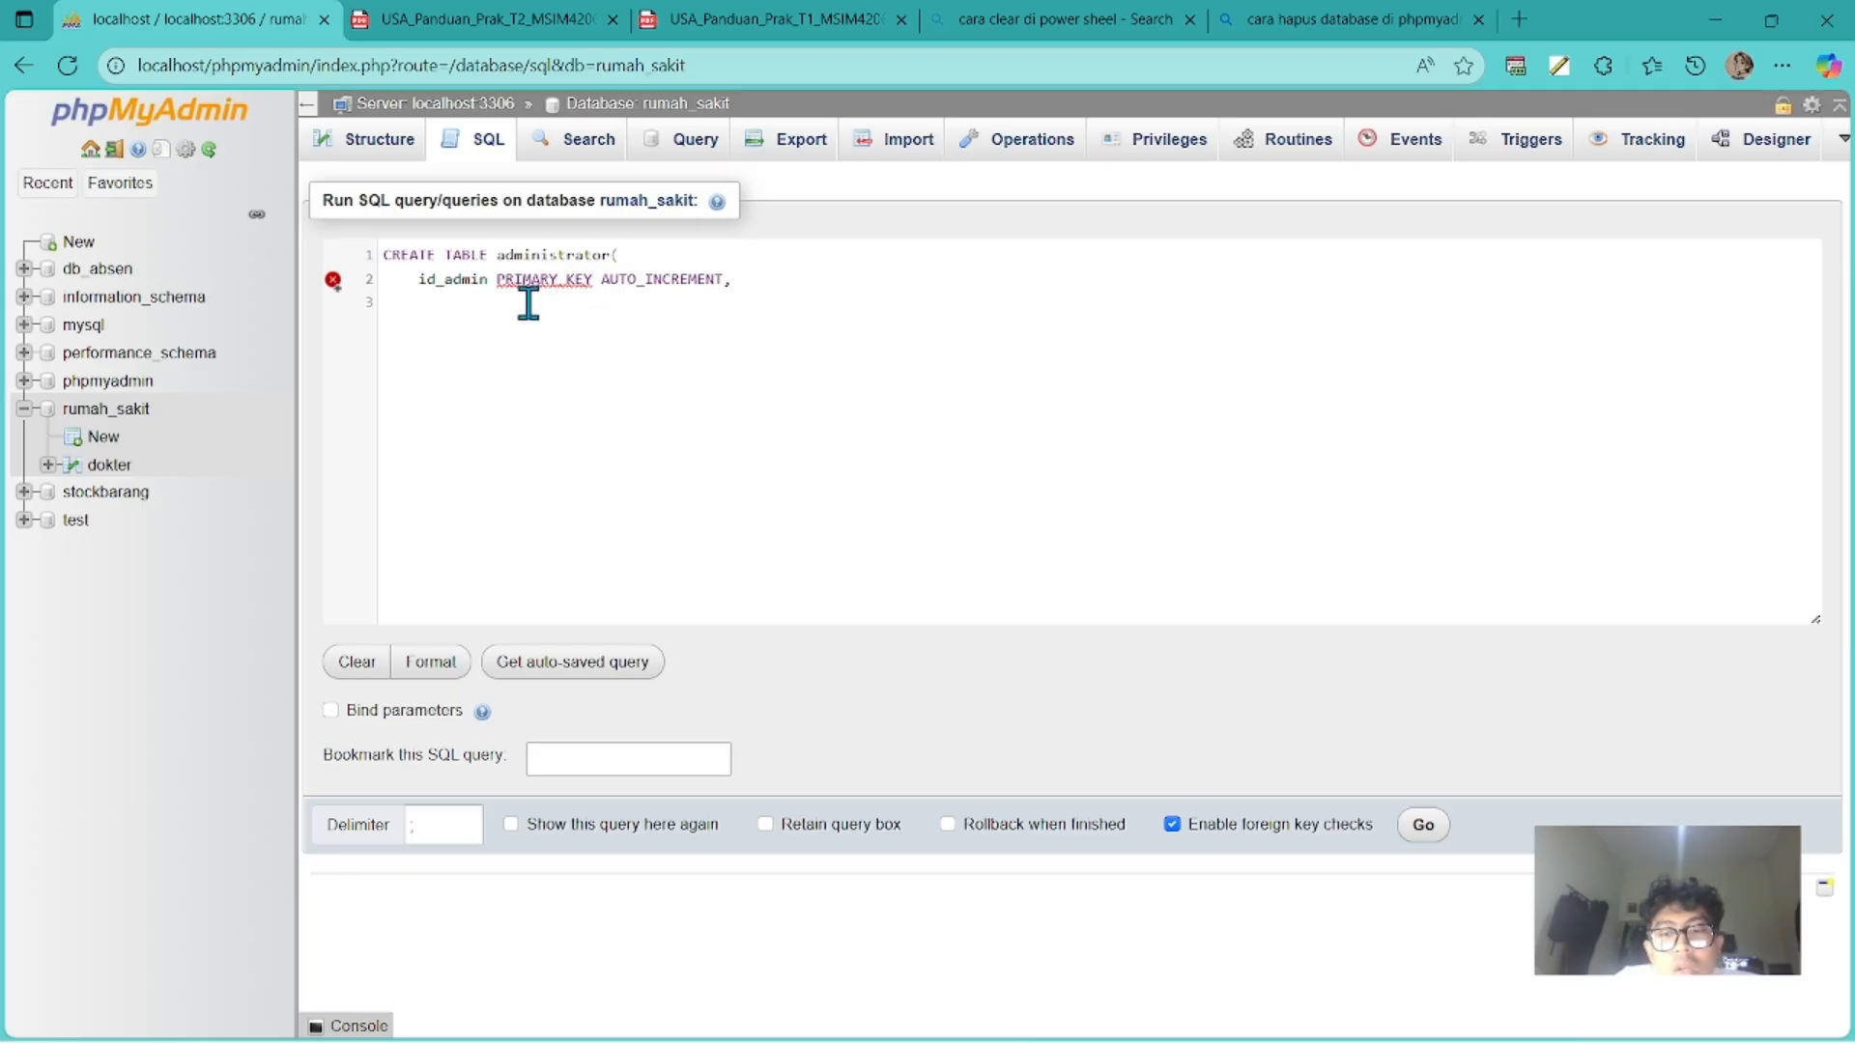
Check the administrator entity's attributes in the Word report laporan_praktikum_2_basisdata.docx and return to the SQL query in phpMyAdmin.
{"action": "key", "text": "alt+Tab"}
{"action": "key", "text": "alt+Tab"}
{"action": "key", "text": "alt+Tab"}
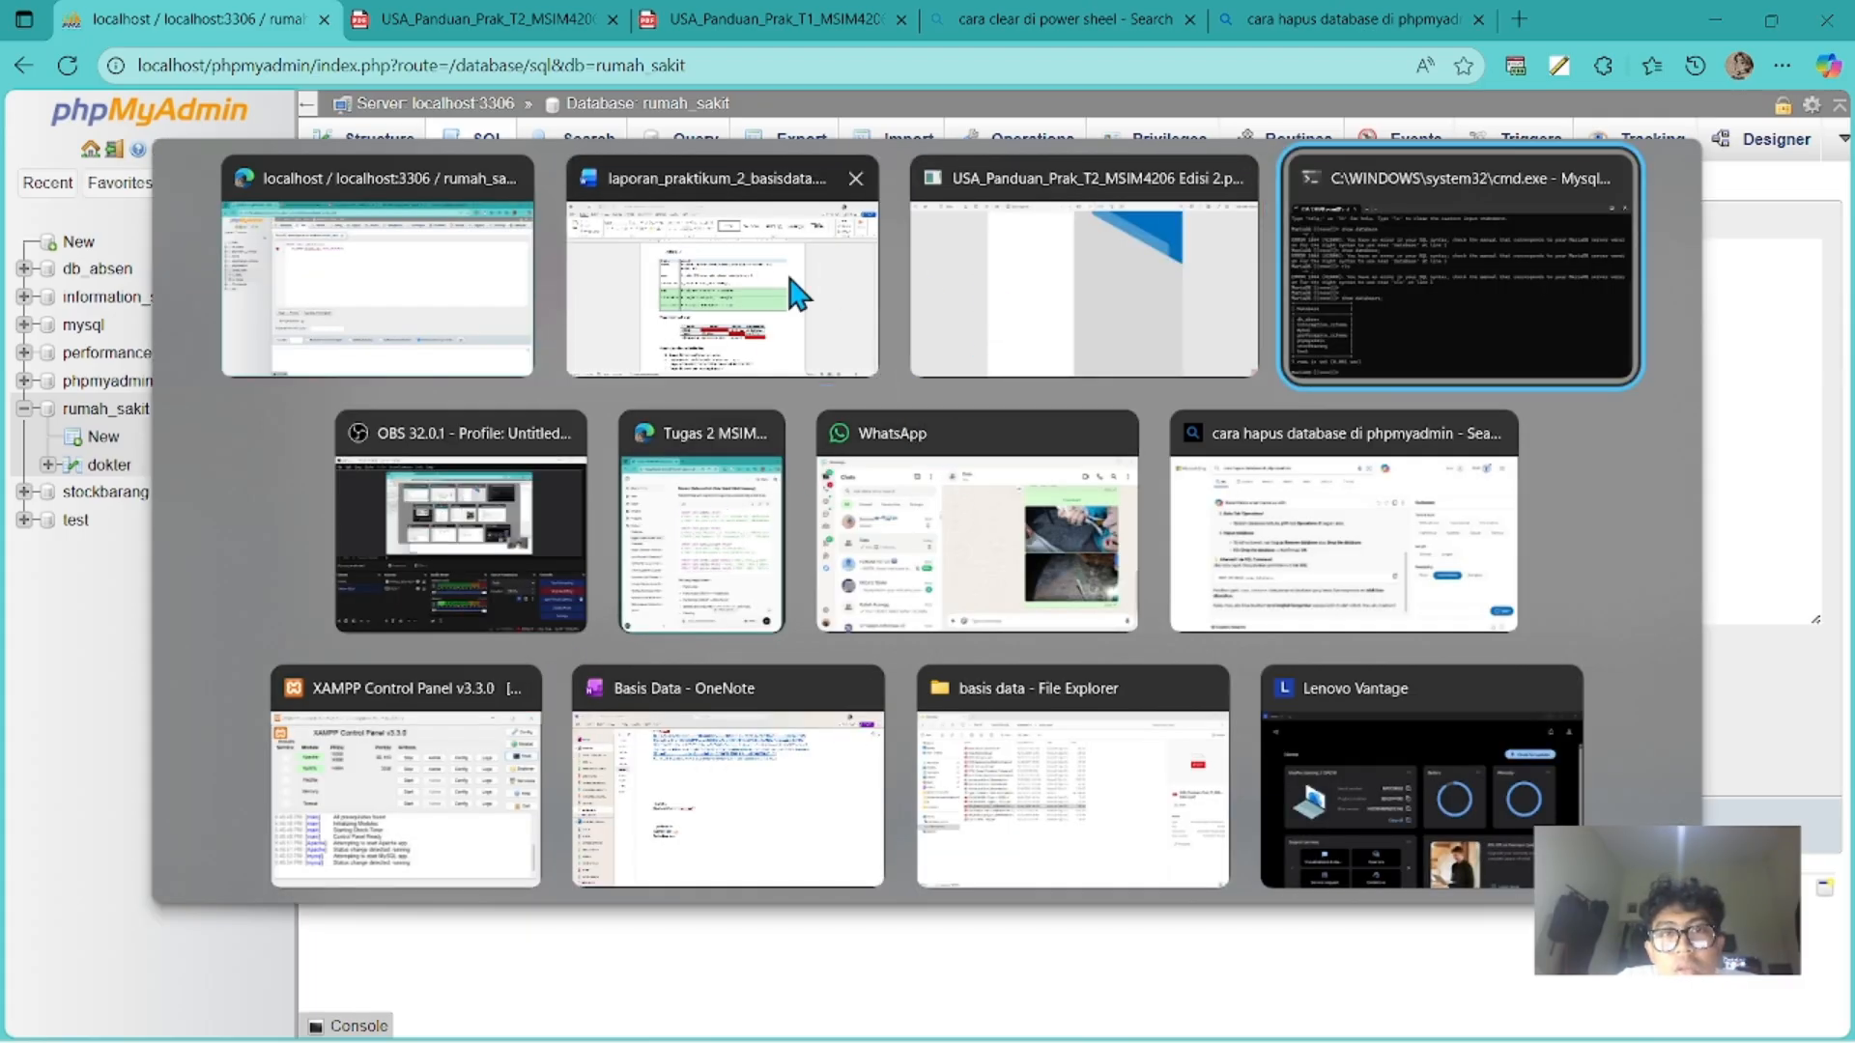
{"action": "left_click", "coordinate": [757, 281]}
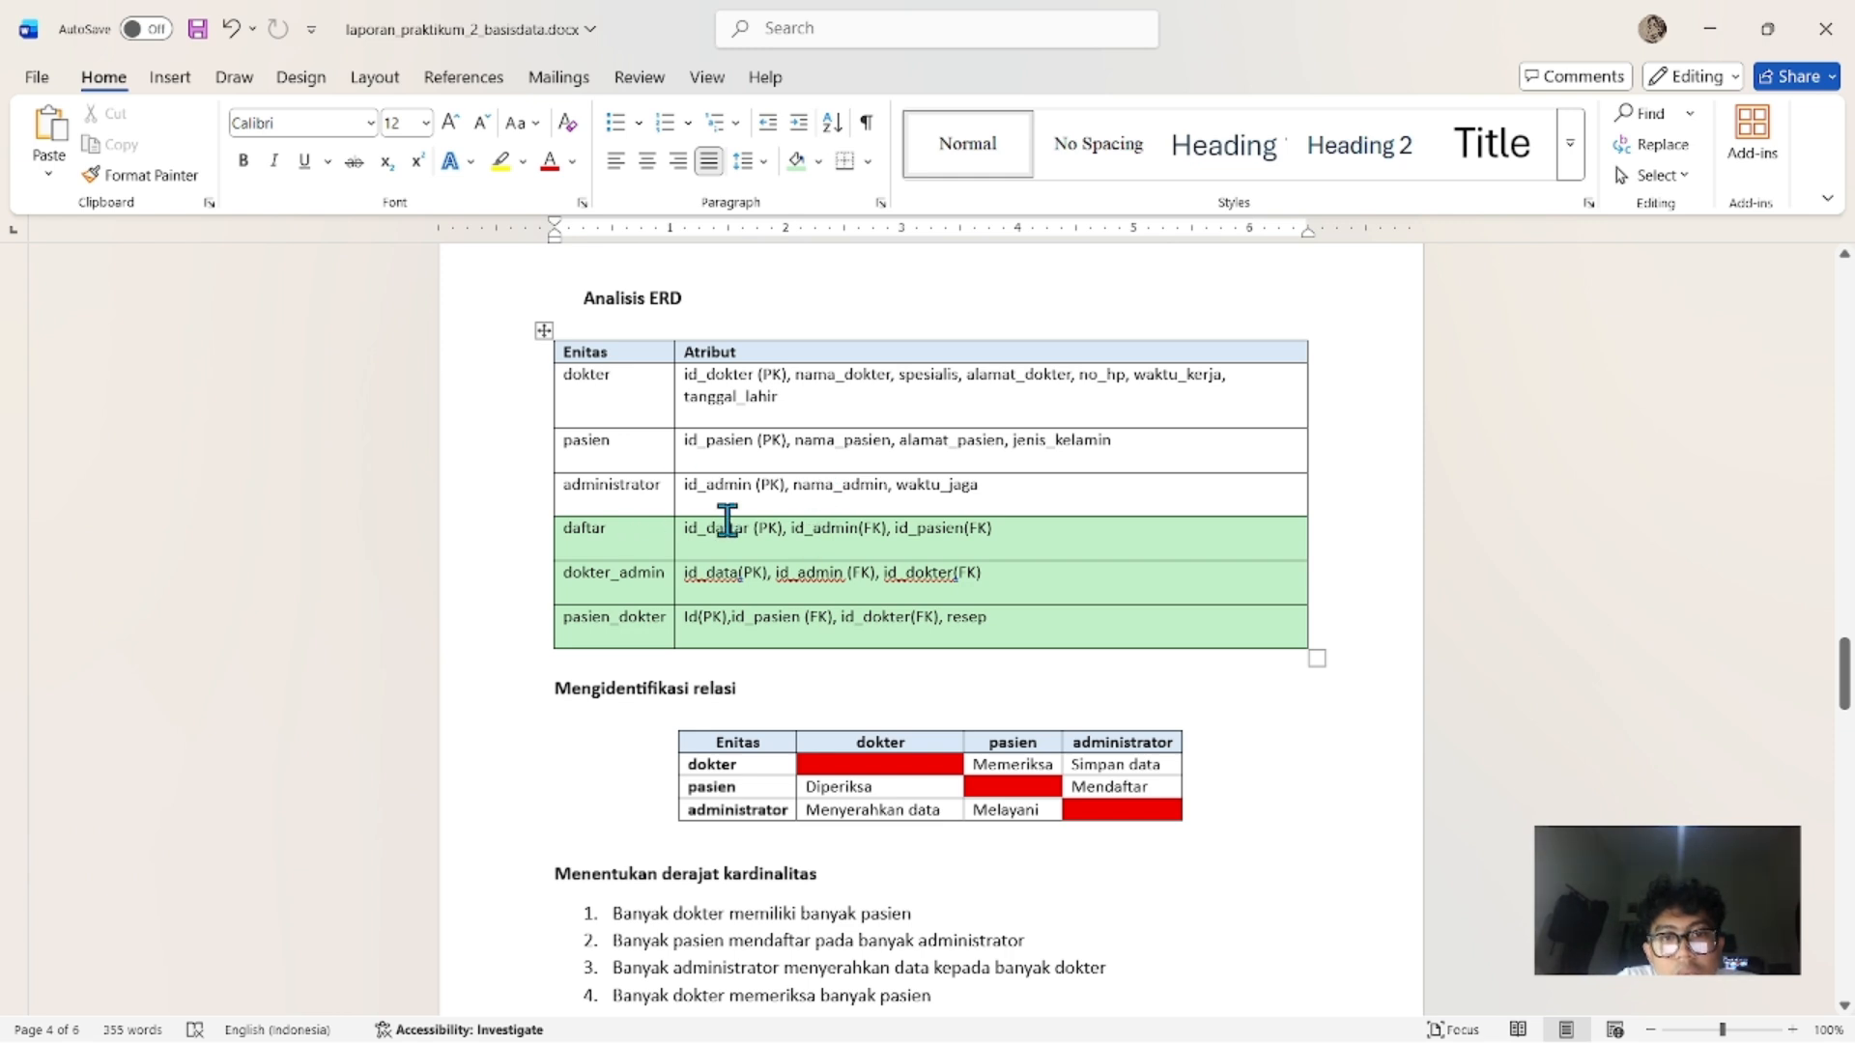
{"action": "key", "text": "alt+Tab"}
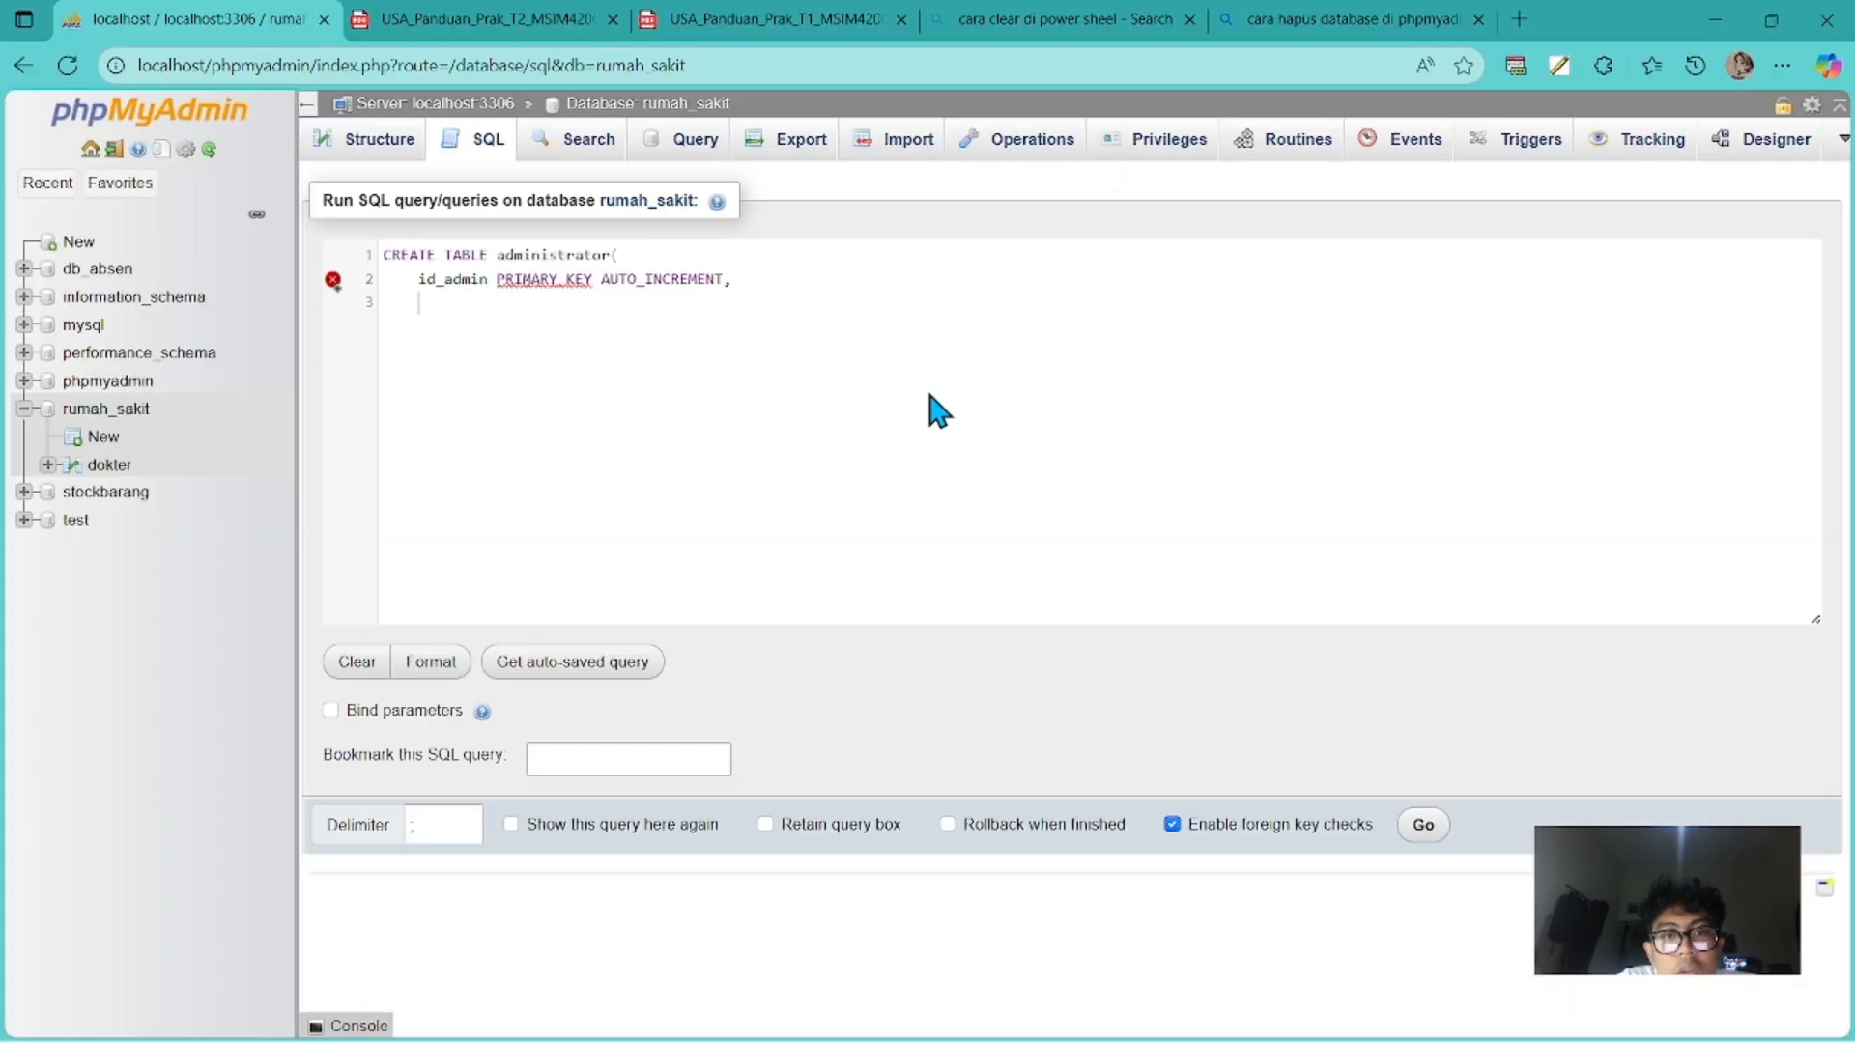
{"action": "type", "text": "NAMA"}
{"action": "key", "text": "BackSpace"}
{"action": "key", "text": "BackSpace"}
{"action": "key", "text": "BackSpace"}
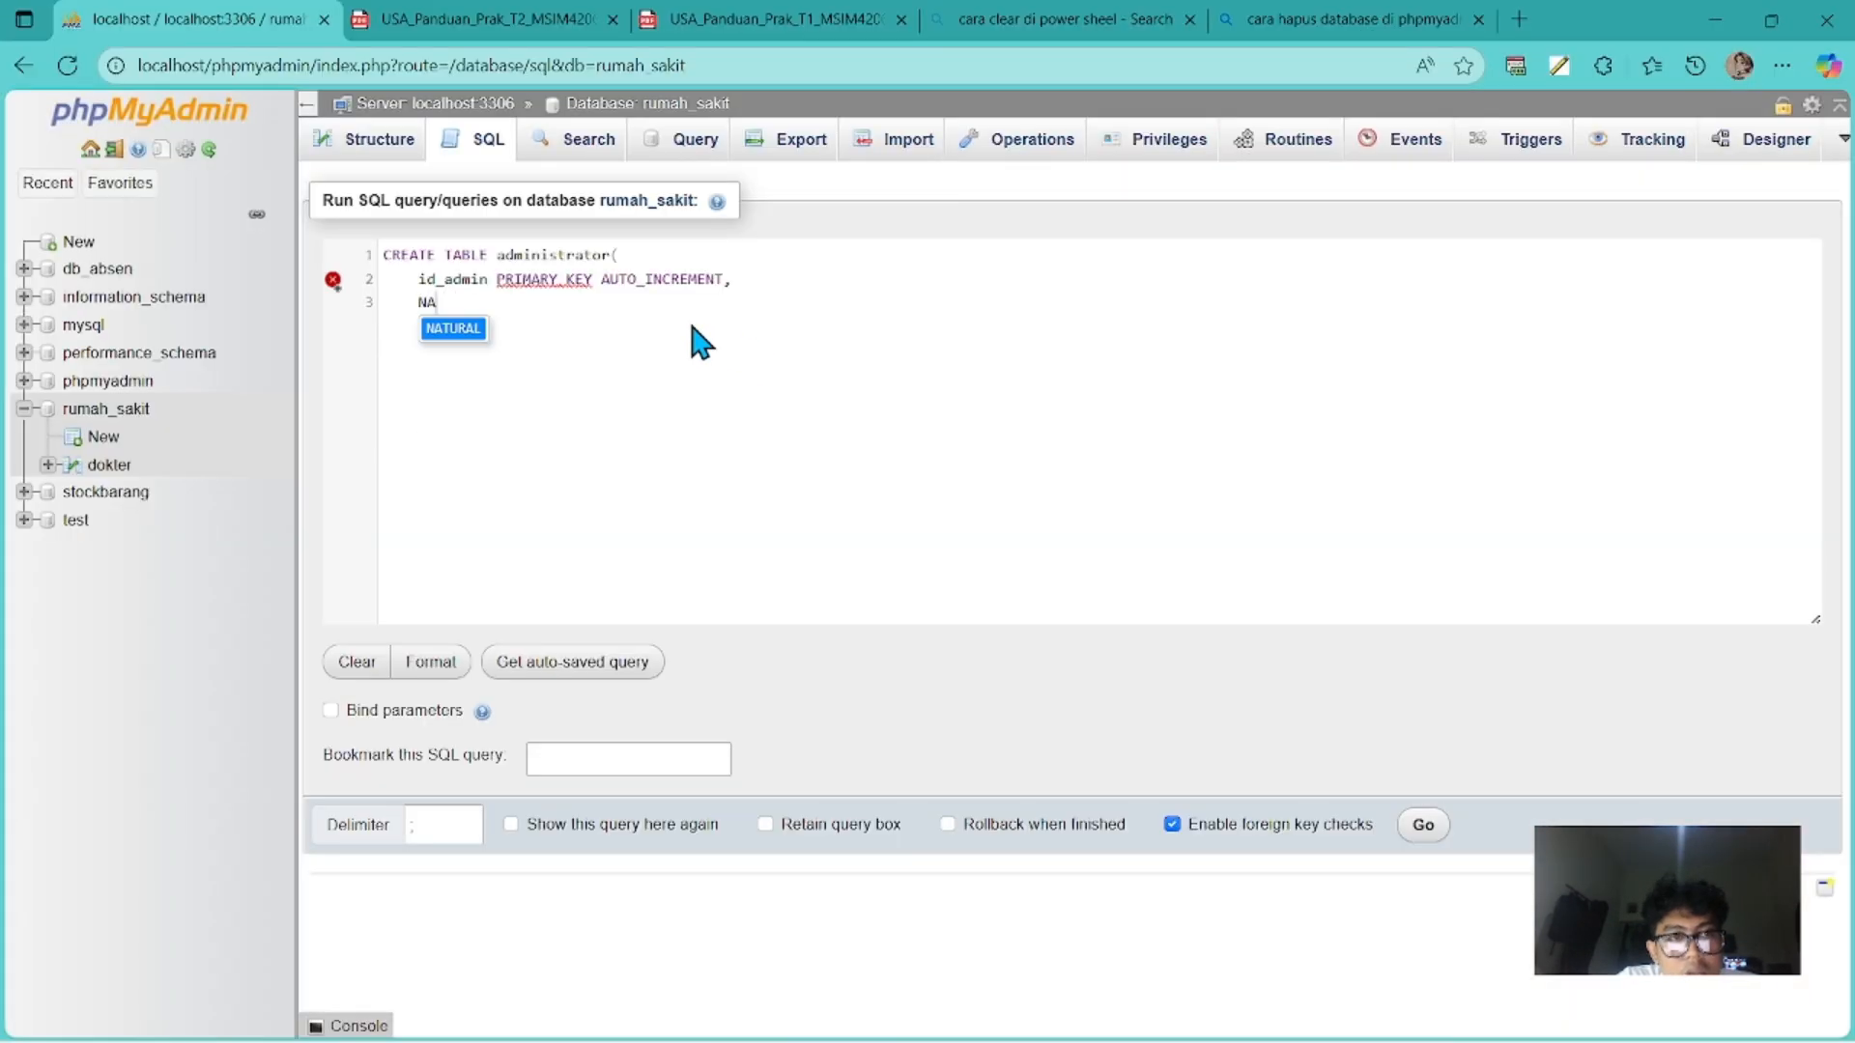
{"action": "type", "text": "nama"}
{"action": "key", "text": "BackSpace"}
{"action": "key", "text": "BackSpace"}
{"action": "key", "text": "BackSpace"}
{"action": "key", "text": "BackSpace"}
{"action": "key", "text": "BackSpace"}
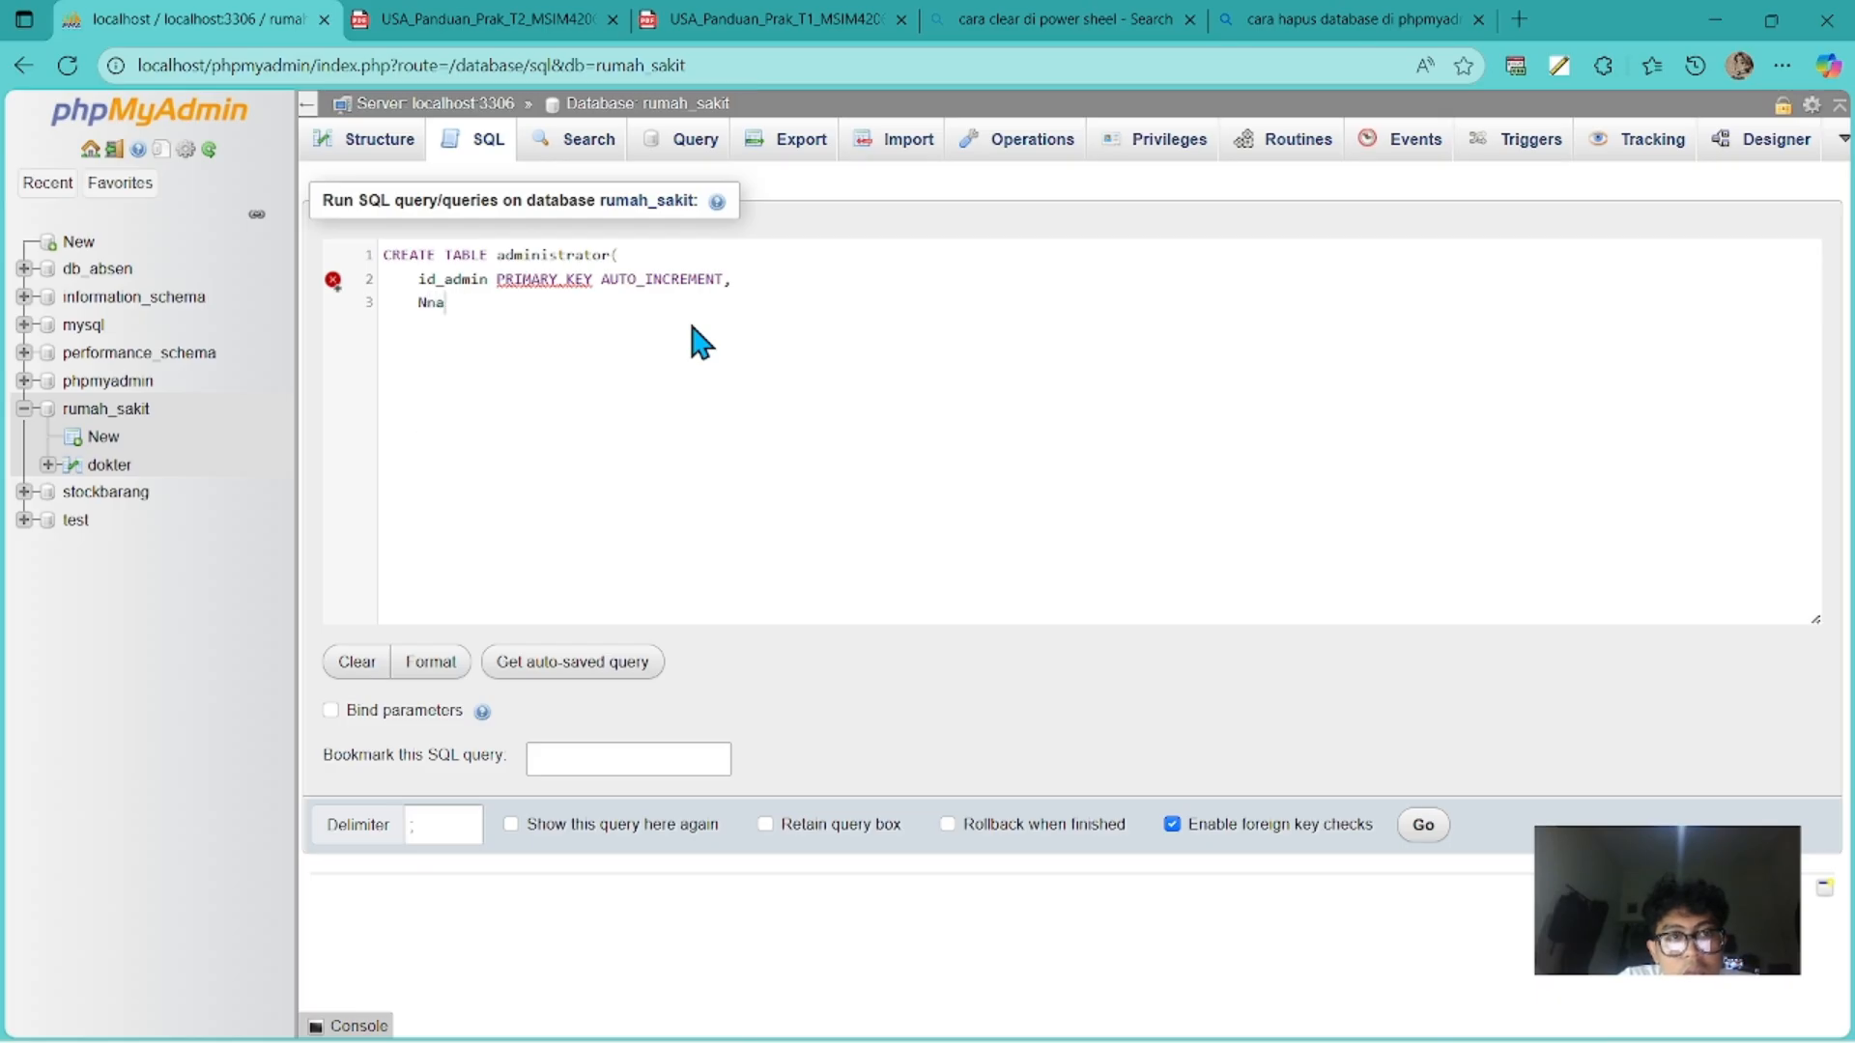
Add the nama_admin column as VARCHAR(20) to the administrator statement, followed by a comma and a new line.
{"action": "type", "text": "nama_admin"}
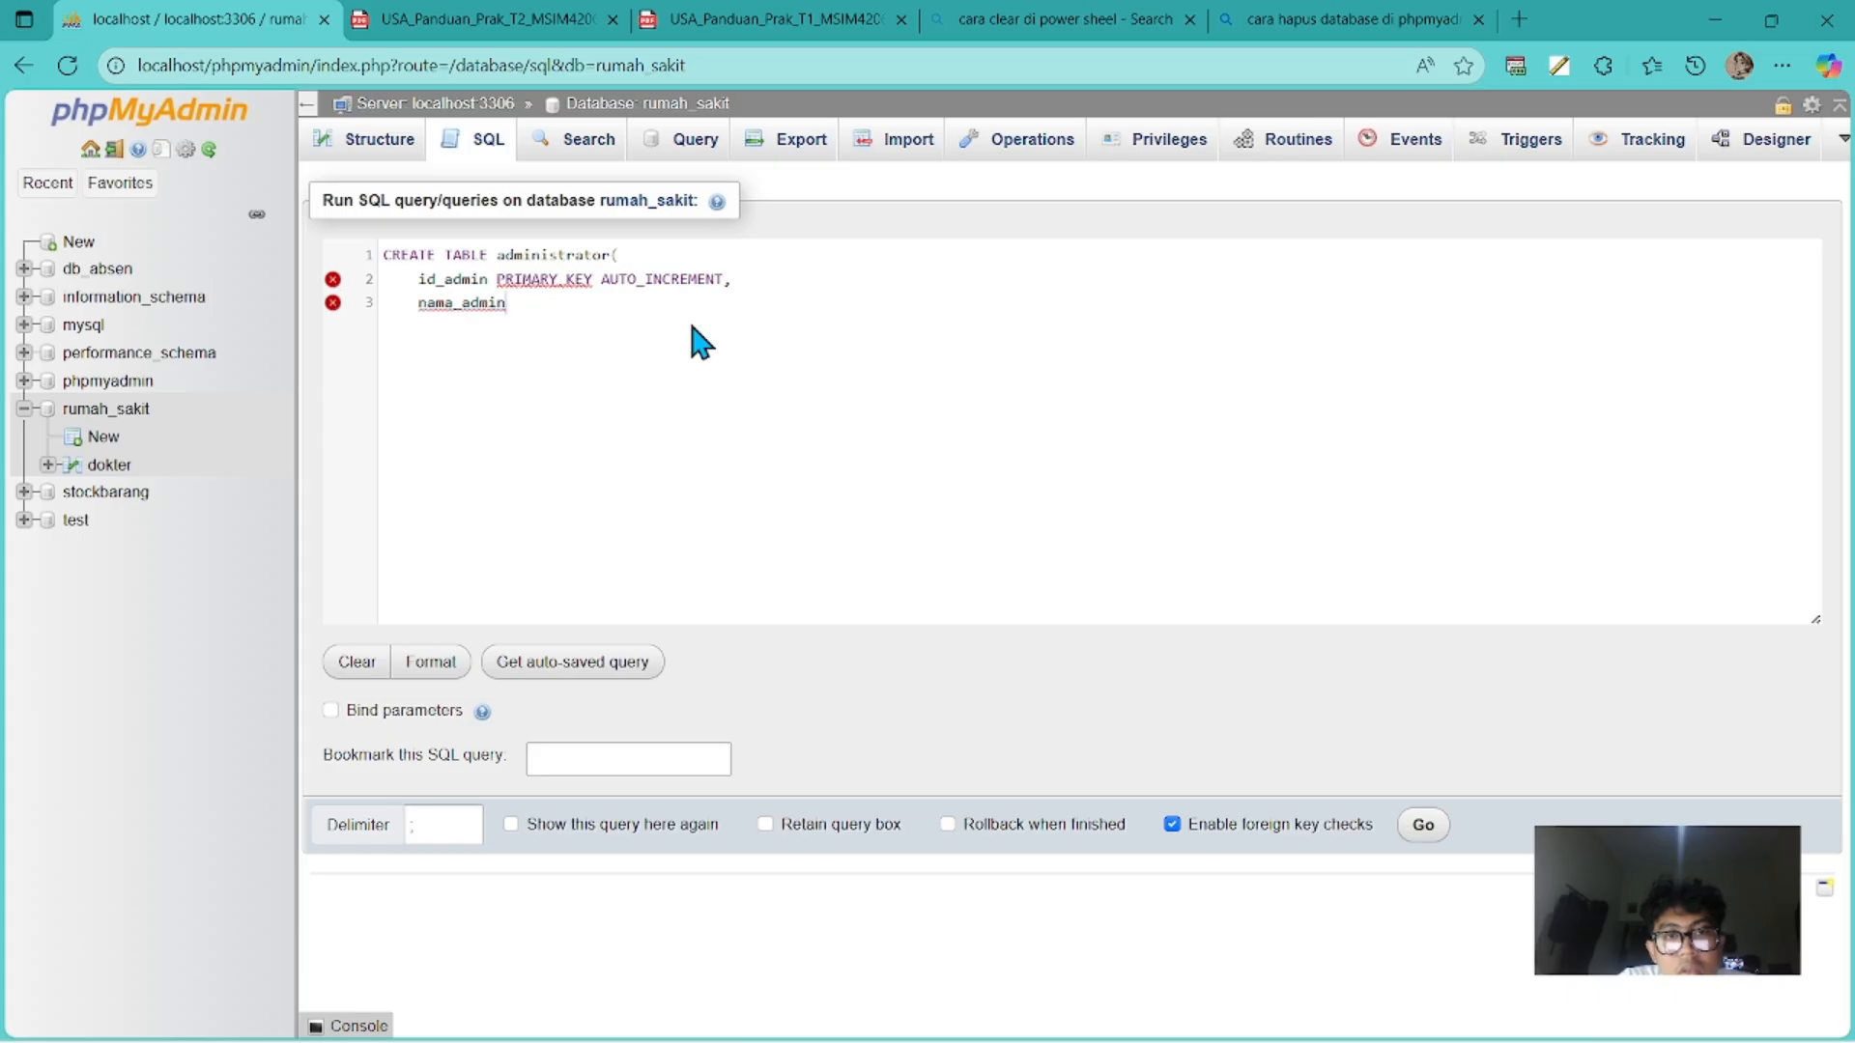
{"action": "type", "text": ","}
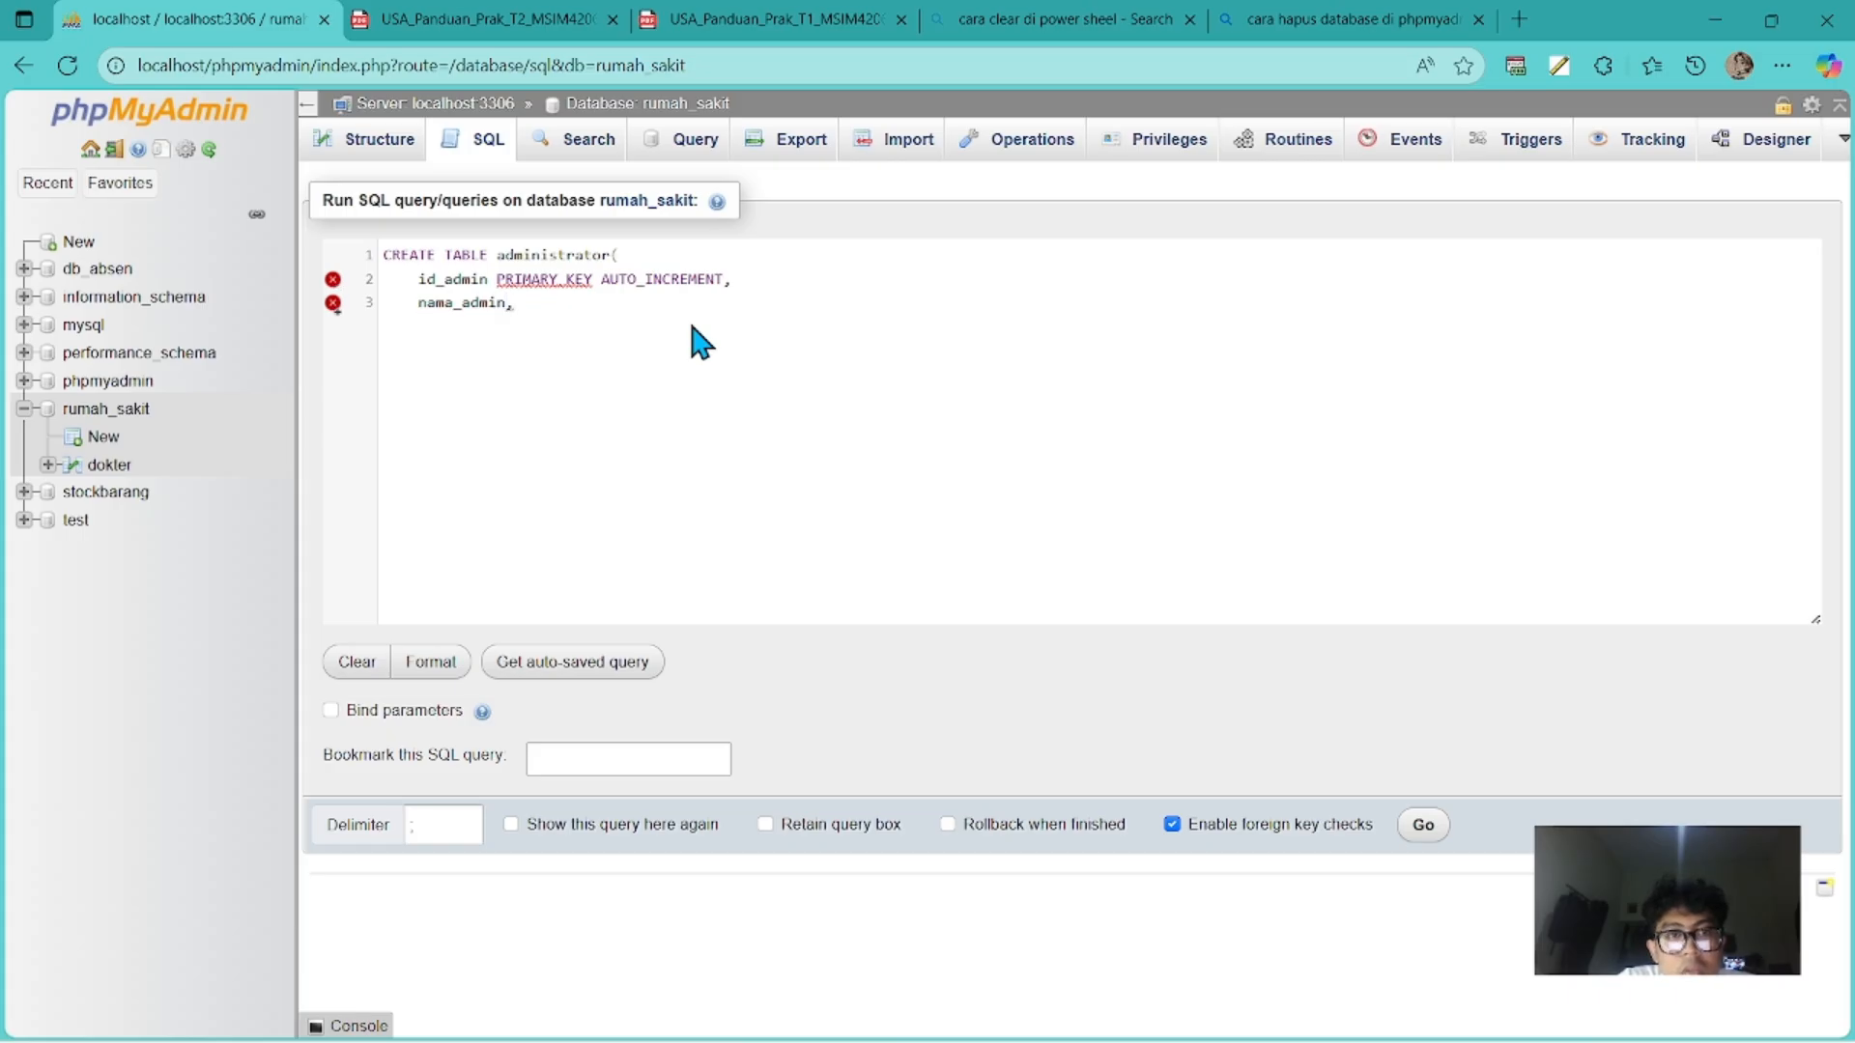
{"action": "key", "text": "BackSpace"}
{"action": "type", "text": "V"}
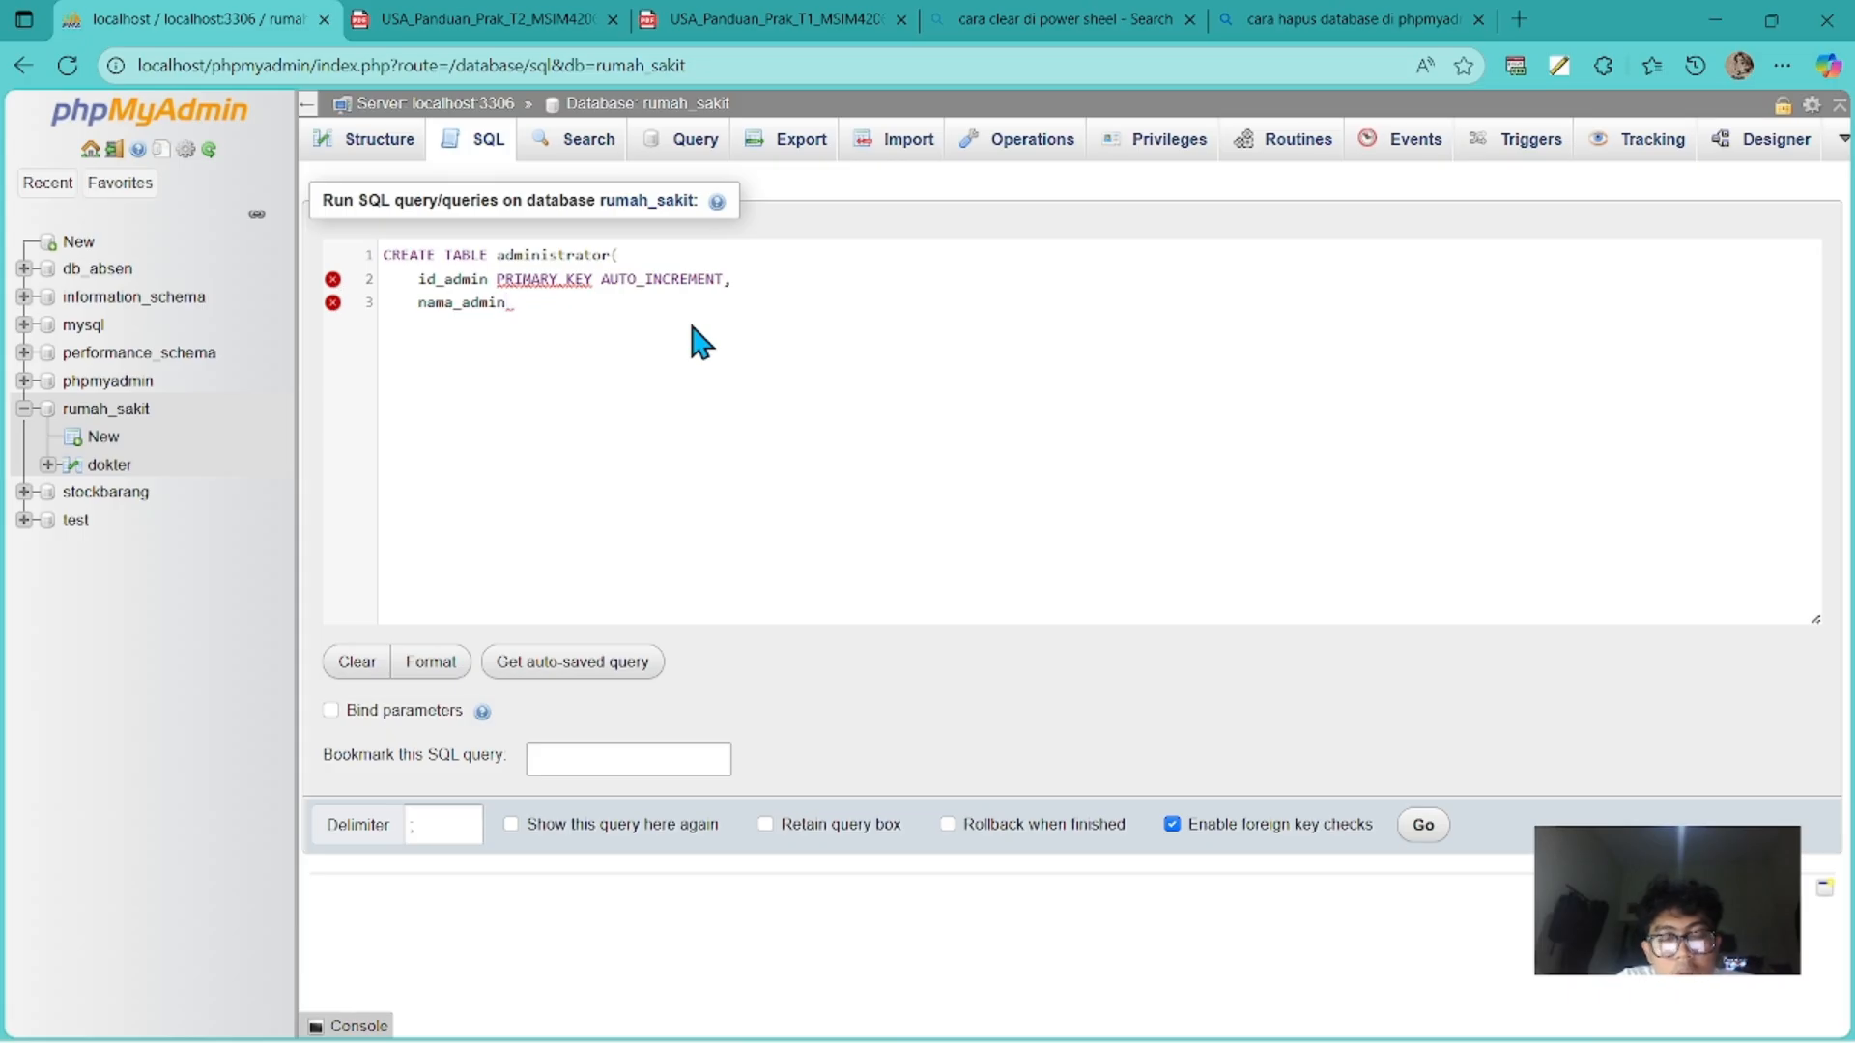
{"action": "type", "text": "ARC"}
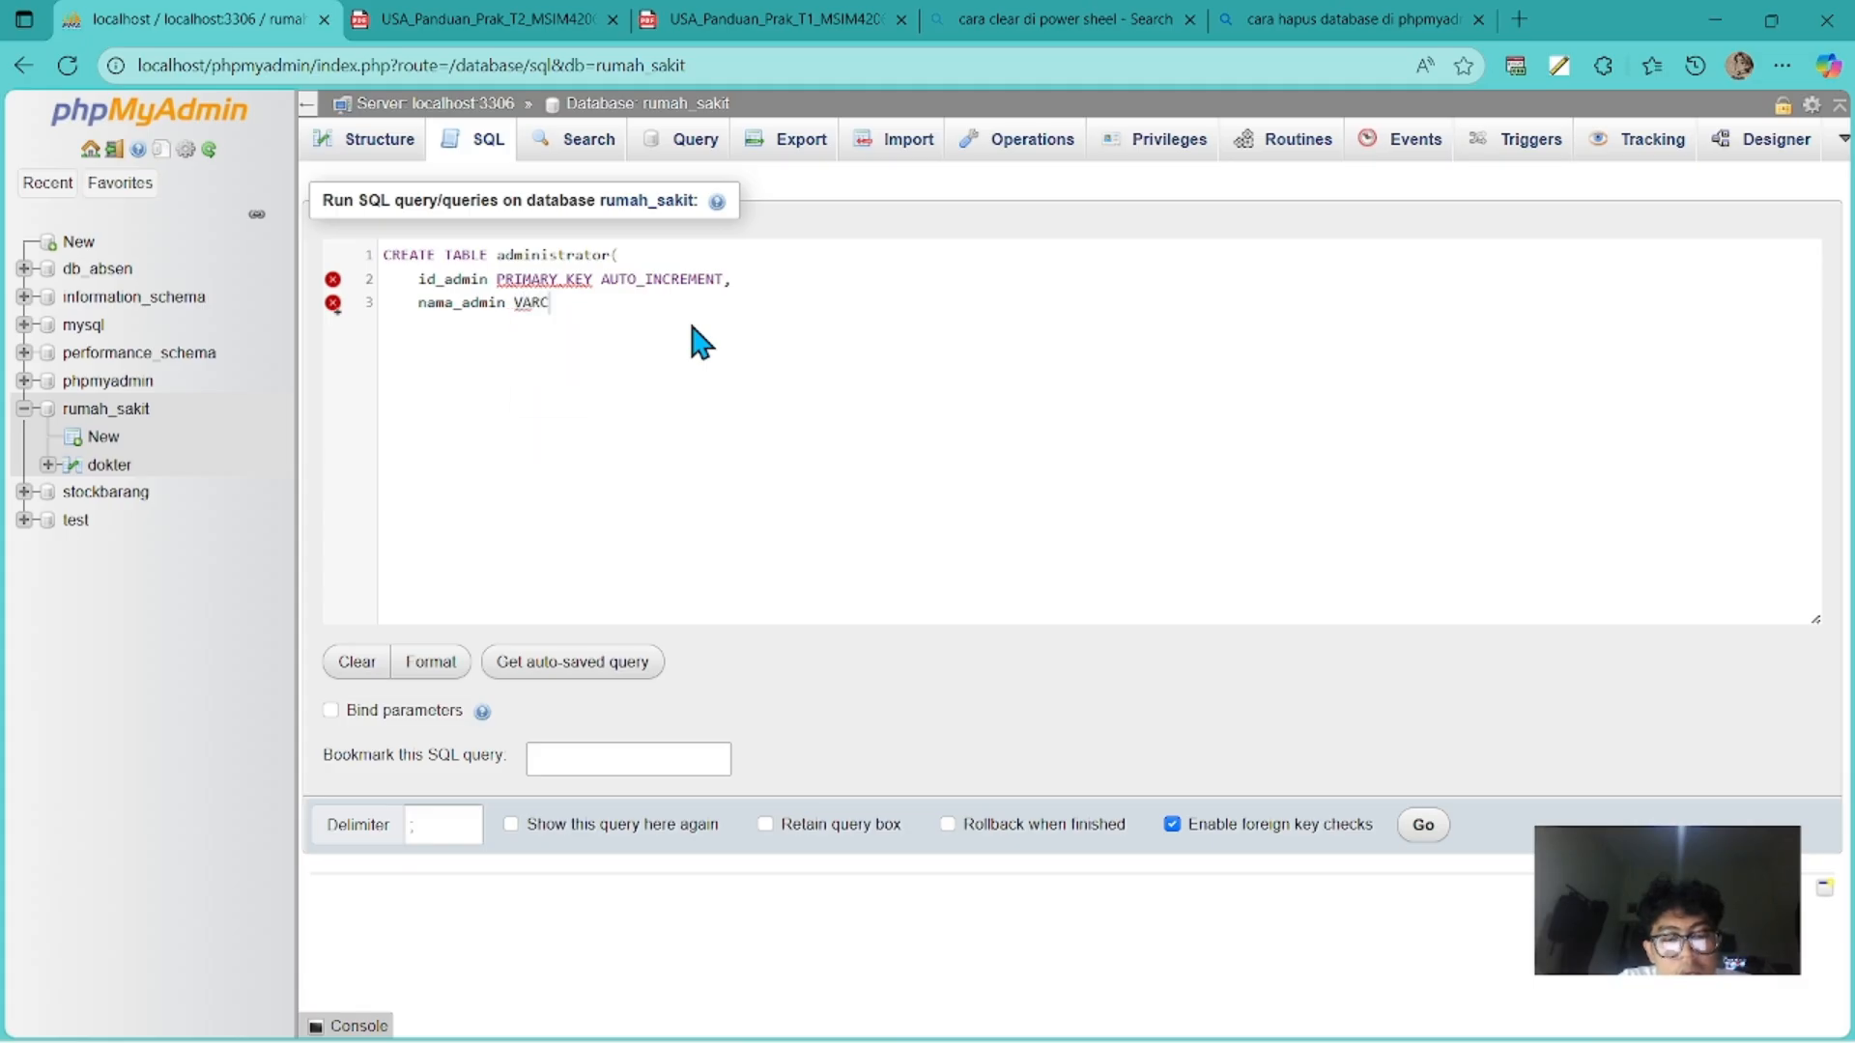
{"action": "type", "text": "HAR("}
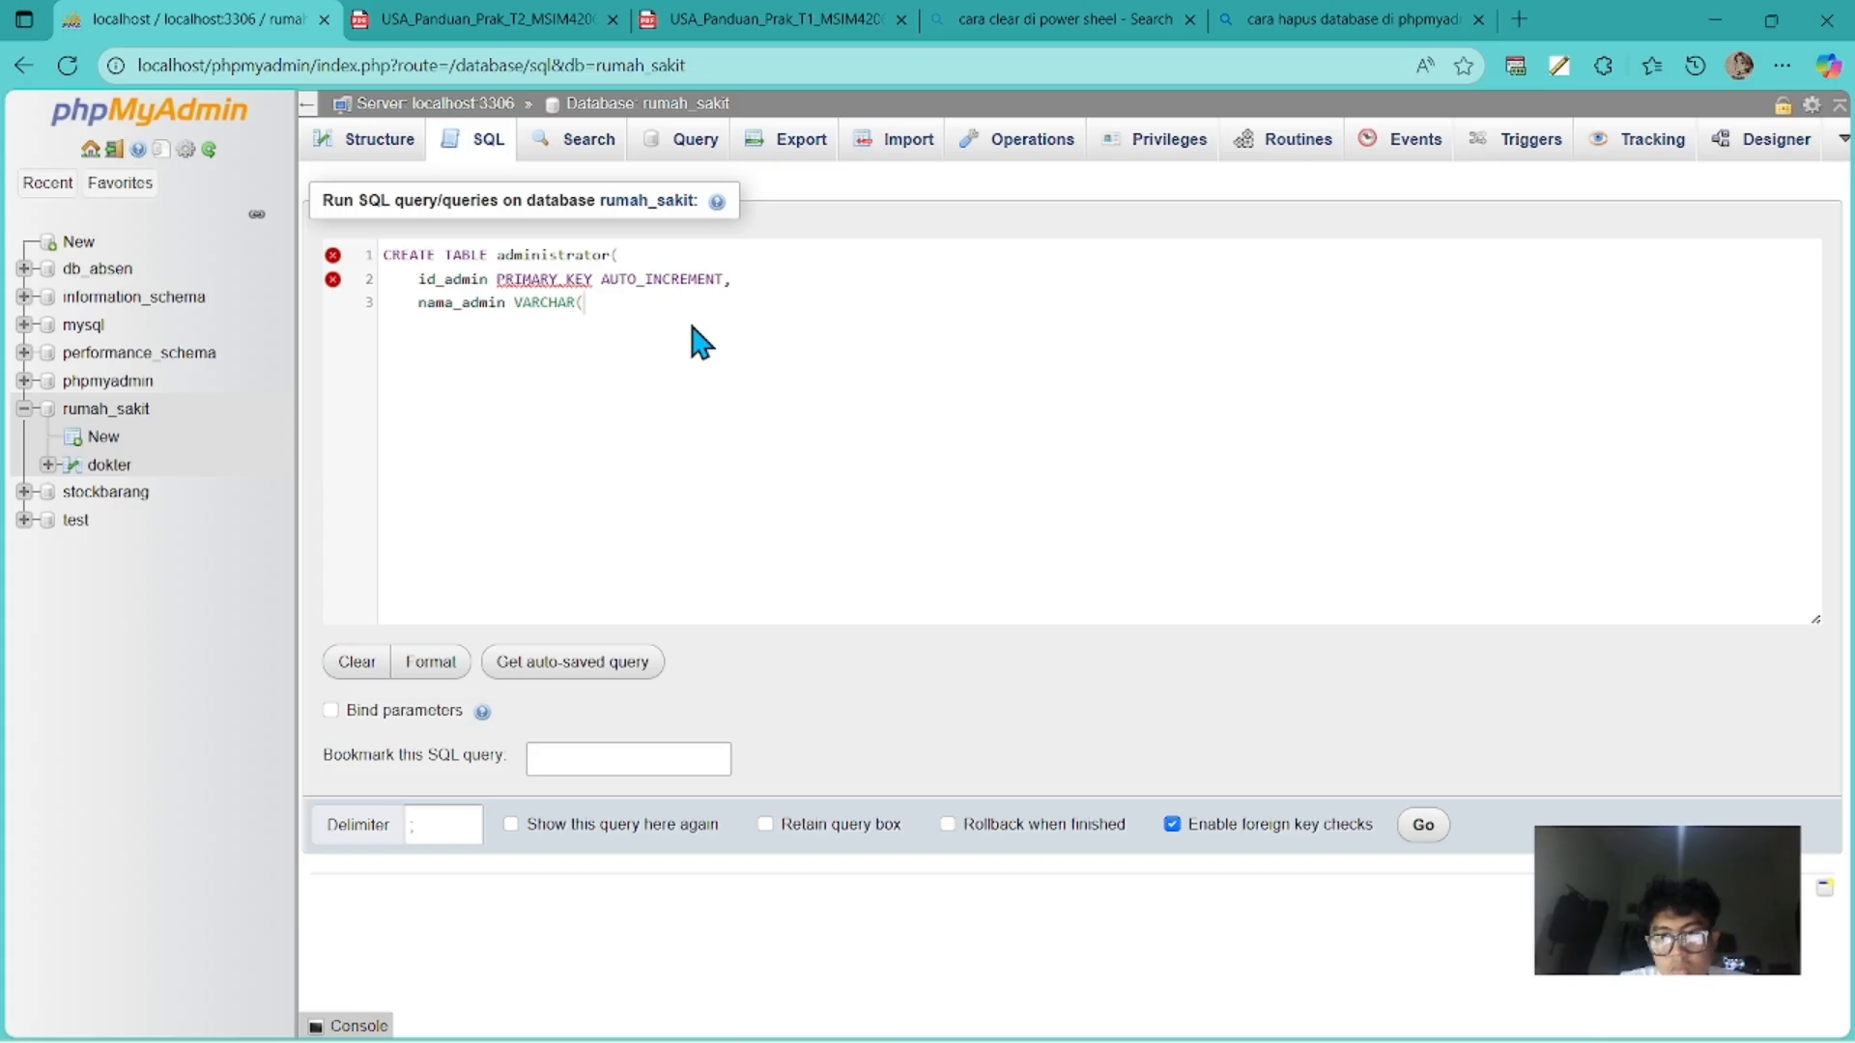
{"action": "type", "text": "20)"}
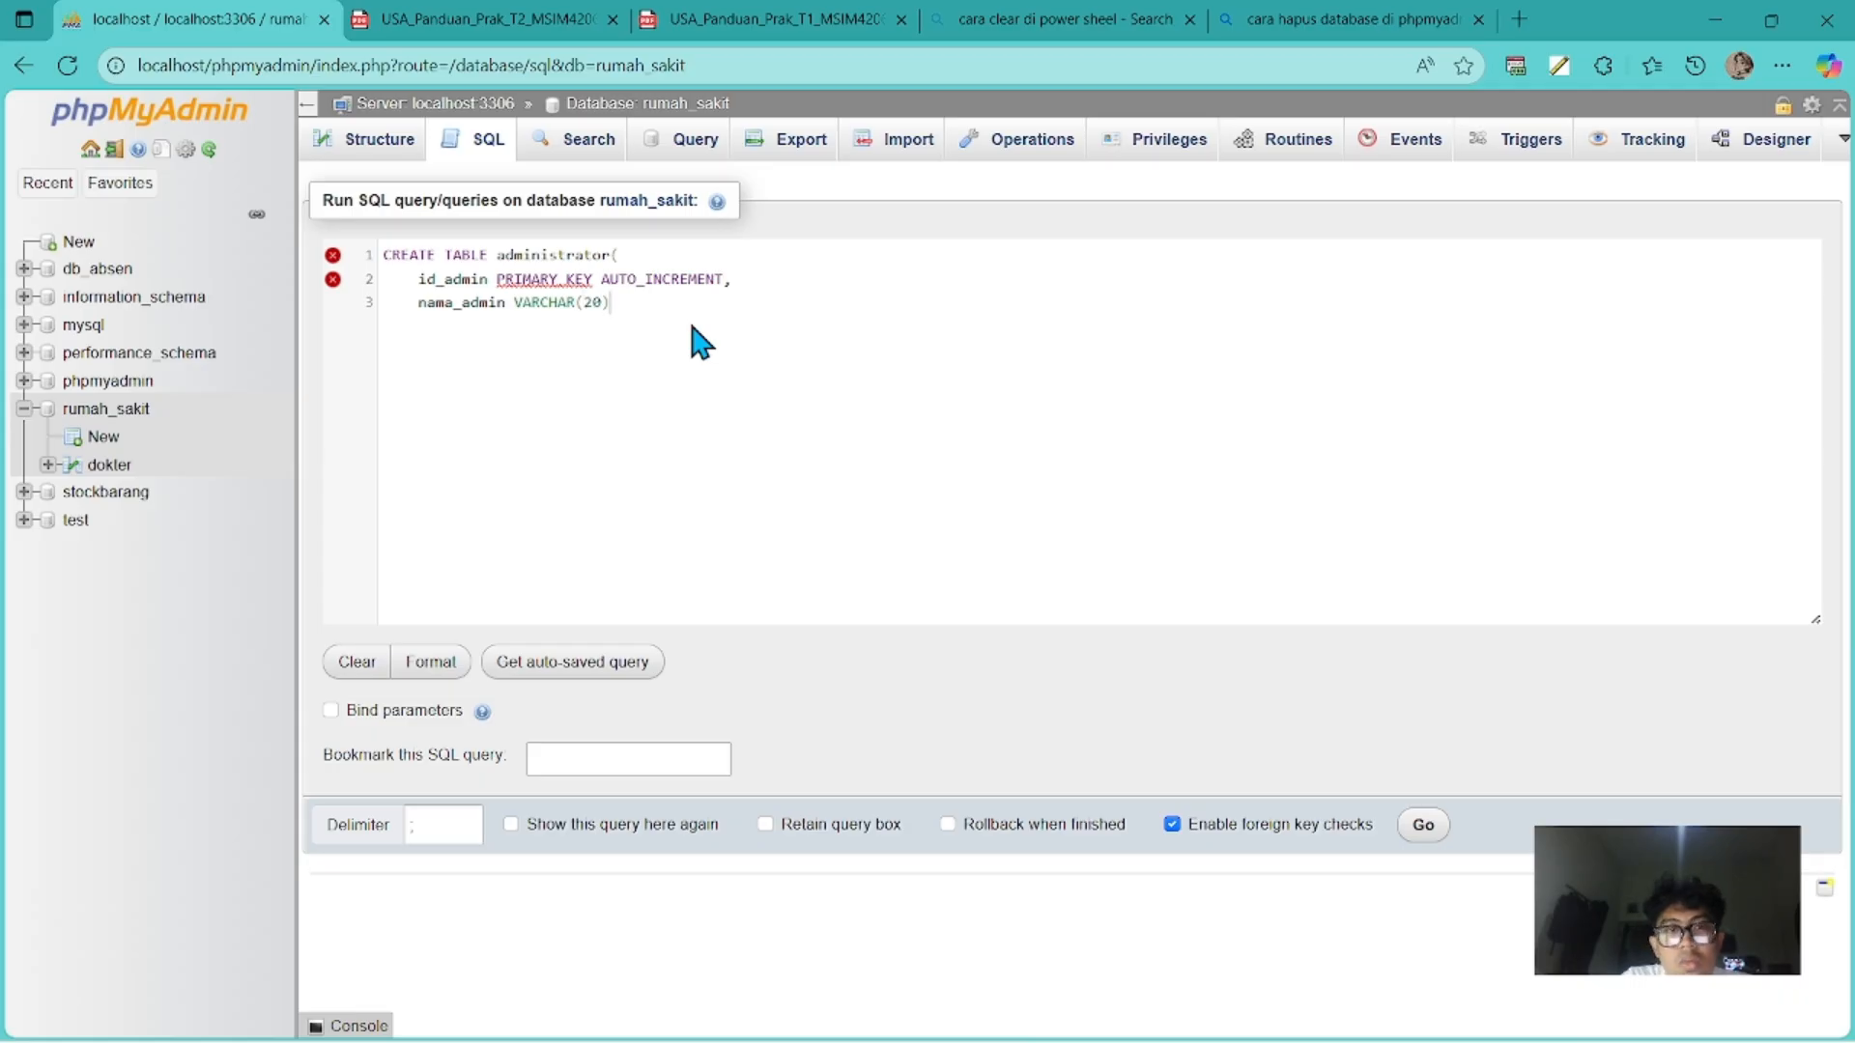
{"action": "type", "text": ",     "}
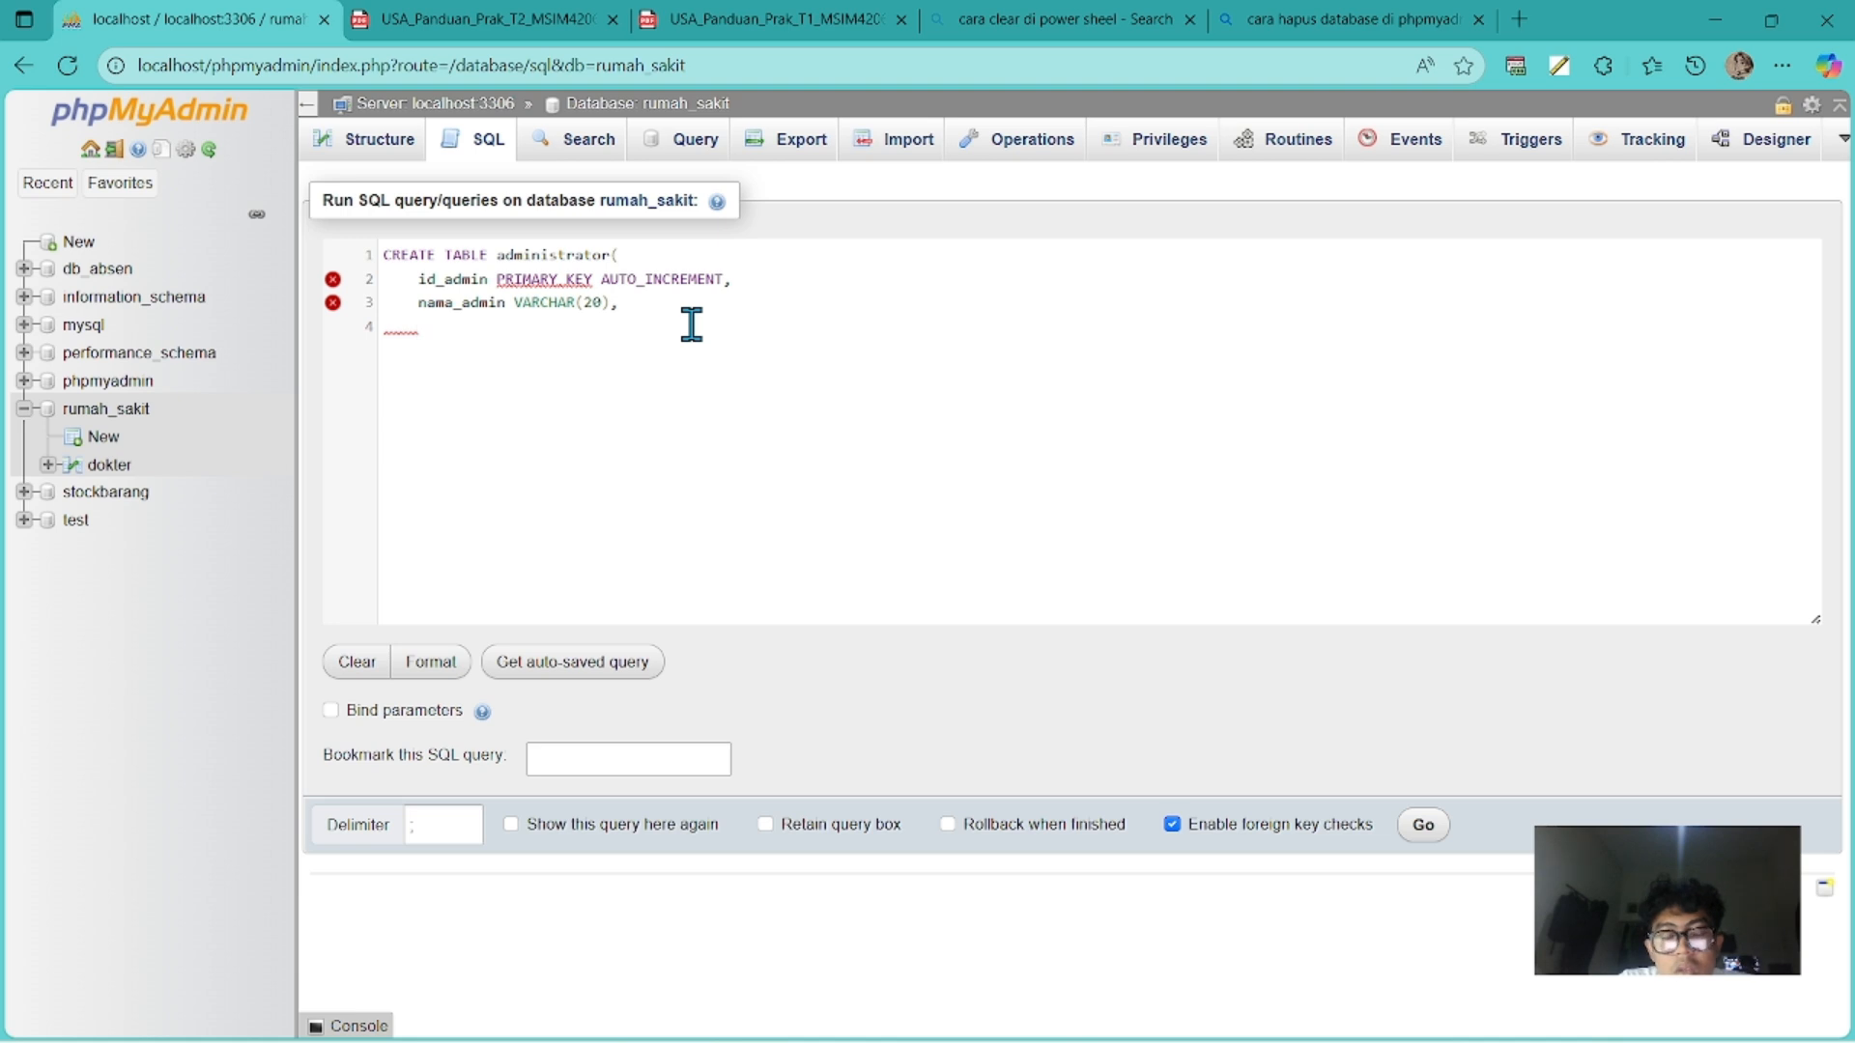
Add the waktu_jaga column as VARCHAR(100) as the third column of the administrator statement.
{"action": "type", "text": "wa"}
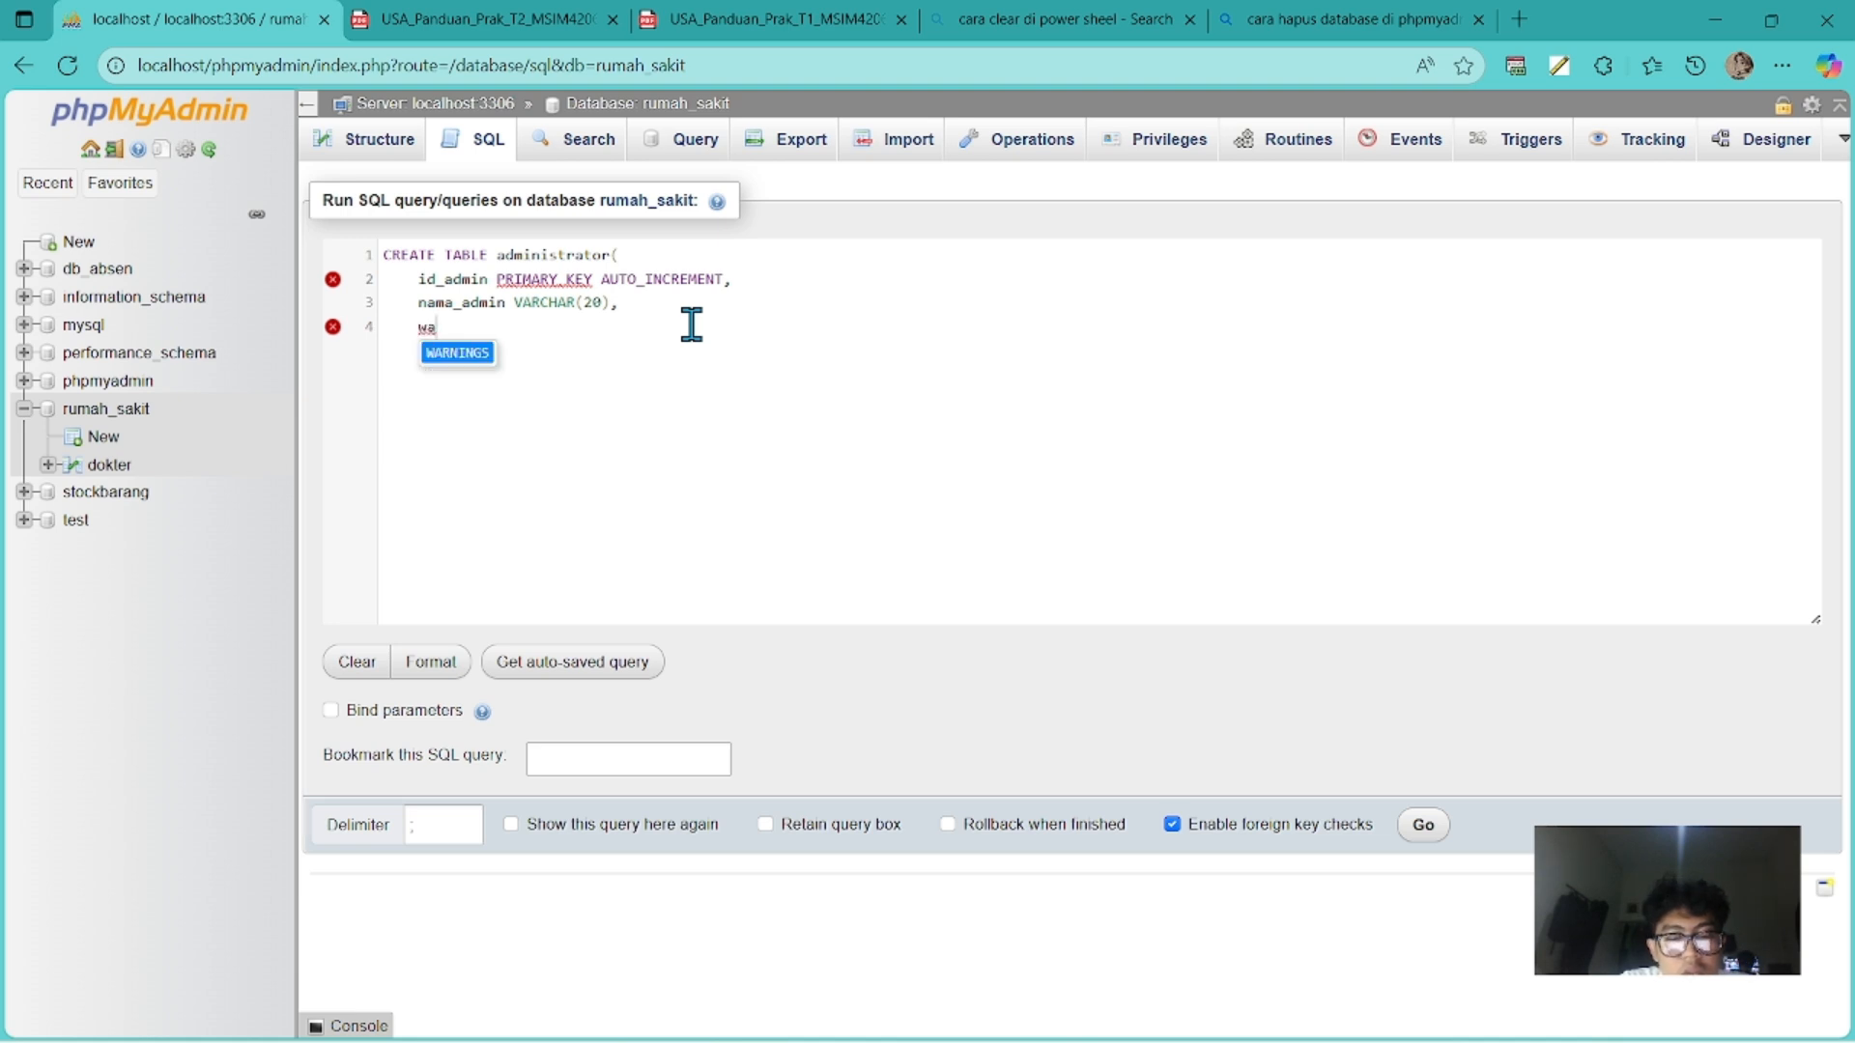
{"action": "type", "text": "ktu_jaga"}
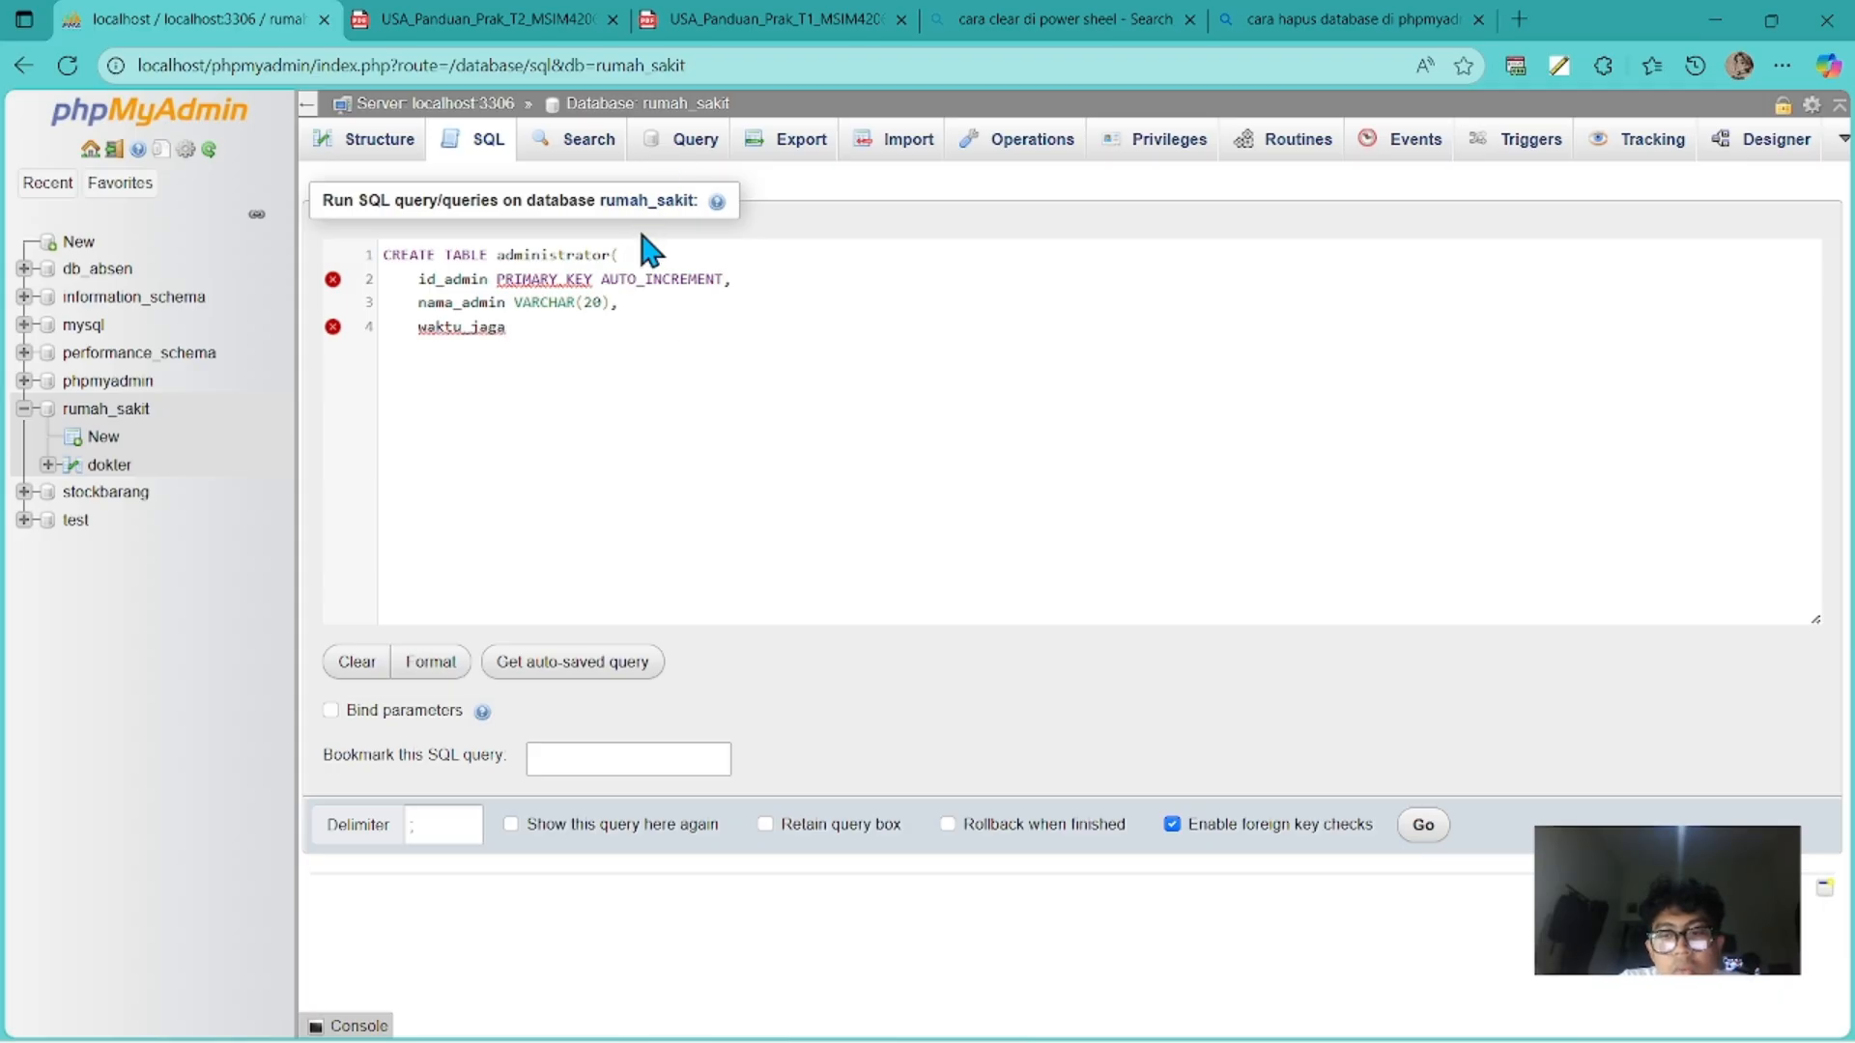
{"action": "type", "text": " VAR"}
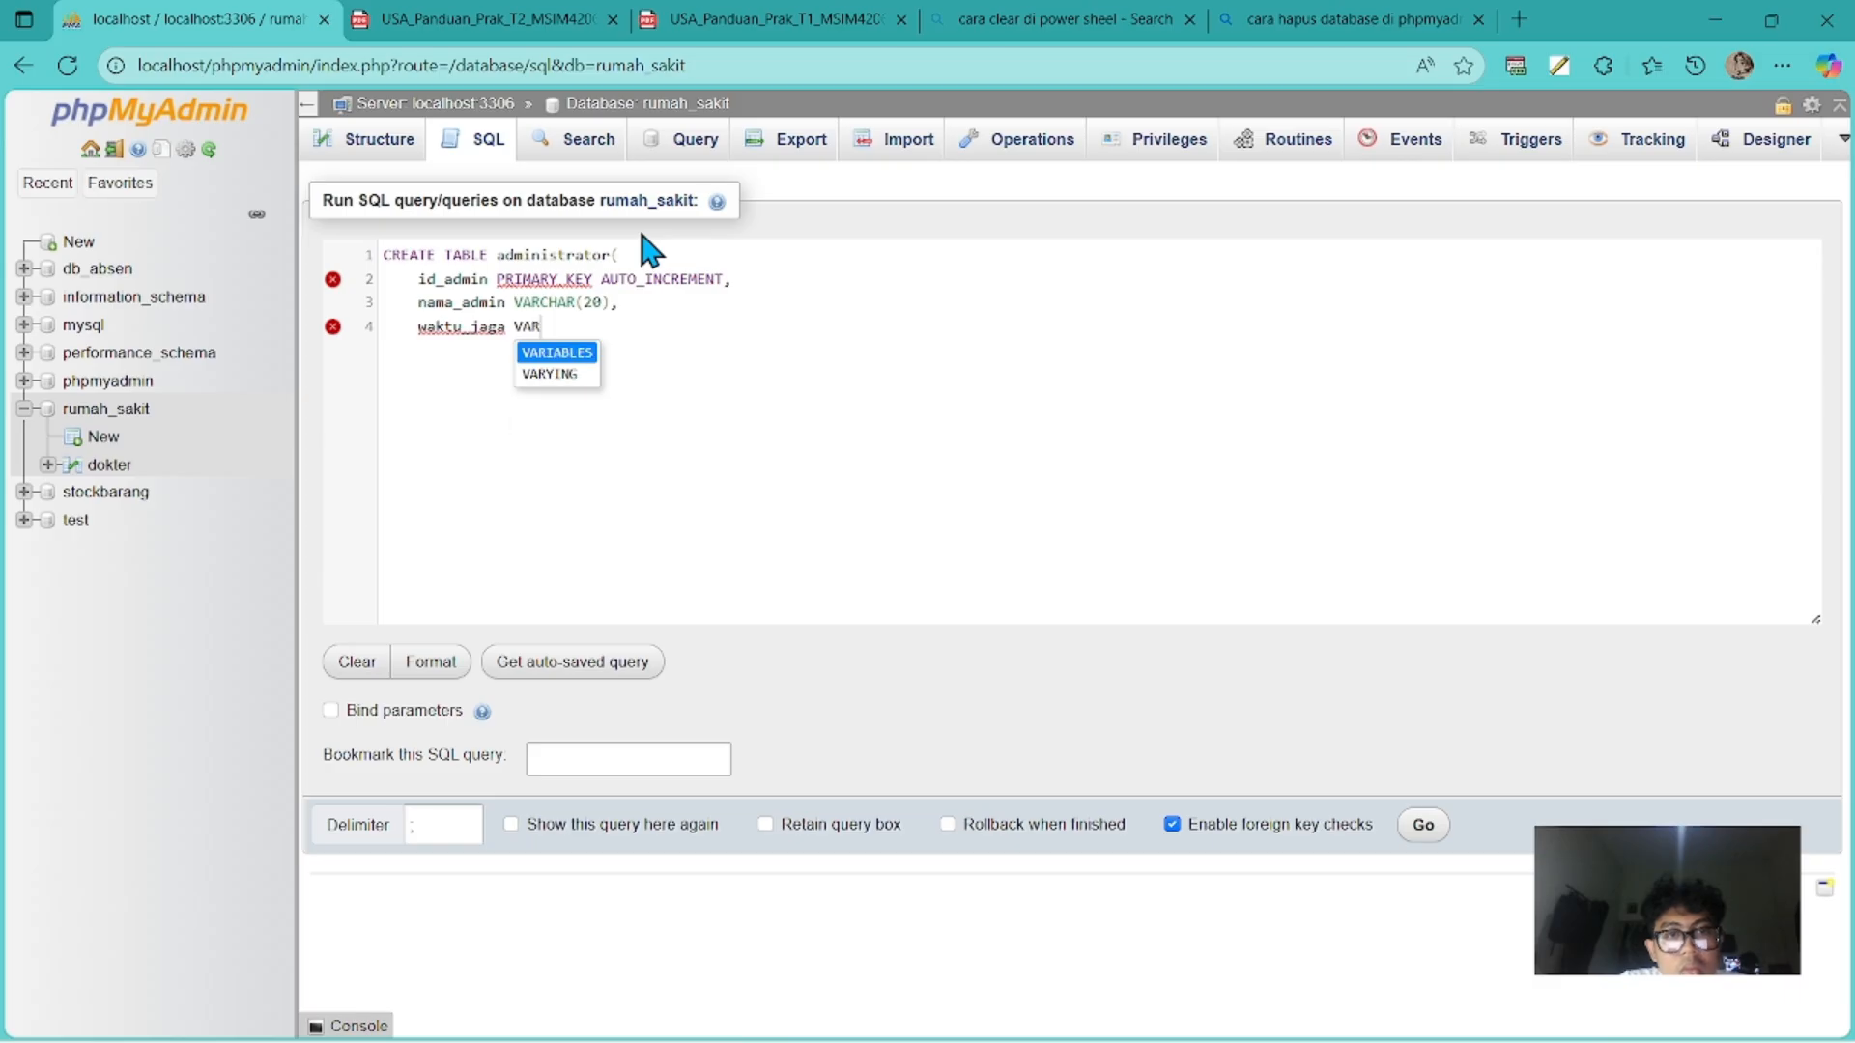
{"action": "type", "text": "CHAR("}
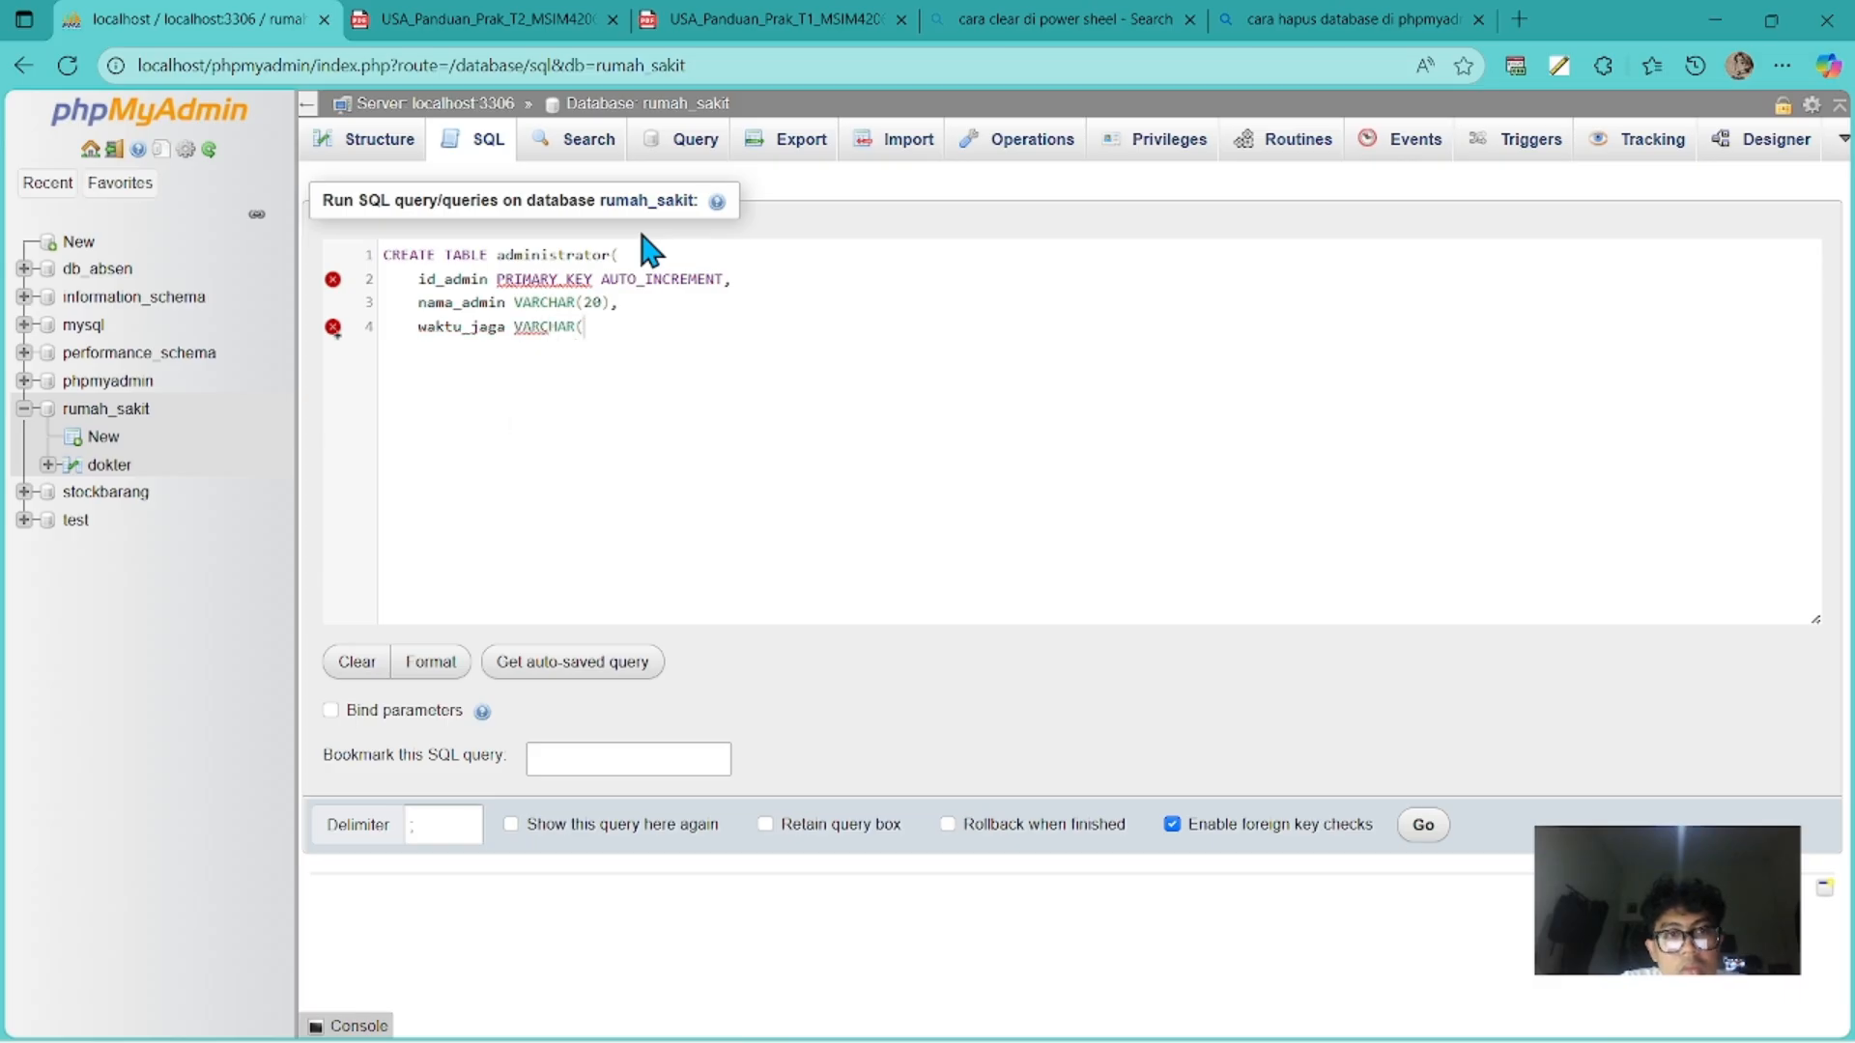
{"action": "type", "text": "10"}
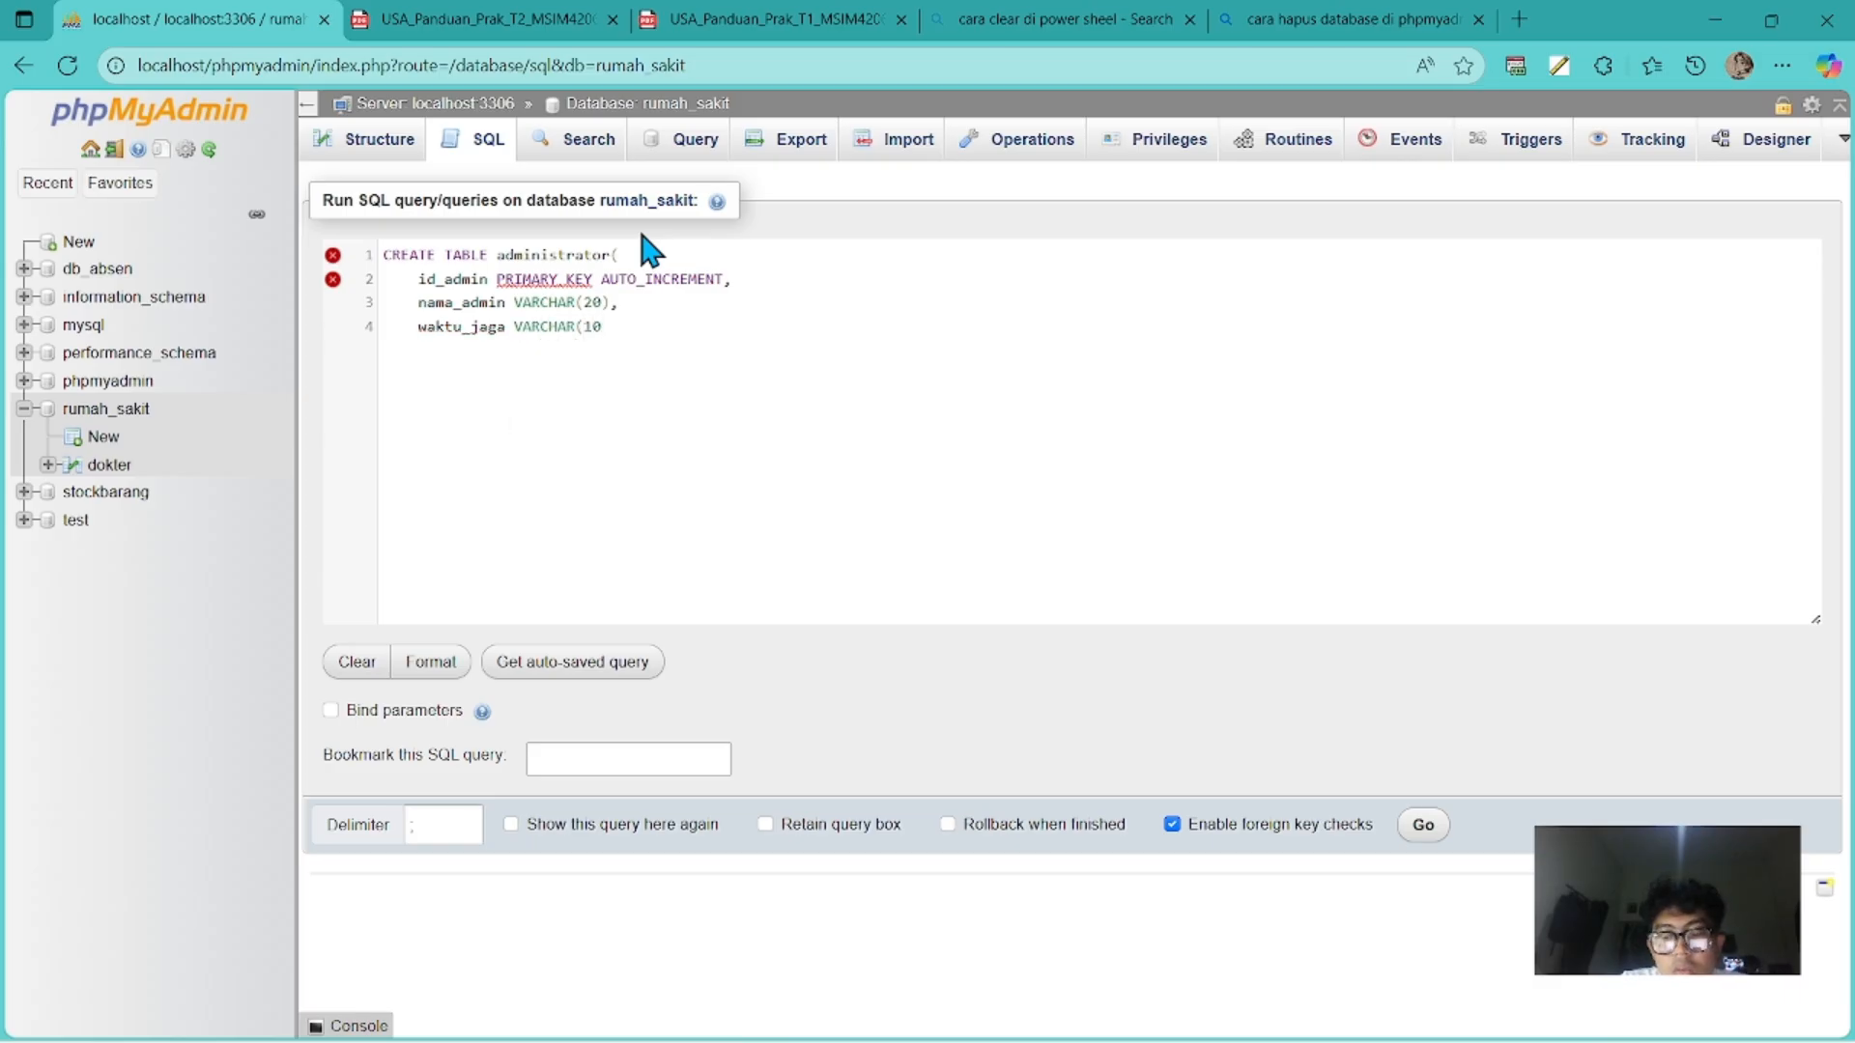
{"action": "type", "text": "0)"}
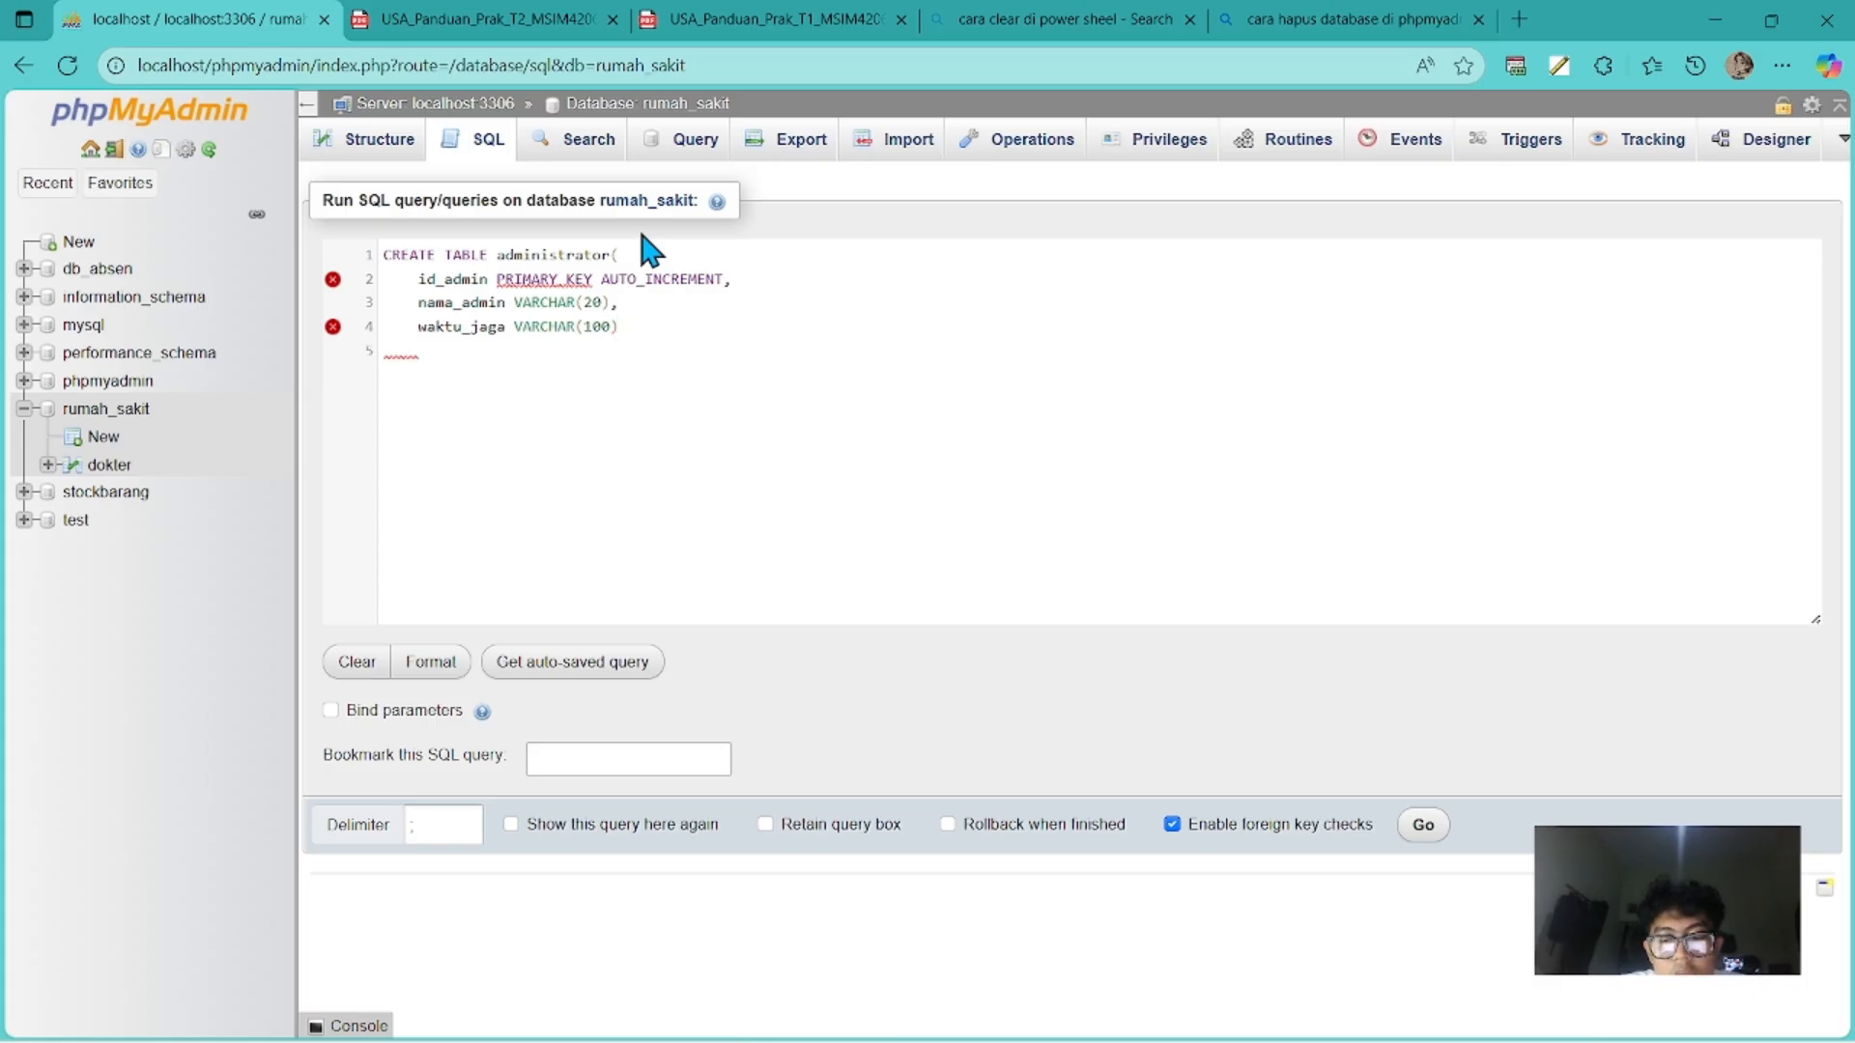
Close the administrator CREATE TABLE statement with ); and try to run it on the rumah_sakit database.
{"action": "type", "text": ")"}
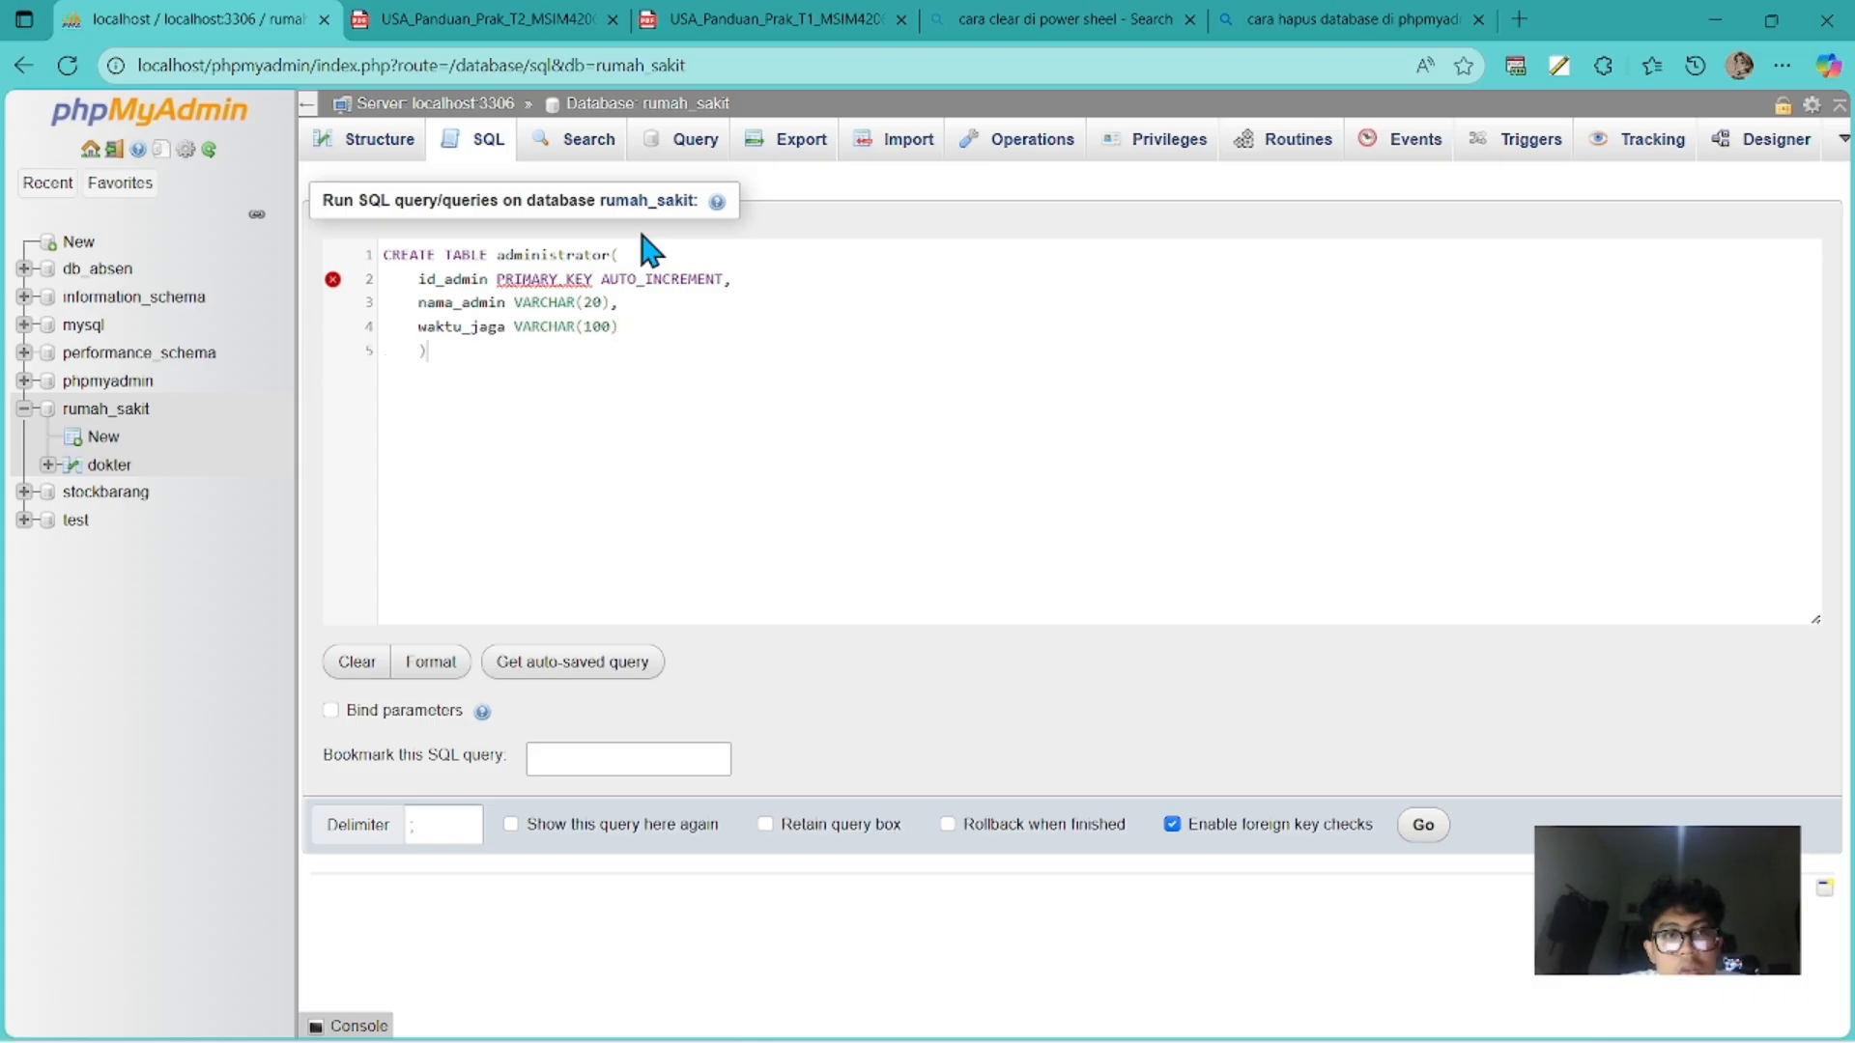
{"action": "type", "text": ";"}
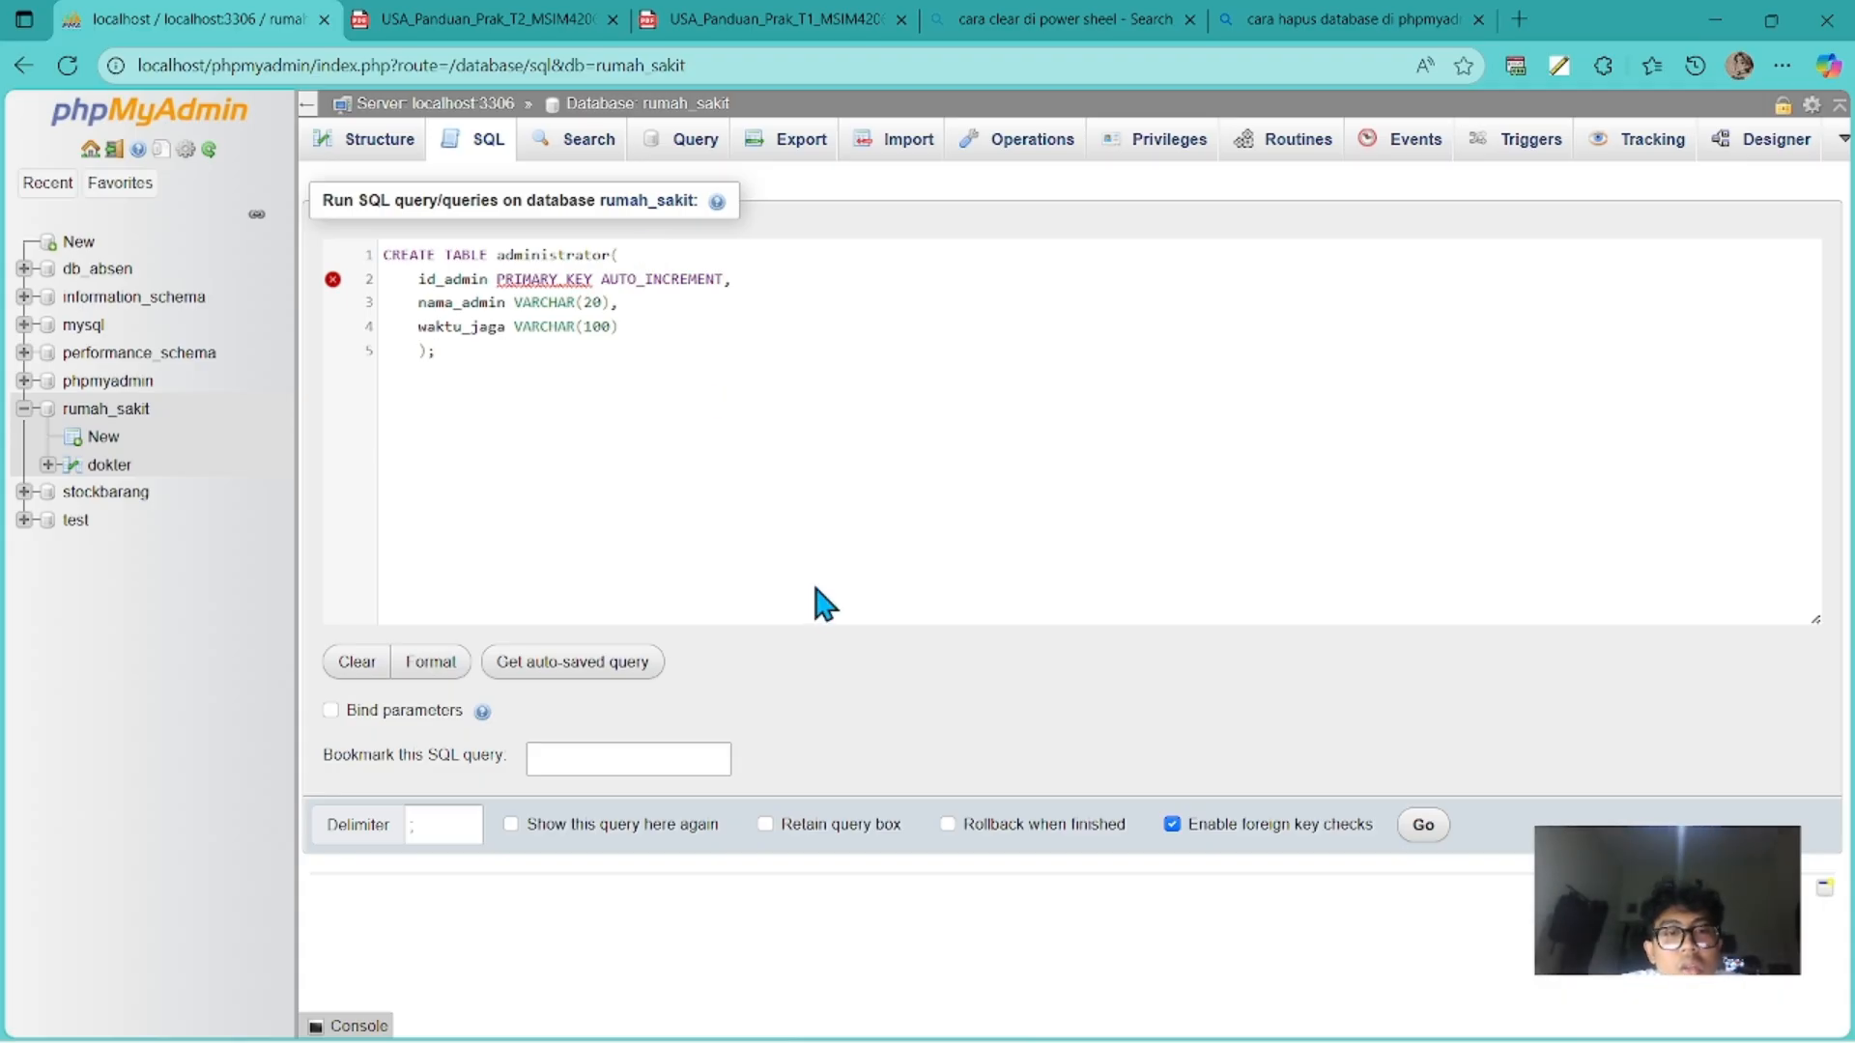
{"action": "left_click", "coordinate": [629, 338]}
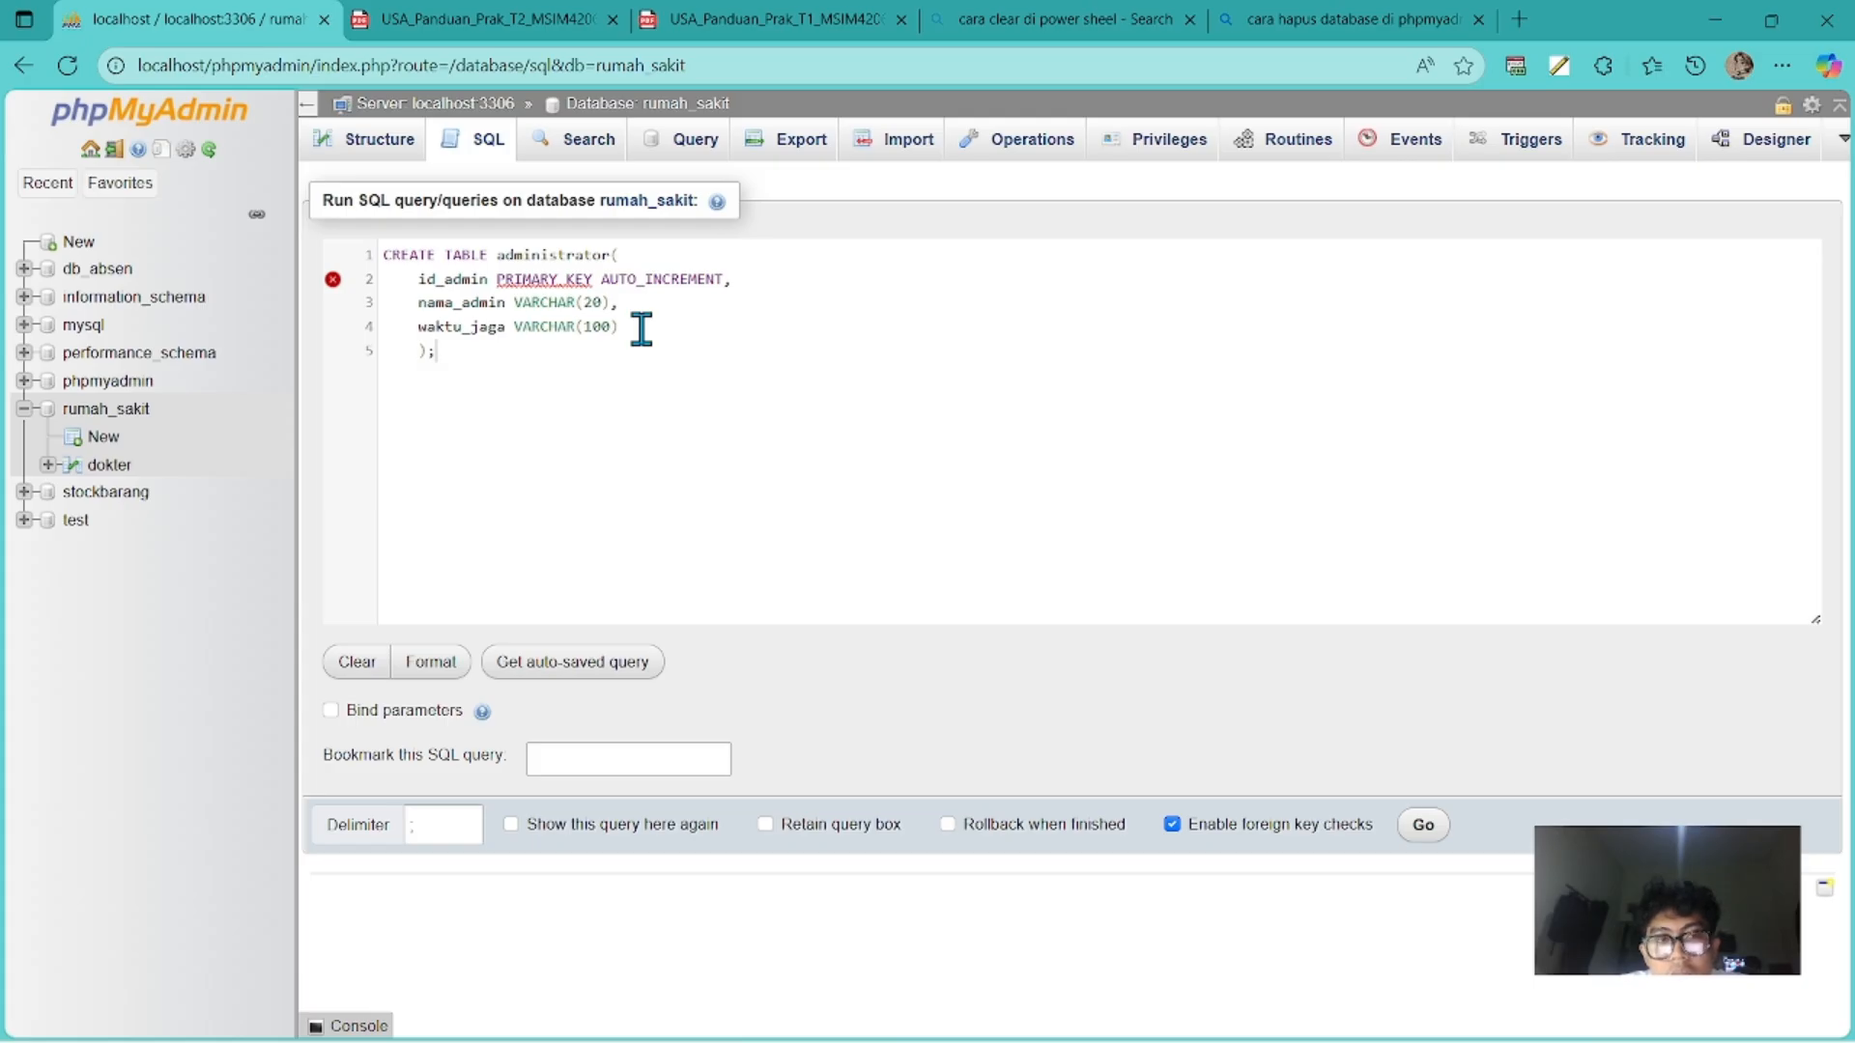
{"action": "scroll", "coordinate": [641, 330], "scroll_direction": "down", "scroll_amount": 1}
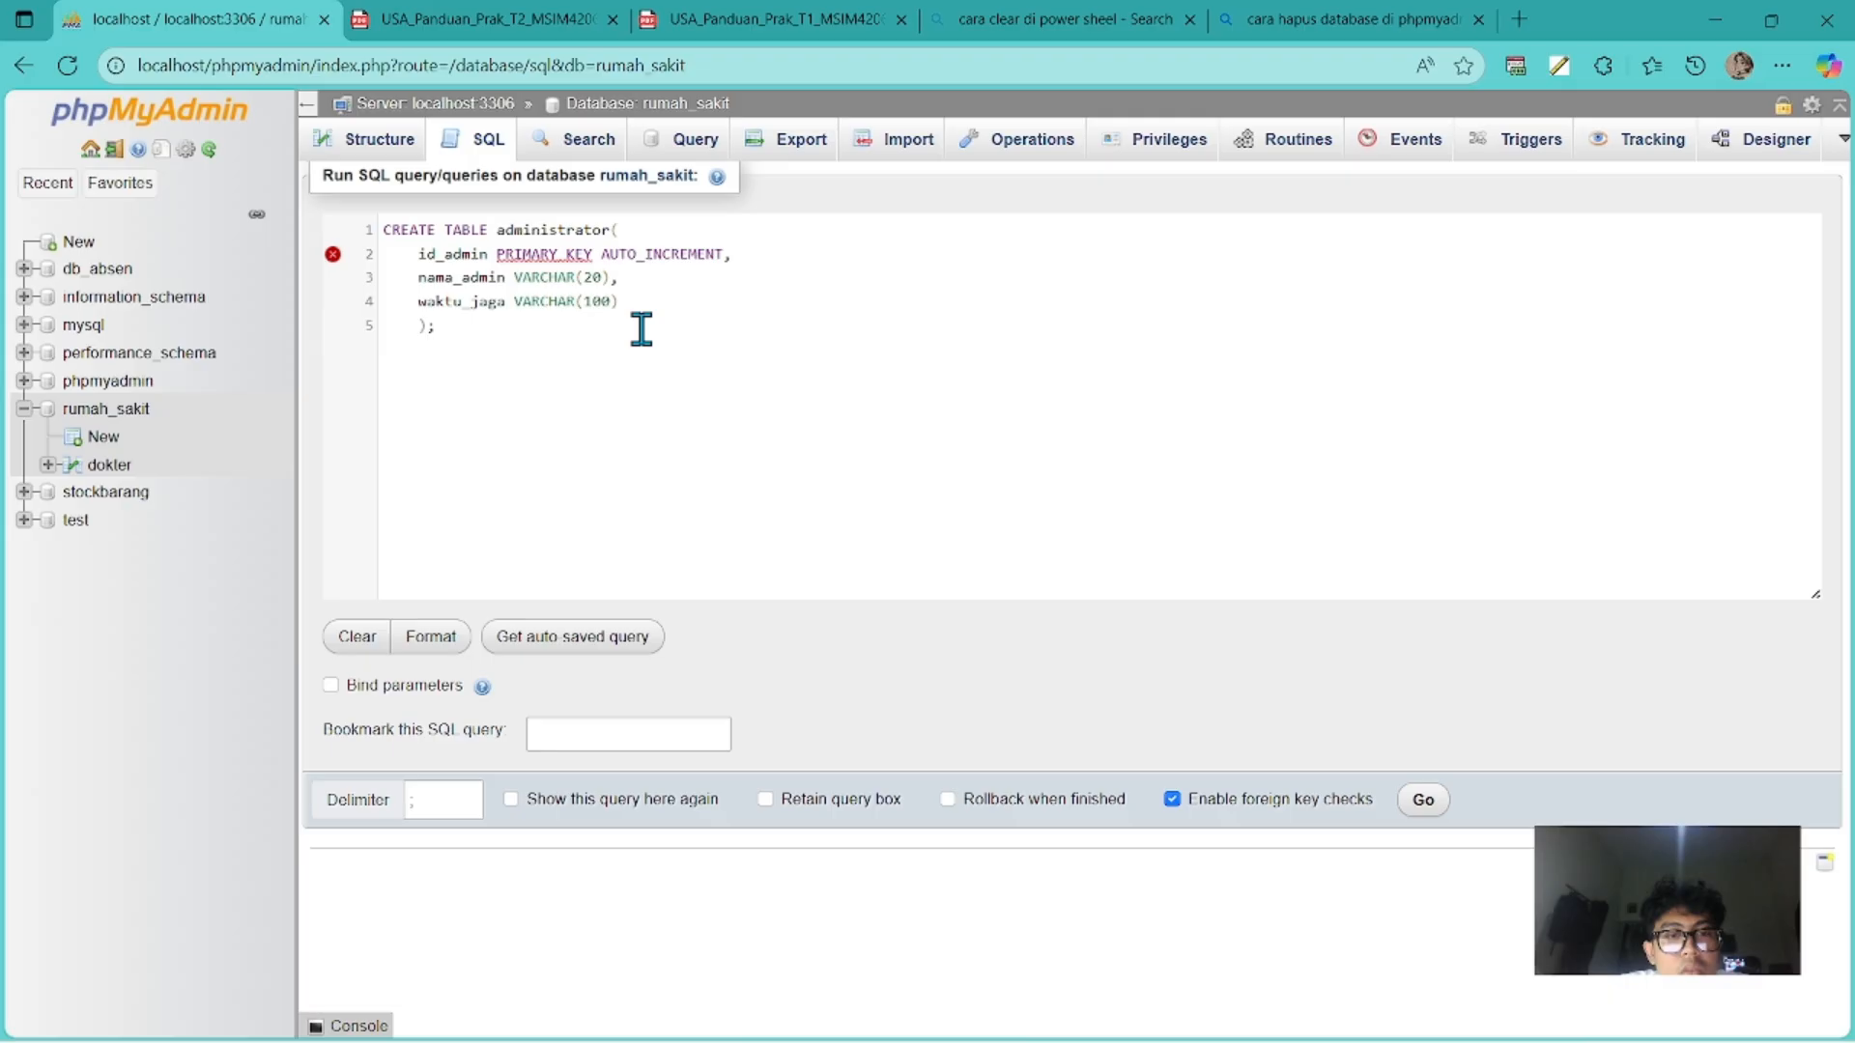
{"action": "scroll", "coordinate": [641, 329], "scroll_direction": "up", "scroll_amount": 1}
{"action": "left_click", "coordinate": [1422, 824]}
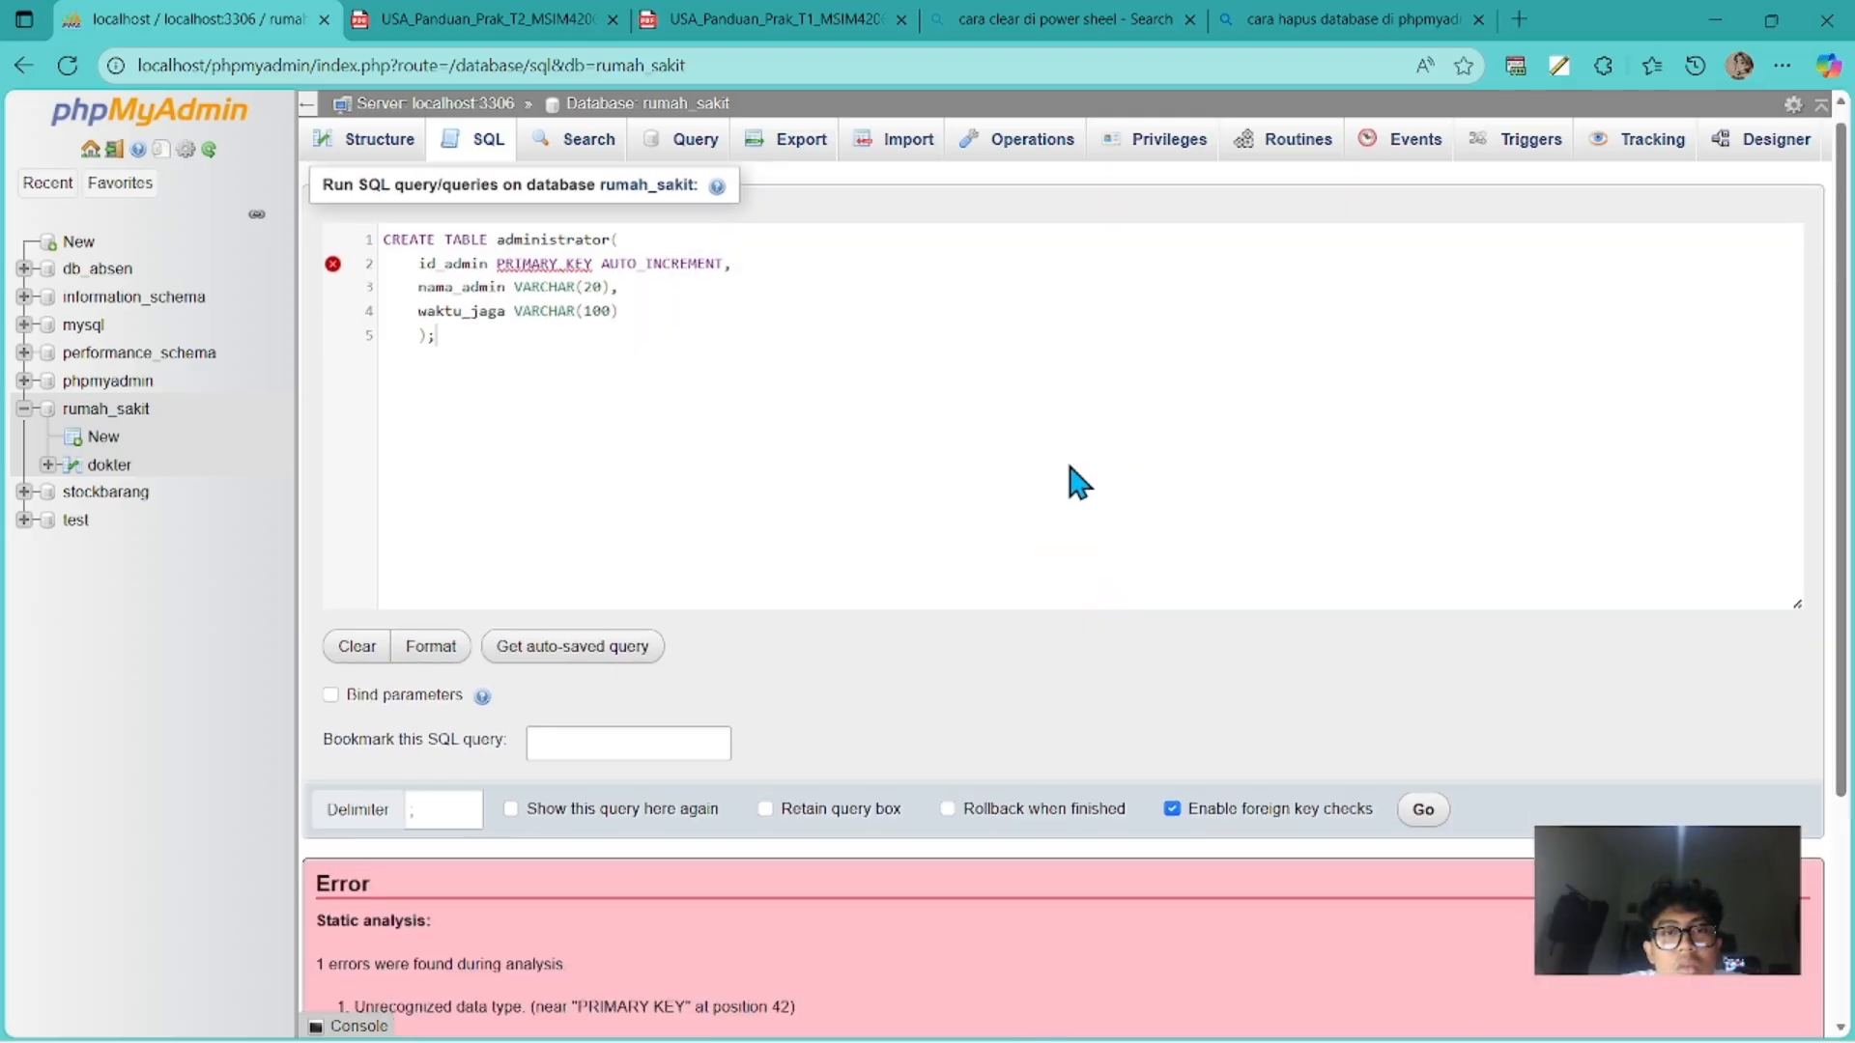
Insert the data type INT(3) before PRIMARY KEY in the id_admin line and run the administrator statement again.
{"action": "scroll", "coordinate": [1035, 488], "scroll_direction": "down", "scroll_amount": 1}
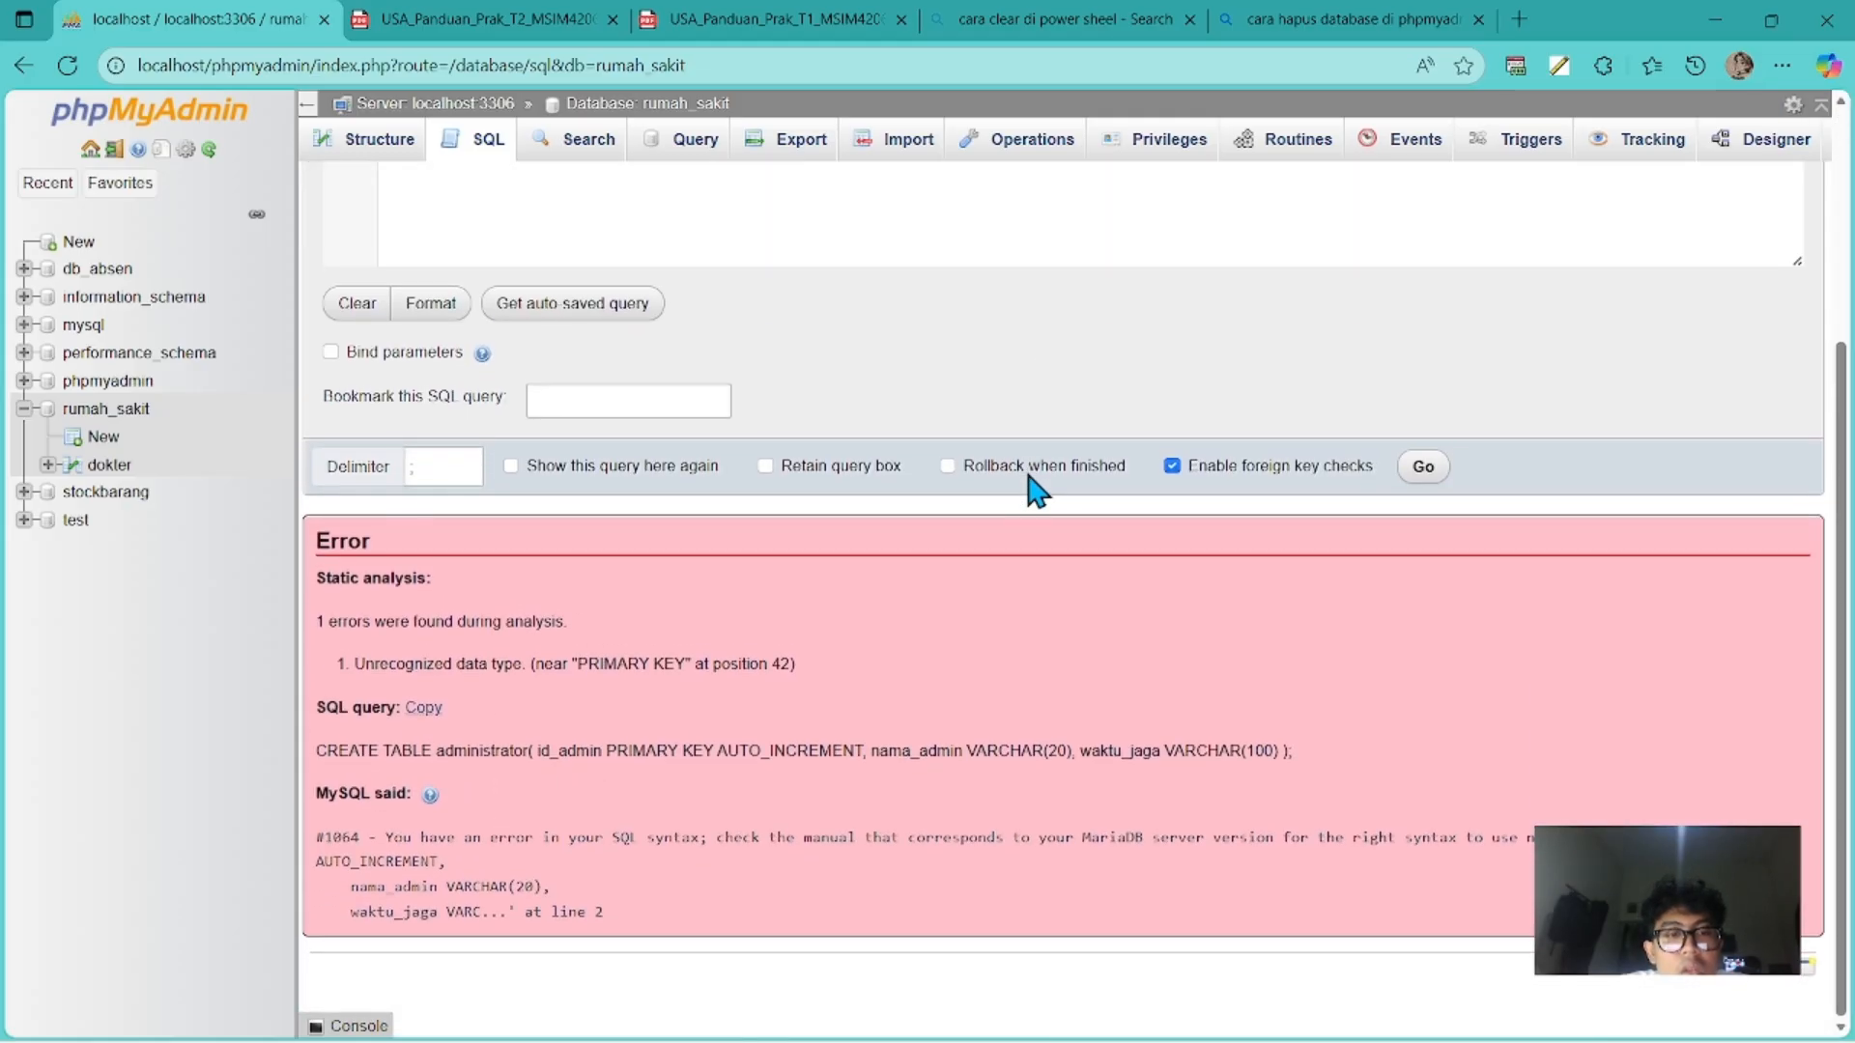
{"action": "scroll", "coordinate": [1035, 490], "scroll_direction": "up", "scroll_amount": 1}
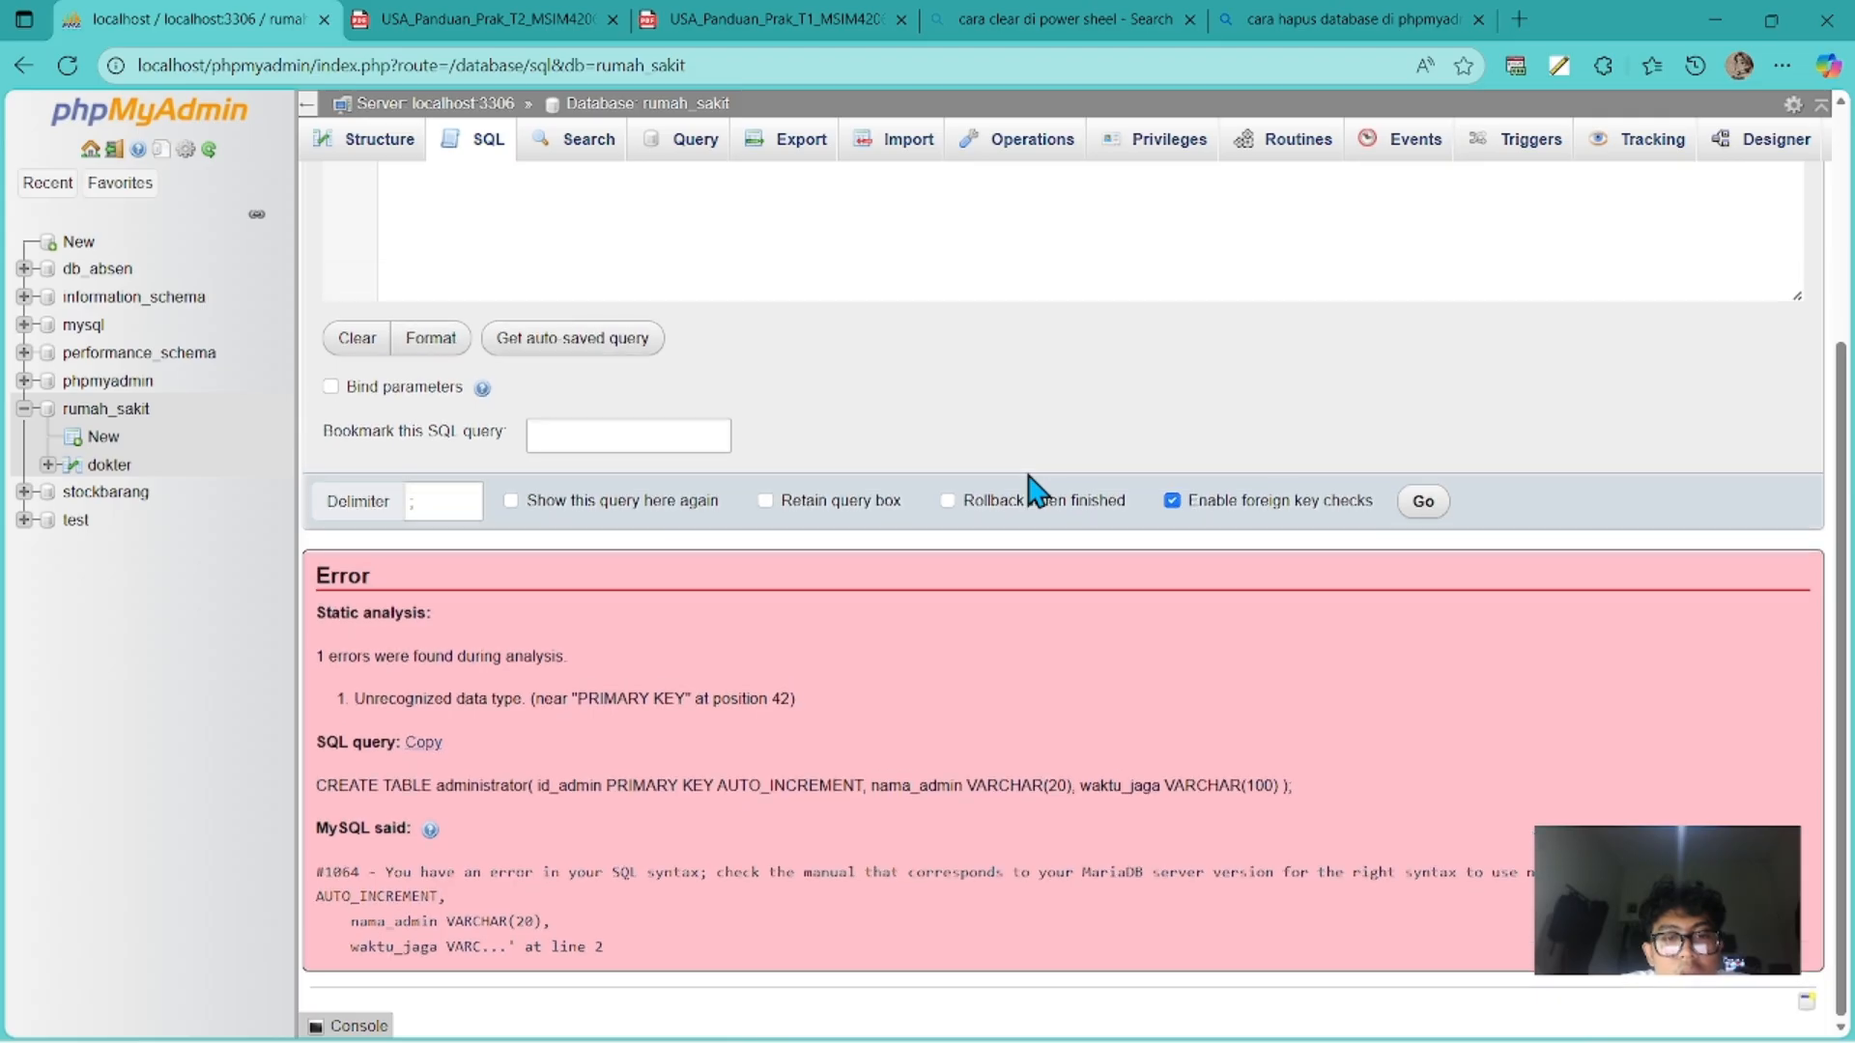
{"action": "scroll", "coordinate": [1036, 490], "scroll_direction": "down", "scroll_amount": 1}
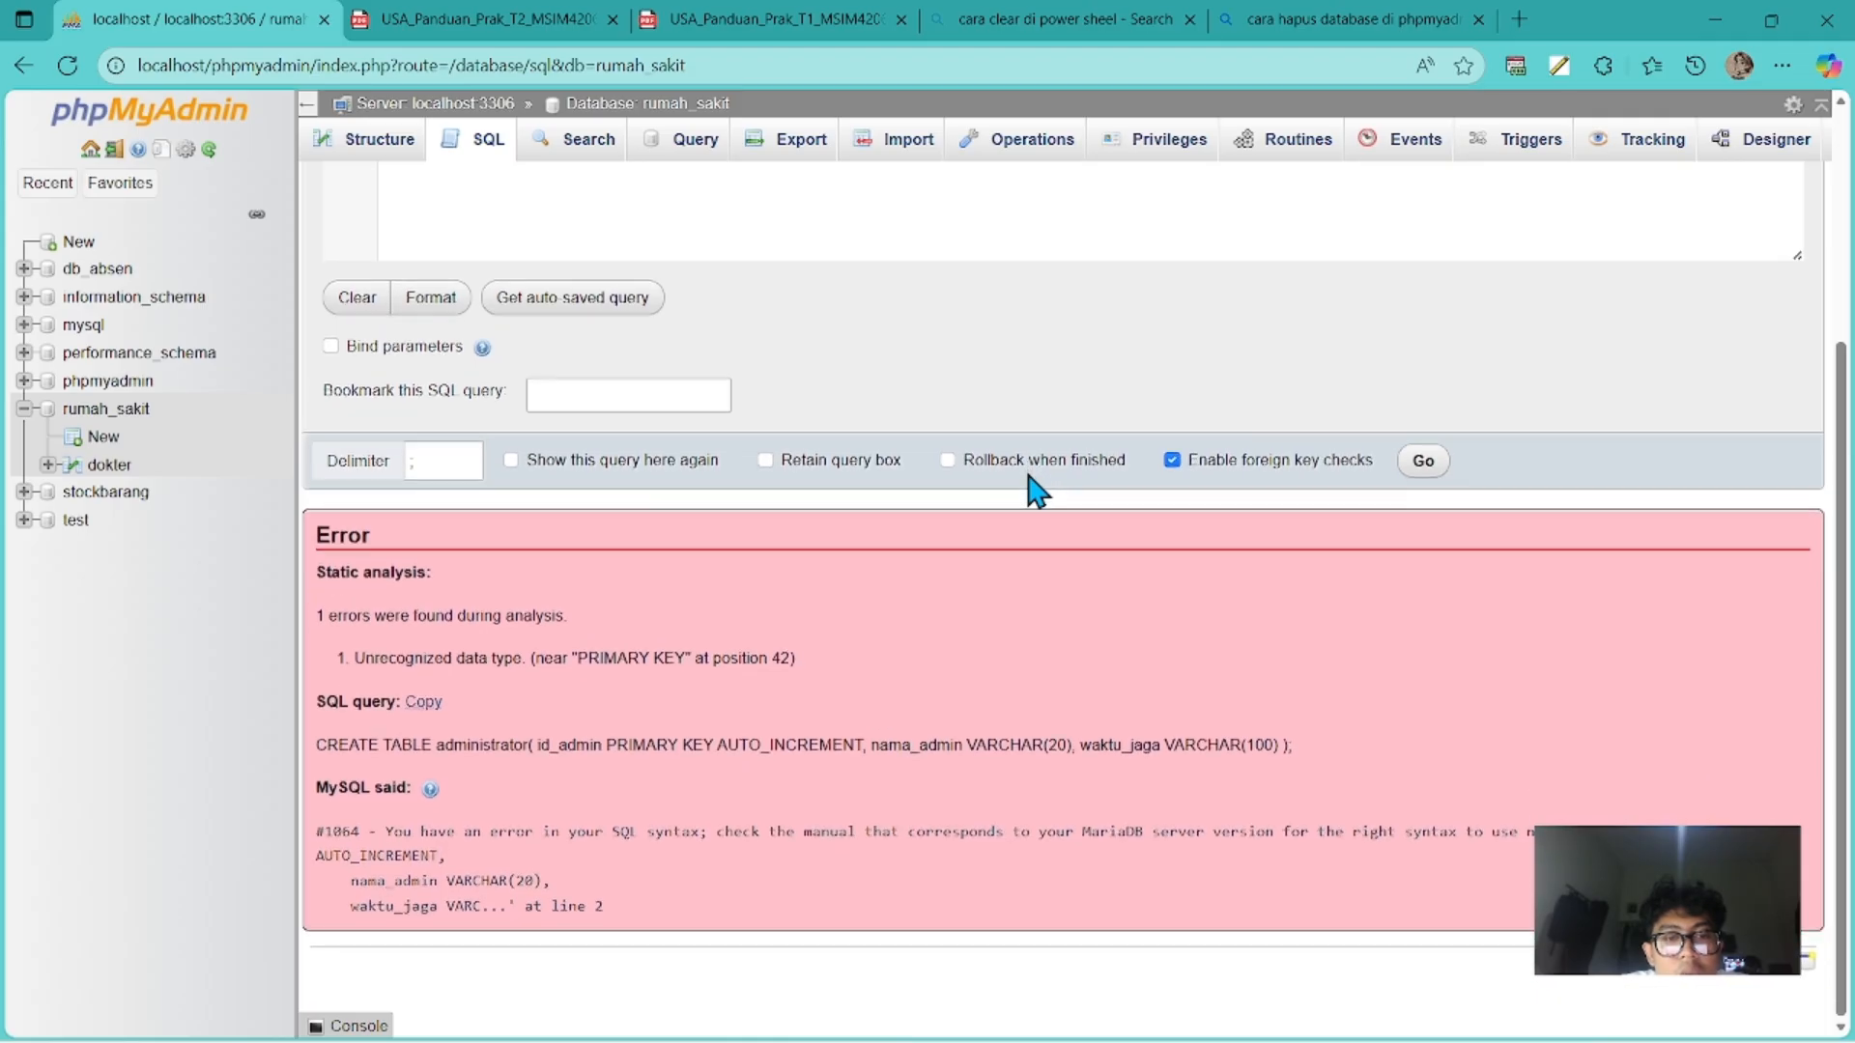
{"action": "scroll", "coordinate": [1036, 490], "scroll_direction": "up", "scroll_amount": 4}
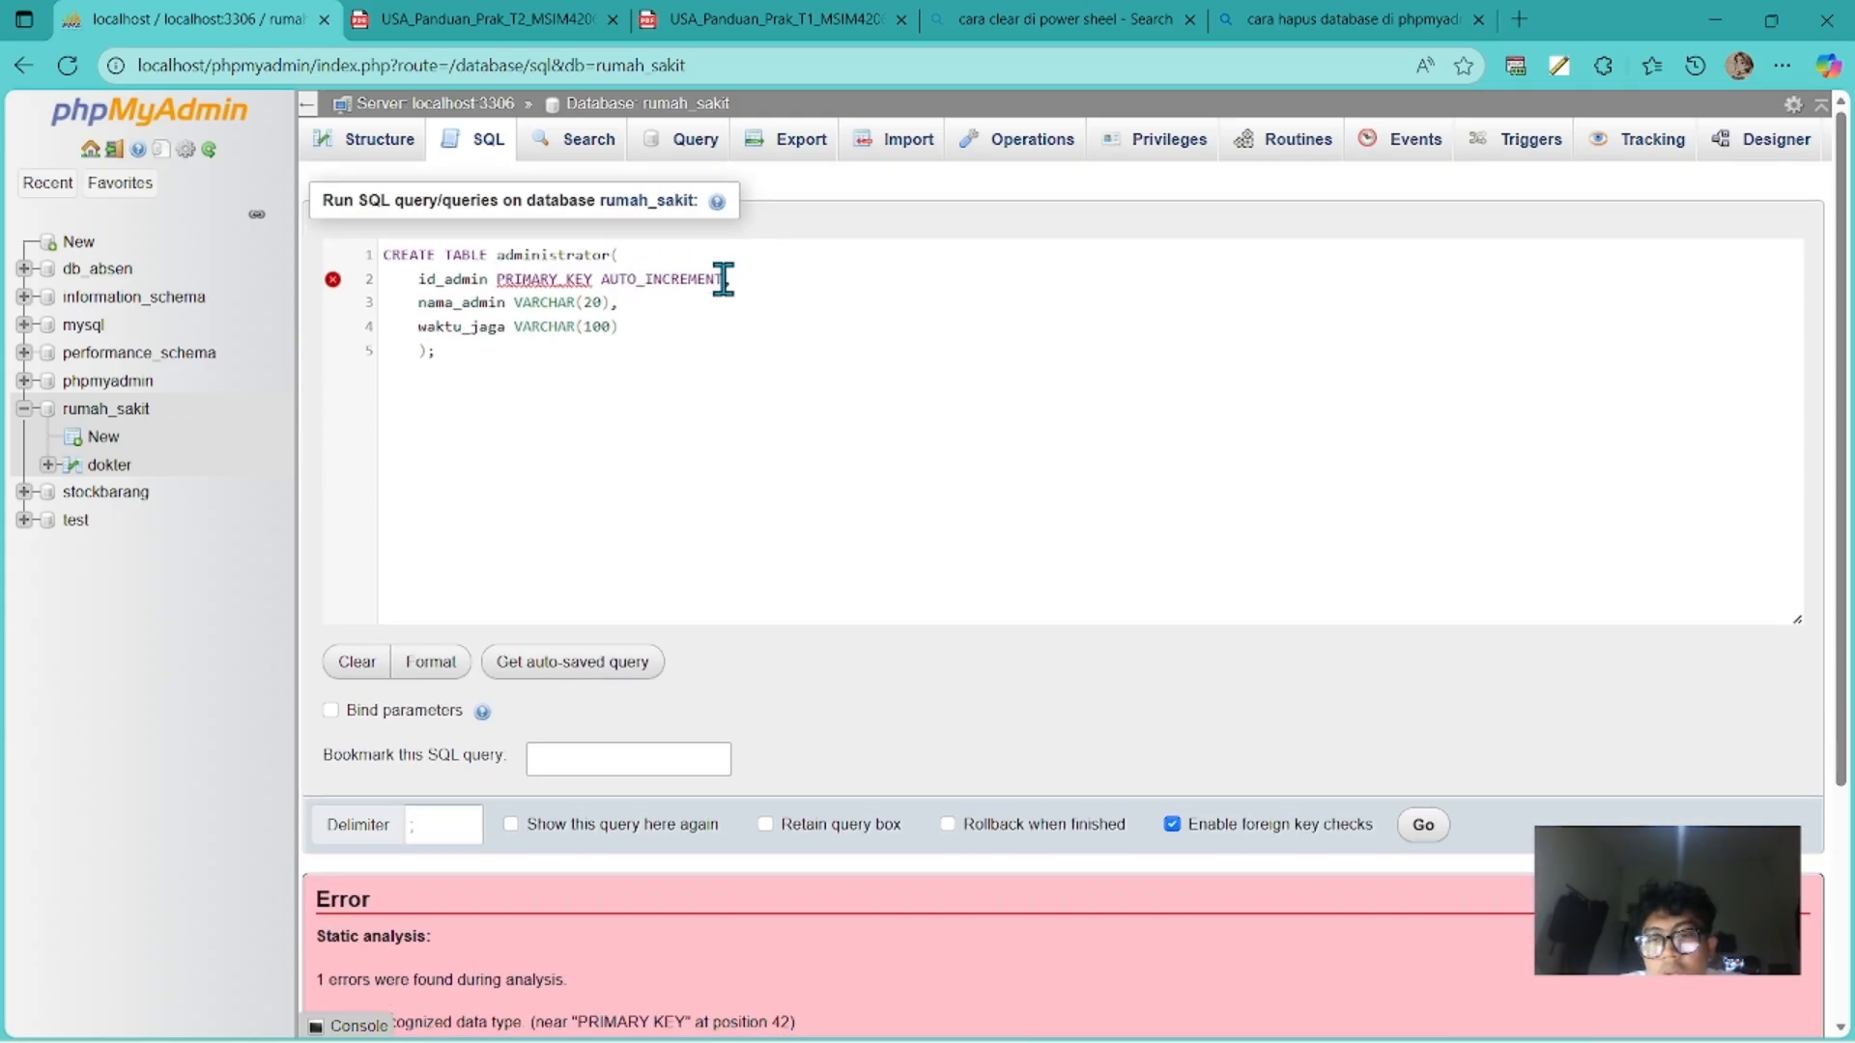
{"action": "mouse_move", "coordinate": [641, 281]}
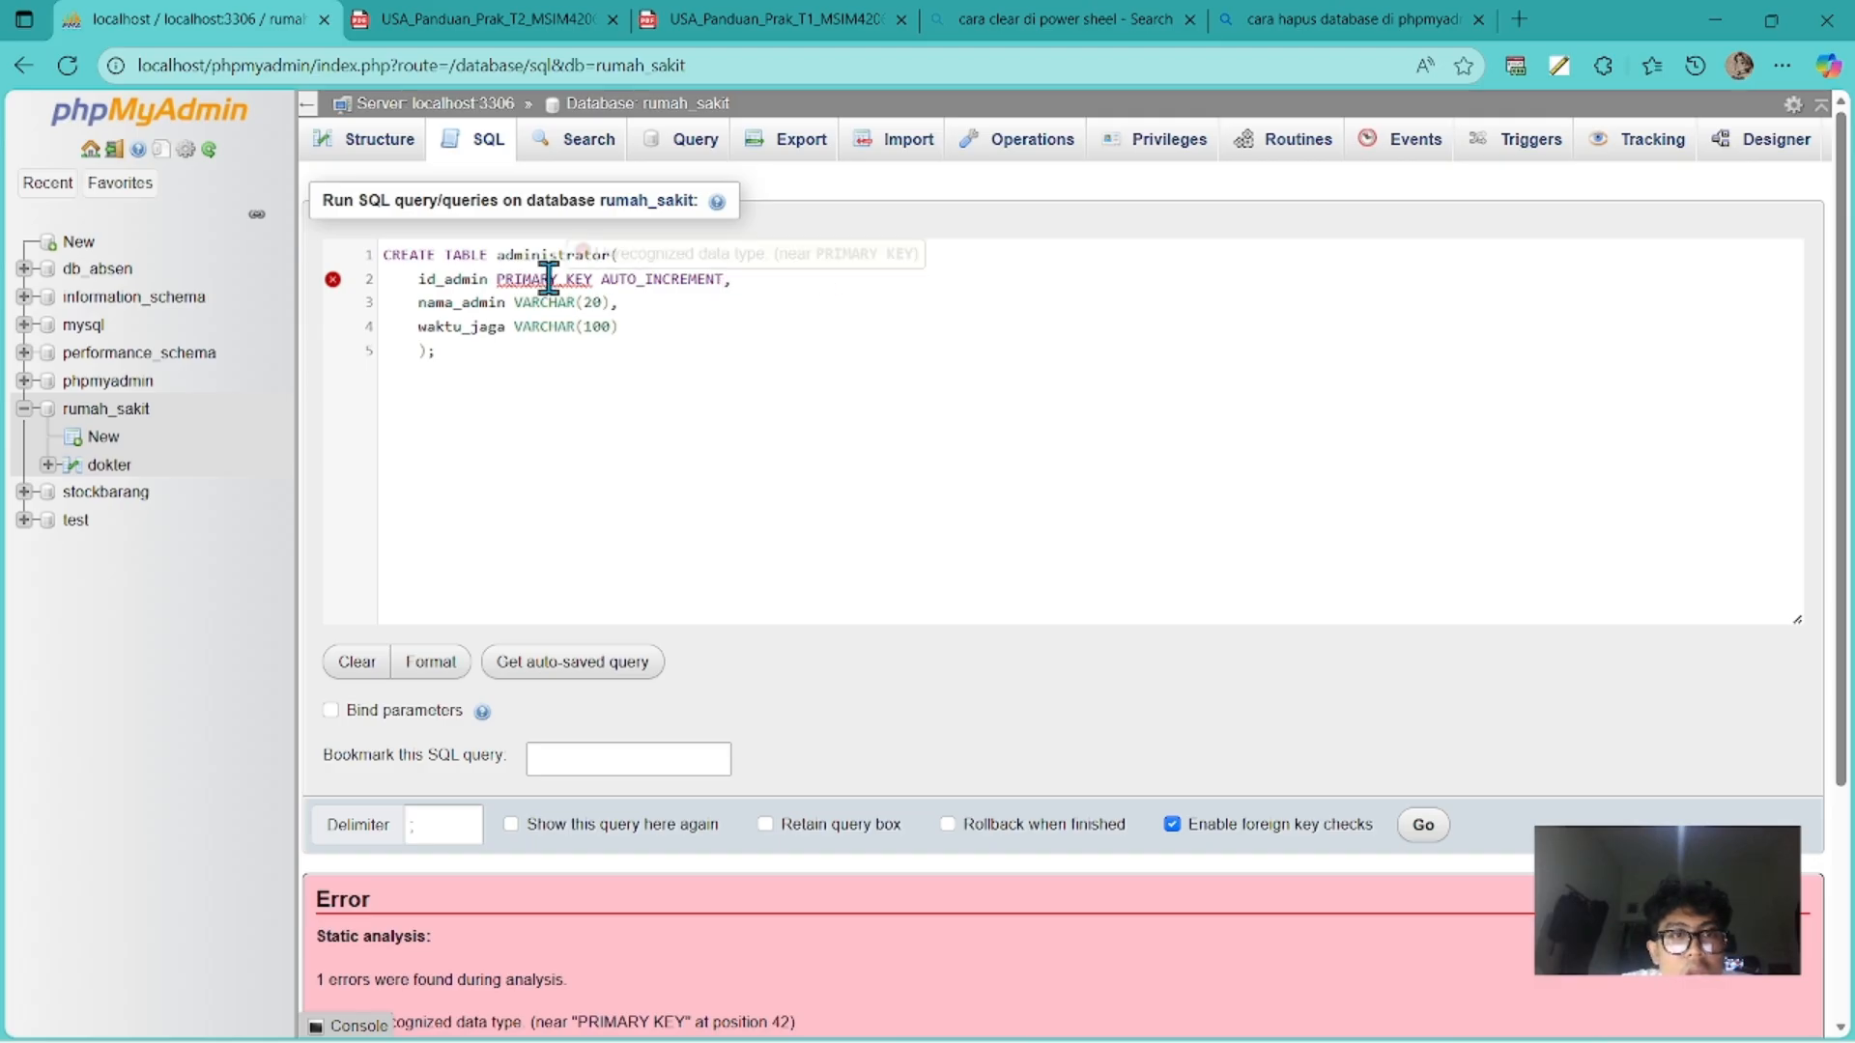
{"action": "left_click", "coordinate": [497, 281]}
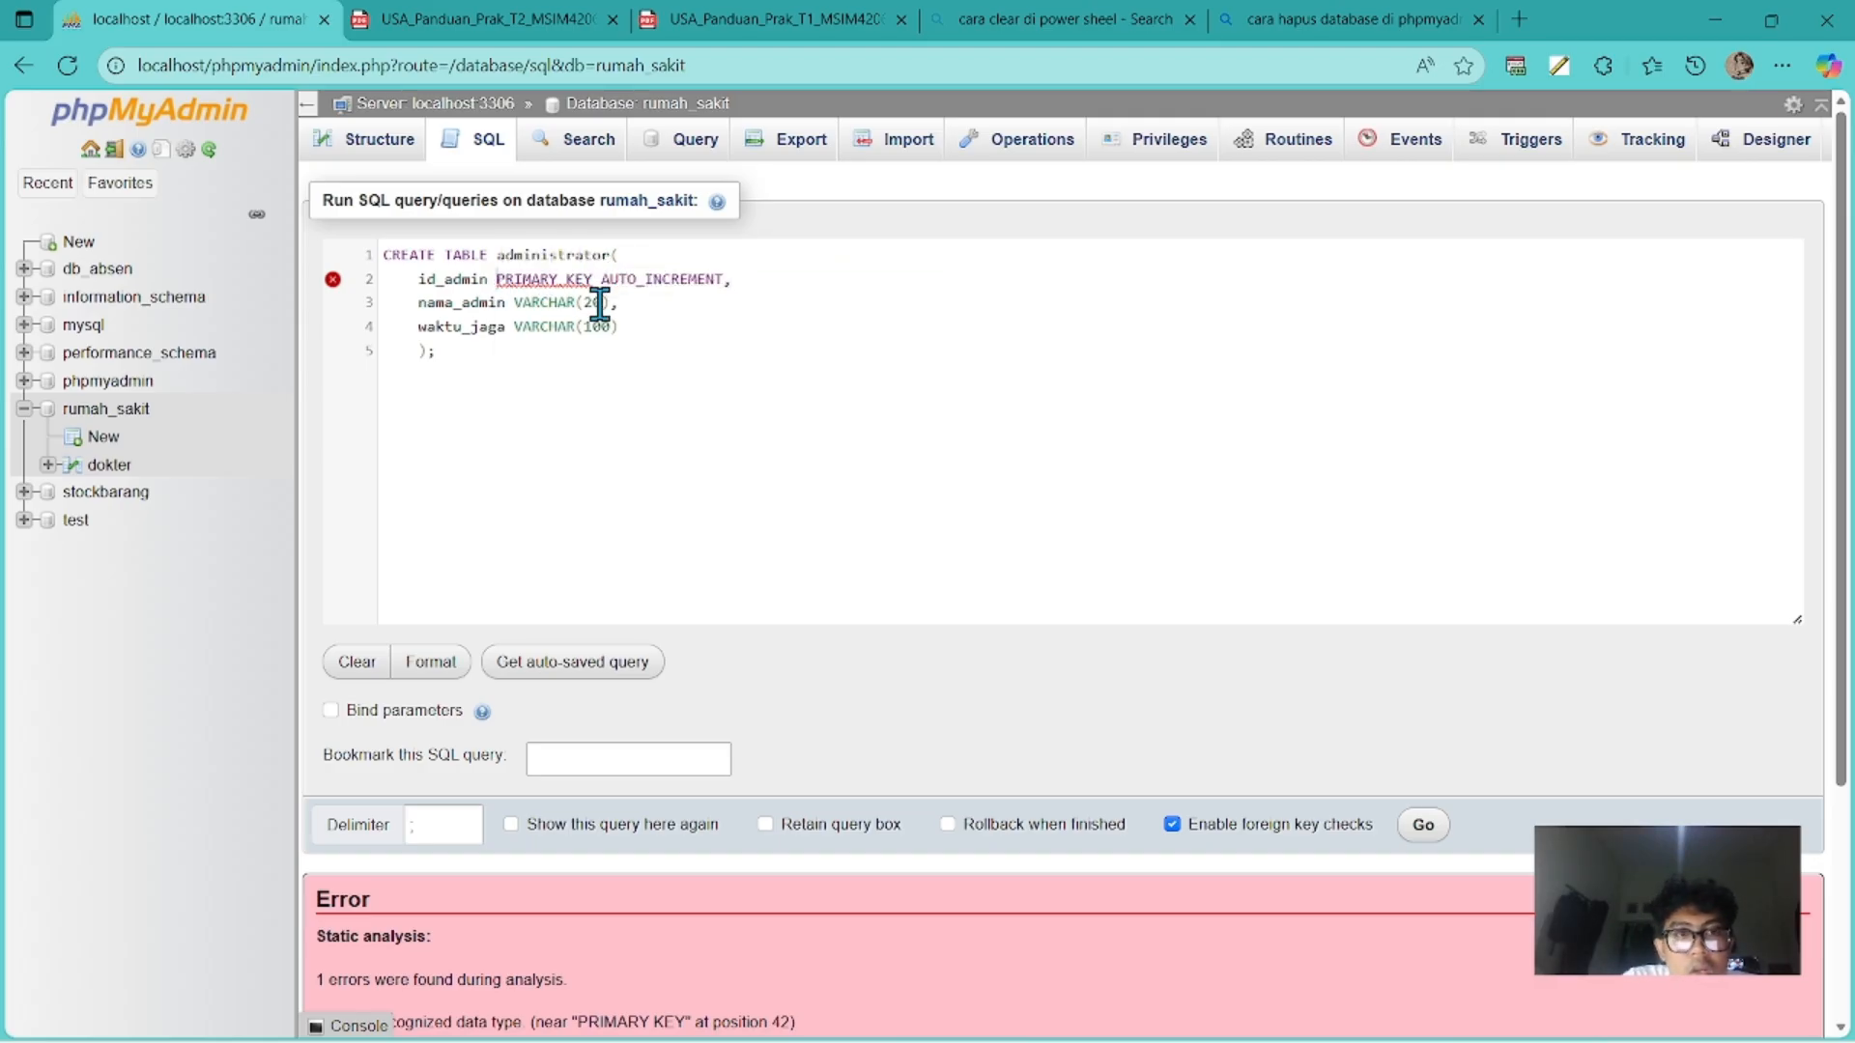
{"action": "type", "text": "INT("}
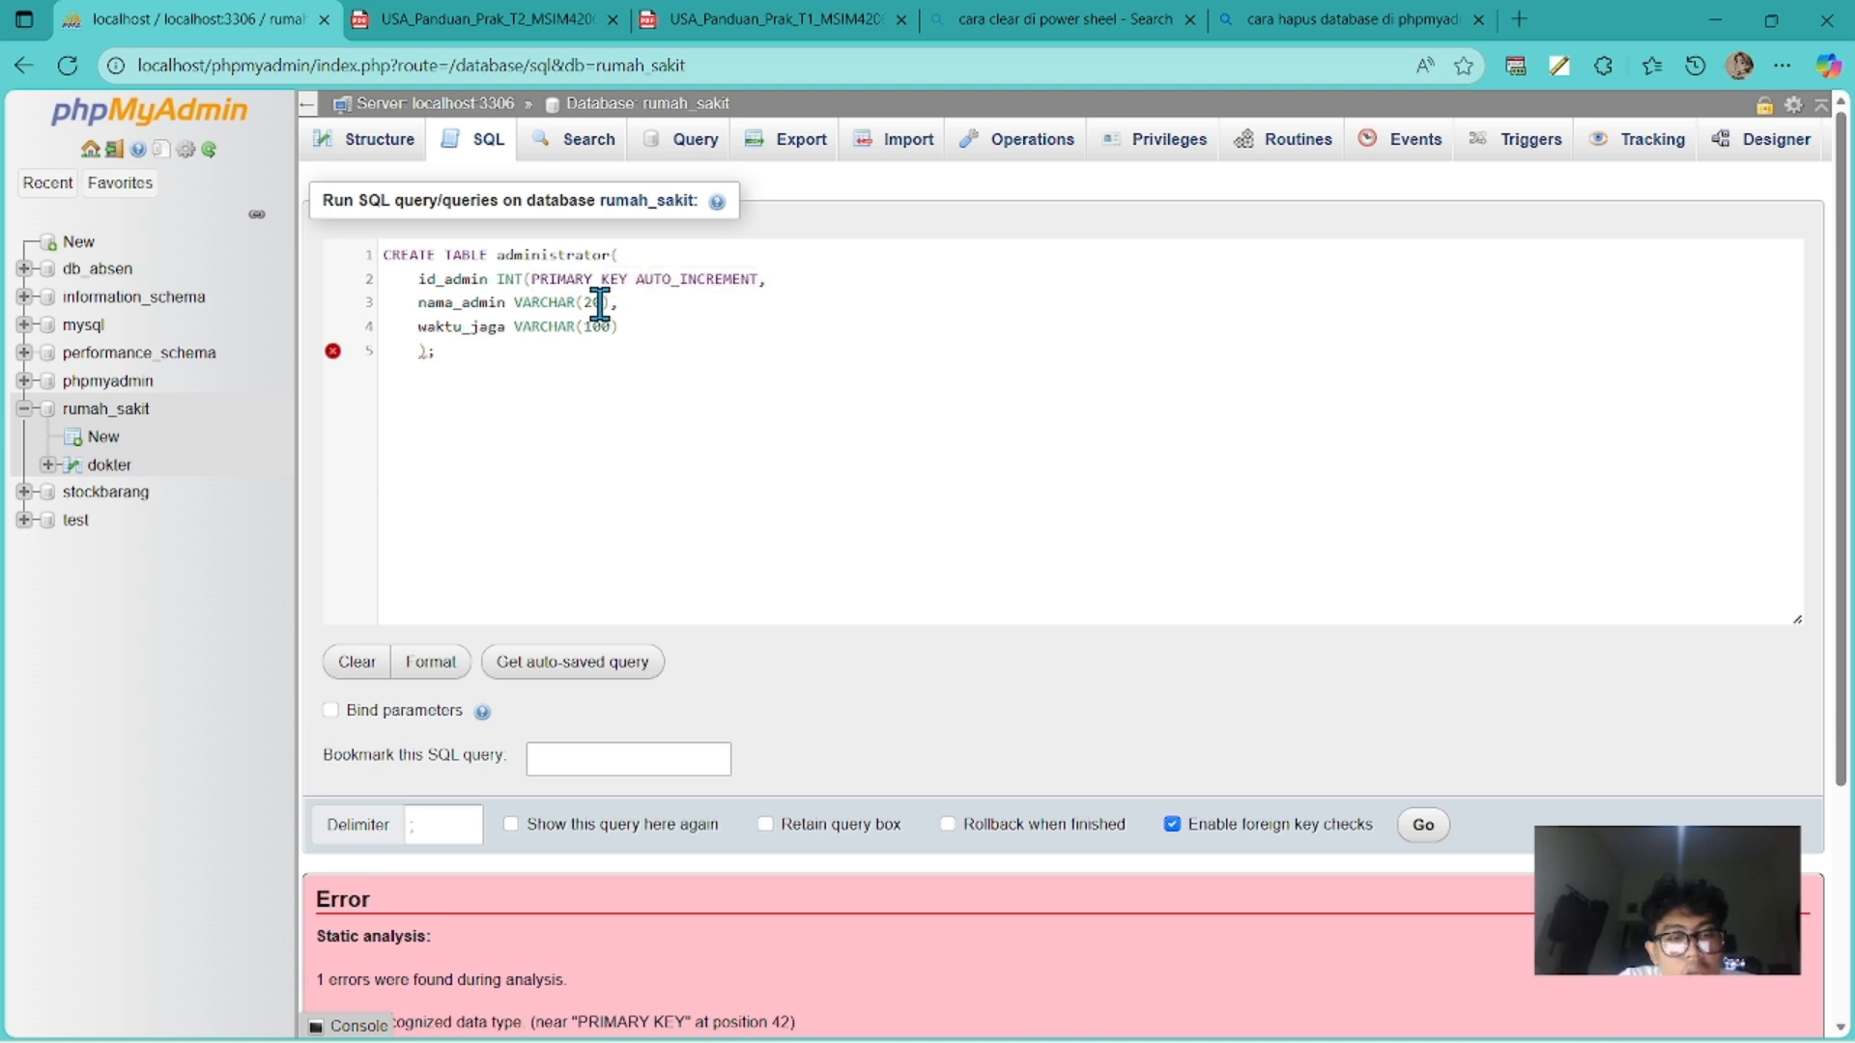
{"action": "type", "text": "3)"}
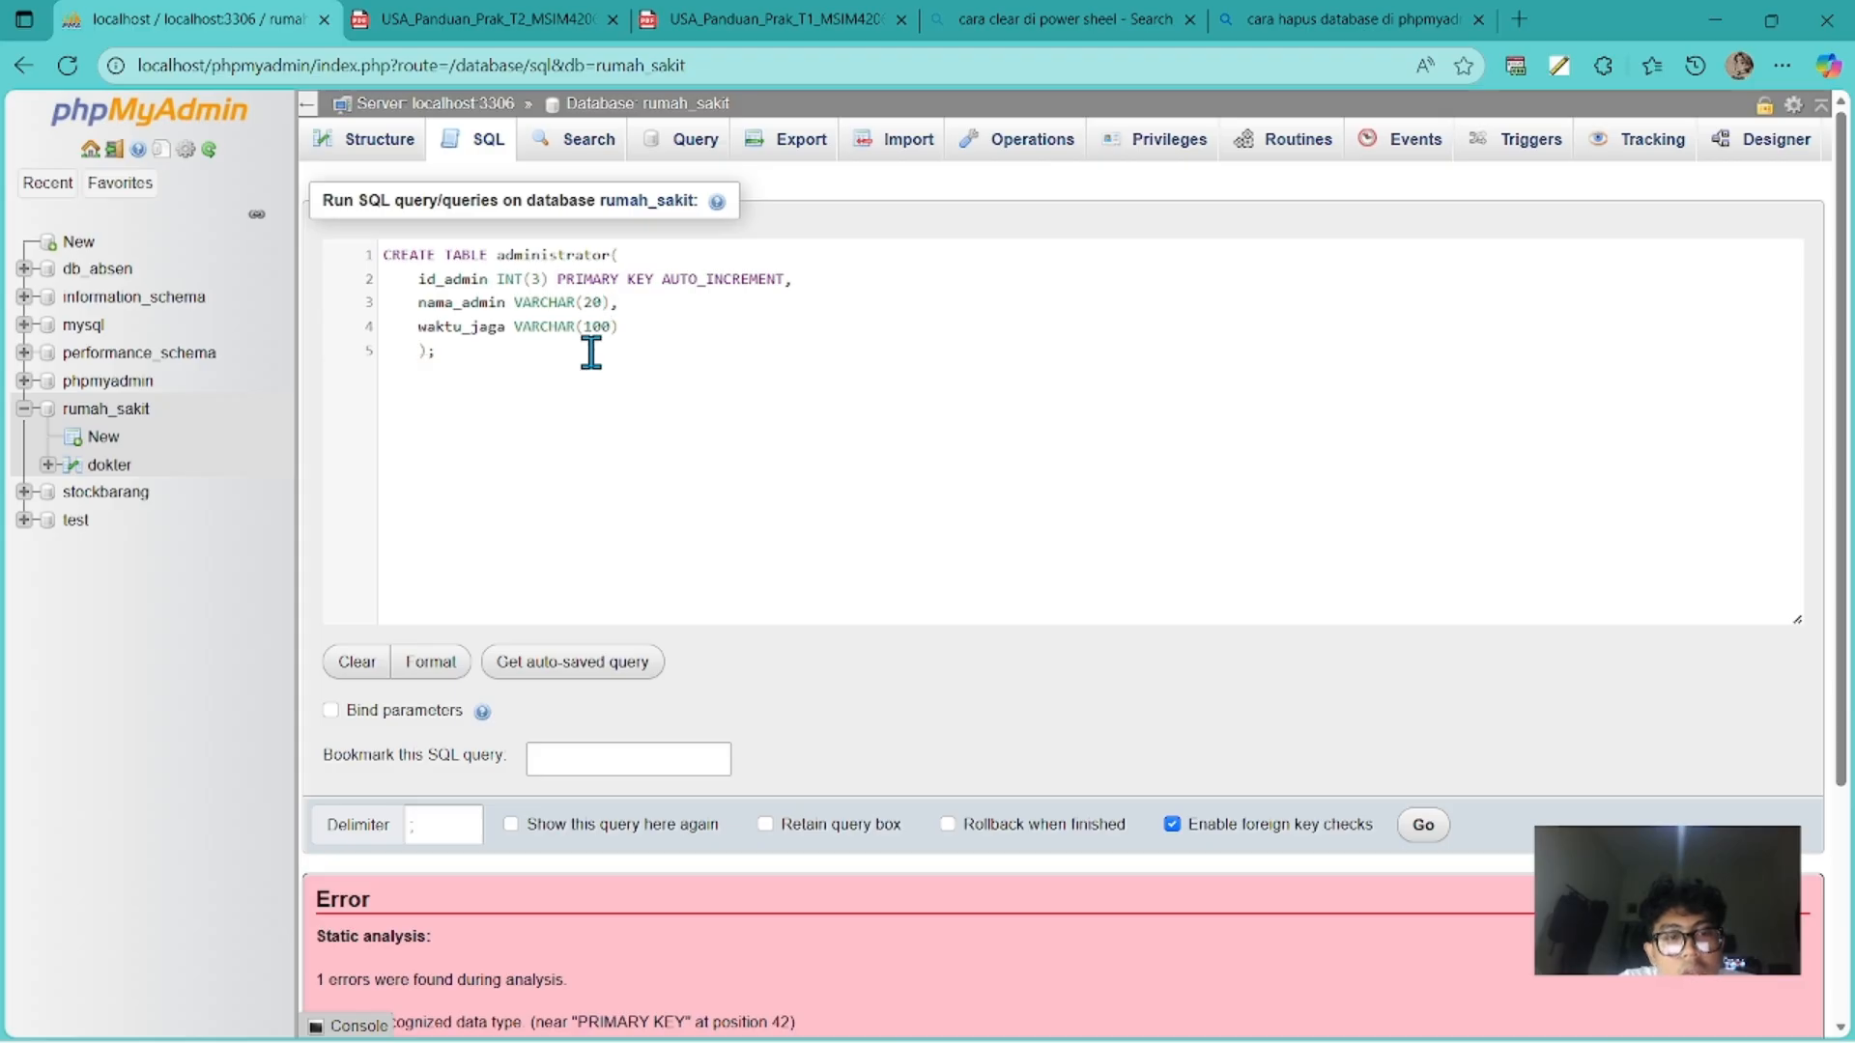
{"action": "scroll", "coordinate": [559, 613], "scroll_direction": "down", "scroll_amount": 3}
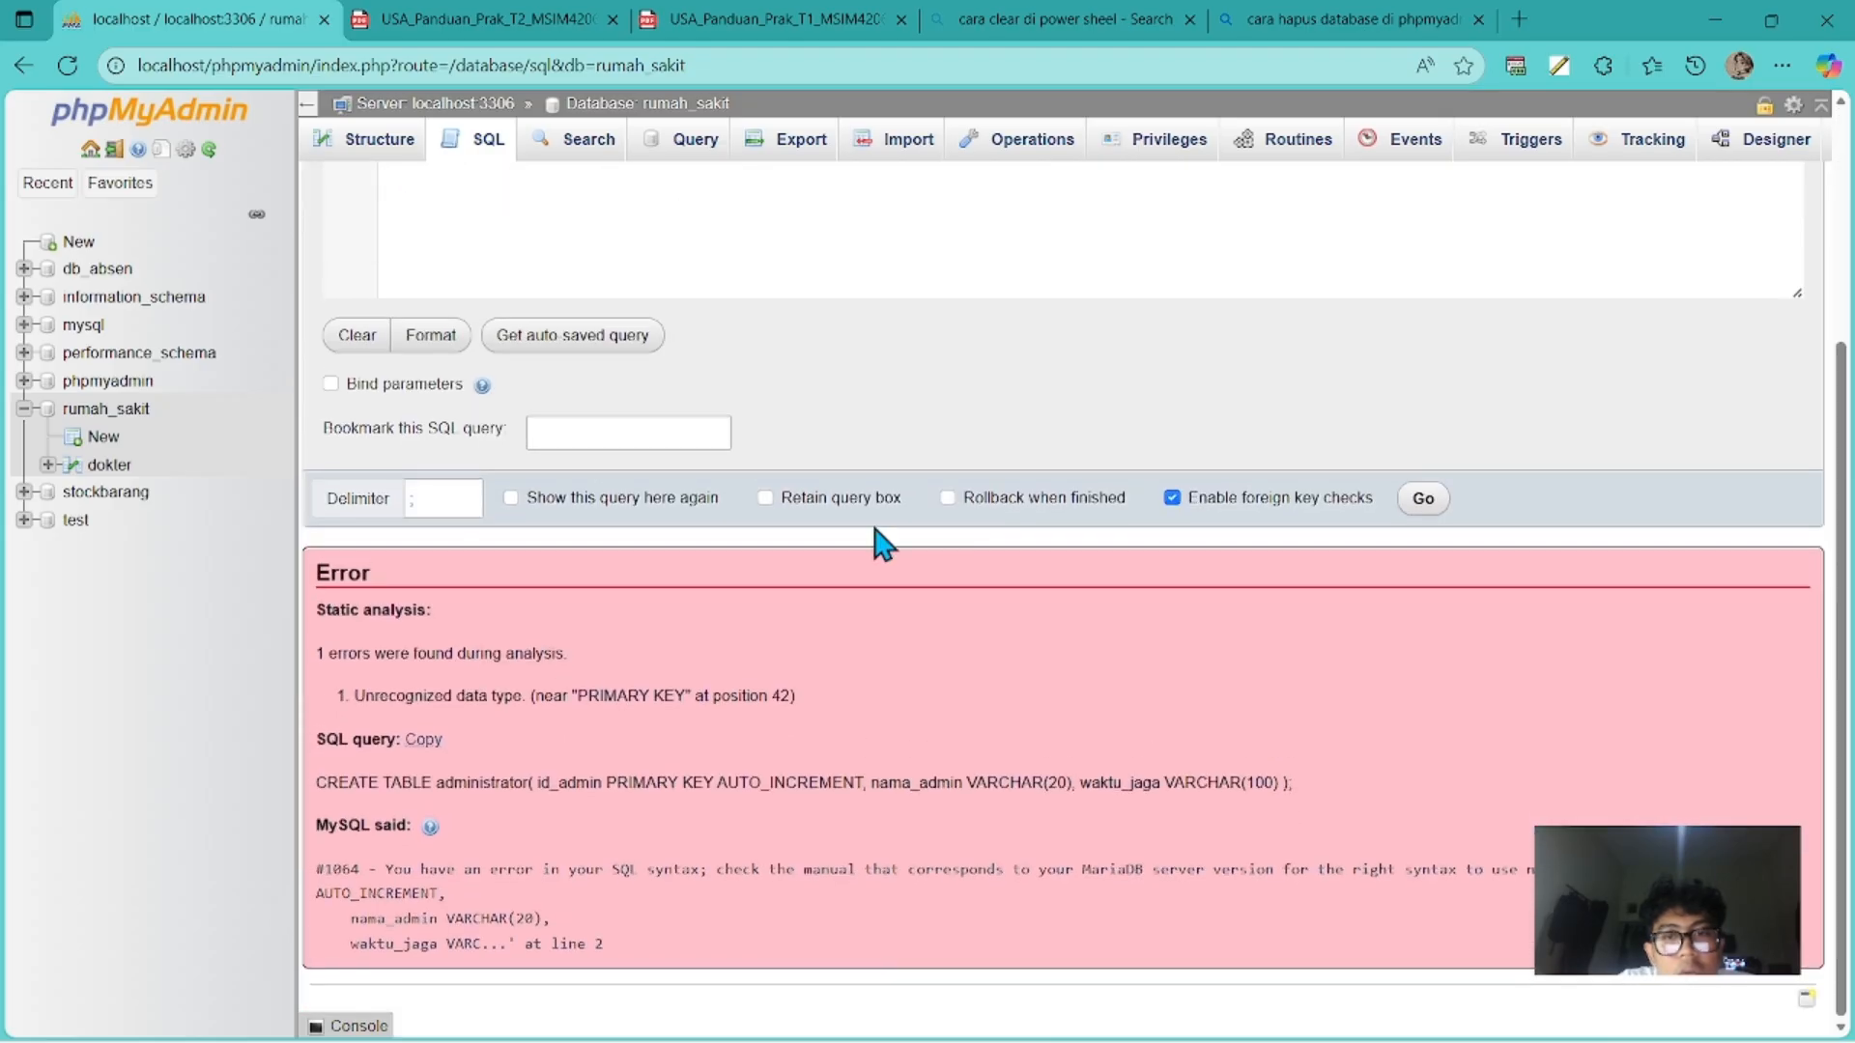
{"action": "left_click", "coordinate": [1425, 502]}
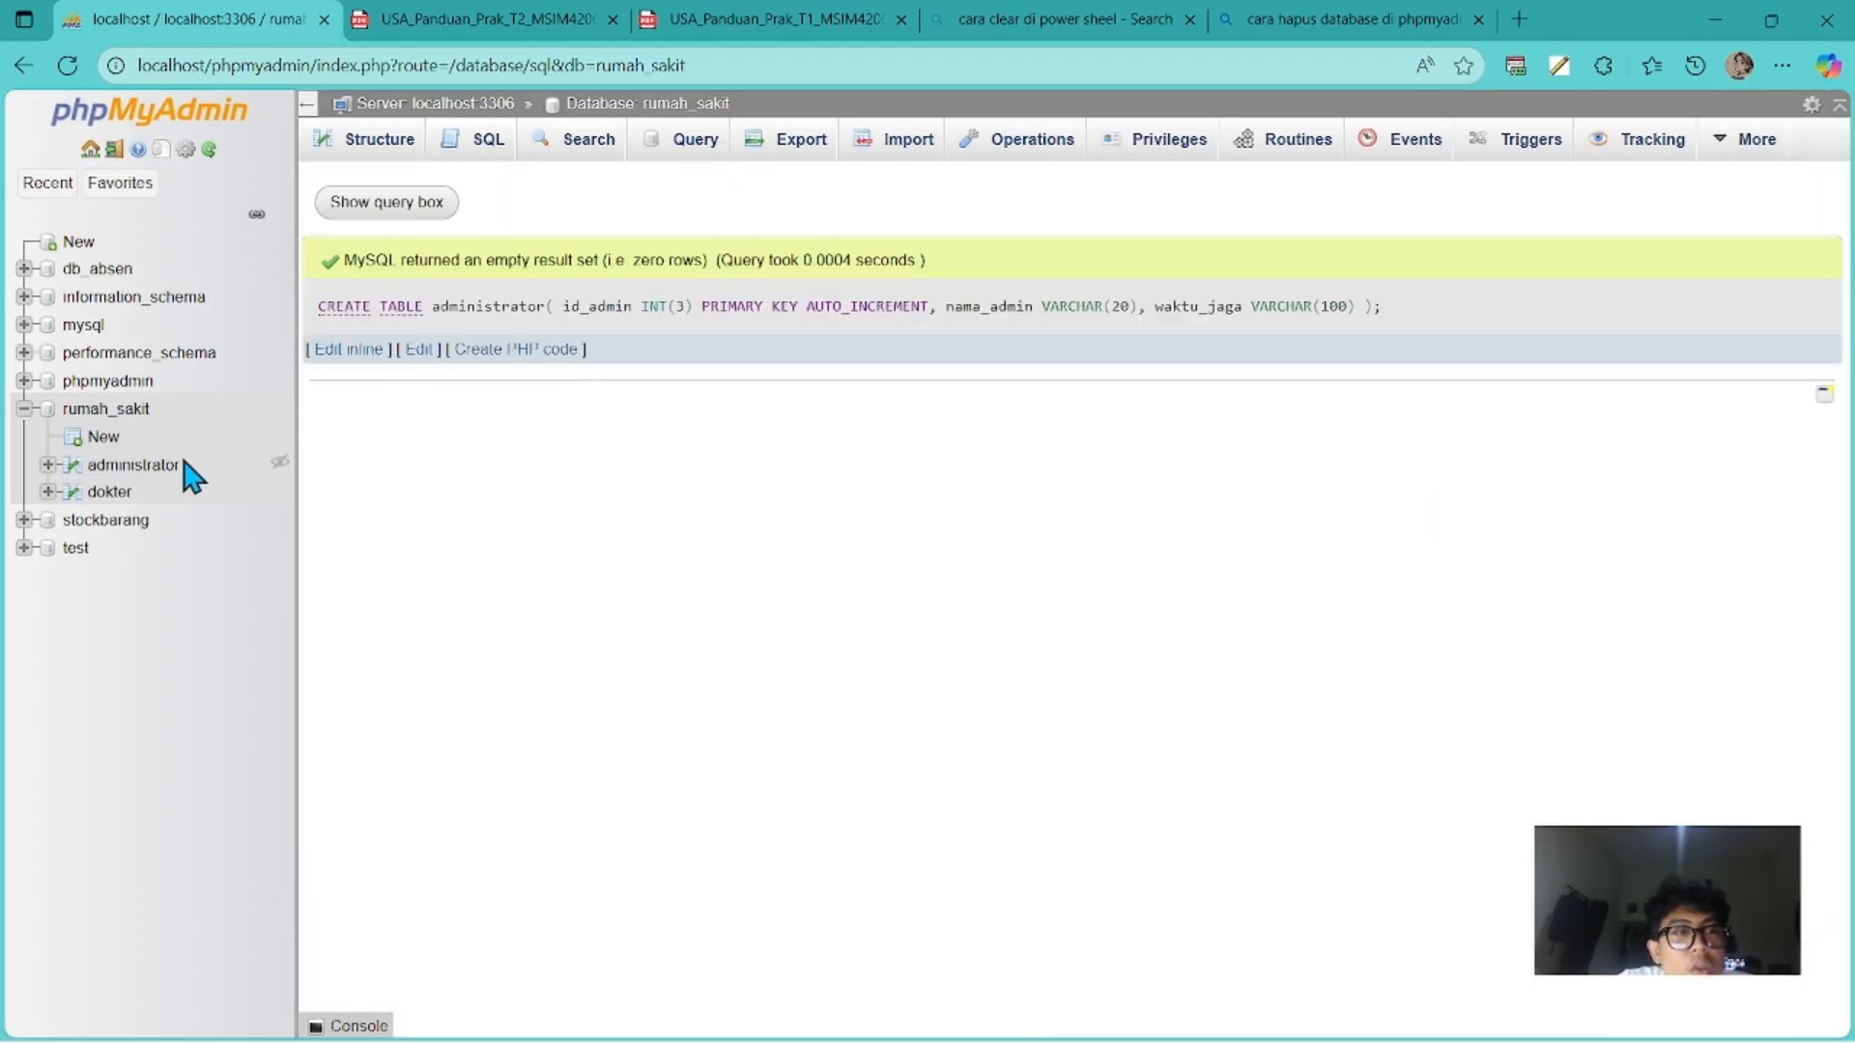
Open the rumah_sakit table list and inspect the structure of the administrator table.
{"action": "left_click", "coordinate": [123, 412]}
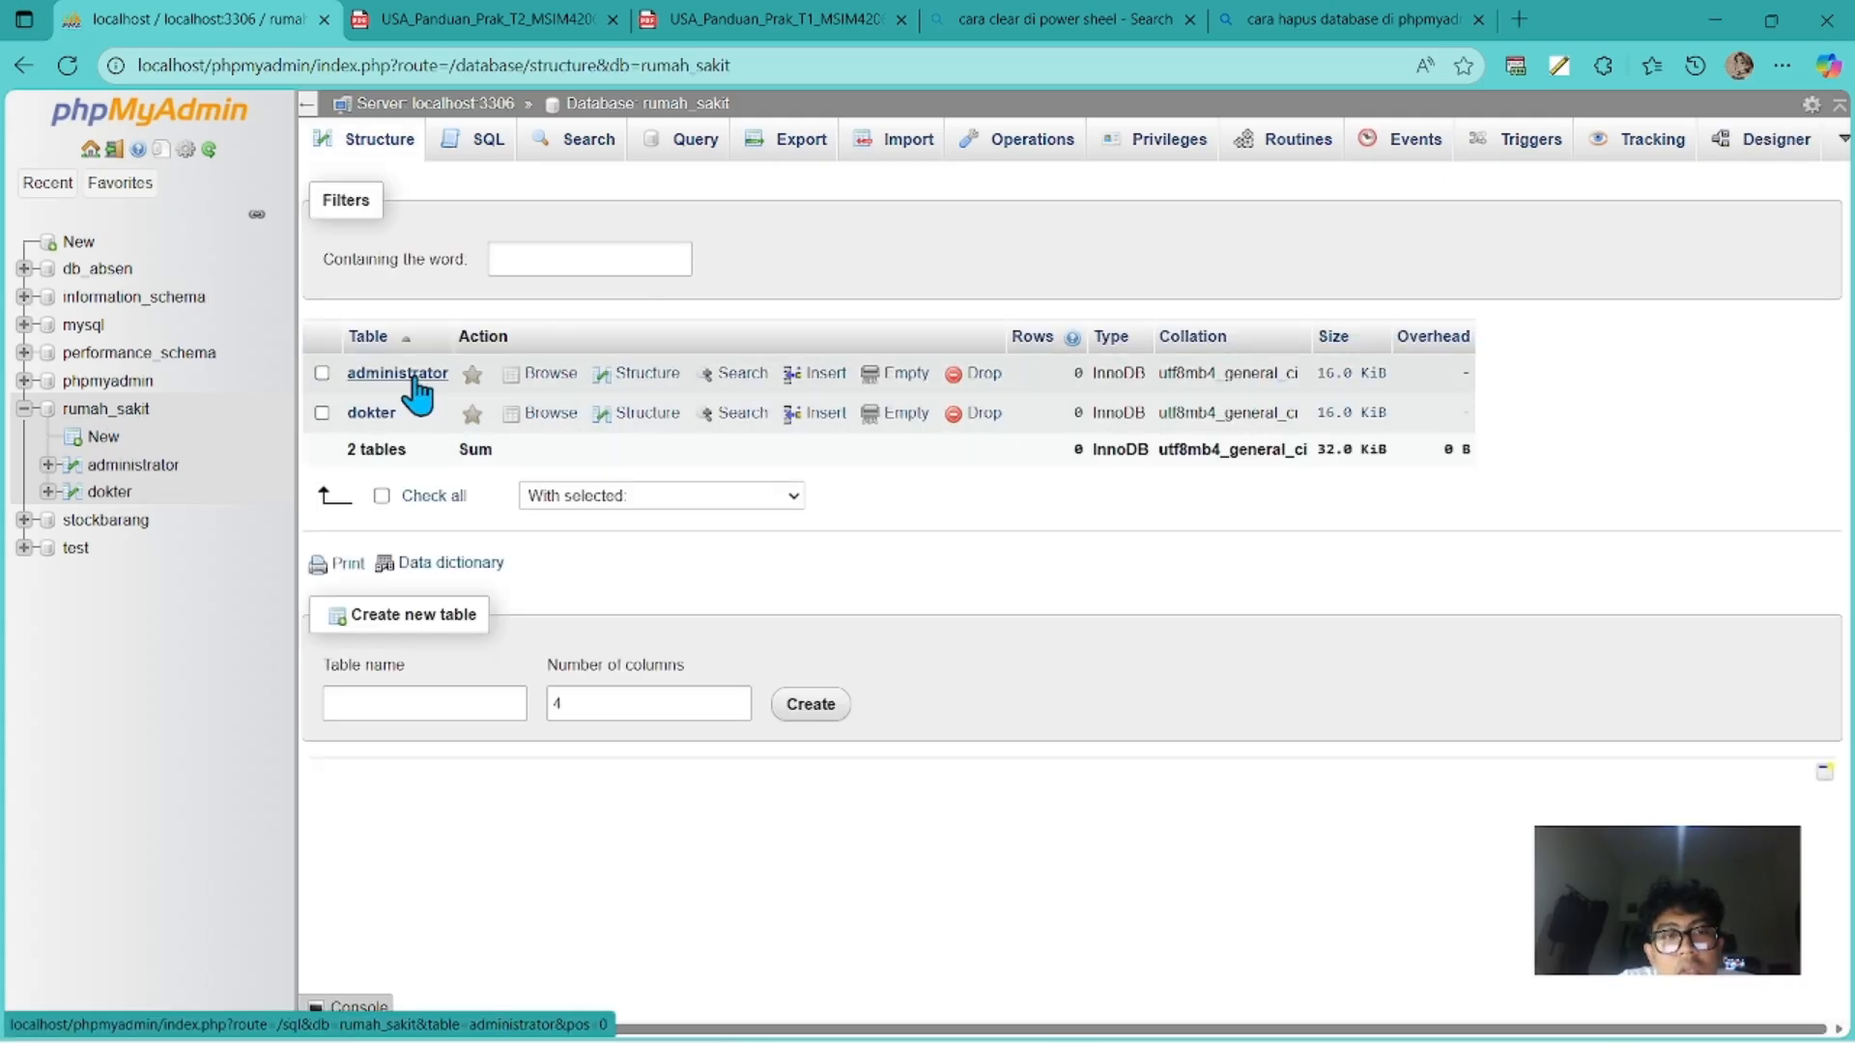
{"action": "left_click", "coordinate": [404, 379]}
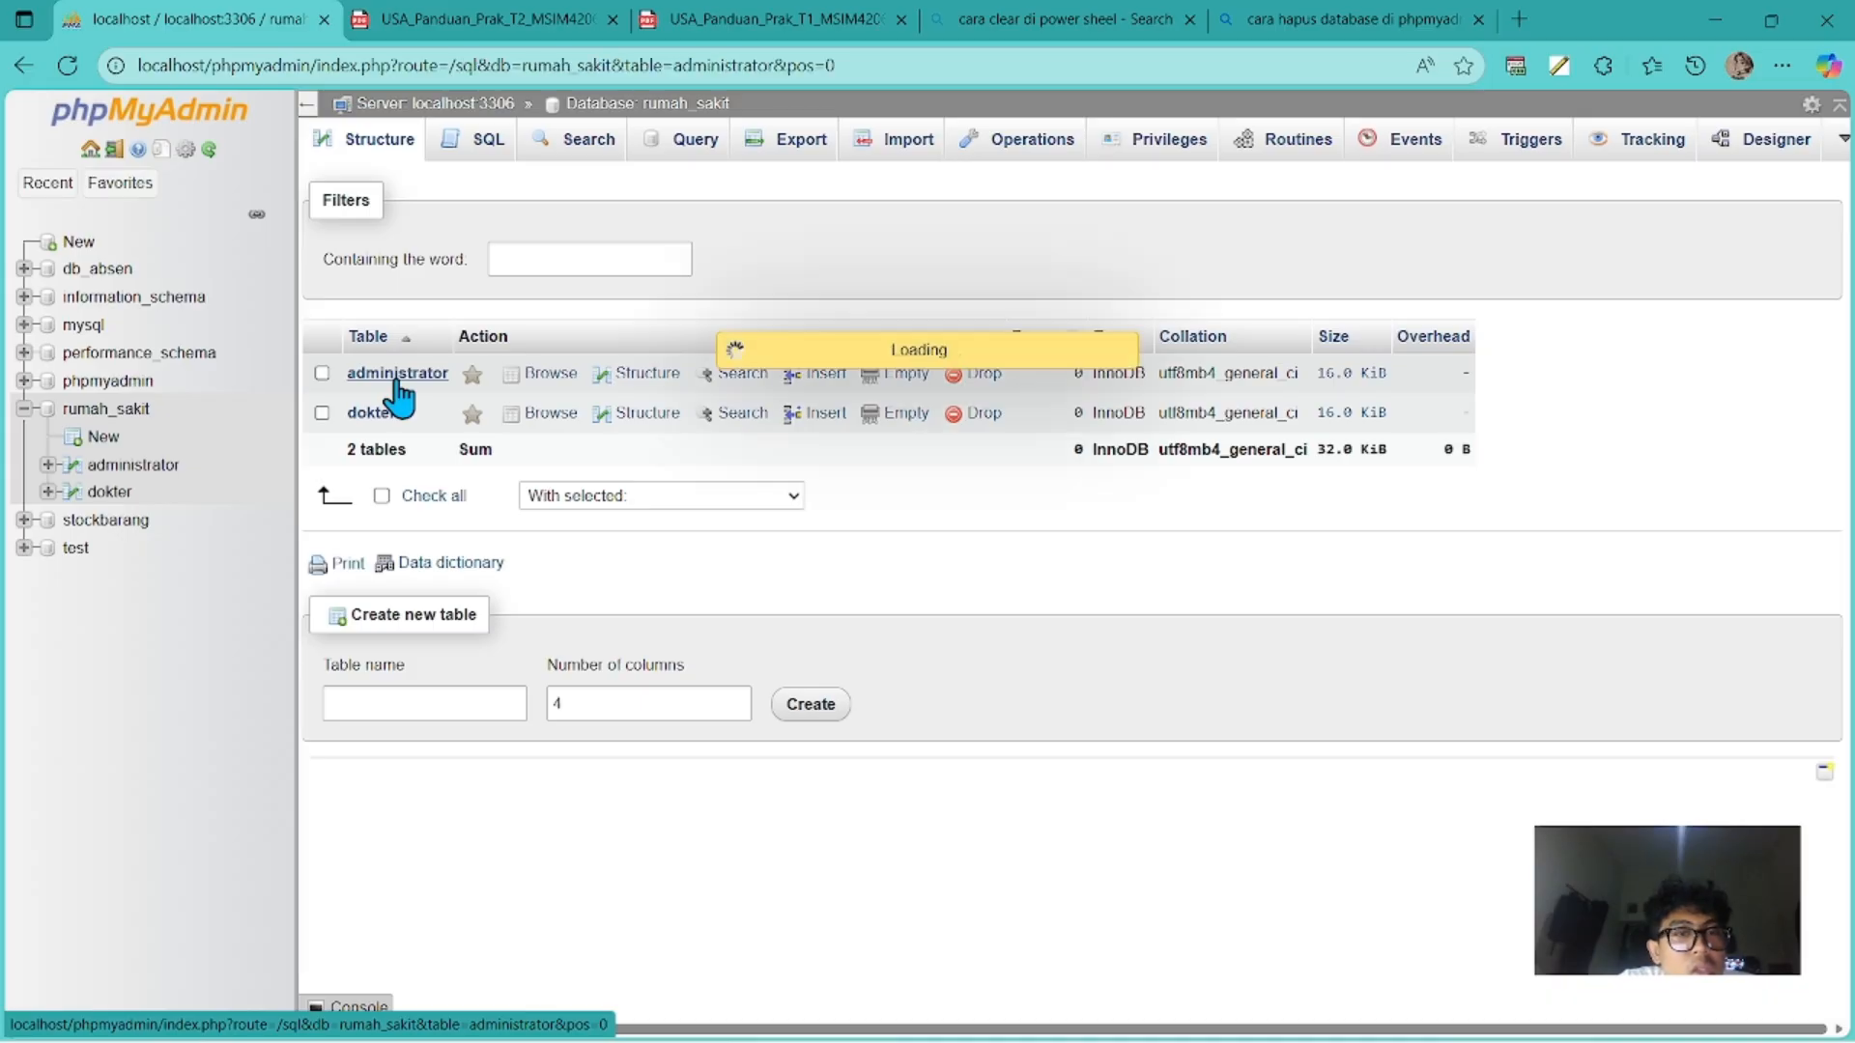
{"action": "left_click", "coordinate": [483, 140]}
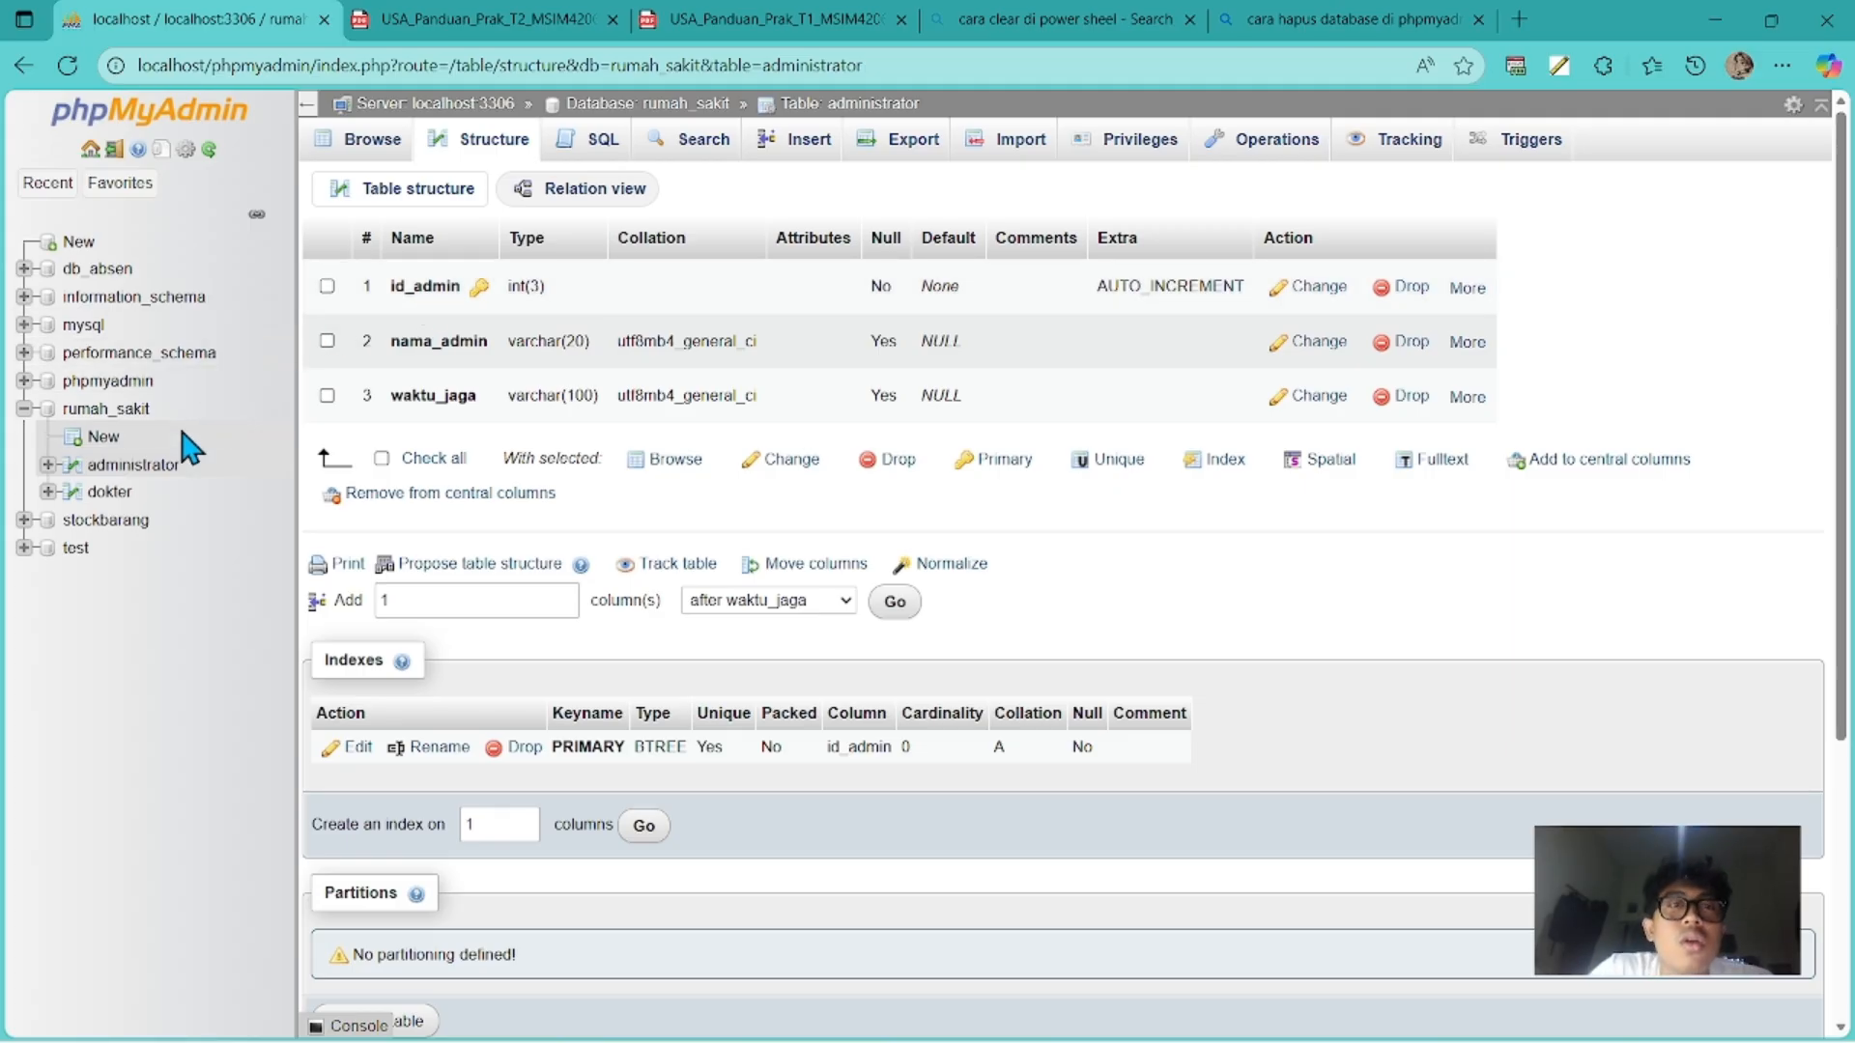
Start a new SQL query on rumah_sakit with CREATE TABLE pasien( and the column id_pasien INT(3) PRIMARY KEY AUTO_INCREMENT.
{"action": "left_click", "coordinate": [559, 147]}
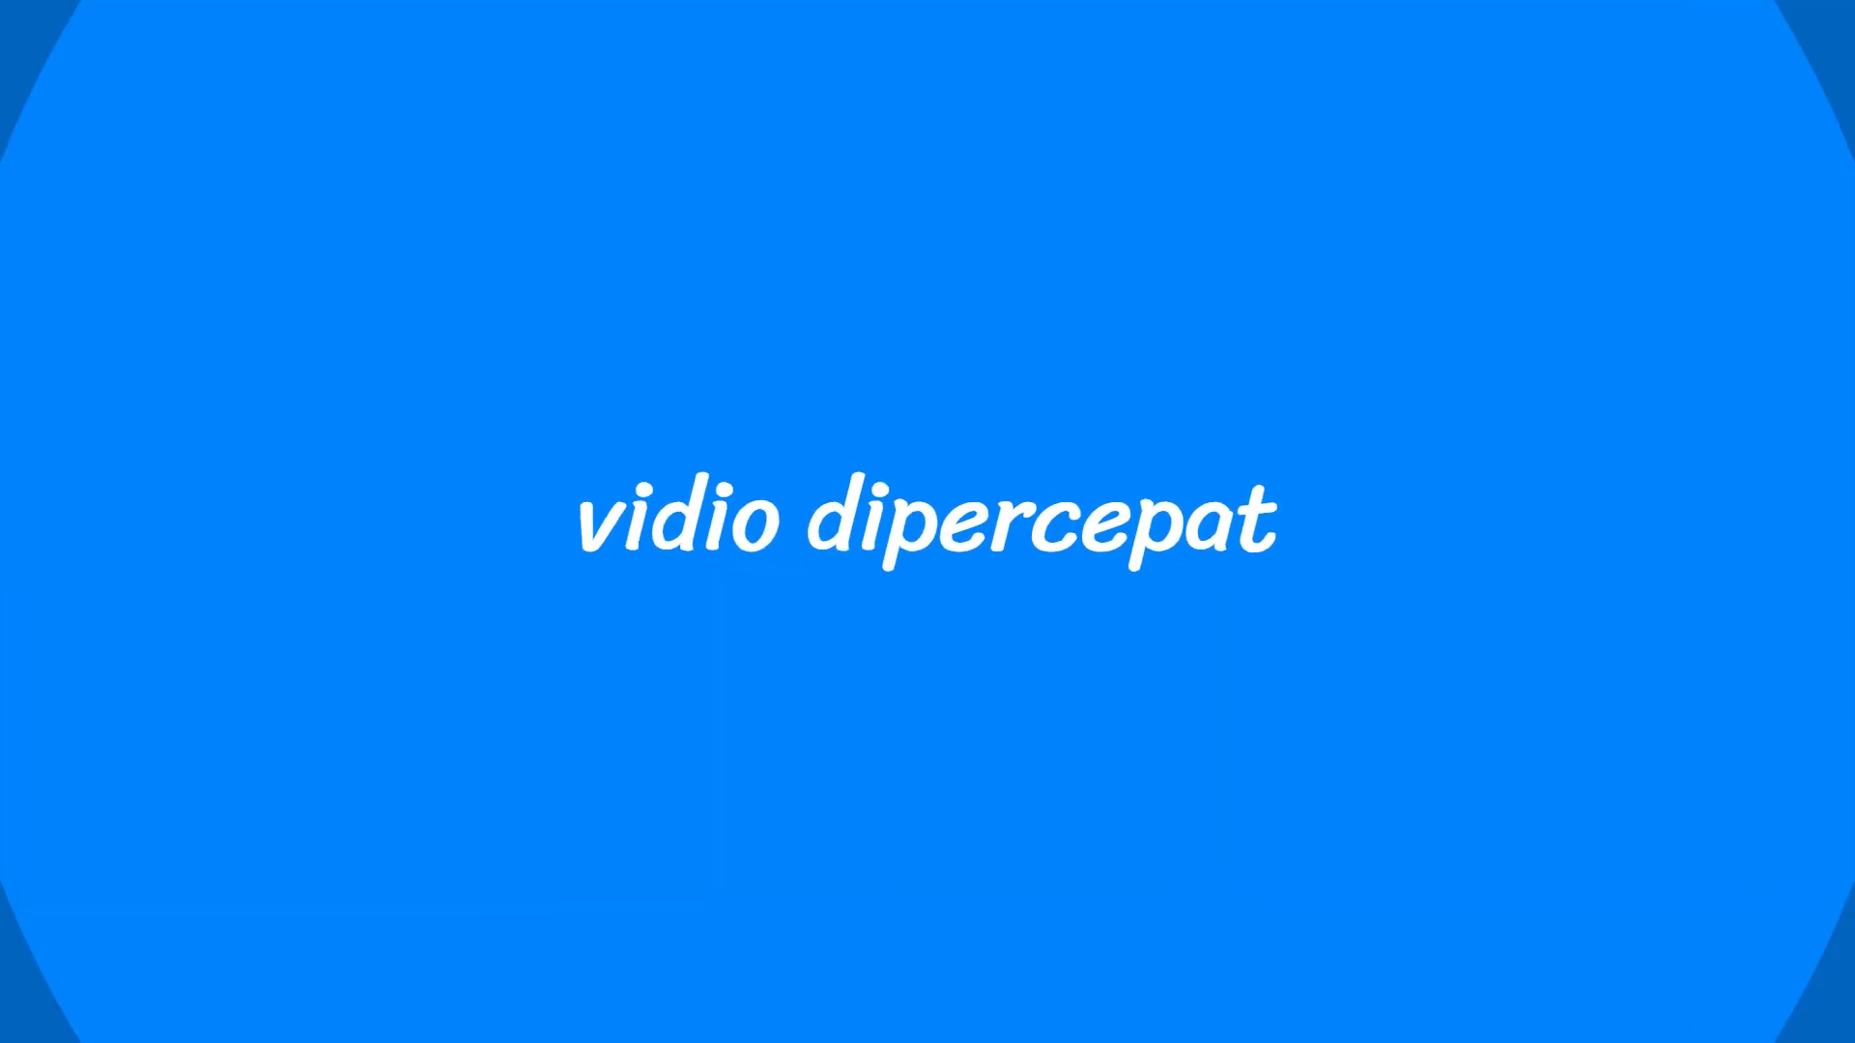
{"action": "type", "text": "C"}
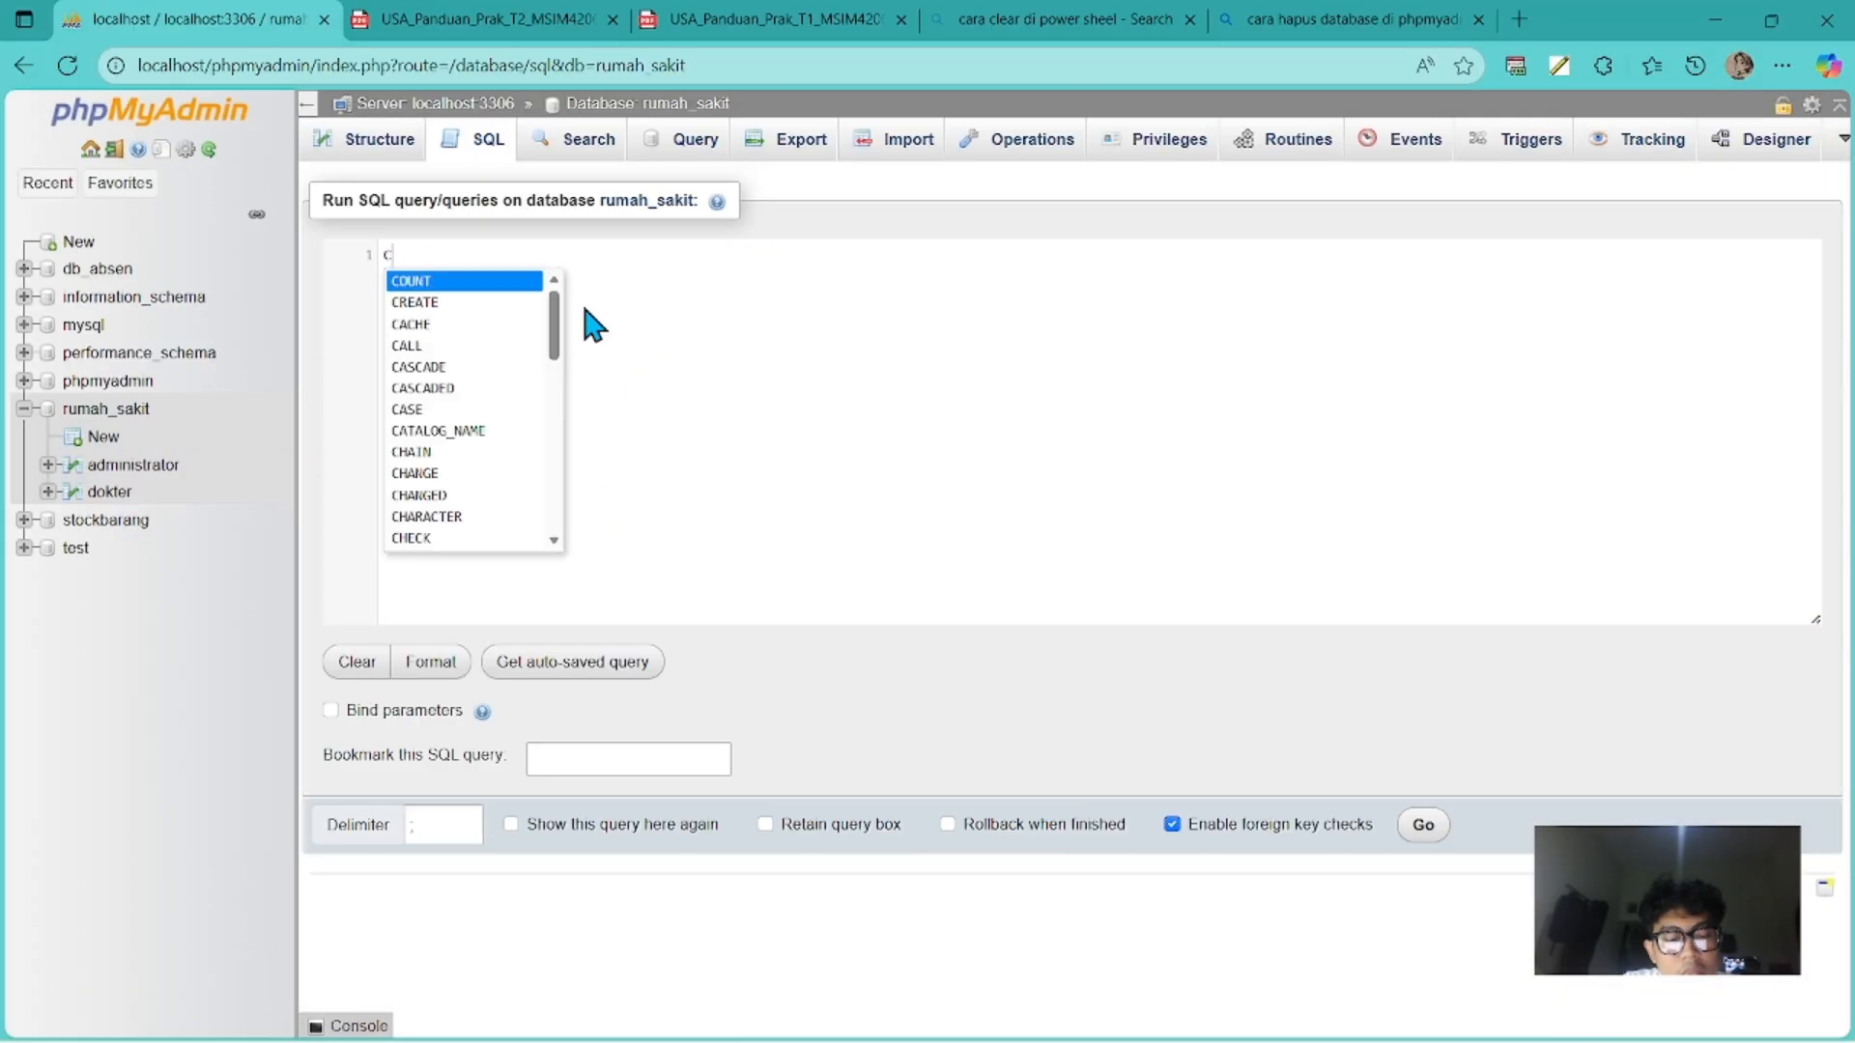
{"action": "type", "text": "REATE TABLE pasien("}
{"action": "key", "text": "Return"}
{"action": "type", "text": "id_pasien INT(5) PRIMARY KEY AUTO_INCREMENT,"}
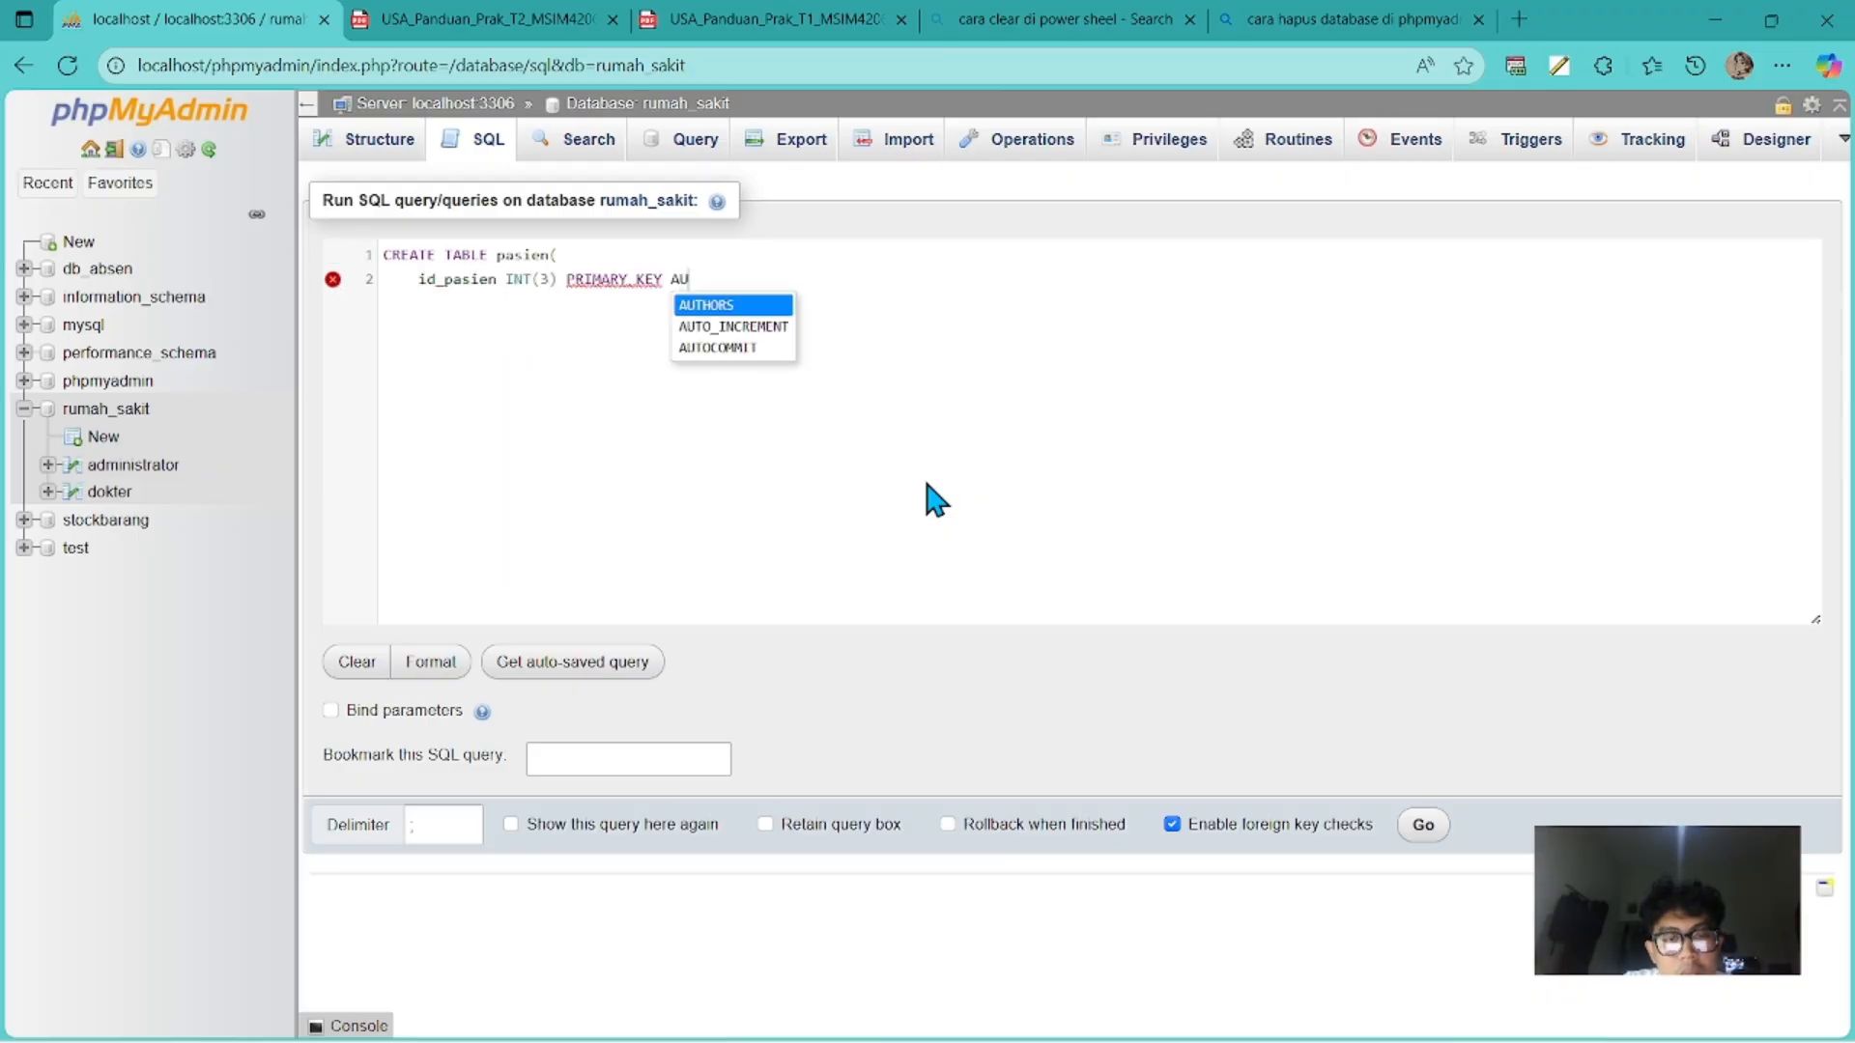
Add the columns nama_pasien VARCHAR(30) and alamat_pasien VARCHAR(100) to the pasien statement.
{"action": "key", "text": "Return"}
{"action": "type", "text": "nama_pasien VARCHAR(50"}
{"action": "key", "text": "alt+Tab"}
{"action": "key", "text": "alt+Tab"}
{"action": "type", "text": "),"}
{"action": "key", "text": "Return"}
{"action": "type", "text": "alamat_pasien VARCHAR(100),"}
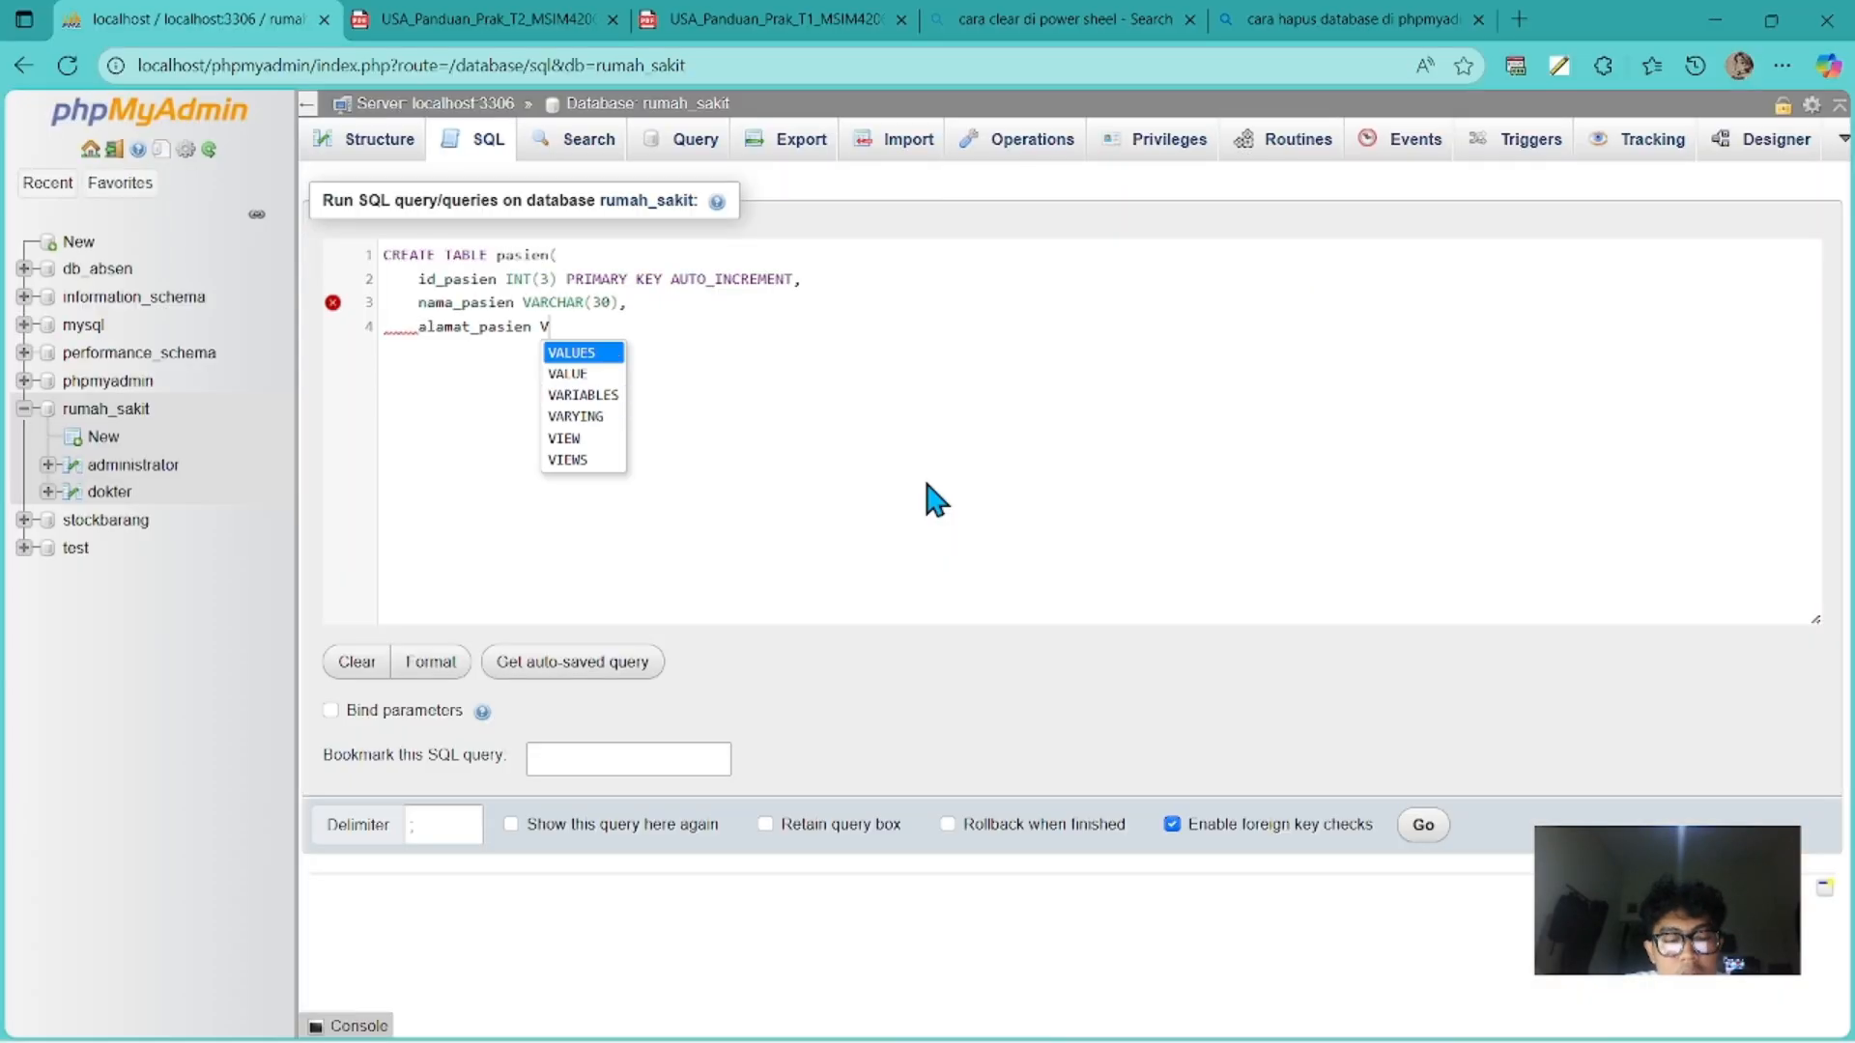
Add the jenis_kelamin column as VARCHAR(10) to the pasien statement, consulting the T2 guide PDF and the Word report for its definition.
{"action": "key", "text": "Return"}
{"action": "type", "text": "jenis_kelamin E"}
{"action": "key", "text": "alt+Tab"}
{"action": "key", "text": "alt+Tab"}
{"action": "left_click", "coordinate": [486, 19]}
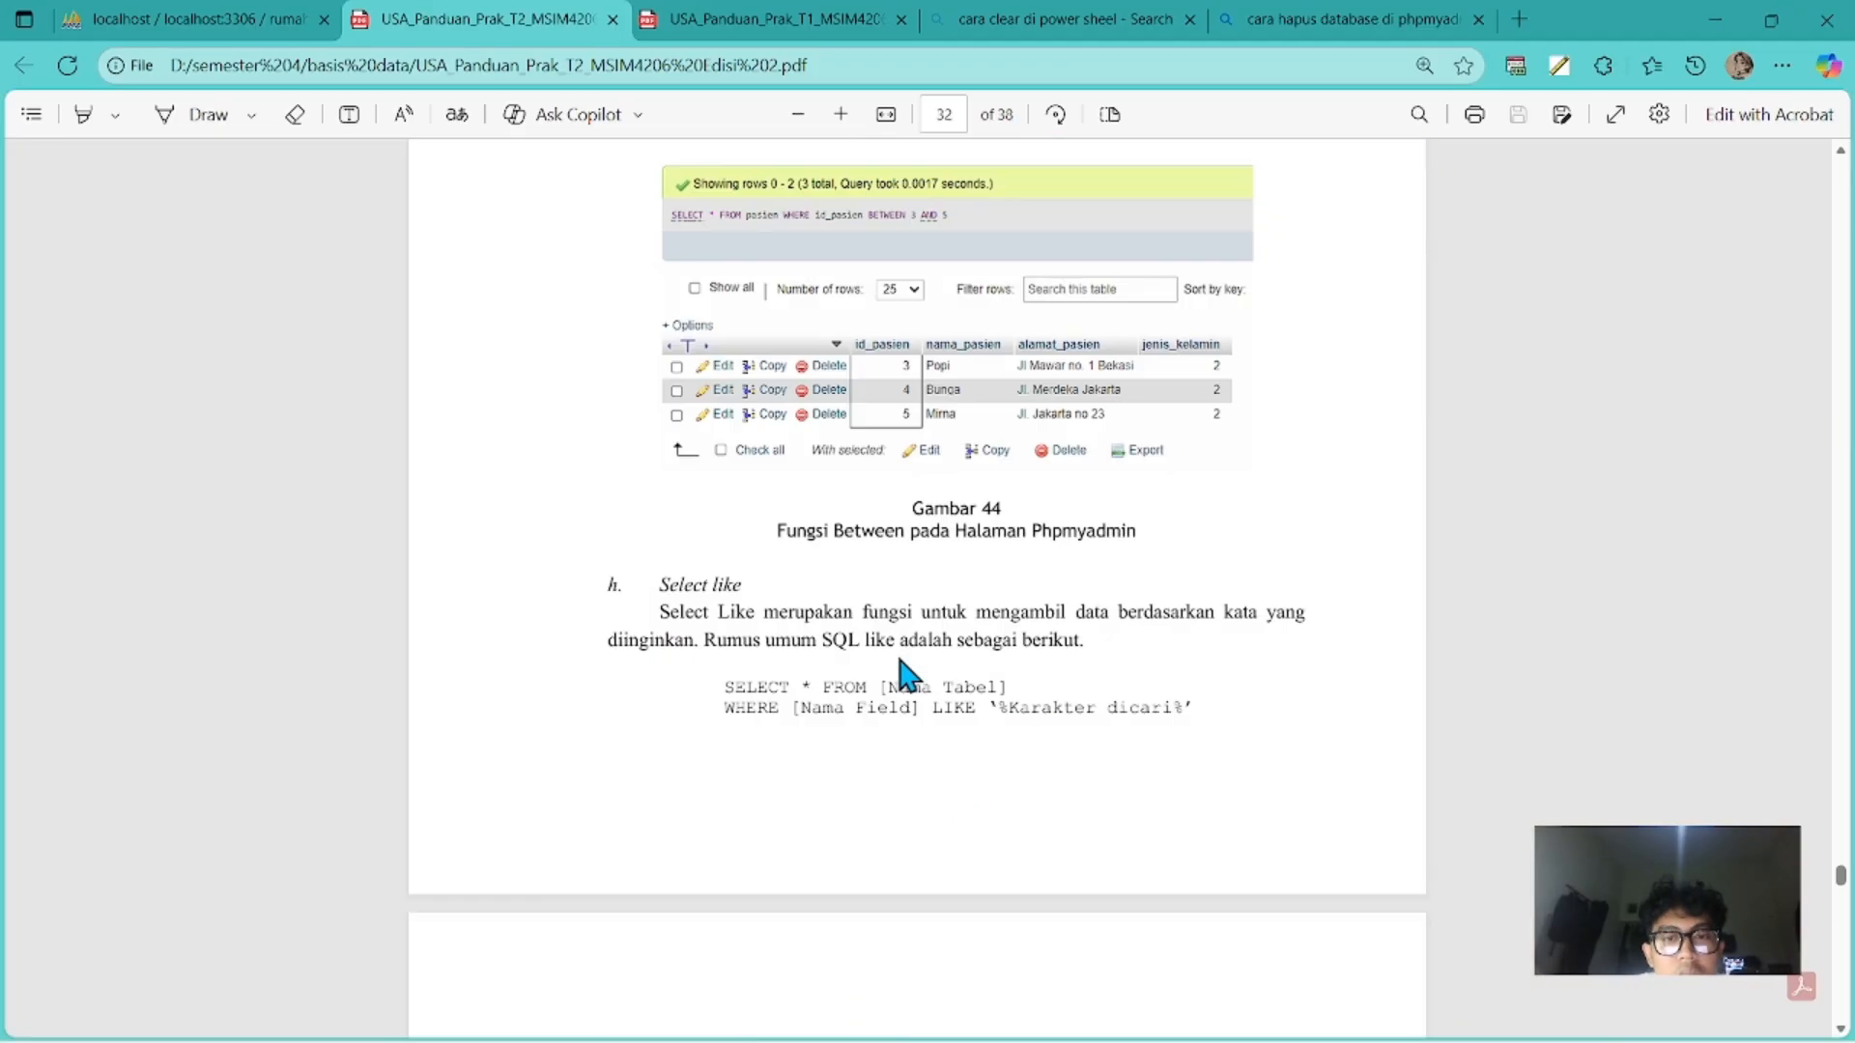
{"action": "scroll", "coordinate": [902, 670], "scroll_direction": "up", "scroll_amount": 20}
{"action": "scroll", "coordinate": [903, 671], "scroll_direction": "down", "scroll_amount": 15}
{"action": "key", "text": "alt+Tab"}
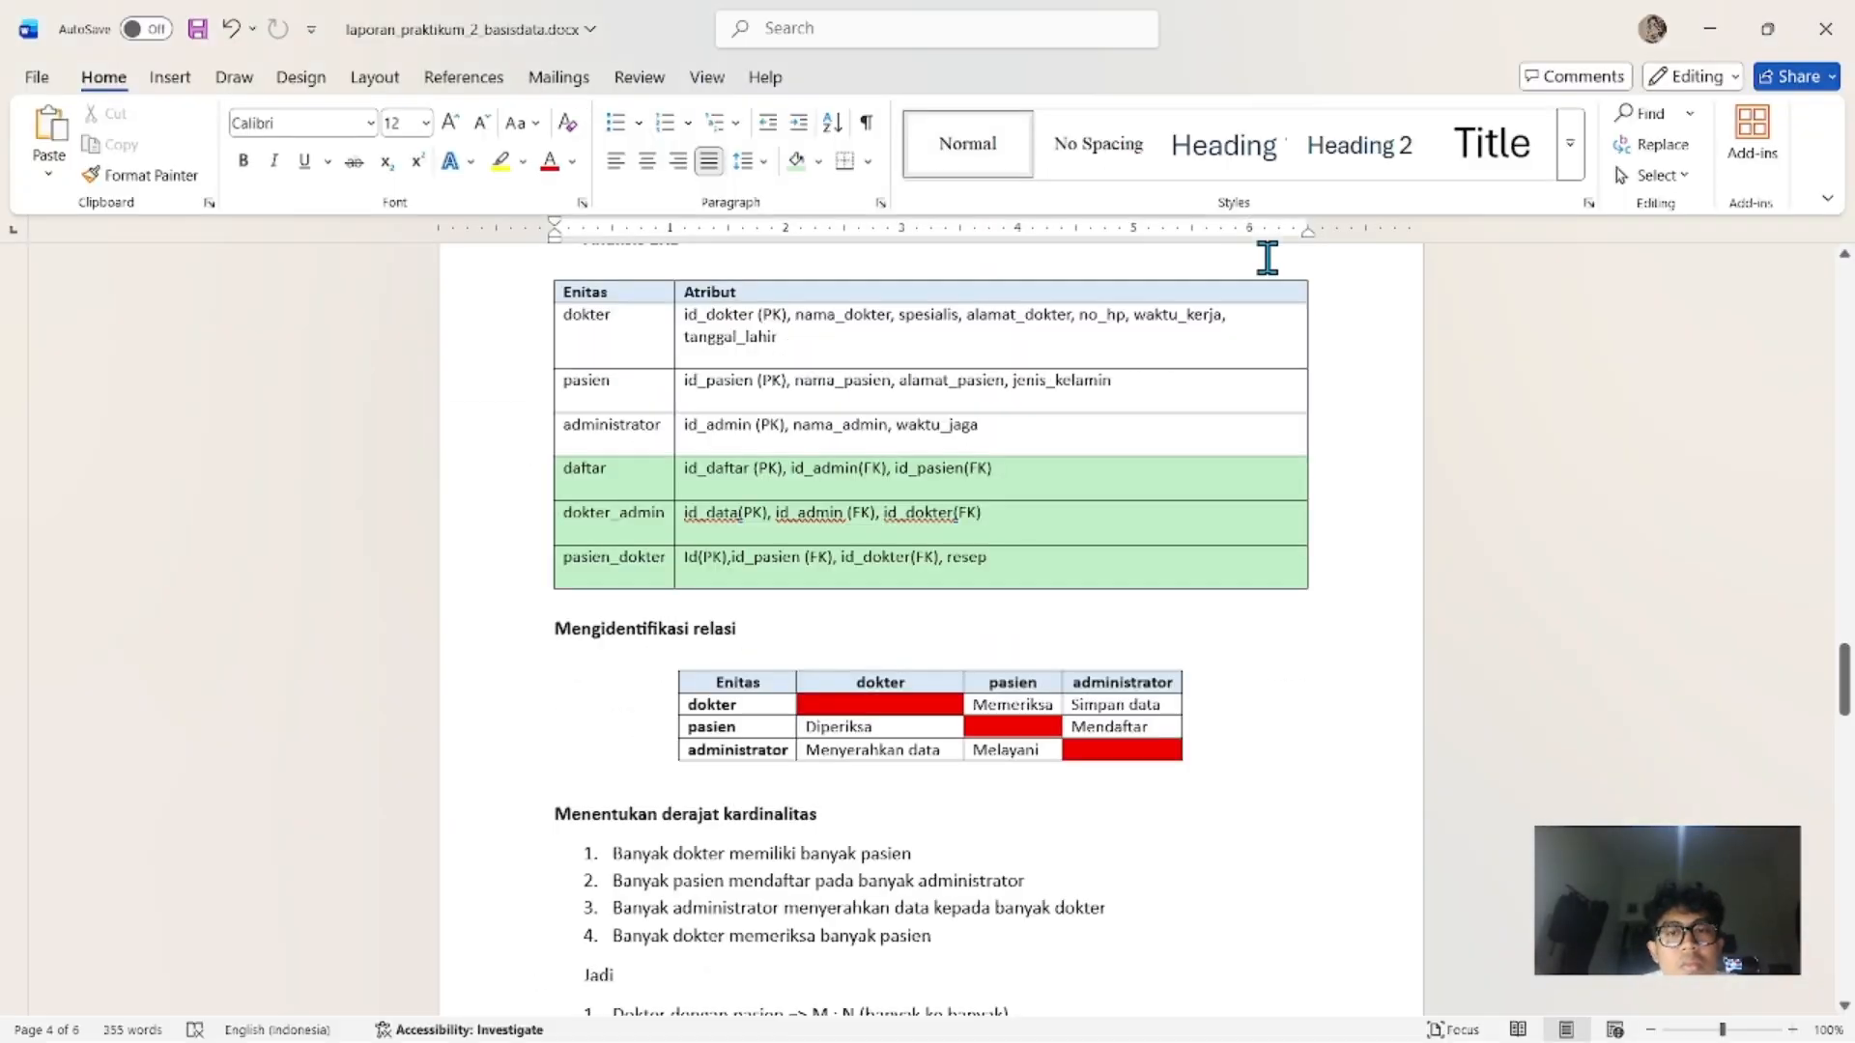
{"action": "key", "text": "alt+Tab"}
{"action": "key", "text": "BackSpace"}
{"action": "type", "text": "VARCHAR(10),"}
{"action": "key", "text": "Return"}
Check the pasien entity in the Word report's ERD and the pasien field settings in the USA_Panduan_Prak_T2 guide PDF.
{"action": "key", "text": "alt+Tab"}
{"action": "scroll", "coordinate": [1086, 393], "scroll_direction": "up", "scroll_amount": 10}
{"action": "scroll", "coordinate": [1208, 463], "scroll_direction": "up", "scroll_amount": 1}
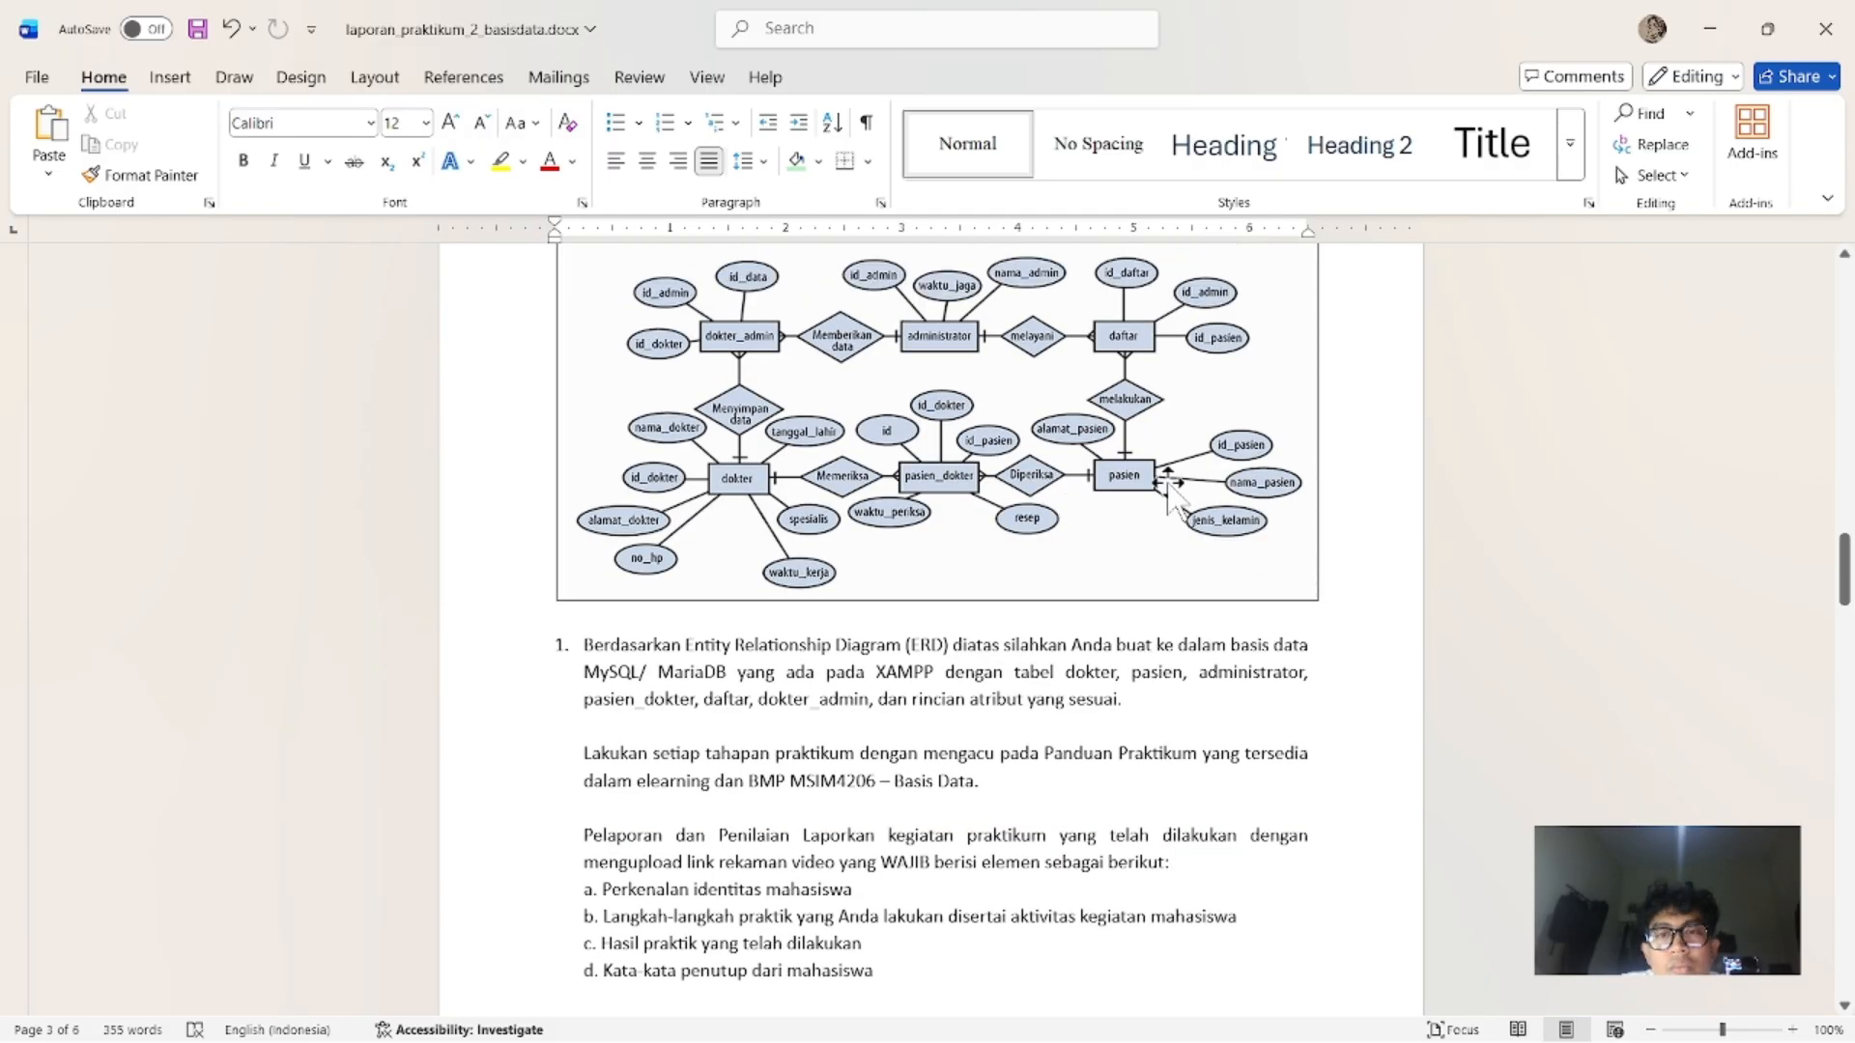
{"action": "key", "text": "alt+Tab"}
{"action": "key", "text": "alt+Tab"}
{"action": "key", "text": "alt+Tab"}
{"action": "left_click", "coordinate": [486, 19]}
{"action": "scroll", "coordinate": [1131, 523], "scroll_direction": "down", "scroll_amount": 20}
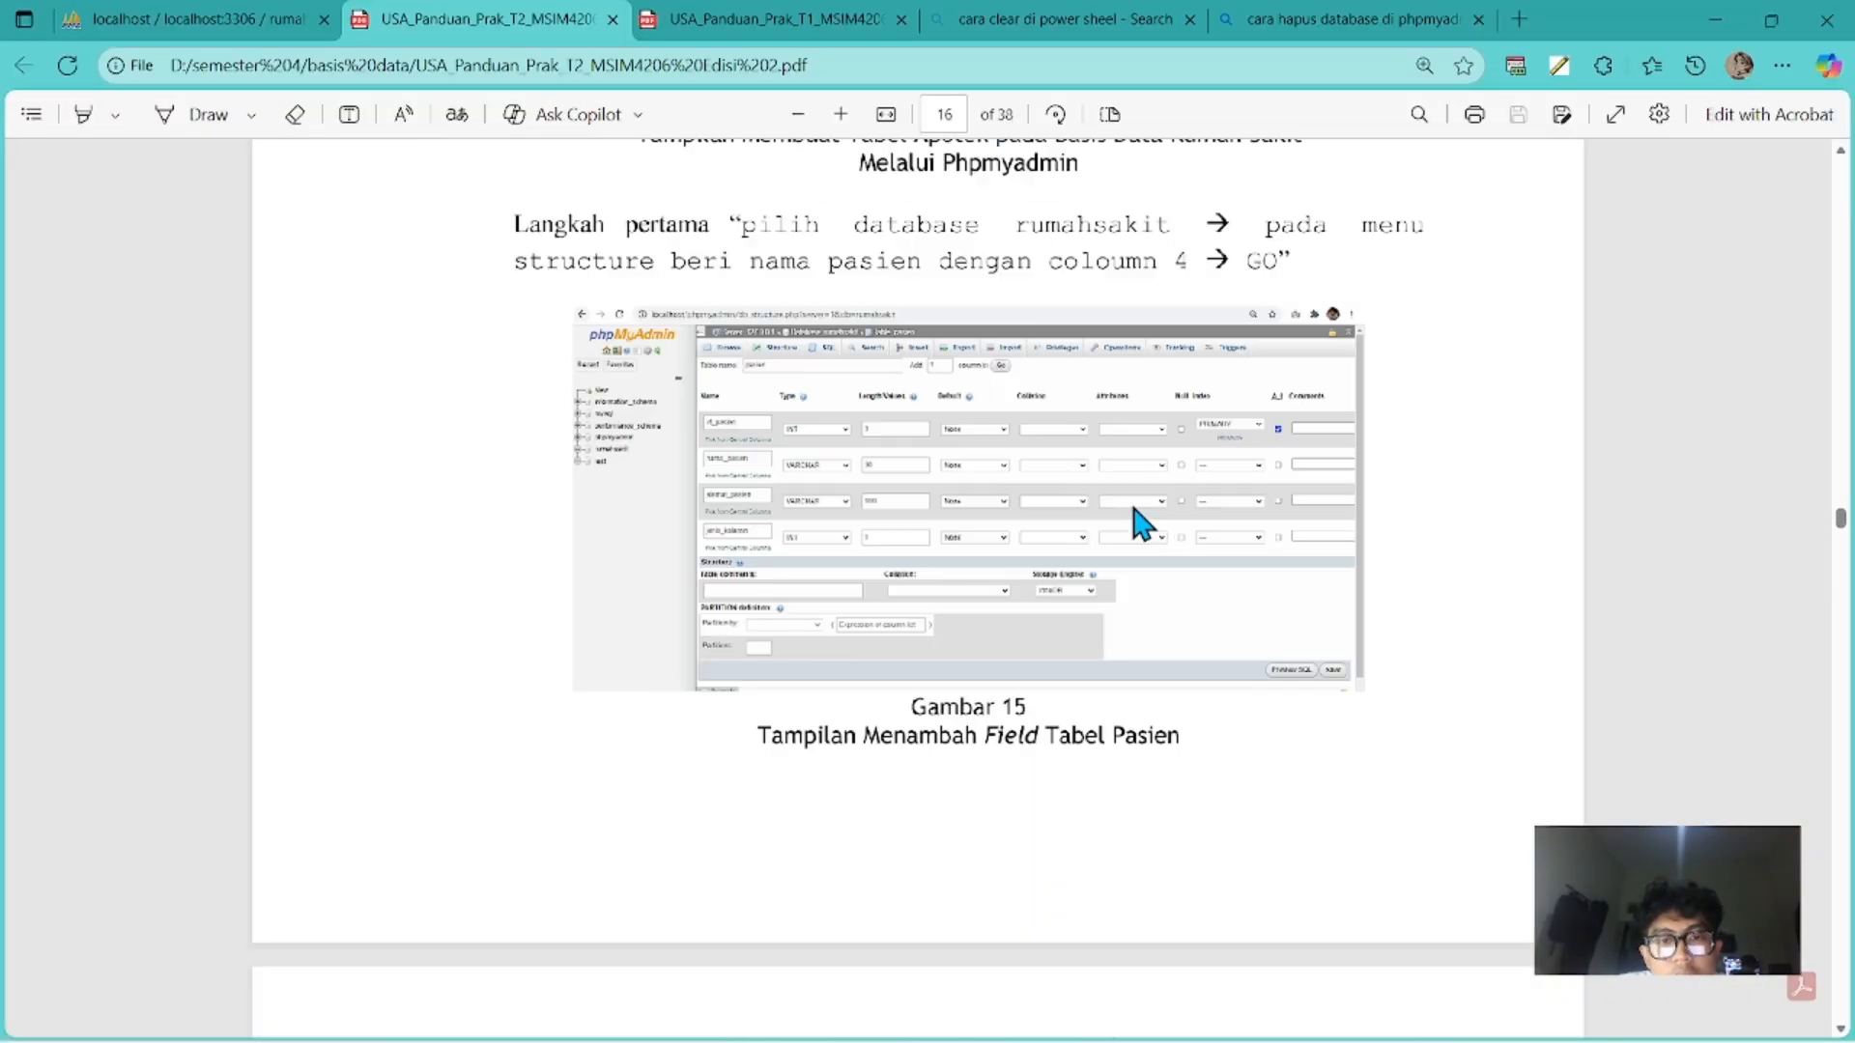
Return to phpMyAdmin, run the pasien statement closed with ); and open the new pasien table.
{"action": "left_click", "coordinate": [197, 19]}
{"action": "left_click", "coordinate": [1423, 825]}
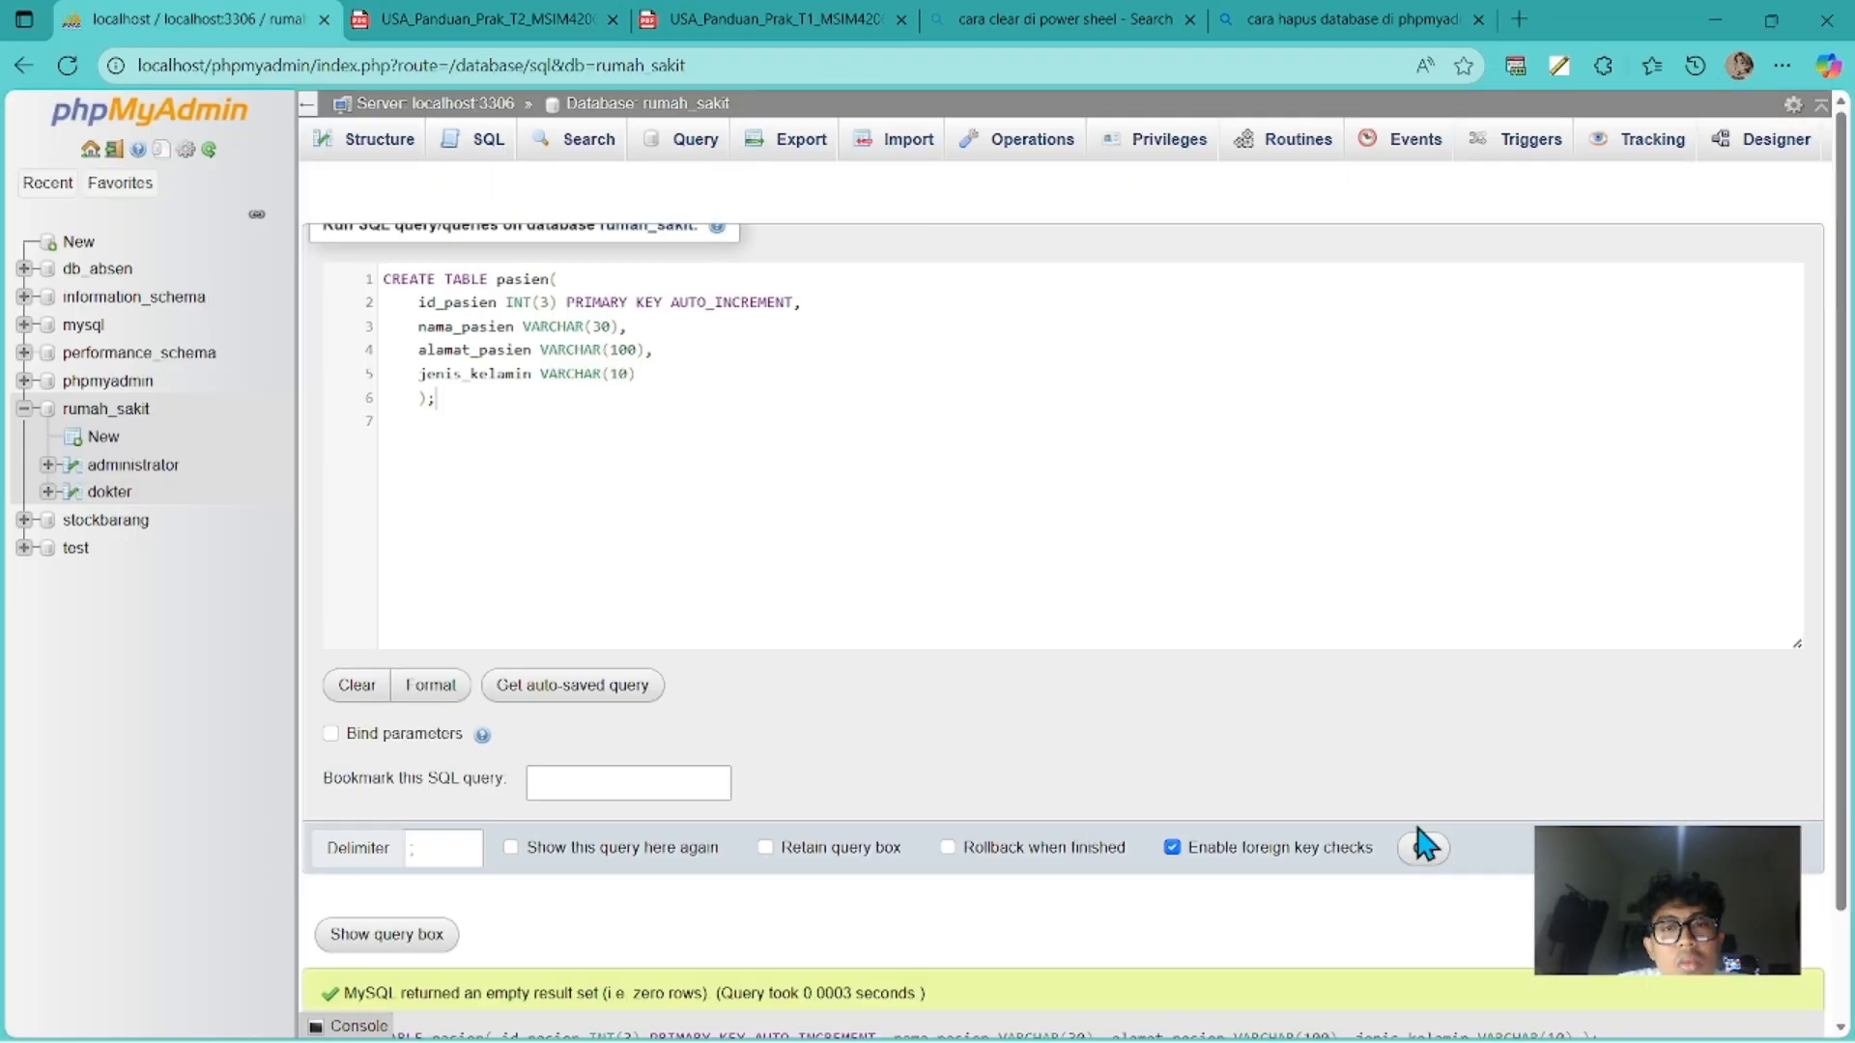
{"action": "left_click", "coordinate": [111, 520]}
Start a new SQL query on rumah_sakit with CREATE TABLE daftar( and the column name id_daftar, following the Word report's entity table.
{"action": "left_click", "coordinate": [106, 409]}
{"action": "left_click", "coordinate": [474, 140]}
{"action": "key", "text": "alt+Tab"}
{"action": "key", "text": "alt+Tab"}
{"action": "type", "text": "CREATE TABLE daftar("}
{"action": "key", "text": "Return"}
{"action": "type", "text": "id_daftar"}
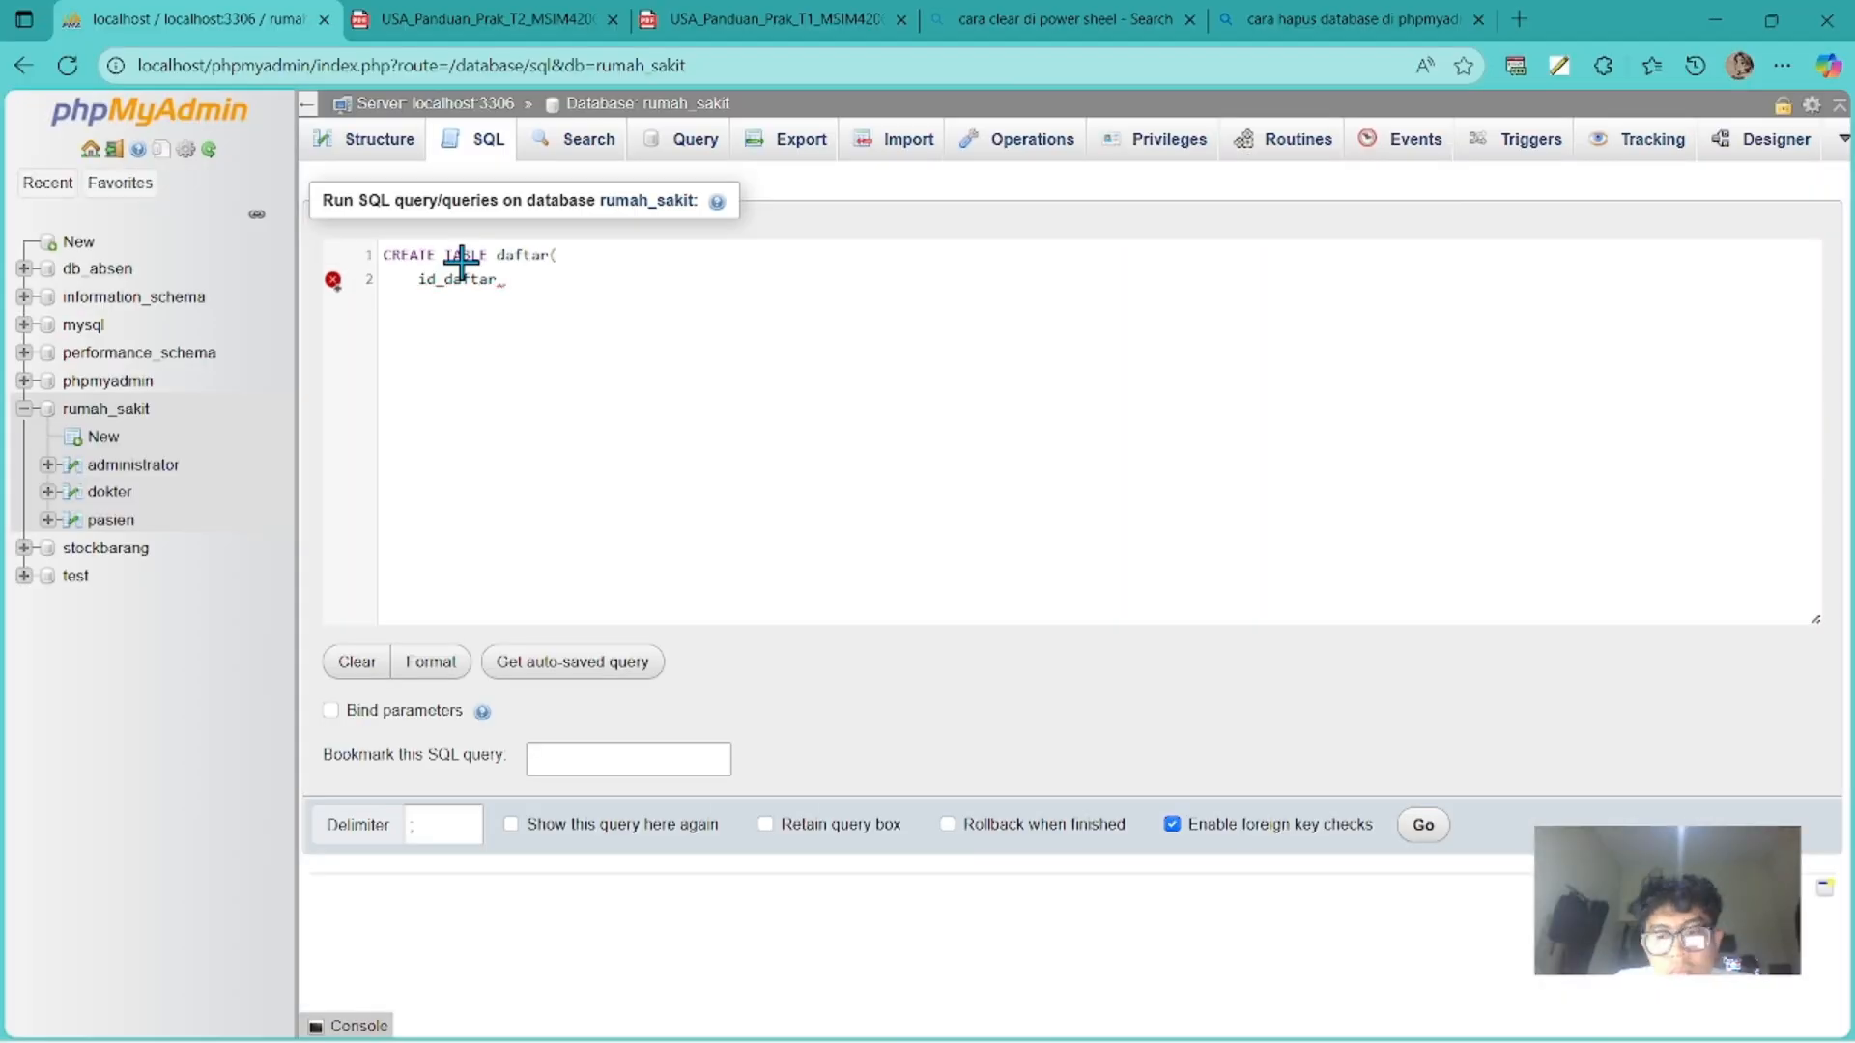
Define id_daftar as INT(3) PRIMARY KEY AUTO_INCREMENT, add id_admin and id_pasien as INT(3), and run the daftar statement.
{"action": "type", "text": "_admin INT(3),"}
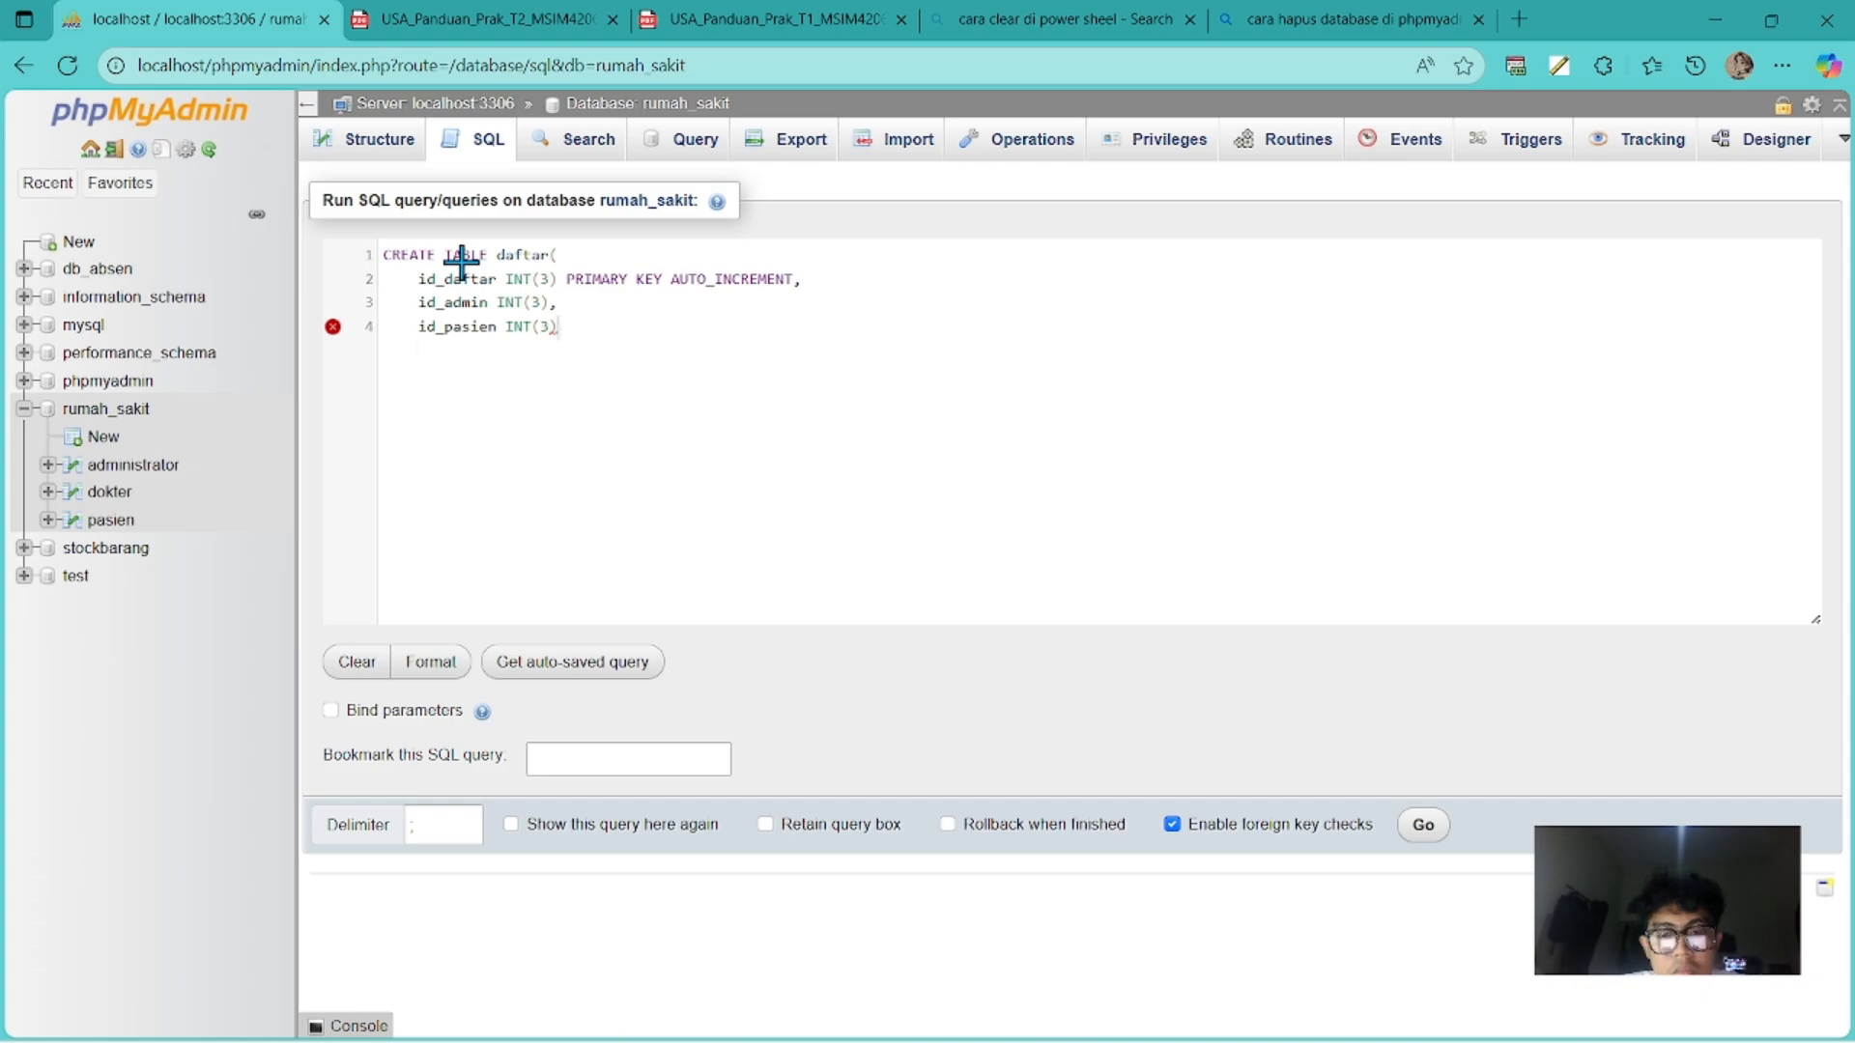
{"action": "key", "text": "Return"}
{"action": "type", "text": ");"}
{"action": "left_click", "coordinate": [1423, 825]}
{"action": "left_click", "coordinate": [108, 492]}
{"action": "left_click", "coordinate": [456, 147]}
Start a new SQL query on rumah_sakit with CREATE TABLE dokter_admin( and the column id_data INT(3) PRIMARY KEY AUTO_INCREMENT.
{"action": "left_click", "coordinate": [106, 408]}
{"action": "left_click", "coordinate": [473, 140]}
{"action": "key", "text": "alt+Tab"}
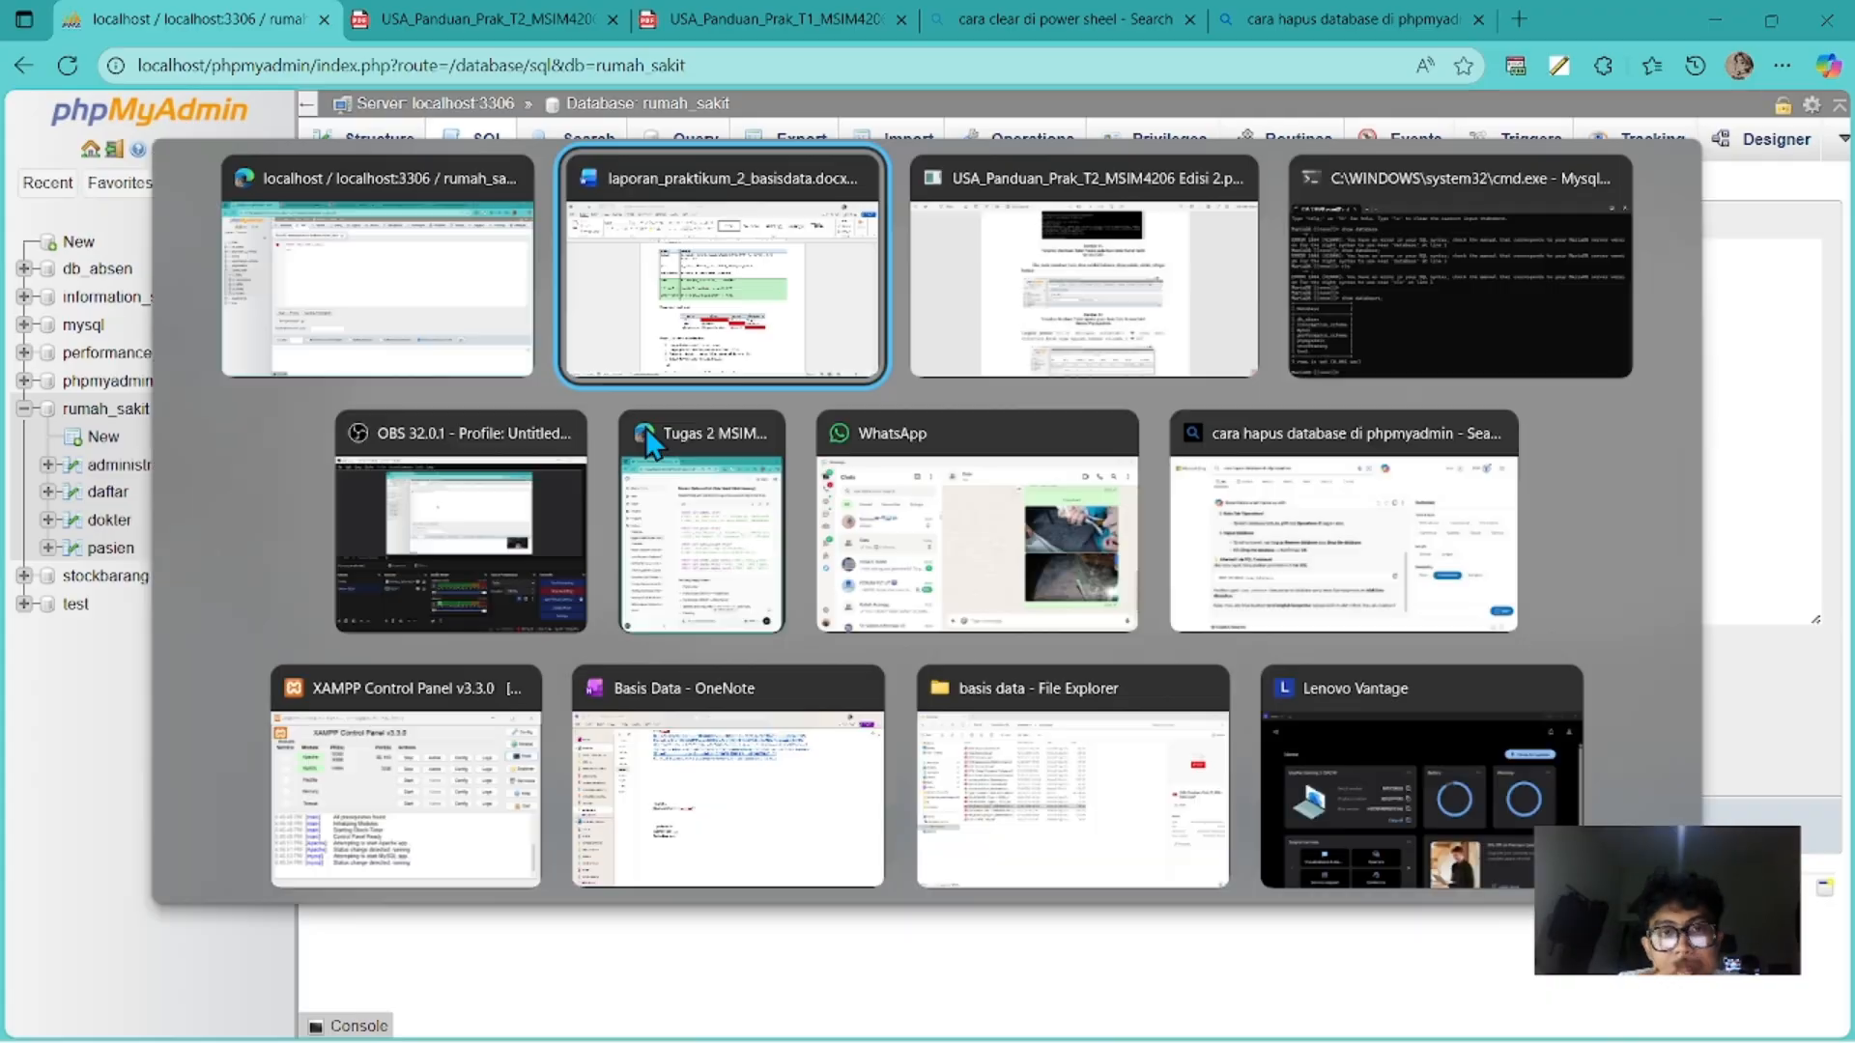
{"action": "key", "text": "alt+Tab"}
{"action": "type", "text": "id_data IN"}
{"action": "key", "text": "alt+Tab"}
{"action": "key", "text": "alt+Tab"}
{"action": "type", "text": "T(3)"}
{"action": "key", "text": "alt+Tab"}
{"action": "key", "text": "alt+Tab"}
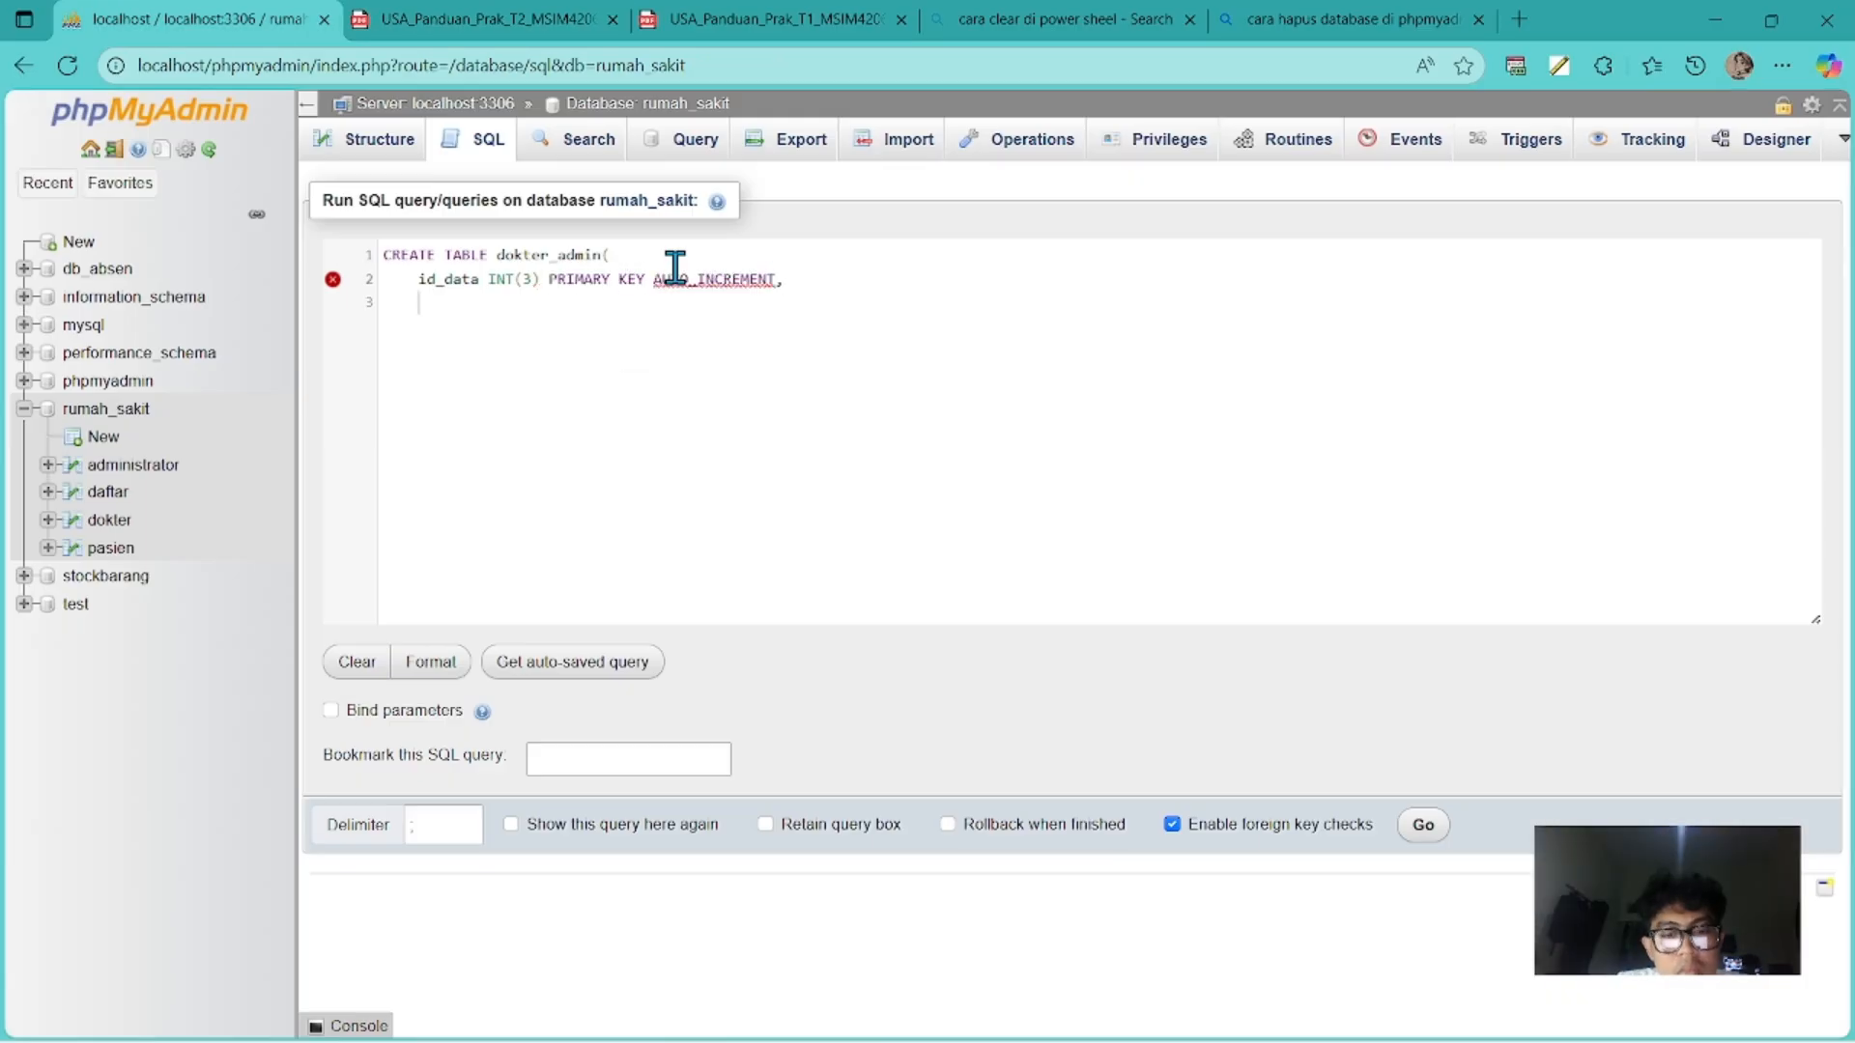
Add the columns id_admin INT(3) and id_dokter INT(3) from the report's attribute table and run the dokter_admin statement.
{"action": "key", "text": "alt+Tab"}
{"action": "key", "text": "alt+Tab"}
{"action": "type", "text": "id_admin INT(3),"}
{"action": "key", "text": "Return"}
{"action": "type", "text": "id_dokter INT"}
{"action": "key", "text": "alt+Tab"}
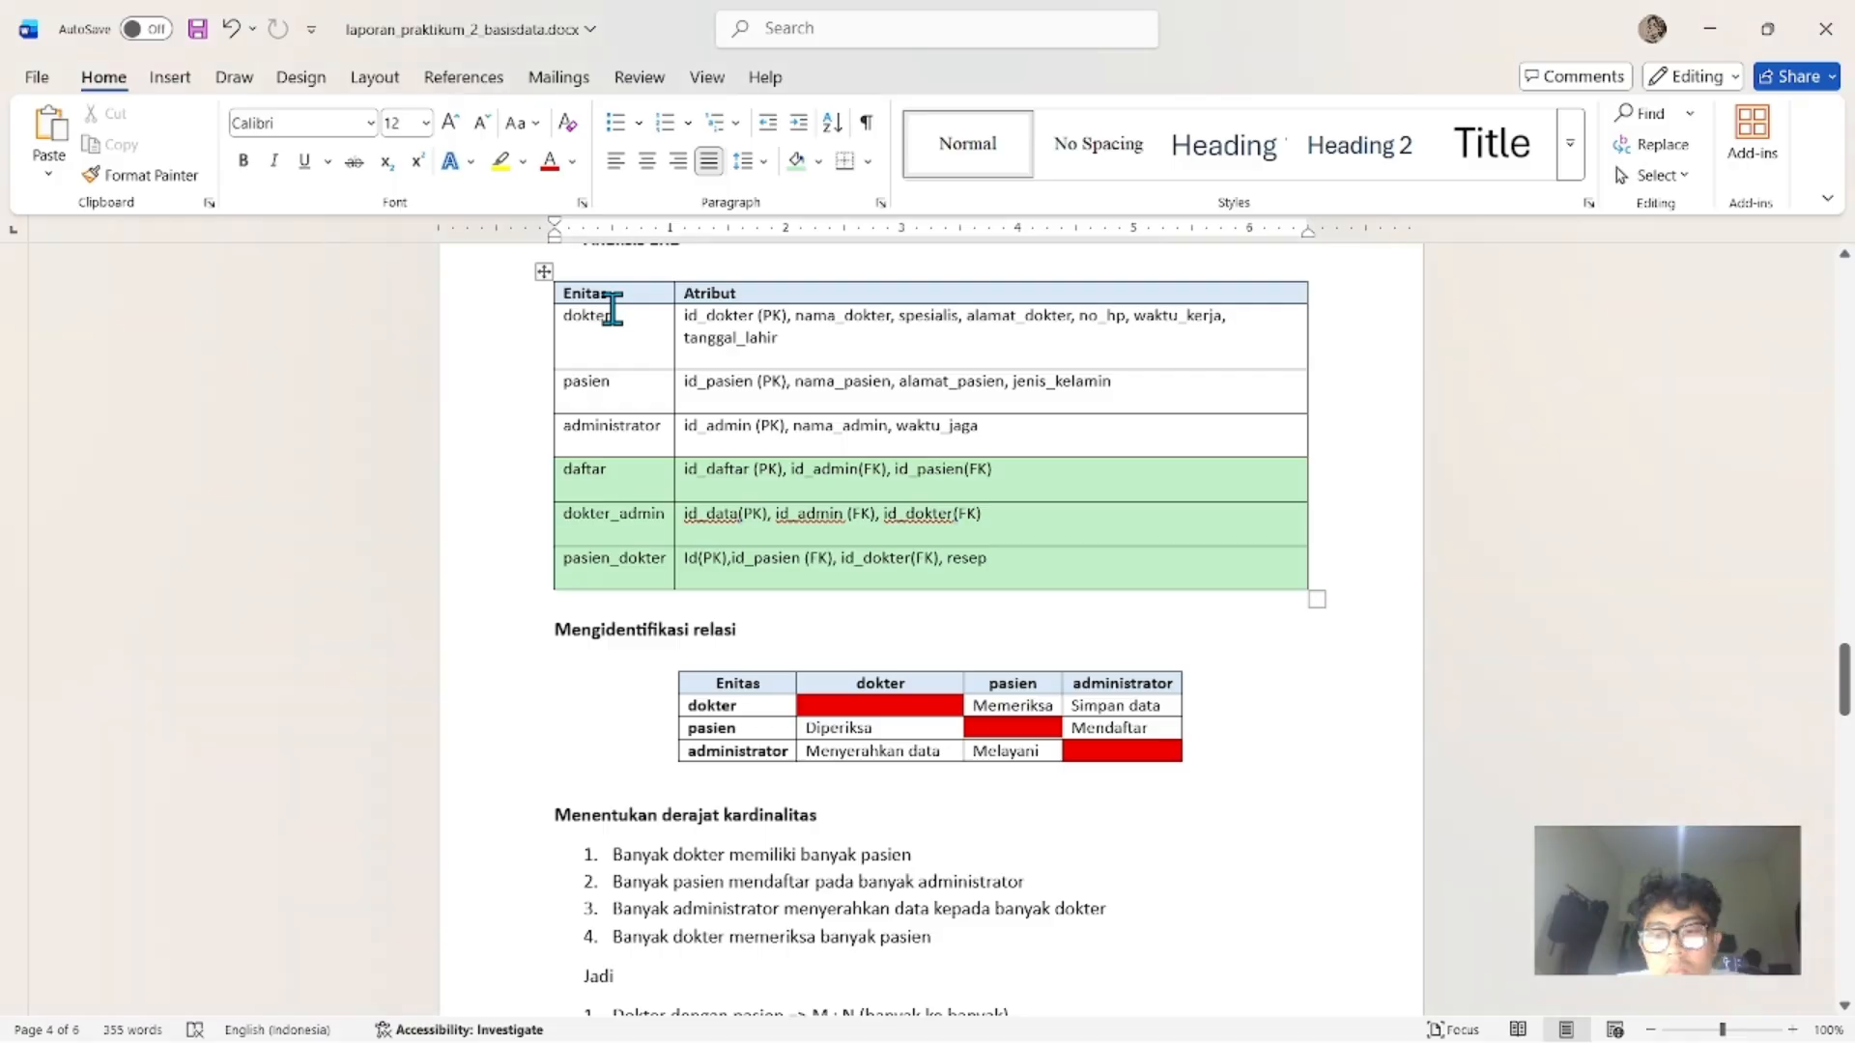
{"action": "key", "text": "alt+Tab"}
{"action": "type", "text": "(3)"}
{"action": "key", "text": "Return"}
{"action": "left_click", "coordinate": [1436, 823]}
Start a new SQL query on rumah_sakit with CREATE TABLE pasien_dokter( and the column id INT(3) PRIMARY KEY AUTO_INCREMENT.
{"action": "left_click", "coordinate": [106, 410]}
{"action": "left_click", "coordinate": [473, 145]}
{"action": "type", "text": "create table pasien_dokter"}
{"action": "key", "text": "alt+Tab"}
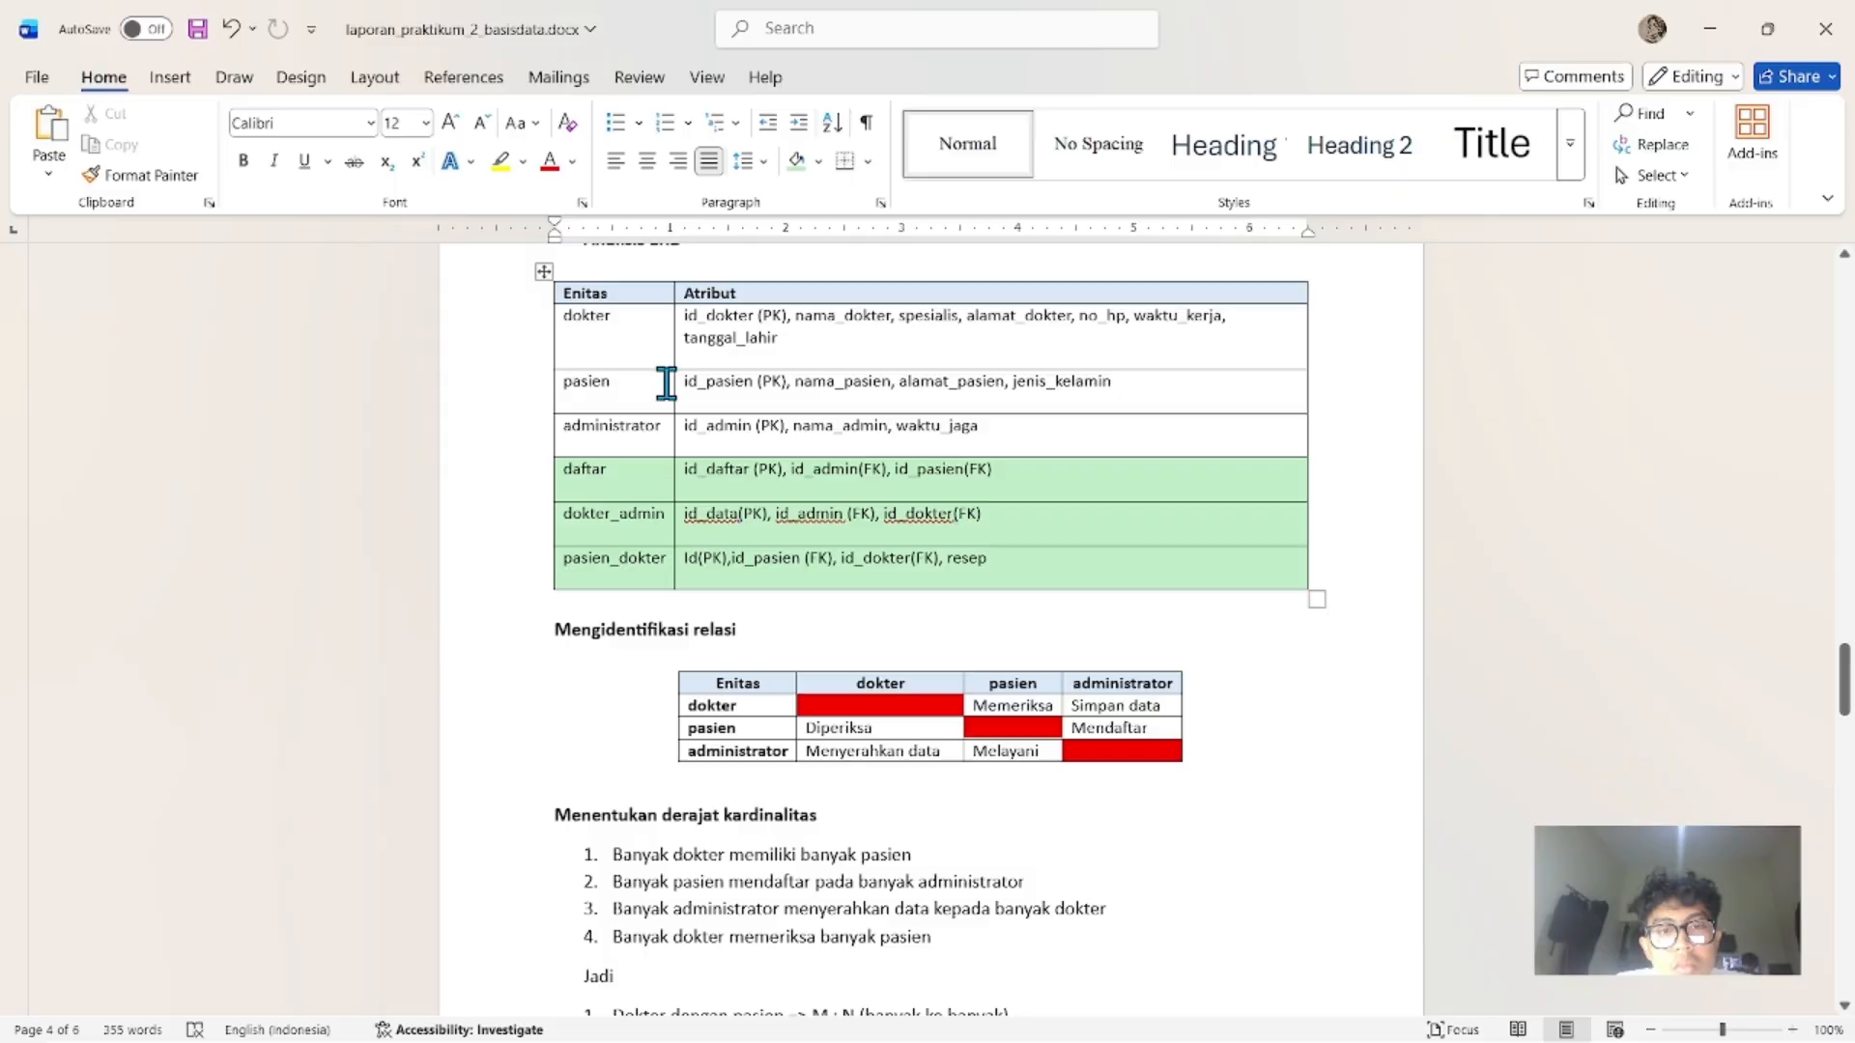
{"action": "key", "text": "alt+Tab"}
{"action": "type", "text": "("}
{"action": "key", "text": "Return"}
{"action": "type", "text": "id INT(3) PRIMARY KEY AUTO_INCREMENT,"}
Add id_pasien INT(3), id_dokter INT(3), resep VARCHAR(100) and waktu_periksa DATE to the pasien_dokter statement, close it and run it.
{"action": "key", "text": "Return"}
{"action": "type", "text": "id_pasei"}
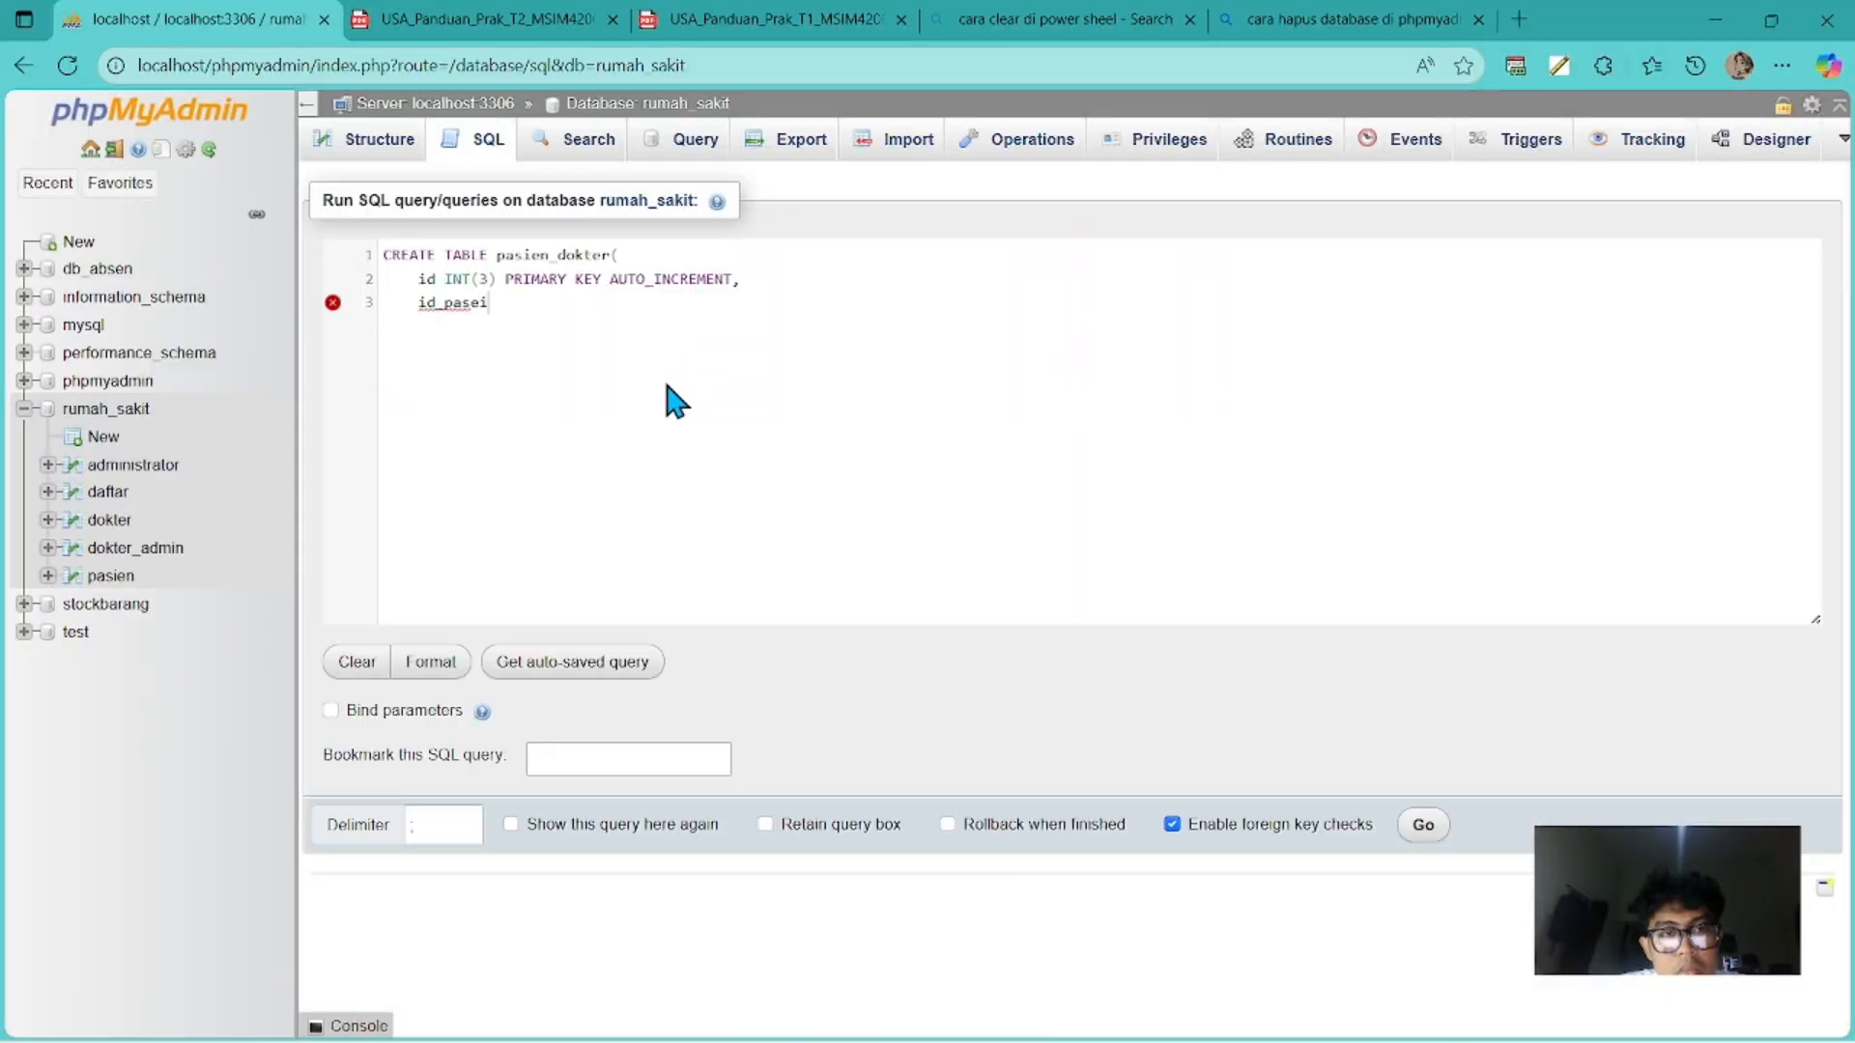
{"action": "key", "text": "BackSpace"}
{"action": "key", "text": "BackSpace"}
{"action": "type", "text": "ien INT(3),"}
{"action": "key", "text": "Return"}
{"action": "type", "text": "id_dokter INT(3), resep VARCHA"}
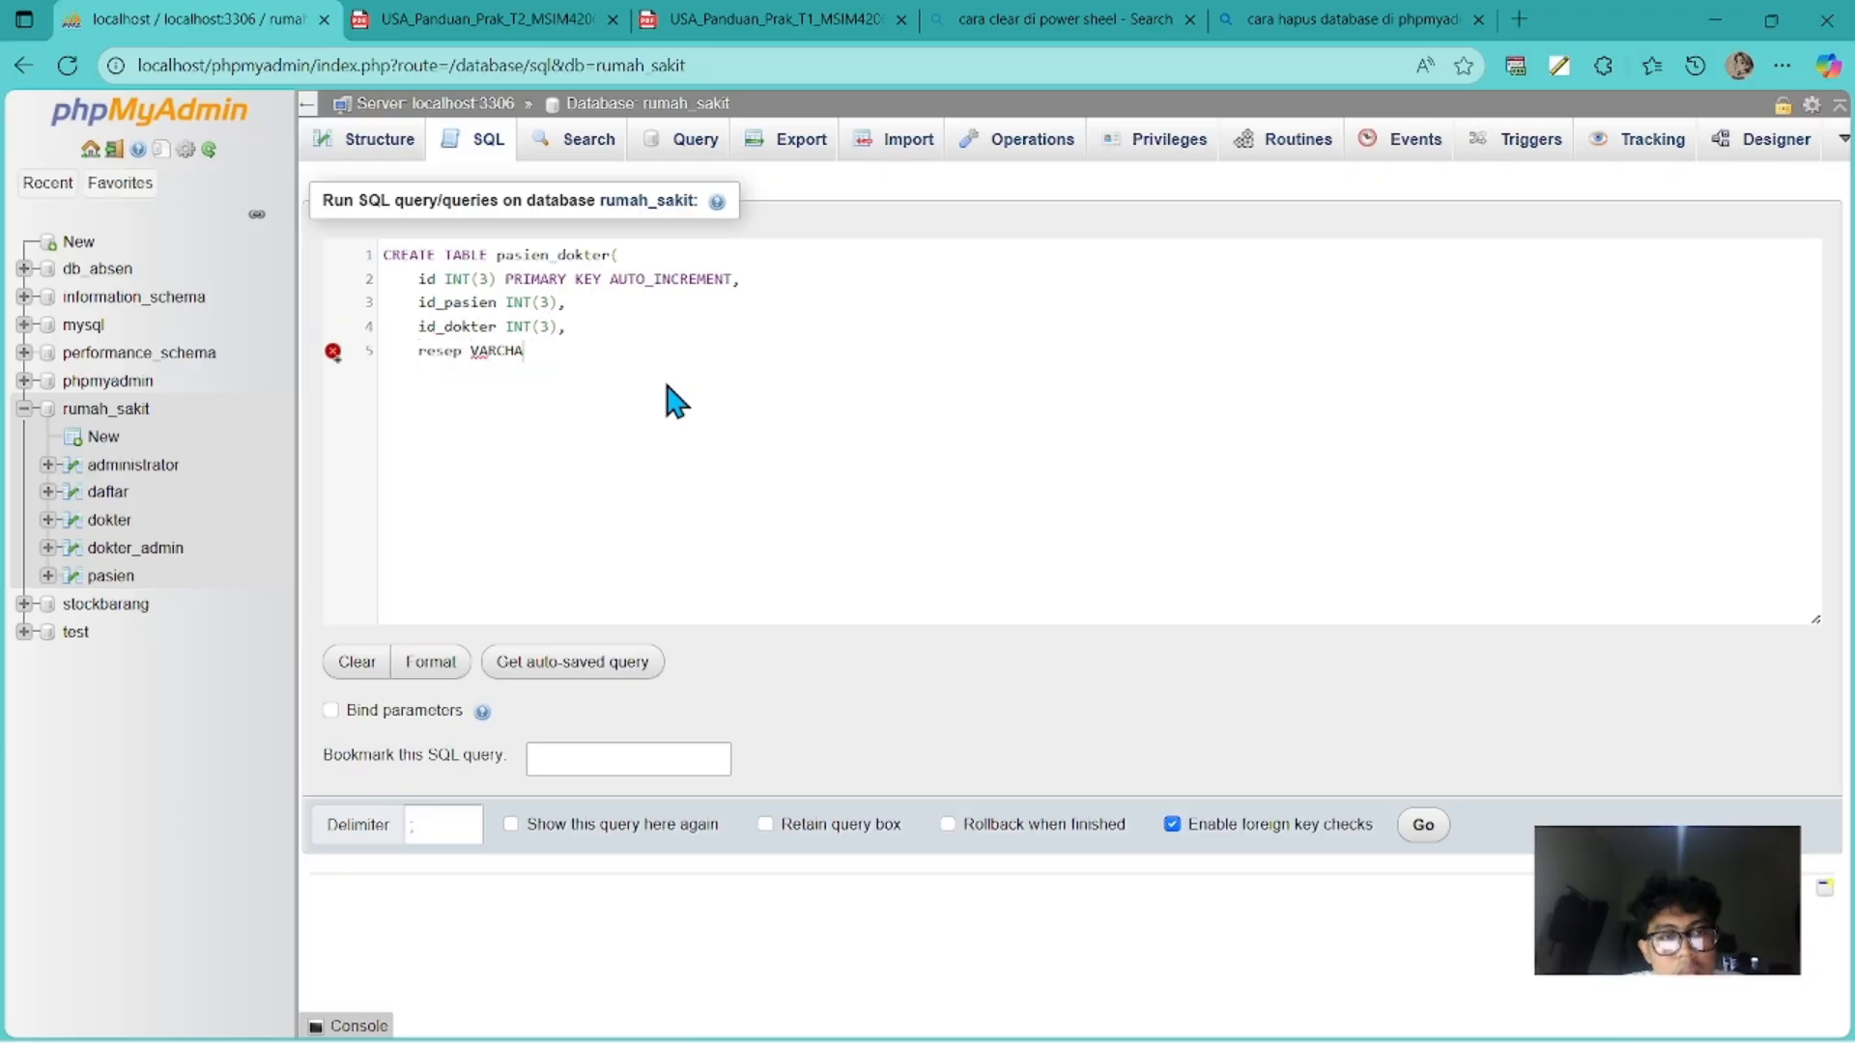
{"action": "type", "text": "waktu_periksa DATE"}
{"action": "key", "text": "Return"}
{"action": "type", "text": ");"}
{"action": "left_click", "coordinate": [1423, 825]}
Review the columns and structures of the rumah_sakit tables, including pasien_dokter, daftar, dokter and dokter_admin, and return to the database's table list.
{"action": "left_click", "coordinate": [136, 603]}
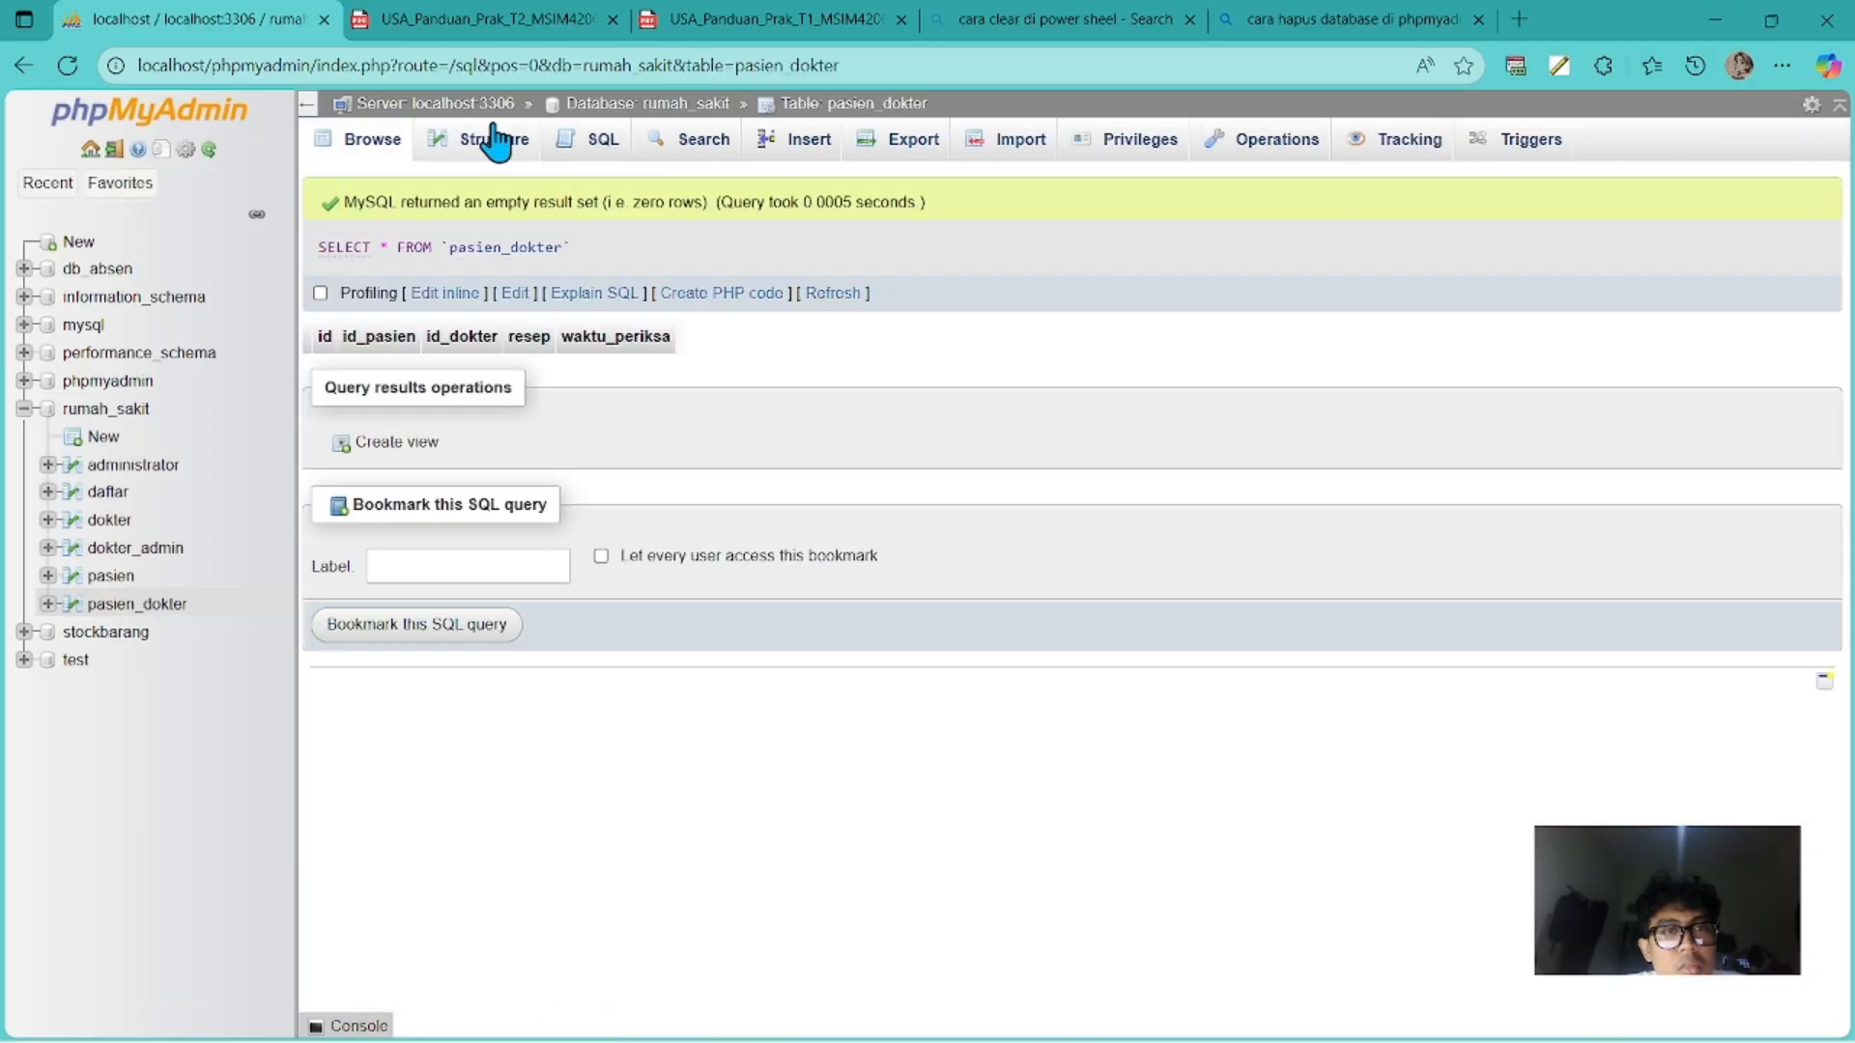
{"action": "left_click", "coordinate": [143, 465]}
{"action": "left_click", "coordinate": [107, 409]}
{"action": "left_click", "coordinate": [396, 373]}
{"action": "left_click", "coordinate": [107, 492]}
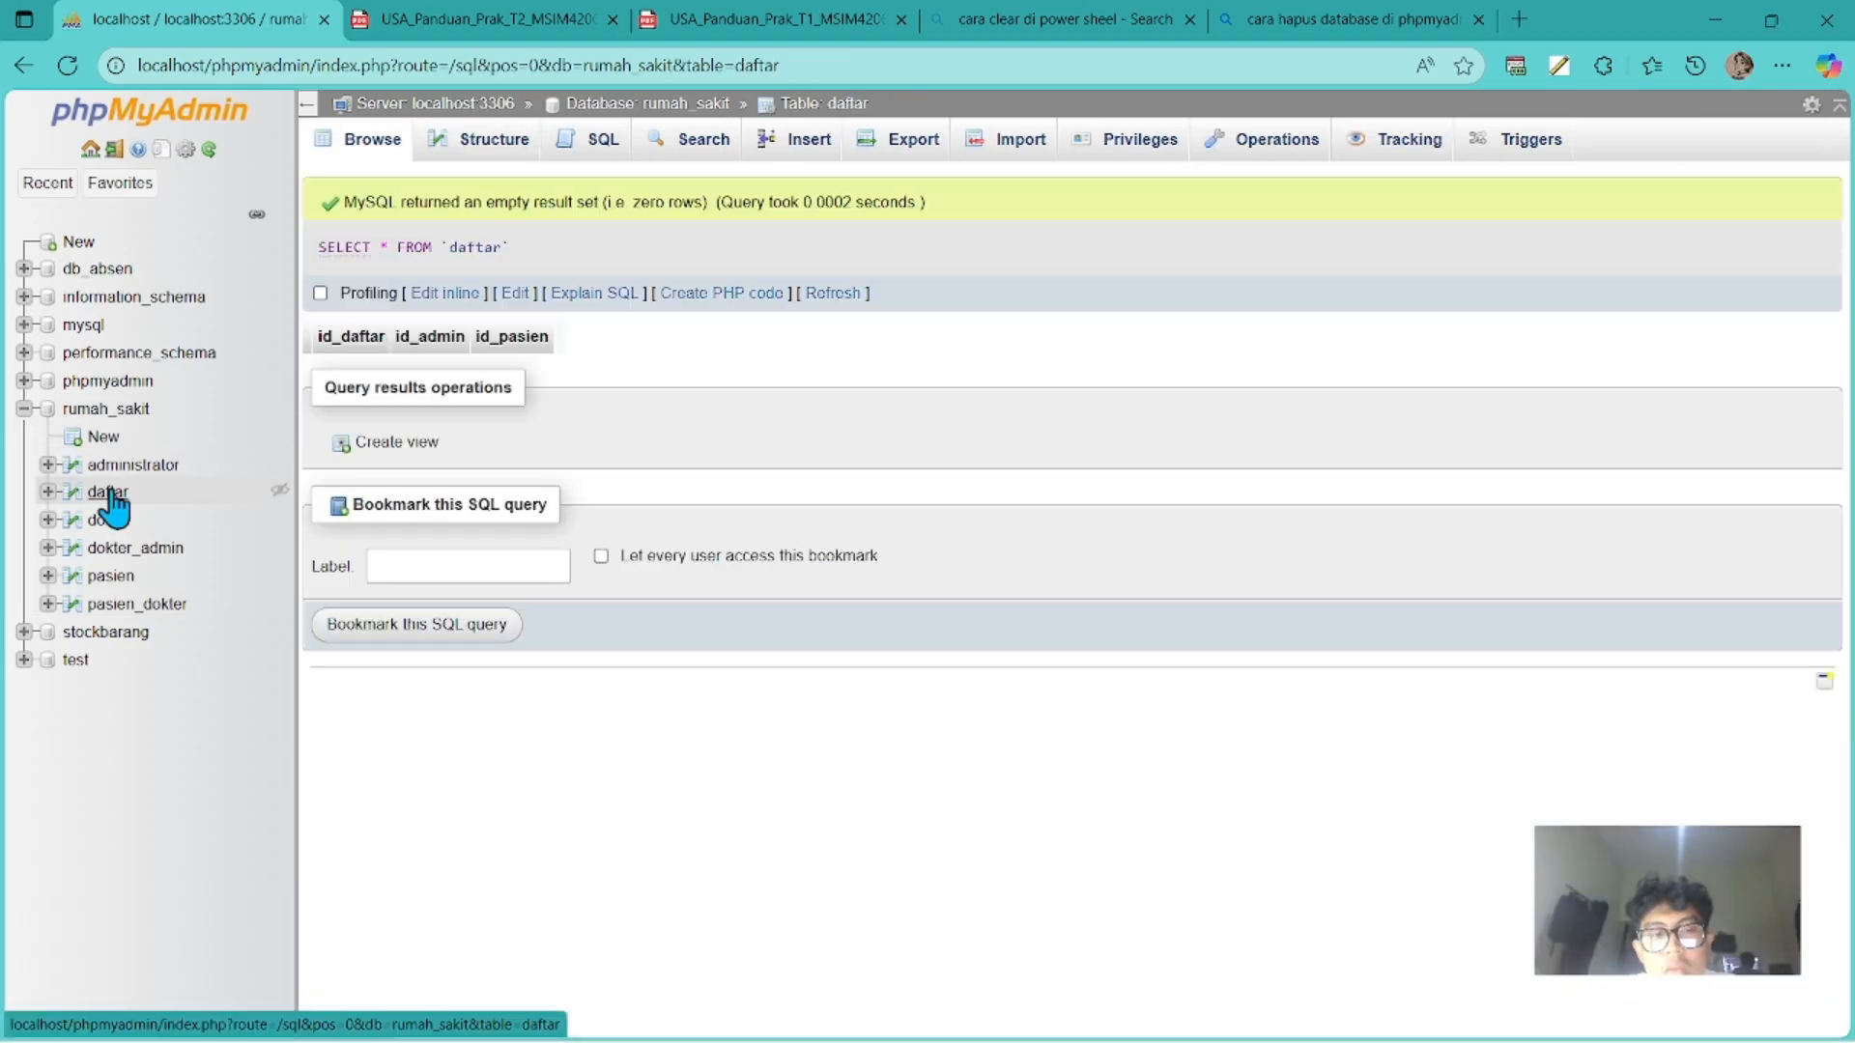
{"action": "left_click", "coordinate": [70, 520]}
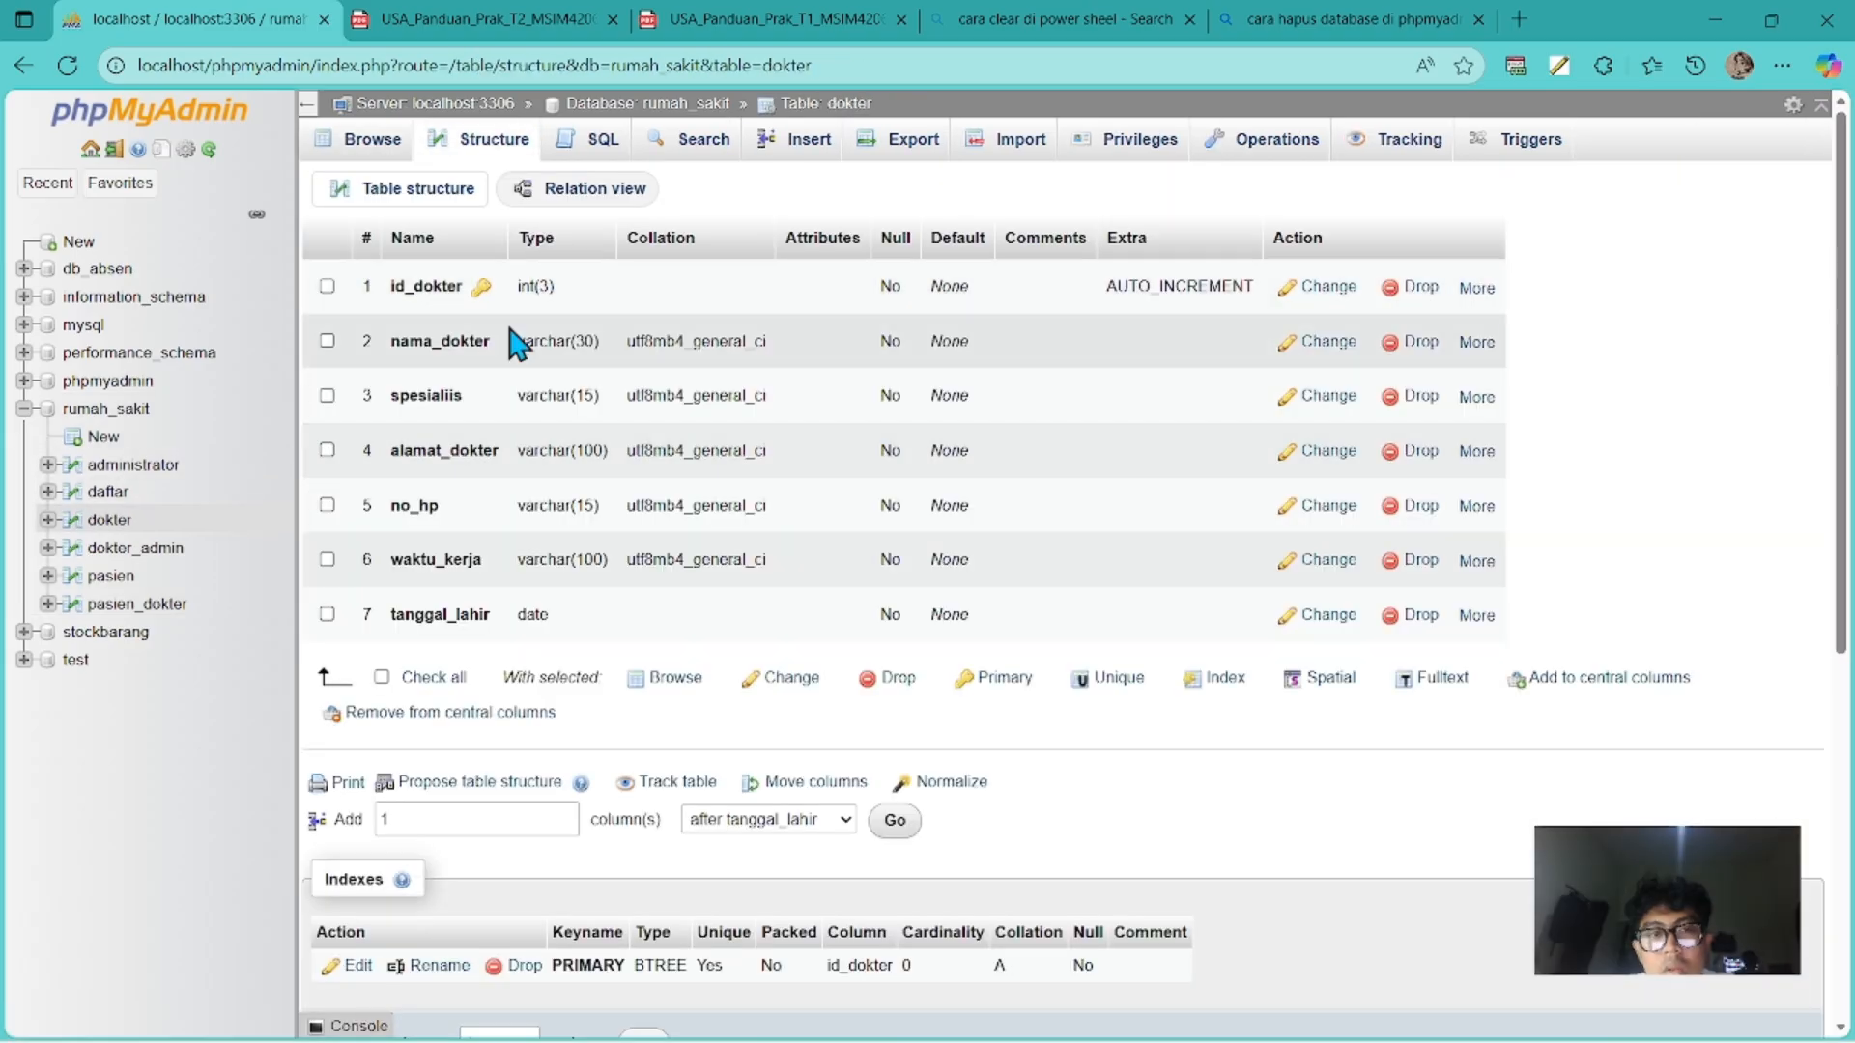
{"action": "left_click", "coordinate": [145, 548]}
{"action": "left_click", "coordinate": [131, 604]}
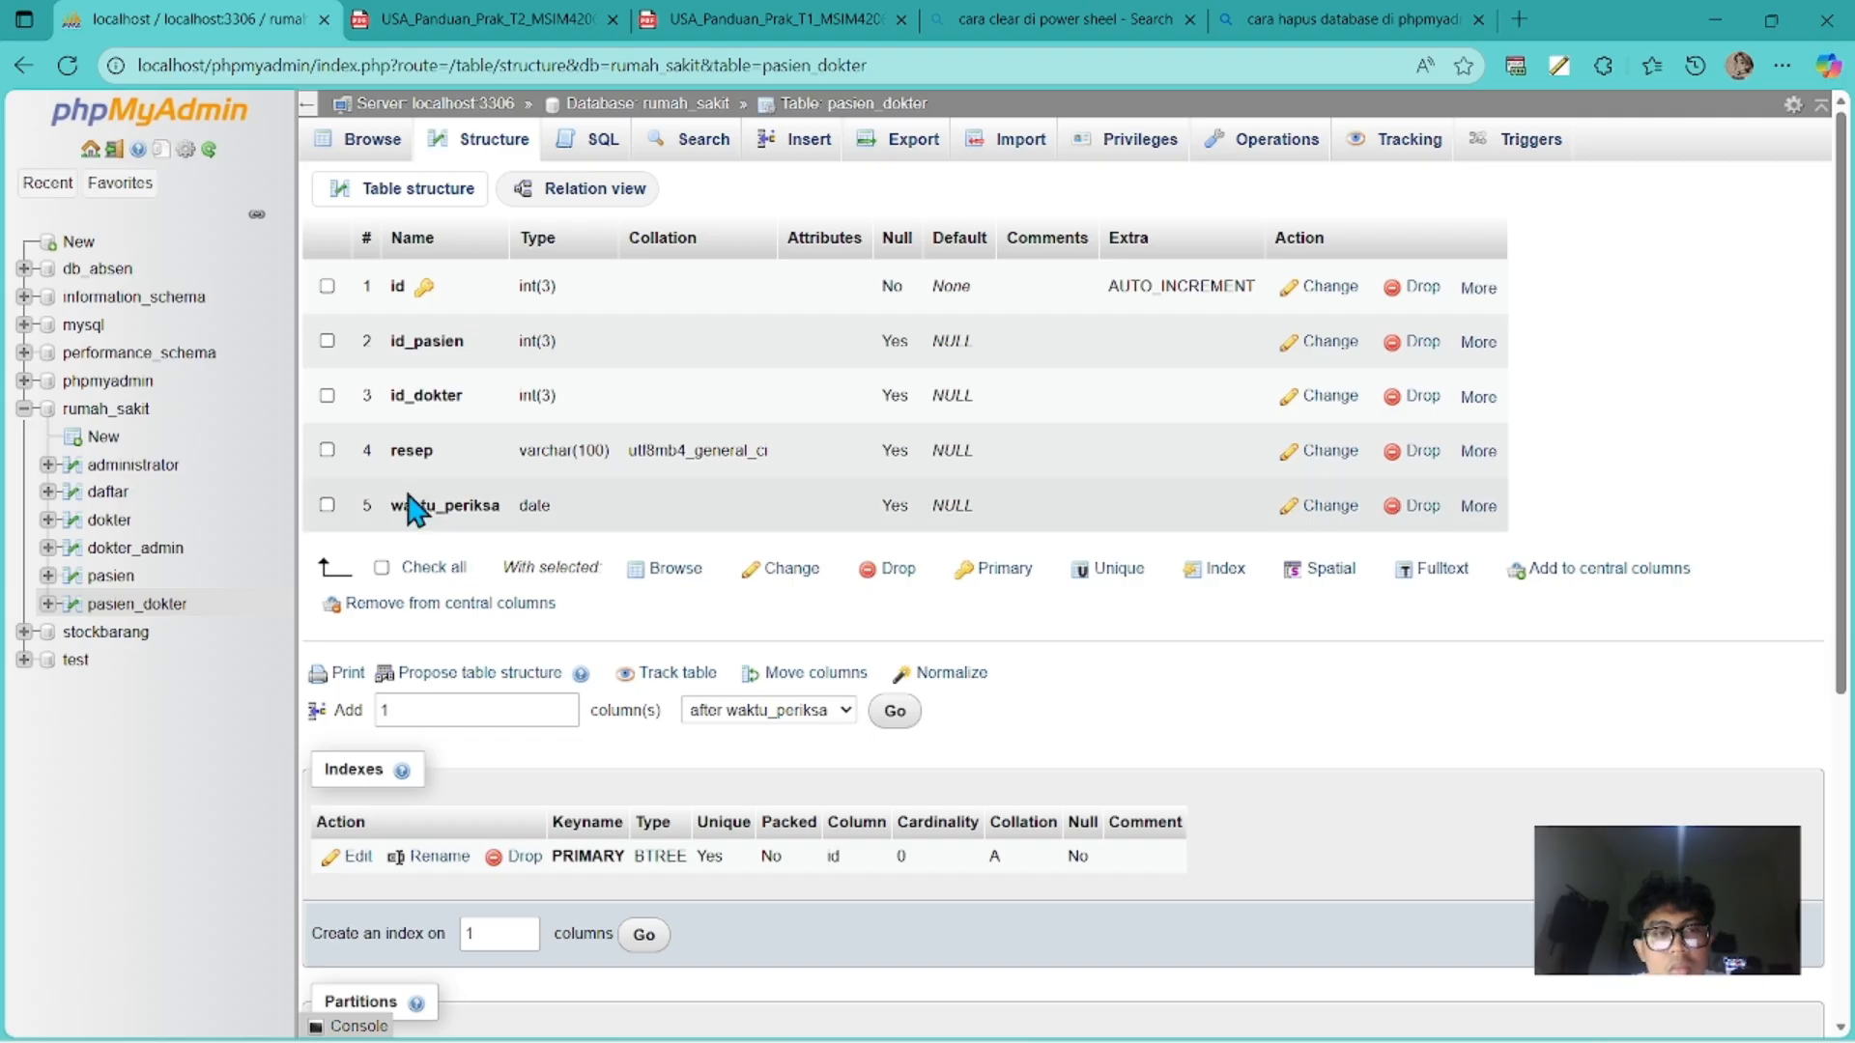
{"action": "left_click", "coordinate": [643, 102]}
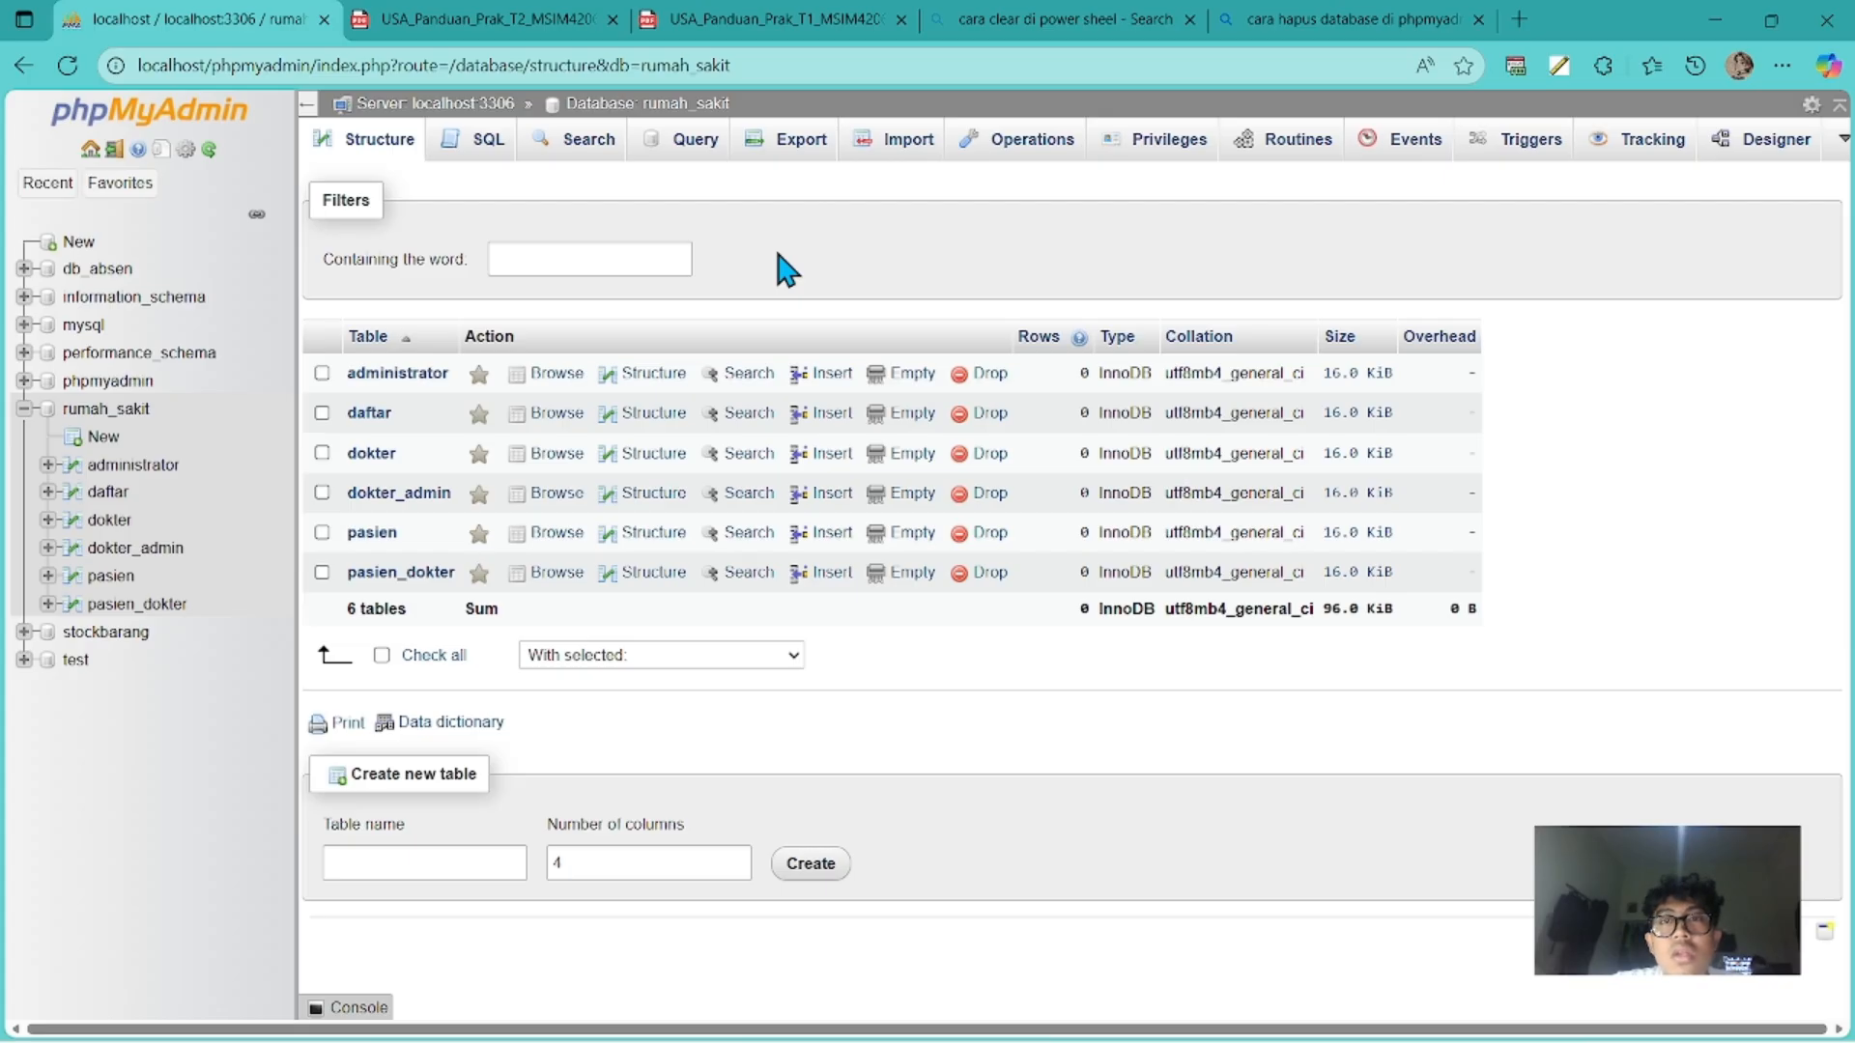
Check the foreign keys in the Word report's attribute table and add an index on id_admin in the daftar table.
{"action": "key", "text": "alt+Tab"}
{"action": "key", "text": "alt+Tab"}
{"action": "key", "text": "alt+Tab"}
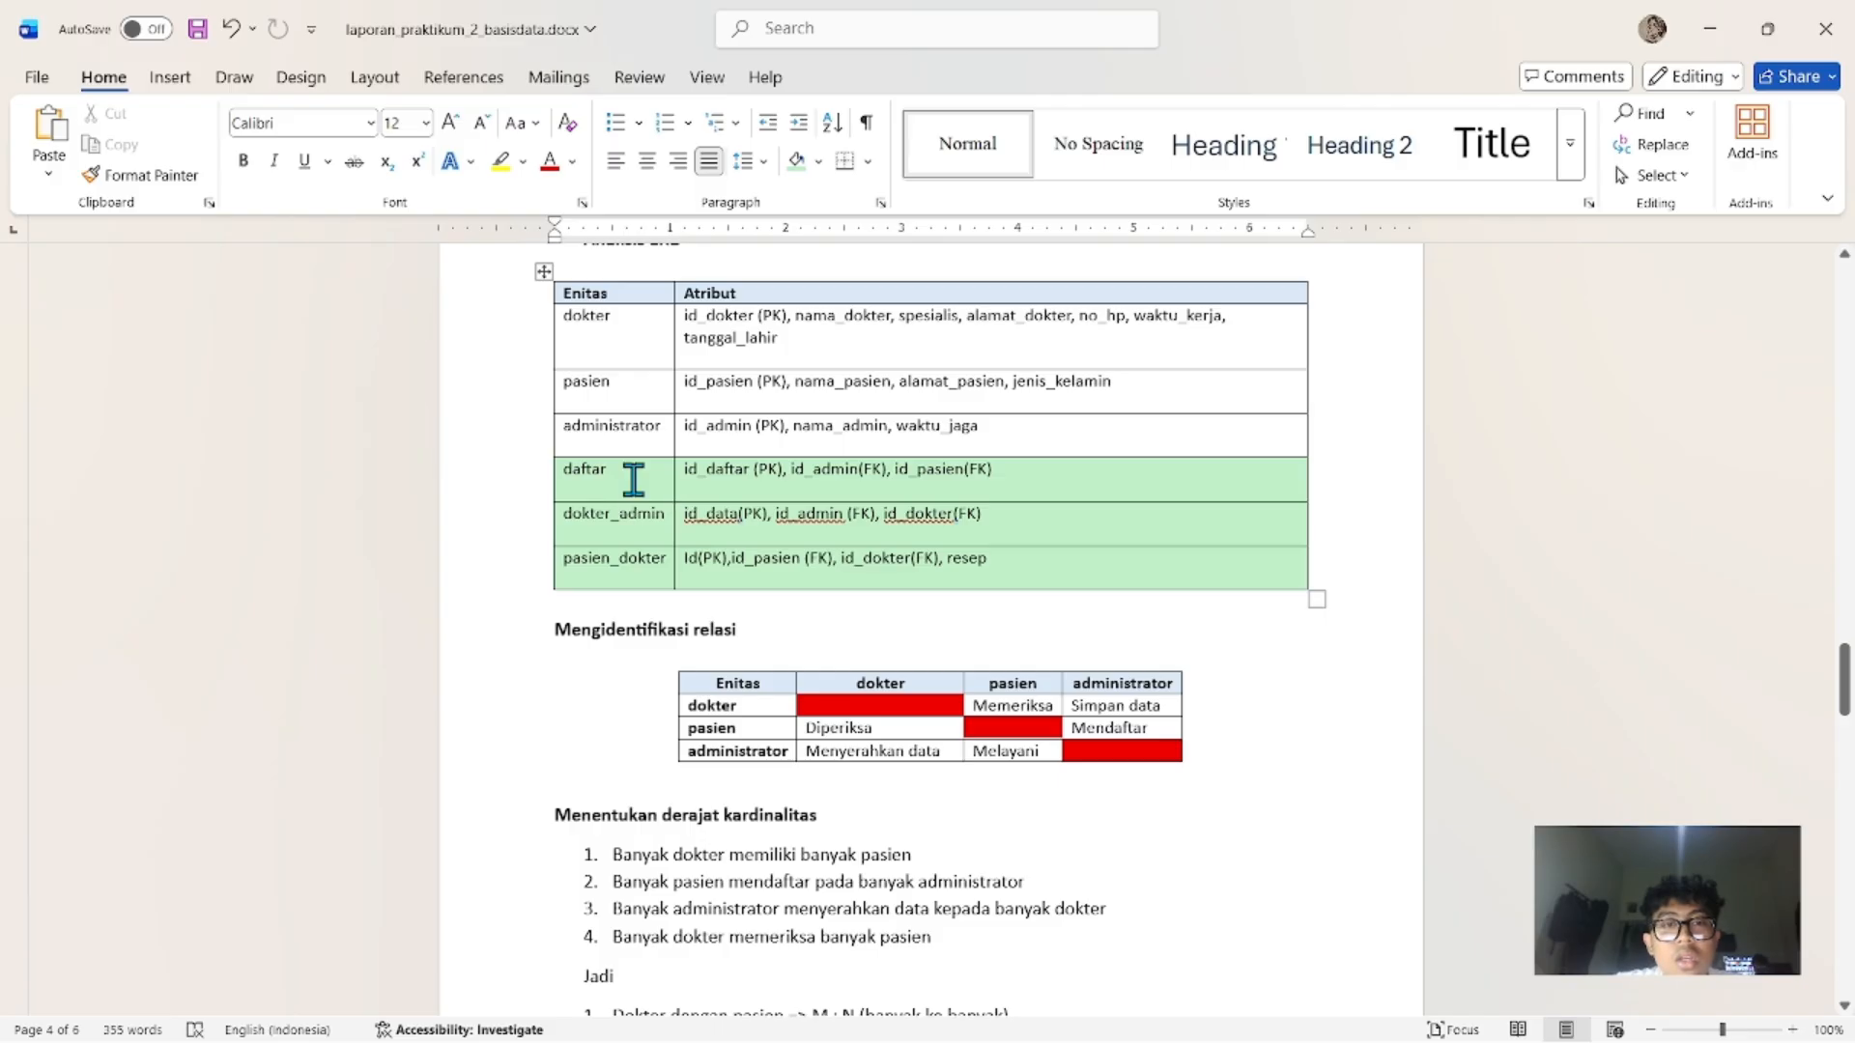
{"action": "key", "text": "alt+Tab"}
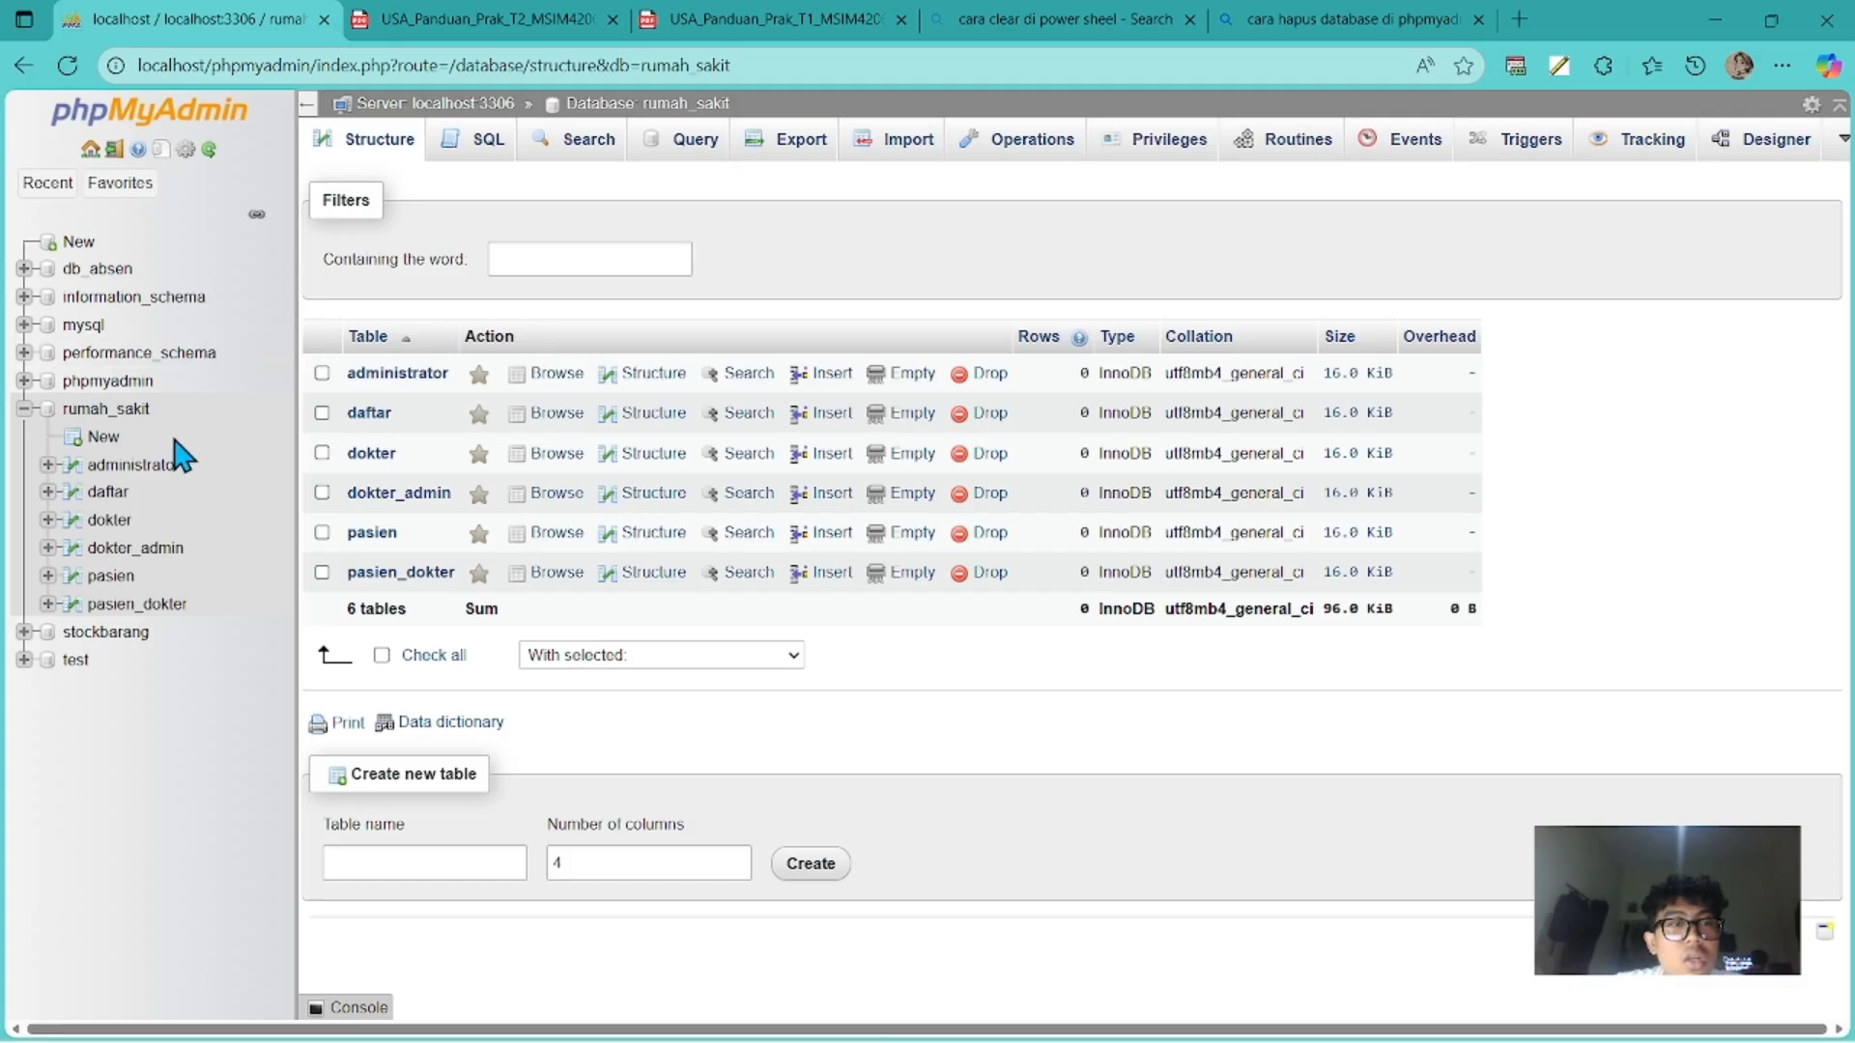
{"action": "left_click", "coordinate": [109, 494]}
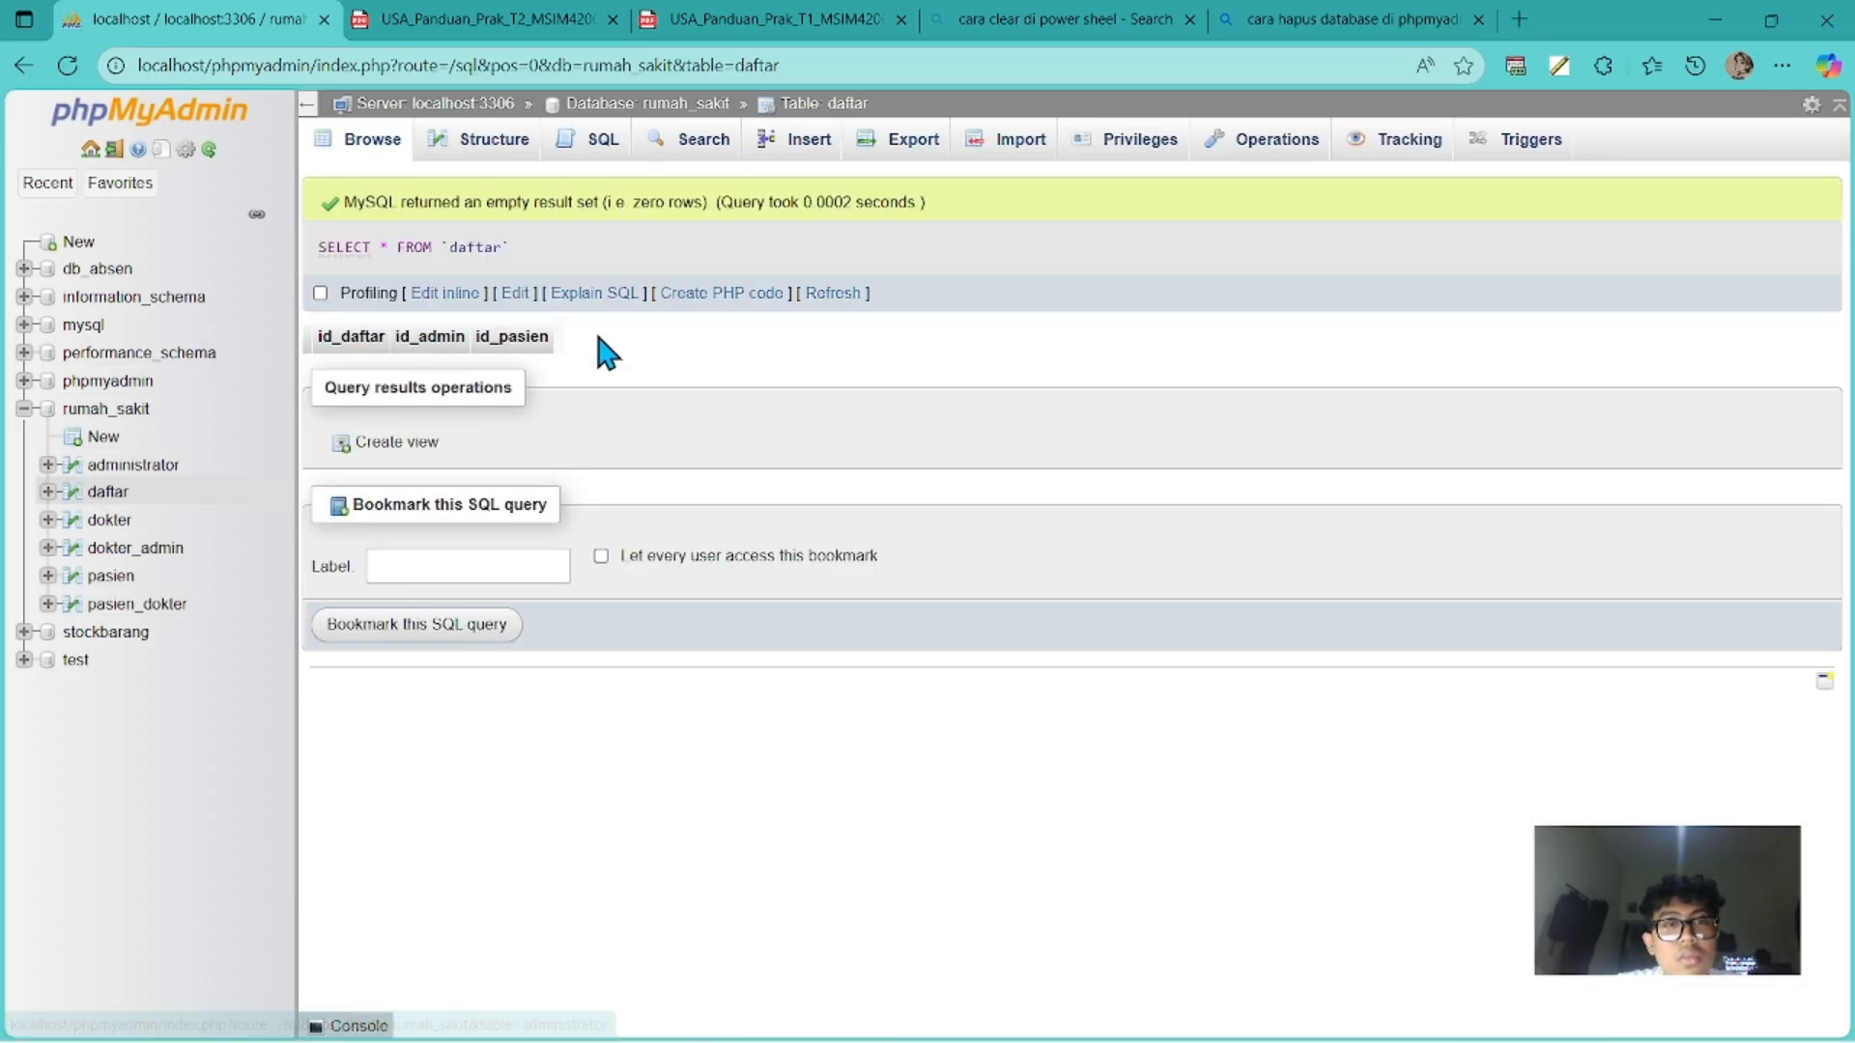
{"action": "left_click", "coordinate": [483, 164]}
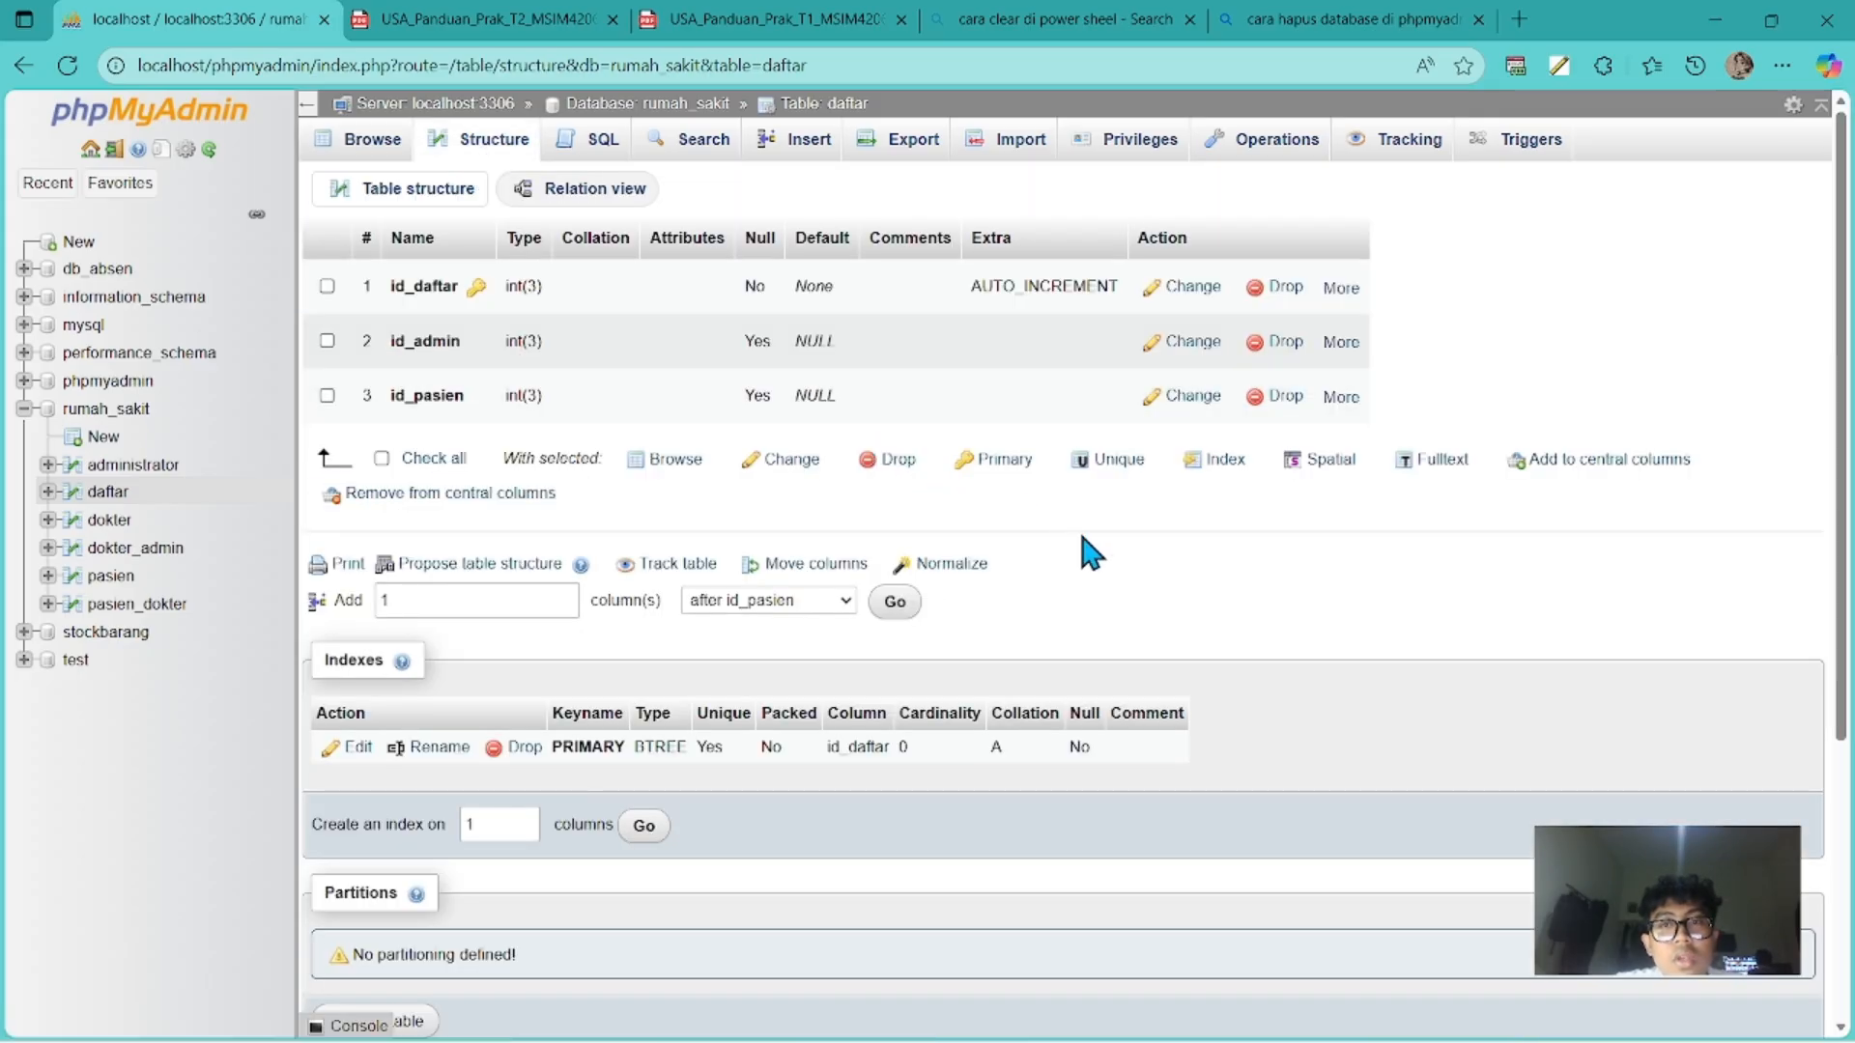
{"action": "key", "text": "alt+Tab"}
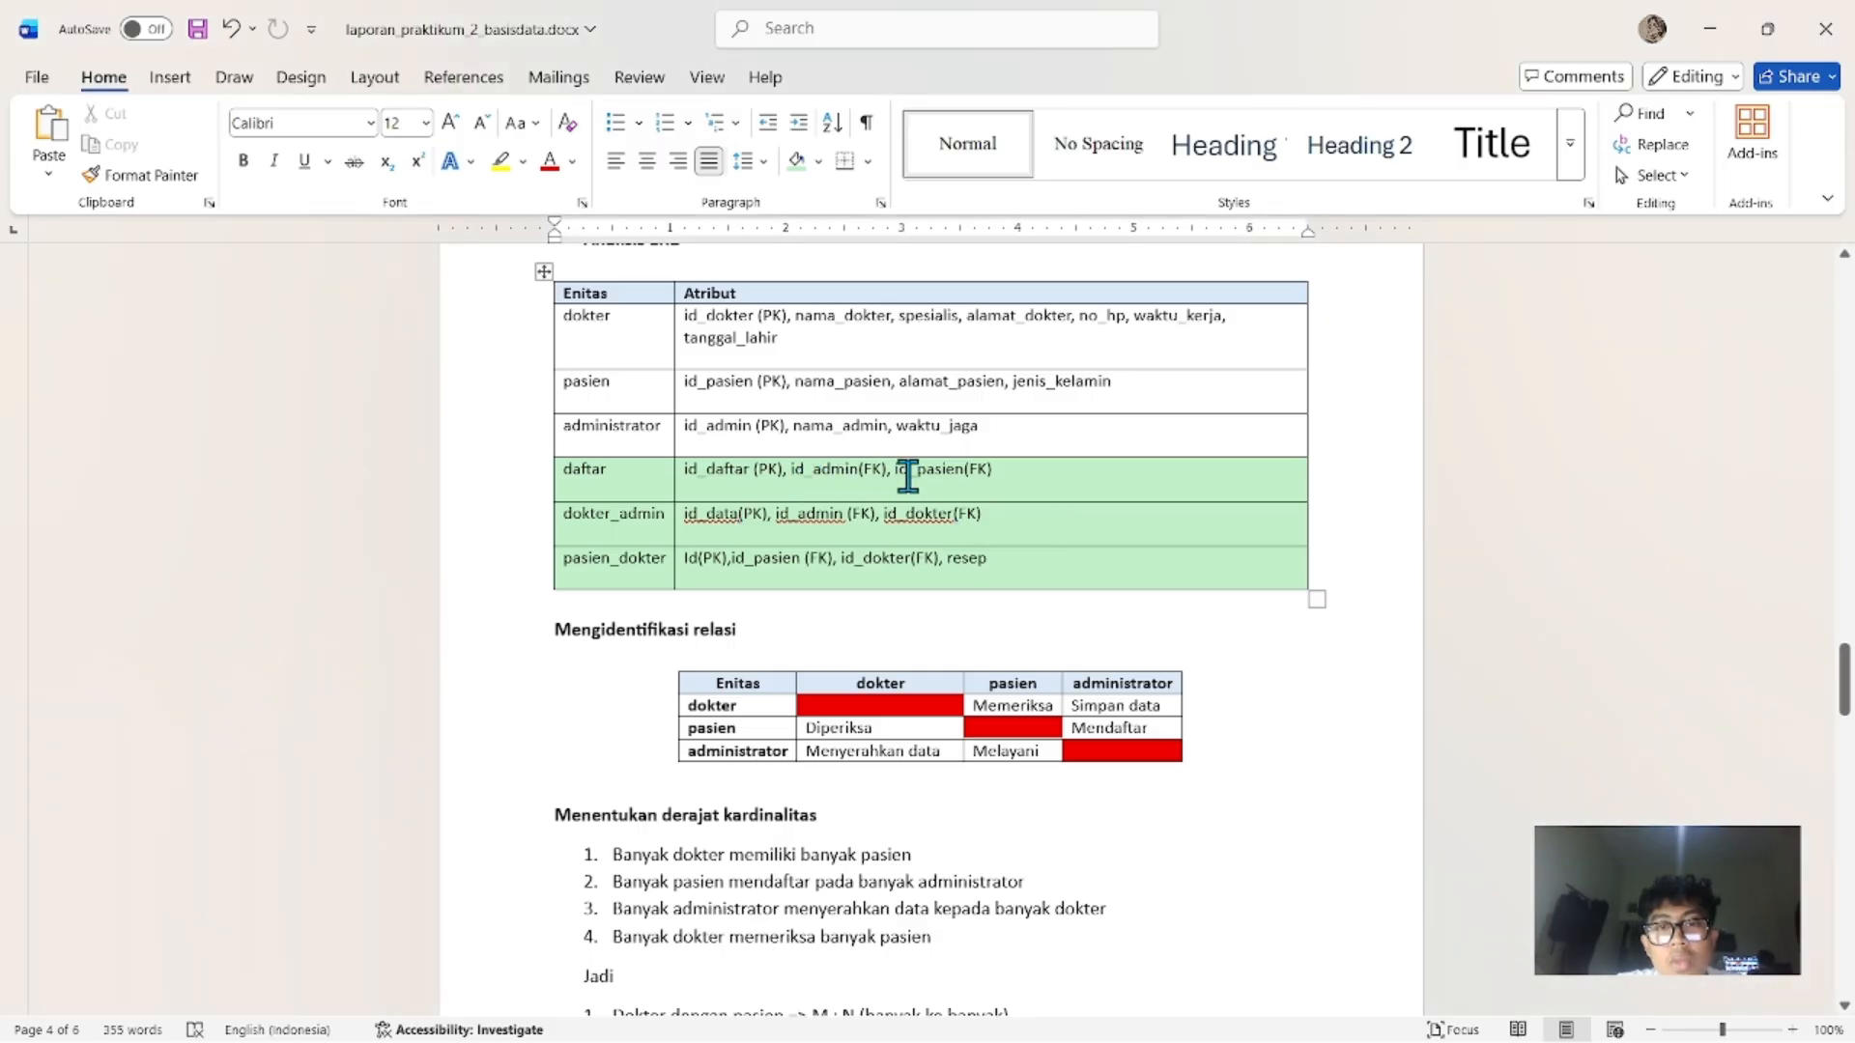
{"action": "key", "text": "alt+Tab"}
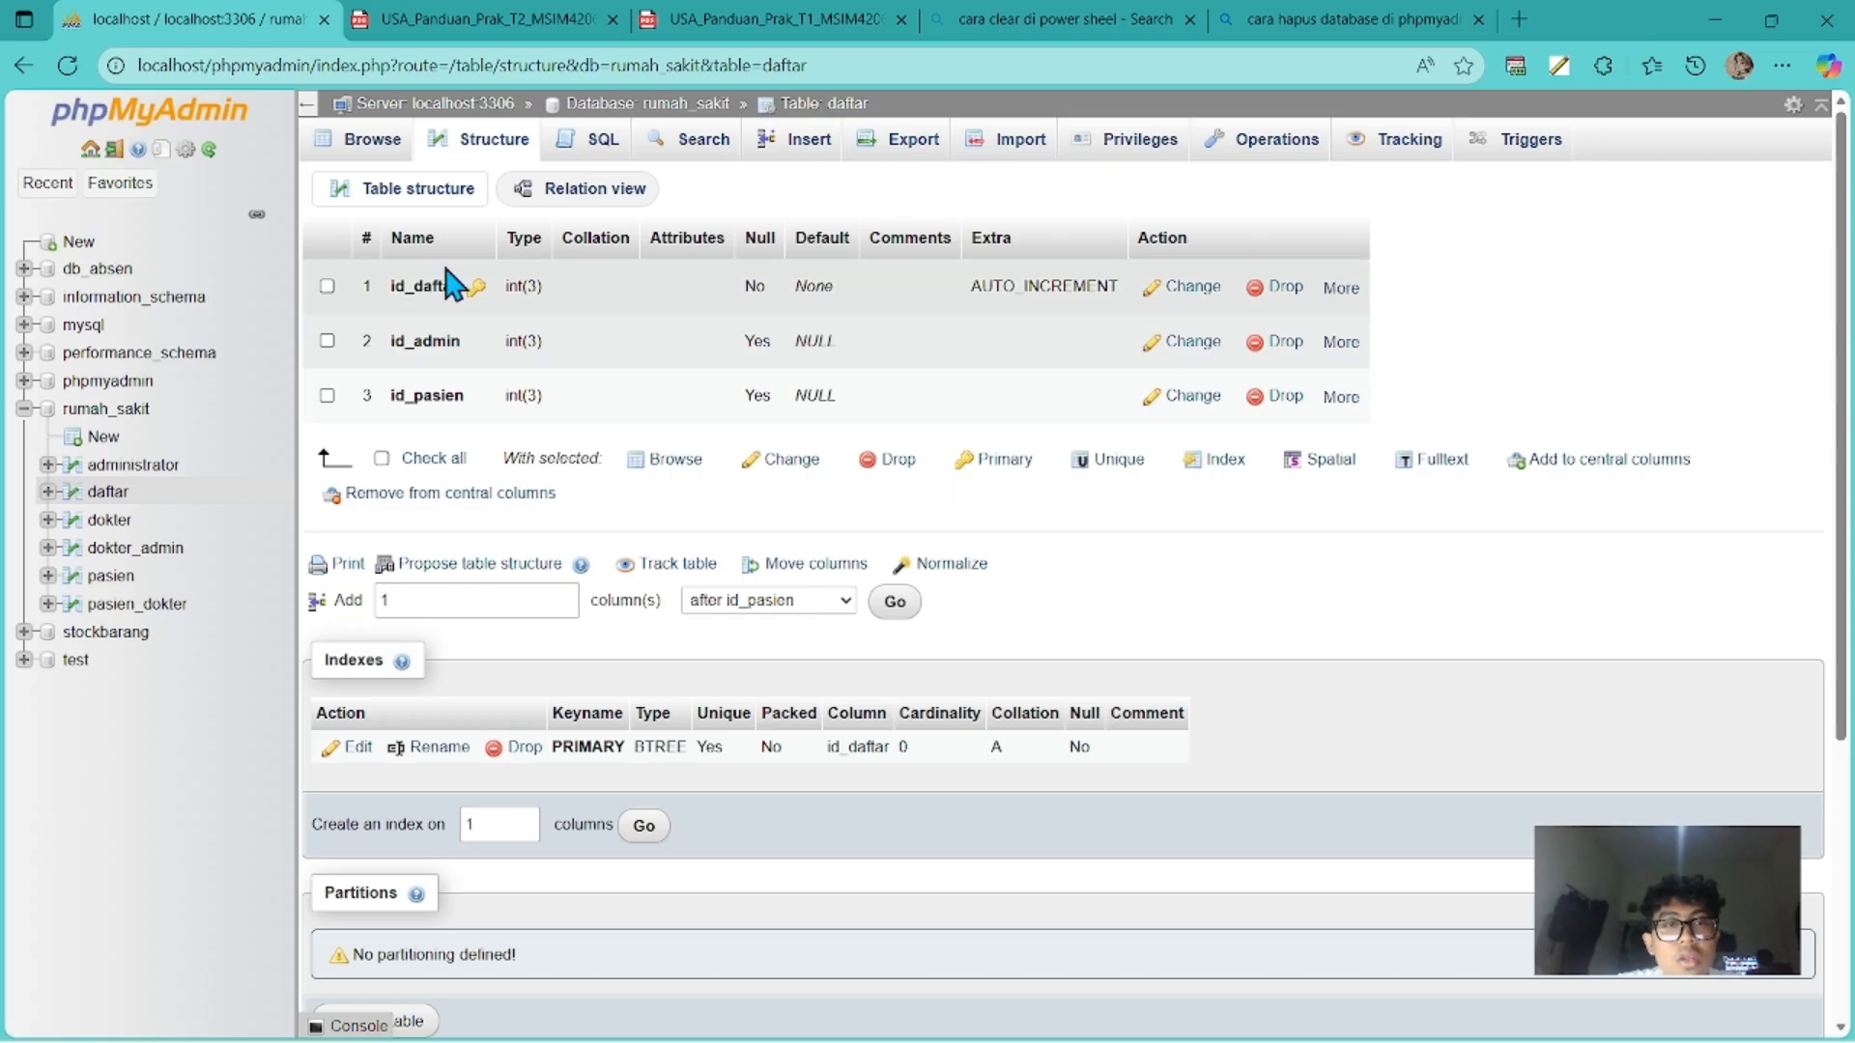
{"action": "left_click", "coordinate": [327, 341]}
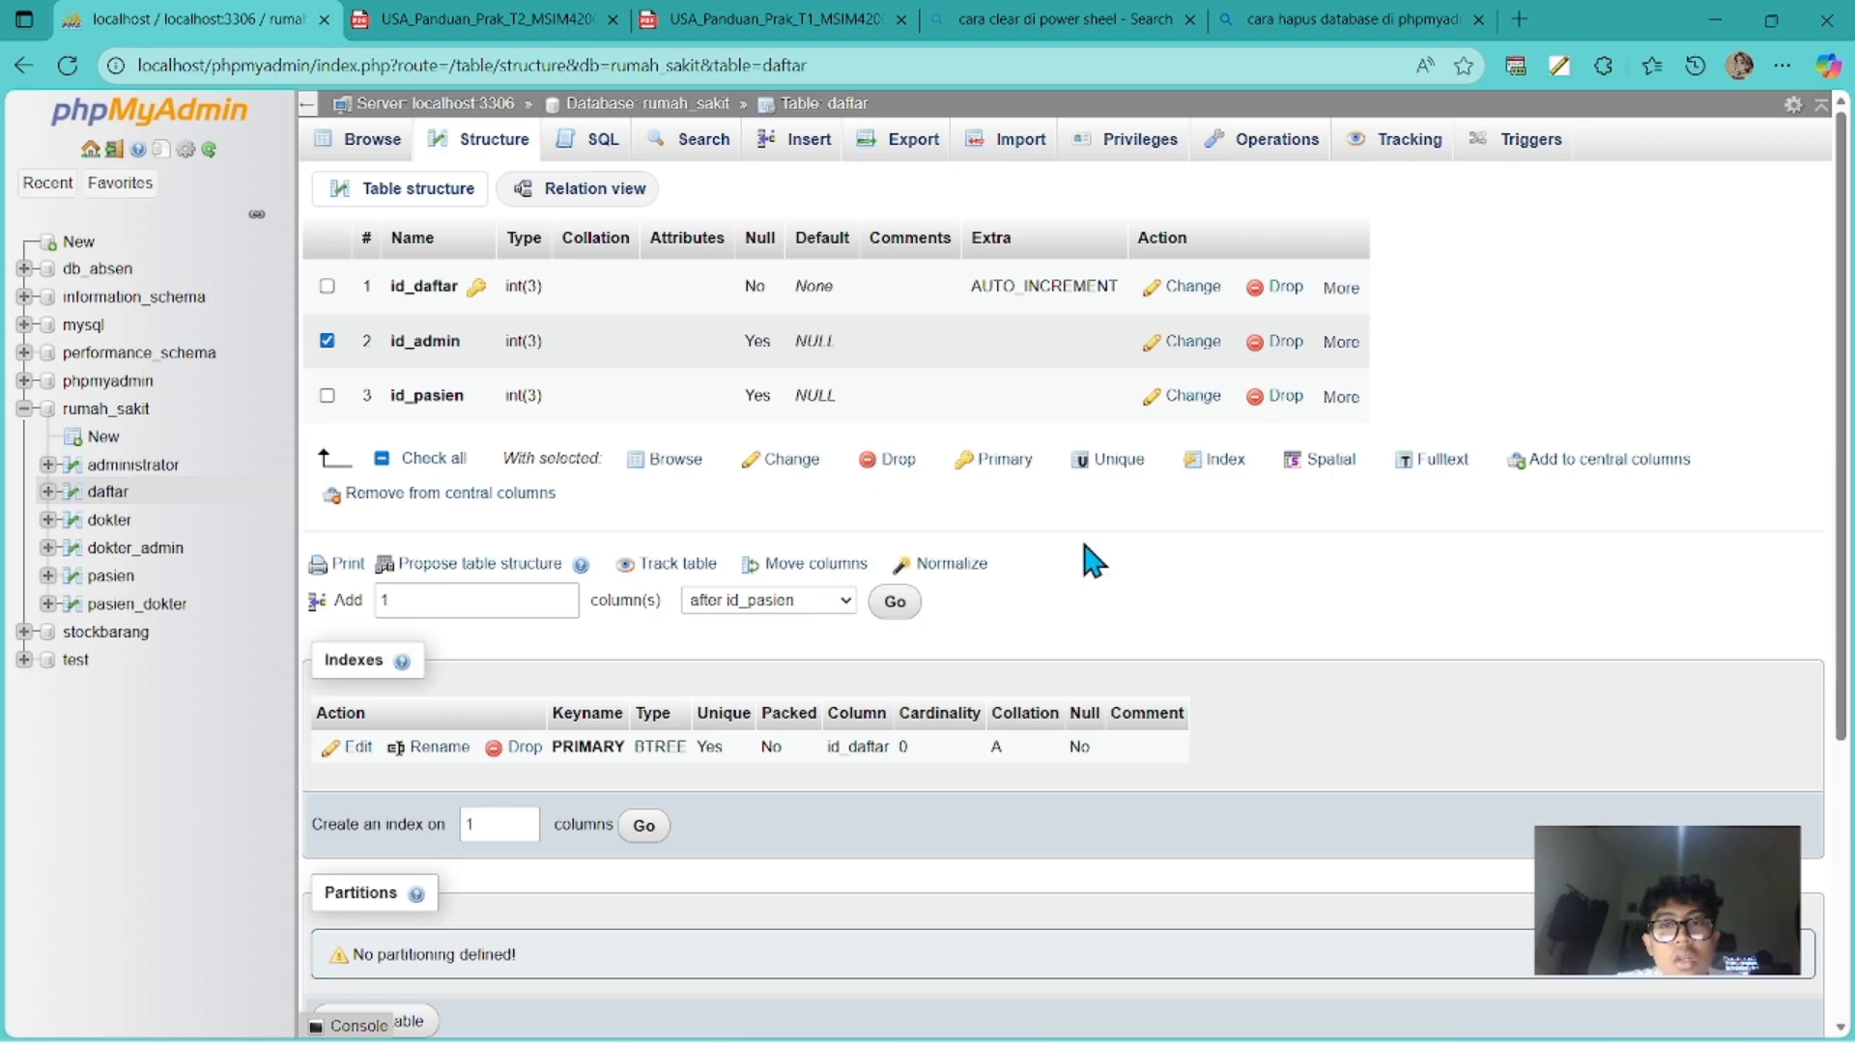
{"action": "left_click", "coordinate": [1212, 462]}
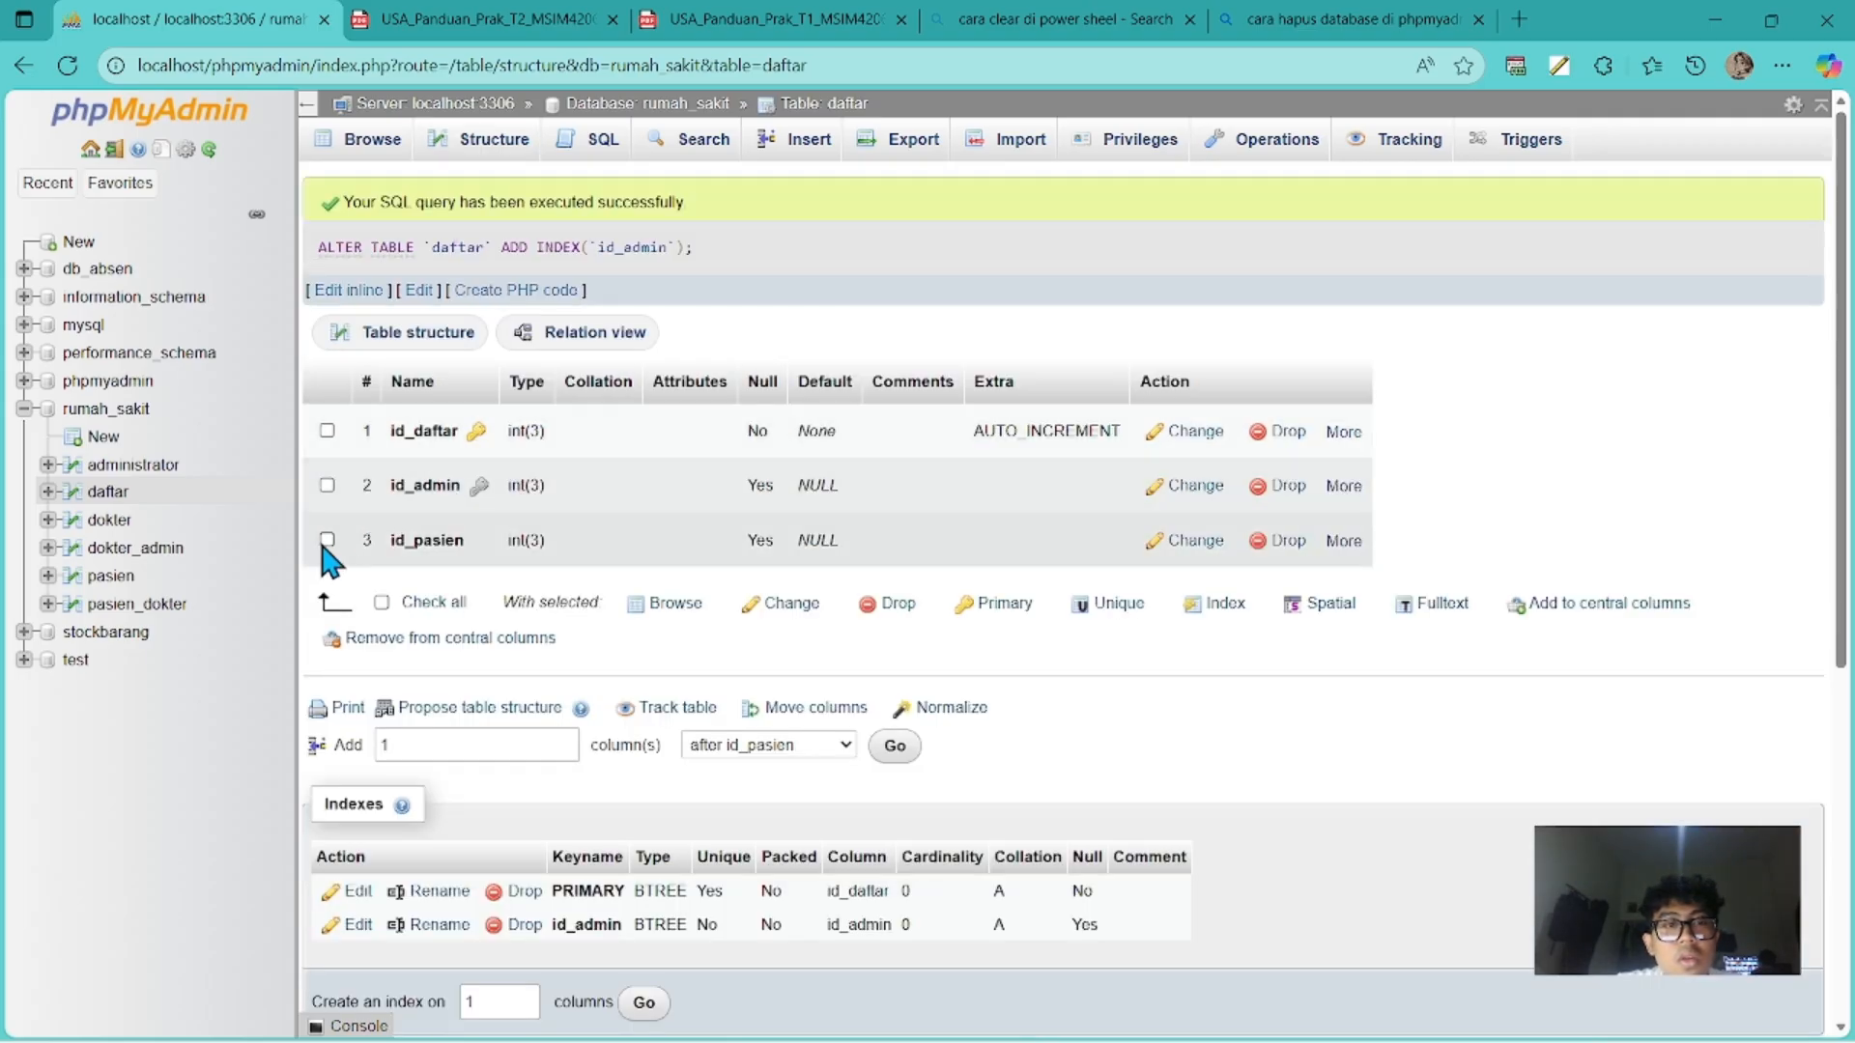
Add an index on the foreign key id_pasien in the daftar table, checking it against the Word report.
{"action": "key", "text": "alt+Tab"}
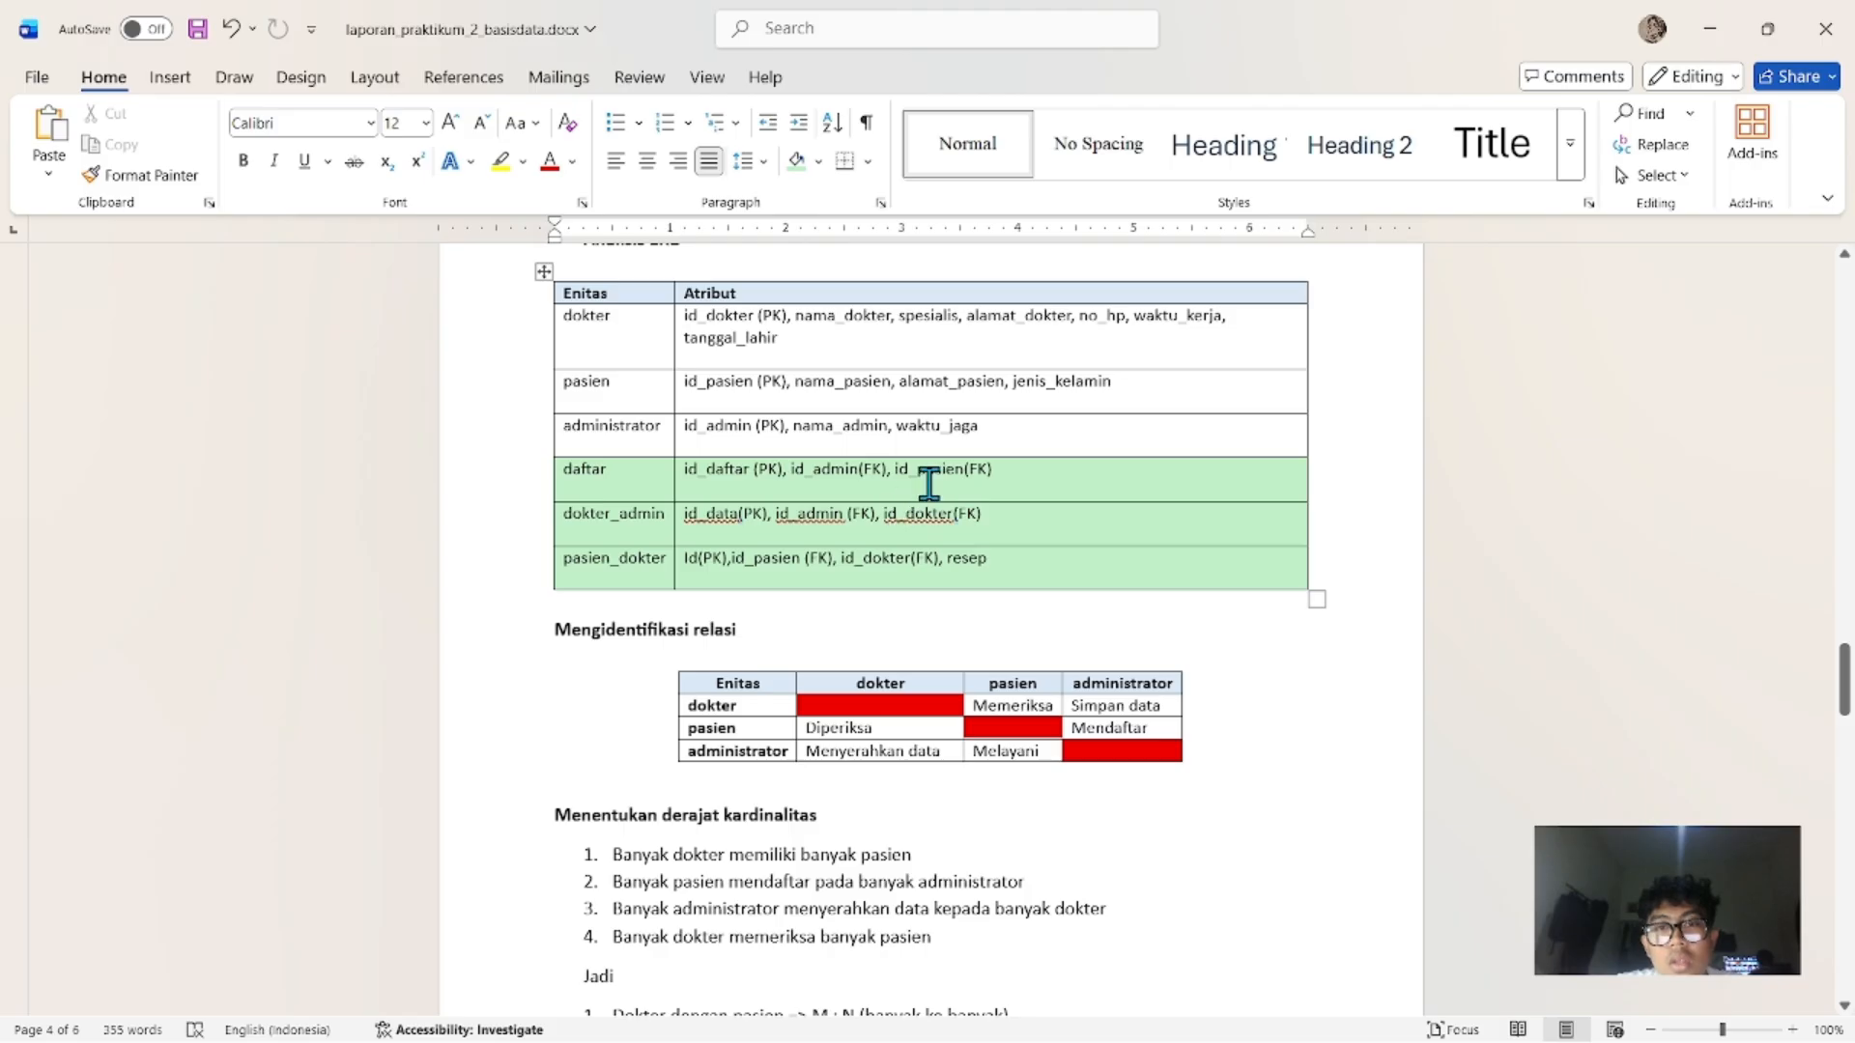
{"action": "key", "text": "alt+Tab"}
{"action": "left_click", "coordinate": [1198, 605]}
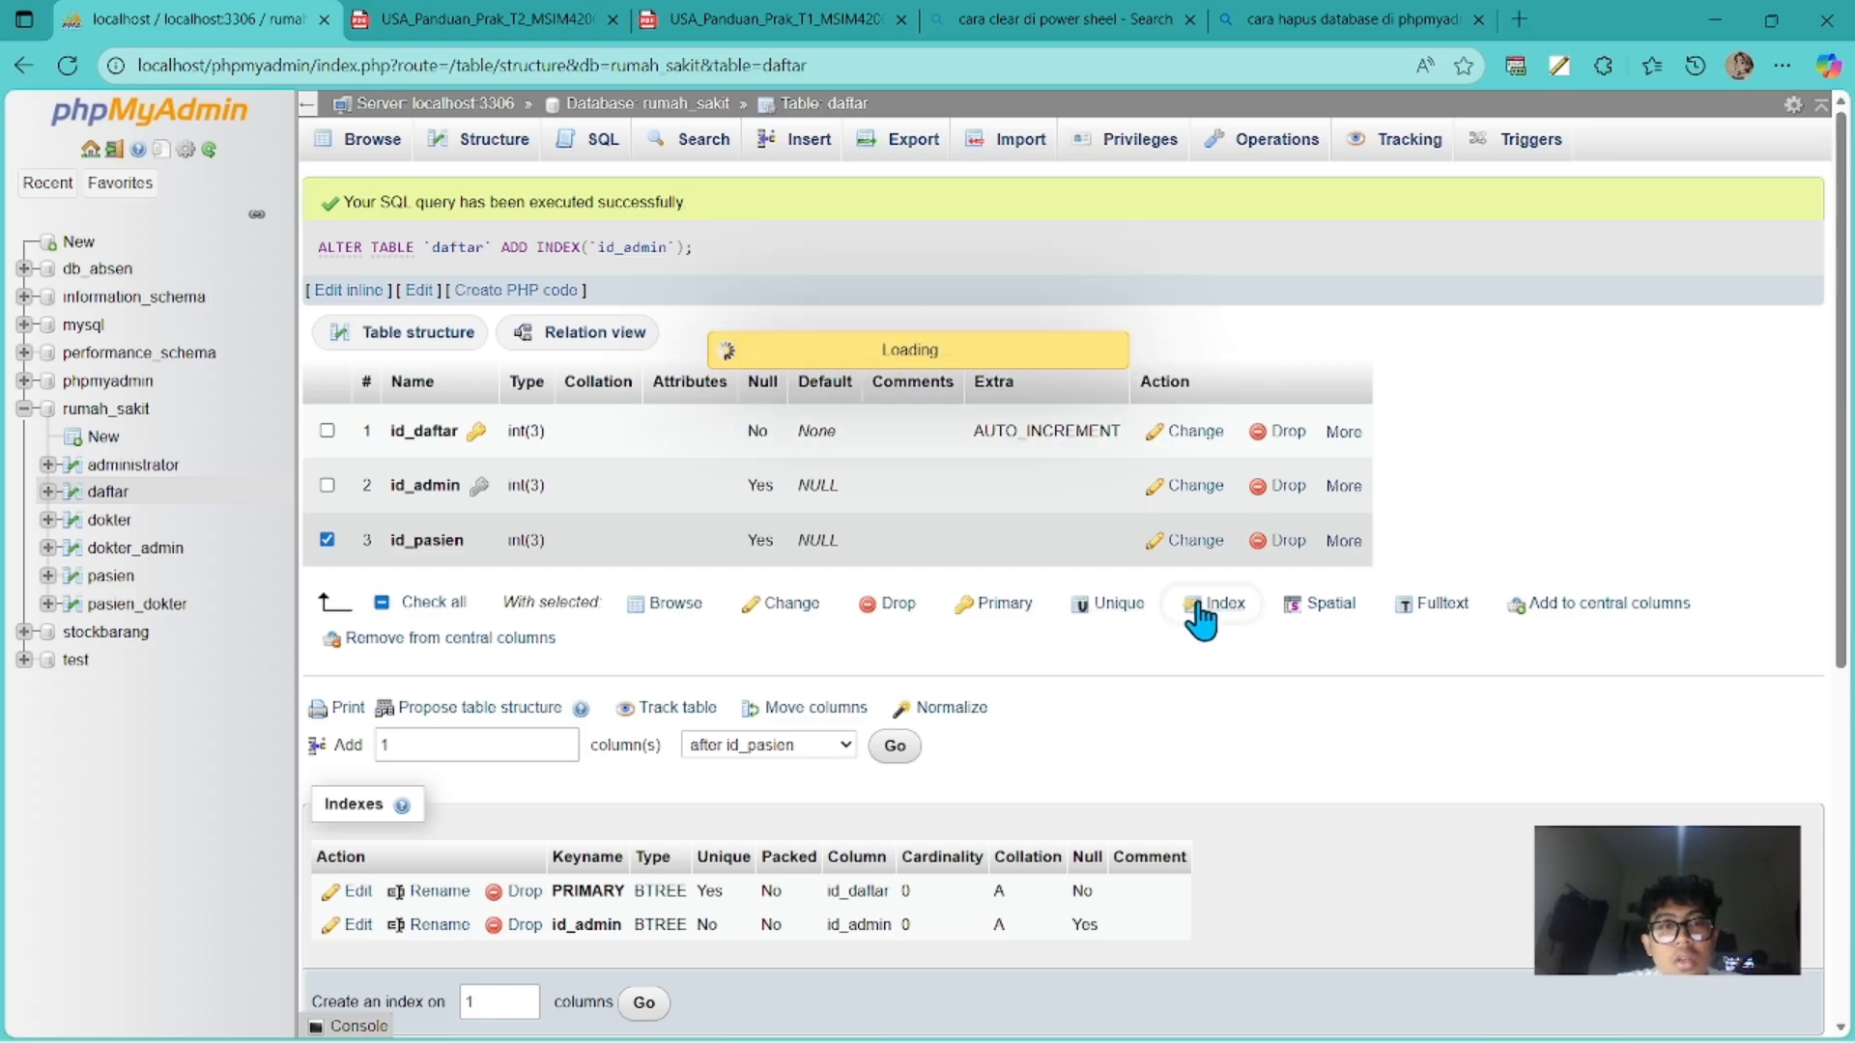
{"action": "key", "text": "alt+Tab"}
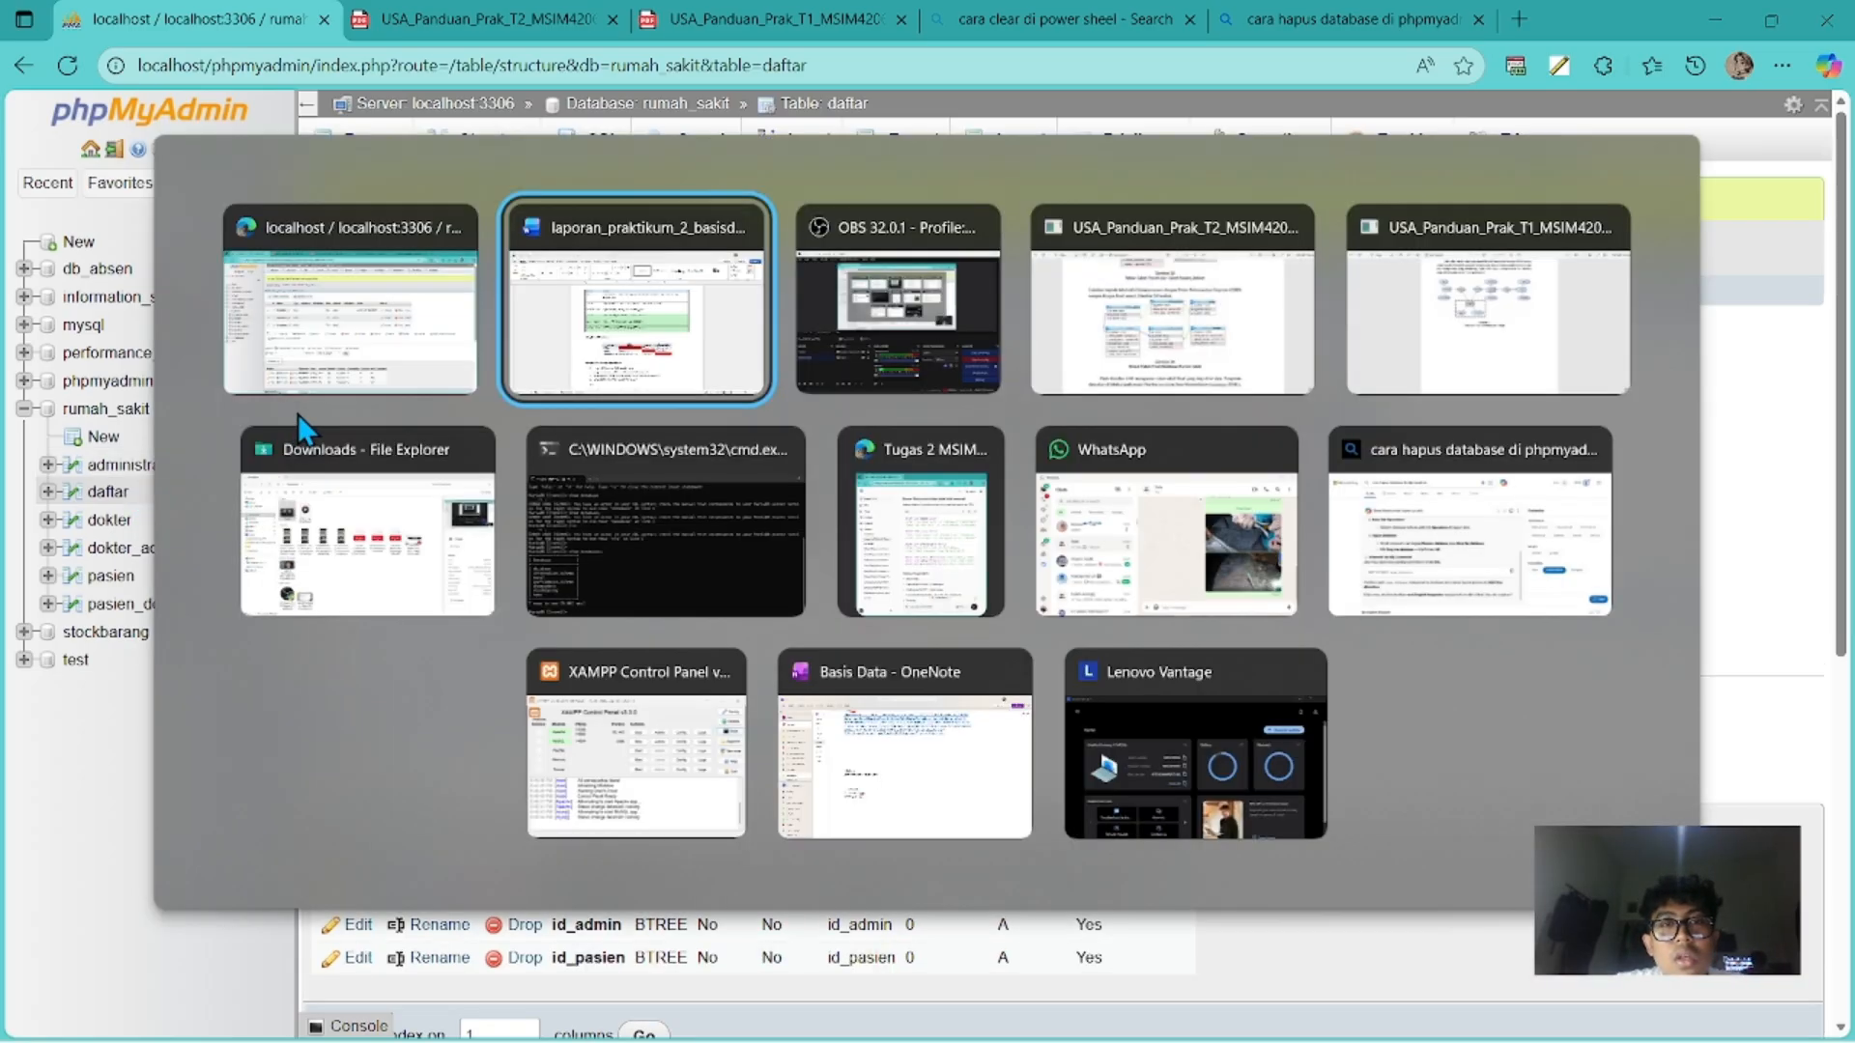
{"action": "key", "text": "alt+Tab"}
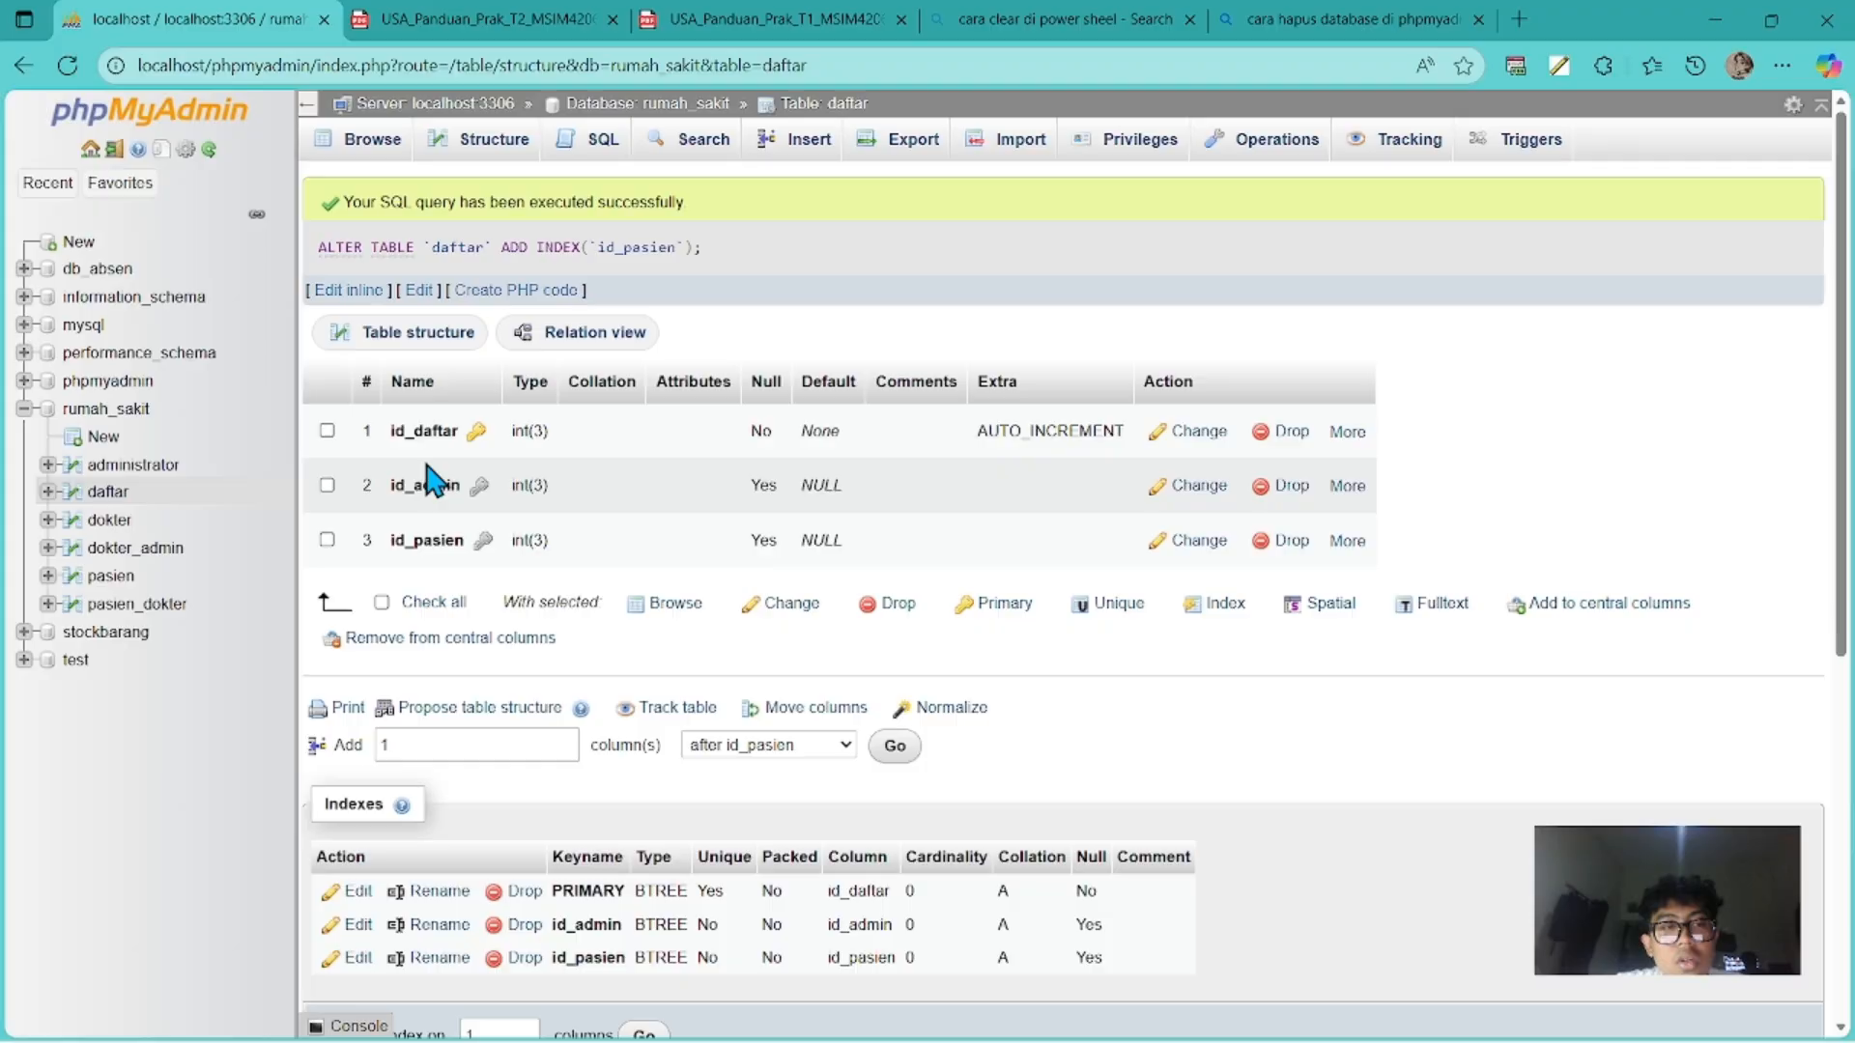
Open the structure of dokter_admin, check its foreign keys in the Word report and add an index on id_admin.
{"action": "left_click", "coordinate": [145, 548]}
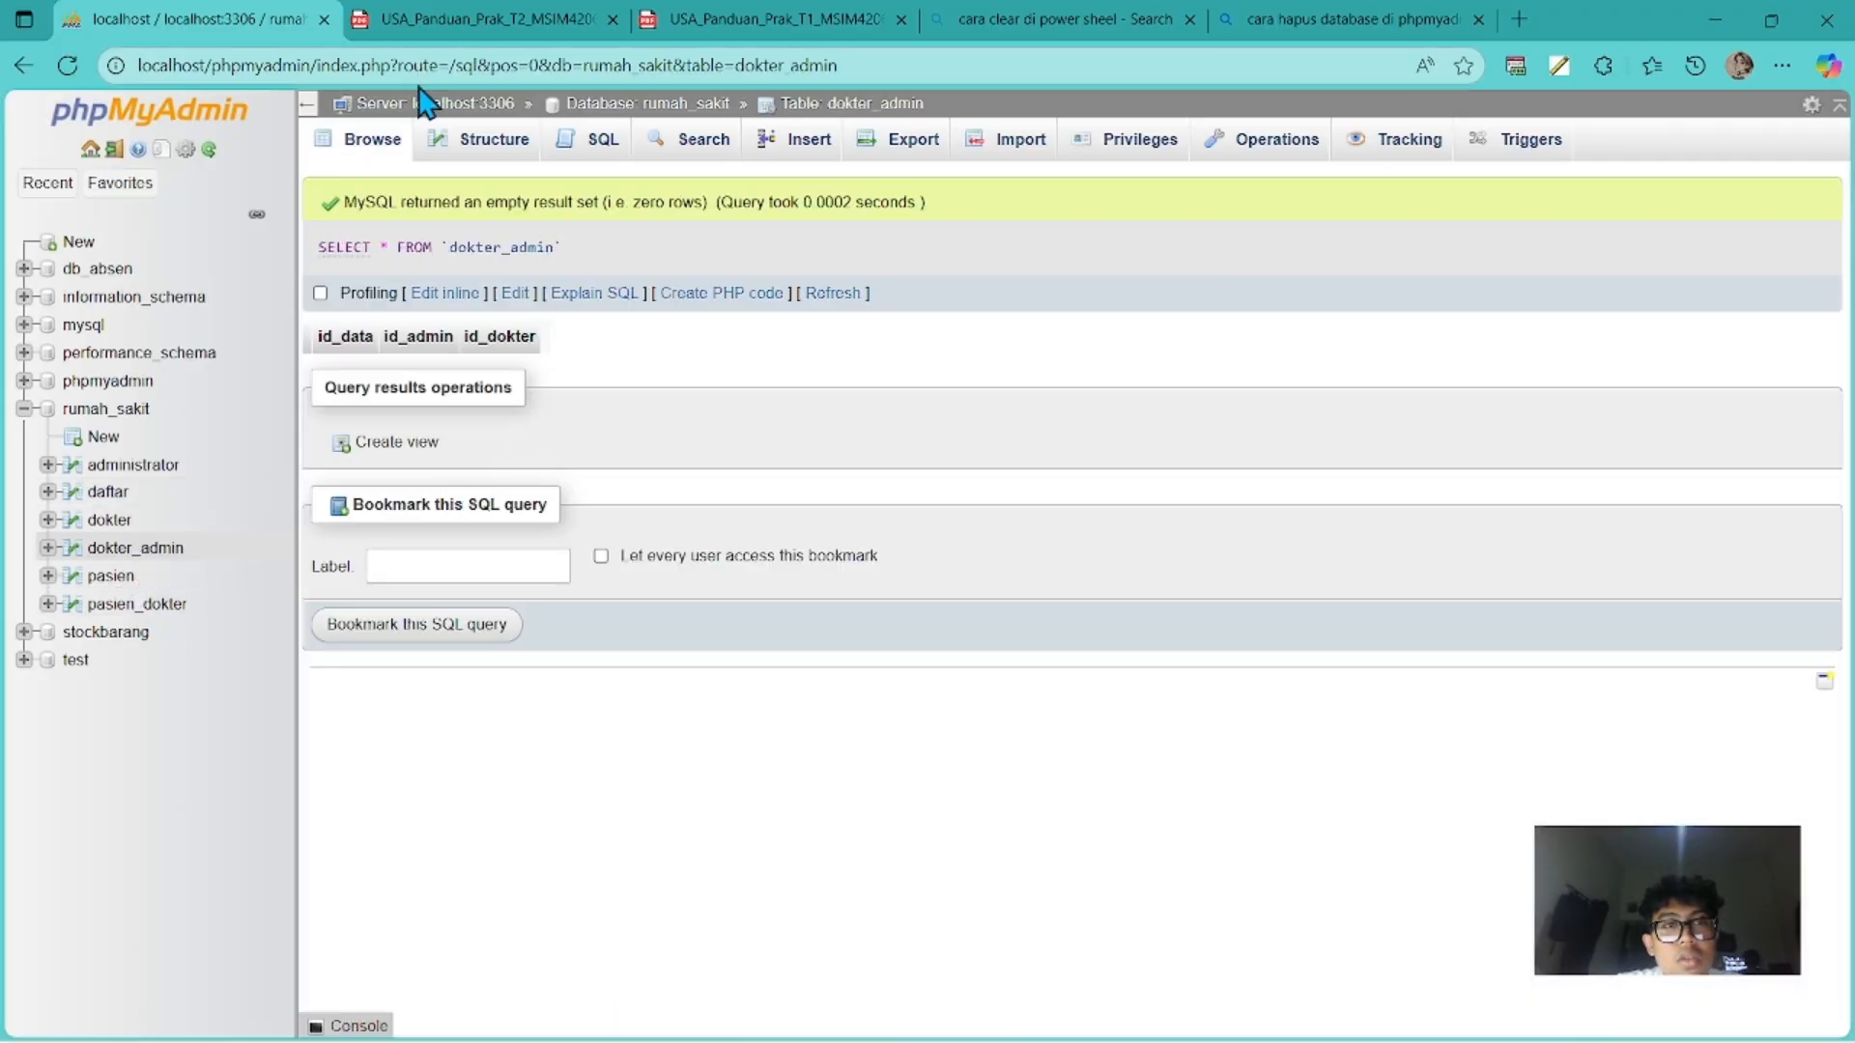
{"action": "left_click", "coordinate": [447, 143]}
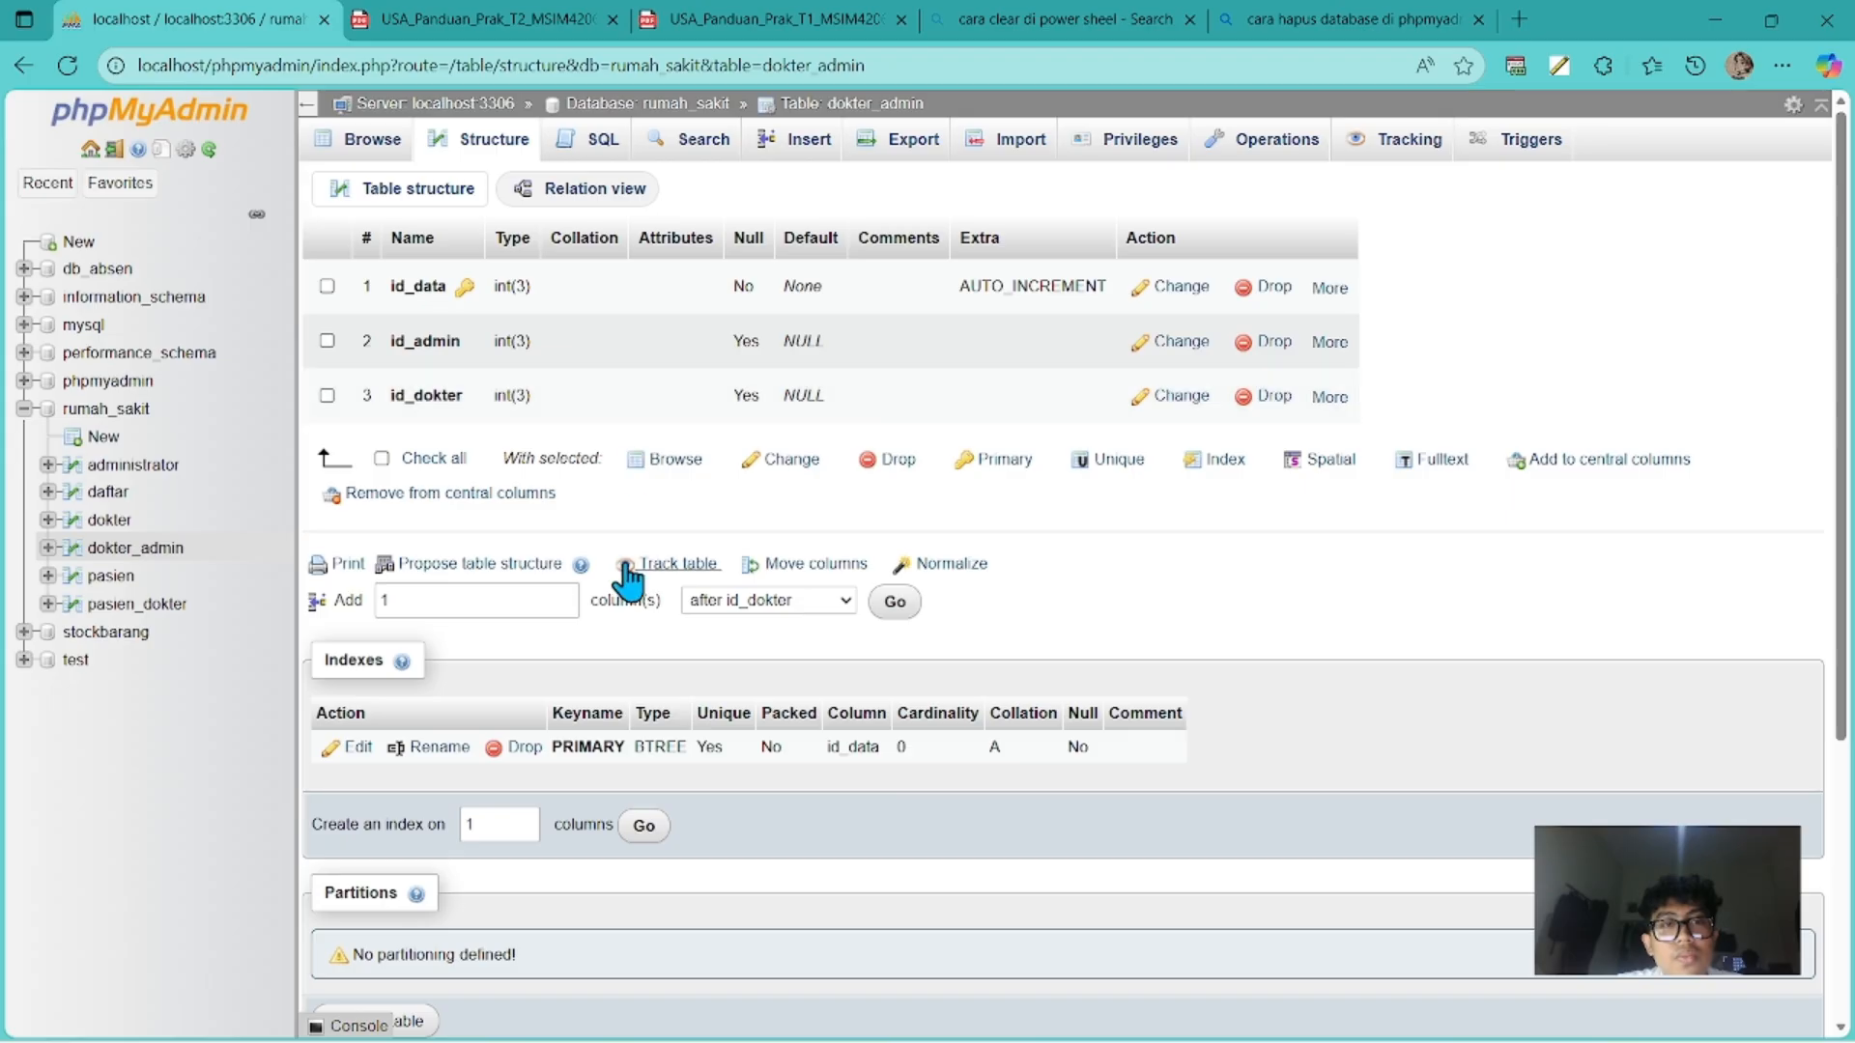
{"action": "key", "text": "alt+Tab"}
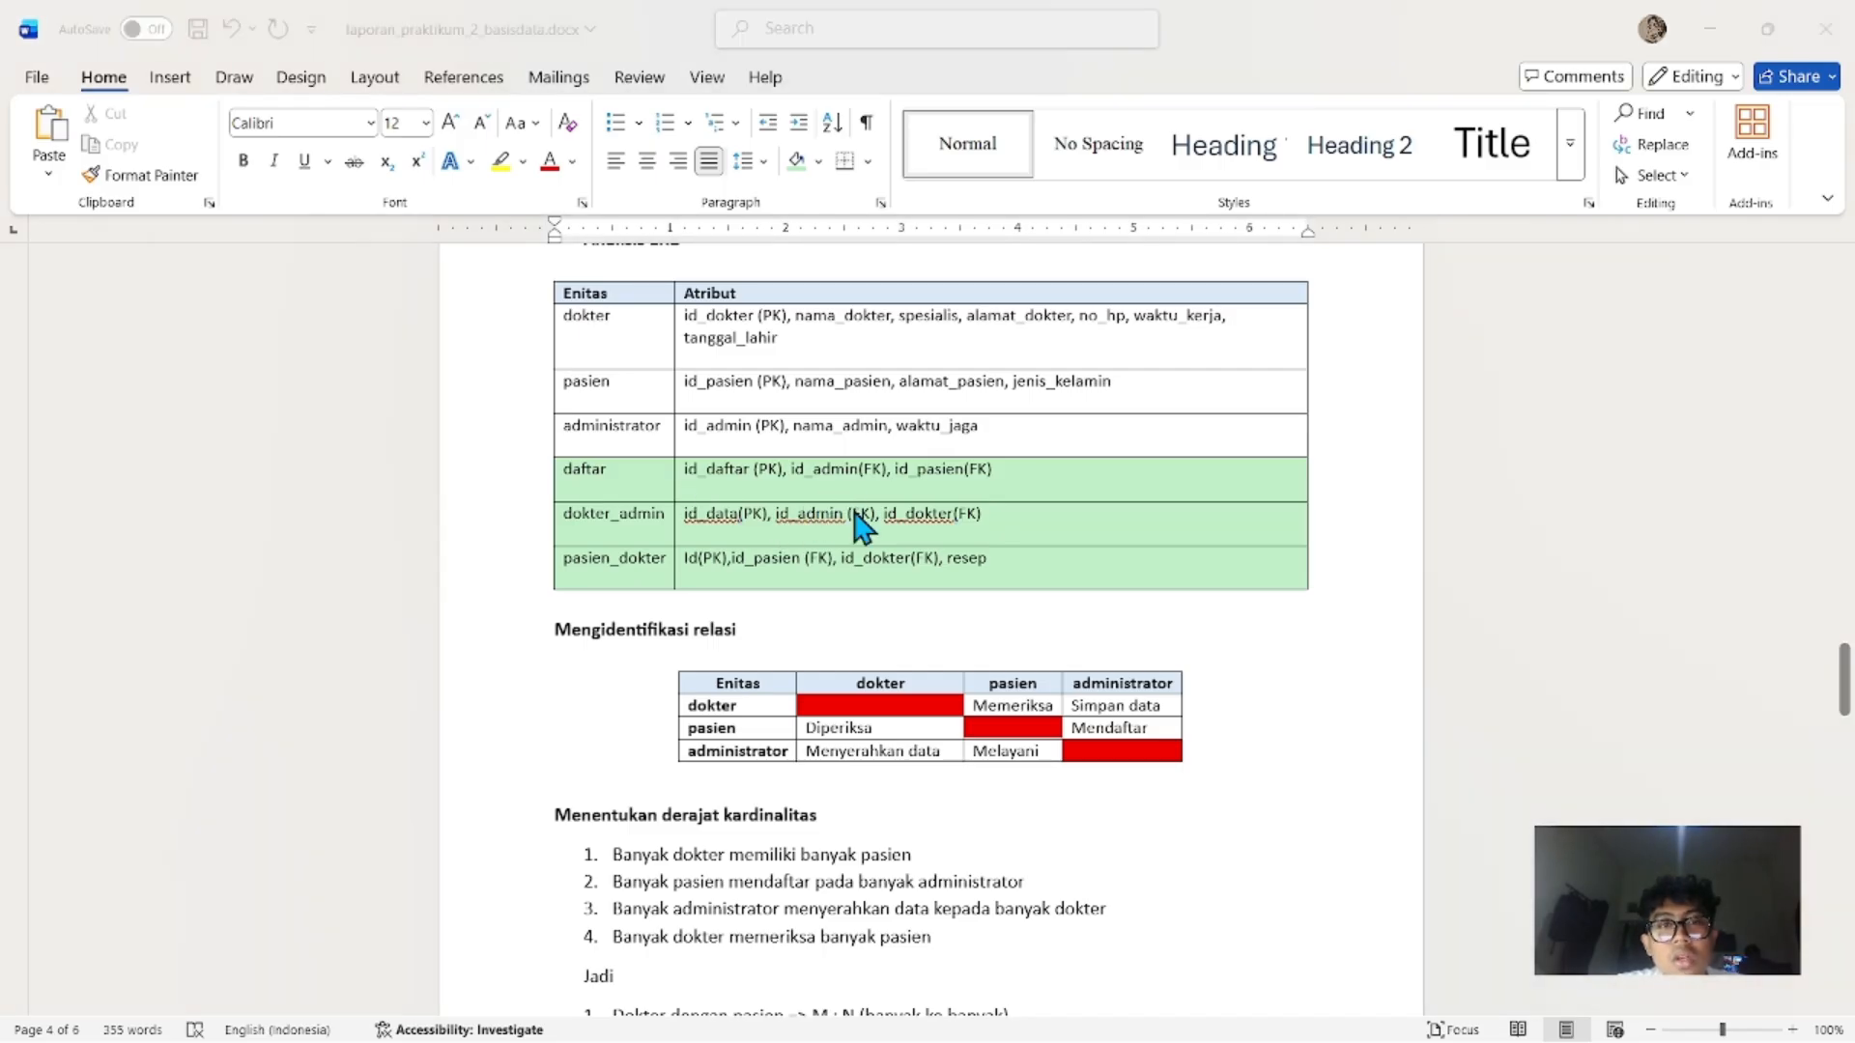
{"action": "key", "text": "alt+Tab"}
{"action": "left_click", "coordinate": [327, 341]}
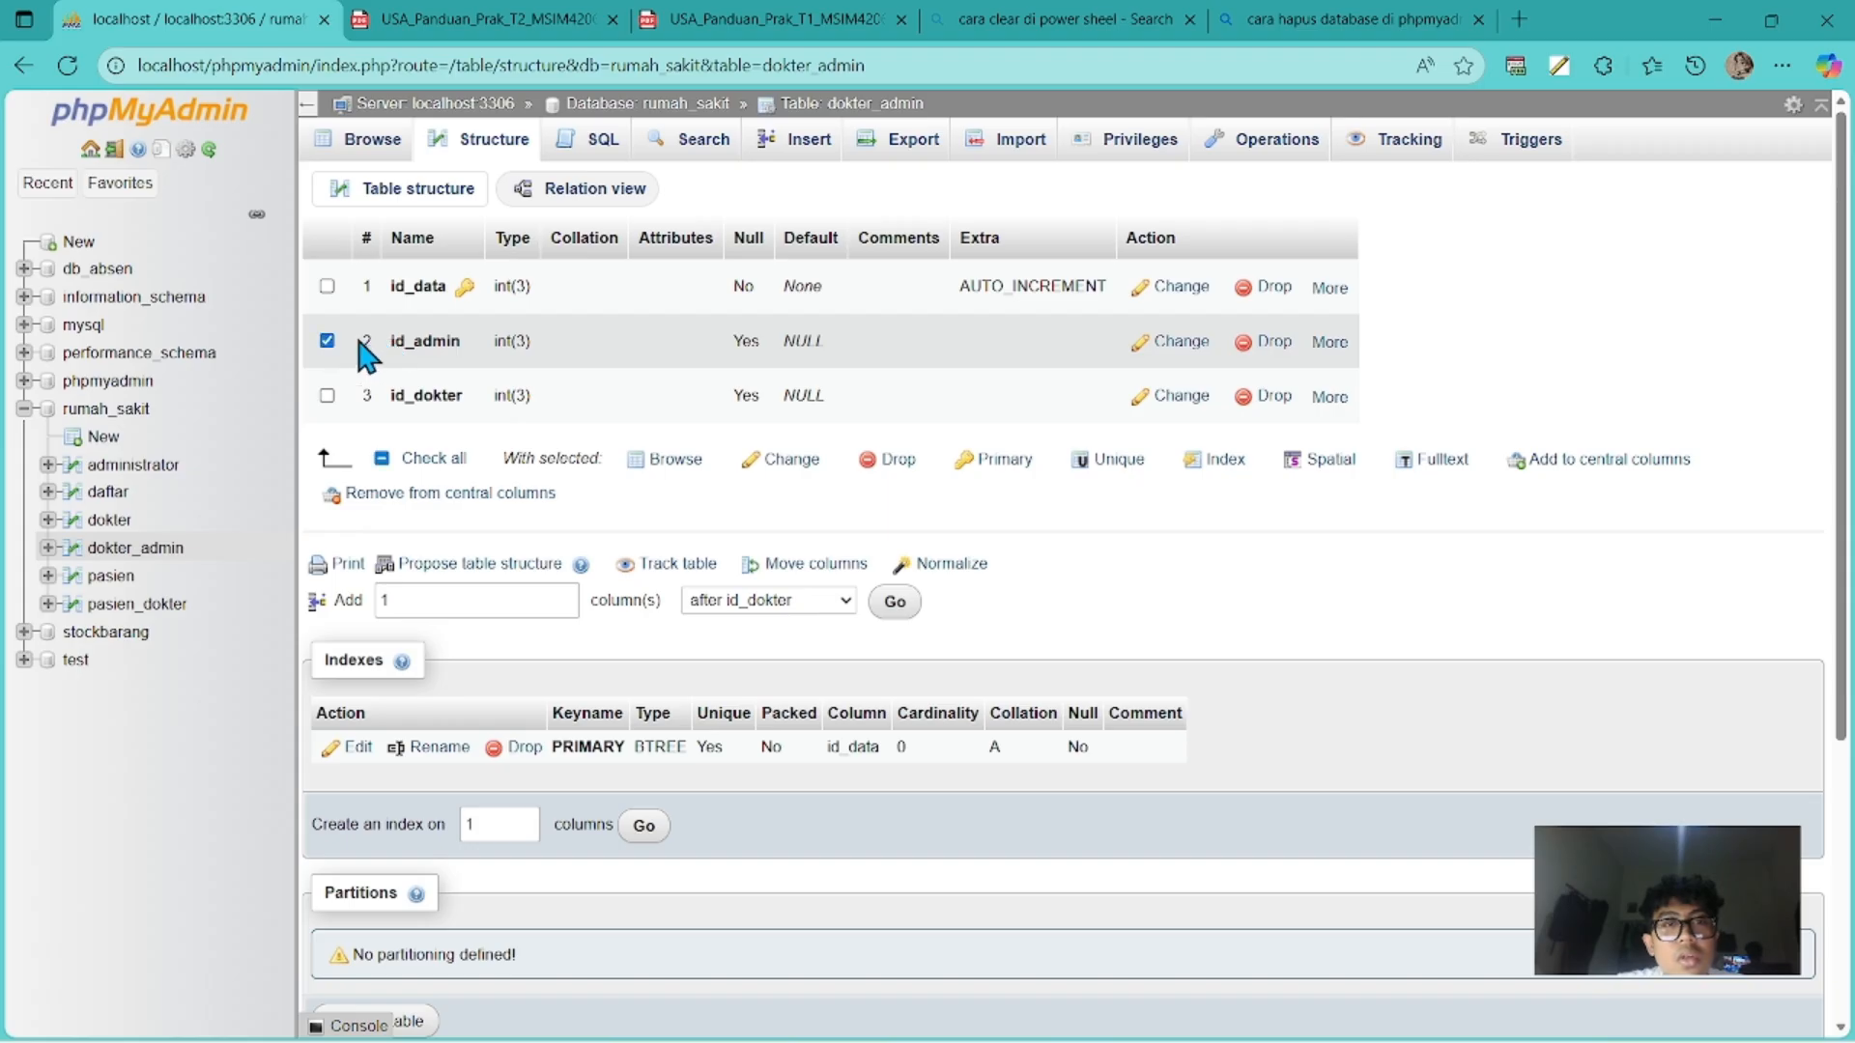
{"action": "left_click", "coordinate": [1216, 459]}
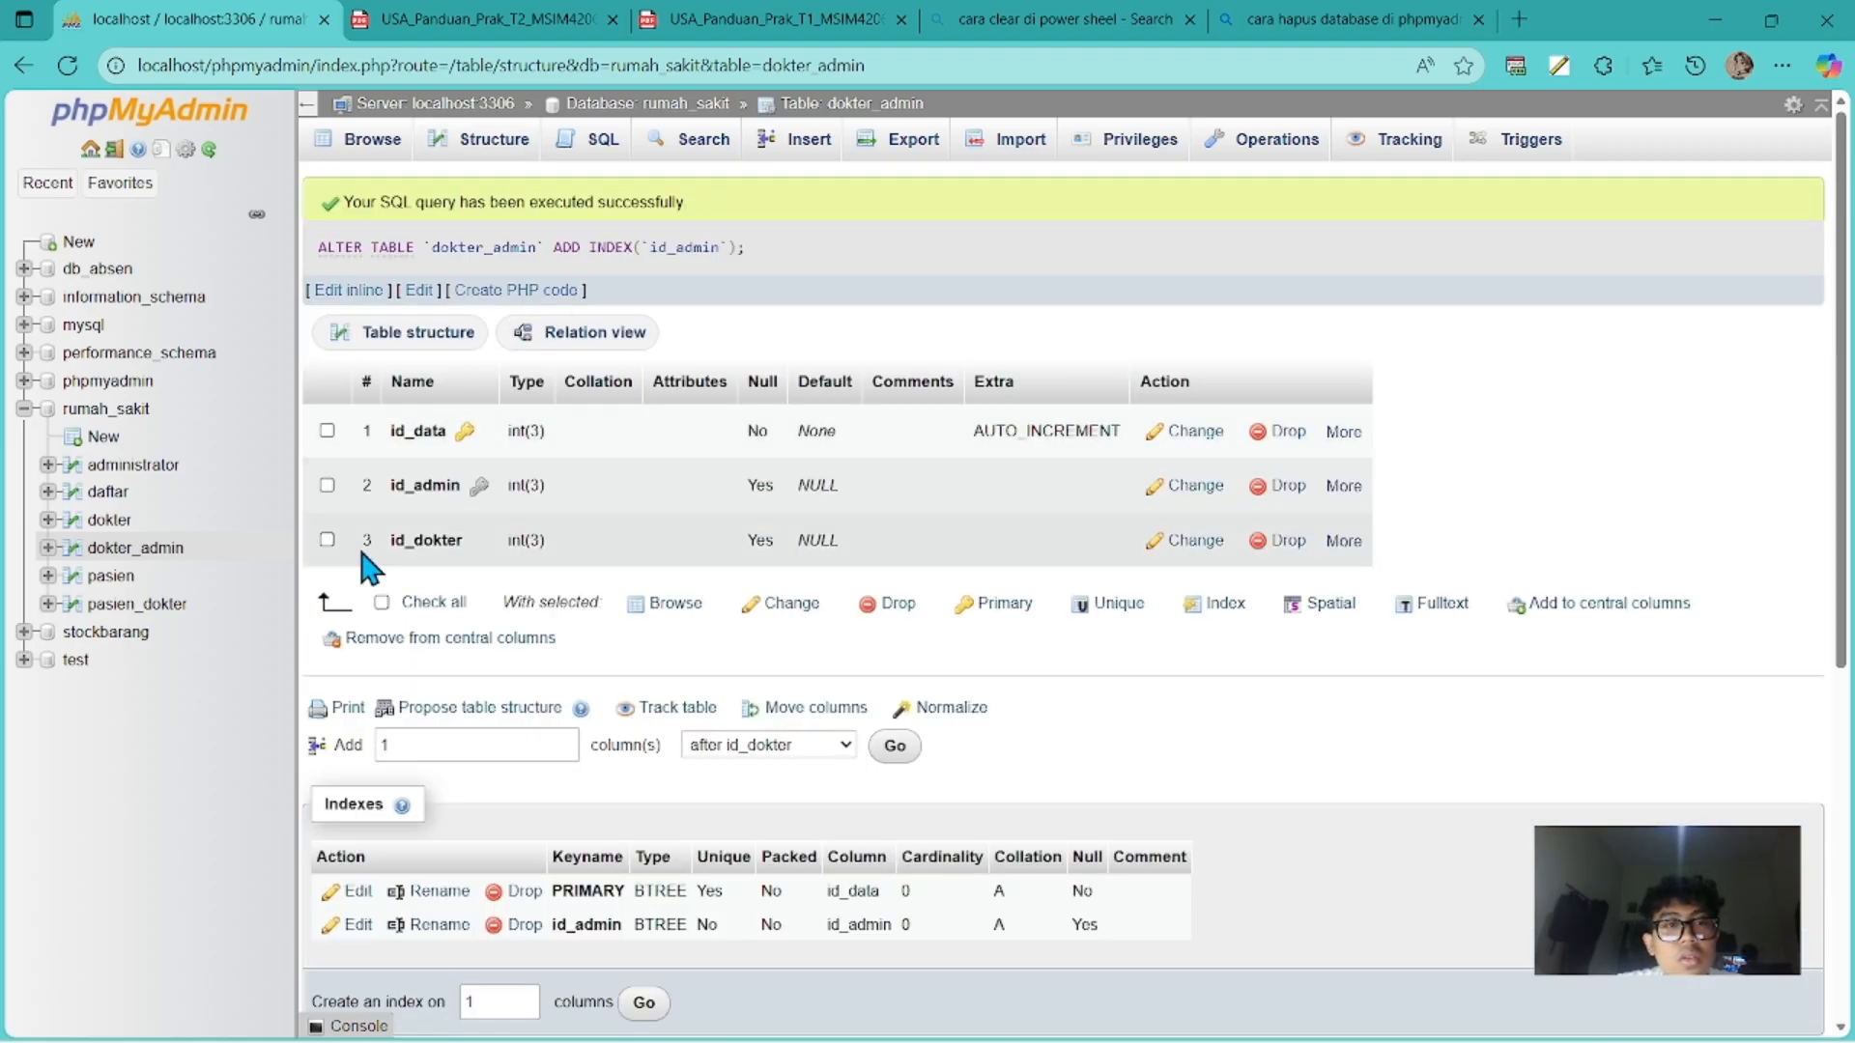
Add an index on id_dokter in the dokter_admin table and check the Word report's attribute table.
{"action": "left_click", "coordinate": [1221, 608]}
{"action": "key", "text": "alt+Tab"}
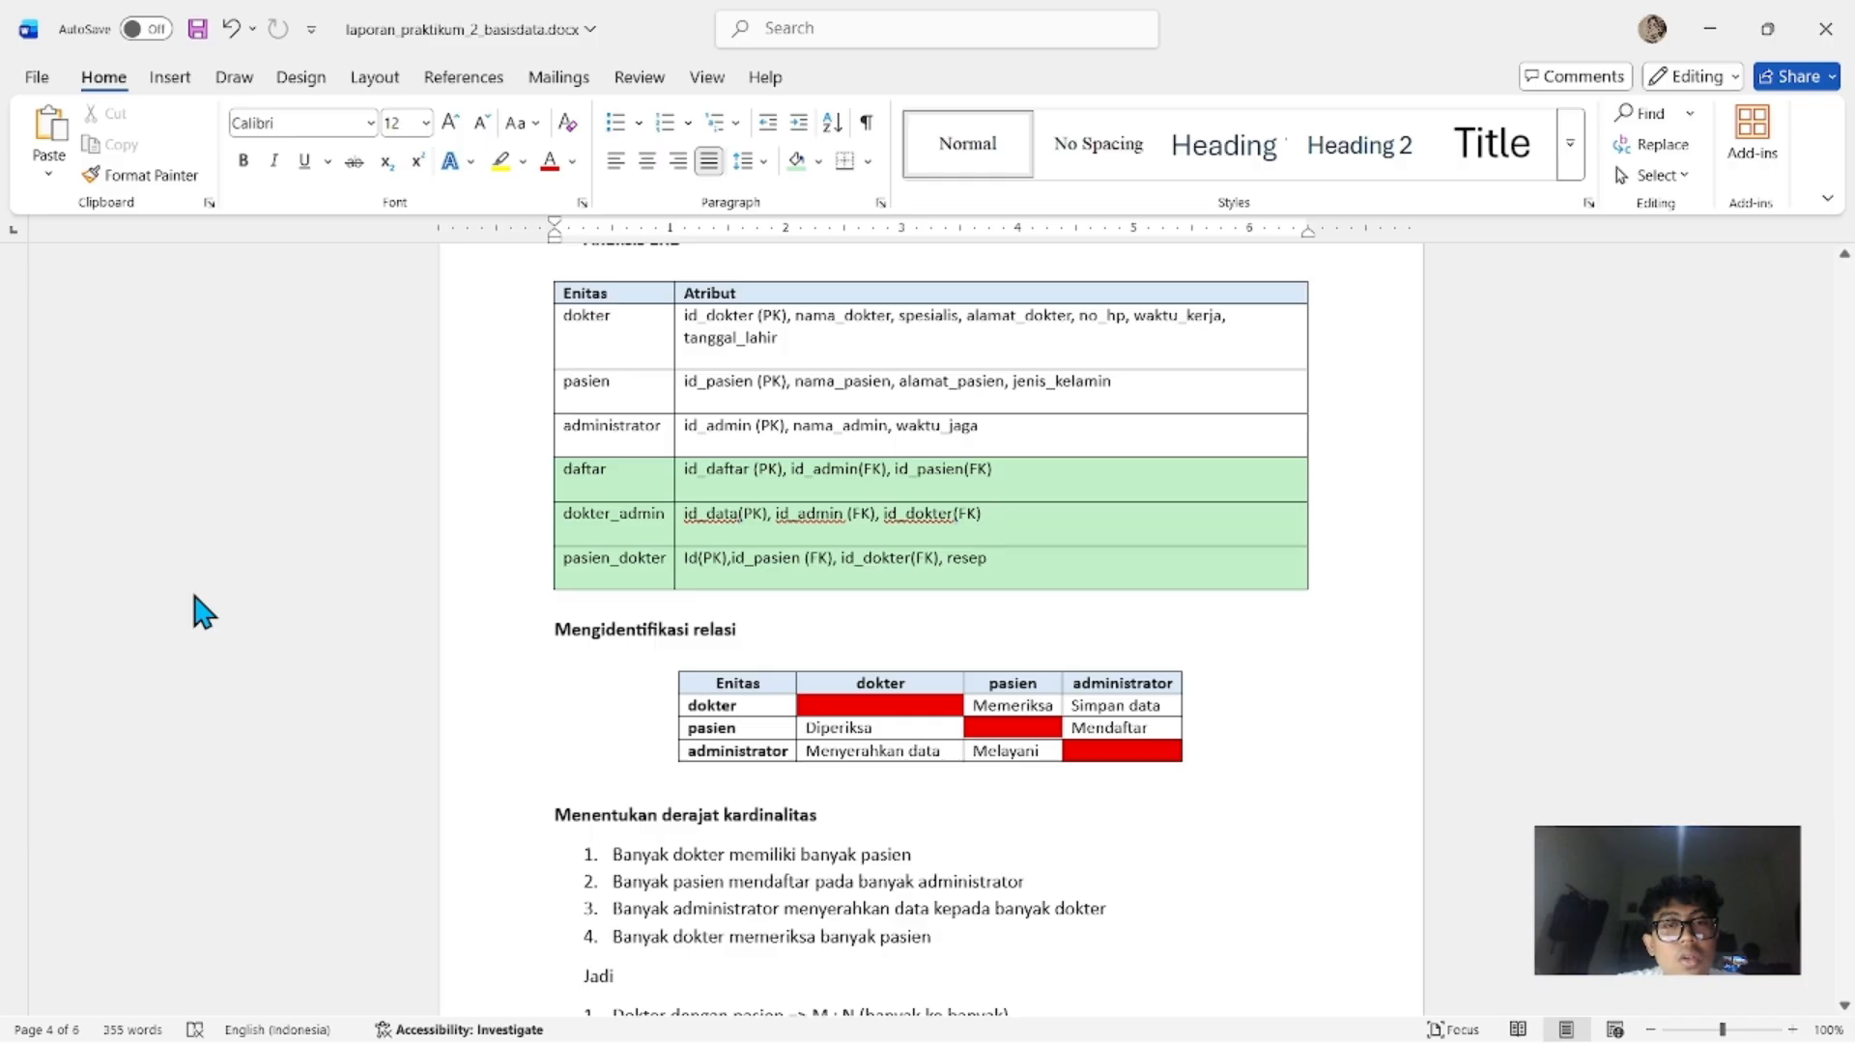
{"action": "key", "text": "alt+Tab"}
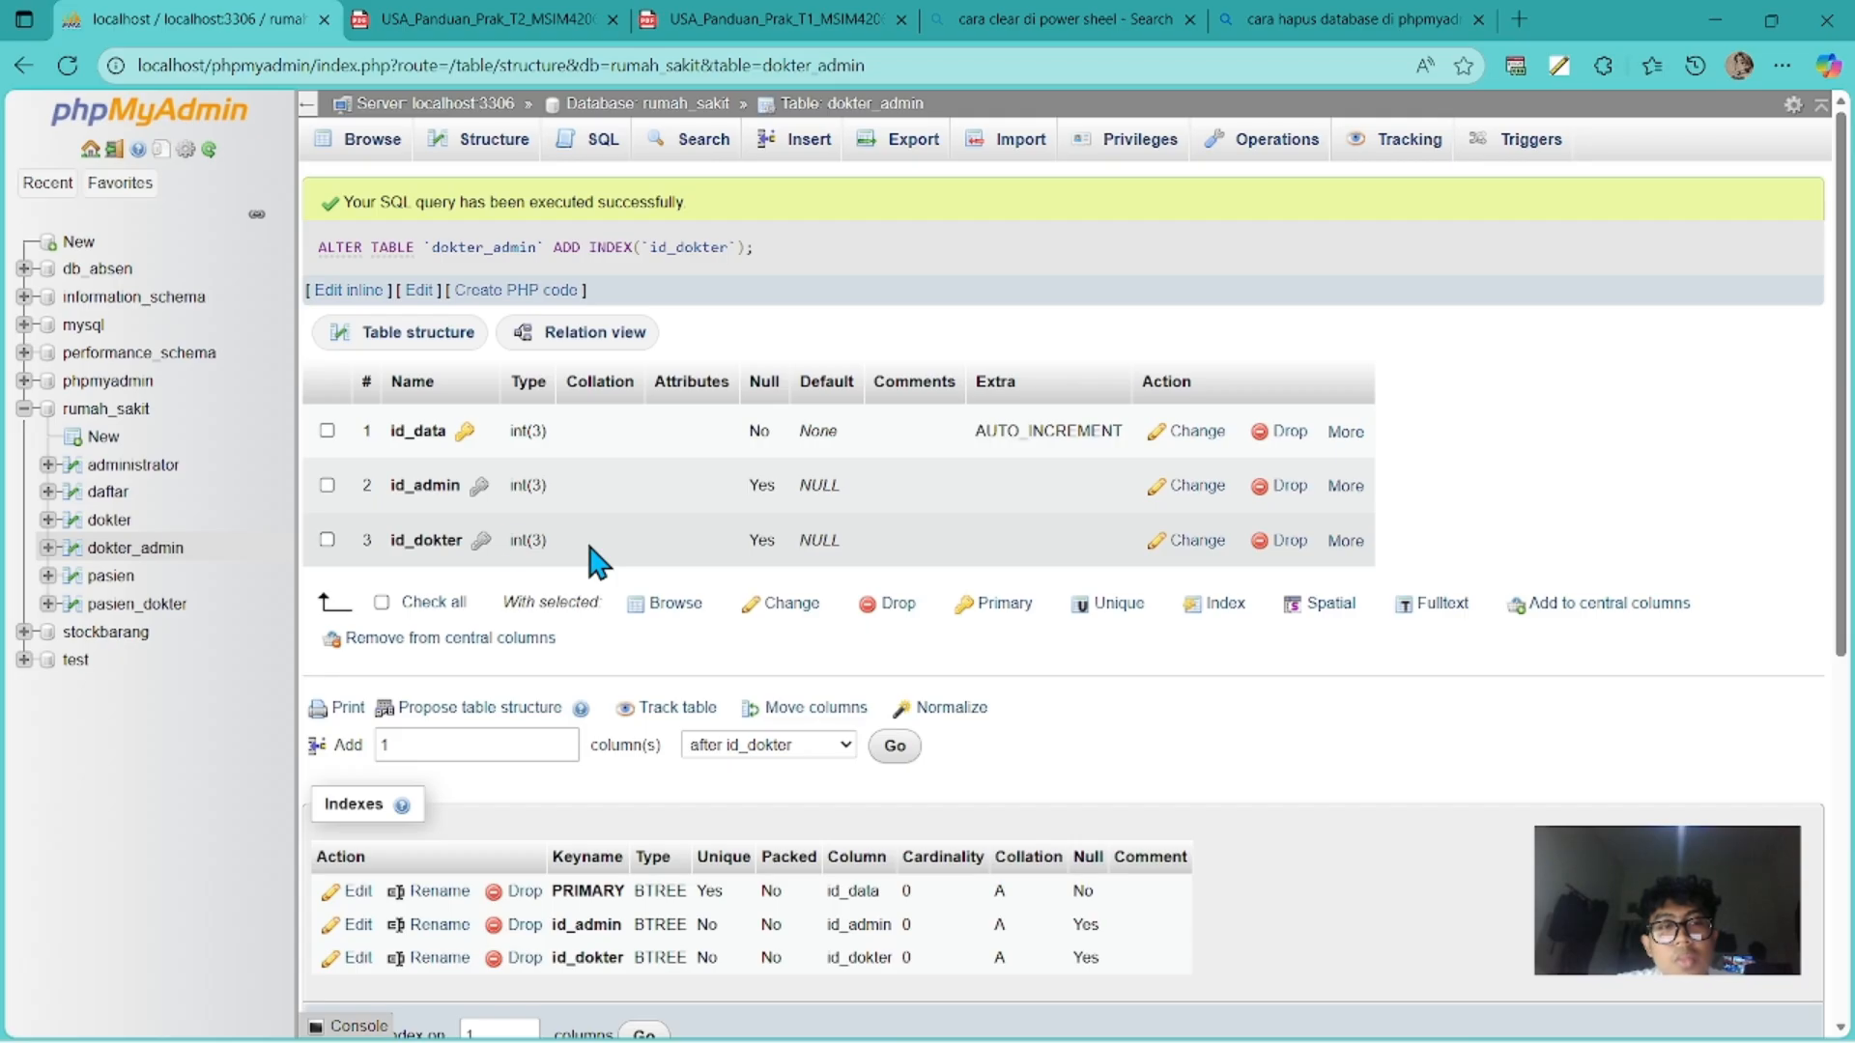
Open the structure of pasien_dokter and append ", waktu periksa" to the pasien_dokter attributes in the Word report's table.
{"action": "left_click", "coordinate": [153, 616]}
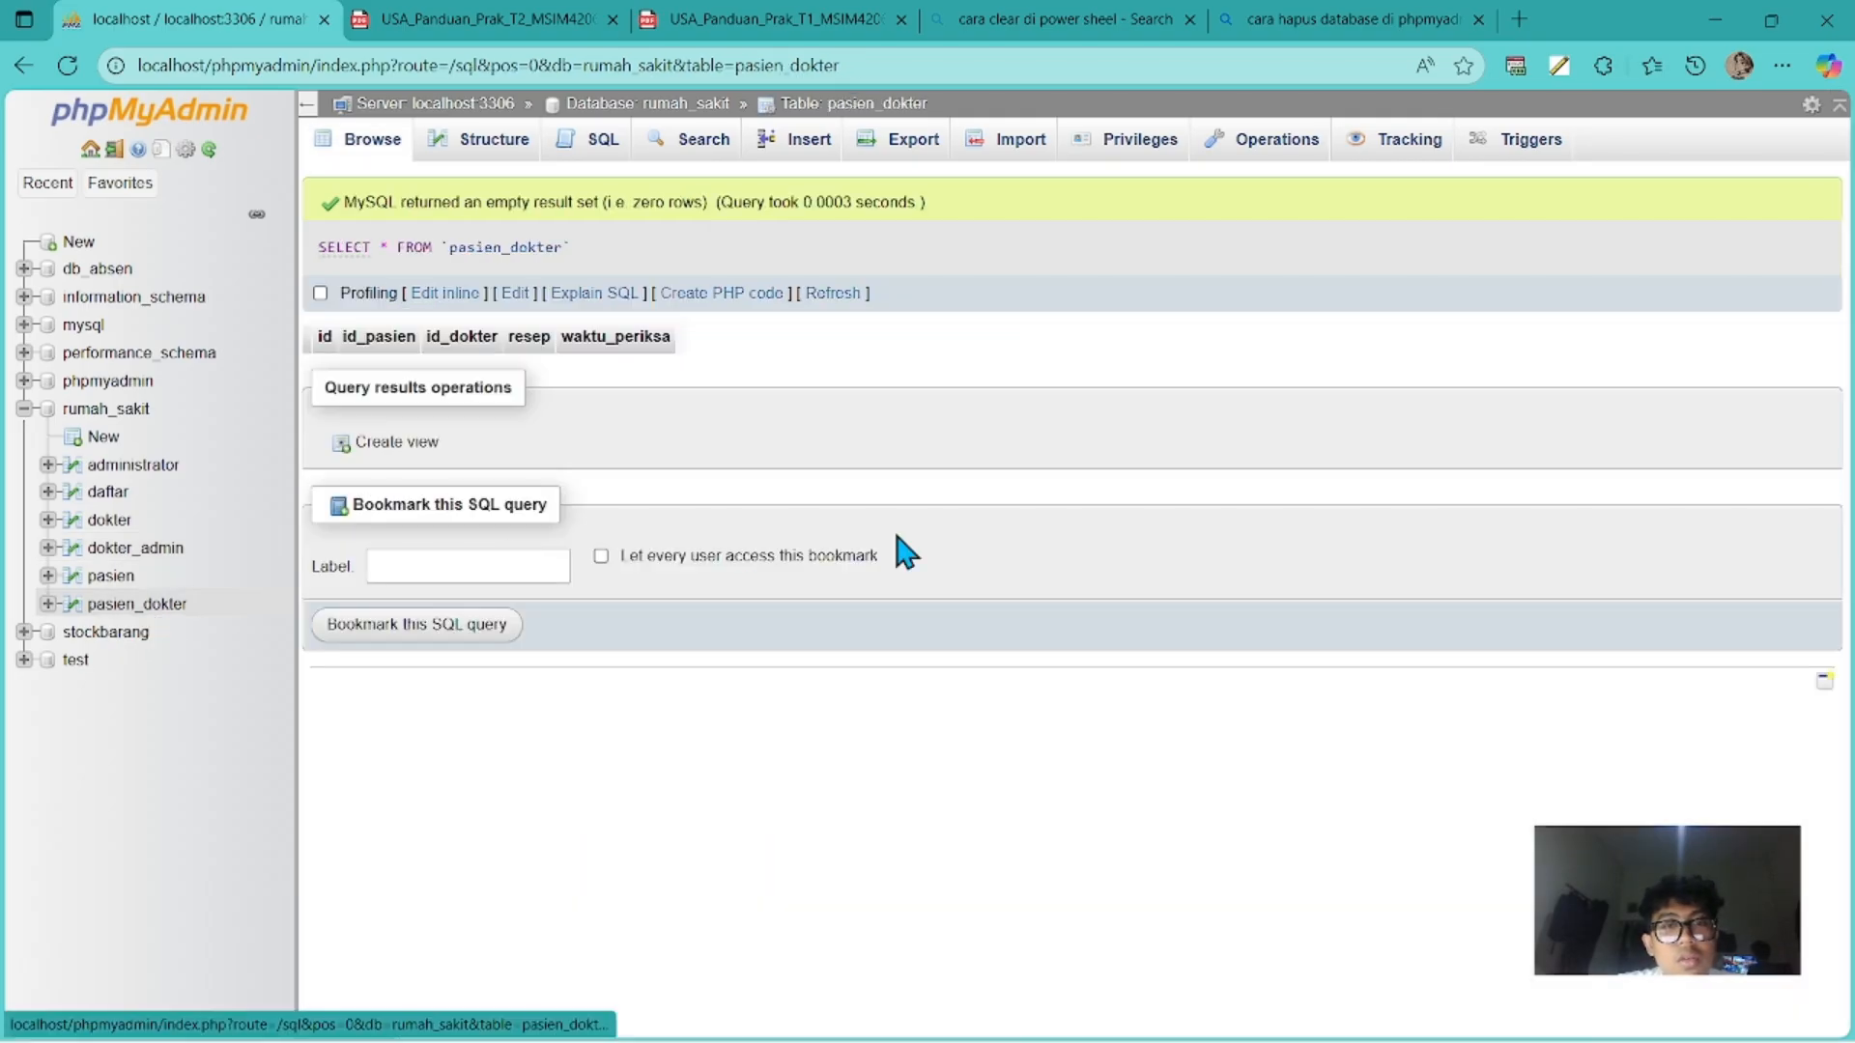
{"action": "left_click", "coordinate": [476, 151]}
{"action": "key", "text": "alt+Tab"}
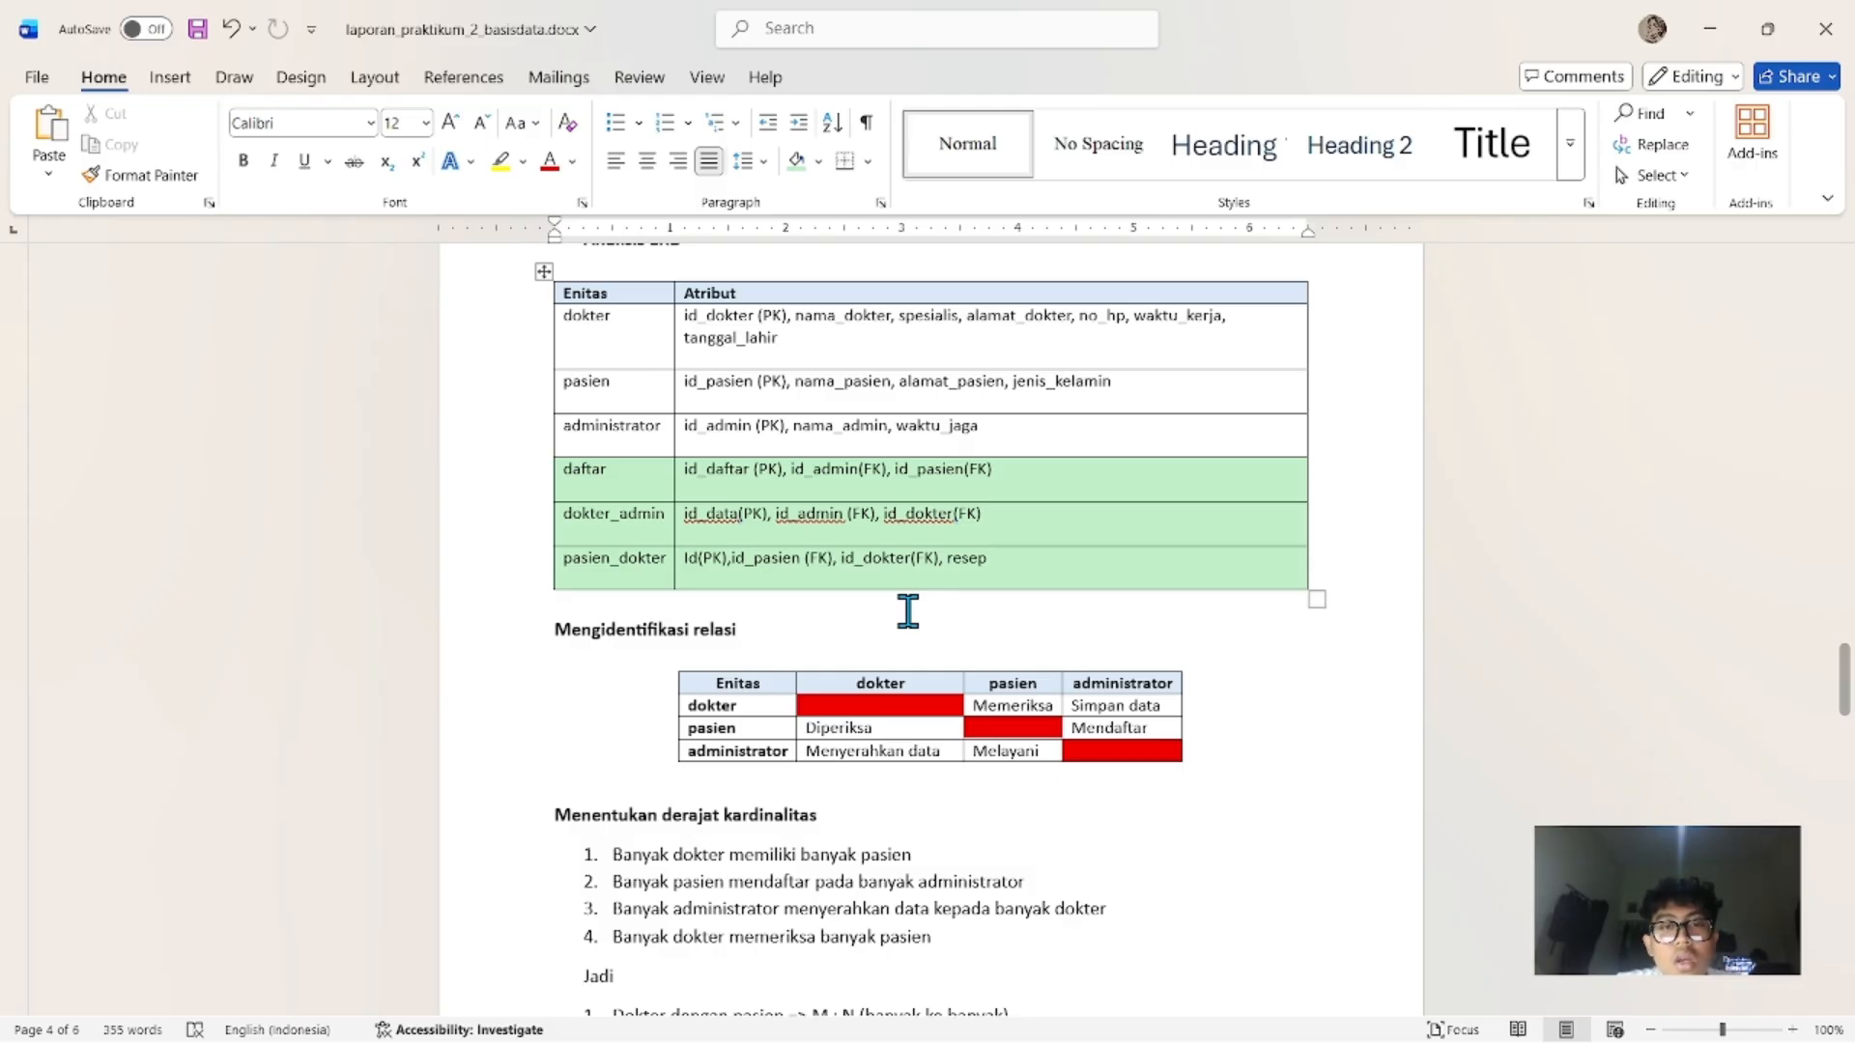
{"action": "key", "text": "alt+Tab"}
{"action": "key", "text": "alt+Tab"}
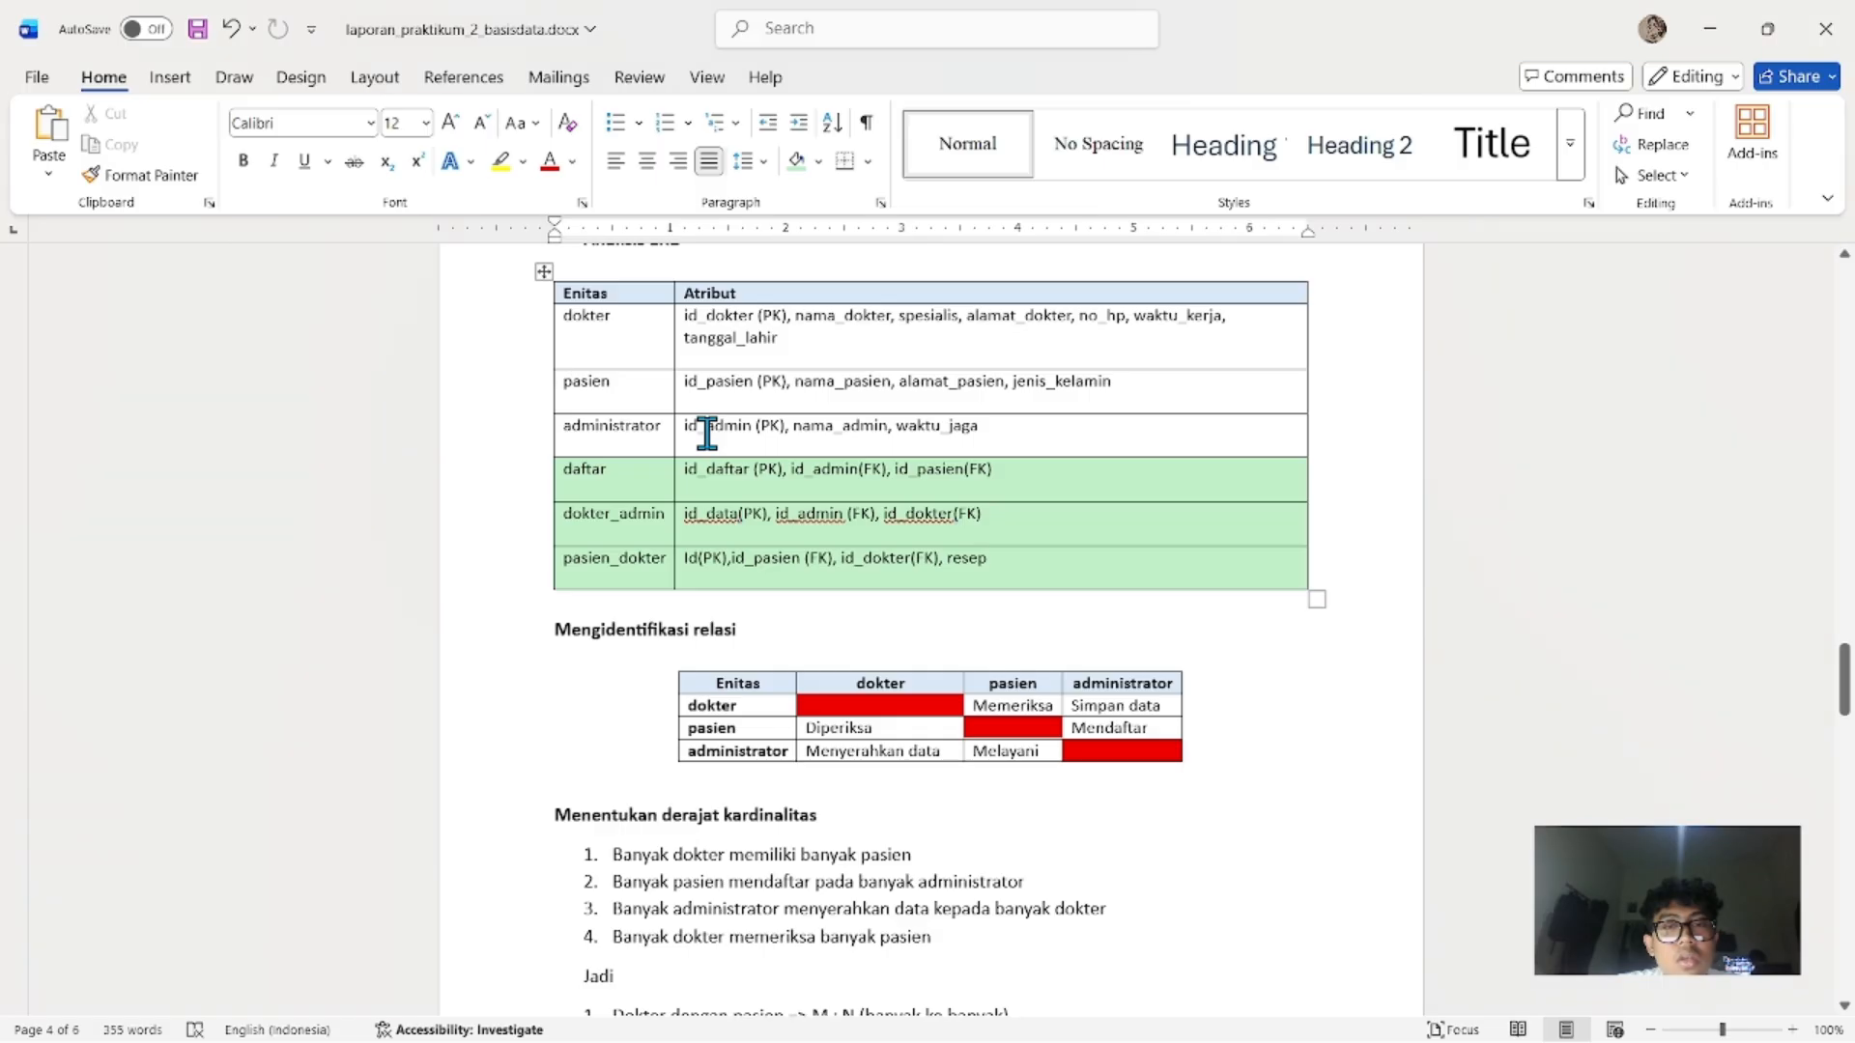
{"action": "left_click", "coordinate": [1066, 571]}
{"action": "type", "text": ", waktu periksa"}
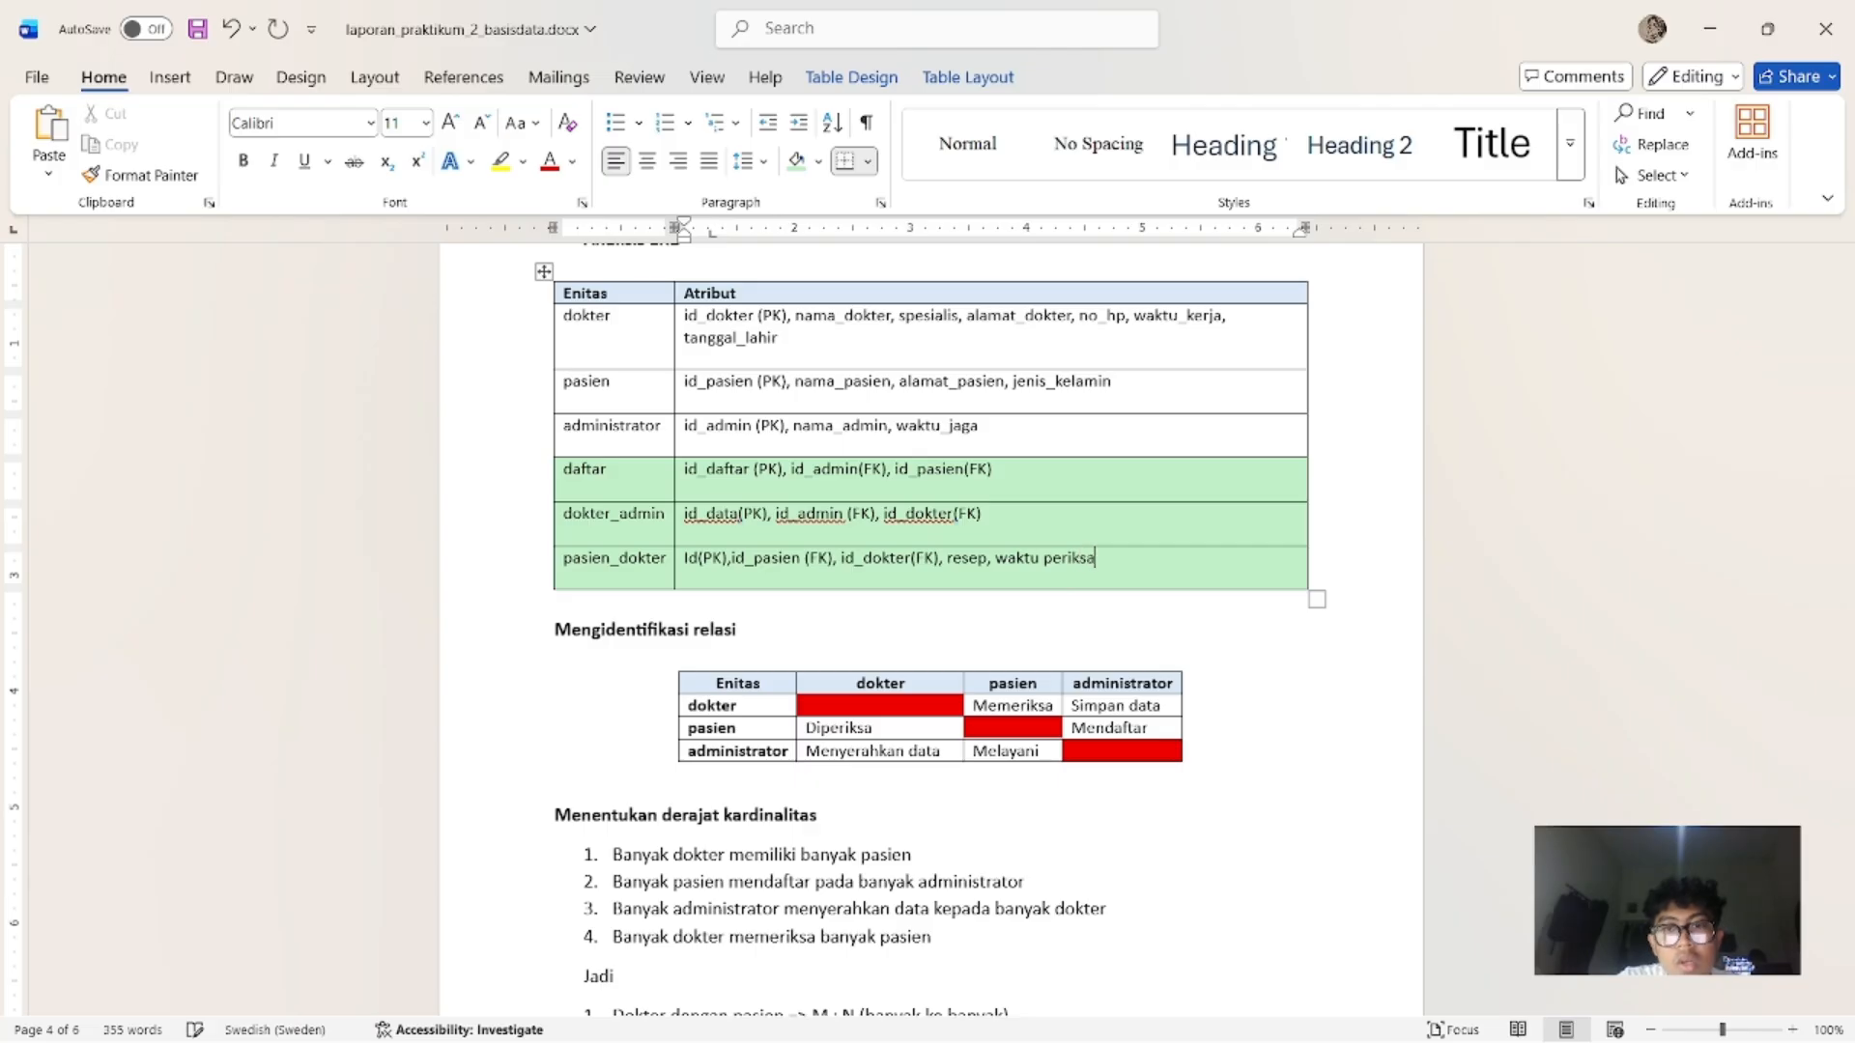
Return to the pasien_dokter structure in phpMyAdmin and add an index on the foreign key id_pasien.
{"action": "key", "text": "alt+Tab"}
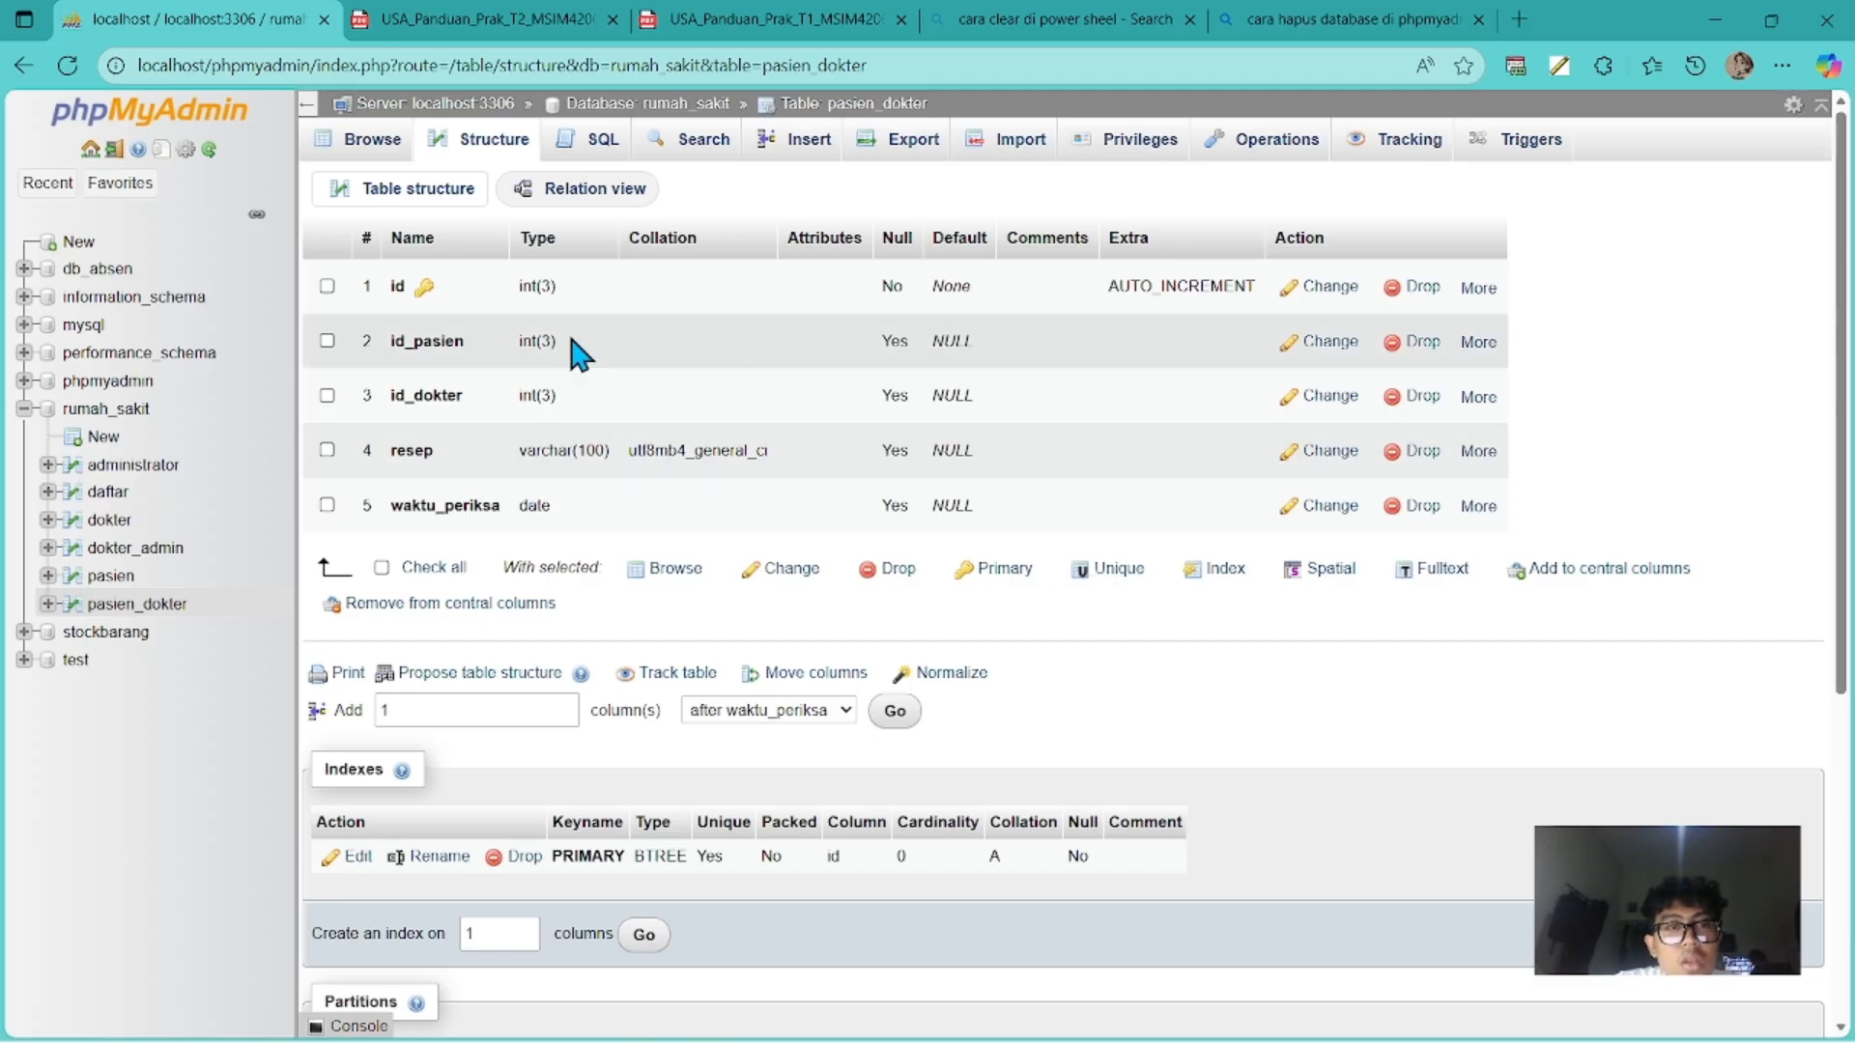
{"action": "key", "text": "alt+Tab"}
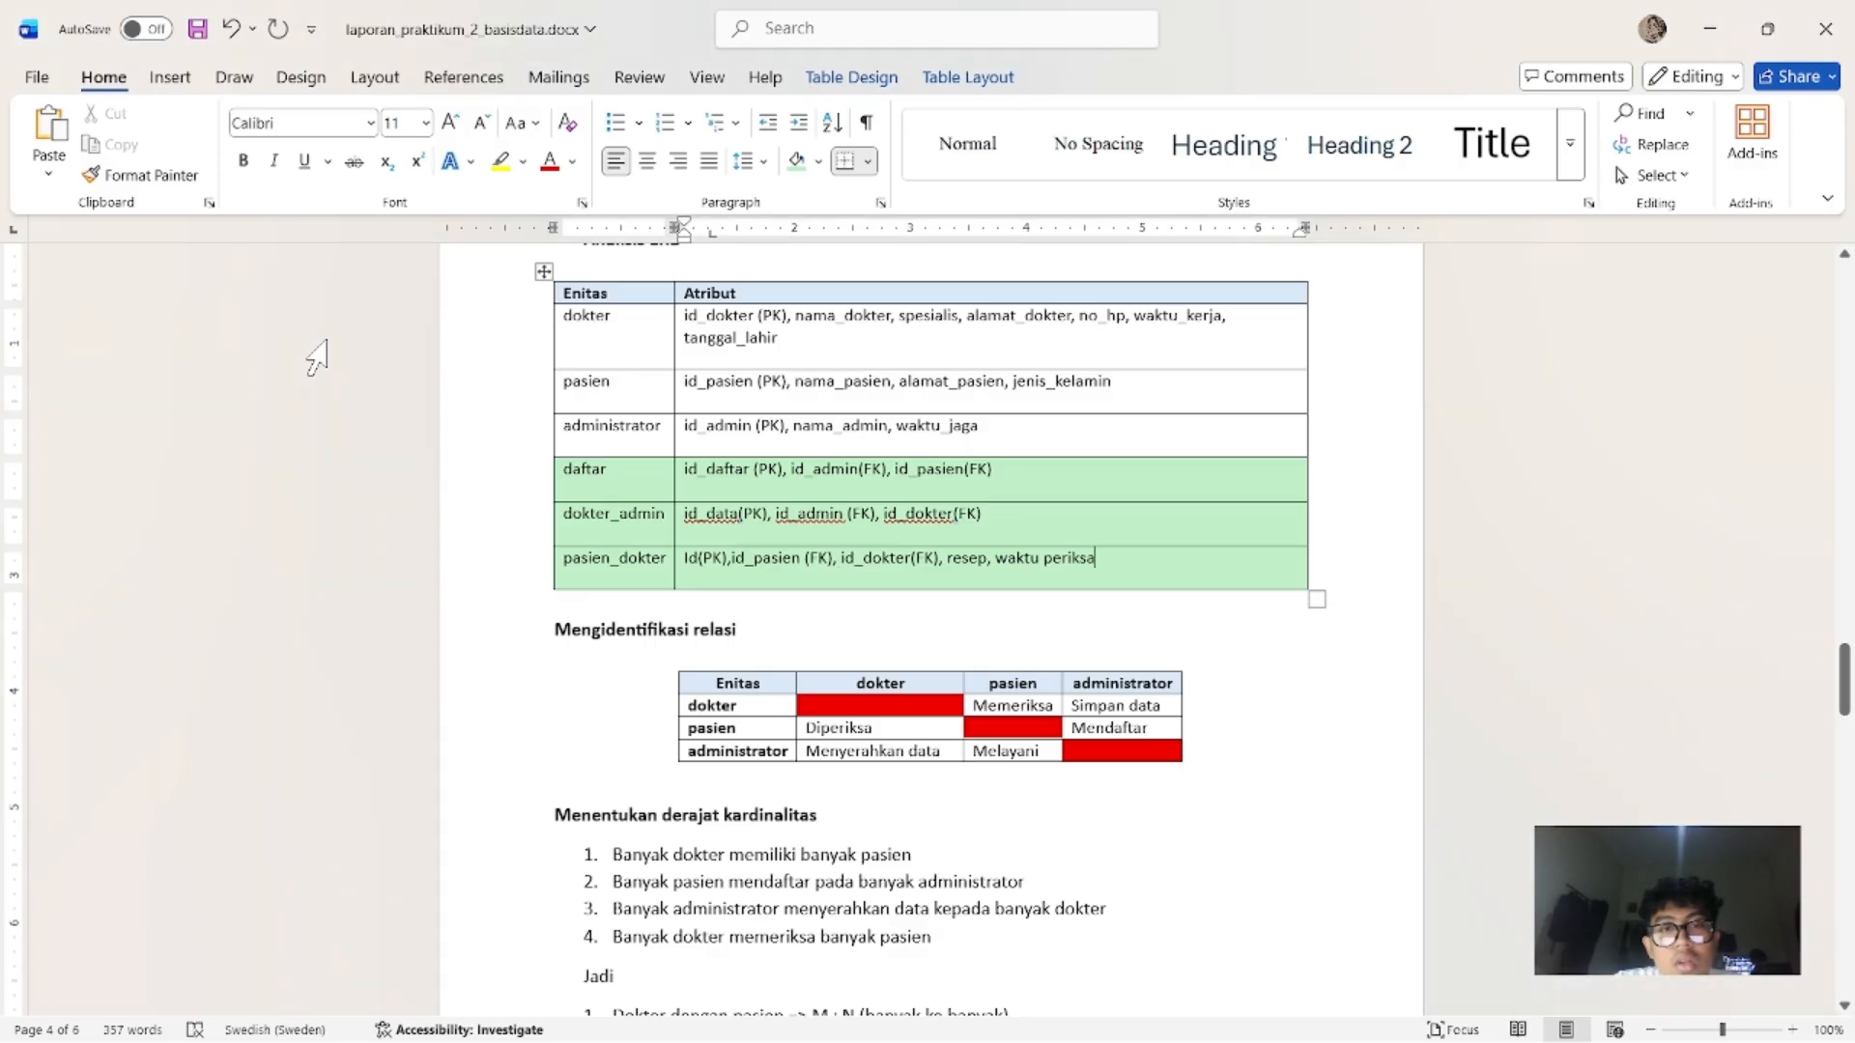
{"action": "key", "text": "alt+Tab"}
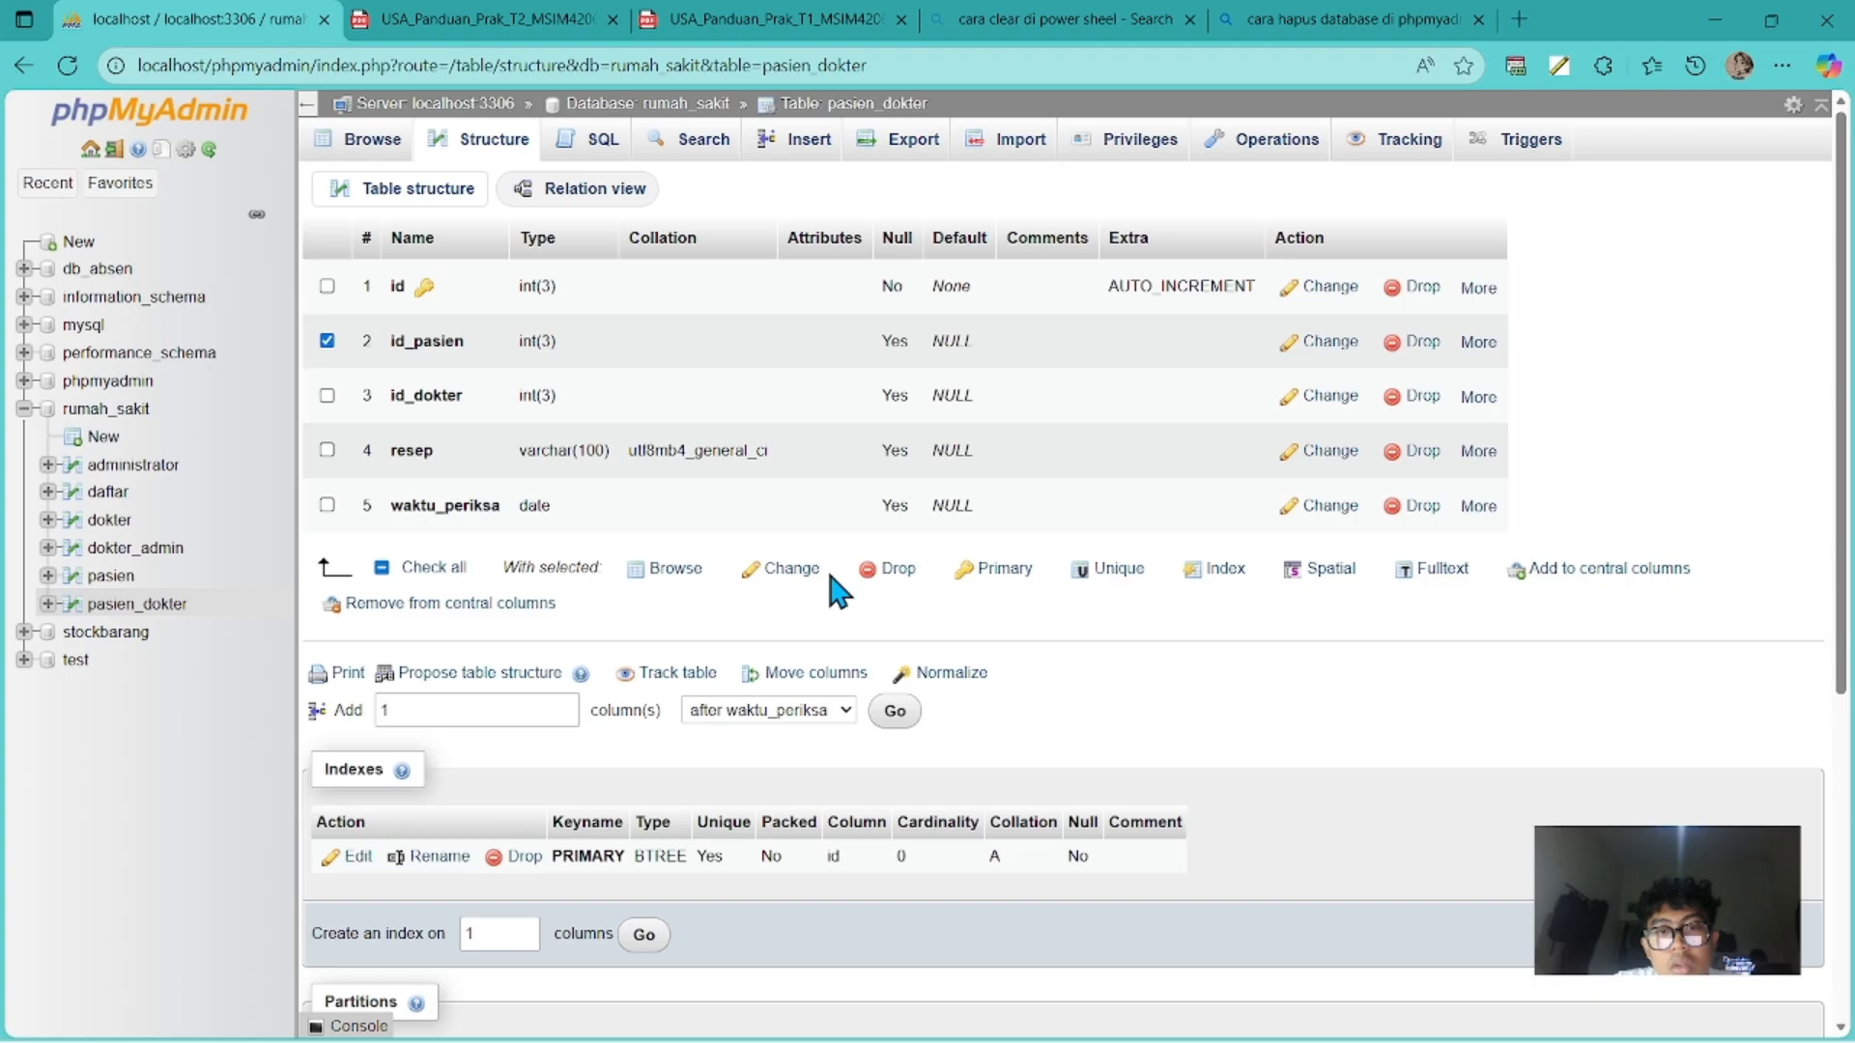
{"action": "left_click", "coordinate": [1212, 578]}
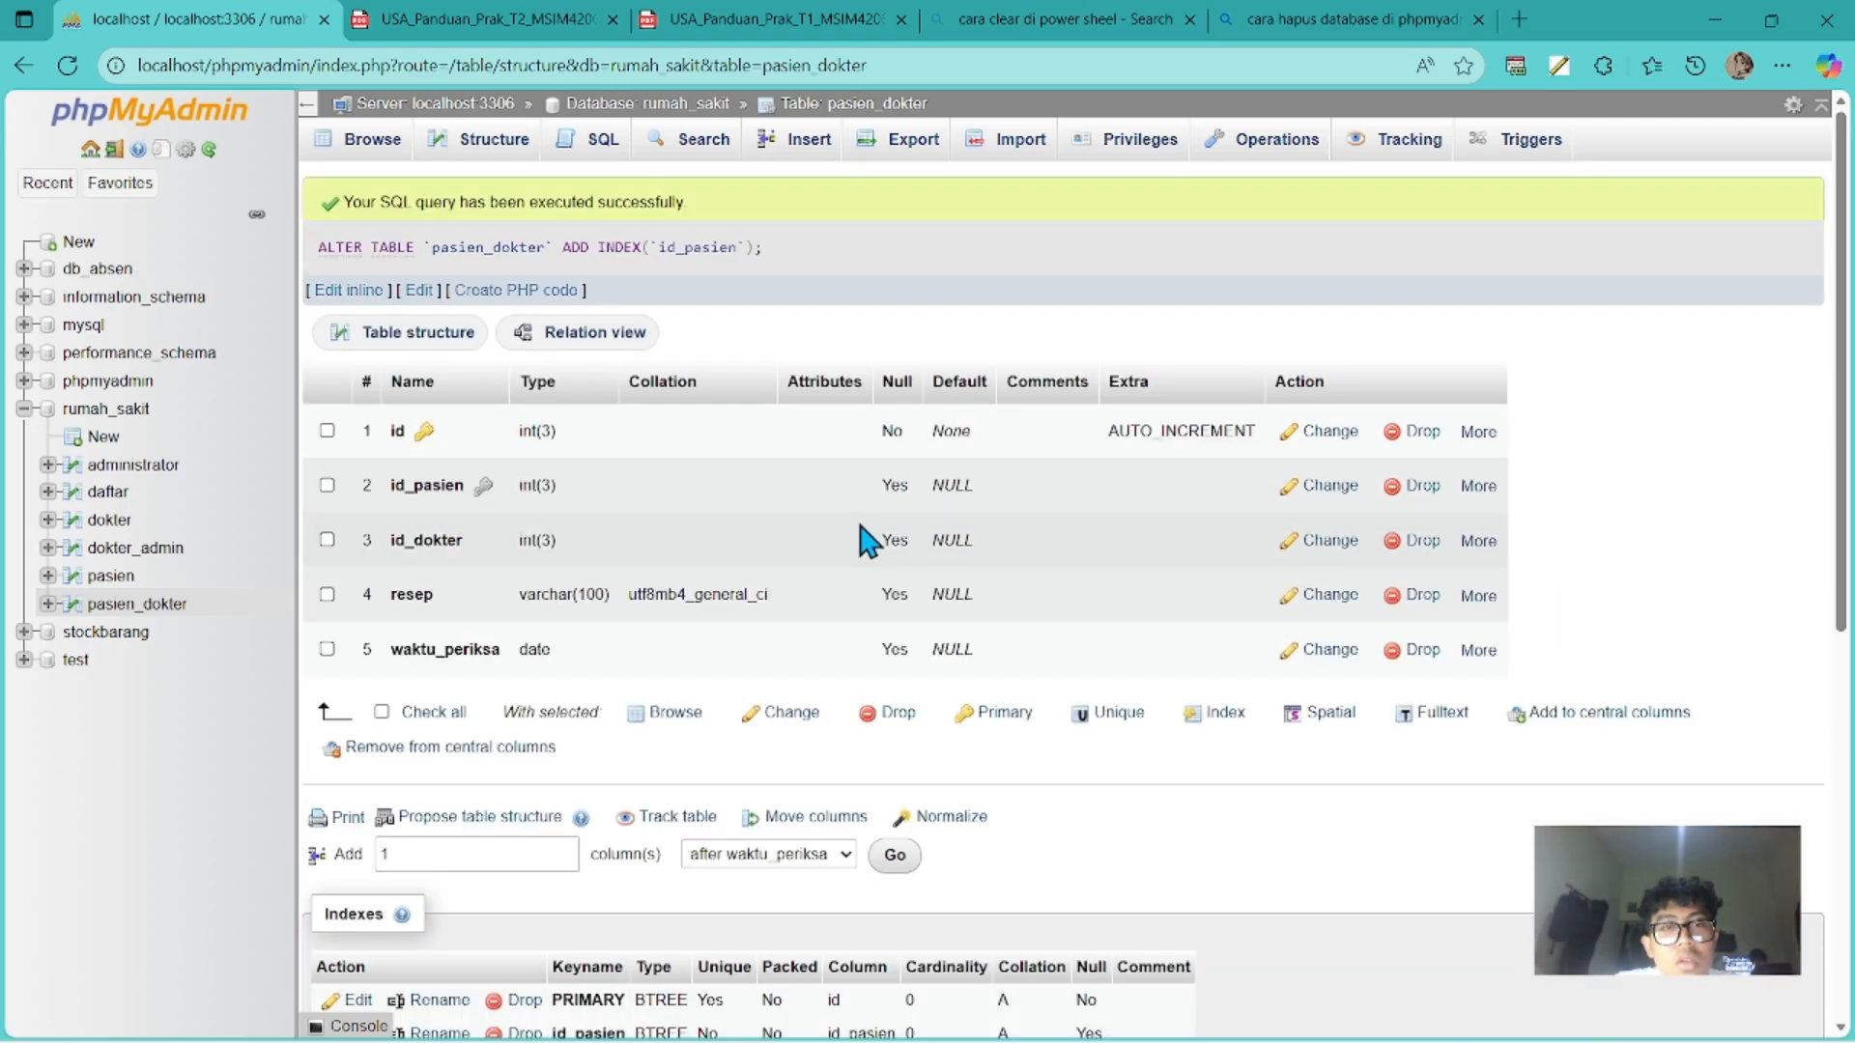
Add an index on id_dokter in the pasien_dokter table and check it against the Word report's attribute table.
{"action": "key", "text": "alt+Tab"}
{"action": "key", "text": "alt+Tab"}
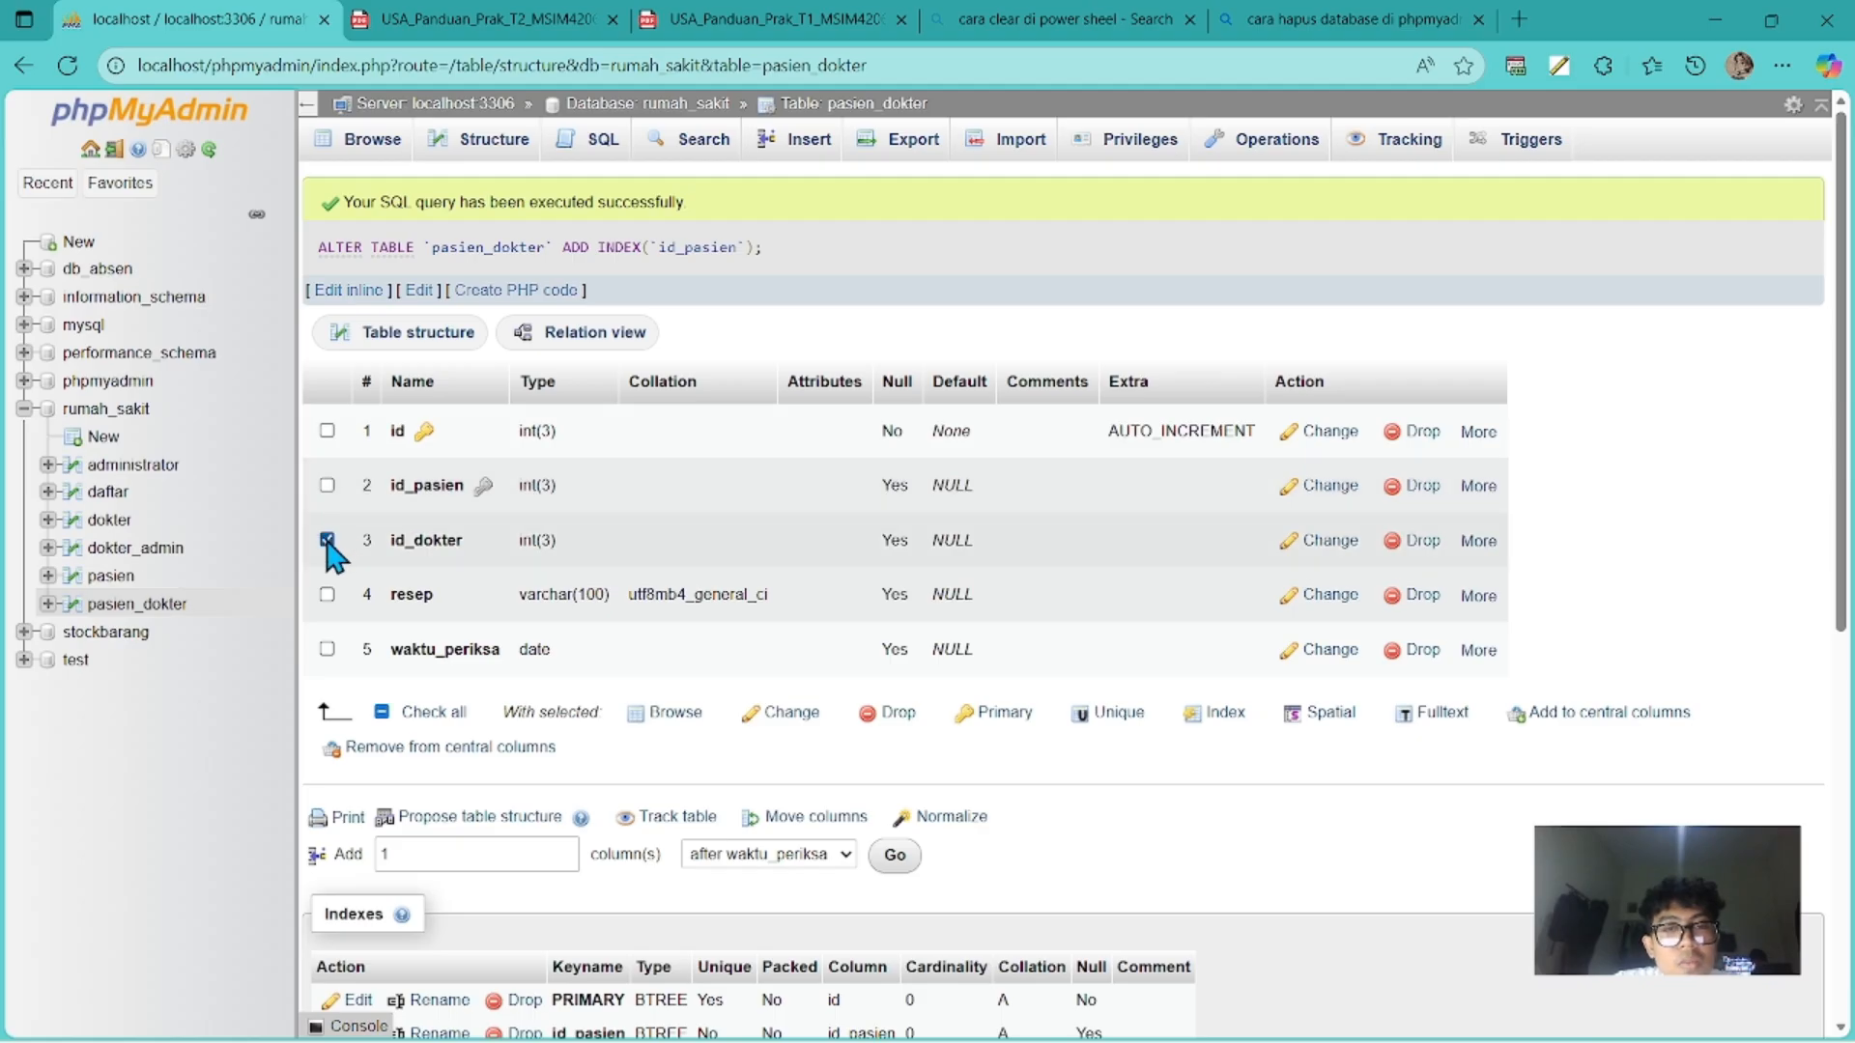
{"action": "left_click", "coordinate": [1205, 720]}
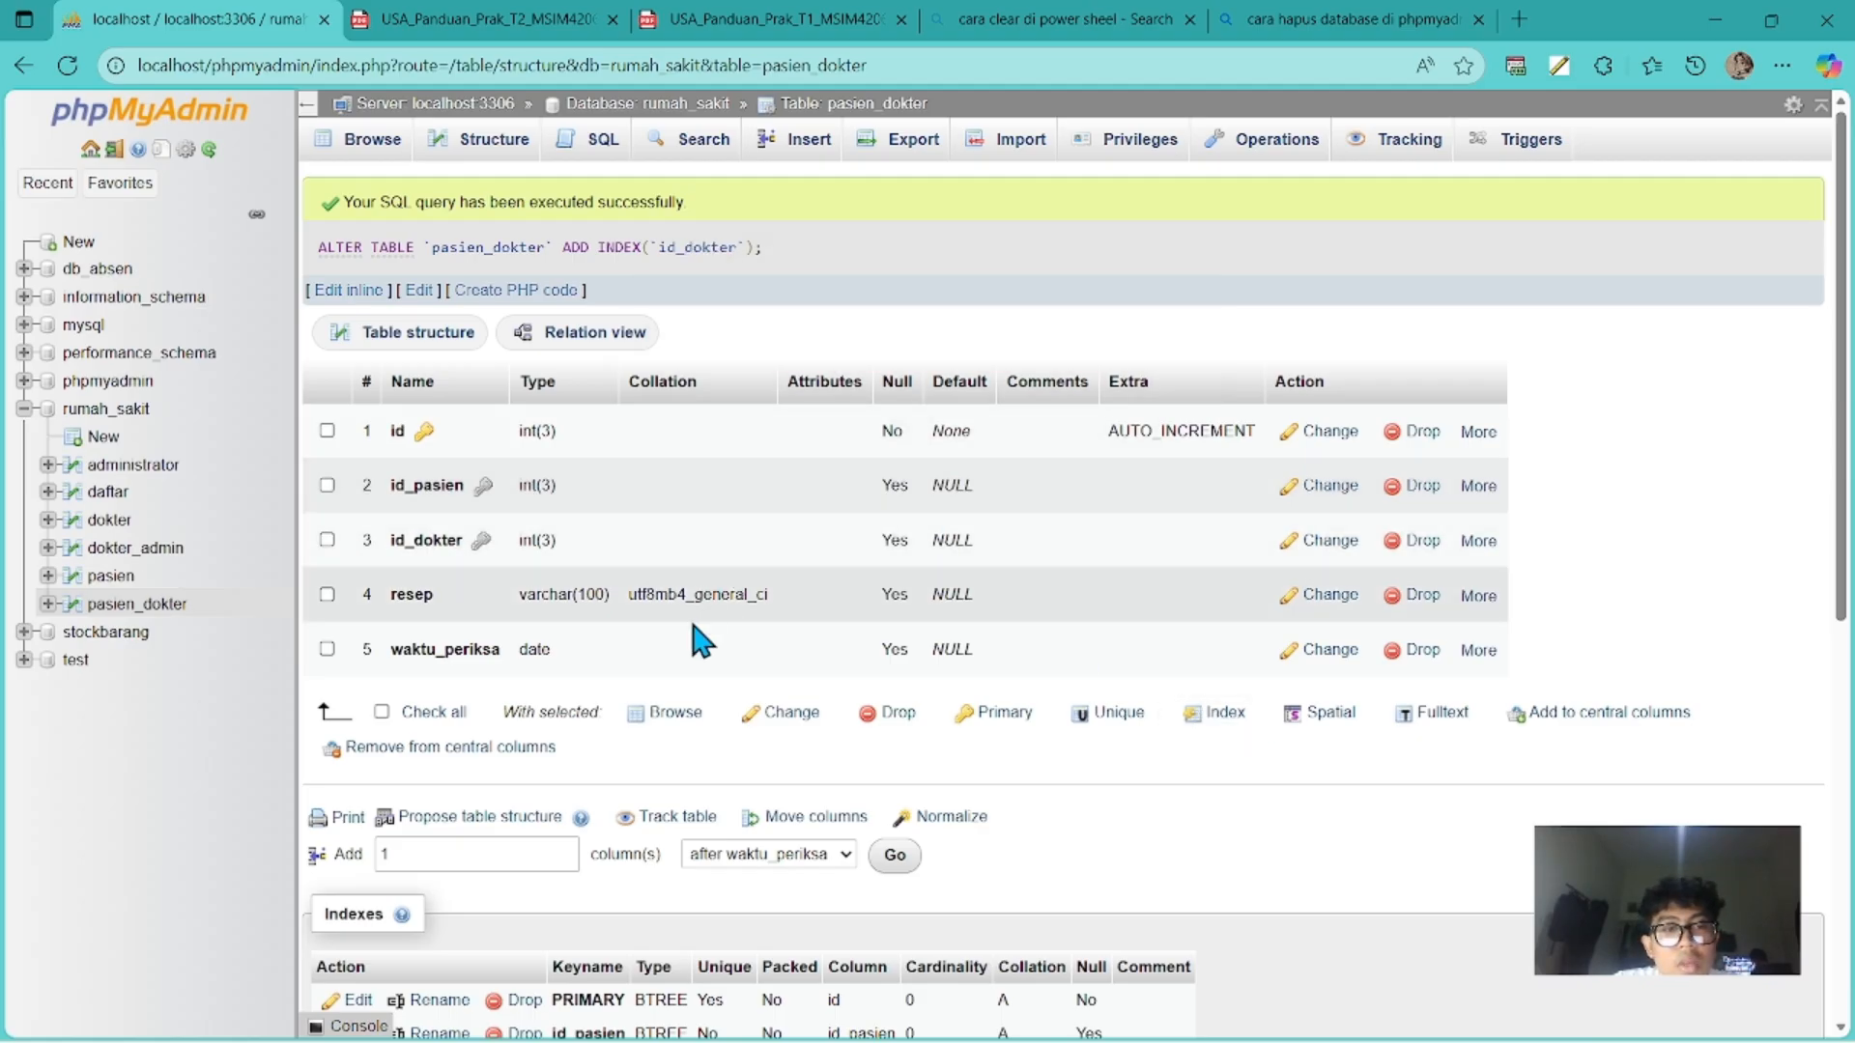
{"action": "key", "text": "alt+Tab"}
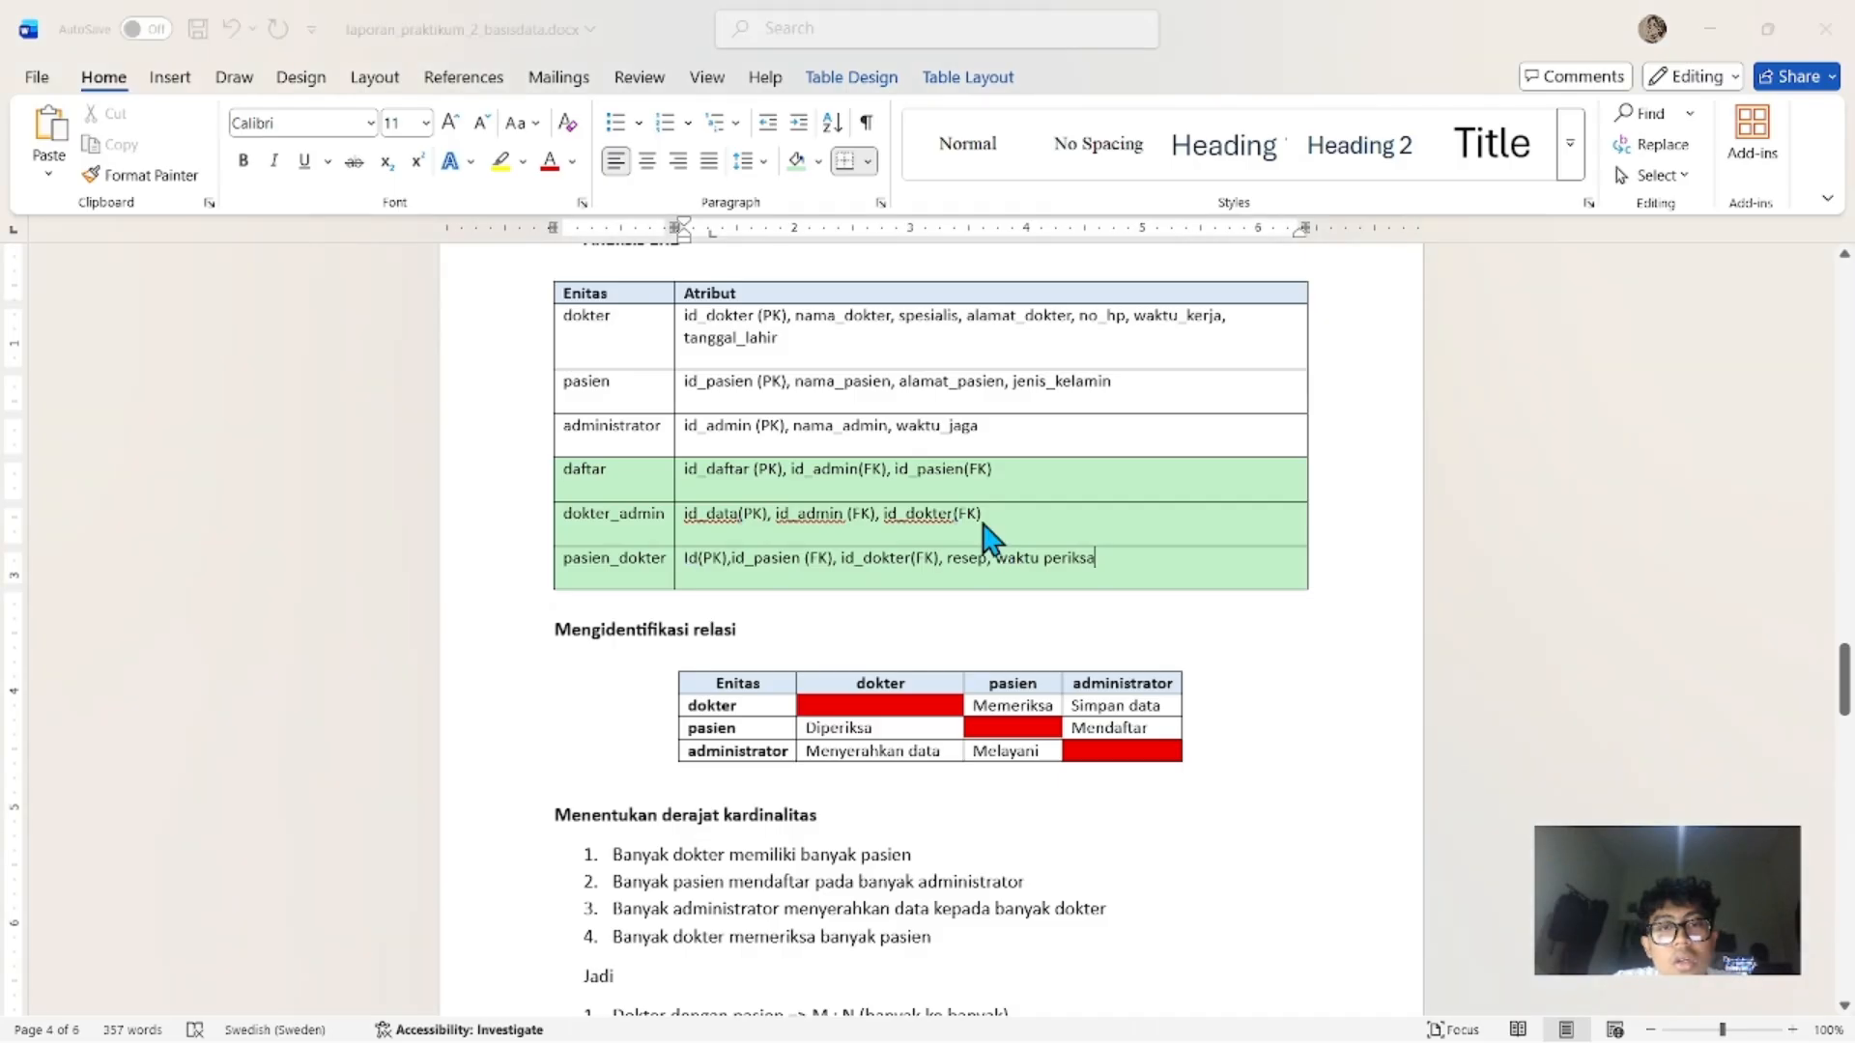
{"action": "key", "text": "alt+Tab"}
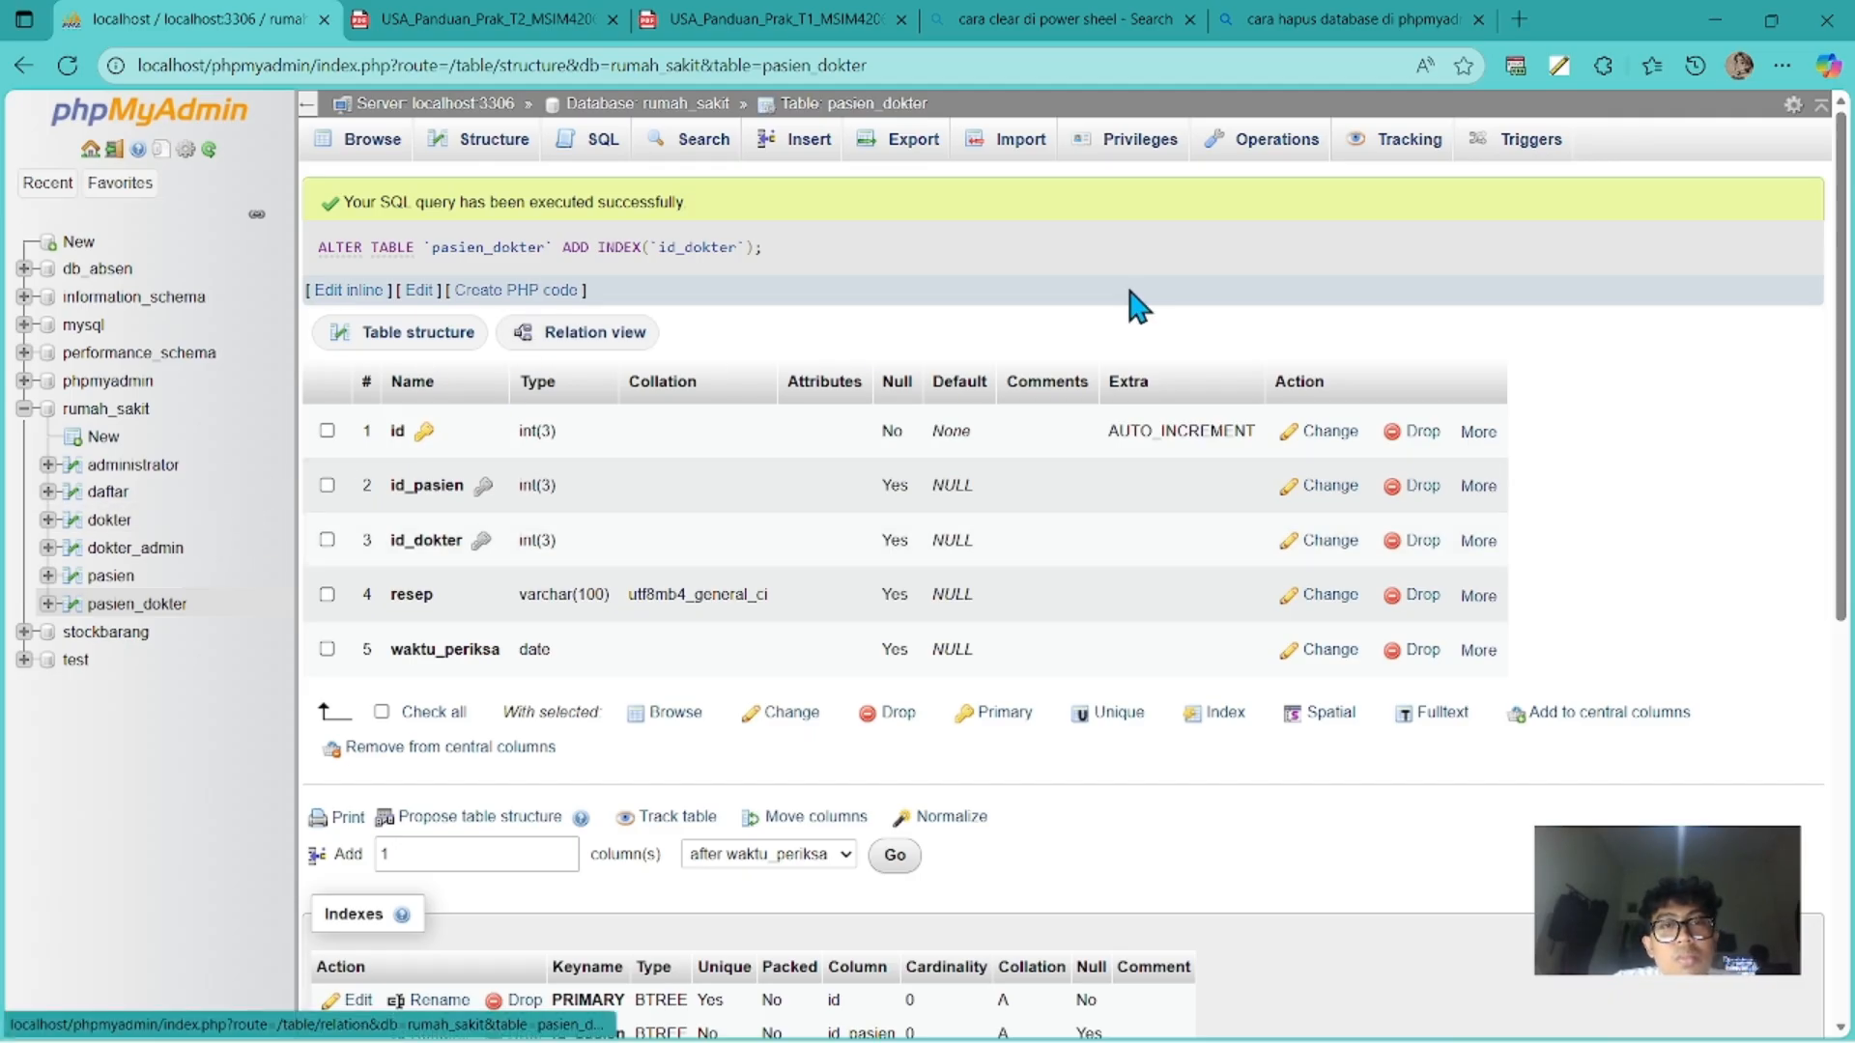
Open the Designer for the rumah_sakit database and spread the six overlapping tables apart.
{"action": "left_click", "coordinate": [123, 411]}
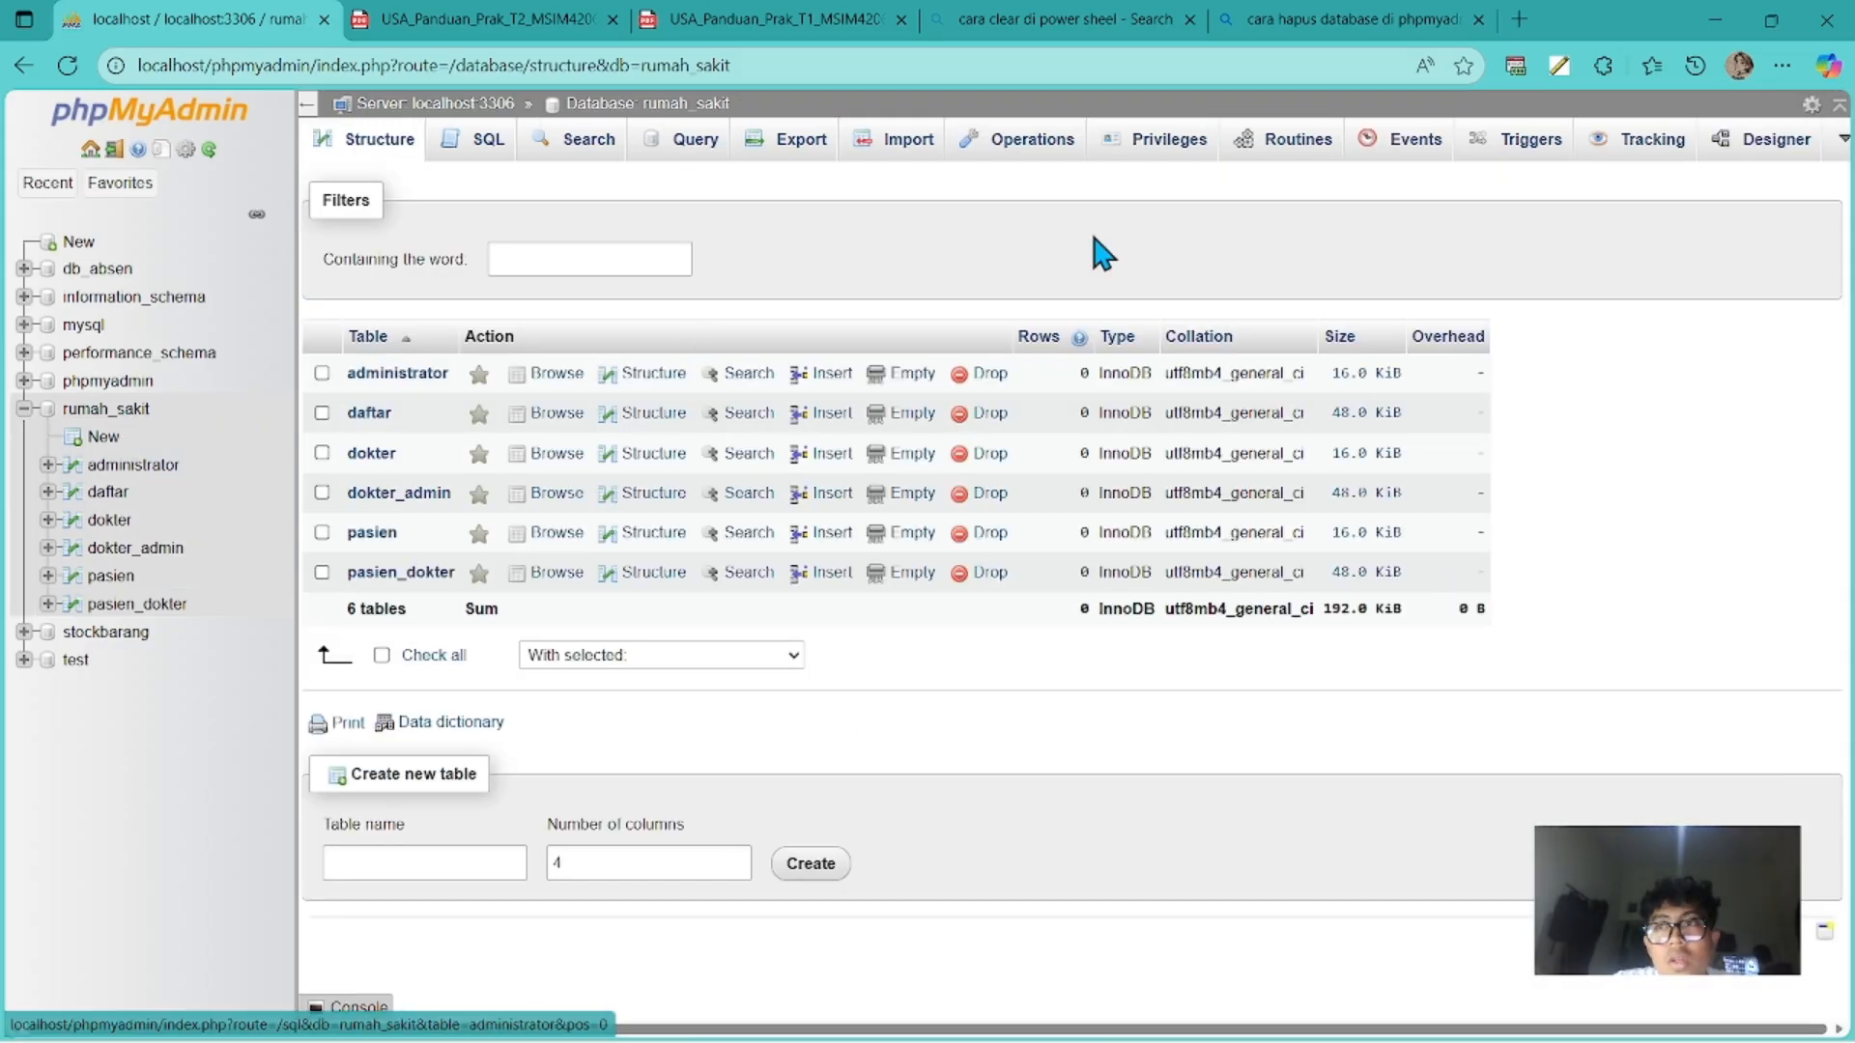
{"action": "left_click", "coordinate": [1728, 163]}
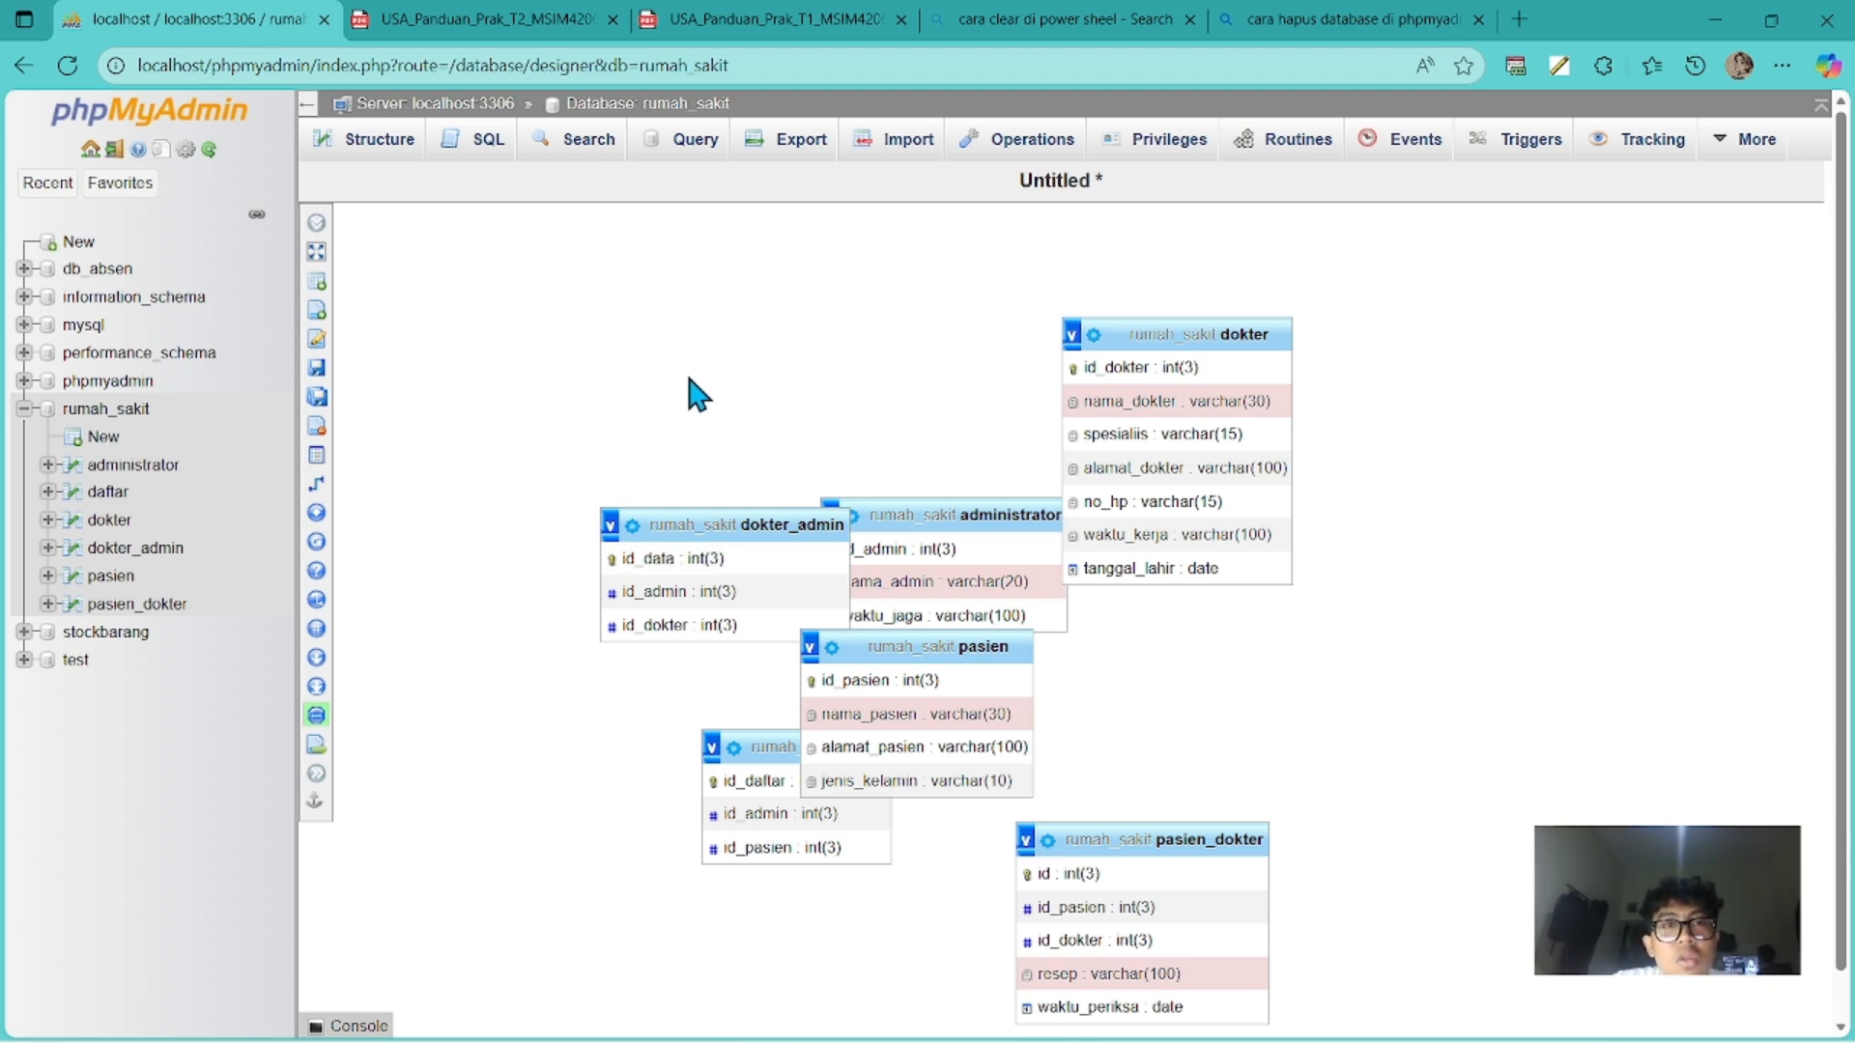
{"action": "left_click_drag", "start_coordinate": [737, 521], "coordinate": [614, 428]}
{"action": "left_click_drag", "start_coordinate": [1155, 331], "coordinate": [1267, 373]}
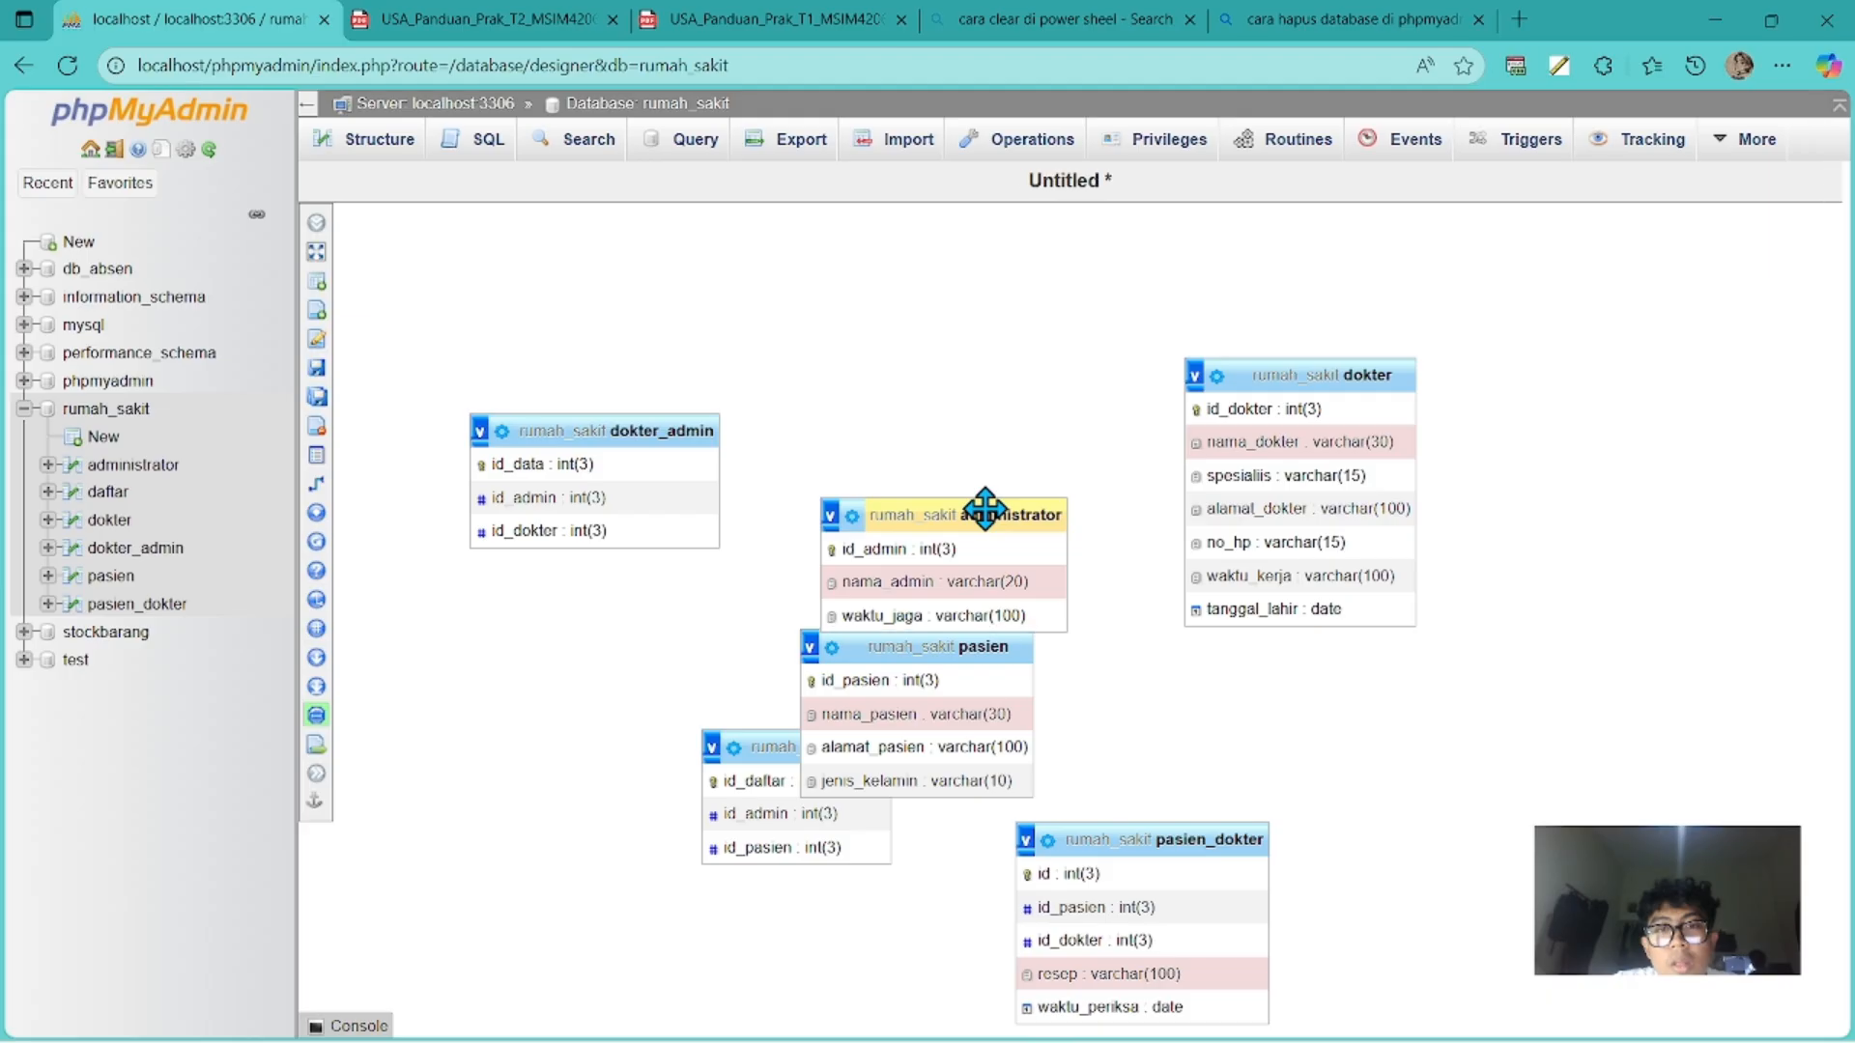
{"action": "left_click_drag", "start_coordinate": [984, 508], "coordinate": [1047, 376]}
{"action": "left_click_drag", "start_coordinate": [908, 634], "coordinate": [588, 727]}
{"action": "left_click_drag", "start_coordinate": [759, 739], "coordinate": [952, 712]}
{"action": "left_click_drag", "start_coordinate": [1118, 845], "coordinate": [1274, 731]}
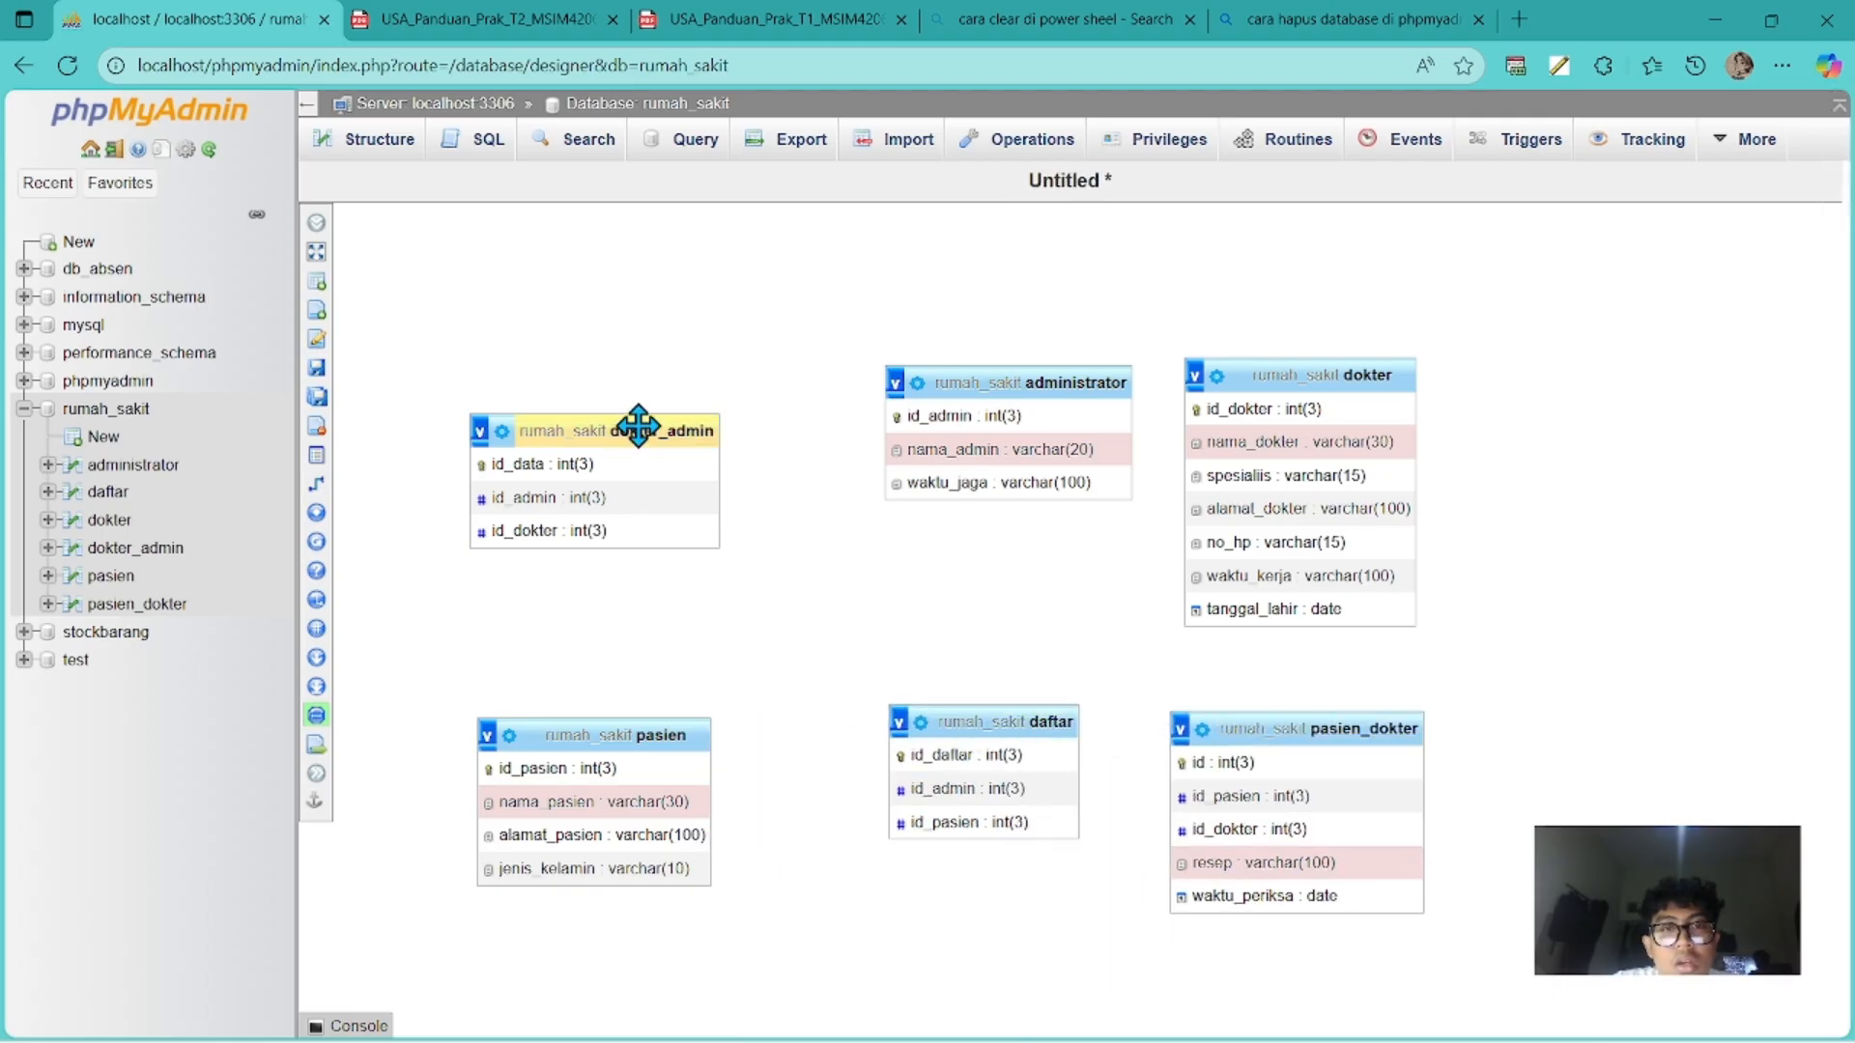
Rearrange the diagram with pasien, administrator and dokter in the upper row and dokter_admin, daftar and pasien_dokter below.
{"action": "left_click_drag", "start_coordinate": [638, 426], "coordinate": [901, 847]}
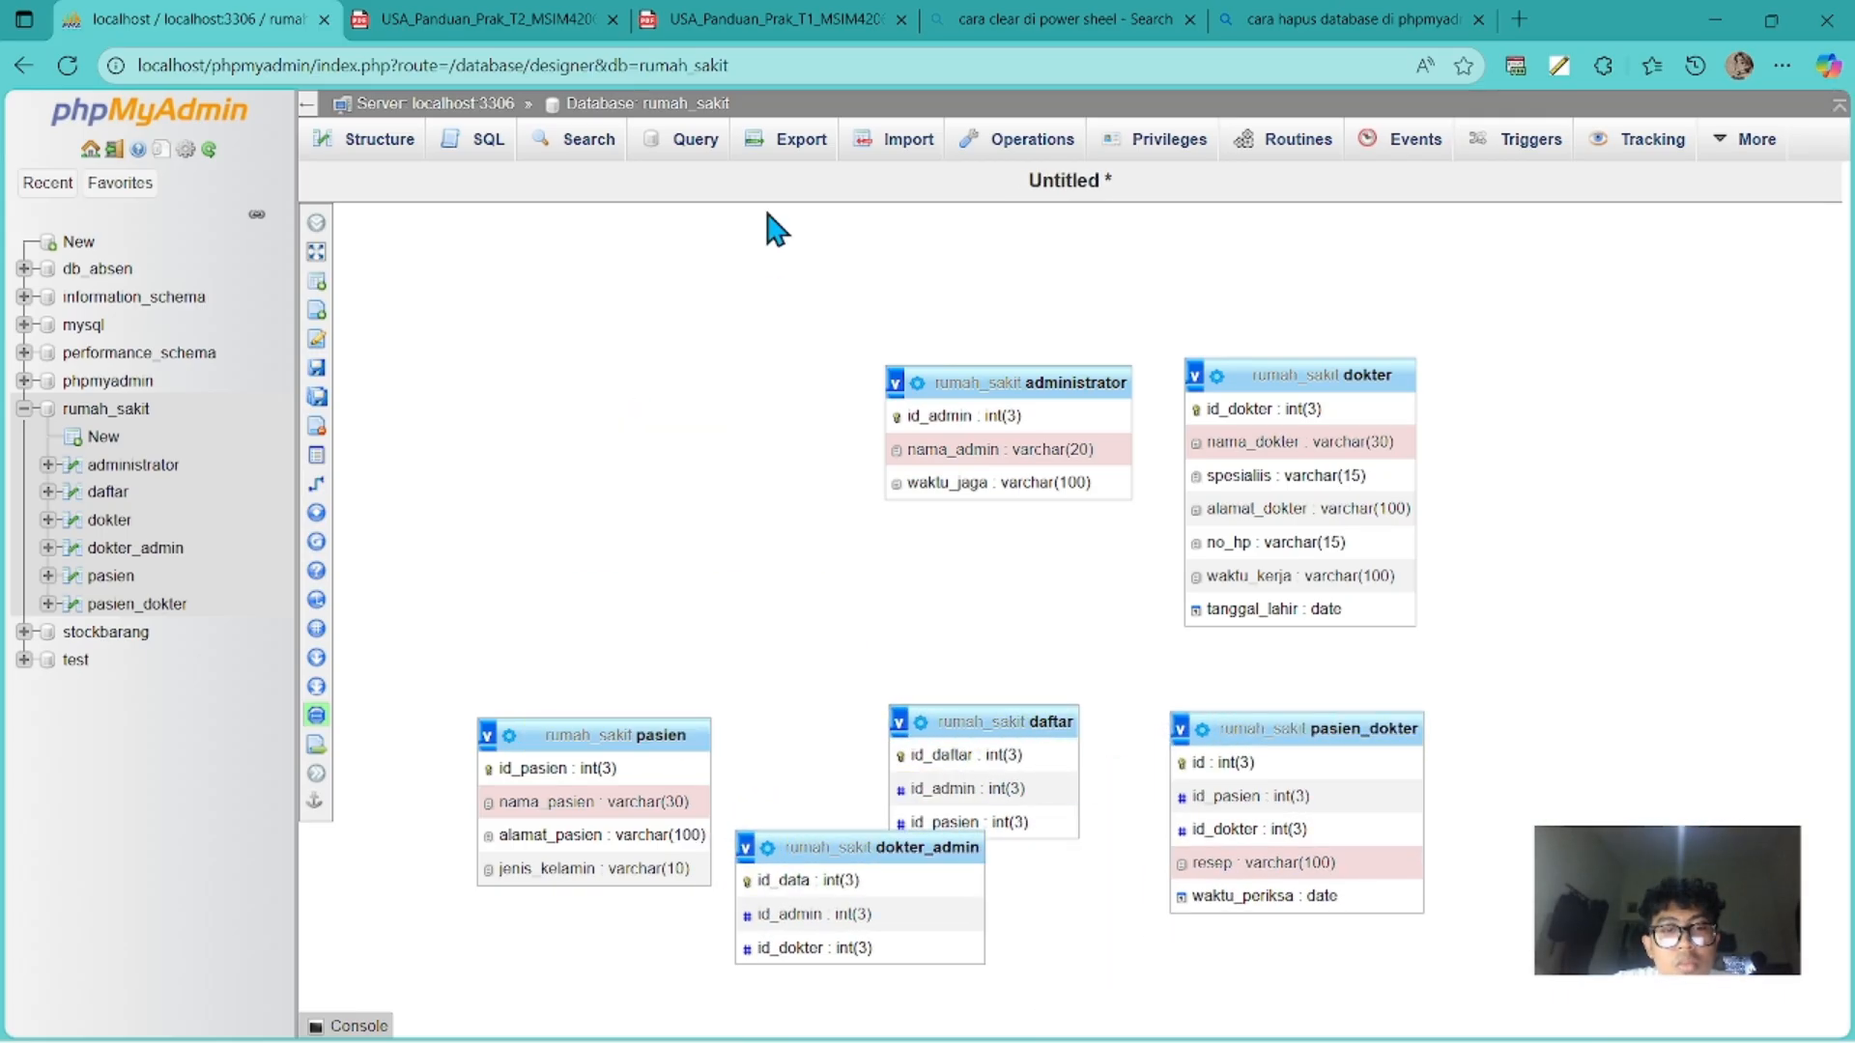
{"action": "left_click_drag", "start_coordinate": [664, 735], "coordinate": [708, 377]}
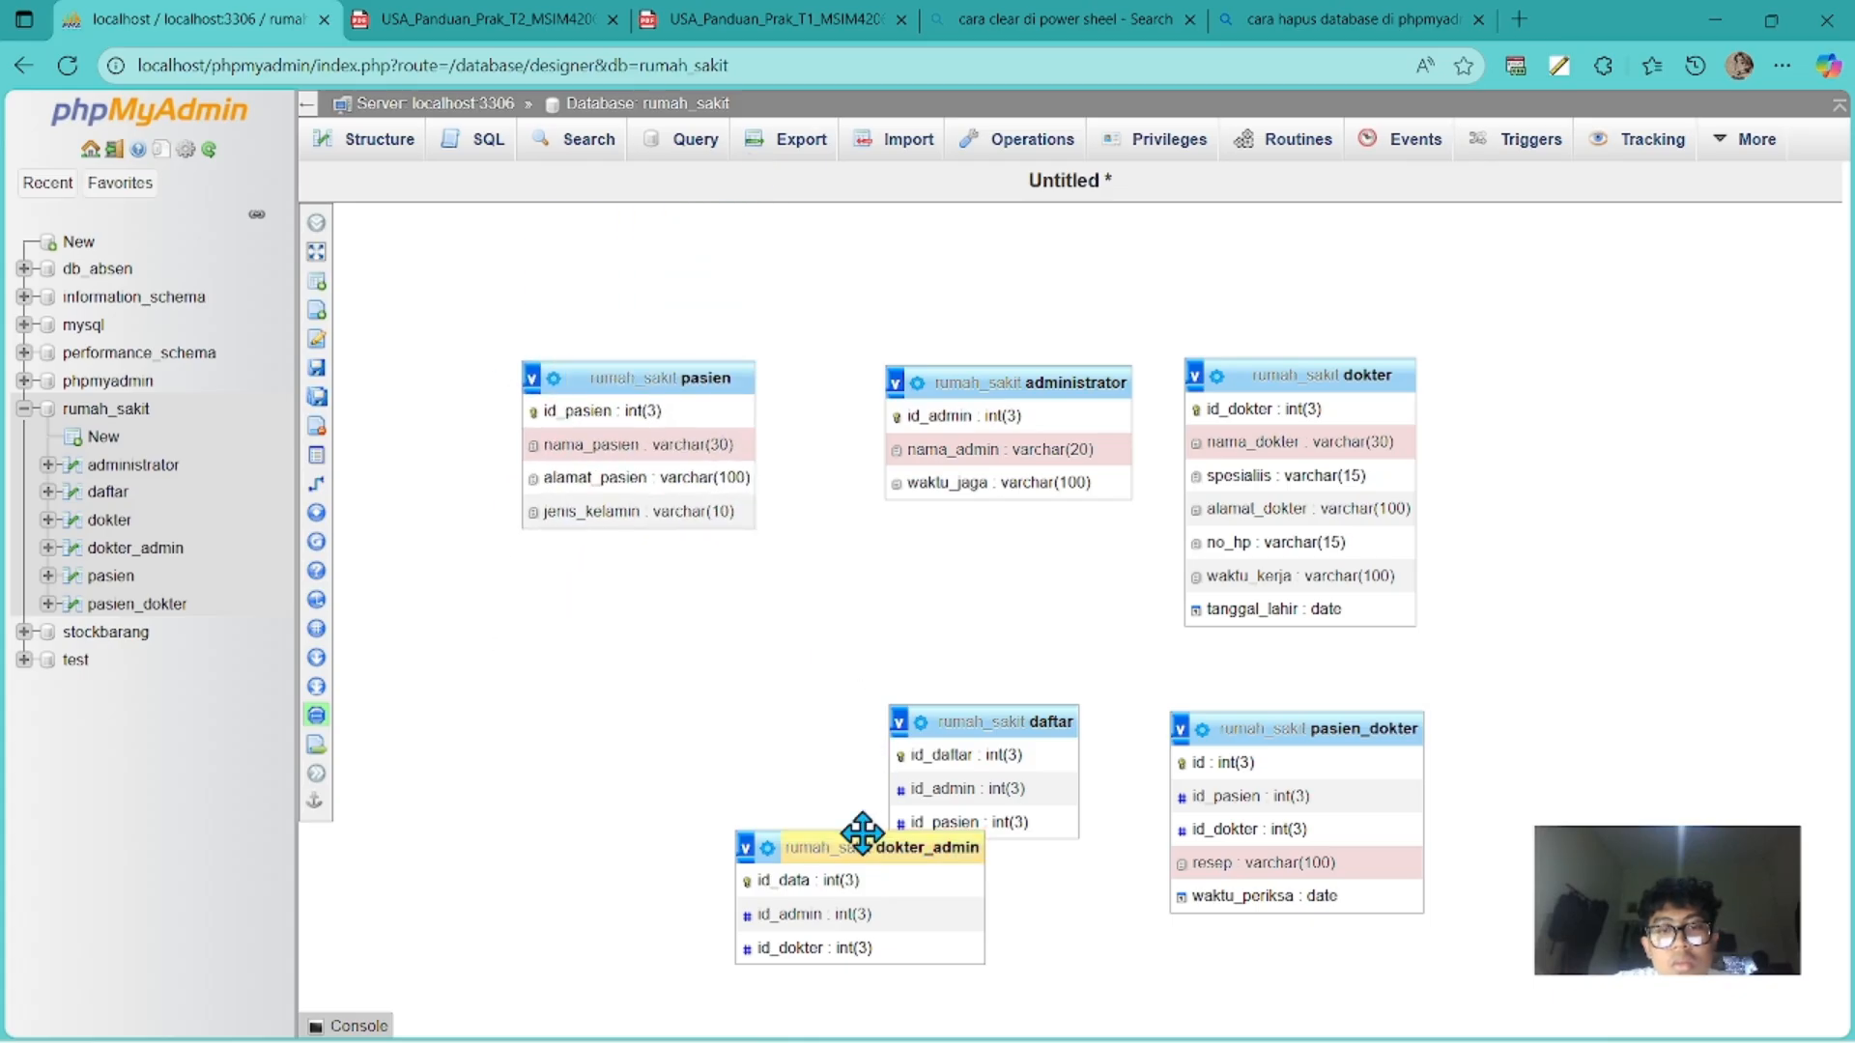
{"action": "left_click_drag", "start_coordinate": [860, 836], "coordinate": [681, 684]}
{"action": "left_click_drag", "start_coordinate": [948, 721], "coordinate": [955, 665]}
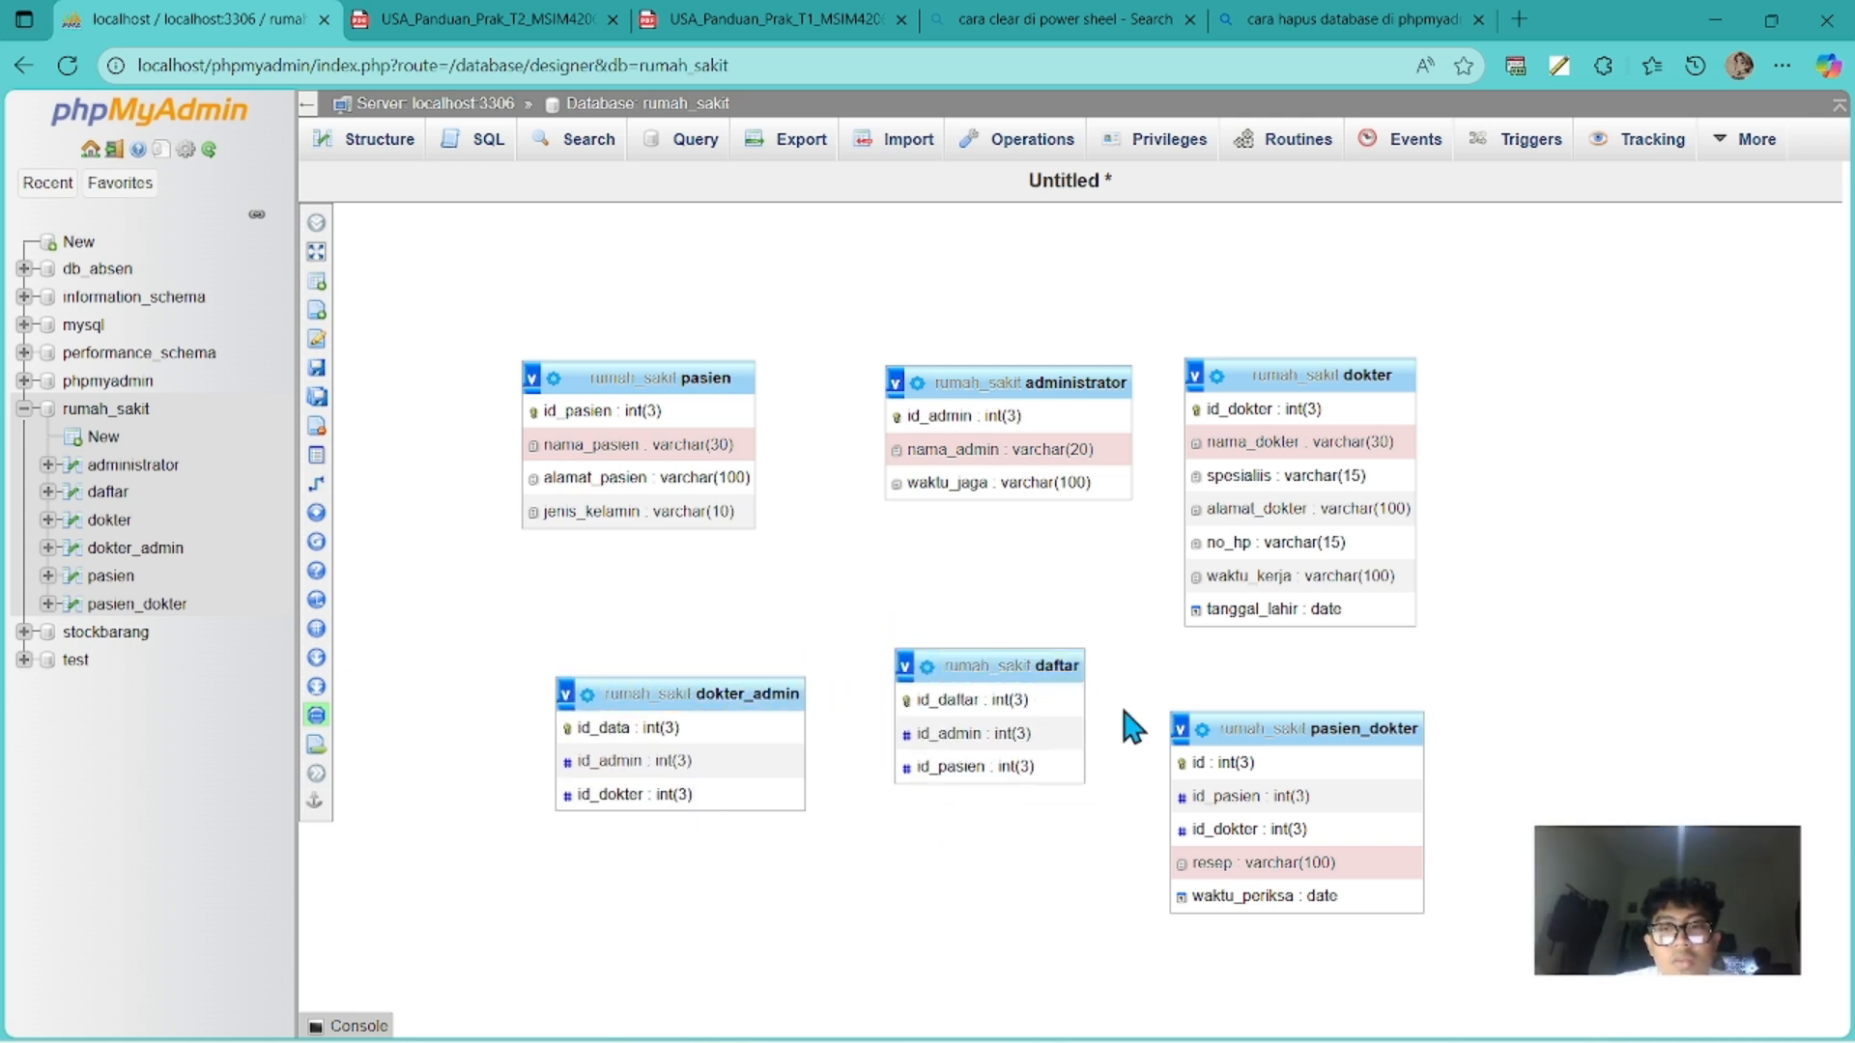
{"action": "left_click_drag", "start_coordinate": [1330, 737], "coordinate": [1308, 728]}
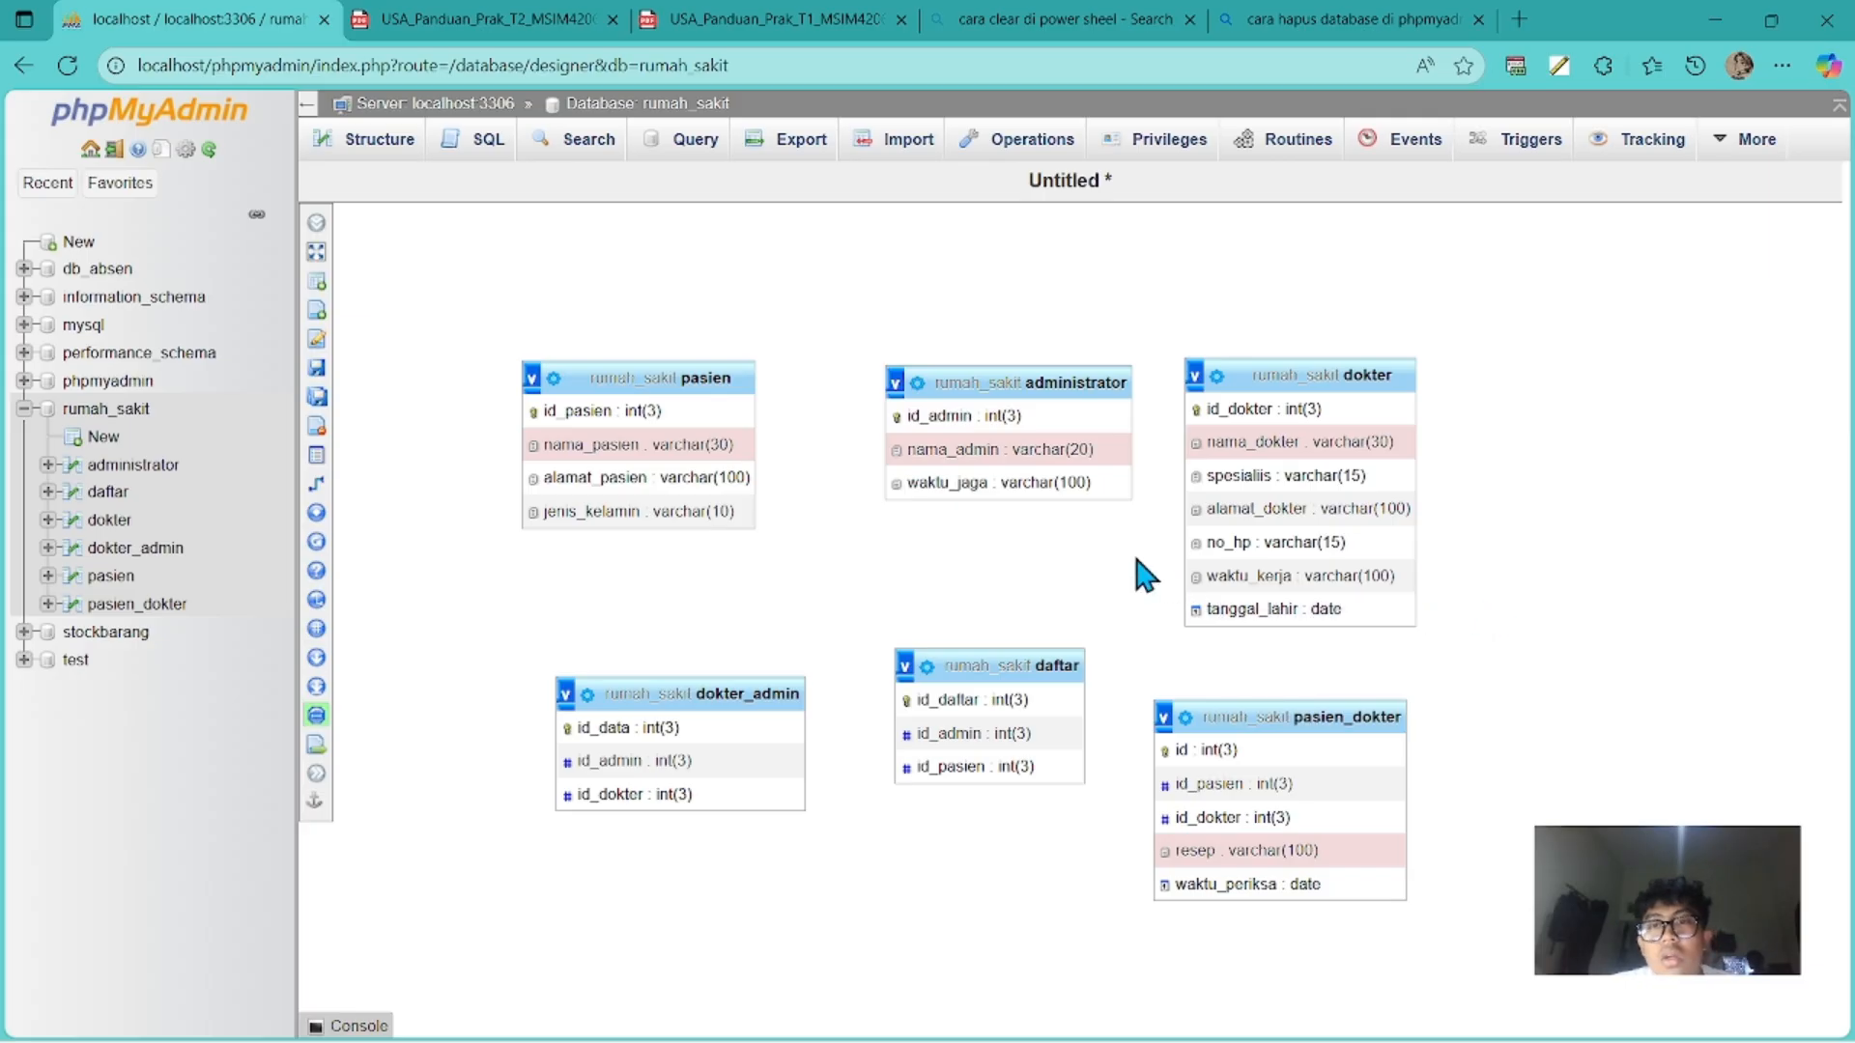
{"action": "mouse_move", "coordinate": [317, 232]}
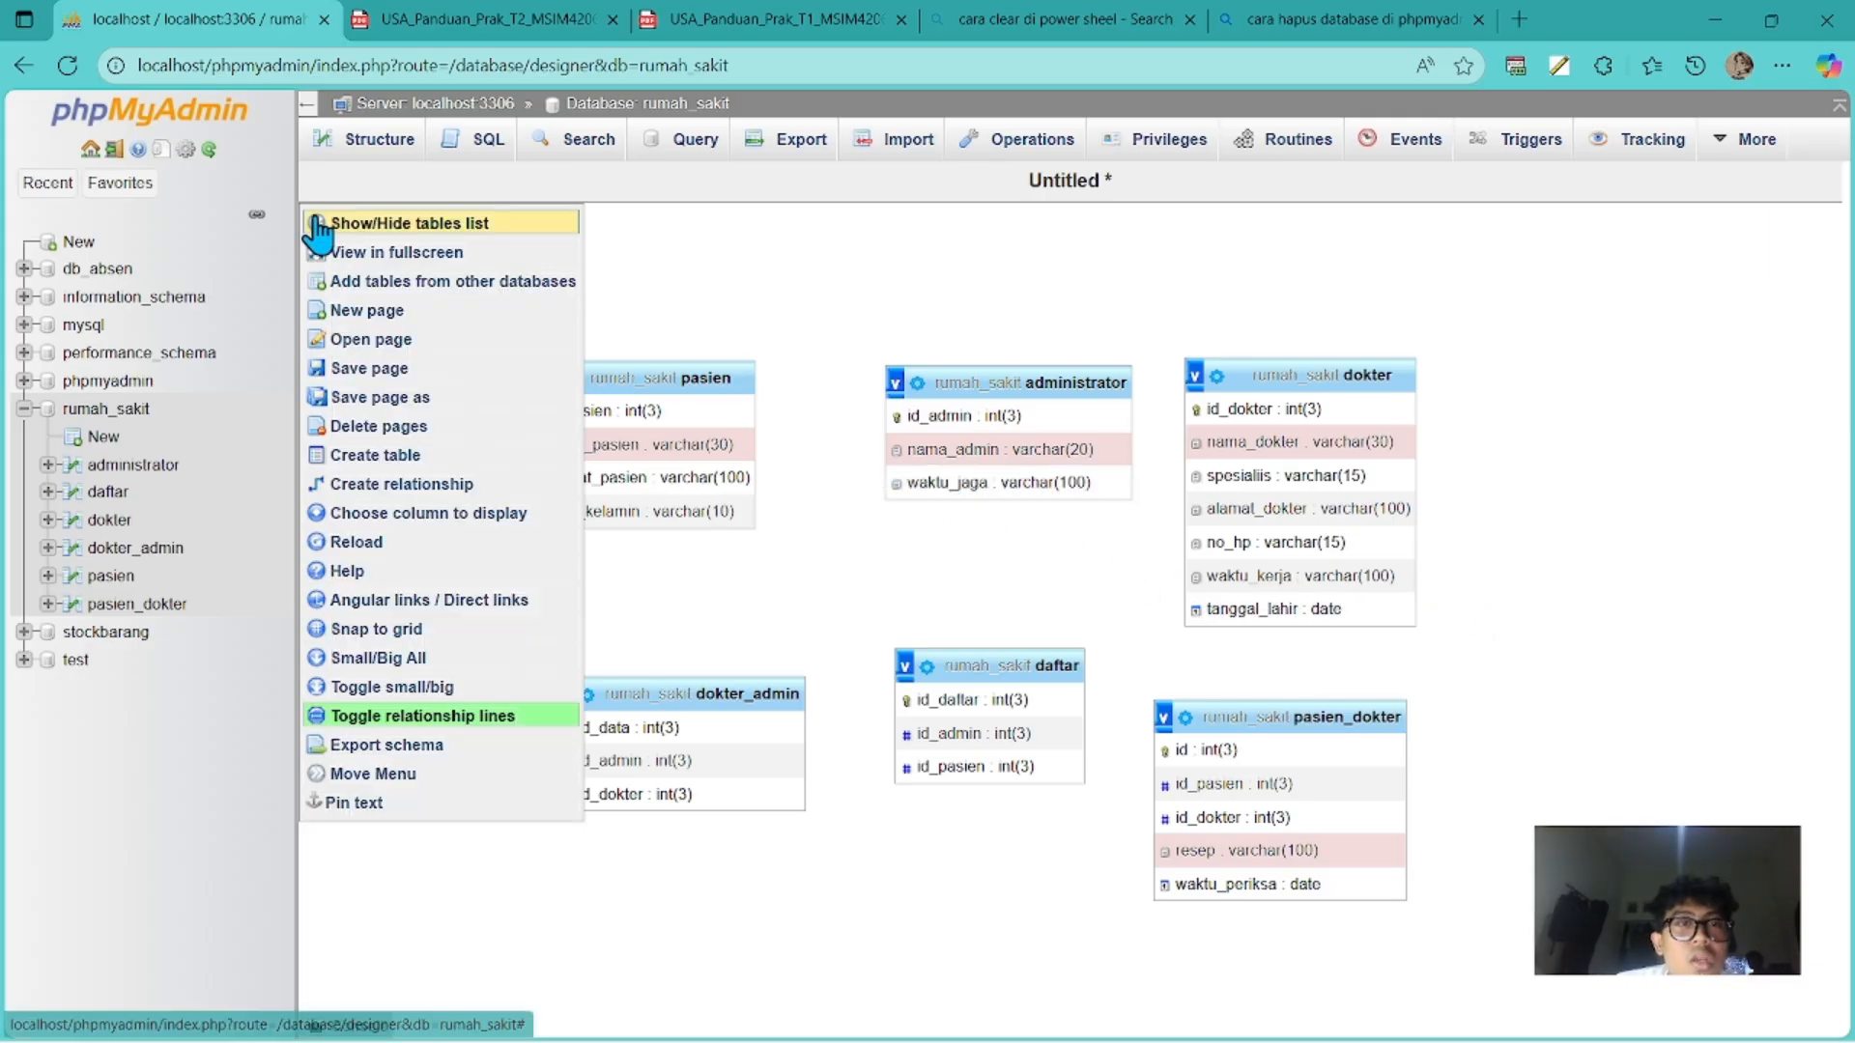
{"action": "left_click", "coordinate": [368, 494]}
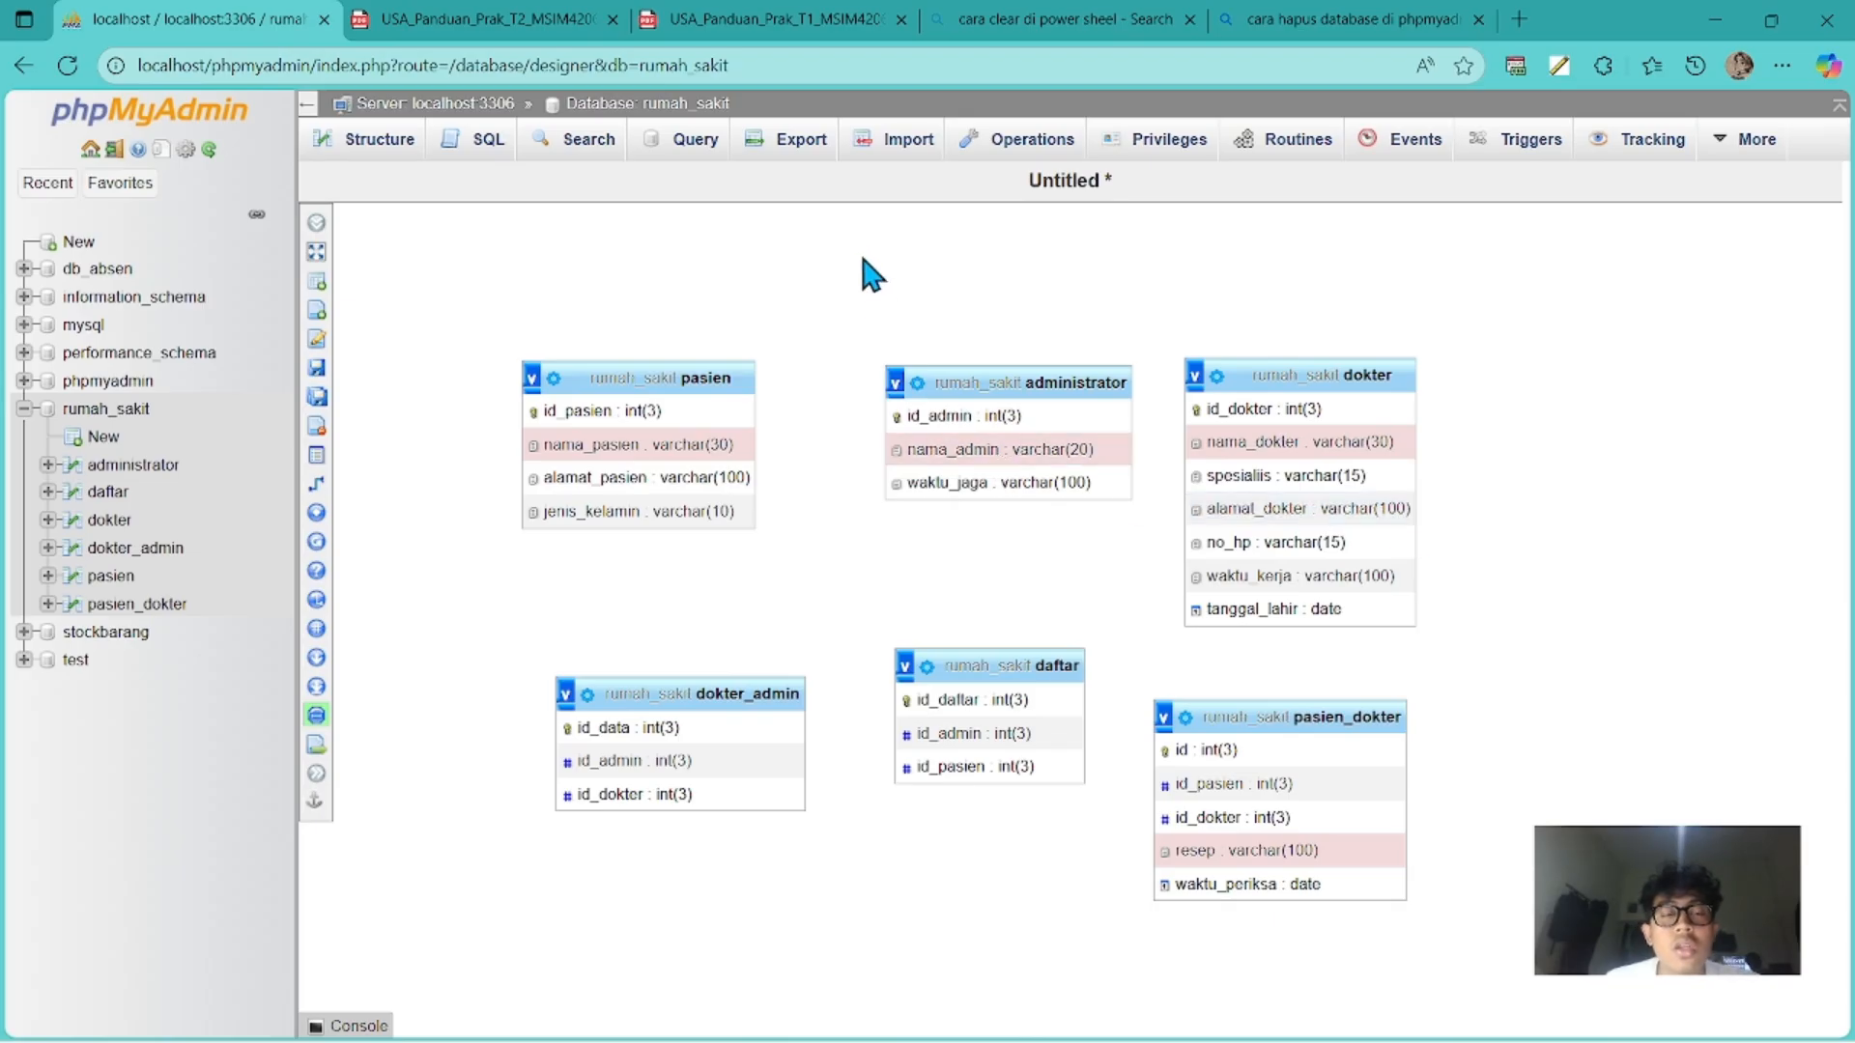
{"action": "mouse_move", "coordinate": [314, 246]}
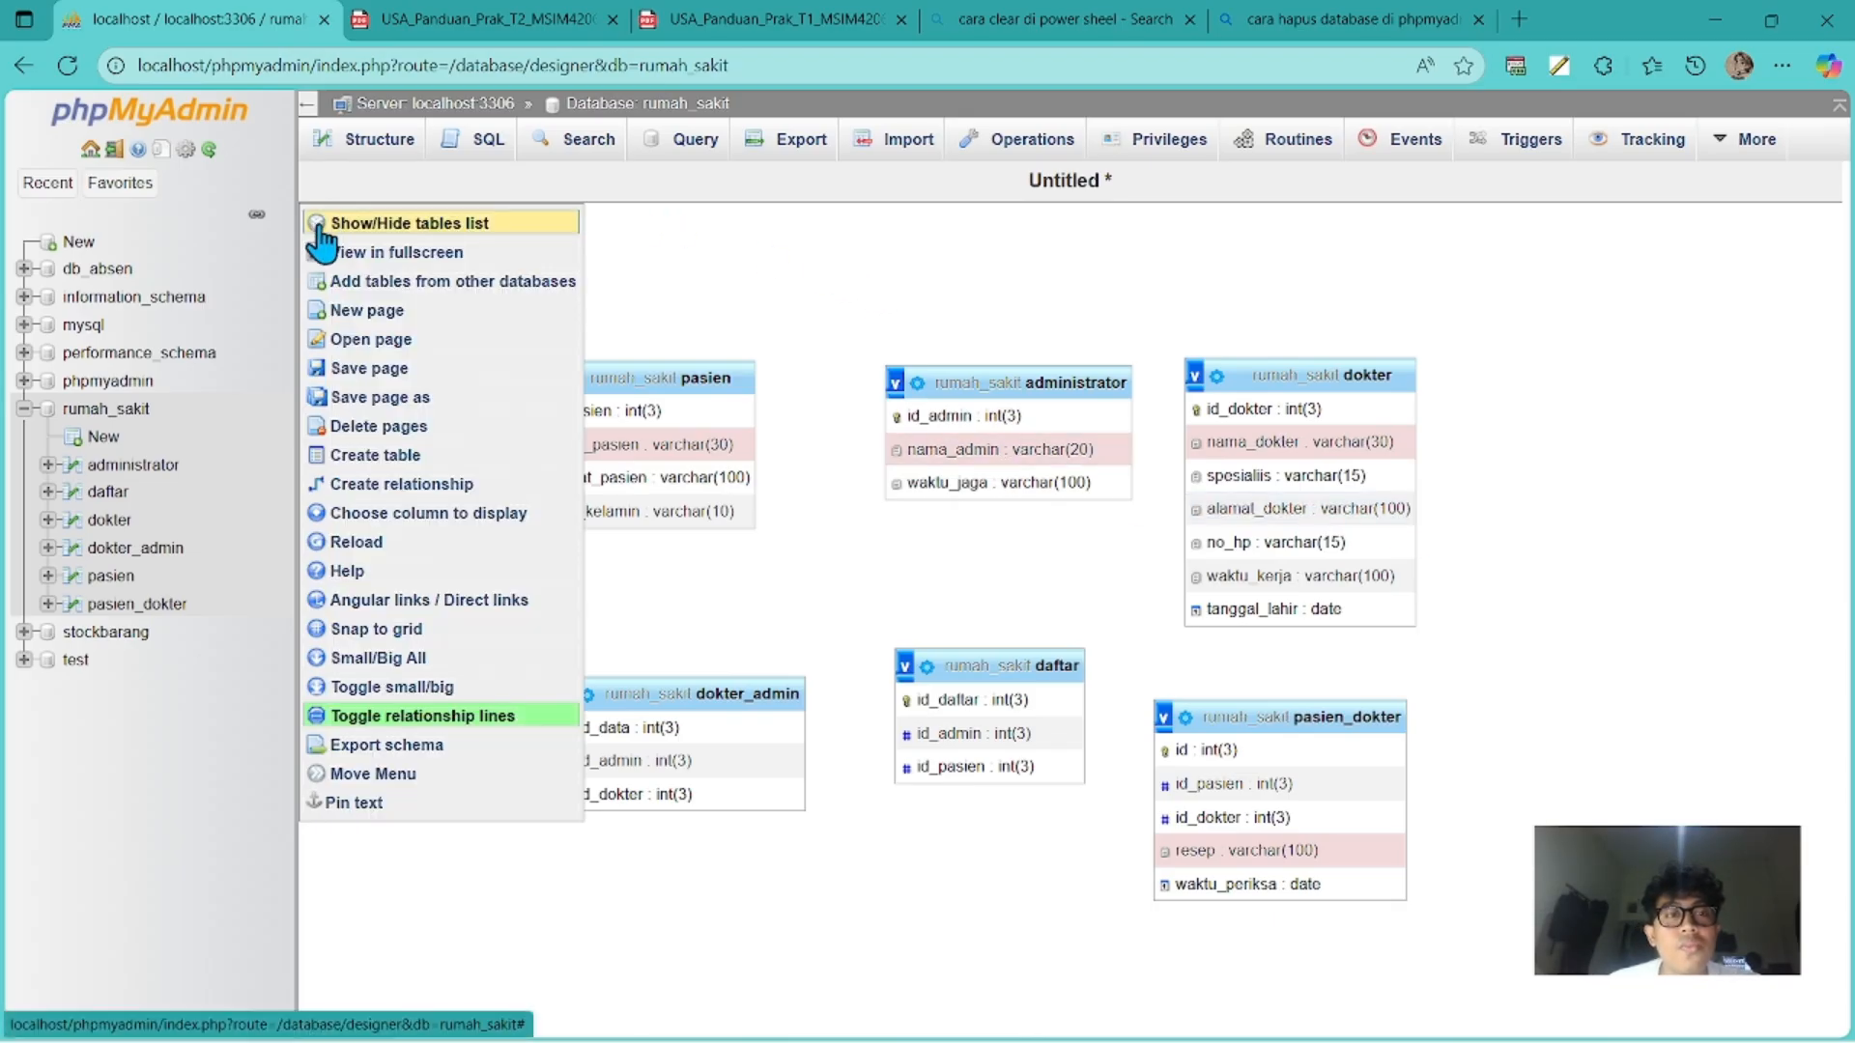
{"action": "left_click", "coordinate": [391, 483]}
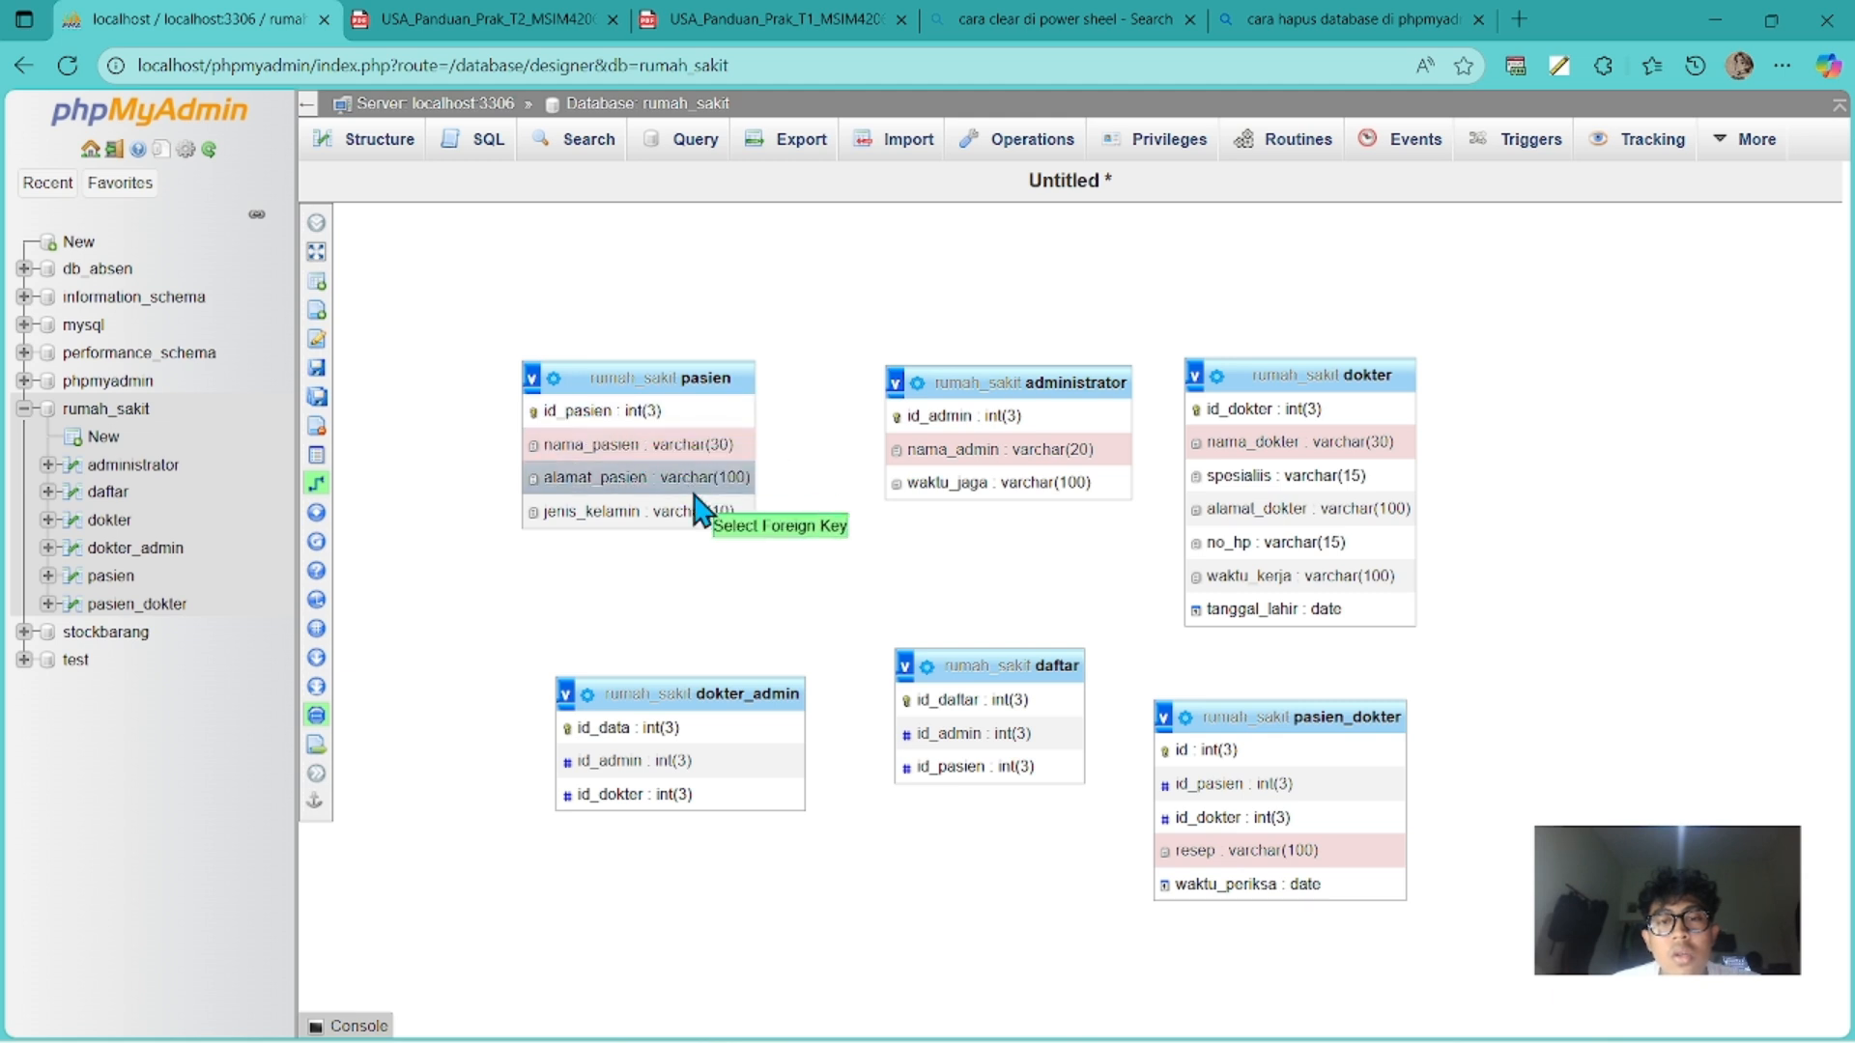
{"action": "left_click", "coordinate": [942, 768]}
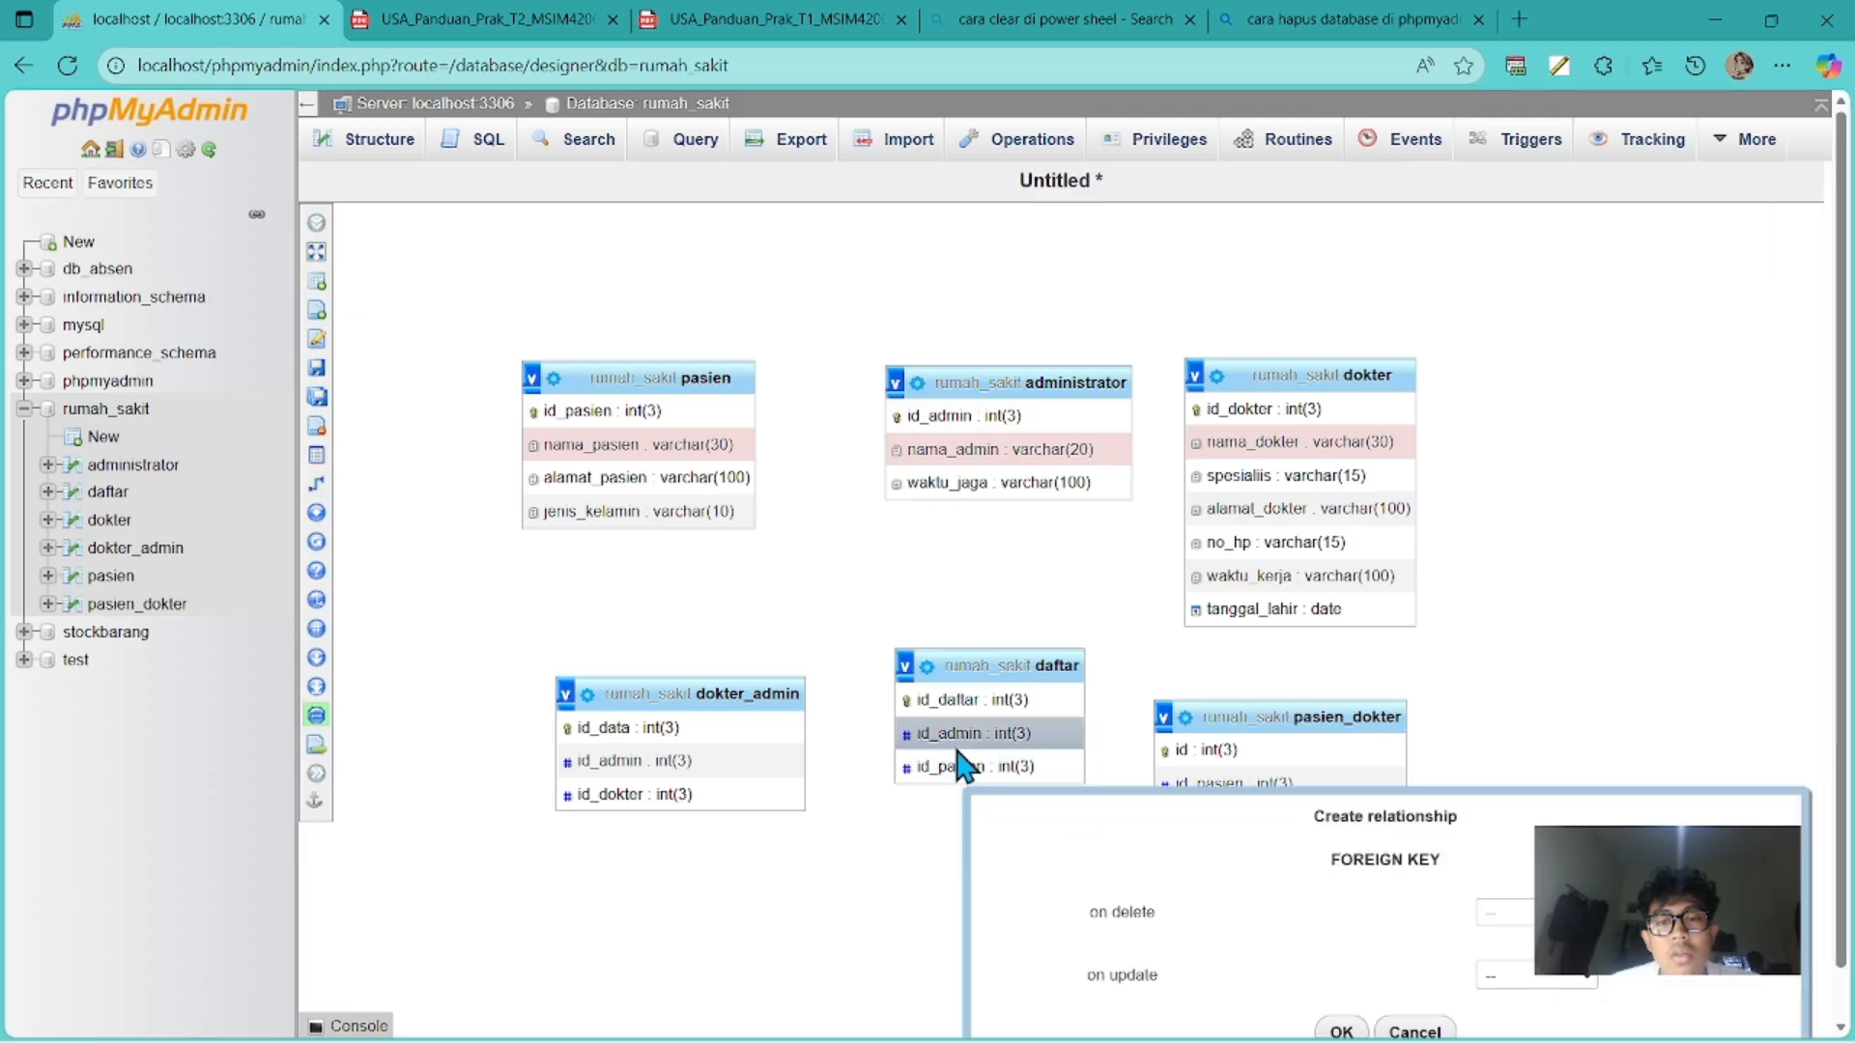
{"action": "scroll", "coordinate": [1360, 866], "scroll_direction": "down", "scroll_amount": 1}
{"action": "left_click", "coordinate": [1413, 979]}
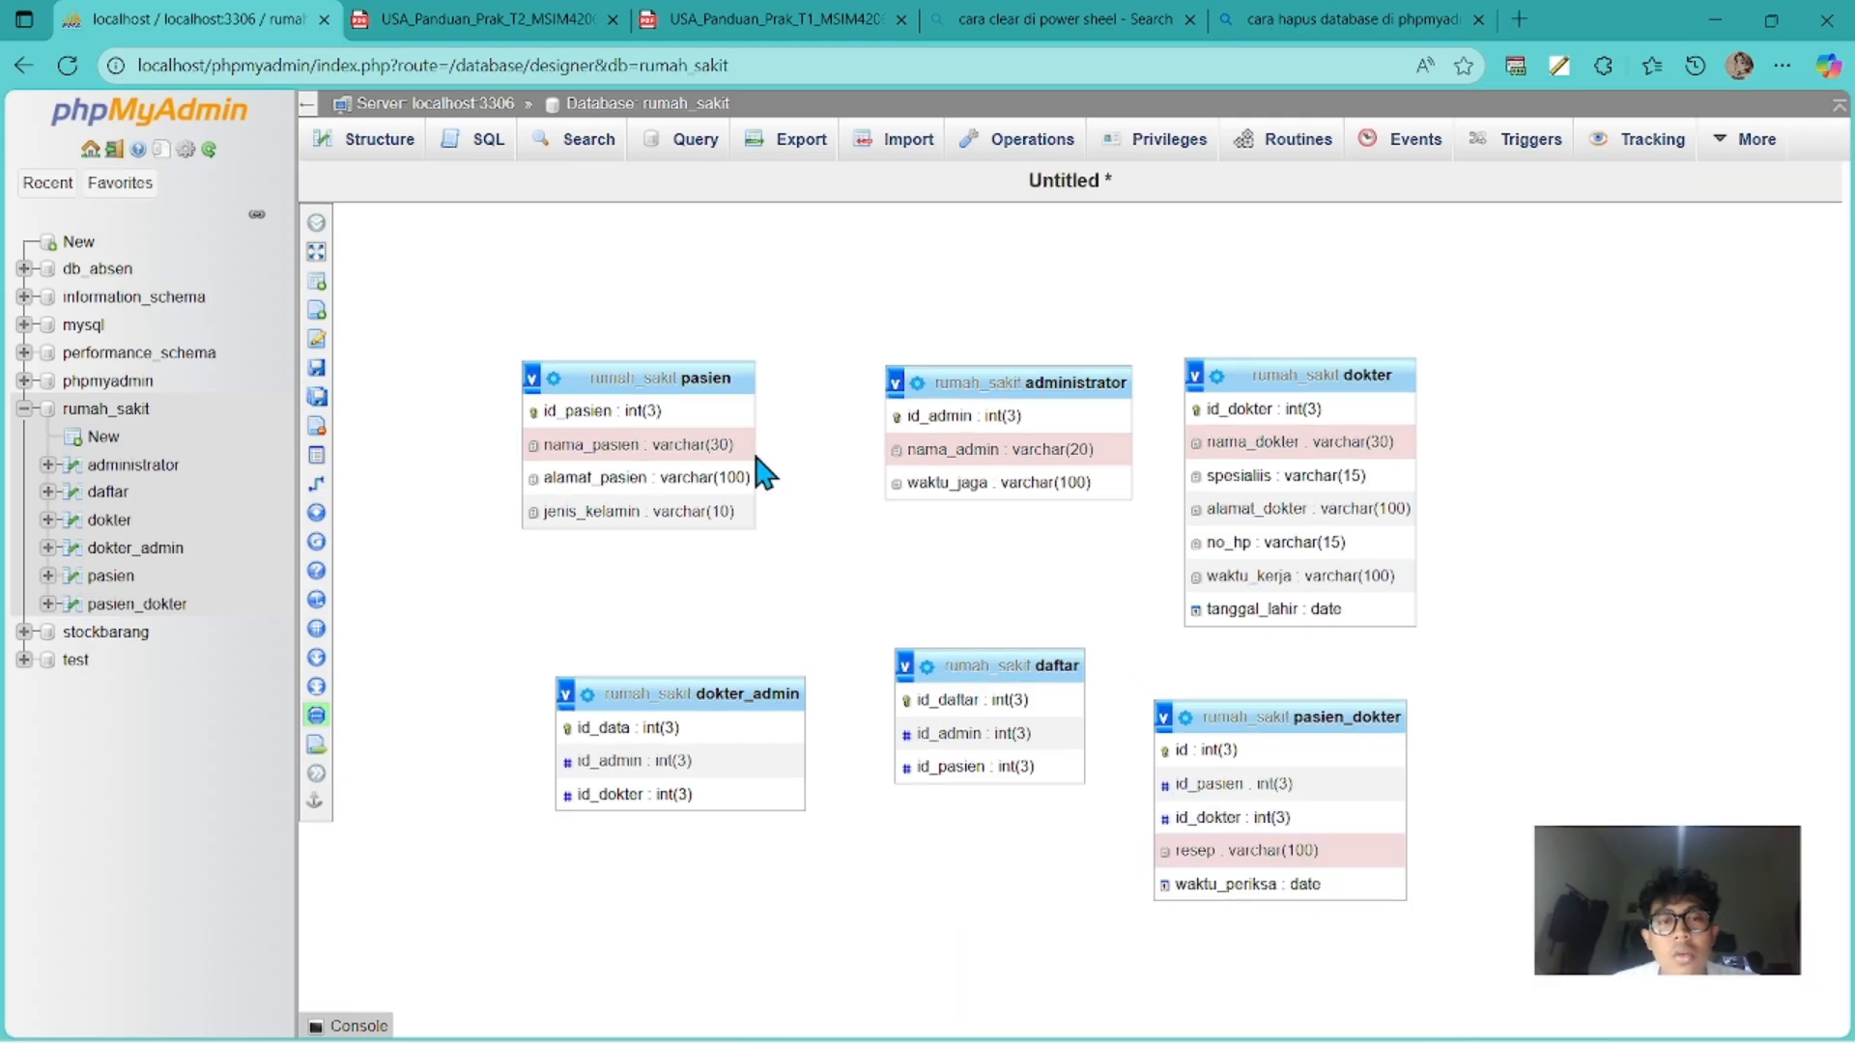
Create a relationship from id_pasien in pasien to id_pasien in daftar, with CASCADE on delete and on update.
{"action": "mouse_move", "coordinate": [316, 425]}
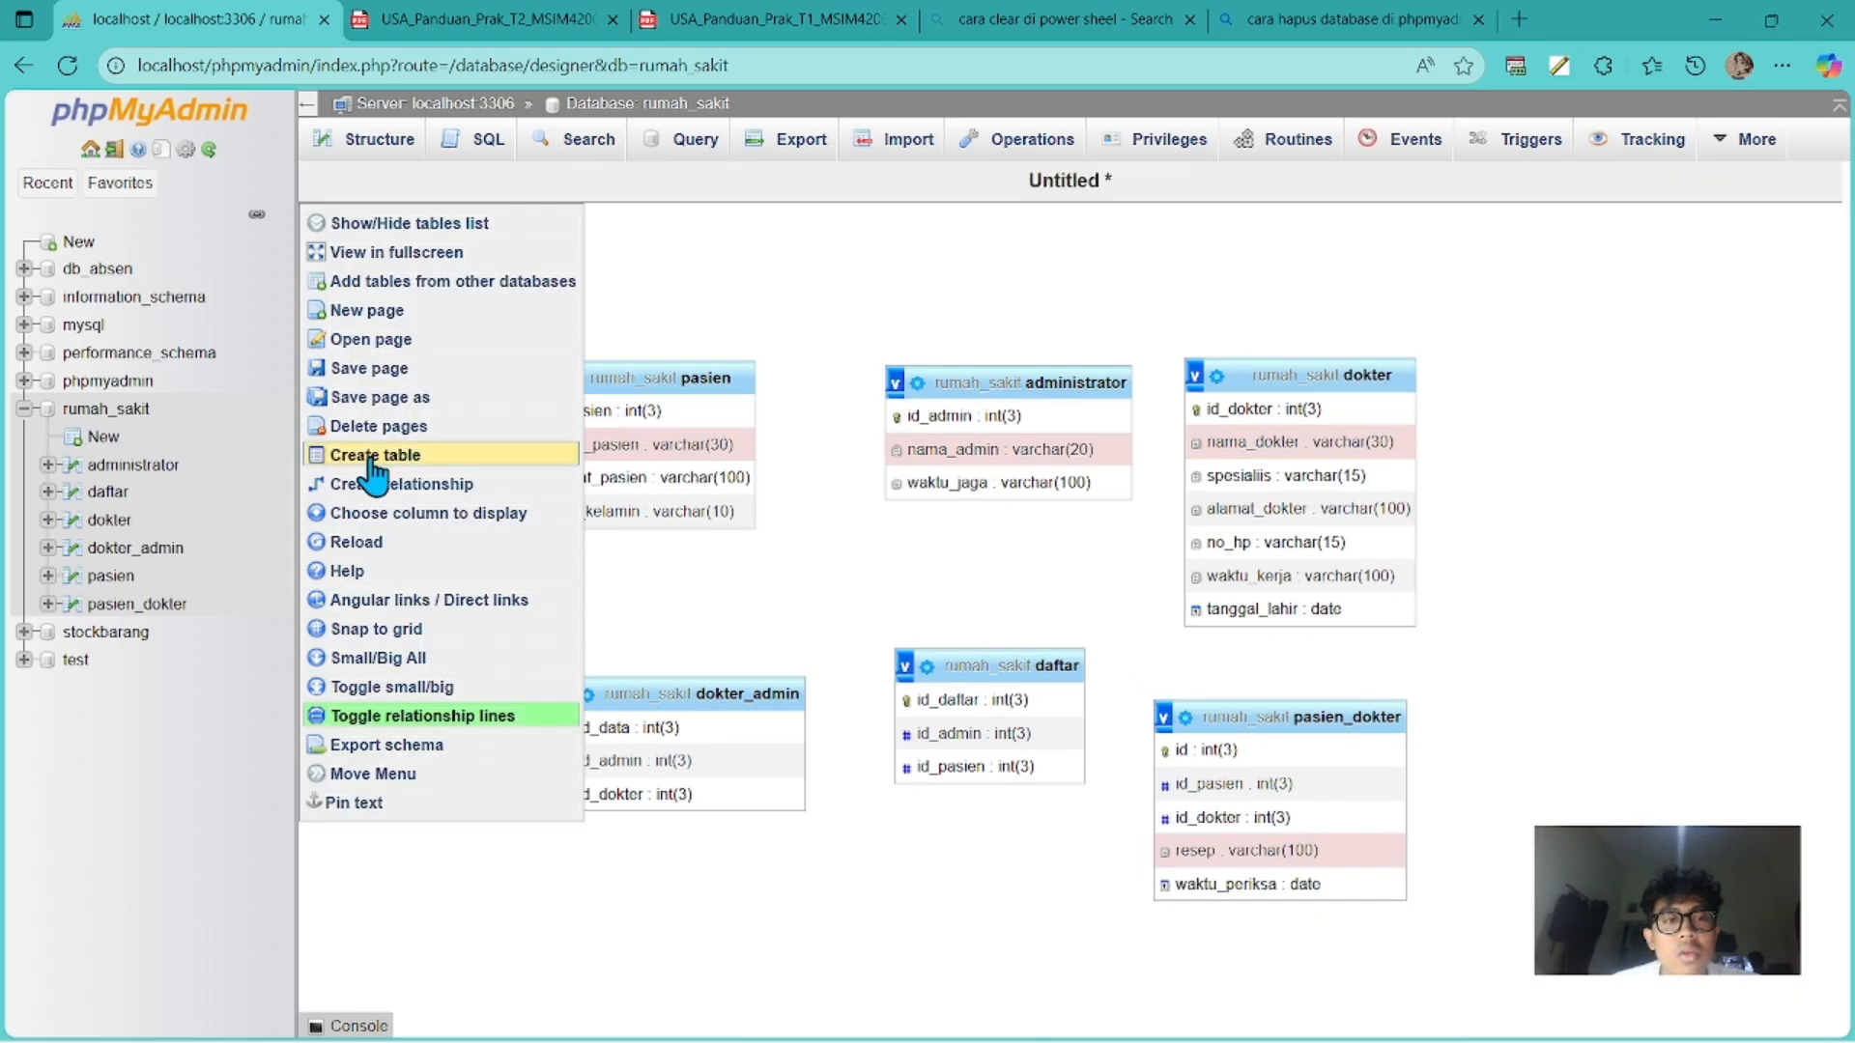
{"action": "left_click", "coordinate": [454, 483]}
{"action": "left_click", "coordinate": [553, 413]}
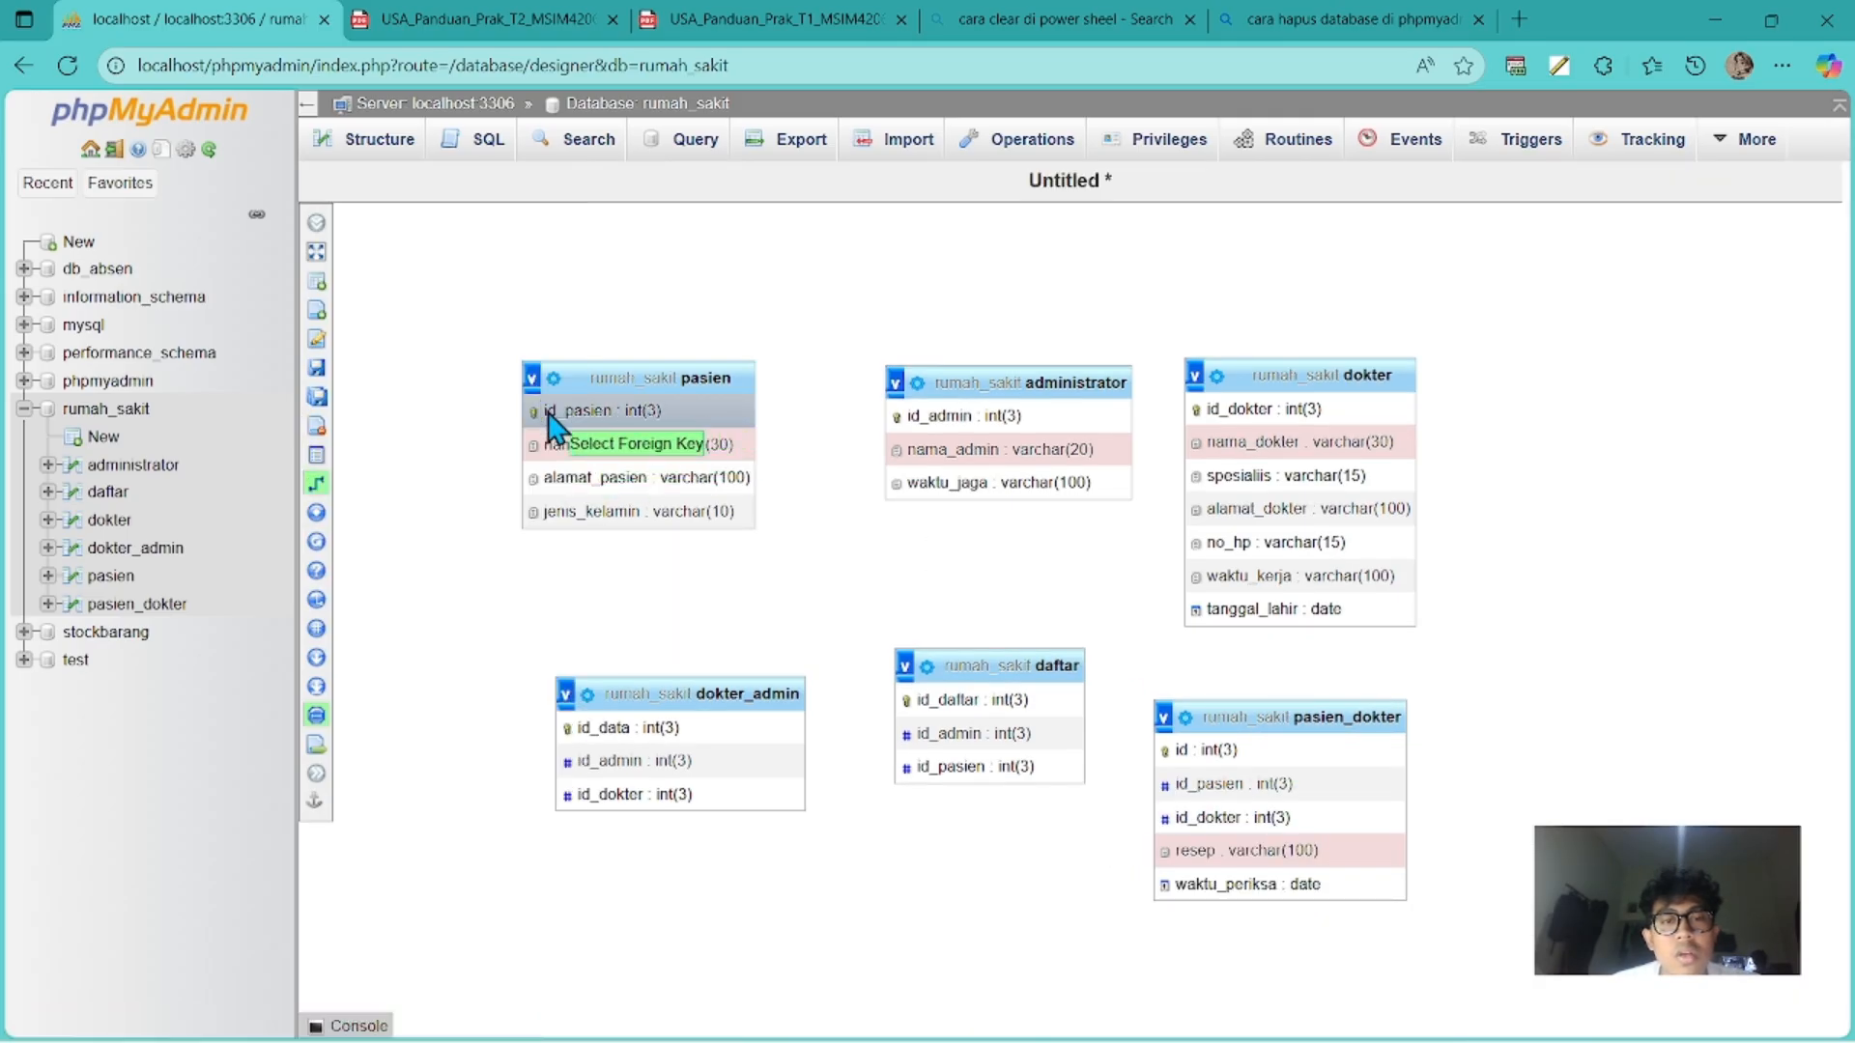
{"action": "left_click", "coordinate": [945, 768]}
{"action": "scroll", "coordinate": [1360, 867], "scroll_direction": "down", "scroll_amount": 1}
{"action": "left_click", "coordinate": [1504, 859]}
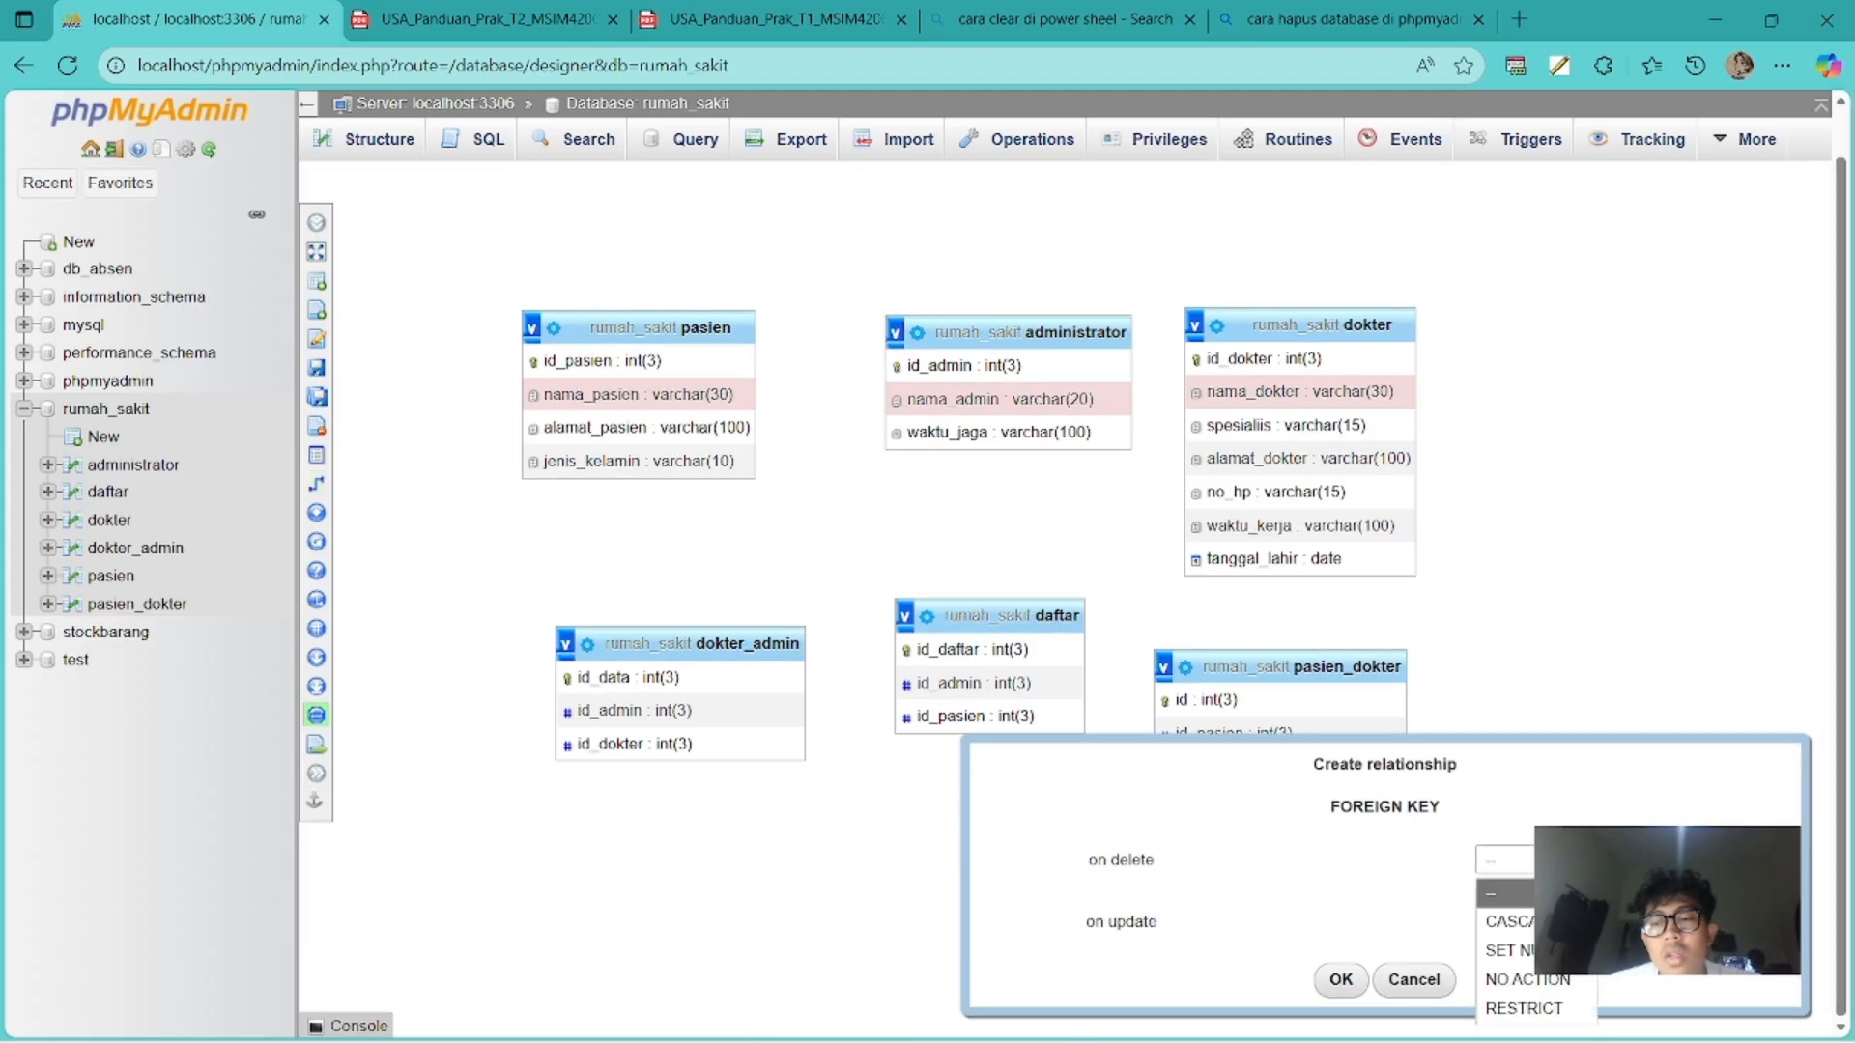
{"action": "left_click", "coordinate": [1508, 921]}
{"action": "left_click", "coordinate": [1503, 923]}
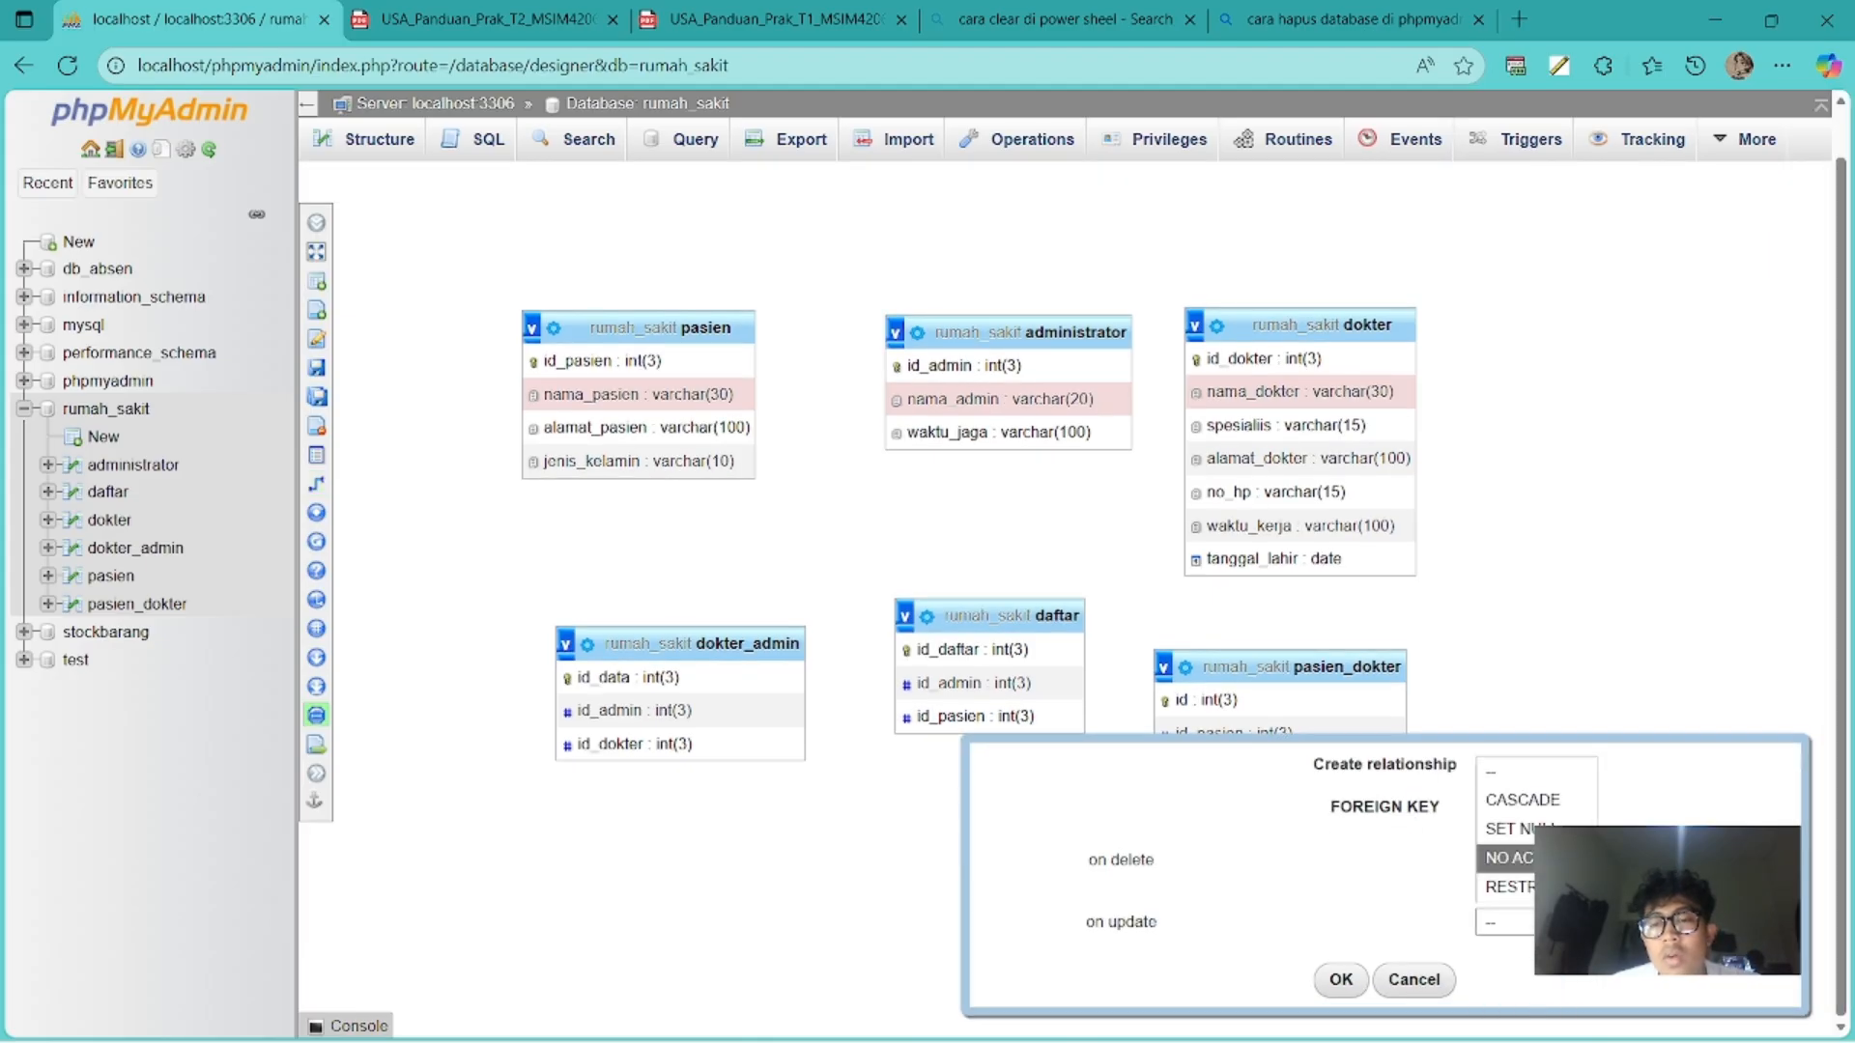
{"action": "left_click", "coordinate": [1536, 800]}
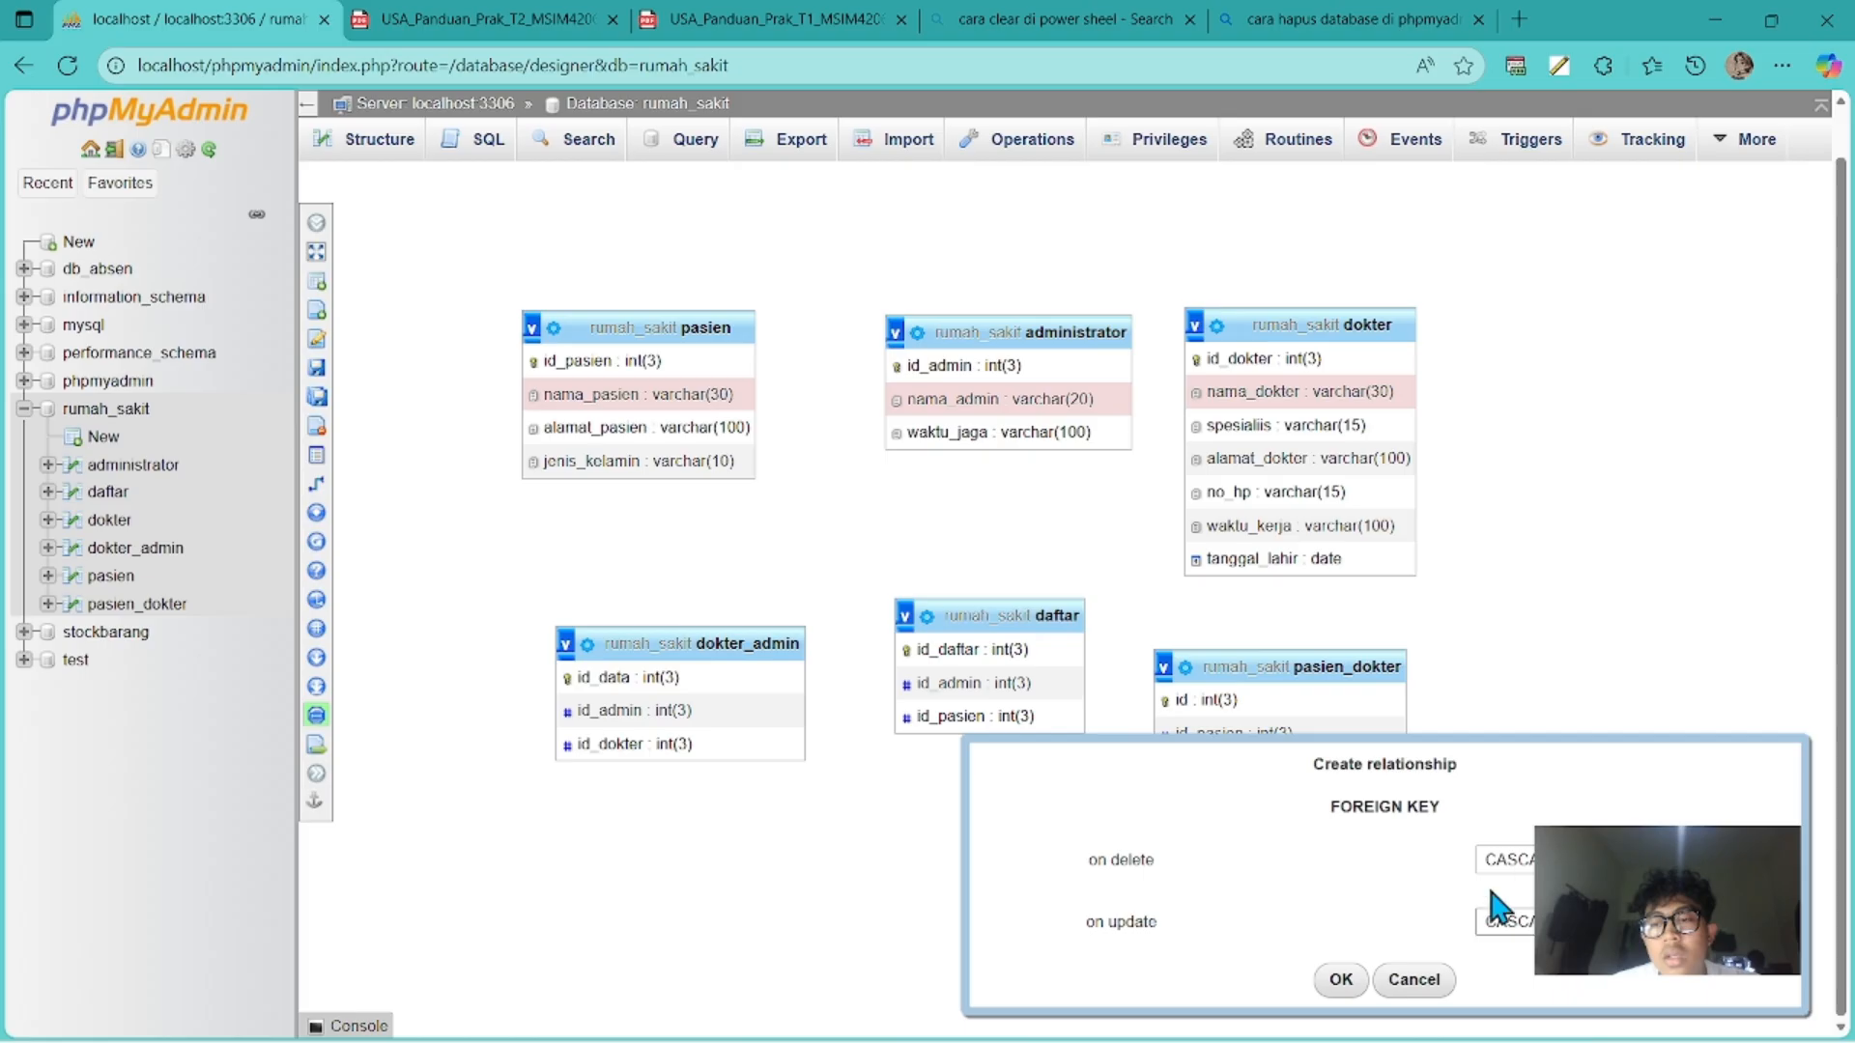
{"action": "left_click", "coordinate": [1339, 979]}
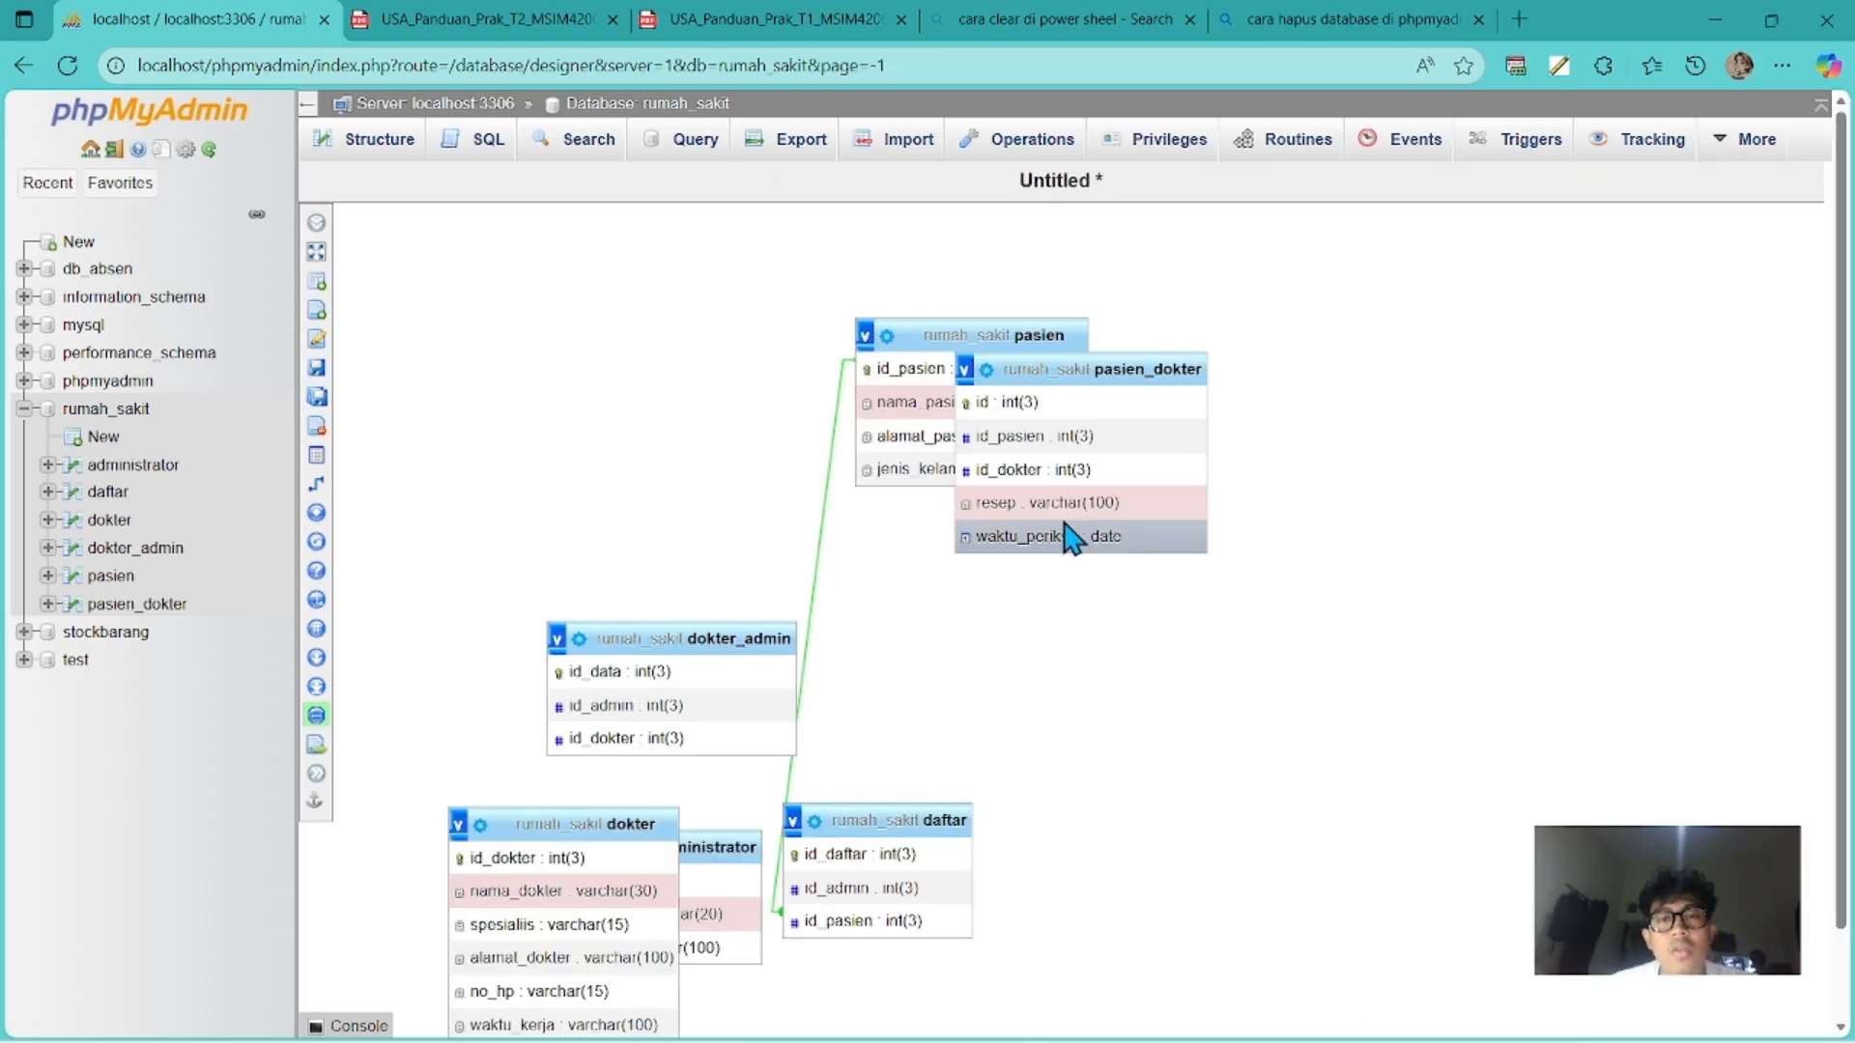
Arrange the diagram with pasien, daftar and pasien_dokter in the upper row and administrator, dokter and dokter_admin below.
{"action": "left_click_drag", "start_coordinate": [1060, 373], "coordinate": [1238, 534]}
{"action": "left_click_drag", "start_coordinate": [763, 639], "coordinate": [1121, 628]}
{"action": "left_click_drag", "start_coordinate": [978, 330], "coordinate": [583, 390]}
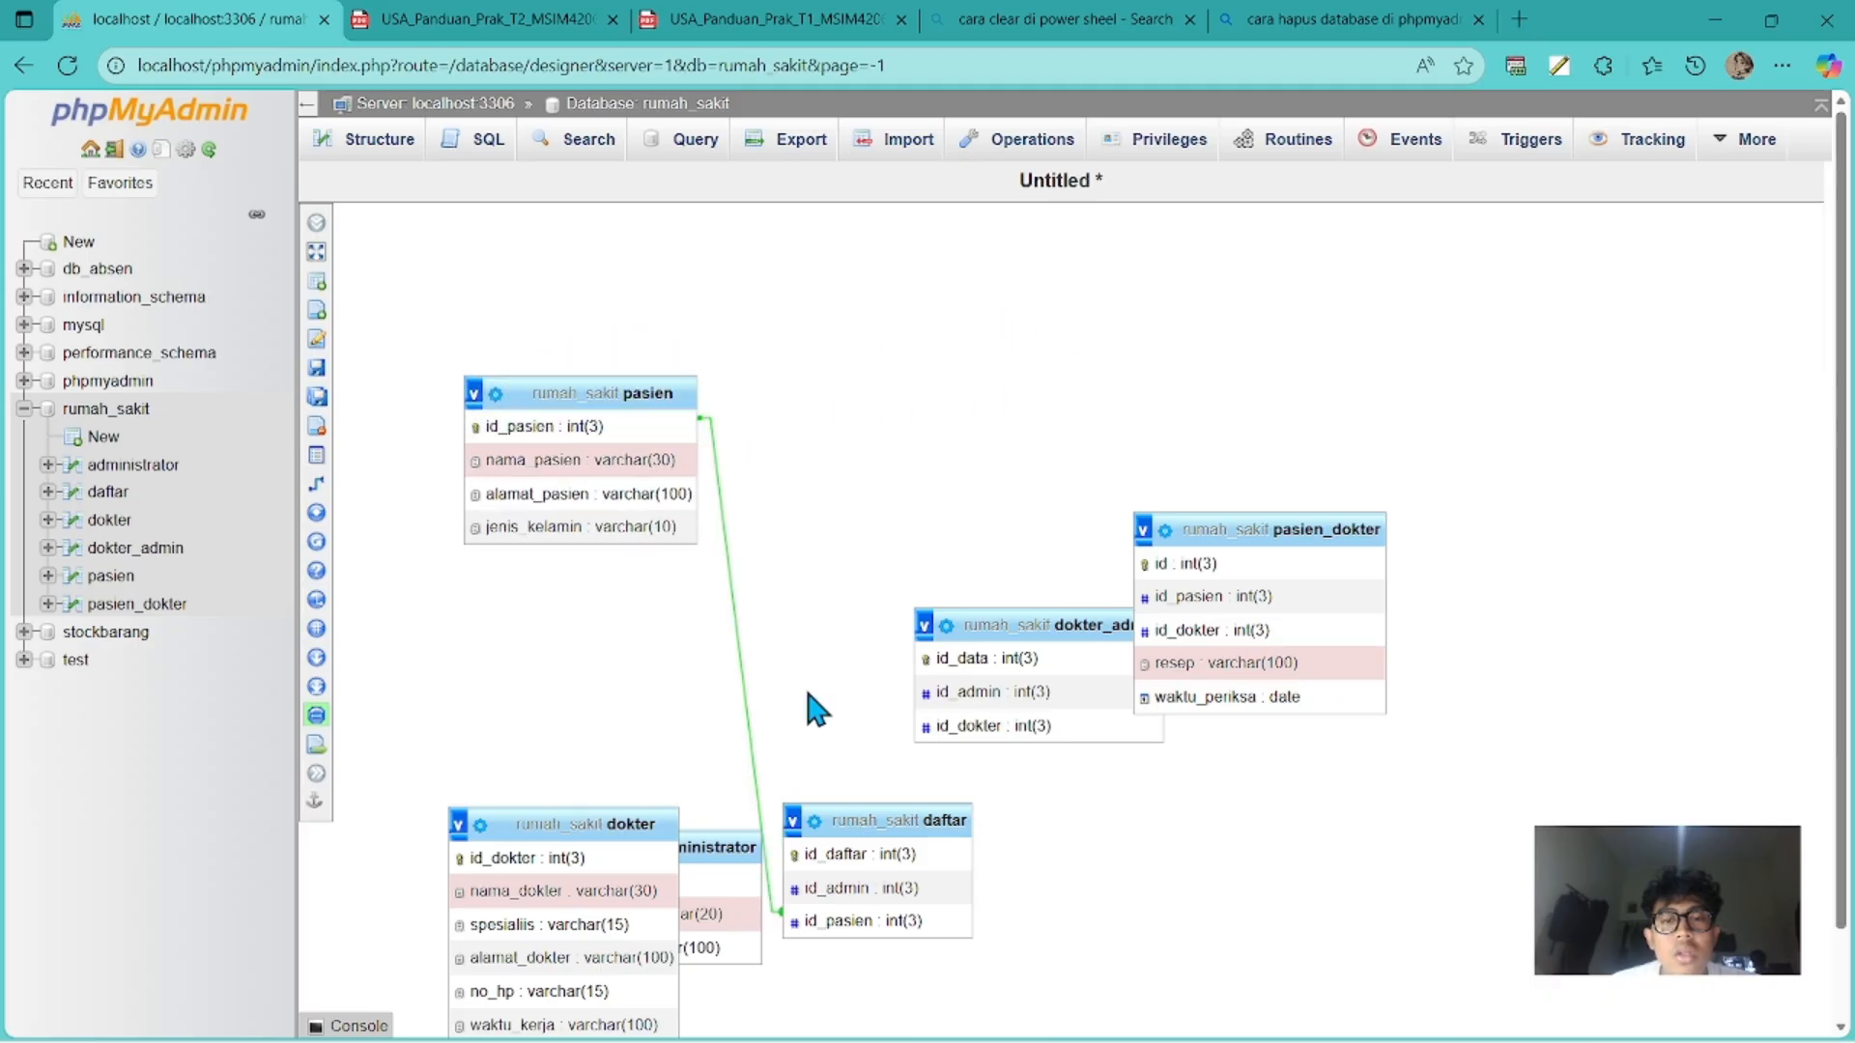
{"action": "left_click_drag", "start_coordinate": [859, 821], "coordinate": [890, 406]}
{"action": "left_click_drag", "start_coordinate": [602, 829], "coordinate": [981, 681]}
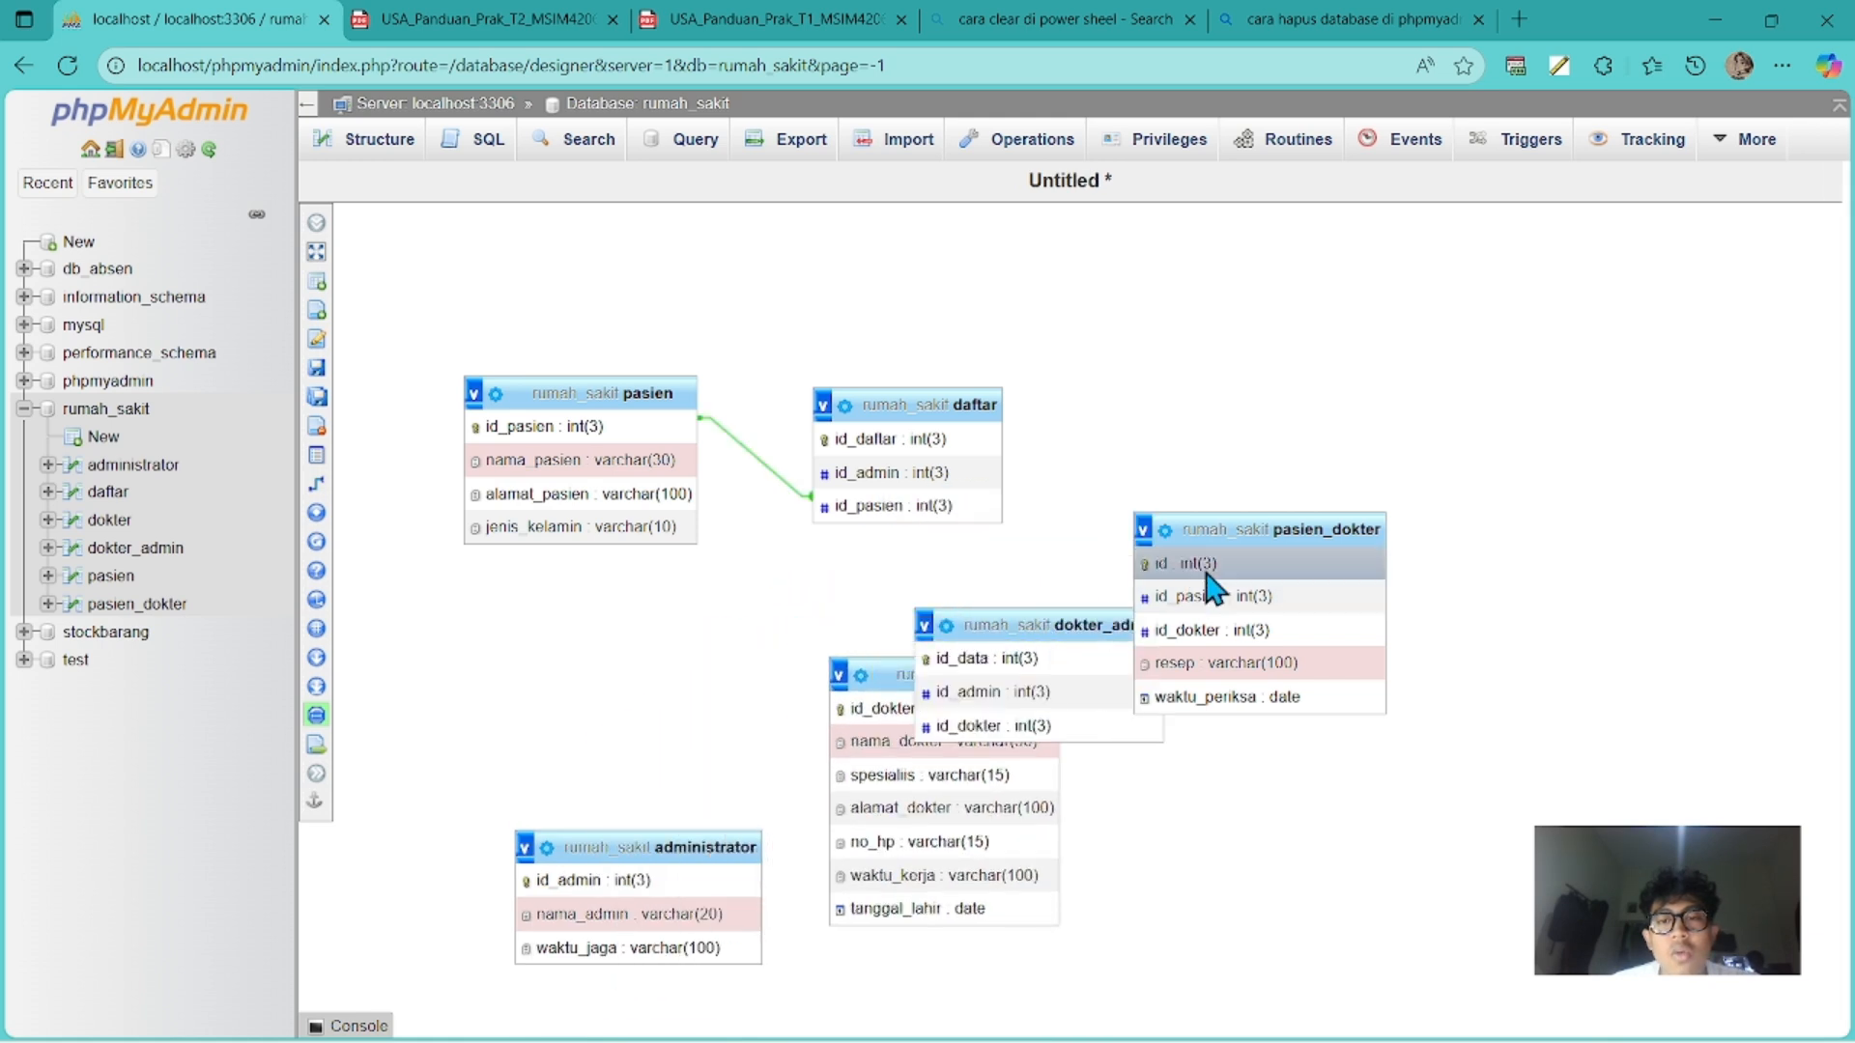
{"action": "left_click_drag", "start_coordinate": [1279, 525], "coordinate": [1243, 406]}
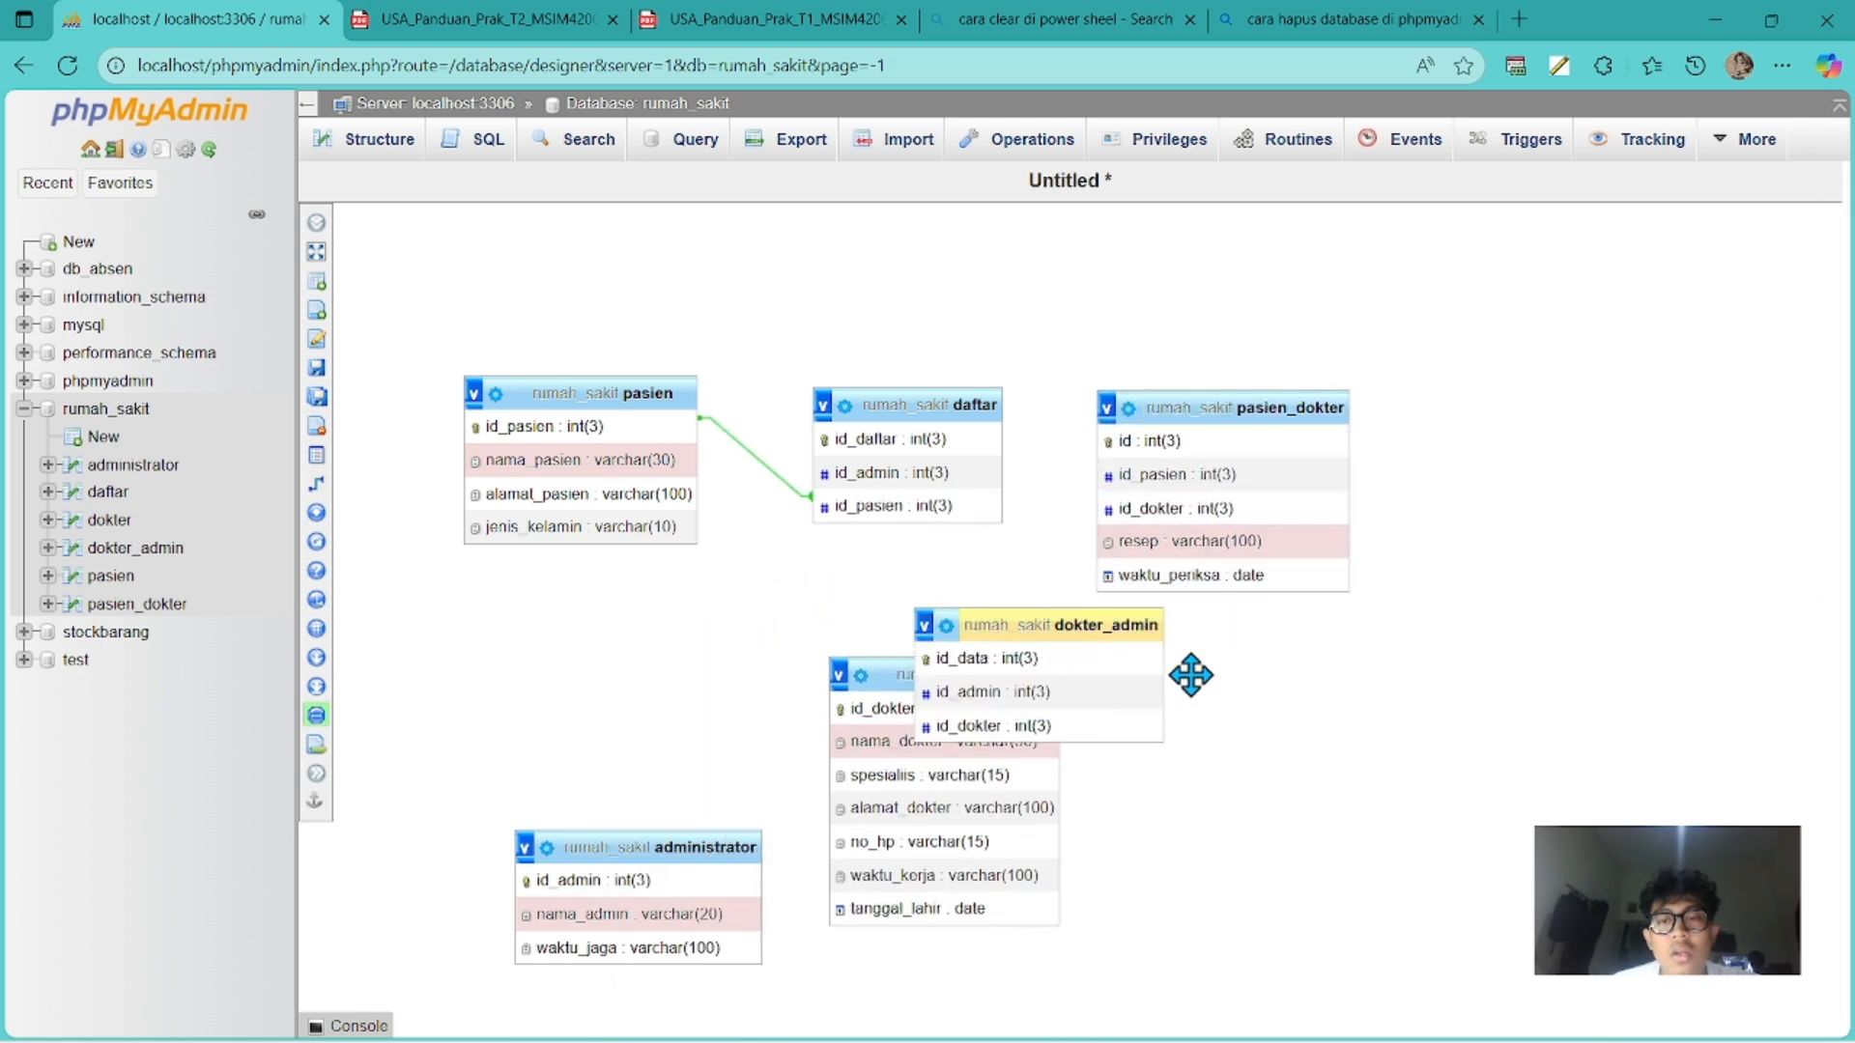
{"action": "left_click_drag", "start_coordinate": [1082, 625], "coordinate": [1331, 712]}
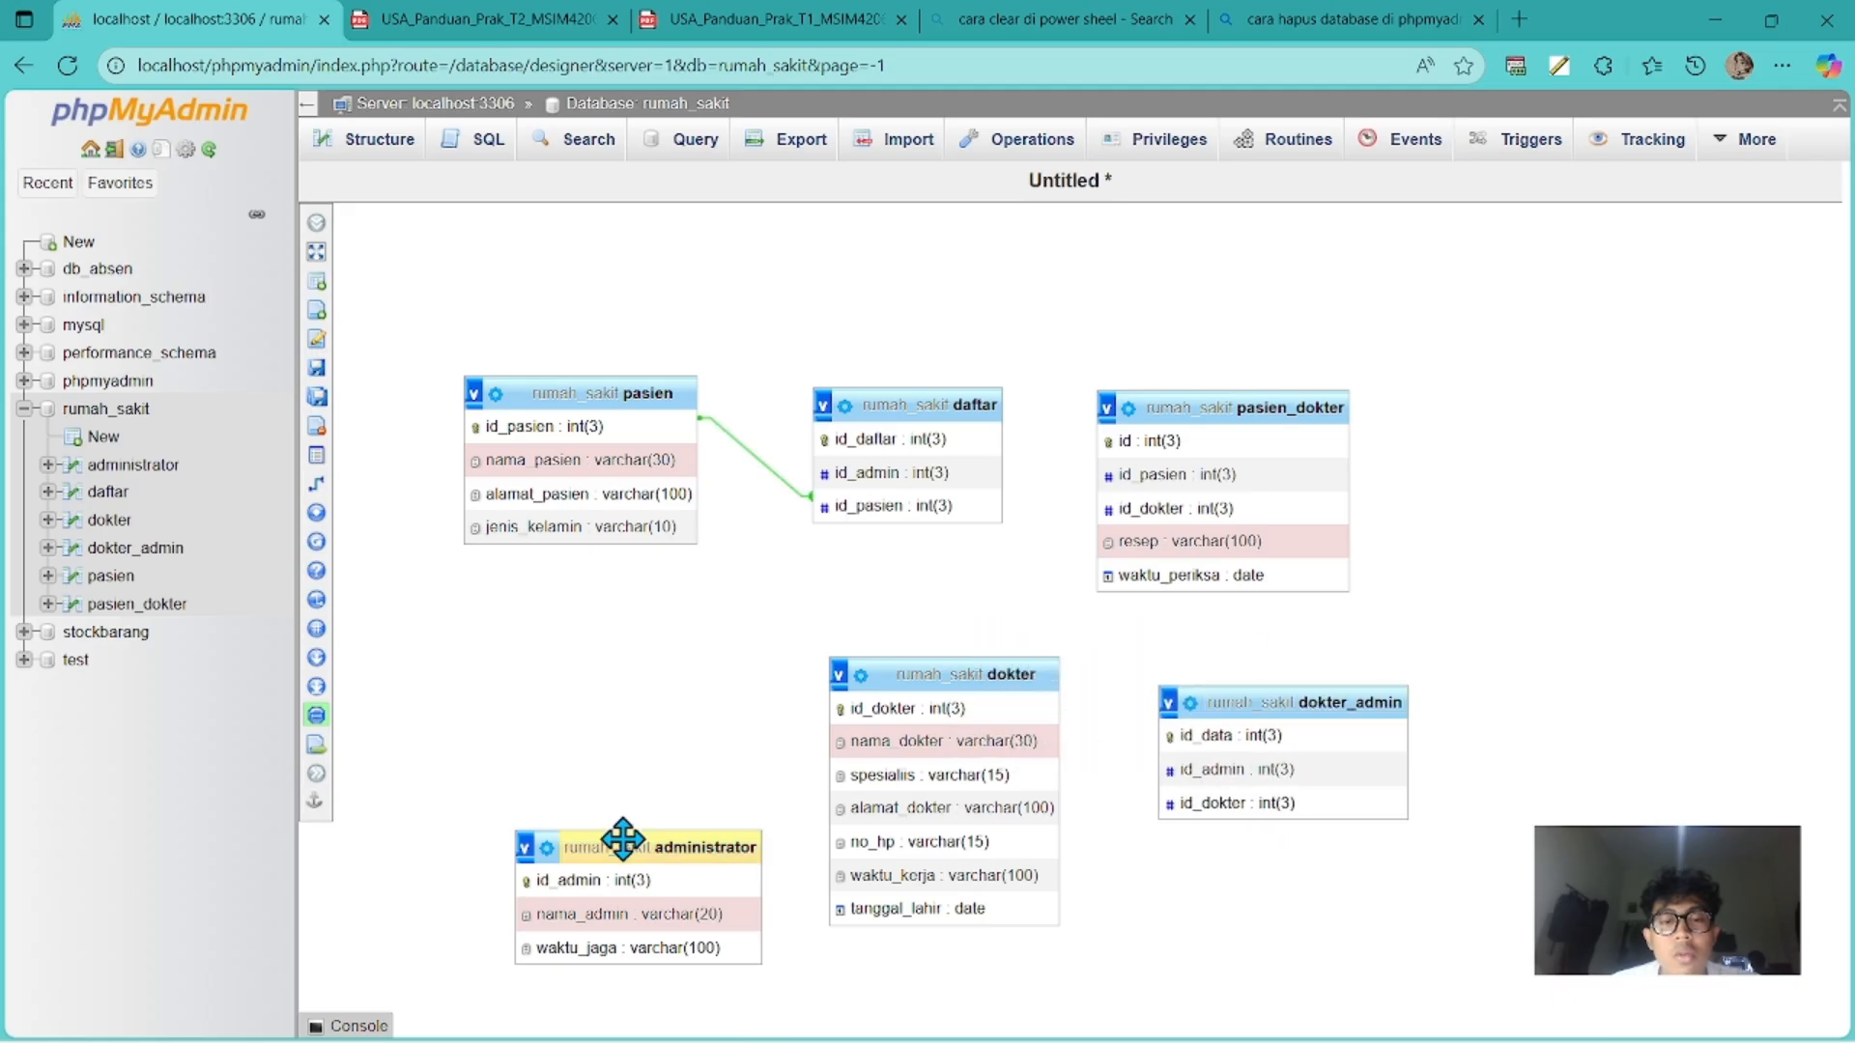
{"action": "left_click_drag", "start_coordinate": [621, 841], "coordinate": [675, 657]}
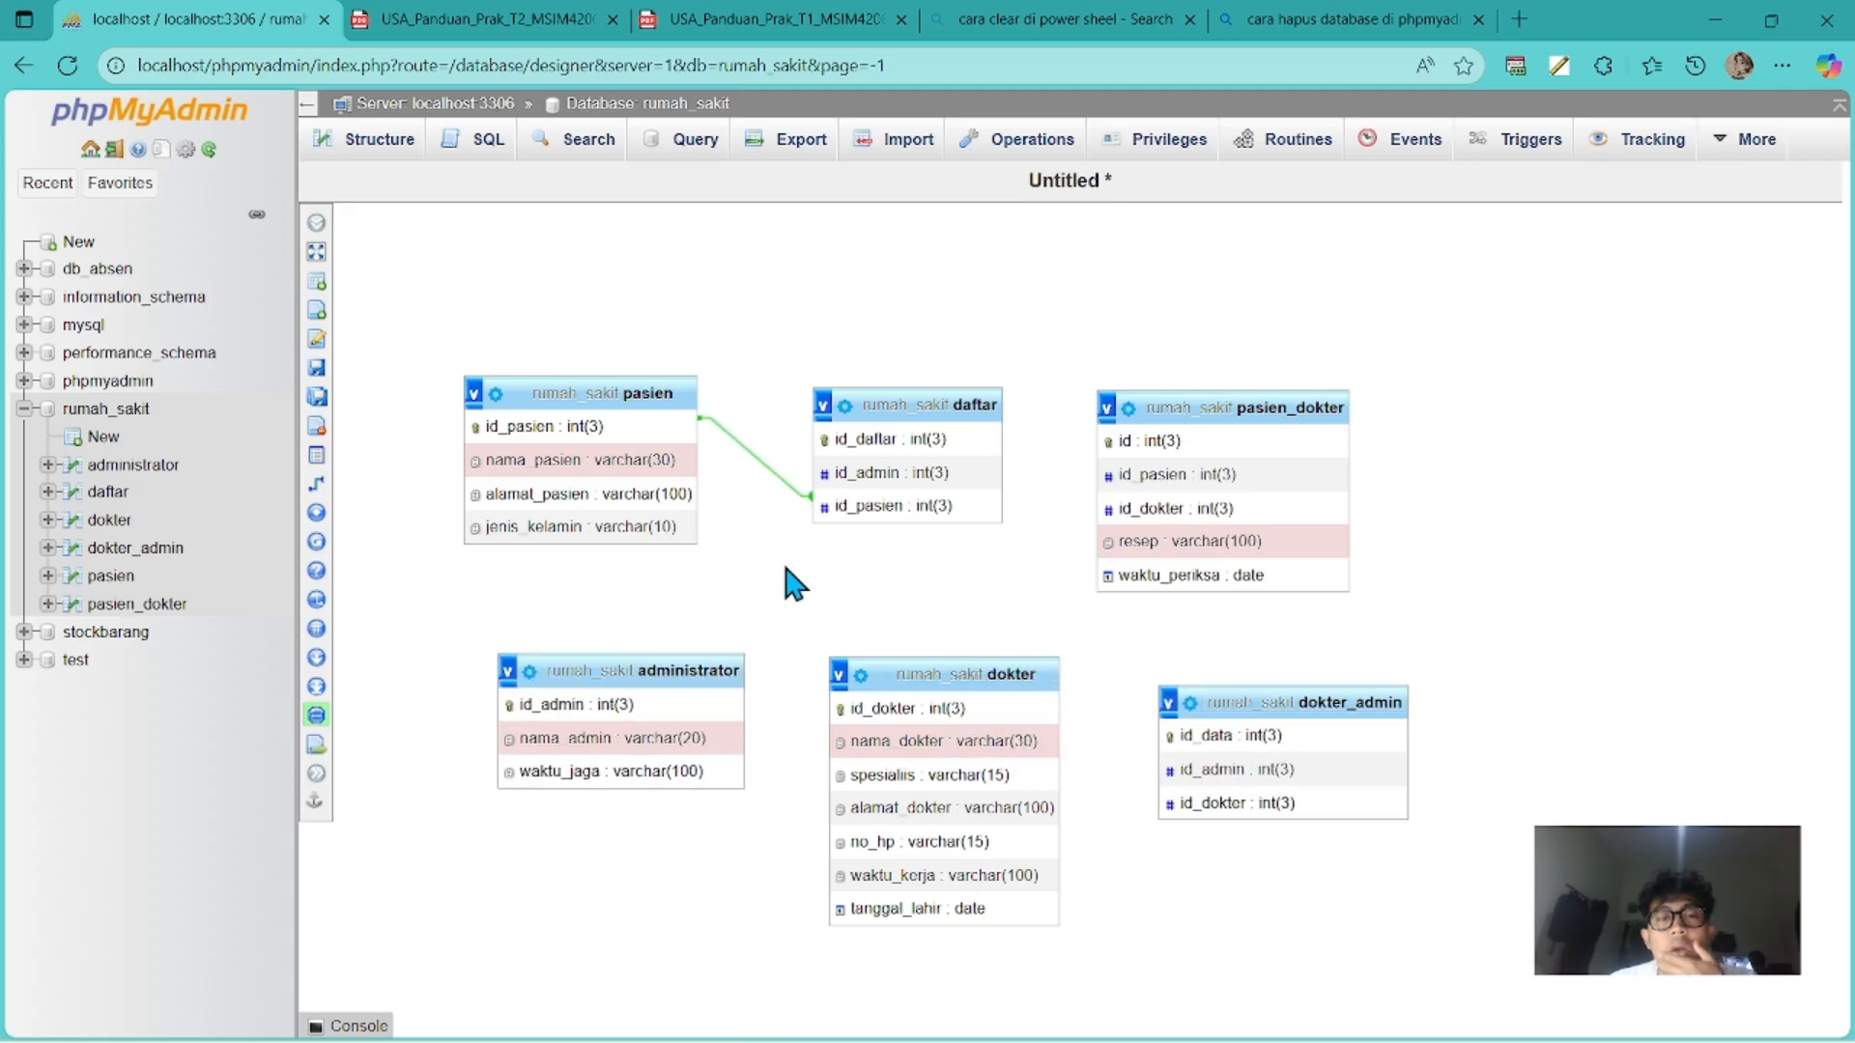
Create a relationship from id_dokter in dokter to id_dokter in pasien_dokter, with CASCADE on delete and on update.
{"action": "left_click", "coordinate": [425, 483]}
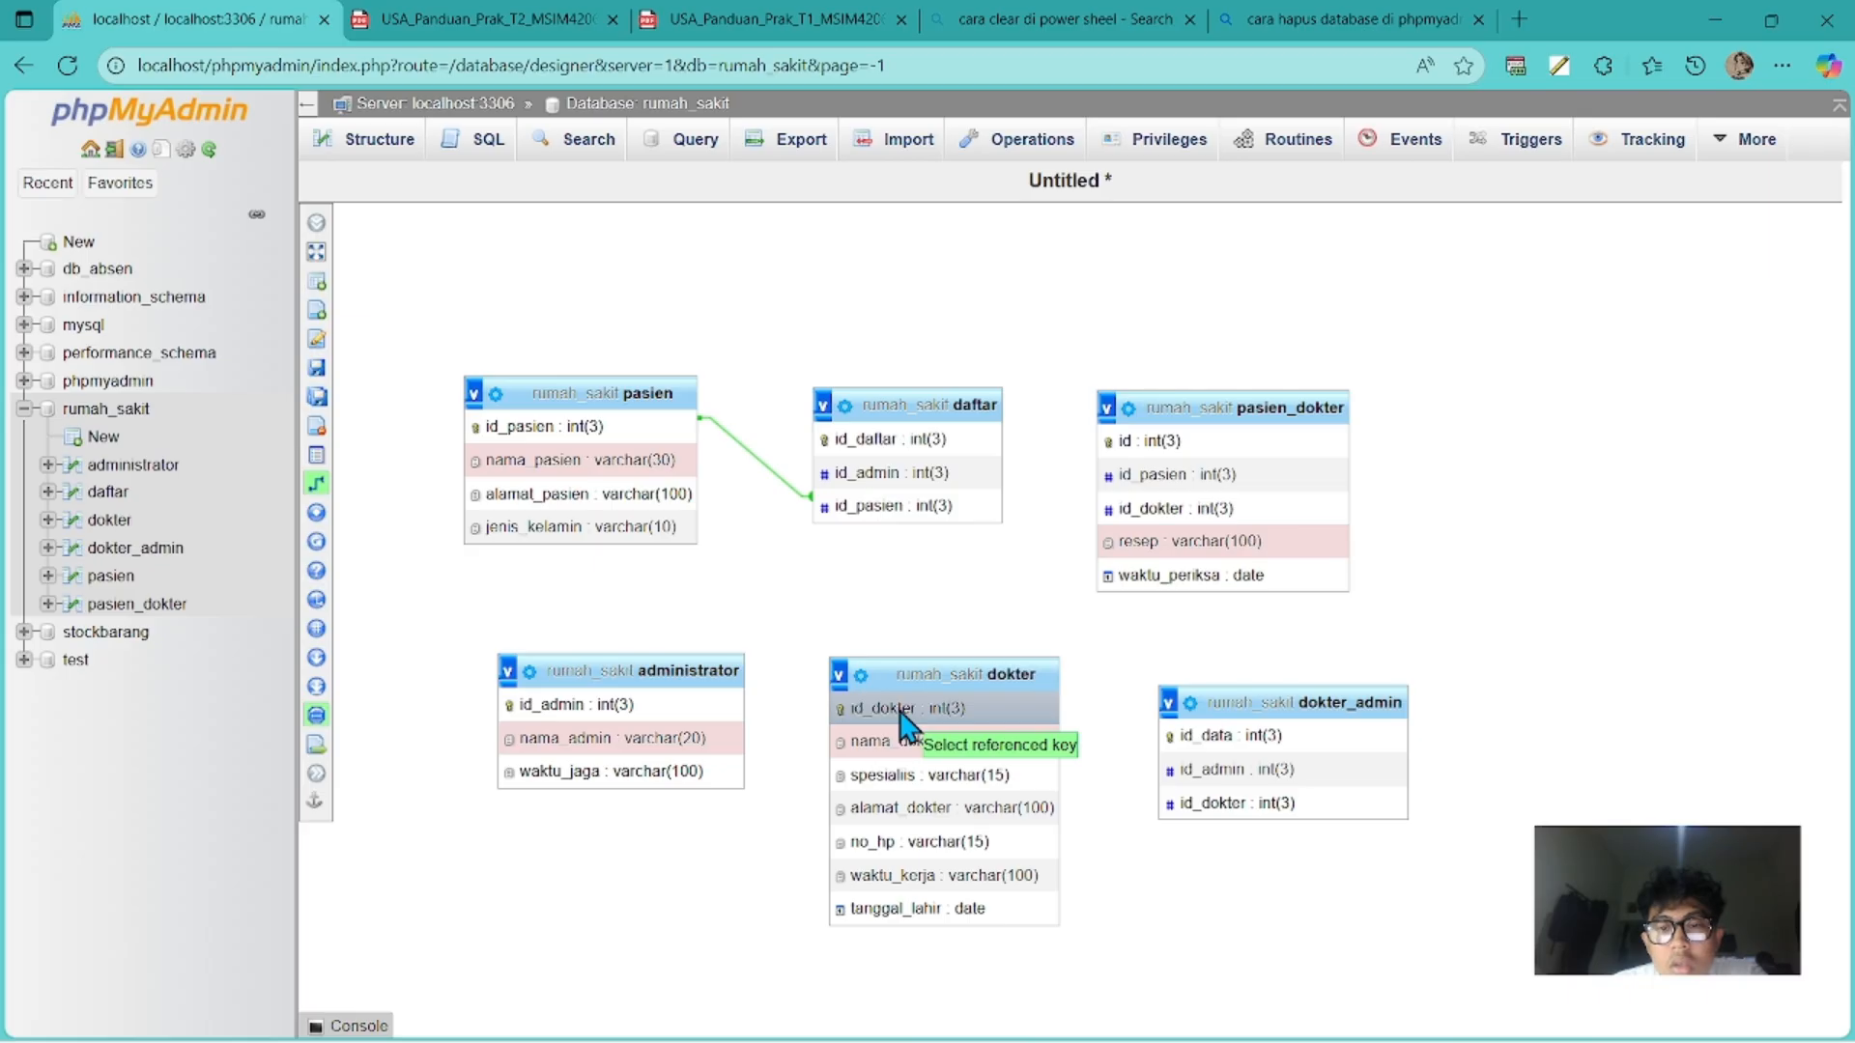
{"action": "left_click", "coordinate": [1128, 512]}
{"action": "left_click", "coordinate": [1573, 657]}
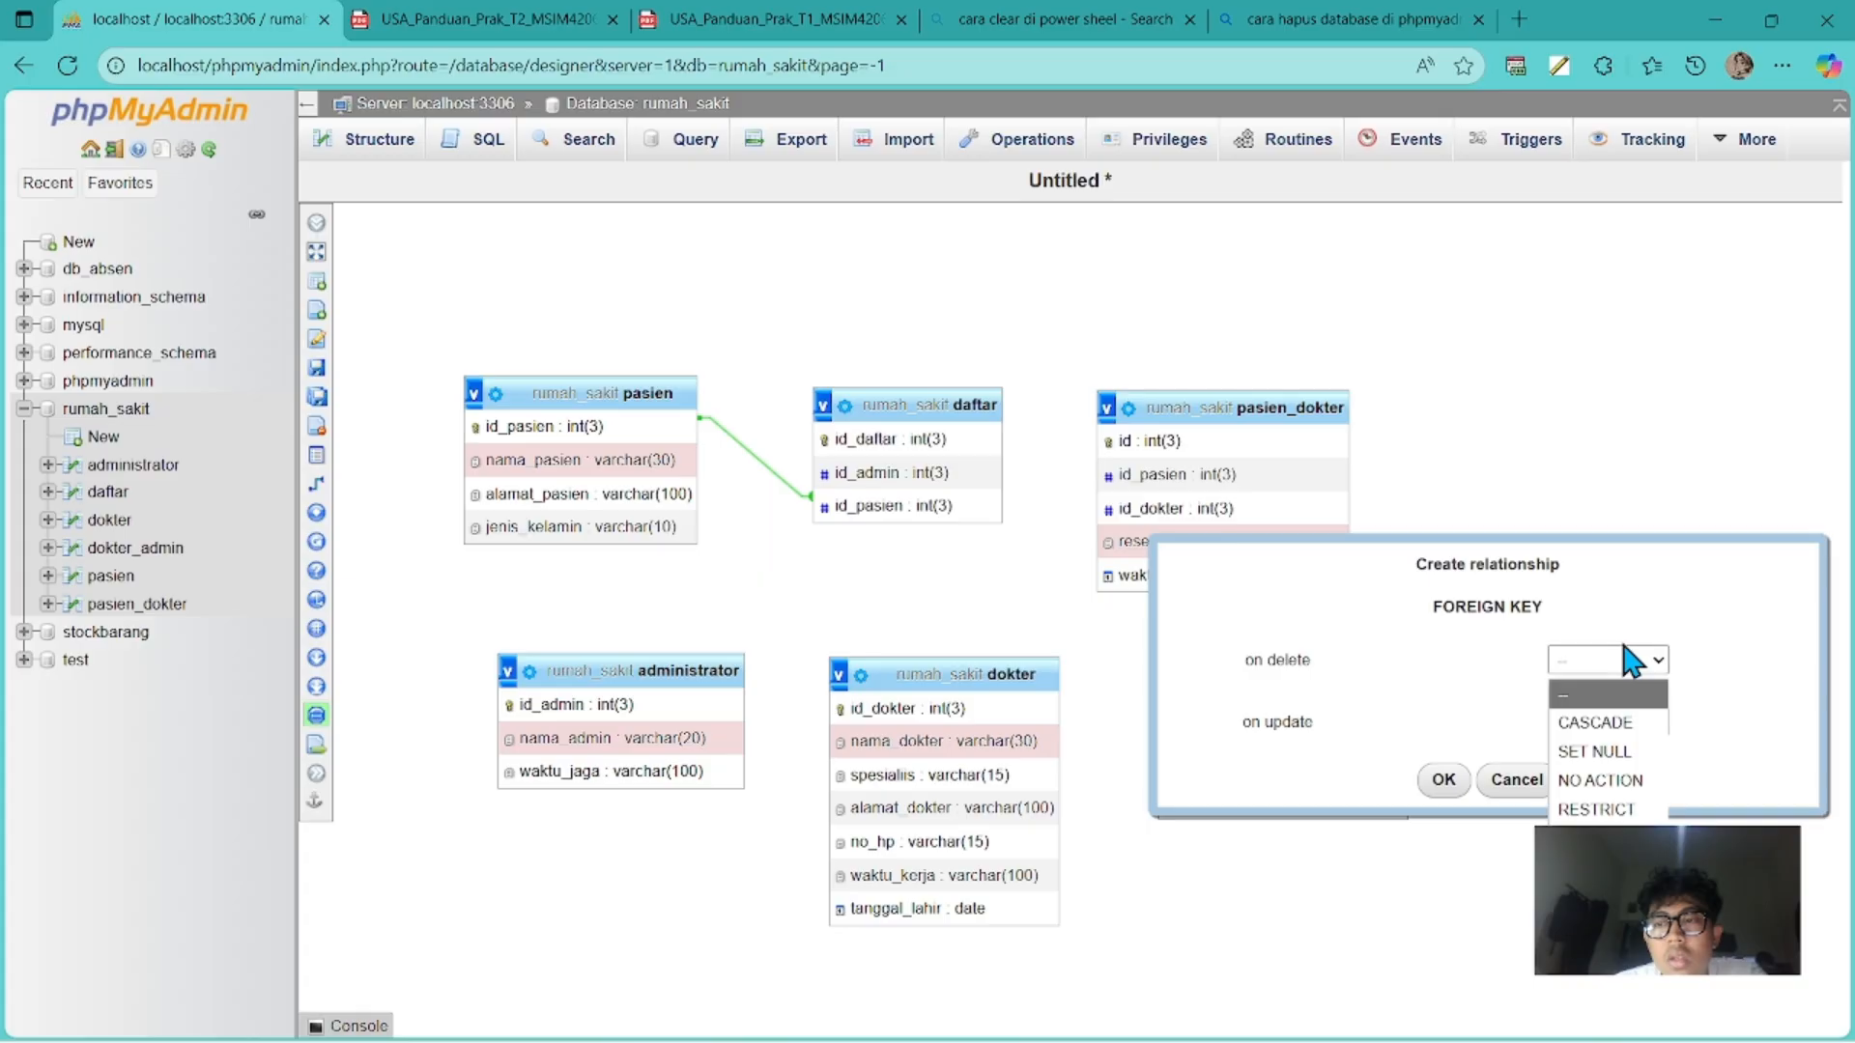
{"action": "left_click", "coordinate": [1596, 716]}
{"action": "left_click", "coordinate": [1645, 727]}
{"action": "left_click", "coordinate": [1628, 778]}
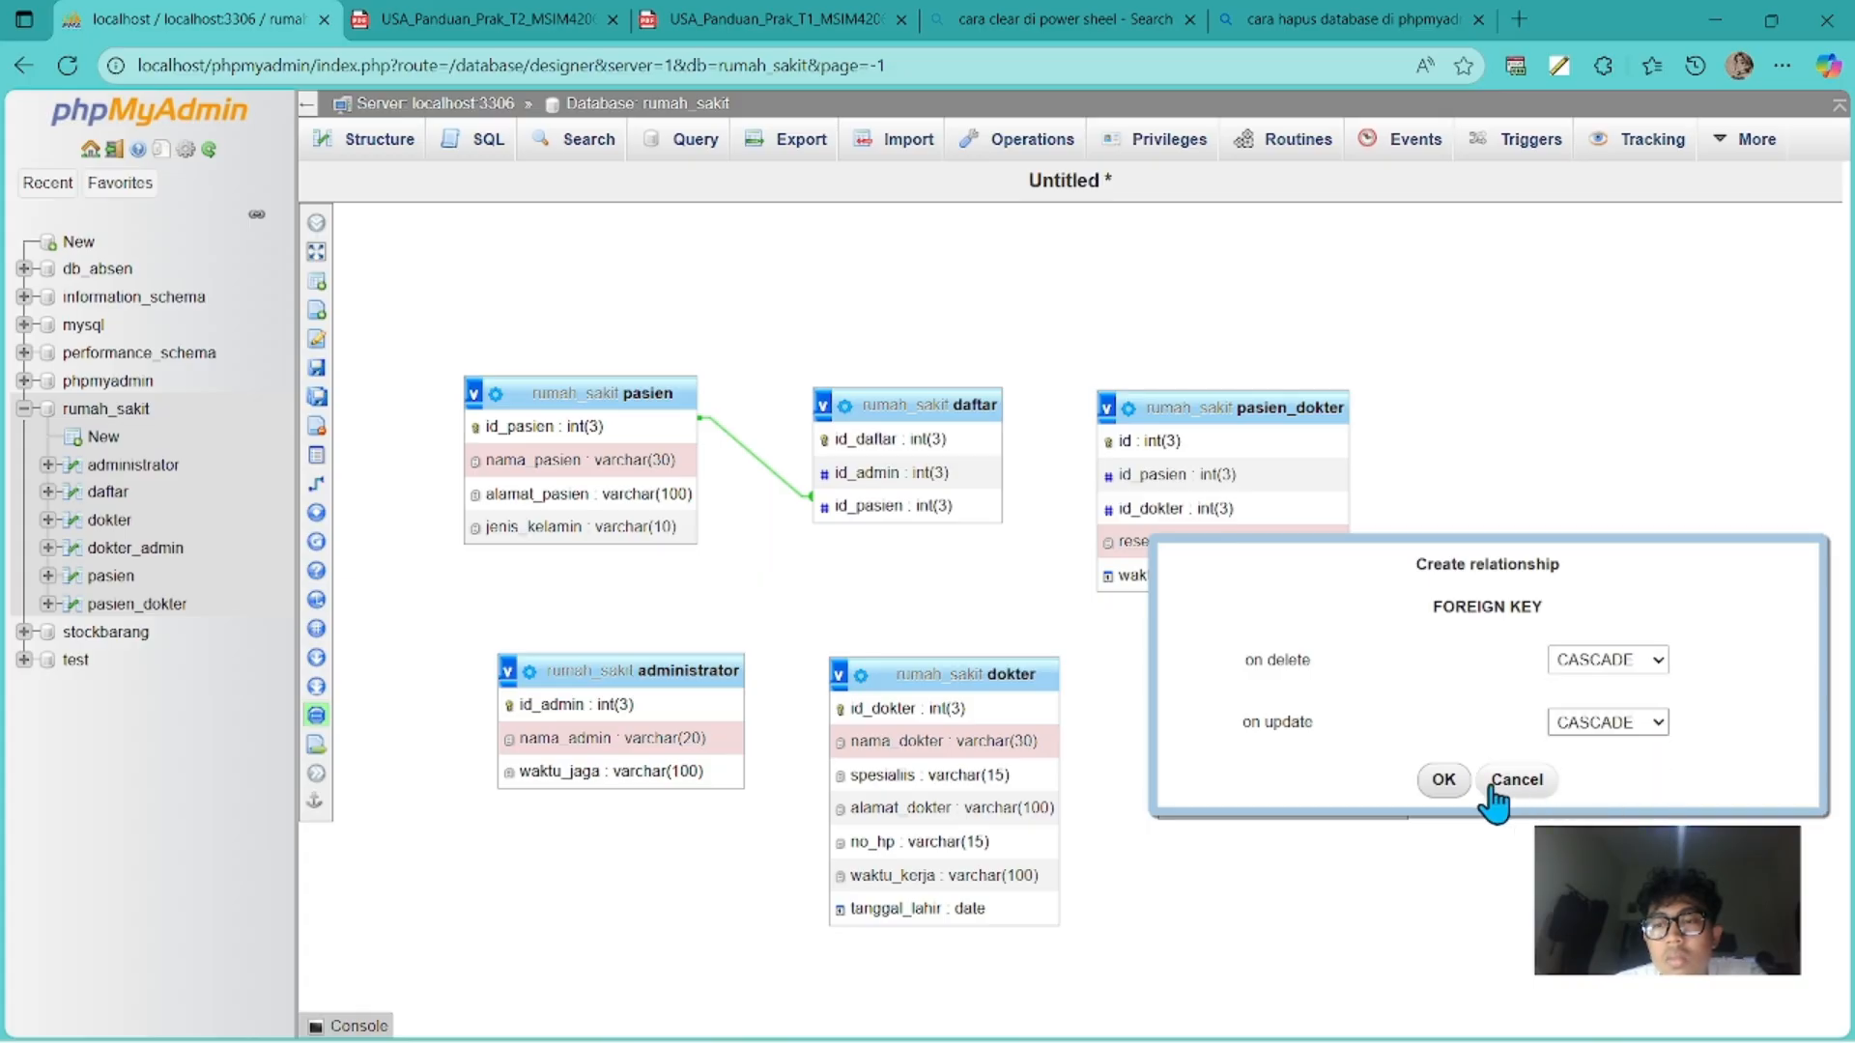
{"action": "left_click", "coordinate": [1446, 776]}
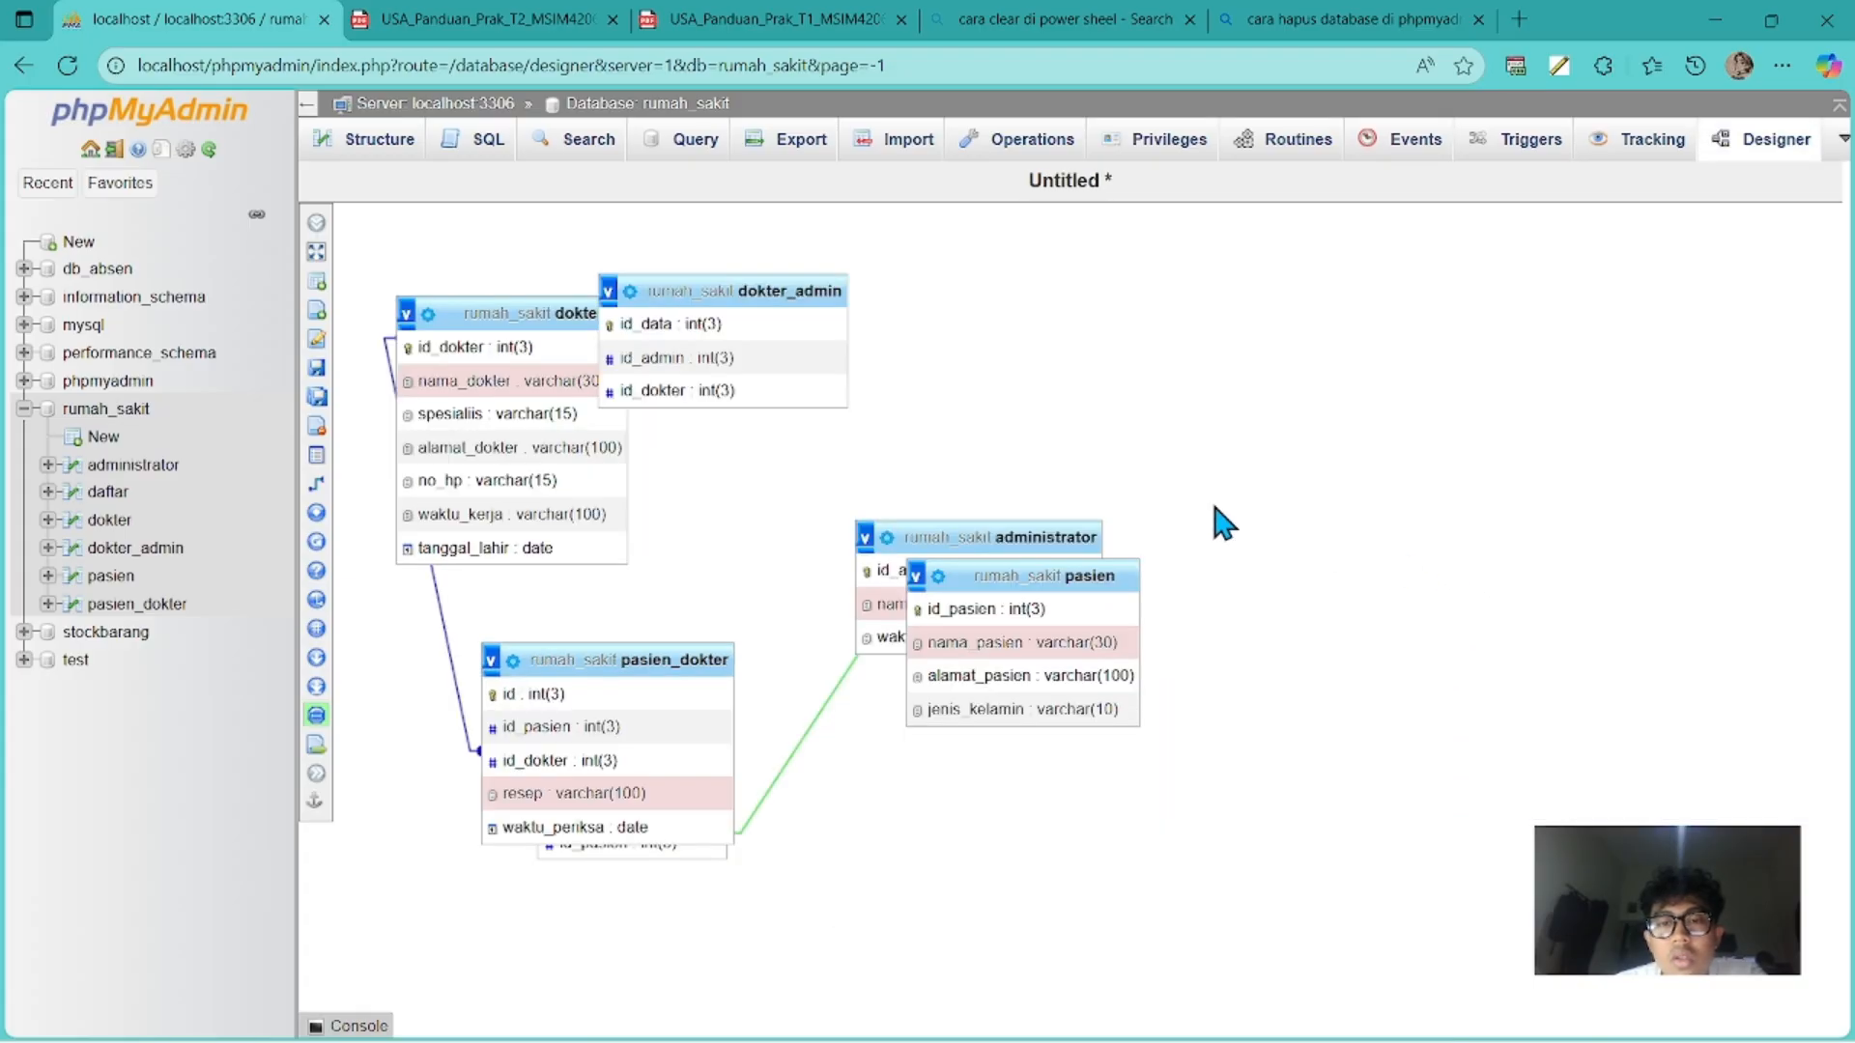
Arrange the diagram with dokter, dokter_admin and administrator in the upper row, daftar and pasien in the middle, and pasien_dokter below.
{"action": "left_click_drag", "start_coordinate": [770, 289], "coordinate": [933, 318]}
{"action": "left_click_drag", "start_coordinate": [1016, 585], "coordinate": [1244, 520]}
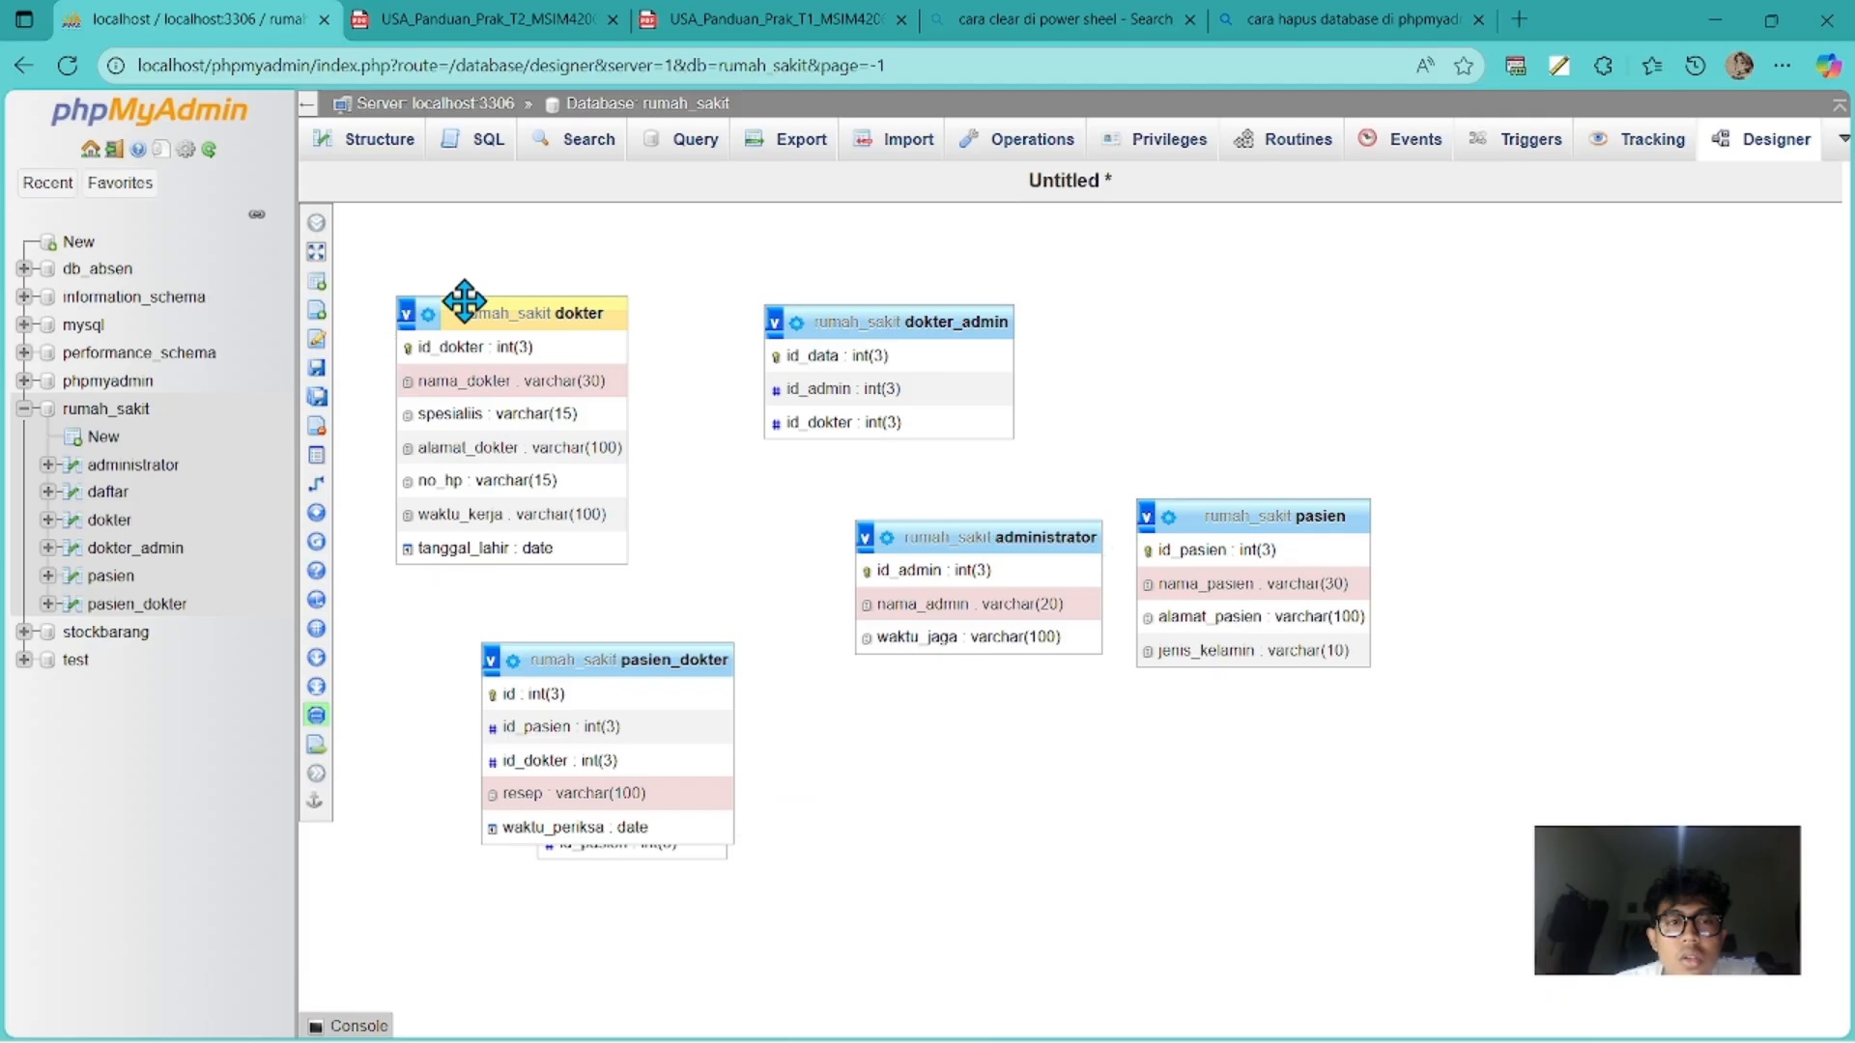
{"action": "left_click_drag", "start_coordinate": [464, 301], "coordinate": [522, 305]}
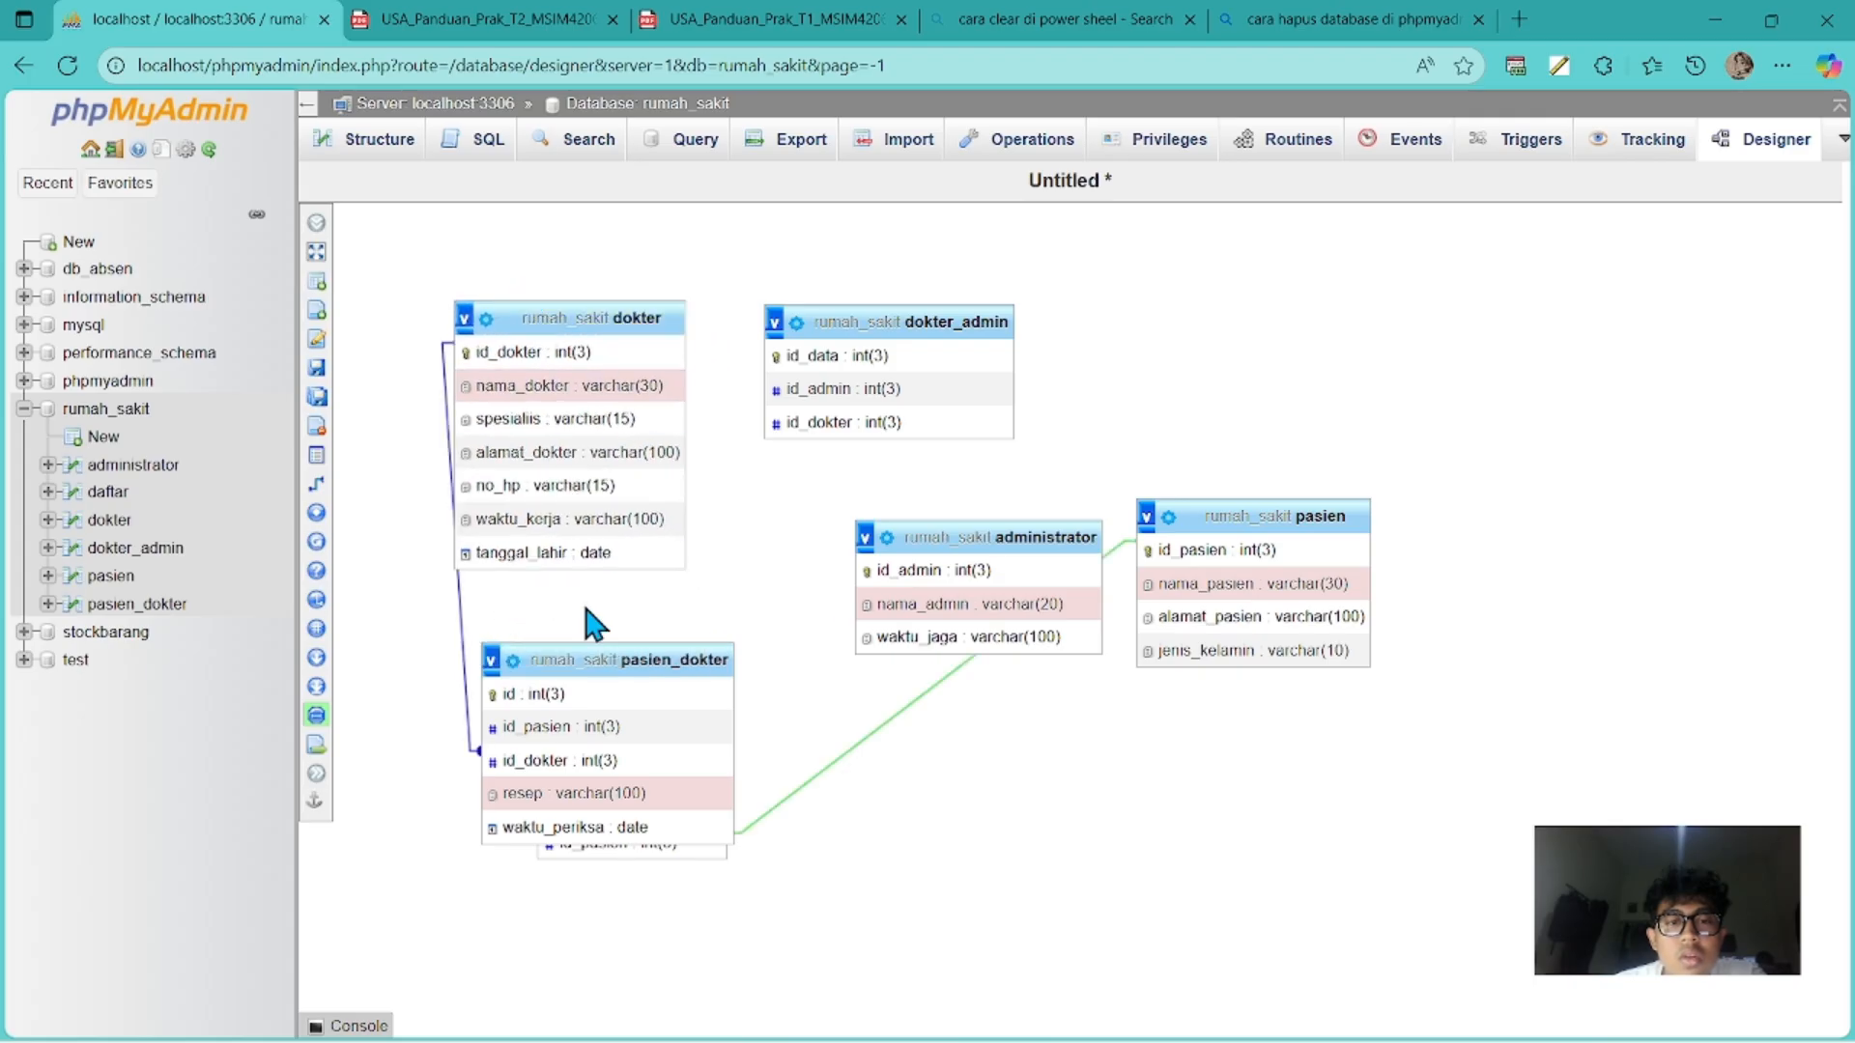
{"action": "left_click_drag", "start_coordinate": [592, 658], "coordinate": [888, 706]}
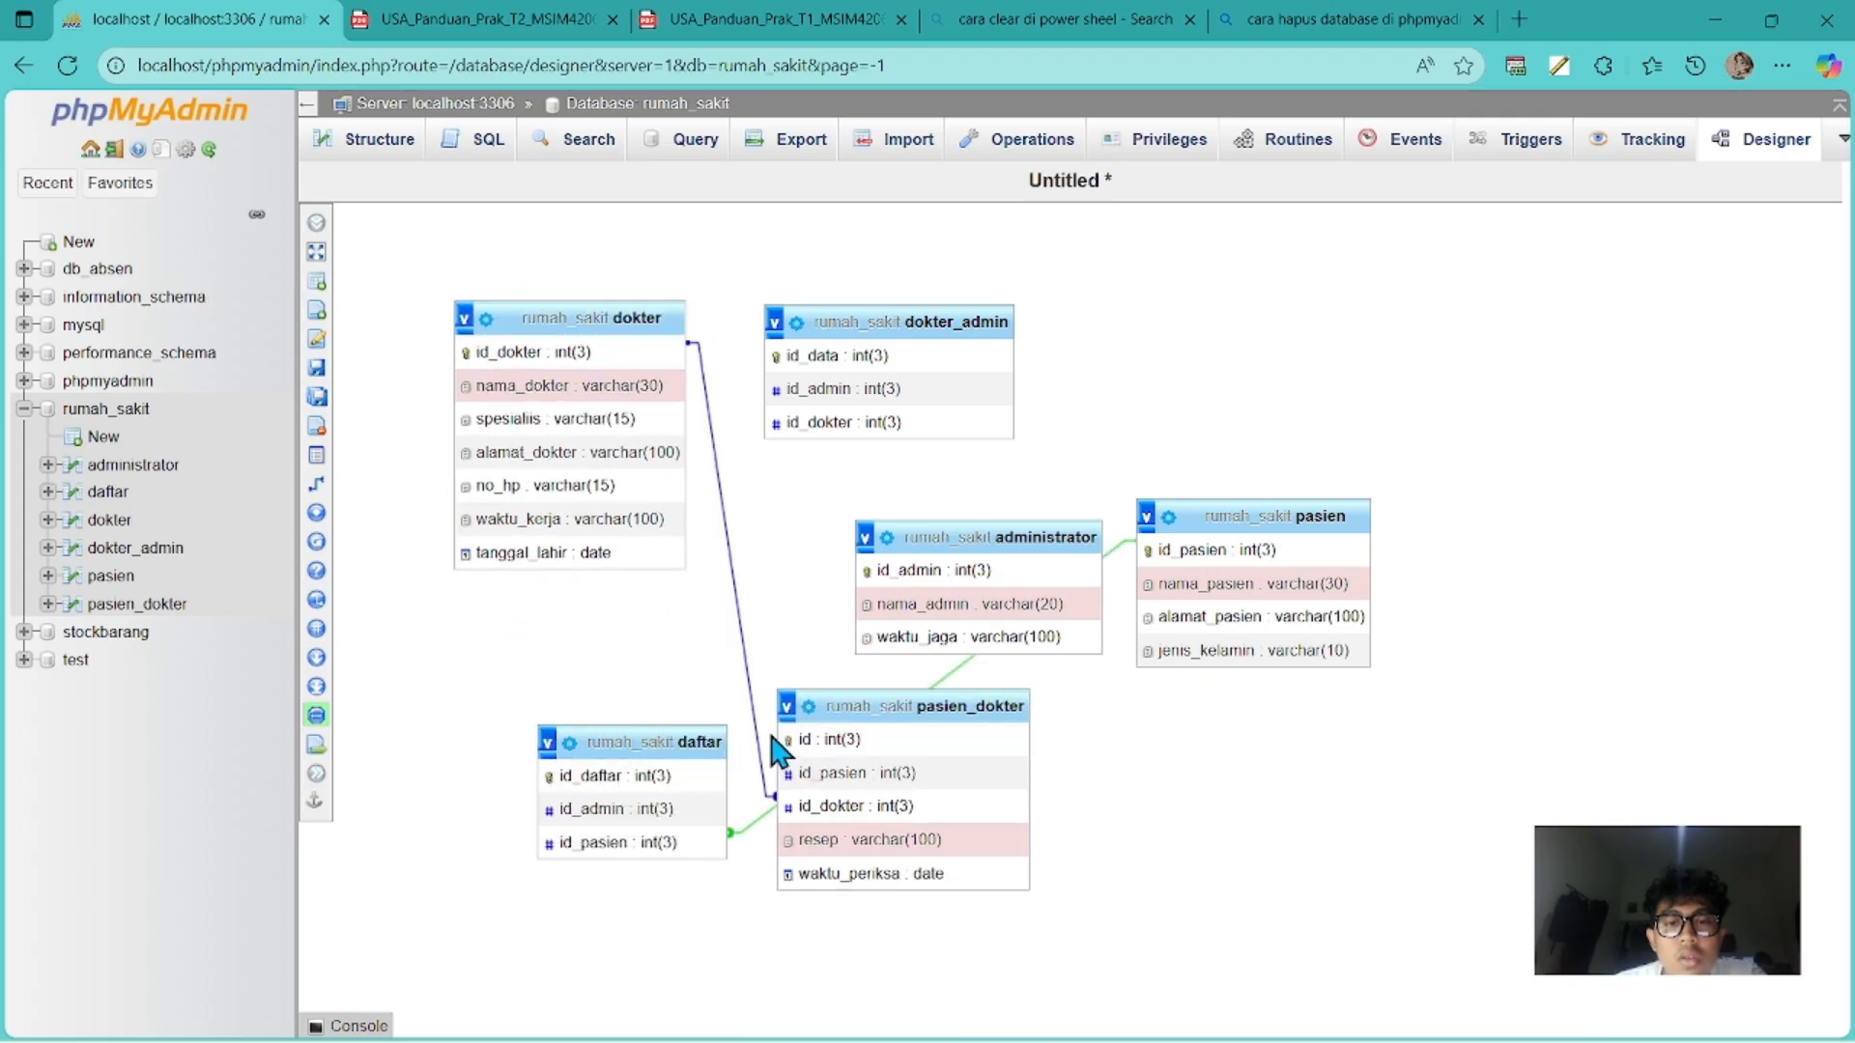
{"action": "left_click_drag", "start_coordinate": [667, 734], "coordinate": [947, 457]}
{"action": "left_click_drag", "start_coordinate": [1063, 538], "coordinate": [1289, 329]}
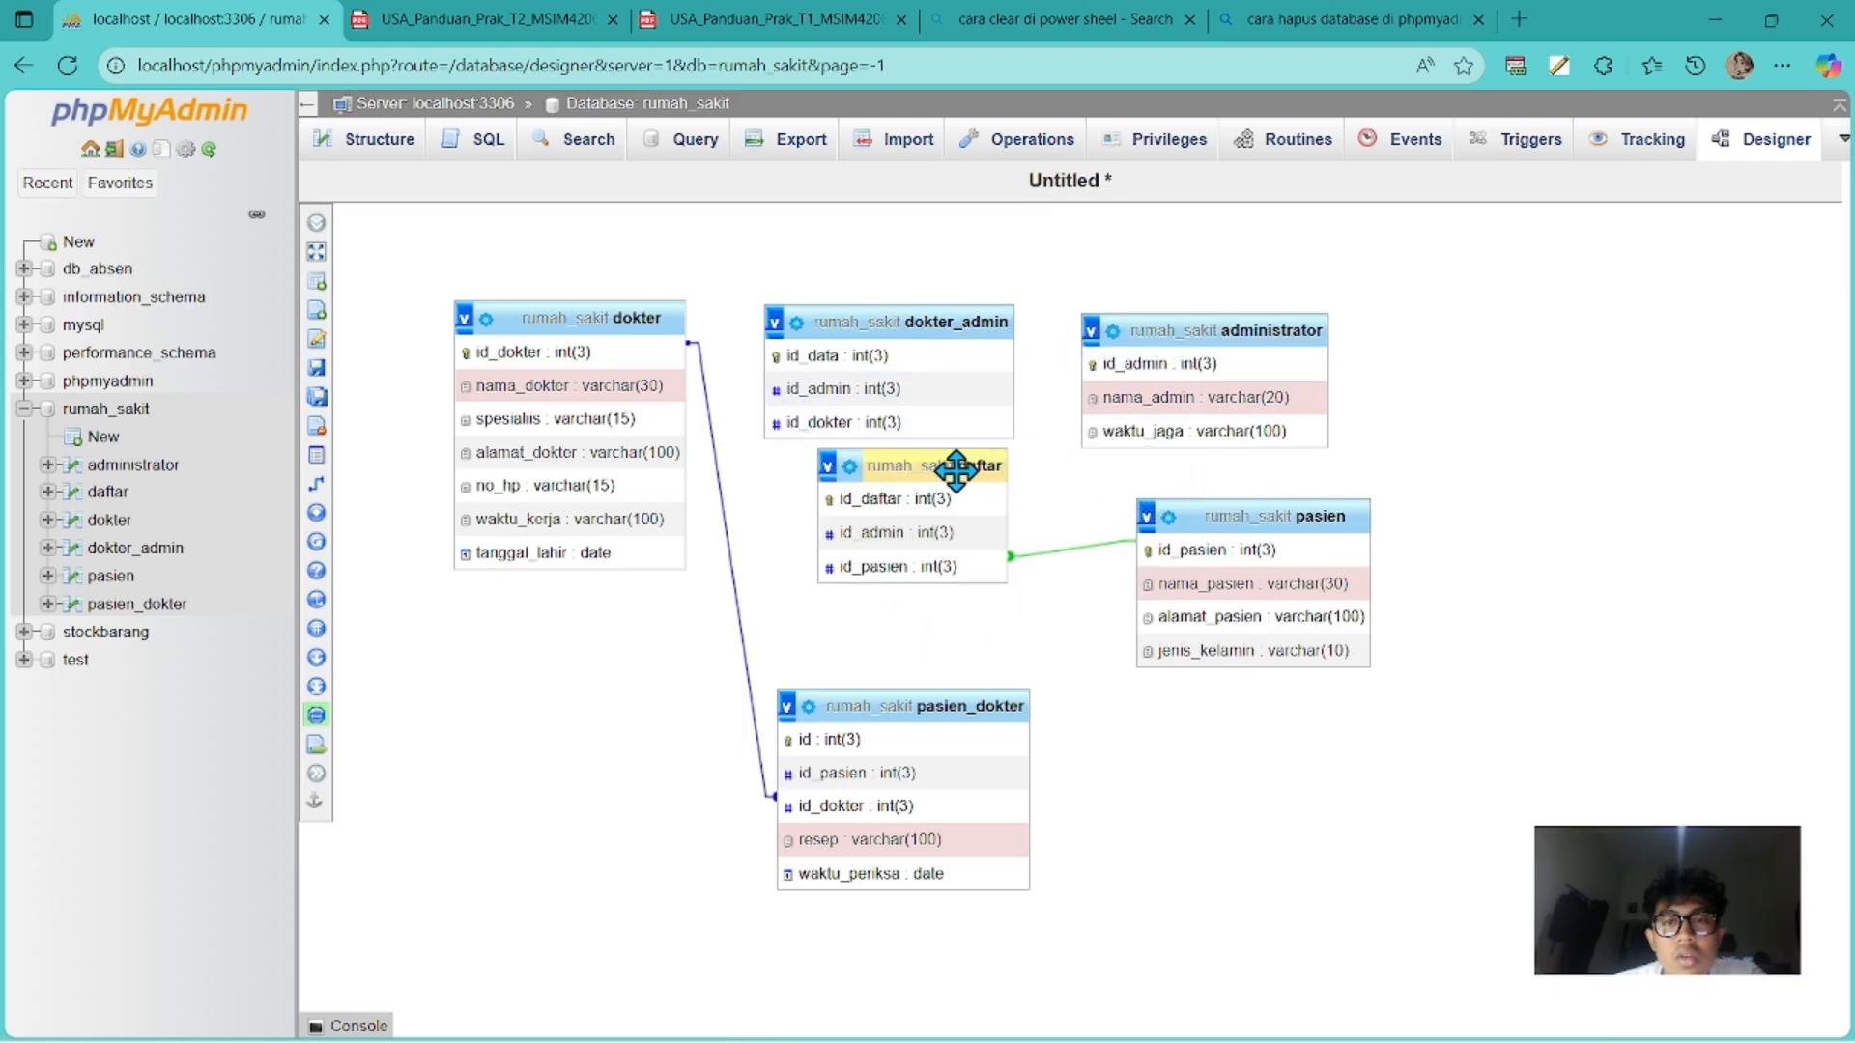
{"action": "left_click_drag", "start_coordinate": [957, 468], "coordinate": [942, 482]}
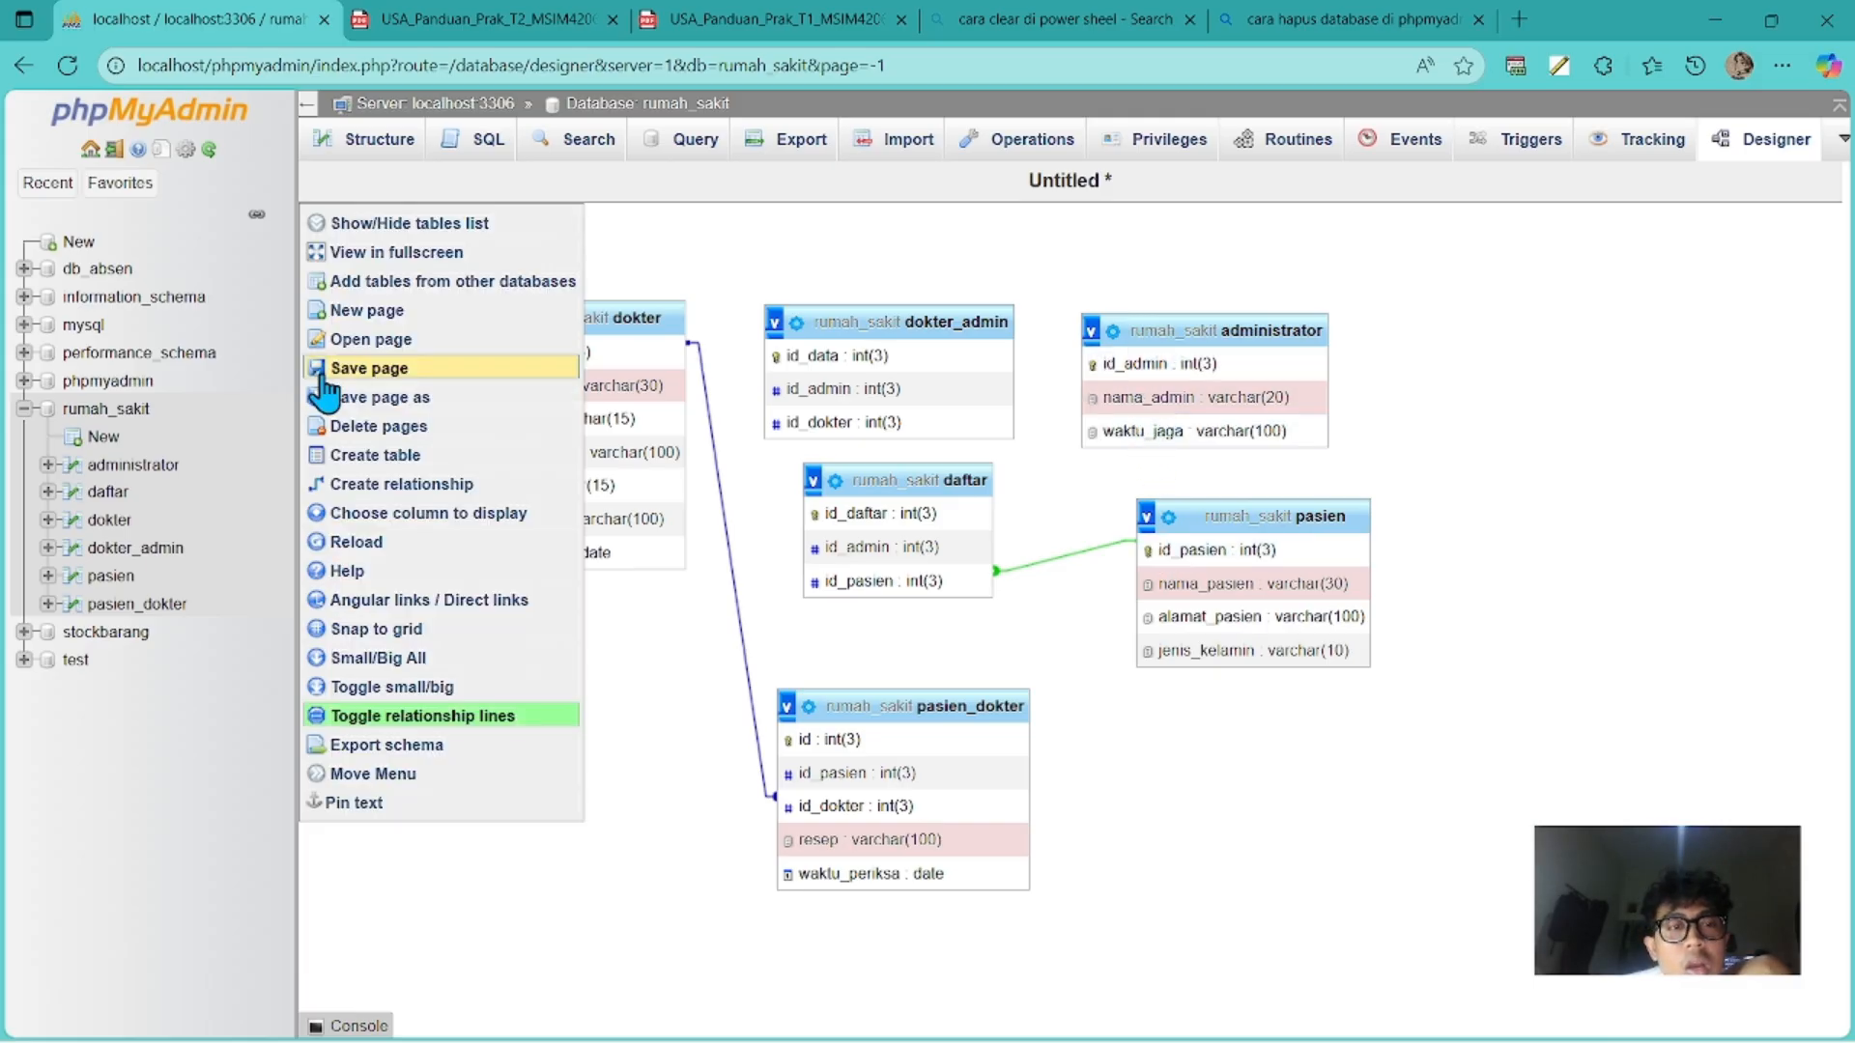
Create a relationship from id_admin in administrator to id_admin in daftar, with CASCADE on delete and on update.
{"action": "left_click", "coordinate": [359, 484]}
{"action": "left_click", "coordinate": [1147, 365]}
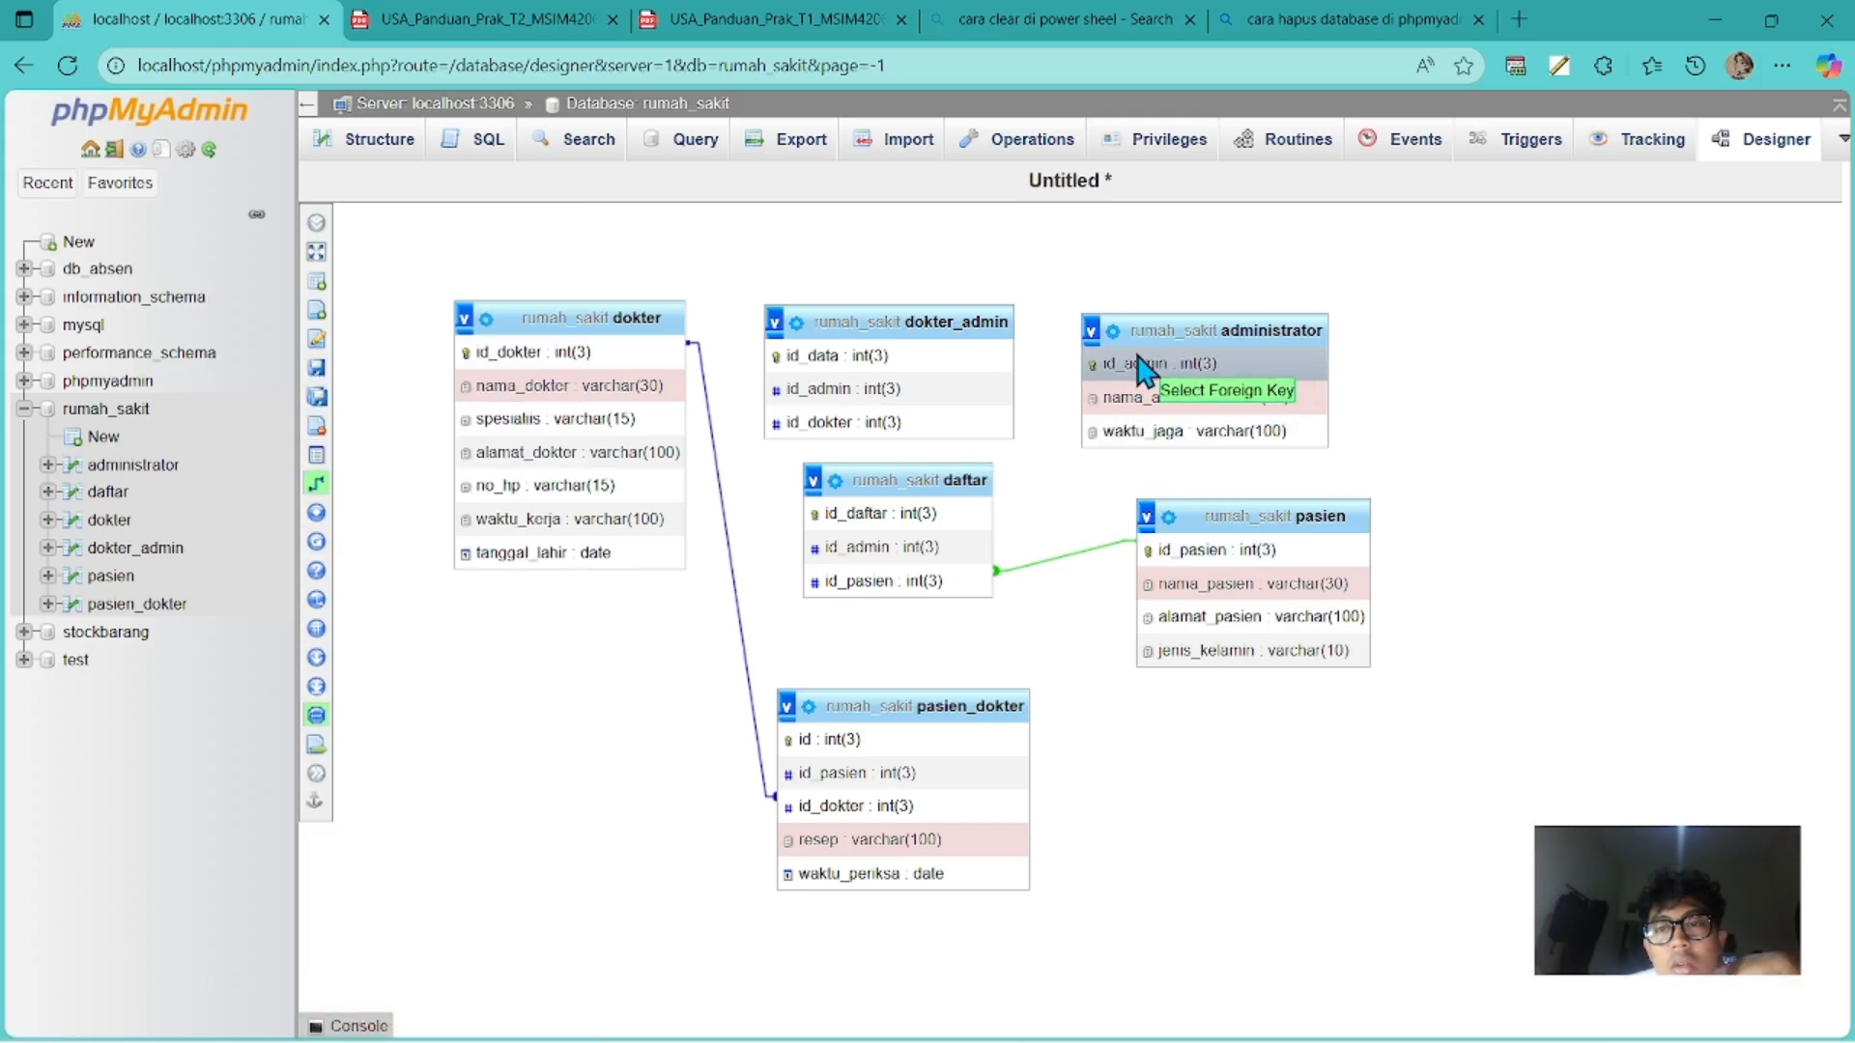
{"action": "left_click", "coordinate": [976, 548]}
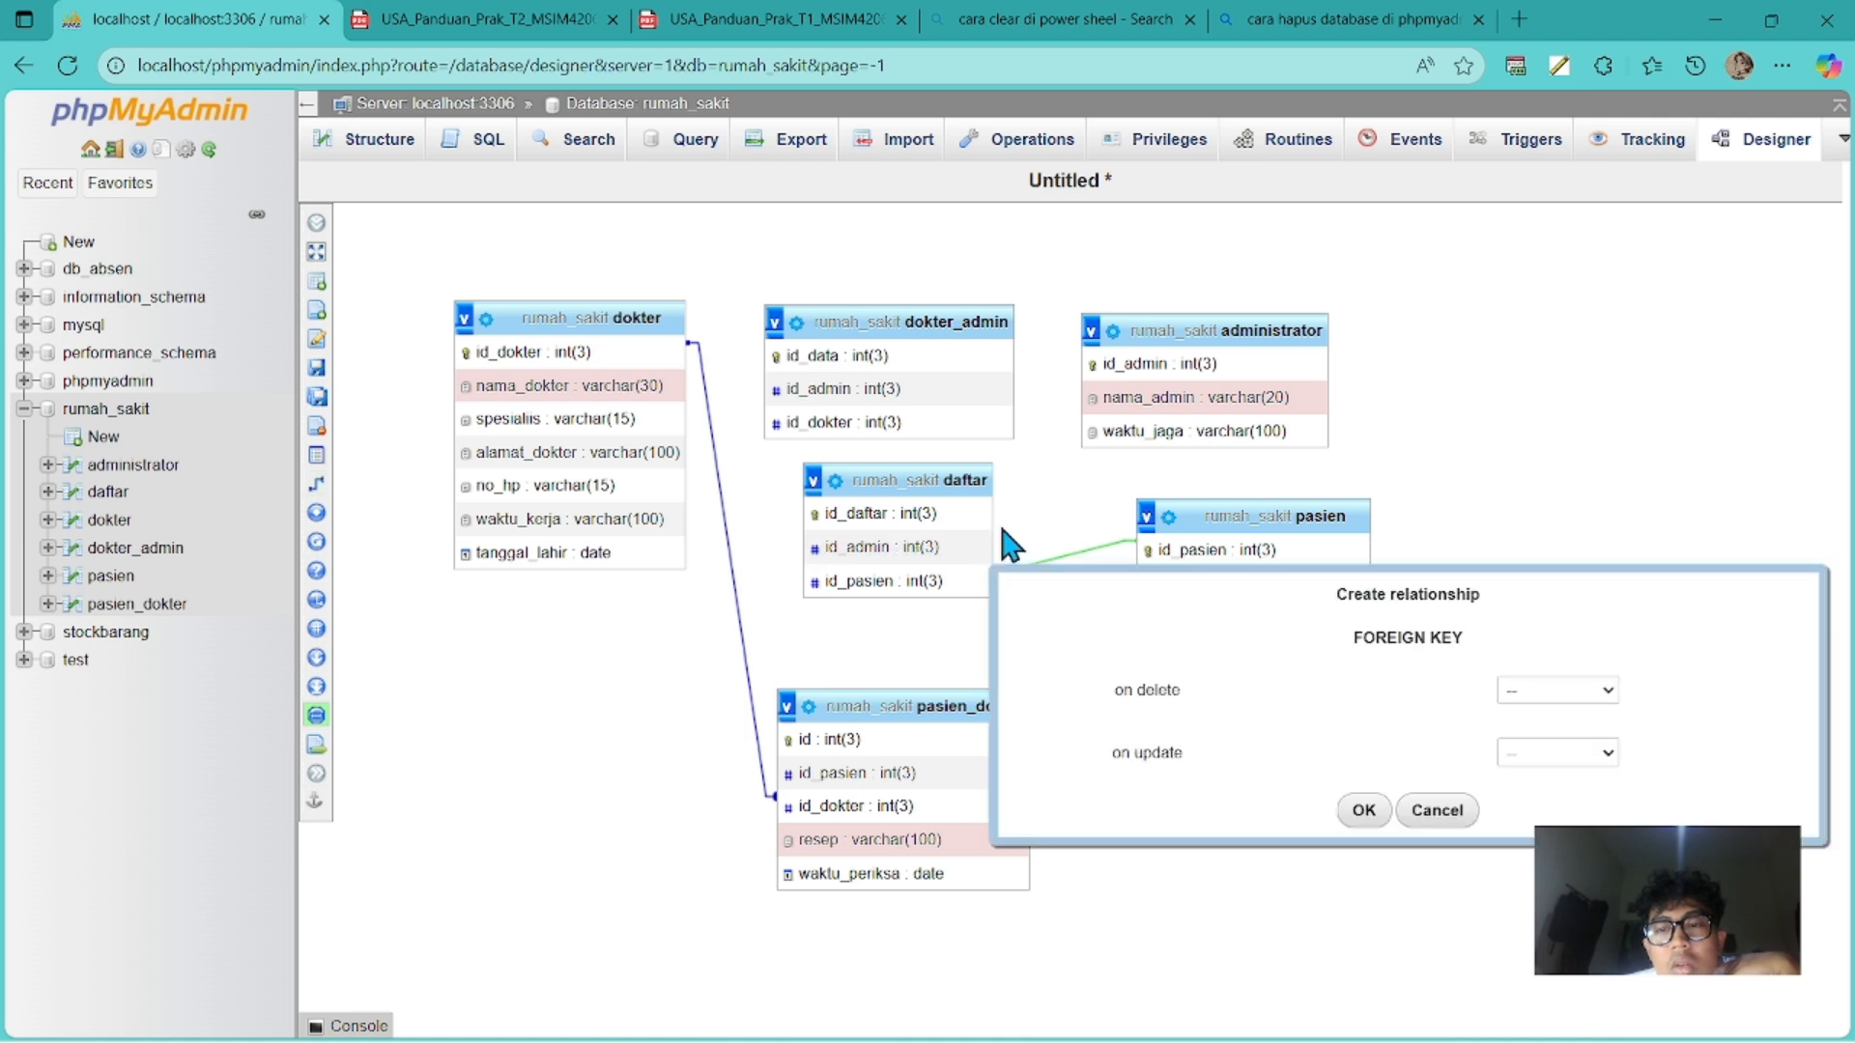
{"action": "left_click", "coordinate": [1526, 690]}
{"action": "left_click", "coordinate": [1546, 750]}
{"action": "left_click", "coordinate": [1534, 753]}
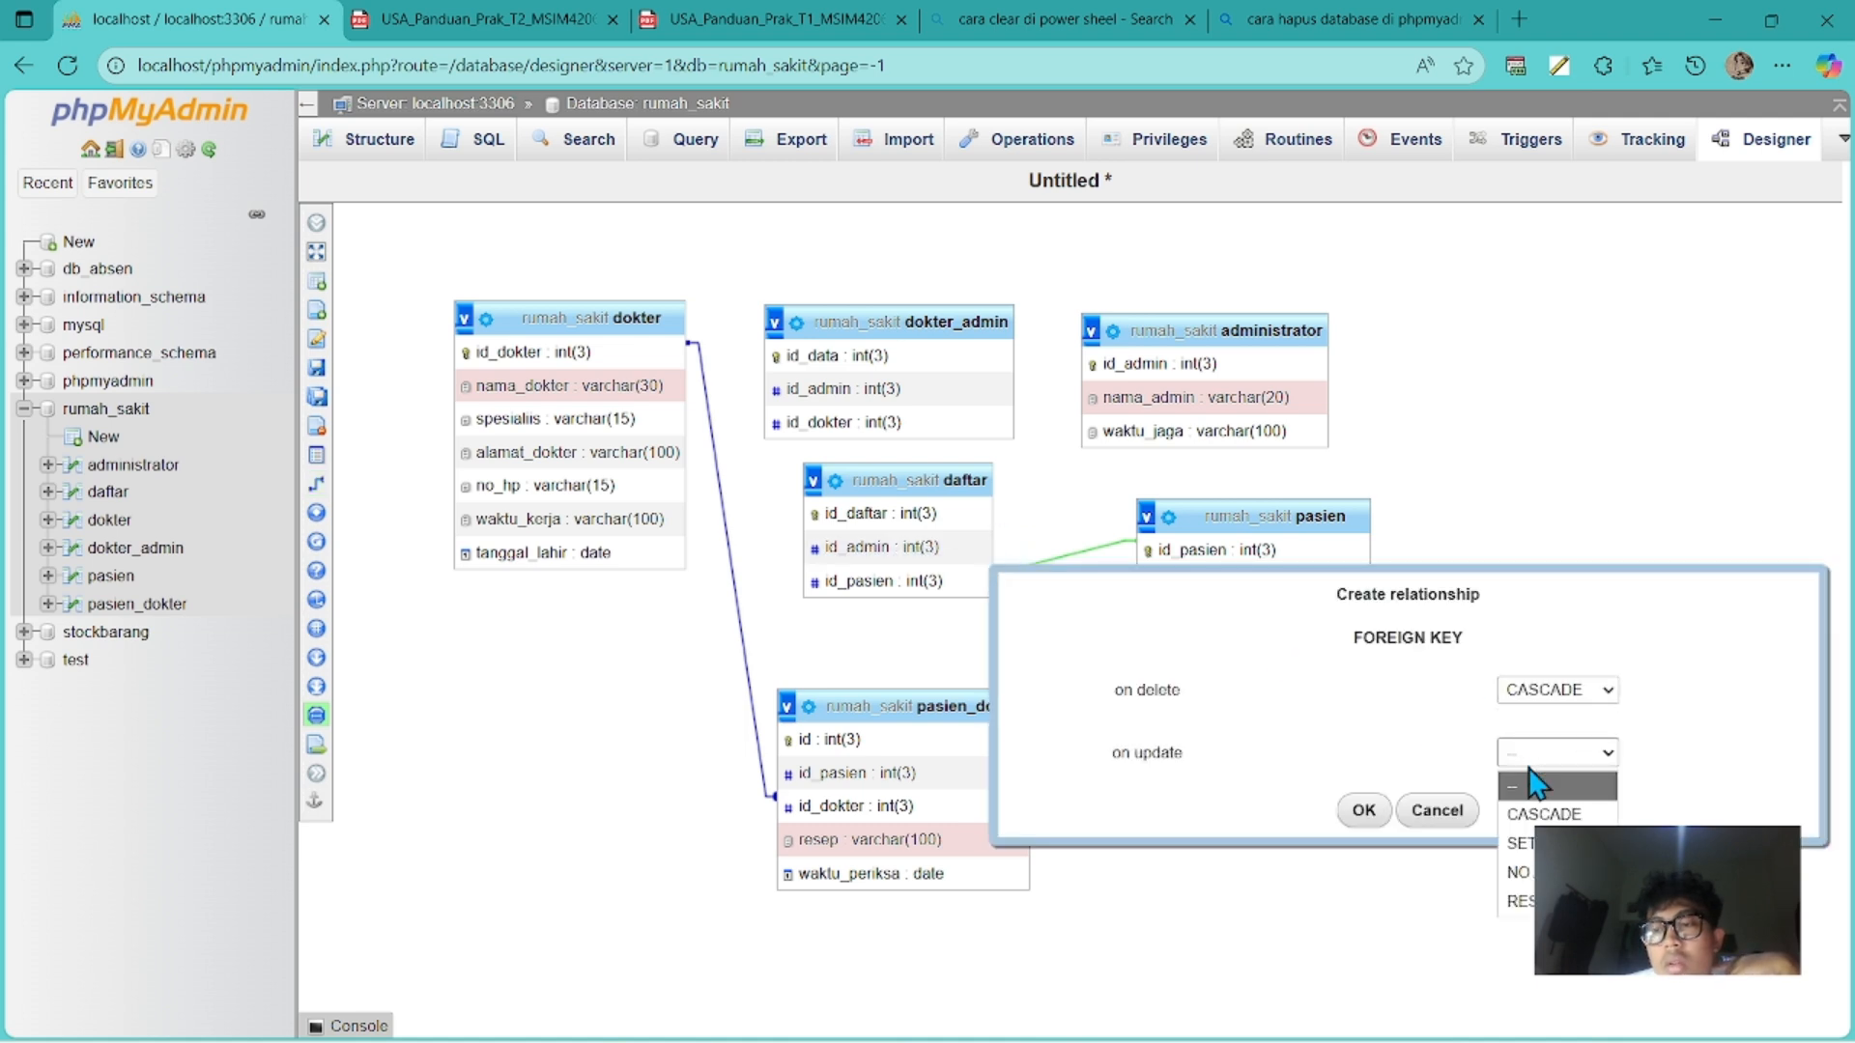
{"action": "left_click", "coordinate": [1535, 753]}
{"action": "left_click", "coordinate": [1546, 789]}
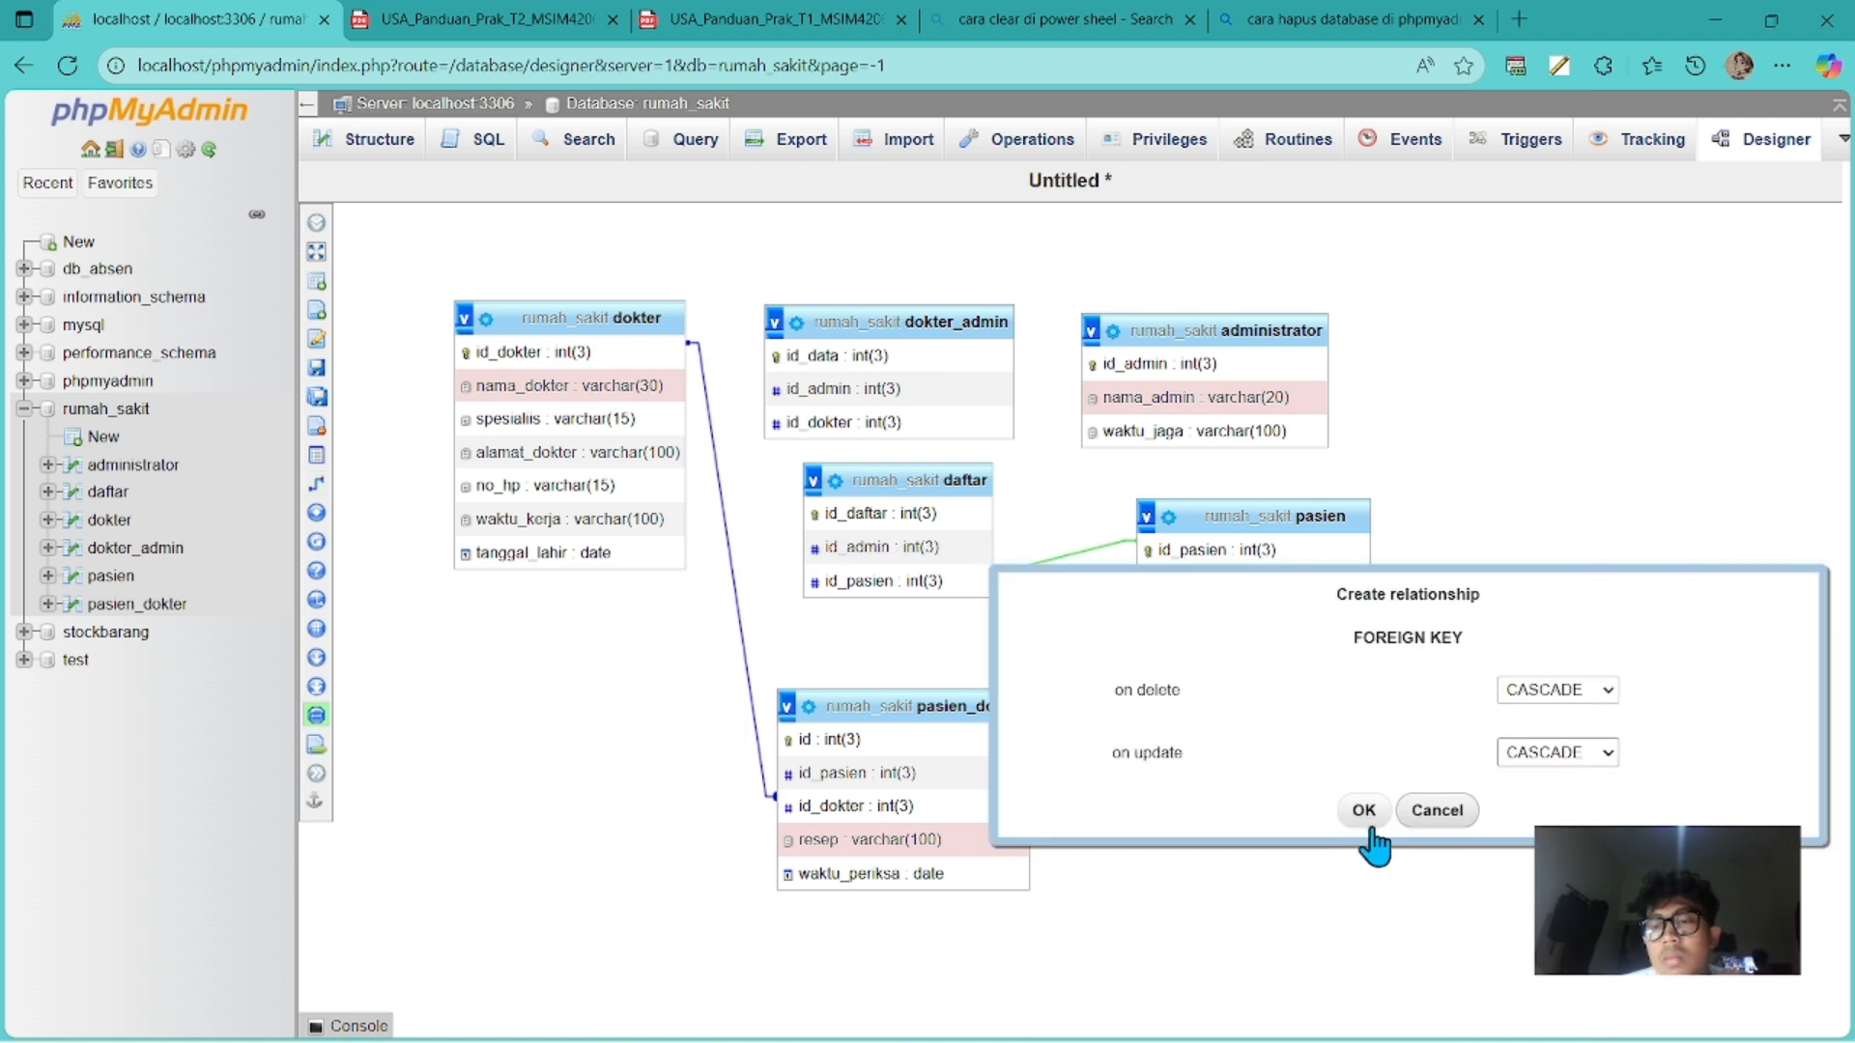
{"action": "left_click", "coordinate": [1363, 811]}
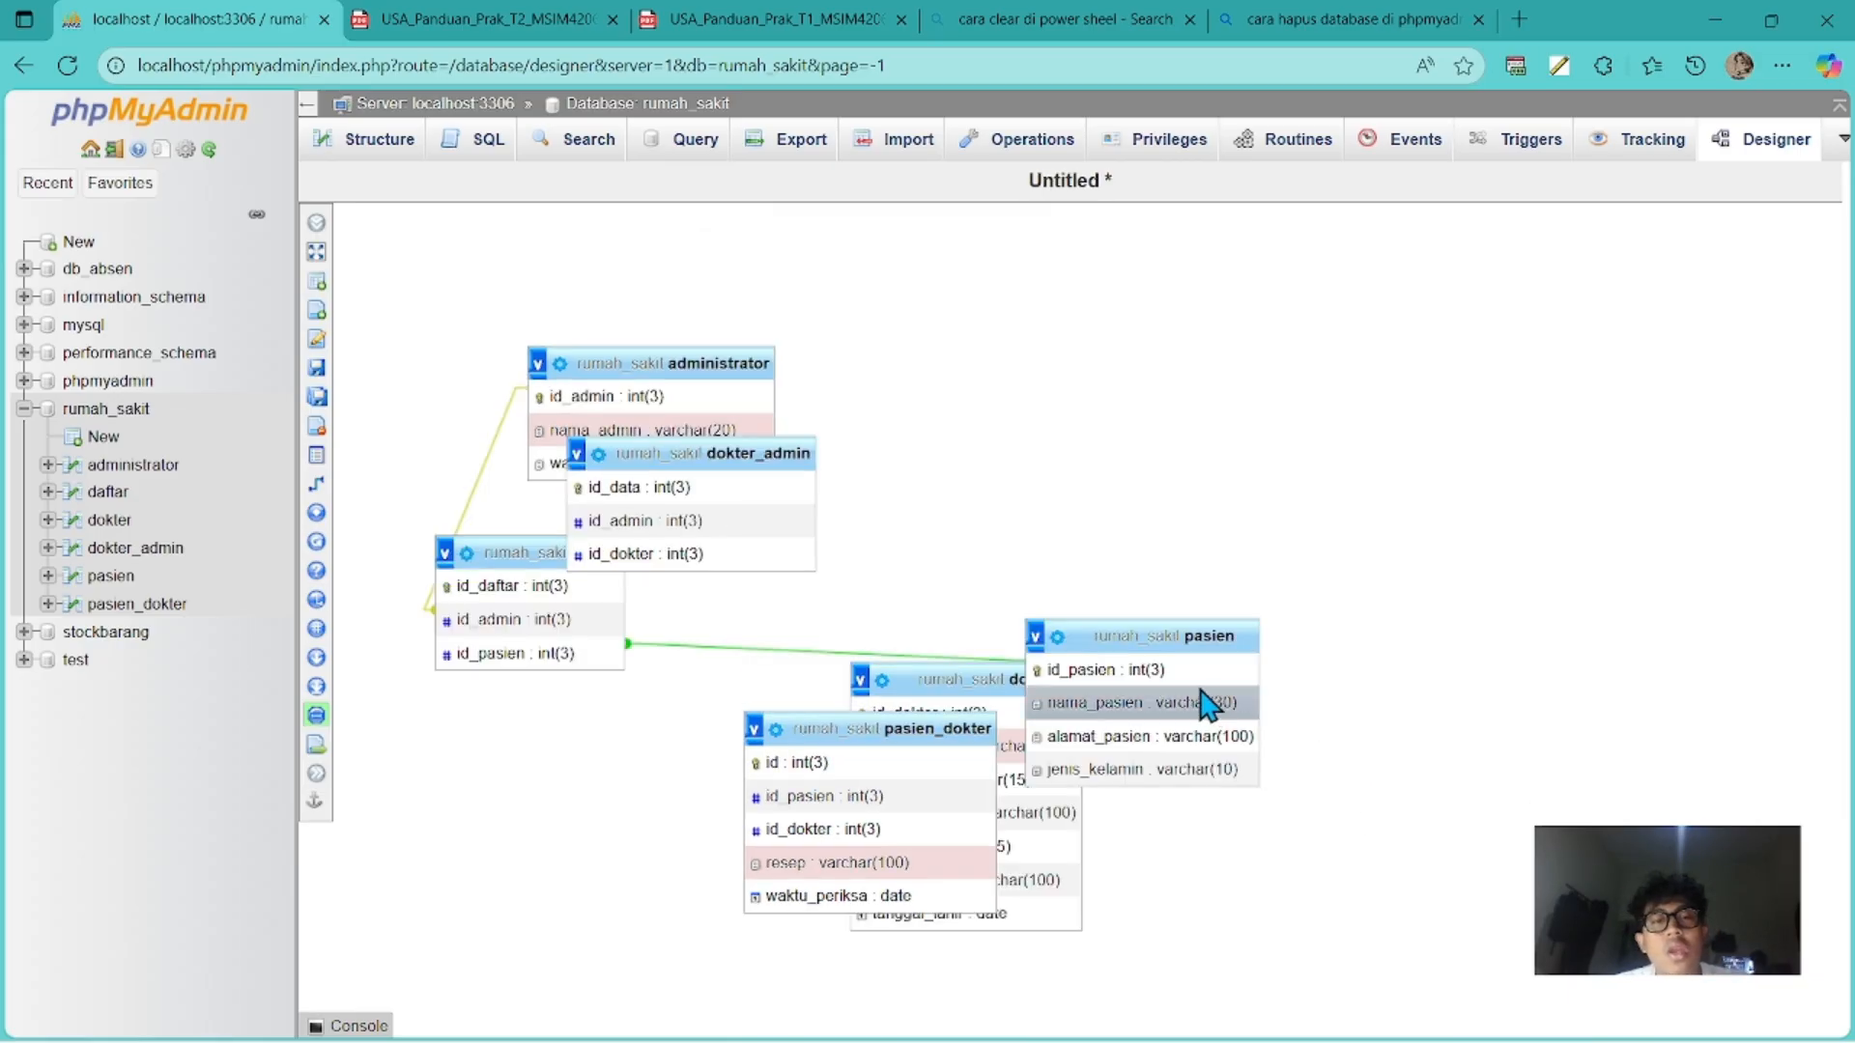
Spread out the overlapping tables, with dokter_admin beside administrator, pasien beyond it, and pasien_dokter and dokter side by side below.
{"action": "left_click_drag", "start_coordinate": [756, 453], "coordinate": [993, 365]}
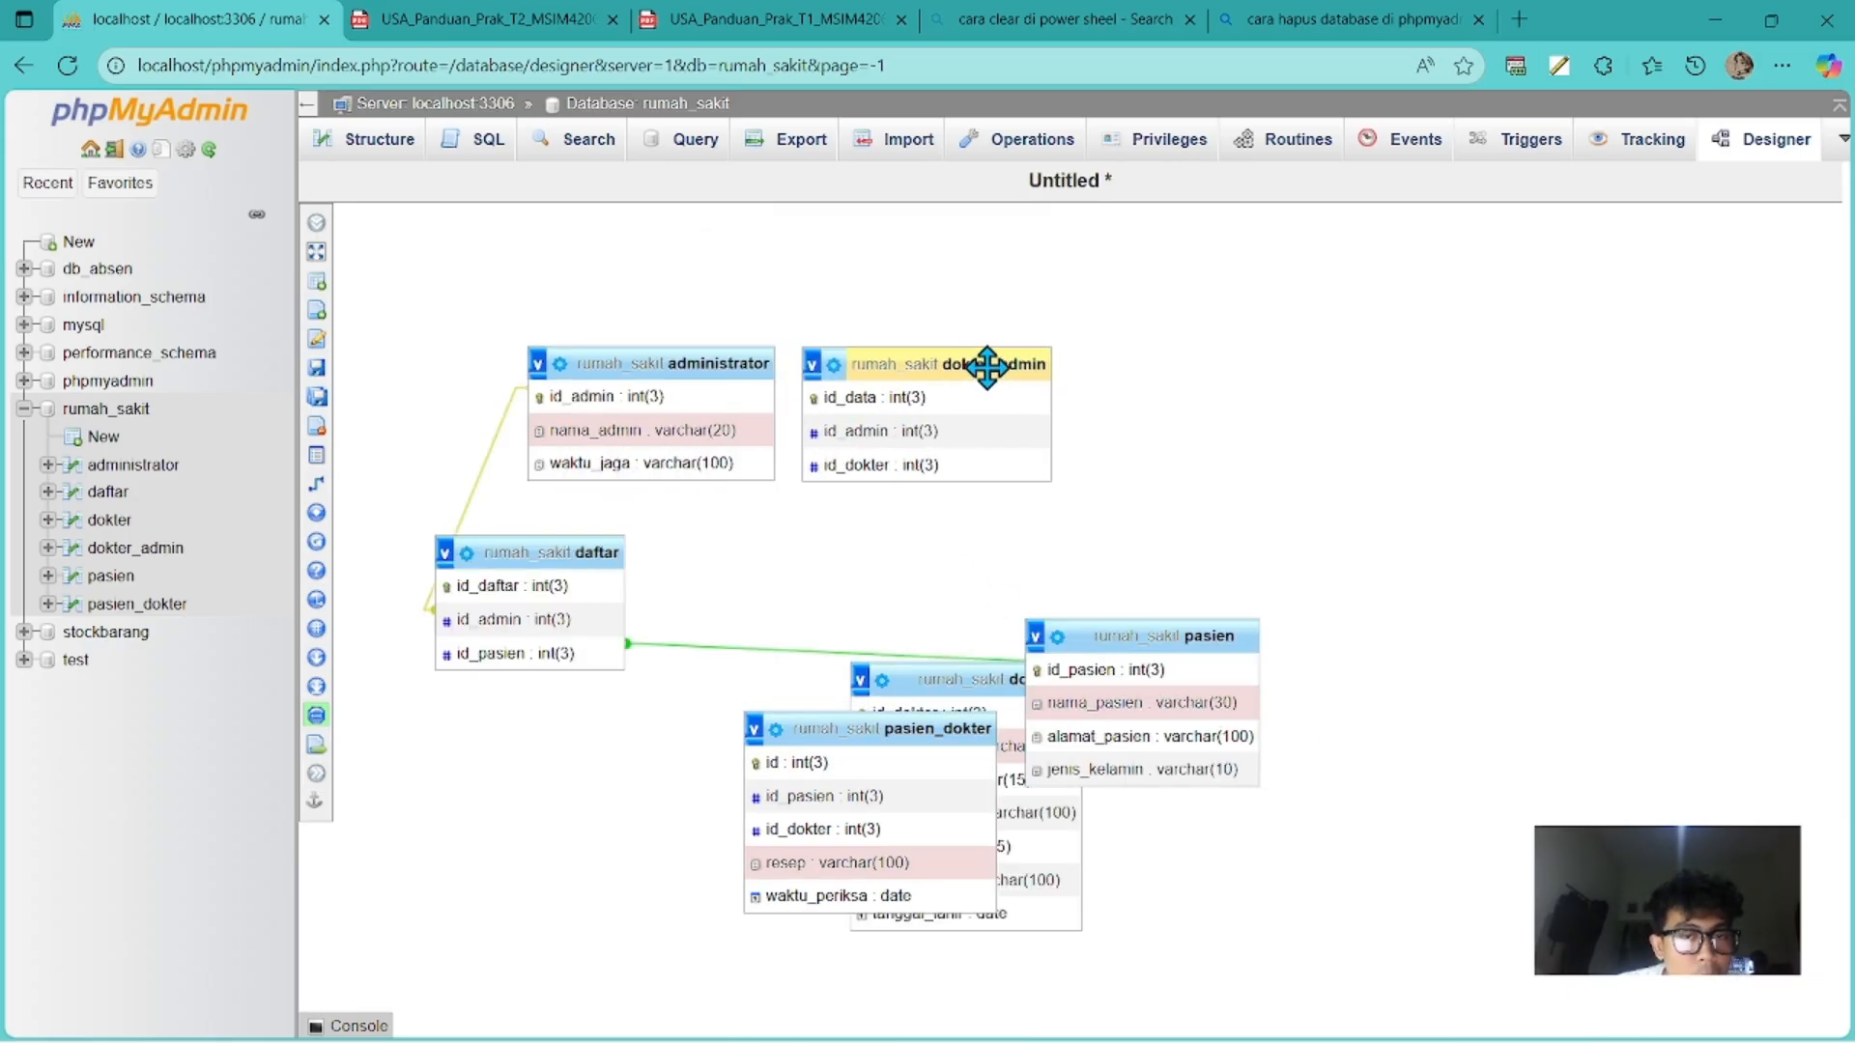
{"action": "left_click_drag", "start_coordinate": [1111, 638], "coordinate": [1216, 450]}
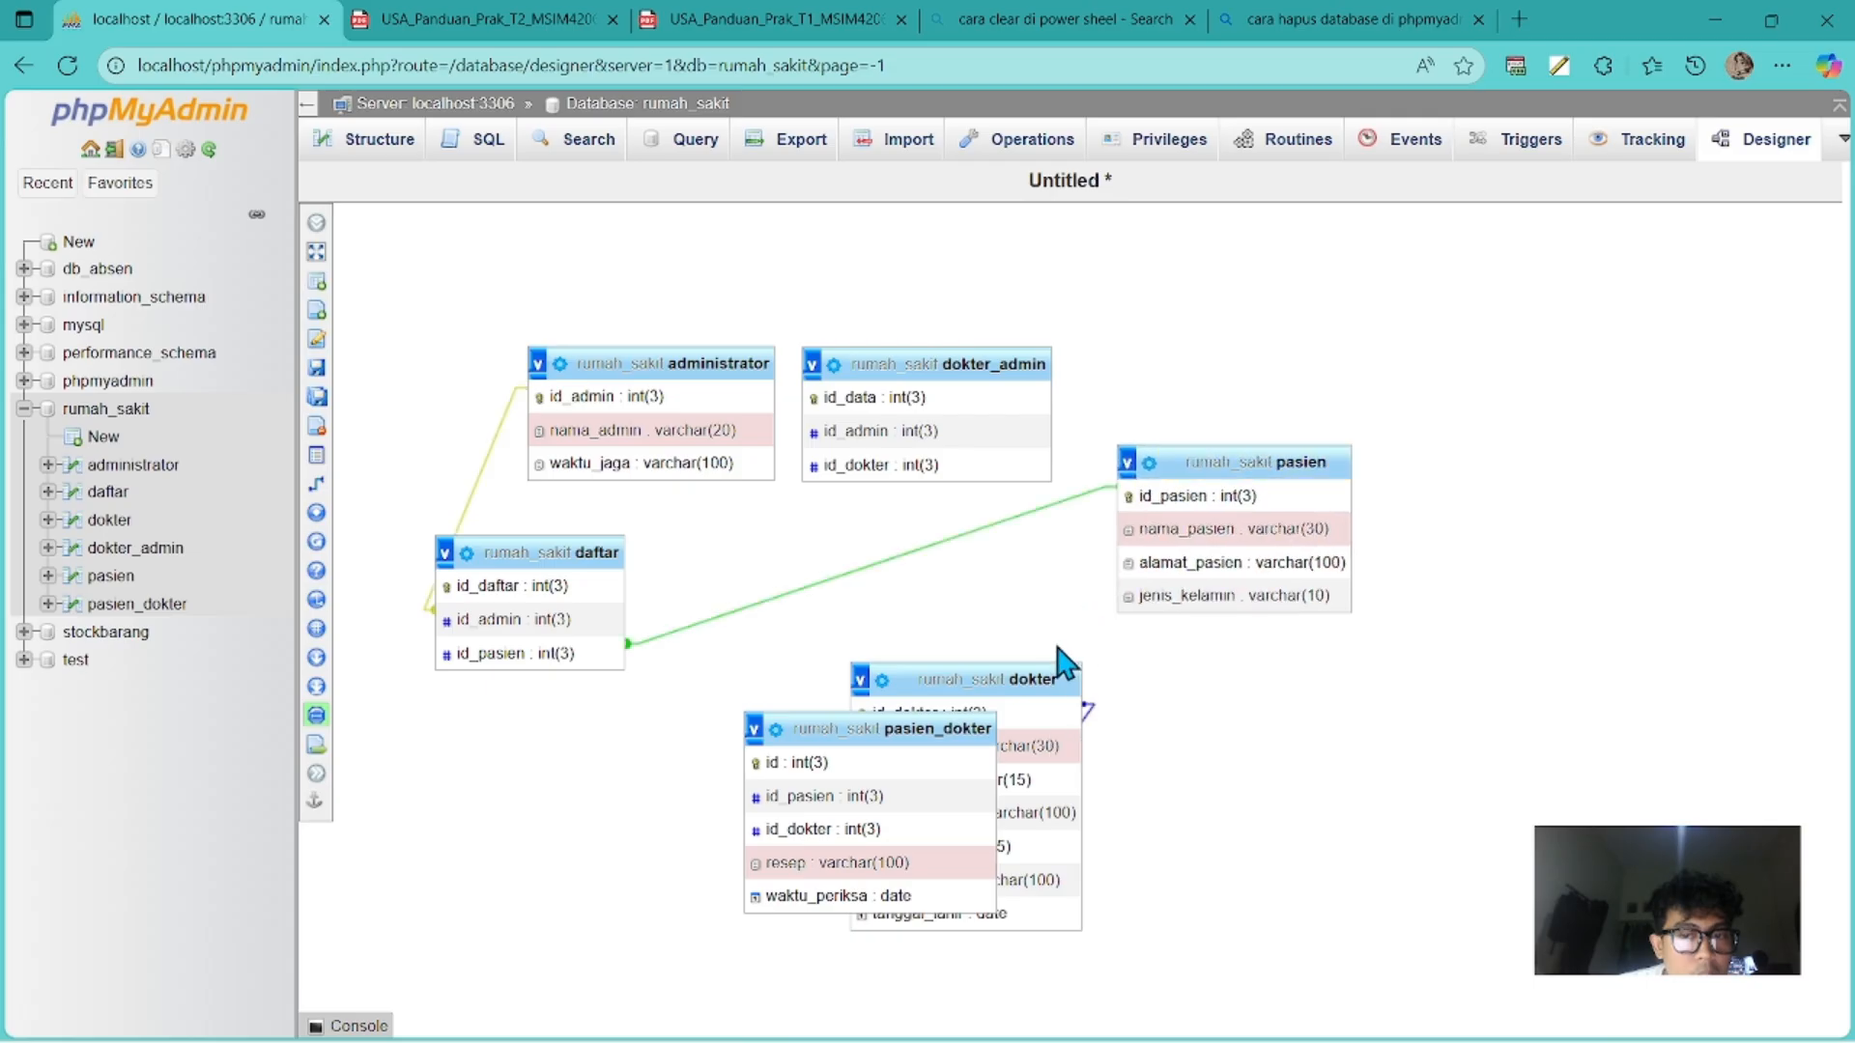
{"action": "left_click_drag", "start_coordinate": [970, 682], "coordinate": [1125, 663]}
{"action": "left_click_drag", "start_coordinate": [952, 726], "coordinate": [804, 721]}
{"action": "left_click_drag", "start_coordinate": [1048, 667], "coordinate": [1015, 695]}
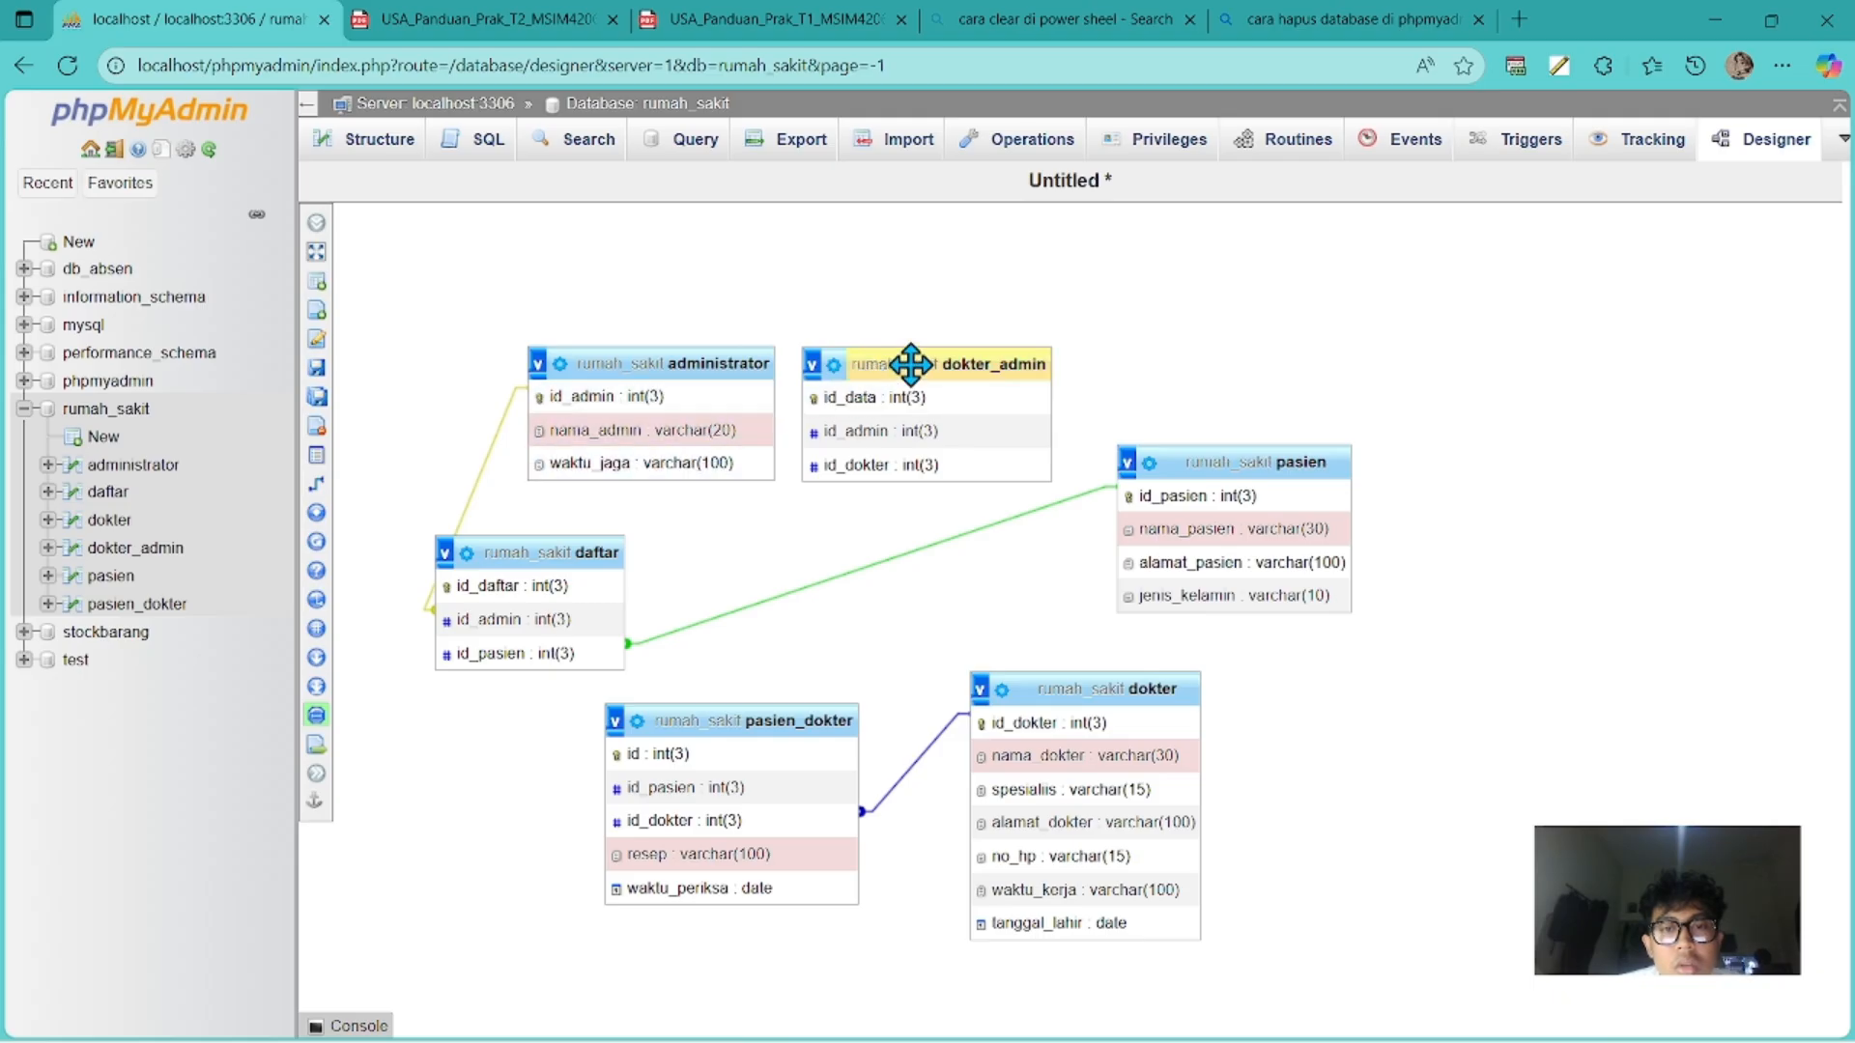
{"action": "left_click_drag", "start_coordinate": [907, 362], "coordinate": [950, 368]}
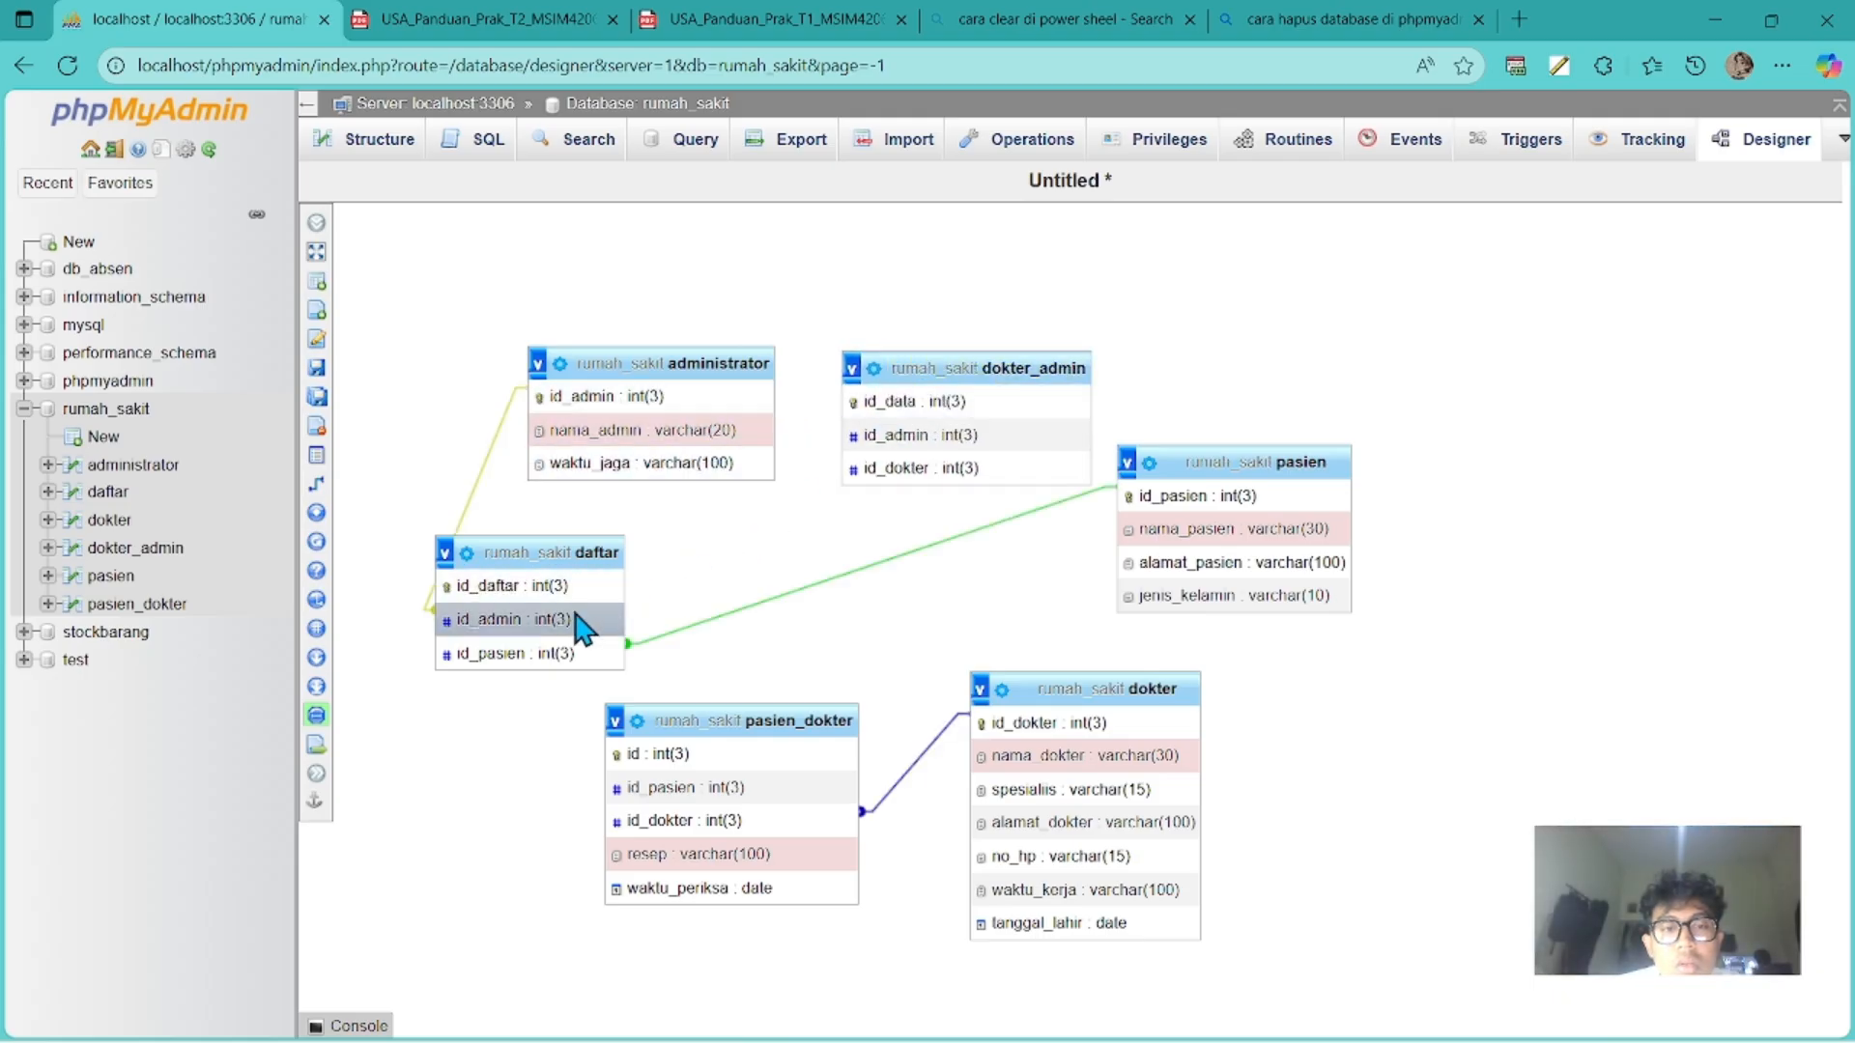
Create a relationship from id_admin in administrator to id_admin in dokter_admin, with CASCADE on delete and on update.
{"action": "mouse_move", "coordinate": [315, 440]}
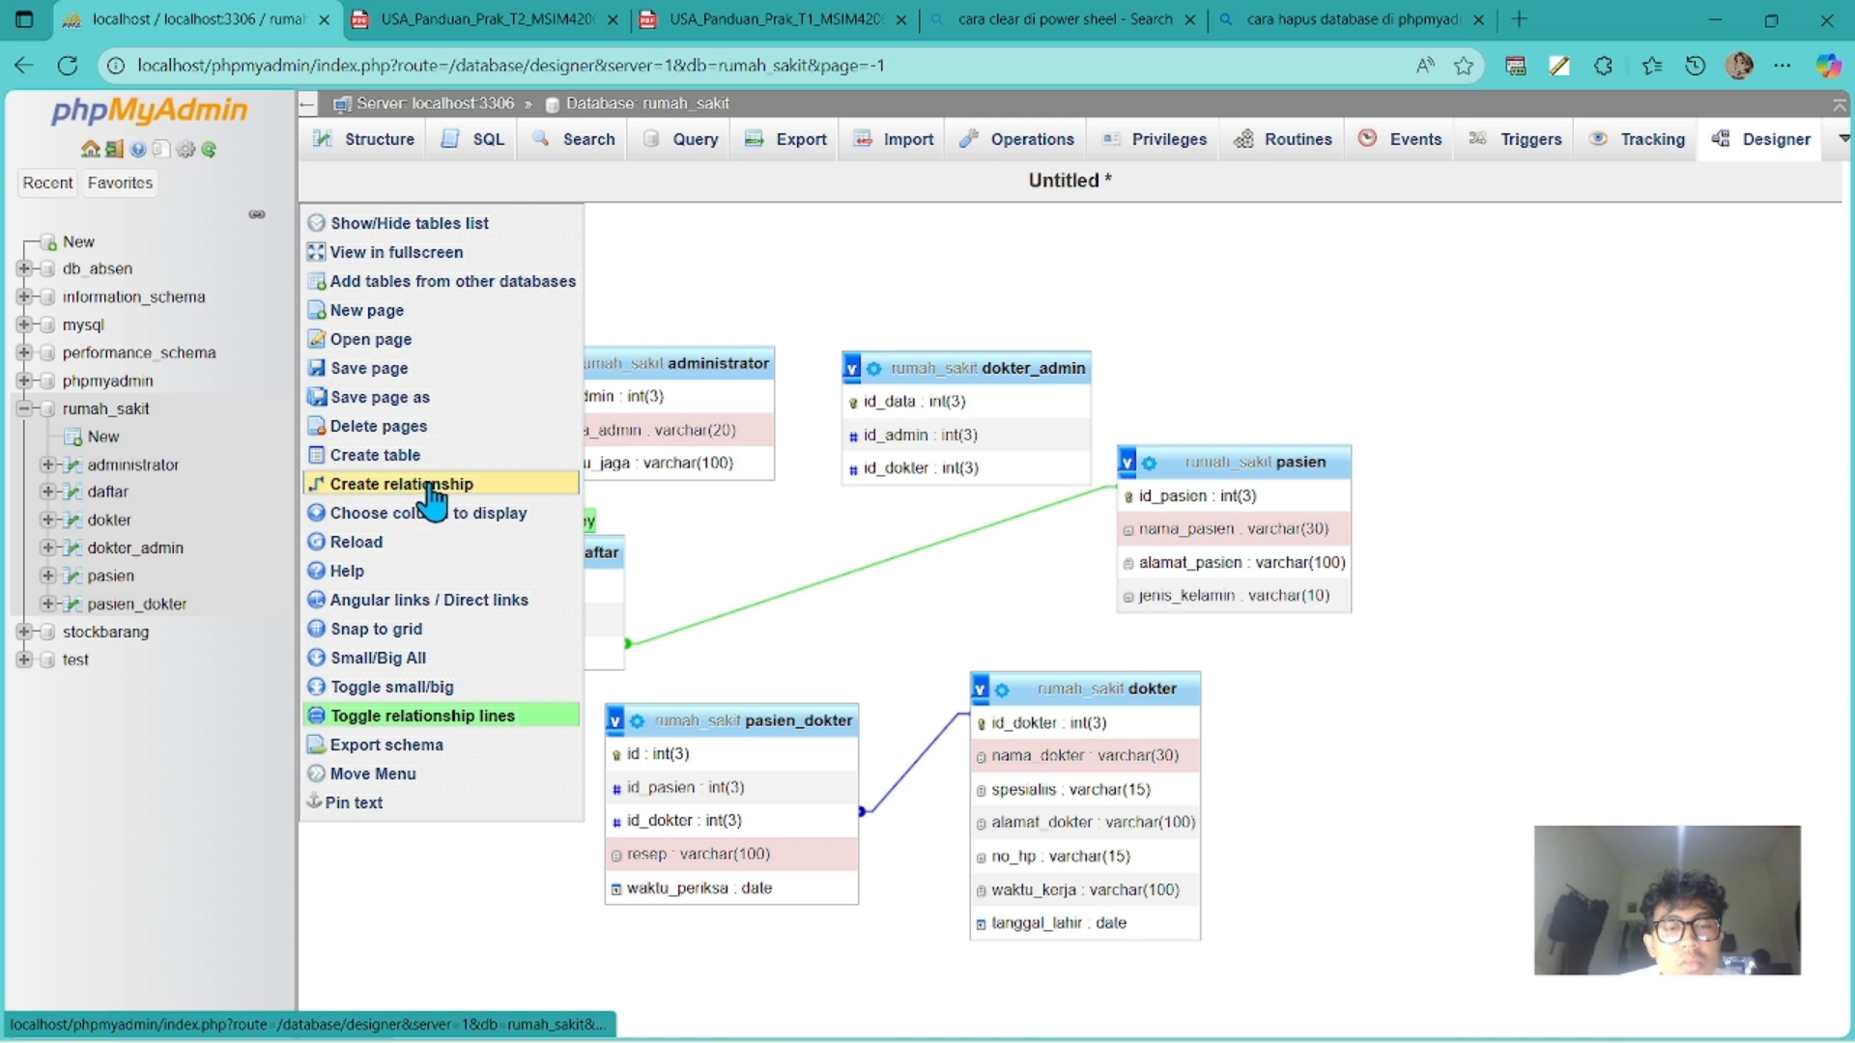
{"action": "left_click", "coordinate": [431, 489]}
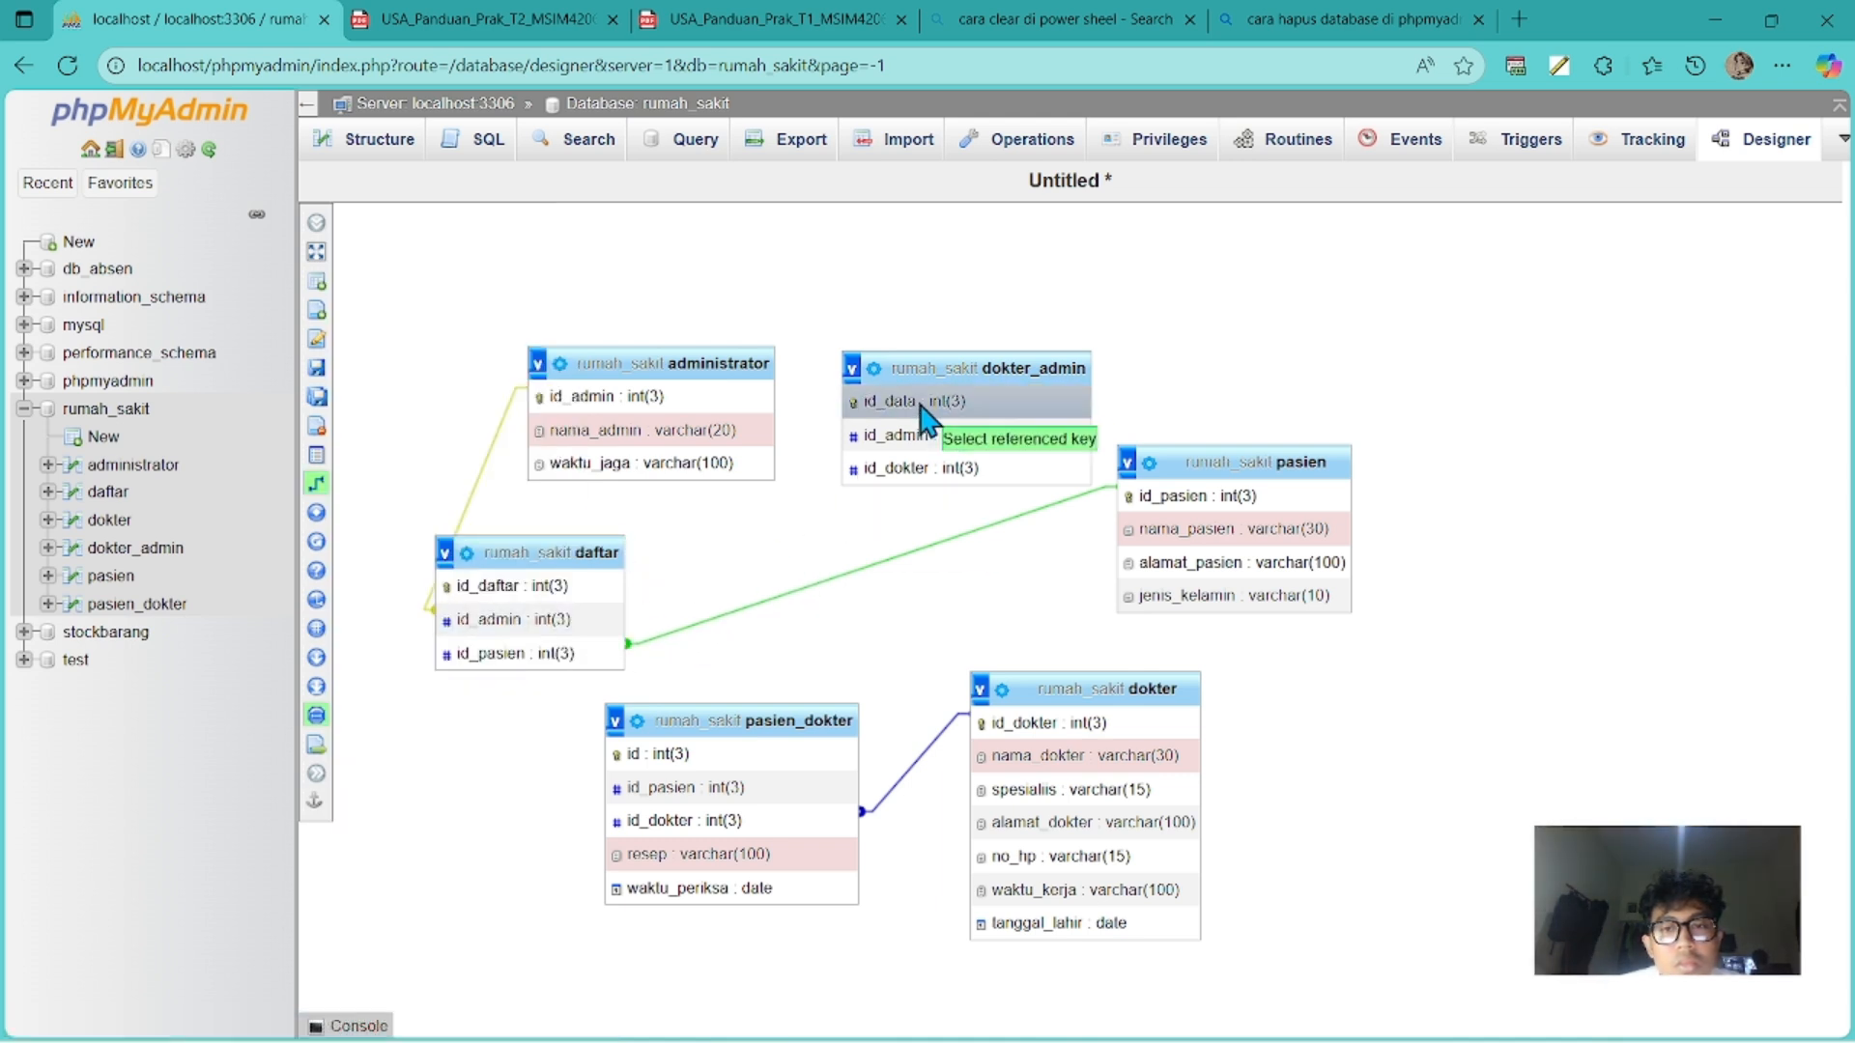
{"action": "left_click", "coordinate": [702, 398]}
{"action": "left_click", "coordinate": [879, 438]}
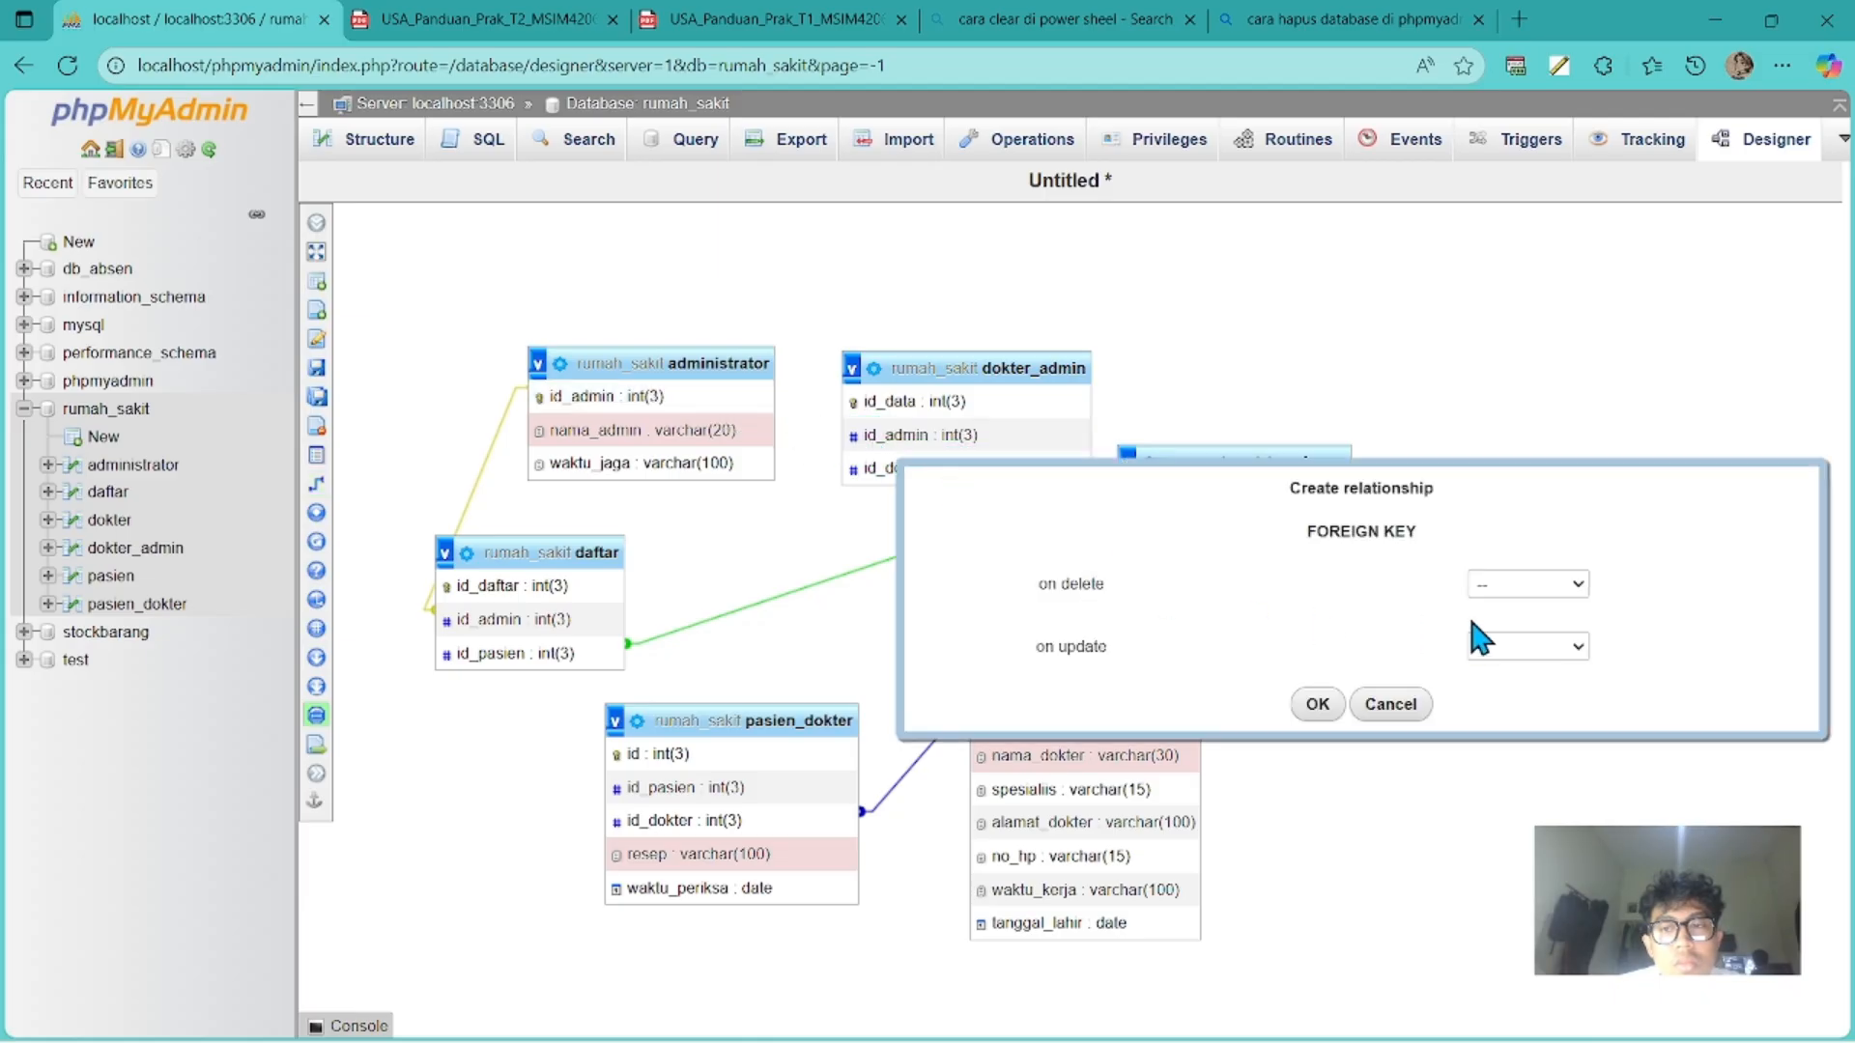
{"action": "left_click", "coordinate": [1515, 644]}
{"action": "left_click", "coordinate": [1528, 646]}
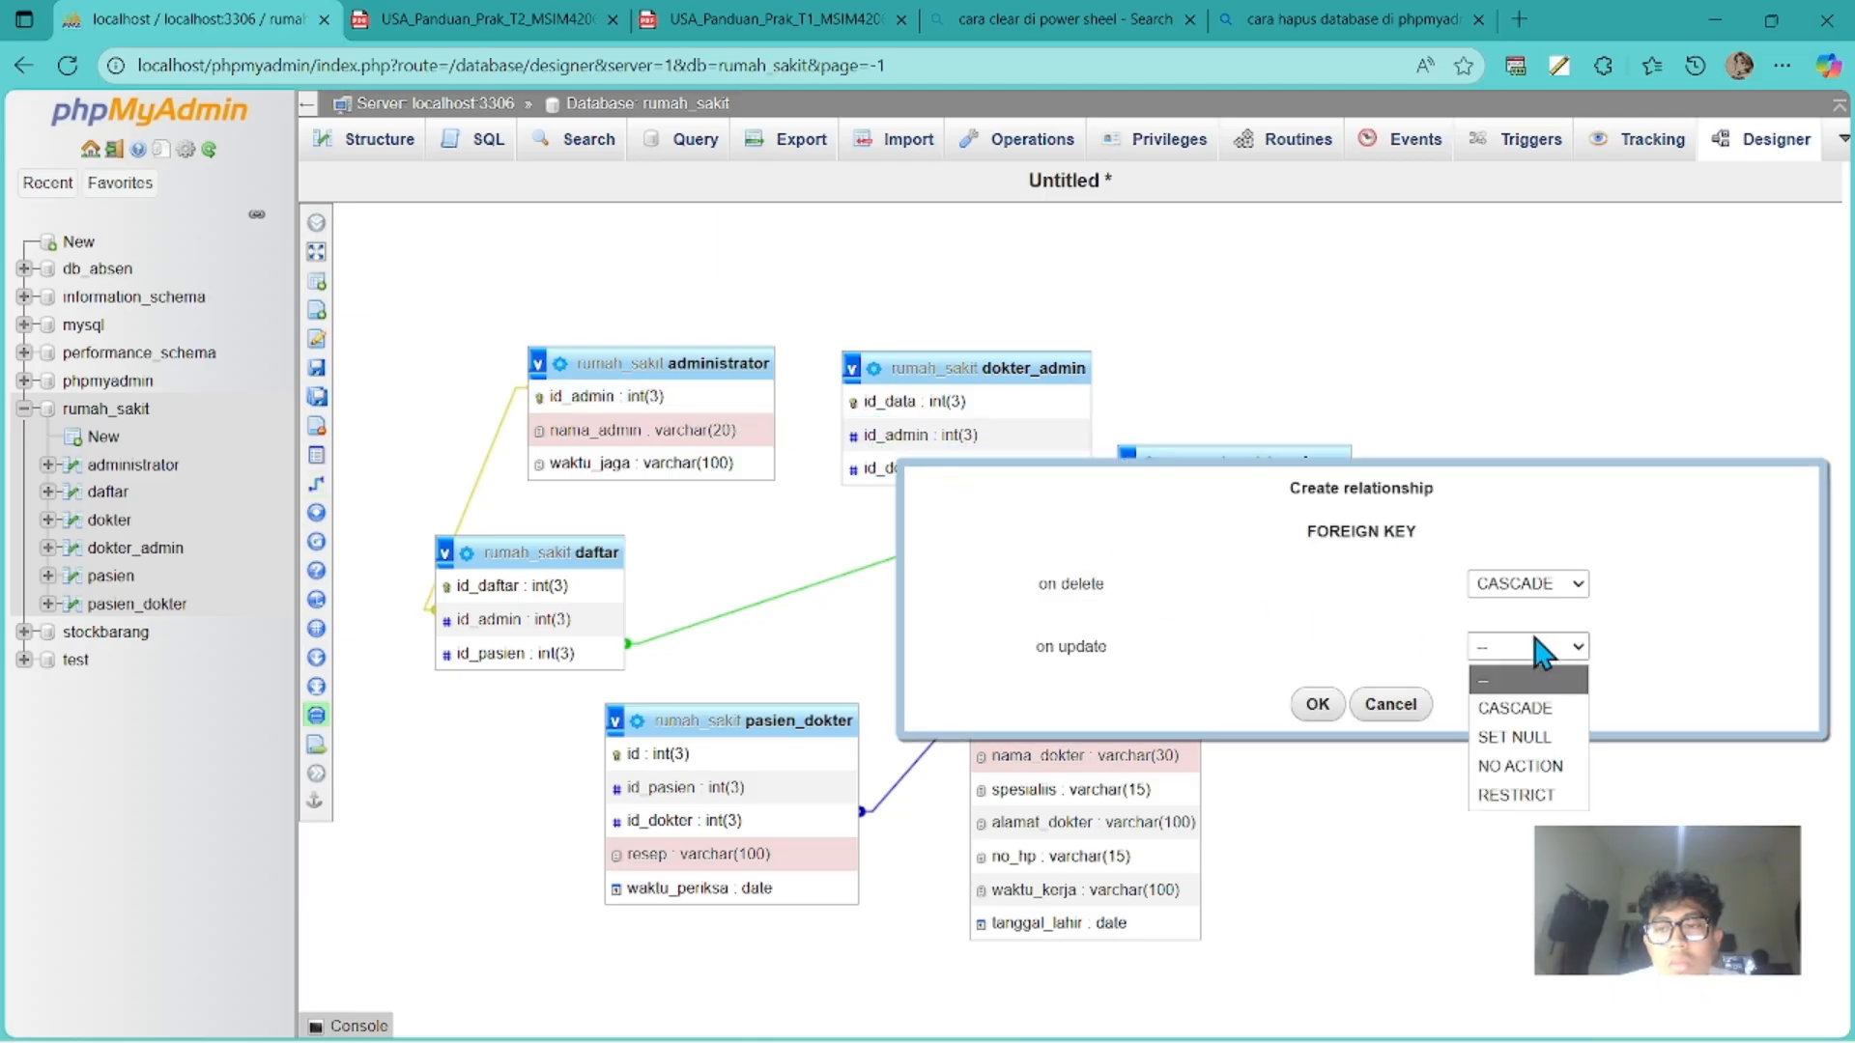
{"action": "left_click", "coordinate": [1515, 705]}
{"action": "left_click", "coordinate": [1318, 705]}
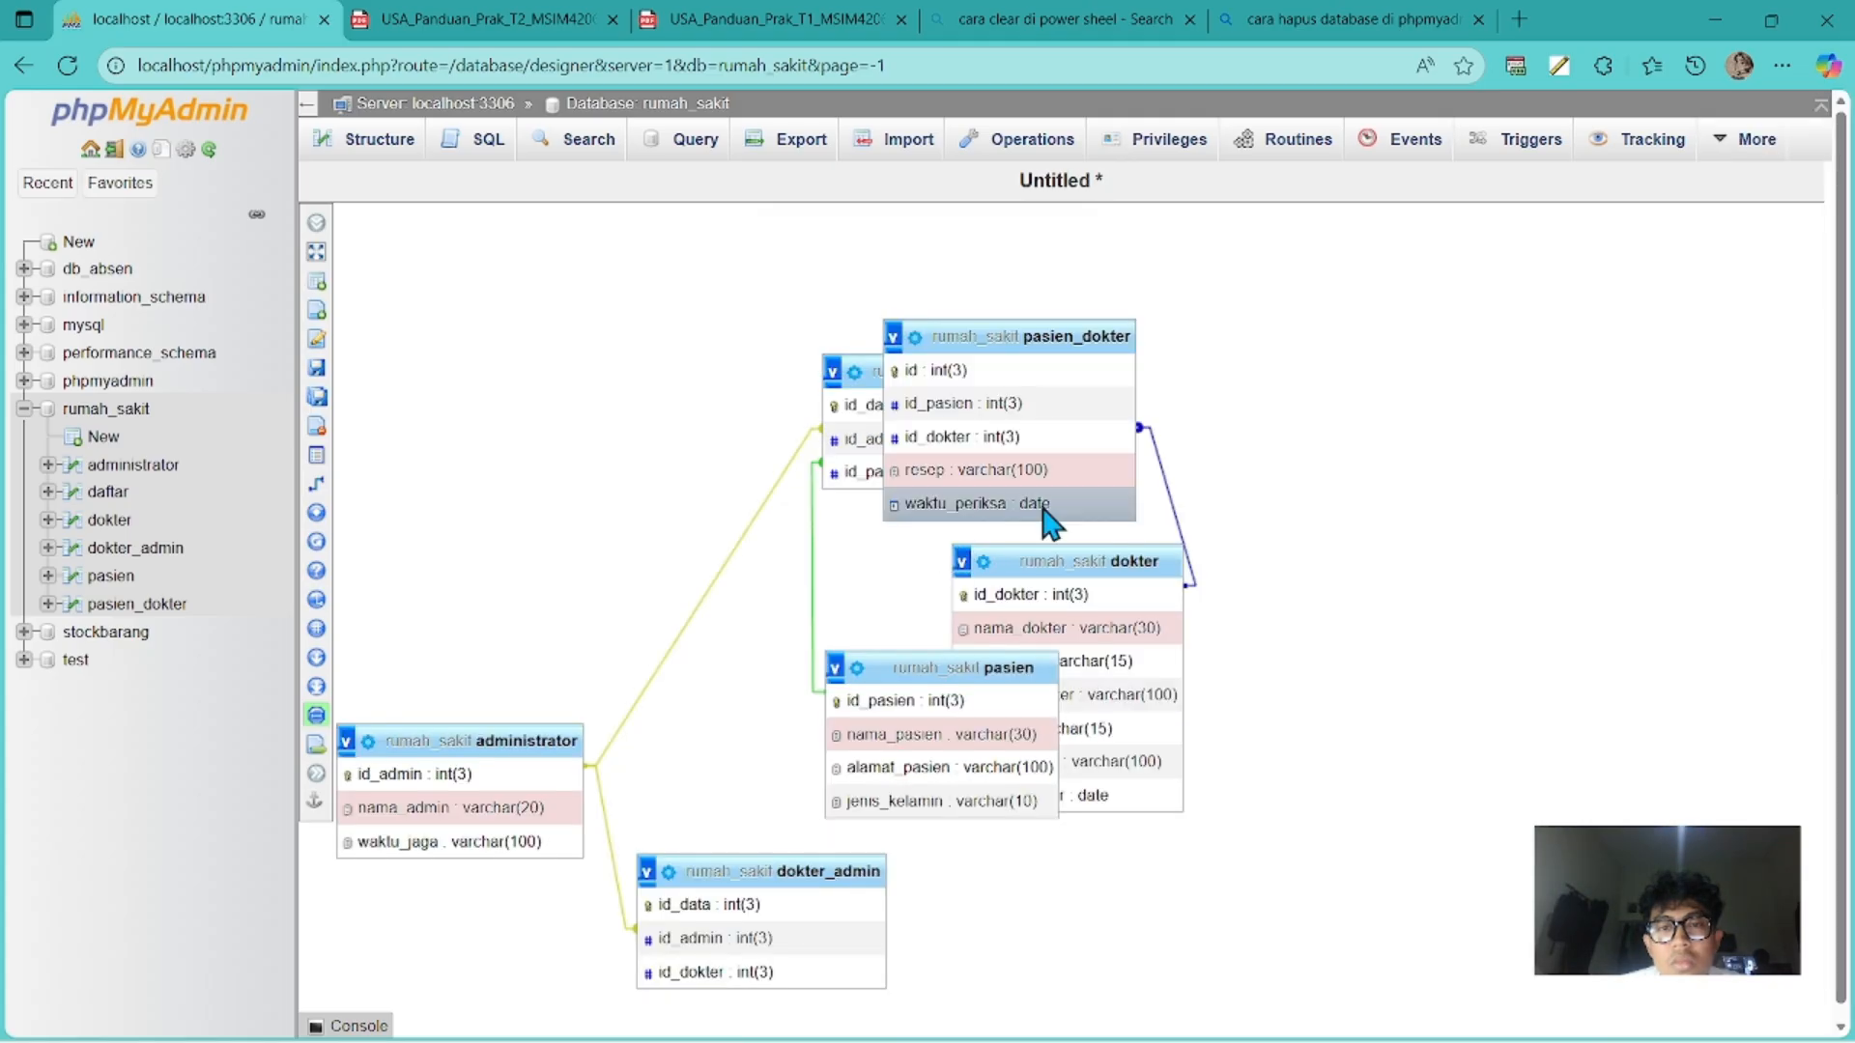
Arrange the diagram with daftar and pasien_dokter in the upper row, administrator, pasien and dokter in the middle, and dokter_admin below.
{"action": "left_click_drag", "start_coordinate": [1029, 343], "coordinate": [1206, 359]}
{"action": "left_click_drag", "start_coordinate": [927, 368], "coordinate": [775, 346]}
{"action": "left_click_drag", "start_coordinate": [504, 740], "coordinate": [574, 544]}
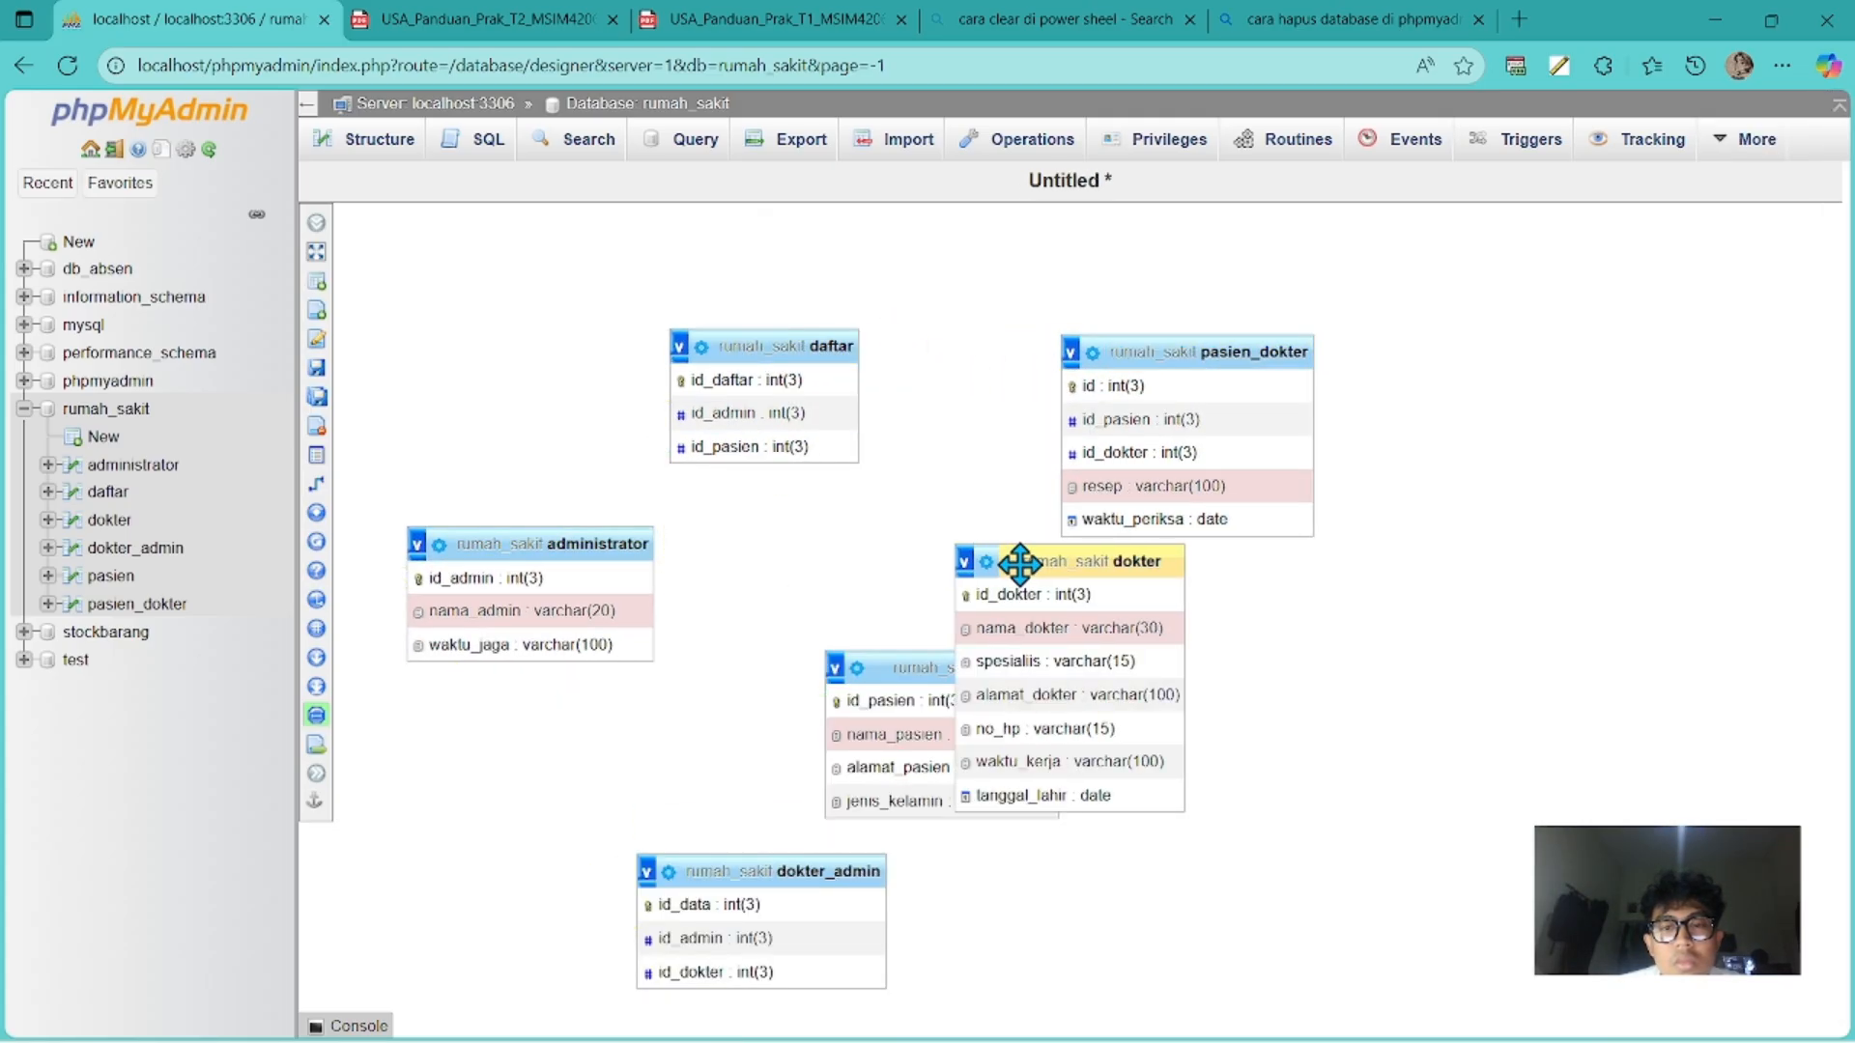
{"action": "left_click_drag", "start_coordinate": [1018, 567], "coordinate": [1185, 636]}
{"action": "left_click_drag", "start_coordinate": [959, 681], "coordinate": [969, 645]}
{"action": "left_click_drag", "start_coordinate": [799, 874], "coordinate": [786, 815]}
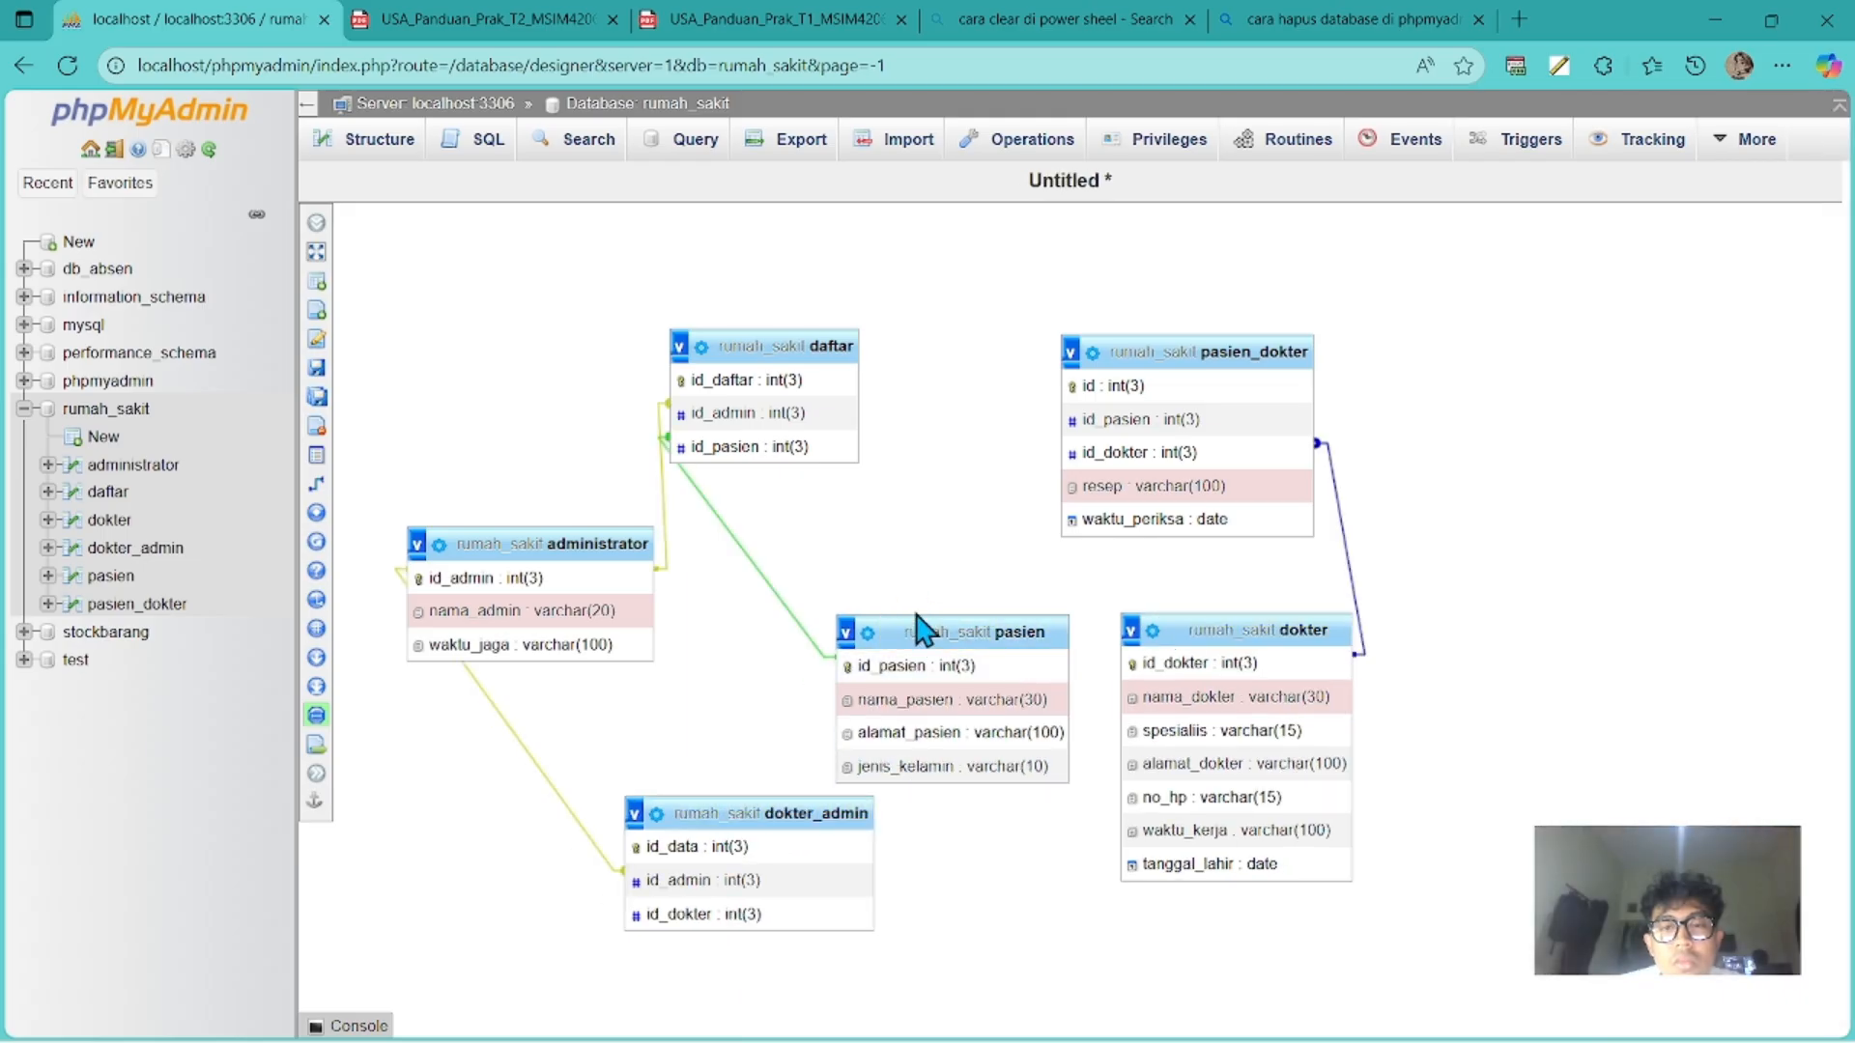
{"action": "left_click_drag", "start_coordinate": [923, 638], "coordinate": [883, 570]}
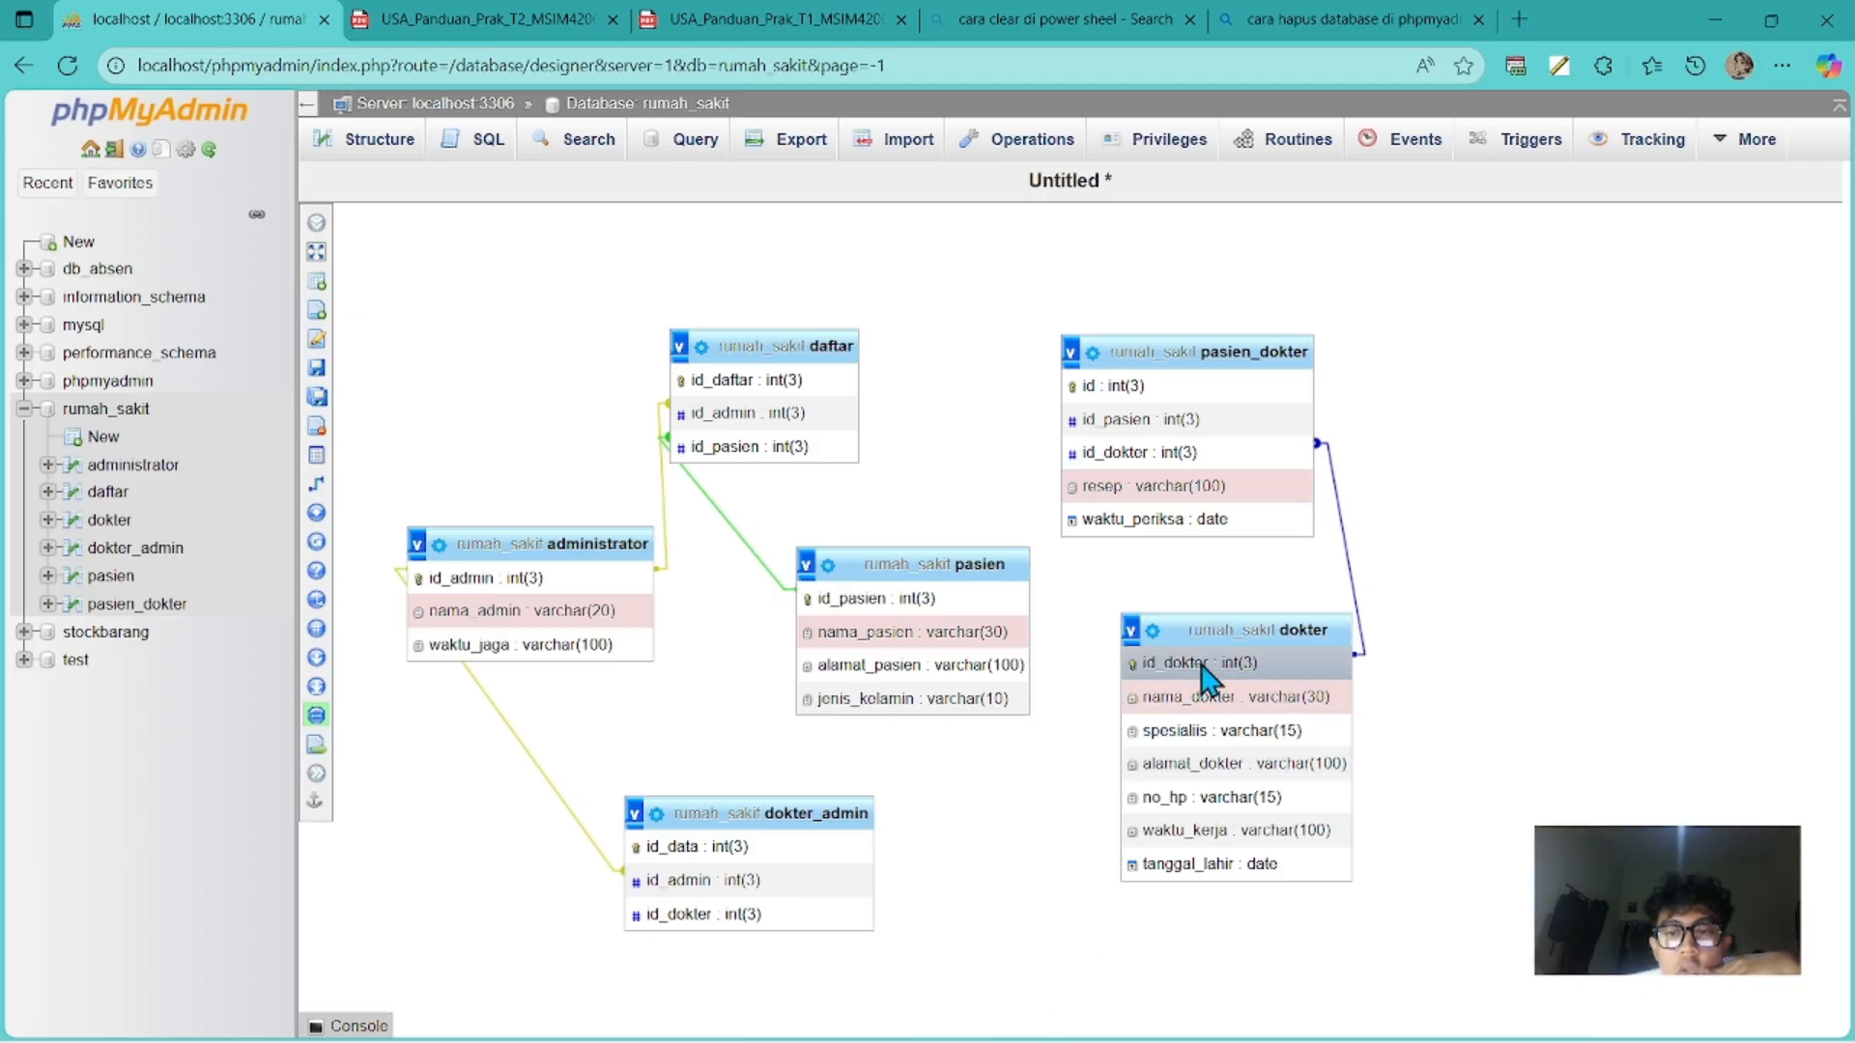
{"action": "mouse_move", "coordinate": [402, 462]}
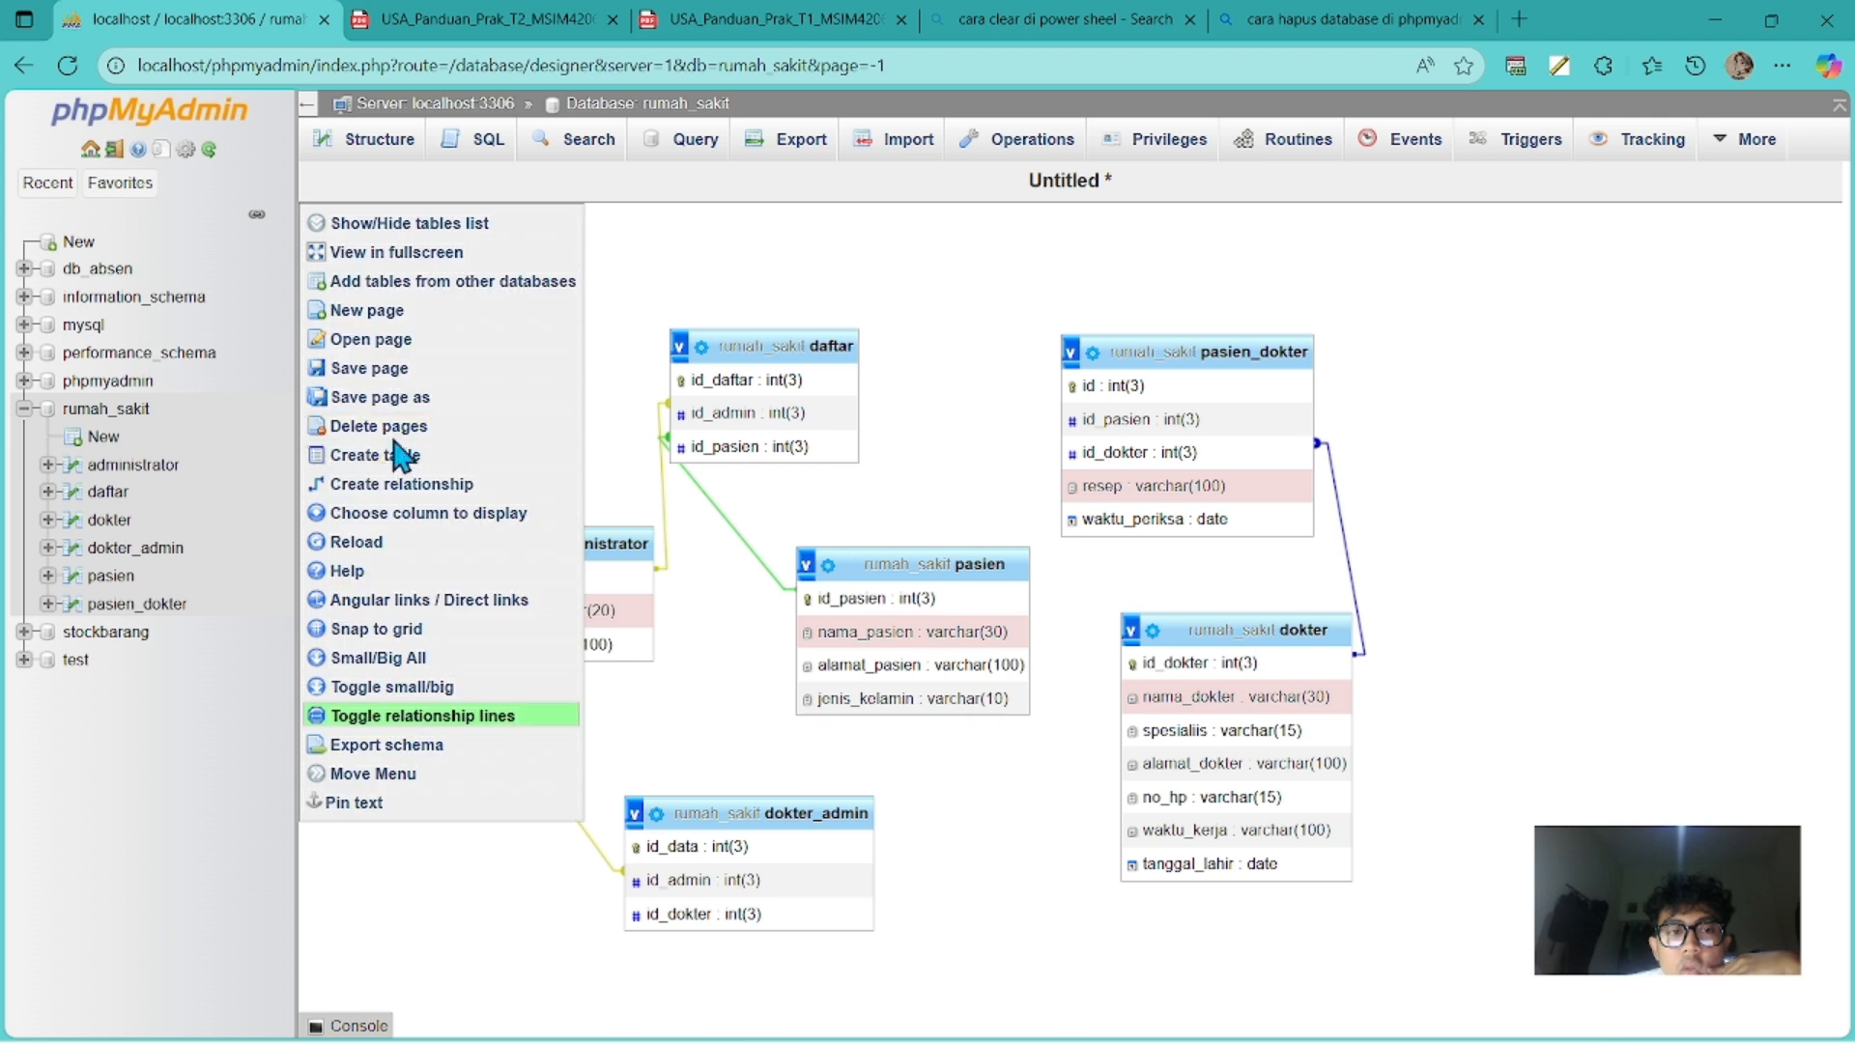
{"action": "left_click", "coordinate": [430, 485]}
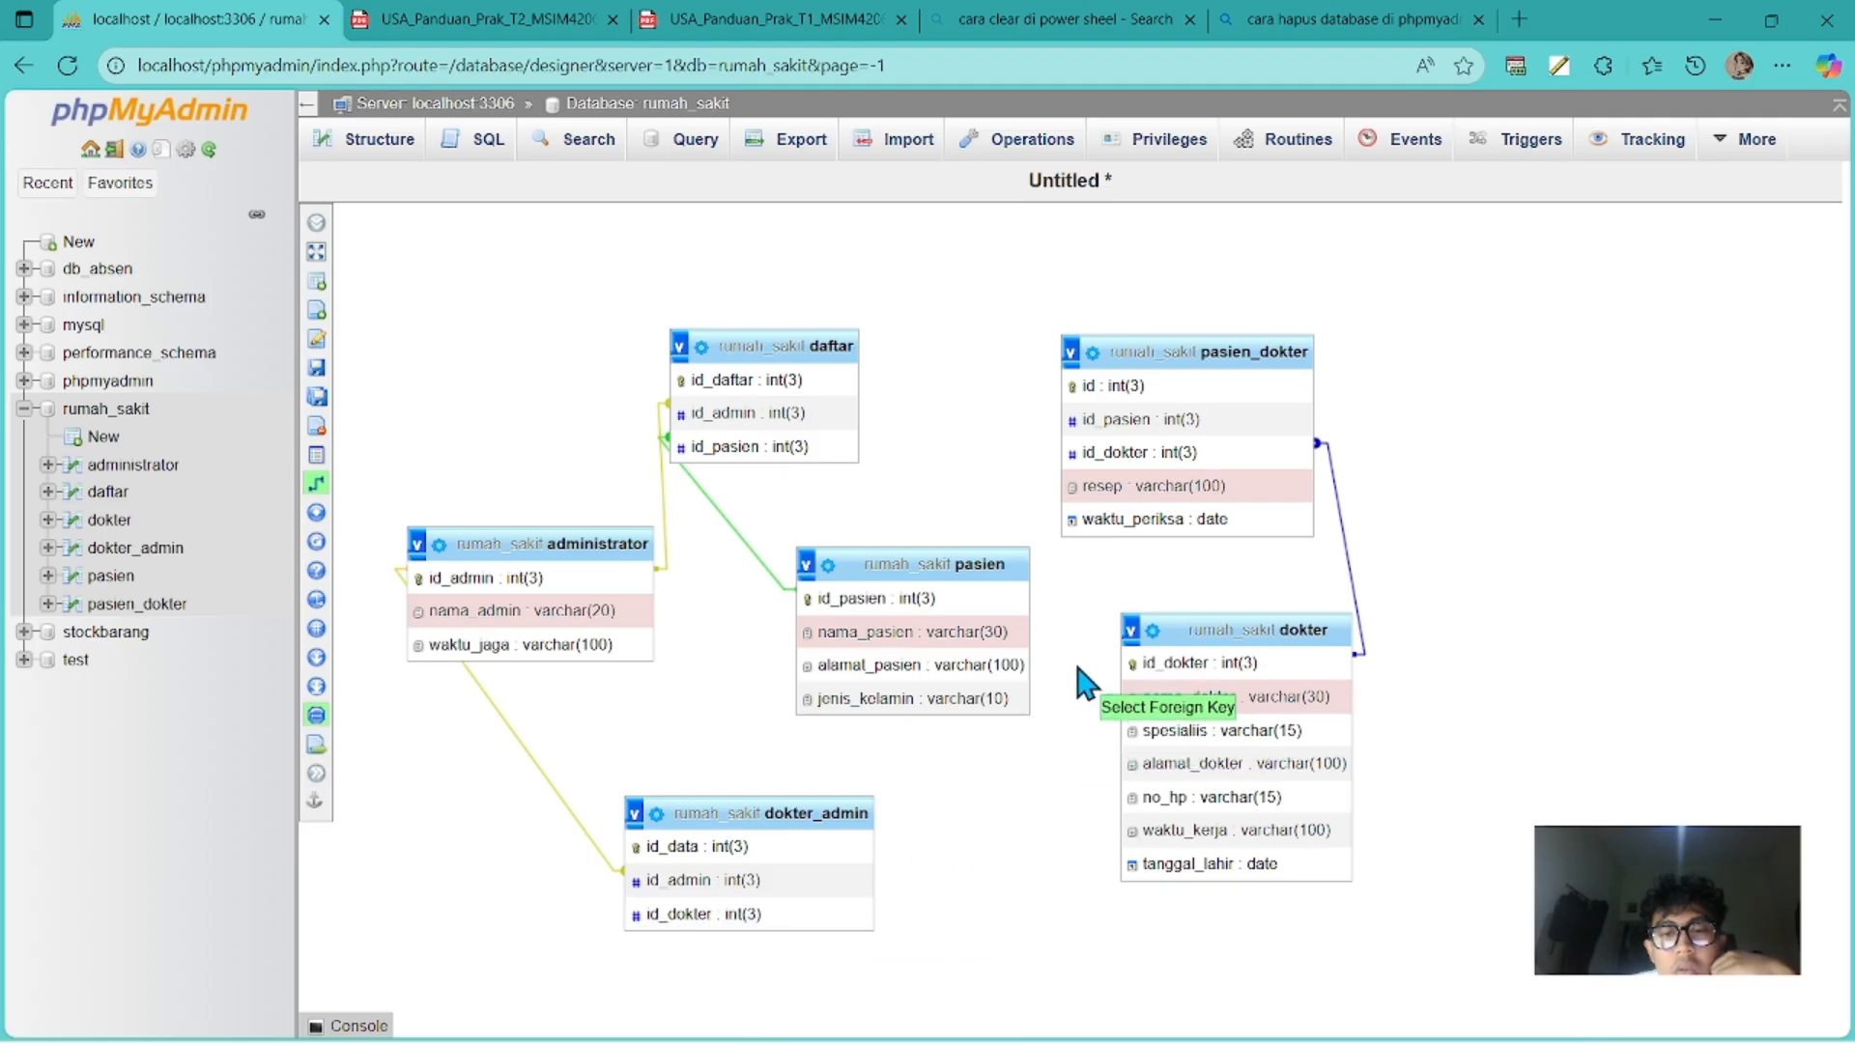
{"action": "mouse_move", "coordinate": [326, 426]}
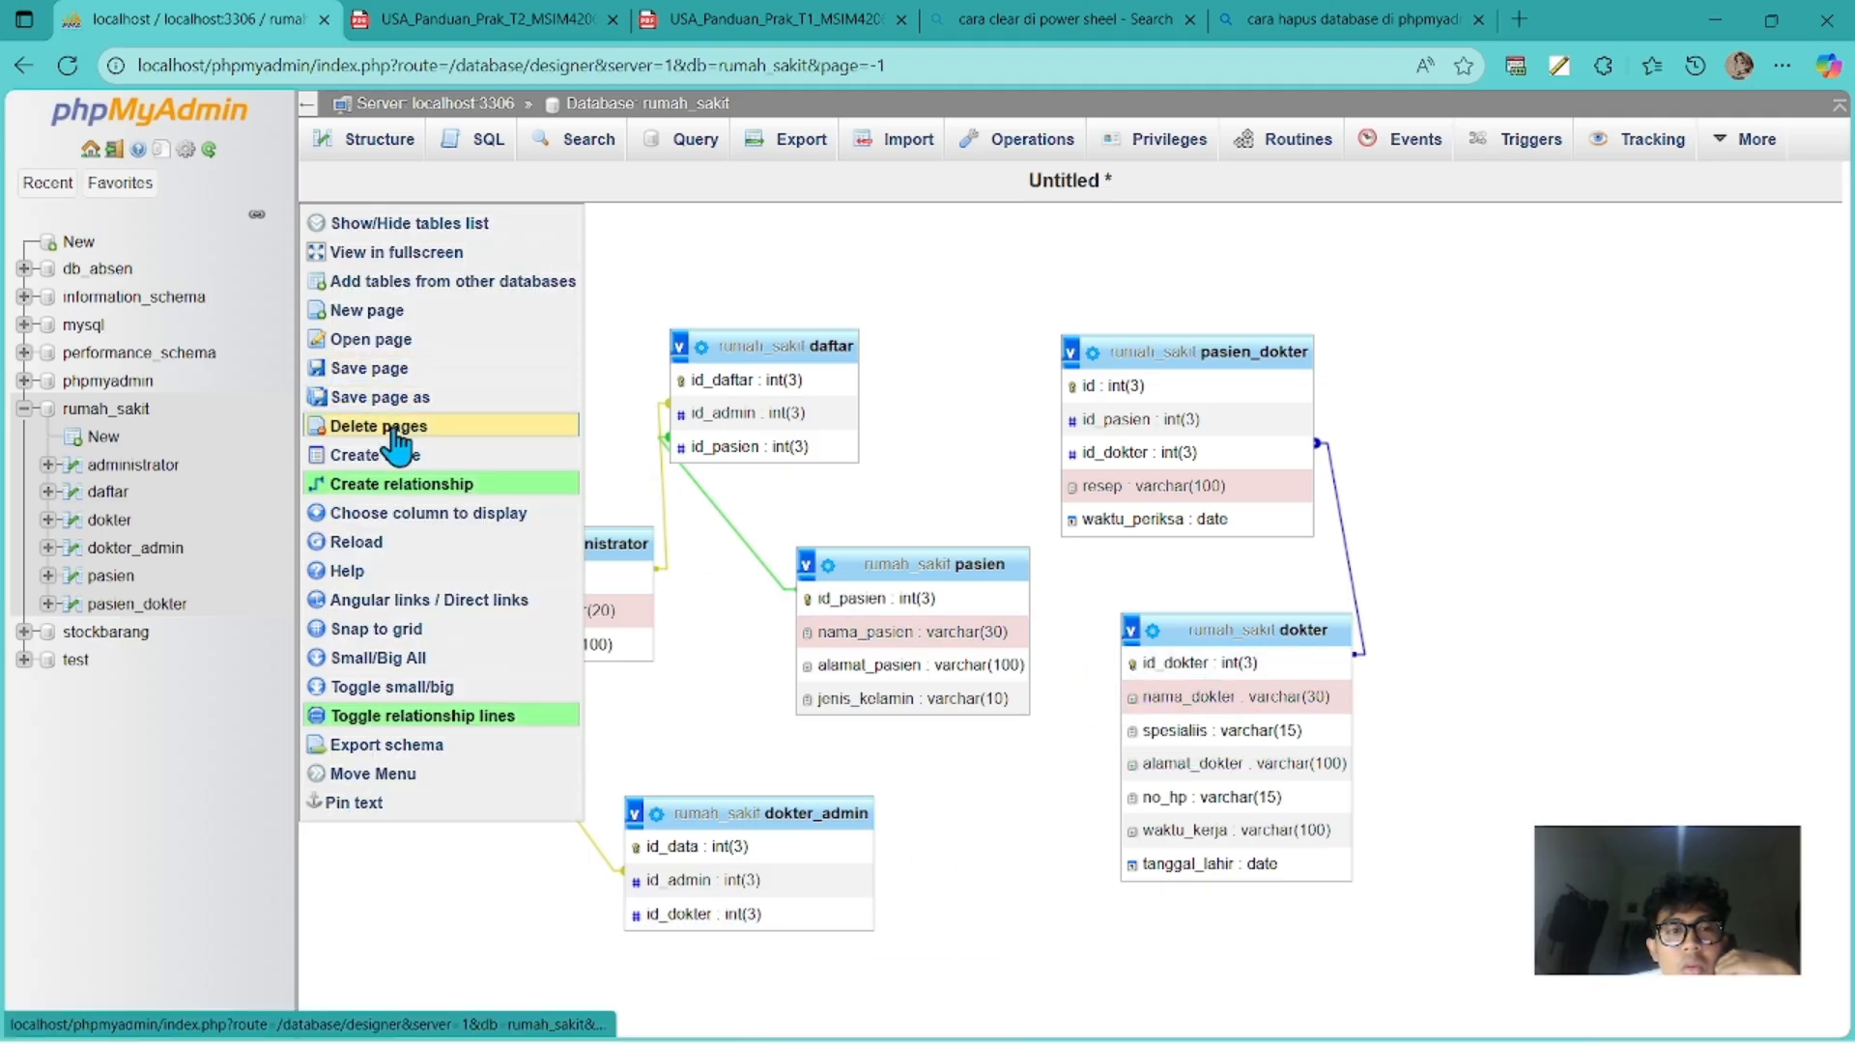
{"action": "left_click", "coordinate": [408, 486]}
{"action": "left_click", "coordinate": [1201, 665]}
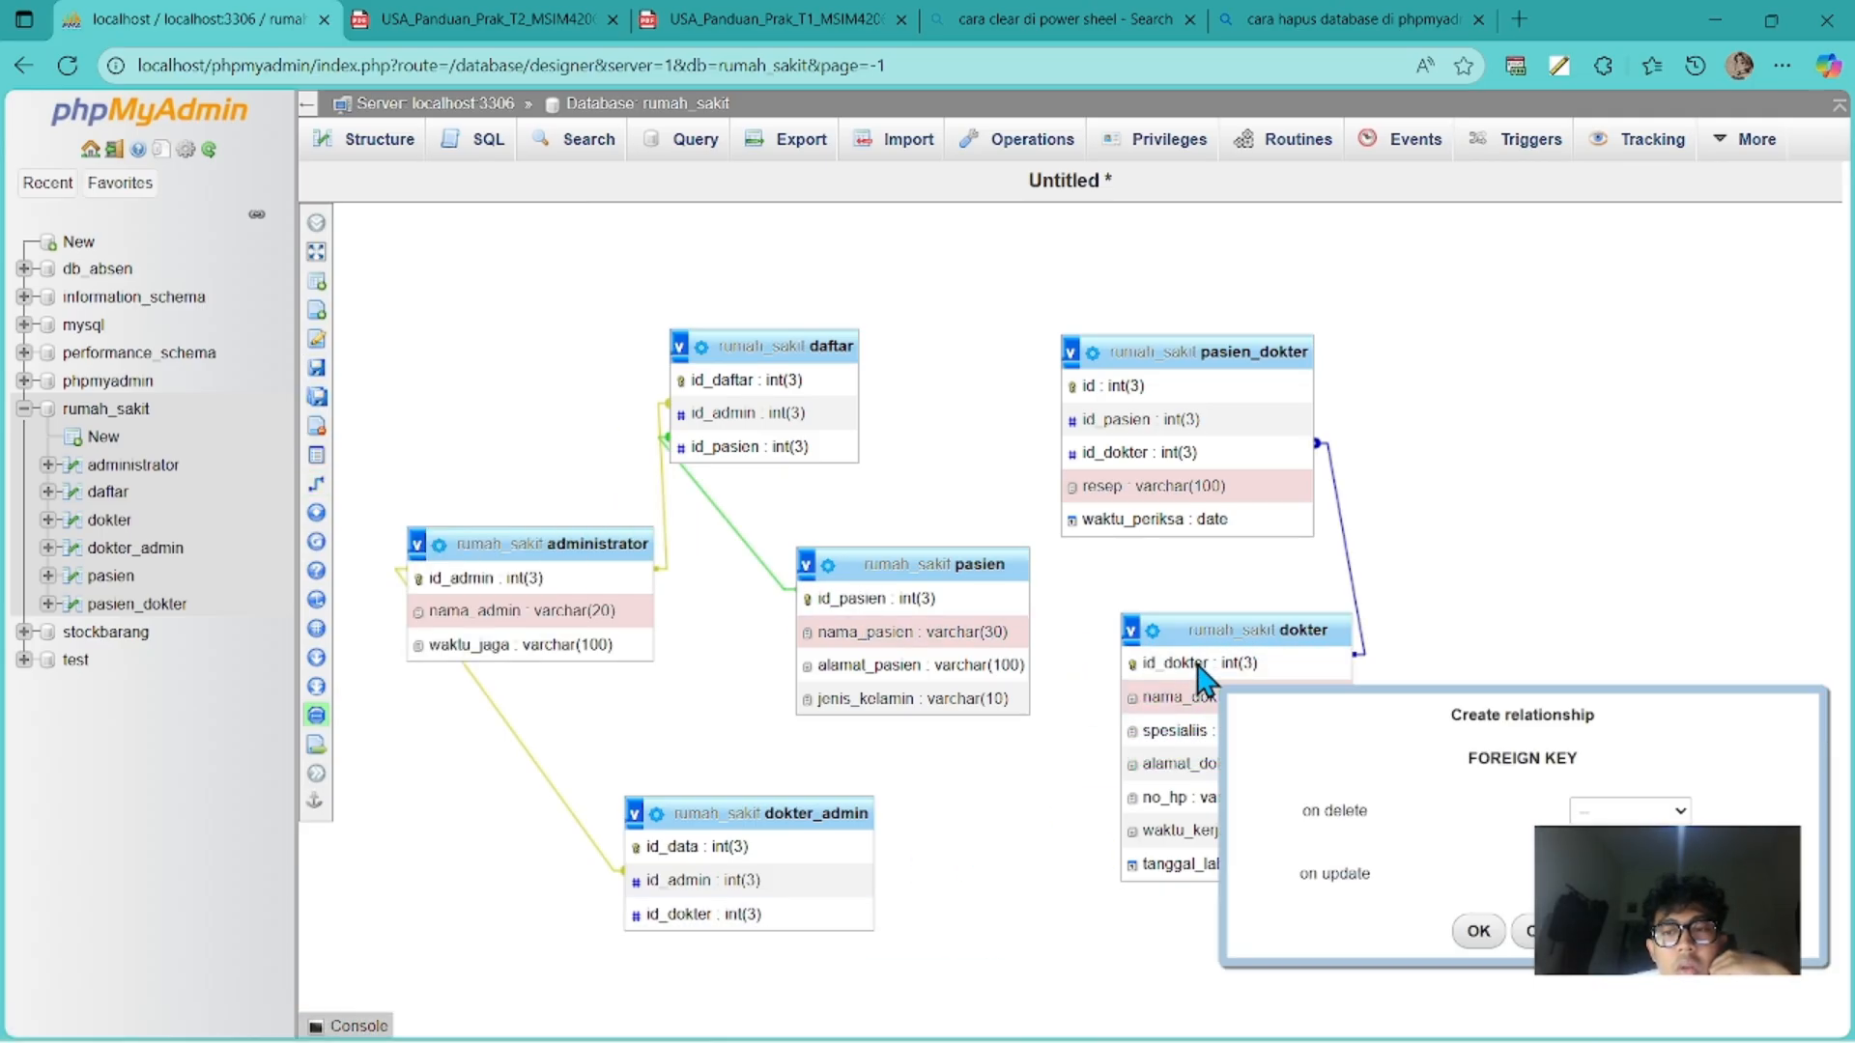
{"action": "left_click", "coordinate": [1526, 932]}
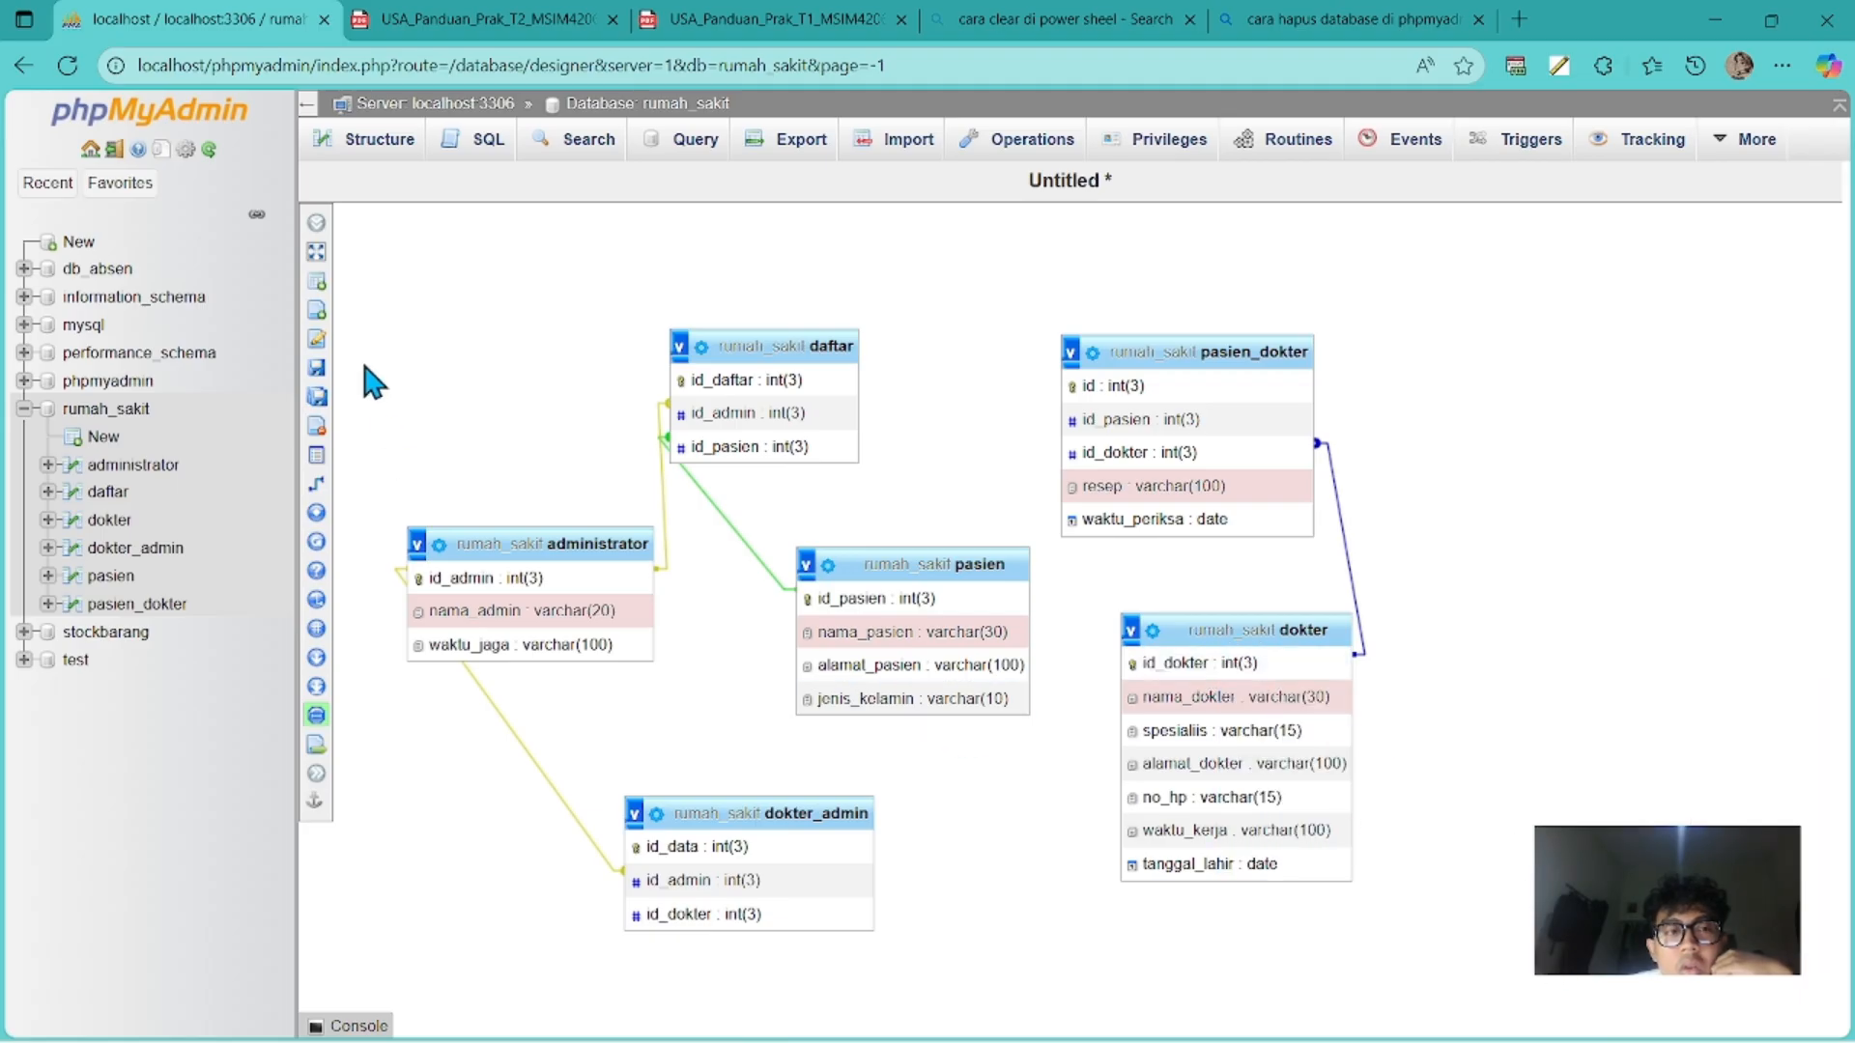
Create a relationship from id_dokter in dokter to id_dokter in dokter_admin, with CASCADE on delete and on update.
{"action": "mouse_move", "coordinate": [364, 414]}
{"action": "left_click", "coordinate": [443, 496]}
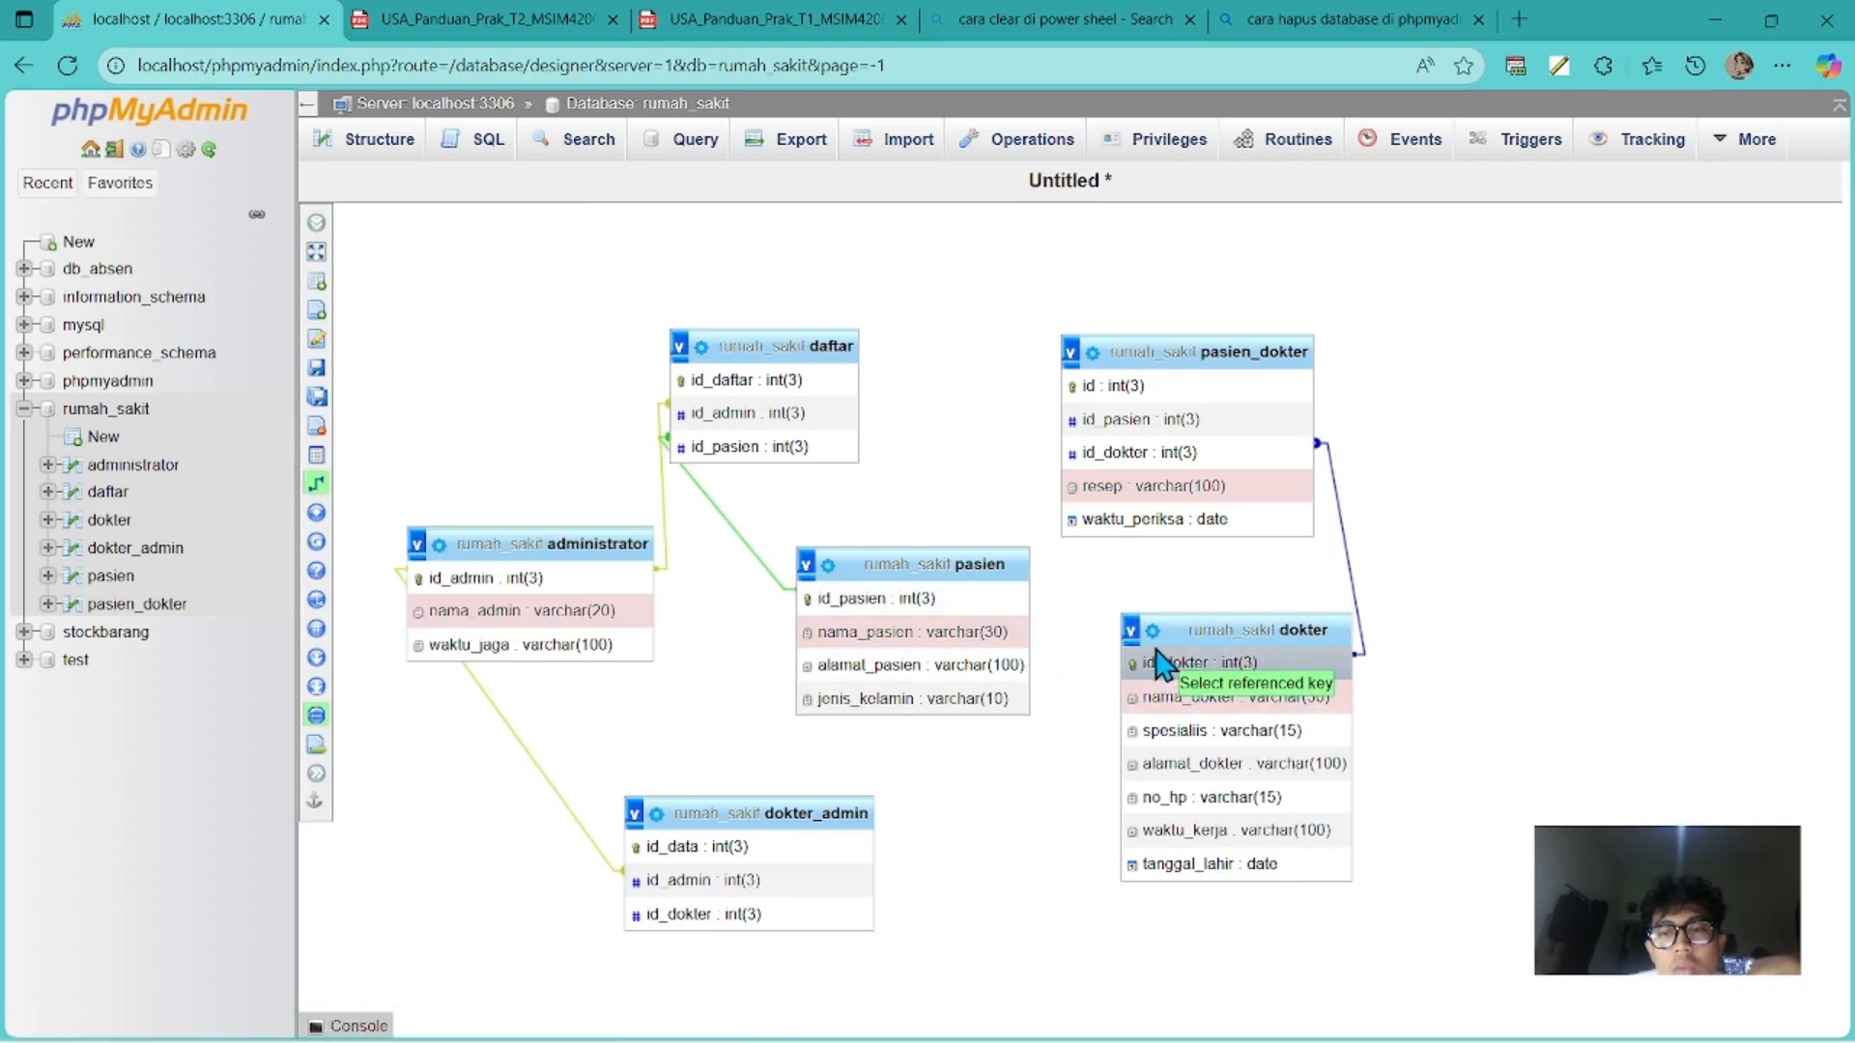
{"action": "left_click", "coordinate": [798, 916]}
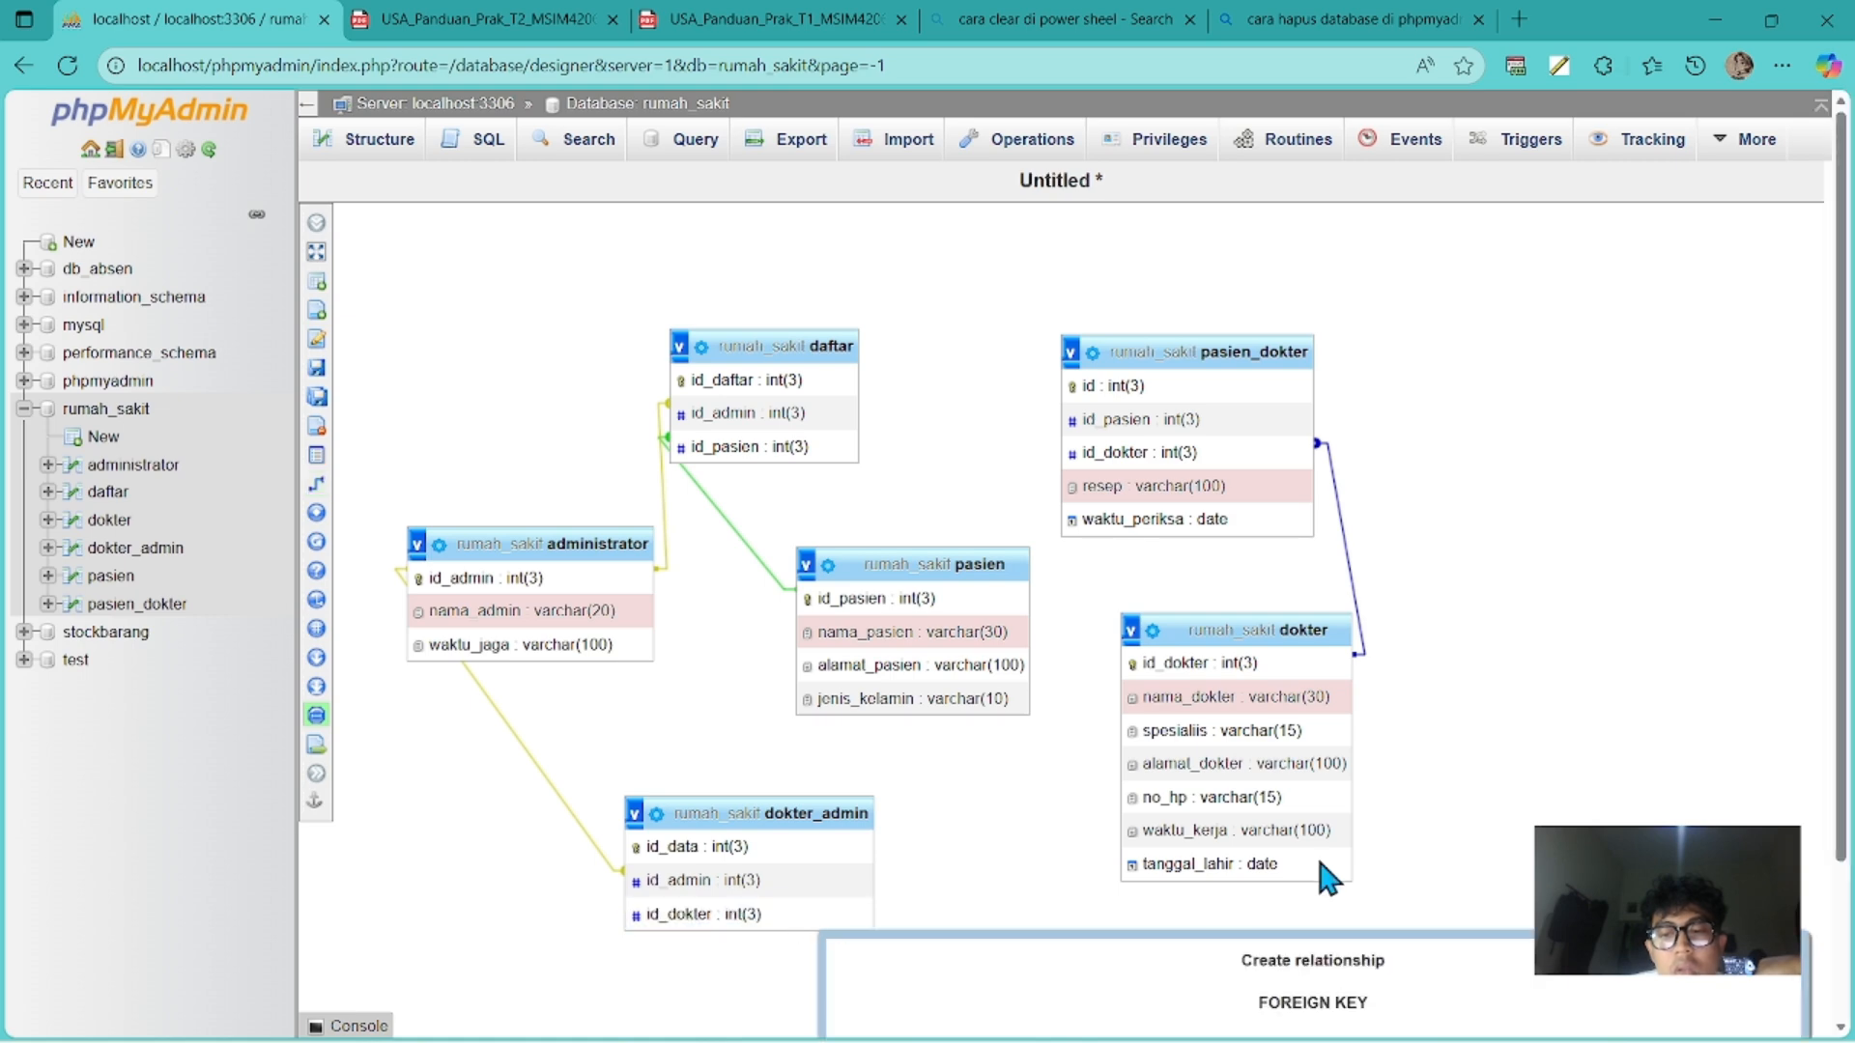
{"action": "scroll", "coordinate": [1322, 845], "scroll_direction": "down", "scroll_amount": 2}
{"action": "left_click", "coordinate": [1474, 860]}
{"action": "left_click", "coordinate": [1483, 922]}
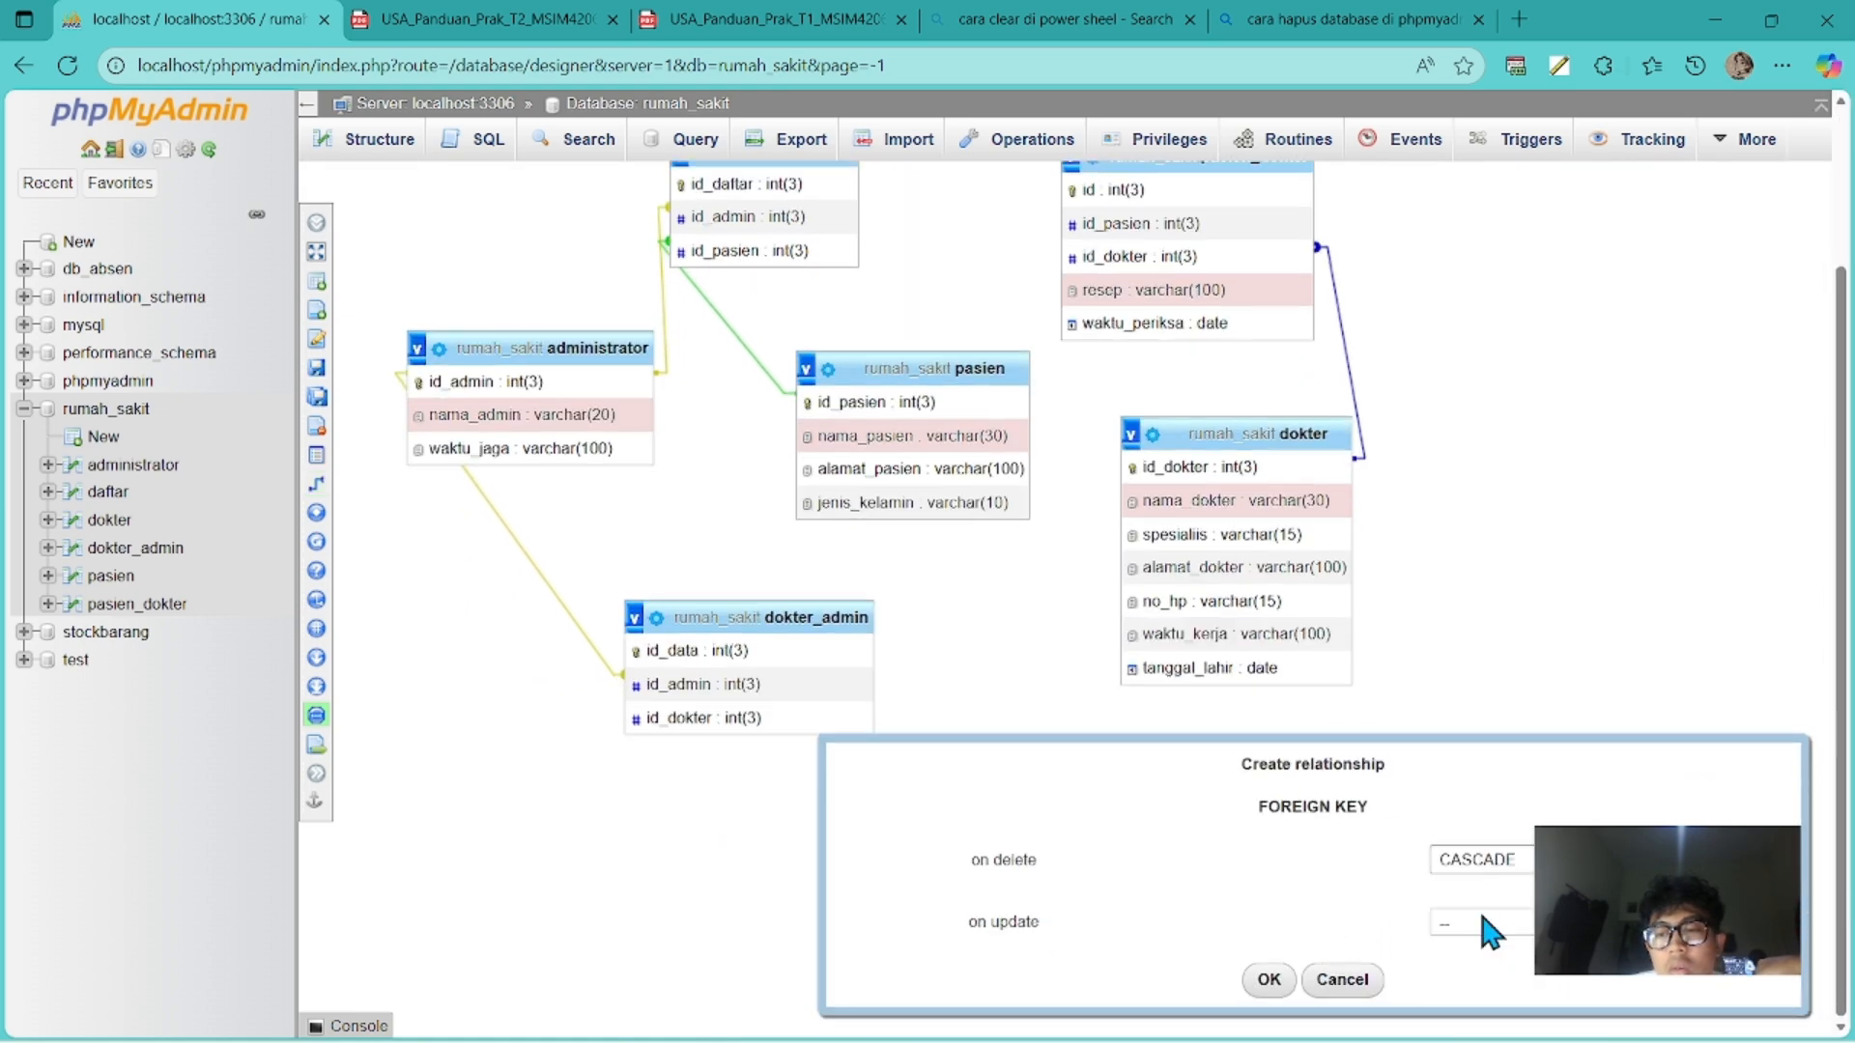
{"action": "left_click", "coordinate": [1480, 923]}
{"action": "left_click", "coordinate": [1473, 798]}
{"action": "left_click", "coordinate": [1269, 983]}
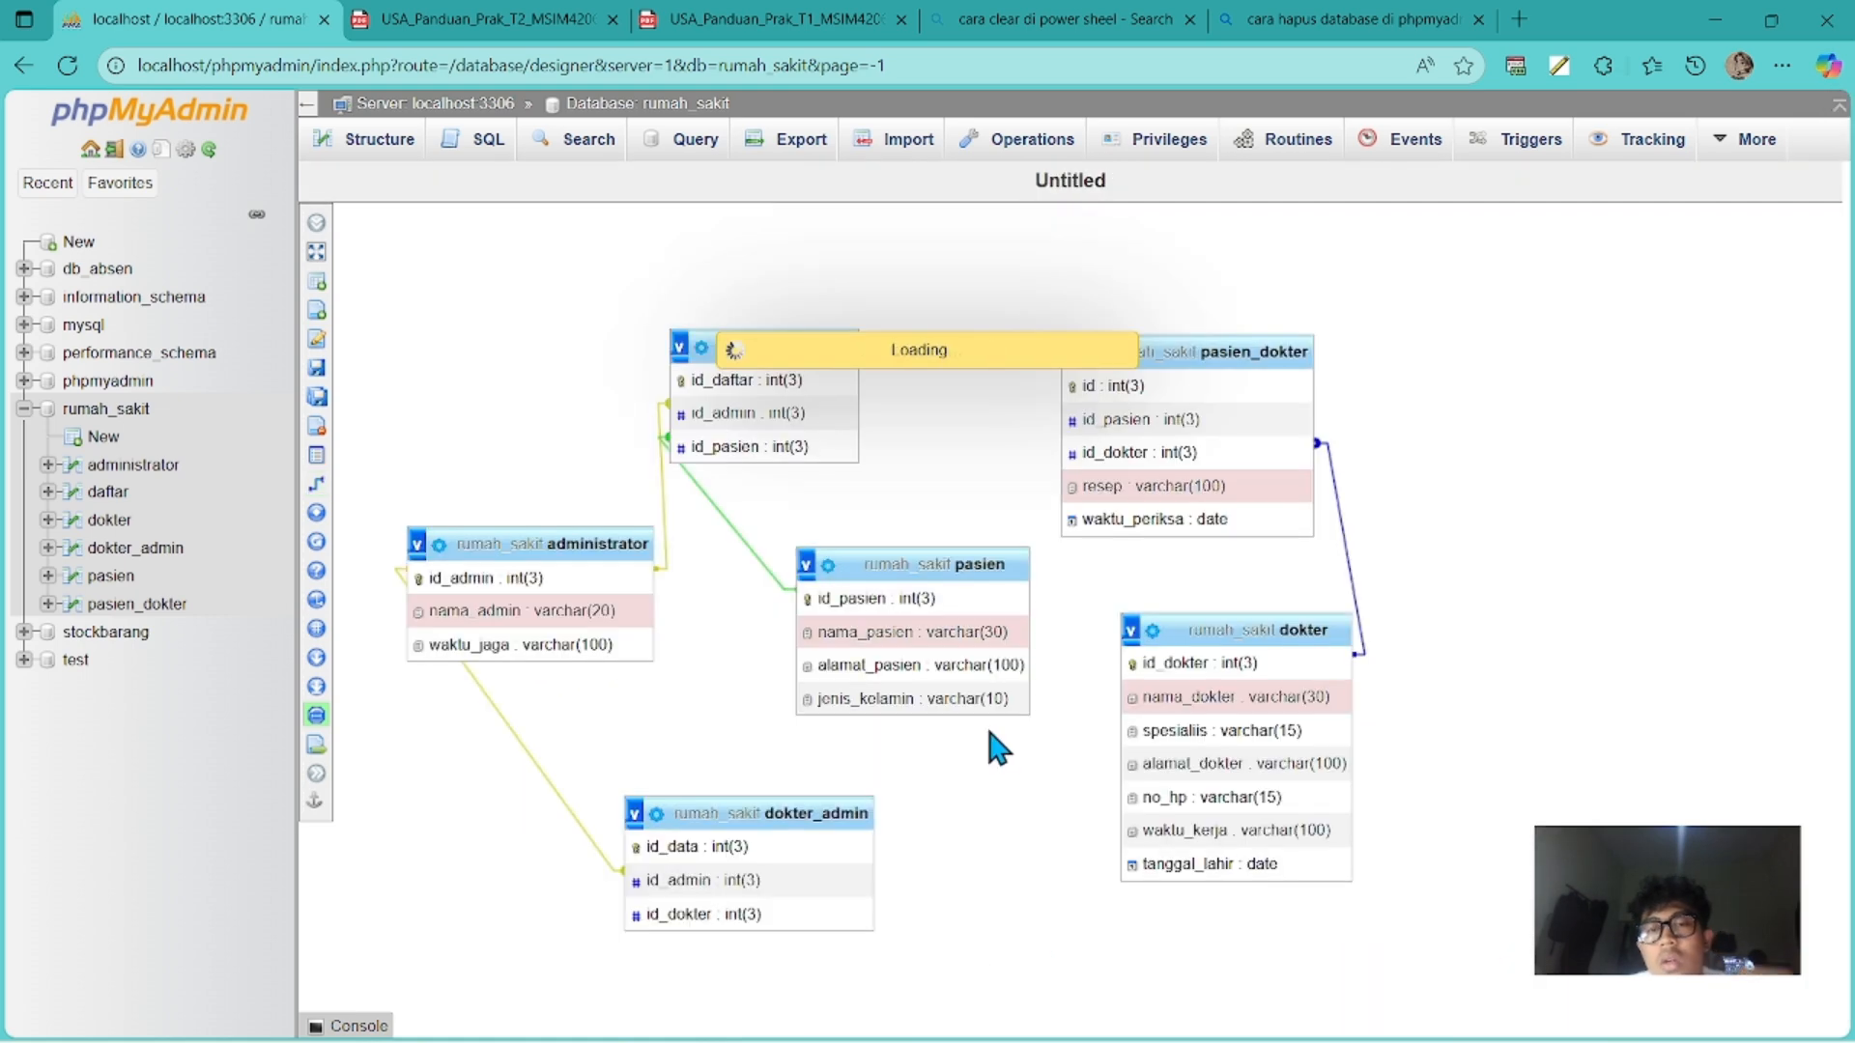
Arrange the diagram with dokter beside administrator, dokter_admin beneath administrator, pasien beyond them, and pasien_dokter and daftar side by side below.
{"action": "left_click_drag", "start_coordinate": [478, 445], "coordinate": [549, 327]}
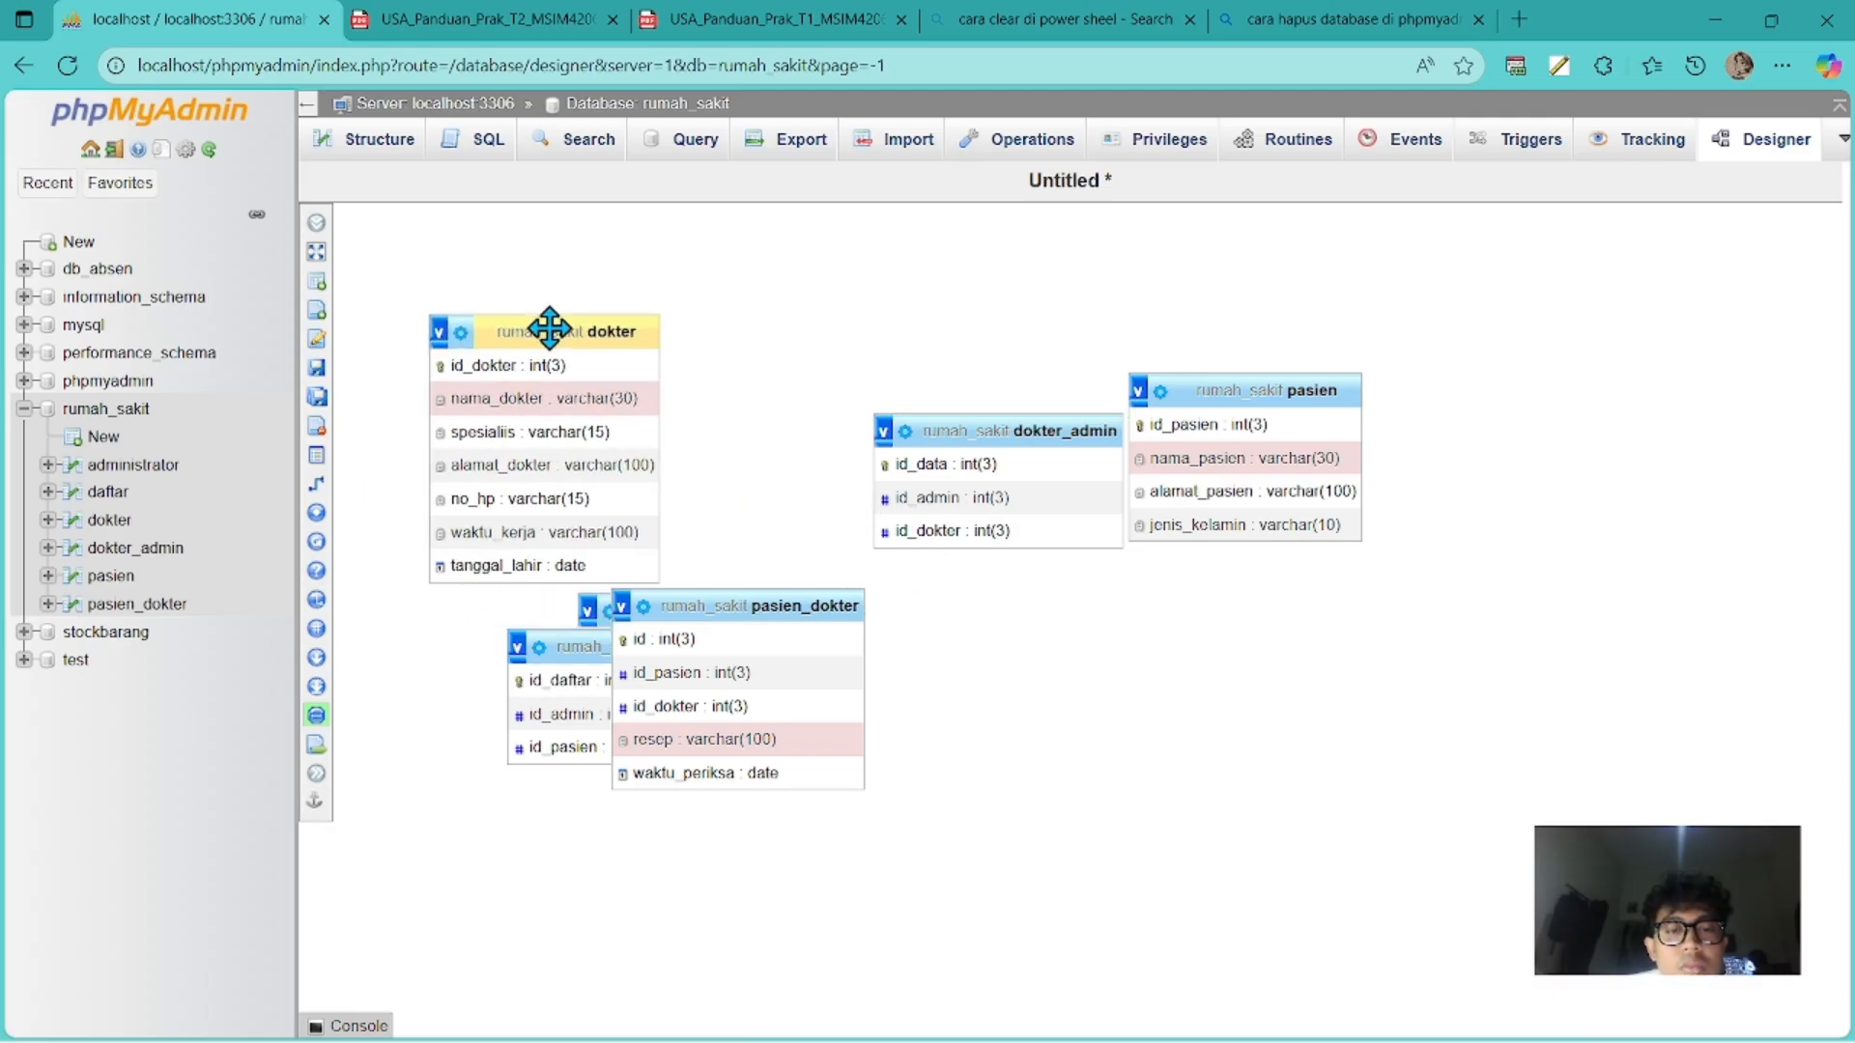
{"action": "left_click_drag", "start_coordinate": [817, 619], "coordinate": [1058, 684]}
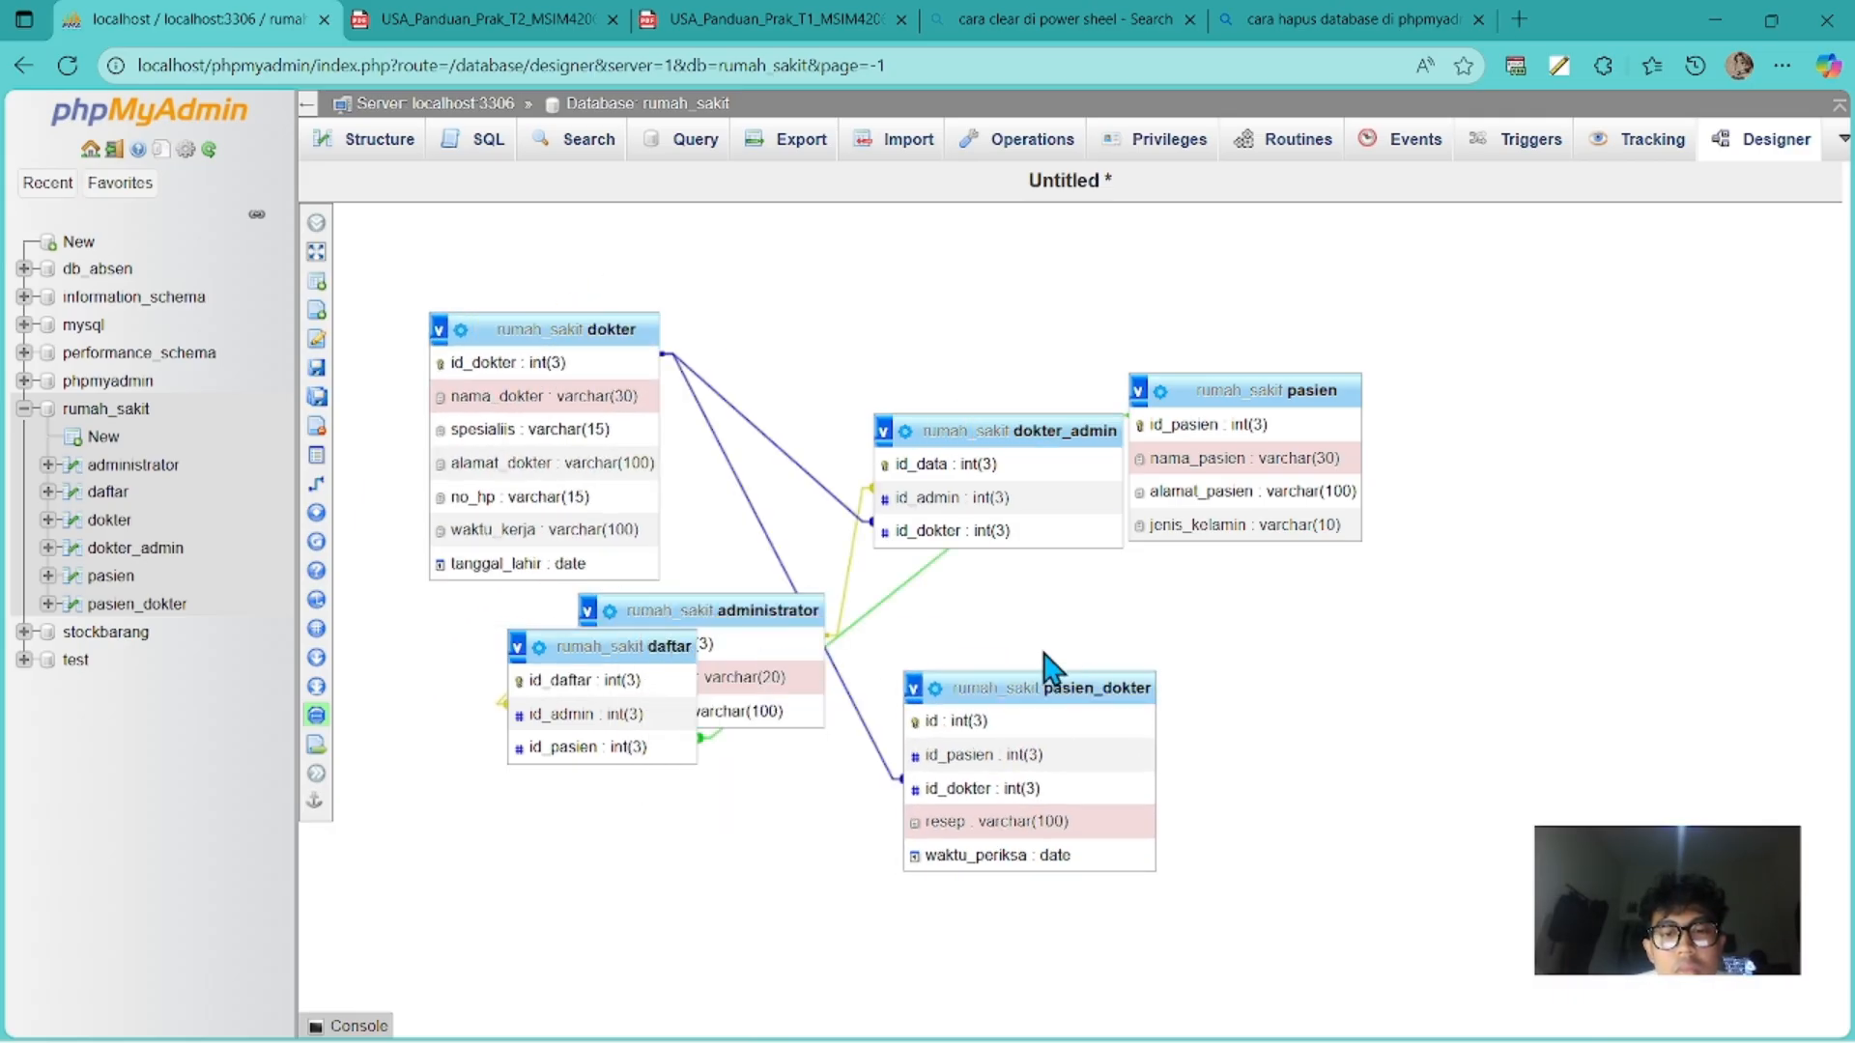
{"action": "left_click_drag", "start_coordinate": [650, 642], "coordinate": [548, 730]}
{"action": "left_click_drag", "start_coordinate": [760, 615], "coordinate": [924, 333]}
{"action": "left_click_drag", "start_coordinate": [1026, 430], "coordinate": [981, 485]}
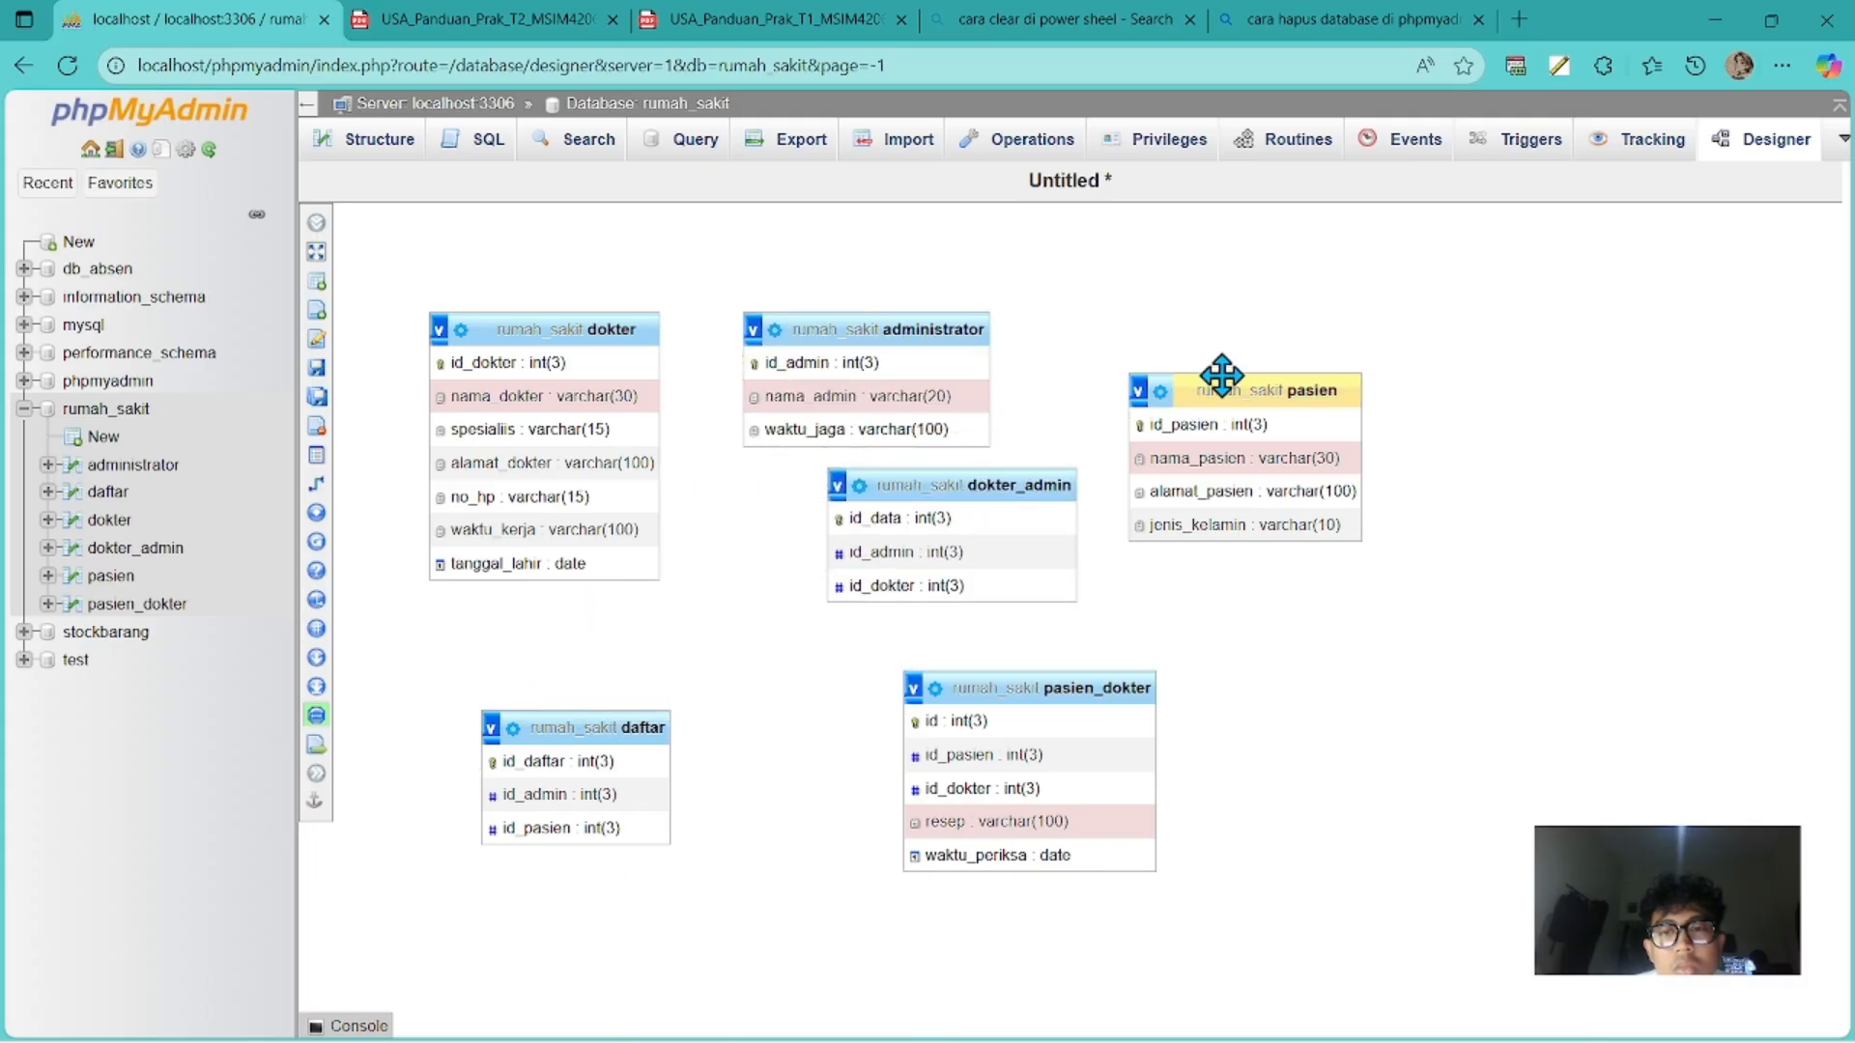
{"action": "left_click_drag", "start_coordinate": [1221, 379], "coordinate": [1208, 420]}
{"action": "left_click_drag", "start_coordinate": [1068, 688], "coordinate": [863, 726]}
{"action": "left_click_drag", "start_coordinate": [630, 730], "coordinate": [1106, 707]}
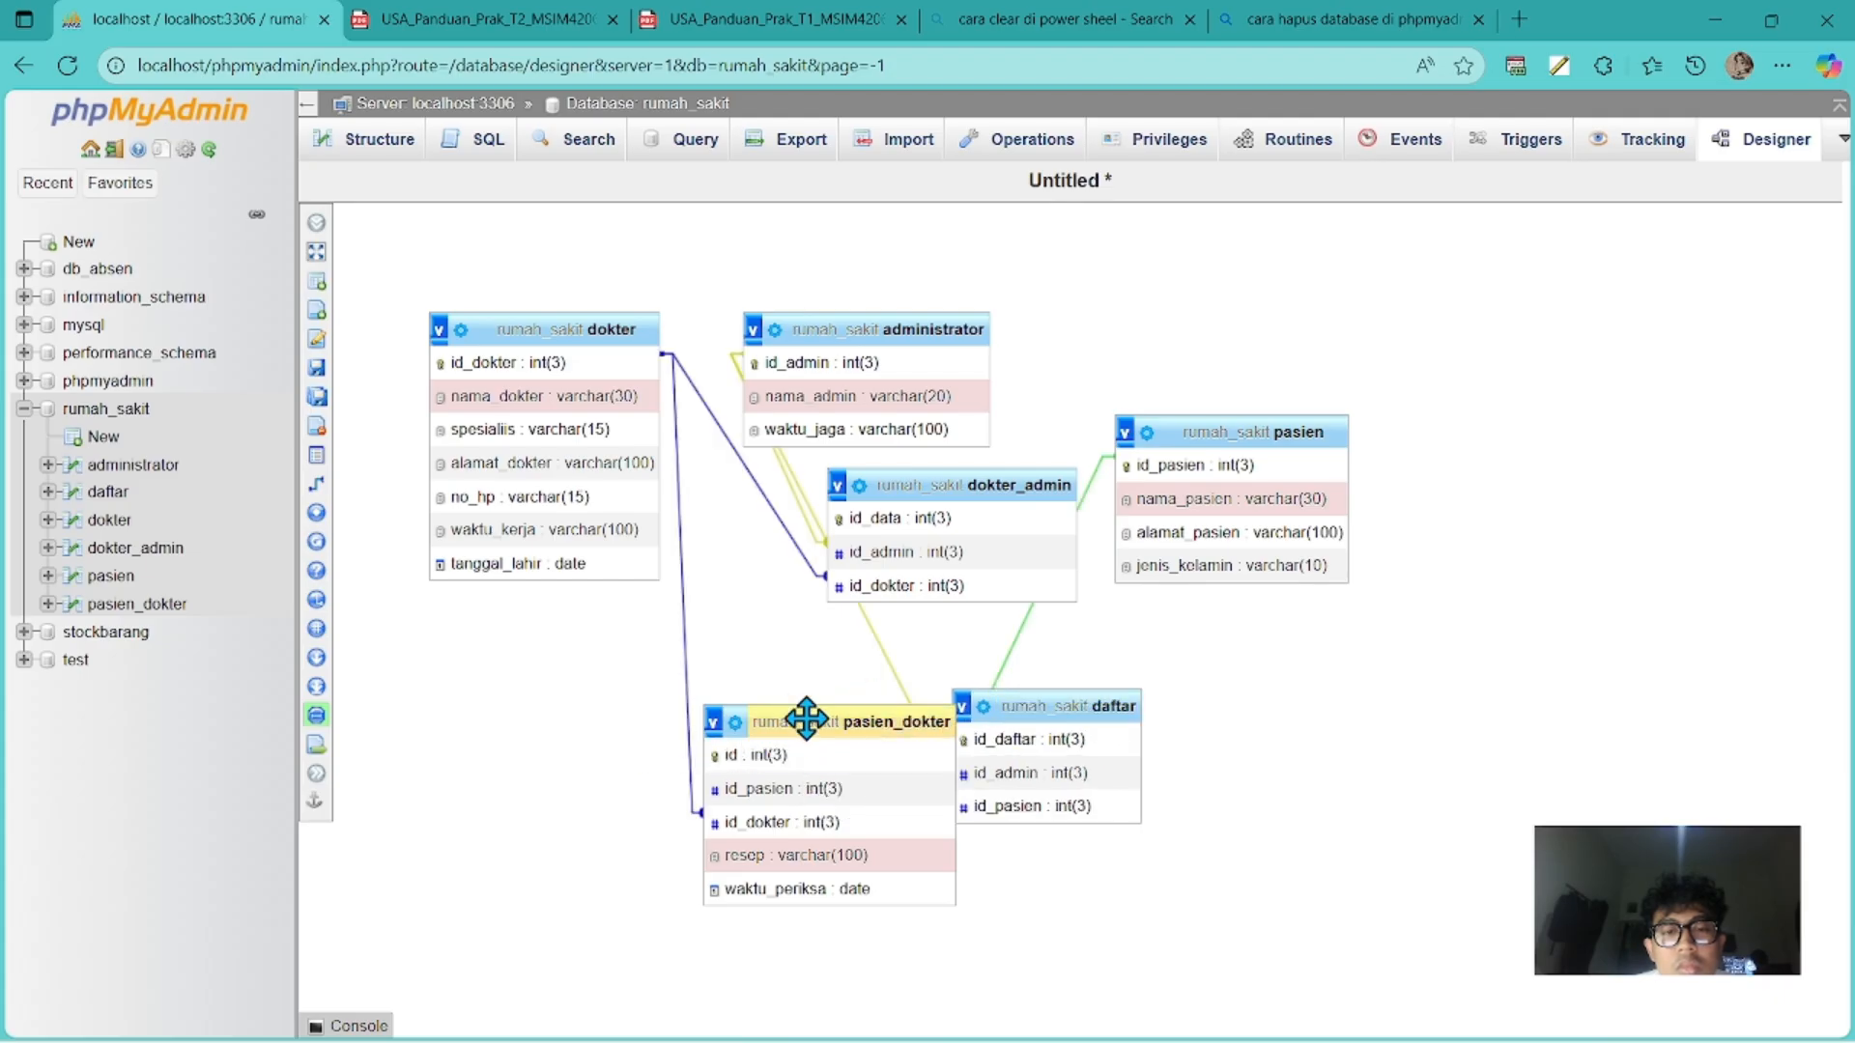
{"action": "left_click_drag", "start_coordinate": [808, 716], "coordinate": [593, 692]}
{"action": "left_click_drag", "start_coordinate": [1015, 703], "coordinate": [874, 713]}
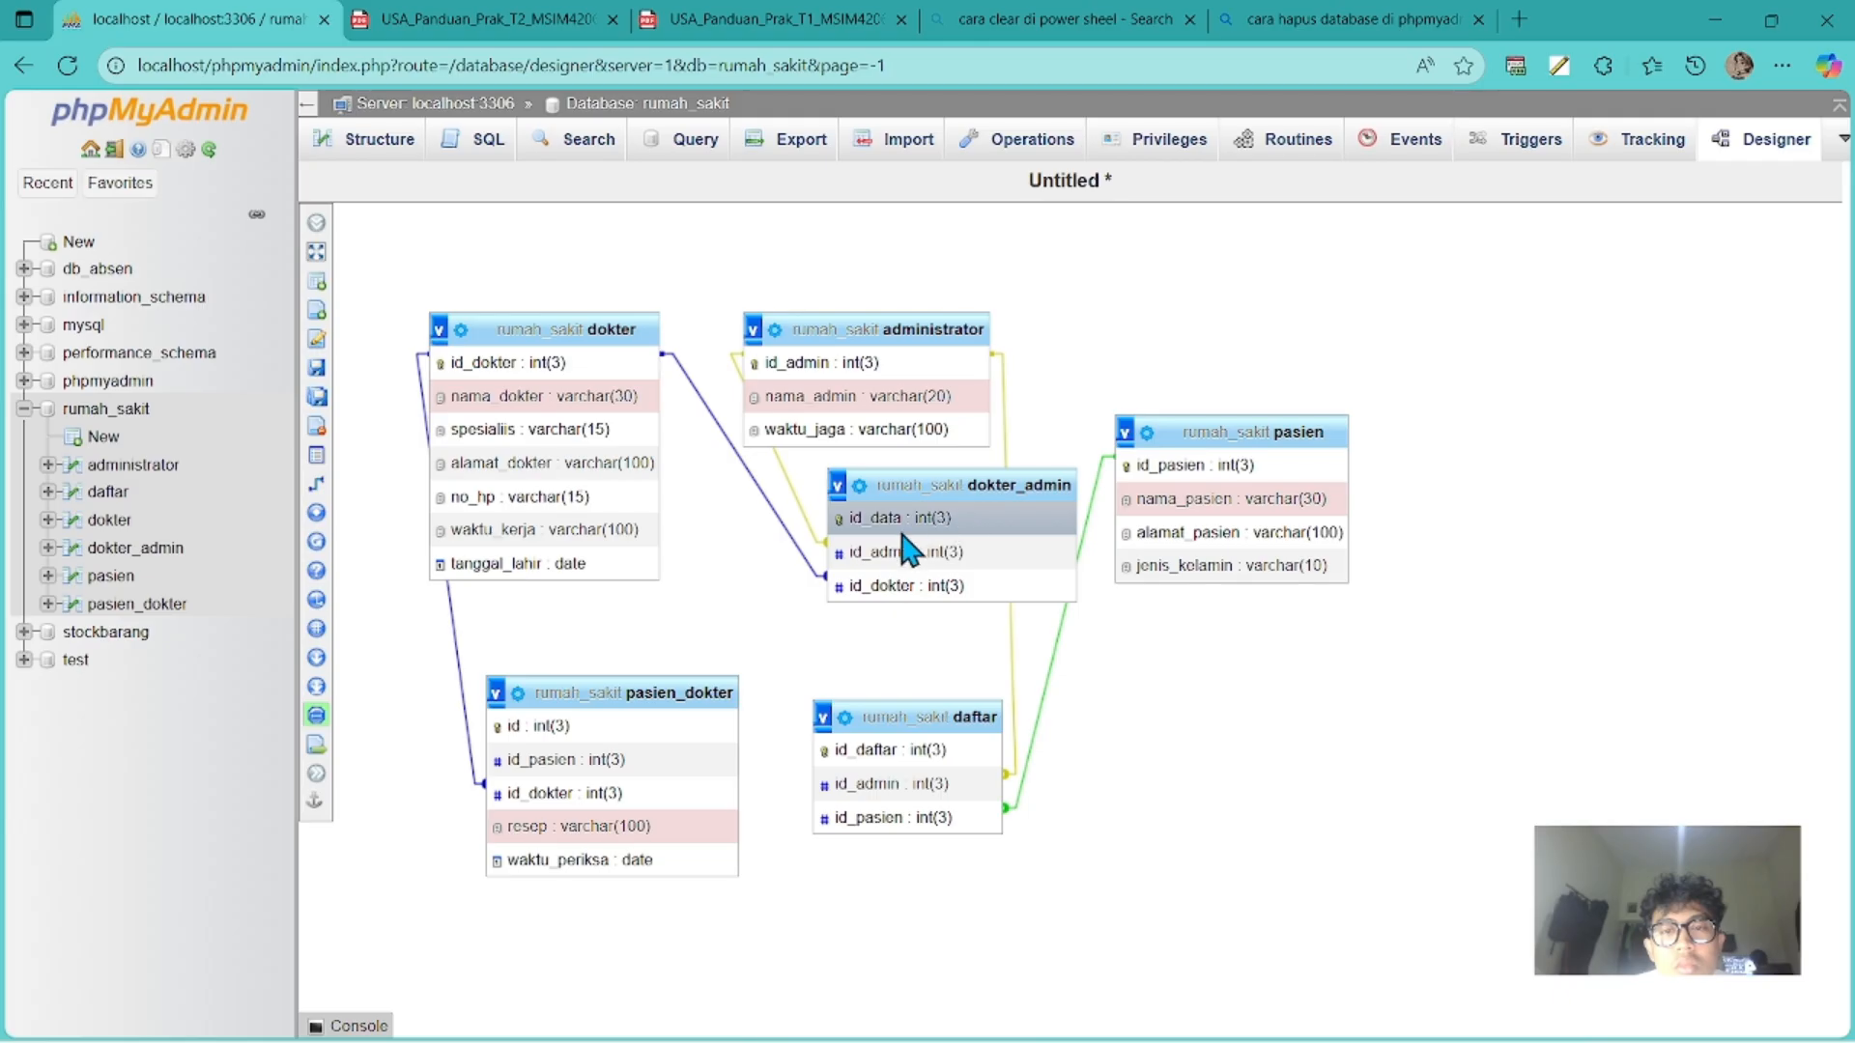
{"action": "left_click_drag", "start_coordinate": [948, 488], "coordinate": [866, 513]}
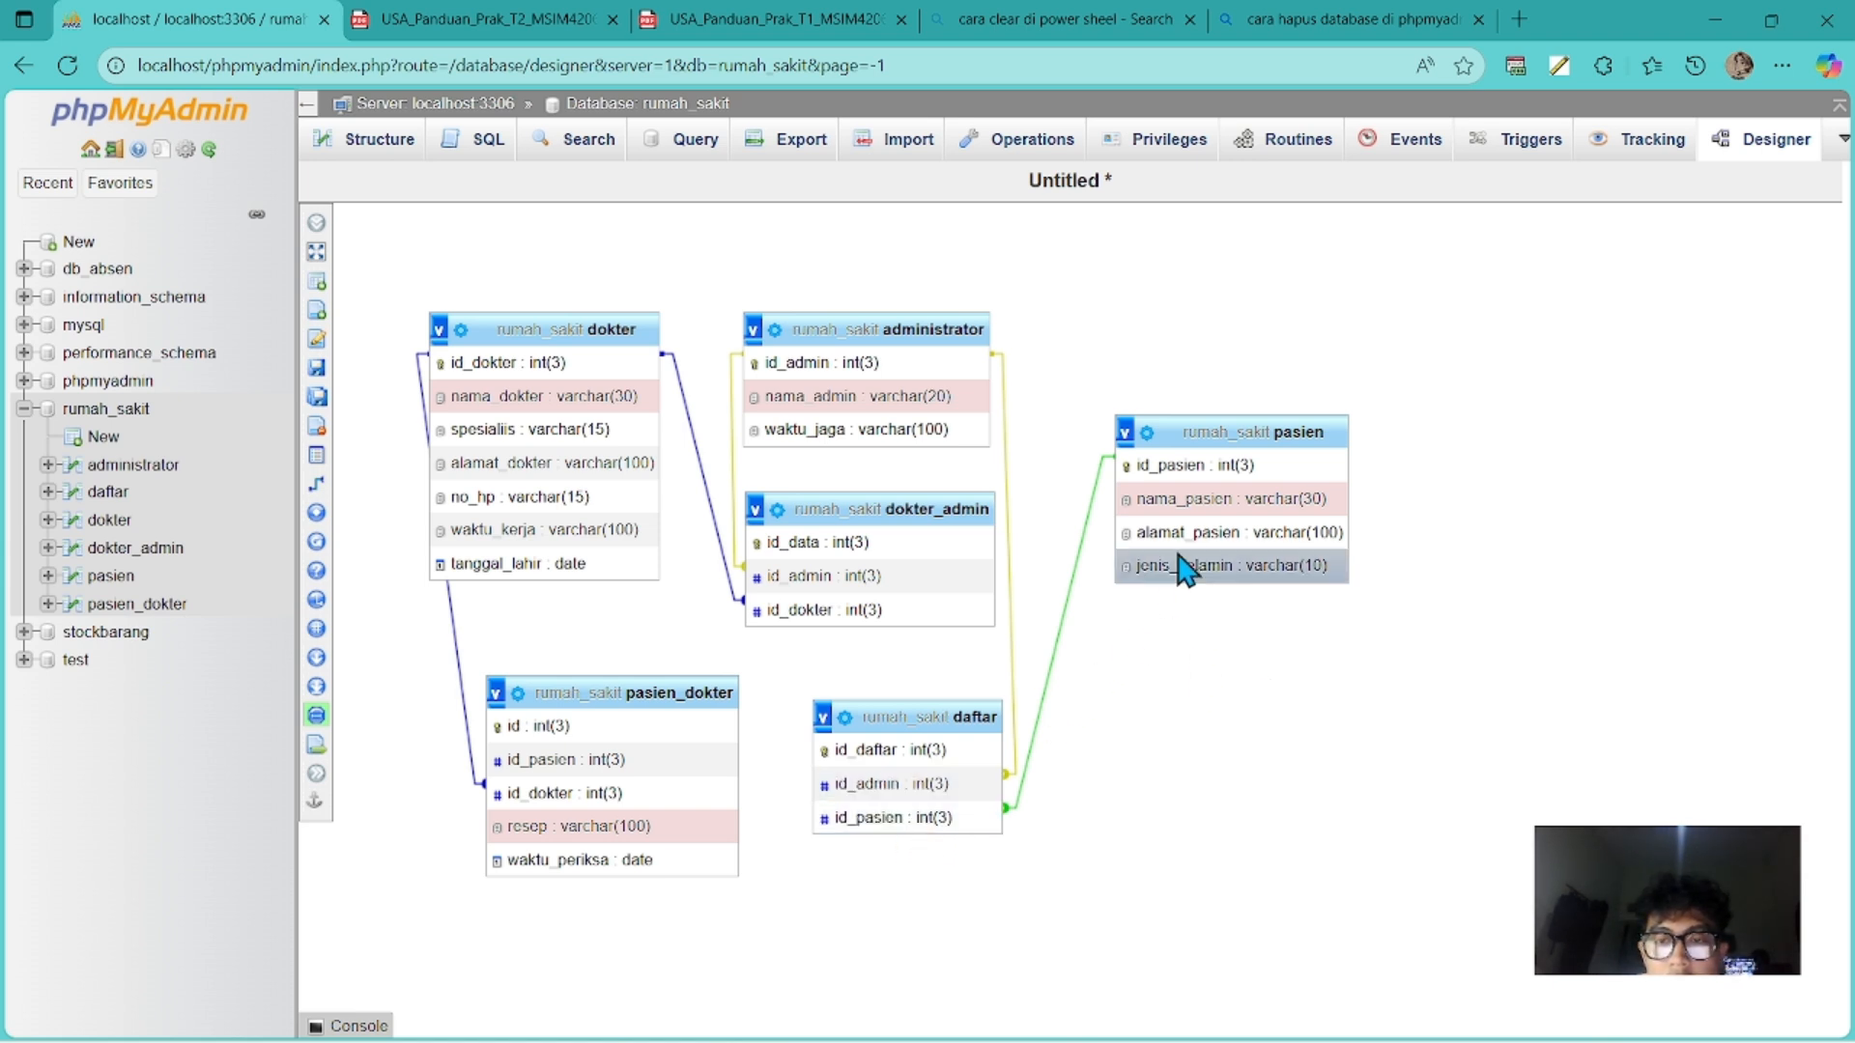
Create a relationship from id_pasien in pasien to id_pasien in pasien_dokter, with CASCADE on delete and on update.
{"action": "mouse_move", "coordinate": [333, 398]}
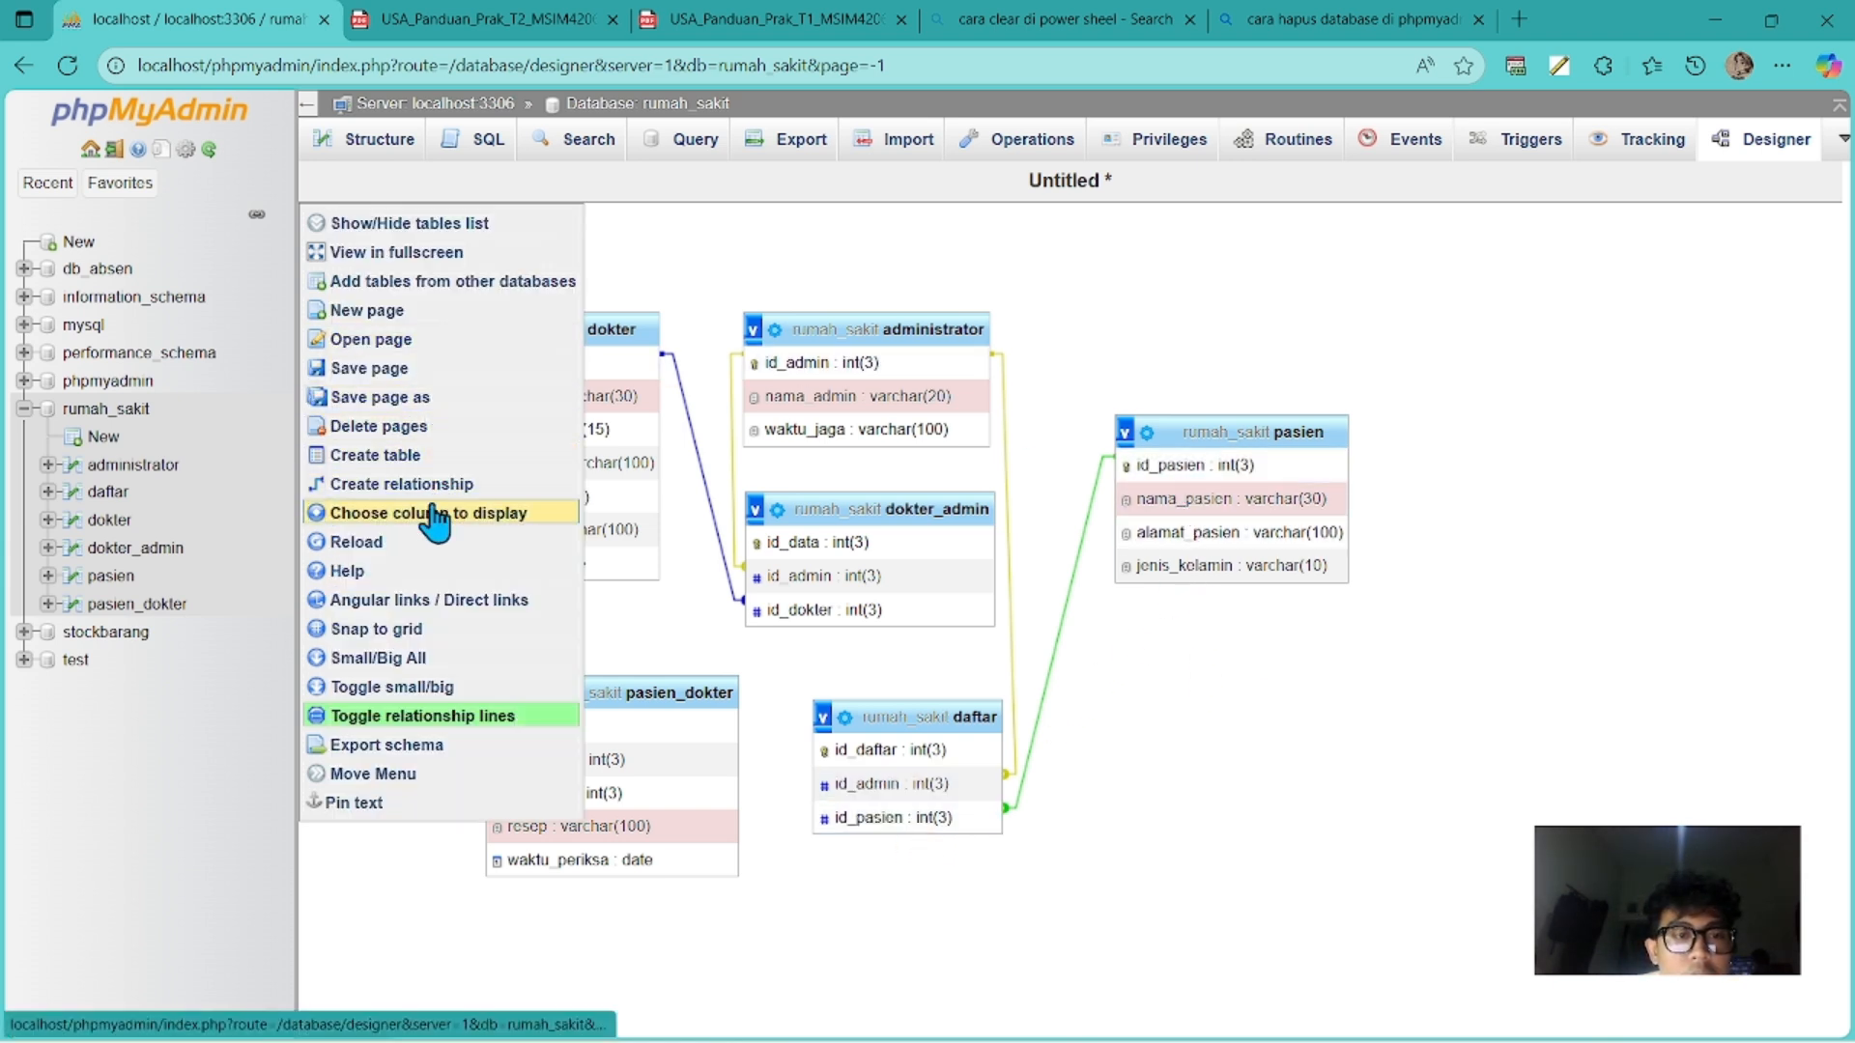
{"action": "left_click", "coordinate": [530, 488]}
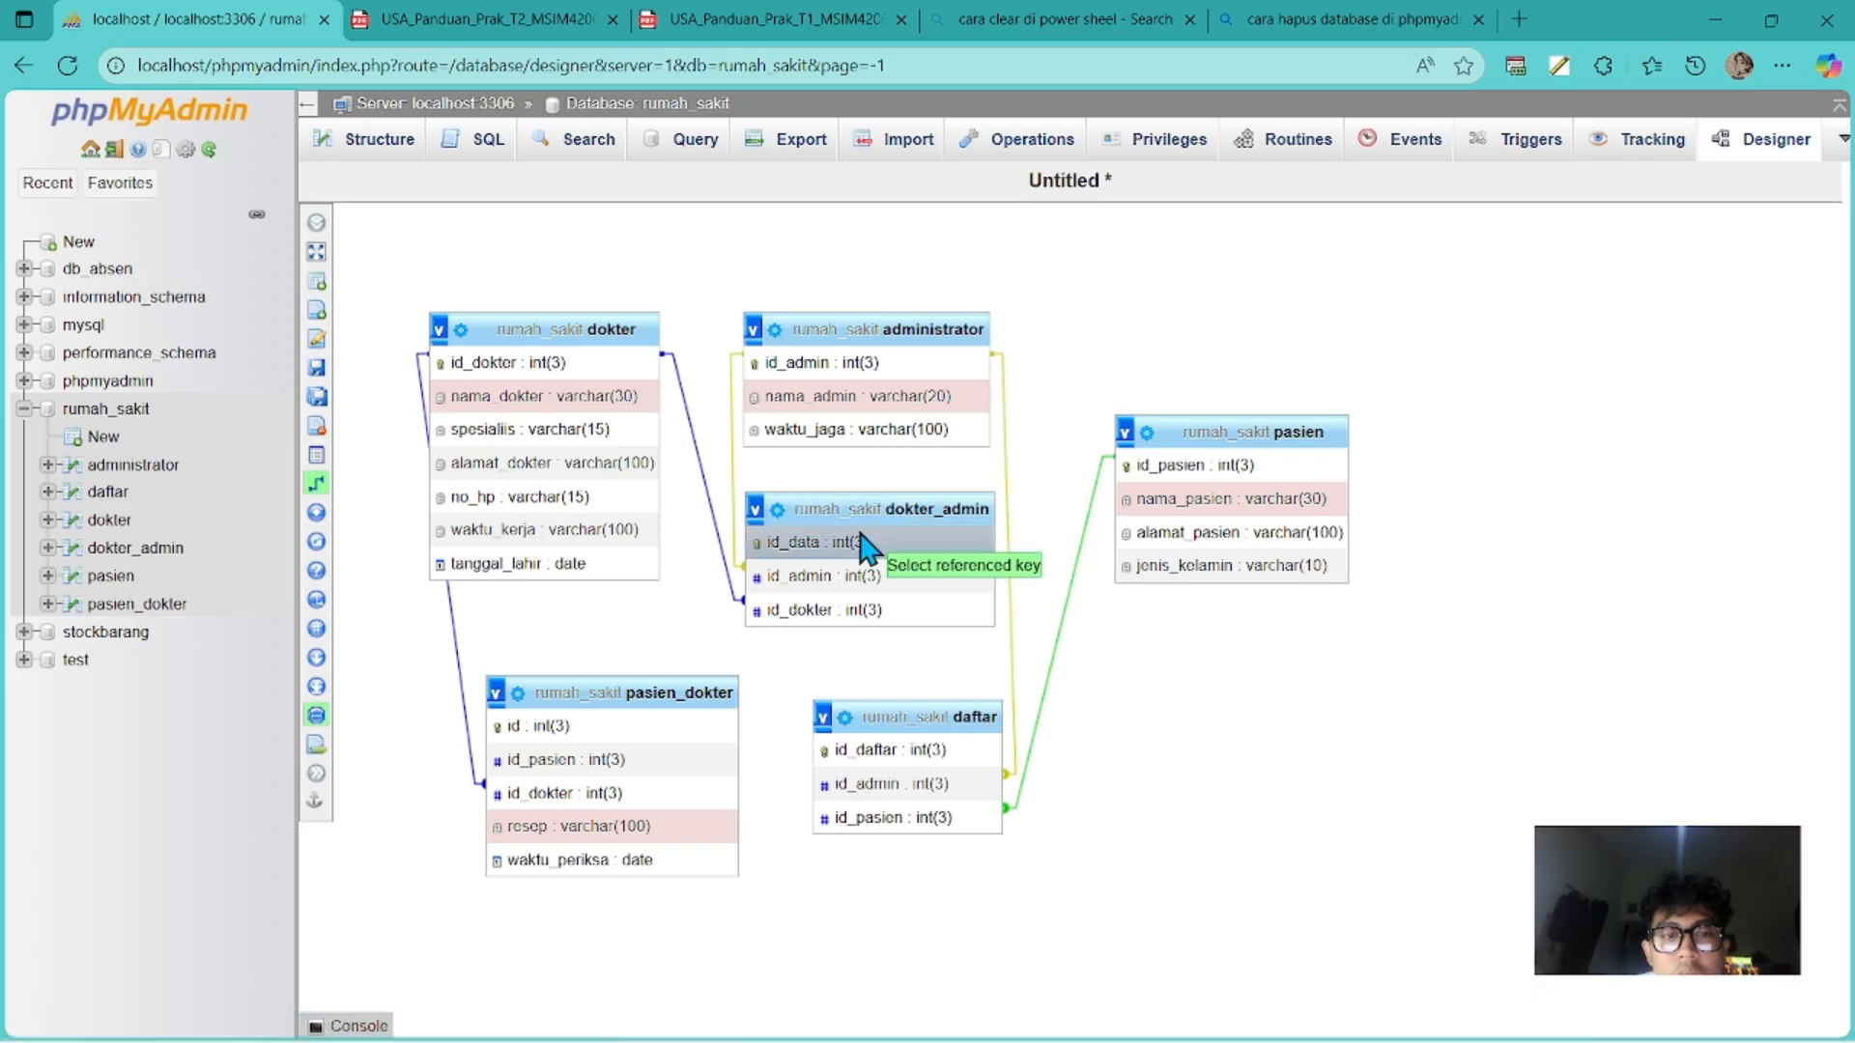
{"action": "left_click", "coordinate": [1171, 474]}
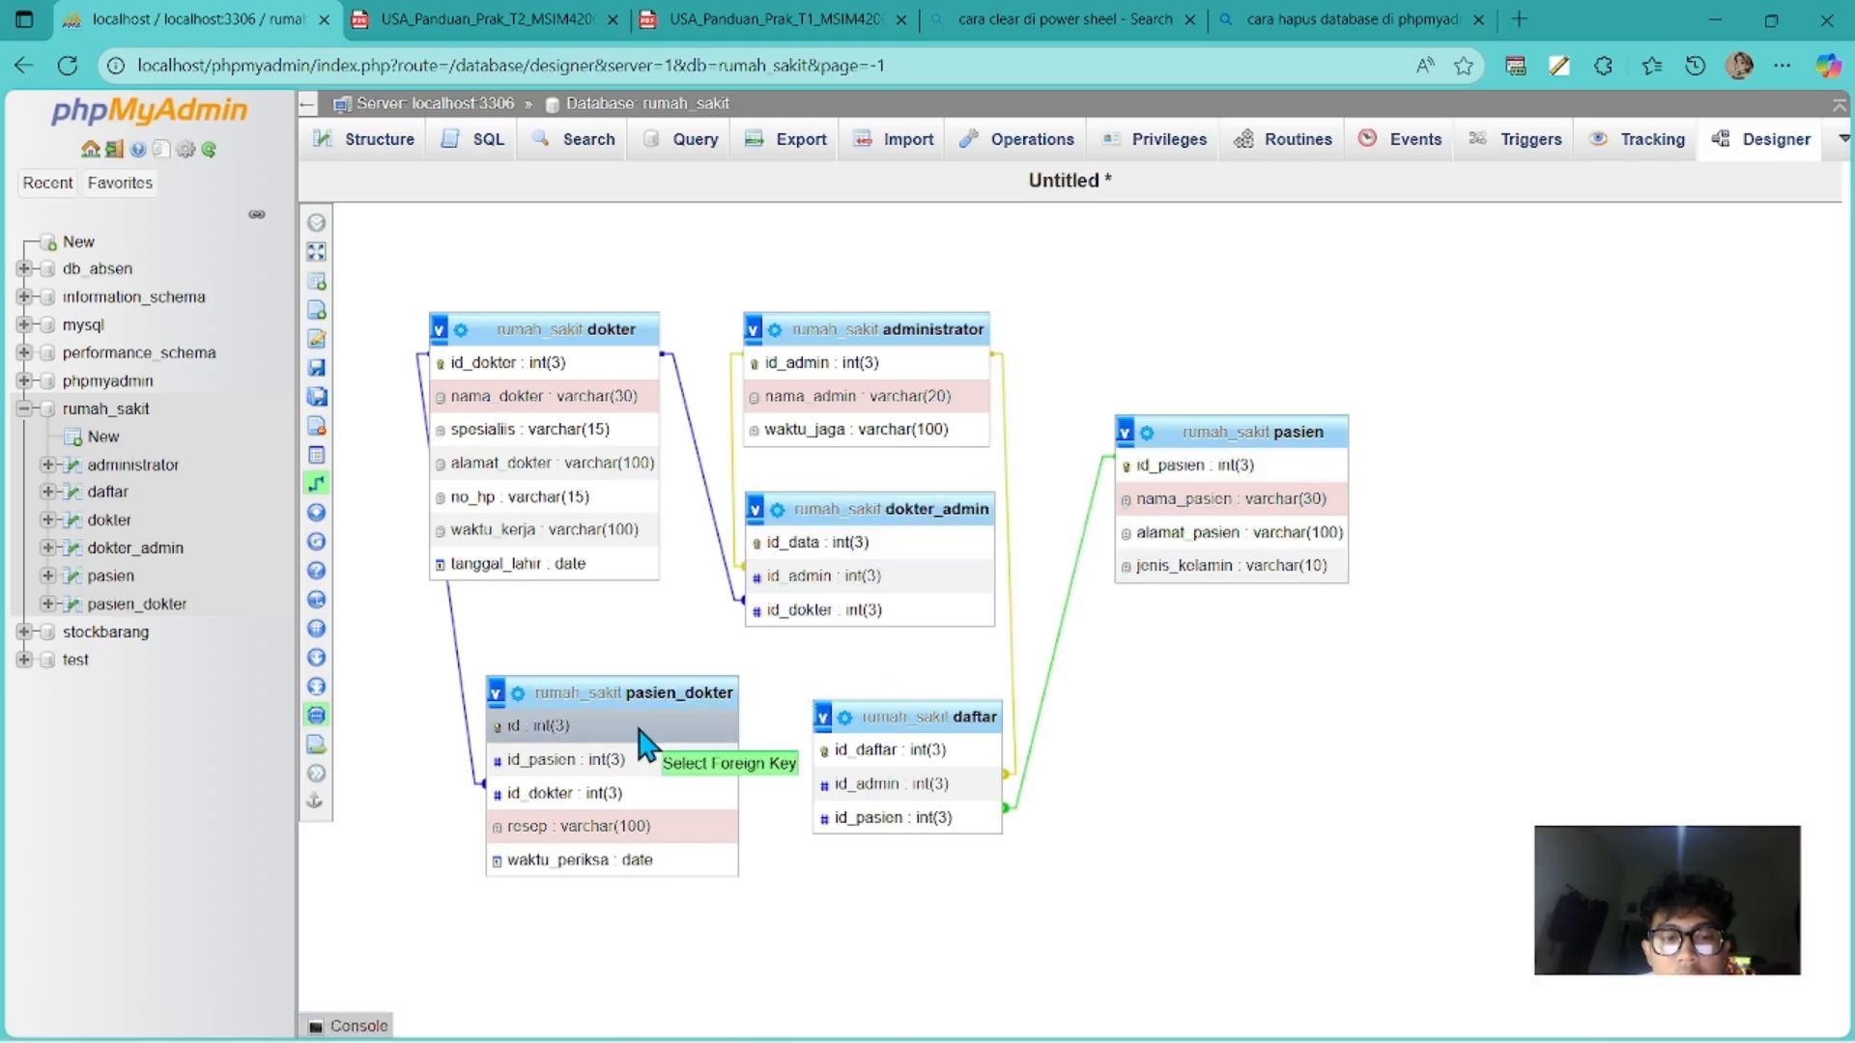
{"action": "left_click", "coordinate": [628, 765]}
{"action": "left_click", "coordinate": [1418, 913]}
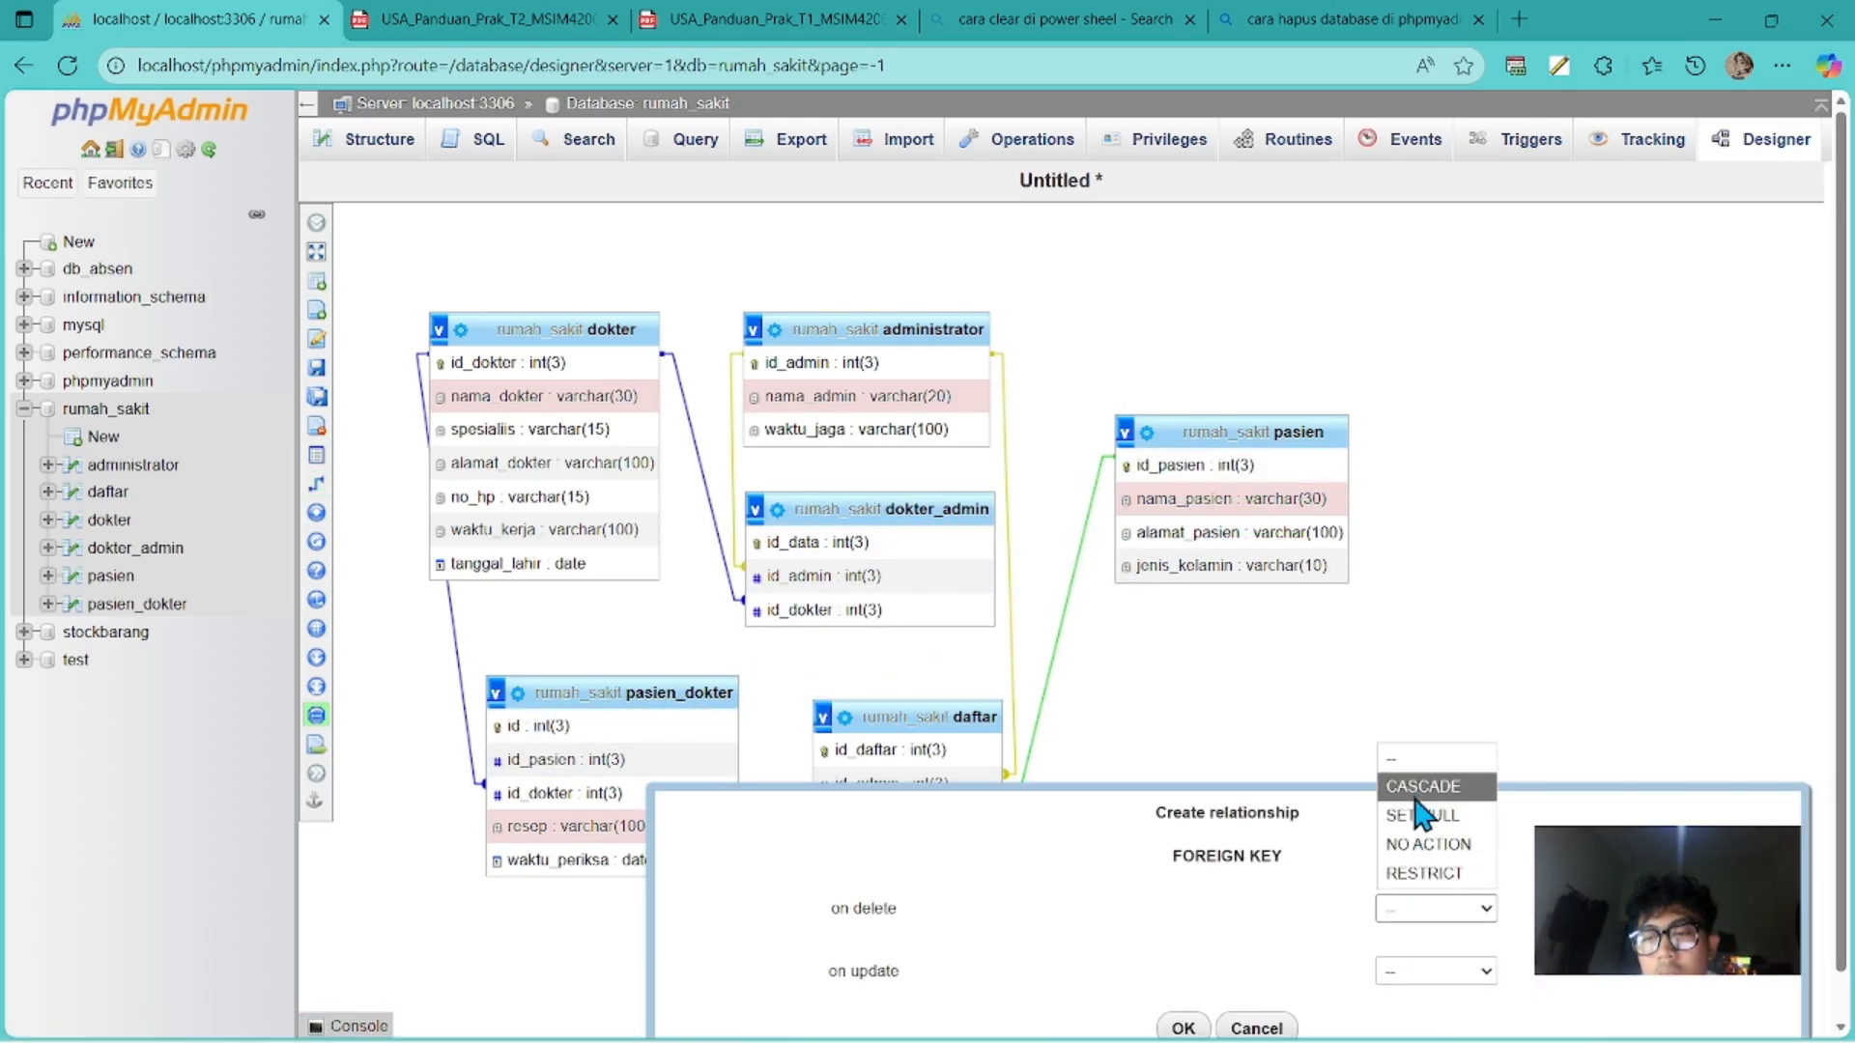
{"action": "left_click", "coordinate": [1422, 785]}
{"action": "left_click", "coordinate": [1439, 969]}
{"action": "left_click", "coordinate": [1406, 846]}
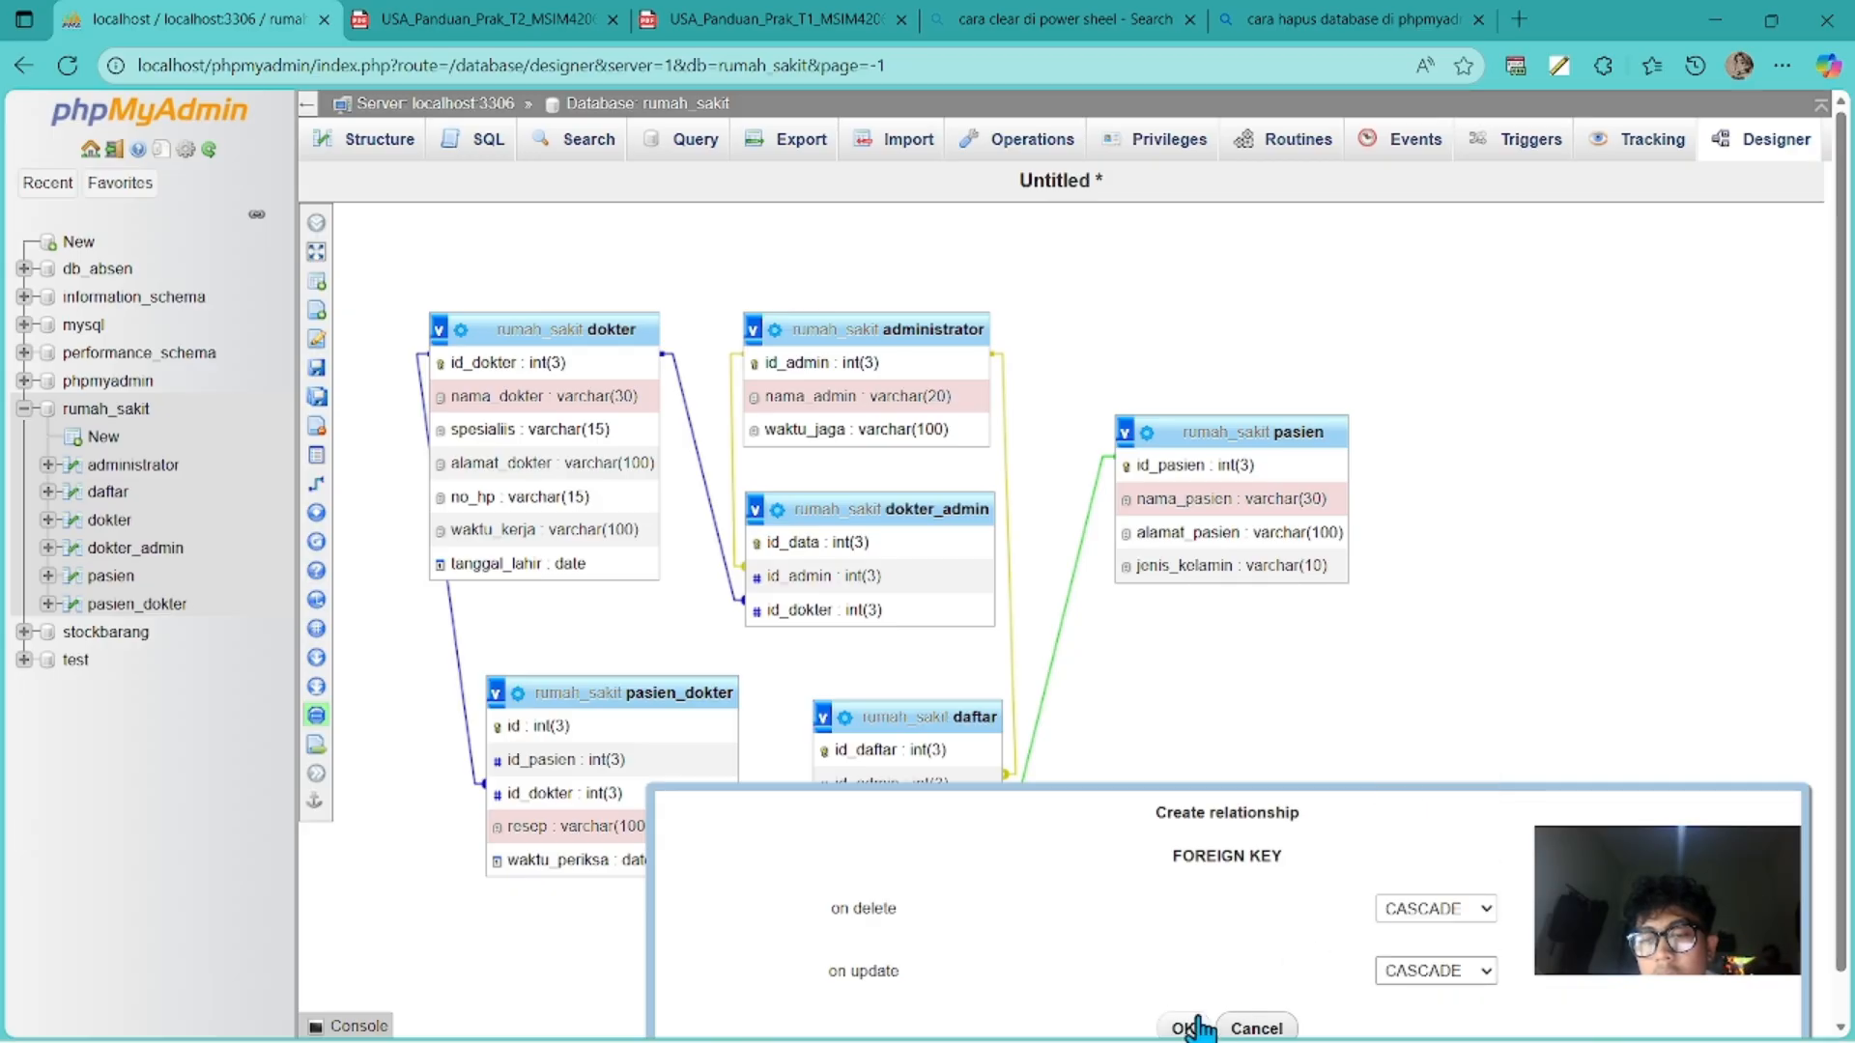
{"action": "left_click", "coordinate": [1186, 1027]}
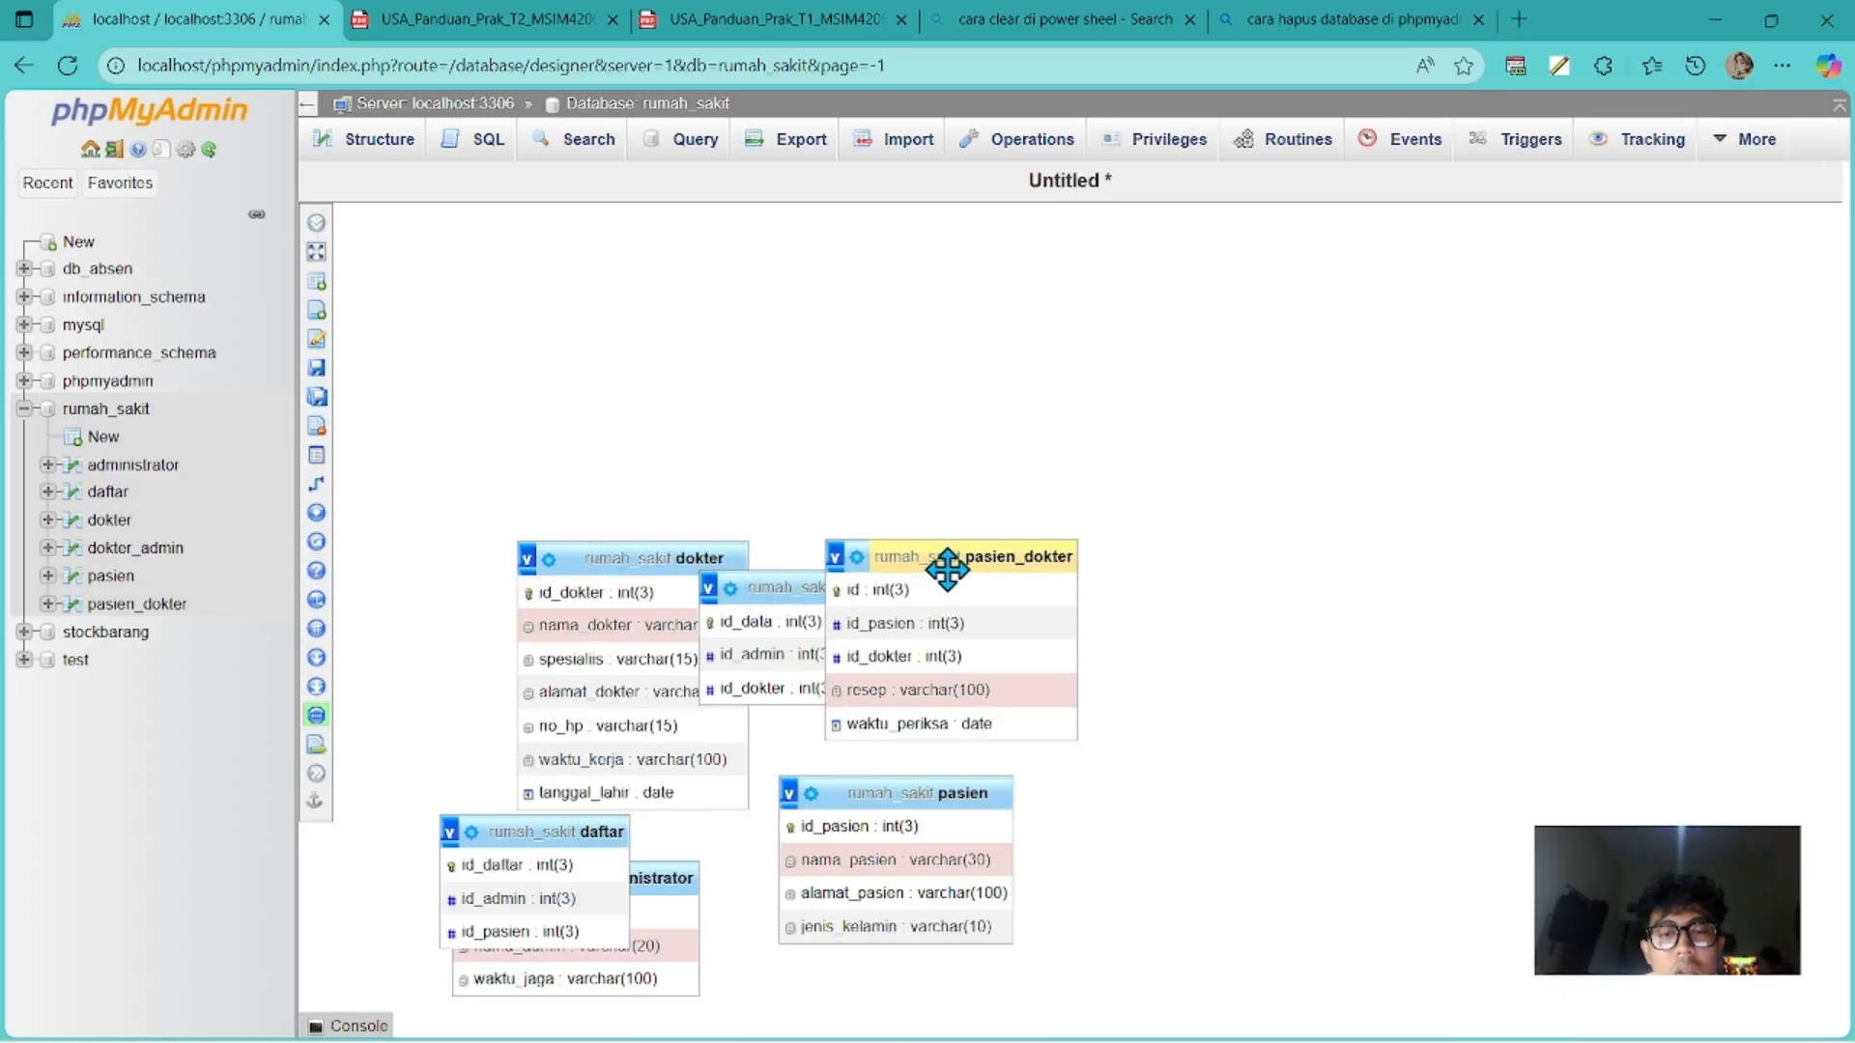
Lay out the diagram with dokter and pasien_dokter above, dokter_admin between them, and daftar, administrator and pasien in the lower row.
{"action": "left_click_drag", "start_coordinate": [984, 586], "coordinate": [1172, 503]}
{"action": "left_click_drag", "start_coordinate": [884, 586], "coordinate": [943, 446]}
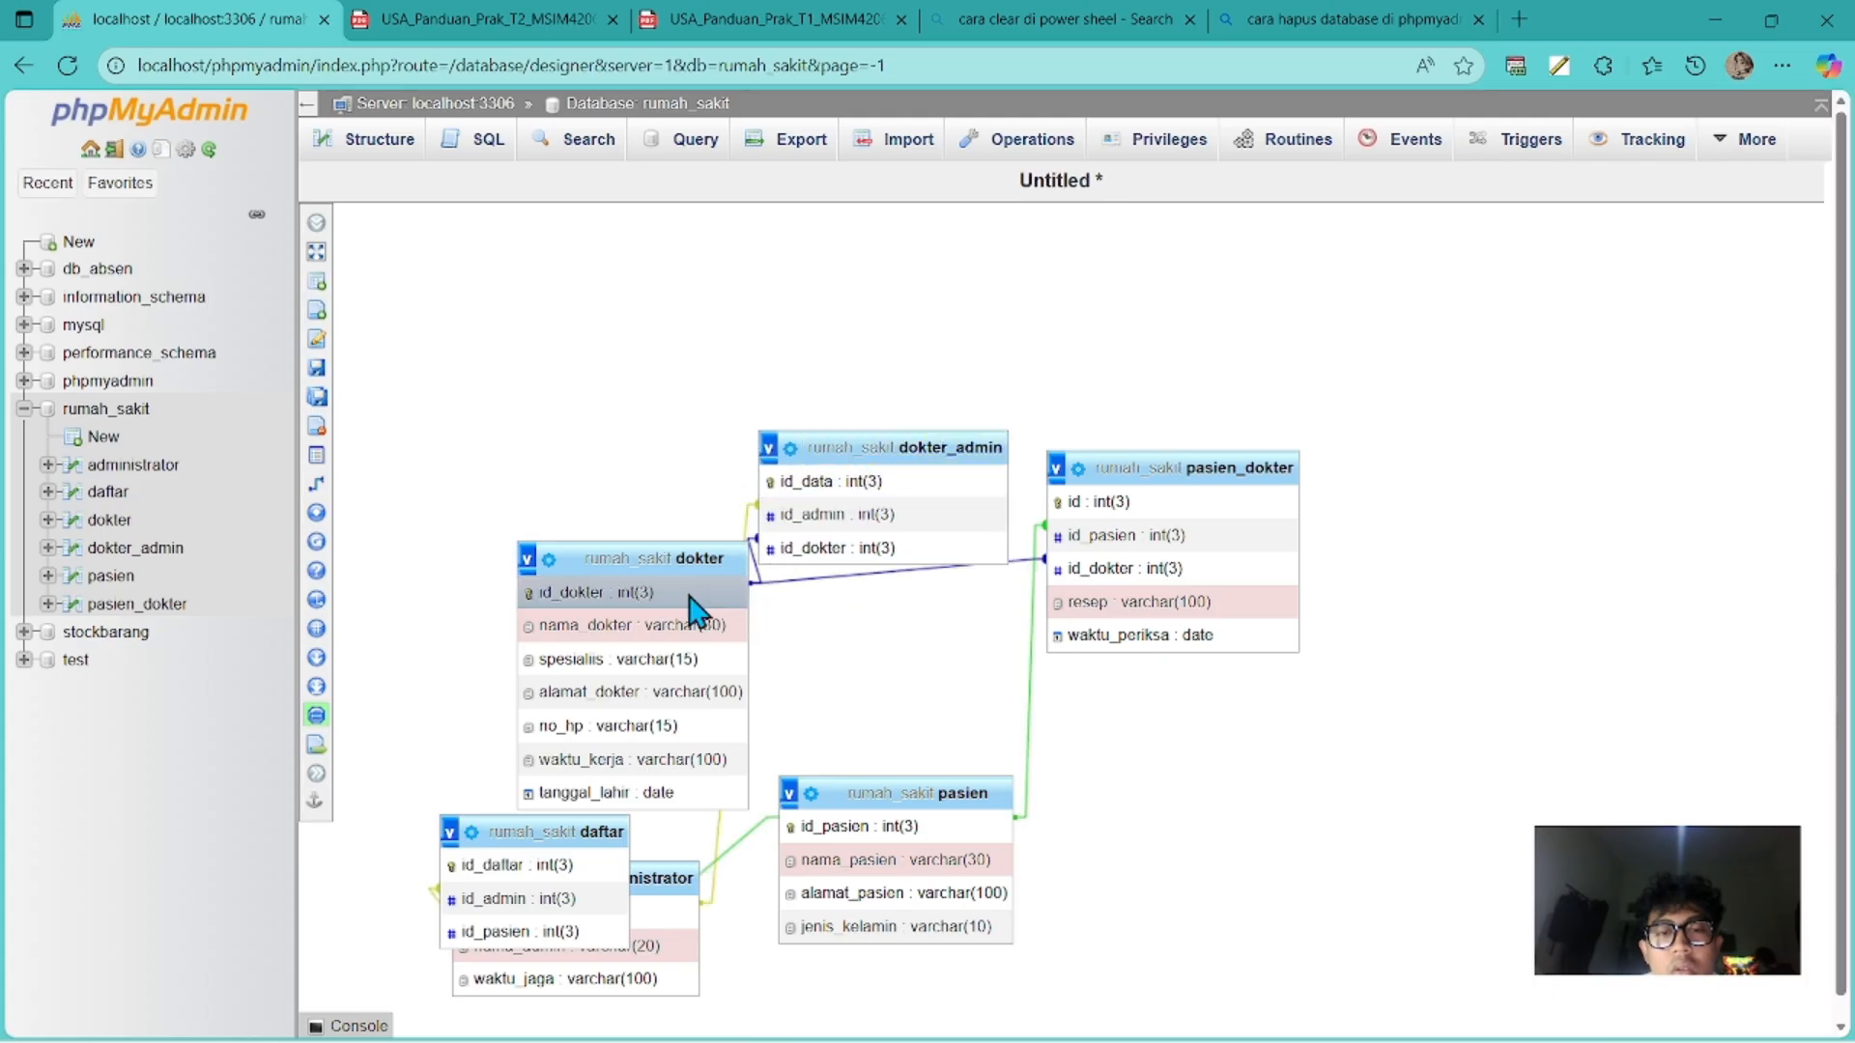
{"action": "left_click_drag", "start_coordinate": [680, 548], "coordinate": [592, 430]}
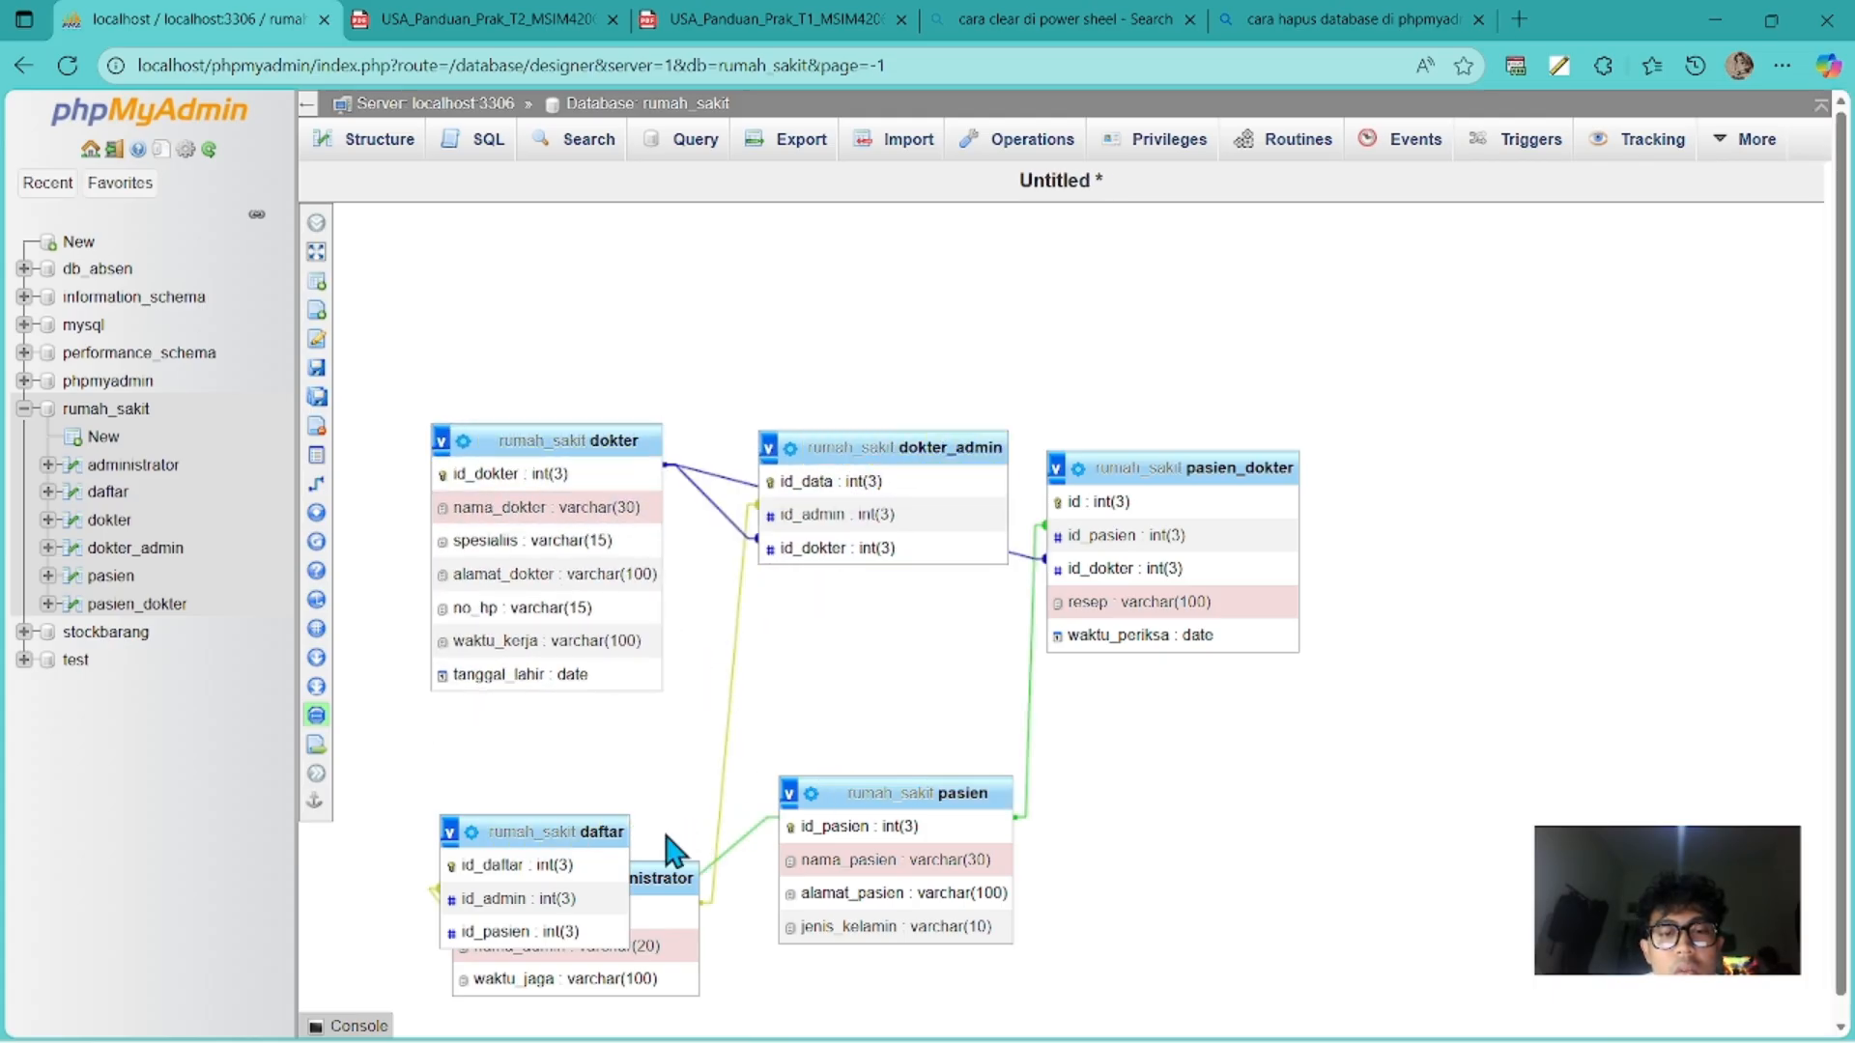
{"action": "left_click_drag", "start_coordinate": [874, 796], "coordinate": [1001, 809]}
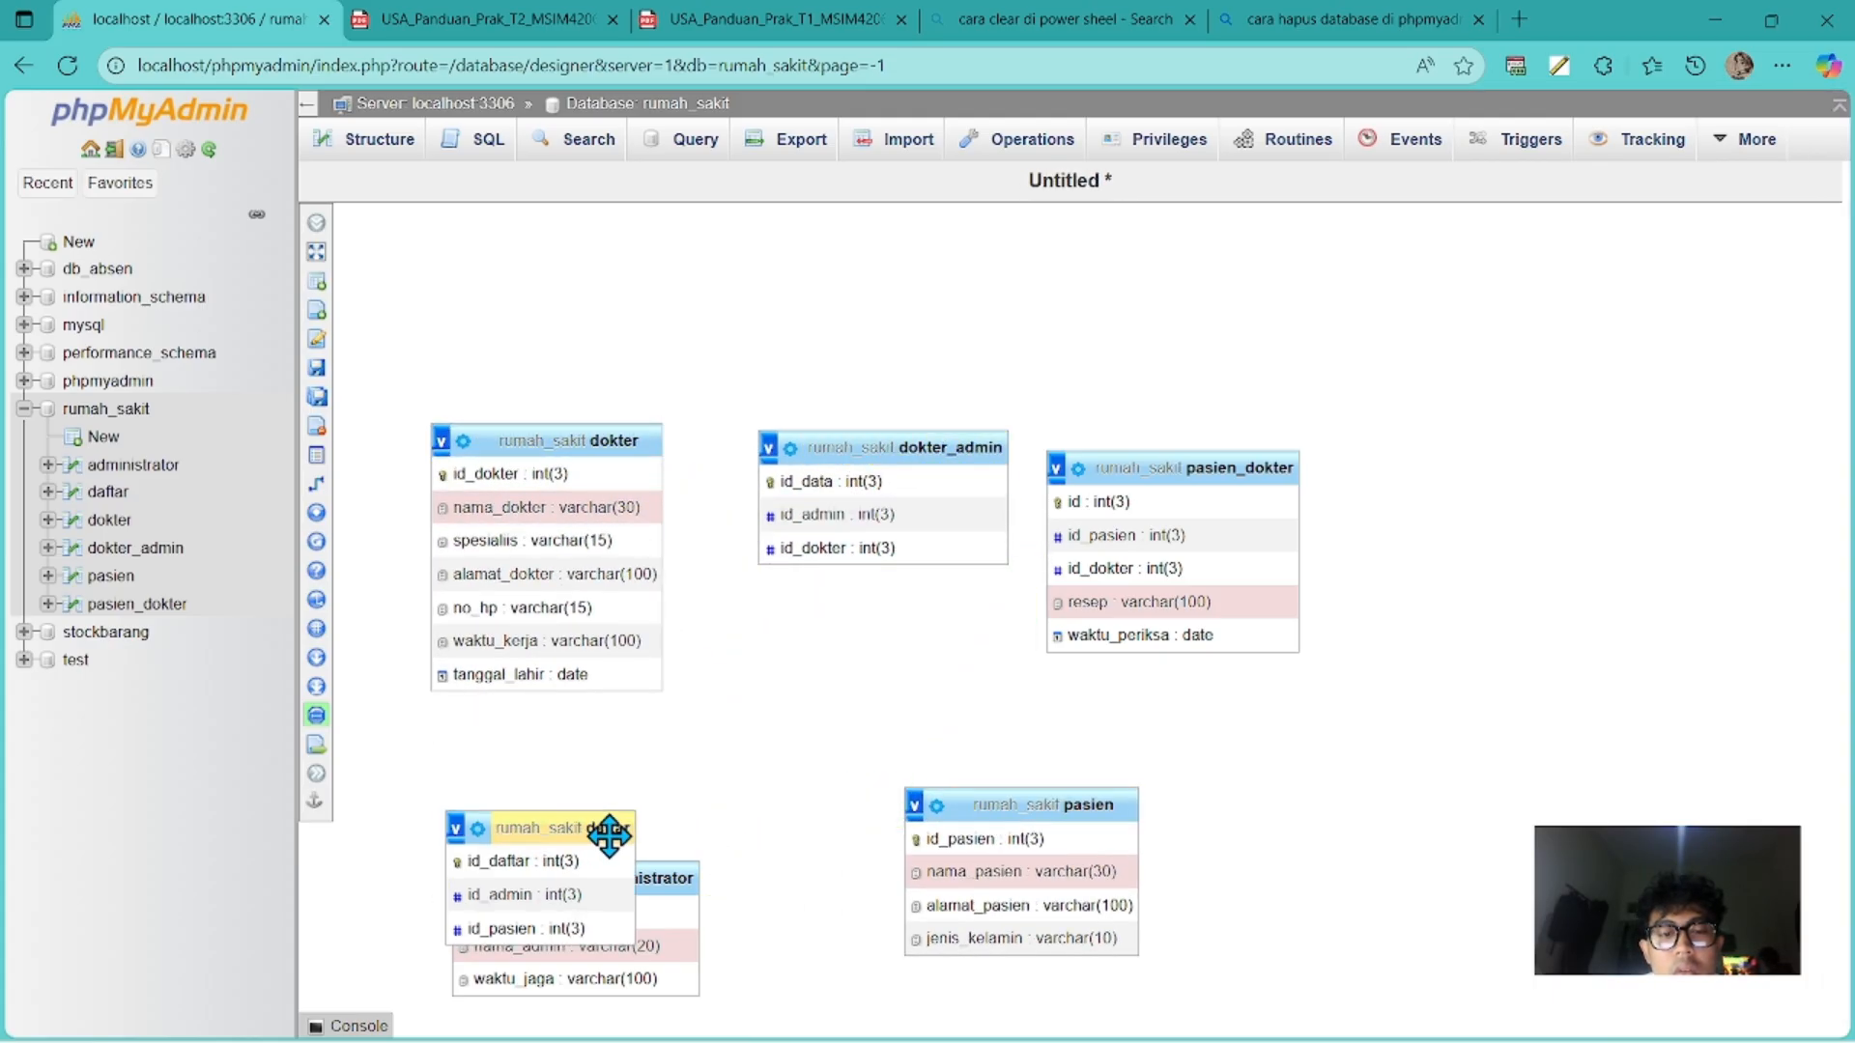
{"action": "left_click_drag", "start_coordinate": [597, 842], "coordinate": [559, 749]}
{"action": "left_click_drag", "start_coordinate": [1011, 791], "coordinate": [1121, 772]}
{"action": "left_click_drag", "start_coordinate": [639, 890], "coordinate": [891, 800]}
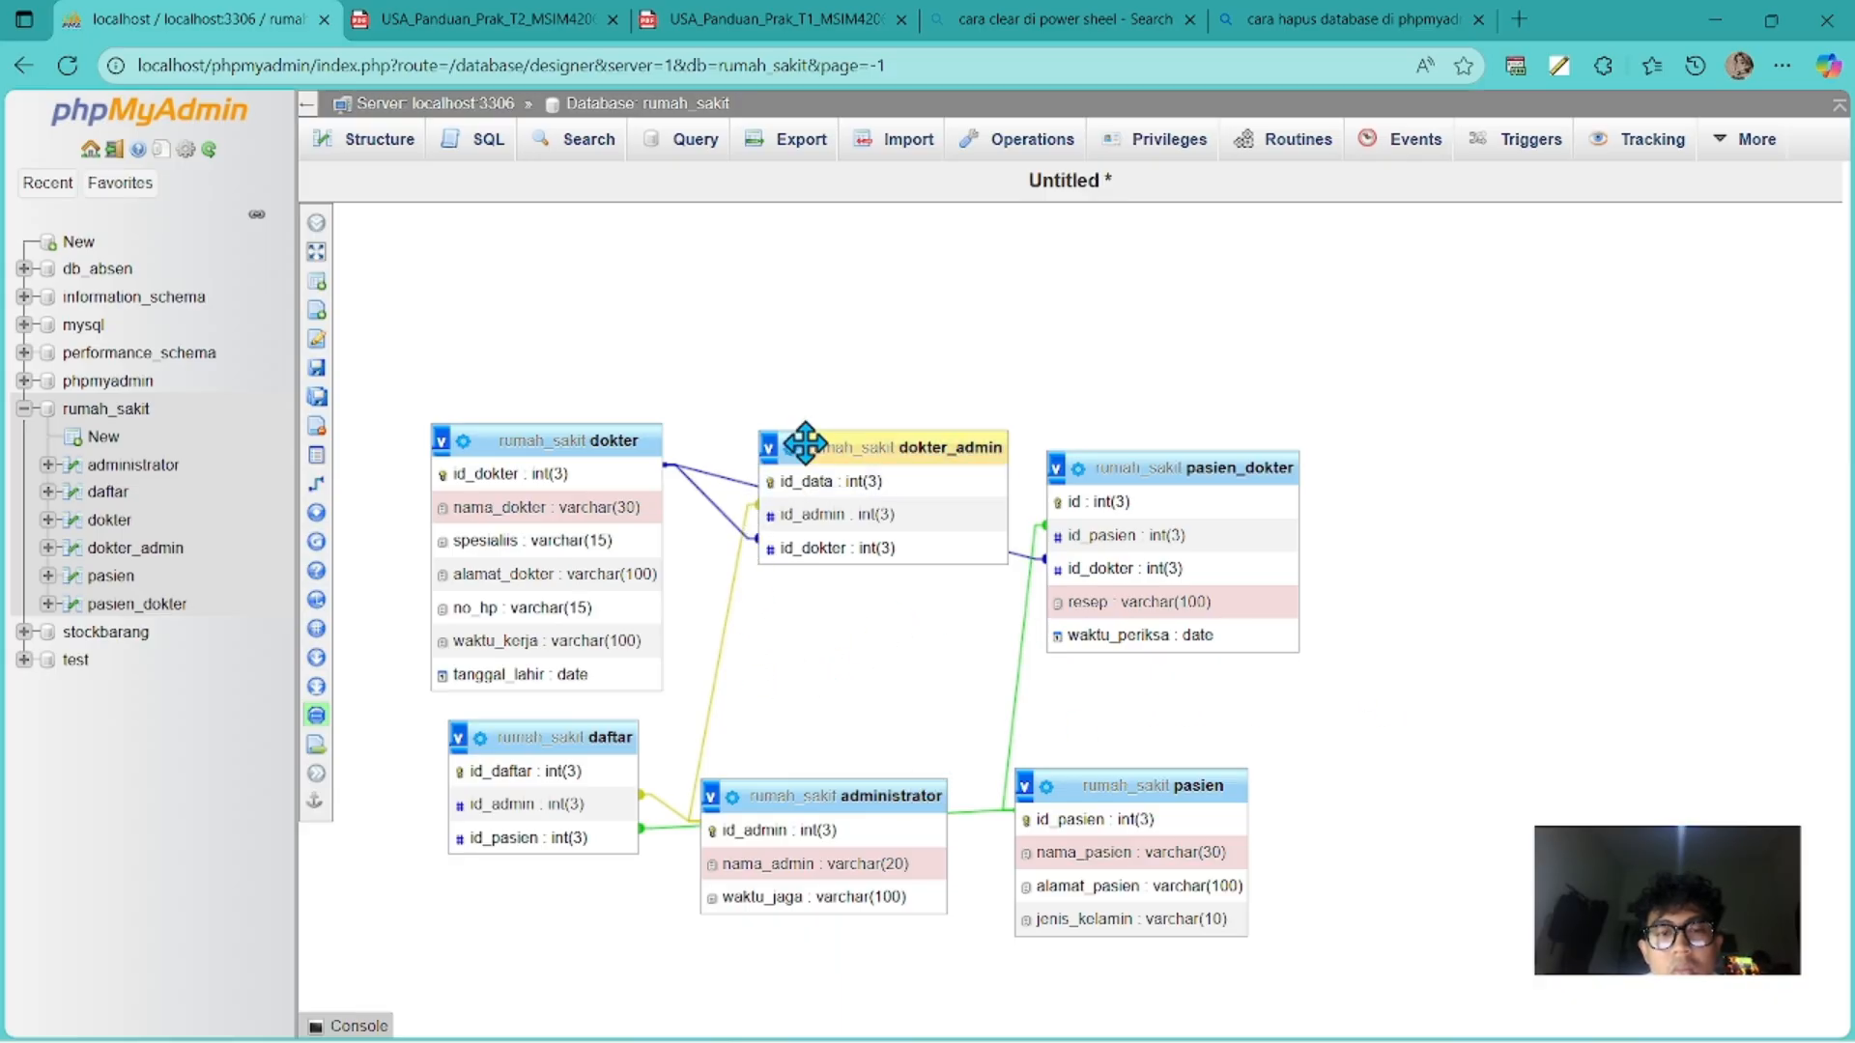
{"action": "left_click_drag", "start_coordinate": [805, 442], "coordinate": [783, 590]}
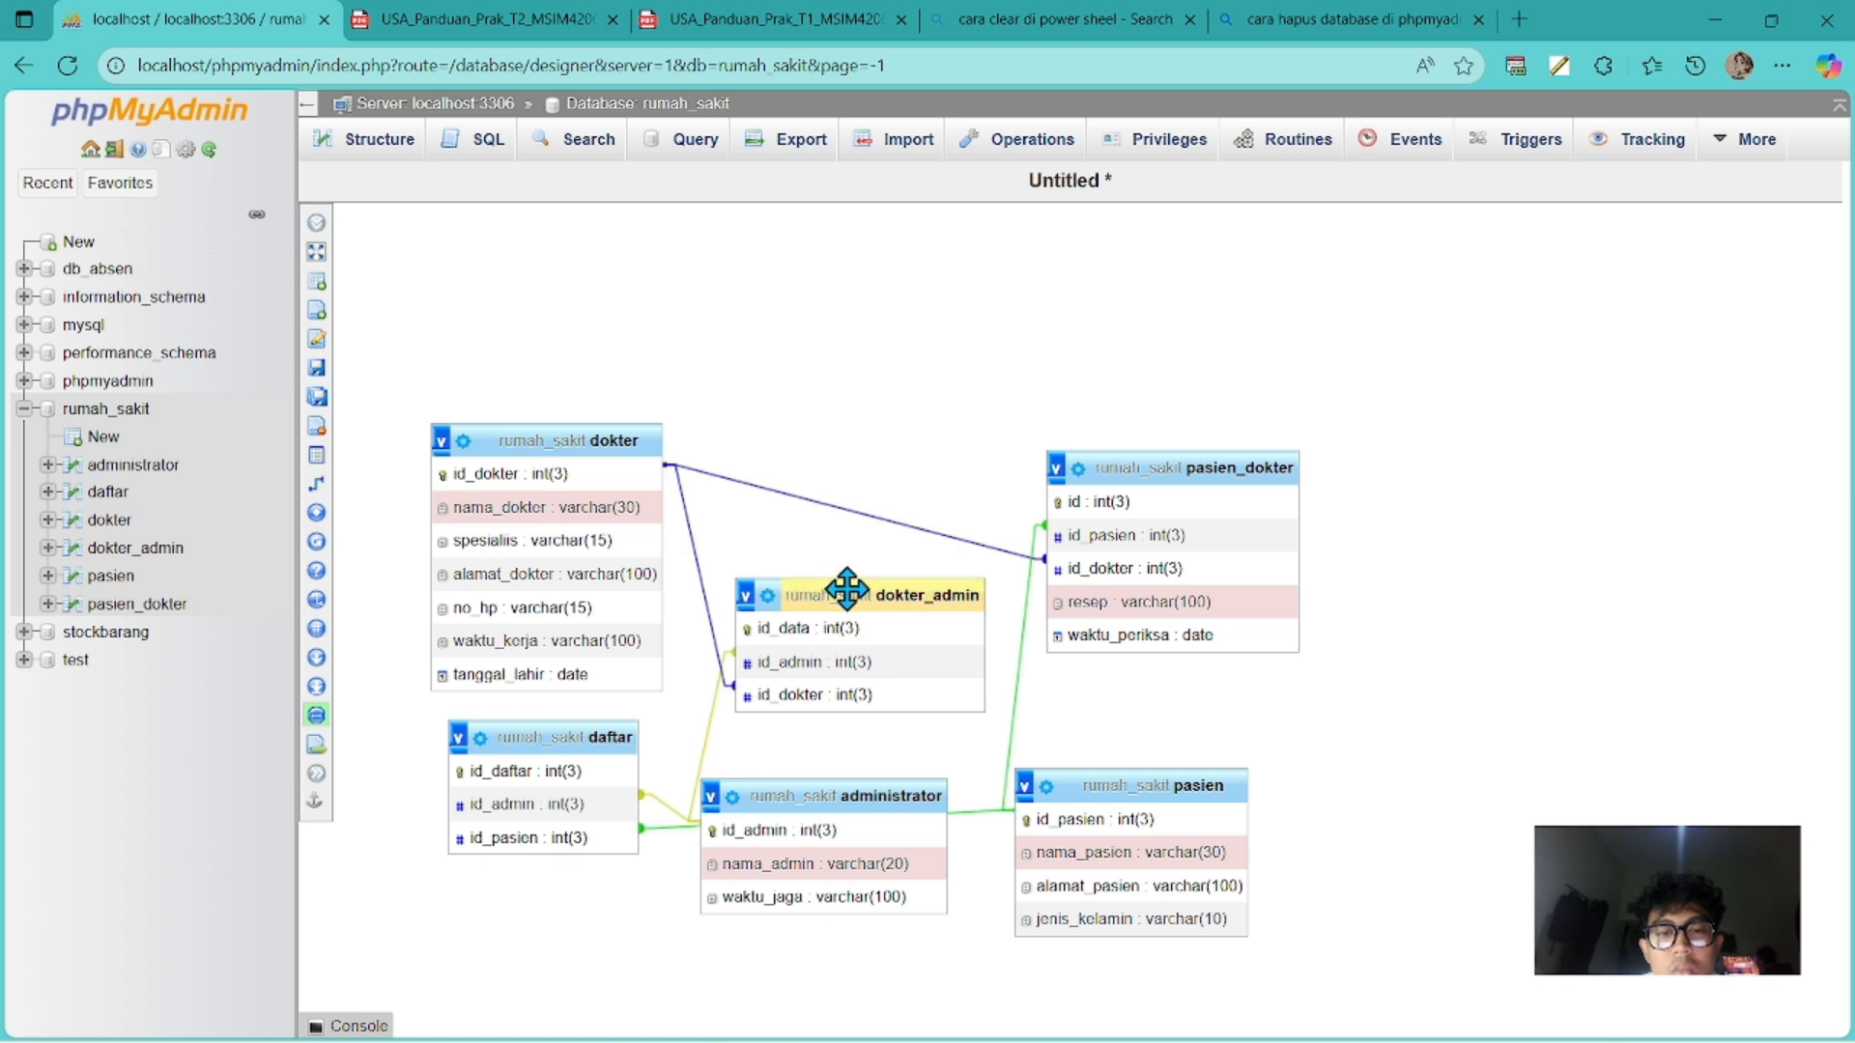
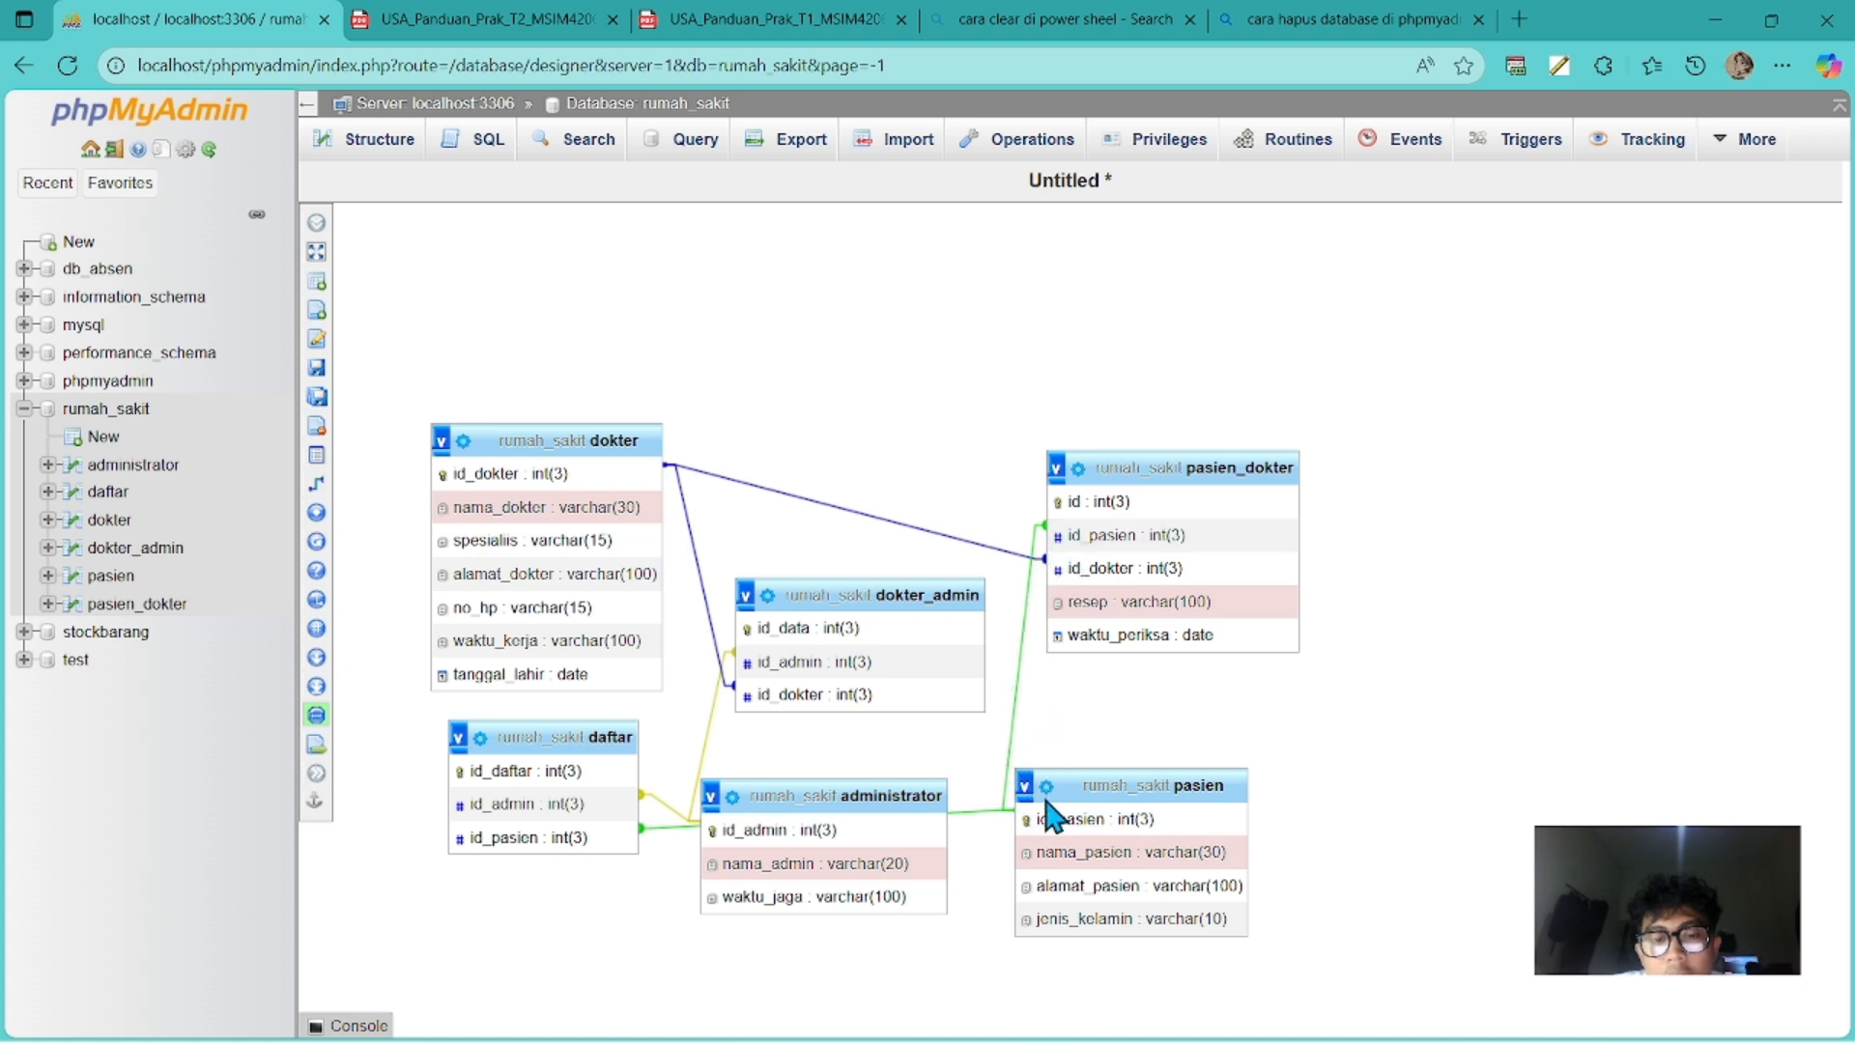
{"action": "left_click_drag", "start_coordinate": [883, 799], "coordinate": [889, 868]}
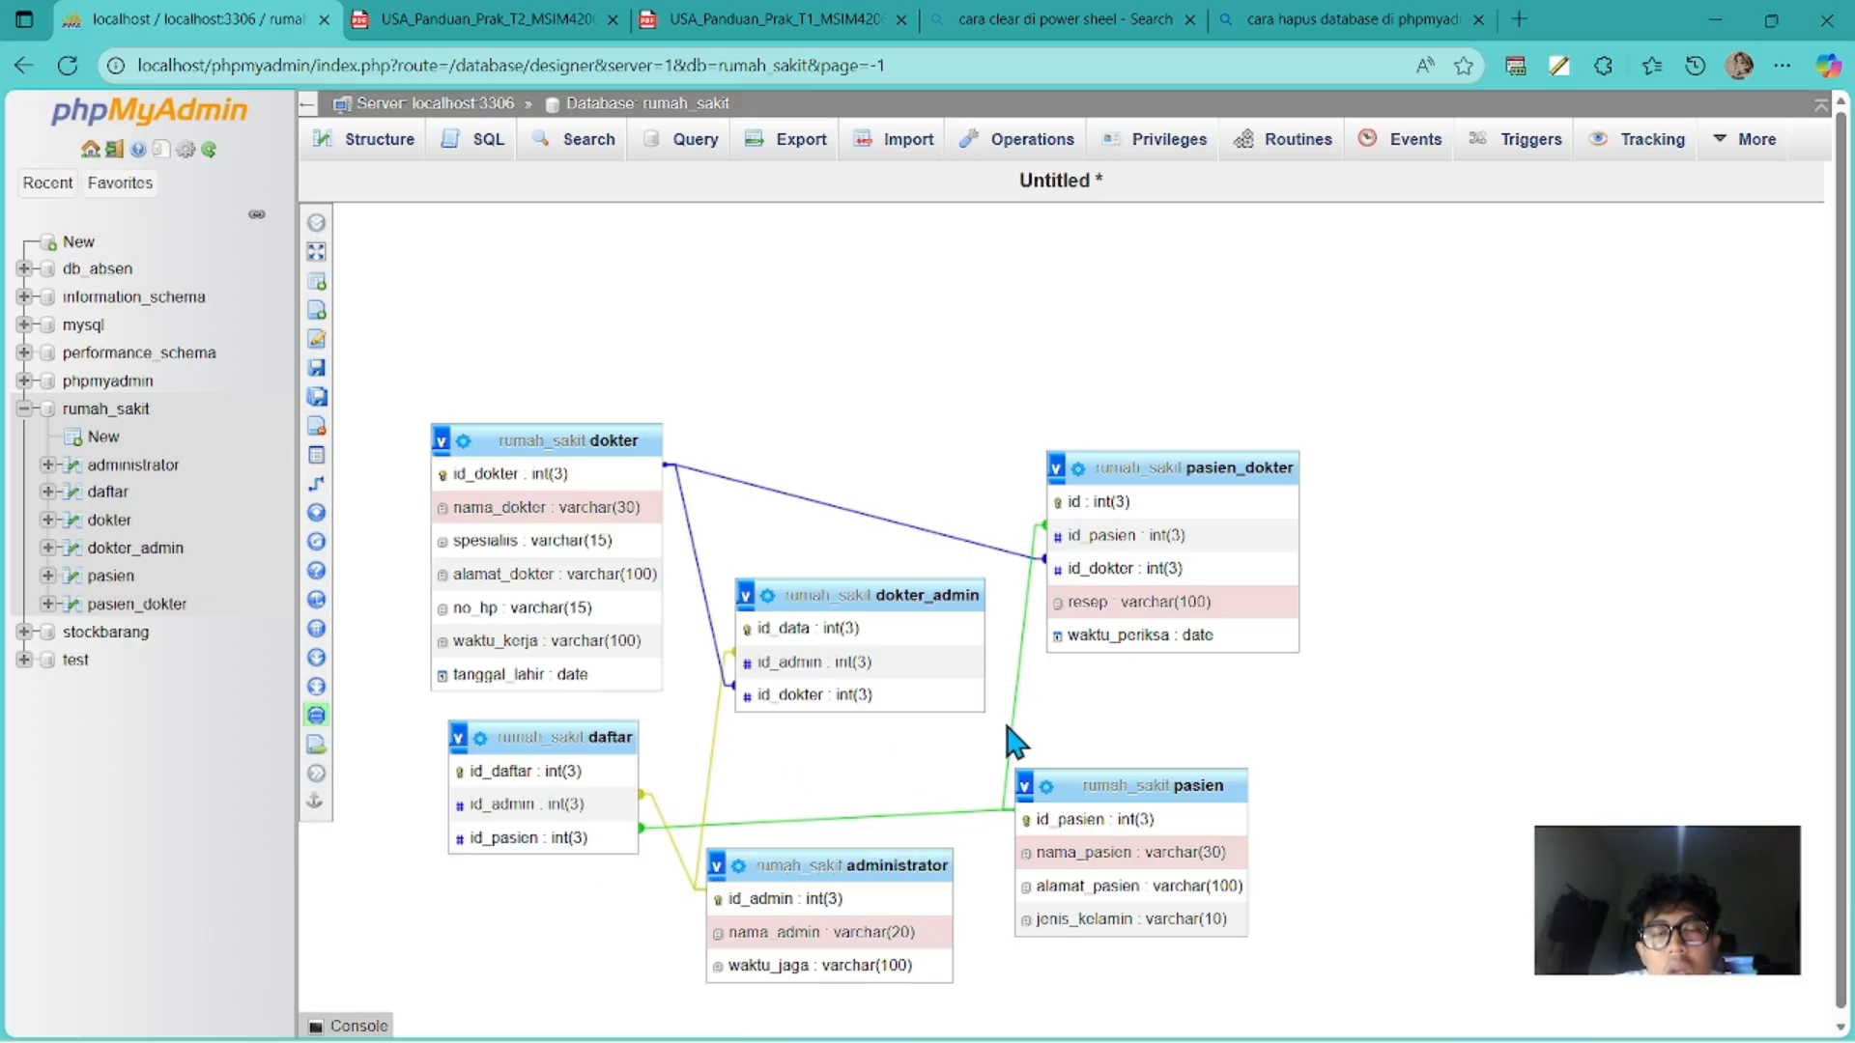
{"action": "scroll", "coordinate": [1007, 727], "scroll_direction": "down", "scroll_amount": 1}
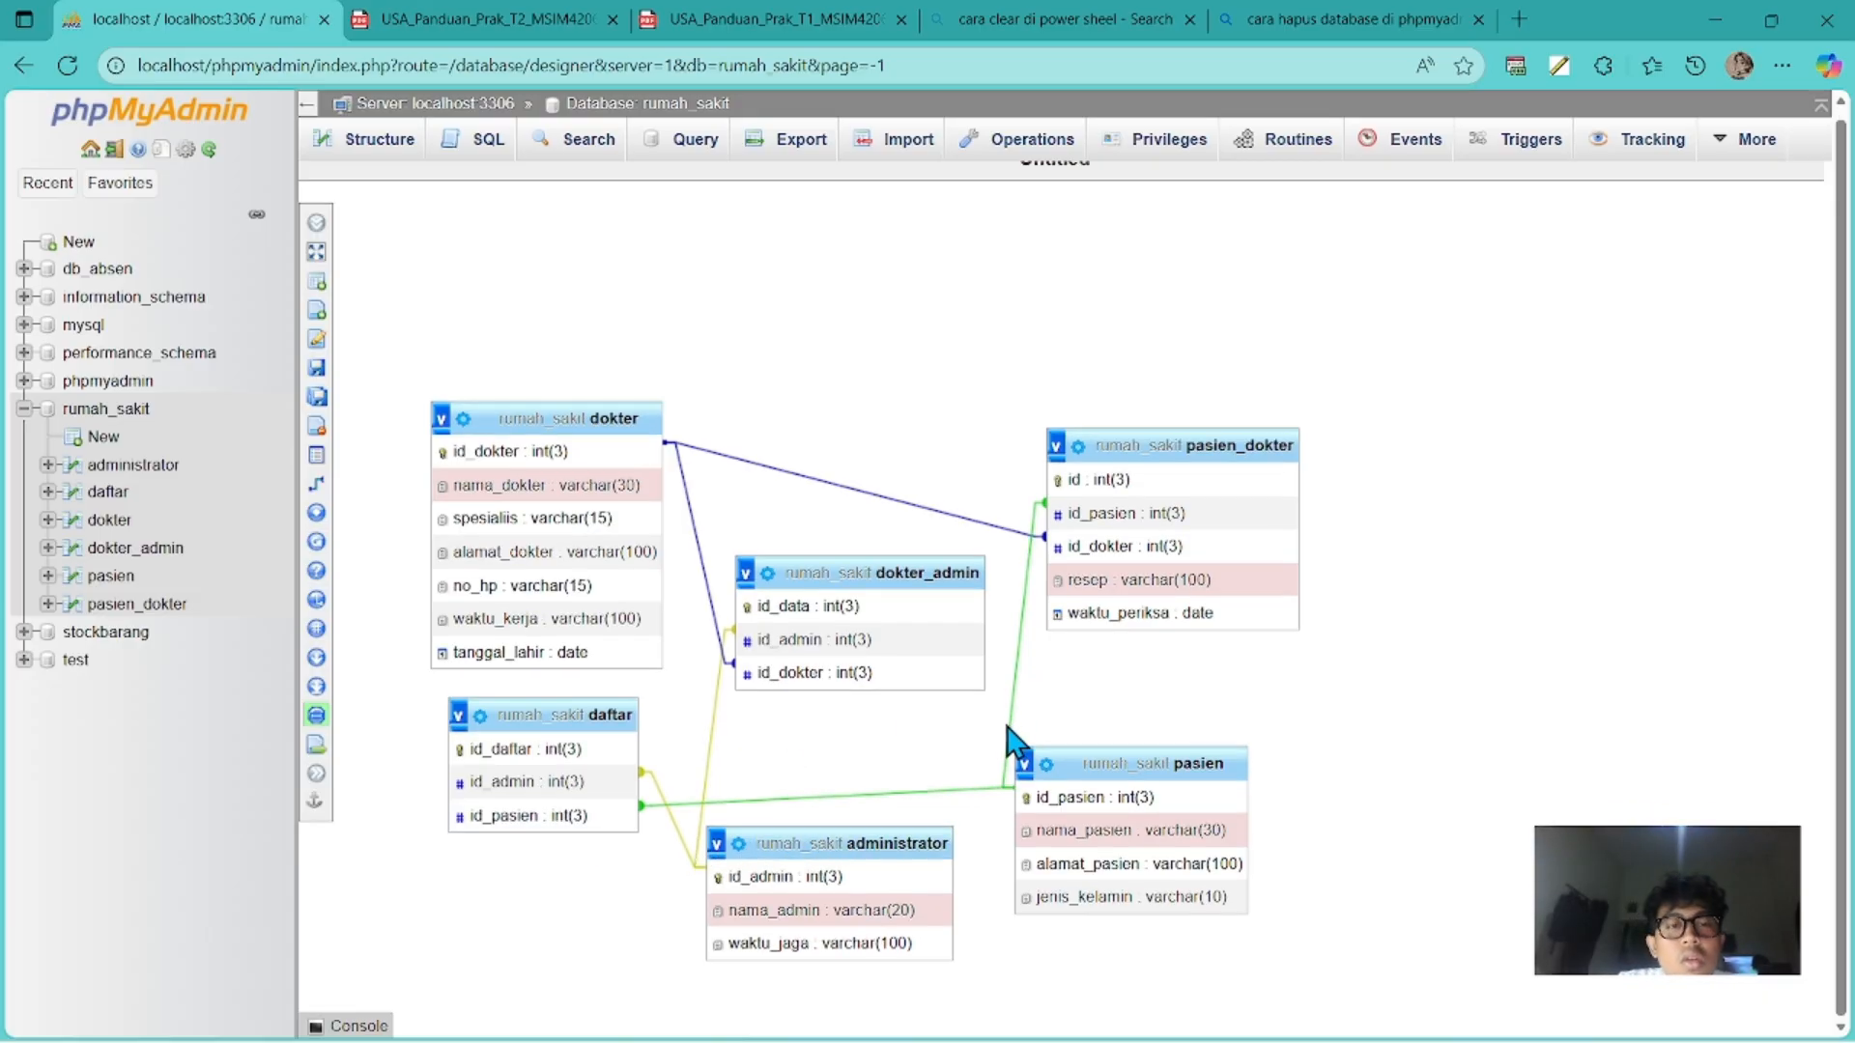
{"action": "scroll", "coordinate": [1007, 727], "scroll_direction": "up", "scroll_amount": 1}
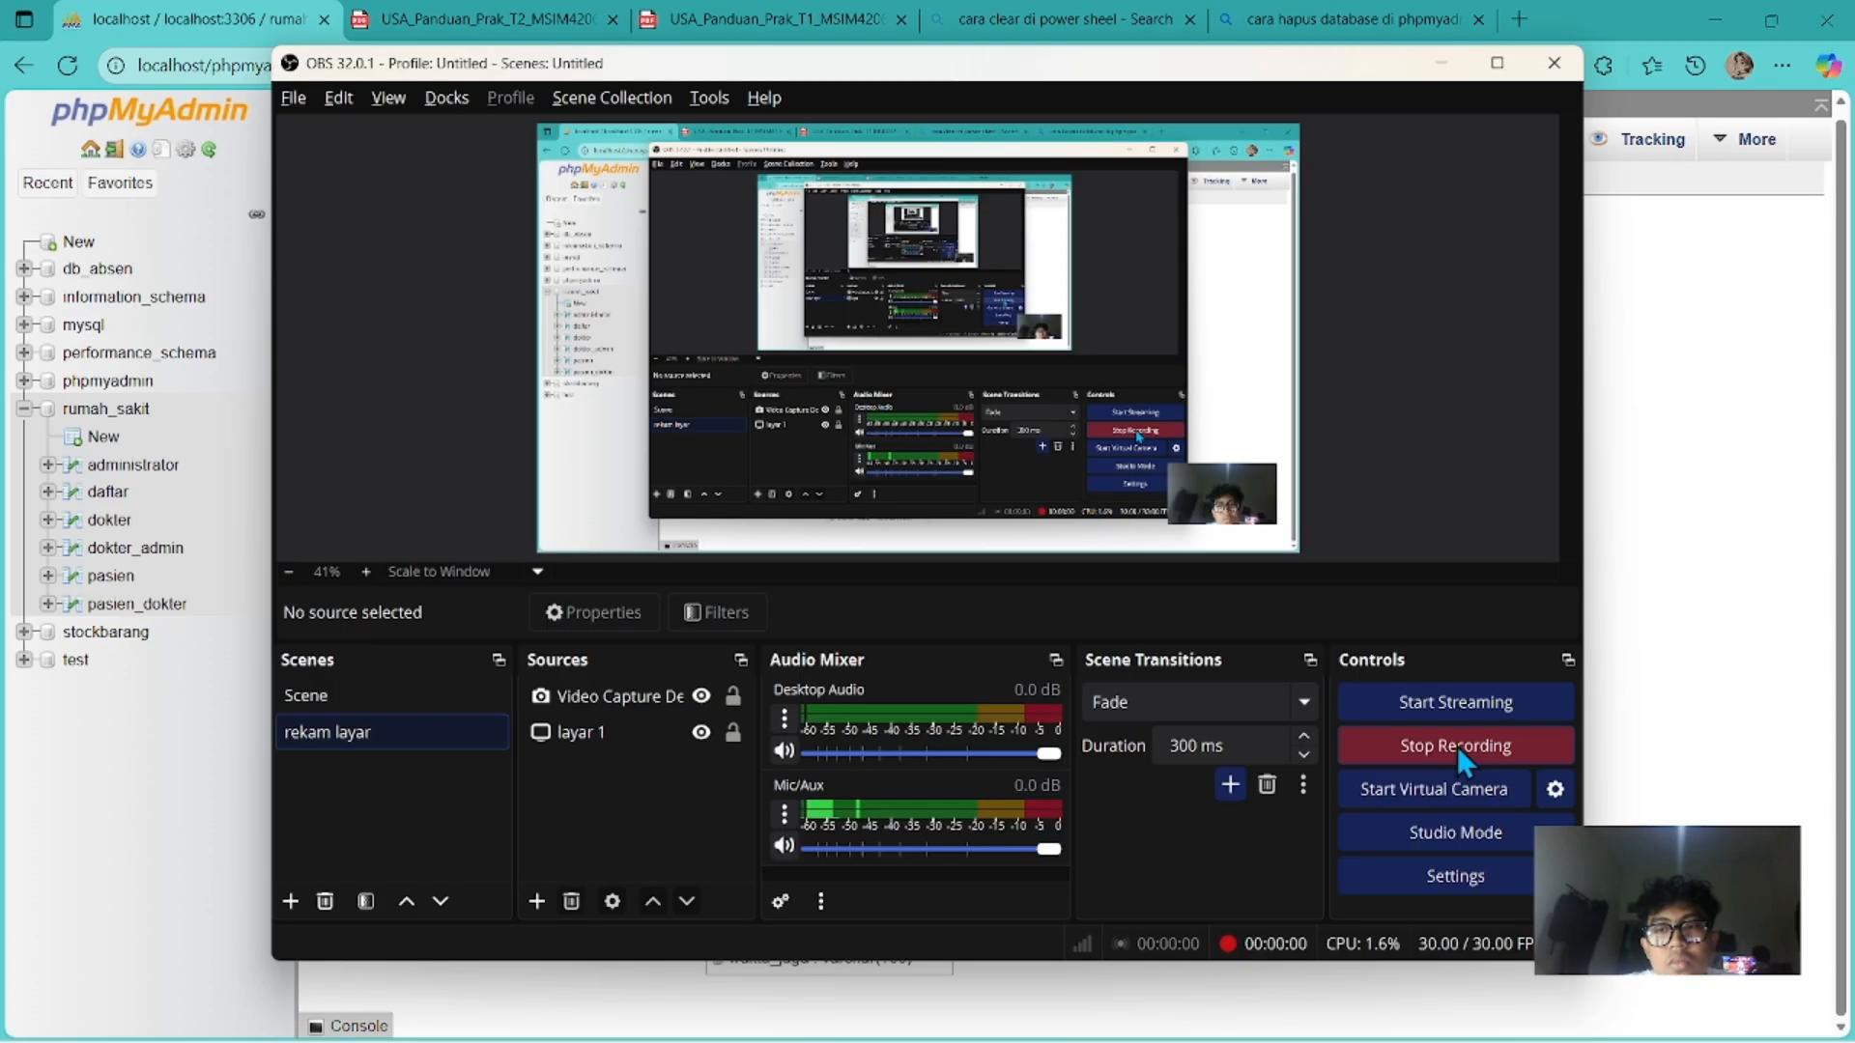
Switch to the MariaDB command-line window and select the database with "use rumah_sakit;".
{"action": "left_click", "coordinate": [1820, 521]}
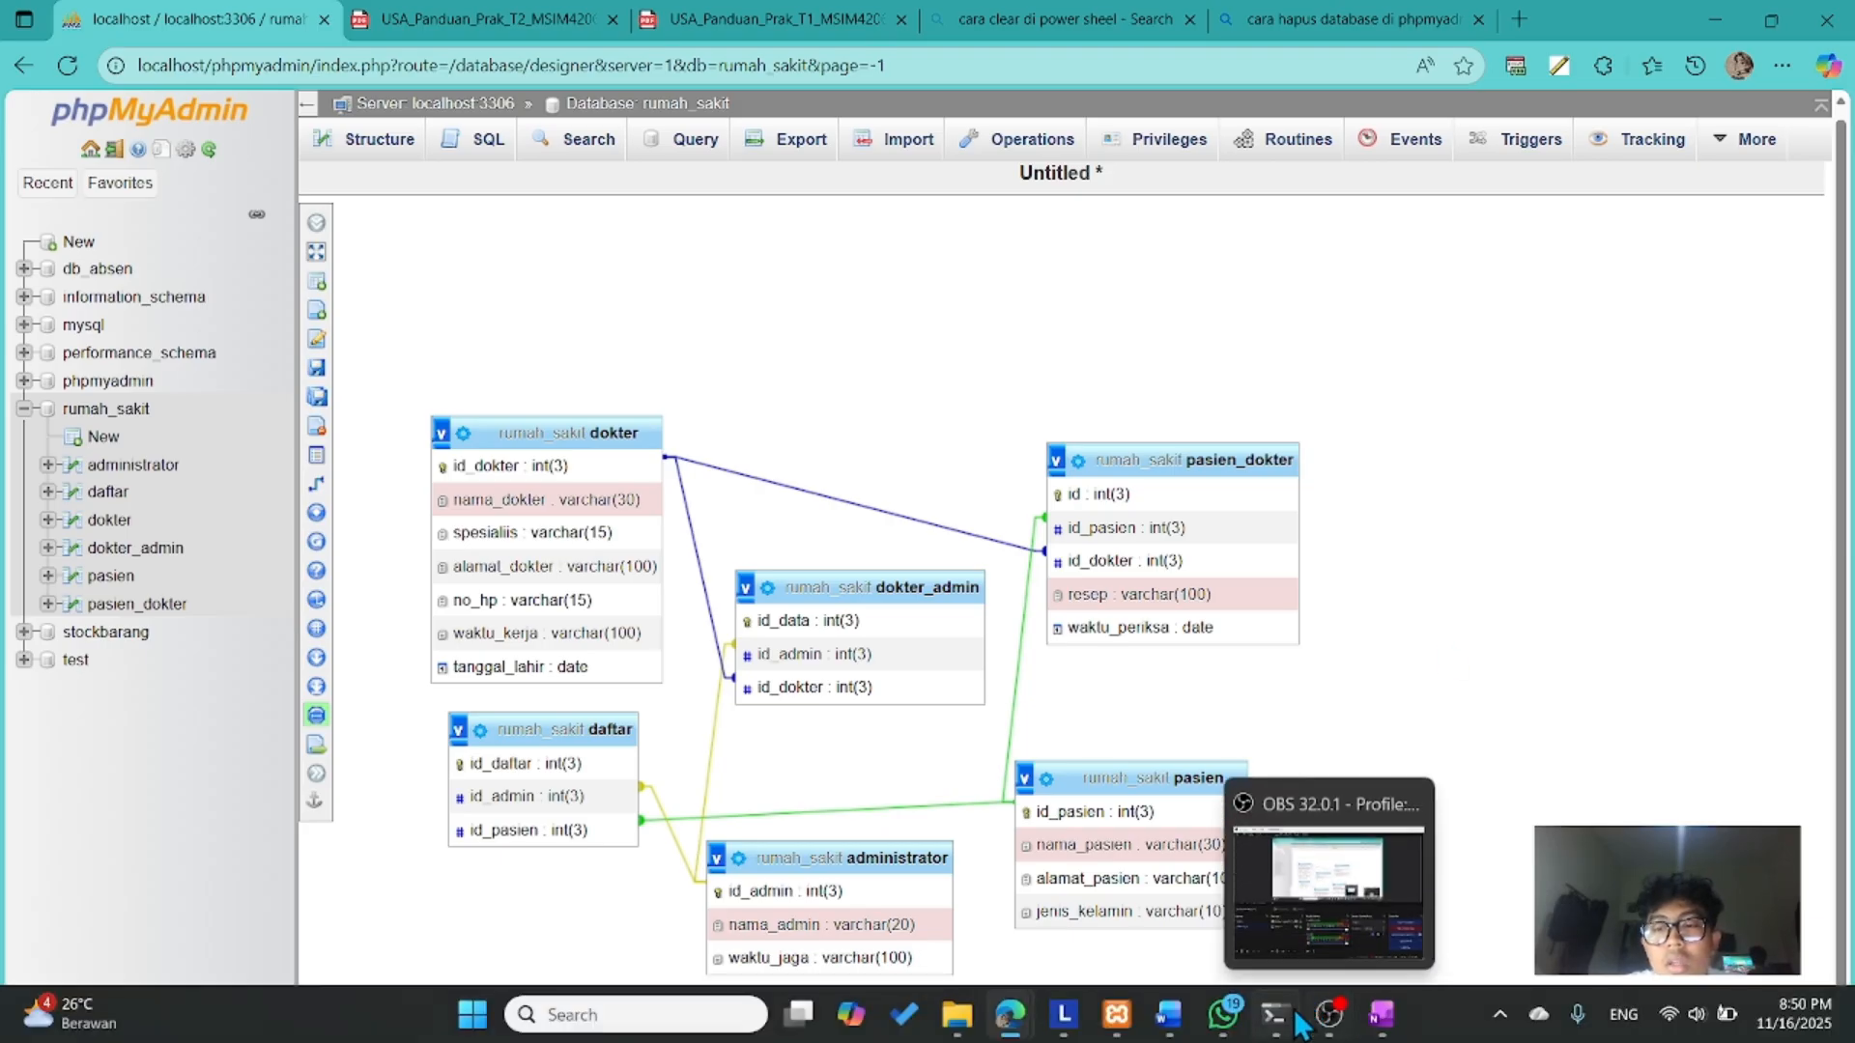
{"action": "left_click", "coordinate": [1280, 1016]}
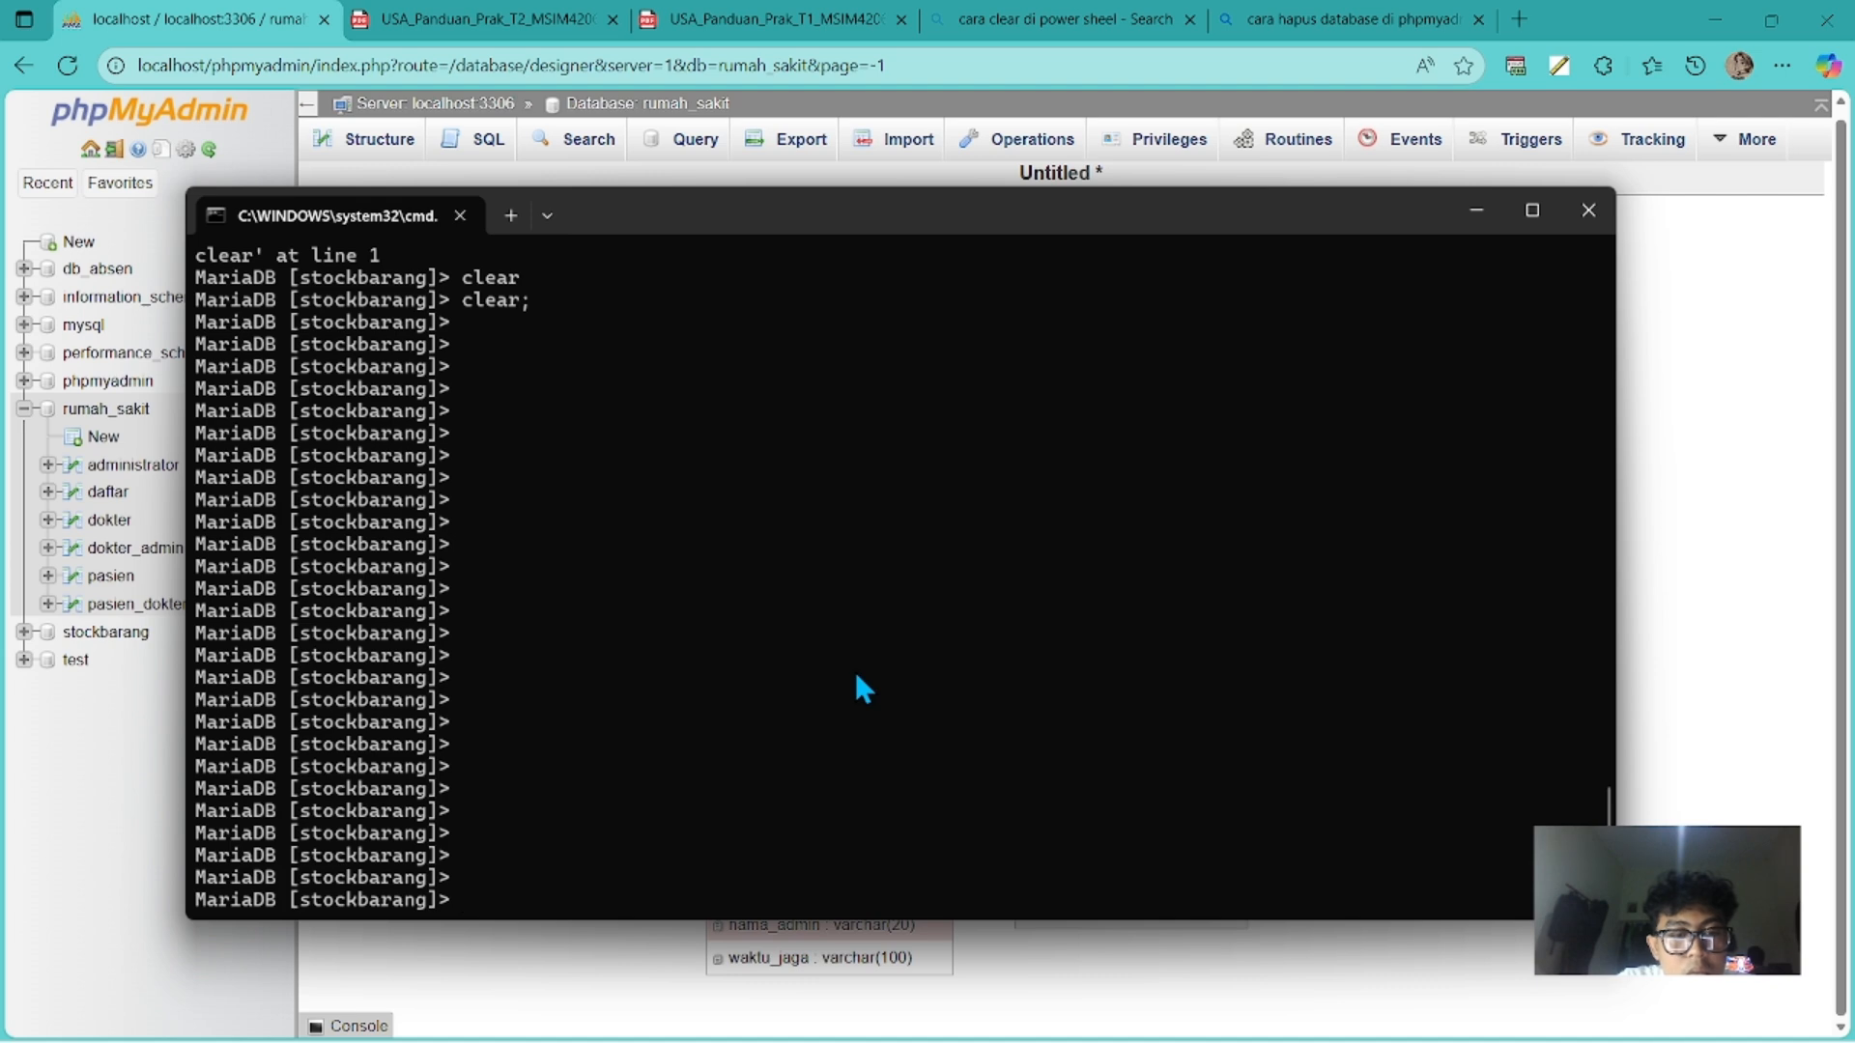
{"action": "type", "text": "use"}
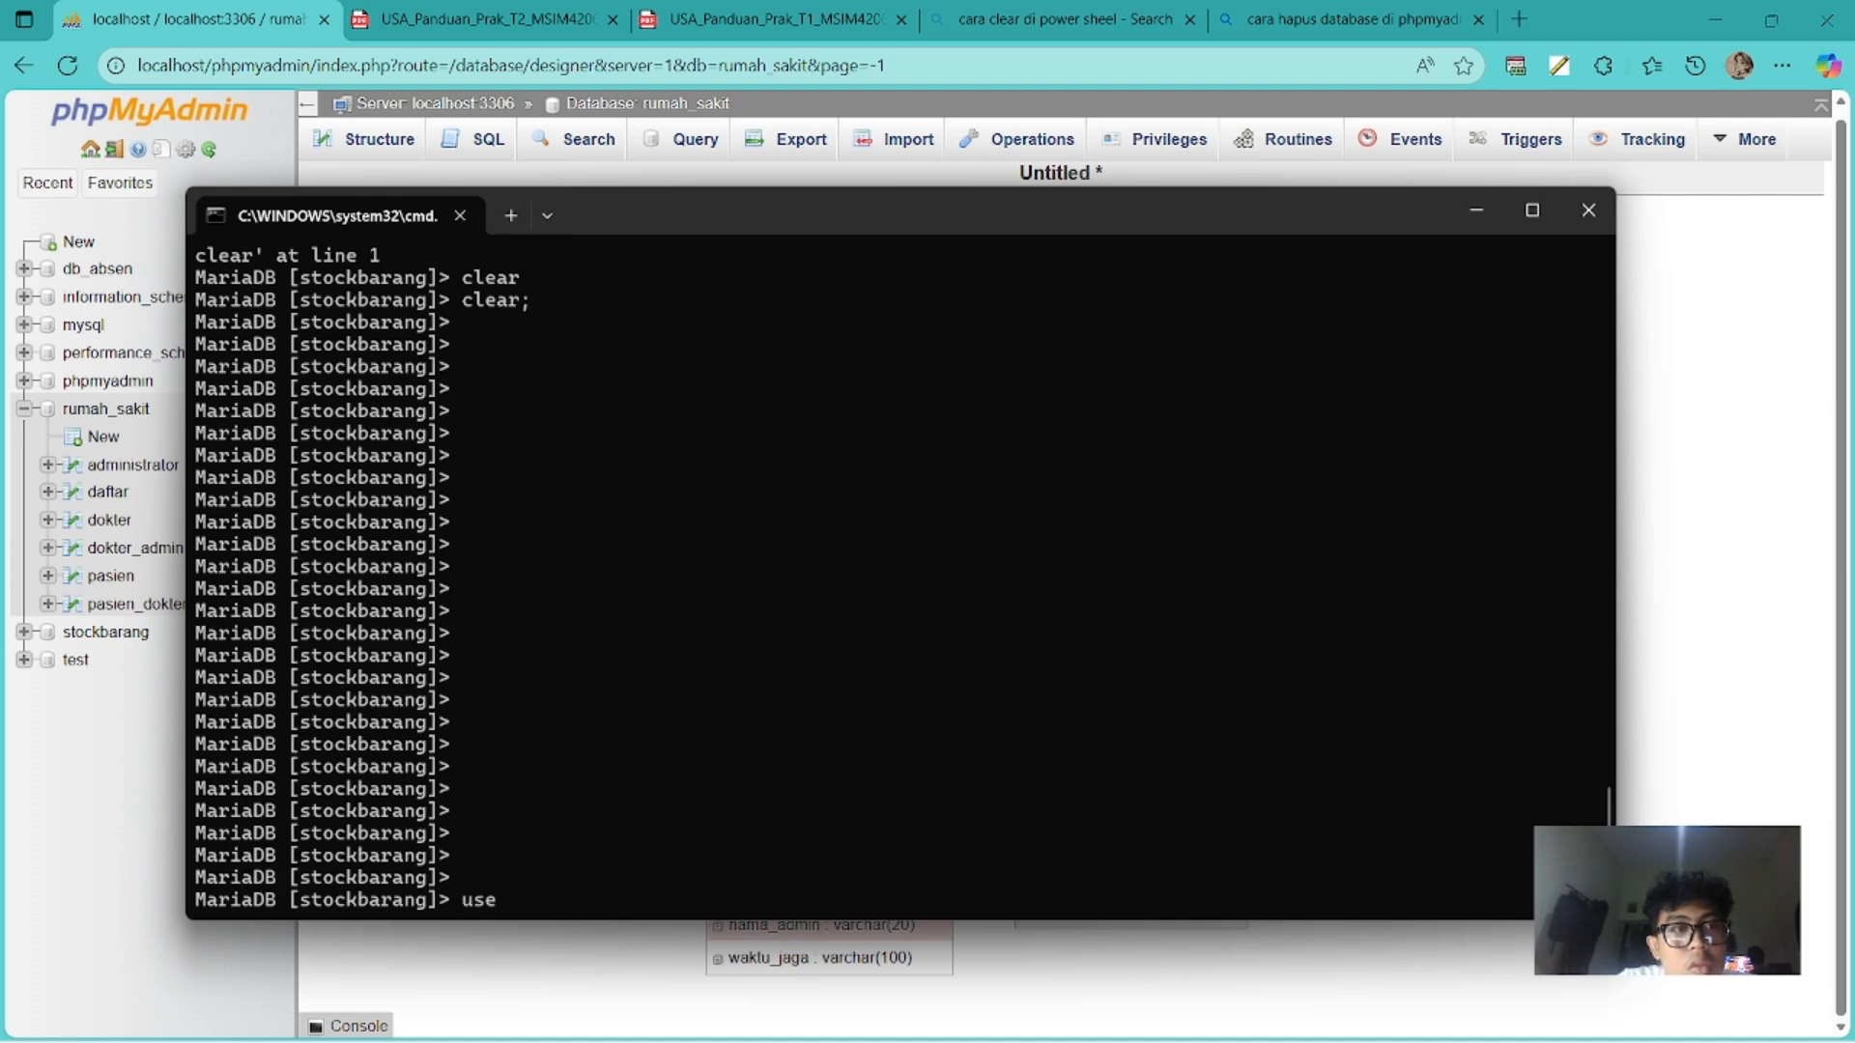
{"action": "key", "text": "alt+Tab"}
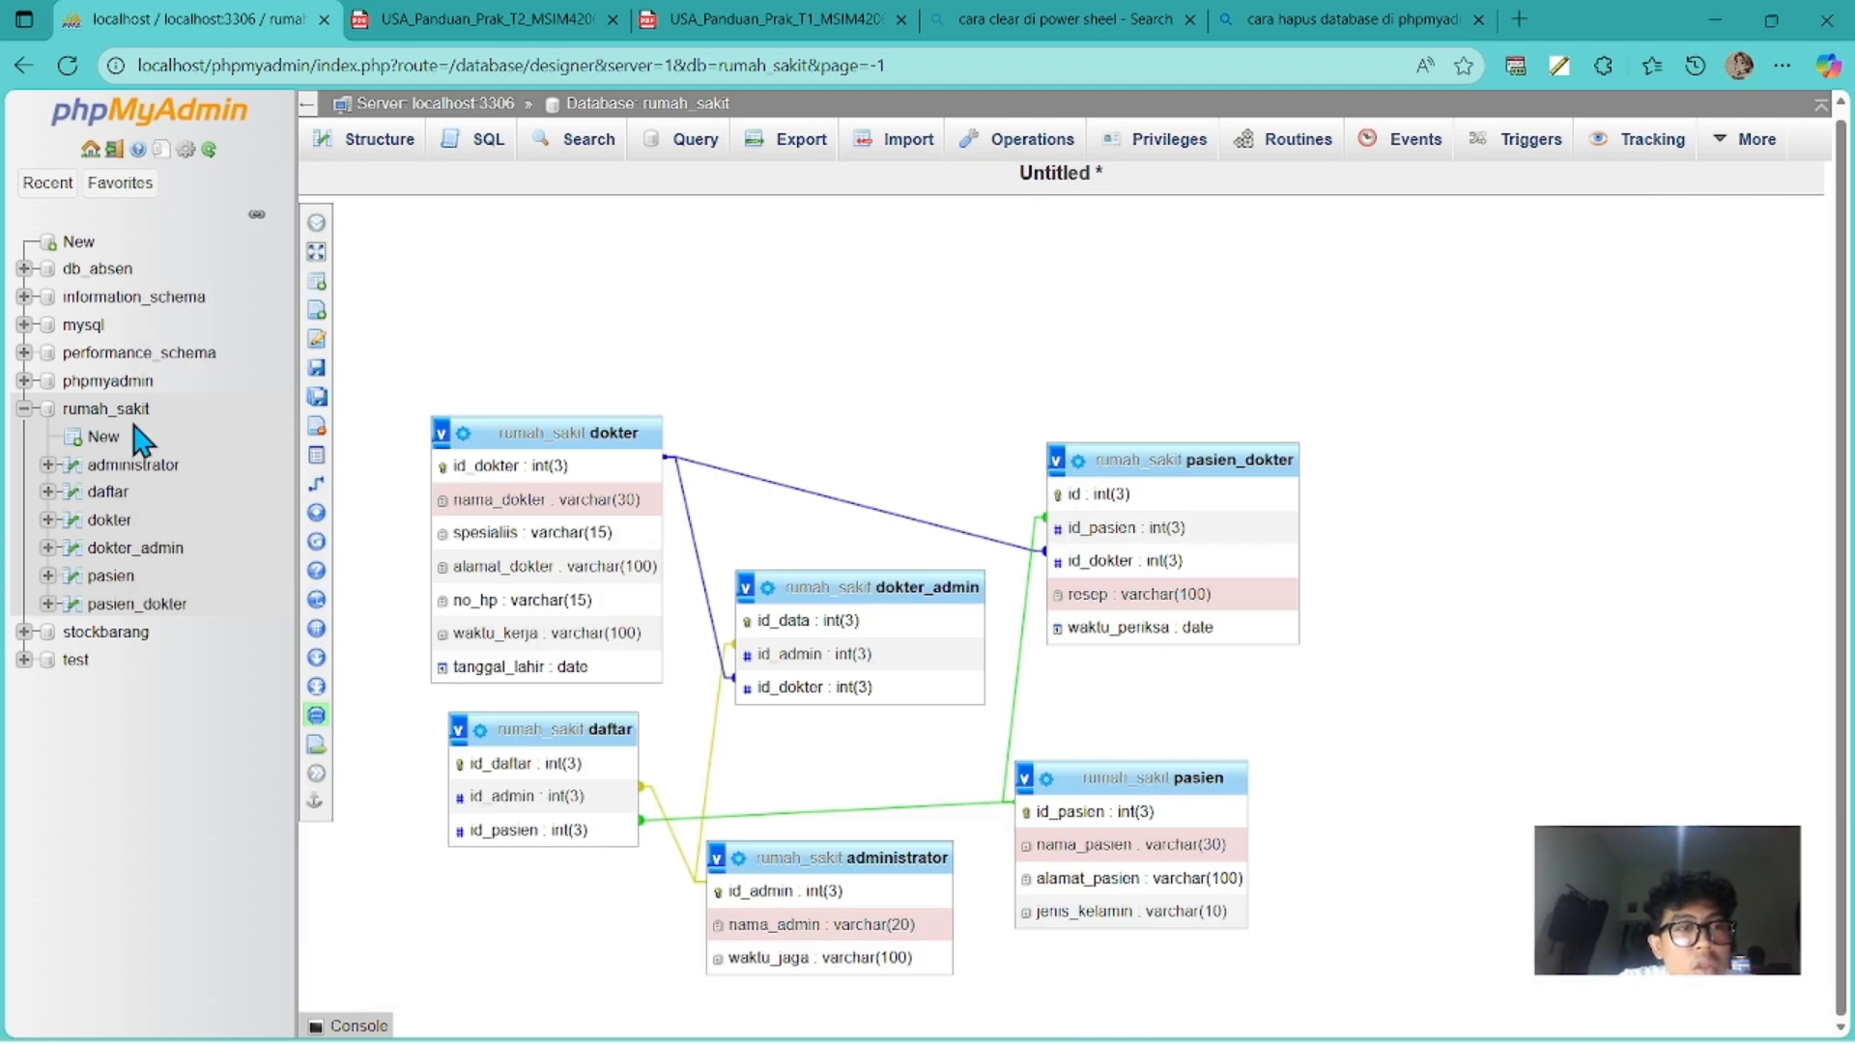
{"action": "key", "text": "alt+Tab"}
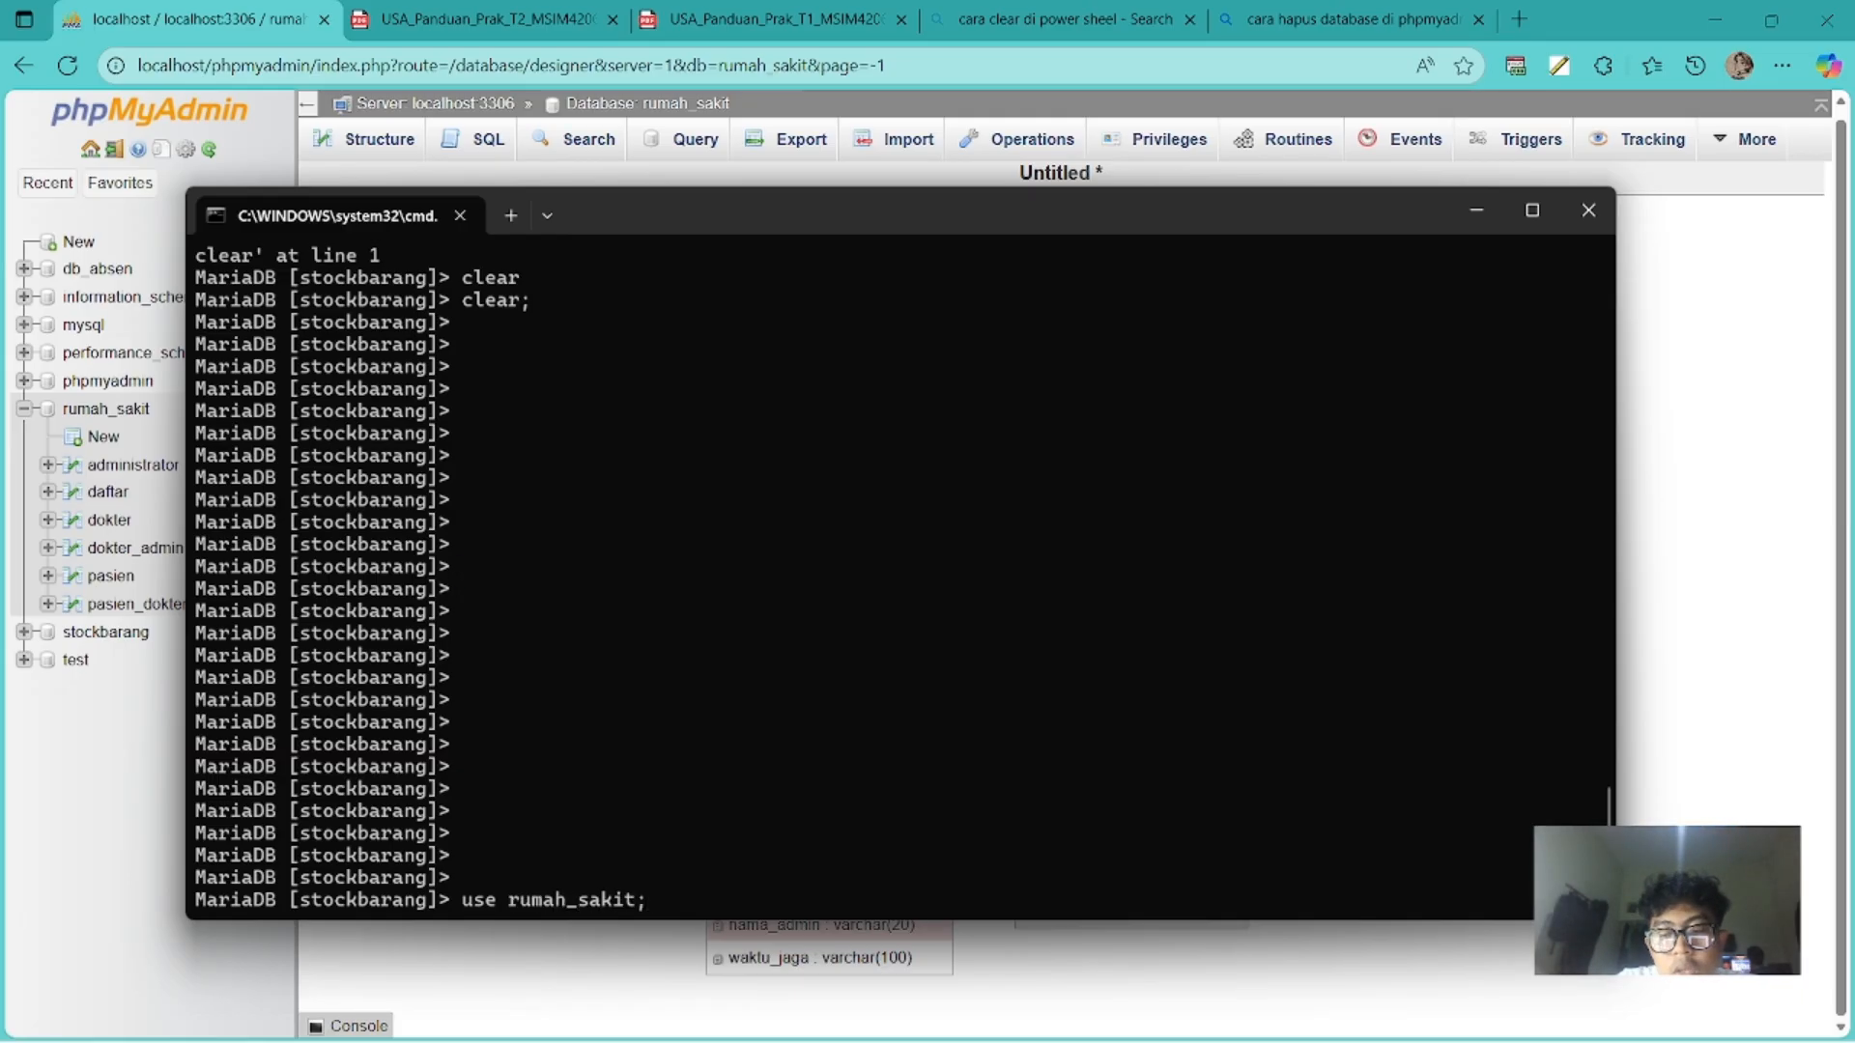
{"action": "key", "text": "Return"}
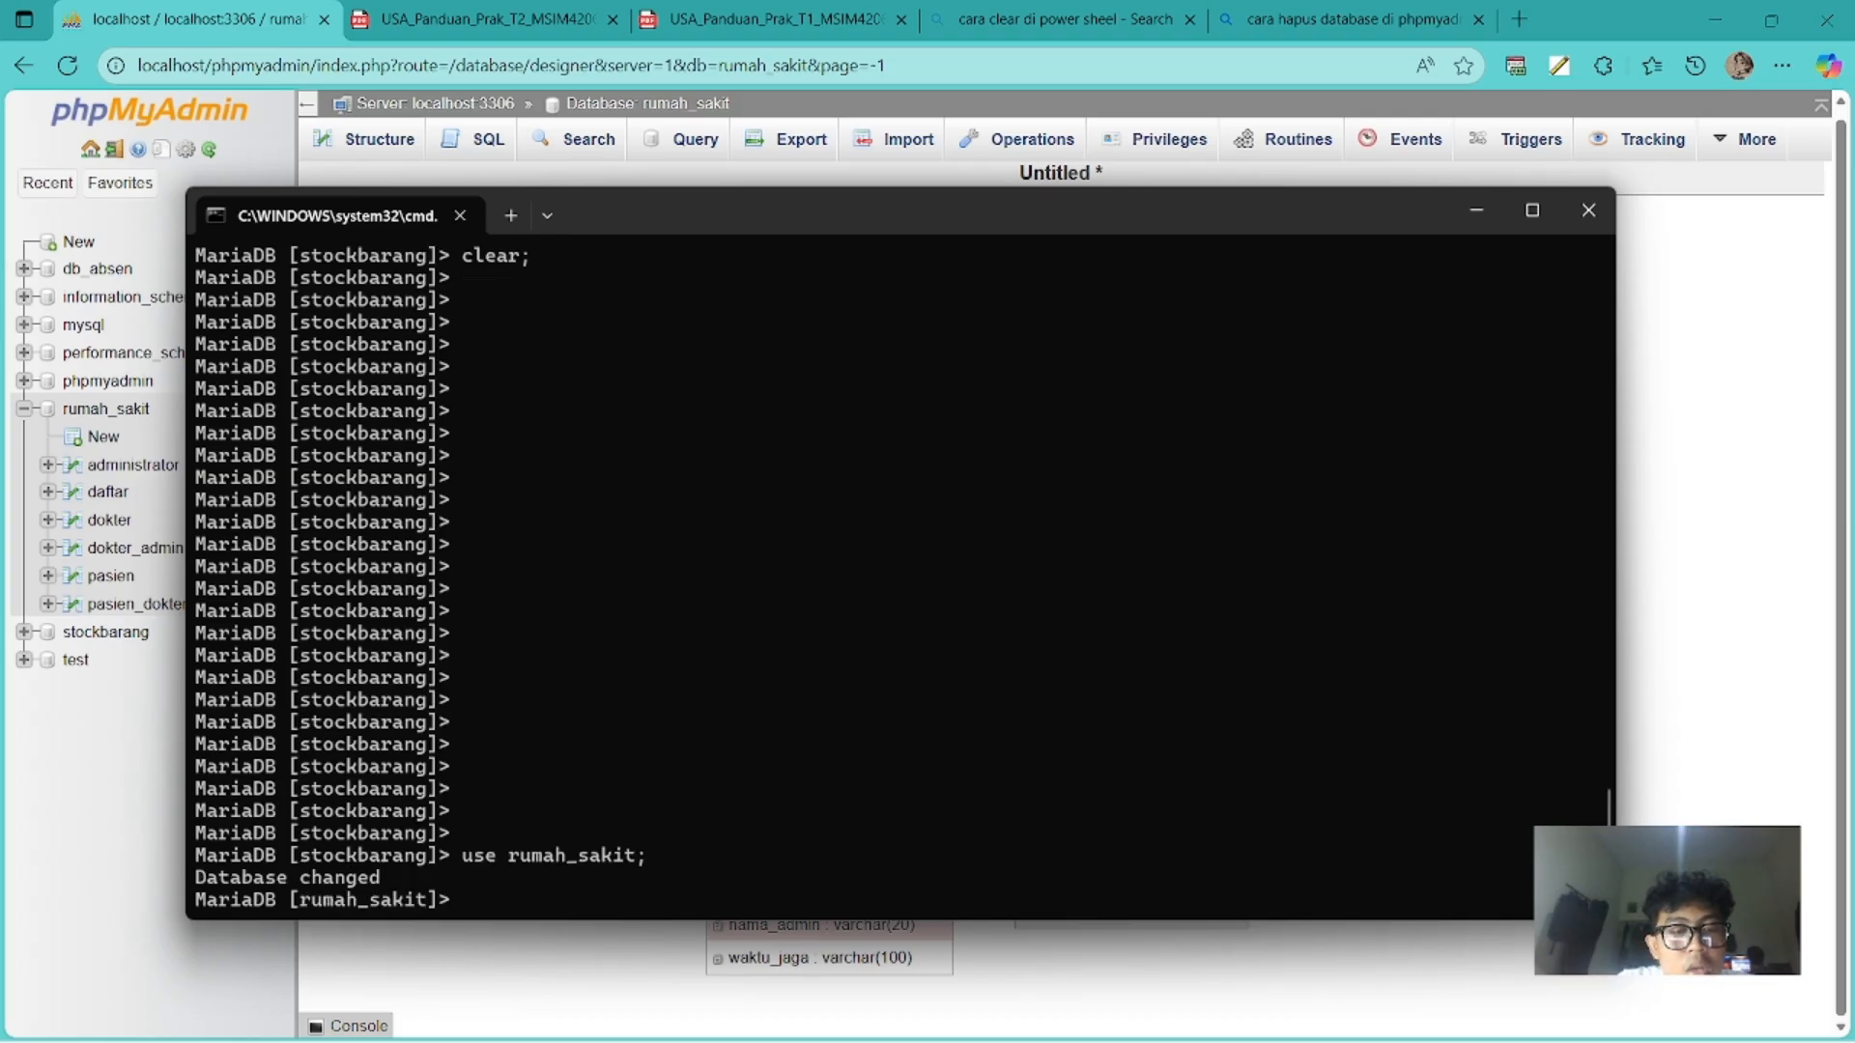
List the tables of rumah_sakit with "show tables;".
{"action": "type", "text": "sh"}
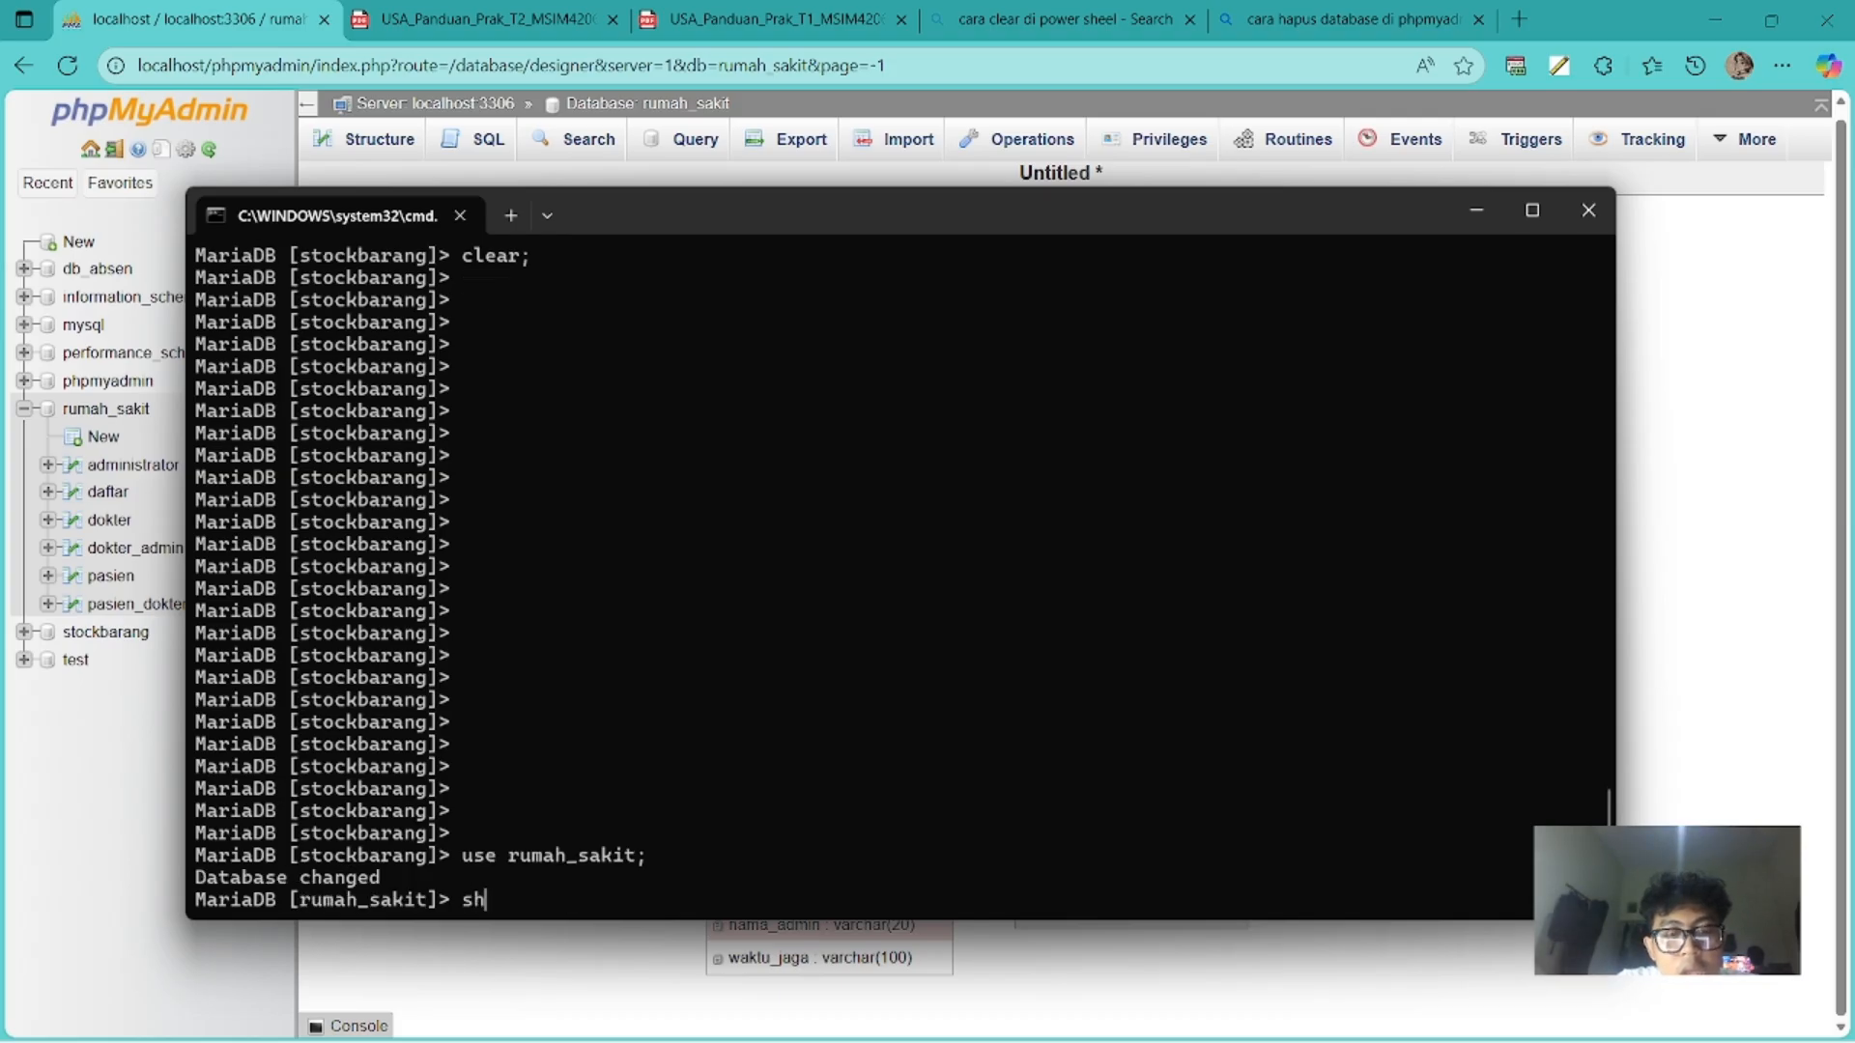
{"action": "type", "text": "ow ta"}
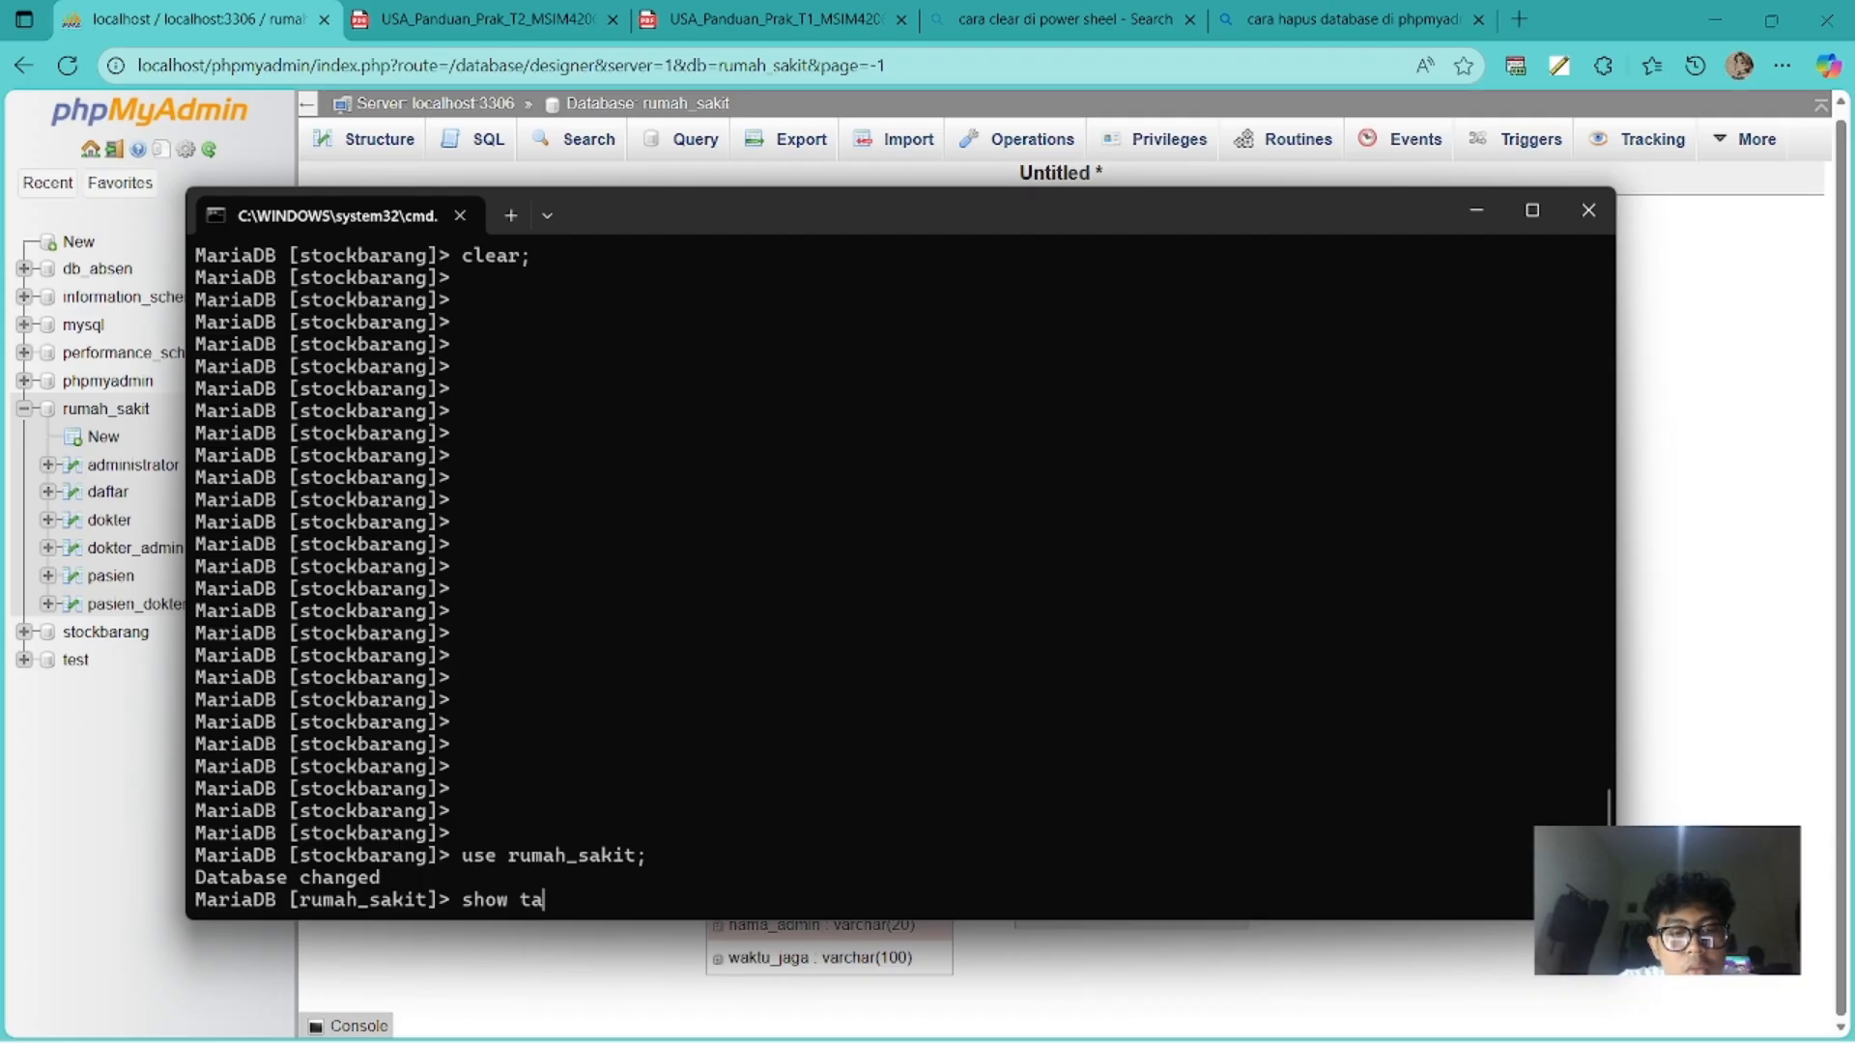
{"action": "type", "text": "bles;"}
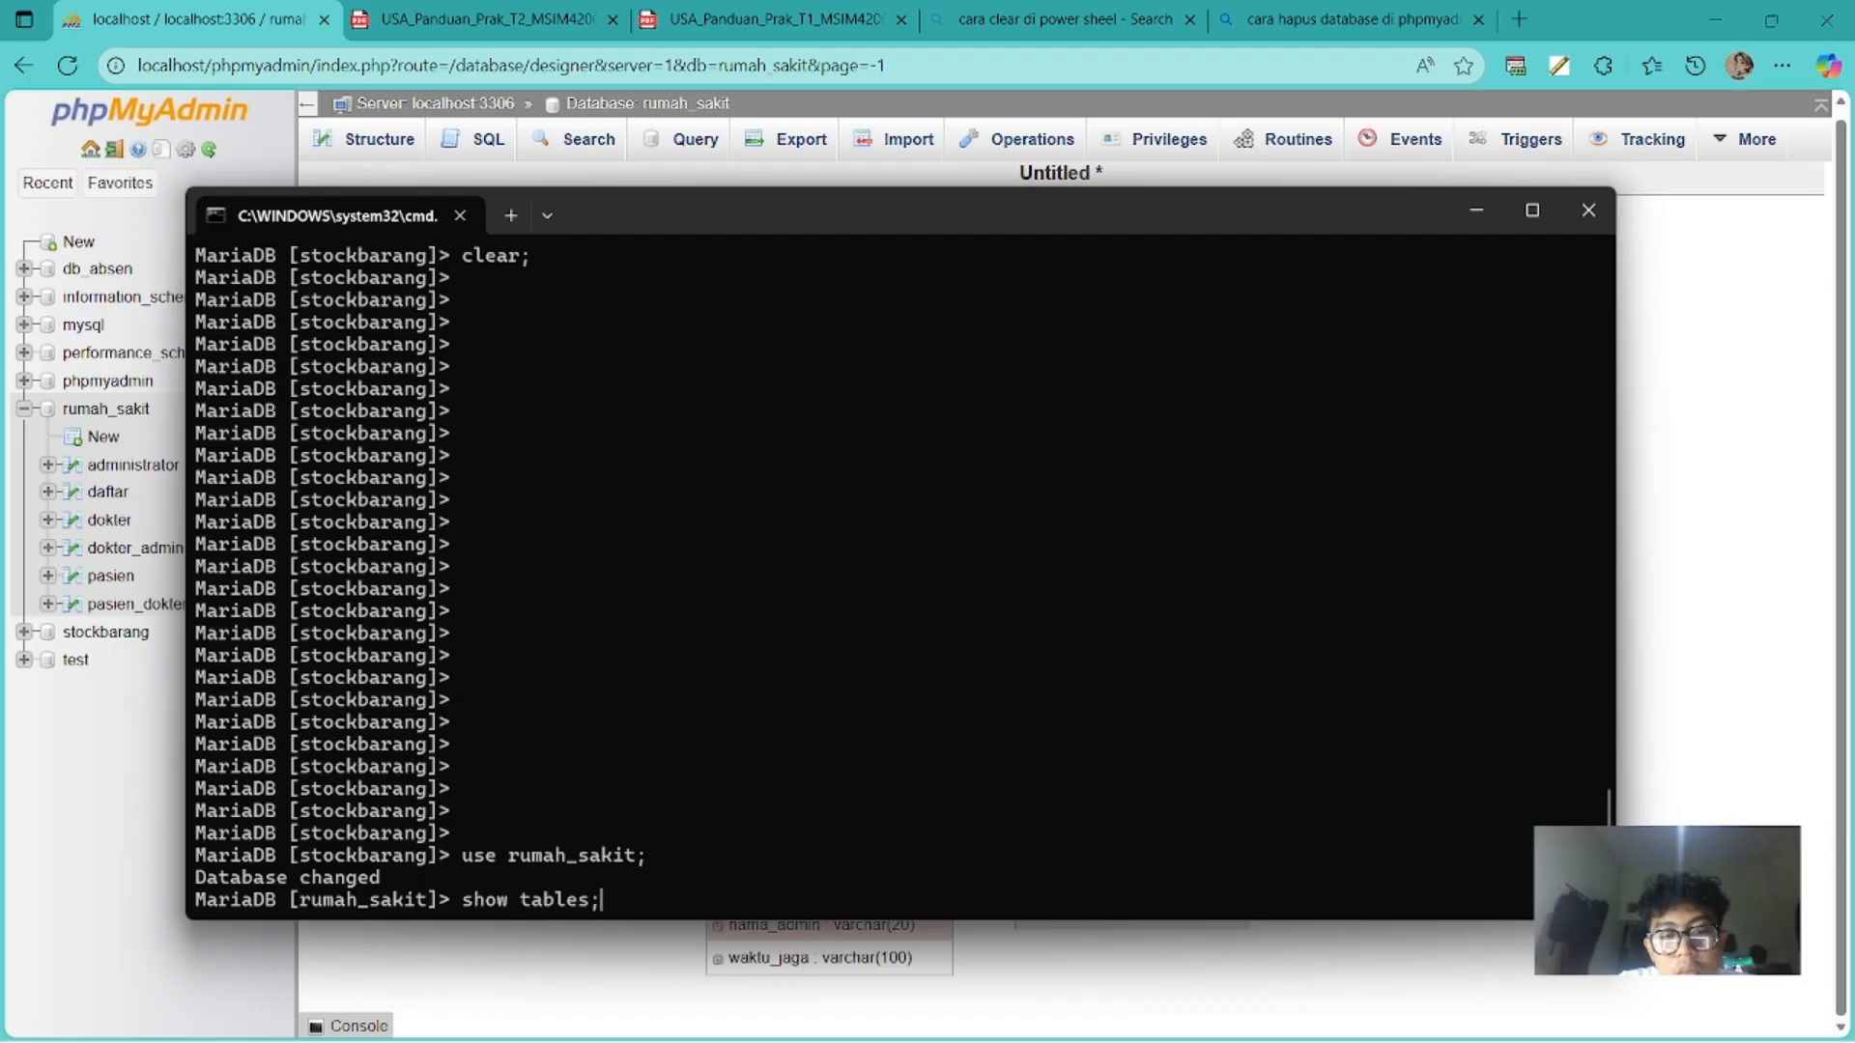
{"action": "key", "text": "Return"}
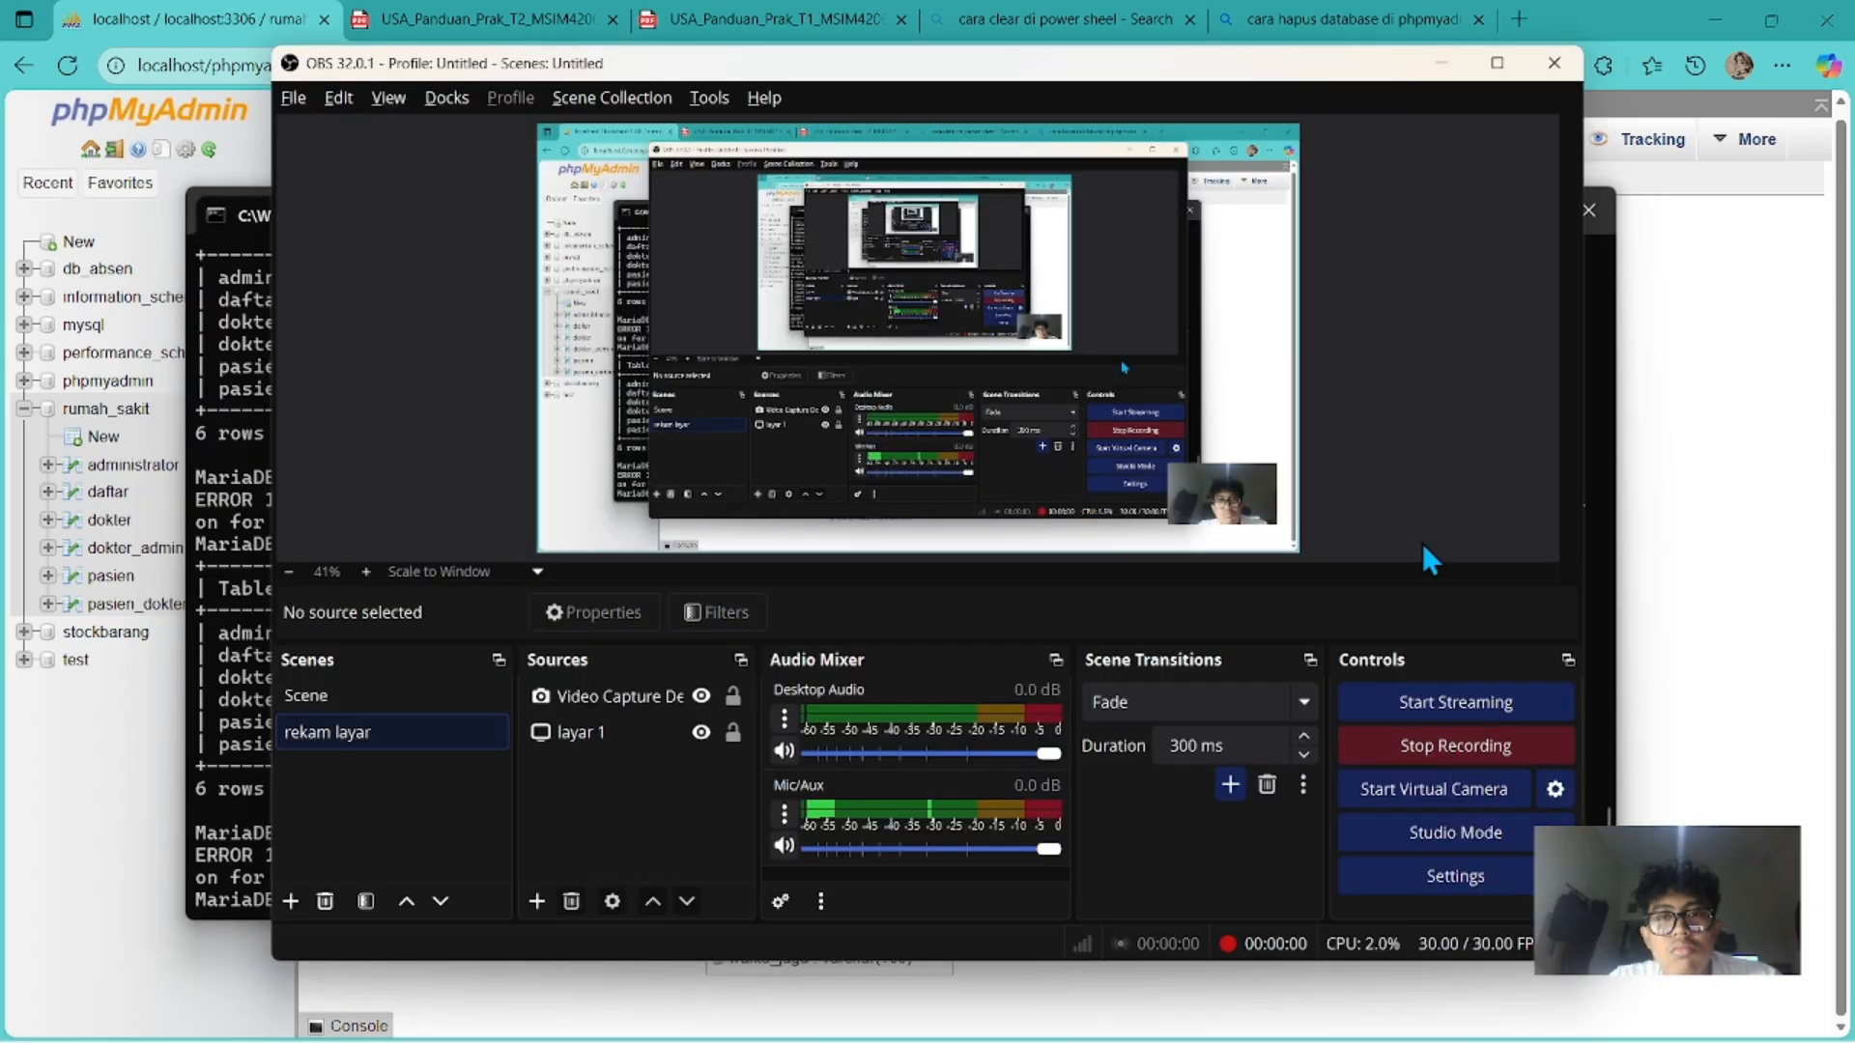
Switch to the MariaDB command-line window and begin the statement "INSERT INTO pasien" on its own line.
{"action": "left_click", "coordinate": [1596, 299]}
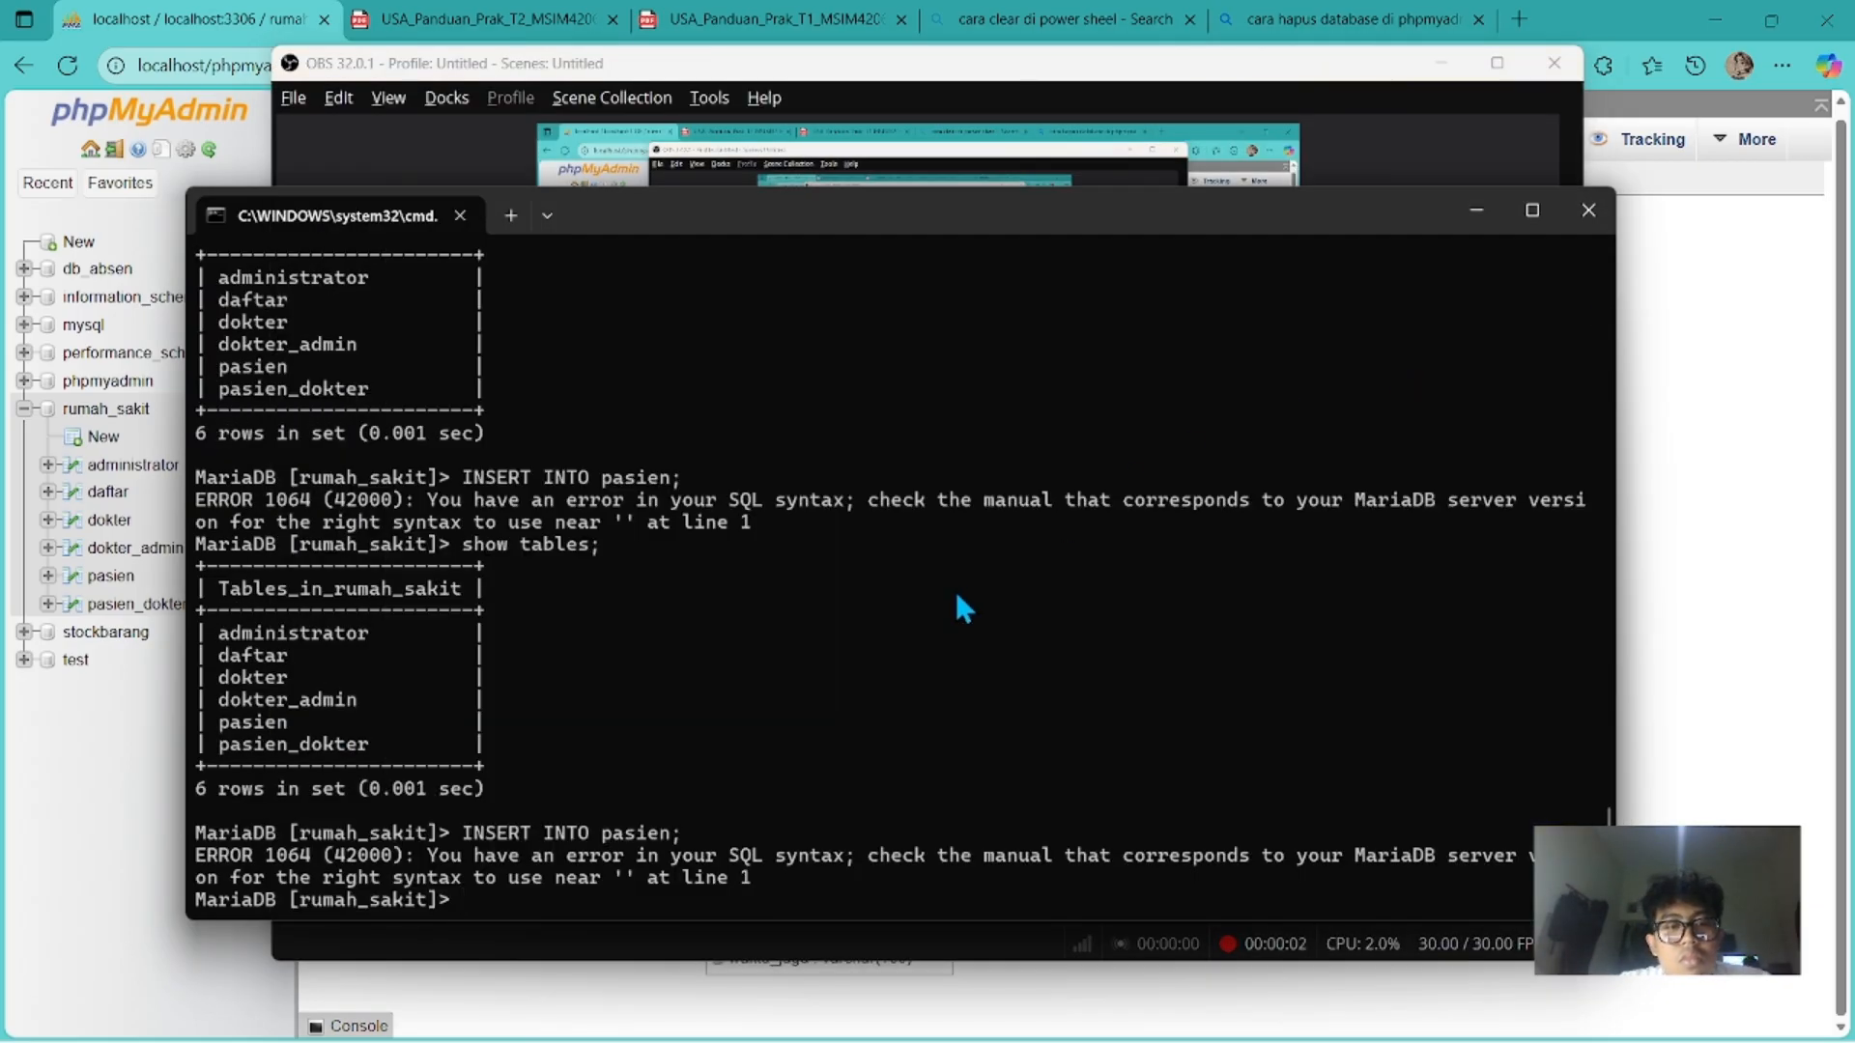
{"action": "type", "text": "INSER"}
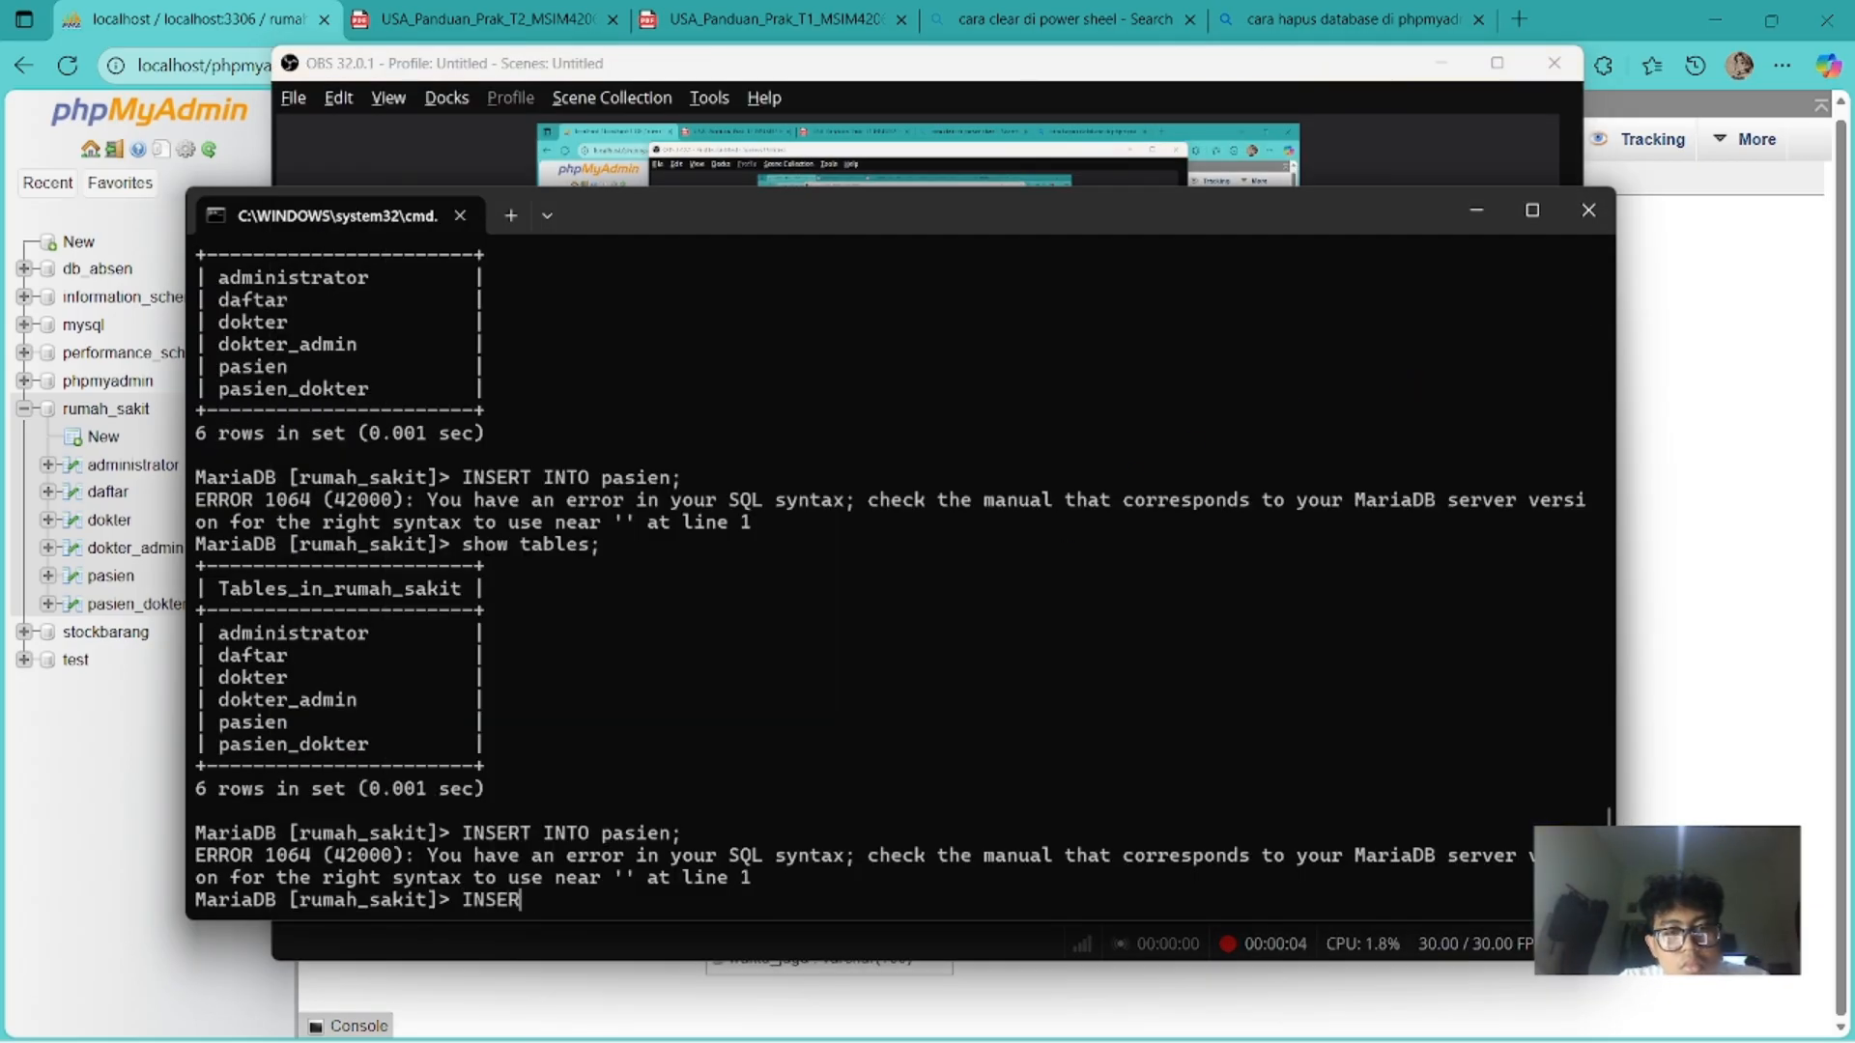
{"action": "type", "text": "T INTO"}
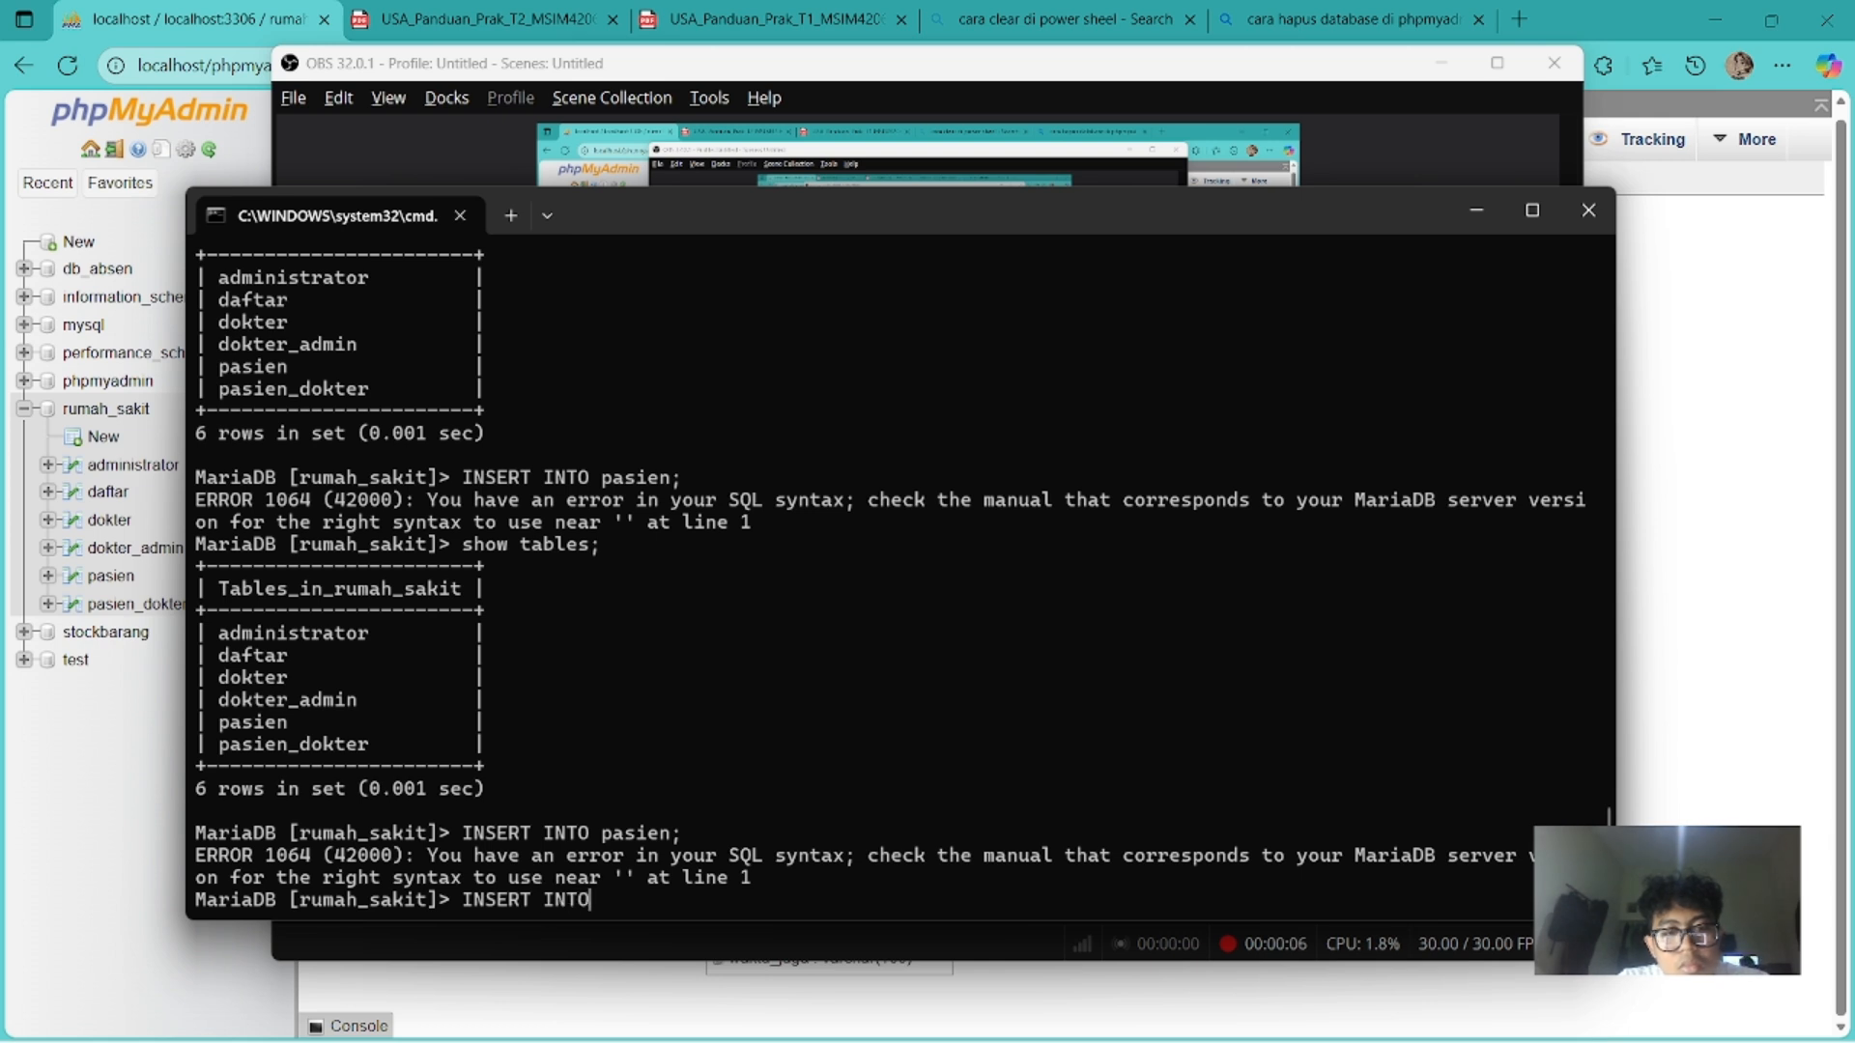
{"action": "type", "text": " pasien"}
{"action": "key", "text": "Return"}
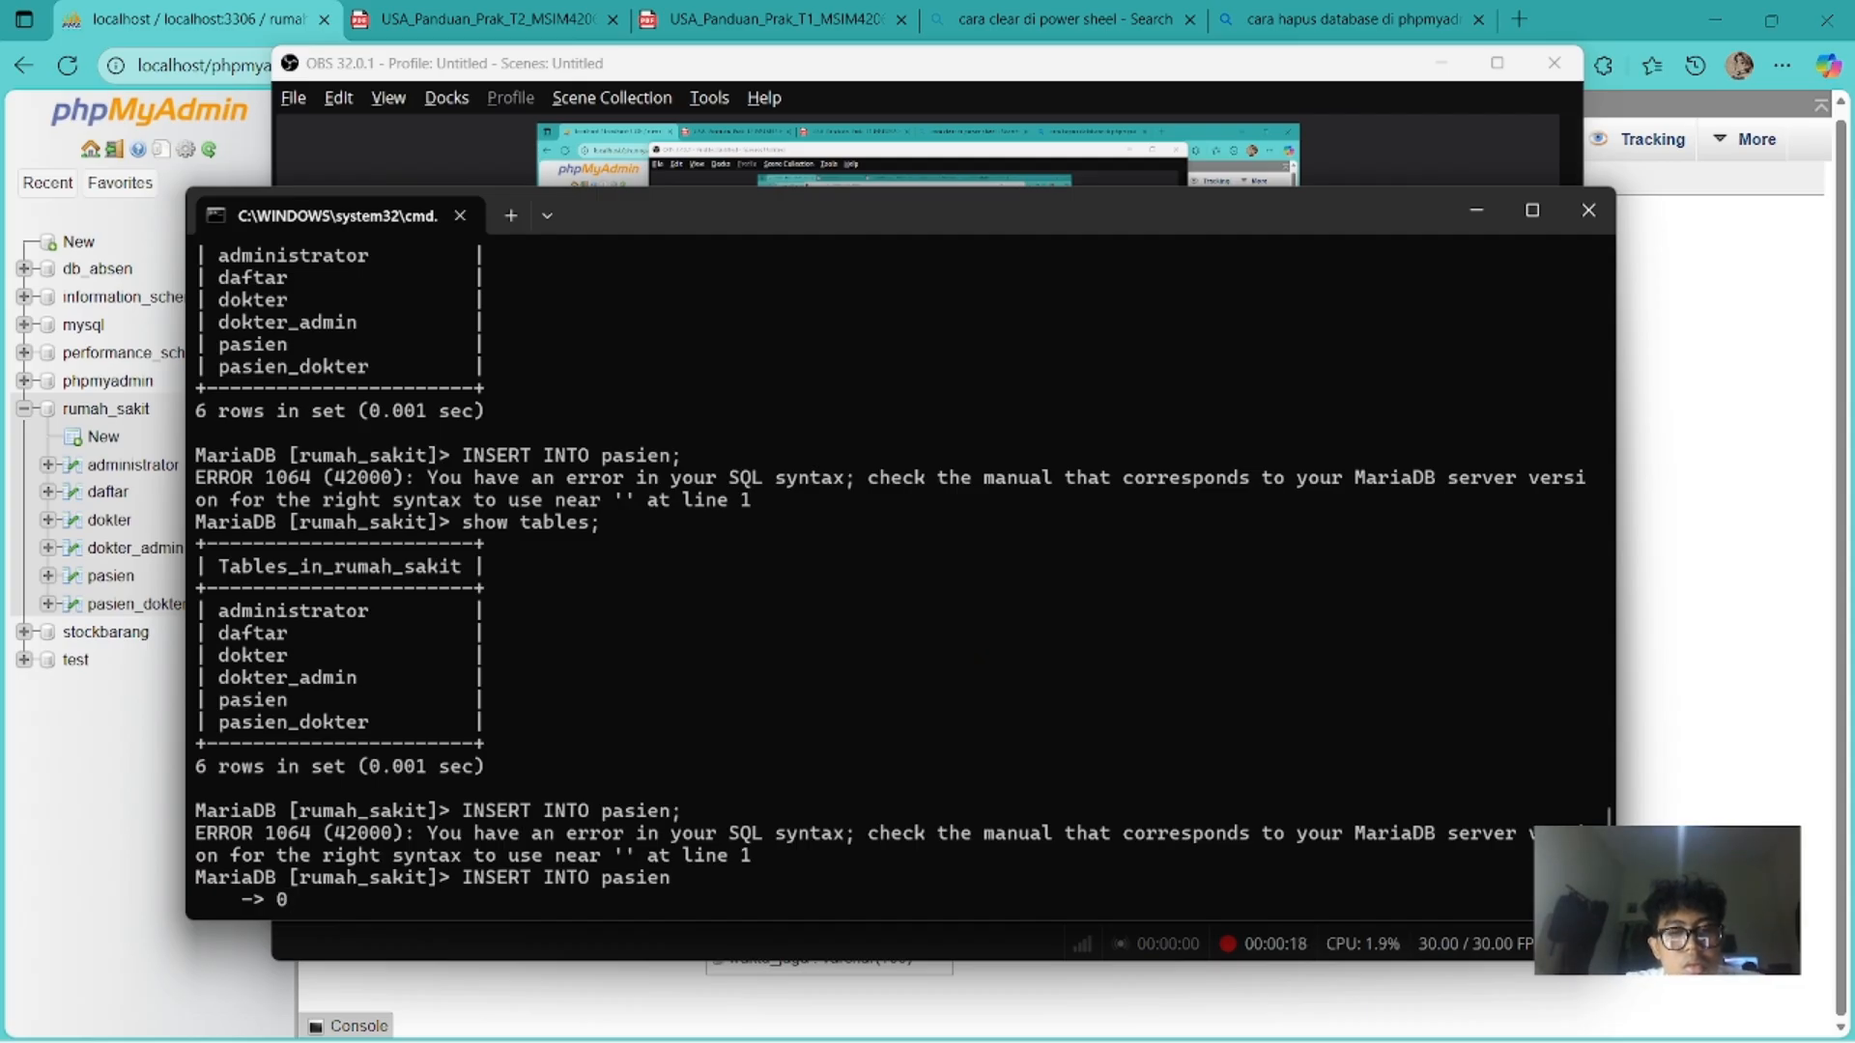
Open the insert statement's column list with id_pasien, nama_pasien and alamat_pasien.
{"action": "key", "text": "BackSpace"}
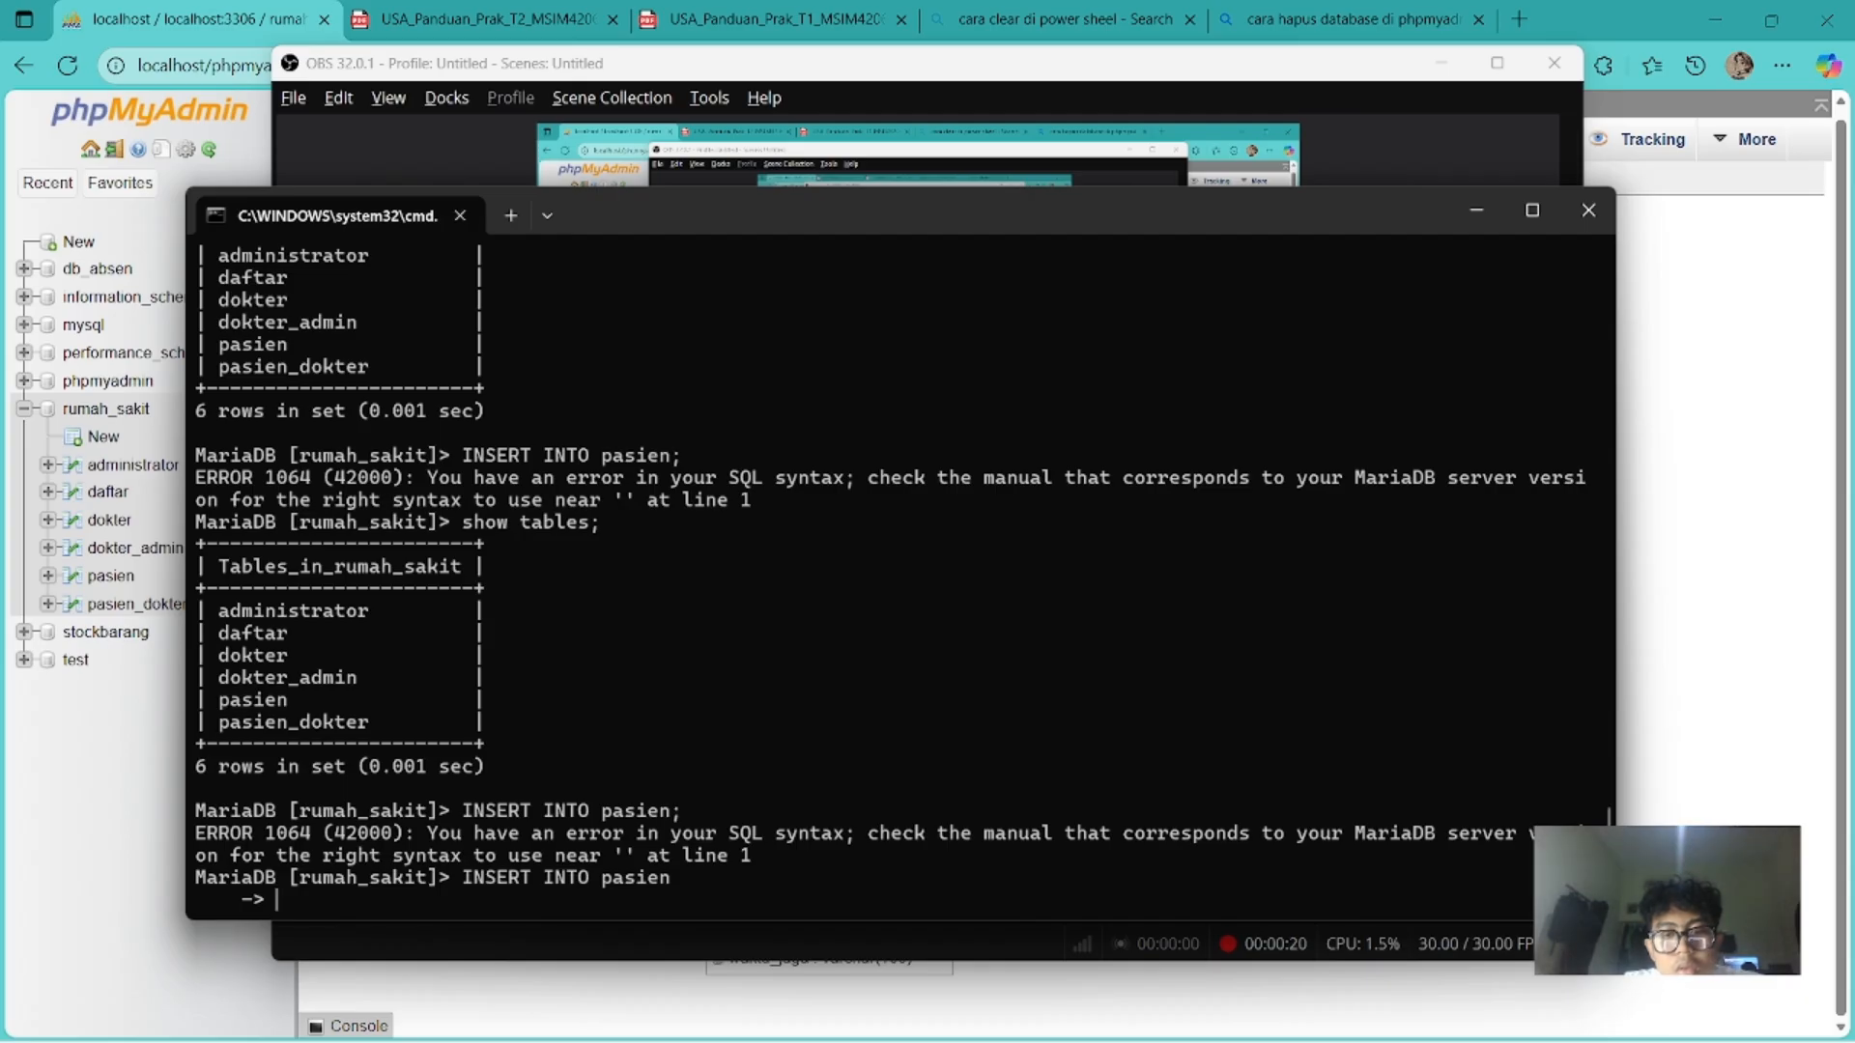
{"action": "type", "text": "(id_pasien"}
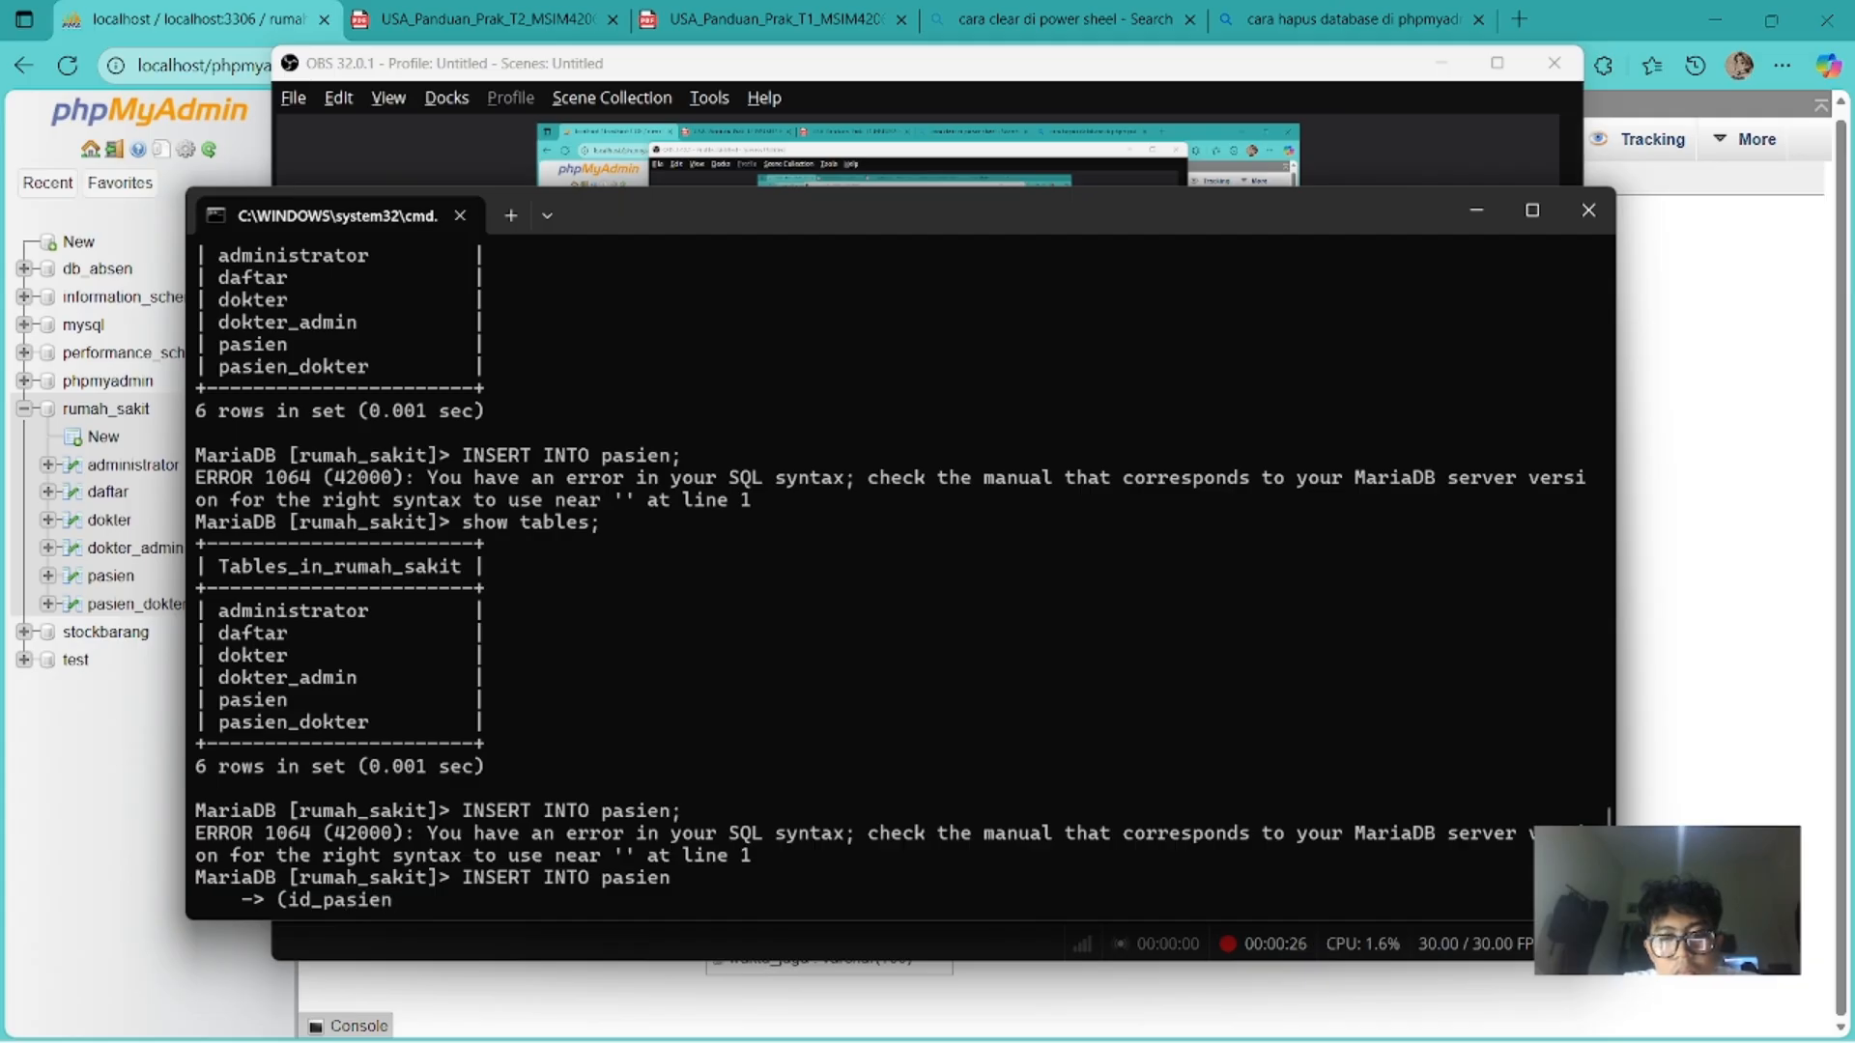
{"action": "type", "text": ","}
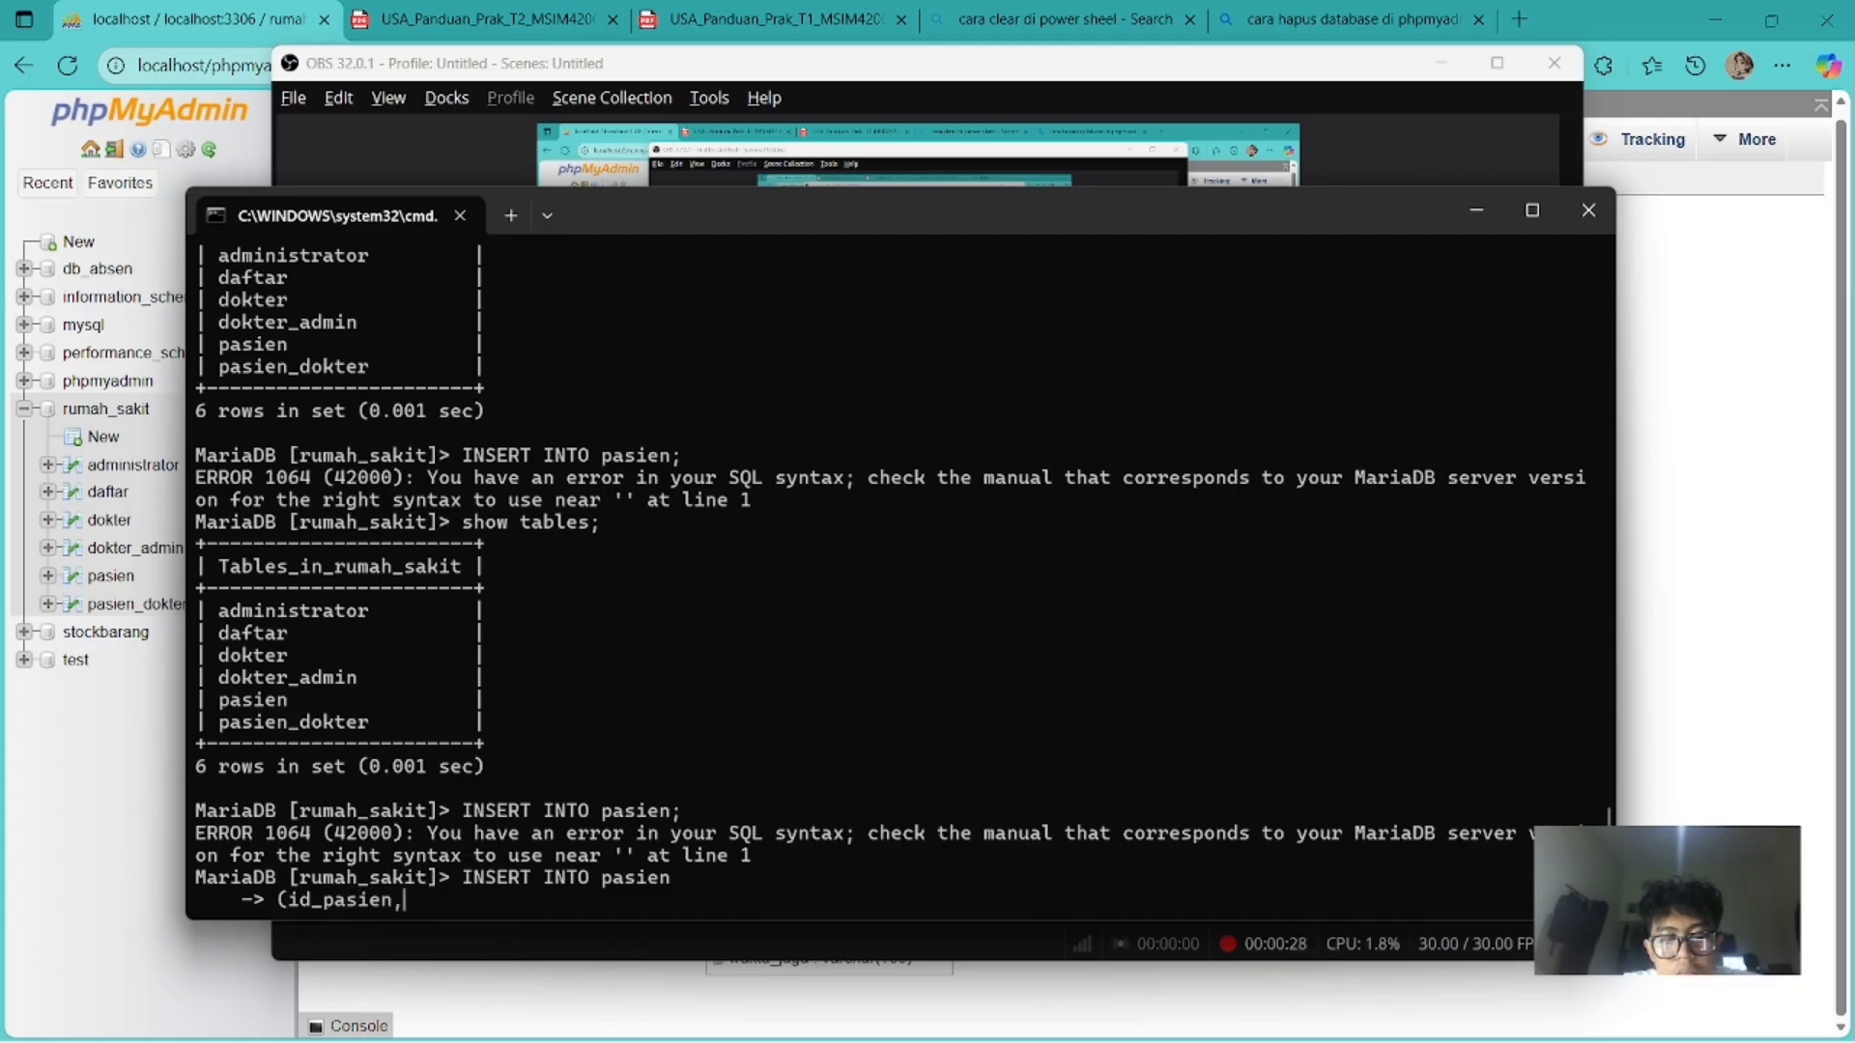
{"action": "type", "text": "nama_pasien,a"}
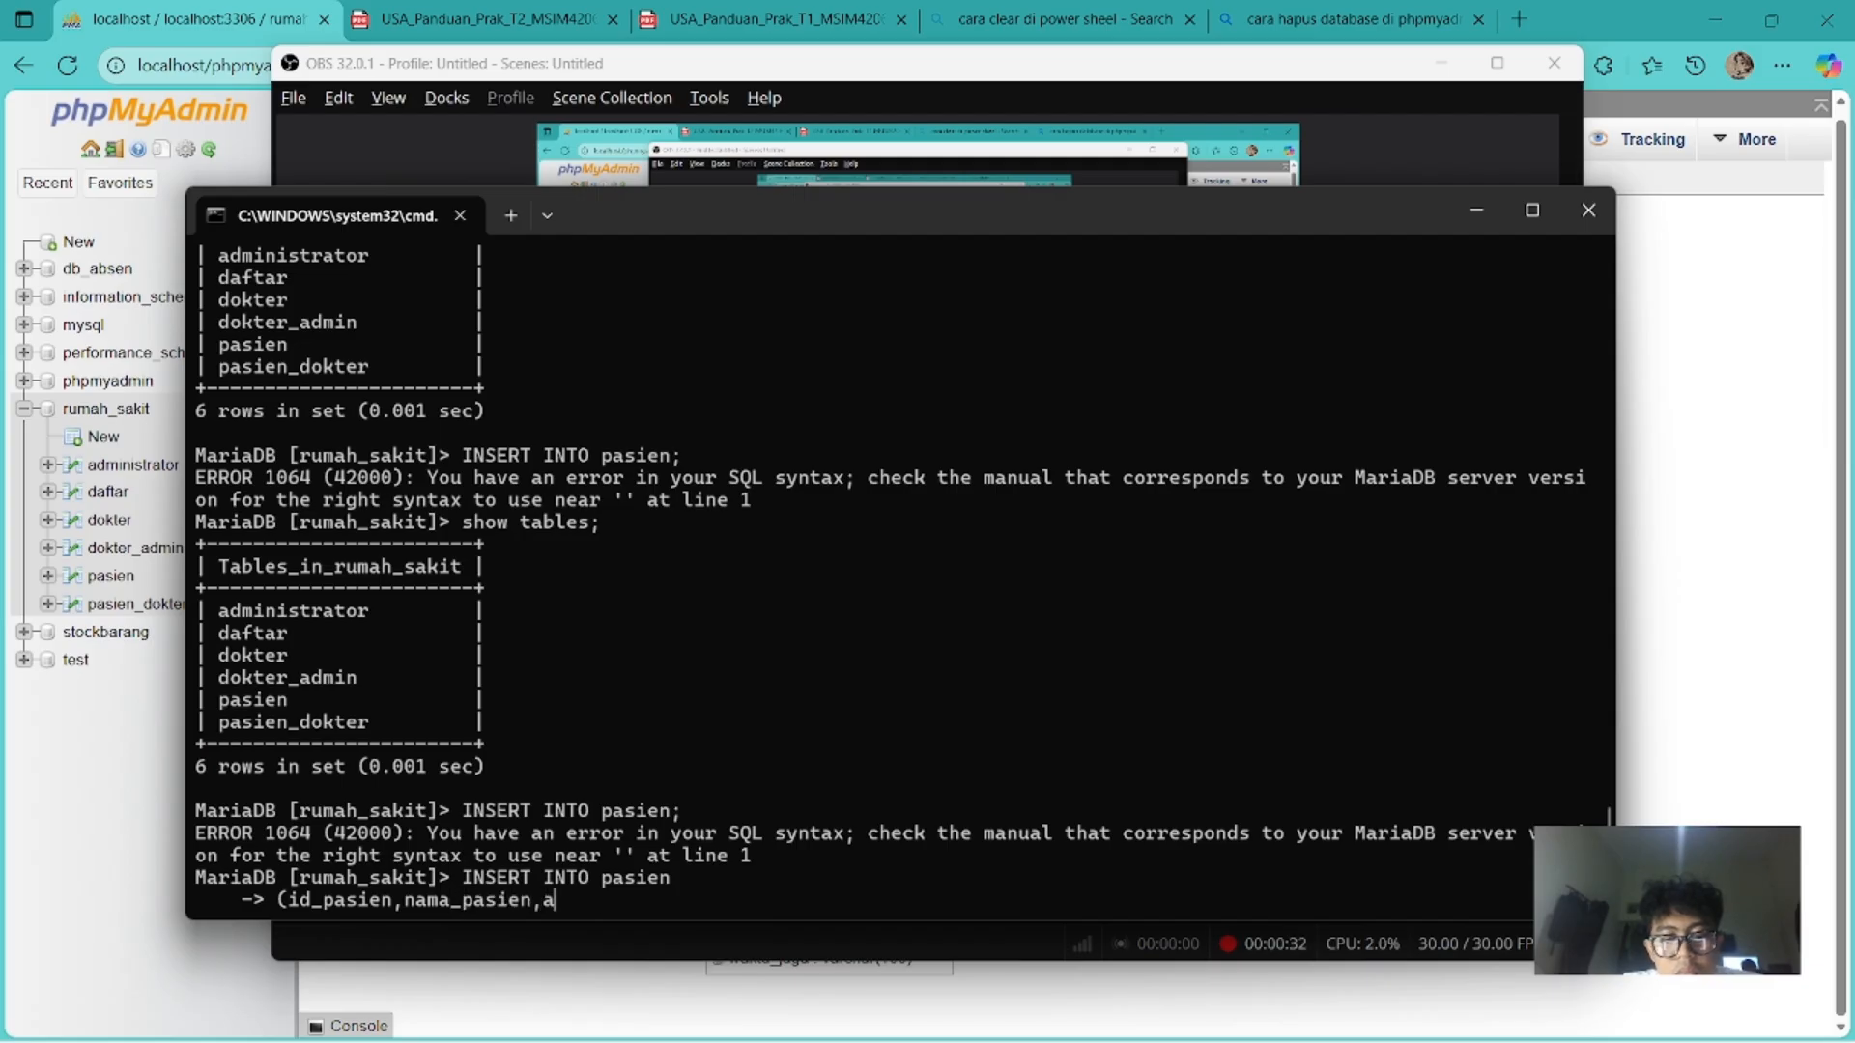
{"action": "type", "text": "lamt"}
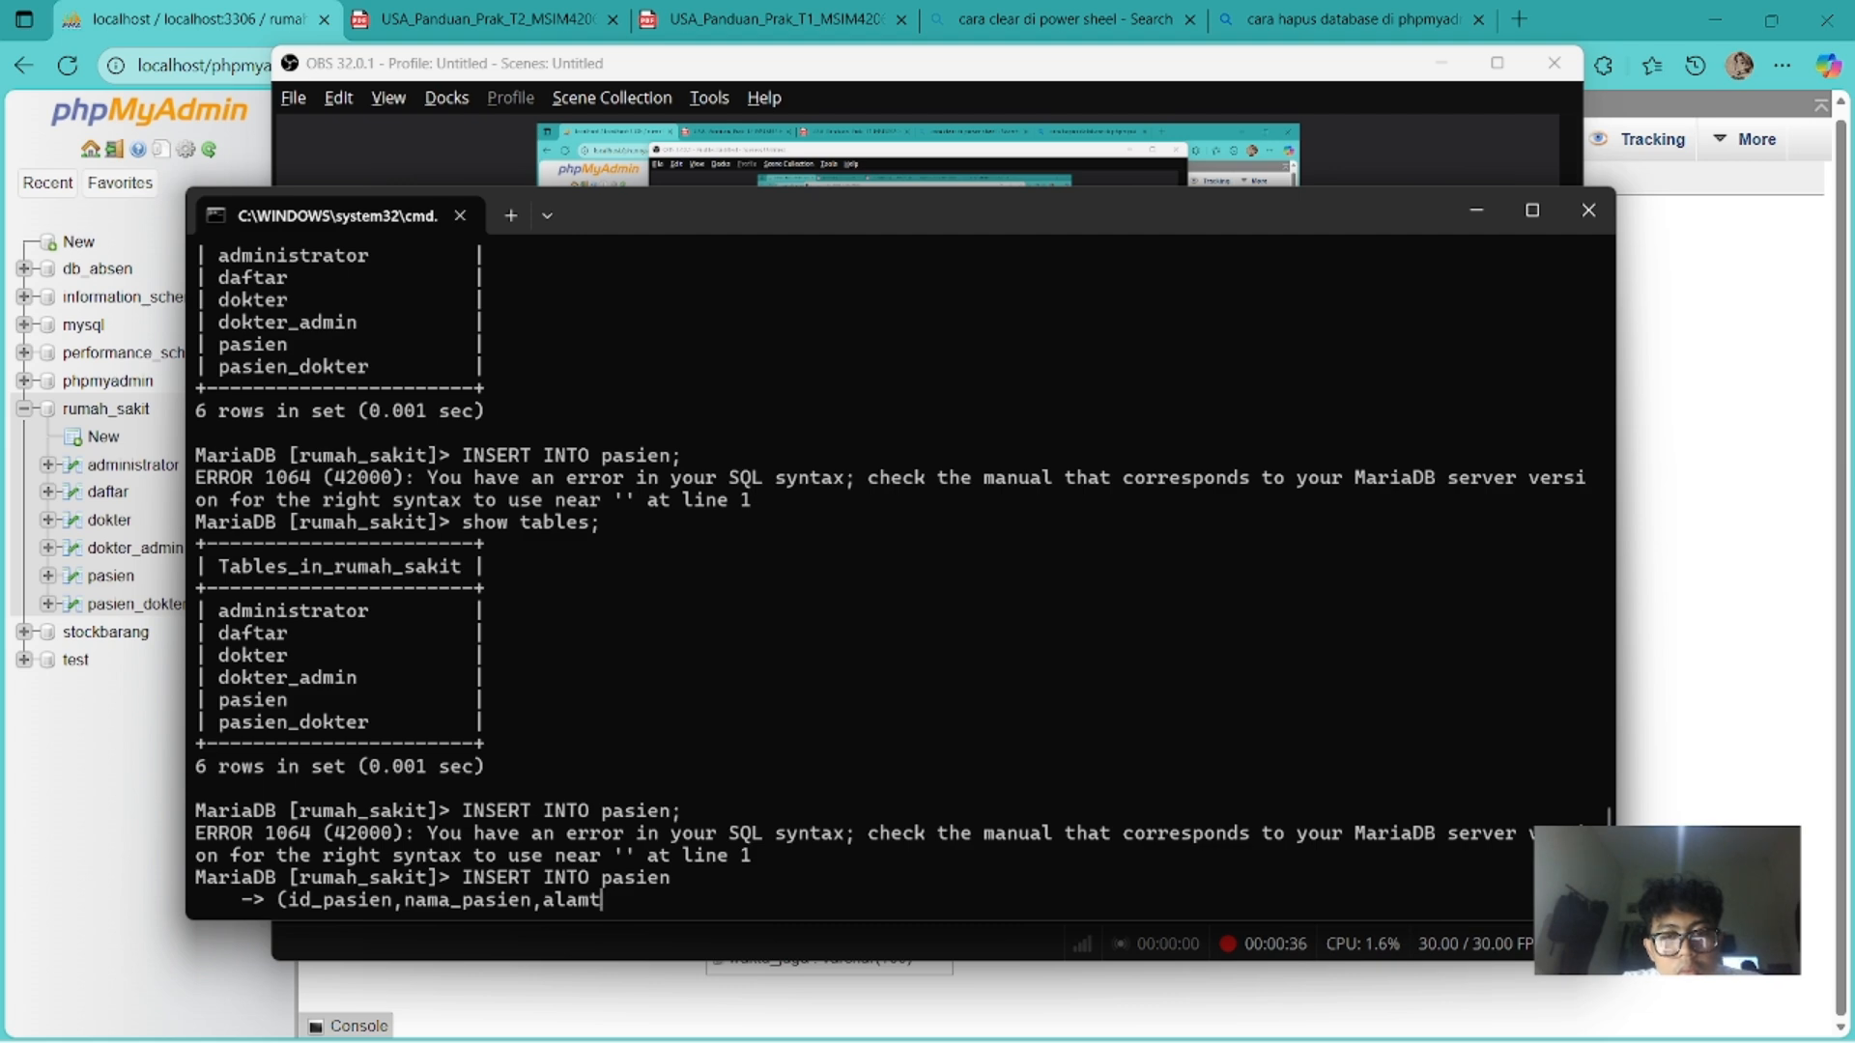
{"action": "left_click_drag", "start_coordinate": [1036, 230], "coordinate": [1079, 102]}
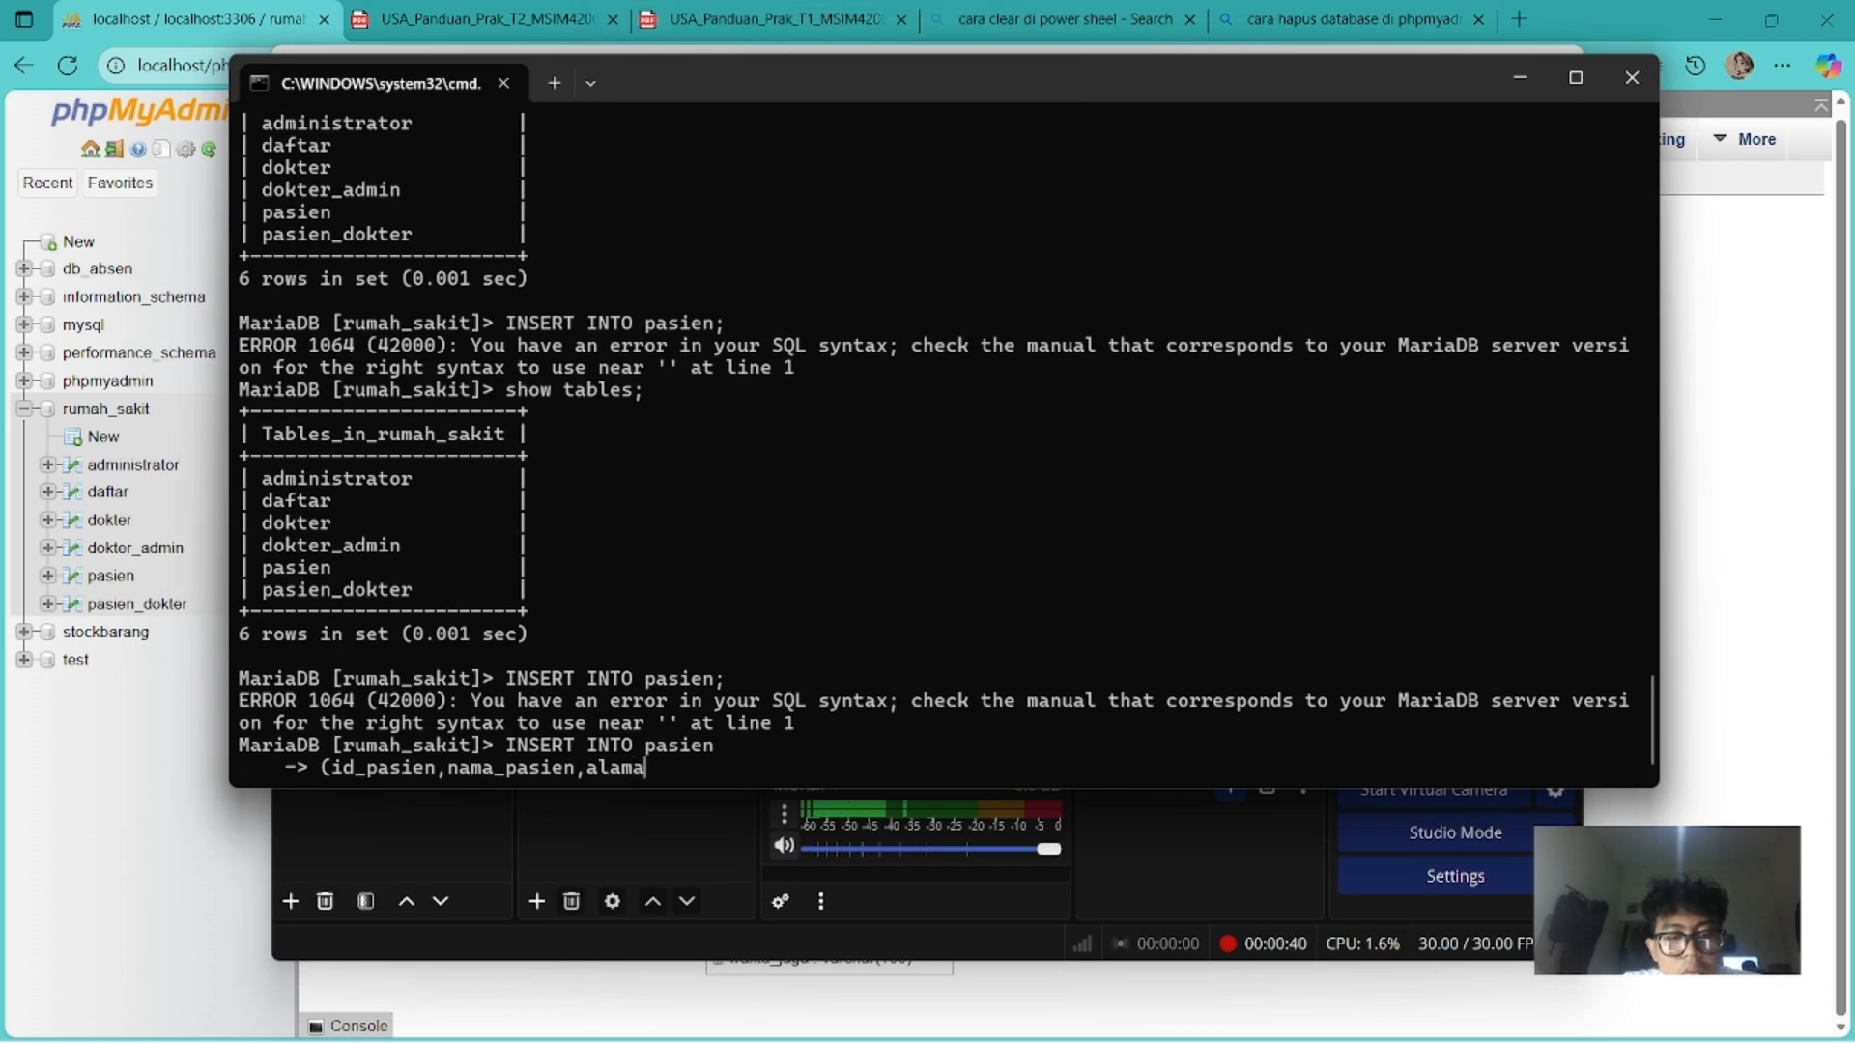
{"action": "type", "text": "t_pasien"}
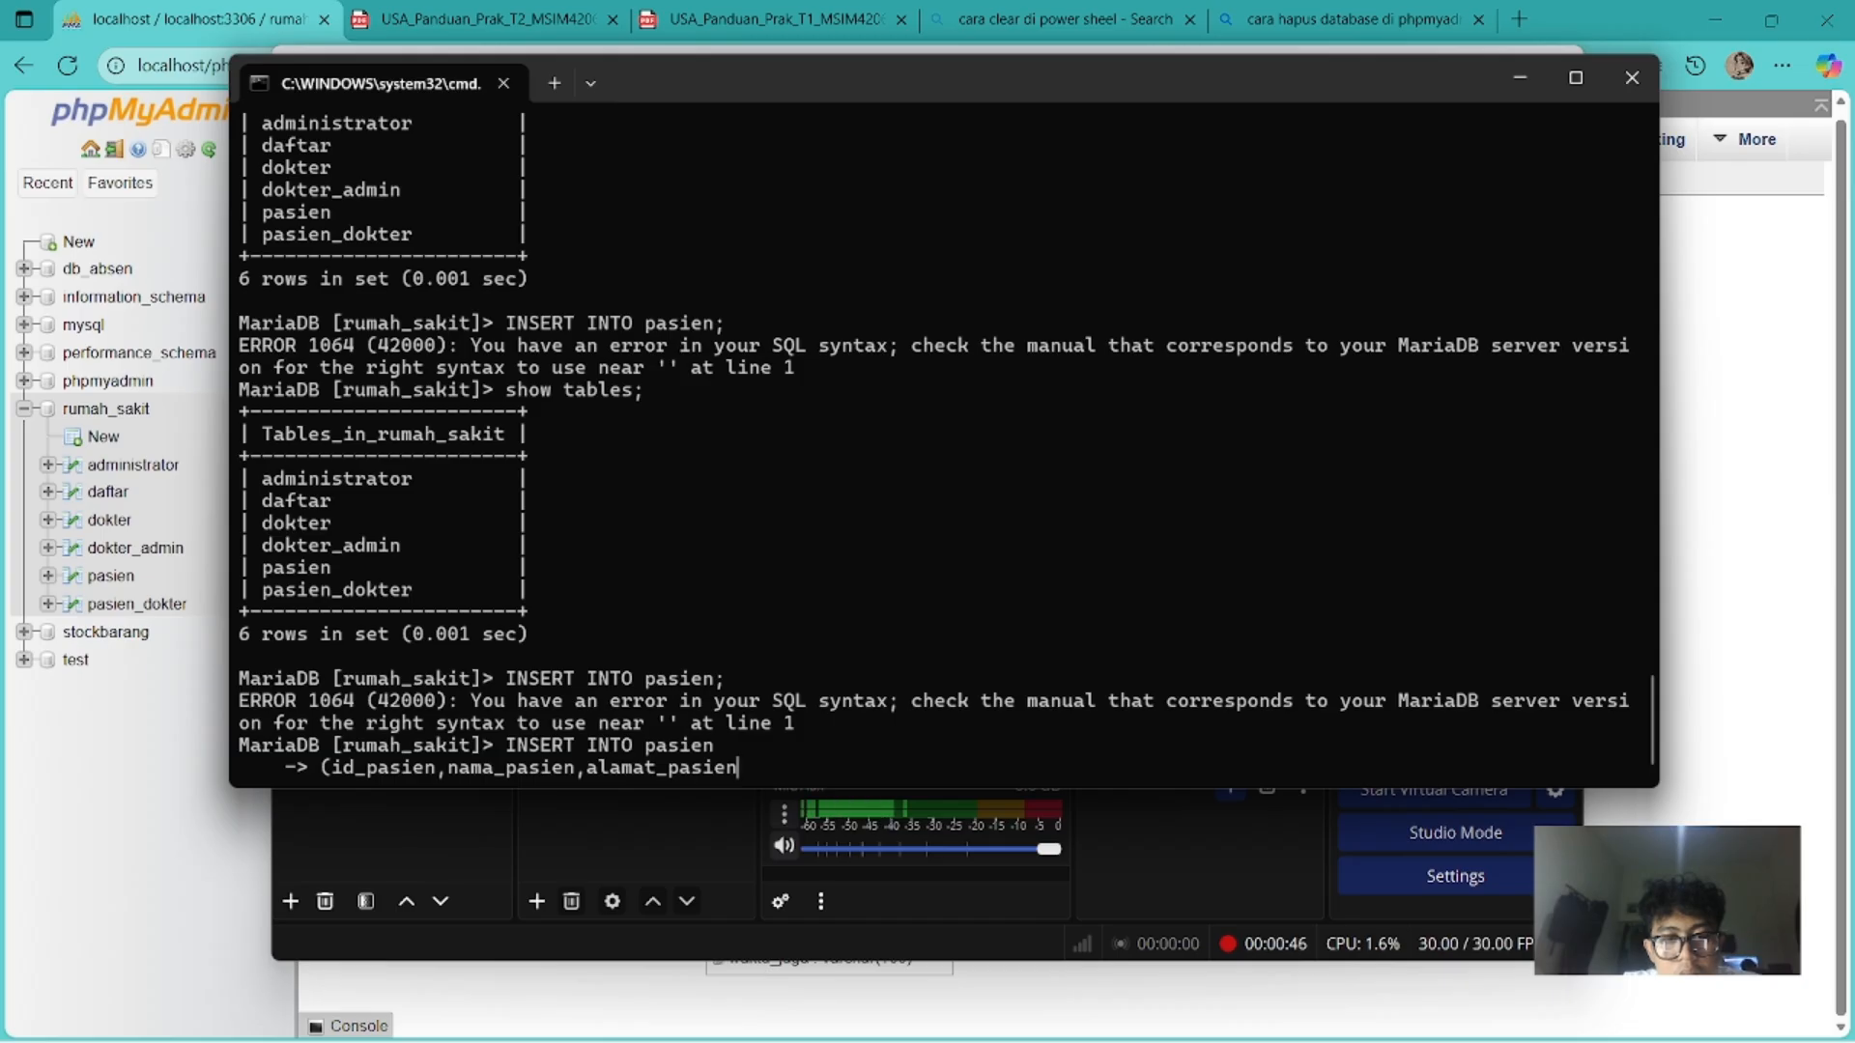
Add jenis_kelamin as the last column in the insert statement and close the column list.
{"action": "type", "text": ", j"}
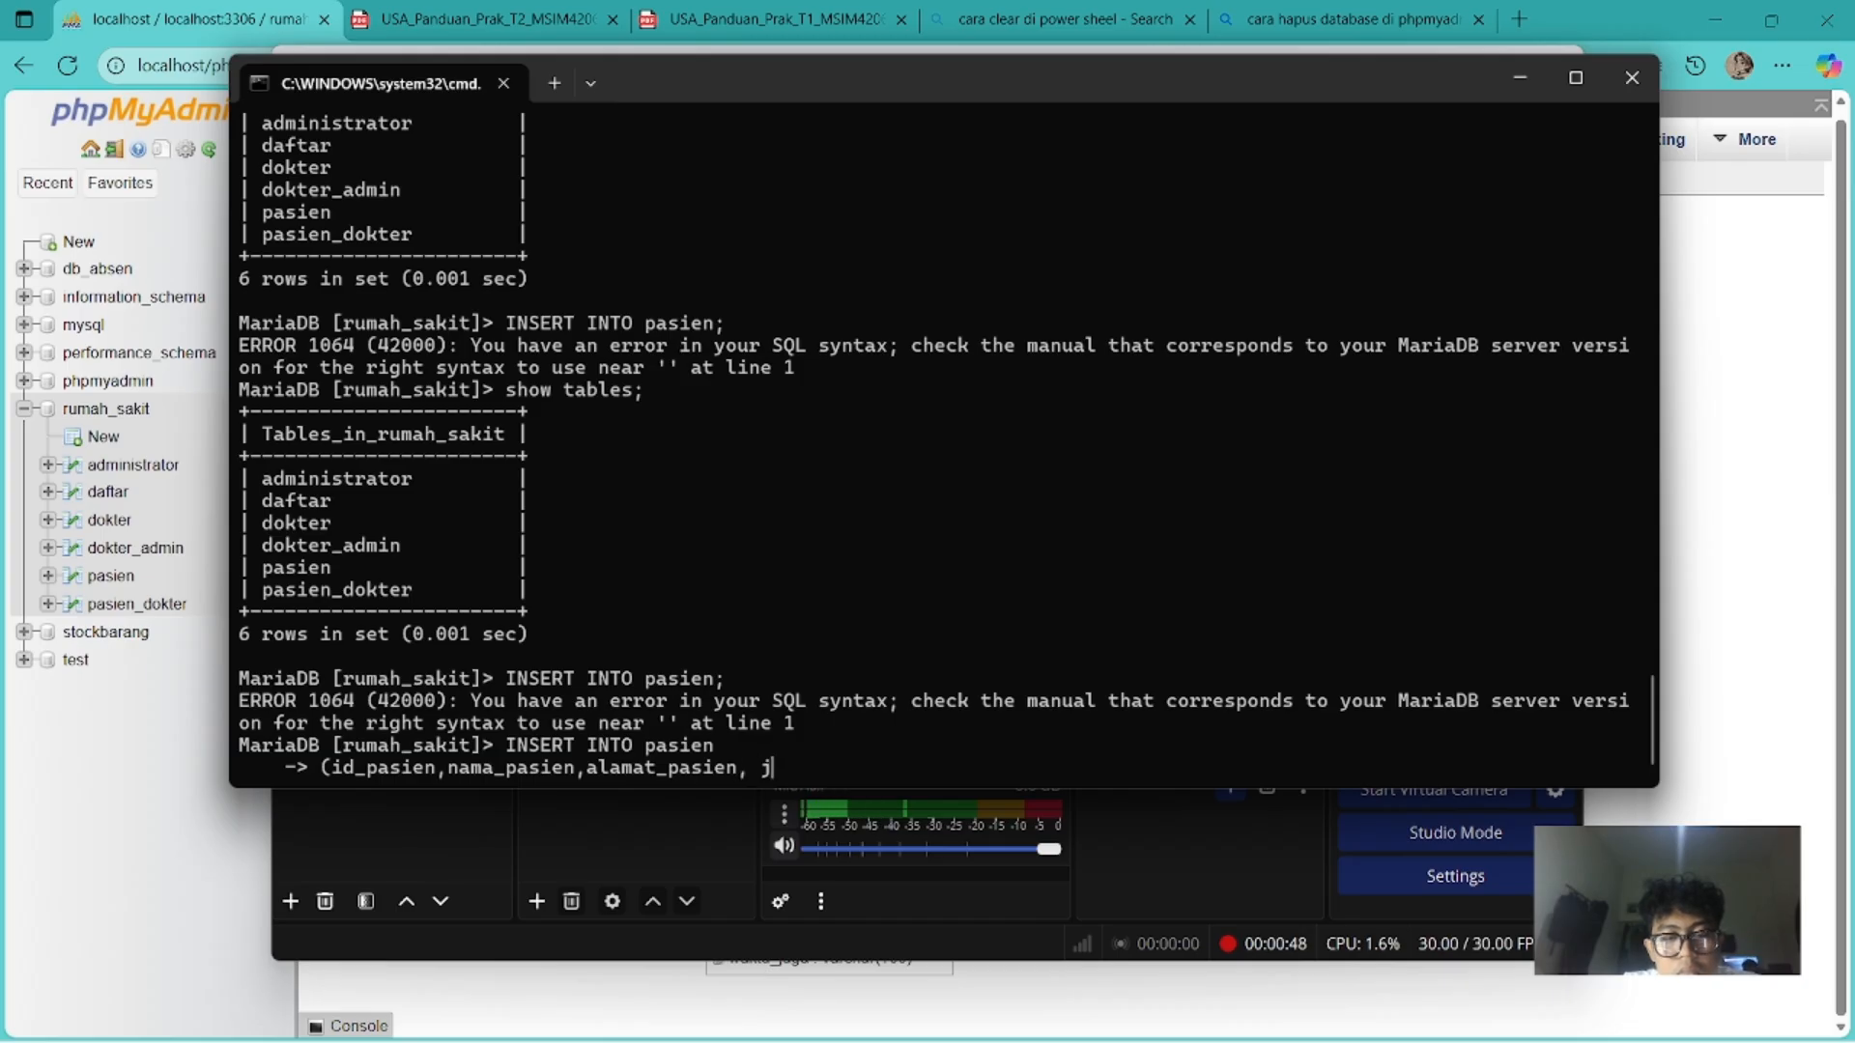
{"action": "type", "text": "en"}
{"action": "key", "text": "BackSpace"}
{"action": "key", "text": "BackSpace"}
{"action": "key", "text": "BackSpace"}
{"action": "key", "text": "BackSpace"}
{"action": "type", "text": "jen"}
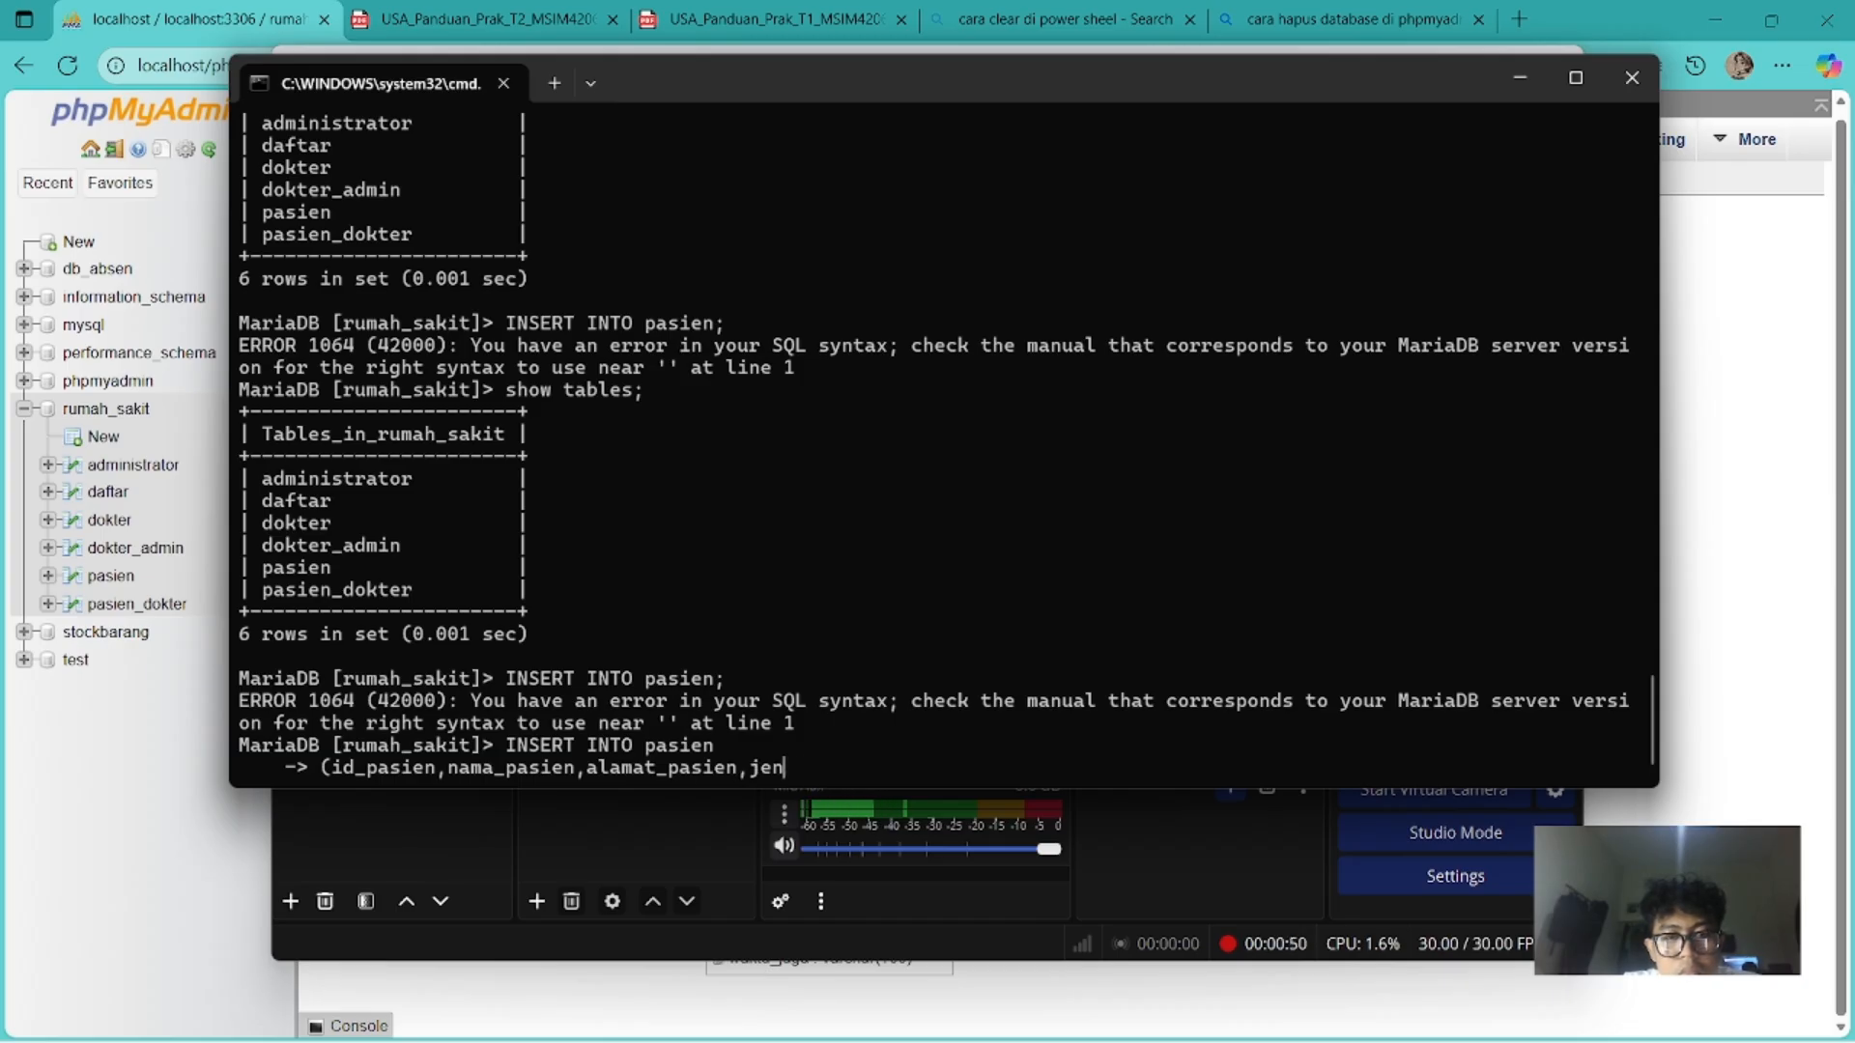
{"action": "type", "text": "is_"}
{"action": "type", "text": "kelamin"}
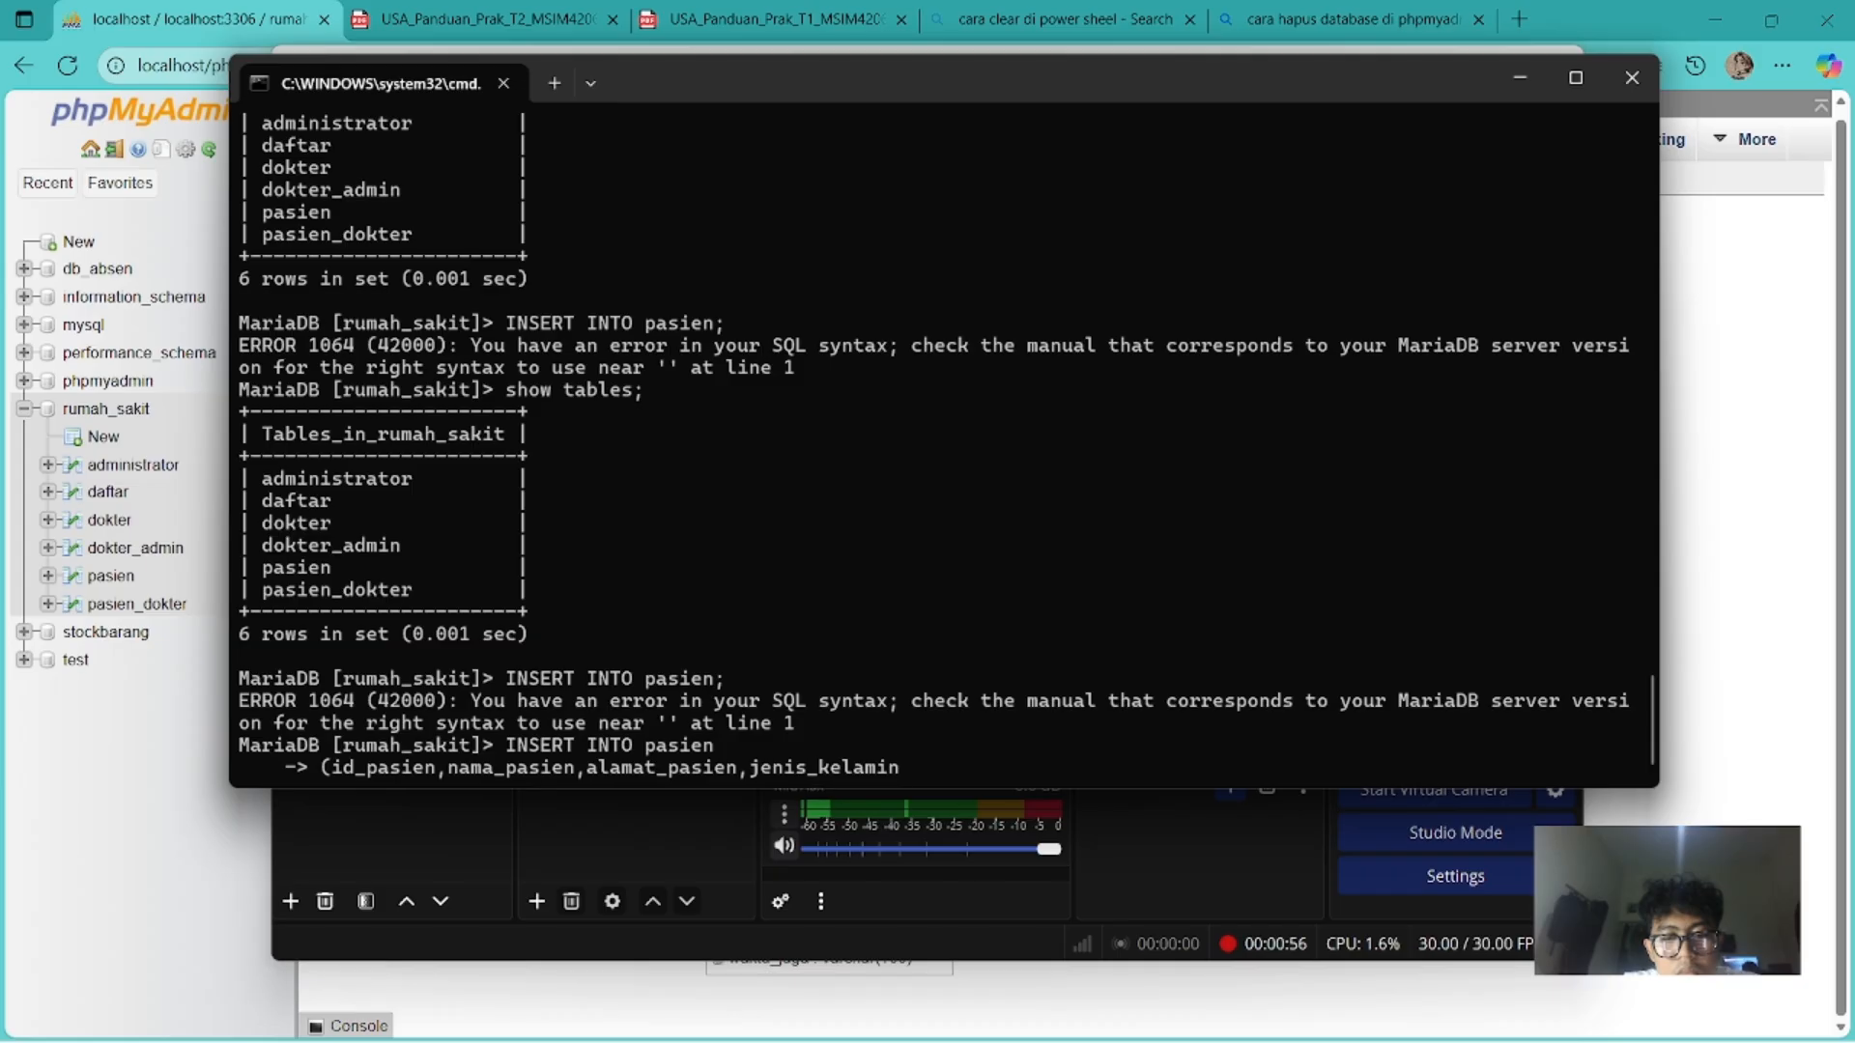
{"action": "type", "text": ")"}
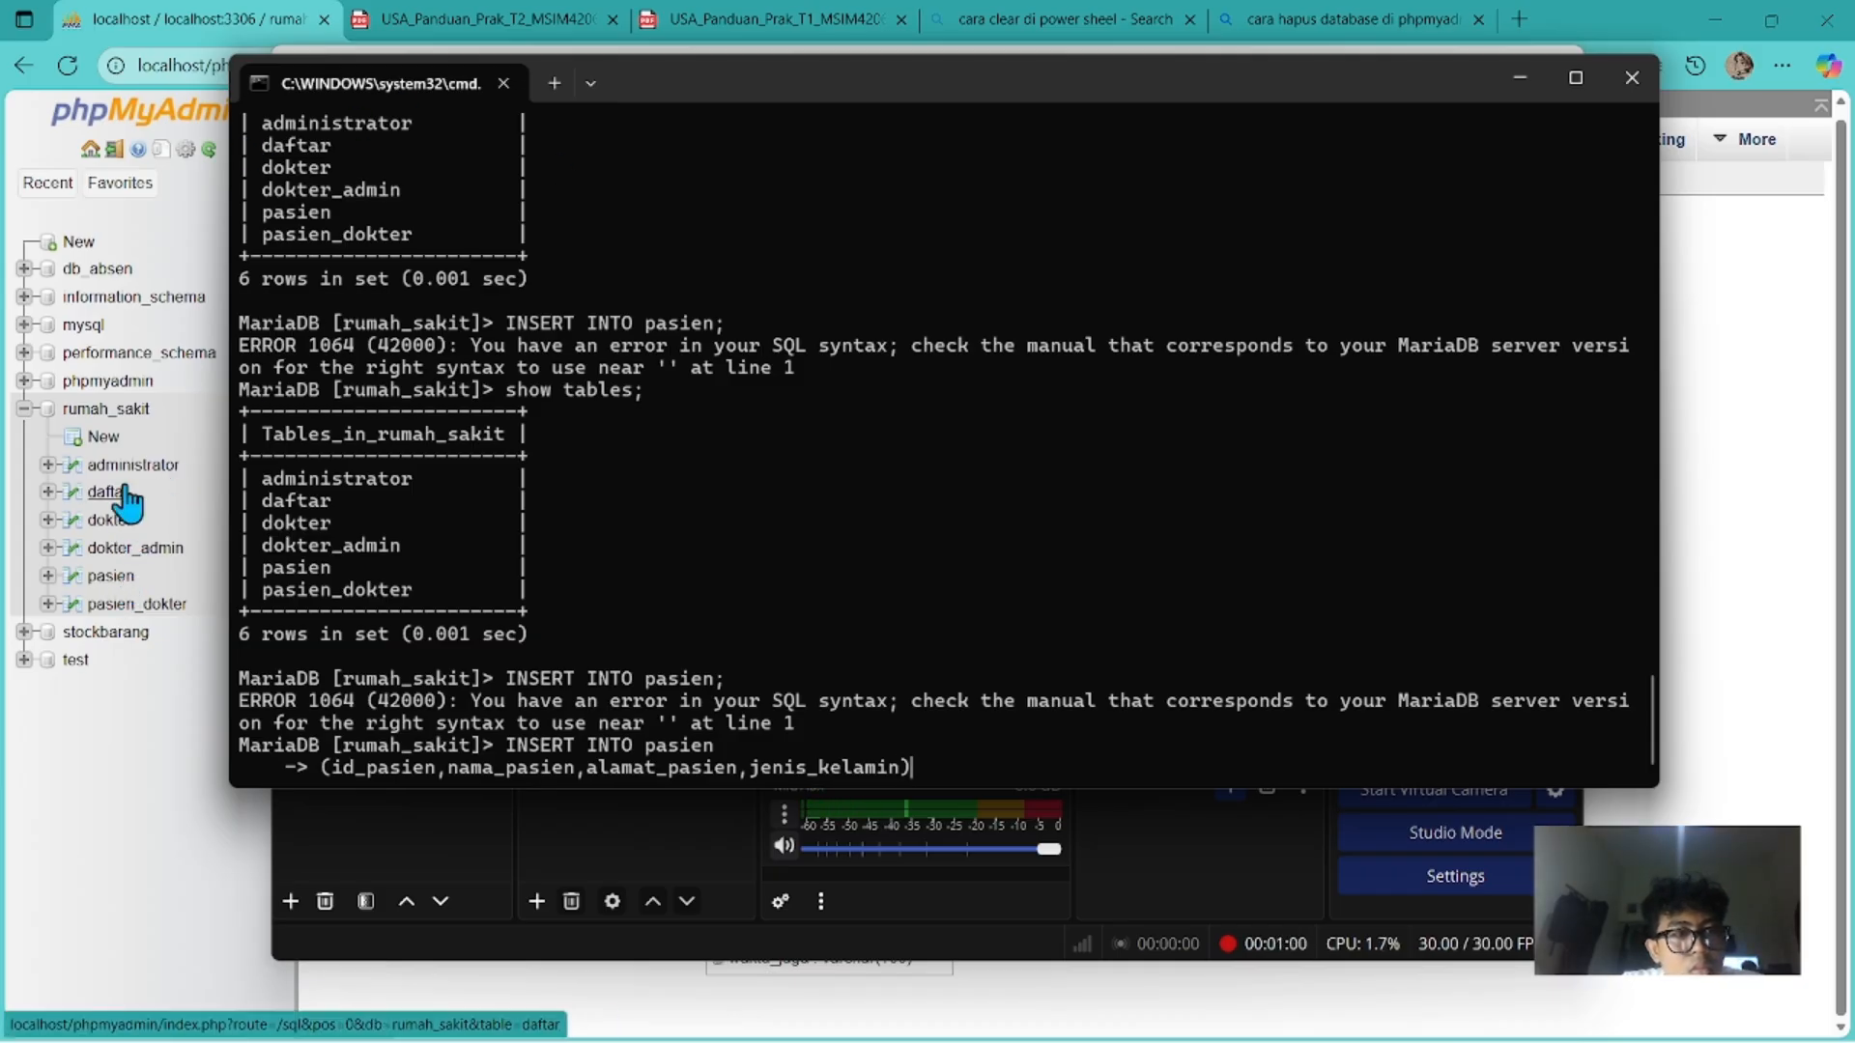
Switch to phpMyAdmin to check the pasien table's columns in the diagram, and return to the MariaDB command line.
{"action": "left_click", "coordinate": [179, 734]}
{"action": "left_click_drag", "start_coordinate": [179, 734], "coordinate": [113, 576]}
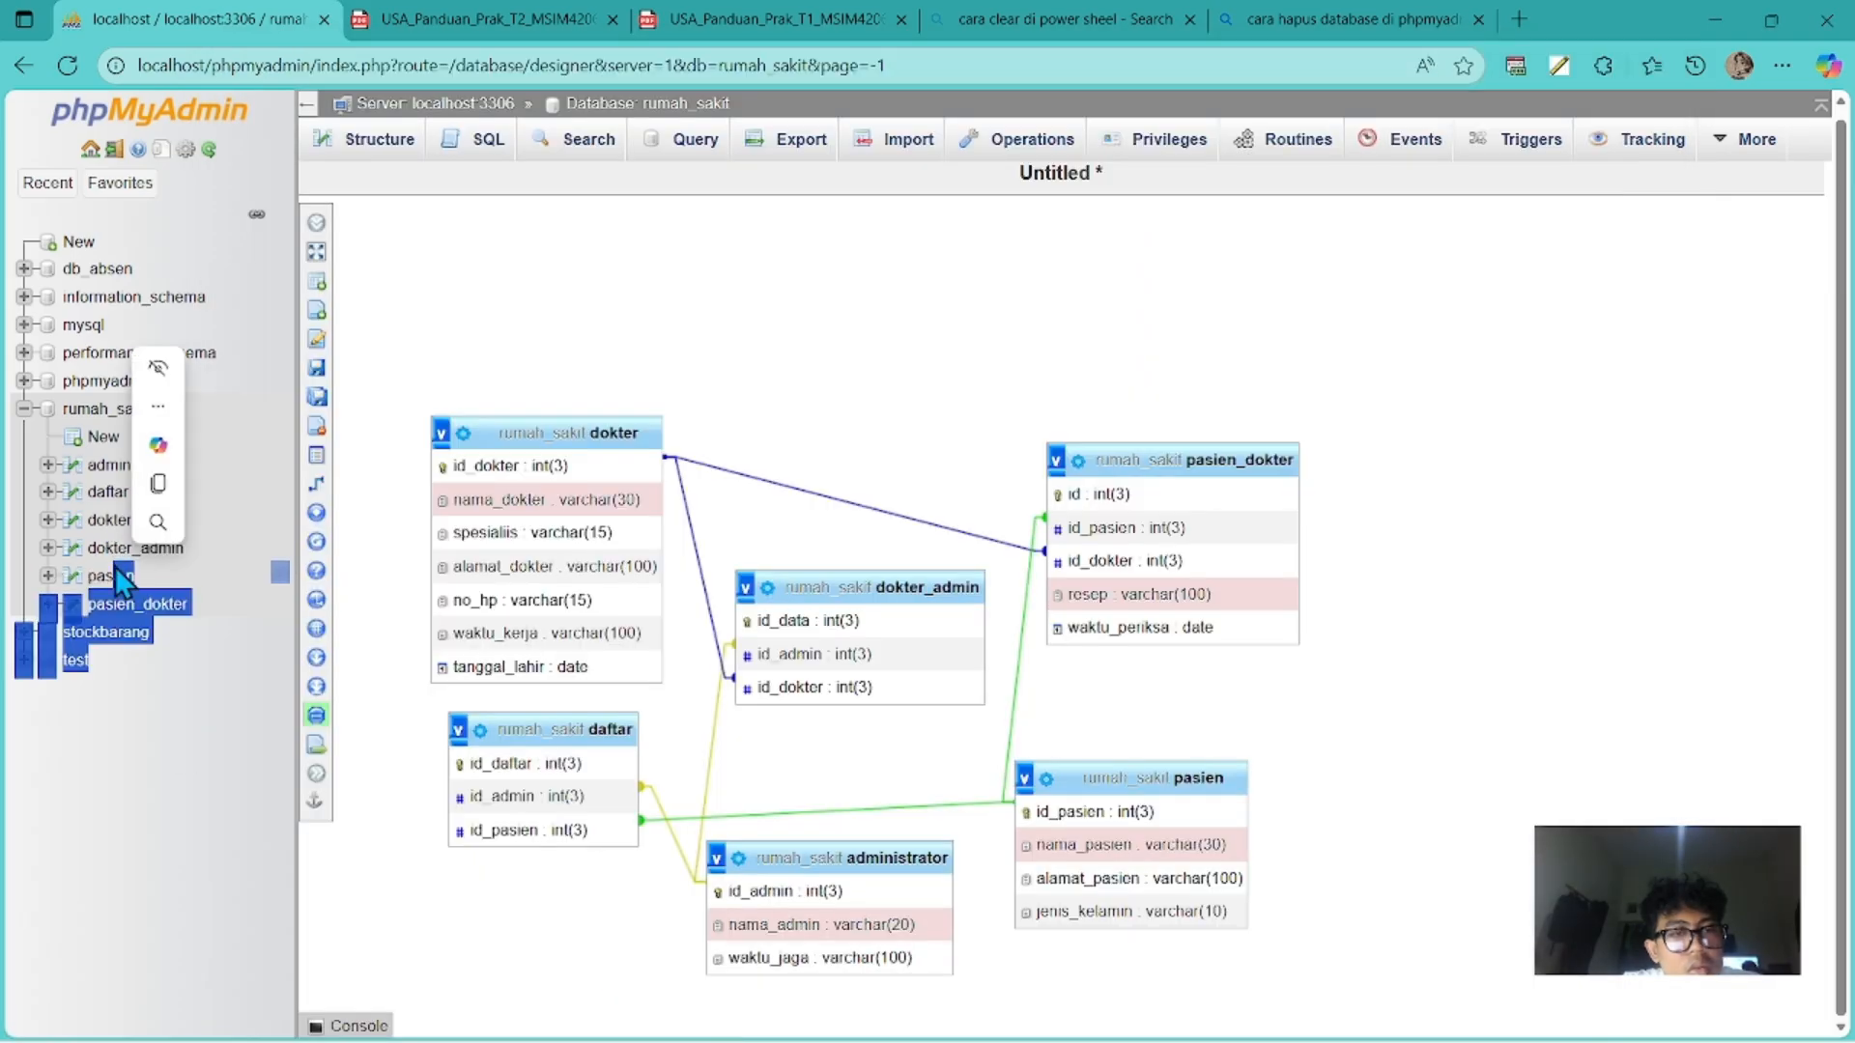
{"action": "scroll", "coordinate": [1020, 282], "scroll_direction": "down", "scroll_amount": 1}
{"action": "scroll", "coordinate": [1024, 283], "scroll_direction": "up", "scroll_amount": 1}
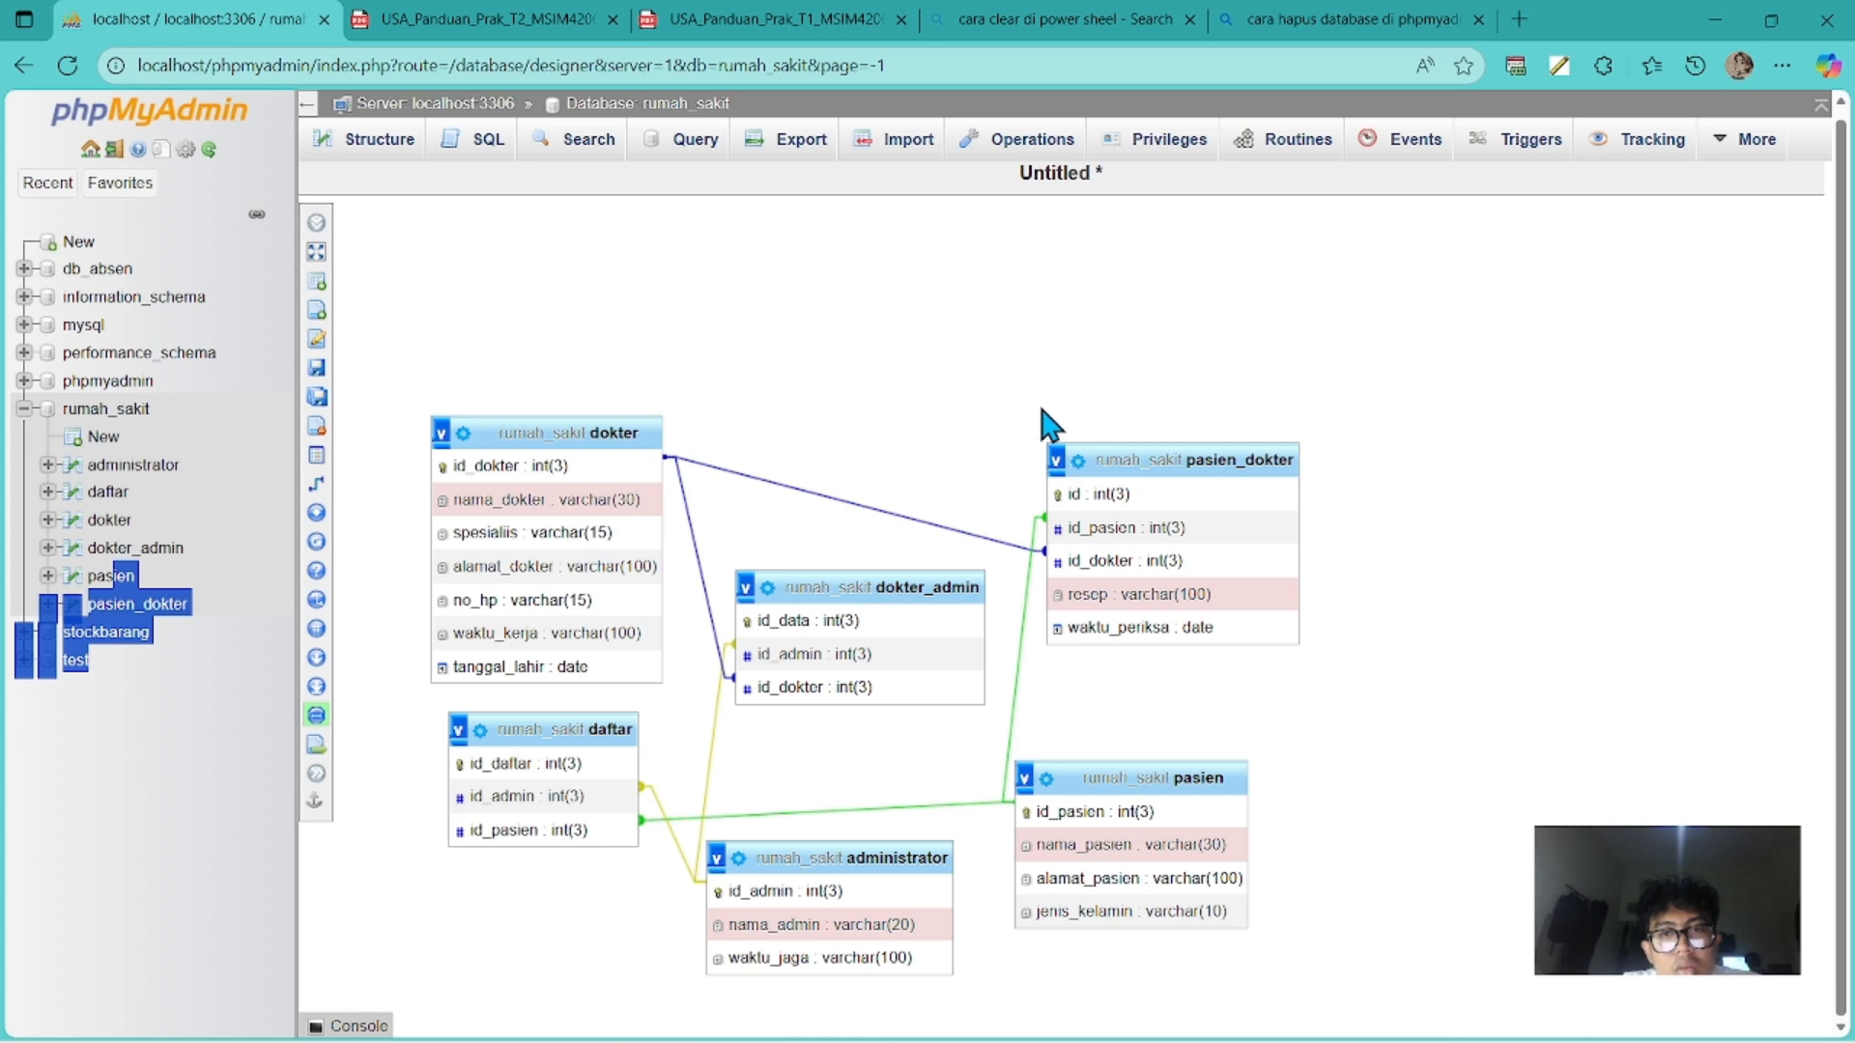
{"action": "left_click", "coordinate": [171, 747]}
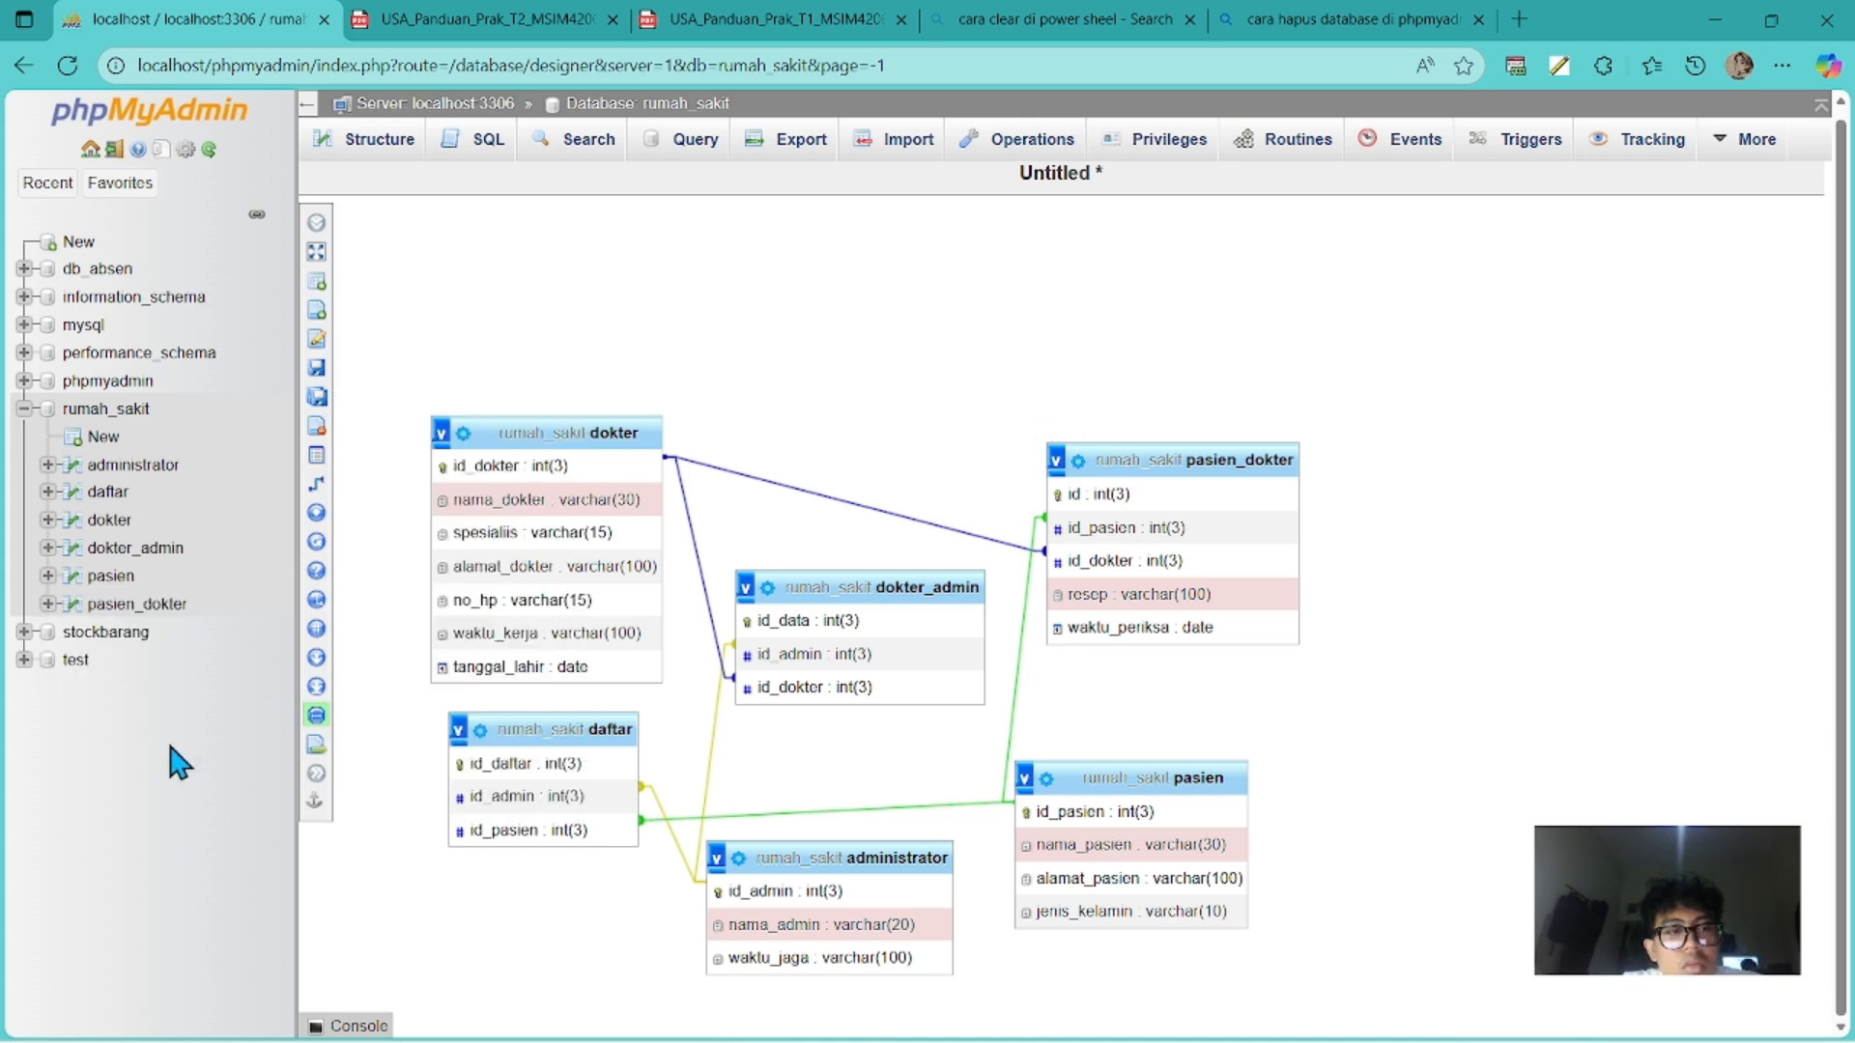
{"action": "key", "text": "alt+Tab"}
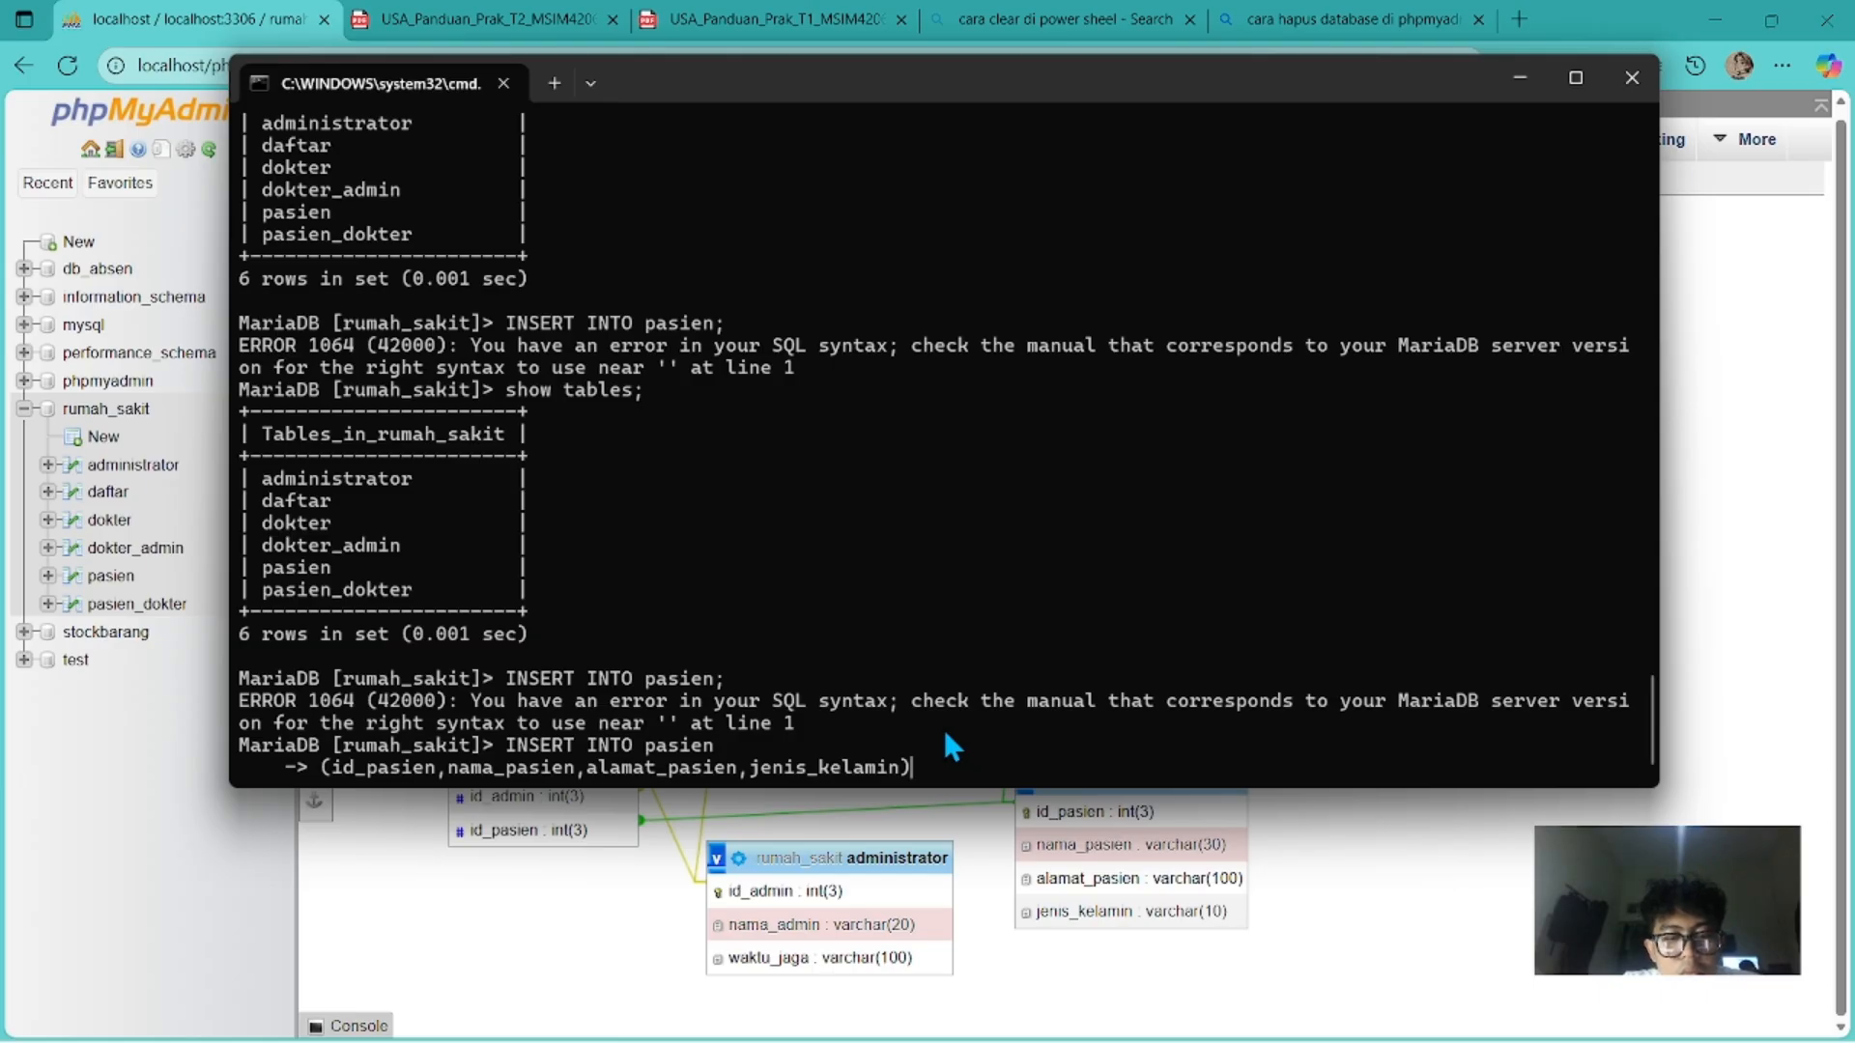
Continue the insert statement with VALUES, giving 1 for id_pasien and the patient's name for nama_pasien.
{"action": "type", "text": "VALUES"}
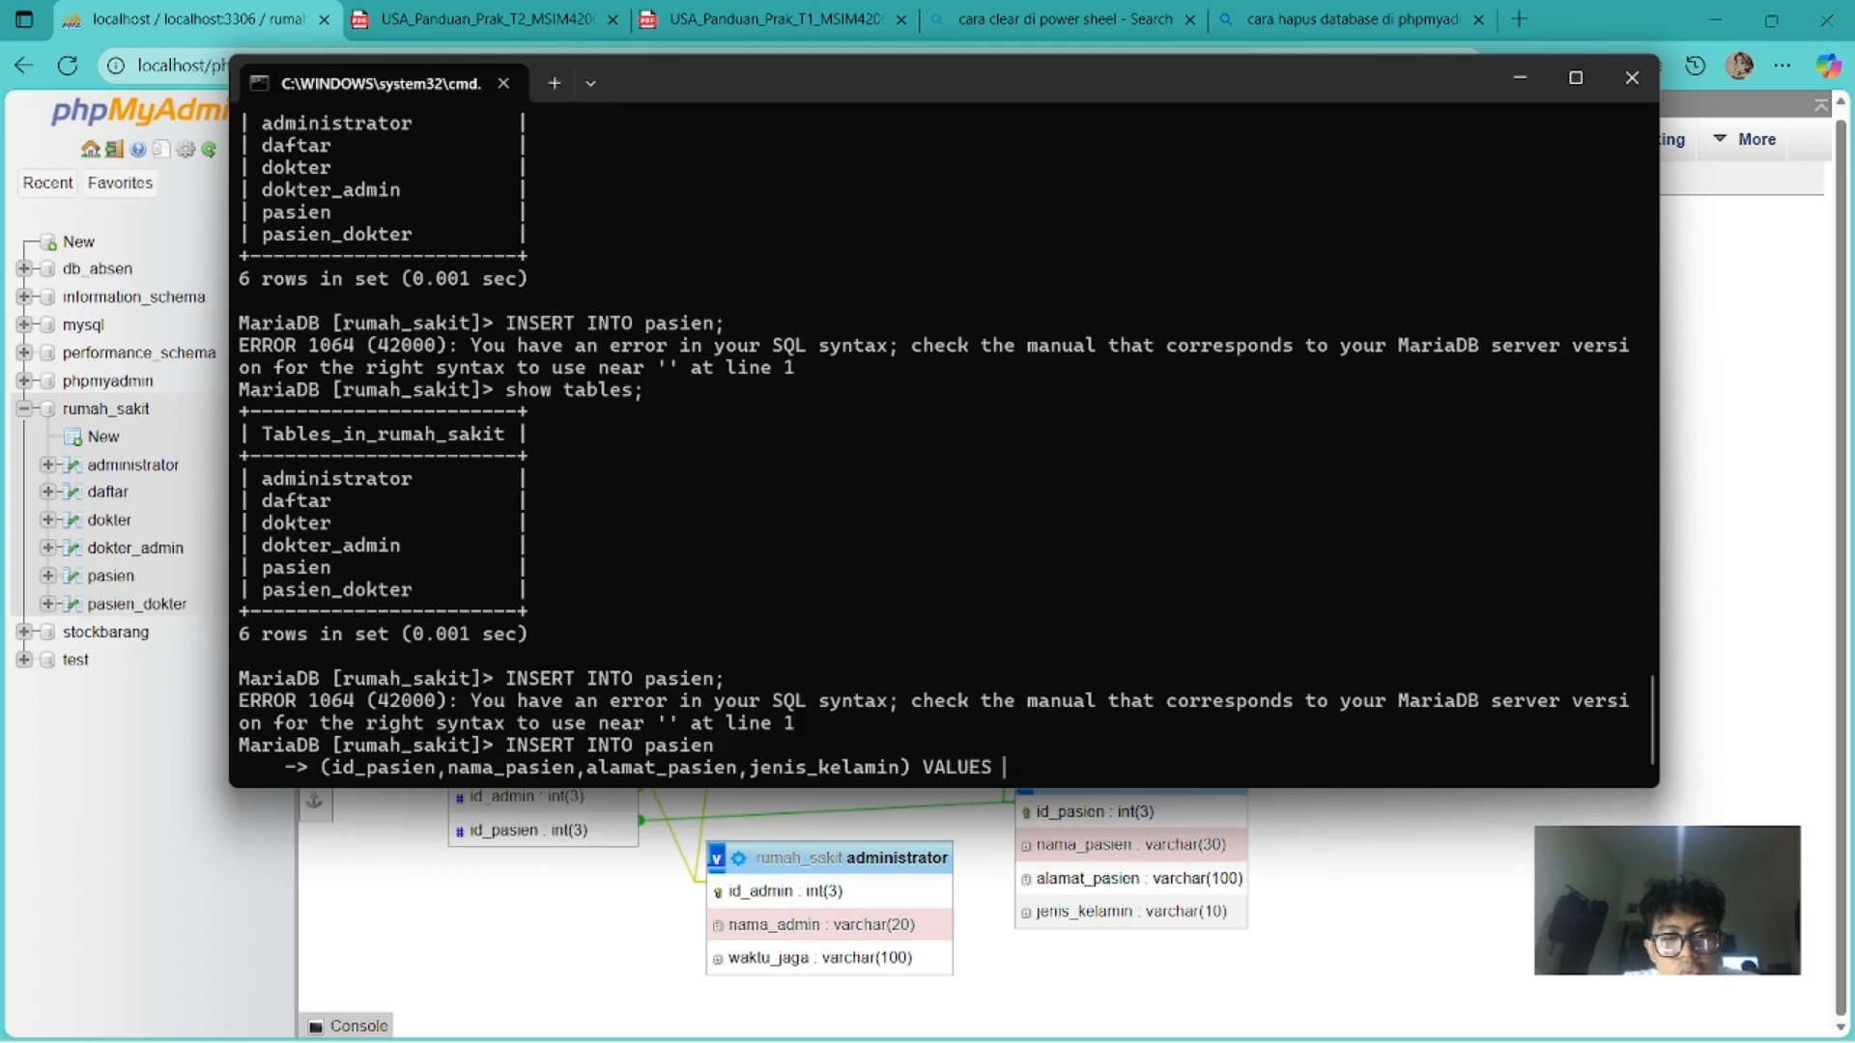
{"action": "type", "text": " ("}
{"action": "key", "text": "BackSpace"}
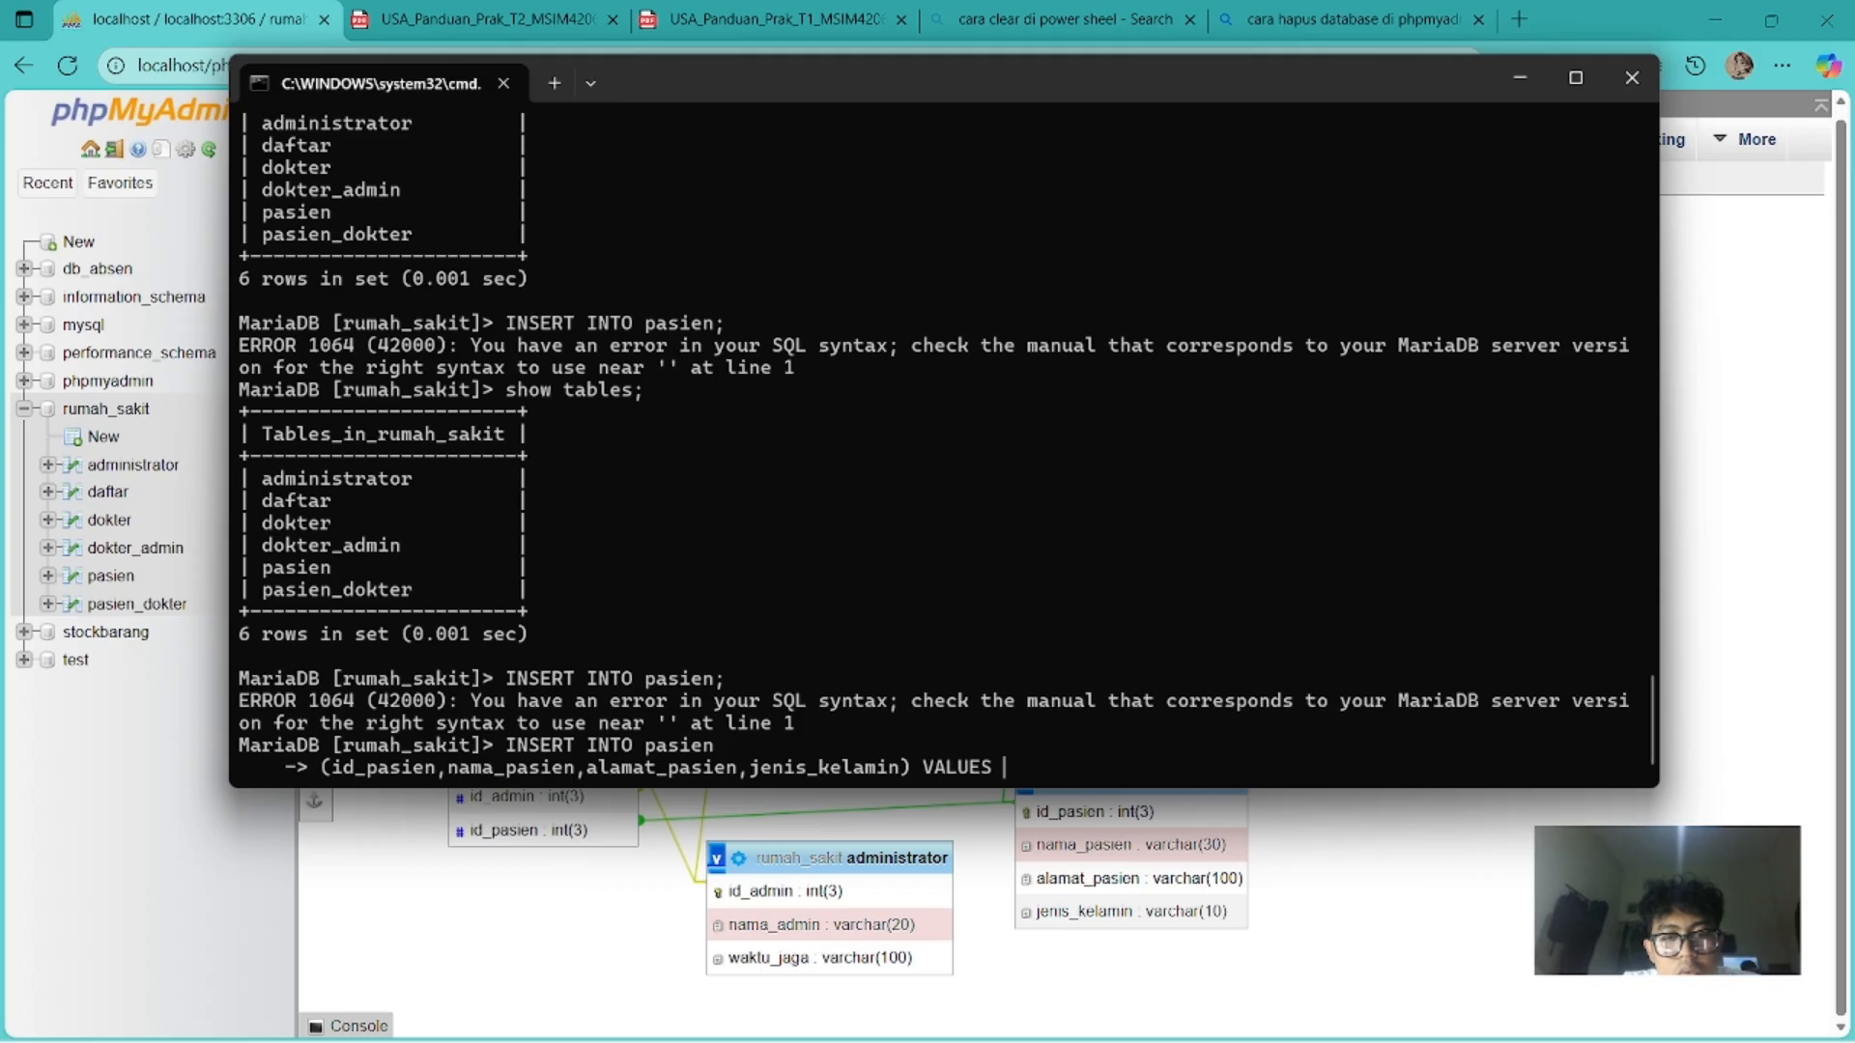
{"action": "type", "text": "("}
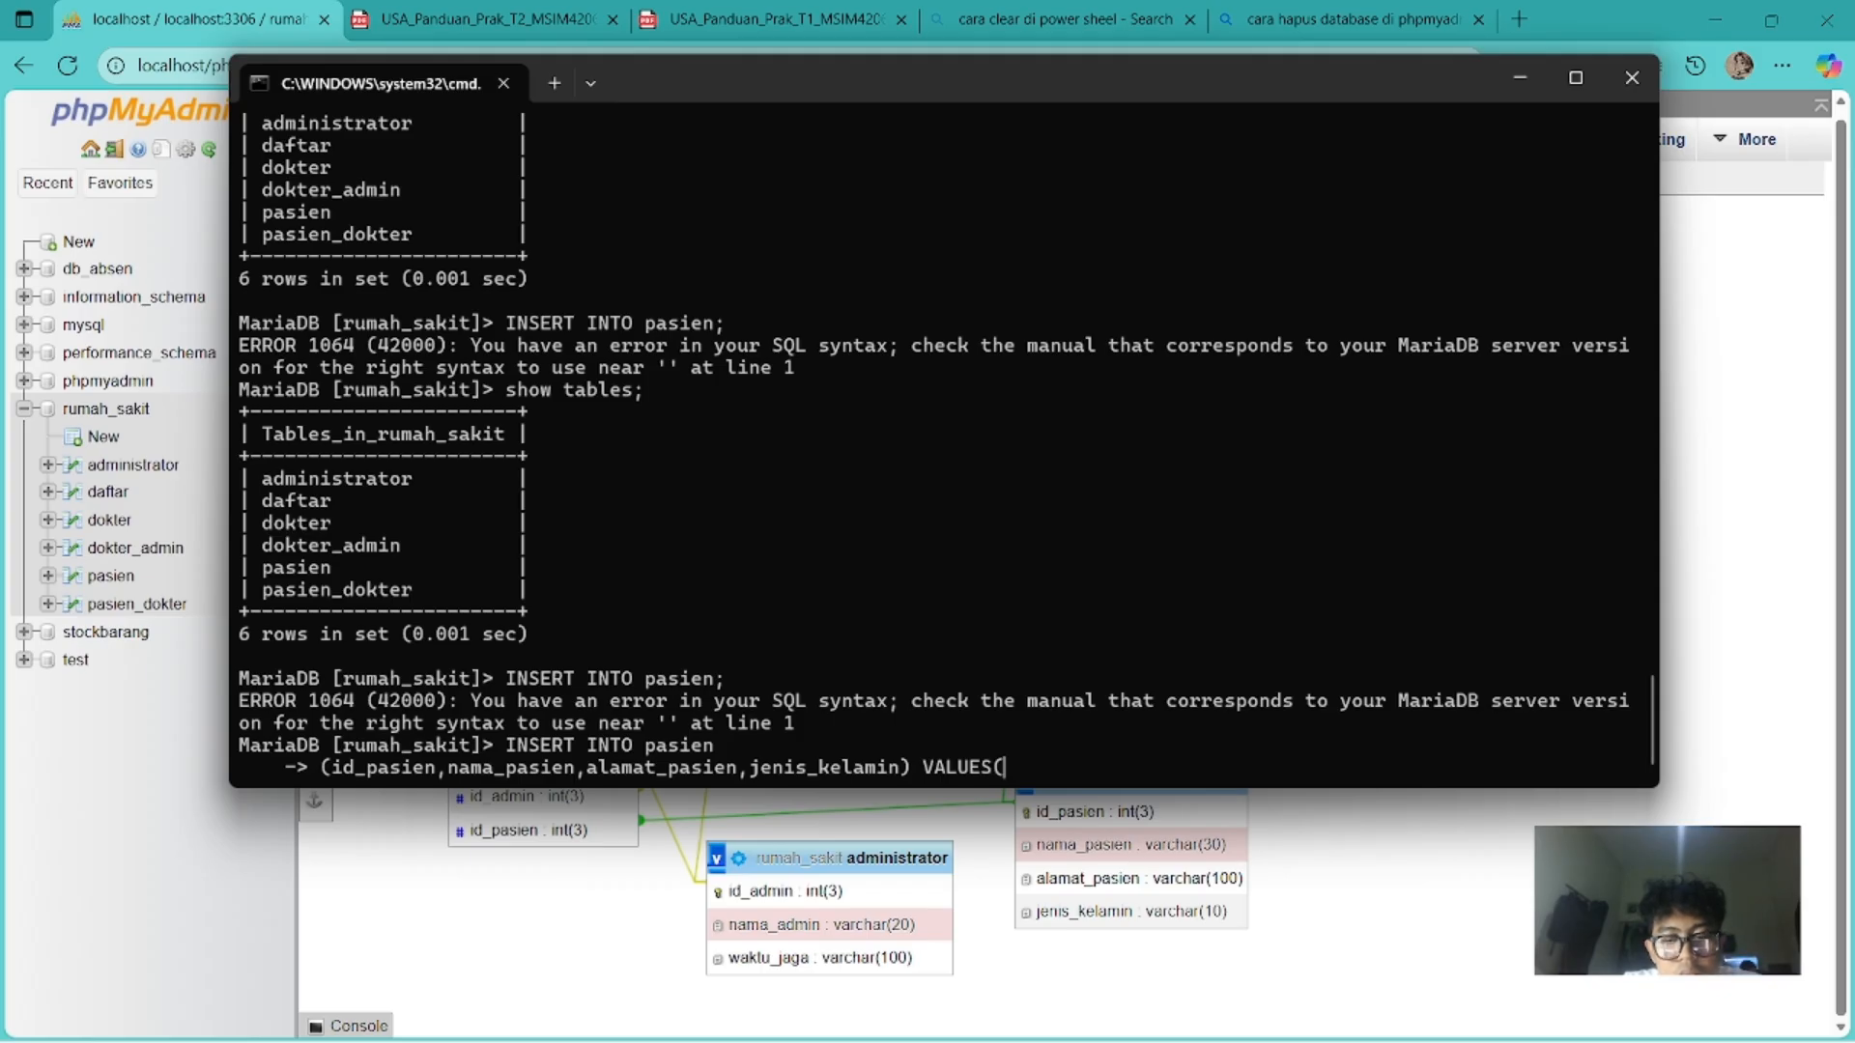
{"action": "type", "text": "1"}
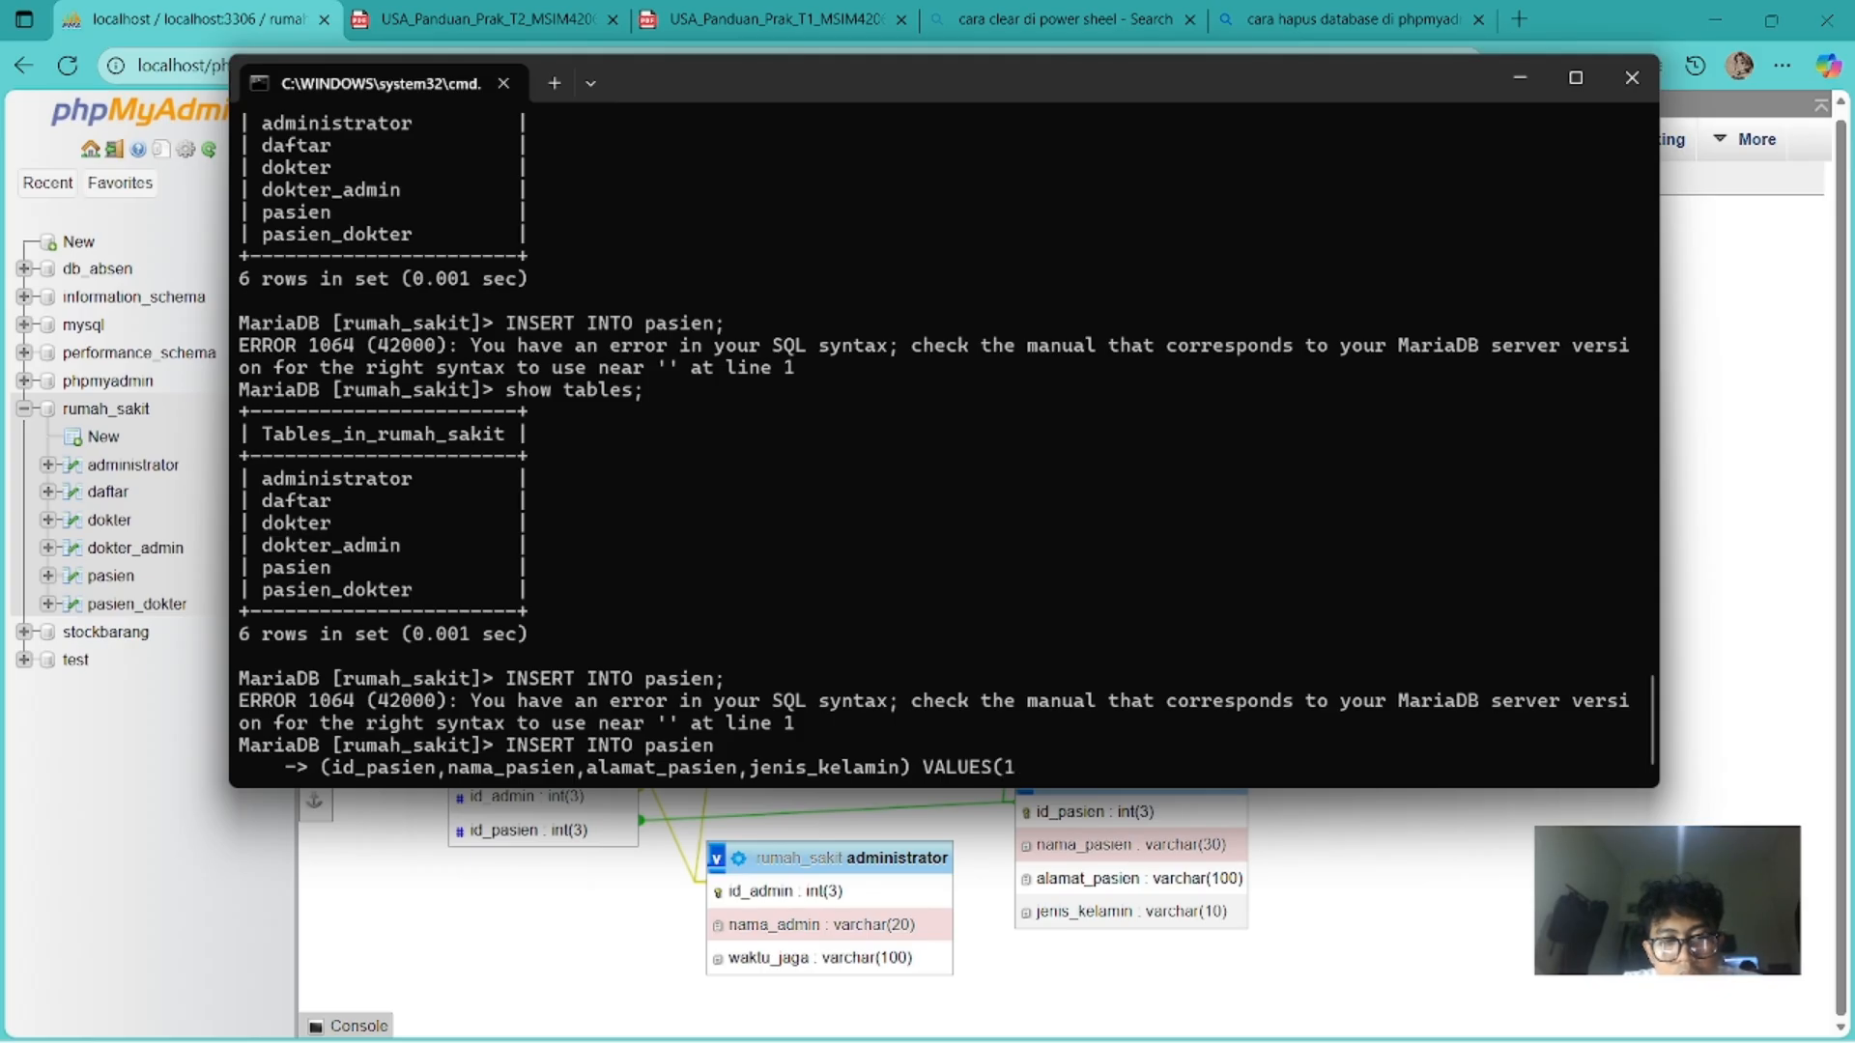
{"action": "type", "text": ",'"}
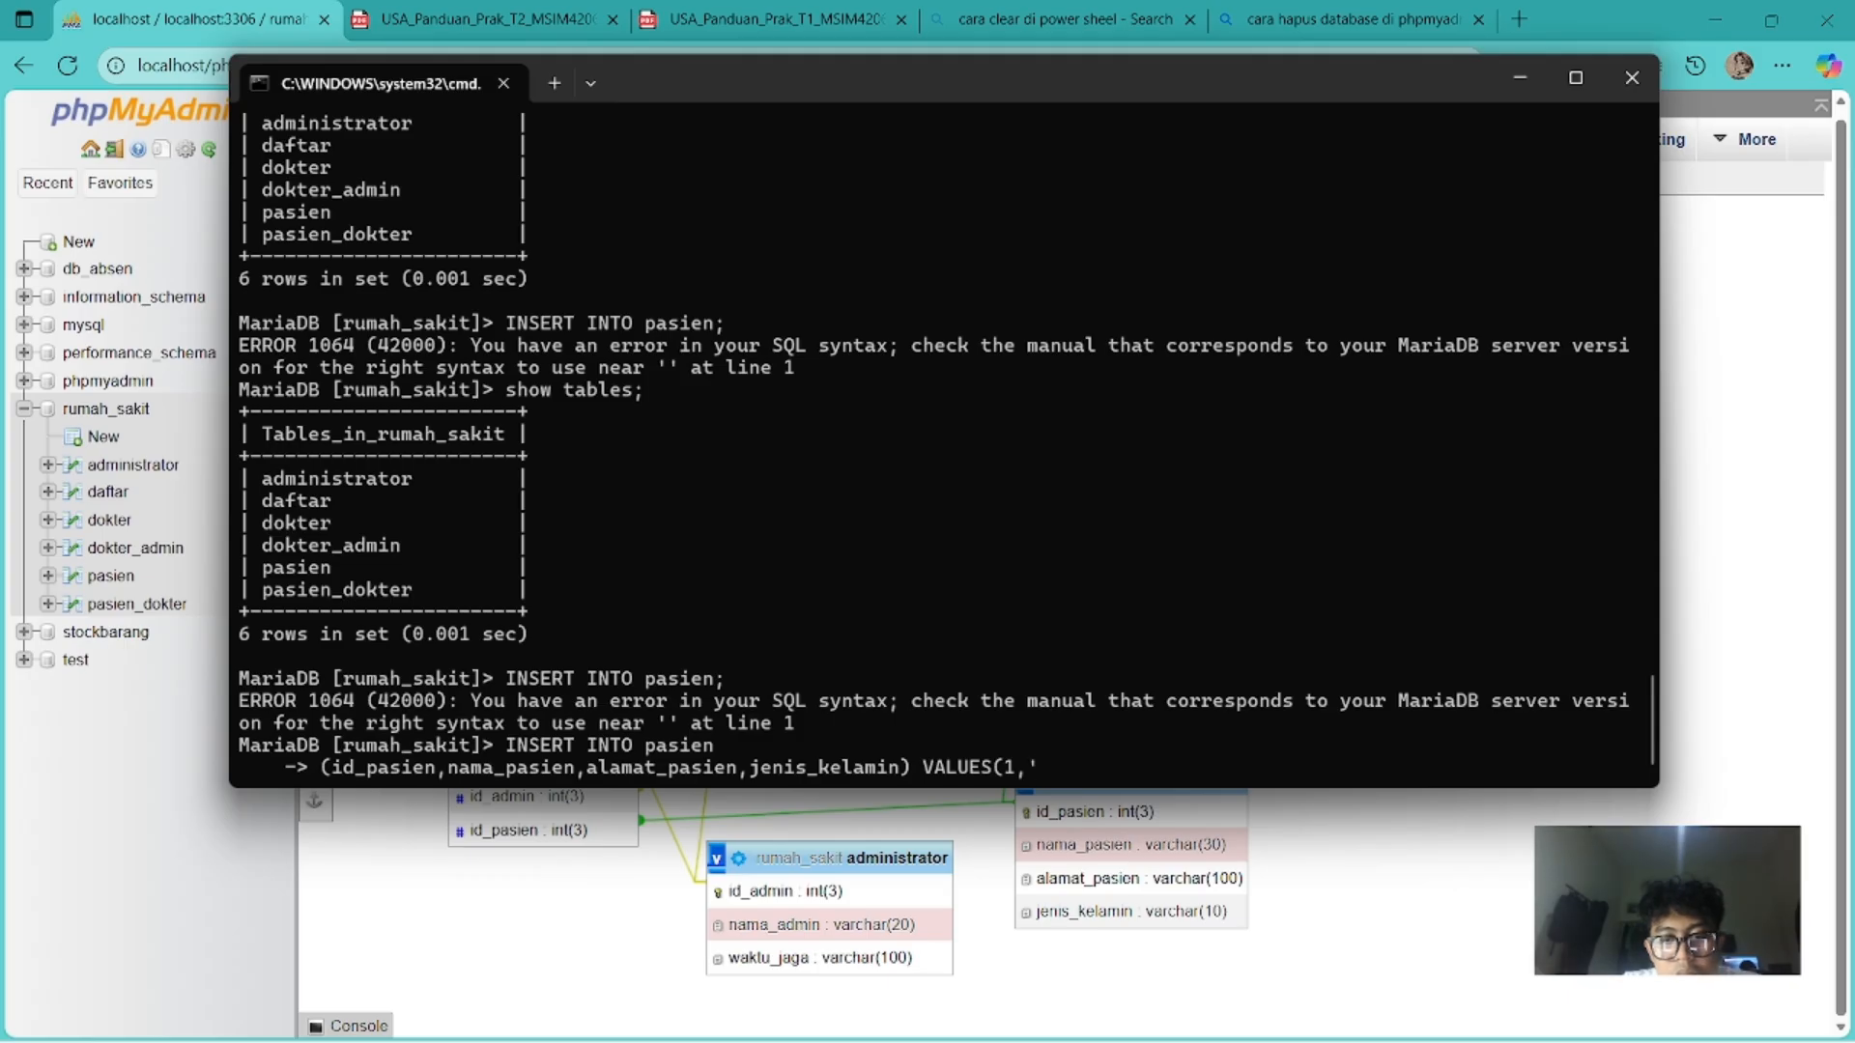
{"action": "type", "text": "Komar"}
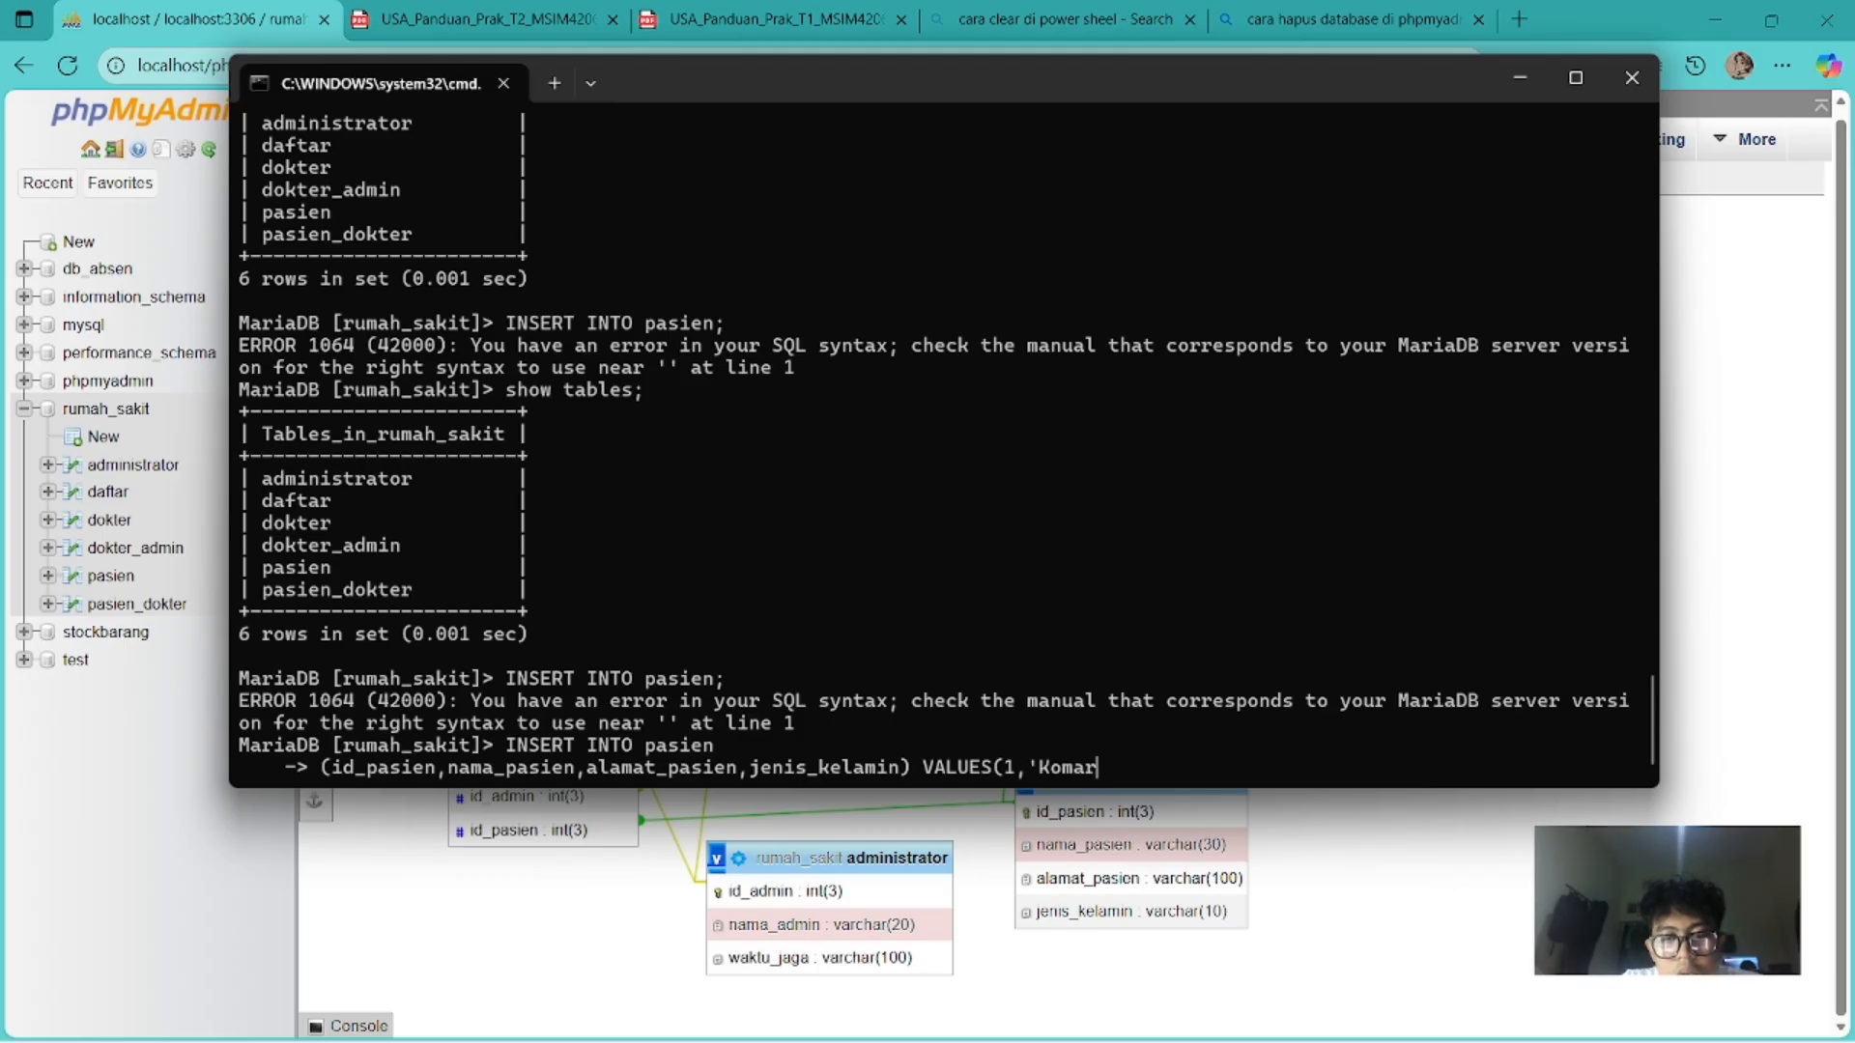
{"action": "type", "text": "', '"}
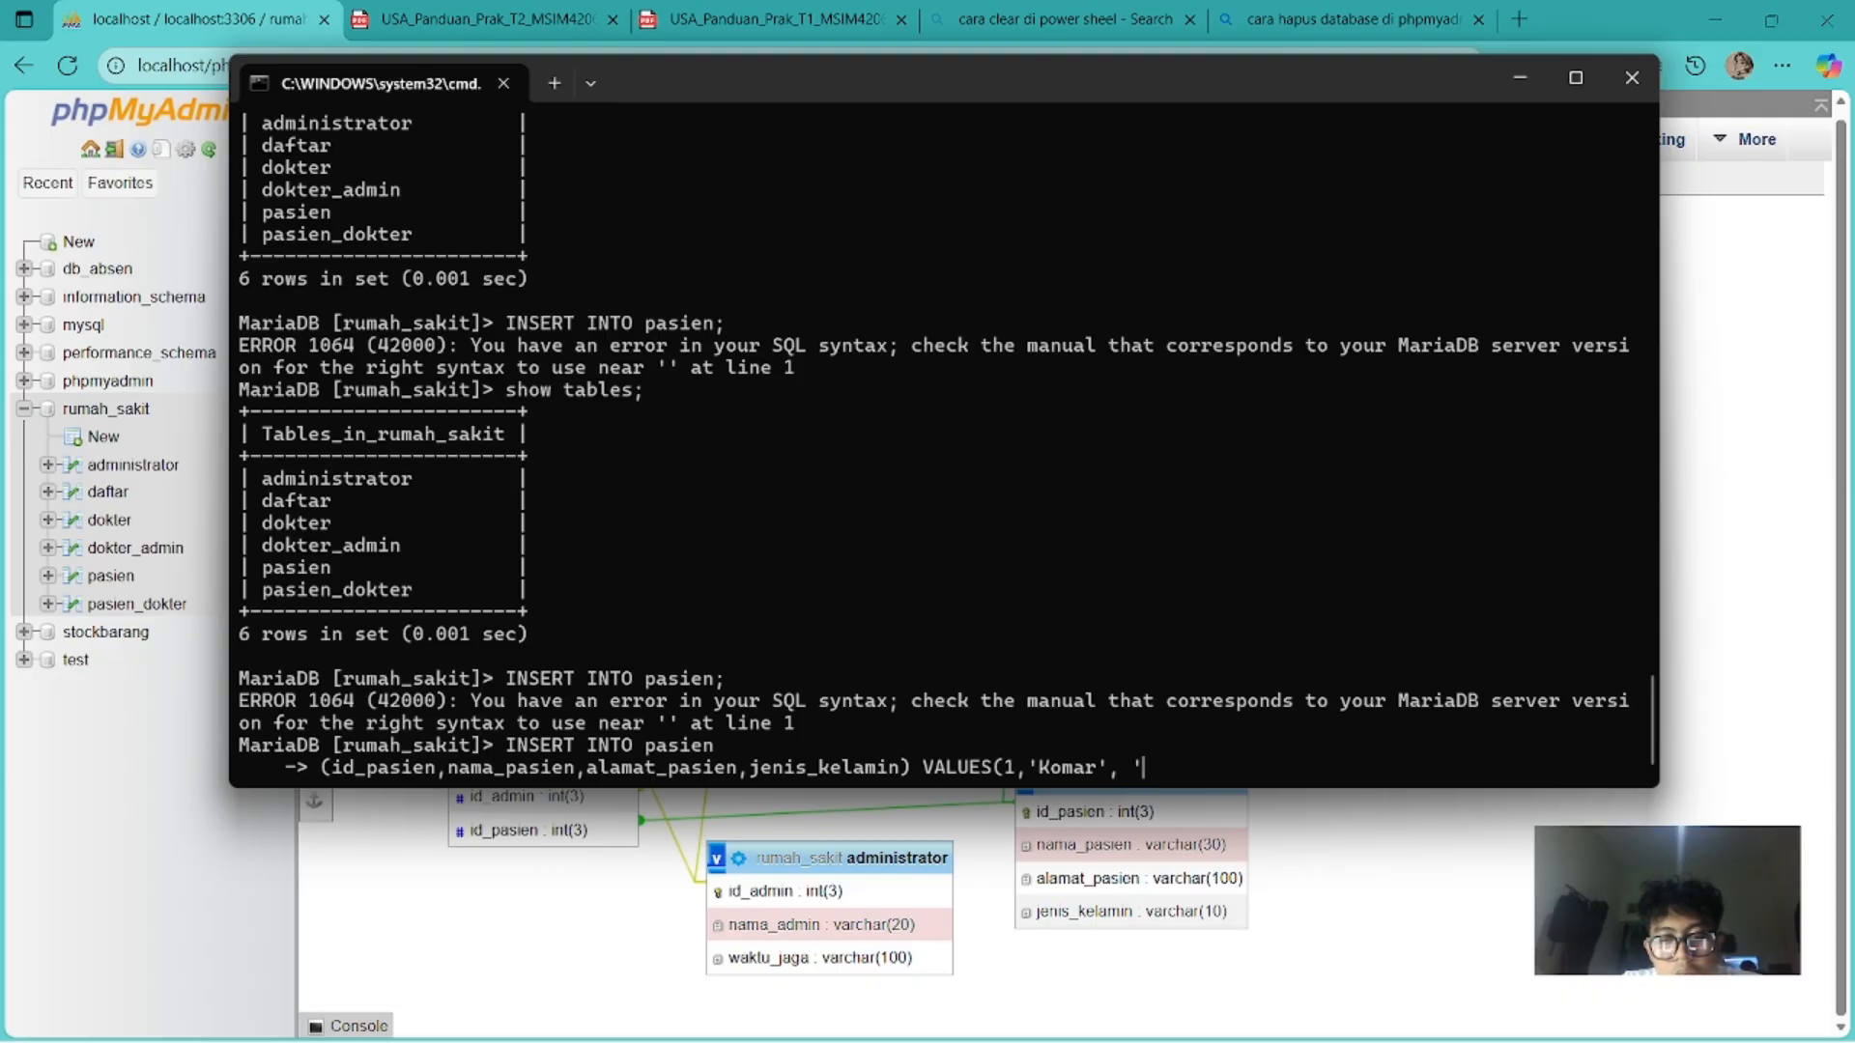
Complete the values with the patient's address and 'L' for jenis_kelamin, and run the insert statement ended with a semicolon.
{"action": "type", "text": "JL."}
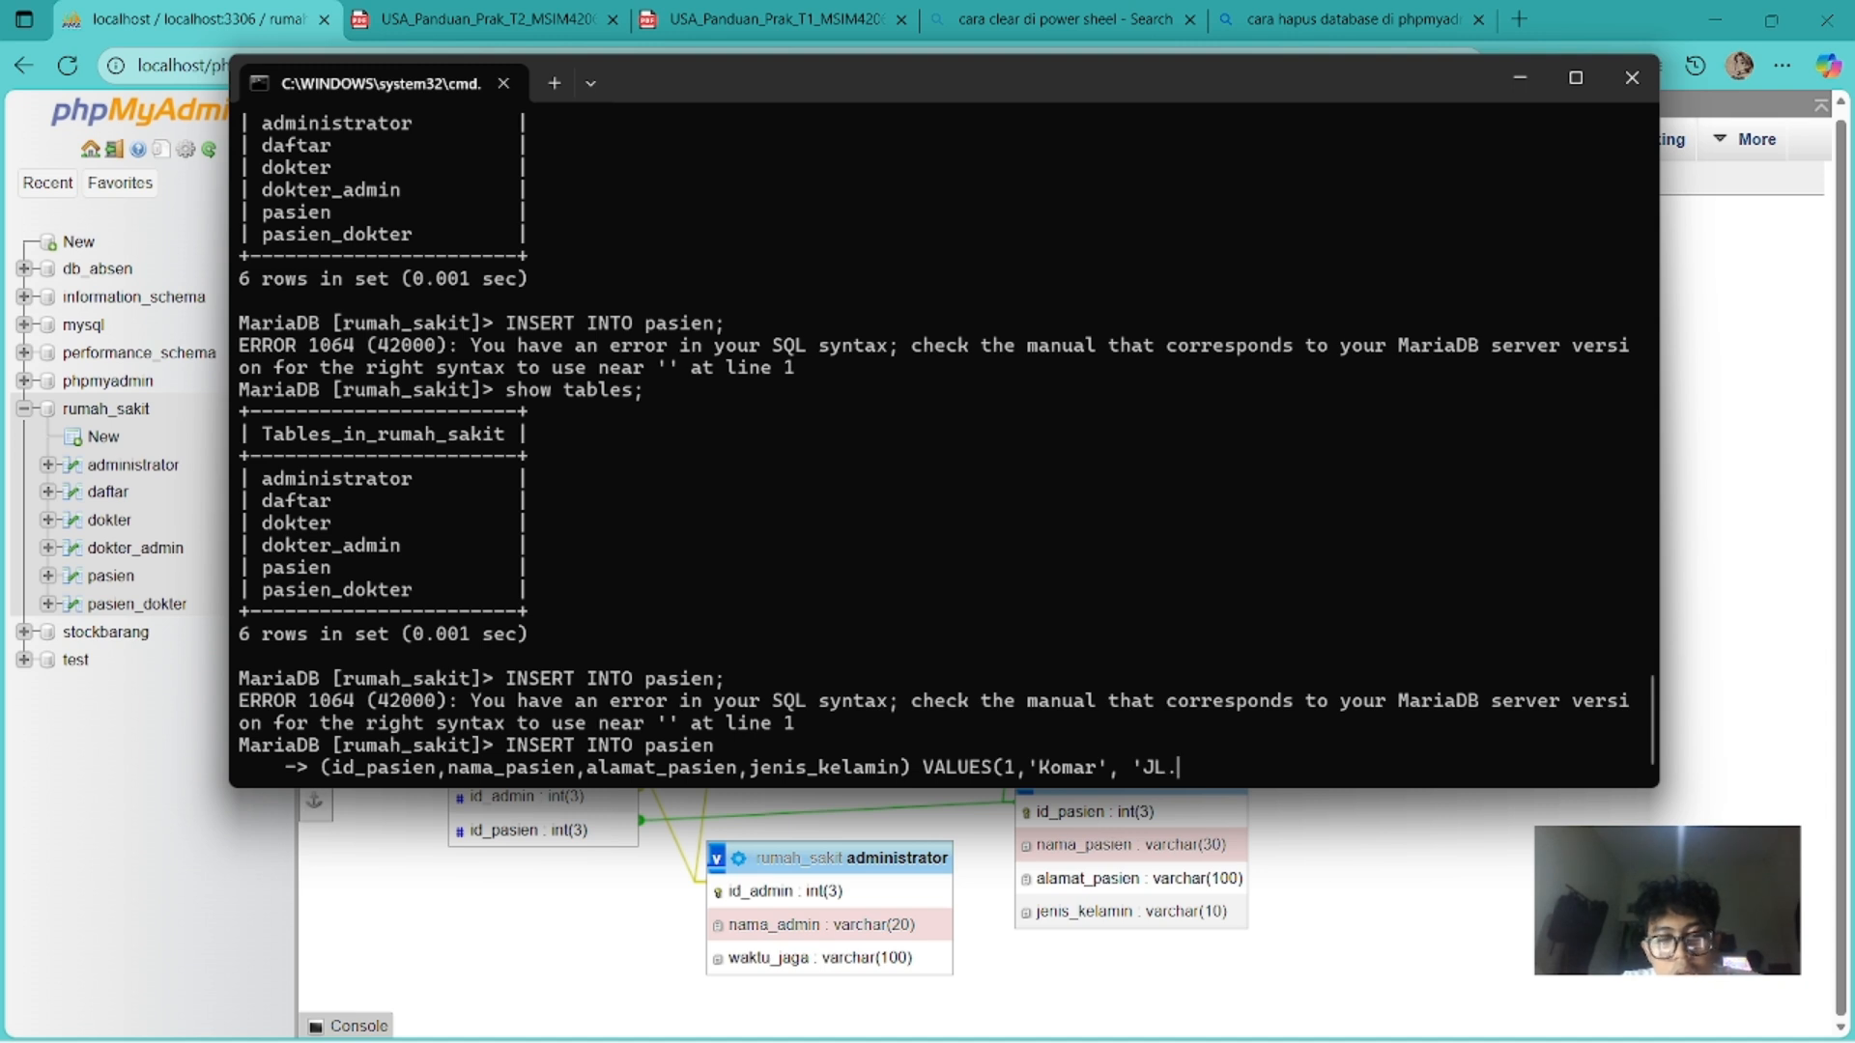
{"action": "type", "text": "RE MArta"}
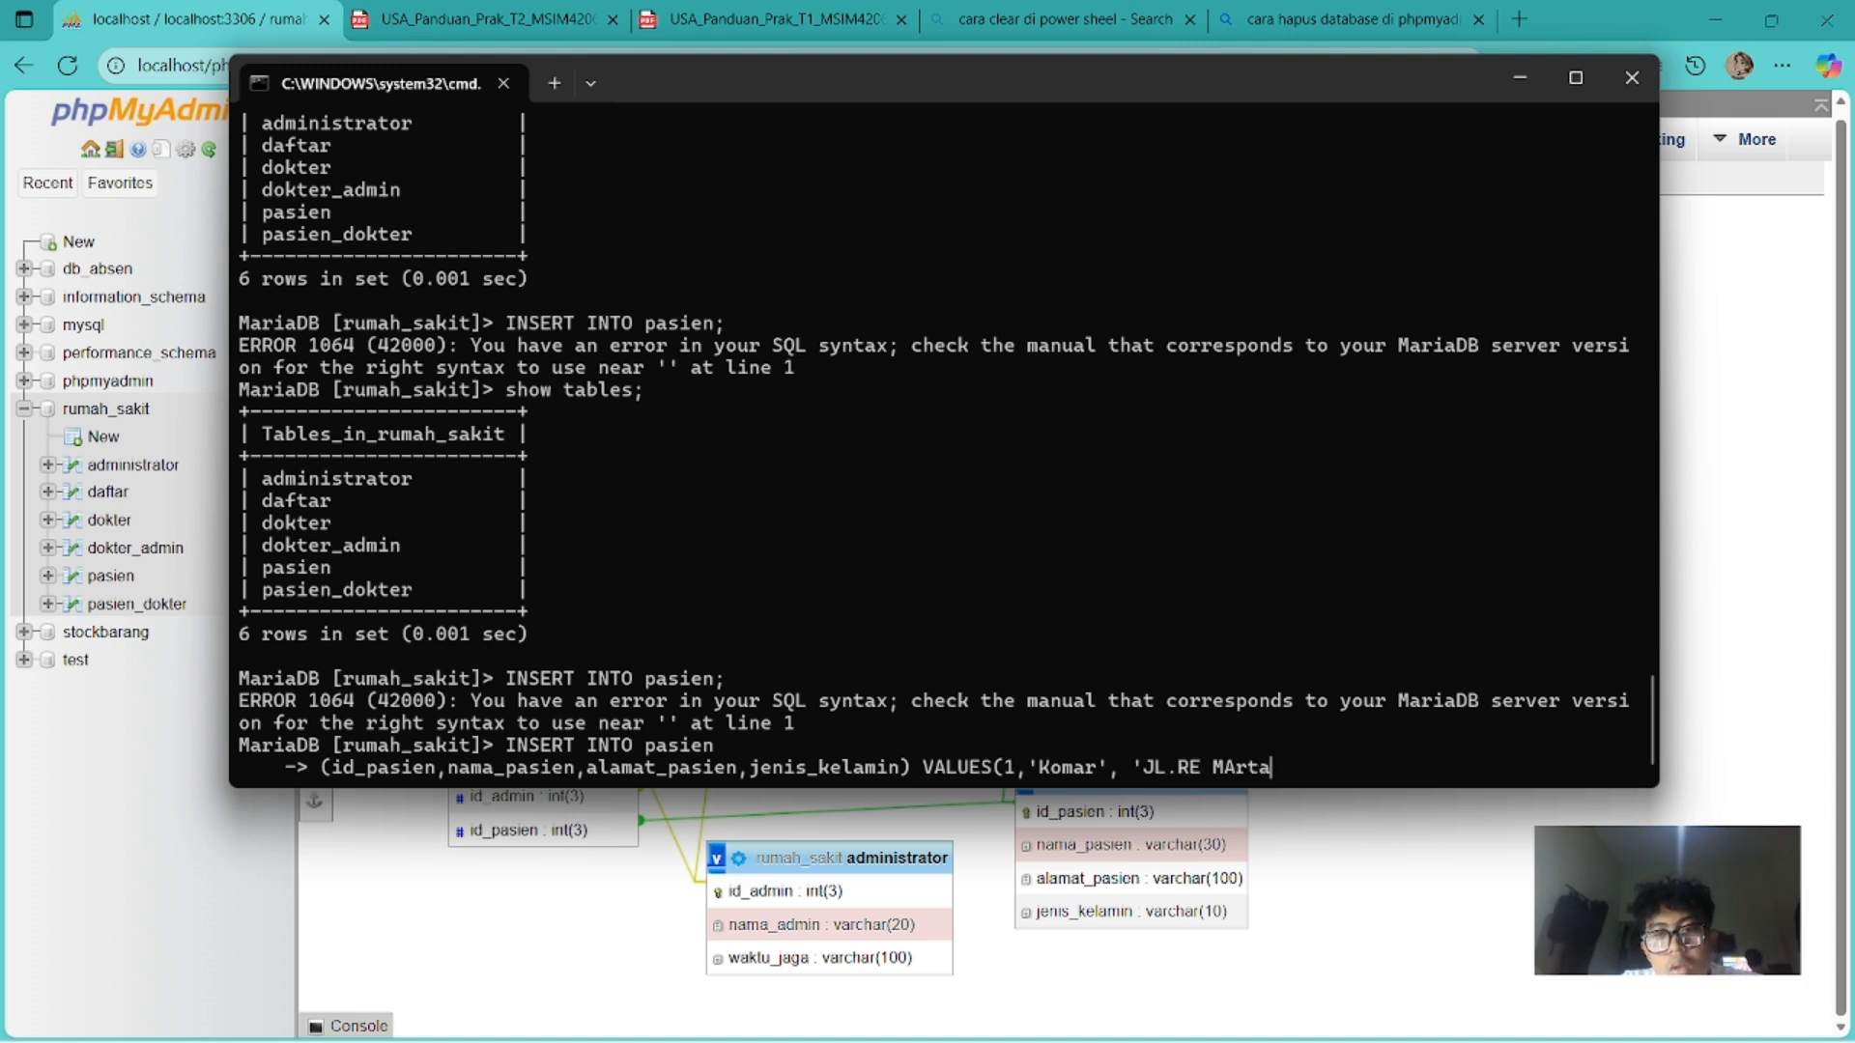
{"action": "type", "text": "dinata "}
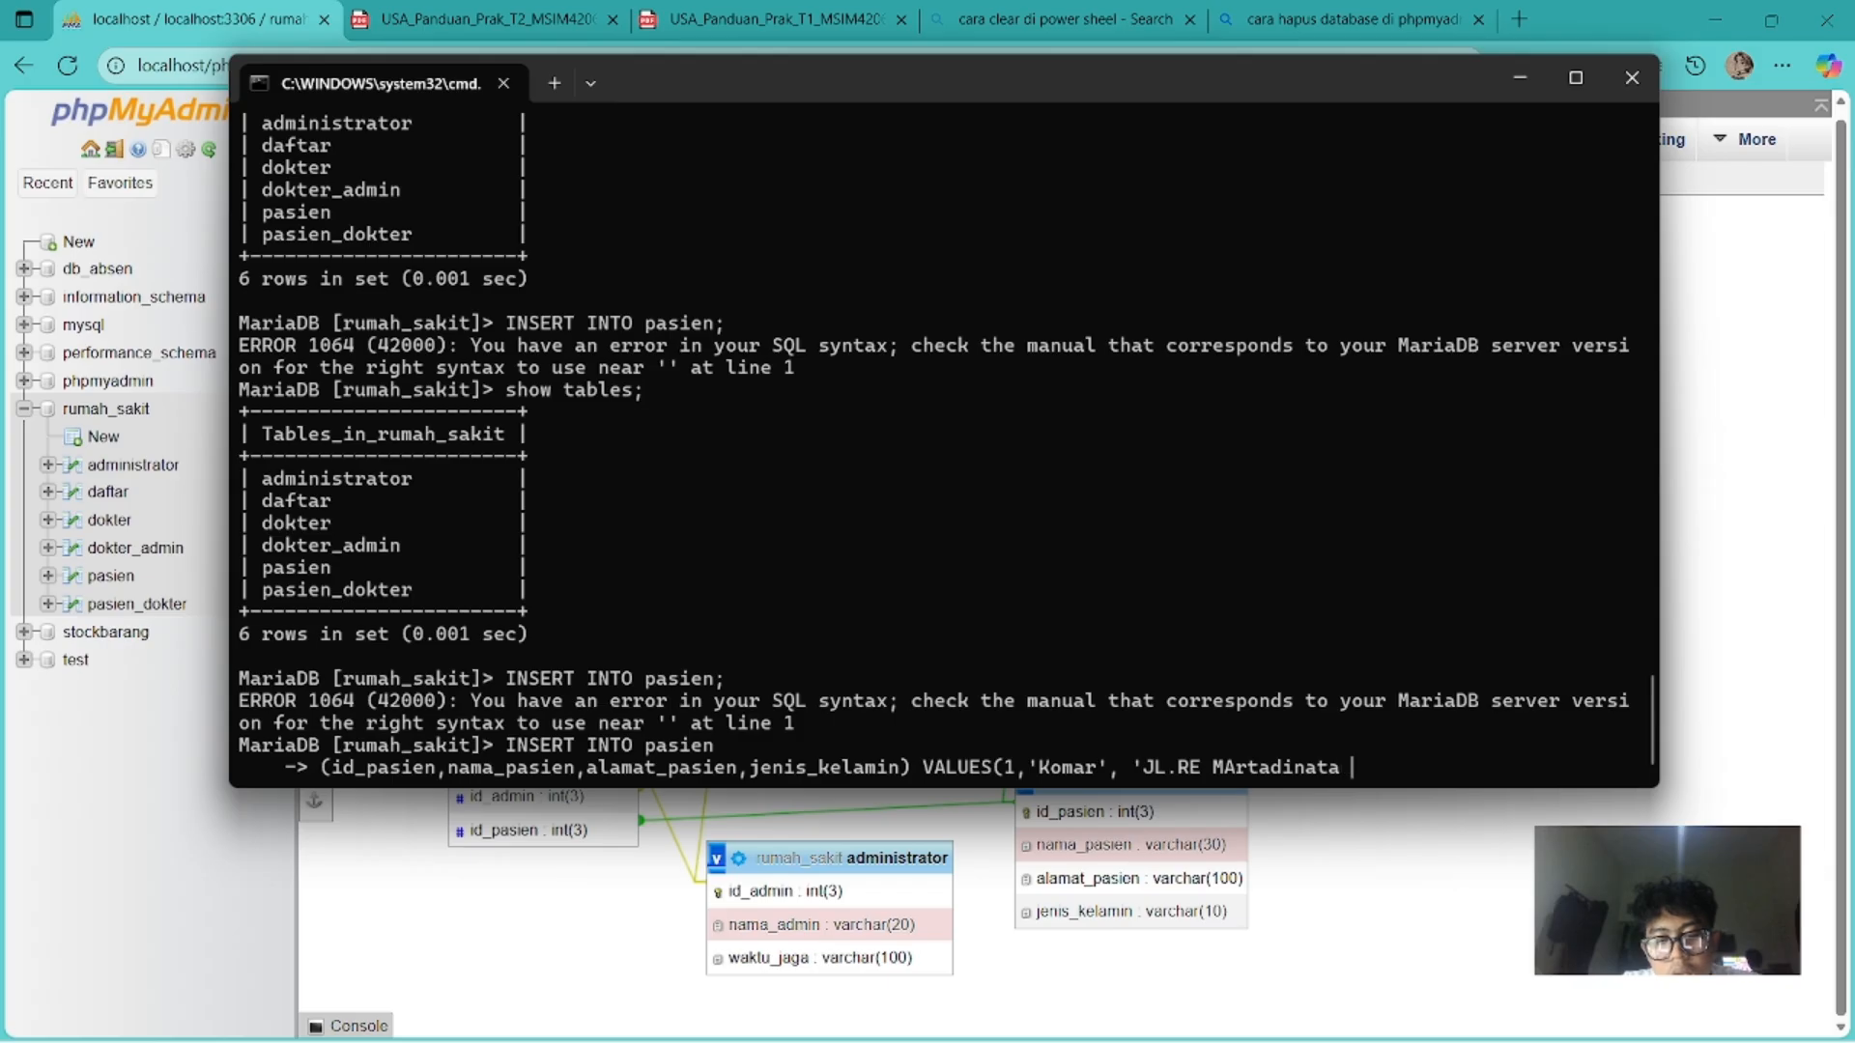
{"action": "type", "text": "no3"}
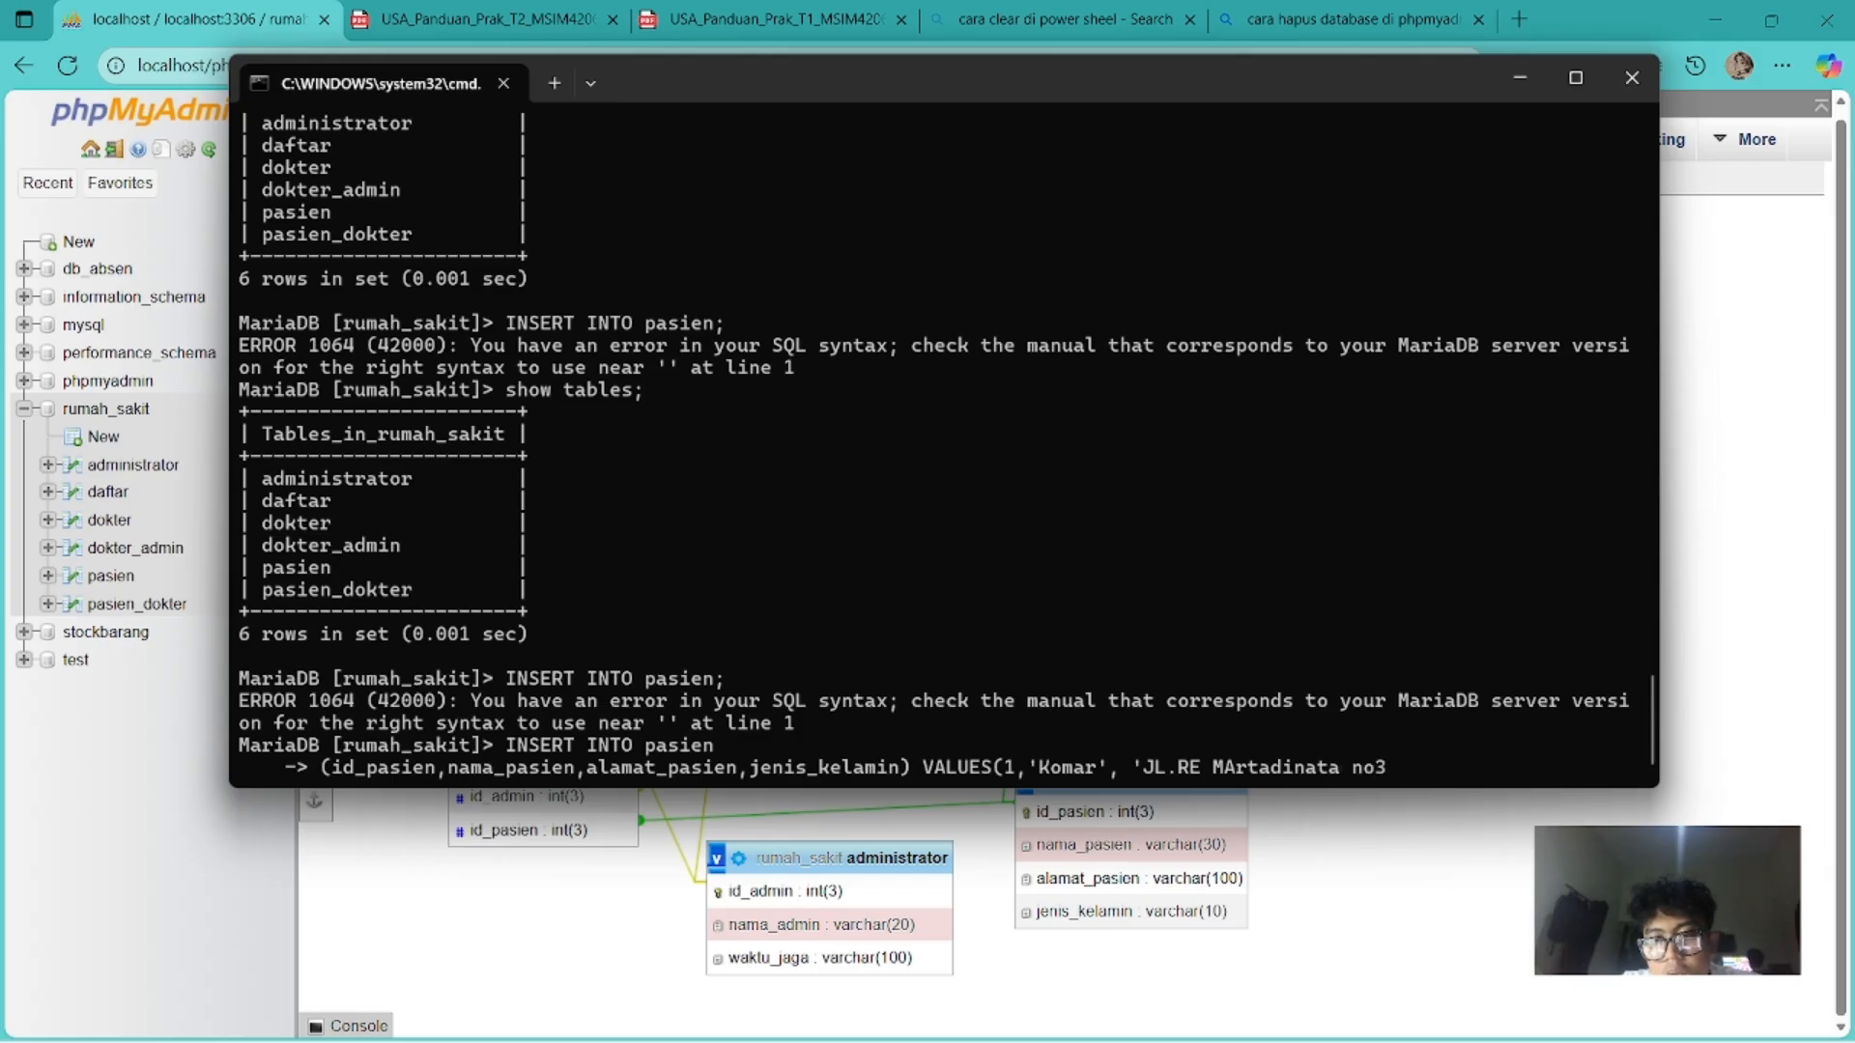
{"action": "type", "text": "',"}
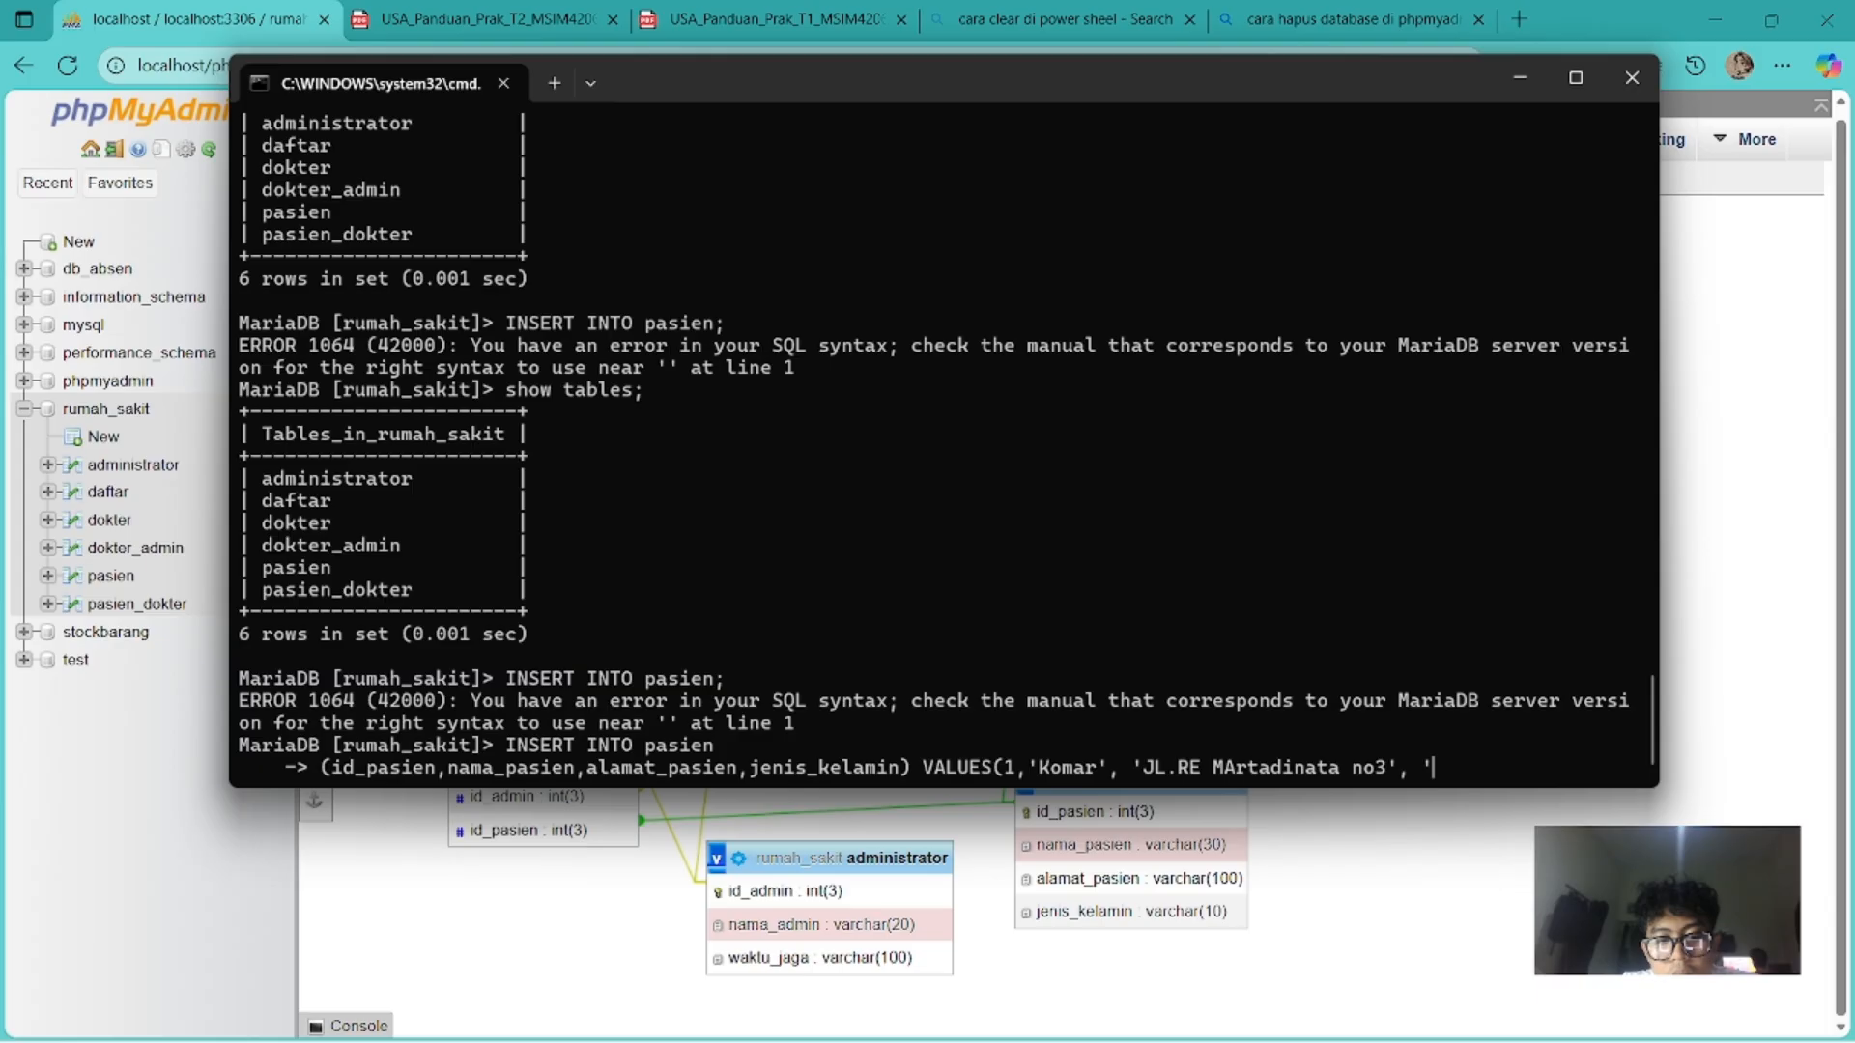
{"action": "type", "text": "'L"}
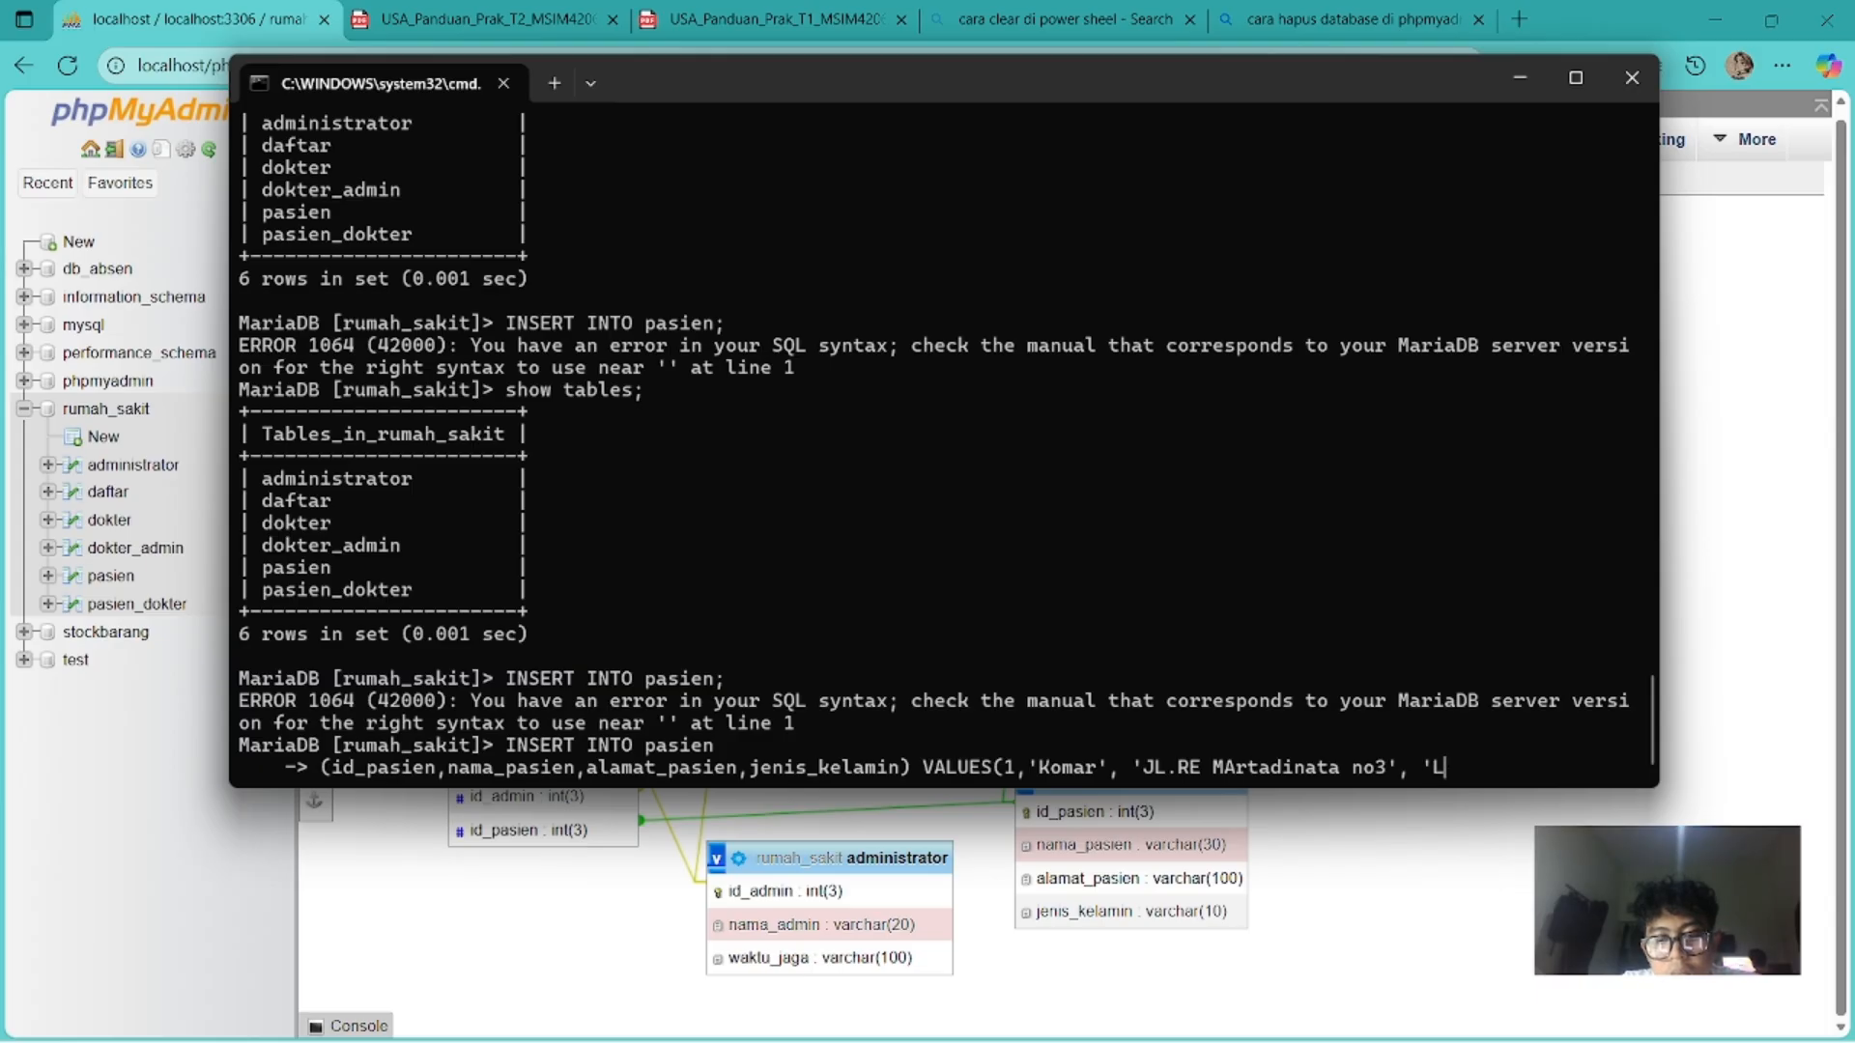
{"action": "type", "text": "')"}
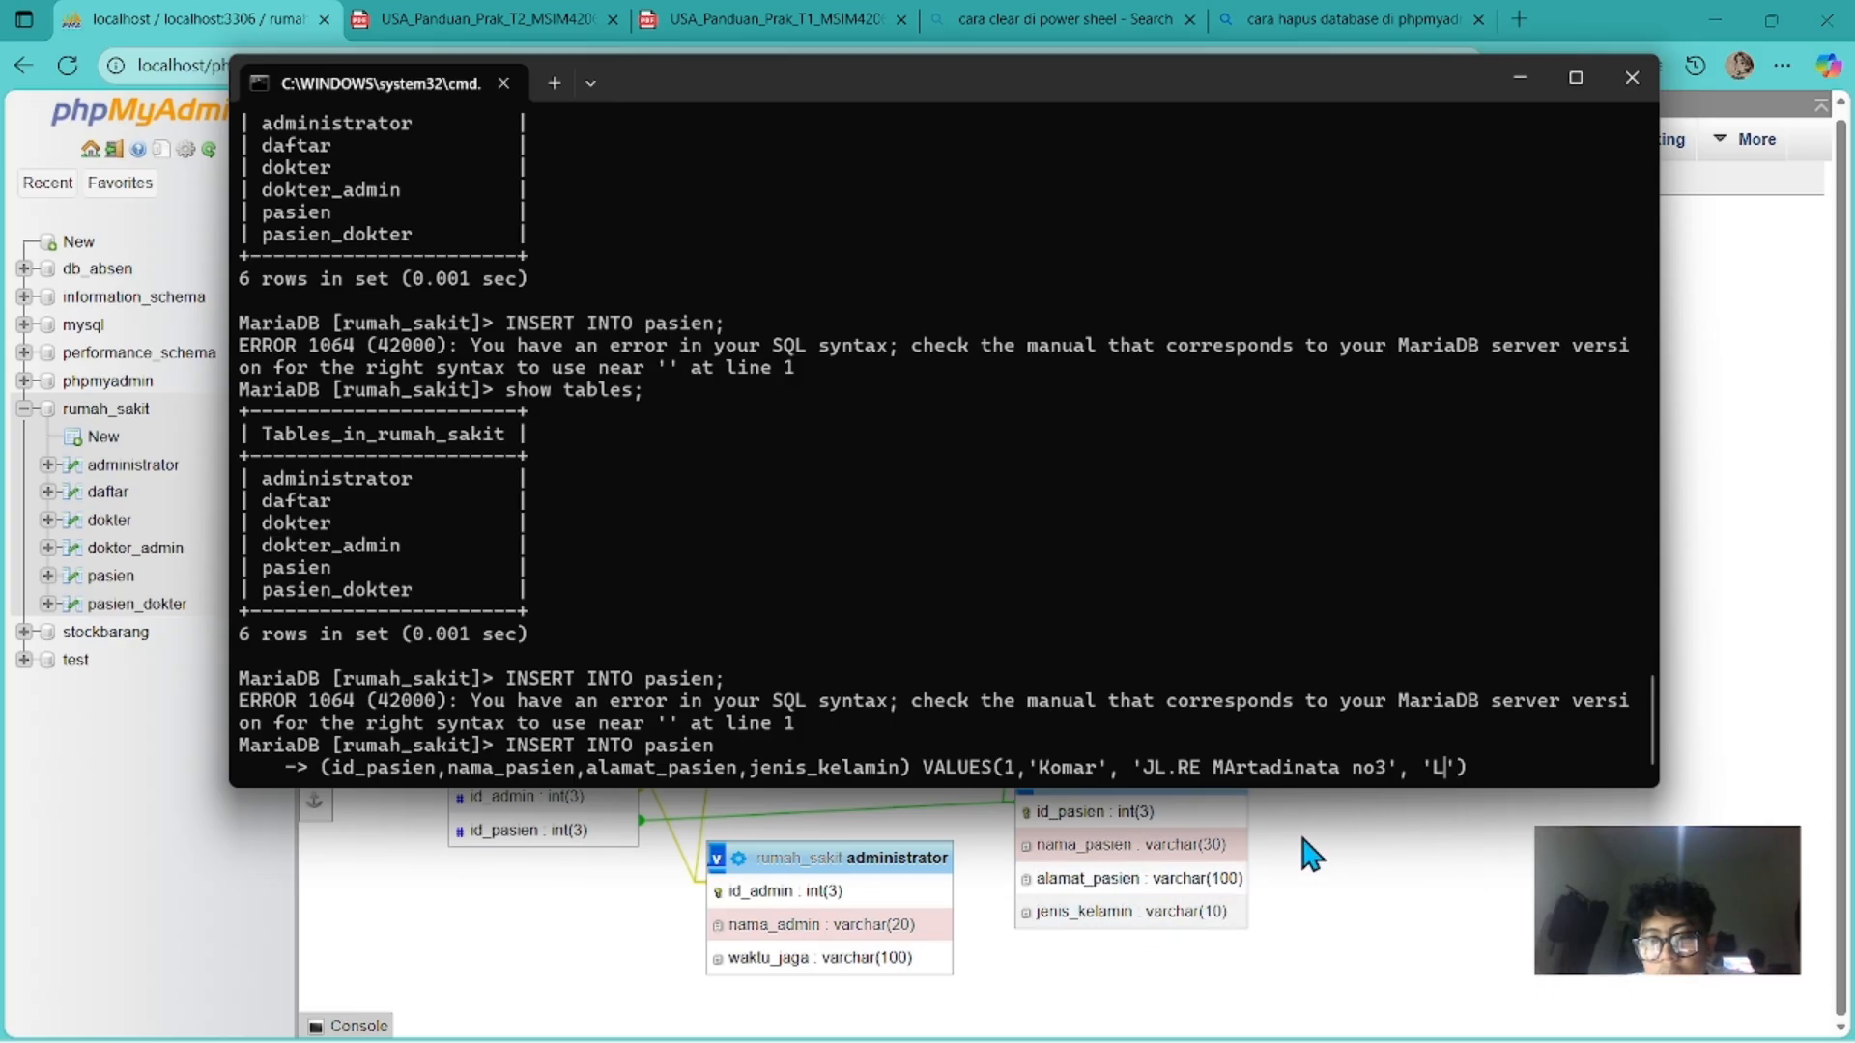
{"action": "key", "text": "Return"}
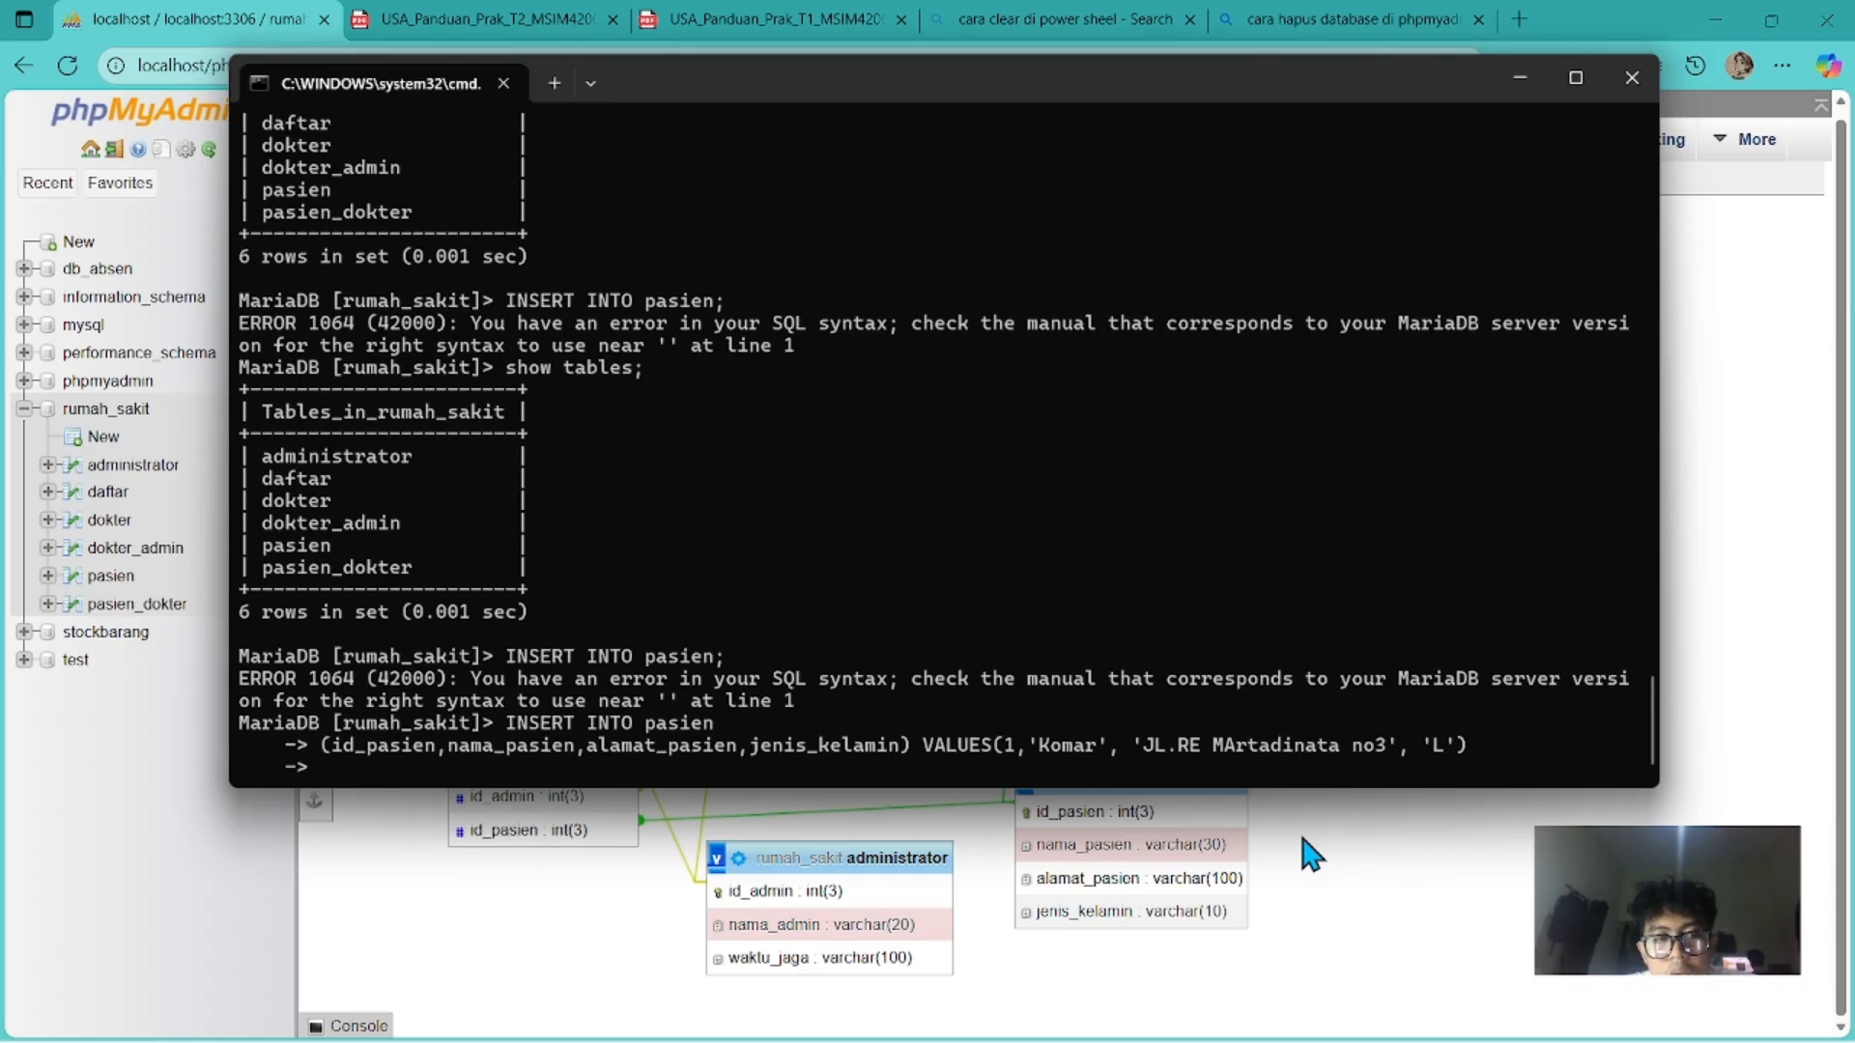
{"action": "type", "text": ";"}
{"action": "key", "text": "Return"}
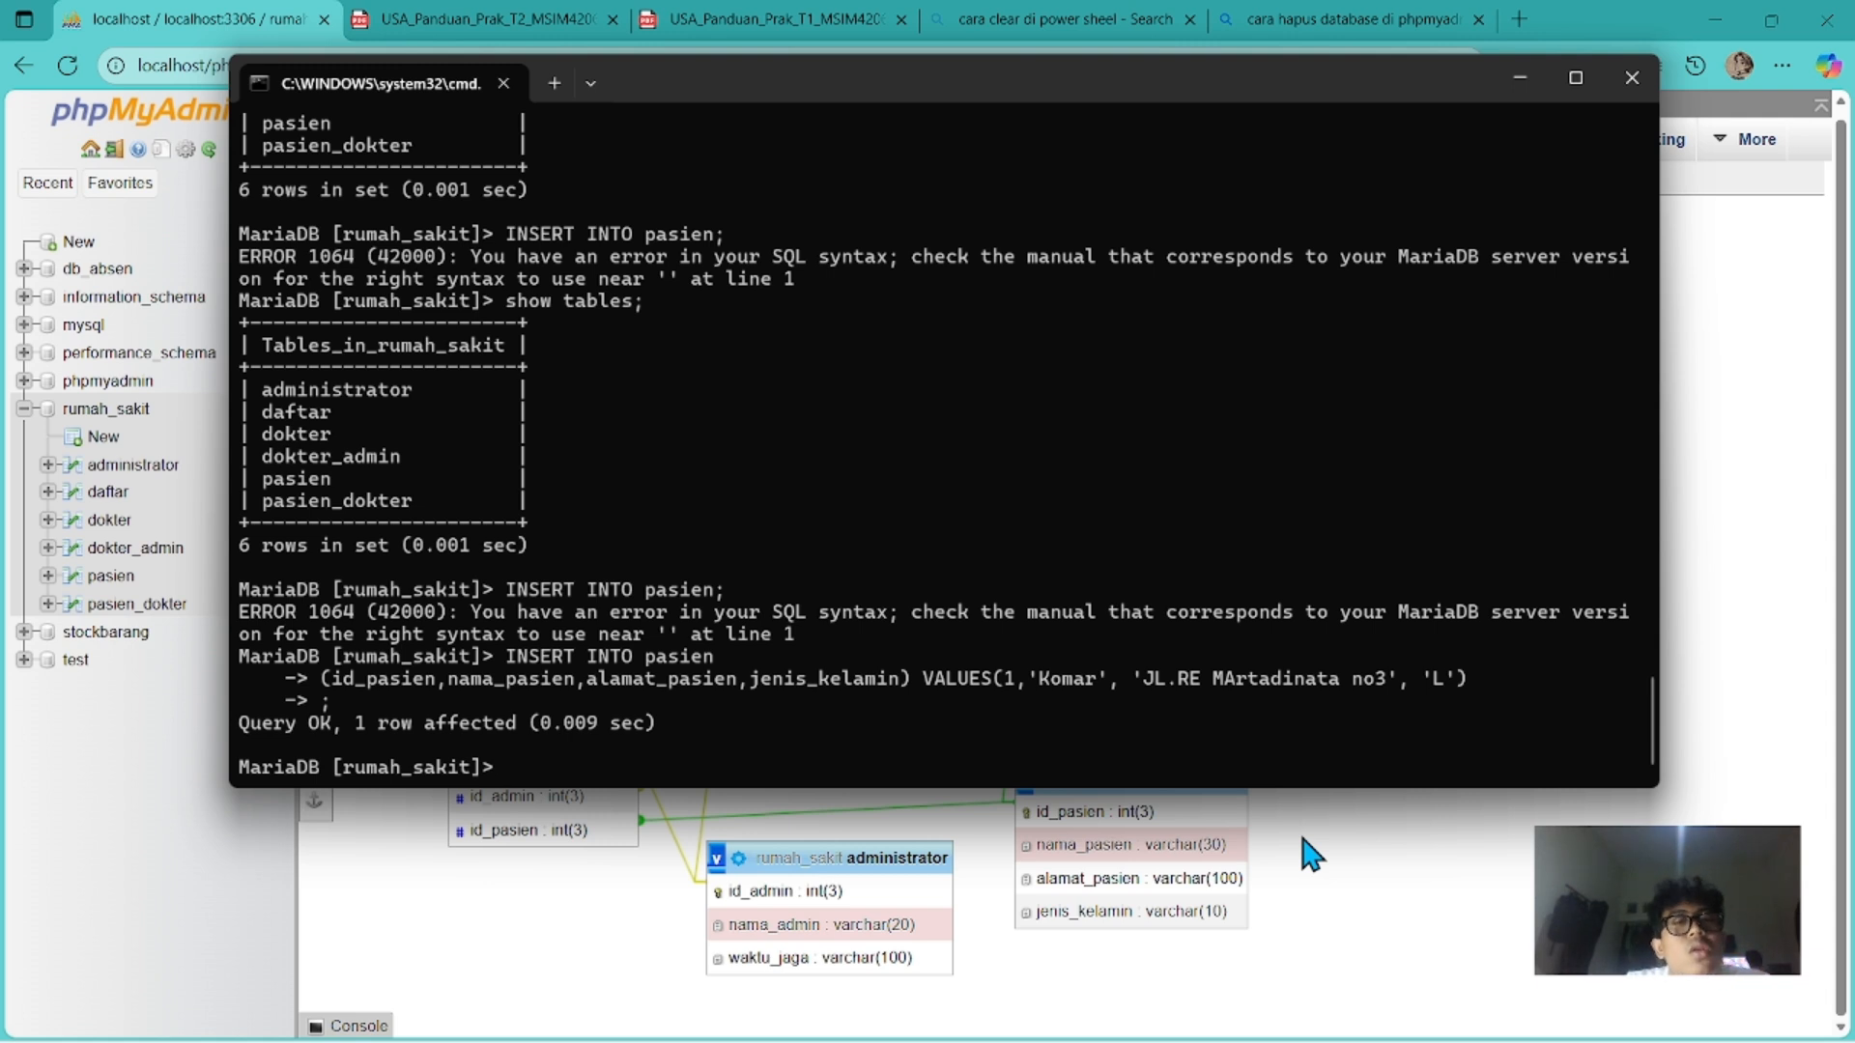
Try to display the pasien table by running the statement show tables pasien;.
{"action": "type", "text": "sh"}
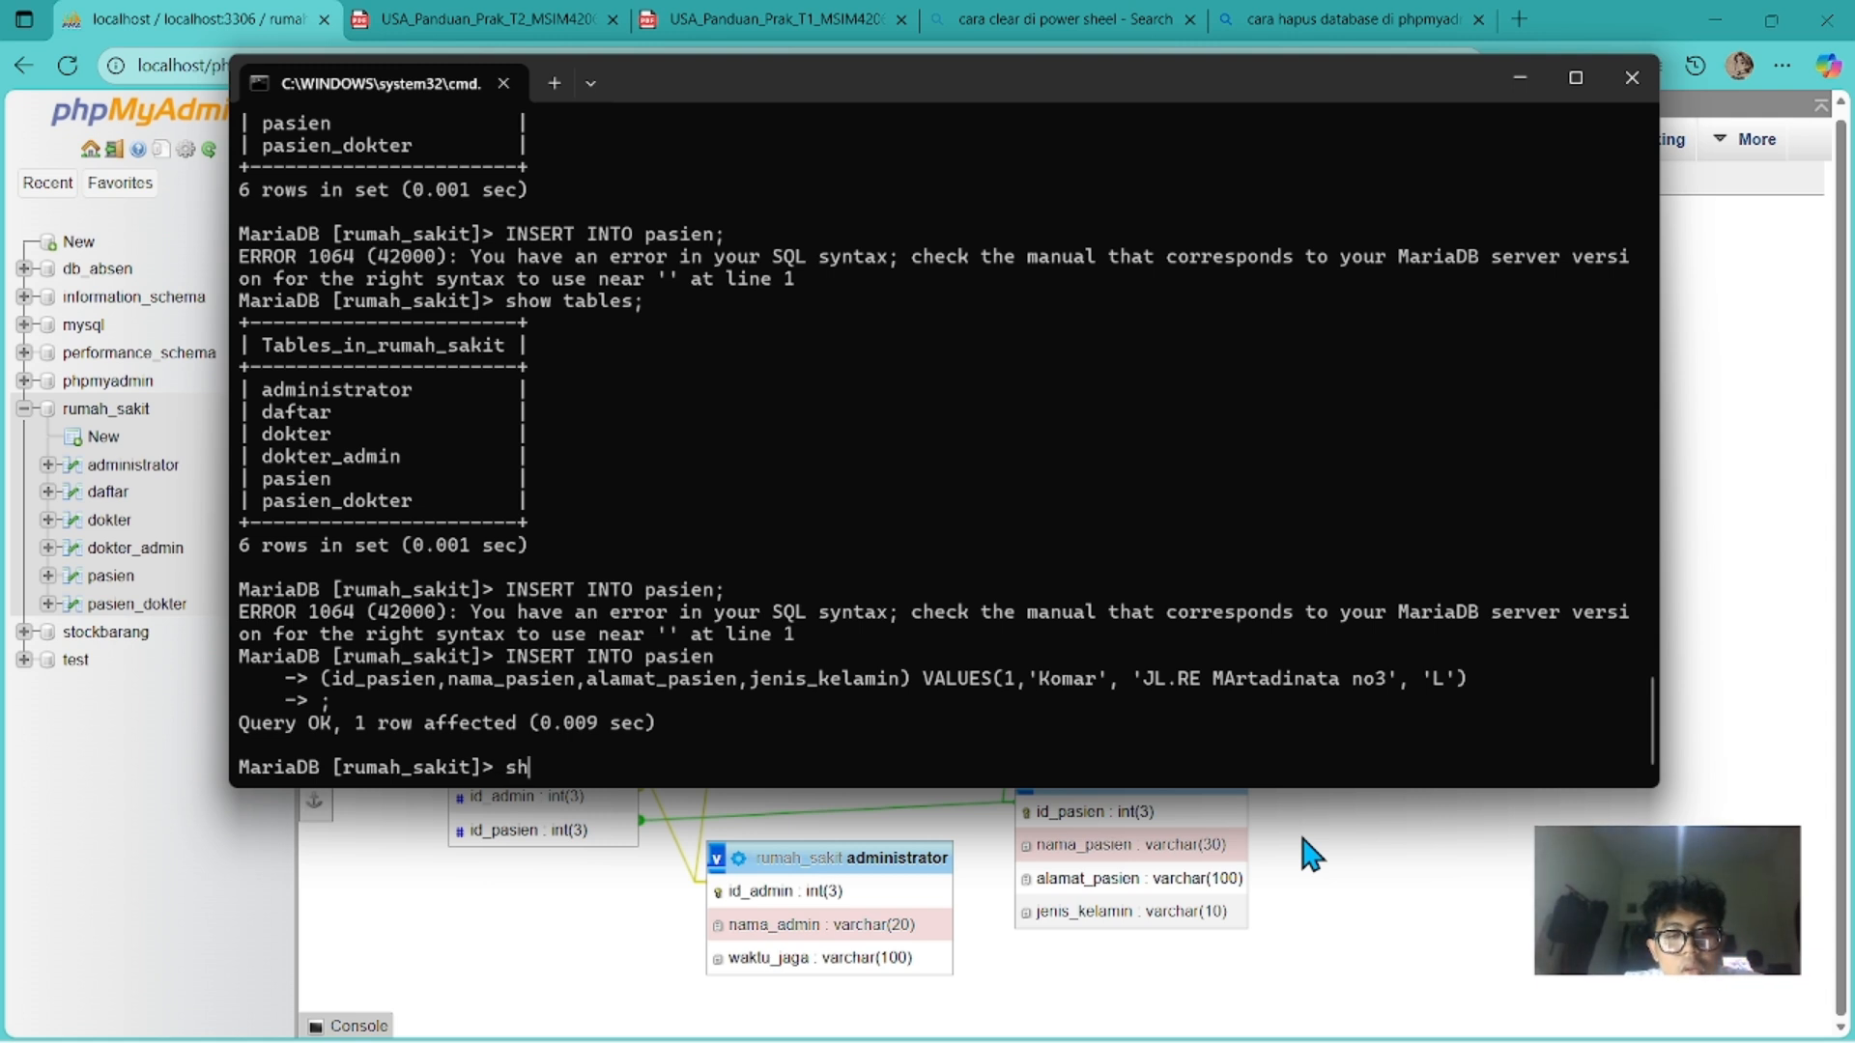
{"action": "type", "text": "ow tab"}
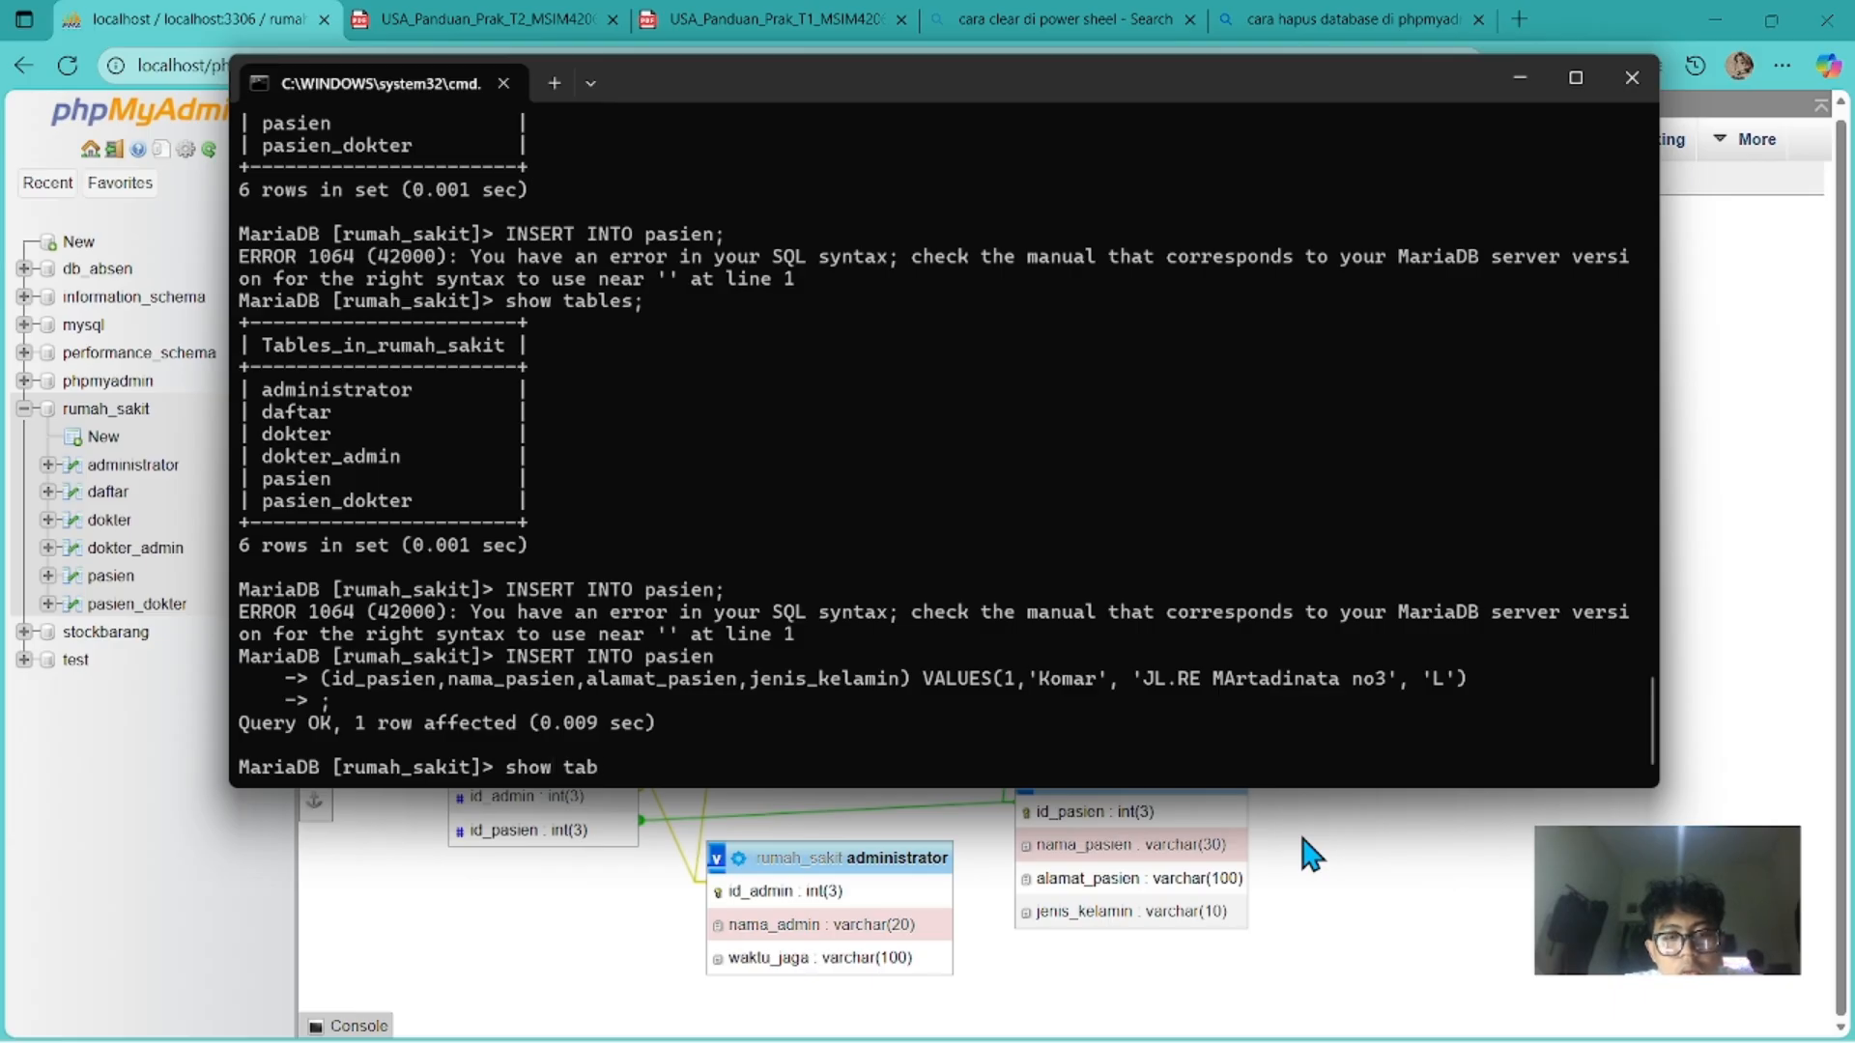
{"action": "type", "text": "les"}
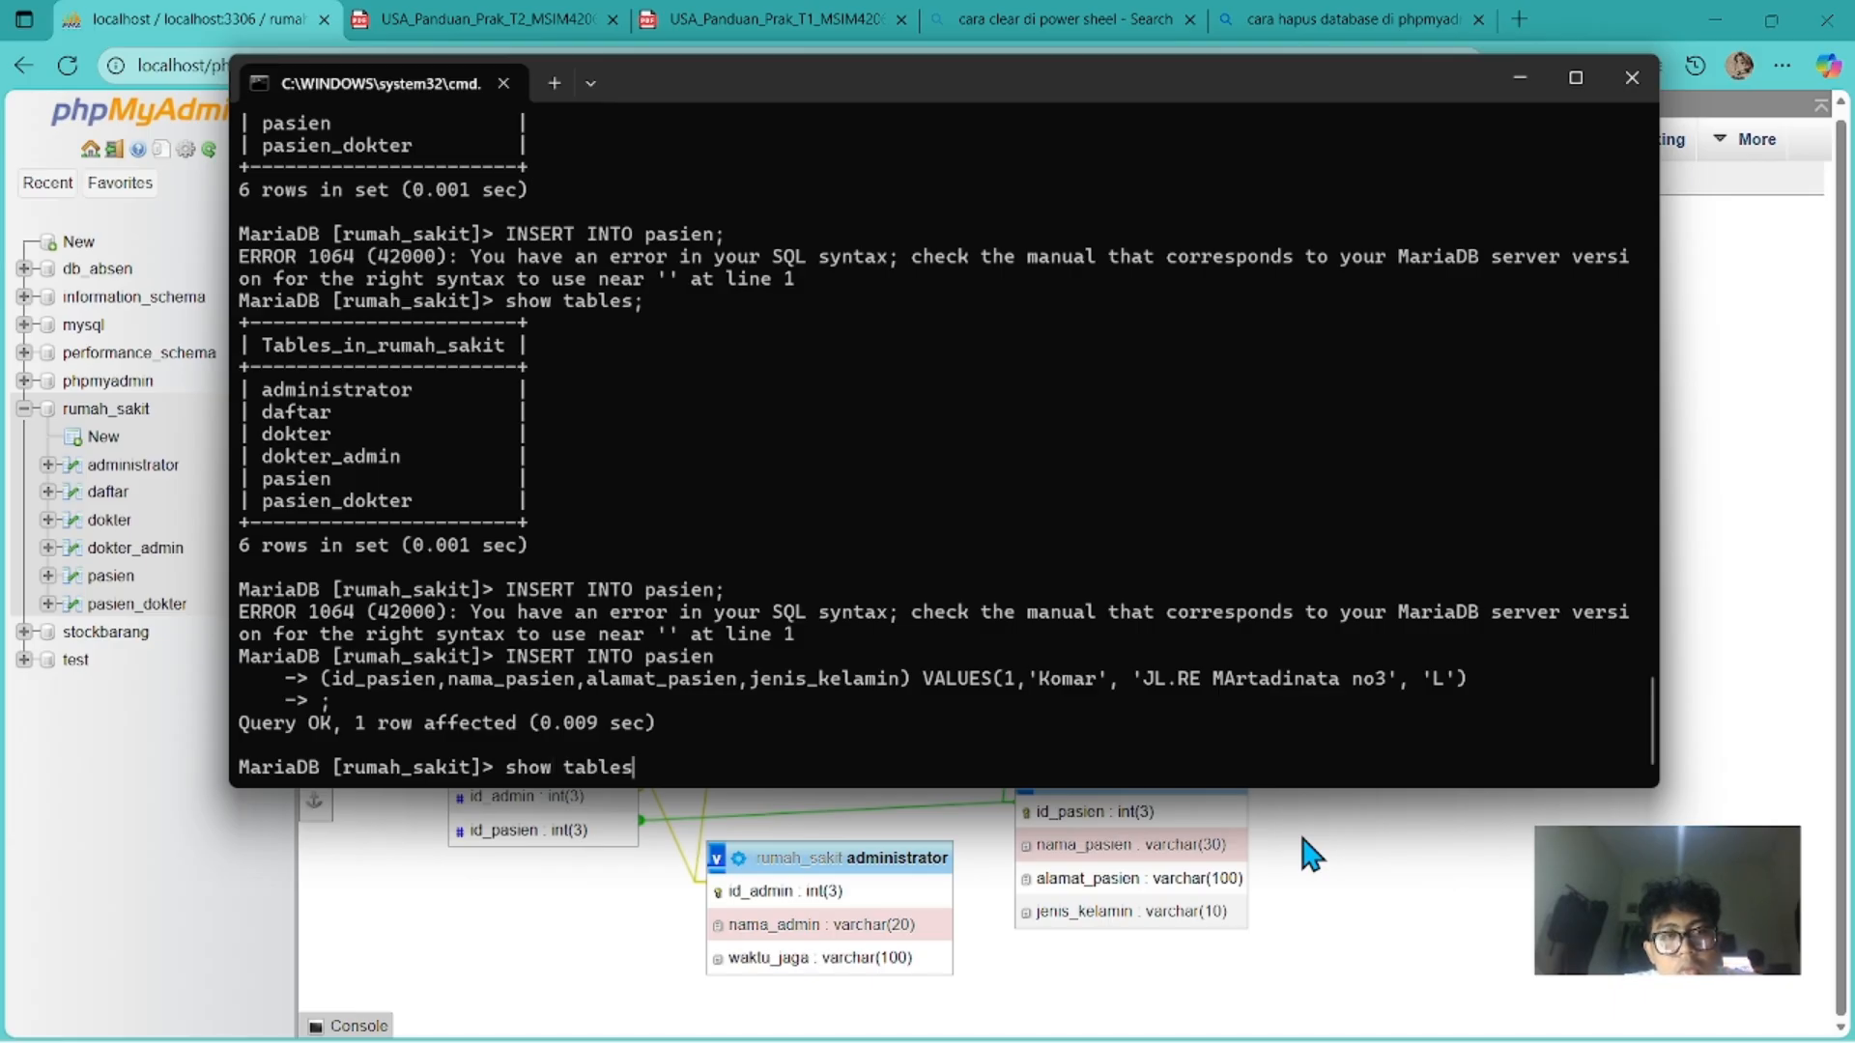
{"action": "type", "text": " pasien"}
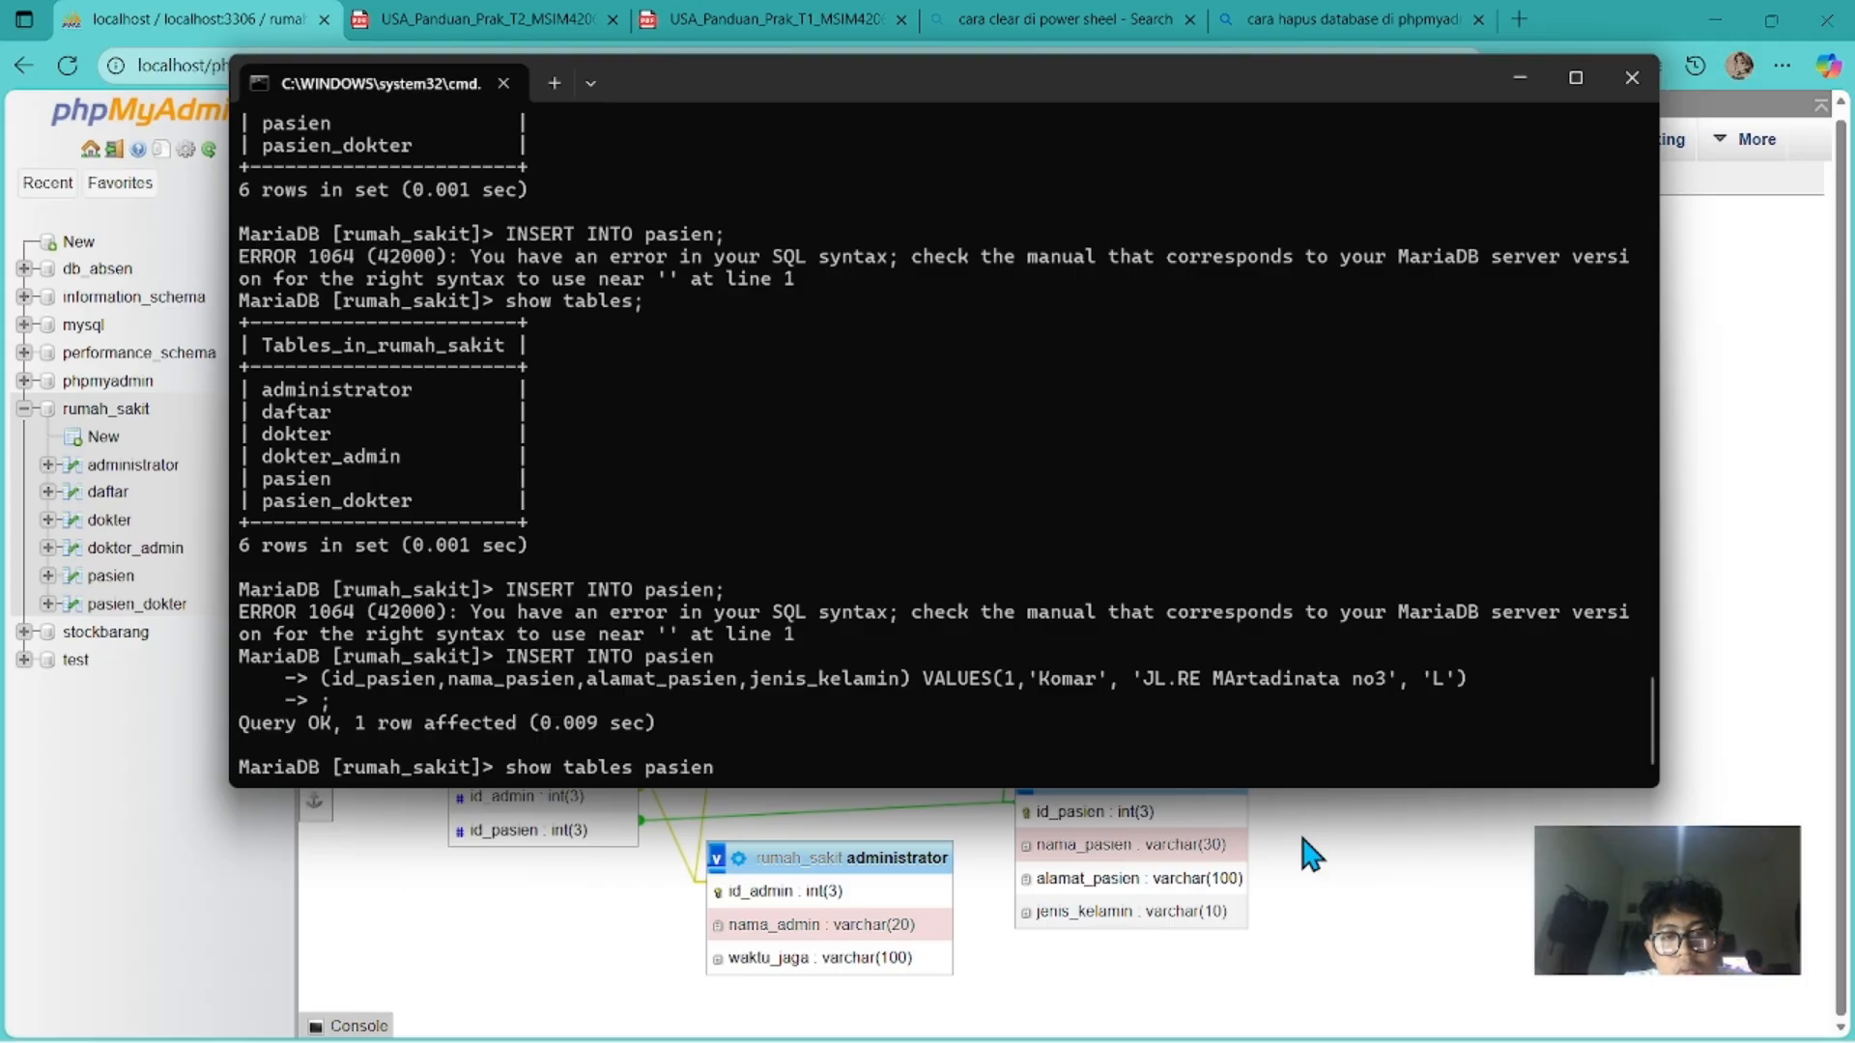
{"action": "key", "text": "Return"}
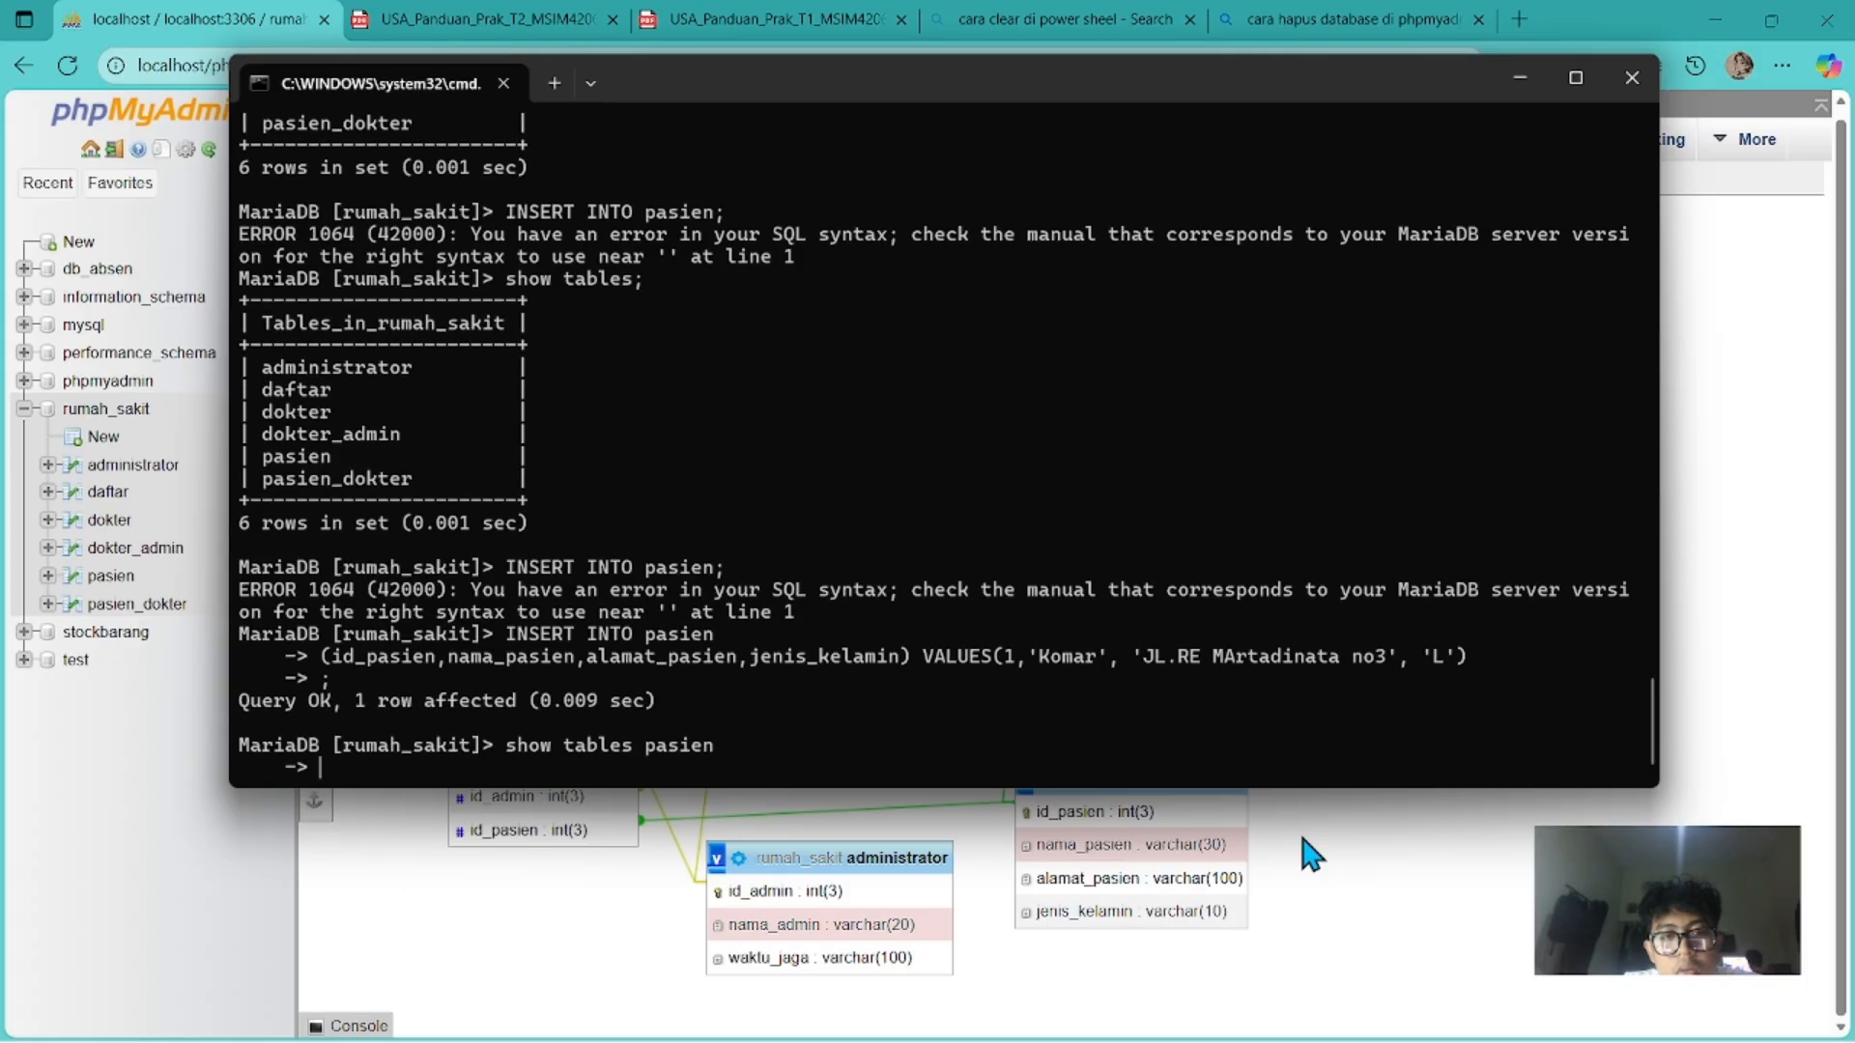
{"action": "type", "text": ";"}
{"action": "key", "text": "Return"}
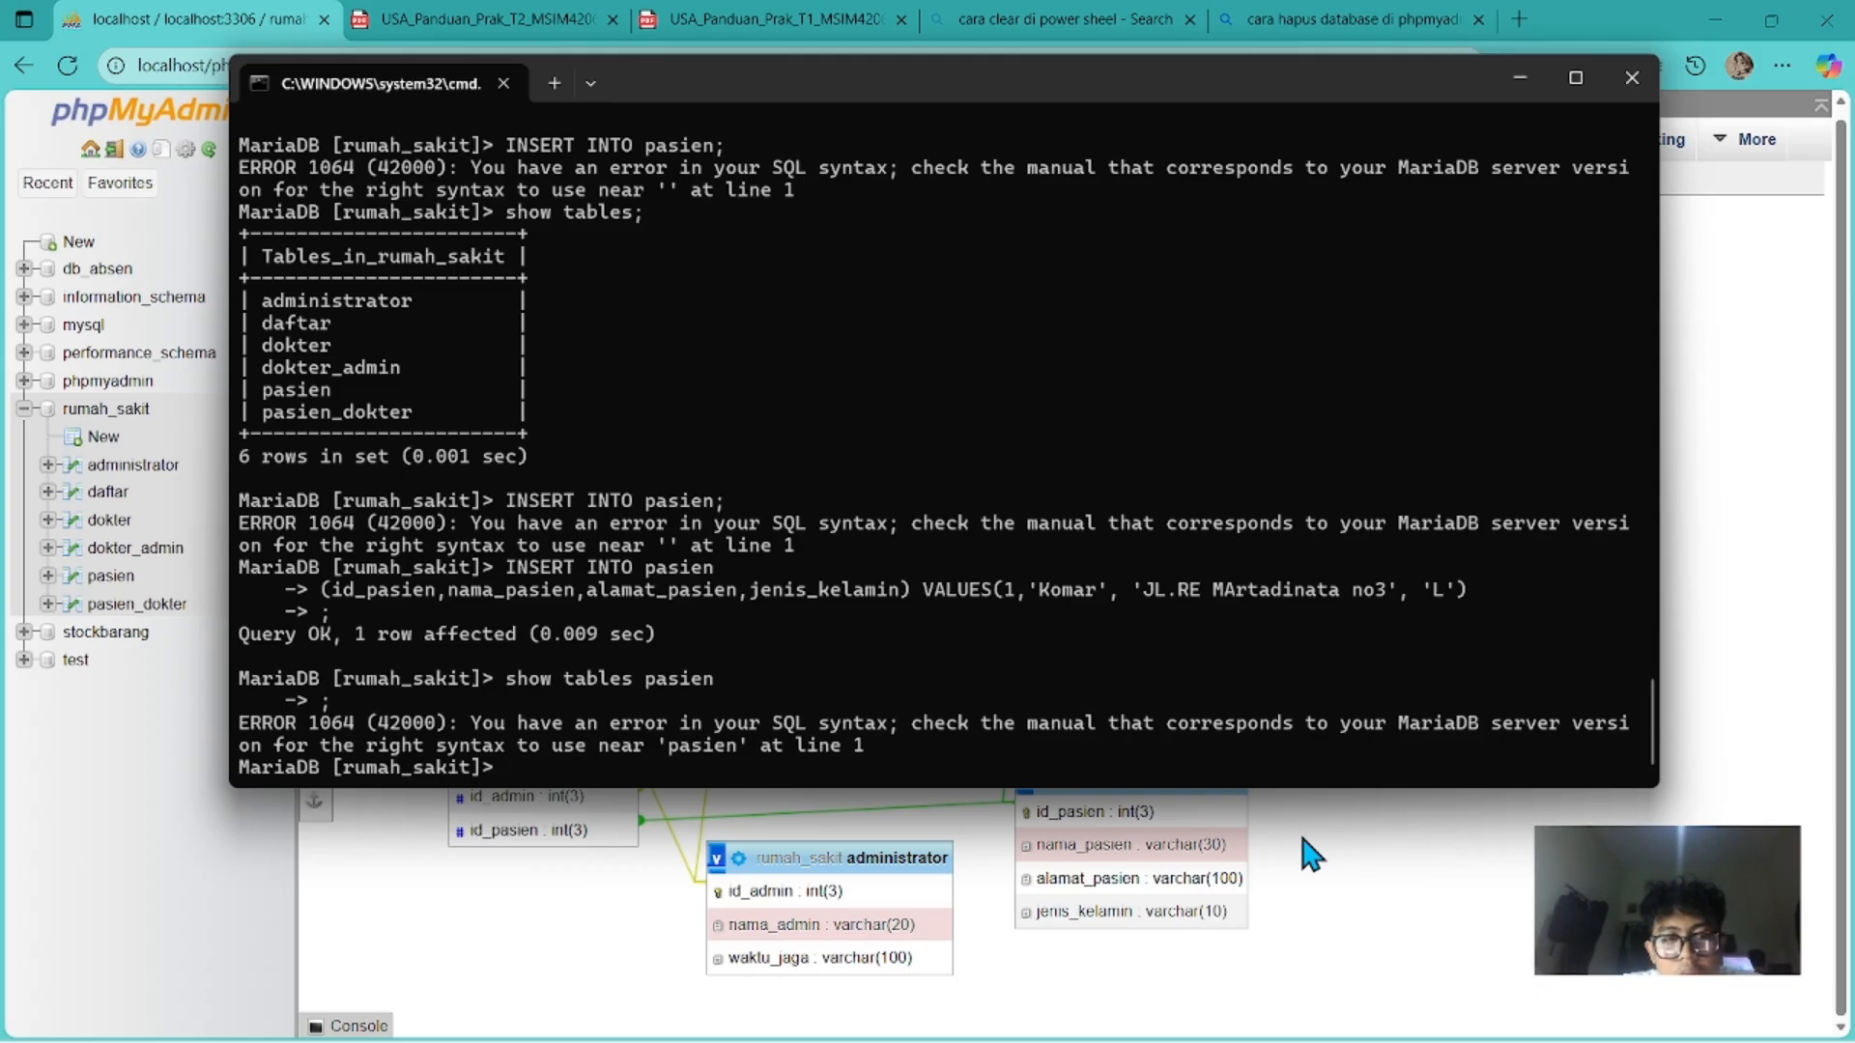
Recall the earlier column list and VALUES line and try to reuse it with id_pasien 2 and a different patient name.
{"action": "key", "text": "Up"}
{"action": "key", "text": "Up"}
{"action": "key", "text": "Up"}
{"action": "key", "text": "Up"}
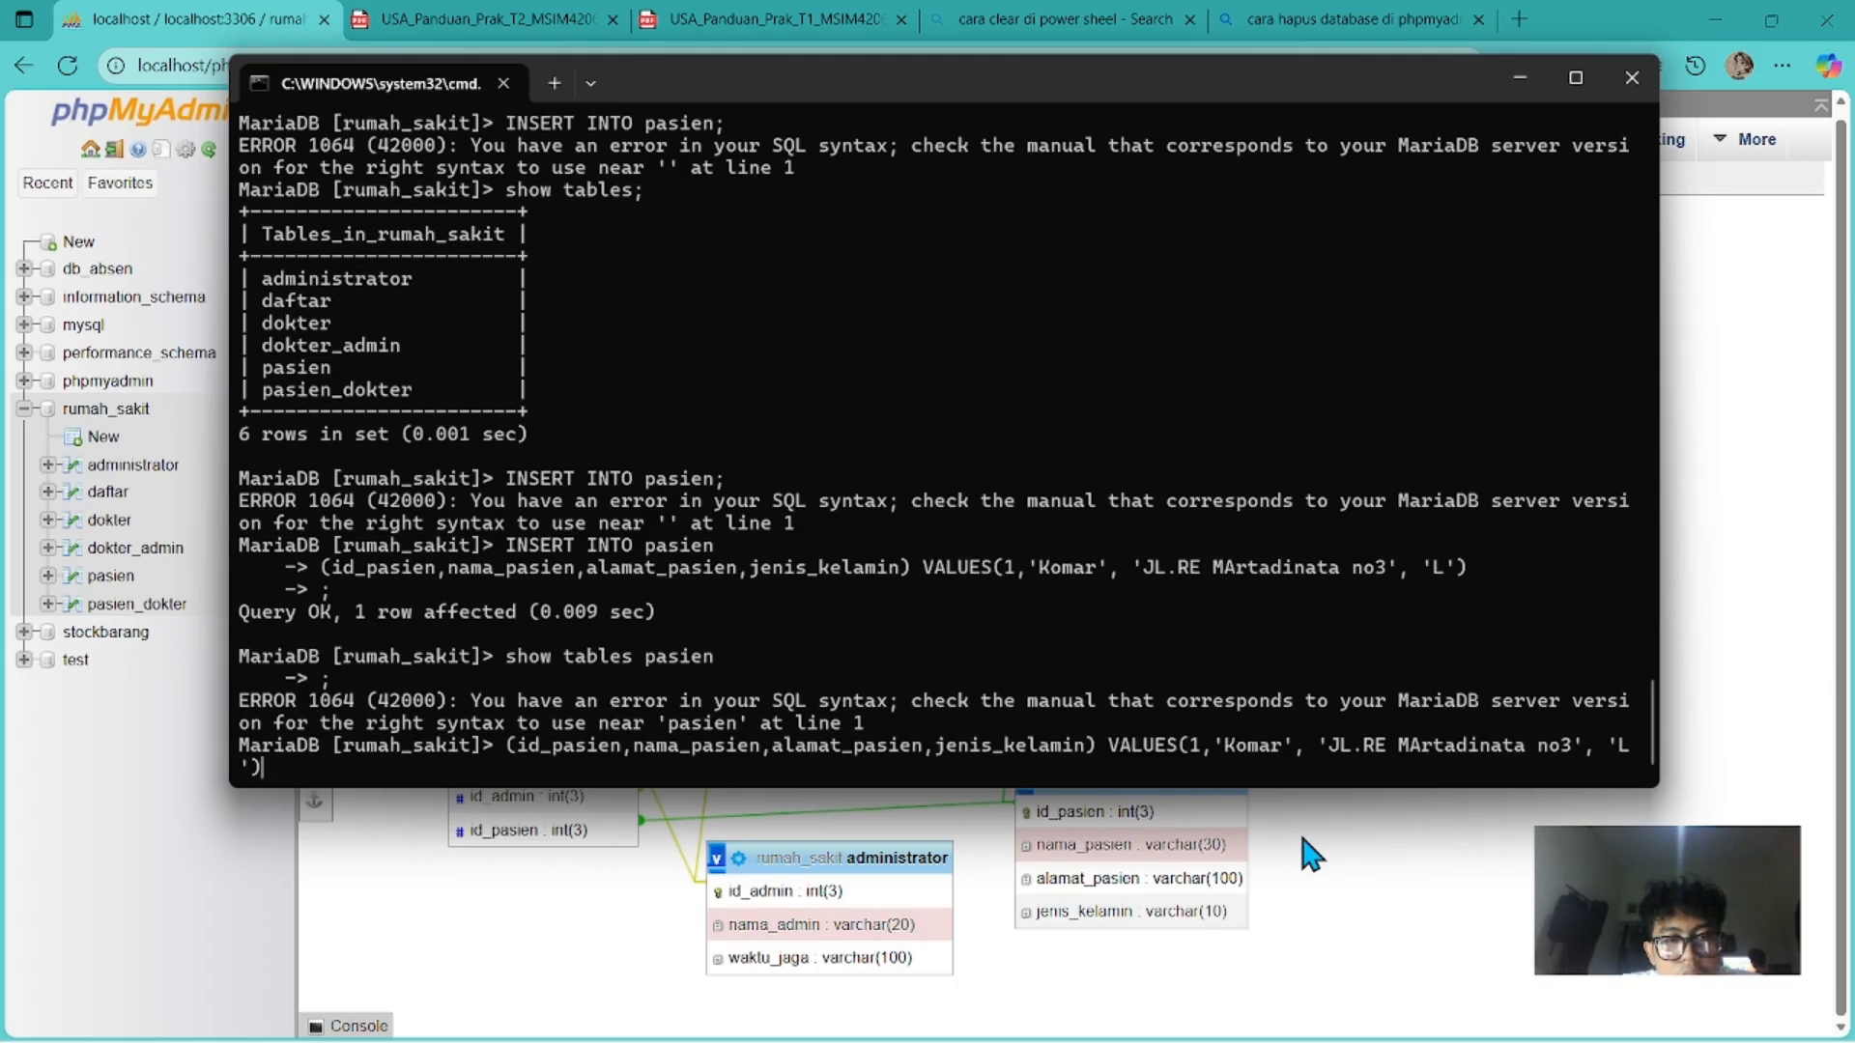
{"action": "key", "text": "Up"}
{"action": "key", "text": "Up"}
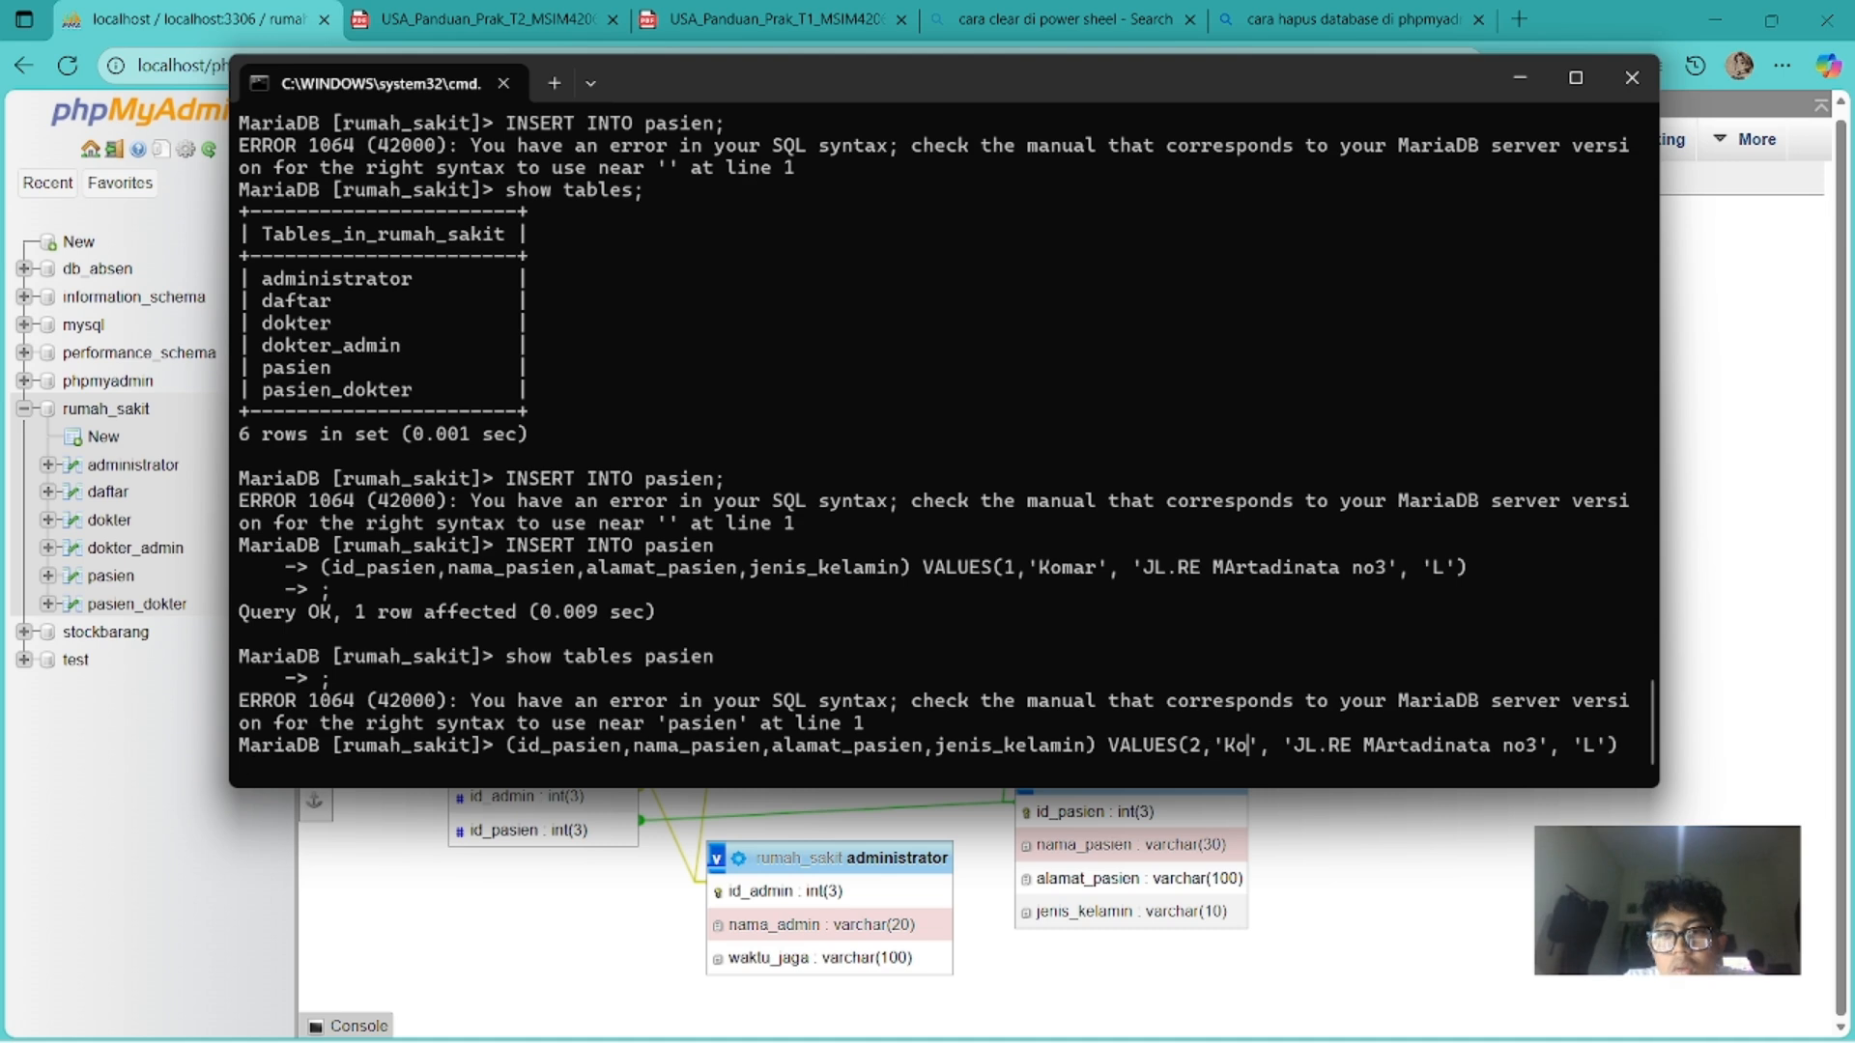
{"action": "key", "text": "Down"}
{"action": "key", "text": "Down"}
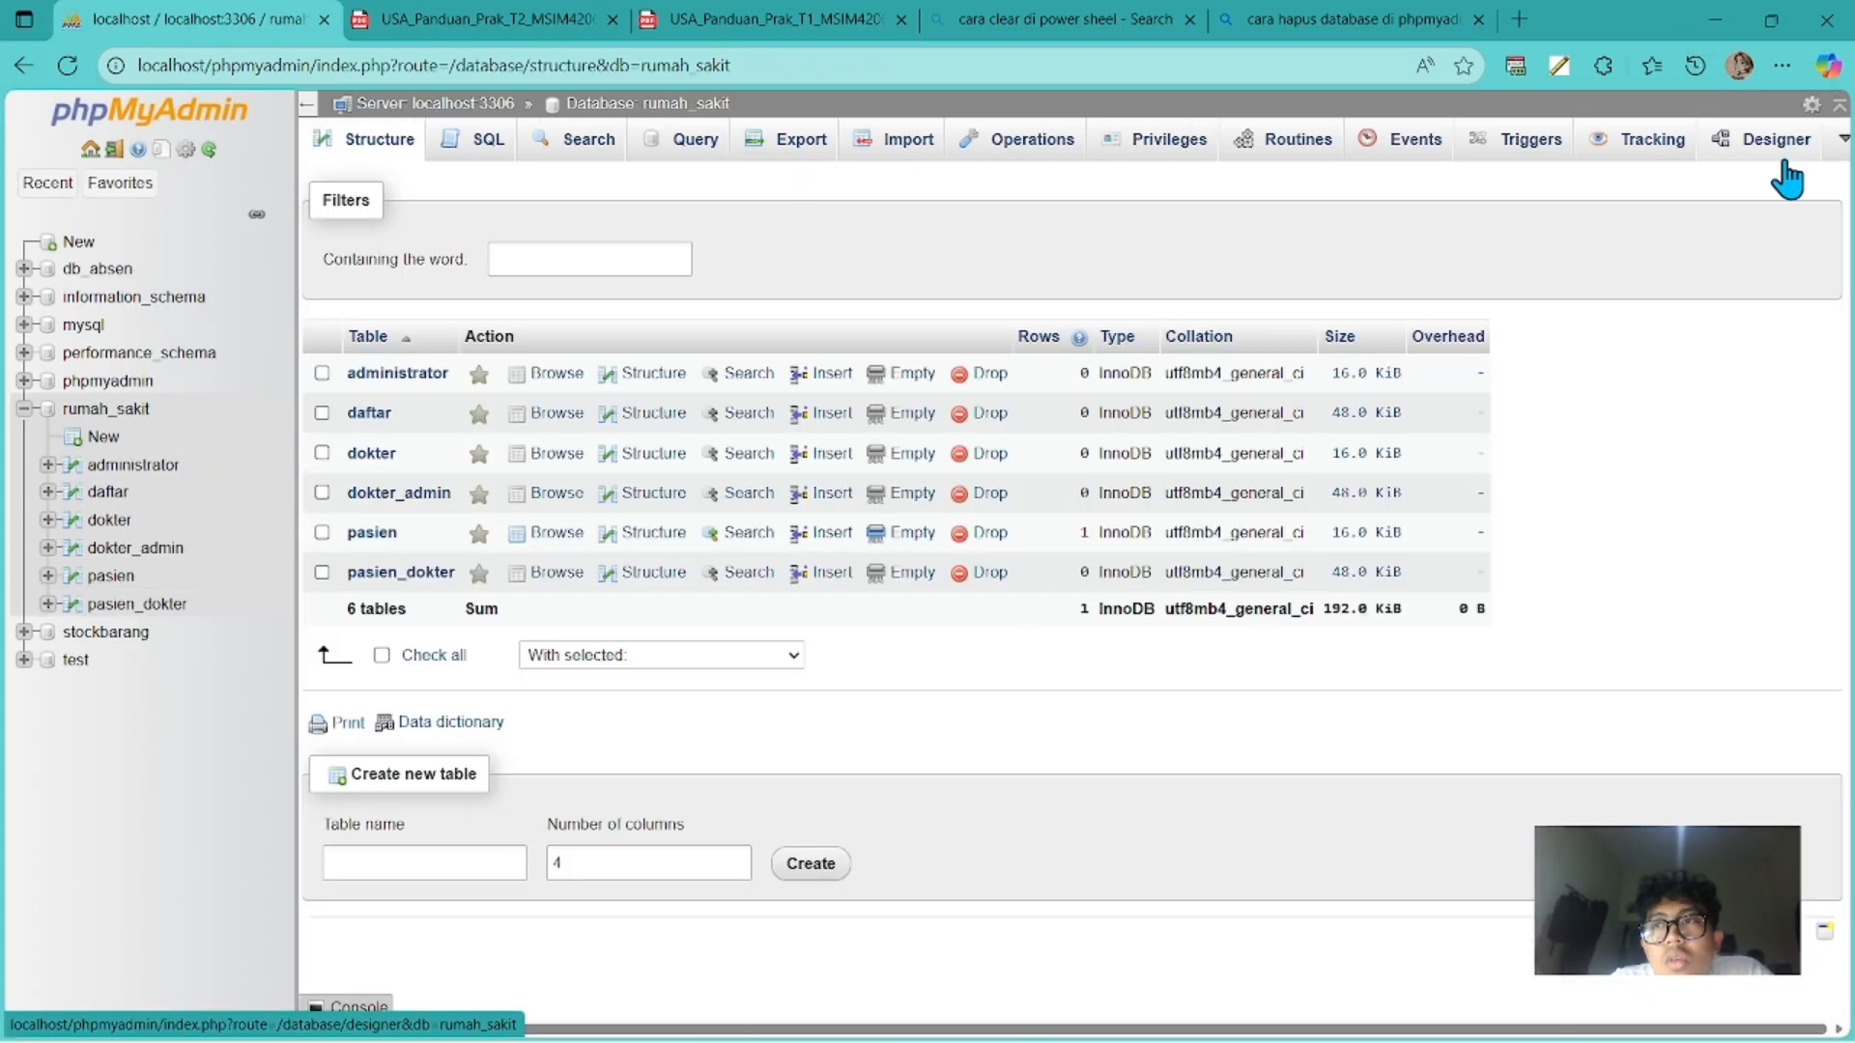
Switch to phpMyAdmin, open the designer diagram of rumah_sakit, and move overlapping tables apart to view their columns.
{"action": "left_click", "coordinate": [1784, 160]}
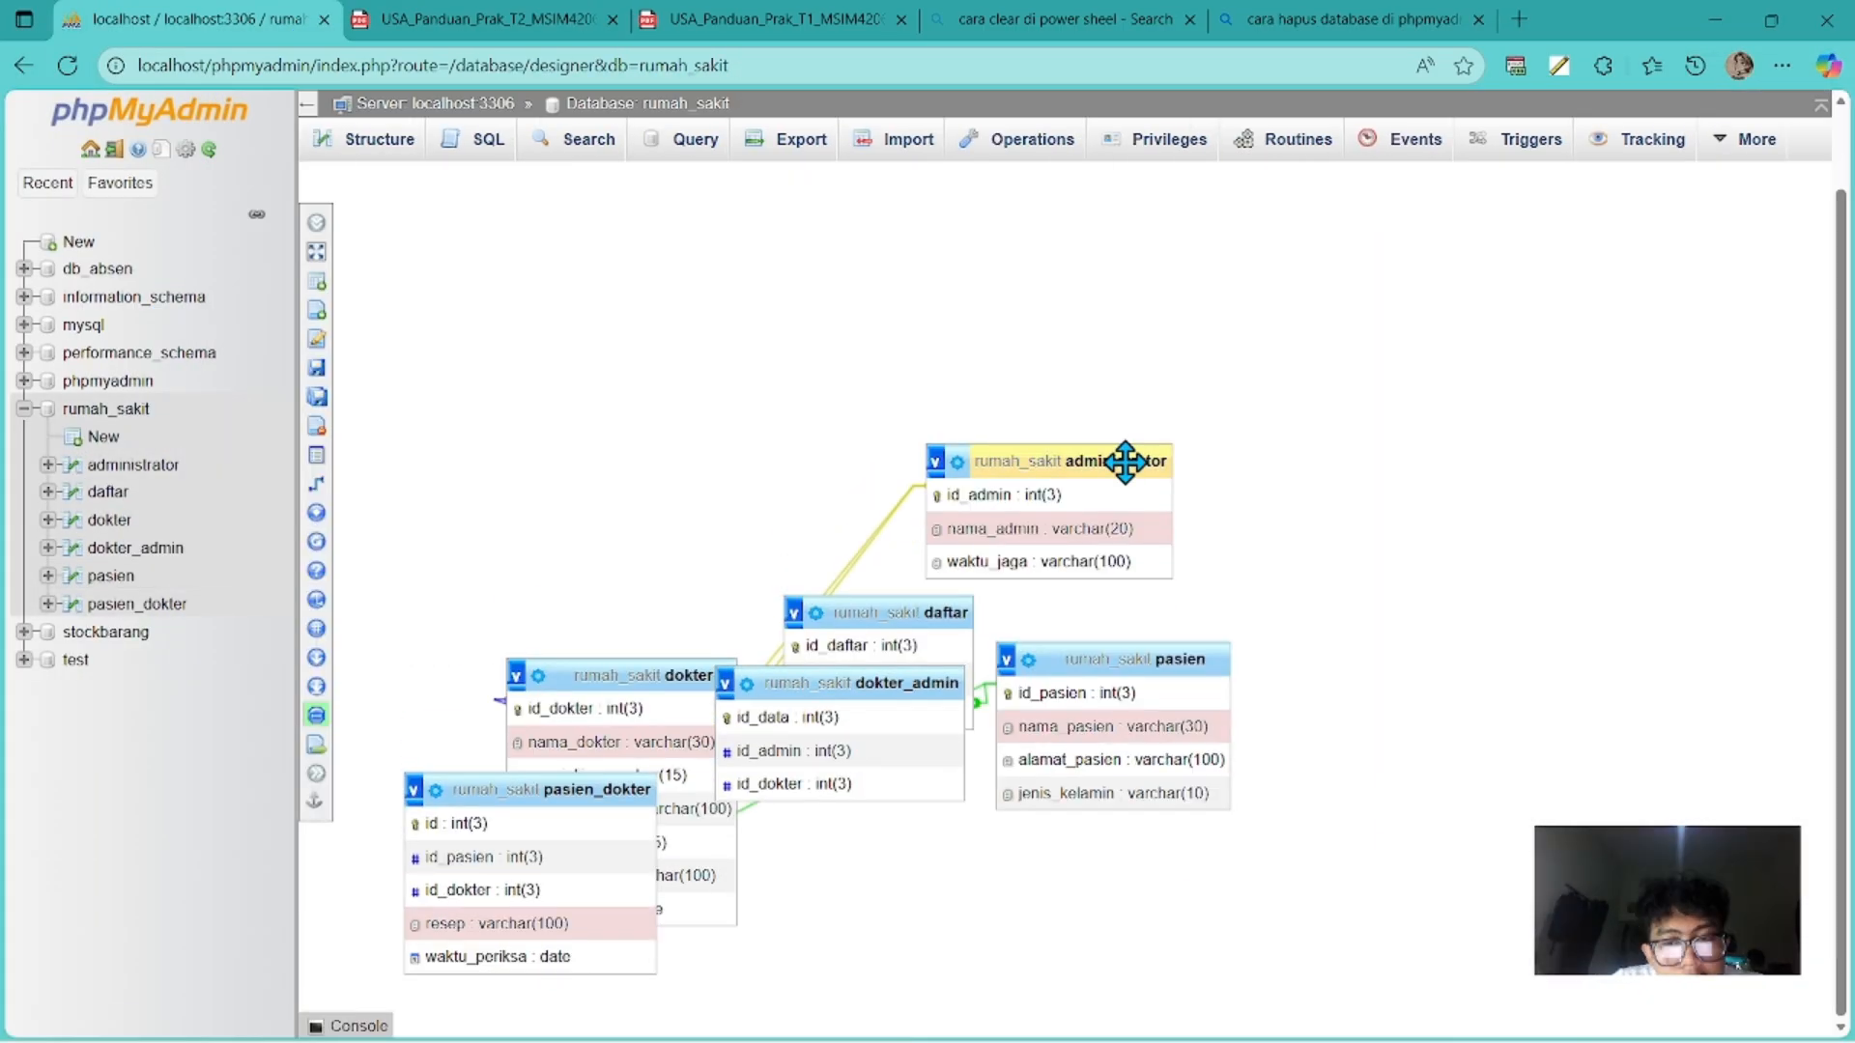
{"action": "scroll", "coordinate": [1127, 460], "scroll_direction": "up", "scroll_amount": 1}
{"action": "left_click_drag", "start_coordinate": [1126, 522], "coordinate": [1200, 418]}
{"action": "left_click_drag", "start_coordinate": [886, 676], "coordinate": [878, 423]}
{"action": "scroll", "coordinate": [879, 422], "scroll_direction": "down", "scroll_amount": 1}
In the MariaDB command line, insert a pasien record with id_pasien 2, the patient's name, address and 'L' for jenis_kelamin.
{"action": "left_click", "coordinate": [1149, 1019]}
{"action": "type", "text": "INSERT INTO pasien"}
{"action": "key", "text": "Return"}
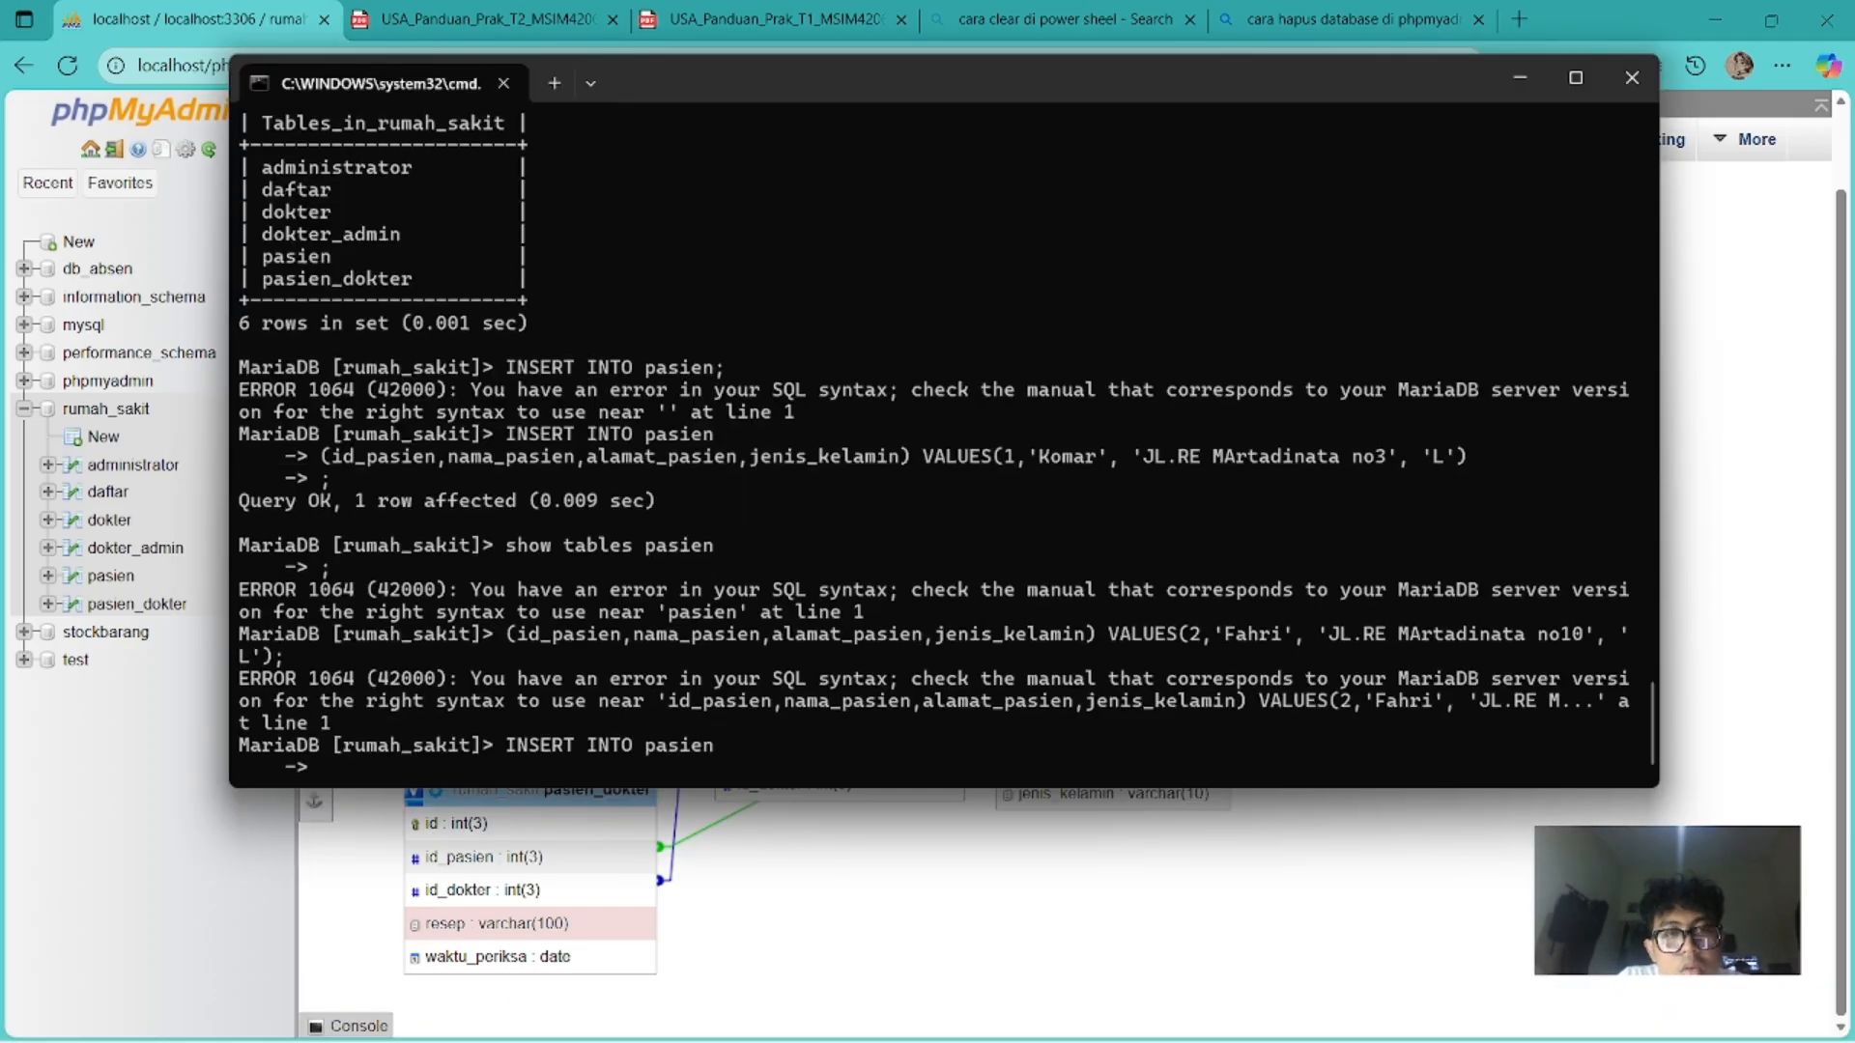
{"action": "type", "text": "(id_pasien,nama_pasien,alamat_pasien,jenis_kelamin) VALUES(2,'Fahri"}
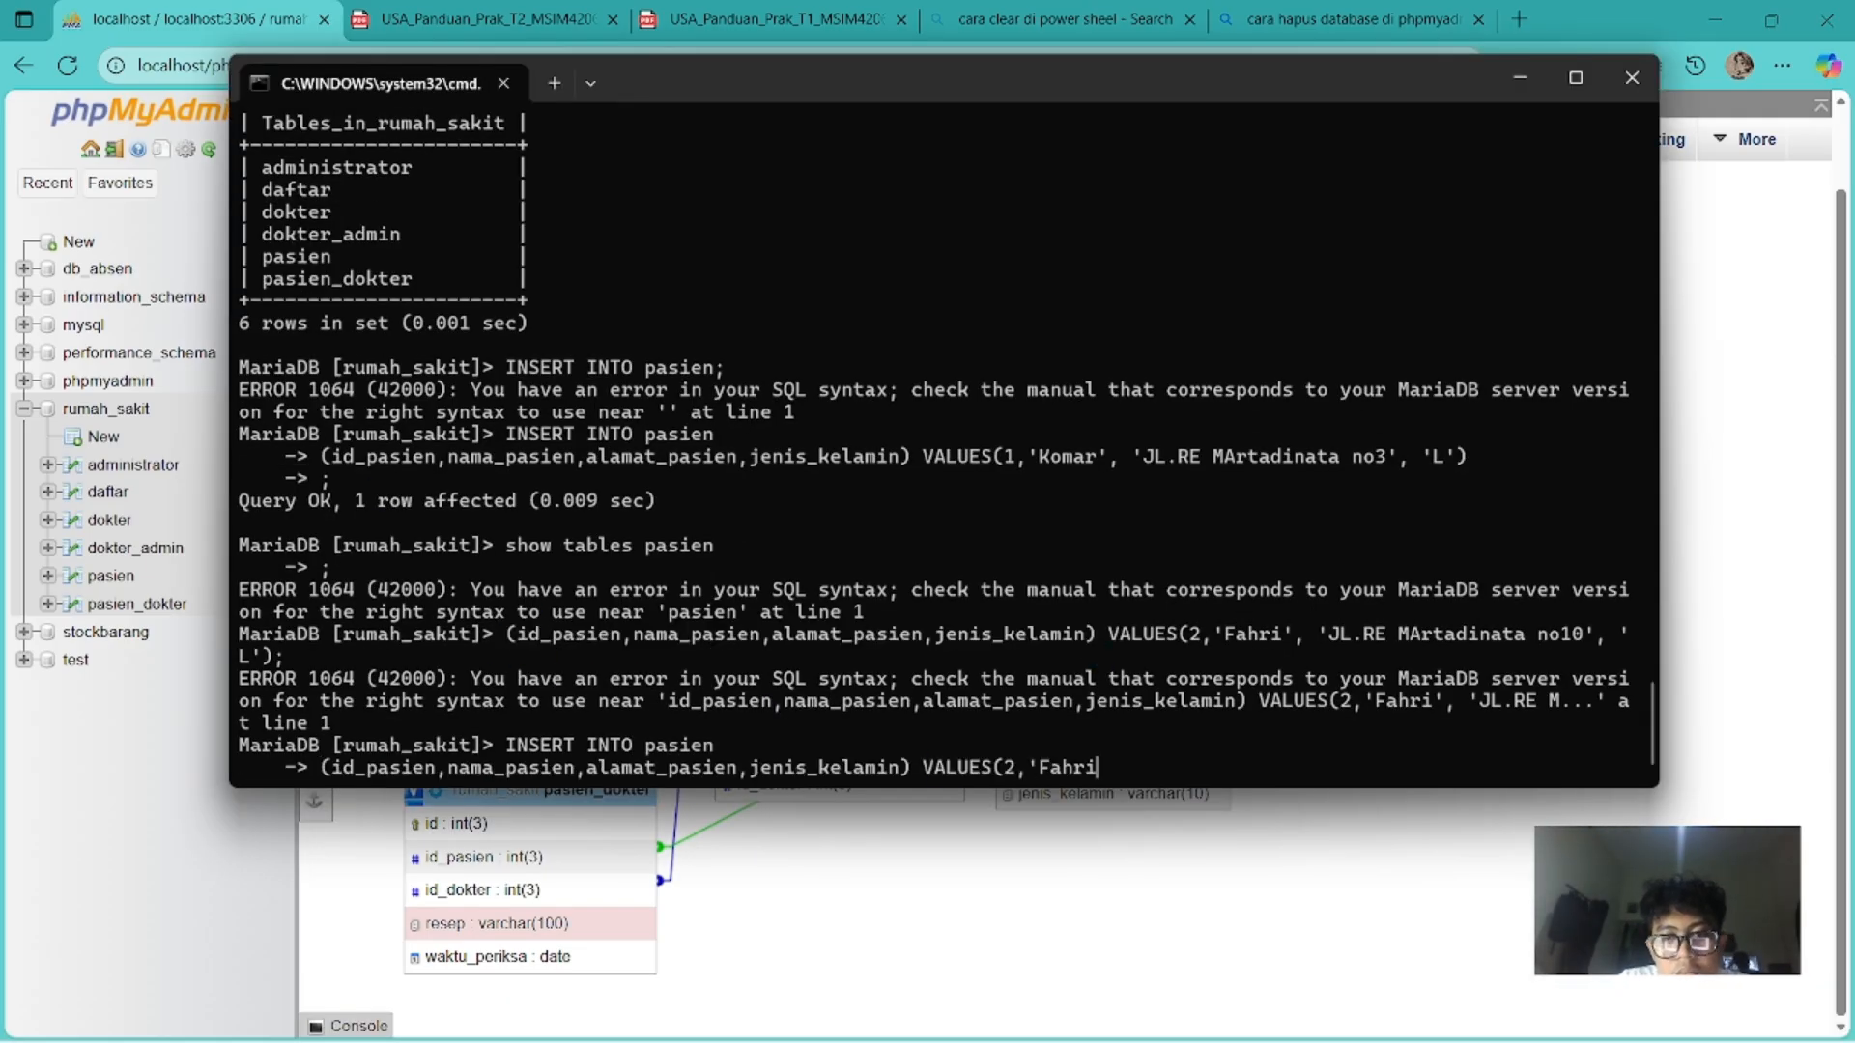
{"action": "type", "text": "','JL.Teluk Bone no 4', 'L');"}
{"action": "key", "text": "Return"}
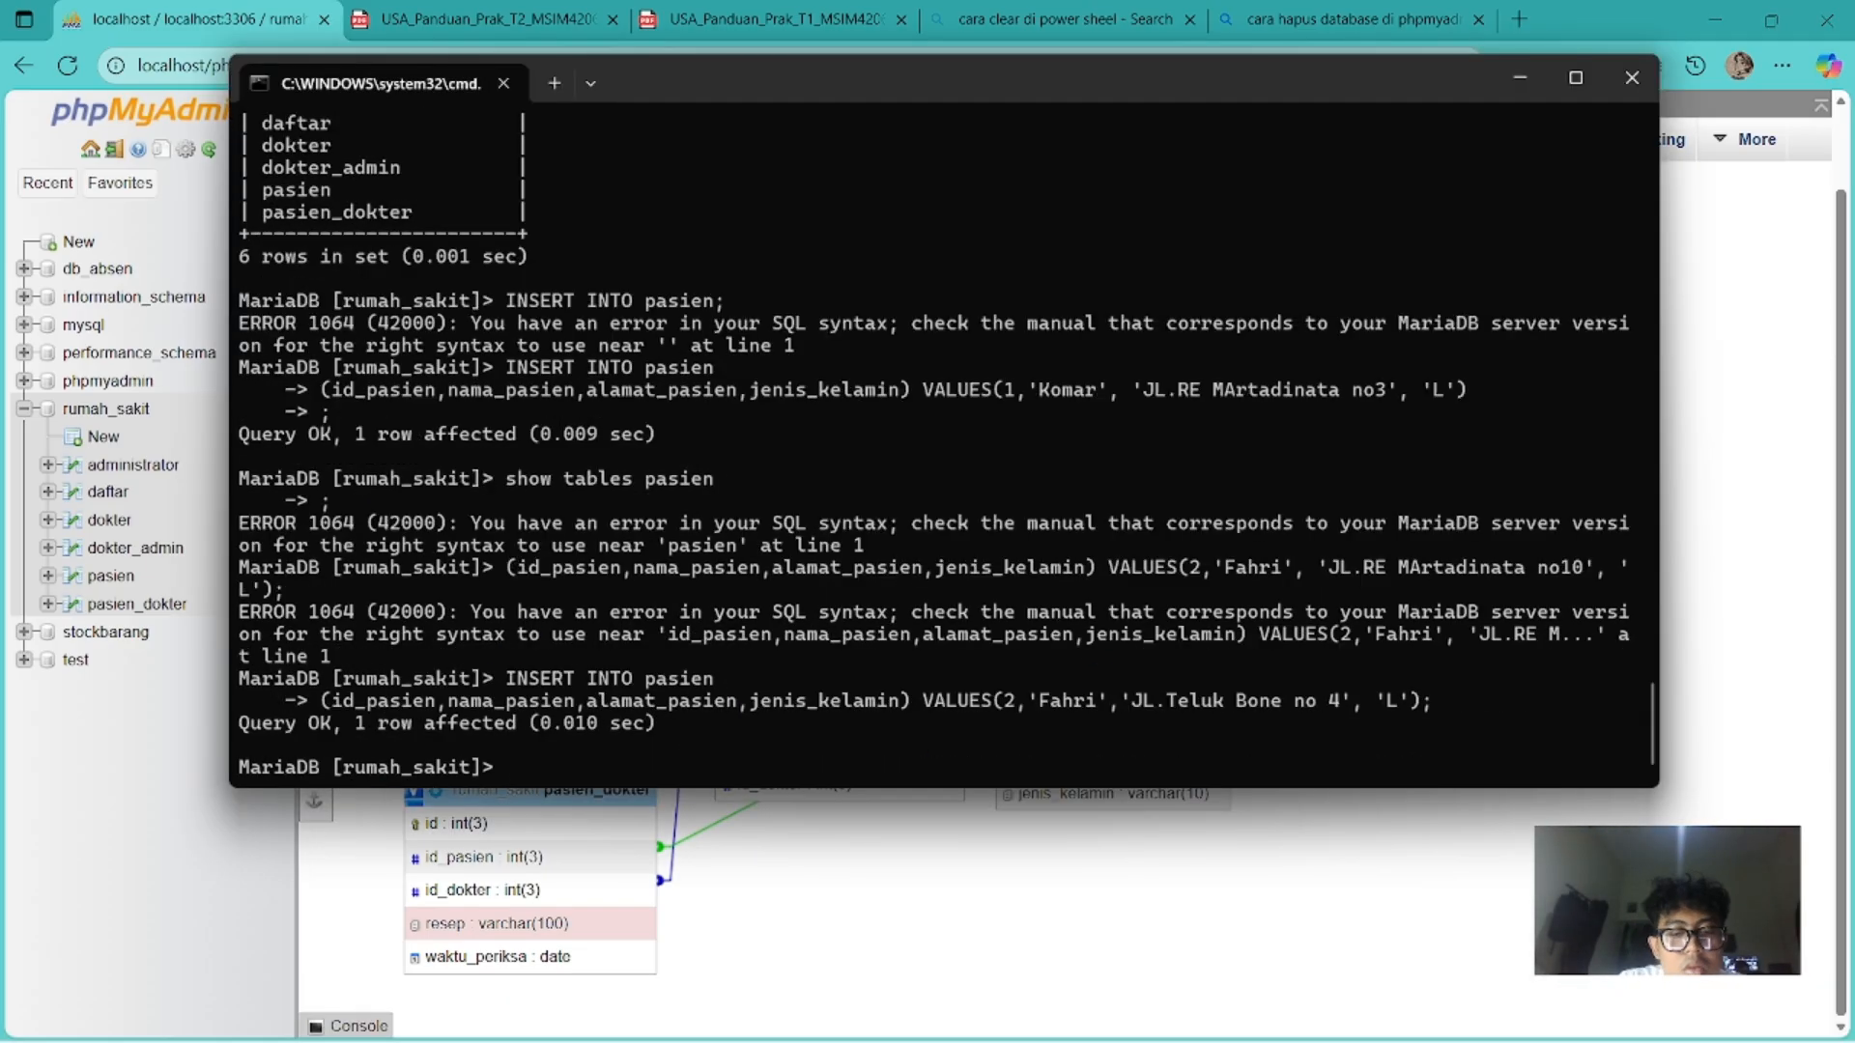
Insert another pasien record with id_pasien 3, the patient's name, address and 'L' for jenis_kelamin.
{"action": "type", "text": "INSERT INTO pasien"}
{"action": "key", "text": "Return"}
{"action": "type", "text": "(id_pasien,nama_pasien,alamat_pasien,jenis_kelamin) VALUES(3, 'Dimas', 'JL.IKan Kacang no 8','L');"}
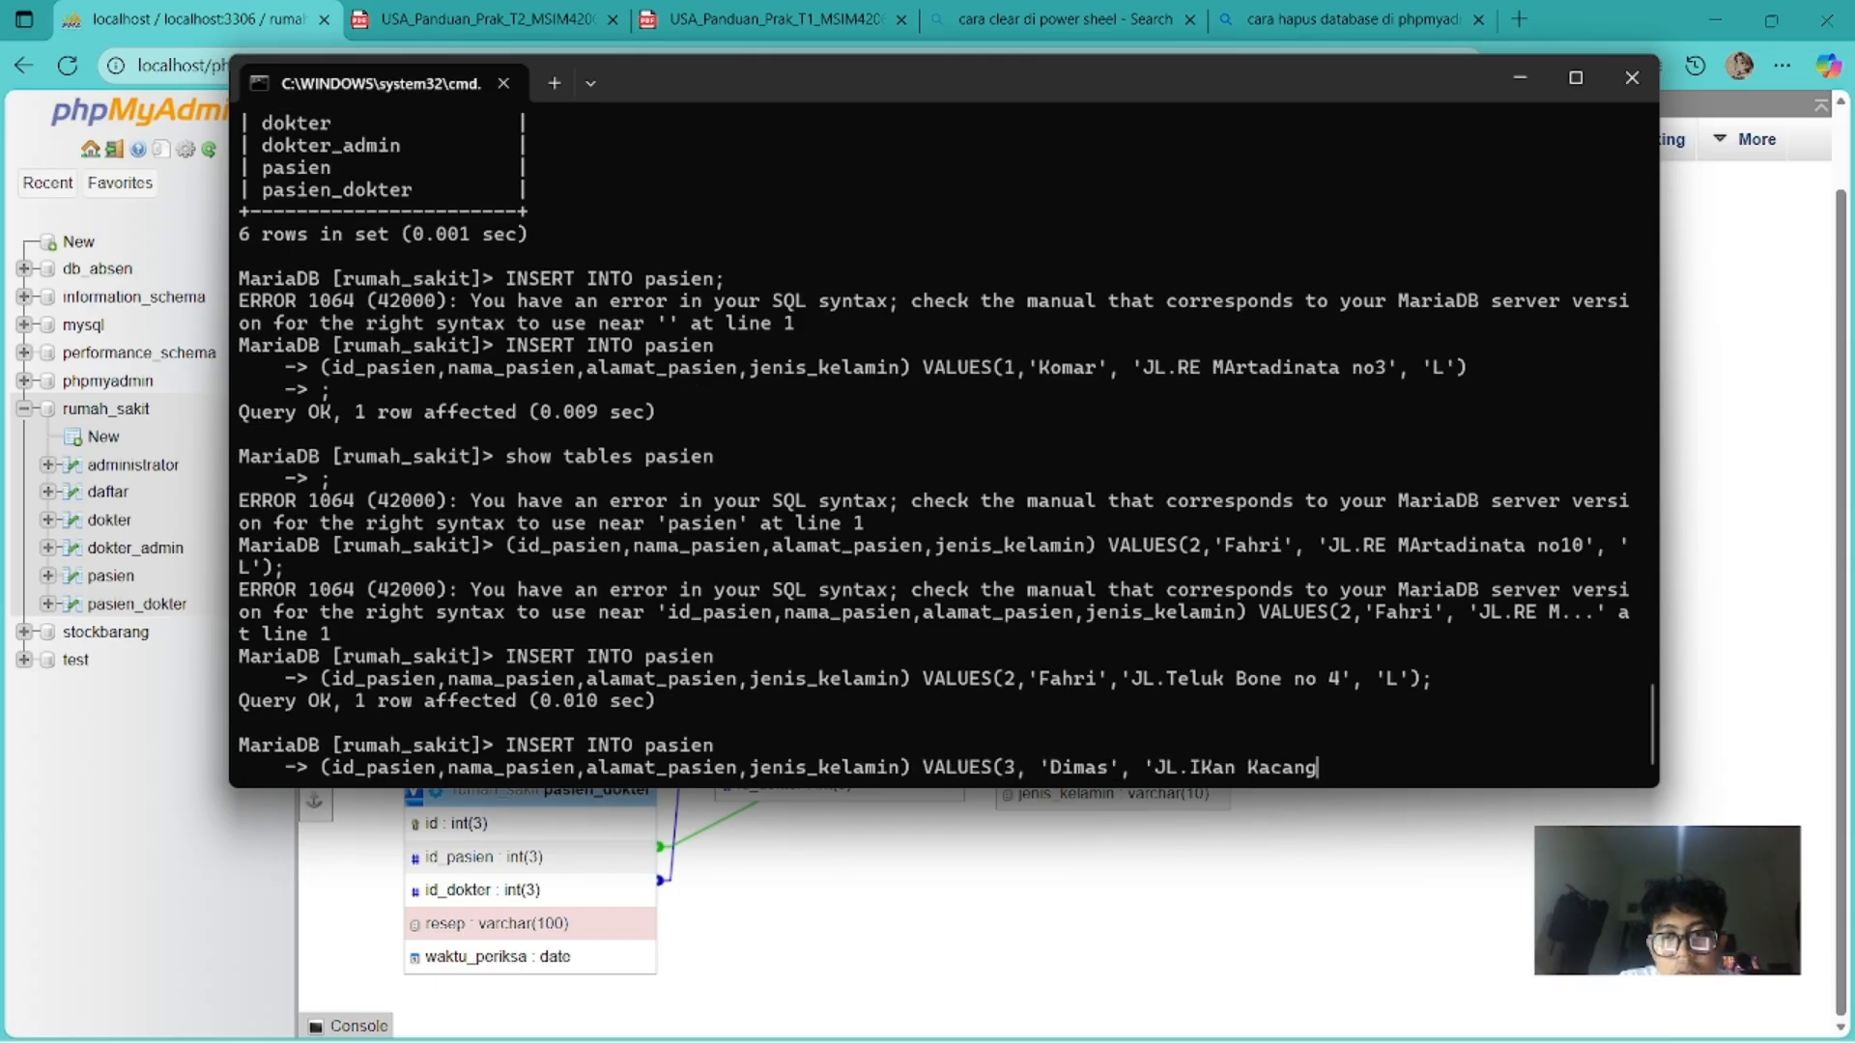
{"action": "key", "text": "Return"}
Try running only the column list and VALUES for id_pasien 4 with 'P' for jenis_kelamin, and retry it with the address spacing corrected.
{"action": "type", "text": "(id_pasien,nama_pasien,alamat_pasien,jenis_kelamin) VALUES(4,'Sasaa', 'JL. Pusri no5','P');"}
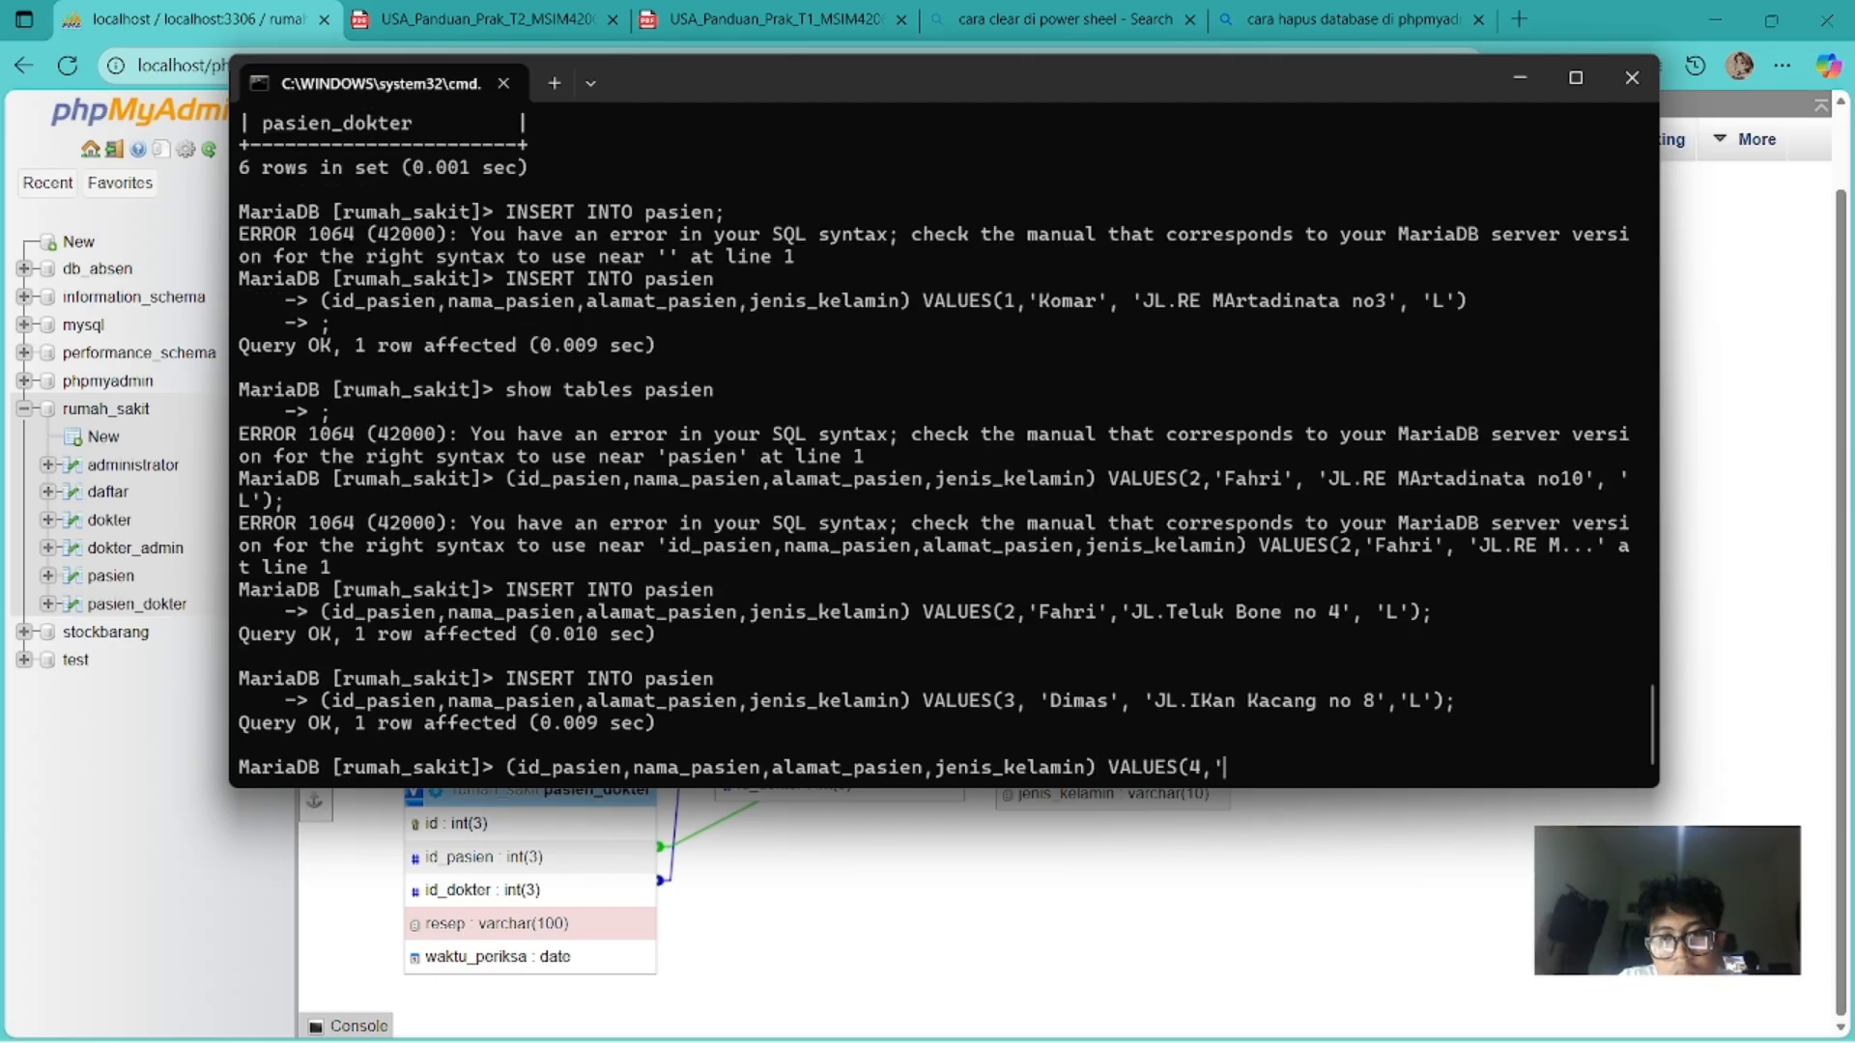
{"action": "key", "text": "Return"}
{"action": "key", "text": "Up"}
{"action": "key", "text": "Left"}
{"action": "key", "text": "Left"}
{"action": "key", "text": "Left"}
{"action": "key", "text": "Left"}
{"action": "key", "text": "Left"}
{"action": "key", "text": "Left"}
{"action": "key", "text": "Left"}
{"action": "key", "text": "Left"}
{"action": "key", "text": "Left"}
{"action": "key", "text": "Left"}
{"action": "key", "text": "Left"}
{"action": "key", "text": "Left"}
{"action": "key", "text": "Left"}
{"action": "key", "text": "Left"}
{"action": "key", "text": "Left"}
{"action": "key", "text": "Left"}
{"action": "key", "text": "Left"}
{"action": "key", "text": "Left"}
{"action": "key", "text": "Left"}
{"action": "key", "text": "Left"}
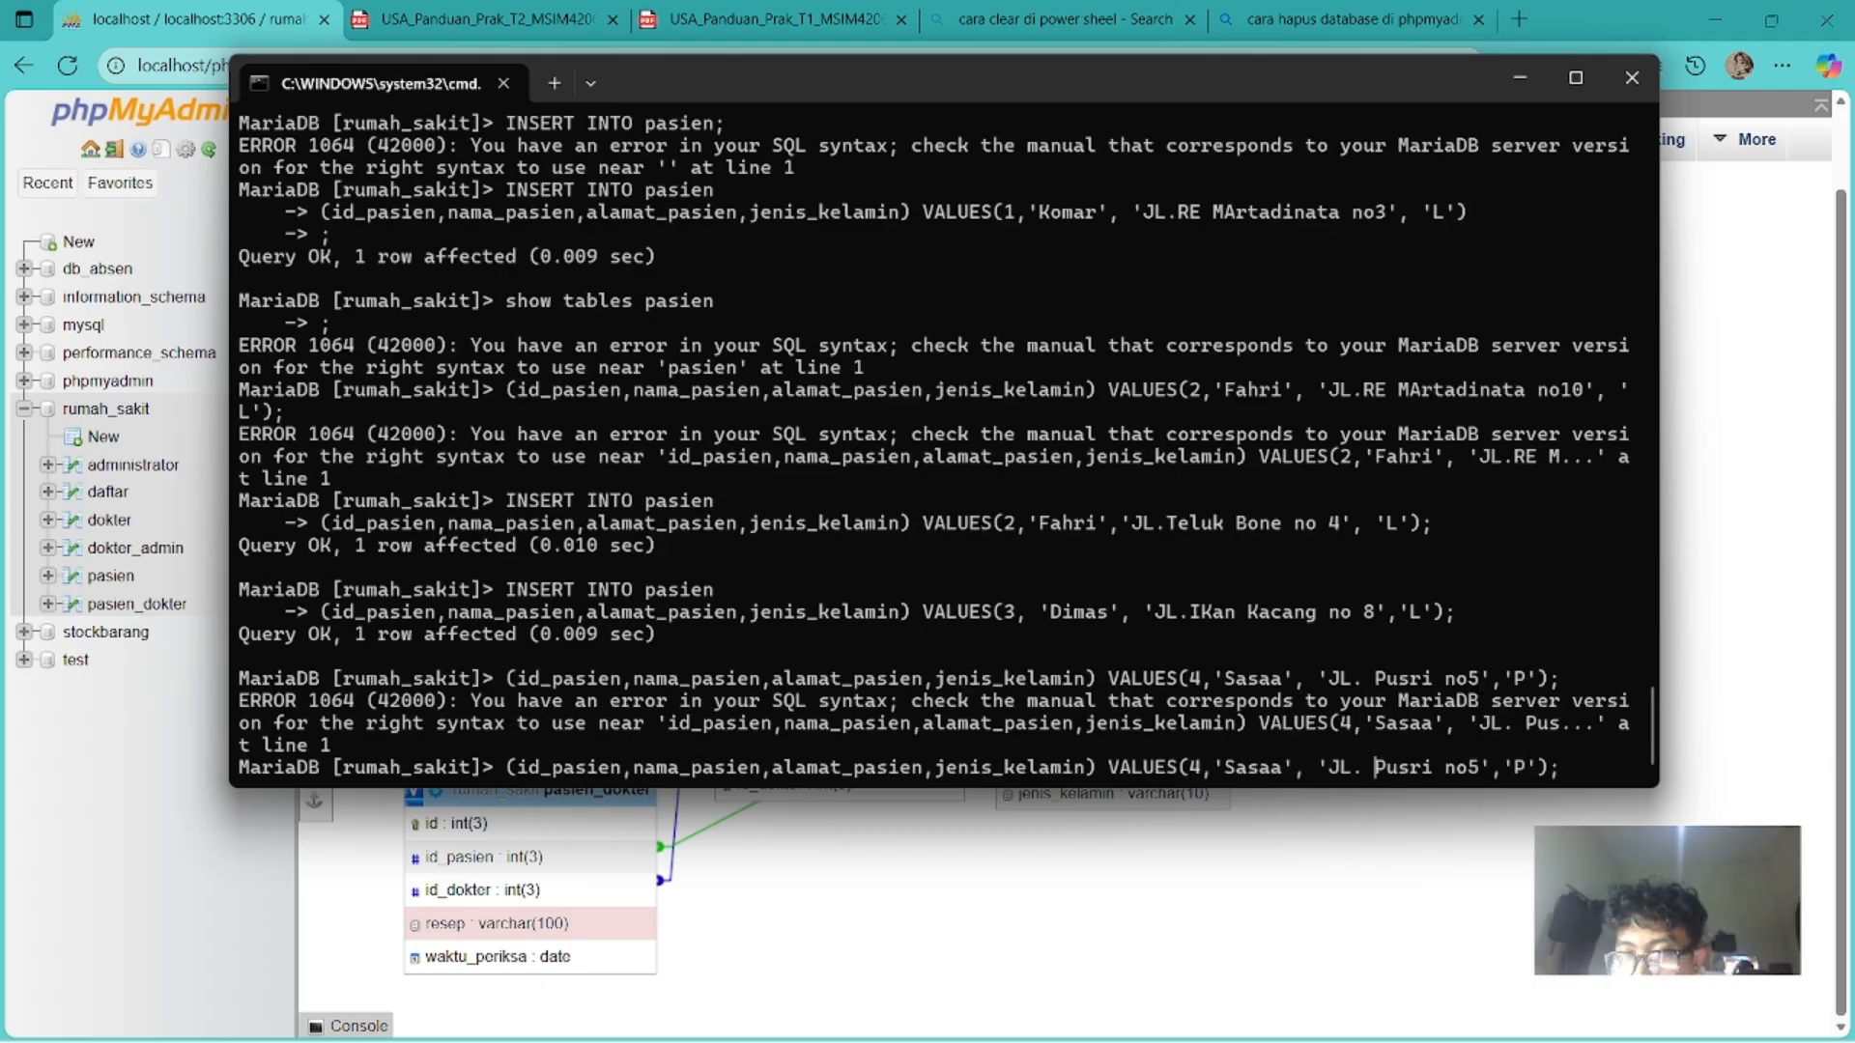
{"action": "key", "text": "BackSpace"}
{"action": "key", "text": "Right"}
{"action": "key", "text": "Right"}
{"action": "key", "text": "Right"}
{"action": "key", "text": "Right"}
{"action": "key", "text": "Right"}
{"action": "key", "text": "Right"}
{"action": "key", "text": "Right"}
{"action": "key", "text": "Right"}
{"action": "key", "text": "Right"}
{"action": "key", "text": "Right"}
{"action": "key", "text": "Right"}
{"action": "key", "text": "Right"}
{"action": "key", "text": "Right"}
{"action": "key", "text": "Right"}
{"action": "key", "text": "BackSpace"}
{"action": "type", "text": "5"}
{"action": "key", "text": "Left"}
{"action": "key", "text": "Left"}
{"action": "key", "text": "Left"}
{"action": "key", "text": "Left"}
{"action": "key", "text": "Left"}
{"action": "key", "text": "Left"}
{"action": "key", "text": "Left"}
{"action": "key", "text": "Left"}
{"action": "key", "text": "Left"}
{"action": "key", "text": "Left"}
{"action": "key", "text": "BackSpace"}
{"action": "key", "text": "Left"}
{"action": "key", "text": "Left"}
{"action": "key", "text": "Left"}
{"action": "key", "text": "Left"}
{"action": "key", "text": "Left"}
{"action": "key", "text": "Left"}
{"action": "key", "text": "Left"}
{"action": "key", "text": "Left"}
{"action": "key", "text": "Right"}
{"action": "key", "text": "Right"}
{"action": "key", "text": "Right"}
{"action": "key", "text": "Right"}
{"action": "key", "text": "Right"}
{"action": "key", "text": "Right"}
{"action": "key", "text": "Return"}
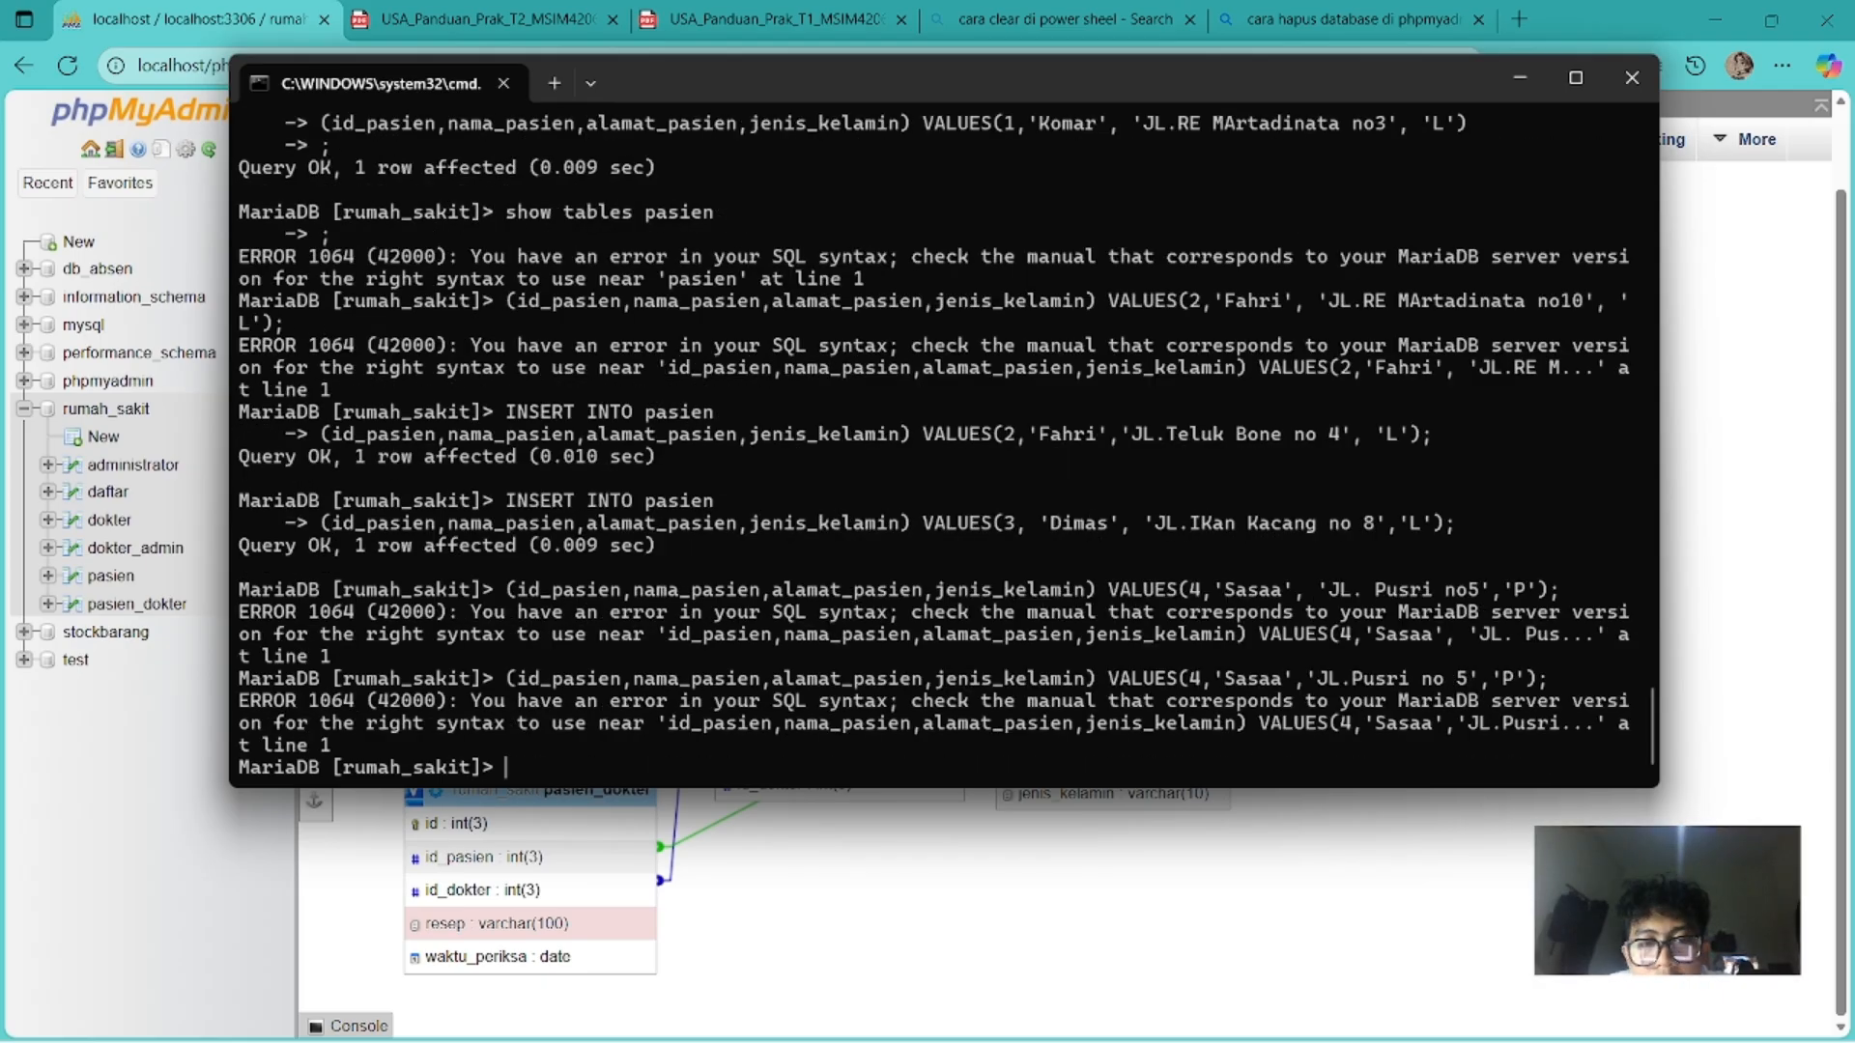
Recall the id_pasien 4 line, change the spelling of the patient's name, and try running it again.
{"action": "key", "text": "Up"}
{"action": "key", "text": "Left"}
{"action": "key", "text": "Left"}
{"action": "key", "text": "Left"}
{"action": "key", "text": "Left"}
{"action": "key", "text": "Left"}
{"action": "key", "text": "Left"}
{"action": "key", "text": "Left"}
{"action": "key", "text": "Left"}
{"action": "key", "text": "Left"}
{"action": "key", "text": "Left"}
{"action": "key", "text": "Left"}
{"action": "key", "text": "Left"}
{"action": "key", "text": "Left"}
{"action": "key", "text": "Left"}
{"action": "key", "text": "Left"}
{"action": "key", "text": "Left"}
{"action": "key", "text": "Left"}
{"action": "key", "text": "Left"}
{"action": "key", "text": "Left"}
{"action": "key", "text": "Left"}
{"action": "key", "text": "BackSpace"}
{"action": "key", "text": "BackSpace"}
{"action": "key", "text": "BackSpace"}
{"action": "type", "text": "kha"}
{"action": "key", "text": "Return"}
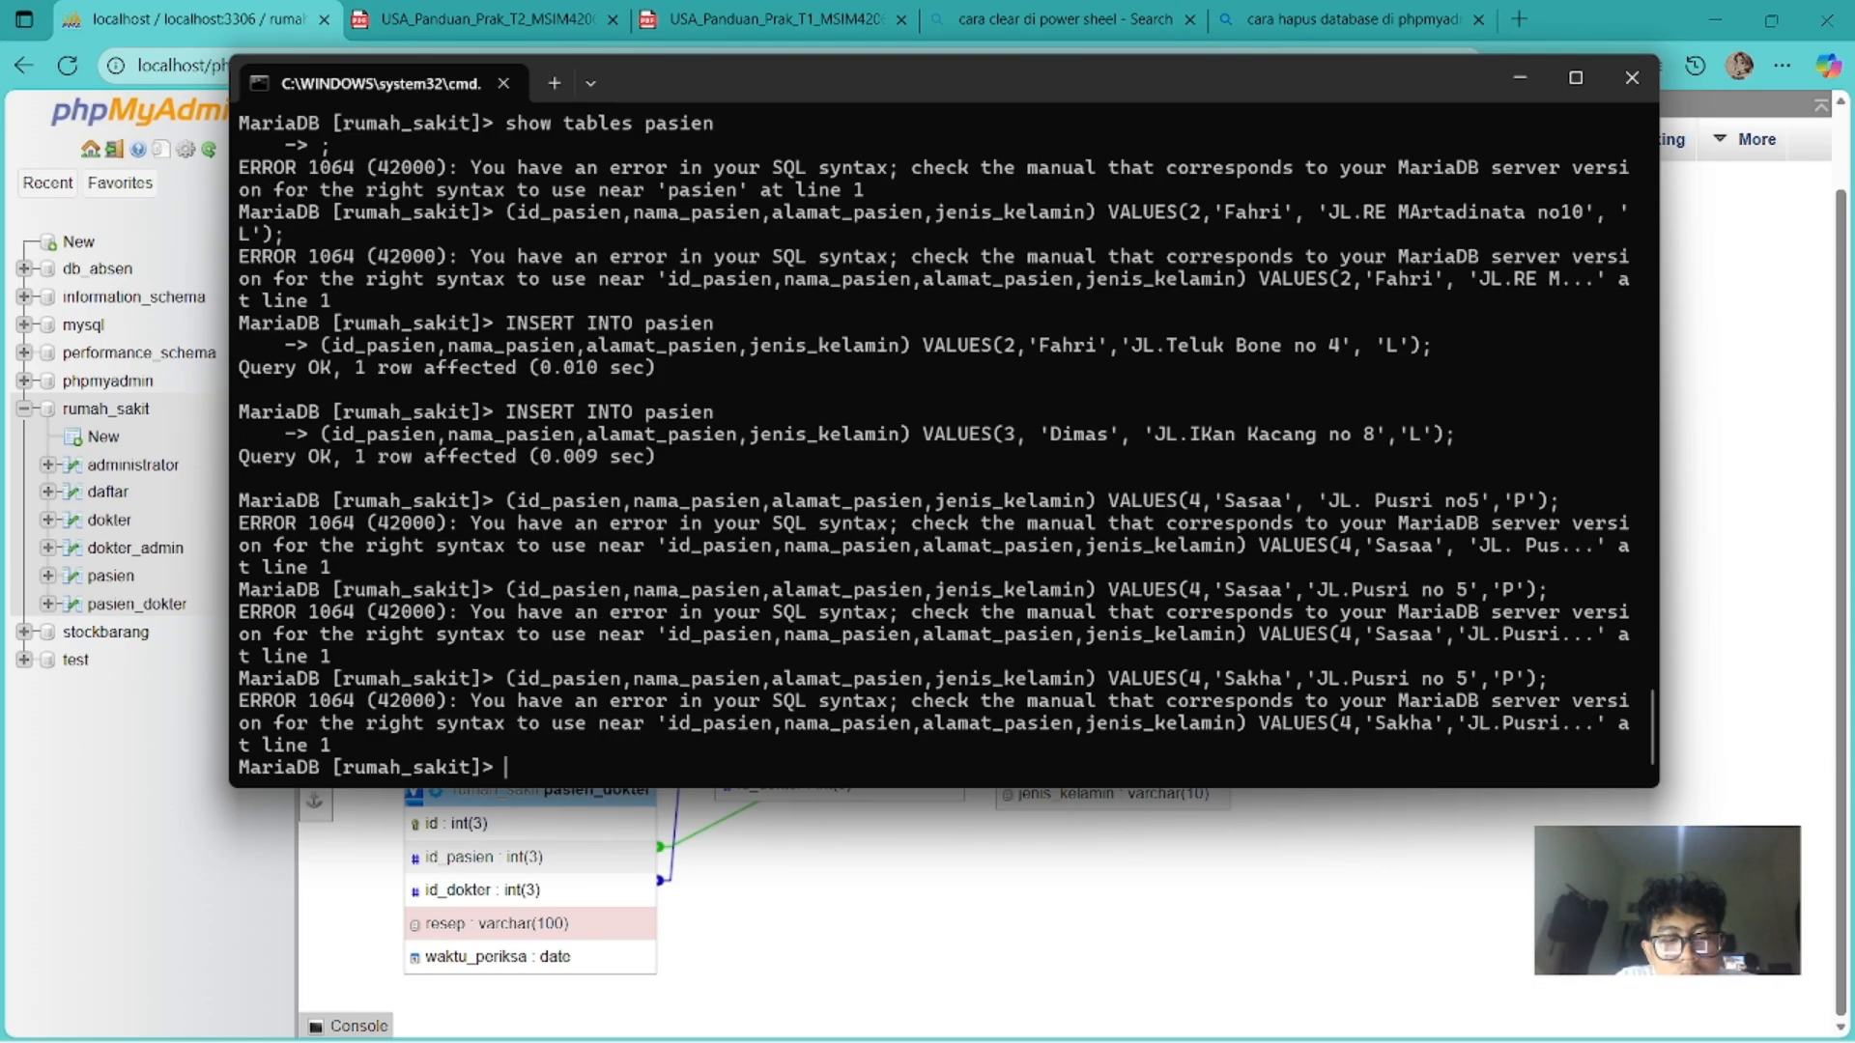
Replace the name and address in the id_pasien 4 line with another patient's details, keep 'P', and try running it.
{"action": "key", "text": "Up"}
{"action": "key", "text": "BackSpace"}
{"action": "key", "text": "BackSpace"}
{"action": "key", "text": "BackSpace"}
{"action": "key", "text": "BackSpace"}
{"action": "key", "text": "BackSpace"}
{"action": "key", "text": "BackSpace"}
{"action": "key", "text": "BackSpace"}
{"action": "key", "text": "BackSpace"}
{"action": "key", "text": "BackSpace"}
{"action": "key", "text": "BackSpace"}
{"action": "key", "text": "BackSpace"}
{"action": "key", "text": "BackSpace"}
{"action": "key", "text": "BackSpace"}
{"action": "key", "text": "BackSpace"}
{"action": "key", "text": "BackSpace"}
{"action": "key", "text": "BackSpace"}
{"action": "key", "text": "BackSpace"}
{"action": "key", "text": "BackSpace"}
{"action": "key", "text": "BackSpace"}
{"action": "key", "text": "BackSpace"}
{"action": "type", "text": "4,'Salsa','JL.Demang no 9','P');"}
{"action": "key", "text": "Return"}
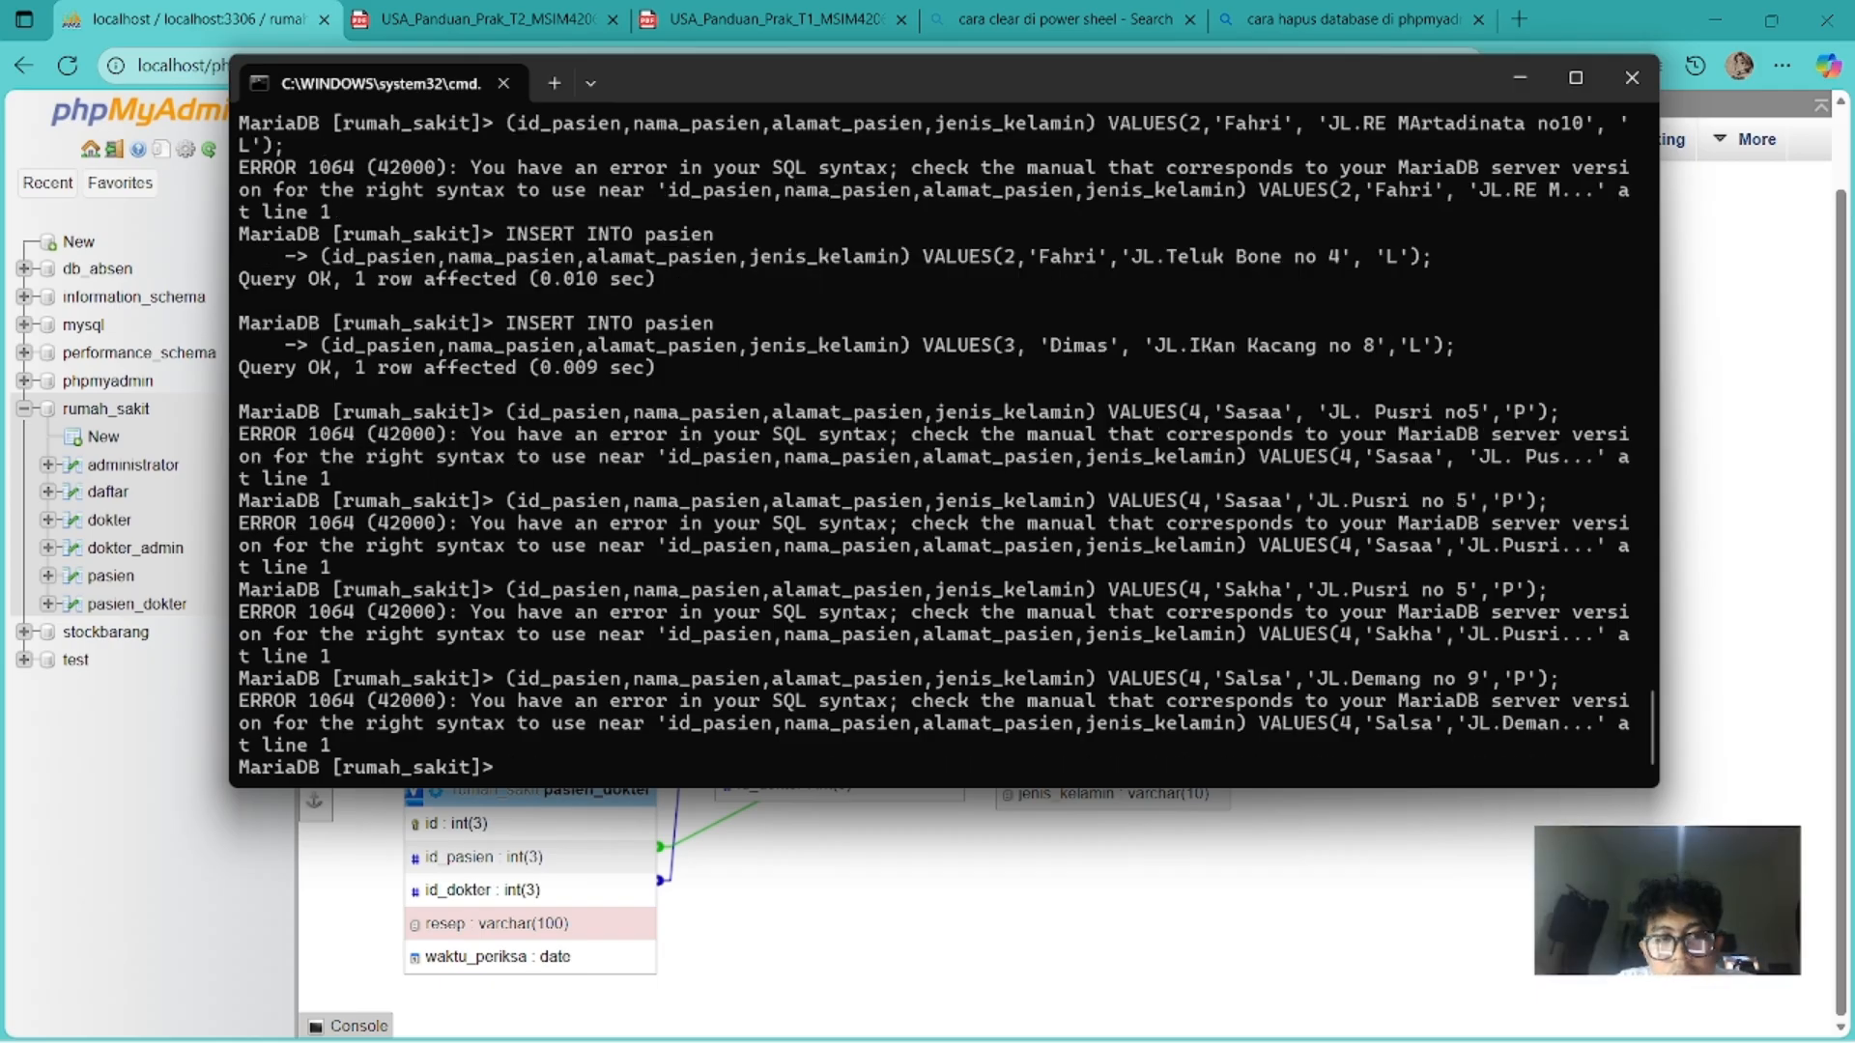
Browse the pasien table's records in phpMyAdmin, retrying the id_pasien 4 line in the command line in between.
{"action": "left_click", "coordinate": [111, 575]}
{"action": "key", "text": "alt+Tab"}
{"action": "key", "text": "Up"}
{"action": "key", "text": "Left"}
{"action": "key", "text": "Left"}
{"action": "key", "text": "Left"}
{"action": "key", "text": "BackSpace"}
{"action": "type", "text": "p"}
{"action": "key", "text": "Return"}
{"action": "key", "text": "Up"}
{"action": "key", "text": "Left"}
{"action": "key", "text": "alt+Tab"}
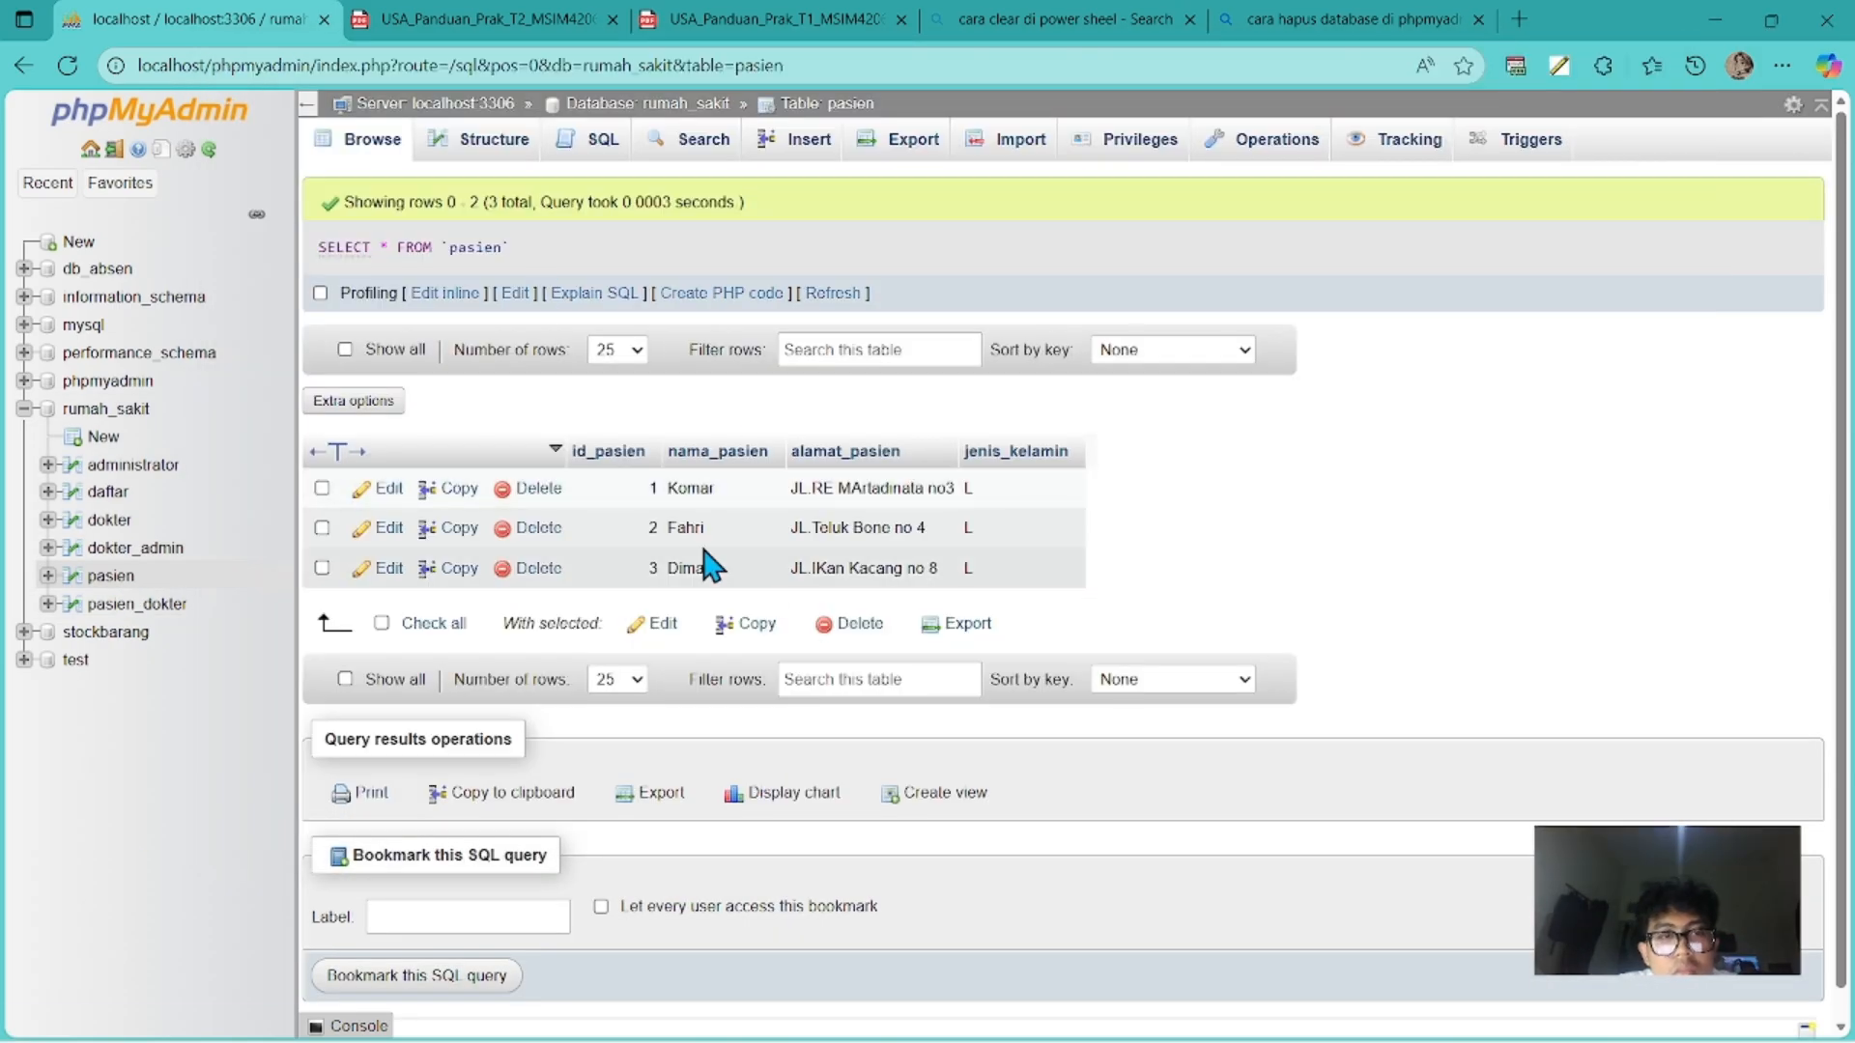
Open the pasien table's structure, and in the command line try running the VALUES line with id_pasien 5 and 'P' for jenis_kelamin.
{"action": "left_click", "coordinate": [501, 151]}
{"action": "key", "text": "alt+Tab"}
{"action": "key", "text": "Left"}
{"action": "key", "text": "Left"}
{"action": "key", "text": "BackSpace"}
{"action": "type", "text": "P"}
{"action": "key", "text": "Left"}
{"action": "key", "text": "Left"}
{"action": "key", "text": "Left"}
{"action": "key", "text": "Left"}
{"action": "key", "text": "Left"}
{"action": "key", "text": "Left"}
{"action": "key", "text": "Left"}
{"action": "key", "text": "Left"}
{"action": "key", "text": "Left"}
{"action": "key", "text": "Left"}
{"action": "key", "text": "Left"}
{"action": "key", "text": "Left"}
{"action": "key", "text": "Left"}
{"action": "key", "text": "Left"}
{"action": "key", "text": "Left"}
{"action": "key", "text": "Left"}
{"action": "key", "text": "Left"}
{"action": "key", "text": "Left"}
{"action": "key", "text": "Left"}
{"action": "key", "text": "Left"}
{"action": "key", "text": "BackSpace"}
{"action": "type", "text": "5"}
{"action": "key", "text": "Return"}
Set jenis_kelamin to 'L' in the id_pasien 5 line and try running it.
{"action": "key", "text": "Up"}
{"action": "key", "text": "Left"}
{"action": "key", "text": "Left"}
{"action": "key", "text": "Left"}
{"action": "key", "text": "BackSpace"}
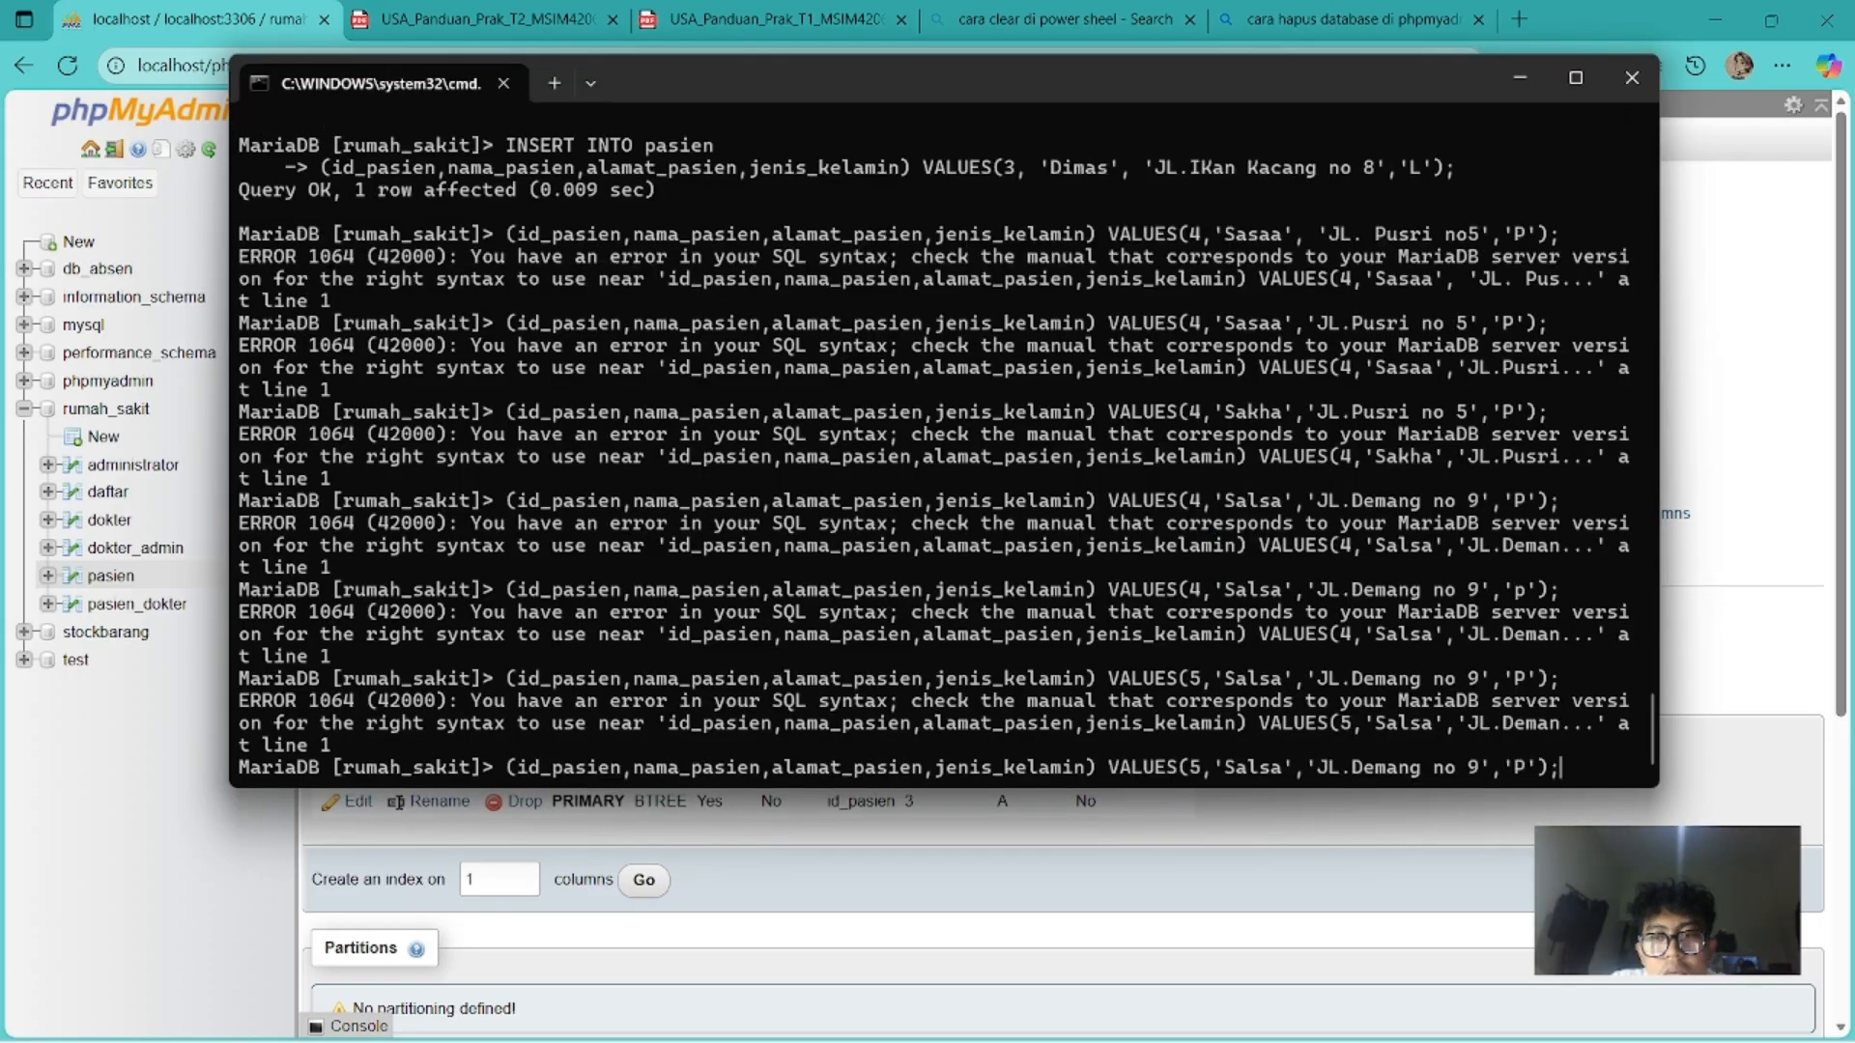
{"action": "type", "text": "L"}
{"action": "key", "text": "Return"}
Set id_pasien to 6 in the recalled line, try running it, and retry it after reviewing the earlier statements.
{"action": "key", "text": "Up"}
{"action": "key", "text": "Left"}
{"action": "key", "text": "Left"}
{"action": "key", "text": "Left"}
{"action": "key", "text": "Left"}
{"action": "key", "text": "Left"}
{"action": "key", "text": "Left"}
{"action": "key", "text": "Left"}
{"action": "key", "text": "Left"}
{"action": "key", "text": "Left"}
{"action": "key", "text": "Left"}
{"action": "key", "text": "Left"}
{"action": "key", "text": "Left"}
{"action": "key", "text": "Left"}
{"action": "key", "text": "Left"}
{"action": "key", "text": "Left"}
{"action": "key", "text": "Left"}
{"action": "key", "text": "Left"}
{"action": "key", "text": "Left"}
{"action": "key", "text": "Left"}
{"action": "key", "text": "Left"}
{"action": "key", "text": "BackSpace"}
{"action": "type", "text": "6"}
{"action": "key", "text": "Return"}
{"action": "key", "text": "Up"}
{"action": "scroll", "coordinate": [669, 541], "scroll_direction": "up", "scroll_amount": 9}
{"action": "scroll", "coordinate": [670, 541], "scroll_direction": "down", "scroll_amount": 9}
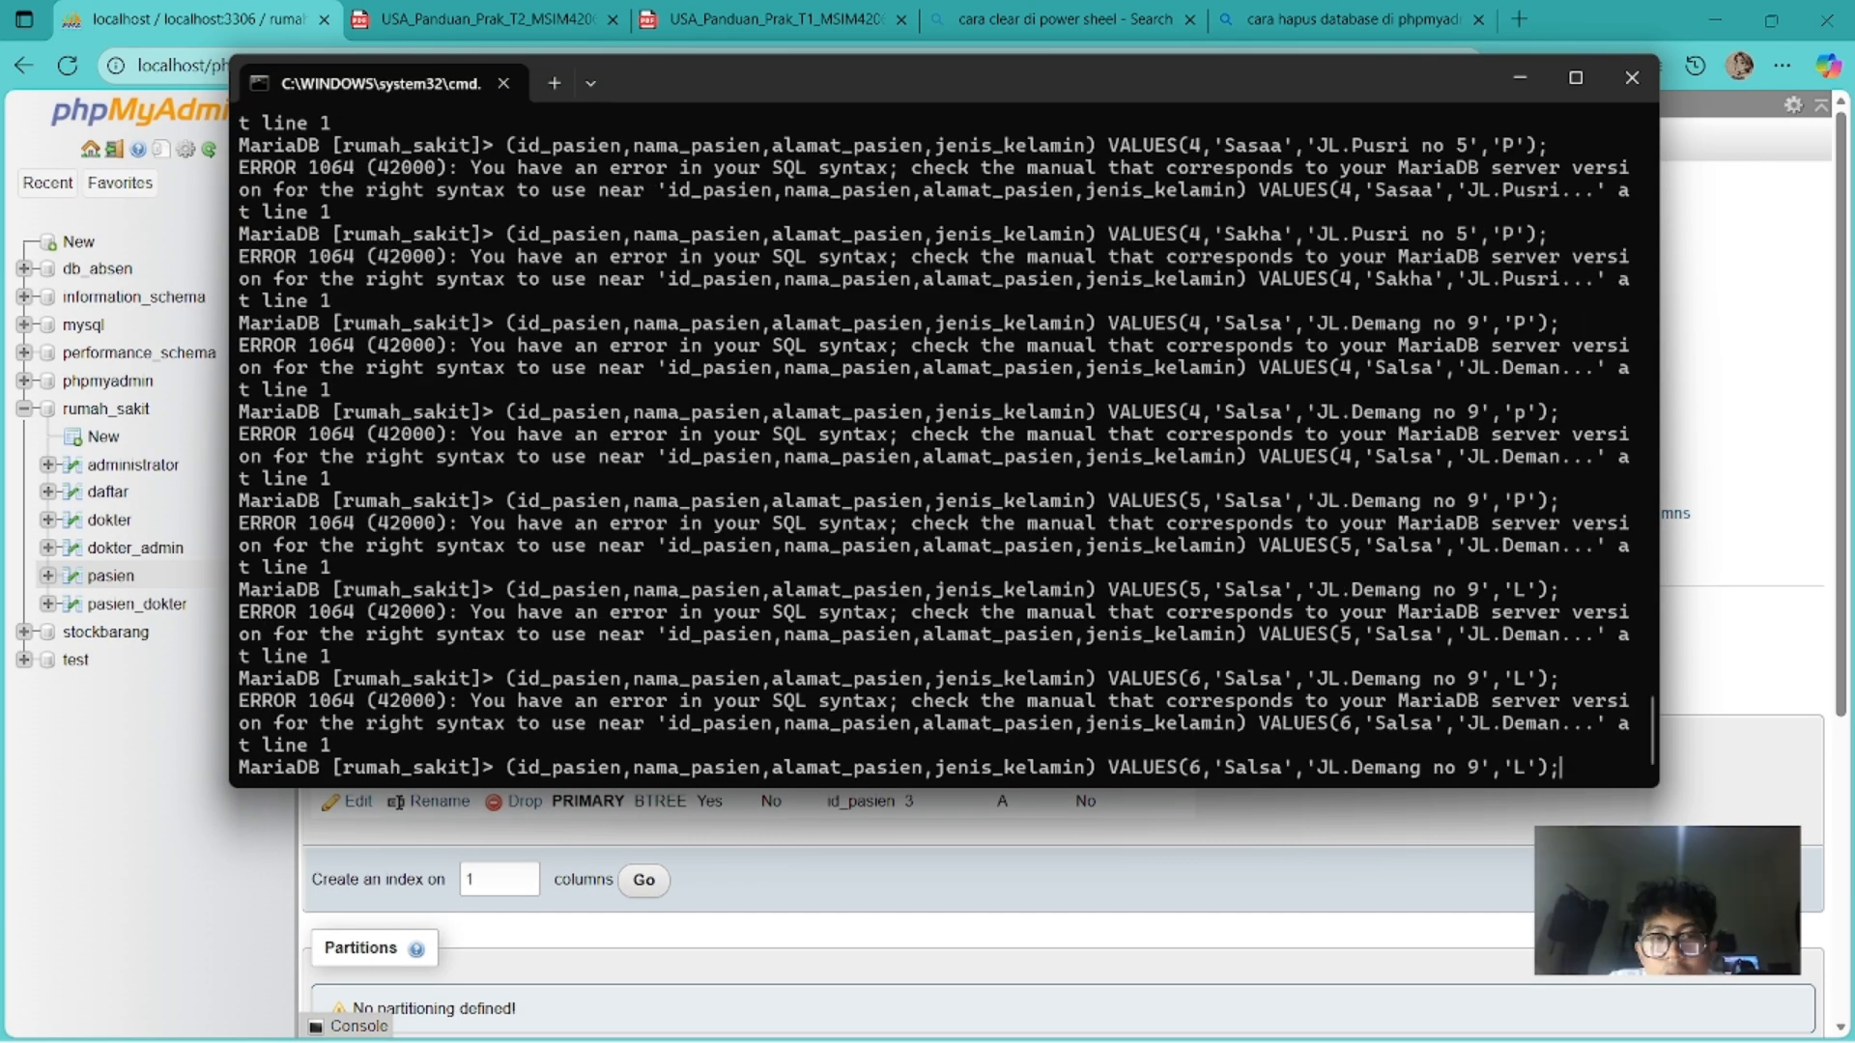
{"action": "key", "text": "Return"}
Run INSERT INTO pasien with the column list and VALUES line, using id_pasien 4 and 'L' for jenis_kelamin, and browse the table in phpMyAdmin.
{"action": "type", "text": "INSERT INTO pasien"}
{"action": "key", "text": "Return"}
{"action": "key", "text": "Up"}
{"action": "key", "text": "Up"}
{"action": "key", "text": "Left"}
{"action": "key", "text": "Left"}
{"action": "key", "text": "Left"}
{"action": "key", "text": "Left"}
{"action": "key", "text": "Left"}
{"action": "key", "text": "Left"}
{"action": "key", "text": "Left"}
{"action": "key", "text": "Left"}
{"action": "key", "text": "Left"}
{"action": "key", "text": "Left"}
{"action": "key", "text": "Left"}
{"action": "key", "text": "Left"}
{"action": "key", "text": "Left"}
{"action": "key", "text": "Left"}
{"action": "key", "text": "Left"}
{"action": "key", "text": "Left"}
{"action": "key", "text": "Left"}
{"action": "key", "text": "Left"}
{"action": "key", "text": "Left"}
{"action": "key", "text": "Left"}
{"action": "key", "text": "BackSpace"}
{"action": "type", "text": "4"}
{"action": "key", "text": "Return"}
{"action": "key", "text": "Up"}
{"action": "left_click", "coordinate": [111, 576]}
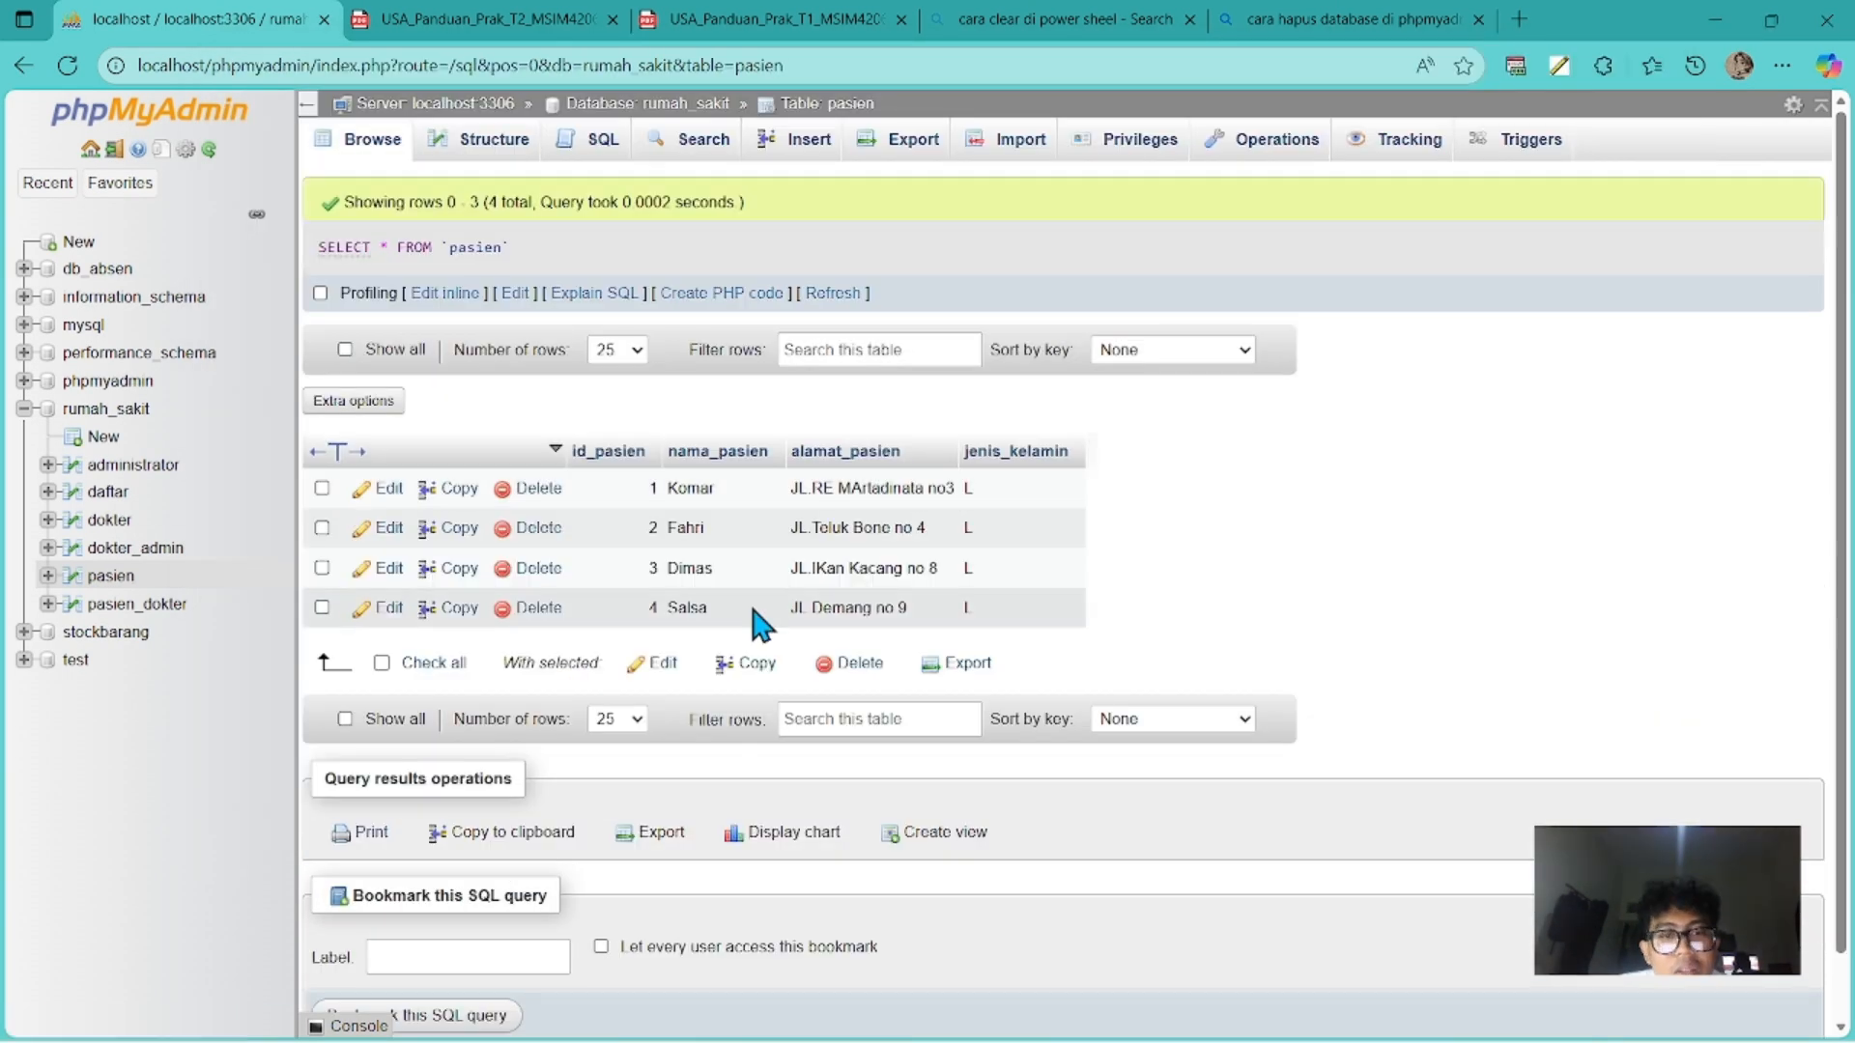
Edit the pasien record with id_pasien 4 in phpMyAdmin and set its jenis_kelamin to P.
{"action": "left_click", "coordinate": [380, 609]}
{"action": "left_click", "coordinate": [952, 641]}
{"action": "key", "text": "BackSpace"}
{"action": "type", "text": "P"}
{"action": "left_click", "coordinate": [1400, 704]}
In the MariaDB command line, reuse INSERT INTO pasien and change id_pasien to 5 in the recalled VALUES line.
{"action": "key", "text": "alt+Tab"}
{"action": "key", "text": "Up"}
{"action": "key", "text": "Return"}
{"action": "key", "text": "Up"}
{"action": "key", "text": "Up"}
{"action": "key", "text": "Left"}
{"action": "key", "text": "Left"}
{"action": "key", "text": "Left"}
{"action": "key", "text": "Left"}
{"action": "key", "text": "Left"}
{"action": "key", "text": "Left"}
{"action": "key", "text": "Left"}
{"action": "key", "text": "Left"}
{"action": "key", "text": "Left"}
{"action": "key", "text": "Left"}
{"action": "key", "text": "Left"}
{"action": "key", "text": "Left"}
{"action": "key", "text": "Left"}
{"action": "key", "text": "Left"}
{"action": "key", "text": "Left"}
{"action": "key", "text": "Left"}
{"action": "key", "text": "Left"}
{"action": "key", "text": "Left"}
{"action": "key", "text": "Left"}
{"action": "key", "text": "Left"}
{"action": "key", "text": "BackSpace"}
{"action": "key", "text": "5"}
Replace the patient's name and street address in the id_pasien 5 VALUES line with the new patient's details.
{"action": "key", "text": "Right"}
{"action": "key", "text": "Right"}
{"action": "key", "text": "Right"}
{"action": "key", "text": "Right"}
{"action": "key", "text": "Right"}
{"action": "key", "text": "Right"}
{"action": "key", "text": "Right"}
{"action": "key", "text": "BackSpace"}
{"action": "key", "text": "BackSpace"}
{"action": "key", "text": "BackSpace"}
{"action": "type", "text": "kha"}
{"action": "key", "text": "Right"}
{"action": "key", "text": "Right"}
{"action": "key", "text": "Right"}
{"action": "key", "text": "Right"}
{"action": "key", "text": "Right"}
{"action": "key", "text": "Right"}
{"action": "key", "text": "Right"}
{"action": "key", "text": "Right"}
{"action": "key", "text": "Right"}
{"action": "key", "text": "Right"}
{"action": "key", "text": "Right"}
{"action": "key", "text": "Right"}
{"action": "key", "text": "Right"}
{"action": "key", "text": "Right"}
{"action": "key", "text": "Right"}
{"action": "key", "text": "Right"}
{"action": "key", "text": "Right"}
{"action": "key", "text": "BackSpace"}
{"action": "key", "text": "BackSpace"}
{"action": "key", "text": "BackSpace"}
{"action": "key", "text": "BackSpace"}
{"action": "key", "text": "BackSpace"}
{"action": "key", "text": "BackSpace"}
{"action": "key", "text": "BackSpace"}
{"action": "key", "text": "BackSpace"}
{"action": "key", "text": "BackSpace"}
{"action": "key", "text": "BackSpace"}
{"action": "key", "text": "BackSpace"}
{"action": "type", "text": "Pusri no 15"}
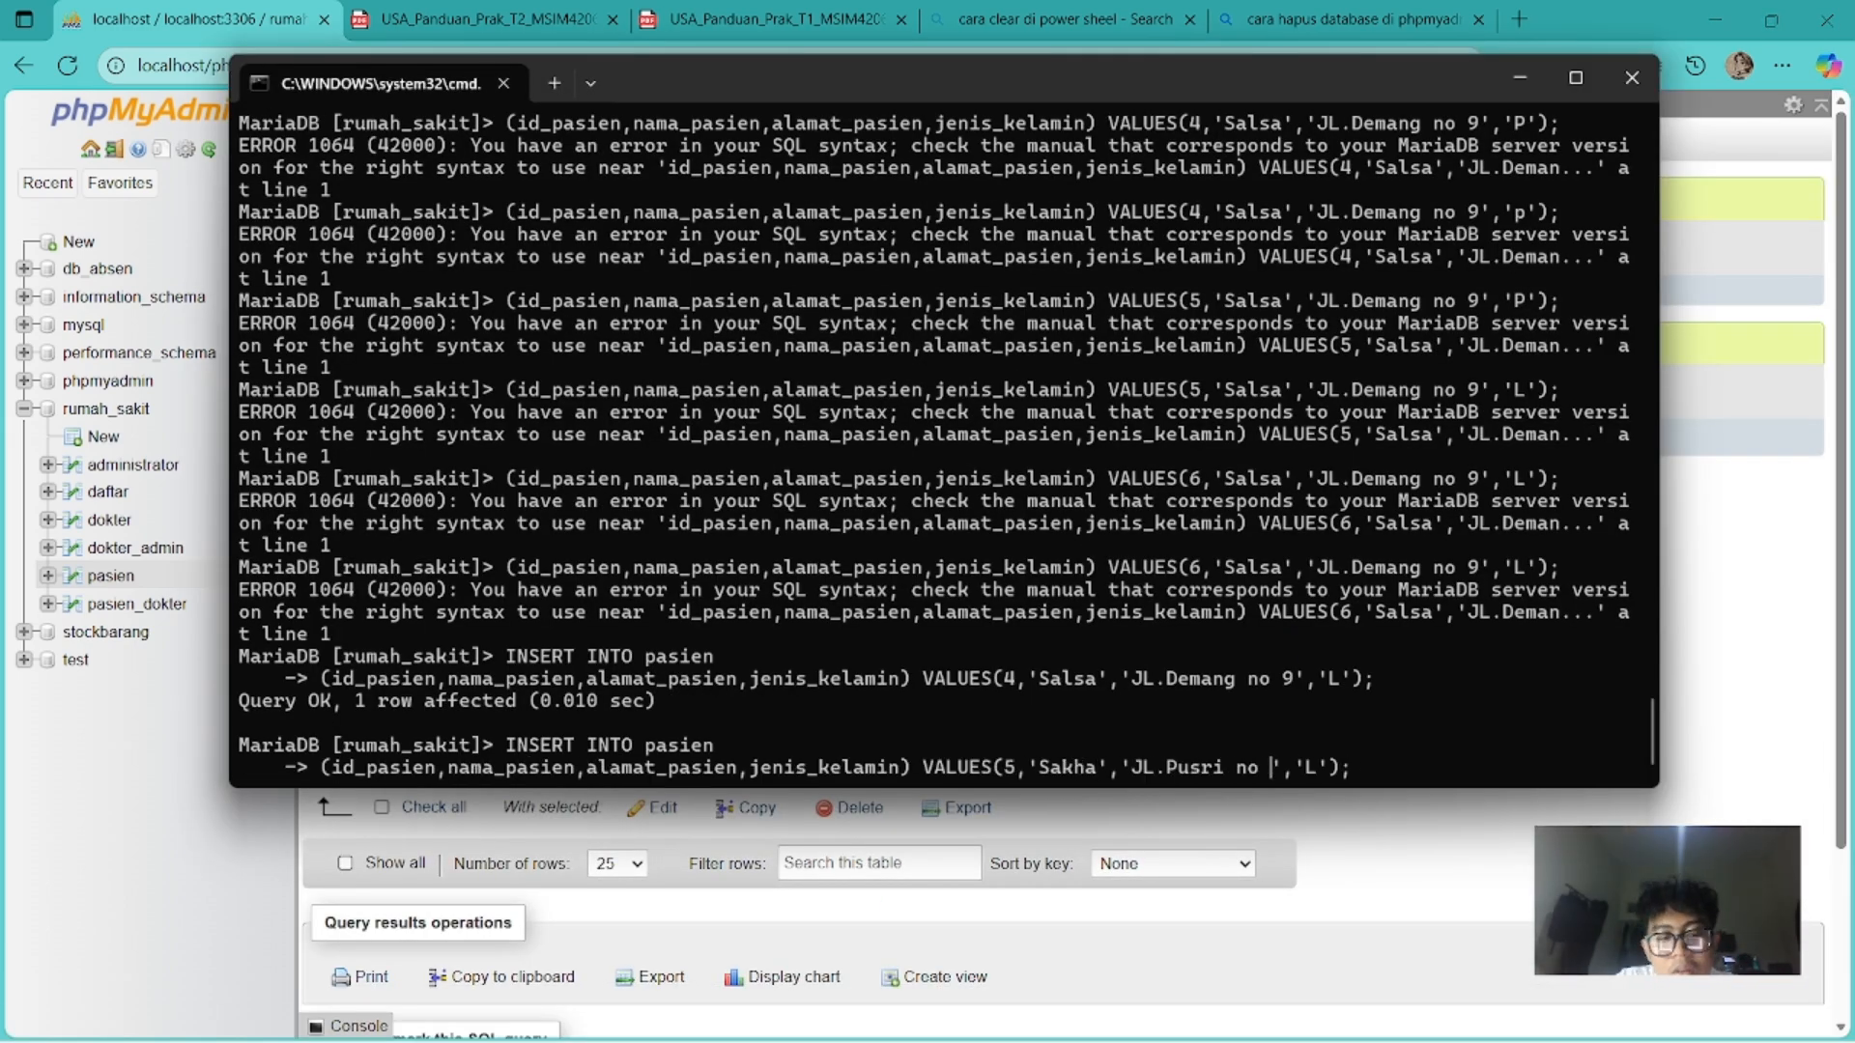
Set jenis_kelamin to 'P' in the id_pasien 5 line and run the insert.
{"action": "key", "text": "BackSpace"}
{"action": "type", "text": "P"}
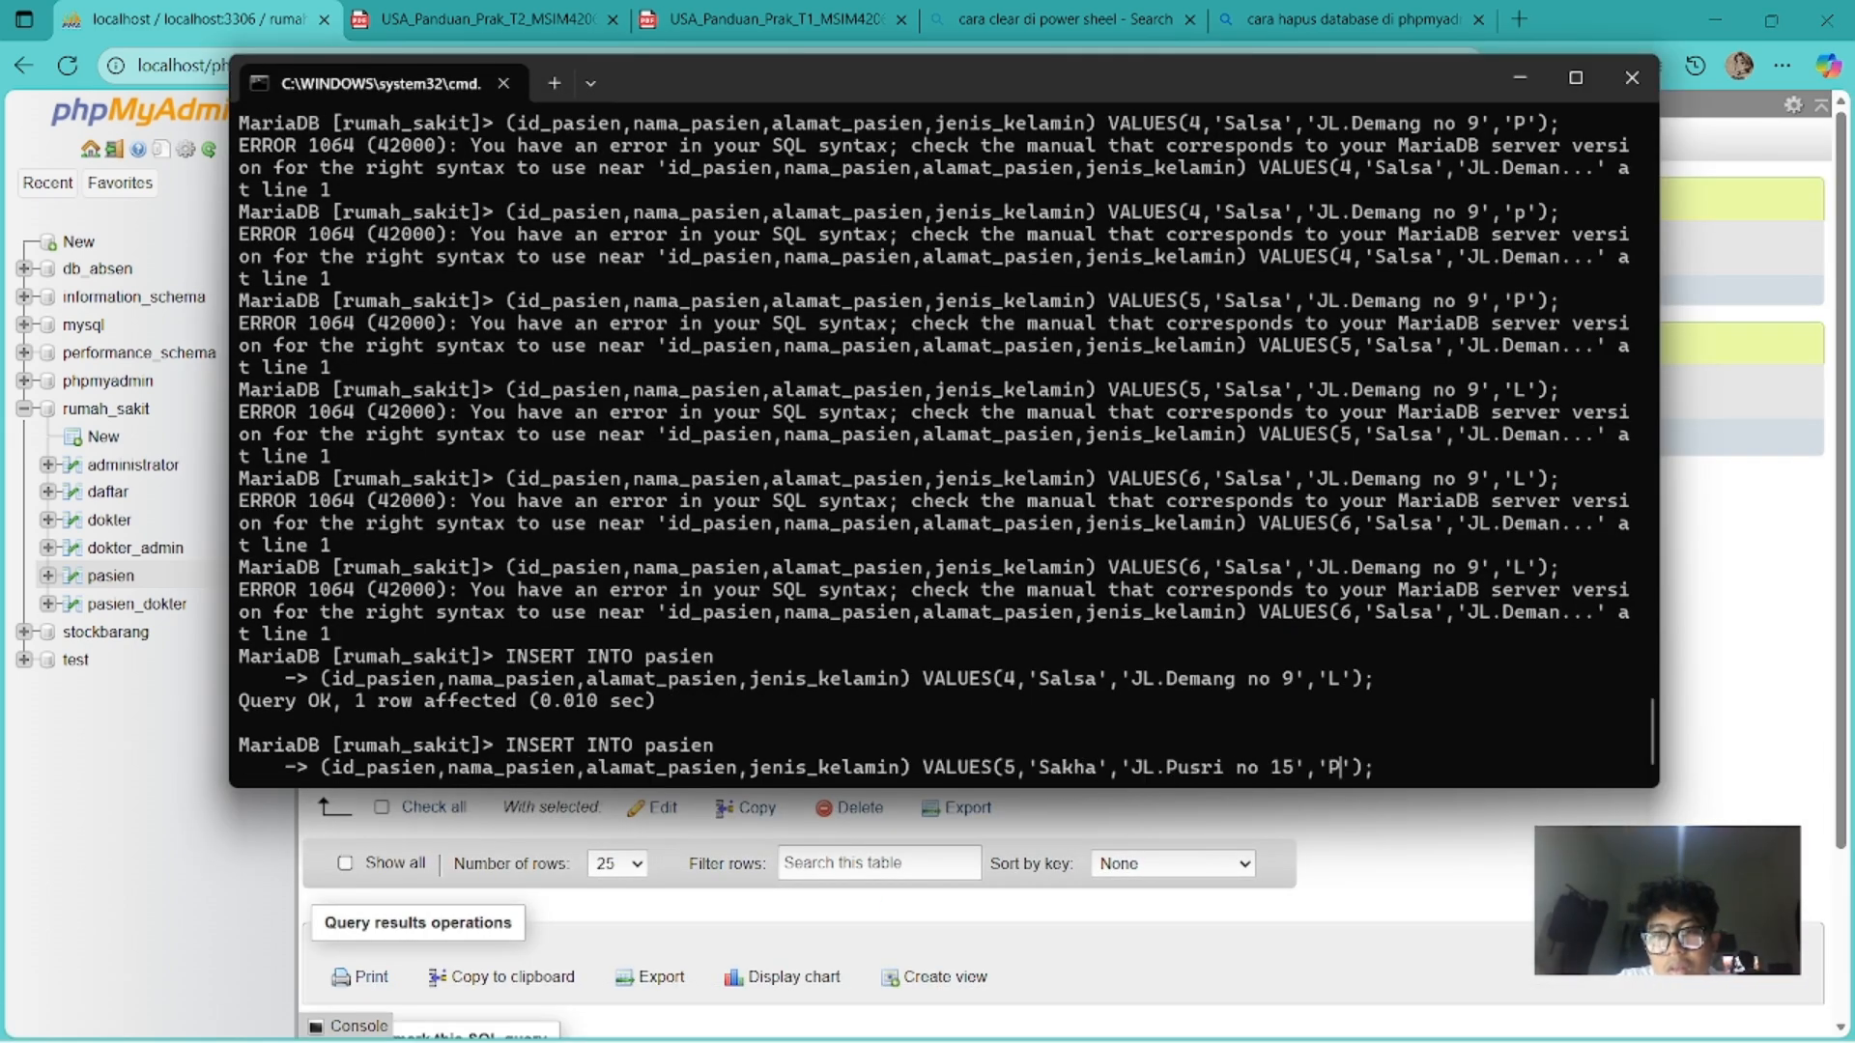
{"action": "key", "text": "Return"}
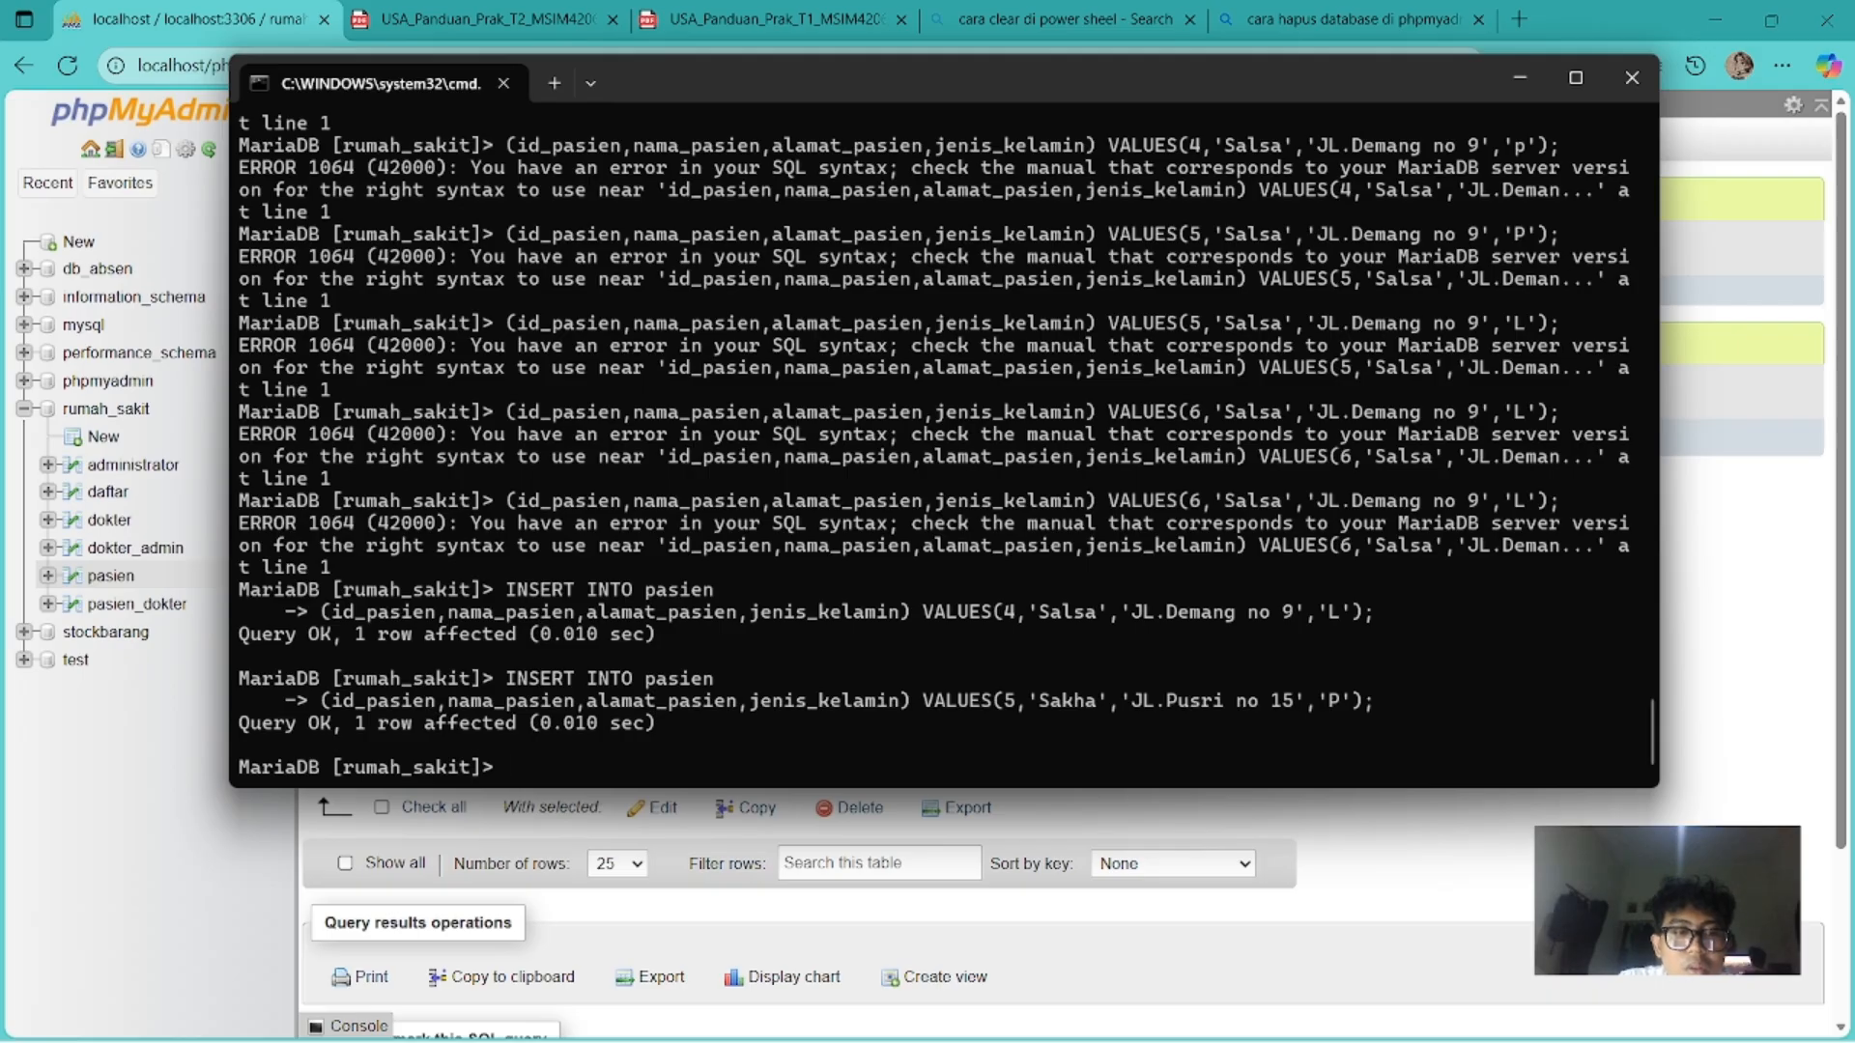
Switch to phpMyAdmin and reload the pasien table to check its records.
{"action": "key", "text": "alt+Tab"}
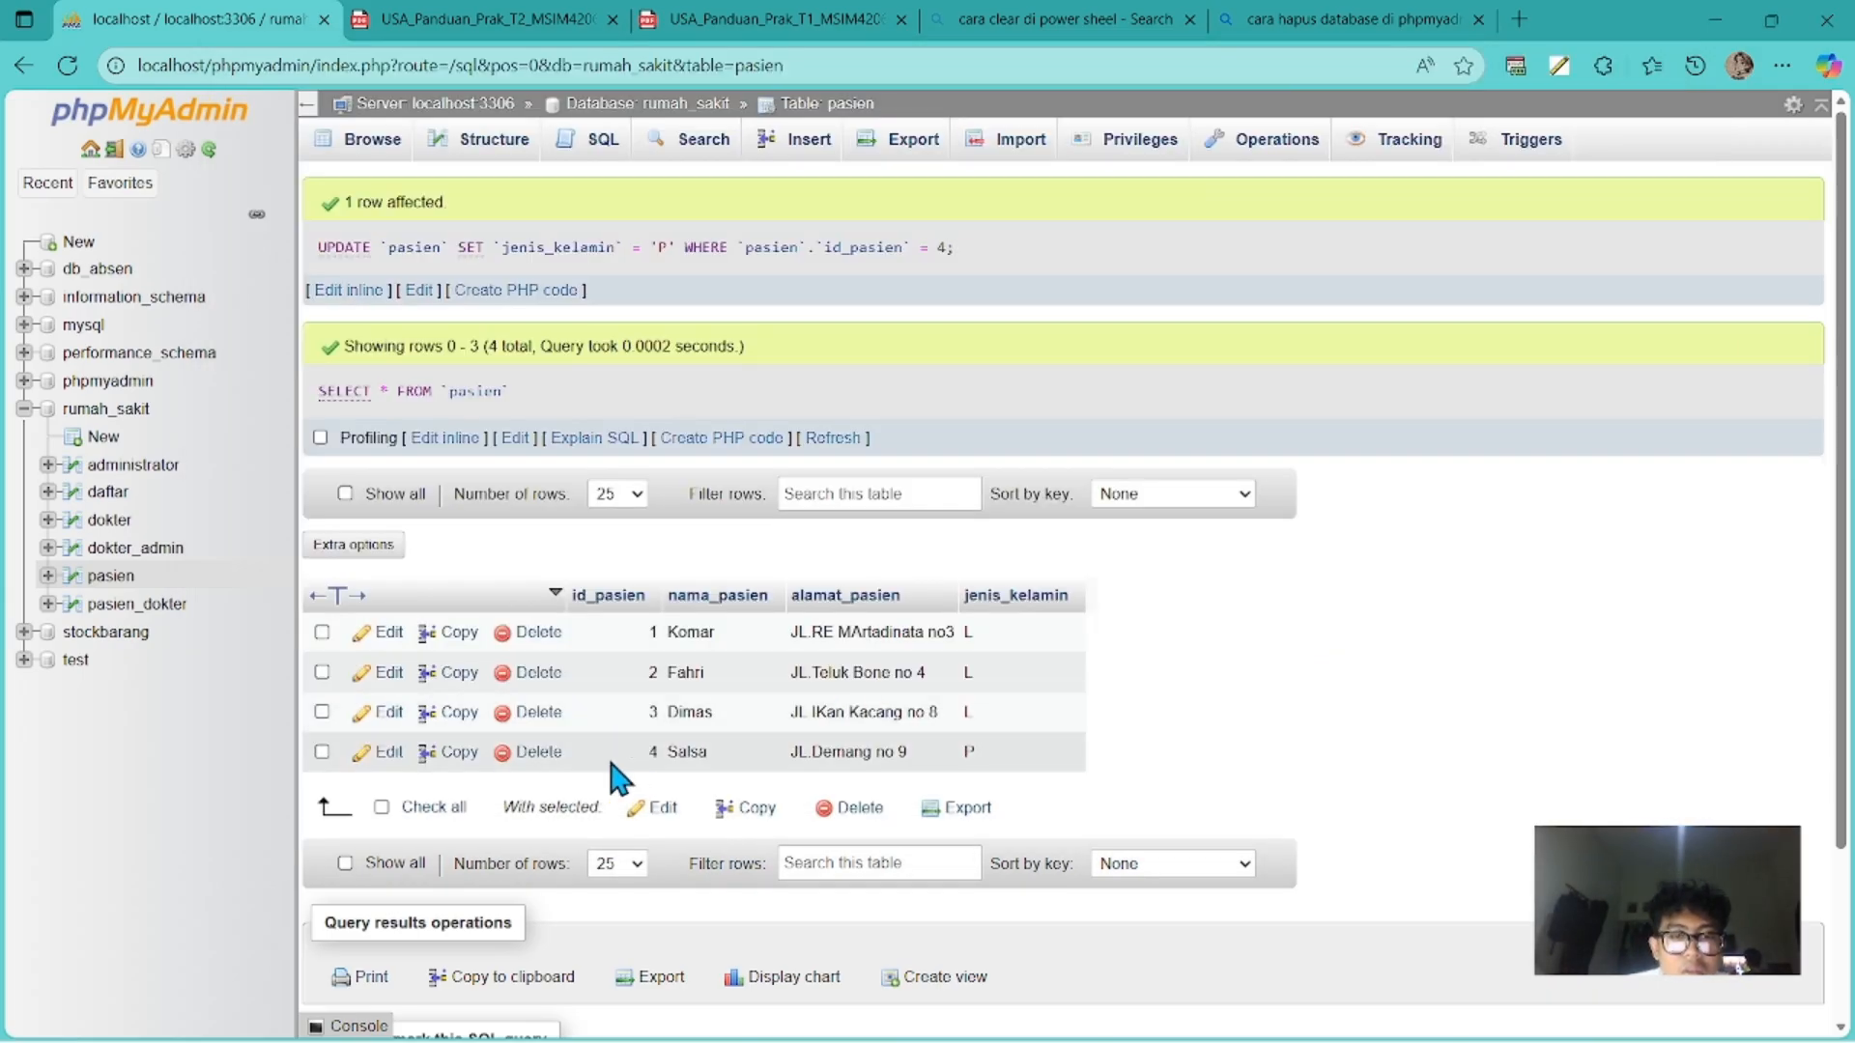
{"action": "left_click", "coordinate": [109, 576]}
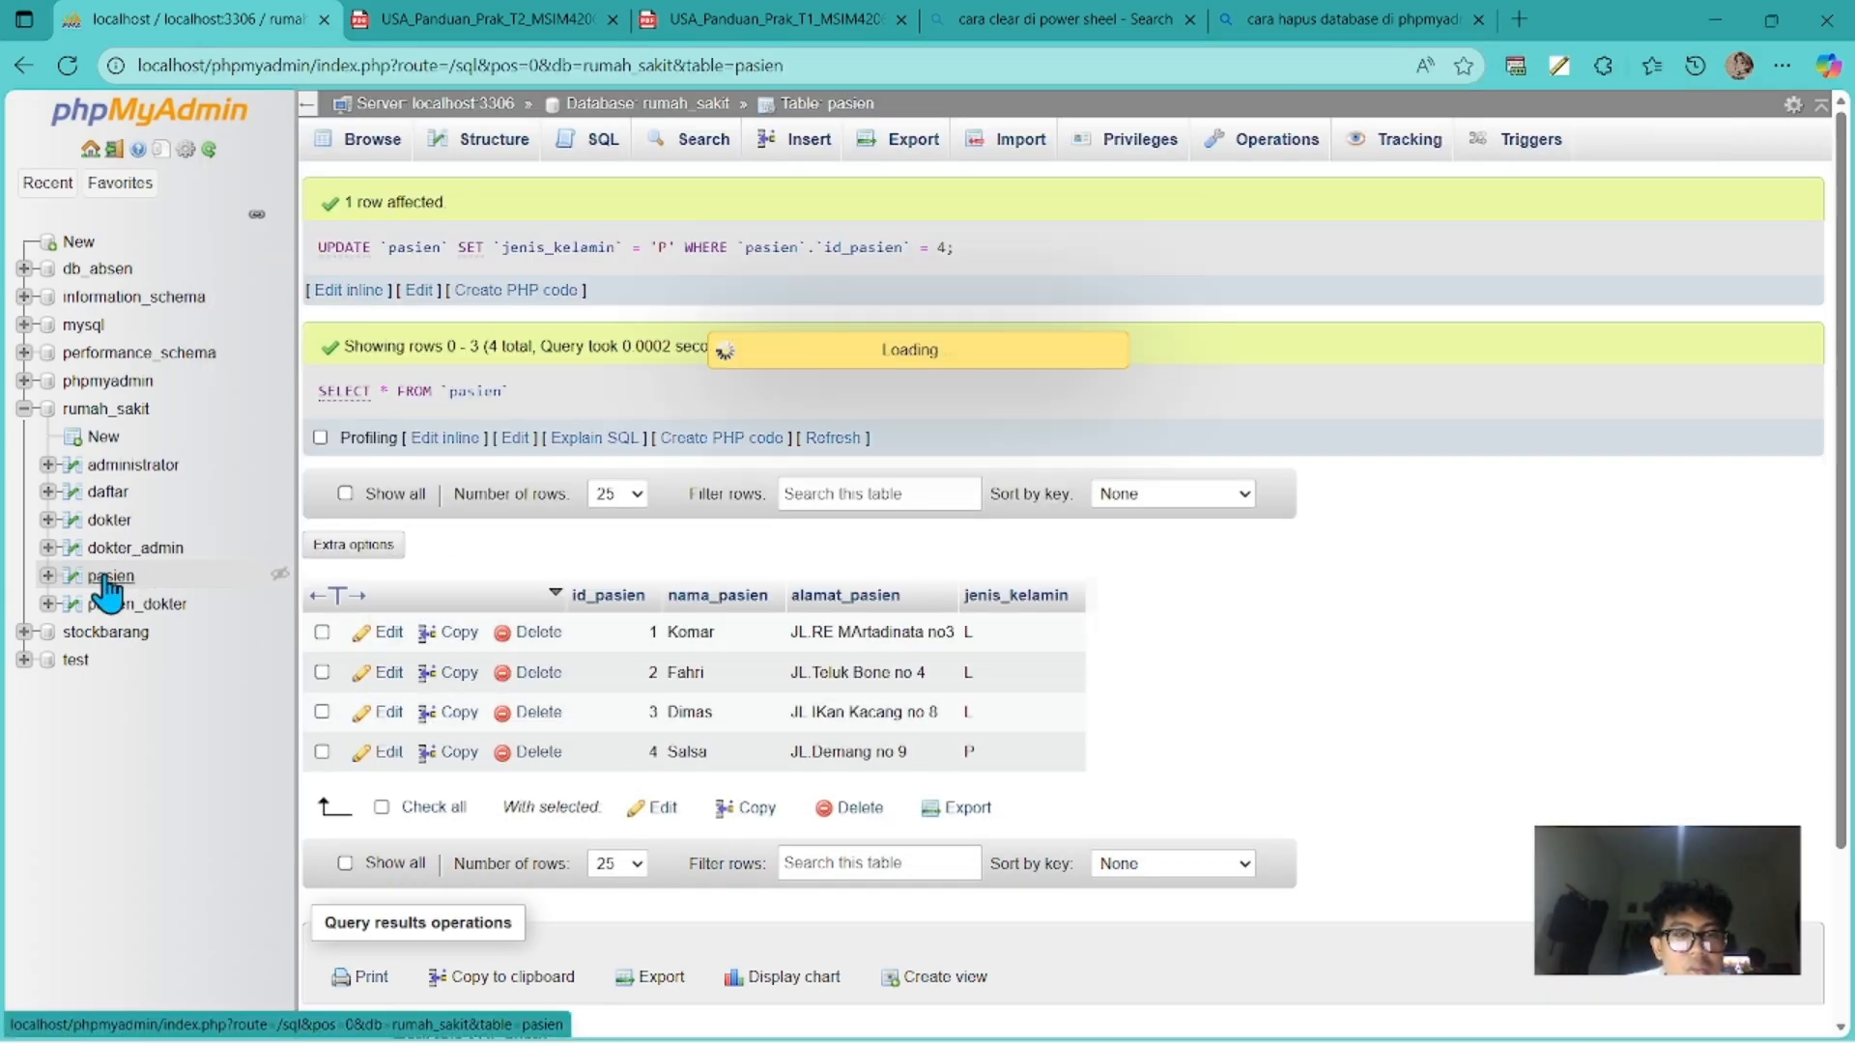
{"action": "key", "text": "alt+Tab"}
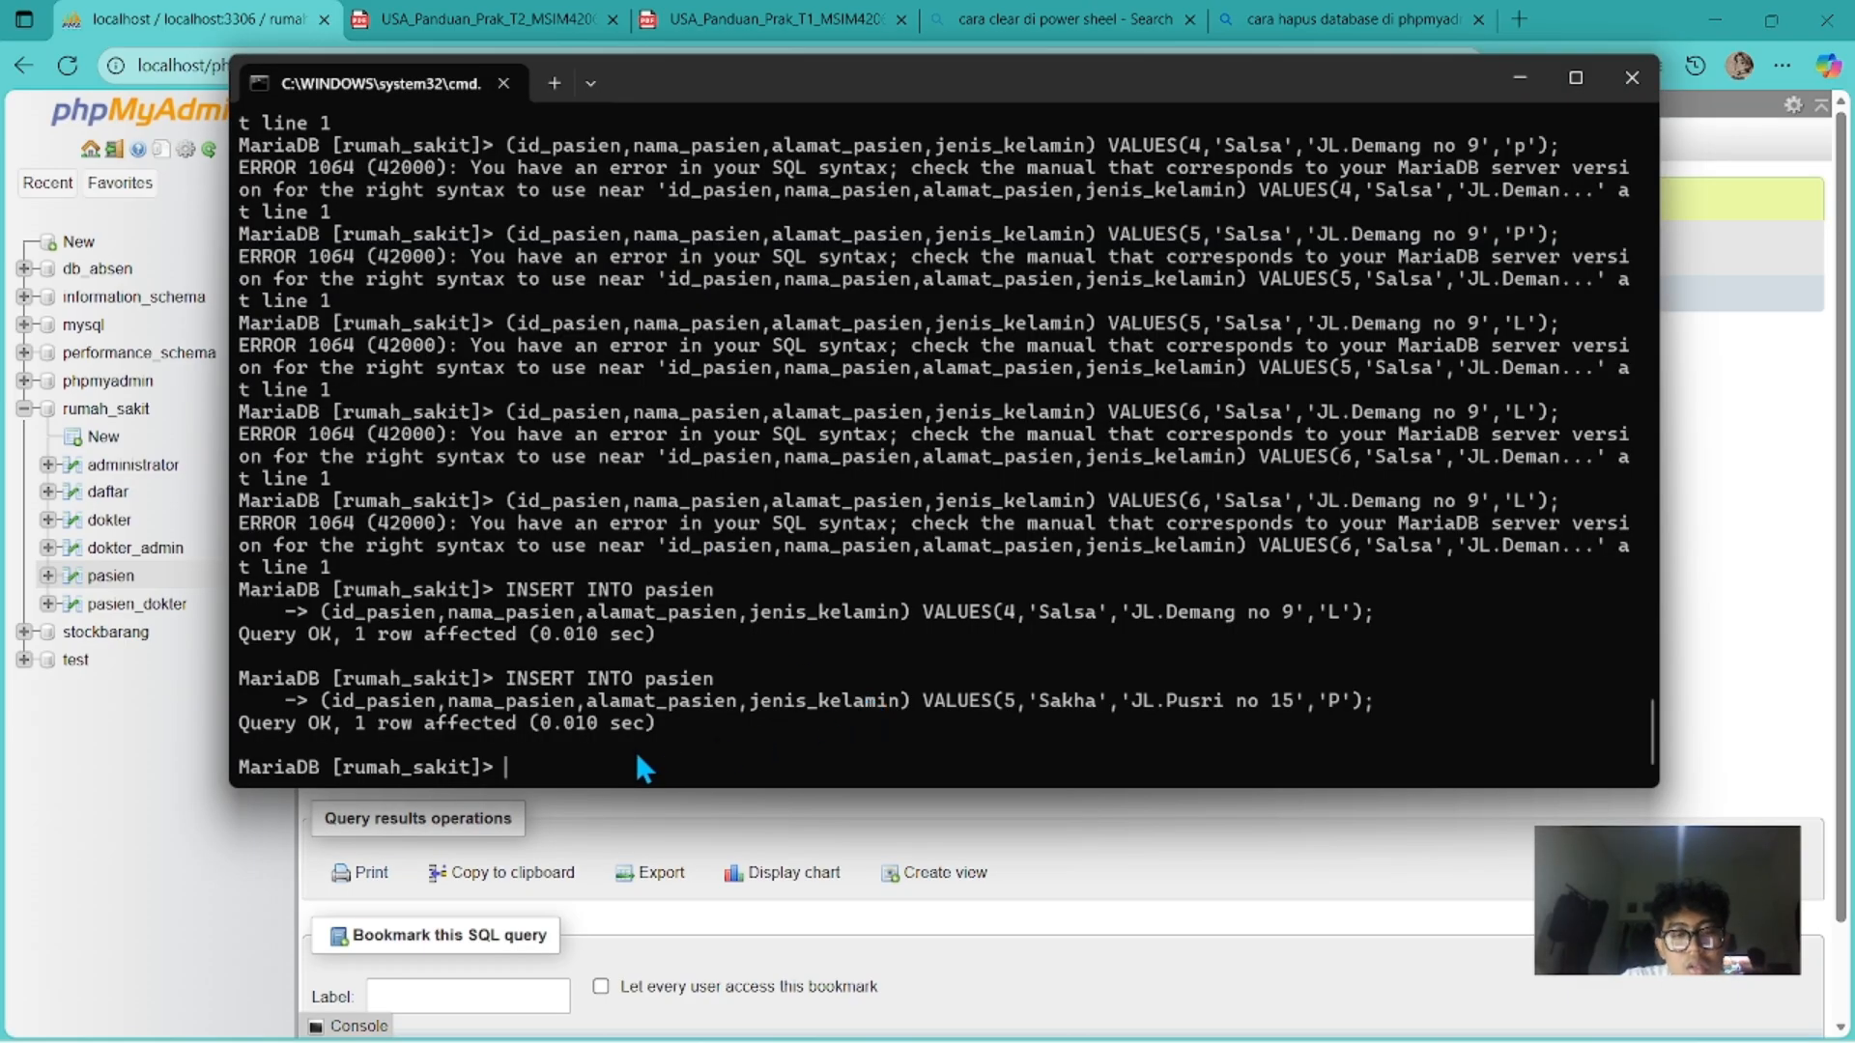
{"action": "key", "text": "alt+Tab"}
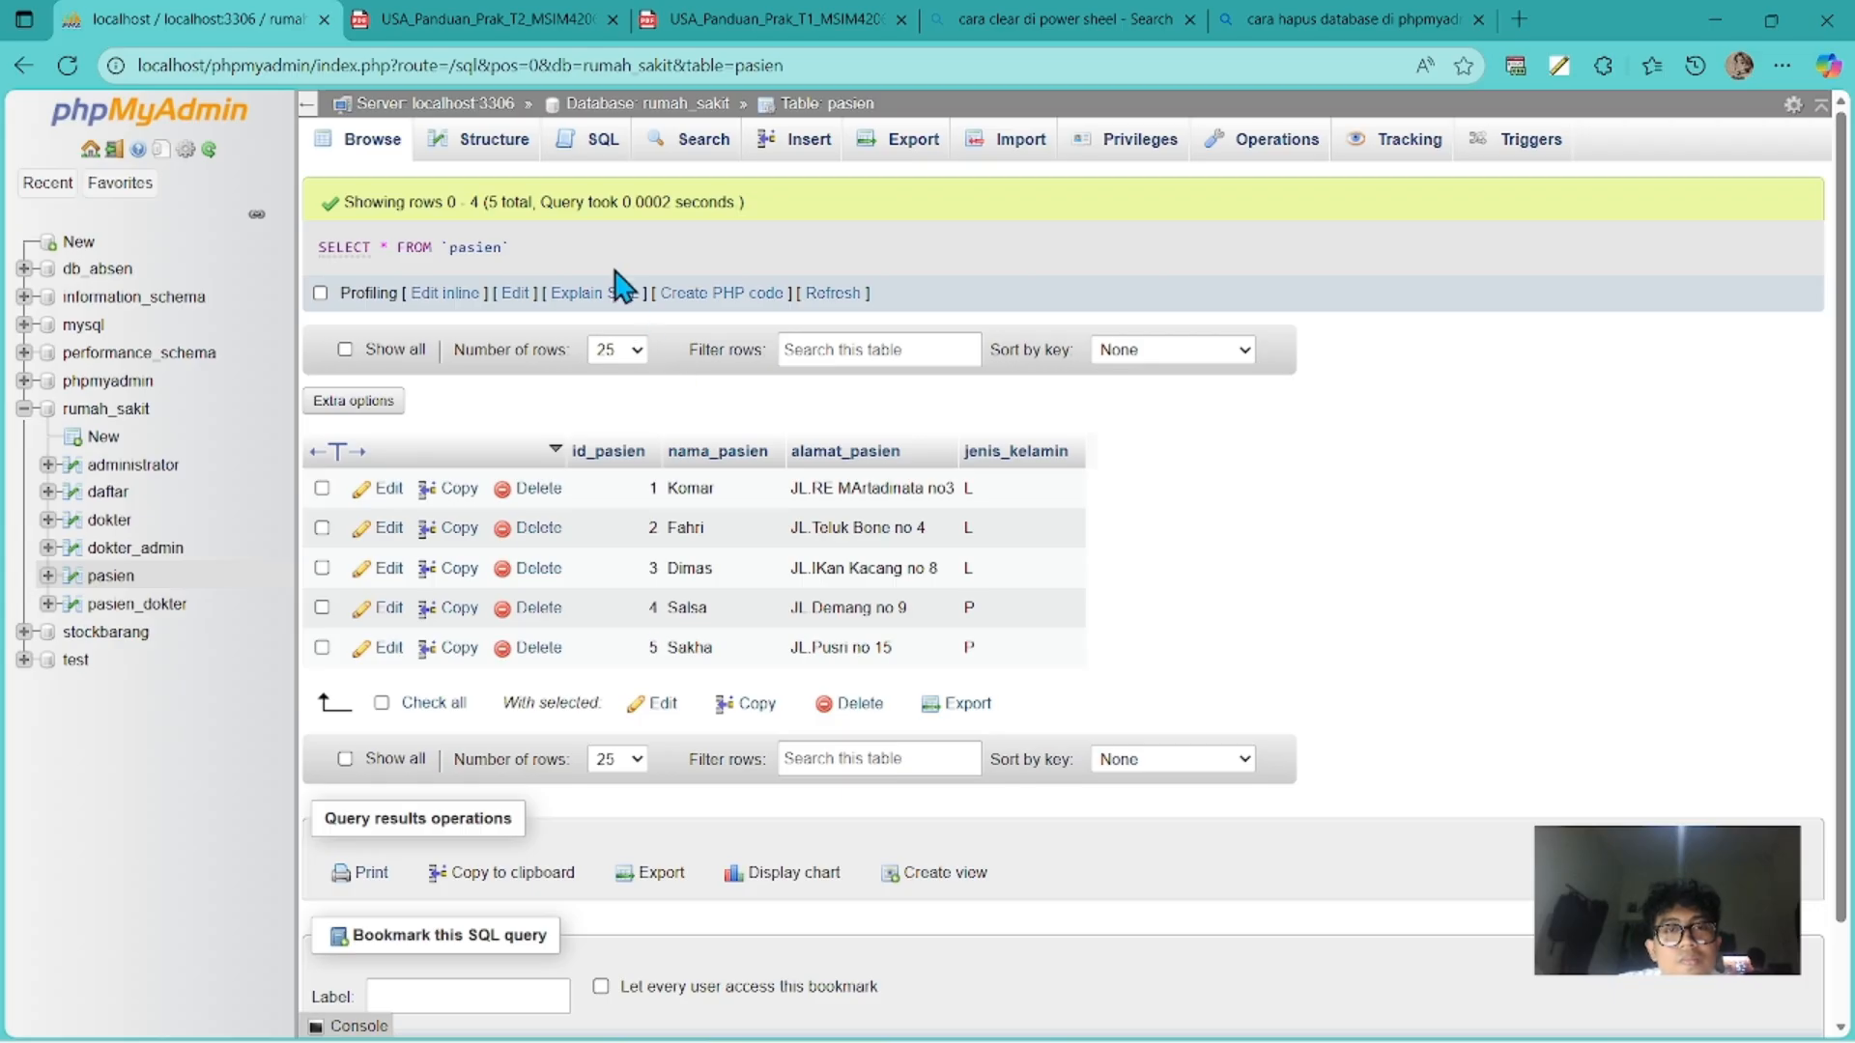
Back in the MariaDB command line, try running SELECT * FROM TABEL;.
{"action": "key", "text": "alt+Tab"}
{"action": "type", "text": "SEL"}
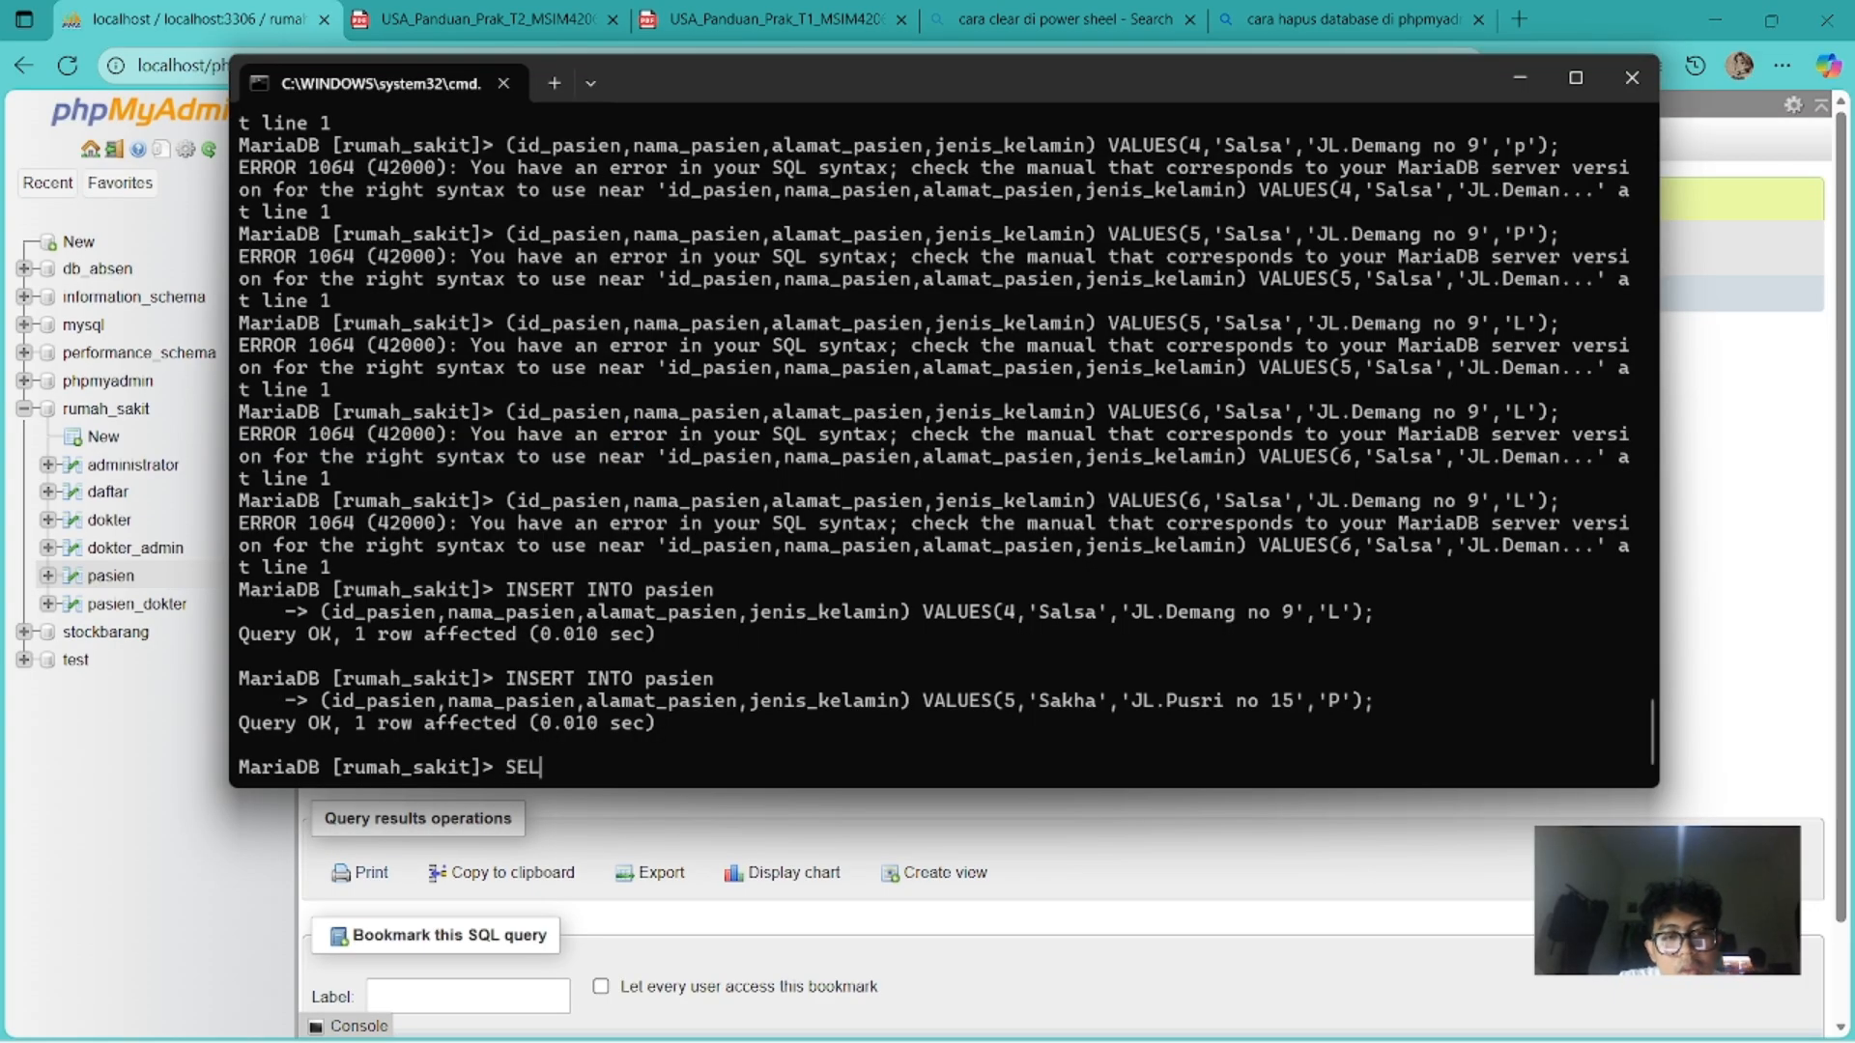
{"action": "type", "text": "ECT"}
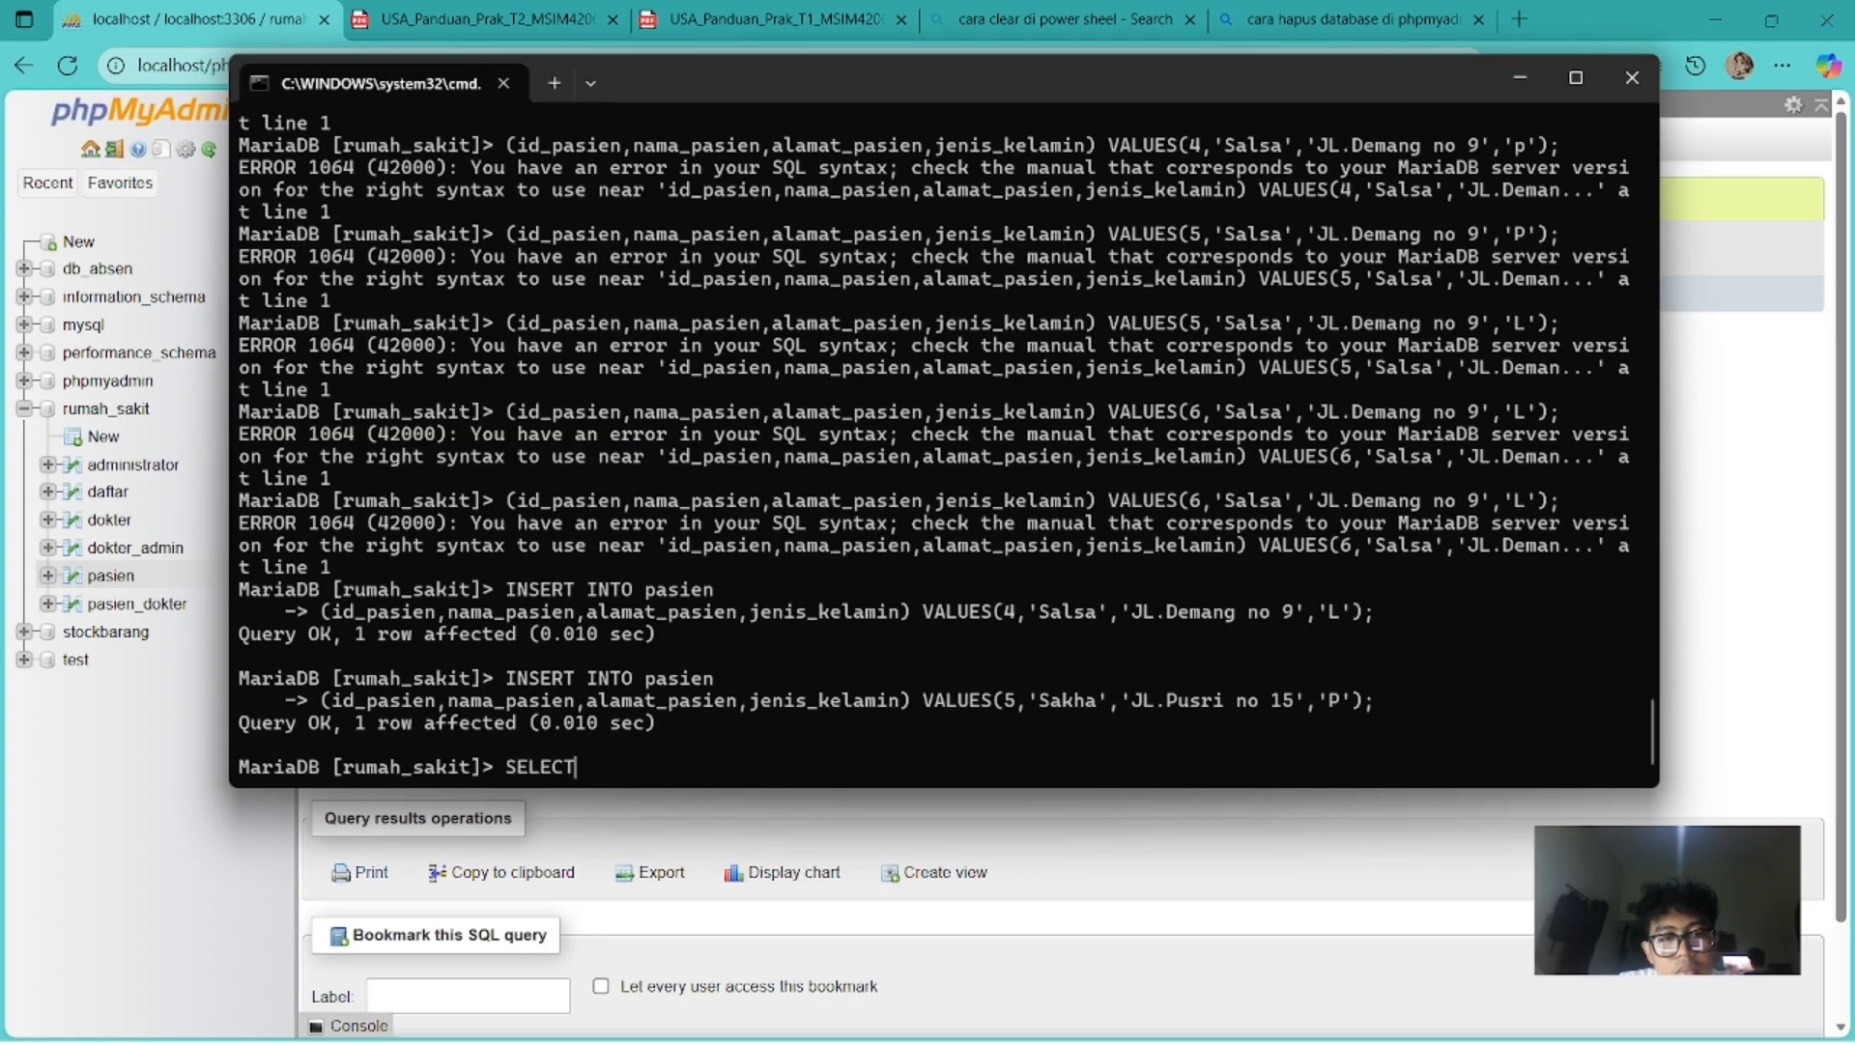
{"action": "type", "text": " * F"}
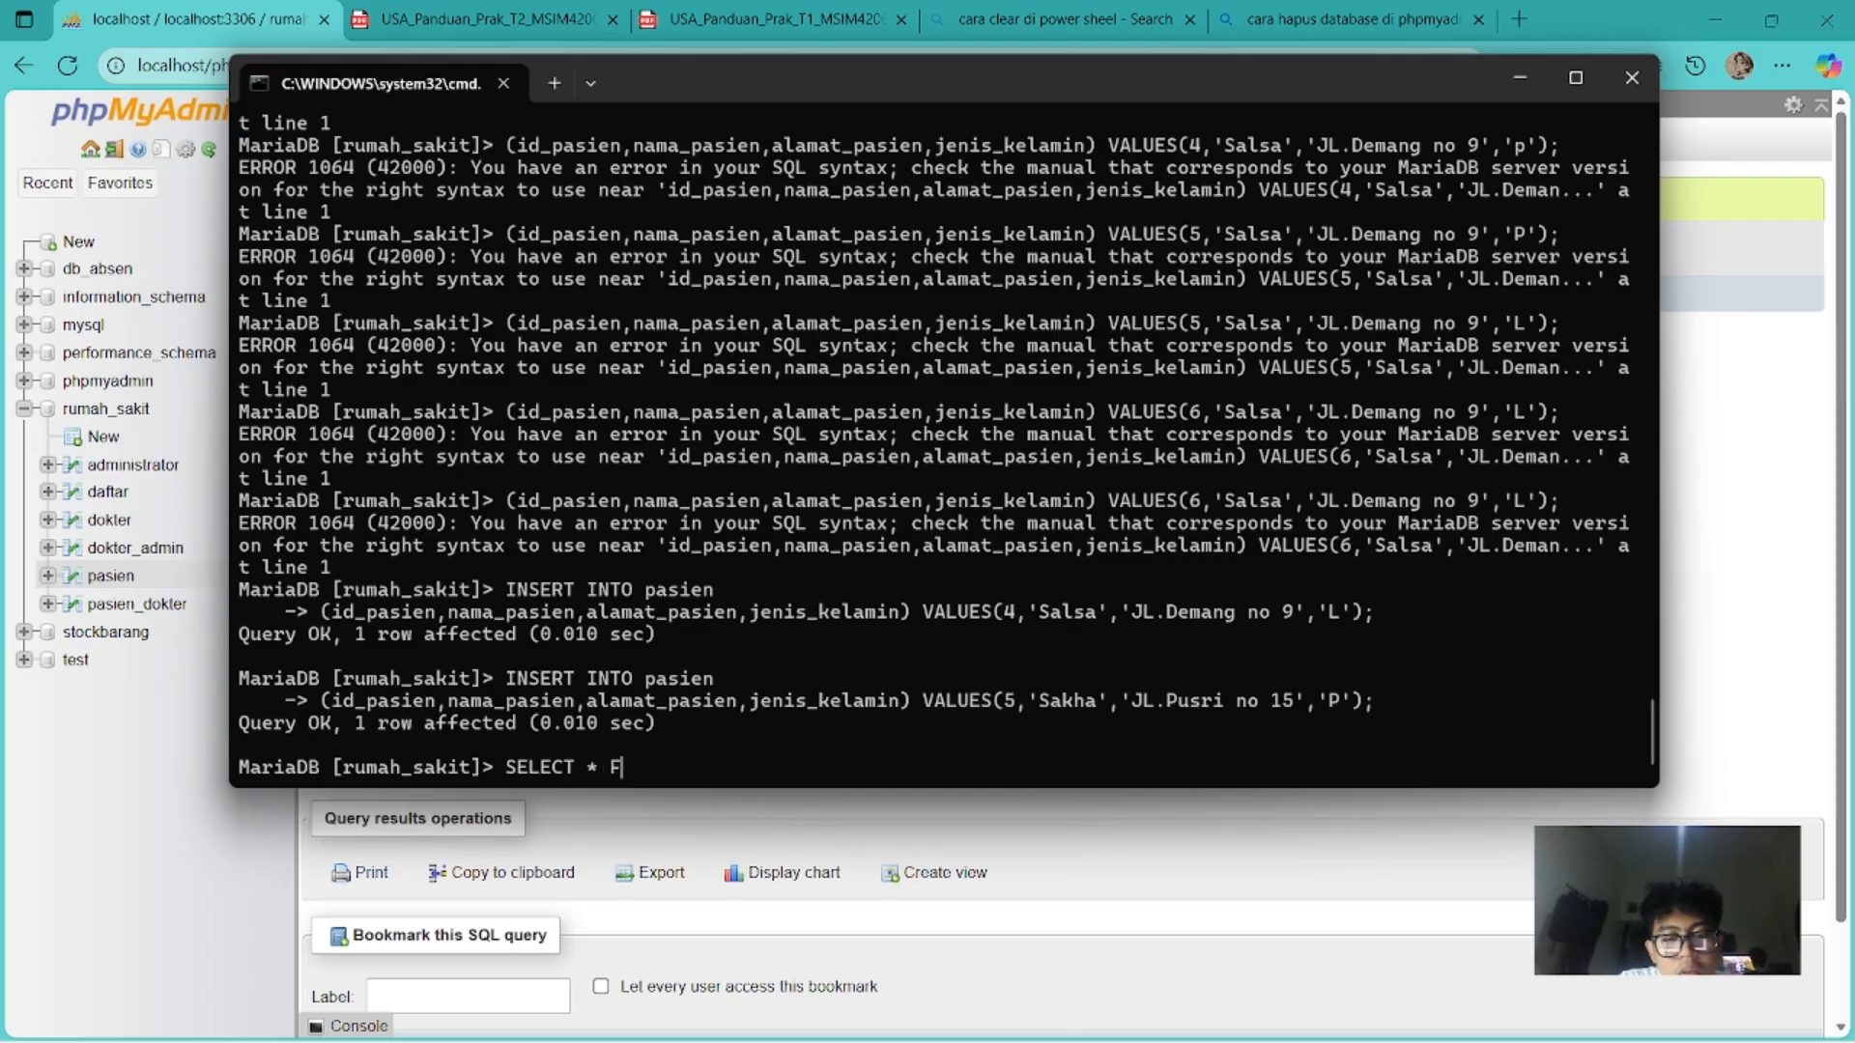
{"action": "type", "text": "ROM TA"}
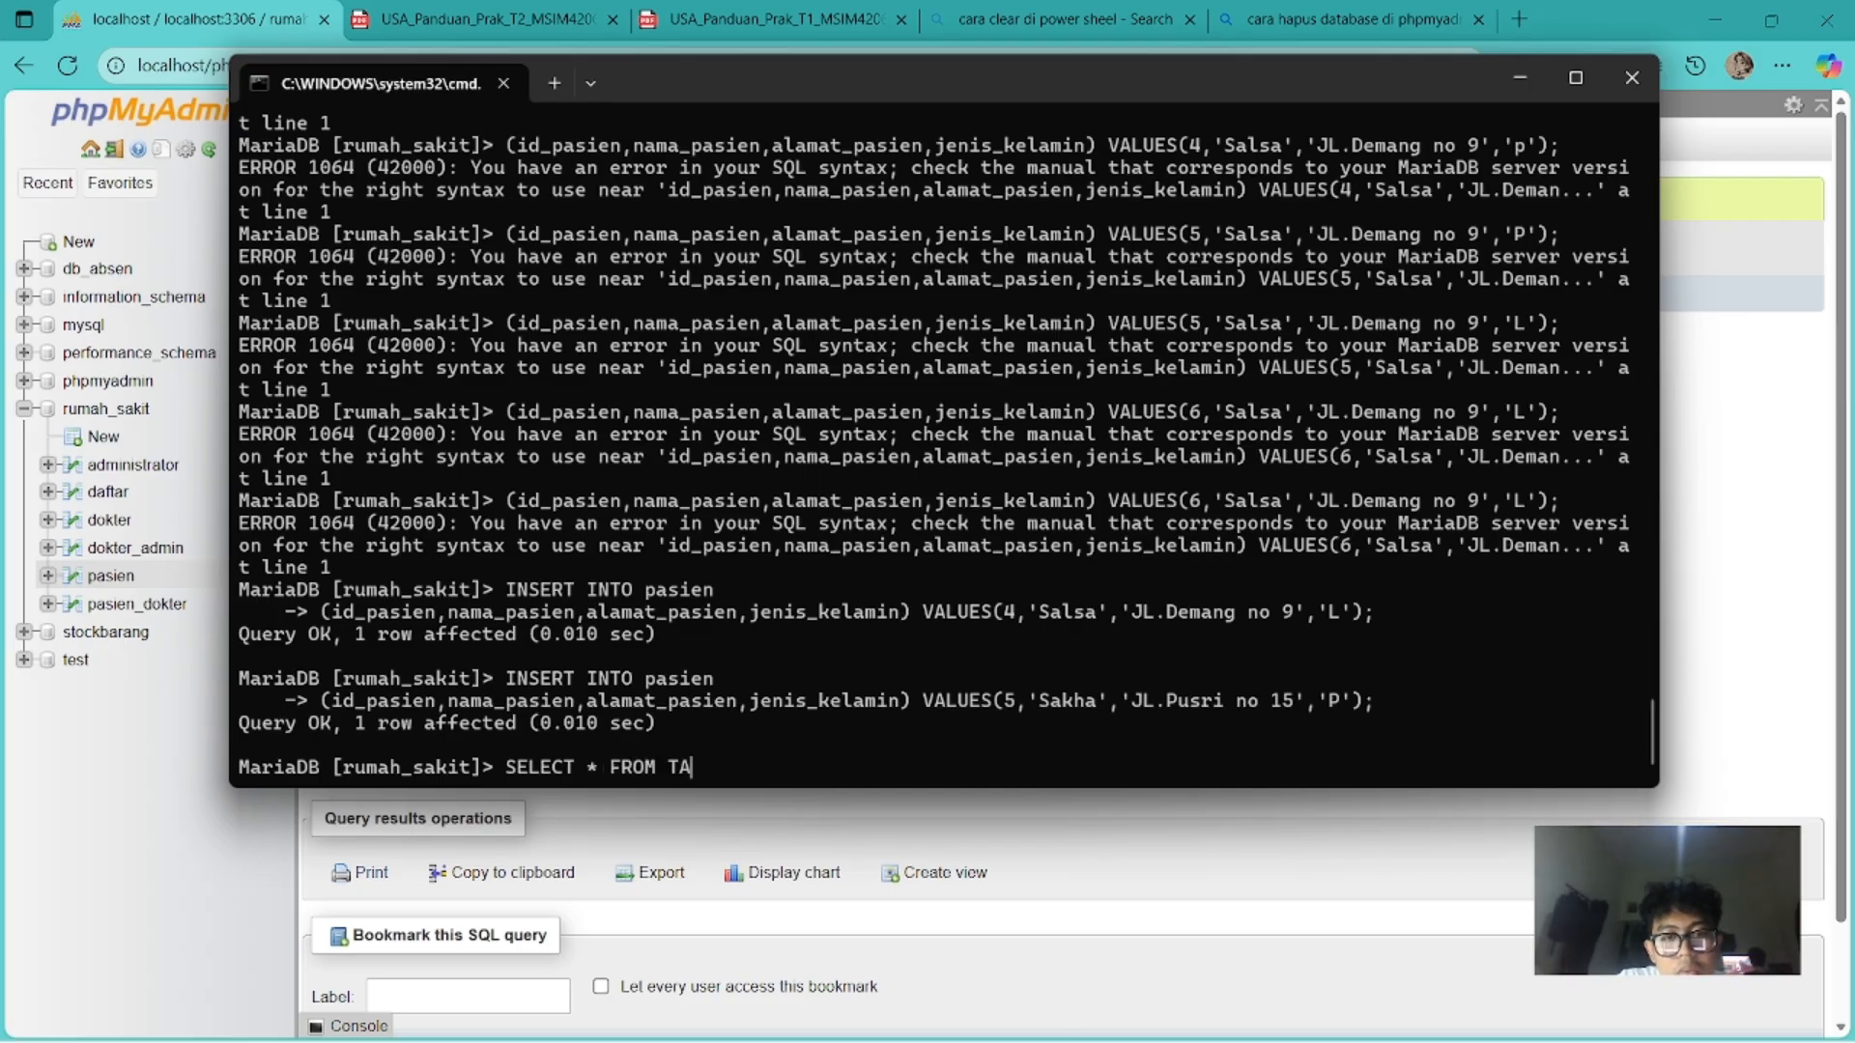
{"action": "type", "text": "BEL"}
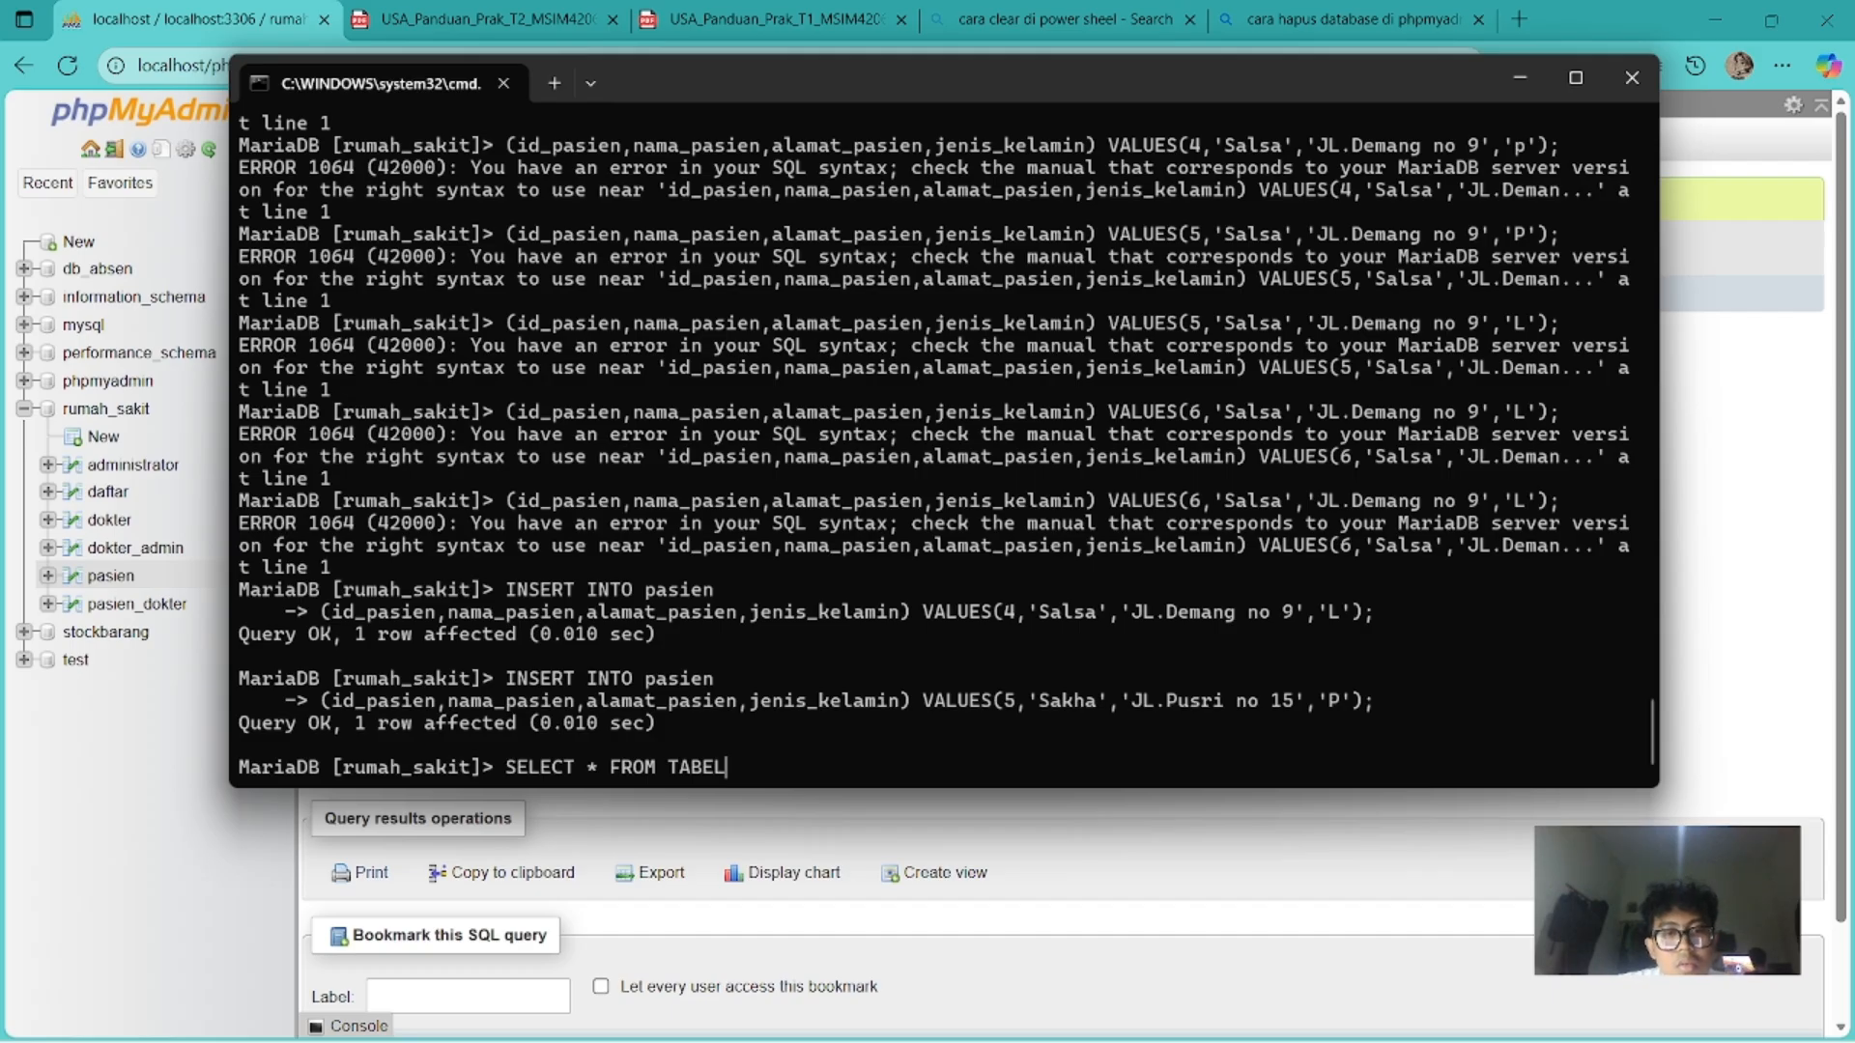
{"action": "key", "text": "alt+Tab"}
{"action": "key", "text": "alt+Tab"}
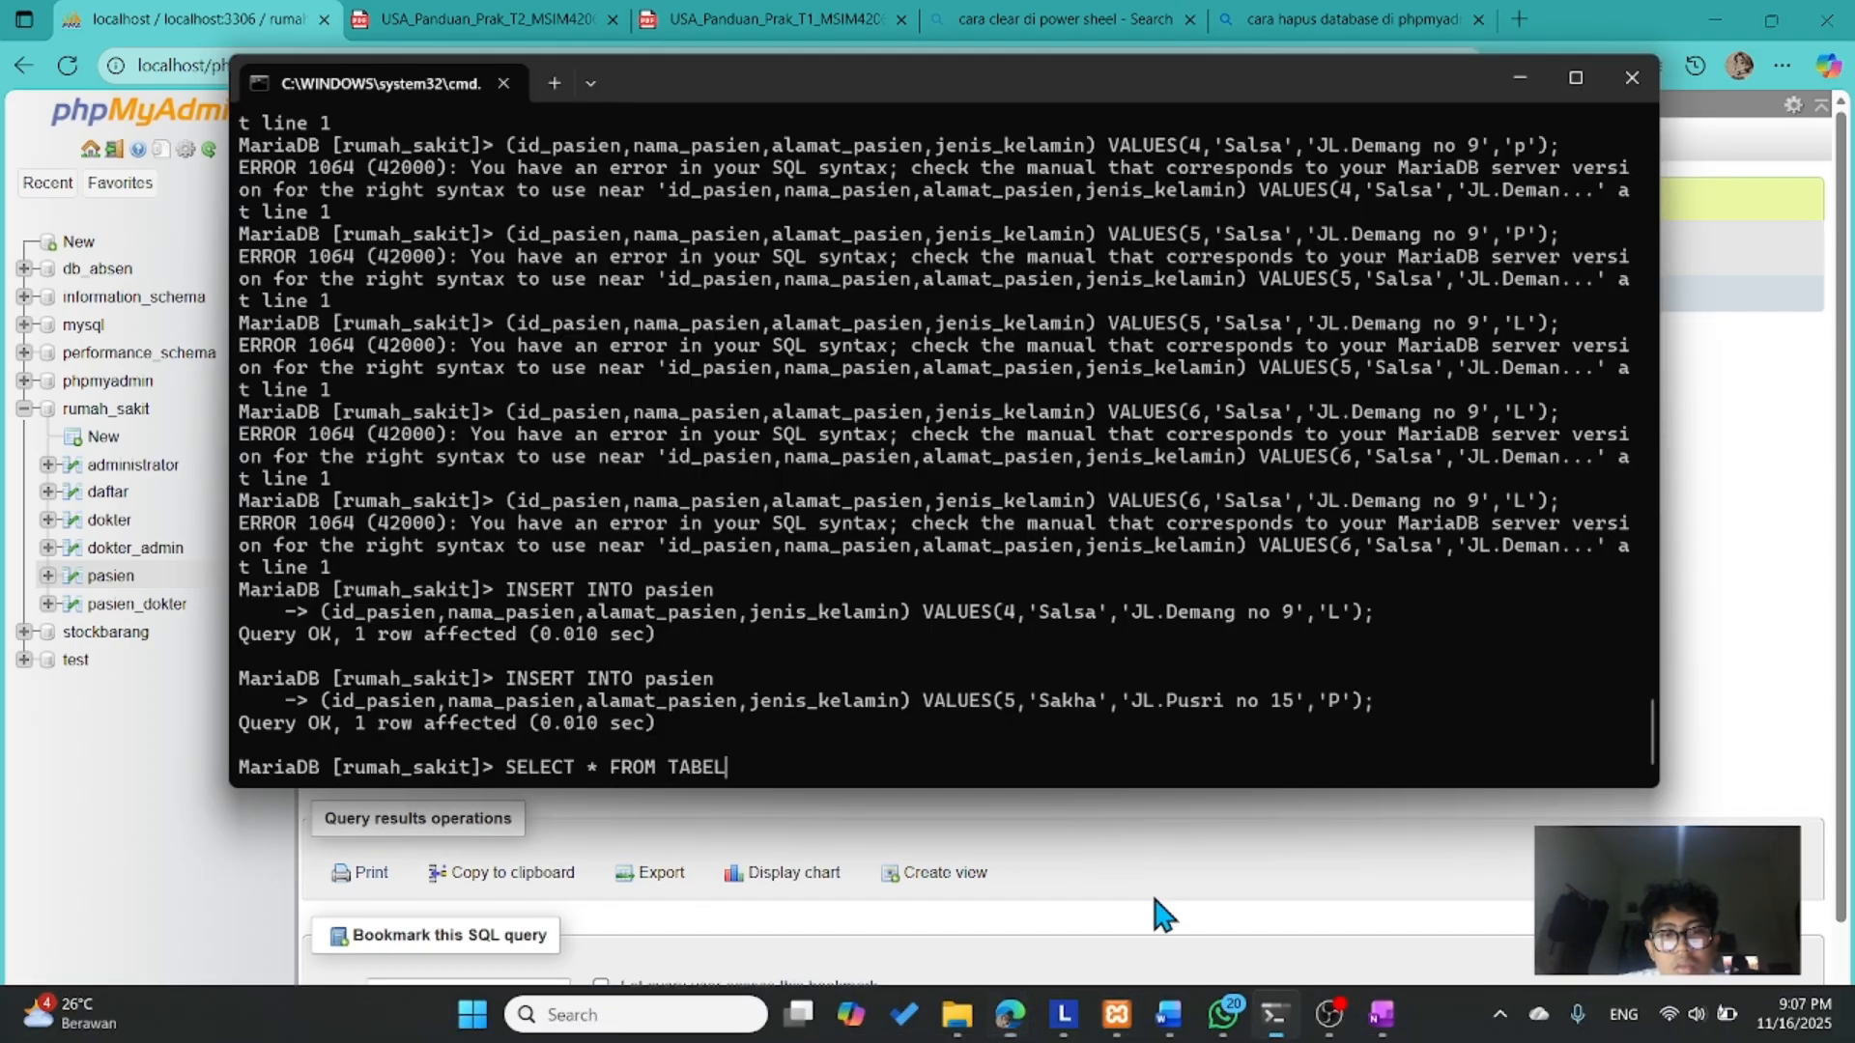
{"action": "type", "text": ";"}
{"action": "key", "text": "Return"}
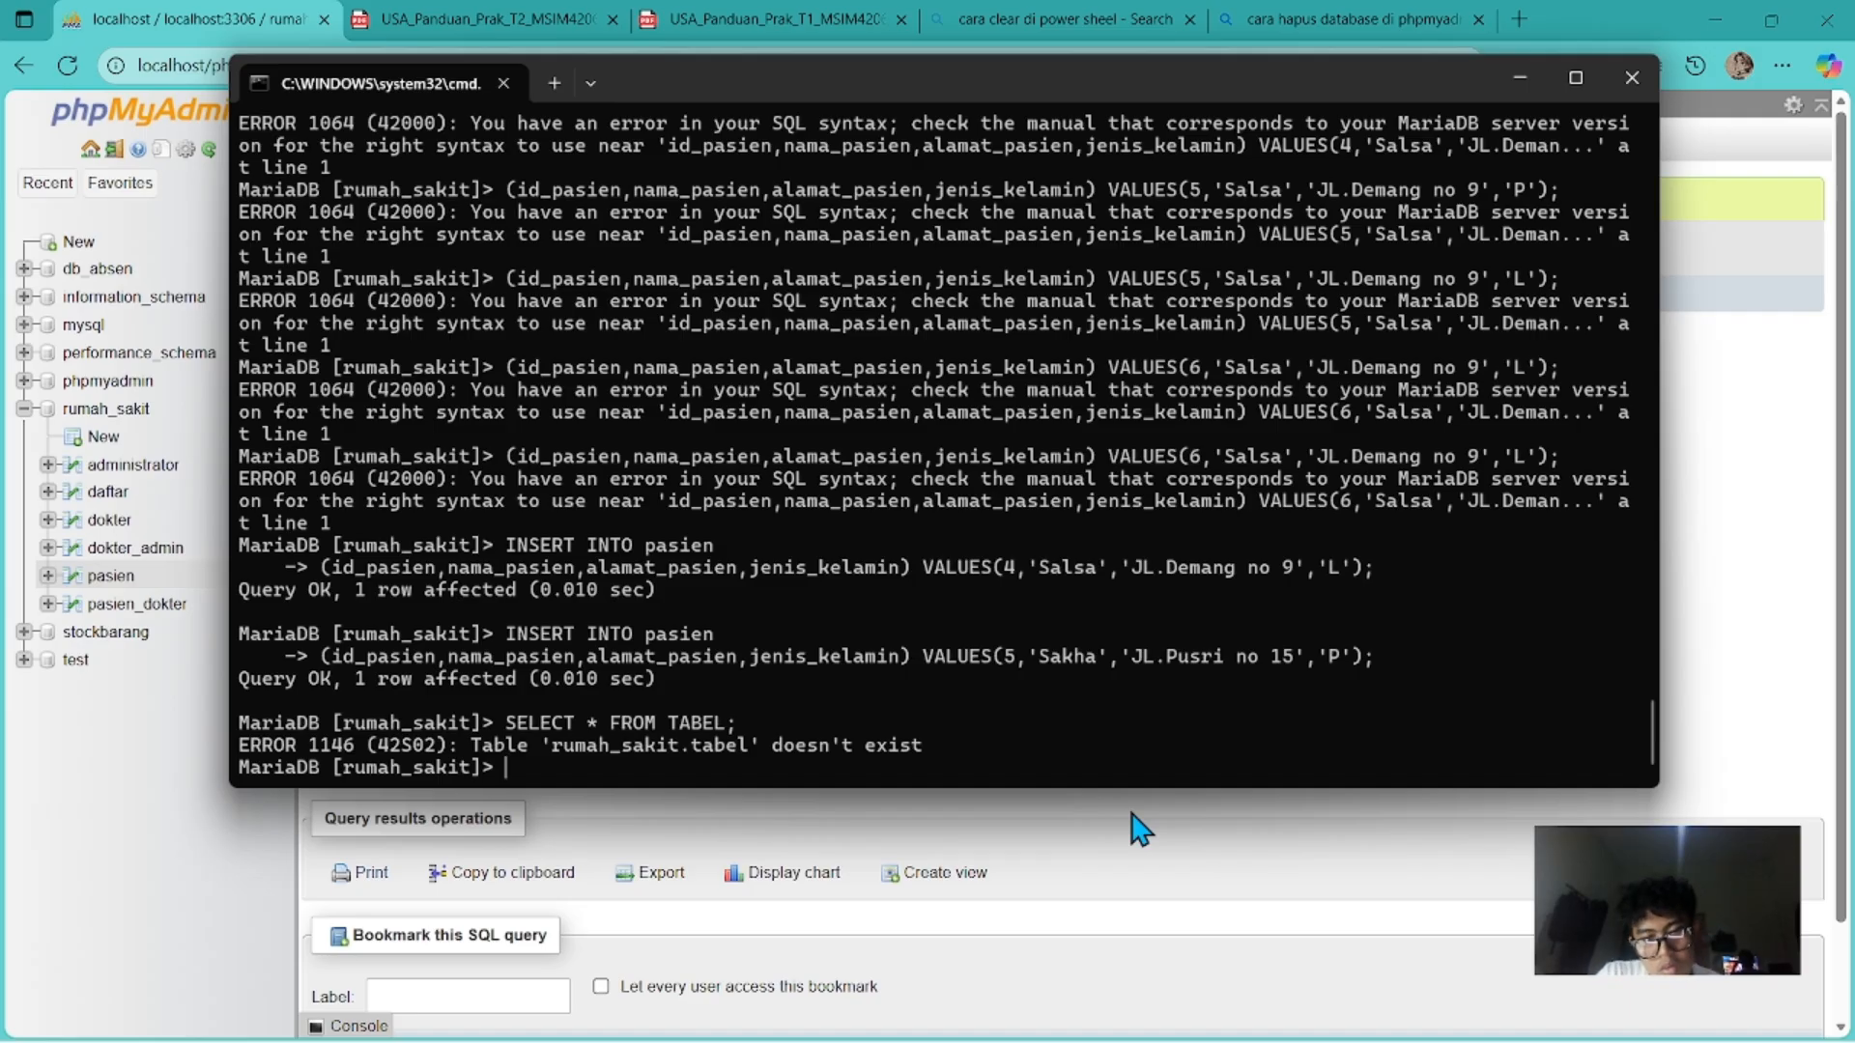
{"action": "key", "text": "Return"}
{"action": "key", "text": "Return"}
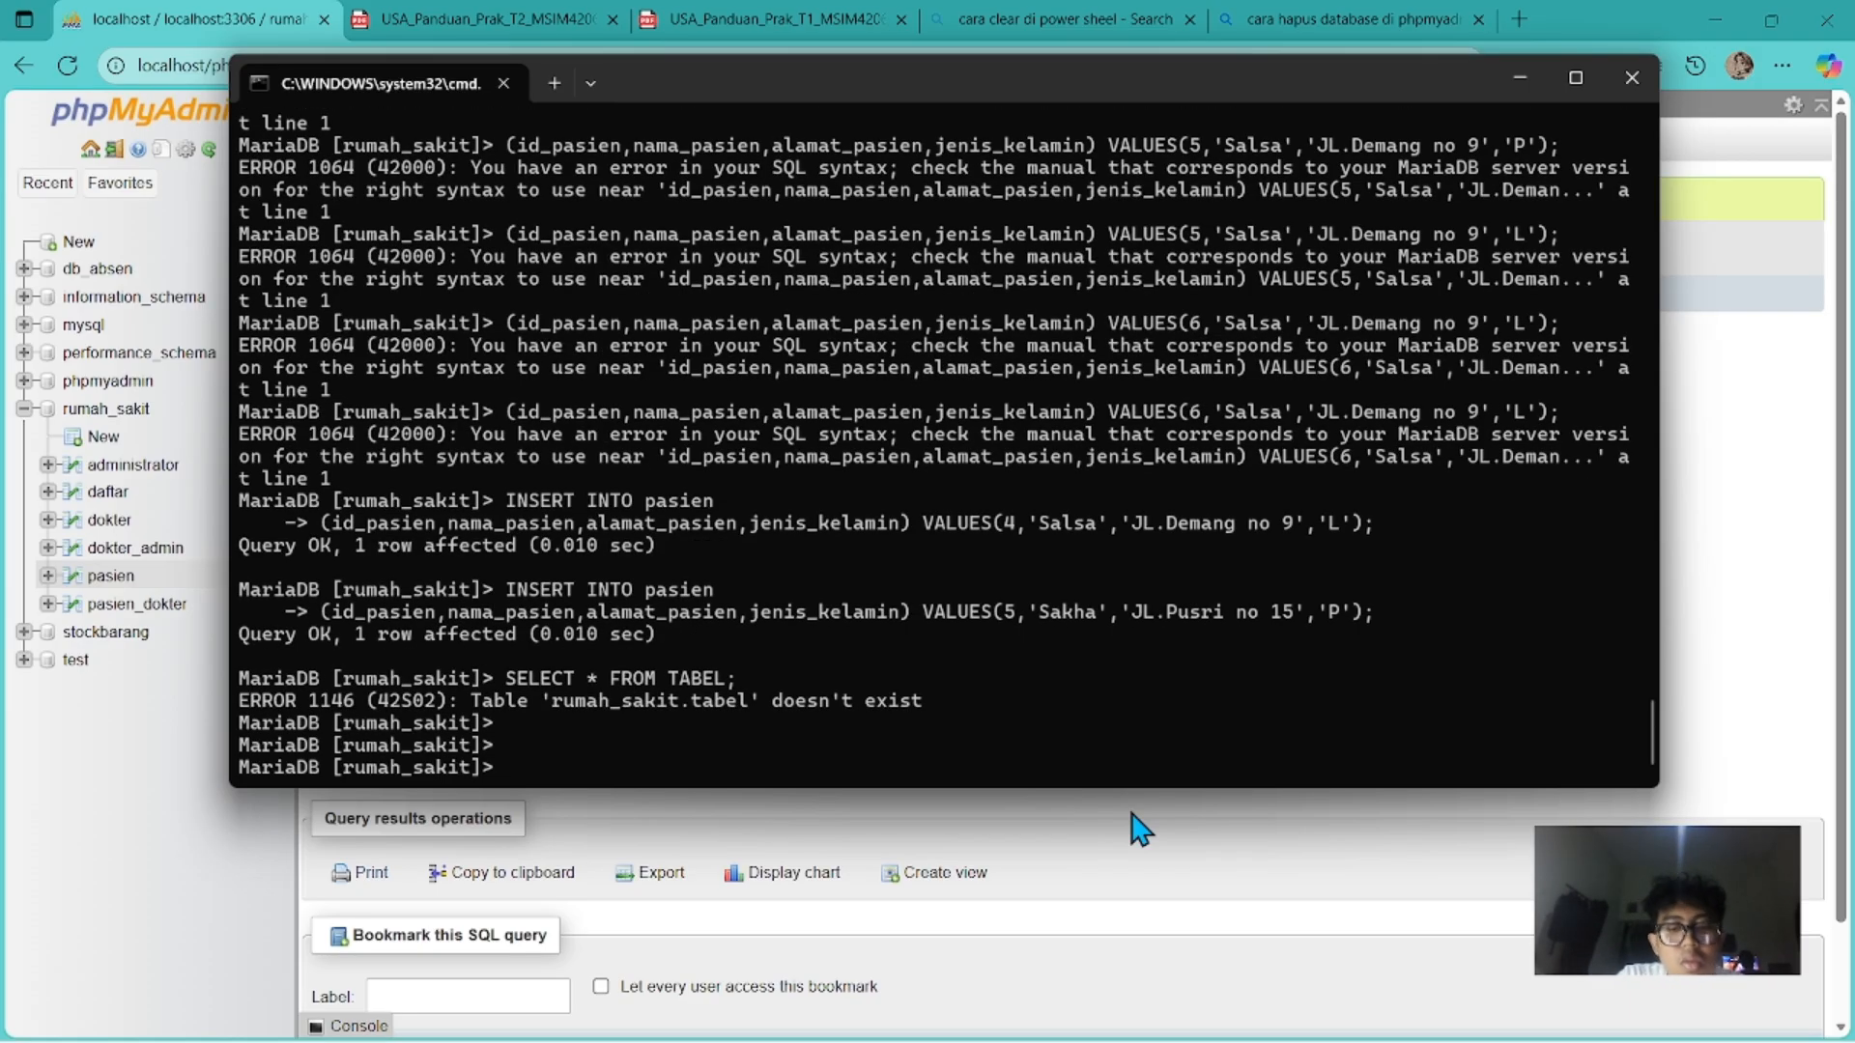
Run SELECT * FROM pasien; and review the listed records together with the preceding statements.
{"action": "type", "text": "SELECT"}
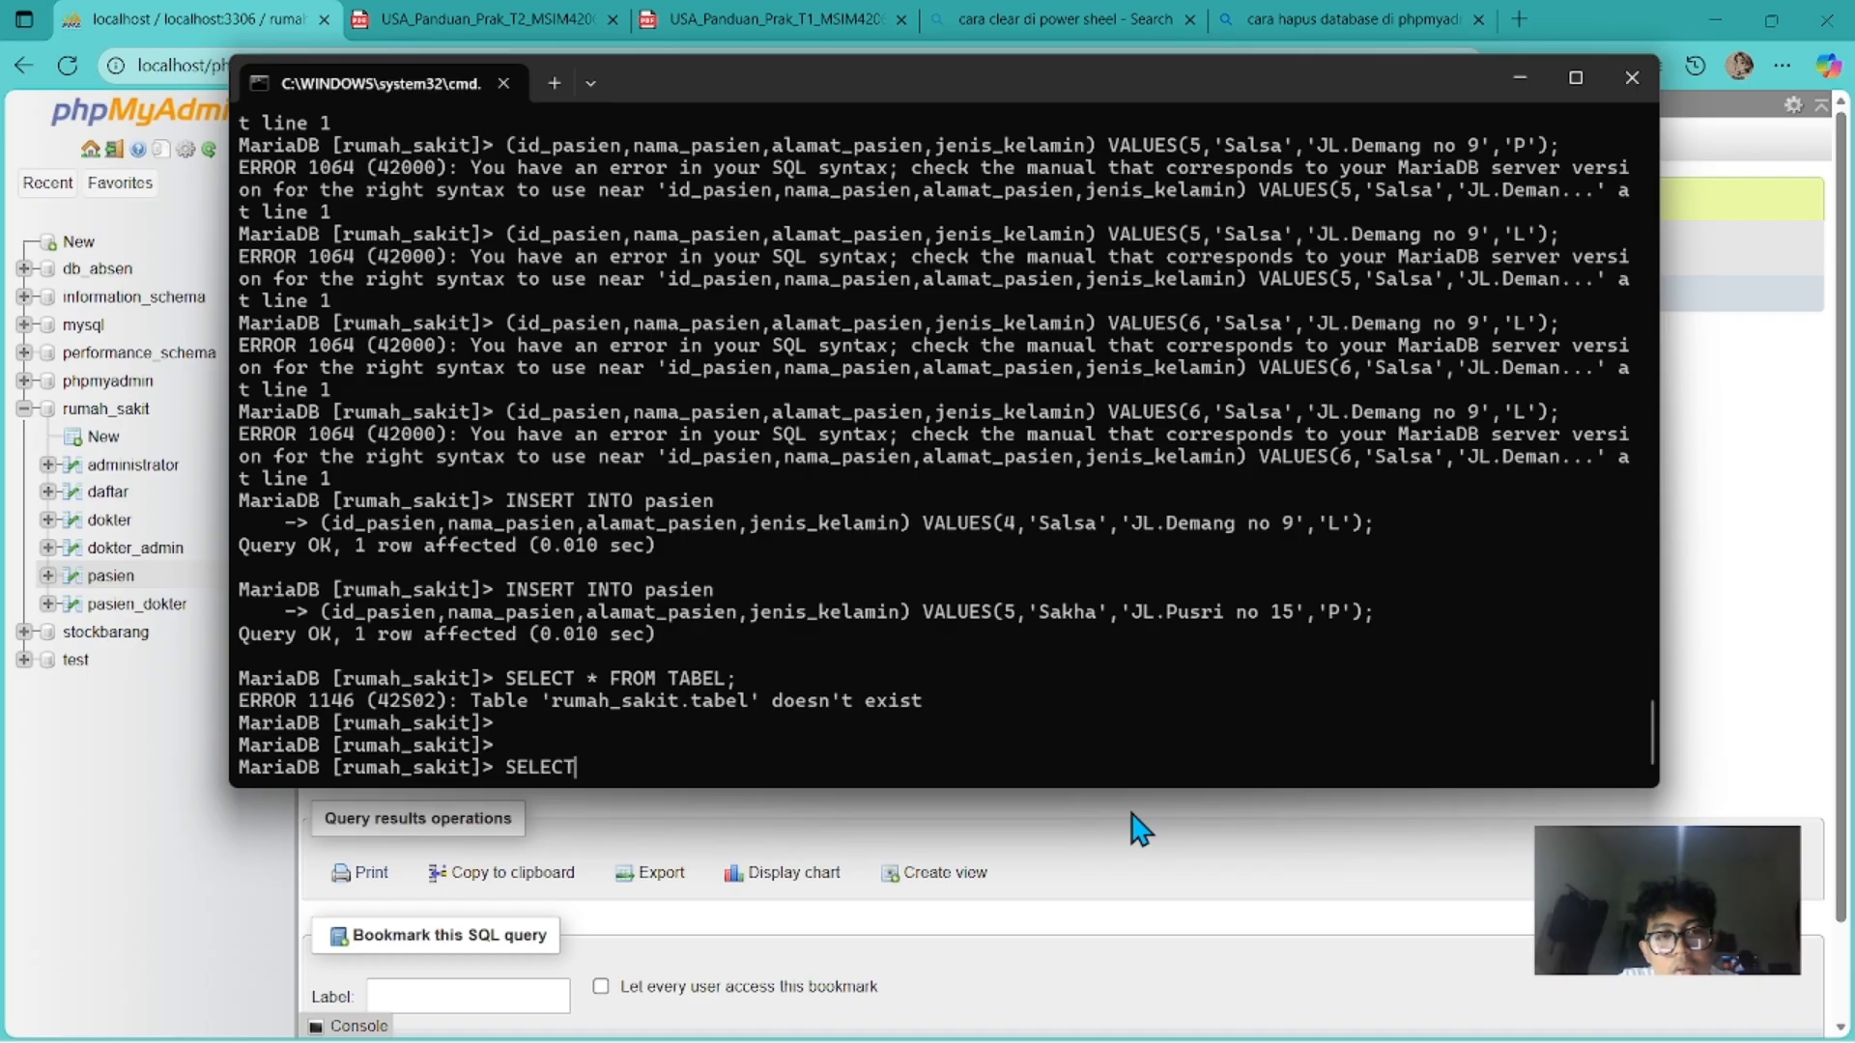
{"action": "type", "text": " * FR"}
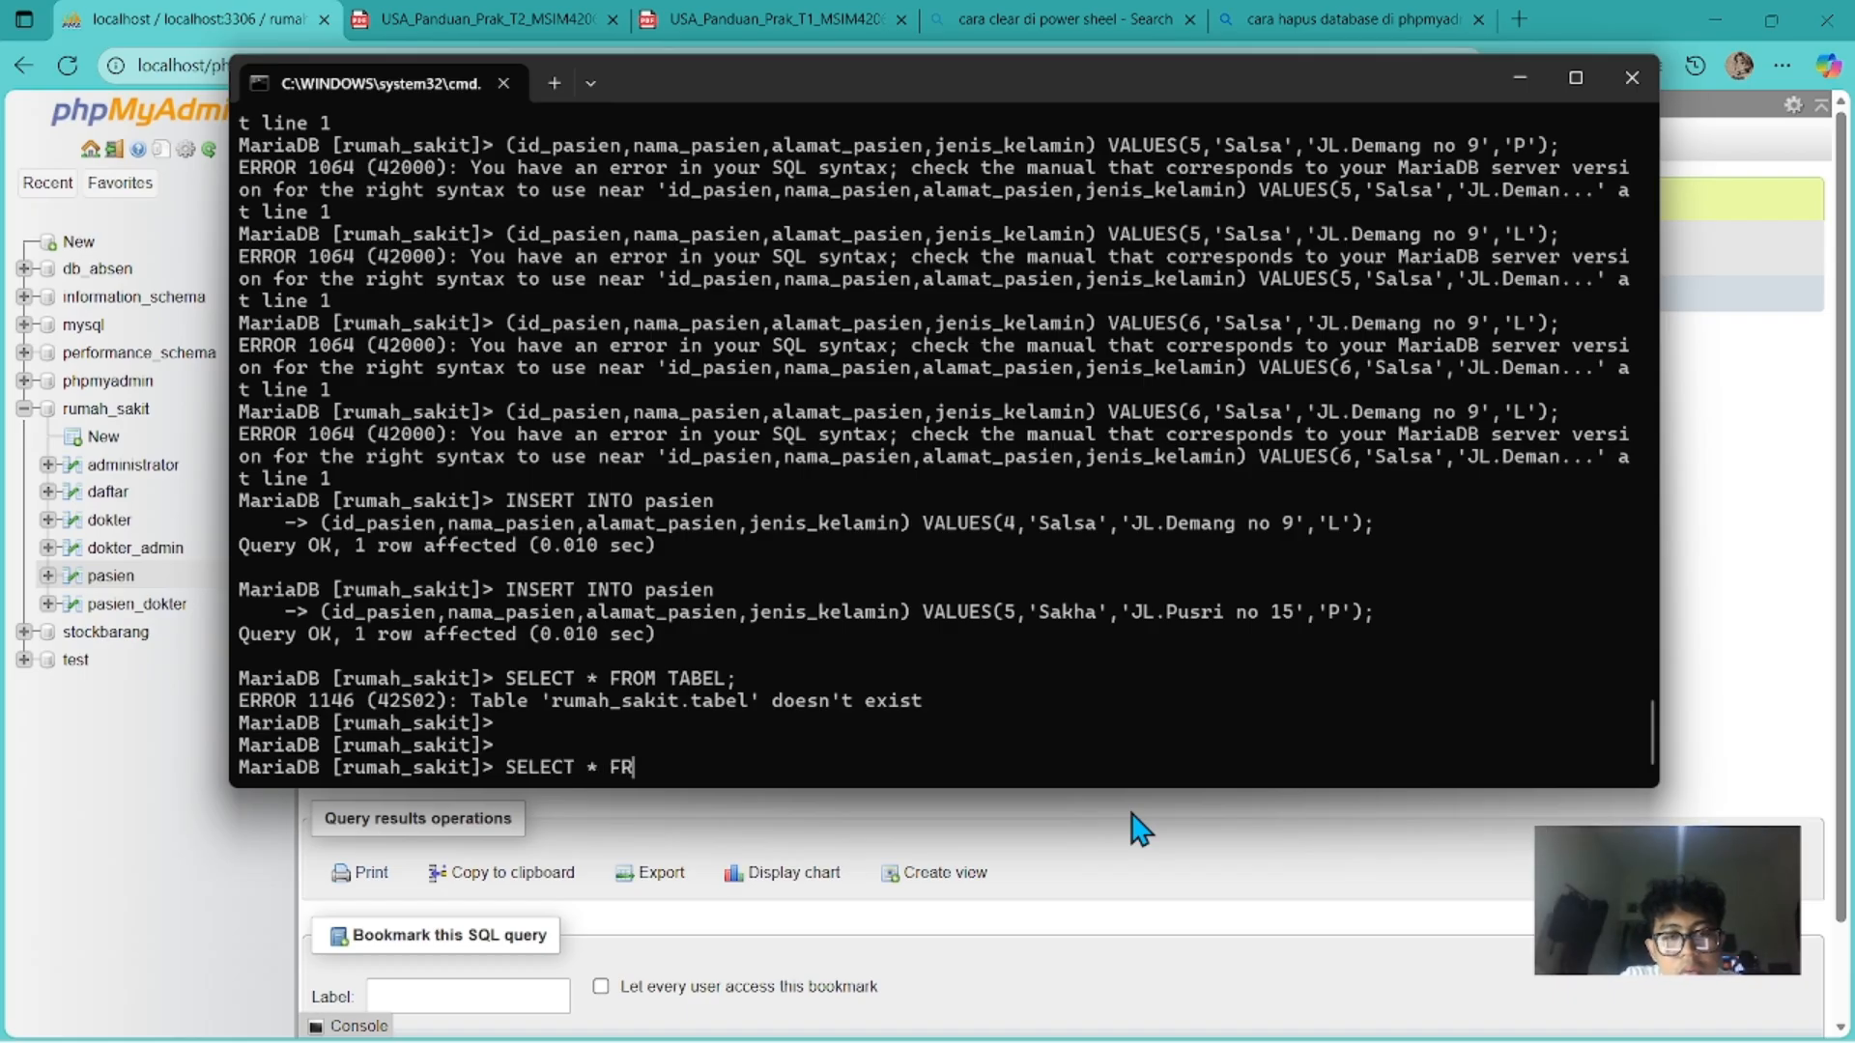
{"action": "type", "text": "OM pasien"}
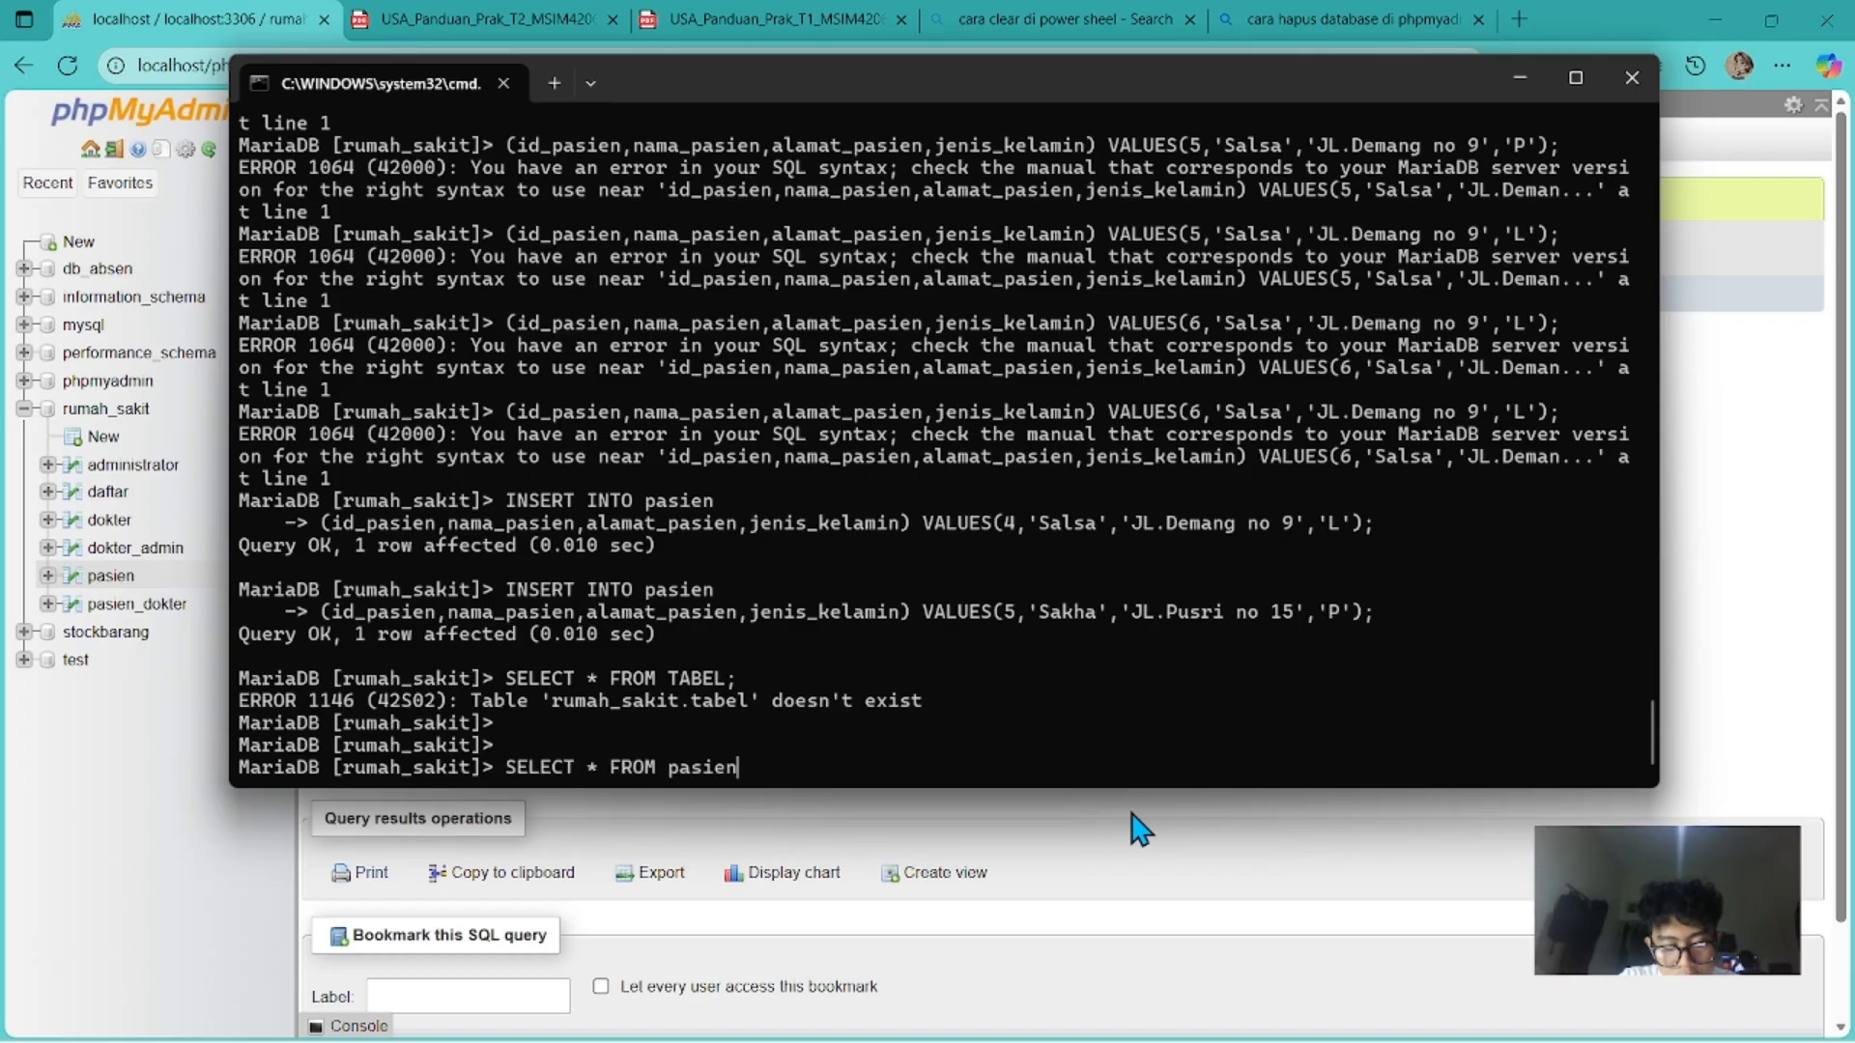
{"action": "type", "text": ";"}
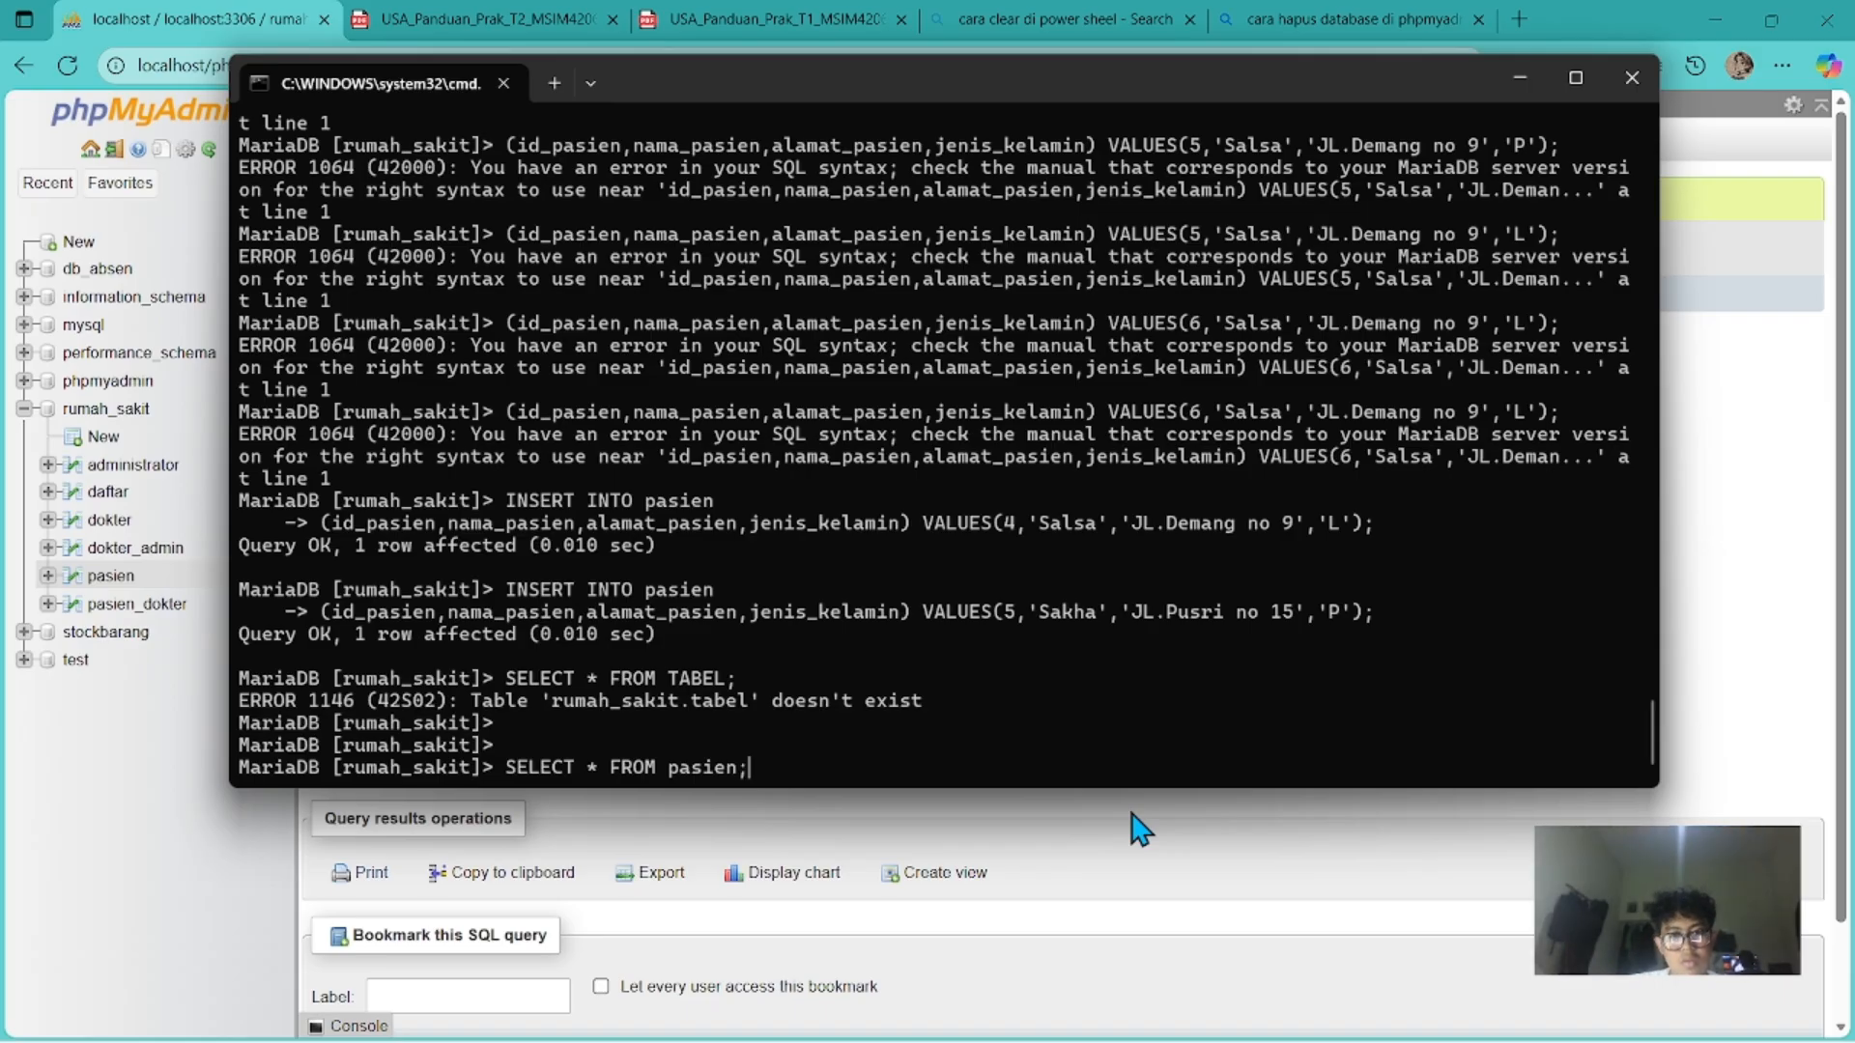
{"action": "key", "text": "Return"}
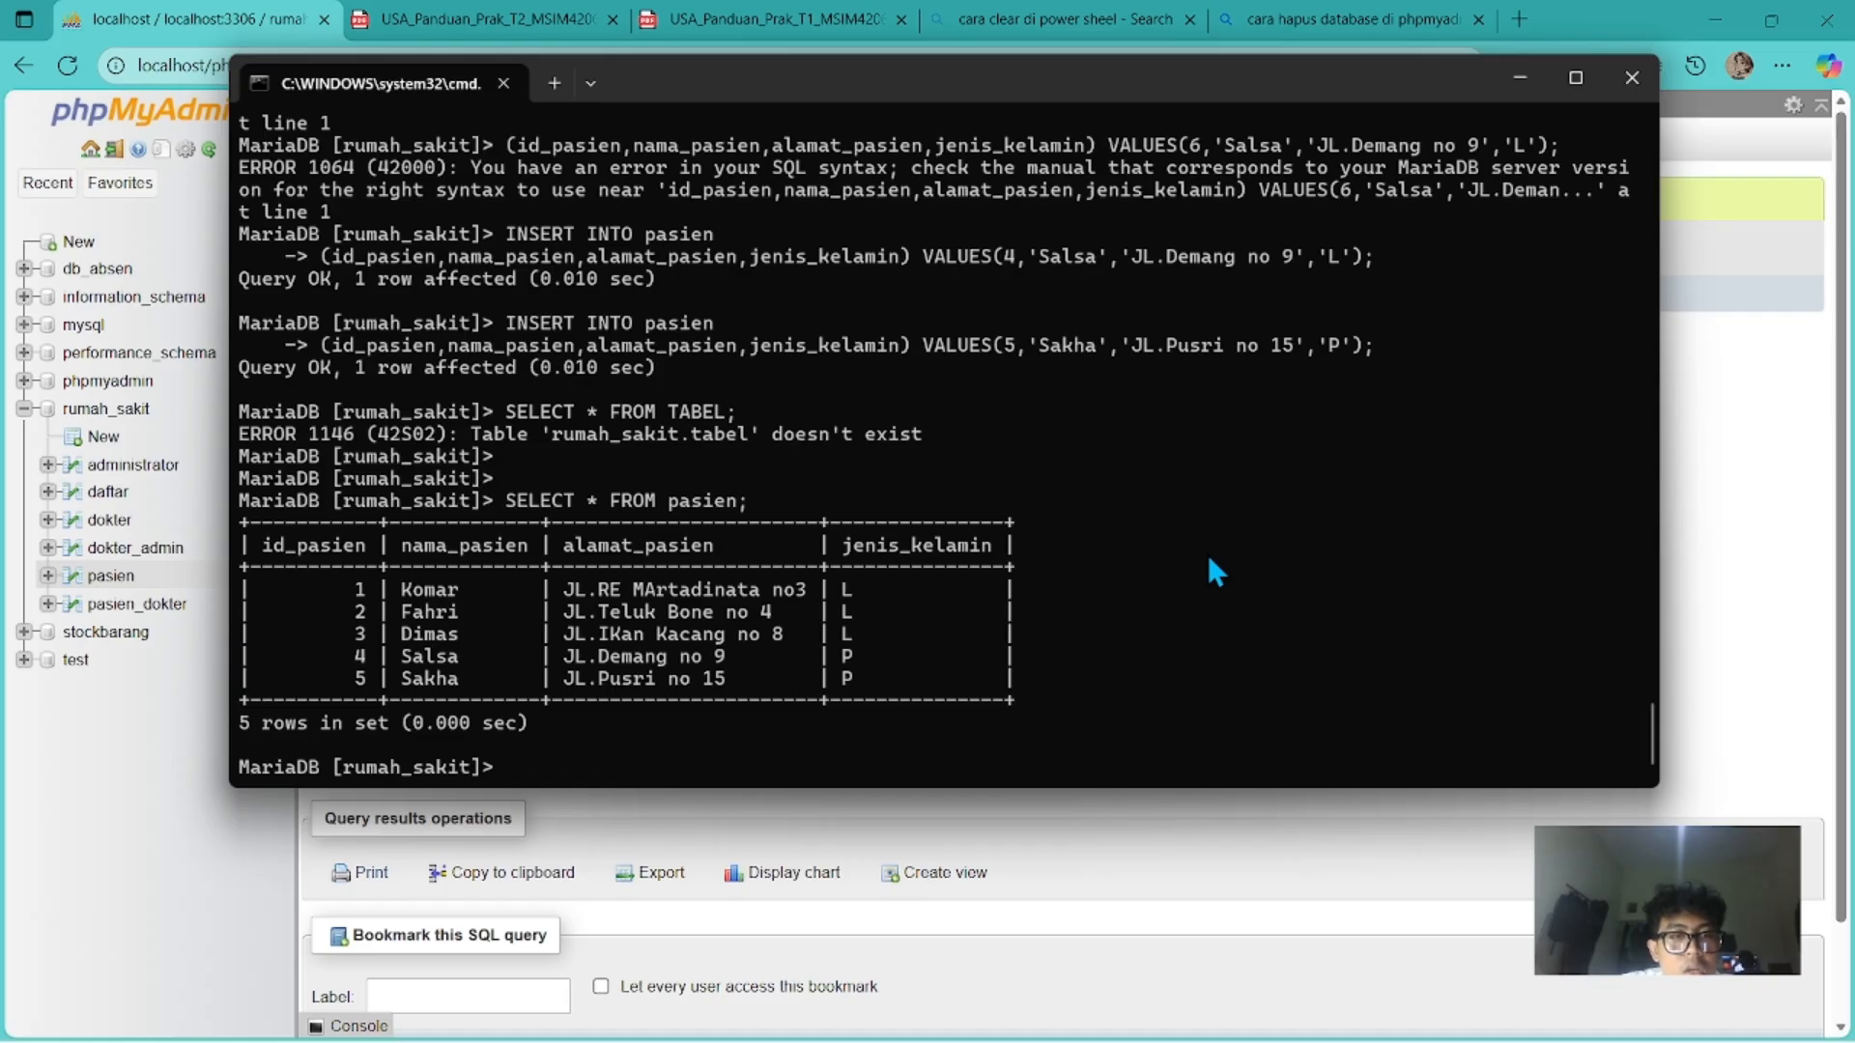
{"action": "scroll", "coordinate": [1246, 232], "scroll_direction": "up", "scroll_amount": 1}
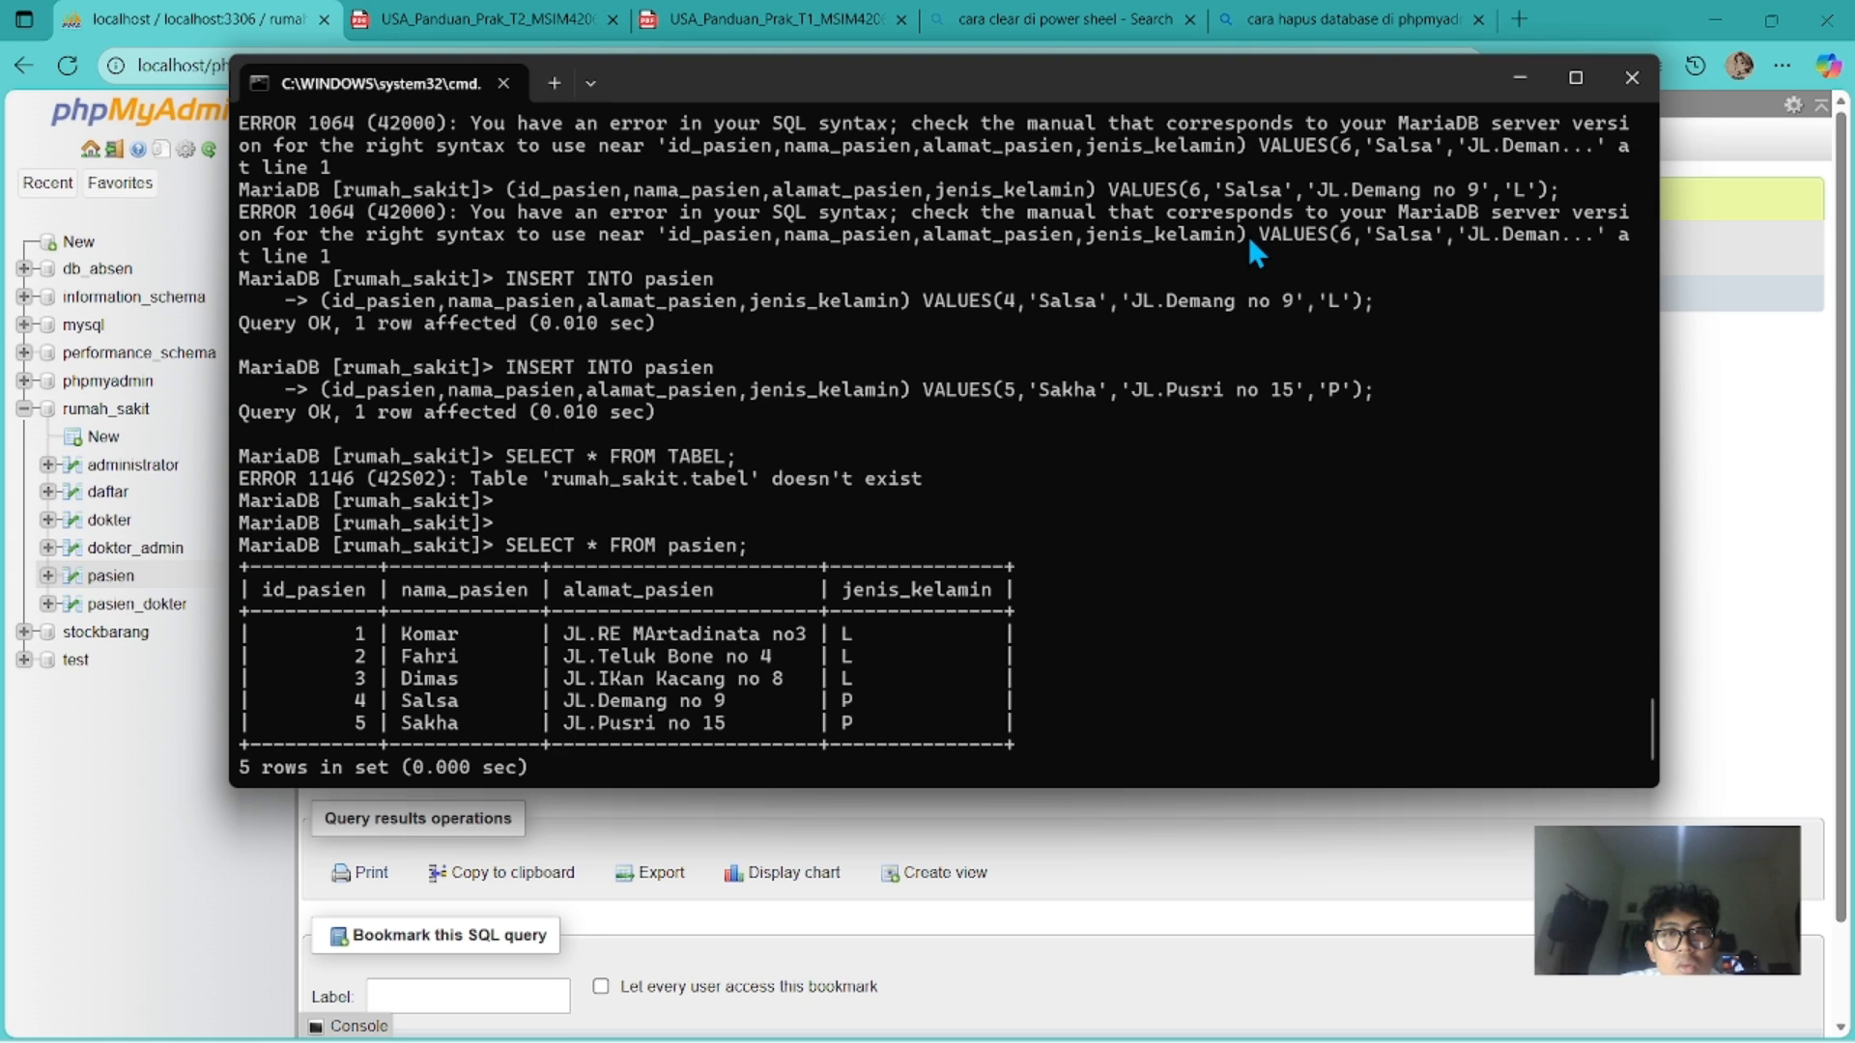
{"action": "scroll", "coordinate": [1248, 236], "scroll_direction": "down", "scroll_amount": 1}
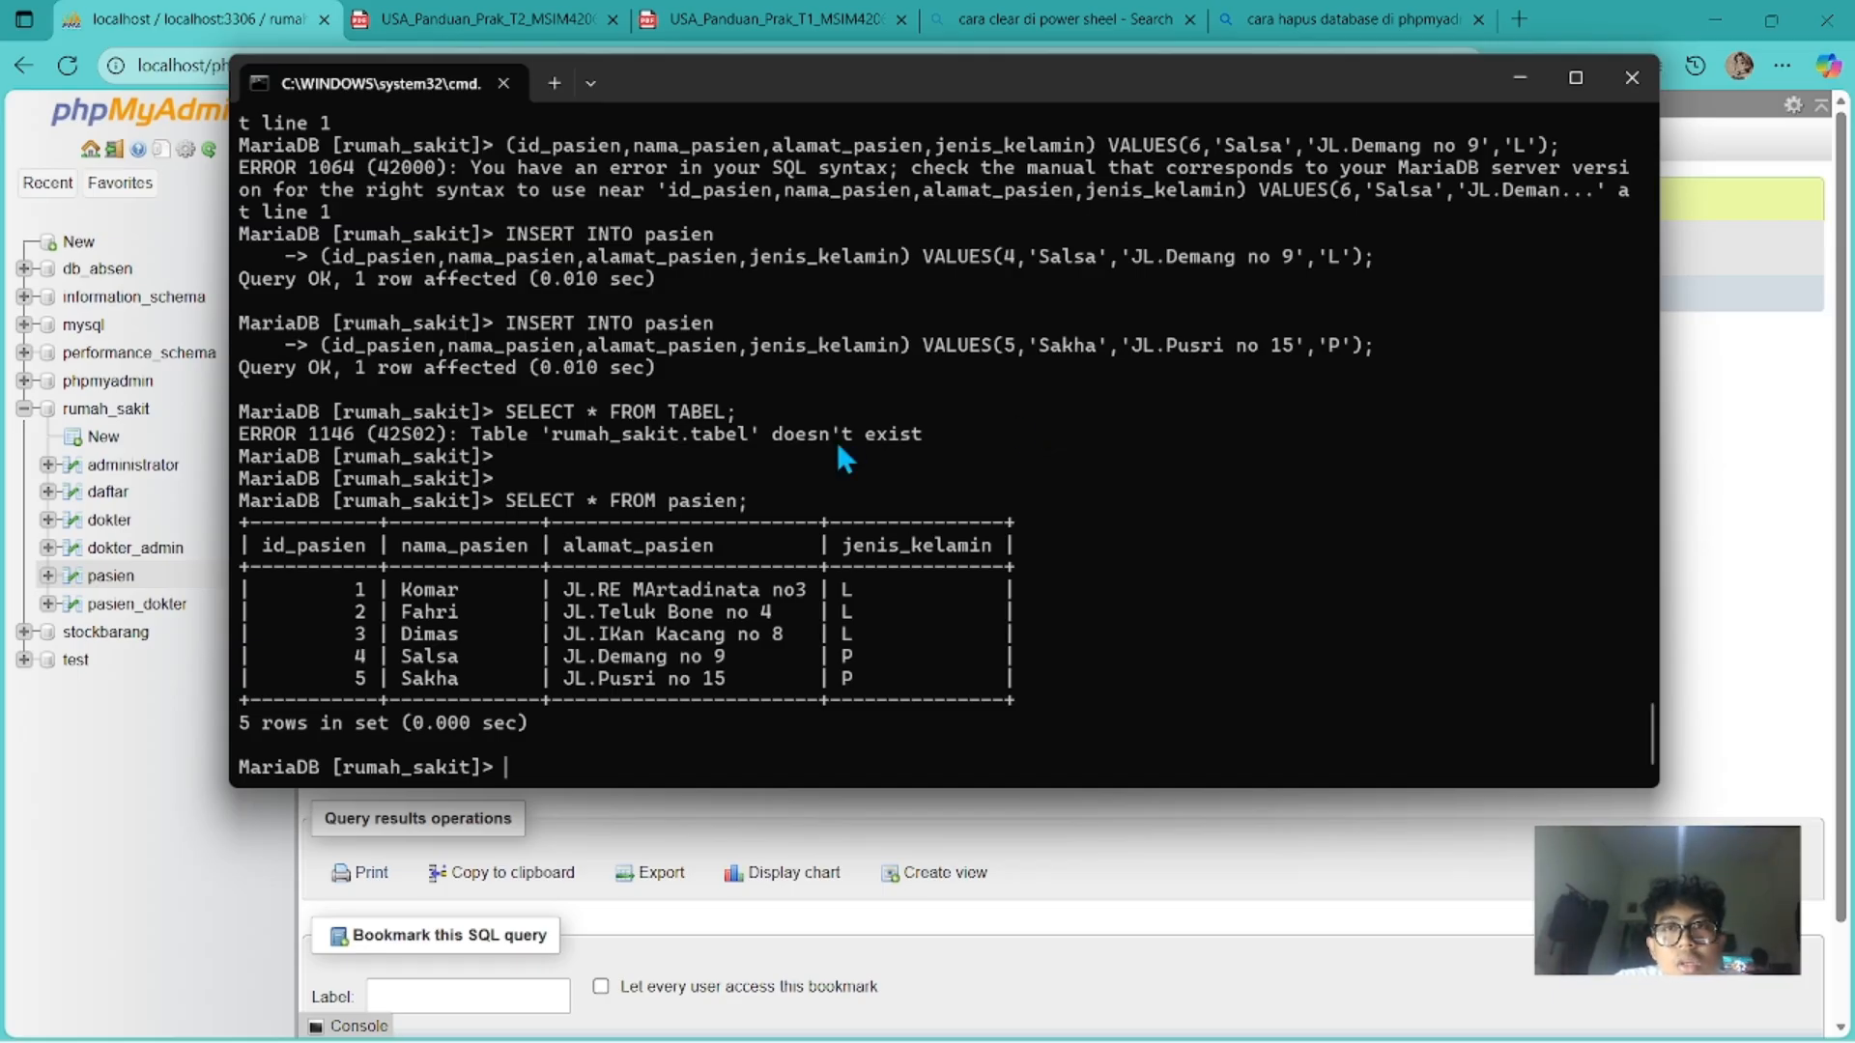
{"action": "scroll", "coordinate": [840, 450], "scroll_direction": "up", "scroll_amount": 3}
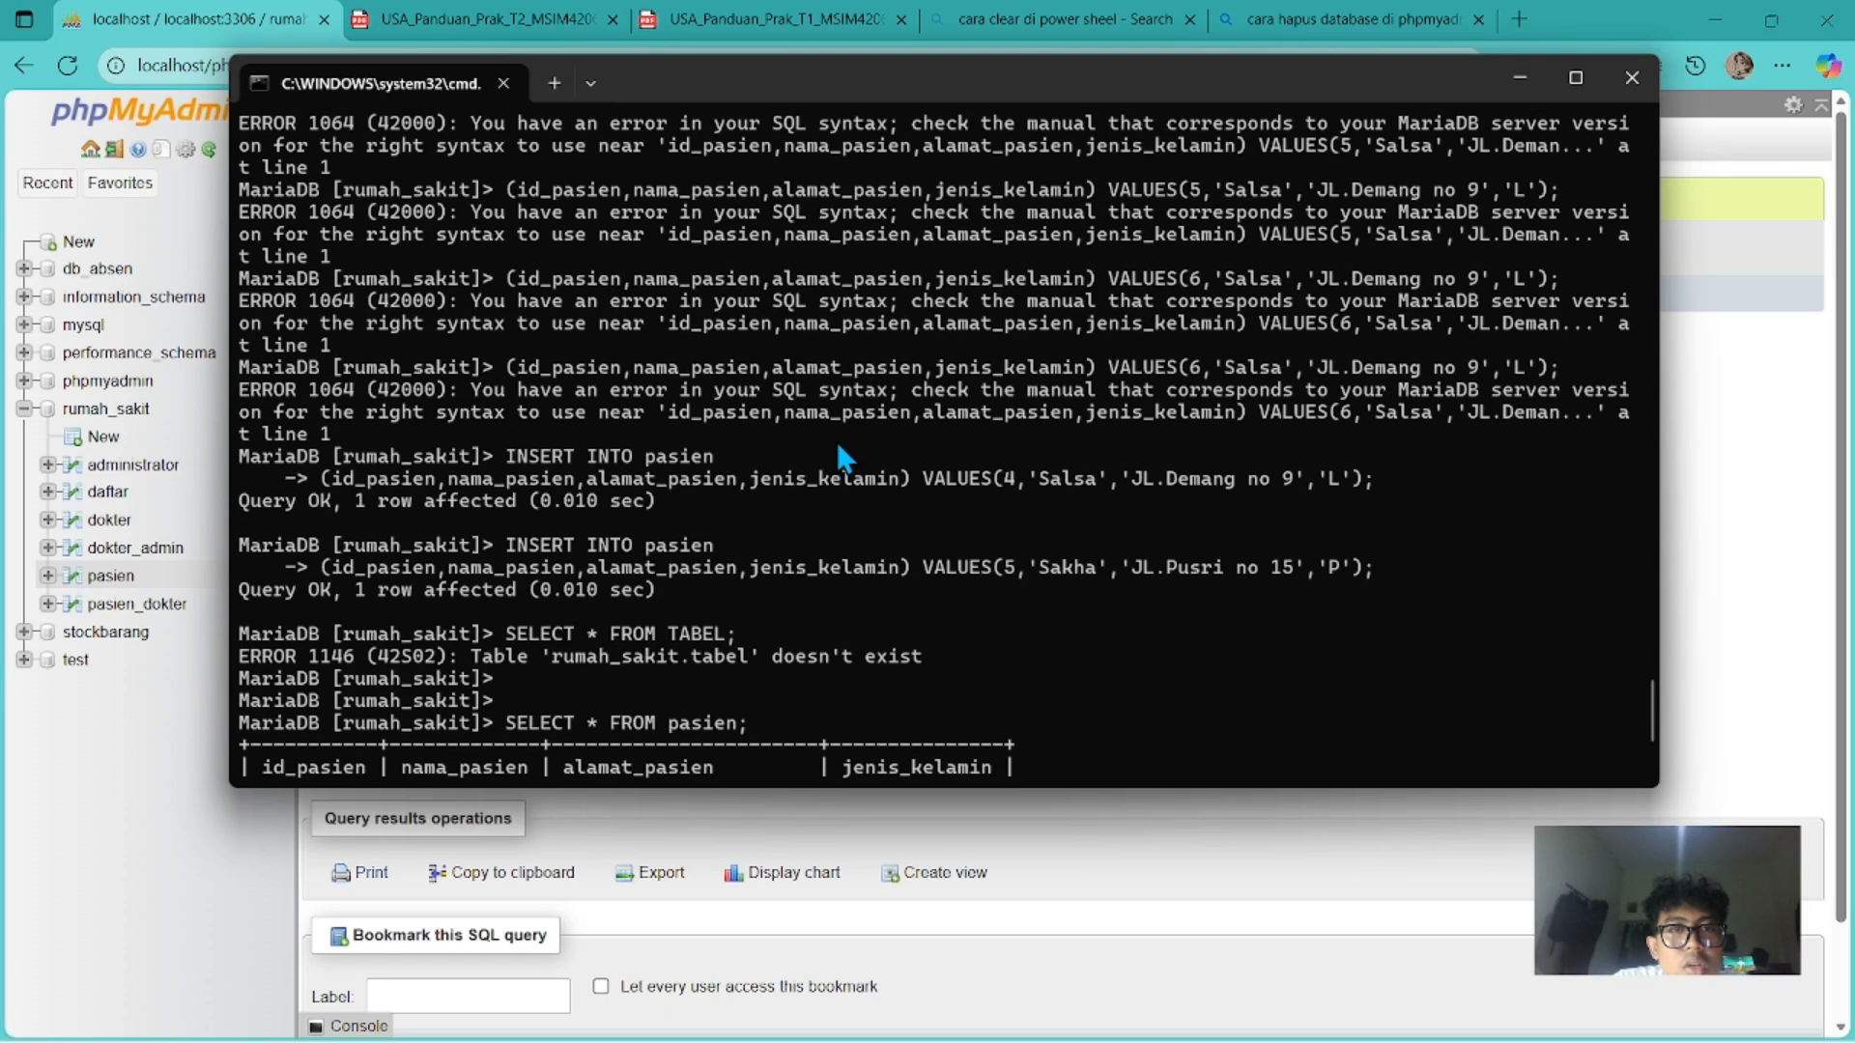
{"action": "scroll", "coordinate": [840, 450], "scroll_direction": "down", "scroll_amount": 3}
{"action": "scroll", "coordinate": [837, 447], "scroll_direction": "up", "scroll_amount": 5}
{"action": "scroll", "coordinate": [836, 447], "scroll_direction": "down", "scroll_amount": 5}
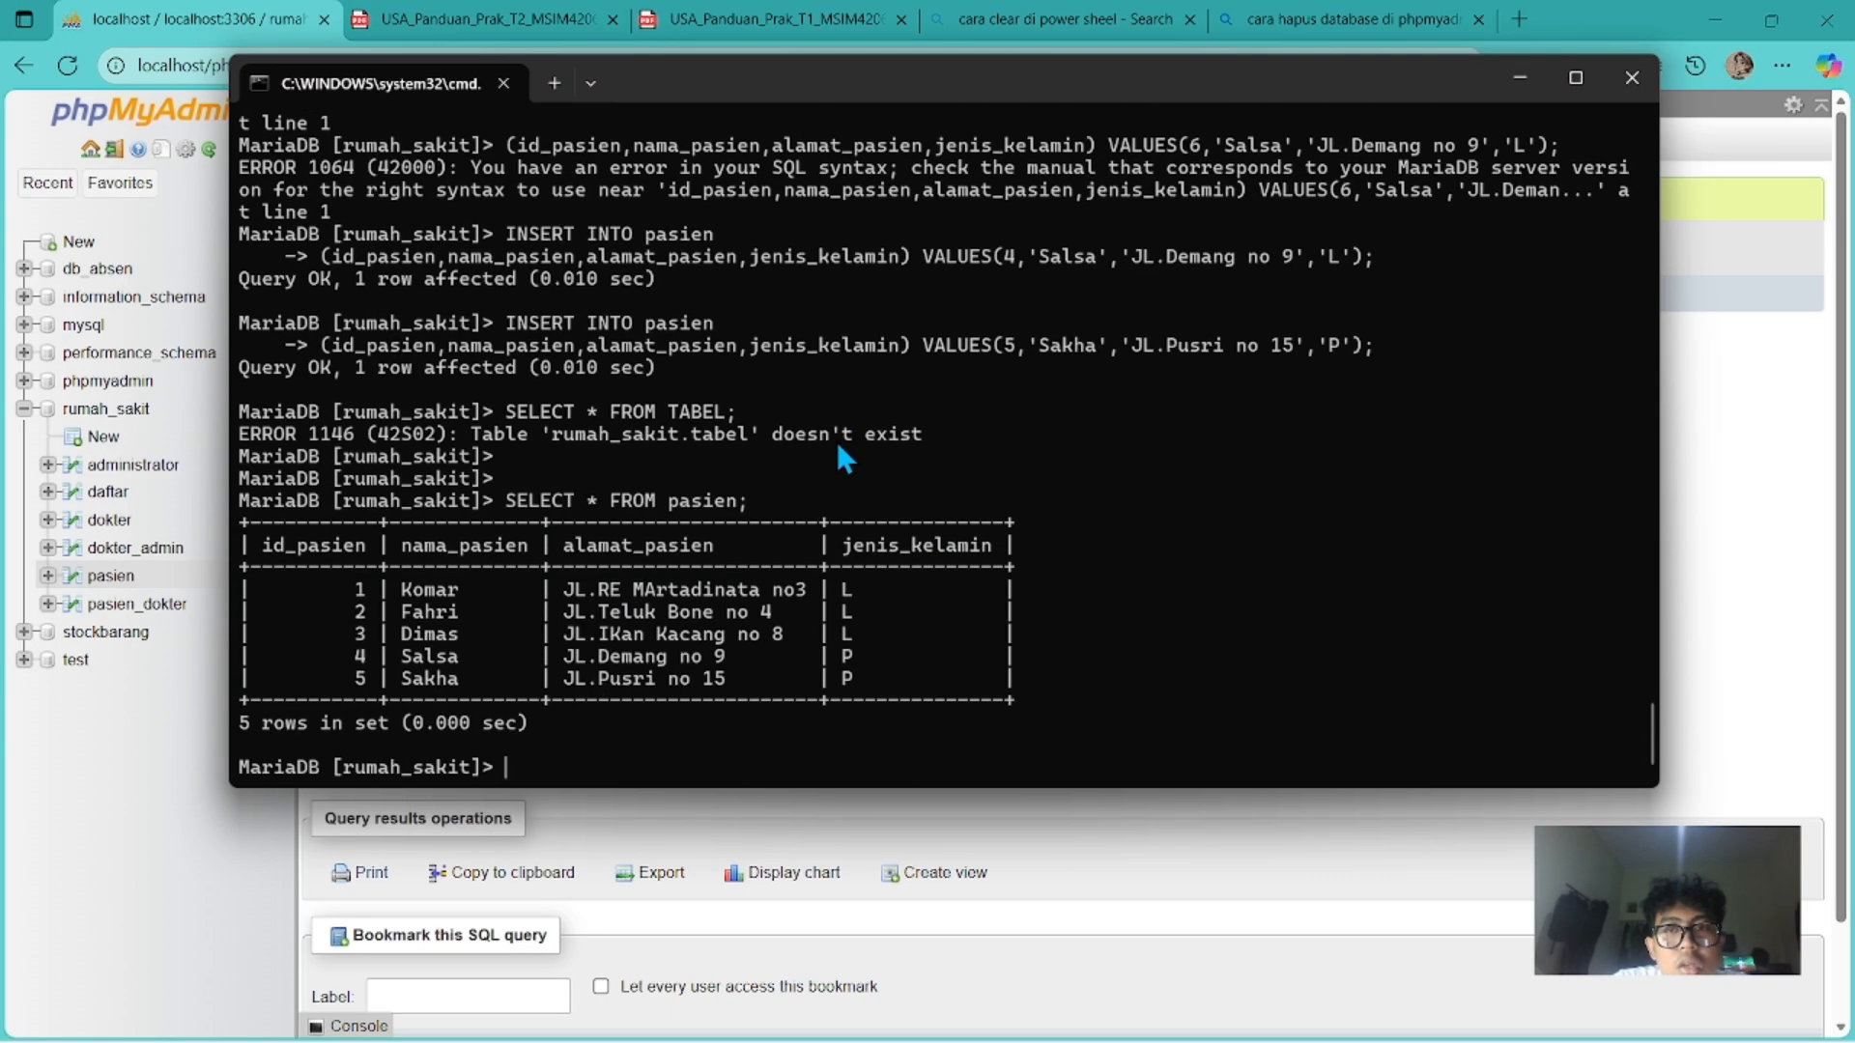